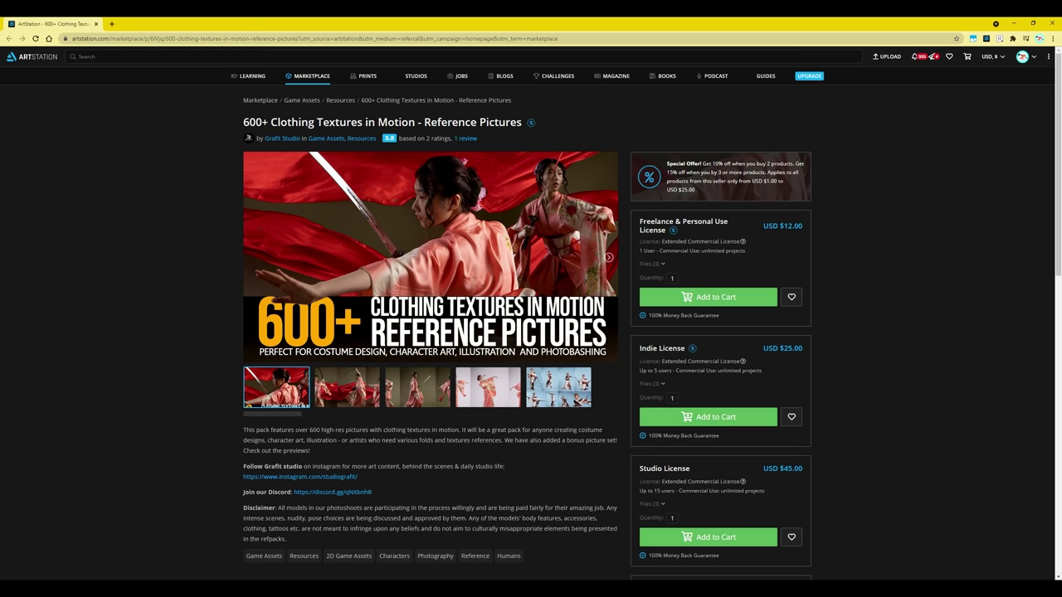
# - Browse the pack's gallery to show the kimono model preview photos and the bonus pictures image
pyautogui.click(432, 397)
pyautogui.click(477, 390)
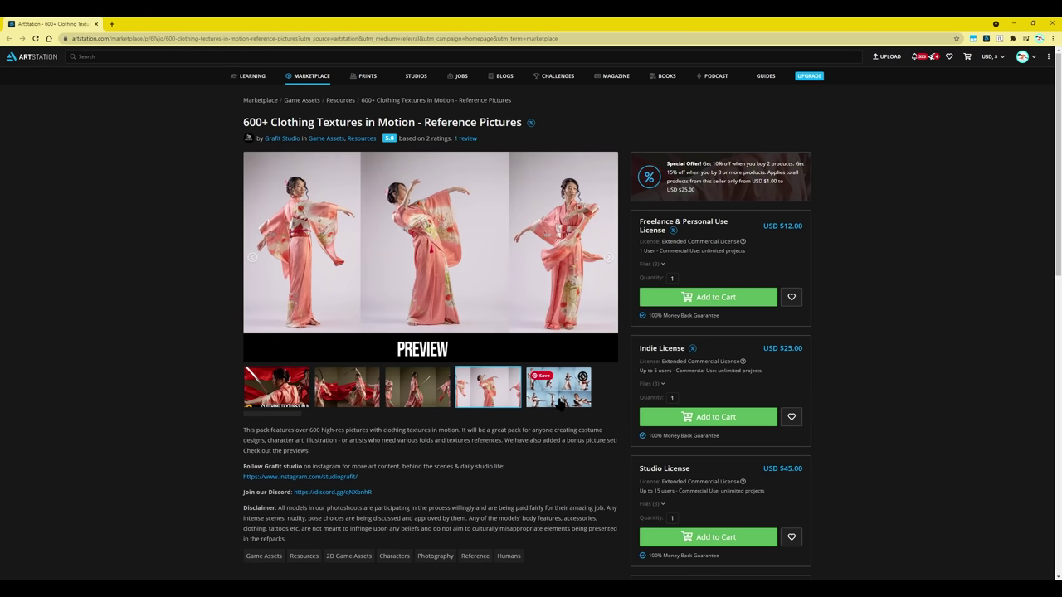
pyautogui.click(558, 387)
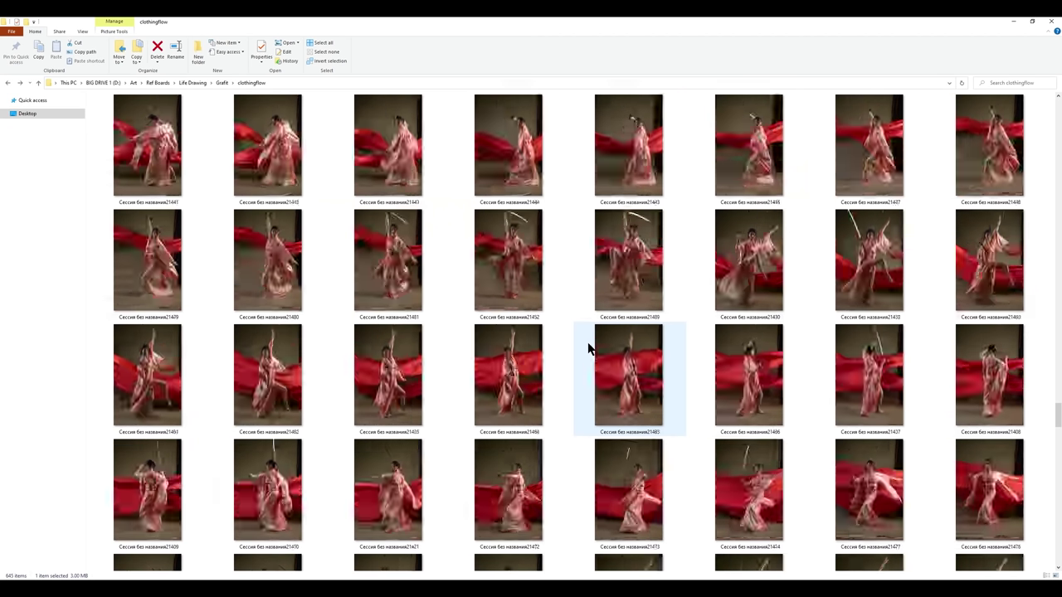
pyautogui.scroll(5, 588, 348)
pyautogui.scroll(5, 592, 304)
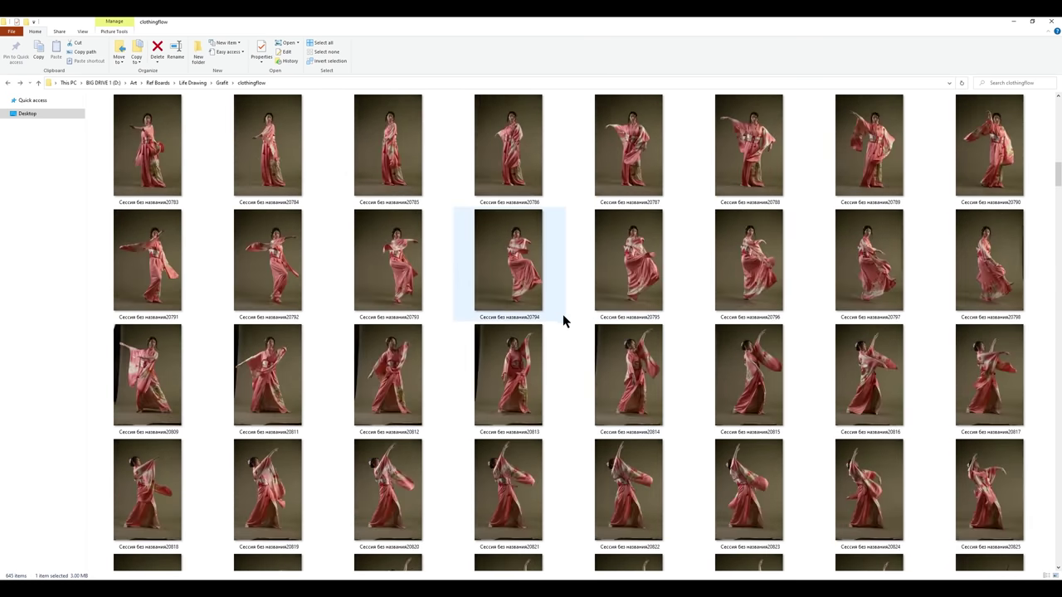
pyautogui.scroll(5, 562, 320)
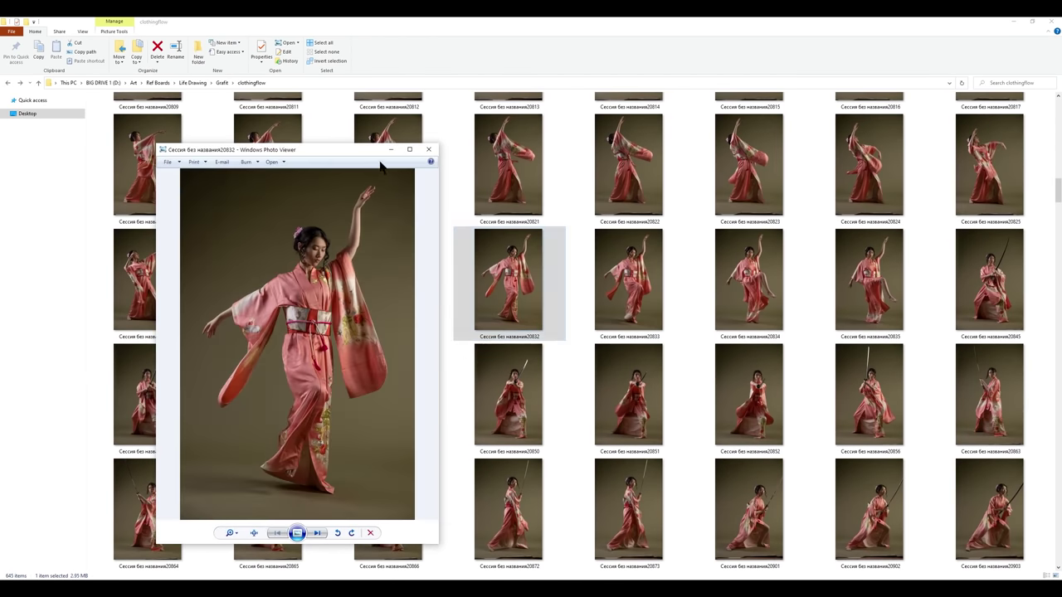
pyautogui.scroll(1, 332, 239)
pyautogui.doubleClick(360, 149)
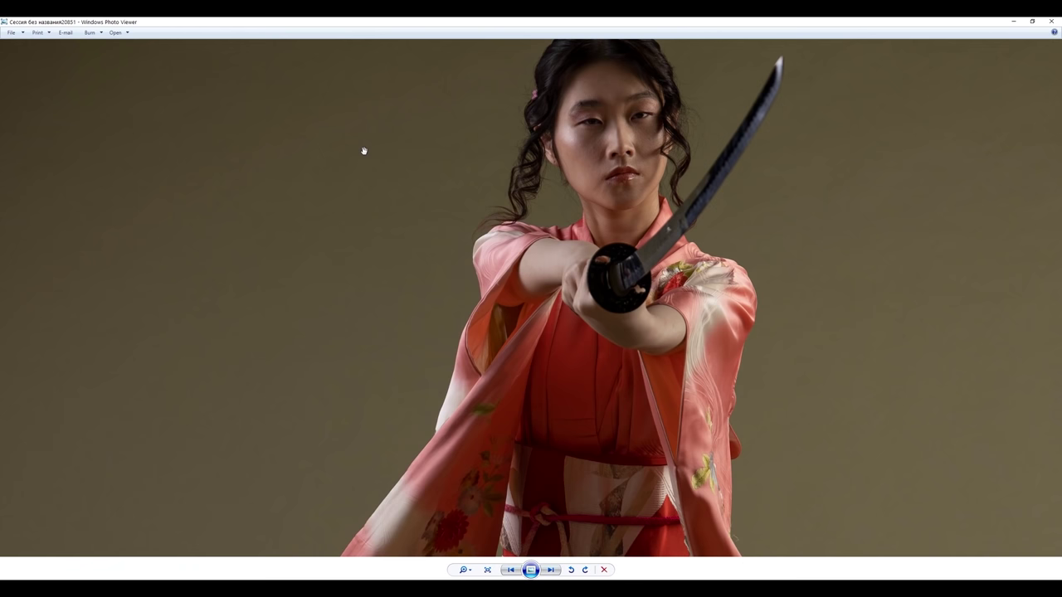
pyautogui.scroll(2, 673, 188)
pyautogui.scroll(-2, 674, 188)
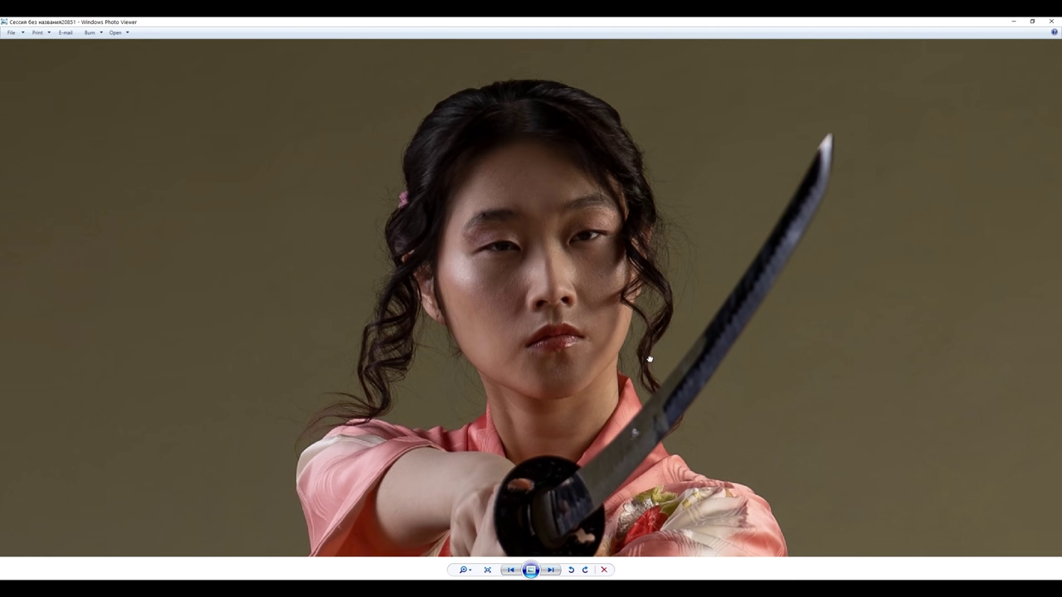
pyautogui.scroll(2, 530, 466)
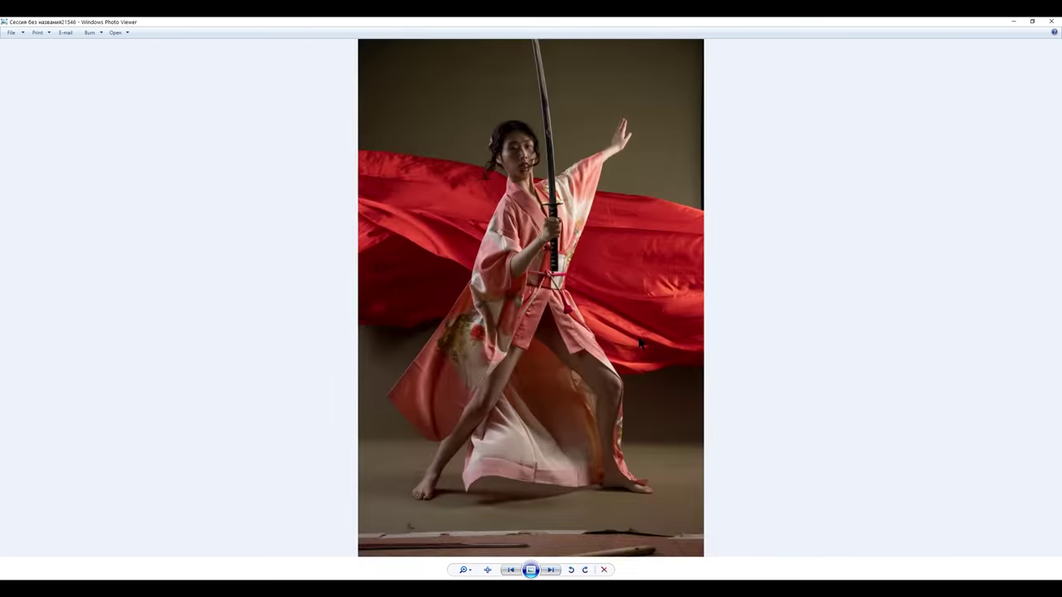
pyautogui.scroll(2, 531, 257)
pyautogui.scroll(-1, 610, 257)
pyautogui.scroll(-2, 610, 258)
pyautogui.click(1013, 22)
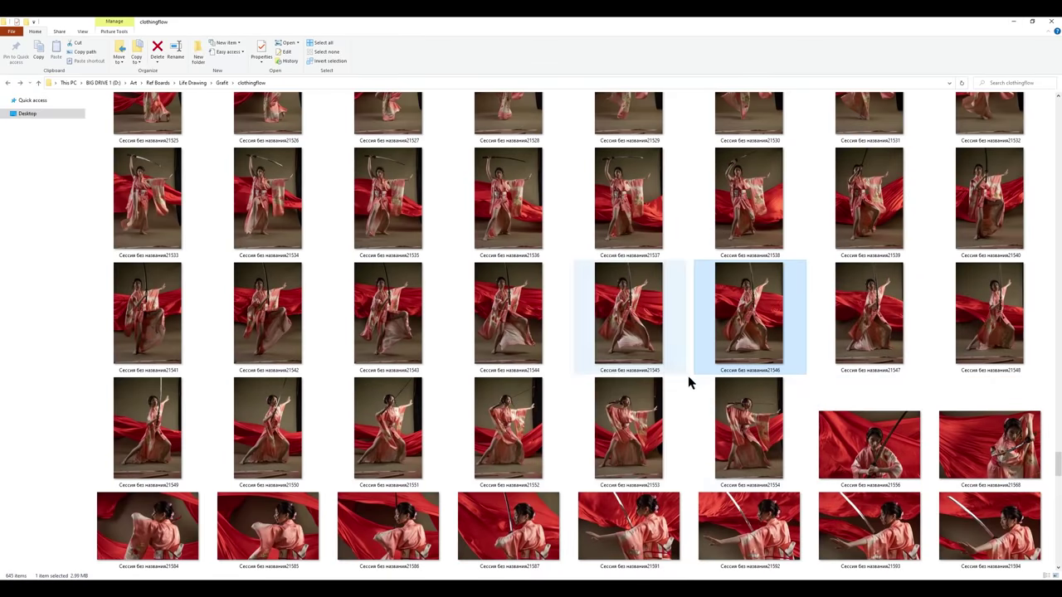
pyautogui.scroll(3, 927, 402)
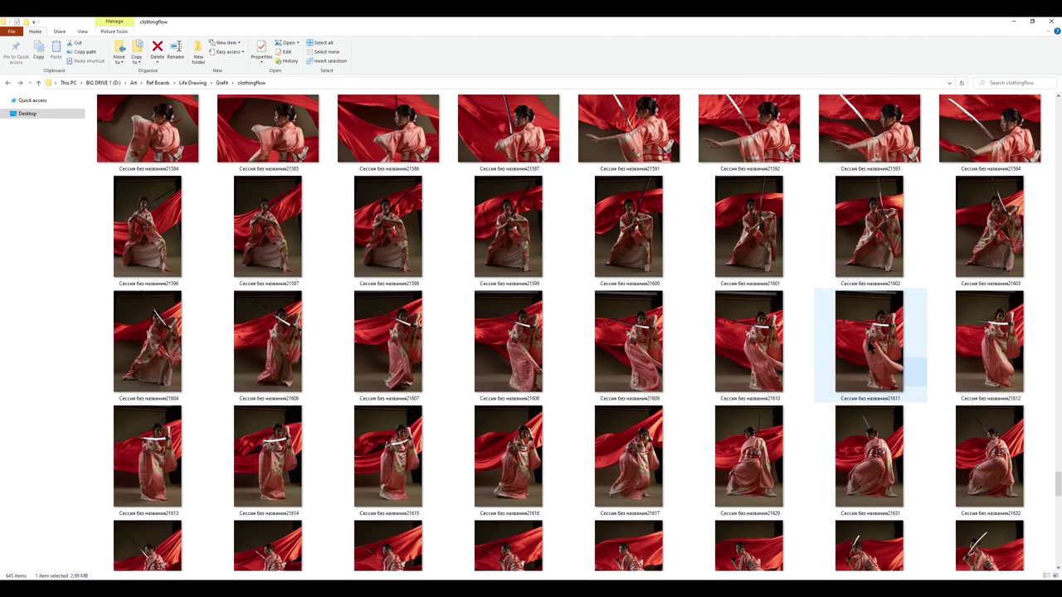
pyautogui.doubleClick(905, 362)
pyautogui.scroll(-1, 746, 348)
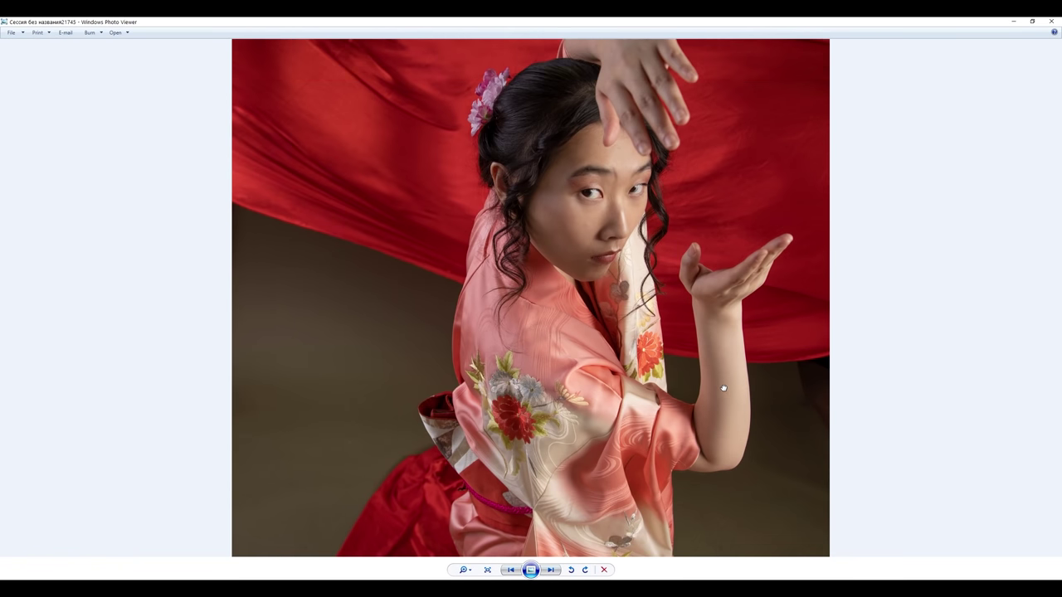
pyautogui.scroll(-1, 723, 386)
pyautogui.scroll(-2, 718, 365)
pyautogui.scroll(-1, 647, 315)
pyautogui.scroll(-1, 565, 287)
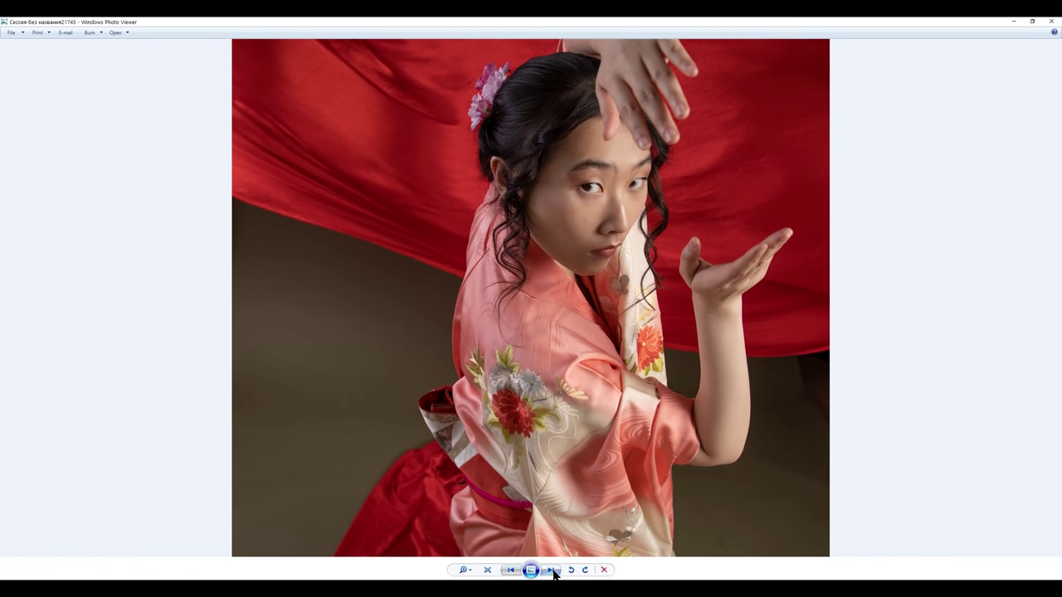
pyautogui.click(550, 570)
pyautogui.press('Escape')
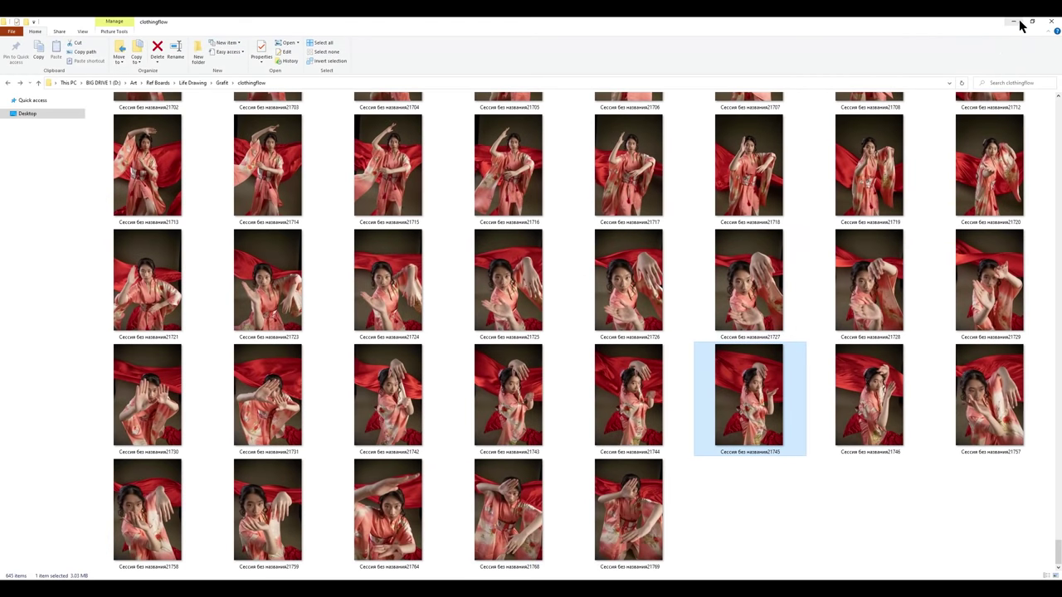
# - Bring up the sketch document beside the kimono reference and add a new empty sketch layer
pyautogui.click(1014, 24)
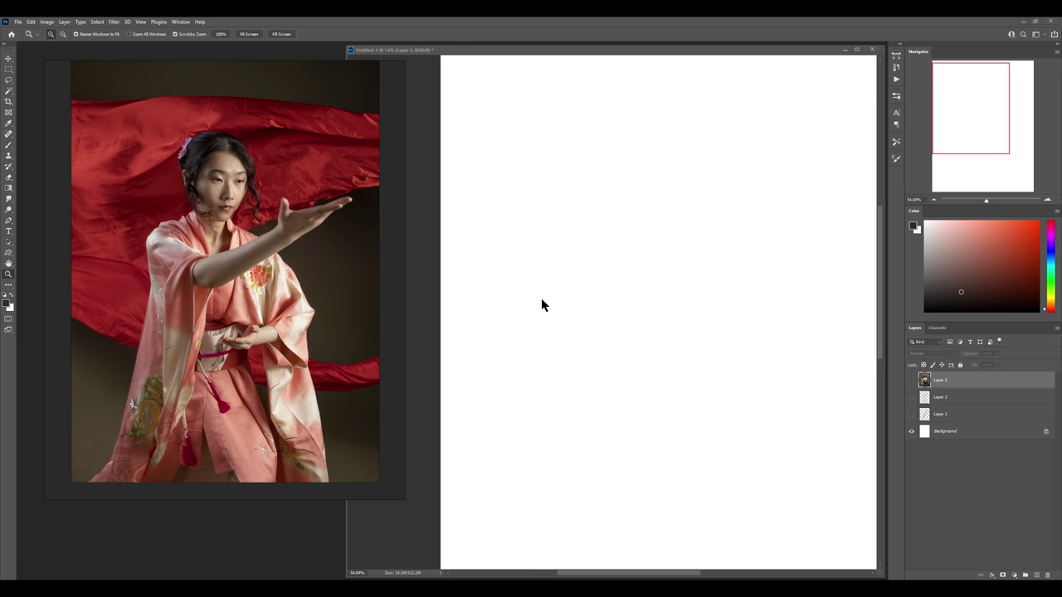
pyautogui.hotkey('ctrl', 'alt', '1')
pyautogui.moveTo(761, 338); pyautogui.dragTo(641, 303)
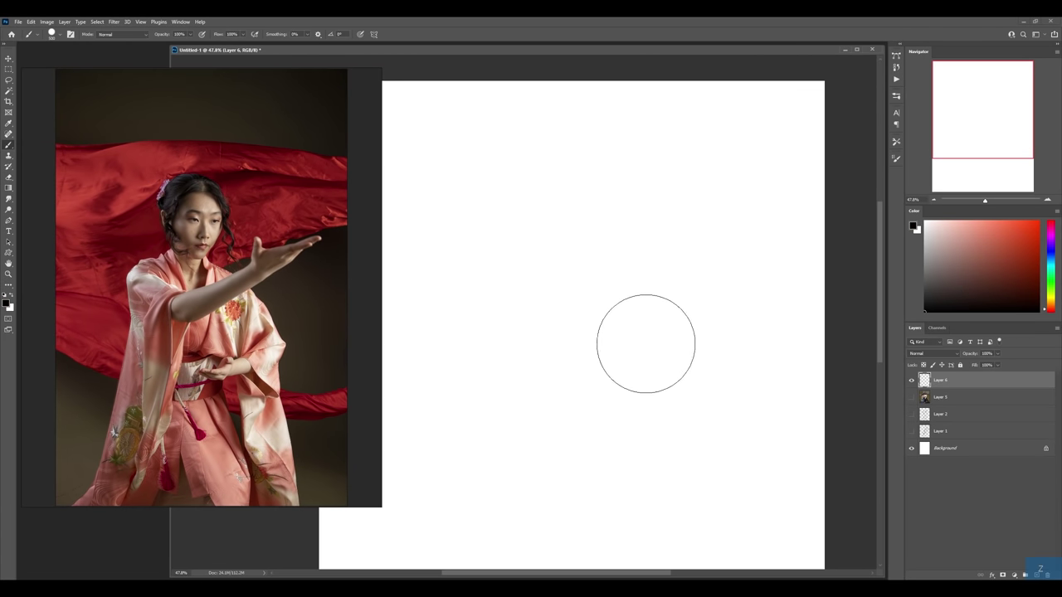
# - Shrink the brush and zoom out so the whole page is in view for sketching
pyautogui.press('[')
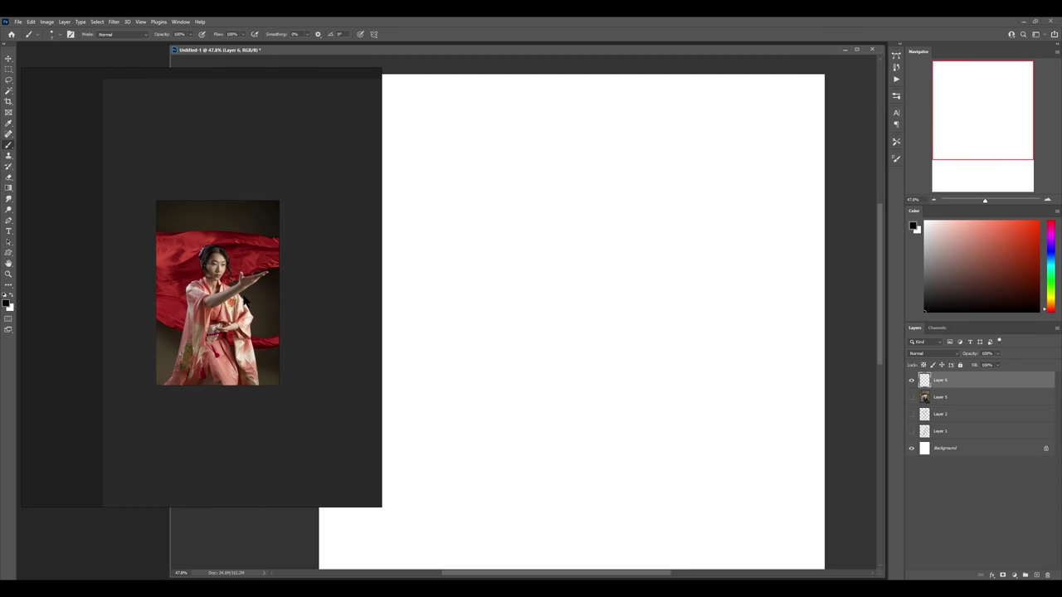
pyautogui.press('z')
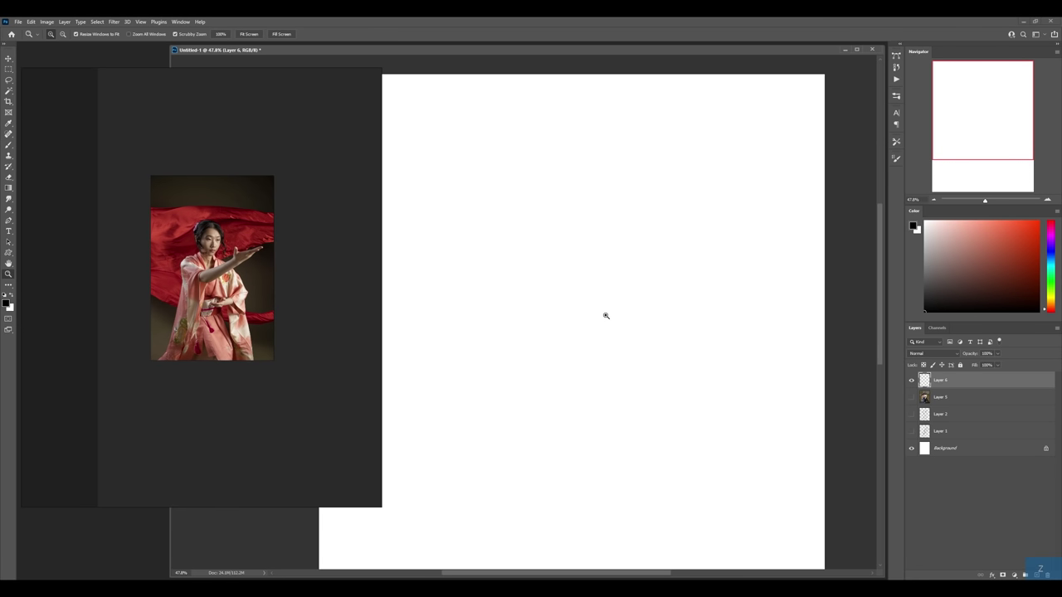
pyautogui.moveTo(605, 313); pyautogui.dragTo(579, 318)
pyautogui.moveTo(586, 376)
pyautogui.mouseDown()
pyautogui.moveTo(597, 299)
pyautogui.moveTo(549, 275)
pyautogui.mouseUp()
pyautogui.press('b')
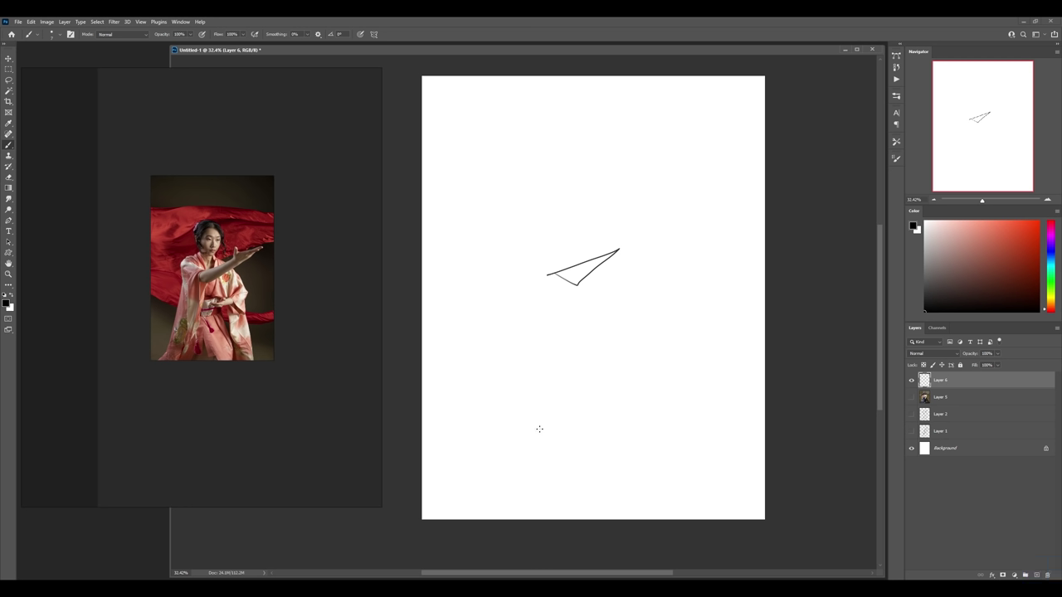
# - Undo the triangle and sketch the outstretched arm line, body curves, hand curl and head oval
pyautogui.hotkey('ctrl', 'z')
pyautogui.moveTo(551, 251)
pyautogui.mouseDown()
pyautogui.moveTo(593, 257)
pyautogui.moveTo(588, 300)
pyautogui.mouseUp()
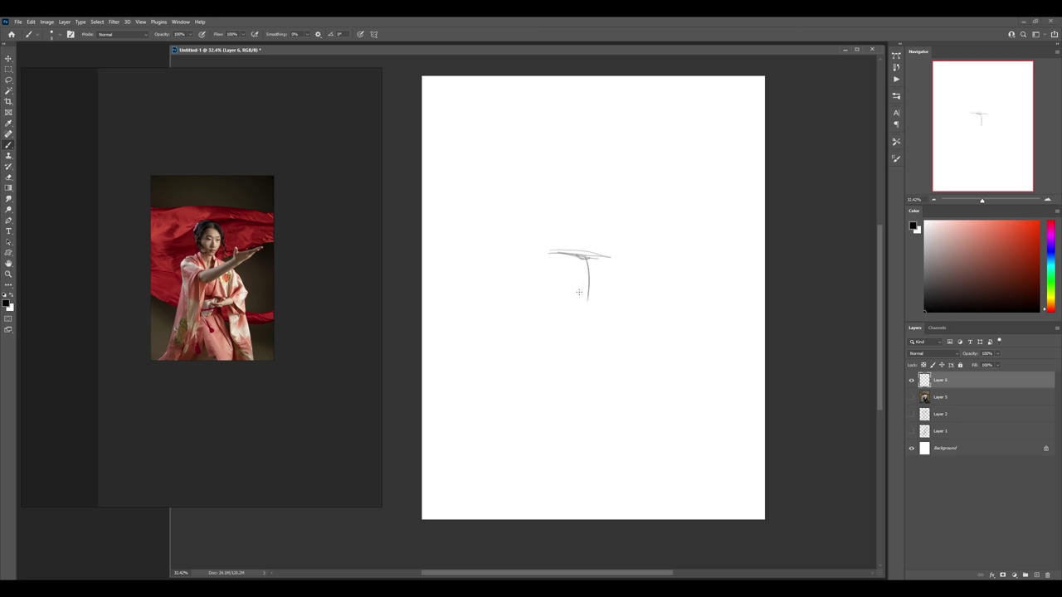
pyautogui.moveTo(565, 315)
pyautogui.mouseDown()
pyautogui.moveTo(590, 287)
pyautogui.moveTo(600, 308)
pyautogui.mouseUp()
pyautogui.moveTo(551, 262); pyautogui.dragTo(586, 266)
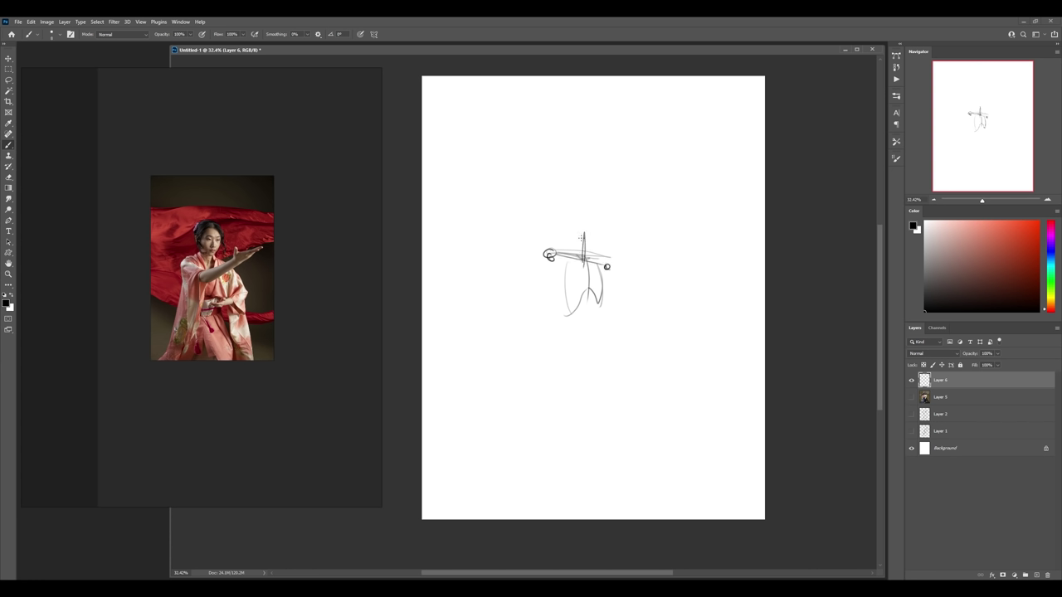
pyautogui.moveTo(585, 225)
pyautogui.mouseDown()
pyautogui.moveTo(573, 217)
pyautogui.moveTo(585, 237)
pyautogui.mouseUp()
# - Add joint and right-hand circles, a hand-to-hip V line and an extended forearm line
pyautogui.moveTo(575, 277); pyautogui.dragTo(637, 242)
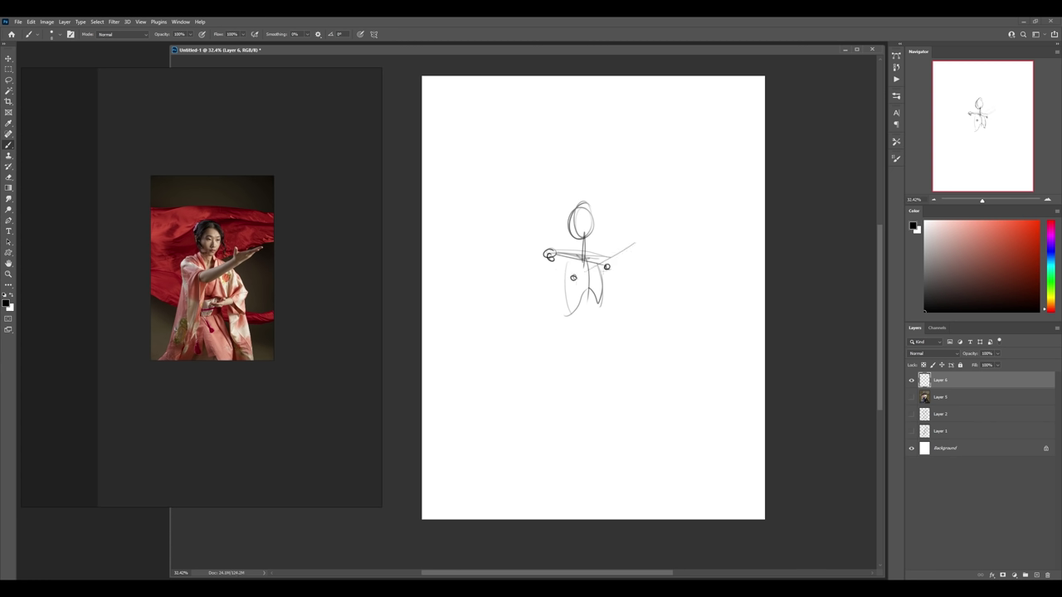
pyautogui.hotkey('ctrl', 'z')
pyautogui.moveTo(631, 248)
pyautogui.mouseDown()
pyautogui.moveTo(625, 238)
pyautogui.moveTo(665, 236)
pyautogui.moveTo(634, 250)
pyautogui.mouseUp()
pyautogui.moveTo(549, 258)
pyautogui.mouseDown()
pyautogui.moveTo(573, 278)
pyautogui.moveTo(620, 268)
pyautogui.mouseUp()
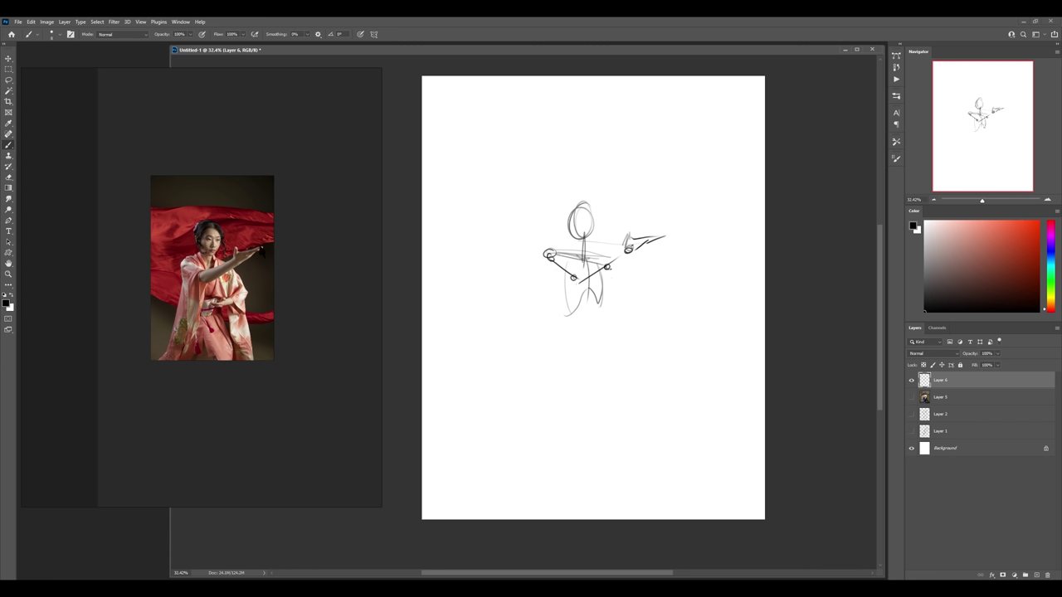
pyautogui.moveTo(615, 264)
pyautogui.mouseDown()
pyautogui.moveTo(657, 242)
pyautogui.moveTo(643, 314)
pyautogui.mouseUp()
# - Sketch the triangular sleeve under the hand and a leg line, undoing a misplaced stroke
pyautogui.moveTo(614, 264); pyautogui.dragTo(639, 307)
pyautogui.moveTo(659, 248)
pyautogui.mouseDown()
pyautogui.moveTo(641, 304)
pyautogui.moveTo(623, 297)
pyautogui.moveTo(595, 312)
pyautogui.mouseUp()
pyautogui.moveTo(575, 286)
pyautogui.mouseDown()
pyautogui.moveTo(596, 320)
pyautogui.moveTo(645, 310)
pyautogui.moveTo(637, 299)
pyautogui.mouseUp()
pyautogui.hotkey('ctrl', 'z')
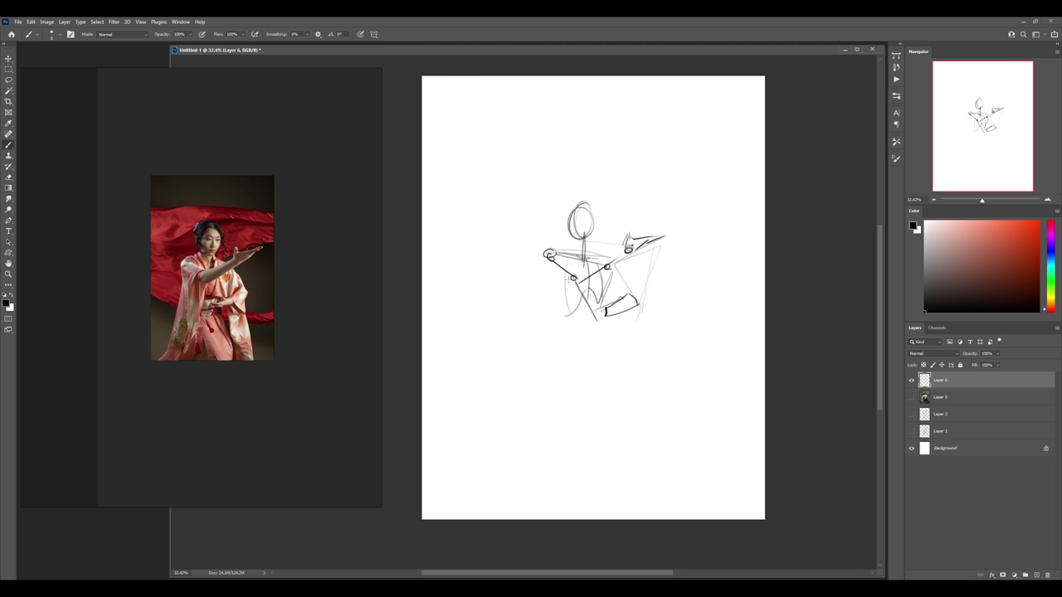
# - Redraw the arm in darker strokes and add a line from the head
pyautogui.moveTo(565, 280); pyautogui.dragTo(580, 268)
pyautogui.moveTo(581, 287); pyautogui.dragTo(622, 264)
pyautogui.hotkey('ctrl', 'z')
pyautogui.moveTo(588, 287)
pyautogui.mouseDown()
pyautogui.moveTo(628, 246)
pyautogui.moveTo(606, 259)
pyautogui.mouseUp()
pyautogui.moveTo(591, 222)
pyautogui.mouseDown()
pyautogui.moveTo(665, 236)
pyautogui.moveTo(603, 211)
pyautogui.moveTo(592, 262)
pyautogui.mouseUp()
# - Undo the head line, add a new layer with construction strokes near the hand, then erase stray lines
pyautogui.hotkey('ctrl', 'alt', 'z')
pyautogui.hotkey('ctrl', 'alt', '1')
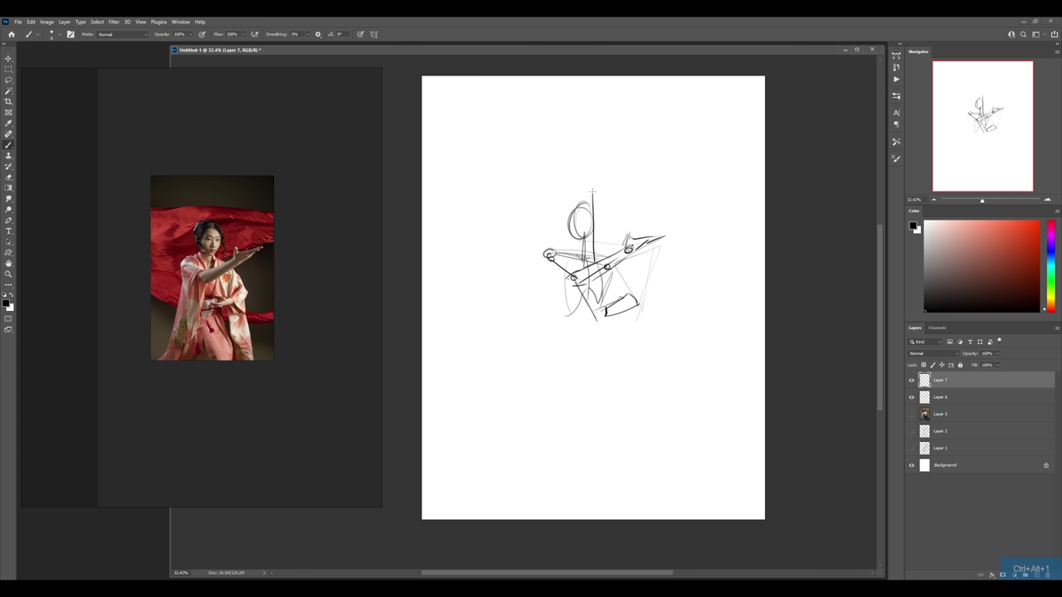
pyautogui.moveTo(592, 192)
pyautogui.mouseDown()
pyautogui.moveTo(662, 232)
pyautogui.moveTo(595, 265)
pyautogui.moveTo(631, 266)
pyautogui.mouseUp()
pyautogui.moveTo(584, 237); pyautogui.dragTo(608, 235)
pyautogui.moveTo(632, 202); pyautogui.dragTo(594, 253)
pyautogui.press('e')
pyautogui.moveTo(595, 192)
pyautogui.mouseDown()
pyautogui.moveTo(625, 215)
pyautogui.moveTo(618, 261)
pyautogui.mouseUp()
pyautogui.moveTo(659, 226)
pyautogui.mouseDown()
pyautogui.moveTo(630, 236)
pyautogui.moveTo(631, 270)
pyautogui.mouseUp()
pyautogui.press('b')
# - Brush a sleeve wedge from the head to the right tip, trim it, and merge into Layer 6
pyautogui.moveTo(590, 195)
pyautogui.mouseDown()
pyautogui.moveTo(667, 236)
pyautogui.moveTo(592, 195)
pyautogui.moveTo(628, 212)
pyautogui.mouseUp()
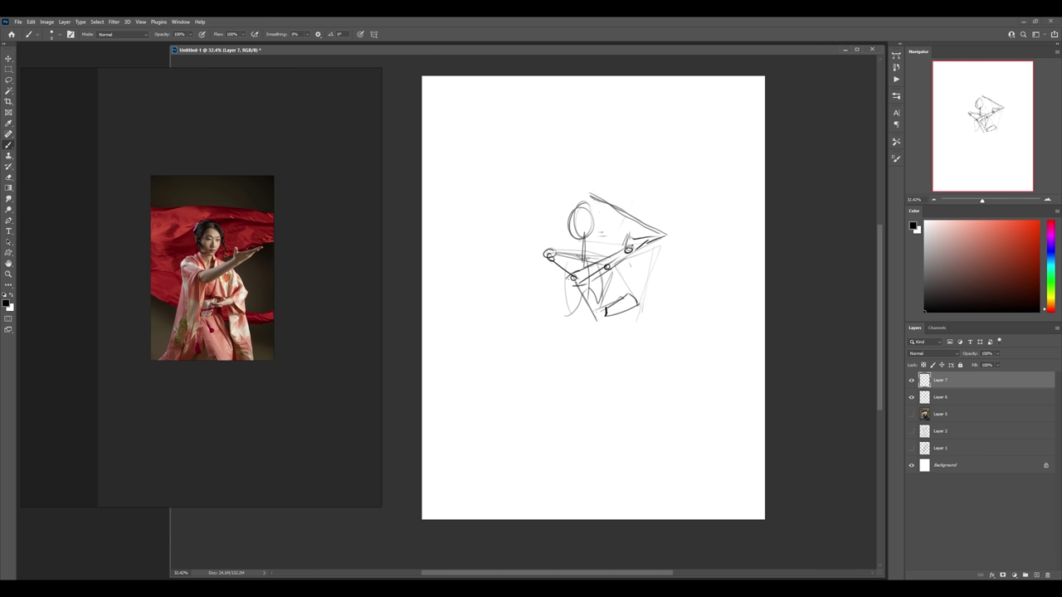
pyautogui.moveTo(596, 245); pyautogui.dragTo(603, 250)
pyautogui.moveTo(604, 201)
pyautogui.mouseDown()
pyautogui.moveTo(593, 244)
pyautogui.moveTo(656, 219)
pyautogui.moveTo(626, 226)
pyautogui.mouseUp()
pyautogui.press('e')
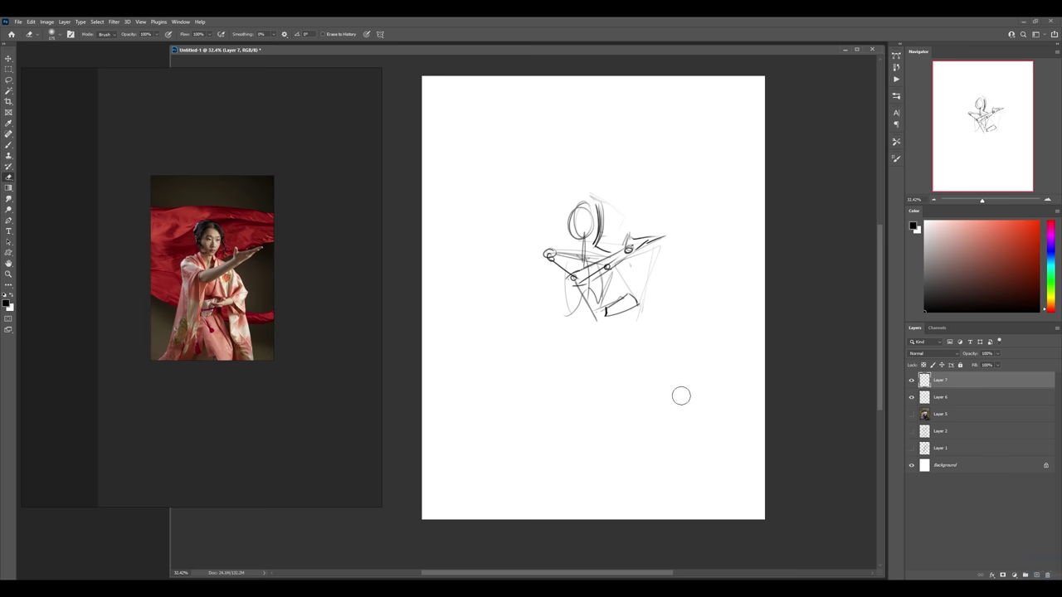
pyautogui.keyDown('ctrl'); pyautogui.click(673, 394); pyautogui.keyUp('ctrl')
pyautogui.hotkey('ctrl', 'e')
# - Move the sketch higher on the page and brush the body's left contour and lower-body lines
pyautogui.moveTo(673, 394); pyautogui.dragTo(681, 338)
pyautogui.press('b')
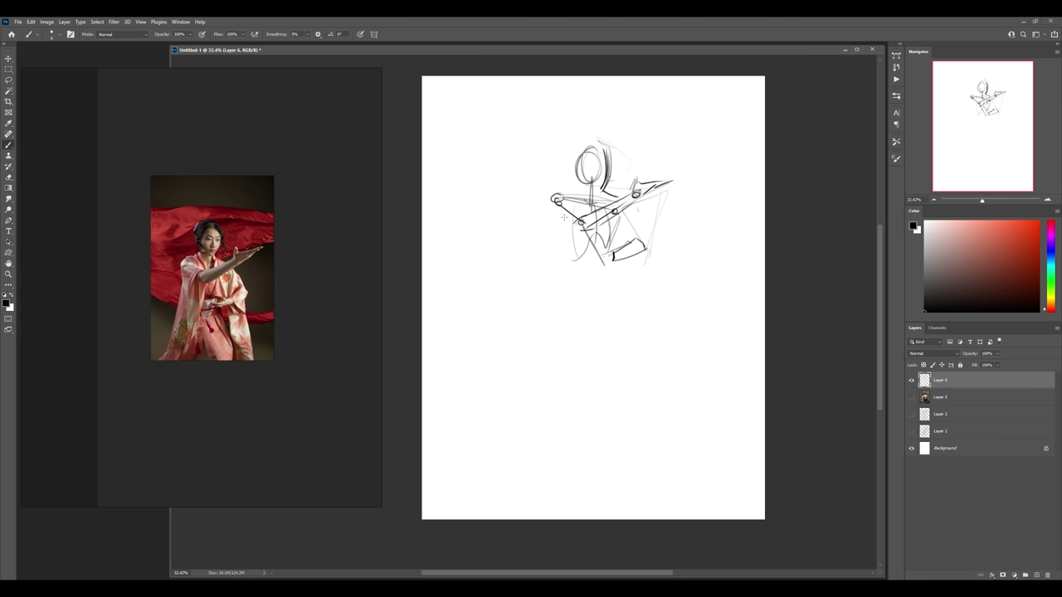
pyautogui.moveTo(572, 214); pyautogui.dragTo(569, 259)
pyautogui.moveTo(566, 224); pyautogui.dragTo(609, 203)
pyautogui.moveTo(585, 246); pyautogui.dragTo(592, 291)
pyautogui.moveTo(583, 251); pyautogui.dragTo(581, 299)
# - Zoom the reference photo out and pan it to center the whole kimono-clad woman
pyautogui.scroll(2, 249, 331)
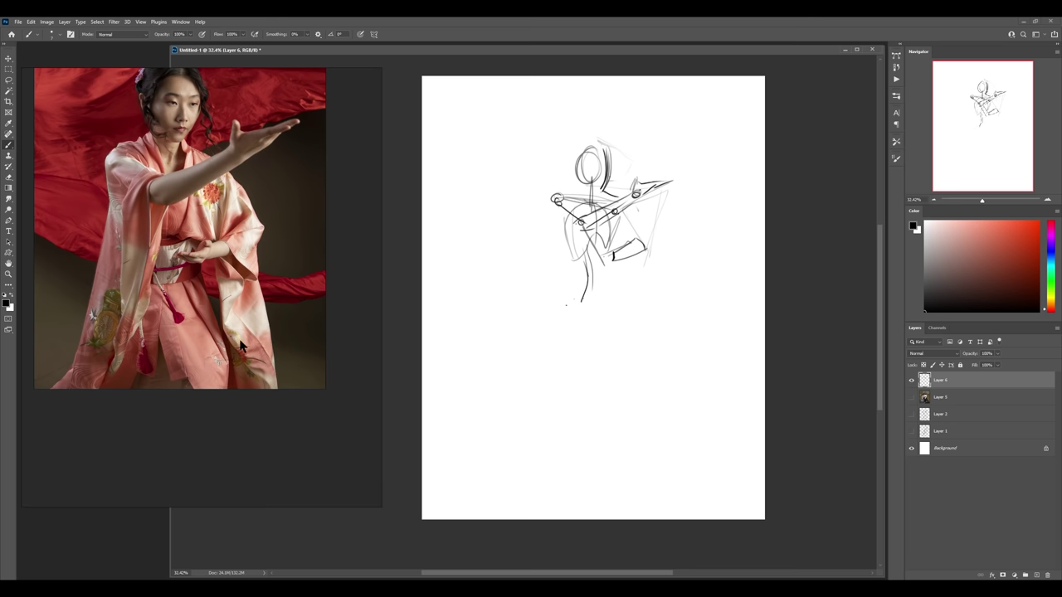
pyautogui.scroll(2, 244, 347)
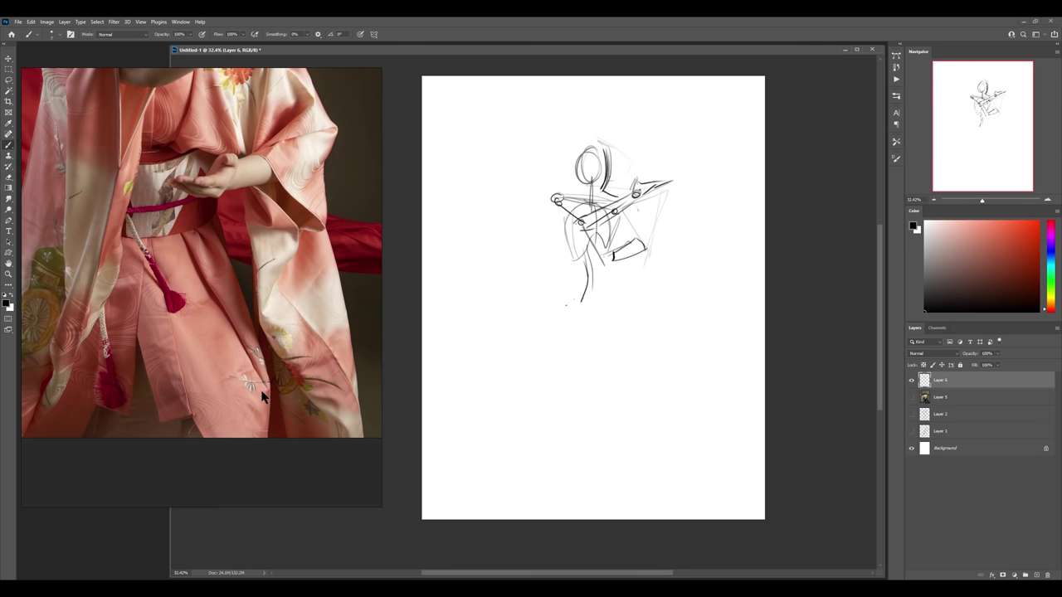
pyautogui.scroll(-2, 249, 398)
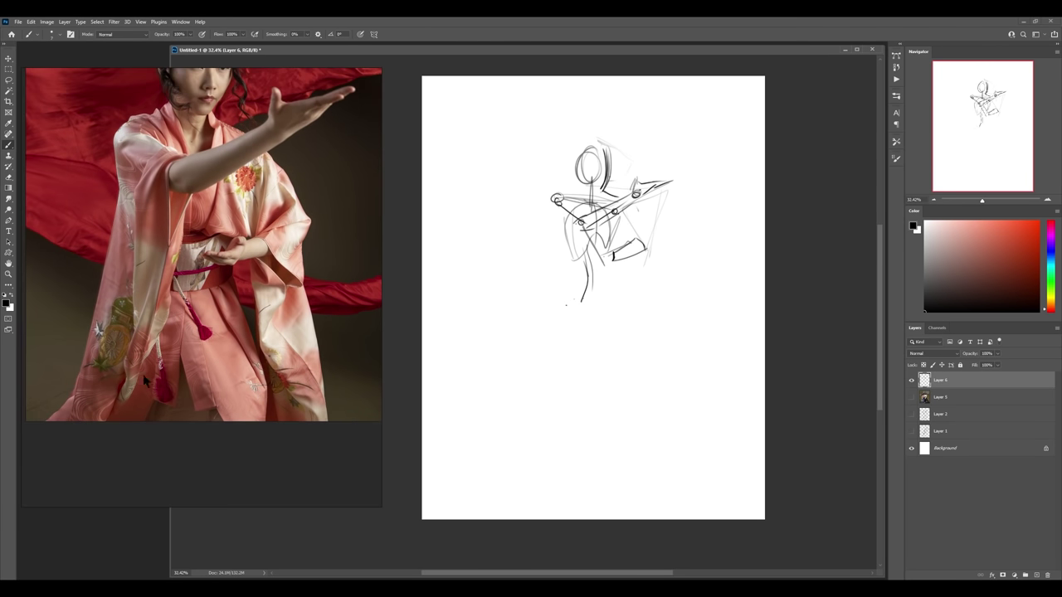
pyautogui.scroll(-2, 194, 370)
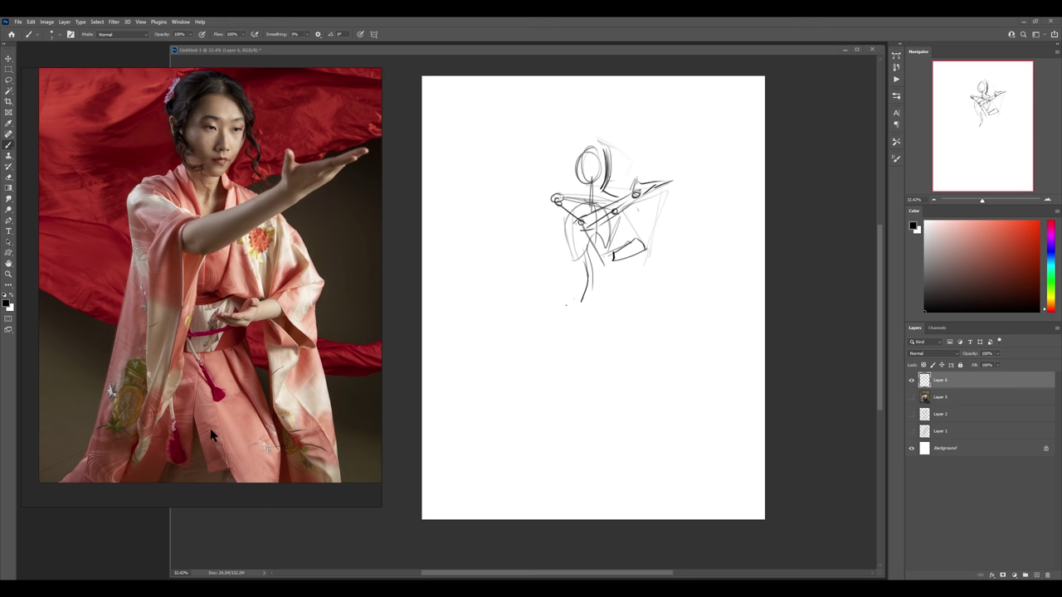
pyautogui.moveTo(210, 428); pyautogui.dragTo(189, 421)
# - Draw the lower body, hip loop and two long legs in a wide stance, undoing a ground line
pyautogui.click(594, 294)
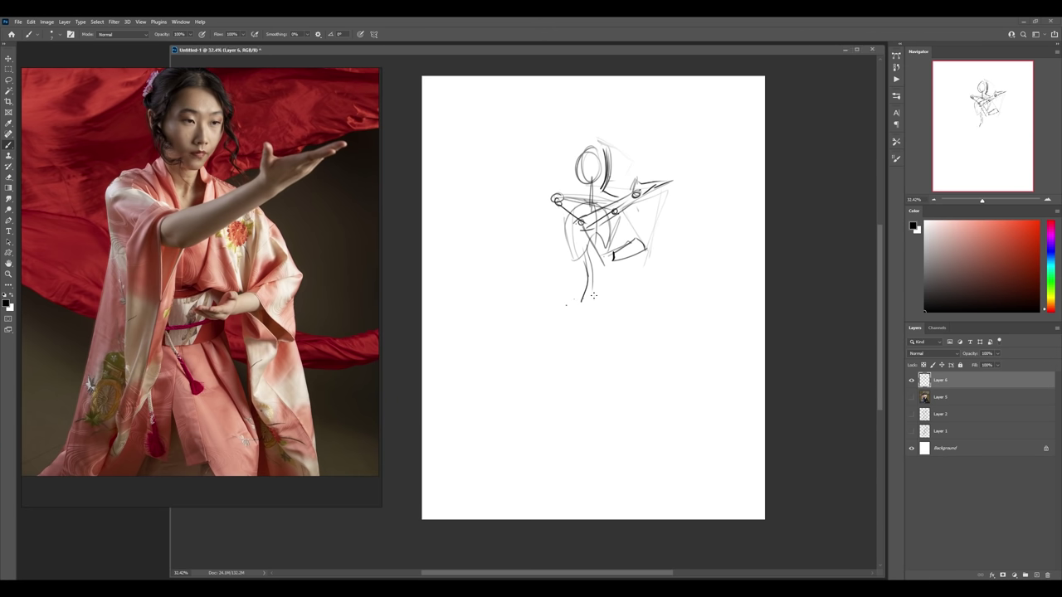
pyautogui.moveTo(571, 284)
pyautogui.mouseDown()
pyautogui.moveTo(611, 297)
pyautogui.moveTo(573, 316)
pyautogui.moveTo(591, 317)
pyautogui.moveTo(564, 317)
pyautogui.moveTo(614, 316)
pyautogui.moveTo(640, 376)
pyautogui.mouseUp()
pyautogui.moveTo(569, 312); pyautogui.dragTo(540, 375)
pyautogui.moveTo(506, 436)
pyautogui.mouseDown()
pyautogui.moveTo(509, 408)
pyautogui.moveTo(539, 371)
pyautogui.mouseUp()
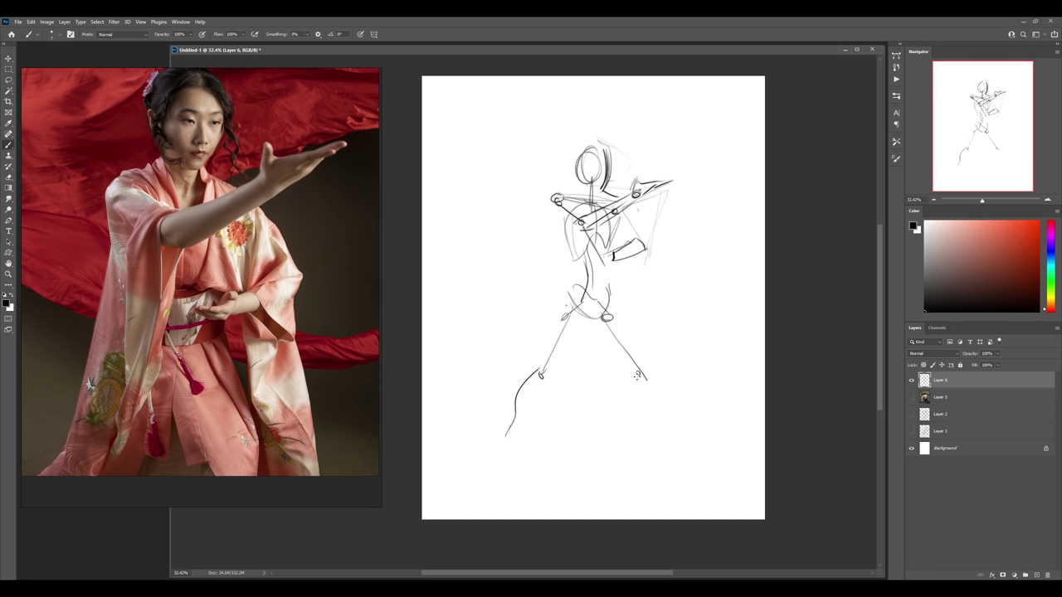
pyautogui.moveTo(639, 375); pyautogui.dragTo(637, 452)
pyautogui.moveTo(636, 395); pyautogui.dragTo(631, 418)
pyautogui.moveTo(638, 370); pyautogui.dragTo(633, 410)
pyautogui.moveTo(639, 455); pyautogui.dragTo(643, 463)
pyautogui.moveTo(471, 394); pyautogui.dragTo(707, 374)
pyautogui.hotkey('ctrl', 'z')
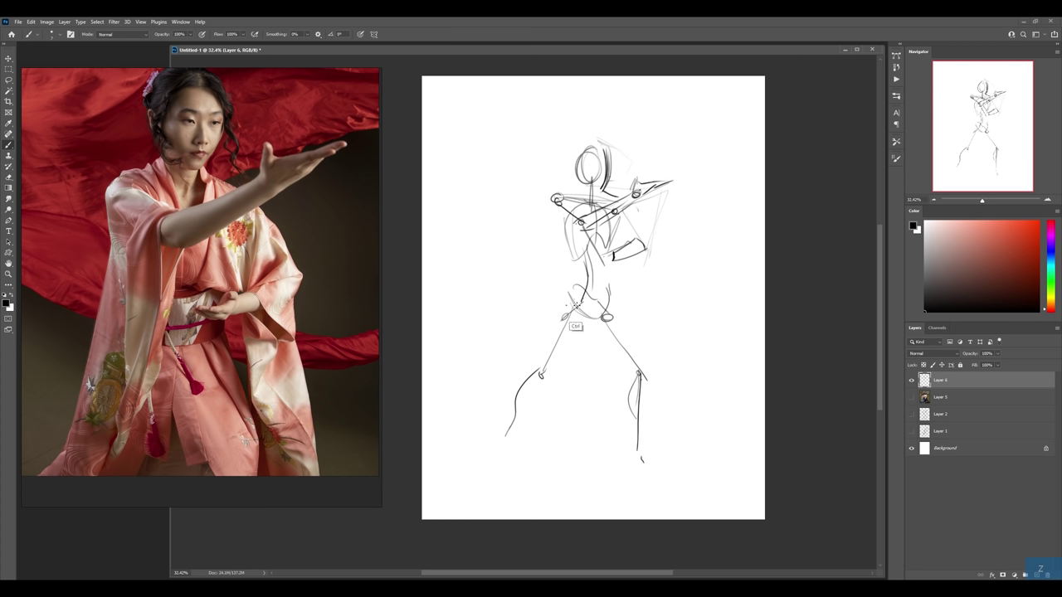
# - Add faint left-torso lines and a band across the waist, undoing stray arrow strokes
pyautogui.moveTo(519, 326); pyautogui.dragTo(559, 290)
pyautogui.hotkey('ctrl', 'z')
pyautogui.moveTo(555, 204); pyautogui.dragTo(557, 252)
pyautogui.moveTo(555, 212); pyautogui.dragTo(568, 277)
pyautogui.moveTo(615, 248)
pyautogui.mouseDown()
pyautogui.moveTo(653, 288)
pyautogui.moveTo(644, 372)
pyautogui.mouseUp()
pyautogui.hotkey('ctrl', 'z')
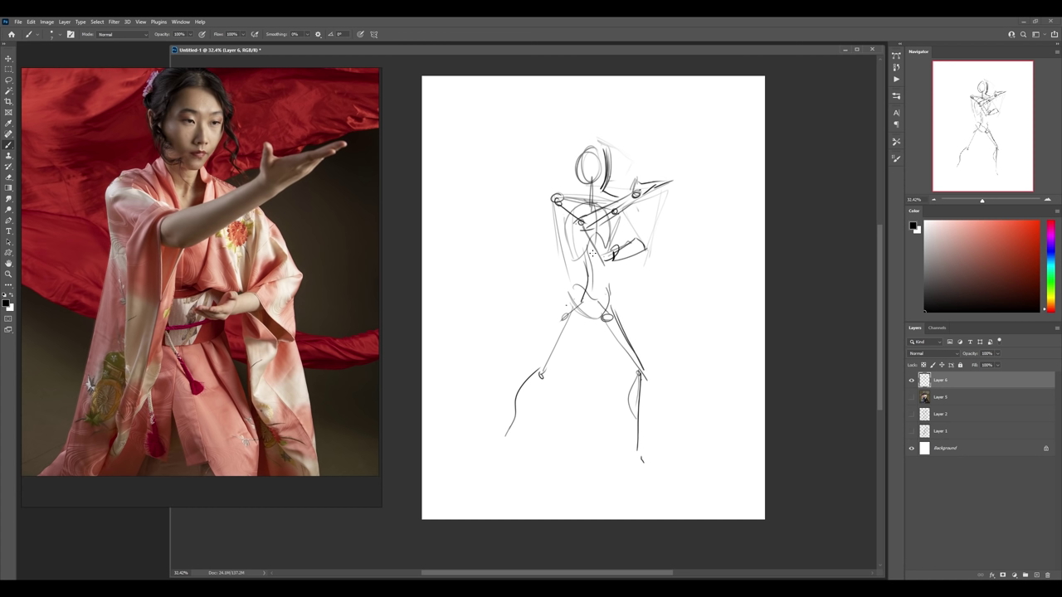
pyautogui.moveTo(581, 246)
pyautogui.mouseDown()
pyautogui.moveTo(606, 250)
pyautogui.moveTo(582, 248)
pyautogui.moveTo(609, 282)
pyautogui.mouseUp()
pyautogui.press('e')
pyautogui.press('b')
# - Firm up both torso sides and refine the right forearm, hand and sleeve edge
pyautogui.moveTo(581, 230); pyautogui.dragTo(566, 343)
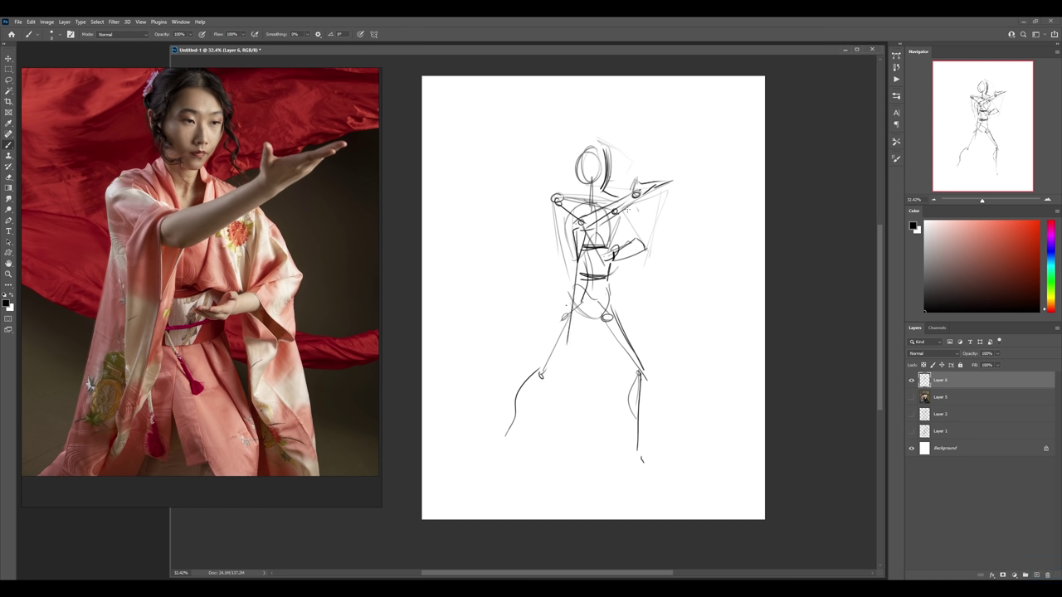
pyautogui.moveTo(629, 210); pyautogui.dragTo(652, 247)
pyautogui.moveTo(624, 264)
pyautogui.mouseDown()
pyautogui.moveTo(649, 246)
pyautogui.moveTo(640, 229)
pyautogui.moveTo(628, 317)
pyautogui.mouseUp()
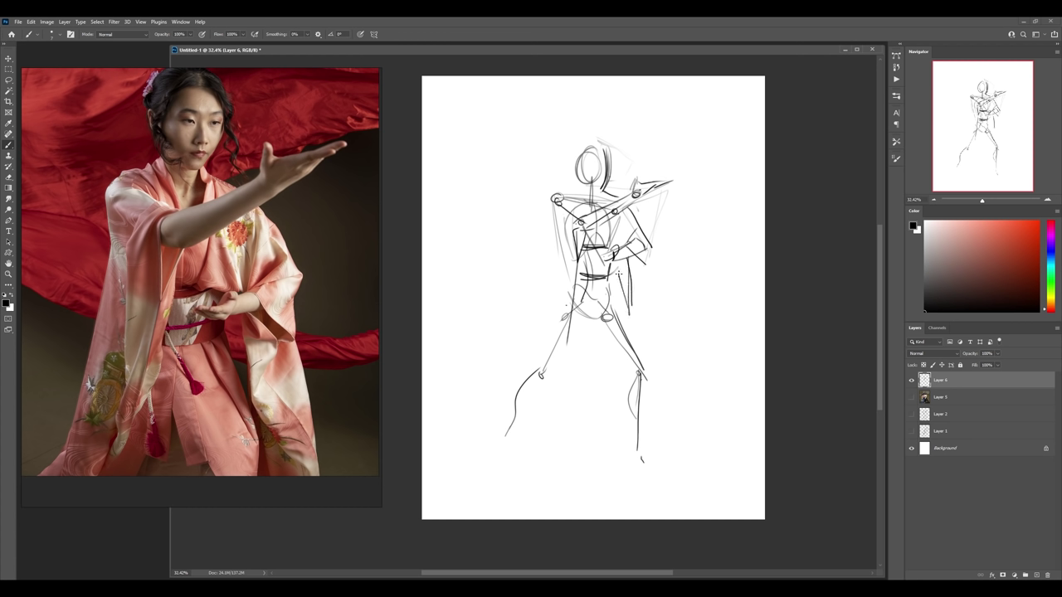
pyautogui.moveTo(619, 275); pyautogui.dragTo(627, 315)
pyautogui.moveTo(653, 245)
pyautogui.mouseDown()
pyautogui.moveTo(636, 267)
pyautogui.moveTo(646, 275)
pyautogui.moveTo(633, 275)
pyautogui.moveTo(644, 270)
pyautogui.moveTo(658, 332)
pyautogui.mouseUp()
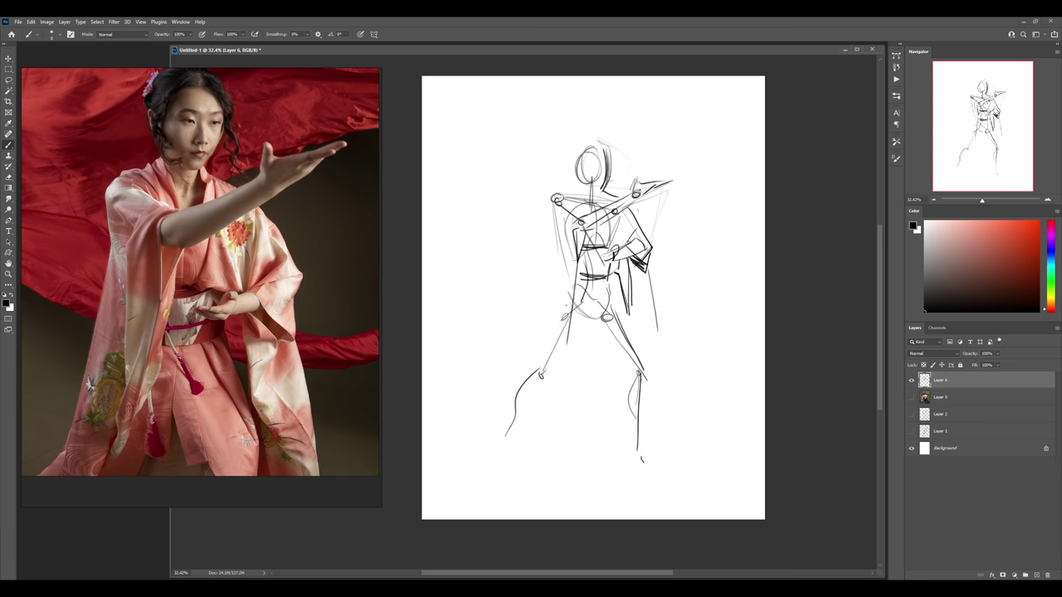
pyautogui.scroll(-2, 202, 226)
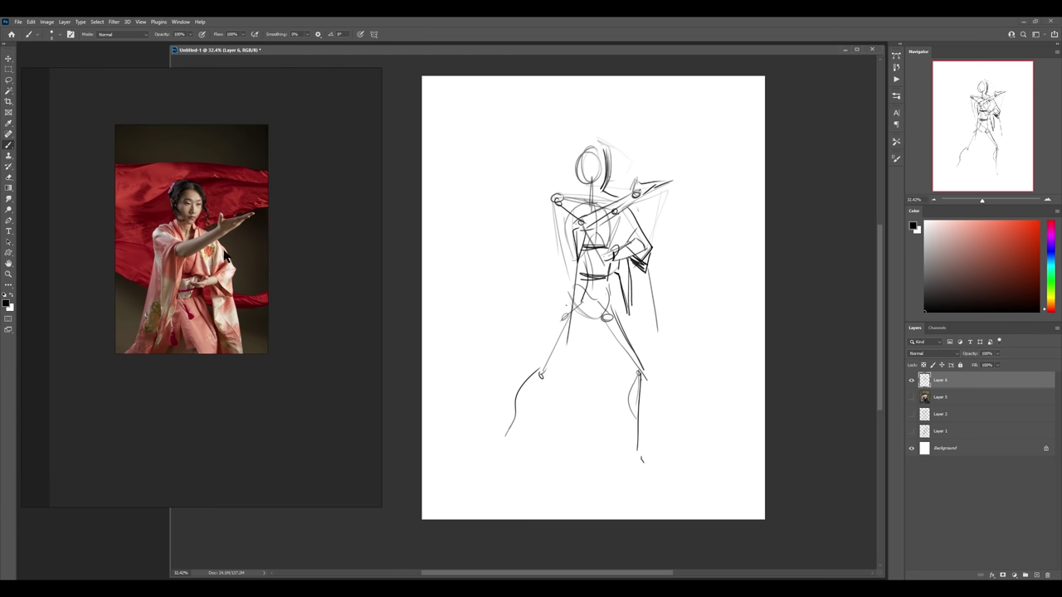
# - Add a long left-side line, darken the head outline, and sketch the neck and upper chest
pyautogui.moveTo(558, 235); pyautogui.dragTo(546, 337)
pyautogui.moveTo(574, 156)
pyautogui.mouseDown()
pyautogui.moveTo(575, 186)
pyautogui.moveTo(580, 148)
pyautogui.moveTo(603, 141)
pyautogui.moveTo(610, 156)
pyautogui.moveTo(607, 144)
pyautogui.mouseUp()
pyautogui.click(594, 175)
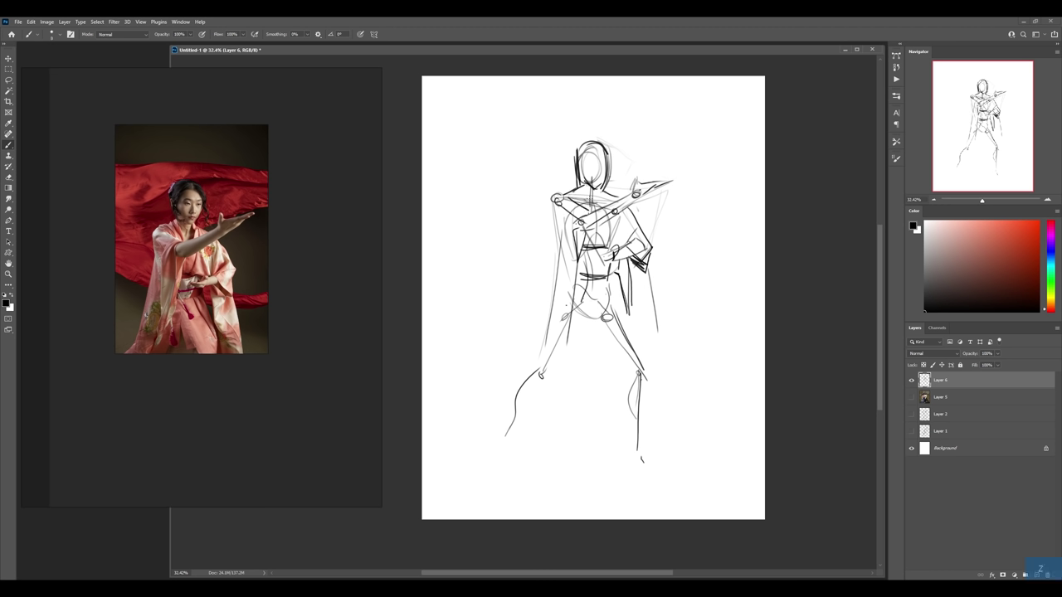
pyautogui.moveTo(585, 186)
pyautogui.mouseDown()
pyautogui.moveTo(594, 211)
pyautogui.moveTo(602, 204)
pyautogui.mouseUp()
pyautogui.scroll(1, 602, 204)
# - Reposition the right forearm with a lasso selection and add light guide strokes at waist, side and chest
pyautogui.press('l')
pyautogui.moveTo(644, 257); pyautogui.dragTo(688, 242)
pyautogui.hotkey('ctrl', 'd')
pyautogui.press('b')
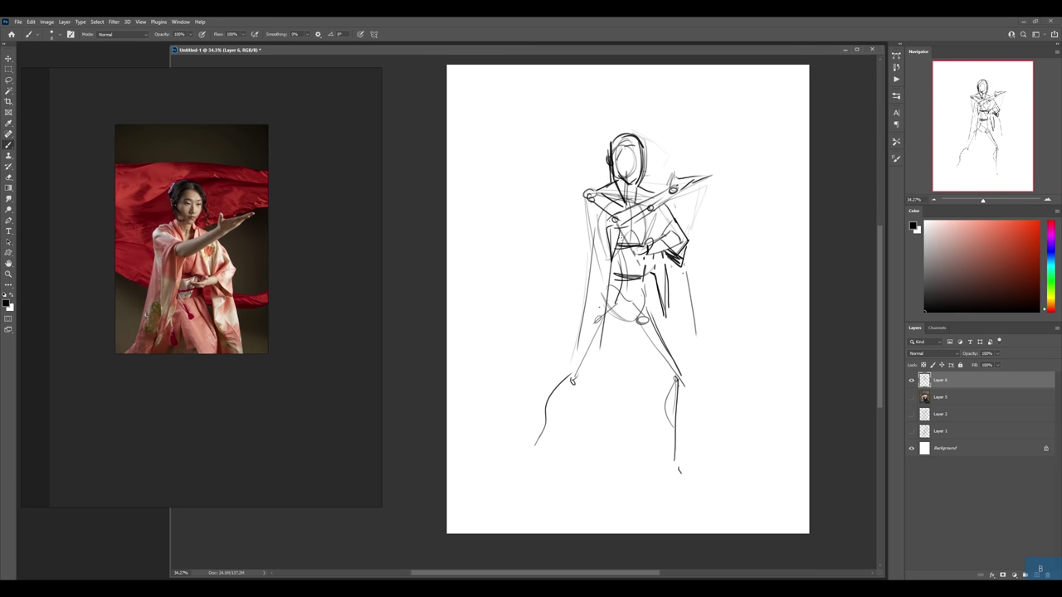
pyautogui.moveTo(617, 242)
pyautogui.mouseDown()
pyautogui.moveTo(634, 233)
pyautogui.moveTo(614, 263)
pyautogui.mouseUp()
pyautogui.moveTo(591, 225); pyautogui.dragTo(603, 334)
pyautogui.moveTo(629, 239); pyautogui.dragTo(607, 354)
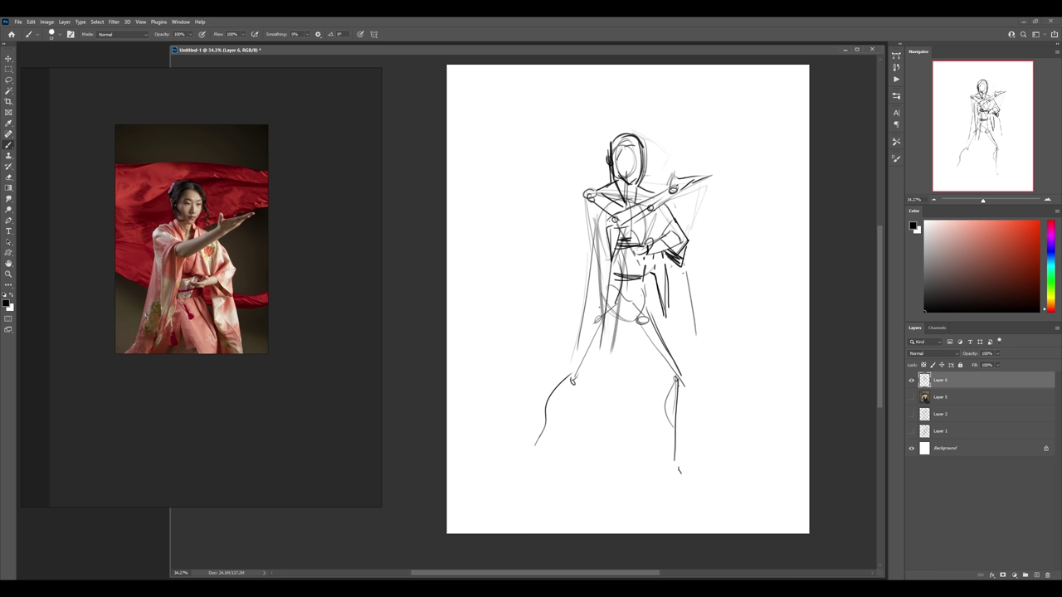
pyautogui.moveTo(611, 220); pyautogui.dragTo(625, 209)
# - Vary the brush size to add a torso line and face and ear details, then zoom out
pyautogui.press(']')
pyautogui.press(']')
pyautogui.press(']')
pyautogui.moveTo(614, 224)
pyautogui.mouseDown()
pyautogui.moveTo(615, 246)
pyautogui.moveTo(669, 193)
pyautogui.mouseUp()
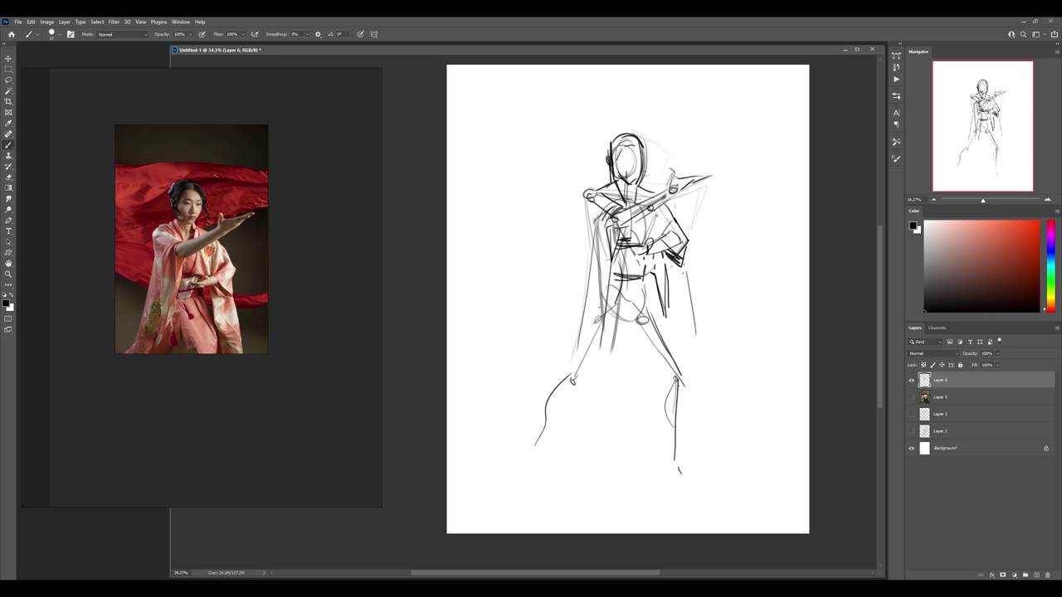
pyautogui.press('[')
pyautogui.press('[')
pyautogui.press('[')
pyautogui.moveTo(622, 158)
pyautogui.mouseDown()
pyautogui.moveTo(628, 172)
pyautogui.moveTo(628, 161)
pyautogui.mouseUp()
pyautogui.press('[')
pyautogui.press('[')
pyautogui.moveTo(606, 156); pyautogui.dragTo(604, 169)
pyautogui.press('z')
pyautogui.moveTo(688, 190); pyautogui.dragTo(711, 232)
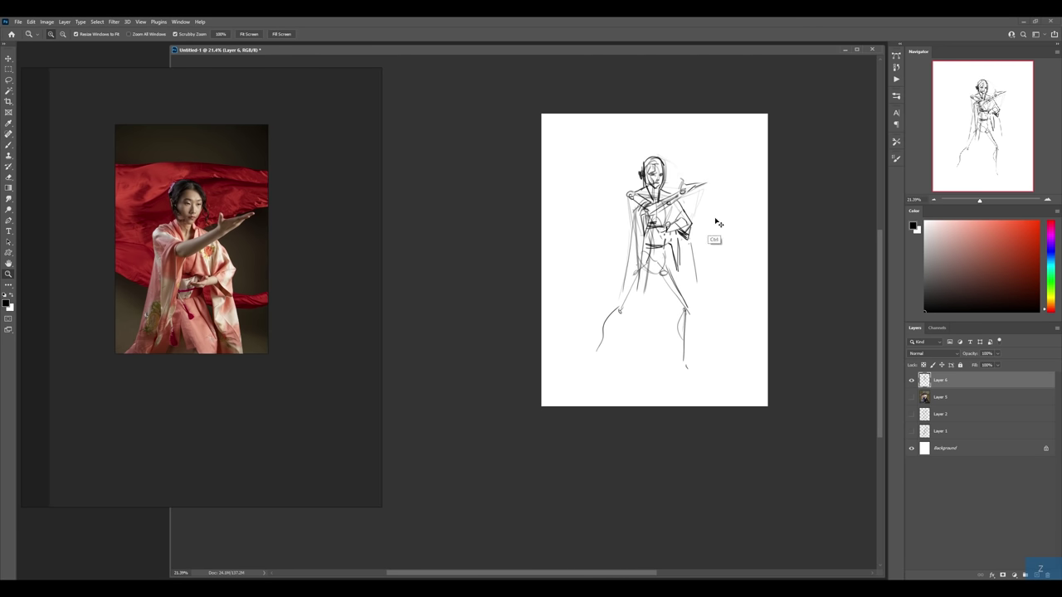
pyautogui.hotkey('ctrl', 't')
# - Scale the Layer 6 sketch to about 168%, reposition it, apply the transform, and zoom in
pyautogui.moveTo(675, 284)
pyautogui.mouseDown()
pyautogui.moveTo(775, 141)
pyautogui.moveTo(753, 132)
pyautogui.moveTo(708, 210)
pyautogui.mouseUp()
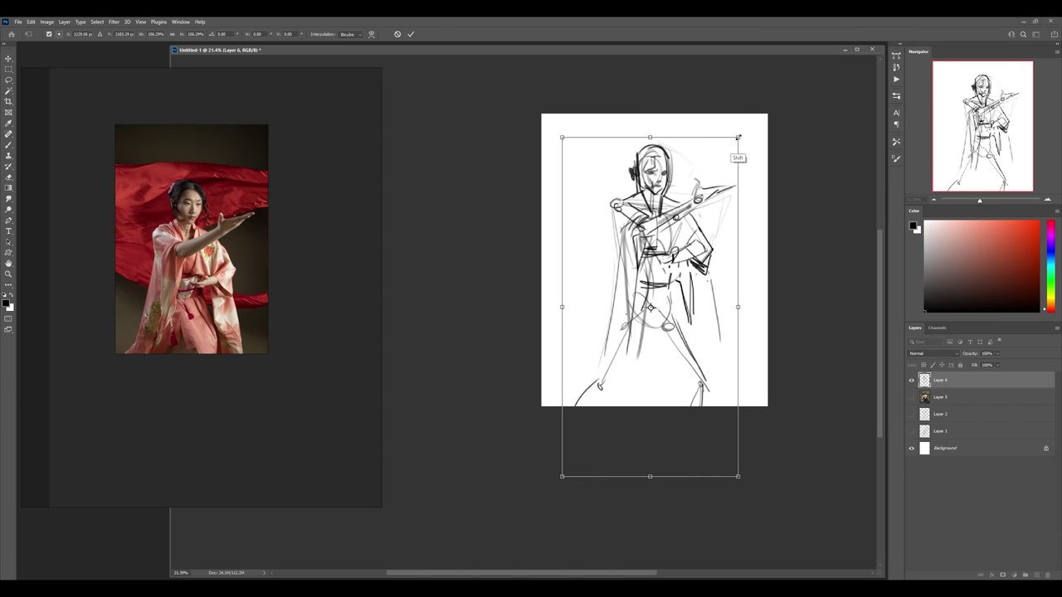
pyautogui.moveTo(736, 141); pyautogui.dragTo(727, 159)
pyautogui.moveTo(699, 245); pyautogui.dragTo(678, 214)
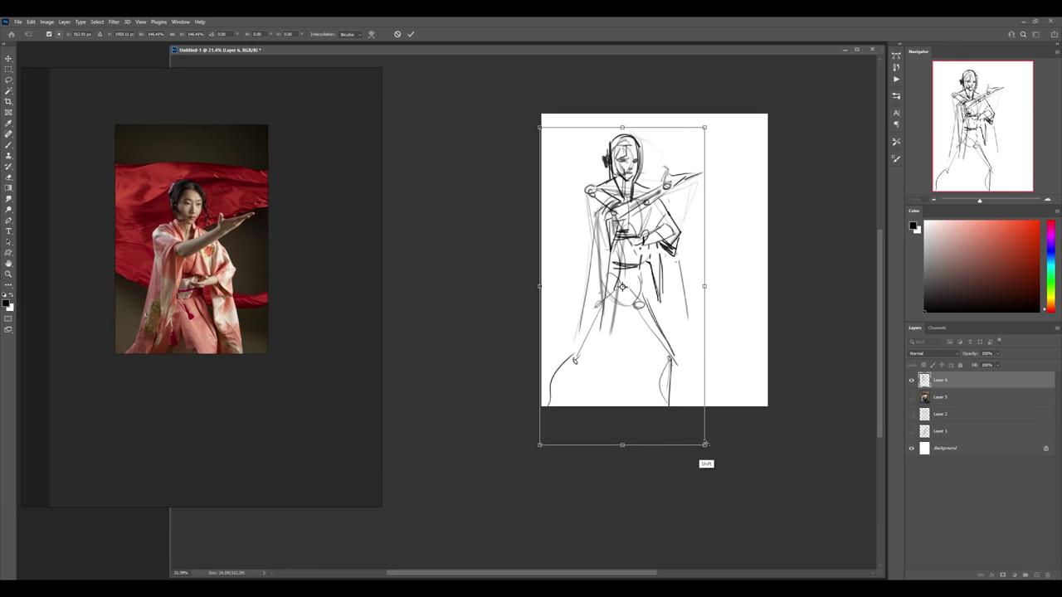
pyautogui.moveTo(707, 443); pyautogui.dragTo(746, 483)
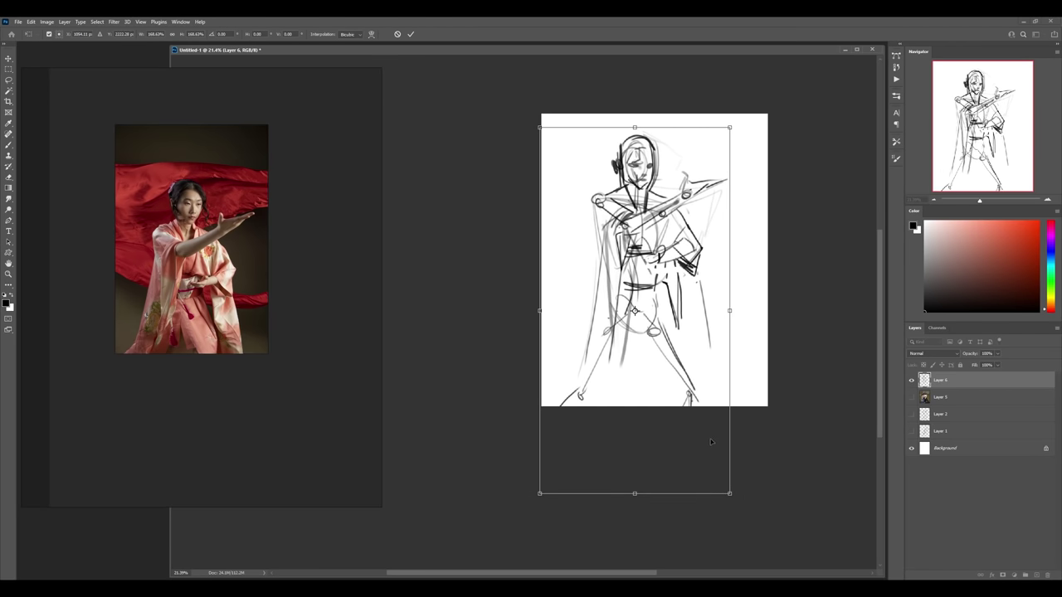
pyautogui.moveTo(713, 438); pyautogui.dragTo(712, 426)
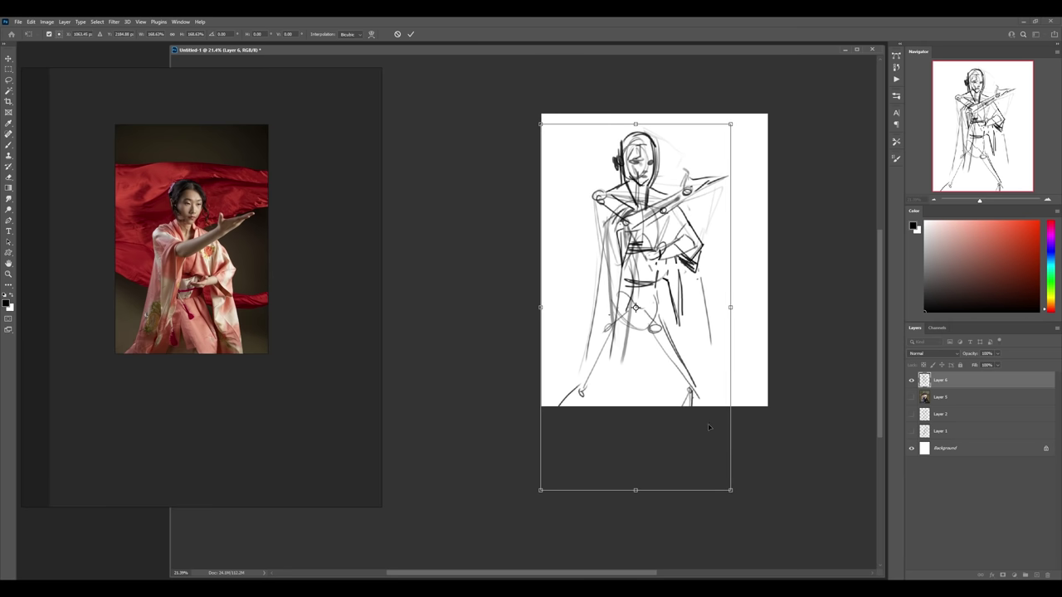
pyautogui.press('Return')
pyautogui.press('z')
pyautogui.moveTo(706, 162); pyautogui.dragTo(724, 163)
# - Try vertical guide strokes on a new layer, then undo the merge and the strokes
pyautogui.hotkey('ctrl', 'shift', 'alt', 'n')
pyautogui.press('b')
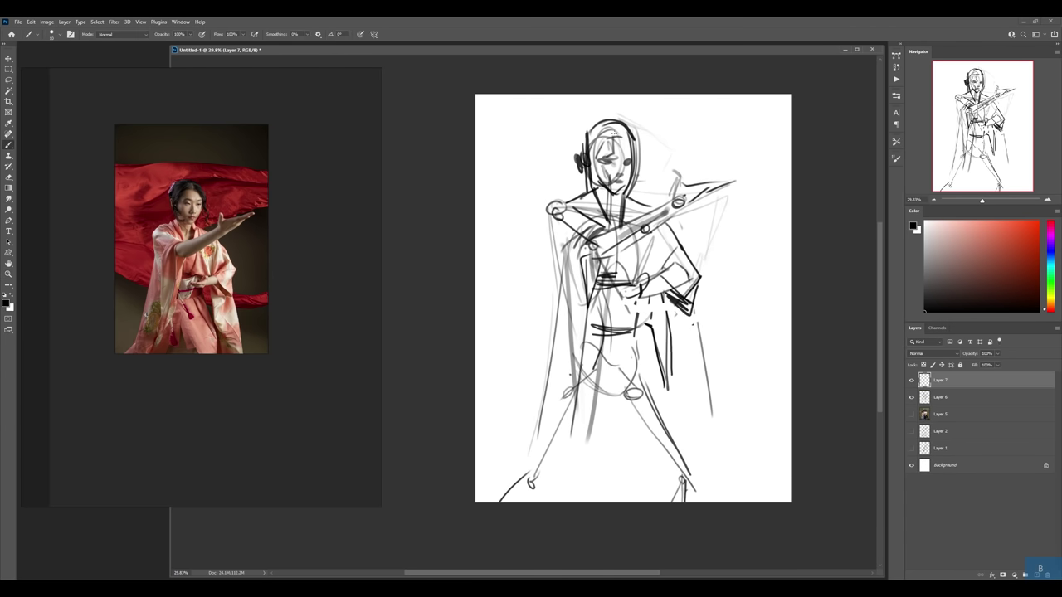
pyautogui.moveTo(612, 103); pyautogui.dragTo(614, 243)
pyautogui.moveTo(618, 153)
pyautogui.mouseDown()
pyautogui.moveTo(619, 241)
pyautogui.moveTo(664, 240)
pyautogui.mouseUp()
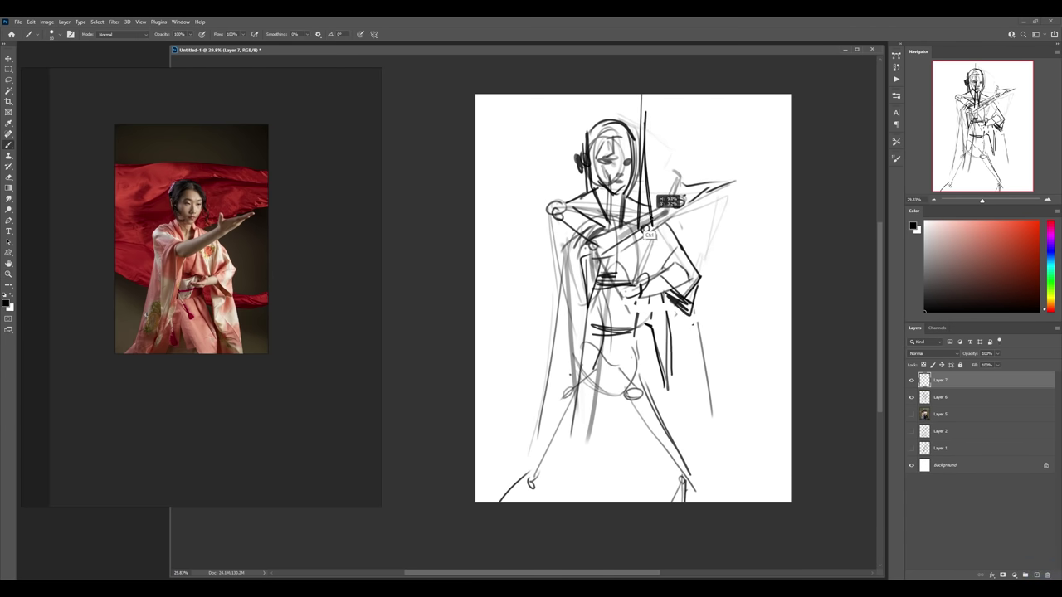
pyautogui.hotkey('ctrl', 'e')
pyautogui.hotkey('ctrl', 'z')
pyautogui.hotkey('ctrl', 'z')
pyautogui.hotkey('ctrl', 'z')
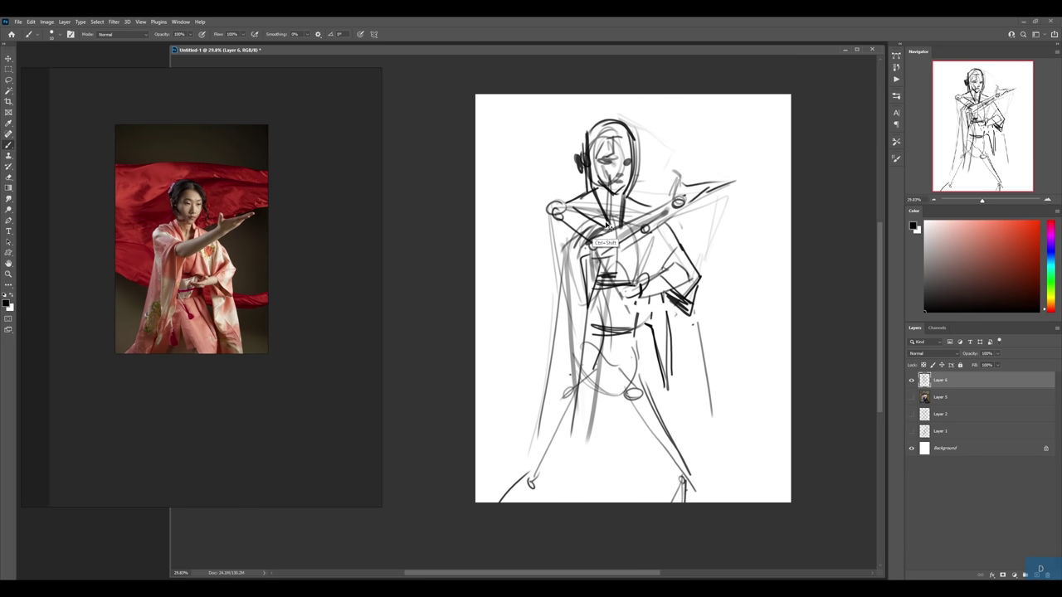
# - Sketch flowing fabric lines across the page, merge them into Layer 6, and fade it to 27% opacity
pyautogui.moveTo(476, 122)
pyautogui.mouseDown()
pyautogui.moveTo(564, 93)
pyautogui.moveTo(788, 127)
pyautogui.moveTo(677, 152)
pyautogui.mouseUp()
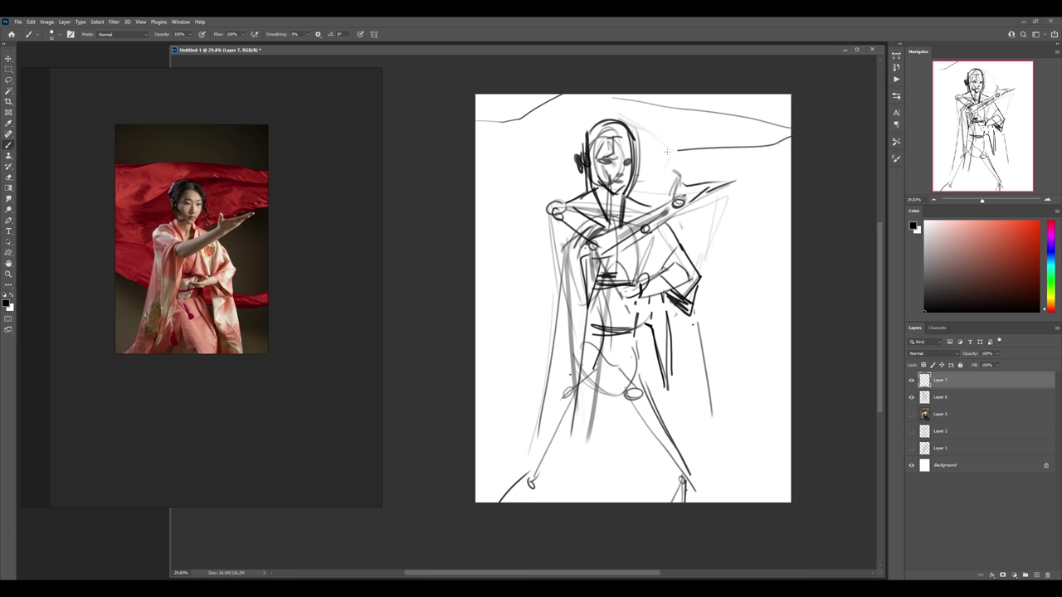
pyautogui.moveTo(785, 149)
pyautogui.mouseDown()
pyautogui.moveTo(639, 154)
pyautogui.moveTo(513, 189)
pyautogui.mouseUp()
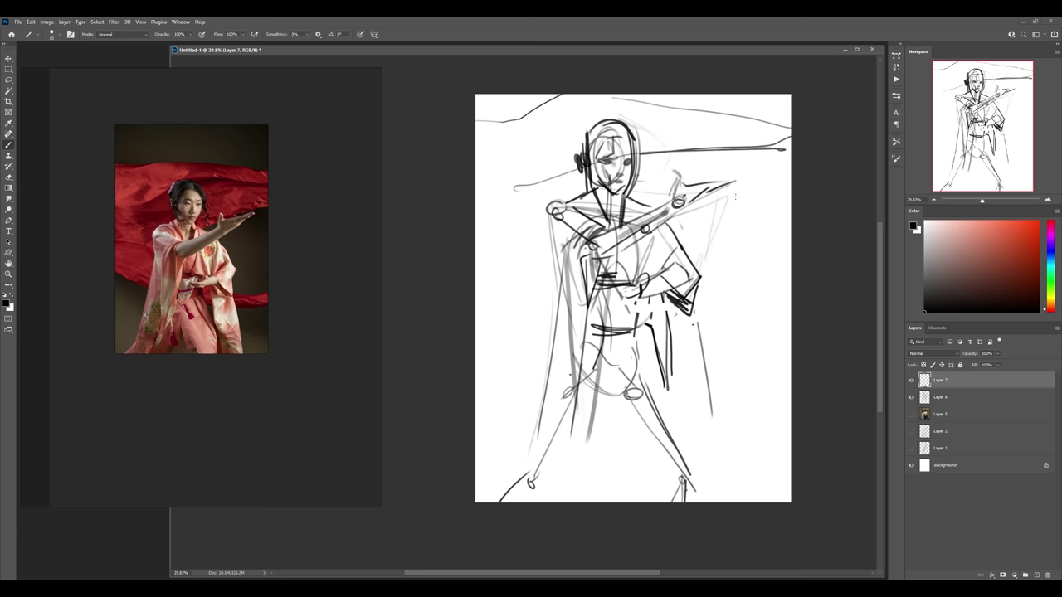
pyautogui.scroll(-2, 735, 196)
pyautogui.moveTo(658, 208); pyautogui.dragTo(780, 183)
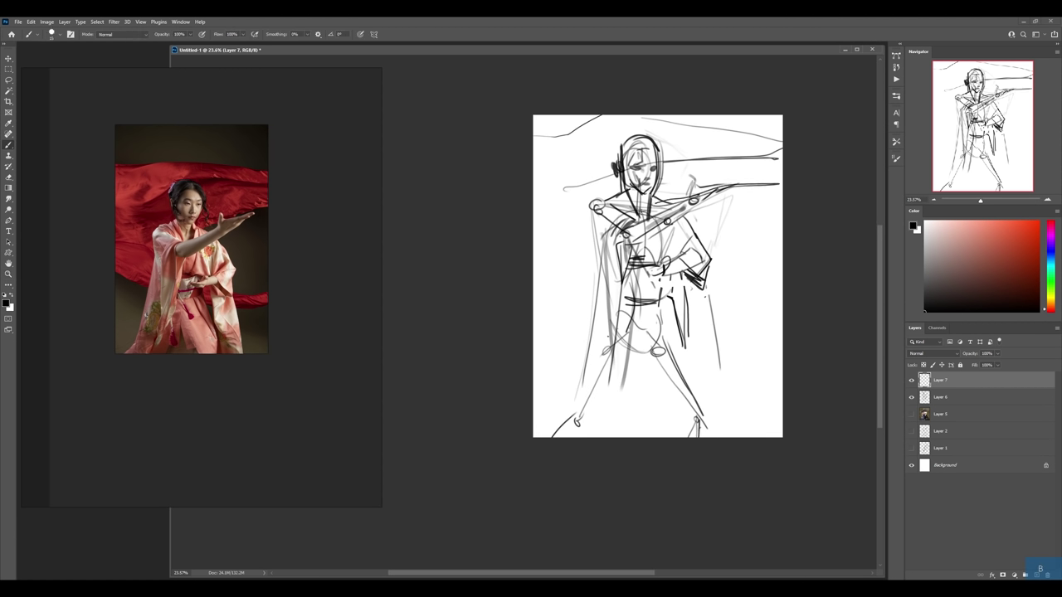
pyautogui.moveTo(531, 275); pyautogui.dragTo(603, 300)
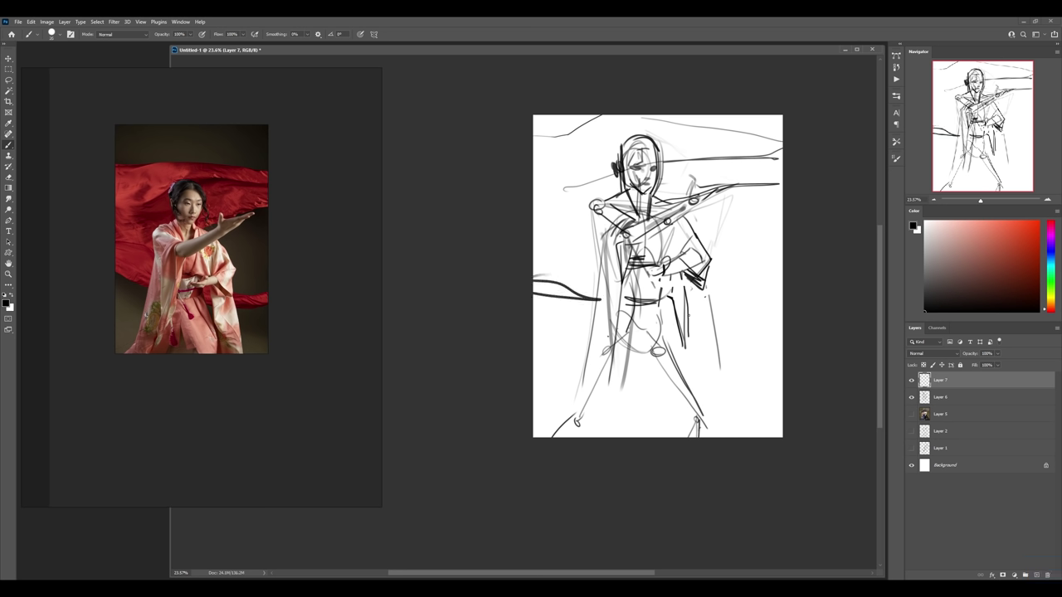
pyautogui.moveTo(704, 315); pyautogui.dragTo(784, 321)
pyautogui.moveTo(705, 301)
pyautogui.mouseDown()
pyautogui.moveTo(783, 297)
pyautogui.moveTo(715, 322)
pyautogui.moveTo(734, 435)
pyautogui.mouseUp()
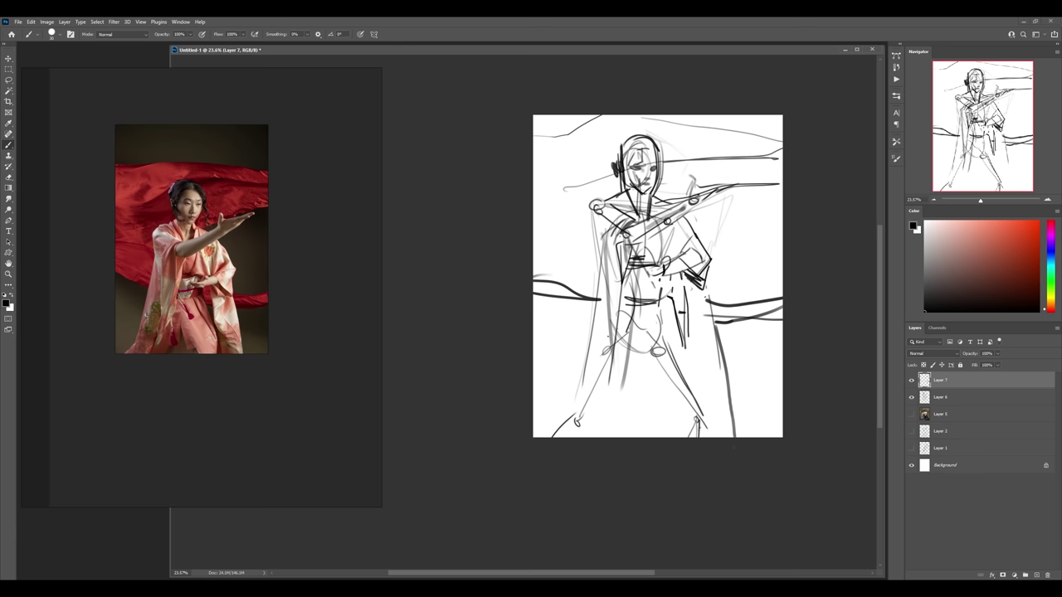
pyautogui.moveTo(628, 372)
pyautogui.mouseDown()
pyautogui.moveTo(647, 433)
pyautogui.moveTo(660, 435)
pyautogui.mouseUp()
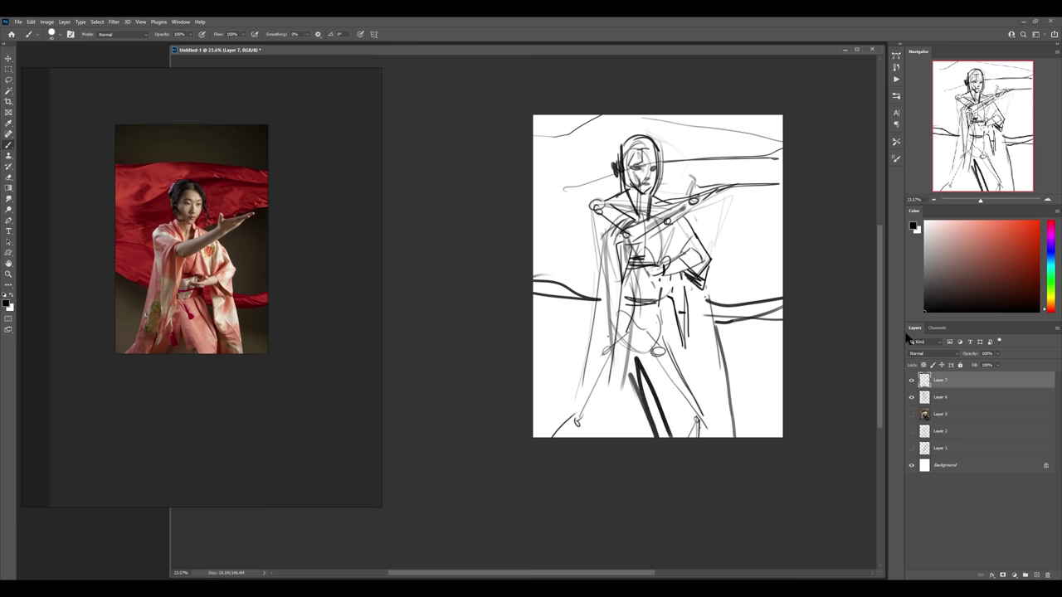
pyautogui.hotkey('ctrl', 'e')
pyautogui.moveTo(969, 353); pyautogui.dragTo(963, 345)
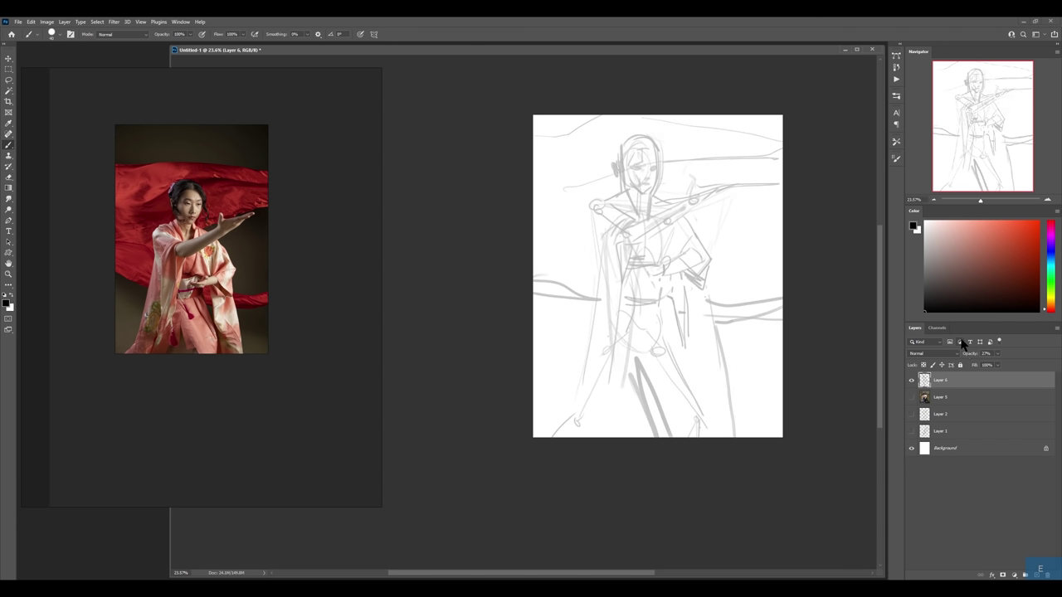
# - Zoom in on the figure's head and add a new layer for the face details
pyautogui.scroll(1, 182, 168)
pyautogui.scroll(1, 175, 194)
pyautogui.scroll(1, 179, 208)
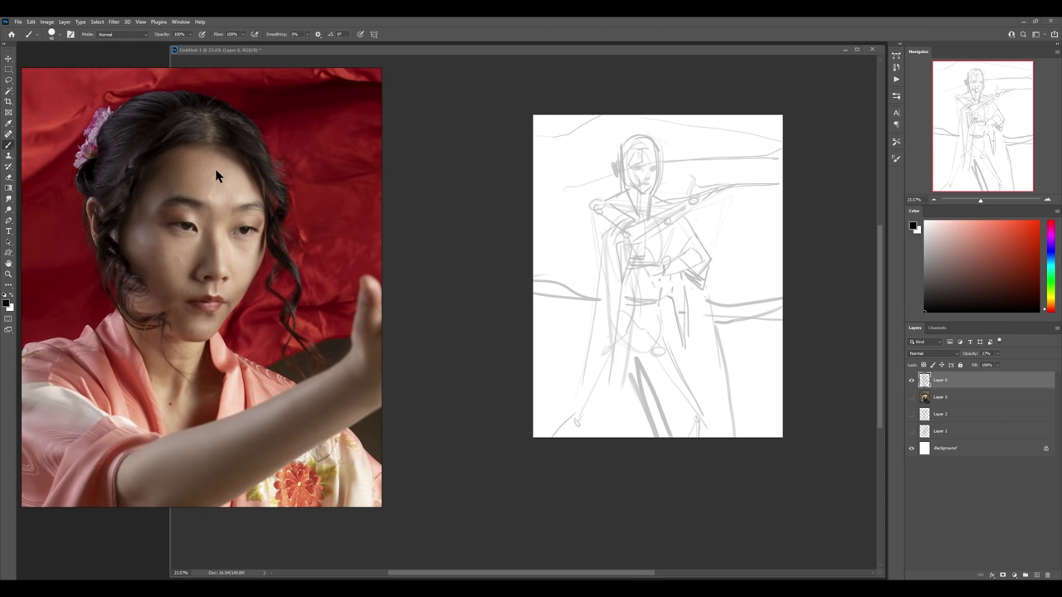
pyautogui.press('z')
pyautogui.moveTo(639, 153); pyautogui.dragTo(688, 147)
pyautogui.hotkey('ctrl', 'alt', '1')
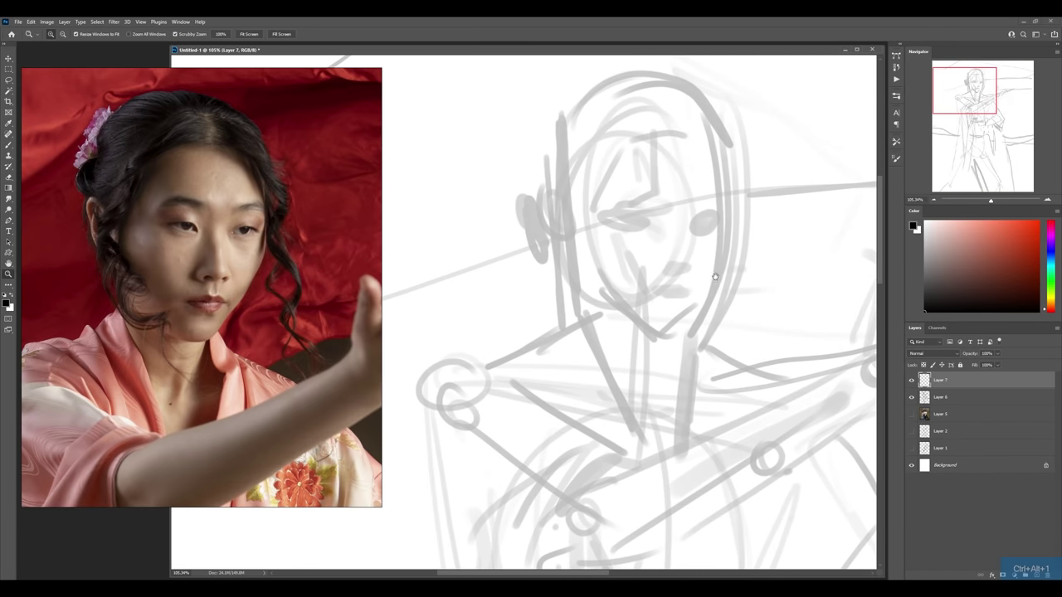
pyautogui.moveTo(715, 276); pyautogui.dragTo(636, 295)
pyautogui.press('b')
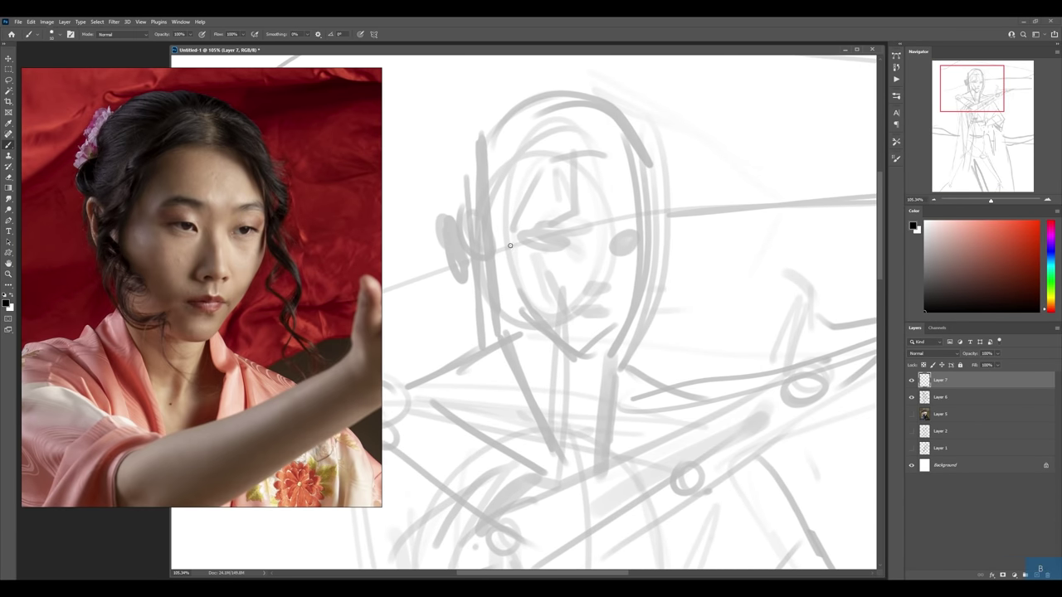
# - Draw dark lines for the face's left side, the hairline and the brow
pyautogui.moveTo(509, 254)
pyautogui.mouseDown()
pyautogui.moveTo(535, 166)
pyautogui.moveTo(651, 162)
pyautogui.moveTo(652, 217)
pyautogui.mouseUp()
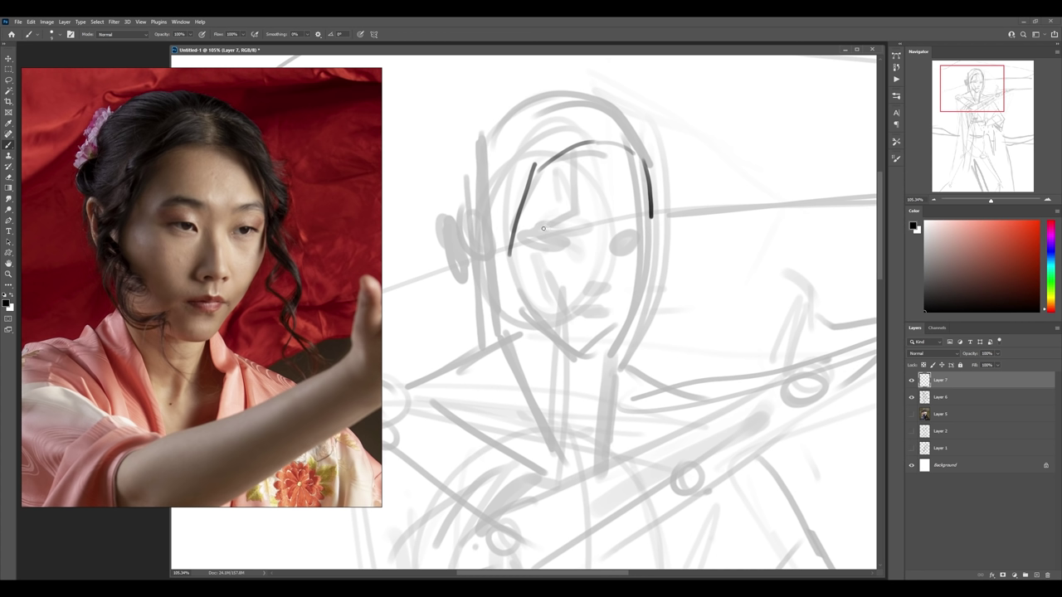
pyautogui.moveTo(539, 232)
pyautogui.mouseDown()
pyautogui.moveTo(571, 212)
pyautogui.moveTo(567, 151)
pyautogui.moveTo(646, 173)
pyautogui.mouseUp()
pyautogui.moveTo(540, 191); pyautogui.dragTo(639, 164)
pyautogui.hotkey('ctrl', 'z')
pyautogui.hotkey('ctrl', 'z')
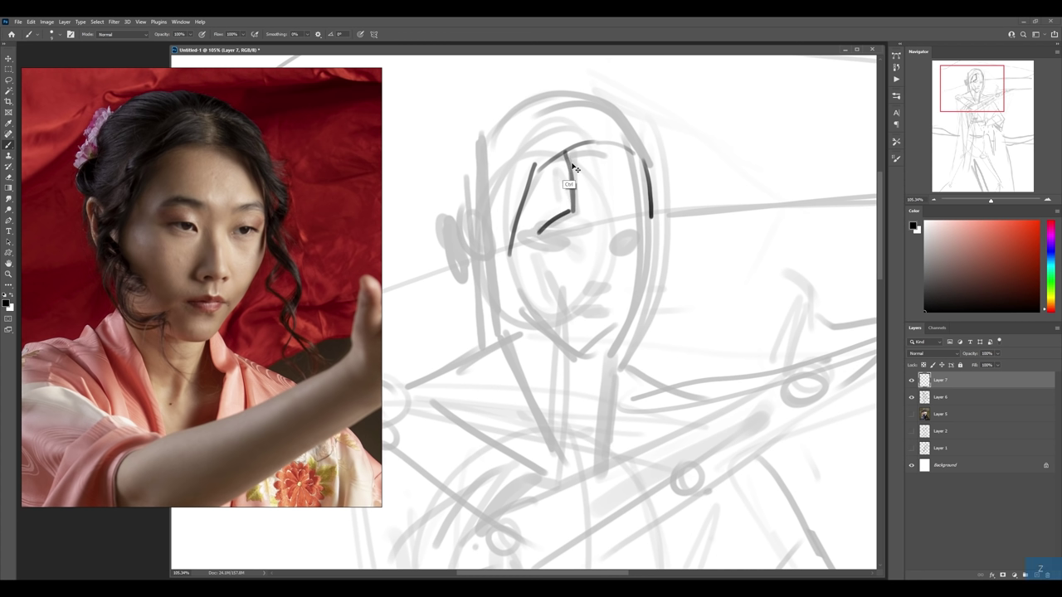
pyautogui.moveTo(566, 153); pyautogui.dragTo(644, 157)
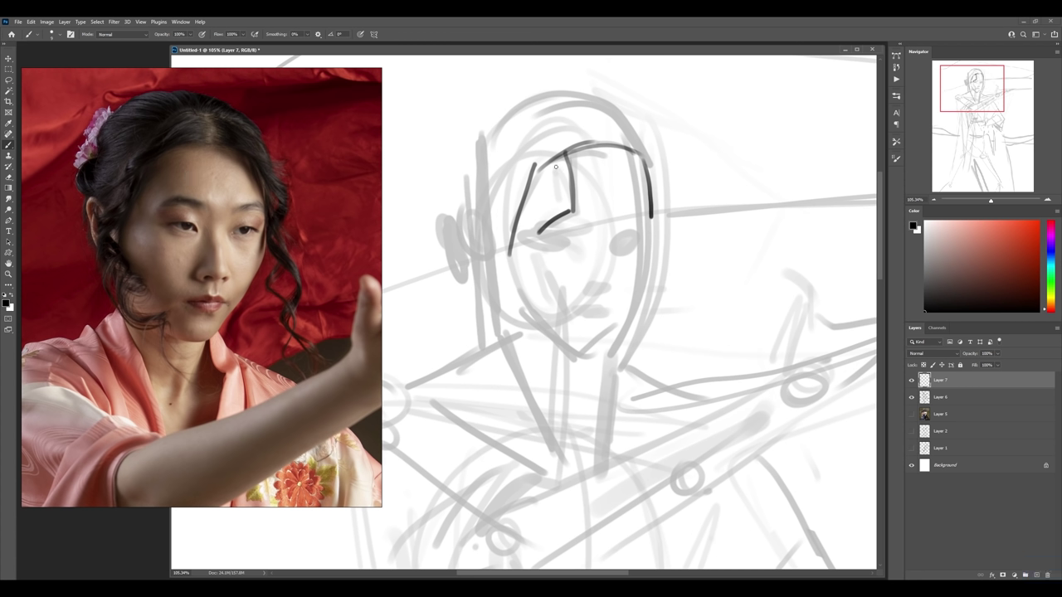
pyautogui.moveTo(565, 166)
pyautogui.mouseDown()
pyautogui.moveTo(564, 206)
pyautogui.moveTo(546, 192)
pyautogui.moveTo(553, 201)
pyautogui.mouseUp()
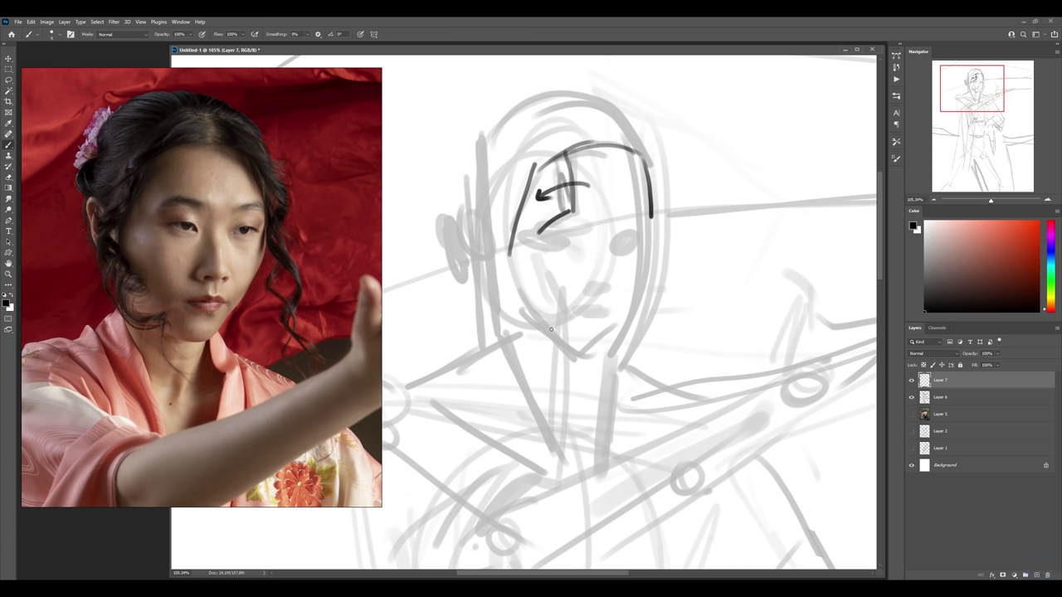
pyautogui.hotkey('ctrl', 'z')
pyautogui.hotkey('ctrl', 'z')
pyautogui.moveTo(514, 237); pyautogui.dragTo(539, 284)
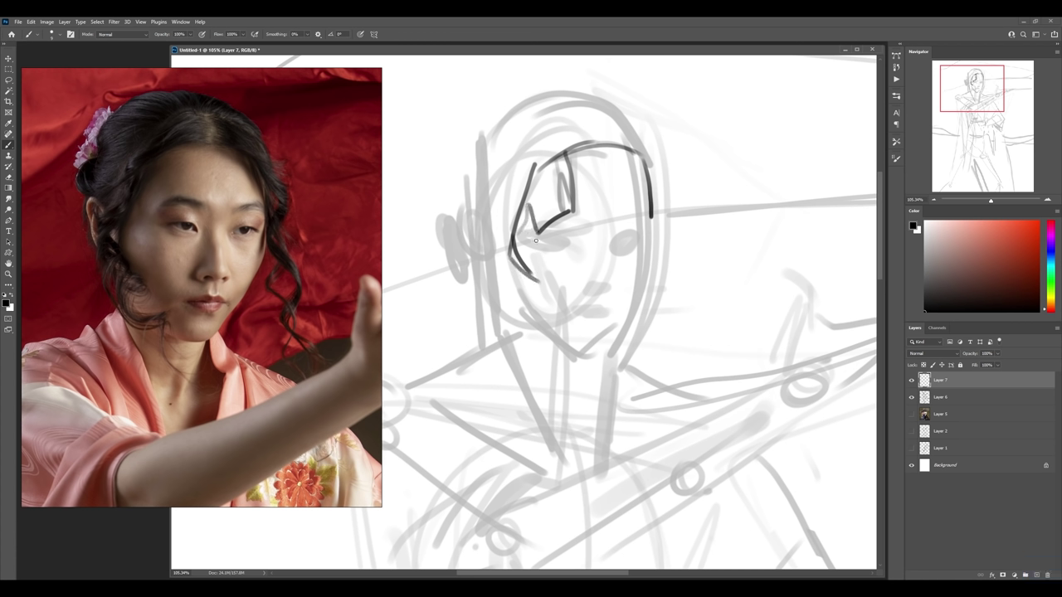
pyautogui.moveTo(528, 206); pyautogui.dragTo(556, 292)
# - Draw both eyelid lines and shade grey around the left eye and up the forehead
pyautogui.moveTo(533, 240); pyautogui.dragTo(581, 244)
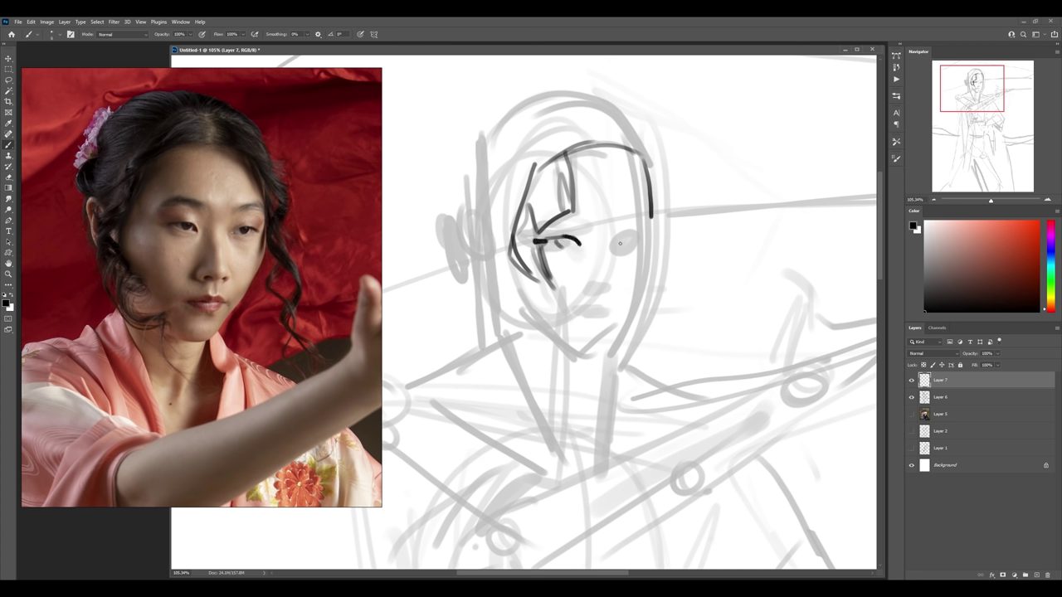
pyautogui.moveTo(616, 244)
pyautogui.mouseDown()
pyautogui.moveTo(642, 240)
pyautogui.moveTo(576, 217)
pyautogui.moveTo(600, 221)
pyautogui.mouseUp()
pyautogui.moveTo(589, 239)
pyautogui.mouseDown()
pyautogui.moveTo(591, 222)
pyautogui.moveTo(576, 212)
pyautogui.mouseUp()
pyautogui.press('[')
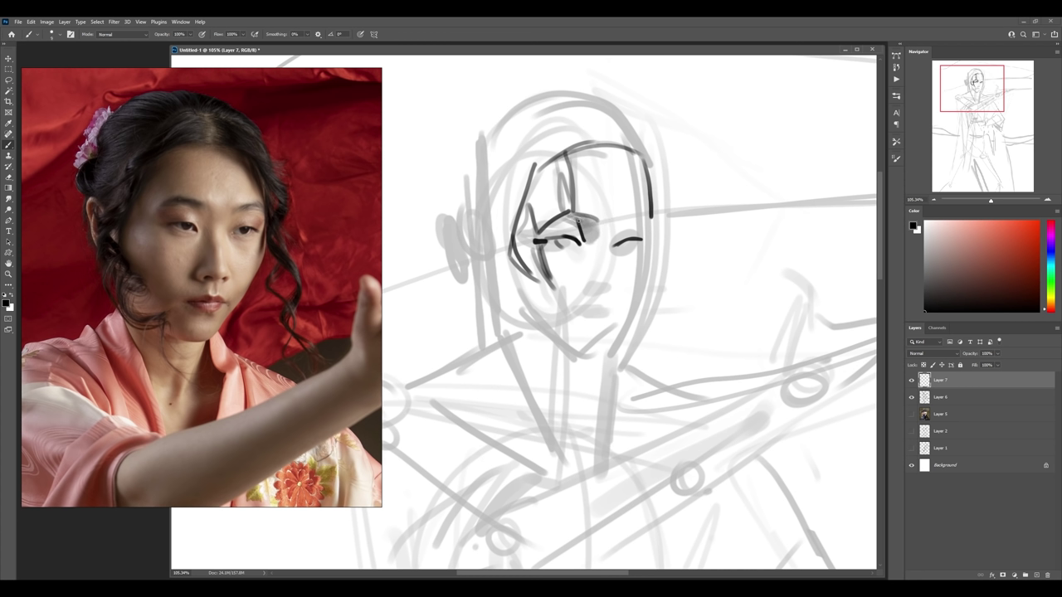
pyautogui.press(']')
pyautogui.press(']')
pyautogui.moveTo(556, 224)
pyautogui.mouseDown()
pyautogui.moveTo(554, 234)
pyautogui.moveTo(557, 182)
pyautogui.mouseUp()
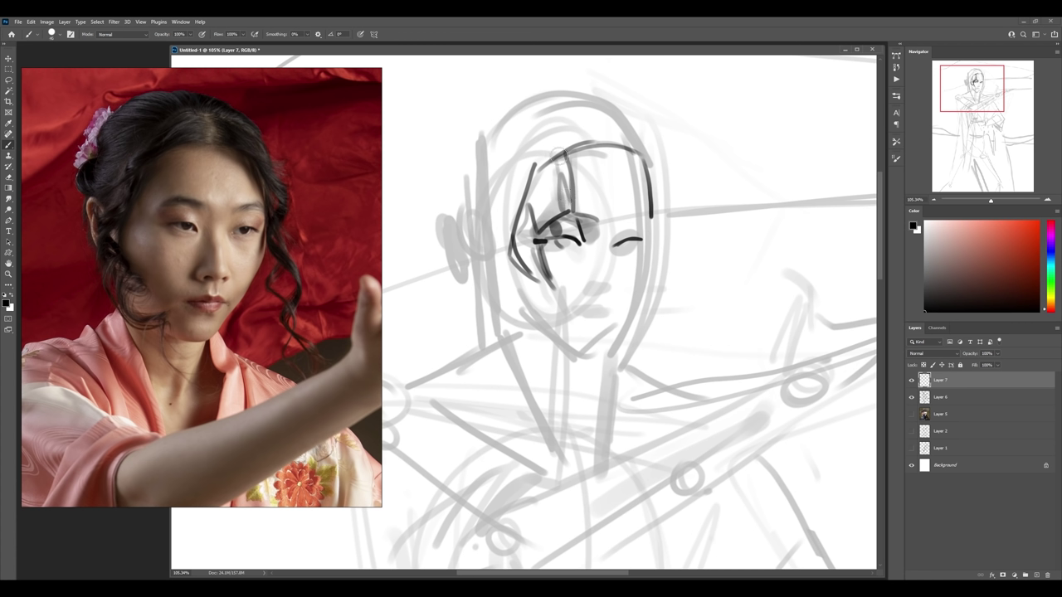
# - Shade the forehead and under the left eye, then draw a short nose line with a smaller brush
pyautogui.moveTo(558, 162); pyautogui.dragTo(541, 216)
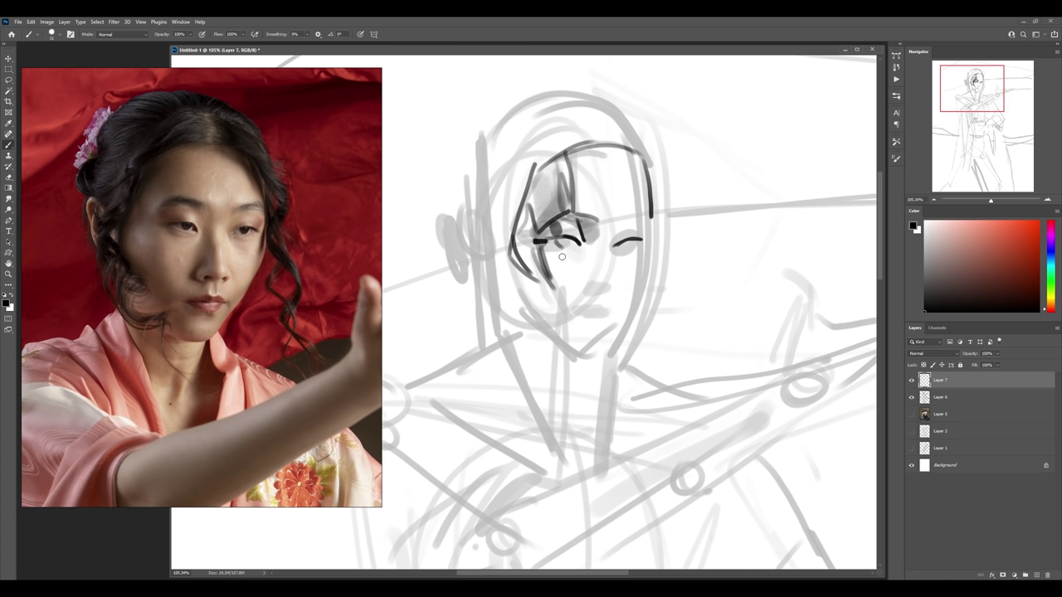
pyautogui.moveTo(552, 254); pyautogui.dragTo(574, 253)
pyautogui.press('[')
pyautogui.press('[')
pyautogui.press('[')
pyautogui.moveTo(590, 242)
pyautogui.mouseDown()
pyautogui.moveTo(584, 263)
pyautogui.moveTo(601, 290)
pyautogui.moveTo(592, 284)
pyautogui.mouseUp()
# - Erase the trial marks at the nose tip and add a new empty layer on top
pyautogui.press('e')
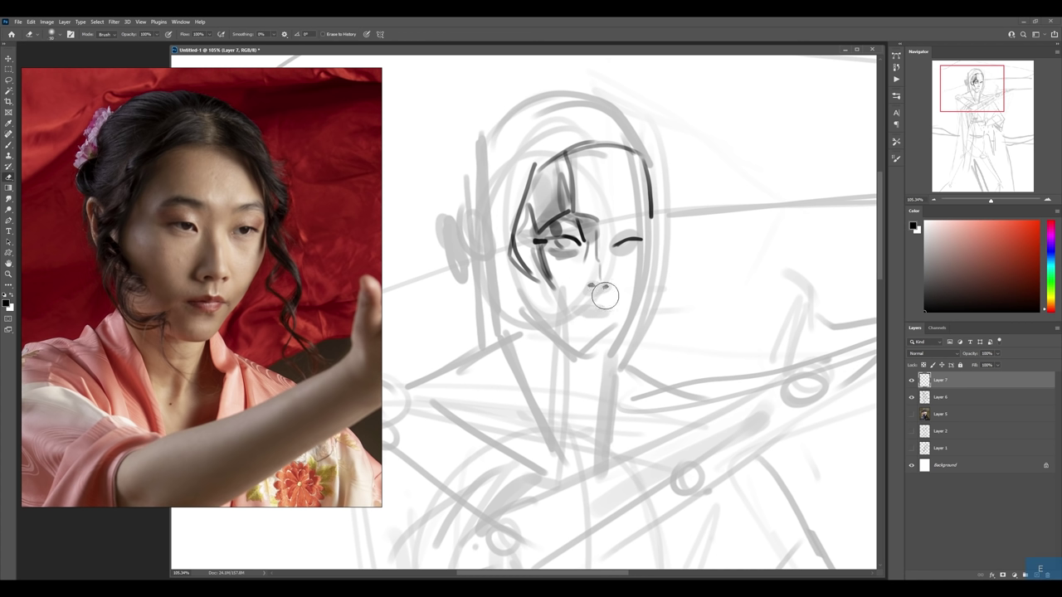
pyautogui.moveTo(598, 286); pyautogui.dragTo(610, 292)
pyautogui.hotkey('ctrl', 'shift', 'alt', 'n')
# - Zoom in closer on the face and draw two small nostril strokes under the nose
pyautogui.press('z')
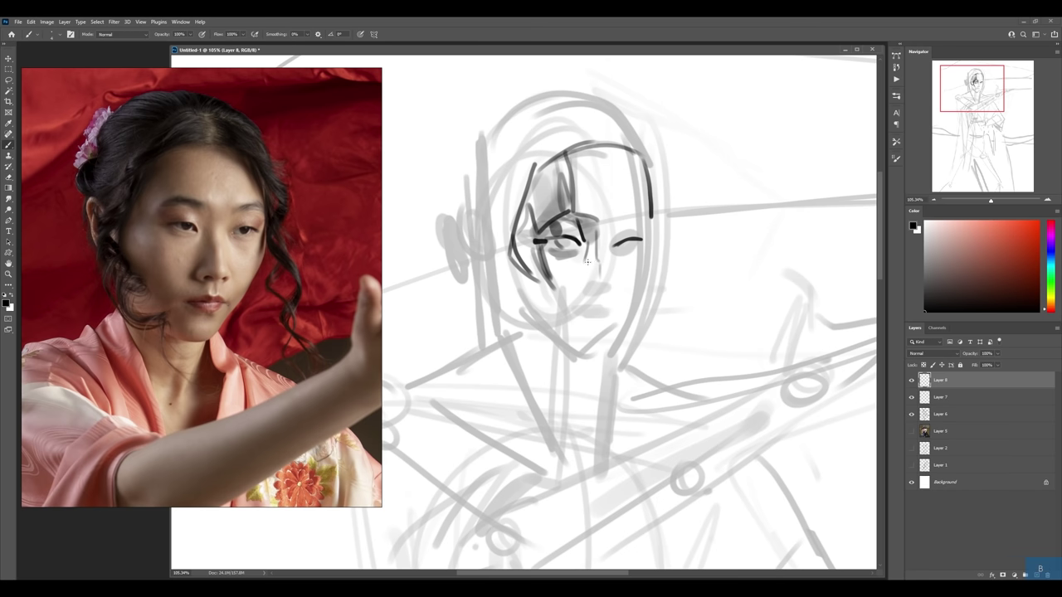
pyautogui.click(577, 255)
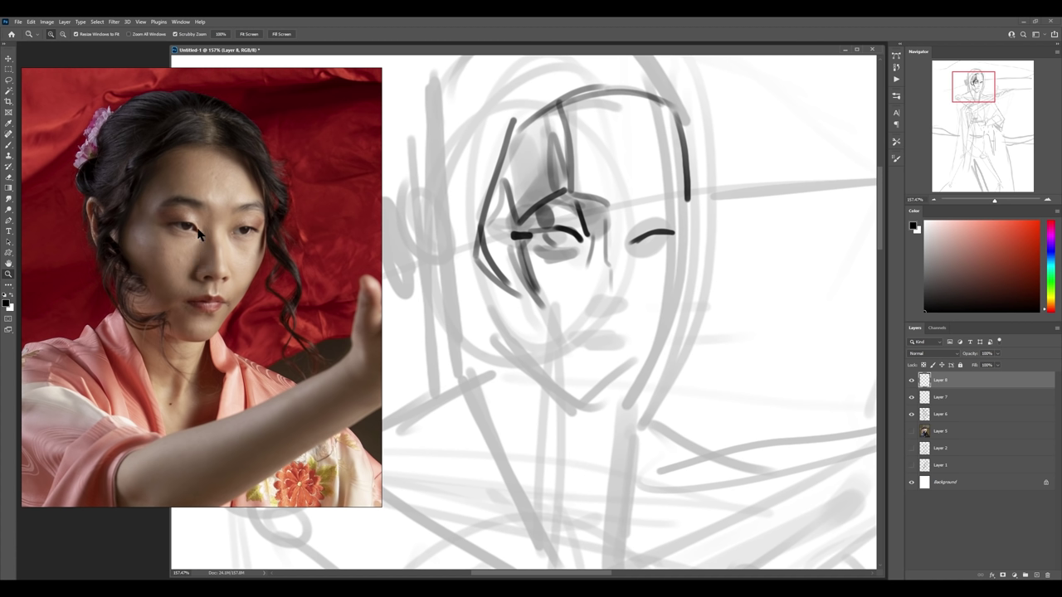
pyautogui.click(208, 286)
pyautogui.scroll(2, 598, 301)
pyautogui.press('b')
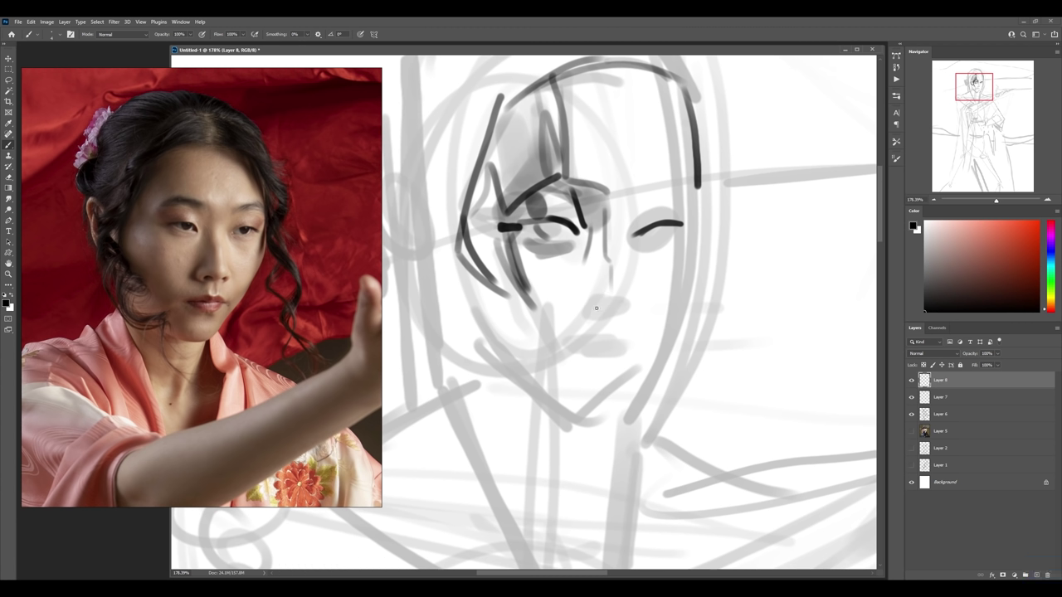
pyautogui.moveTo(604, 313); pyautogui.dragTo(637, 310)
# - Redraw a thin line down the nose and add a new empty layer
pyautogui.press('z')
pyautogui.moveTo(594, 241); pyautogui.dragTo(490, 253)
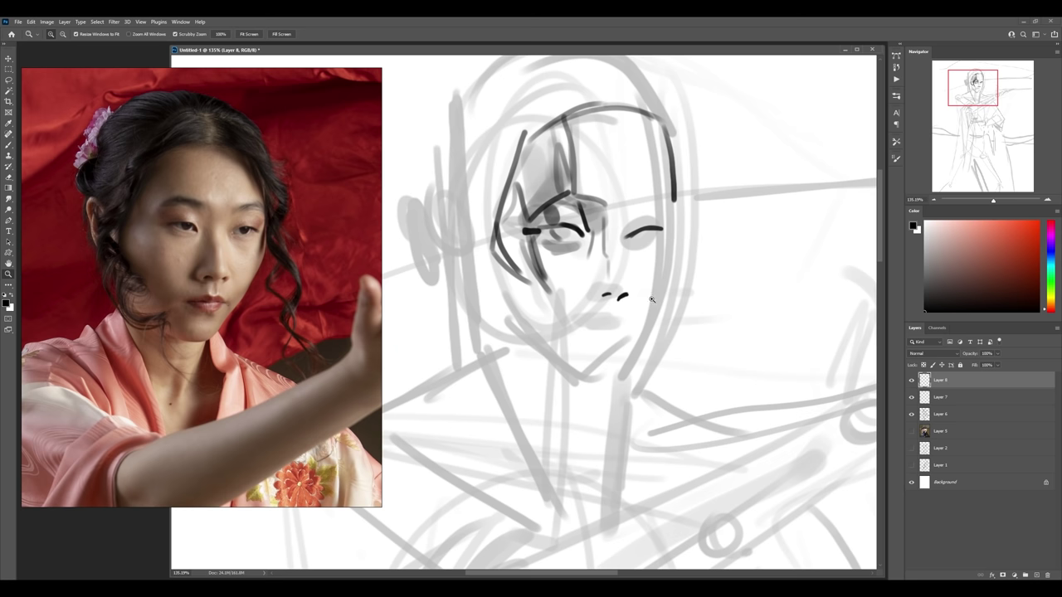
pyautogui.press('e')
pyautogui.moveTo(628, 296); pyautogui.dragTo(598, 280)
pyautogui.press('b')
pyautogui.moveTo(584, 234); pyautogui.dragTo(584, 292)
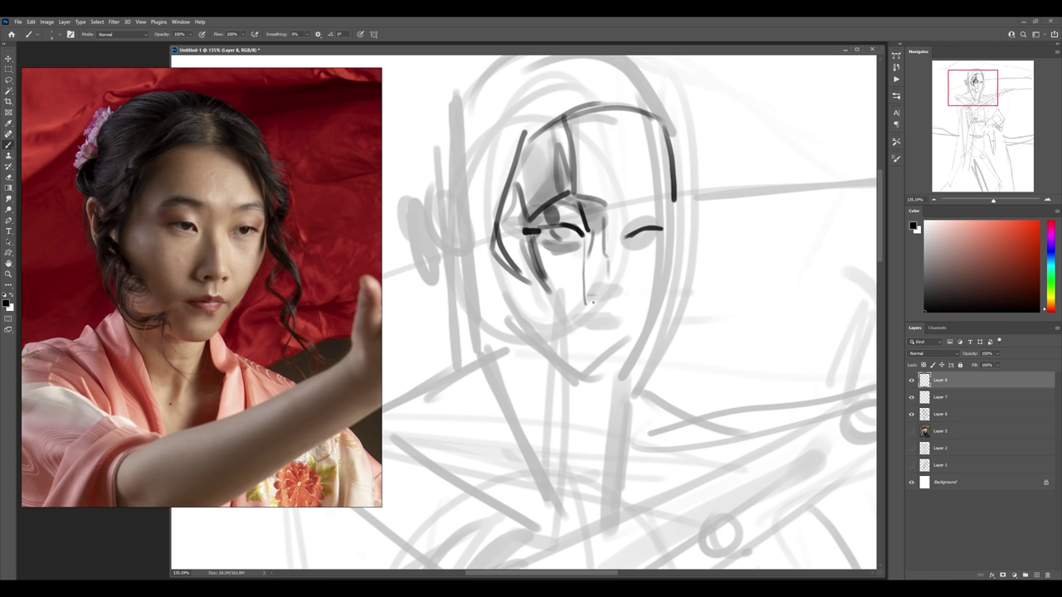
pyautogui.hotkey('ctrl', 'alt', '1')
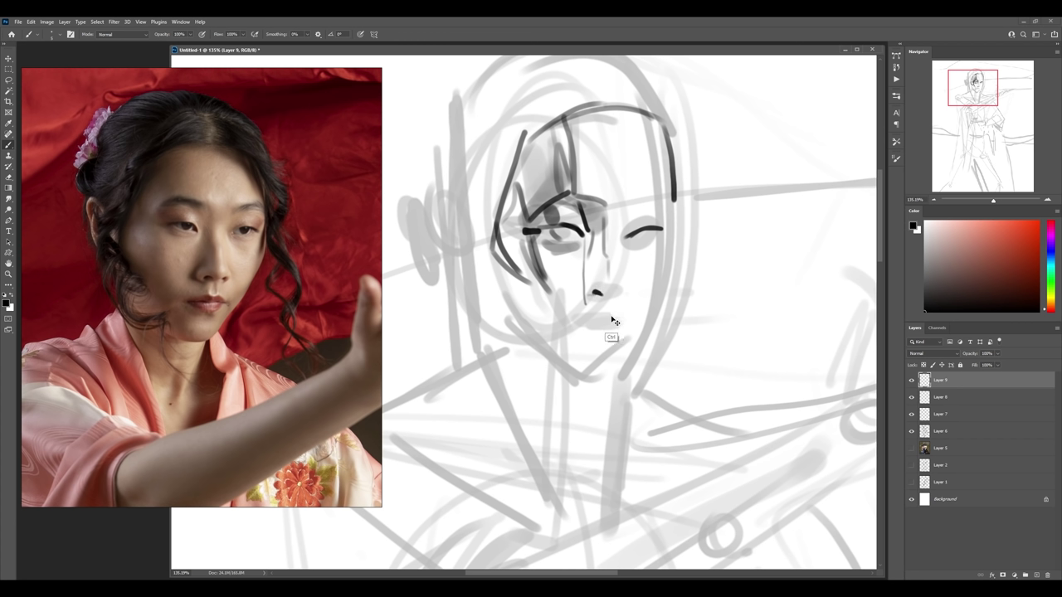
# - Undo the extra empty layer and move the nostril and mouth marks up toward the nose
pyautogui.hotkey('ctrl', 'alt', '1')
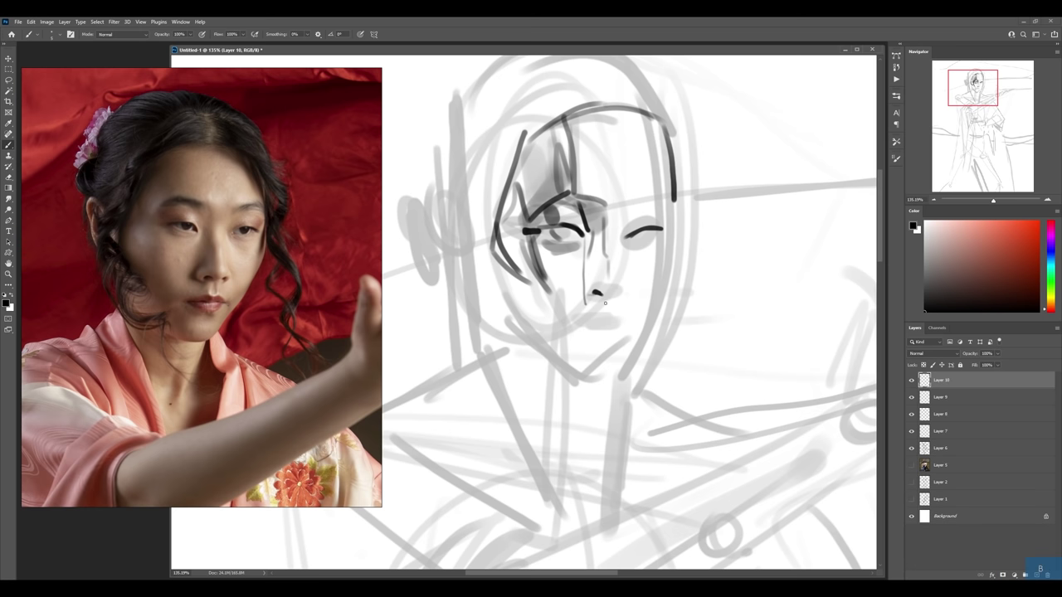
pyautogui.hotkey('ctrl', 'z')
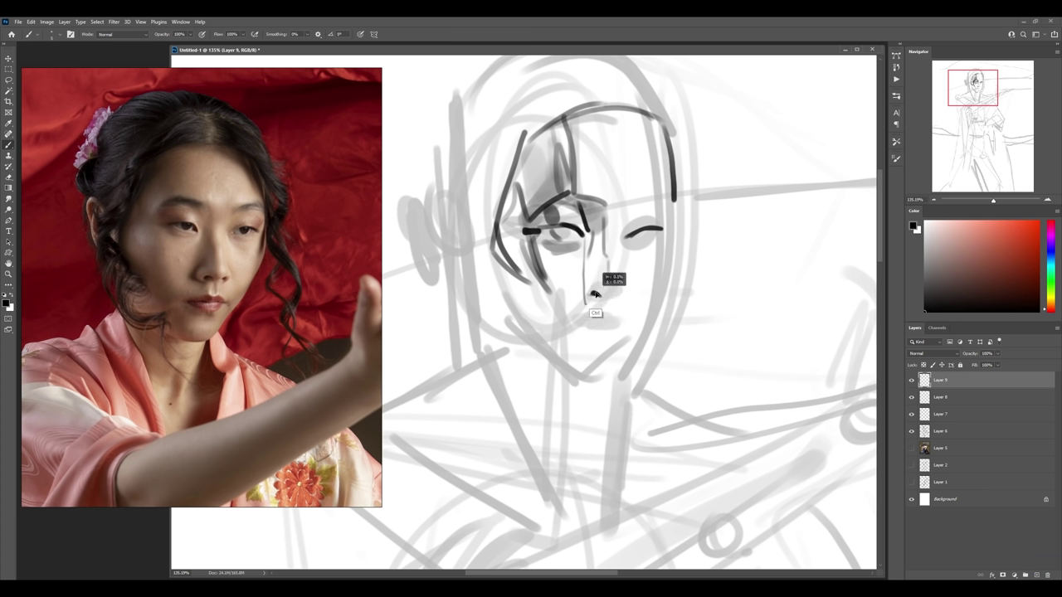
pyautogui.moveTo(596, 290)
pyautogui.mouseDown()
pyautogui.moveTo(596, 274)
pyautogui.moveTo(596, 363)
pyautogui.mouseUp()
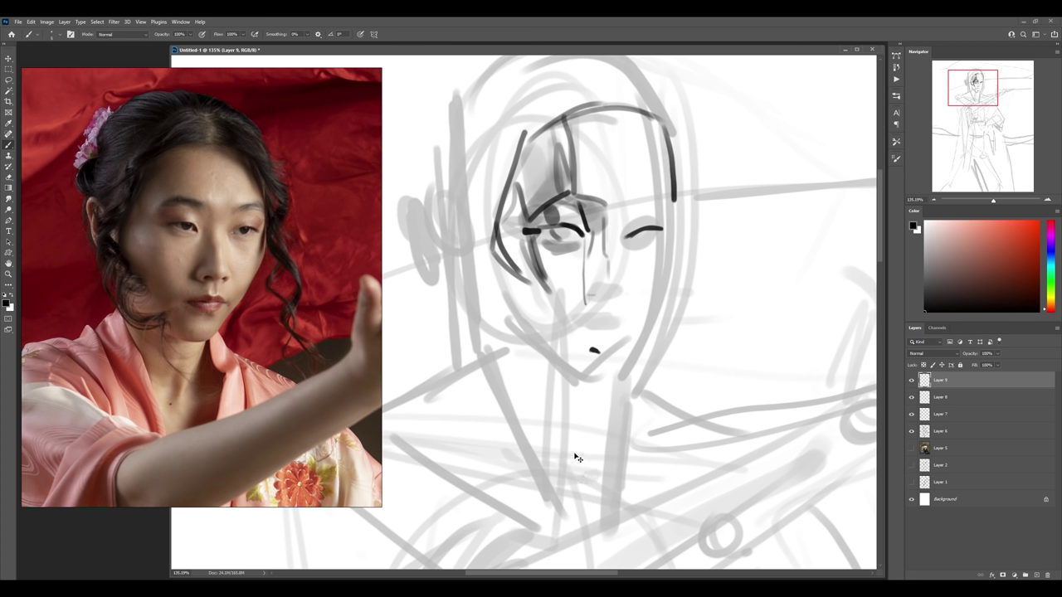
pyautogui.moveTo(598, 352); pyautogui.dragTo(596, 292)
# - On a new layer, sketch centre, eye, nose and mouth guide lines and a trial jawline
pyautogui.hotkey('ctrl', 'shift', 'alt', 'n')
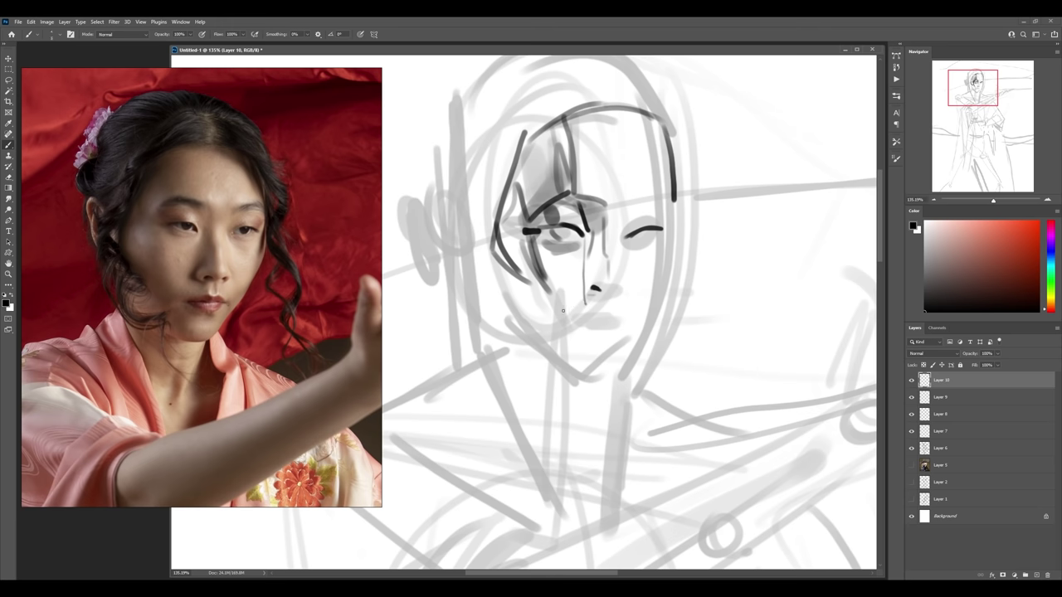
pyautogui.press('z')
pyautogui.moveTo(589, 247)
pyautogui.mouseDown()
pyautogui.moveTo(577, 257)
pyautogui.moveTo(614, 256)
pyautogui.mouseUp()
pyautogui.press('b')
pyautogui.moveTo(610, 151); pyautogui.dragTo(603, 326)
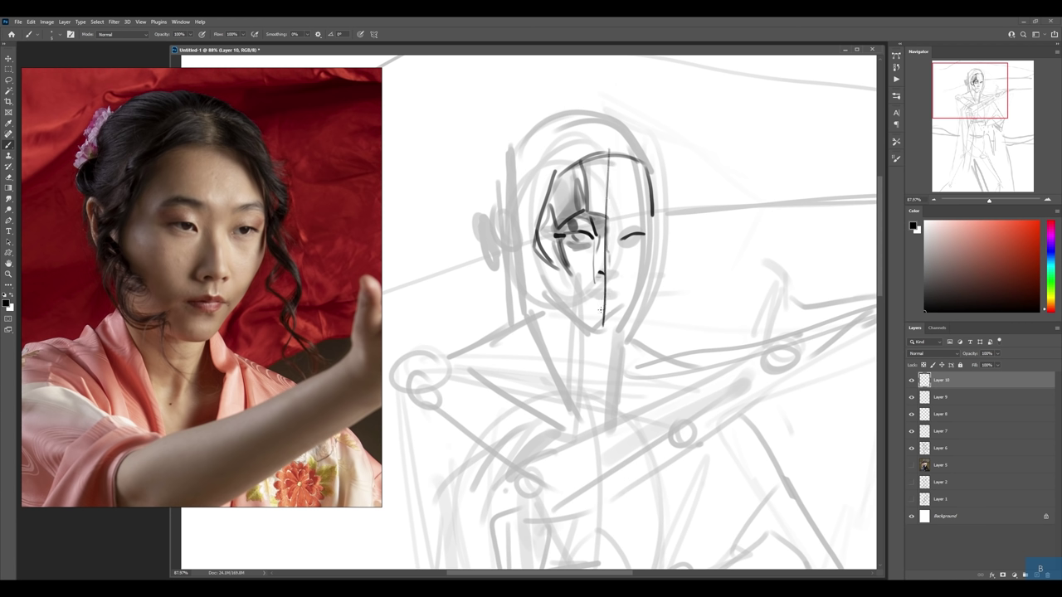
pyautogui.moveTo(557, 227); pyautogui.dragTo(644, 229)
pyautogui.moveTo(562, 269); pyautogui.dragTo(652, 270)
pyautogui.moveTo(558, 285)
pyautogui.mouseDown()
pyautogui.moveTo(641, 296)
pyautogui.moveTo(572, 295)
pyautogui.mouseUp()
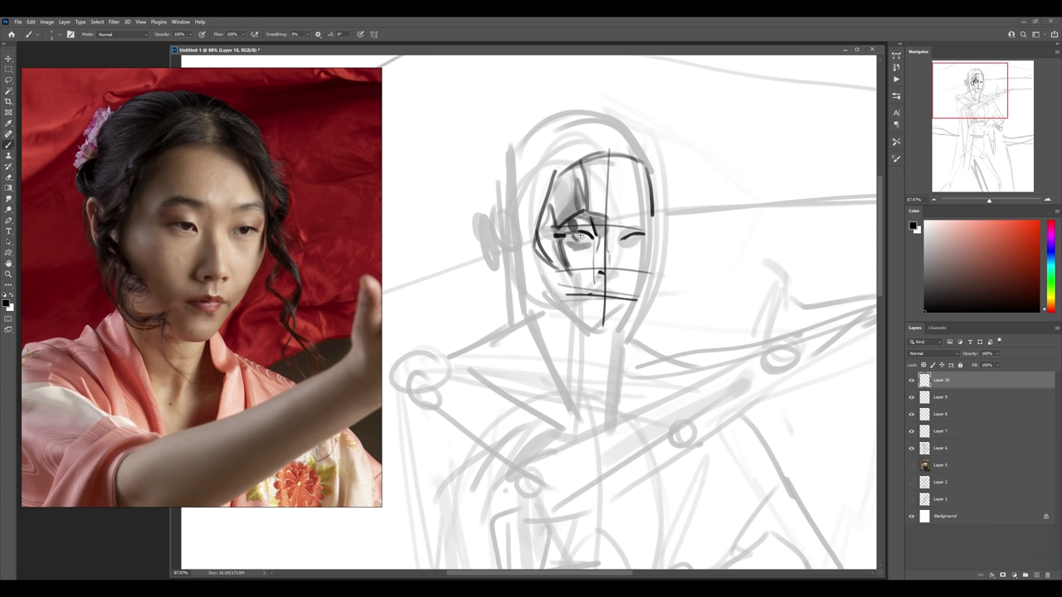
pyautogui.moveTo(580, 237)
pyautogui.mouseDown()
pyautogui.moveTo(584, 307)
pyautogui.moveTo(628, 288)
pyautogui.mouseUp()
pyautogui.moveTo(653, 237)
pyautogui.mouseDown()
pyautogui.moveTo(620, 316)
pyautogui.moveTo(599, 333)
pyautogui.mouseUp()
pyautogui.hotkey('ctrl', 'z')
pyautogui.hotkey('ctrl', 'z')
pyautogui.hotkey('ctrl', 'z')
pyautogui.hotkey('ctrl', 'z')
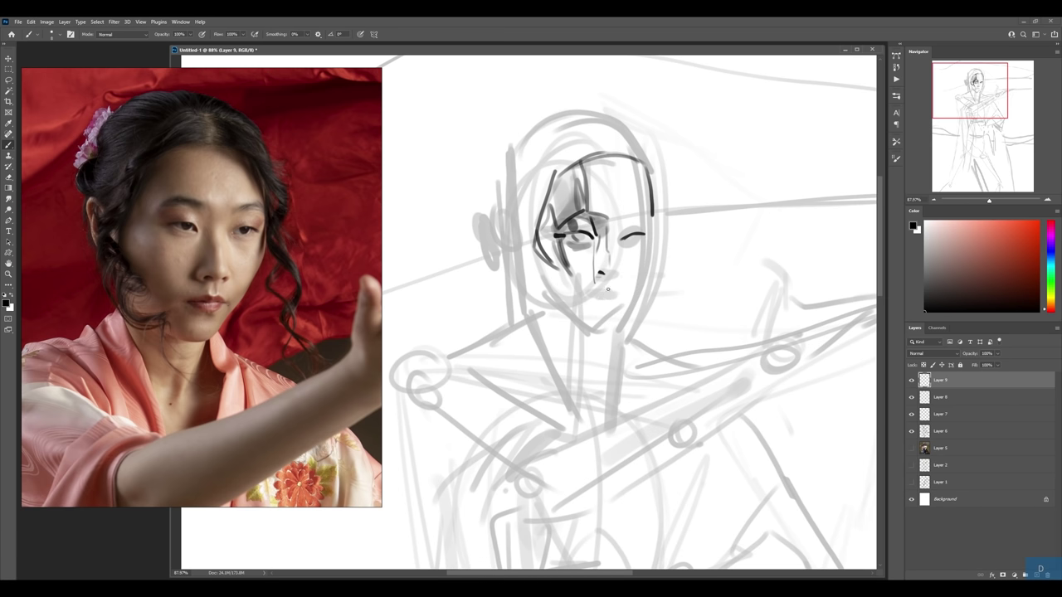
# - Zoom in on the face and, on a new layer, draw lines down from the nose toward the chin
pyautogui.press('z')
pyautogui.click(618, 258)
pyautogui.moveTo(619, 258); pyautogui.dragTo(626, 256)
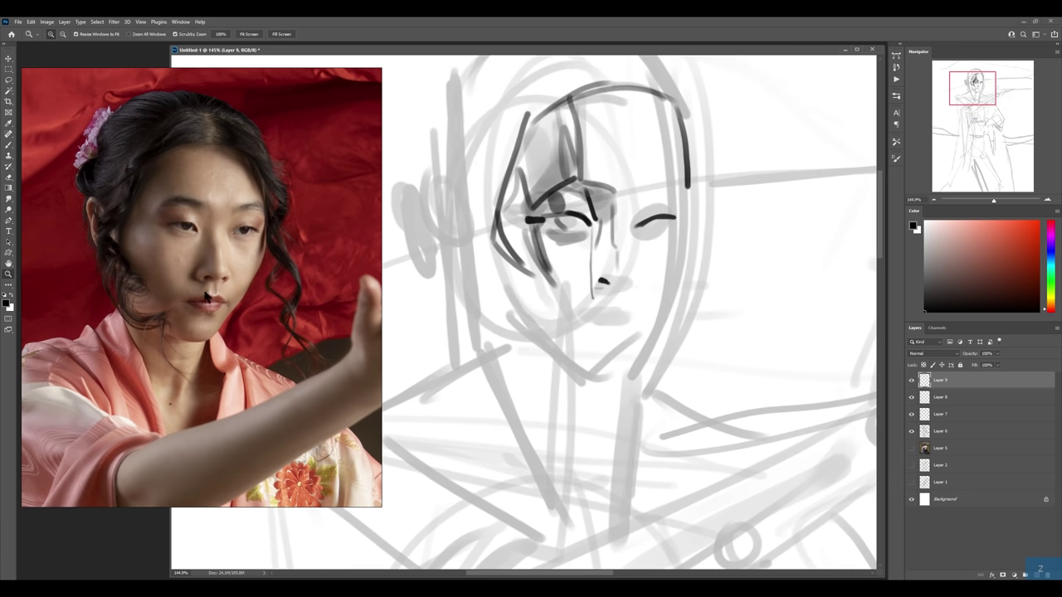
pyautogui.hotkey('ctrl', 'shift', 'alt', 'n')
pyautogui.press('b')
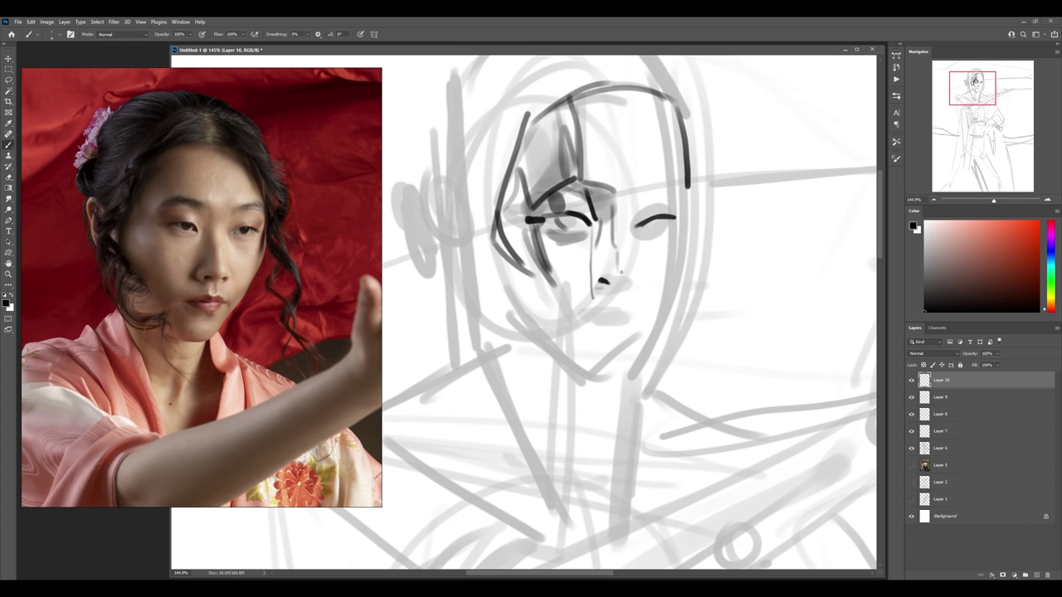
pyautogui.moveTo(604, 284); pyautogui.dragTo(523, 354)
pyautogui.moveTo(549, 264)
pyautogui.mouseDown()
pyautogui.moveTo(568, 317)
pyautogui.moveTo(579, 307)
pyautogui.mouseUp()
# - Trim the chin stroke and mark the mouth line and detail around the lips
pyautogui.press('e')
pyautogui.moveTo(592, 290); pyautogui.dragTo(582, 309)
pyautogui.press('b')
pyautogui.scroll(-2, 619, 301)
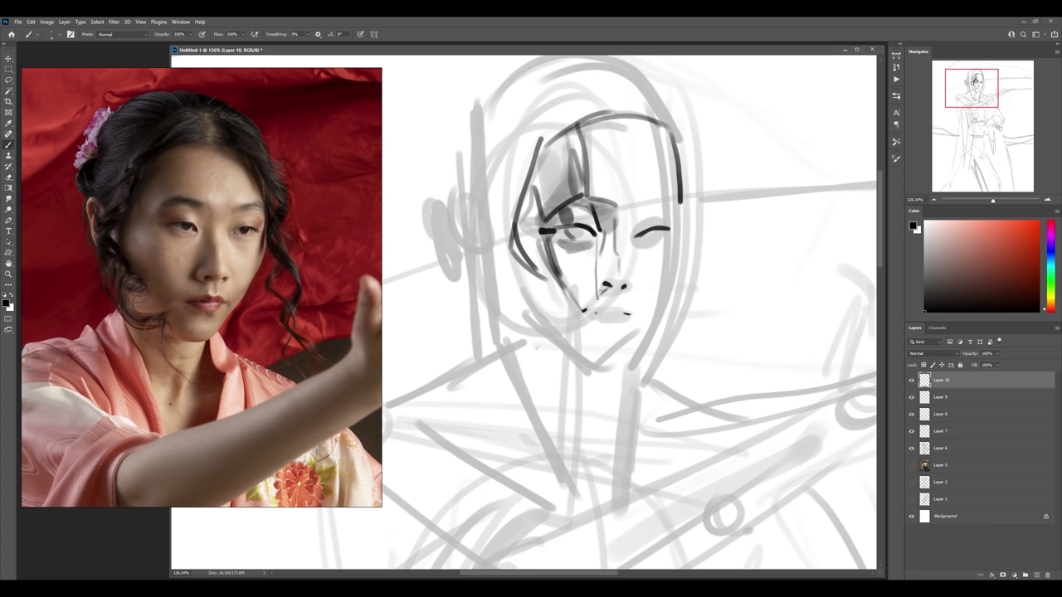
pyautogui.moveTo(599, 313); pyautogui.dragTo(585, 311)
pyautogui.moveTo(588, 309); pyautogui.dragTo(619, 302)
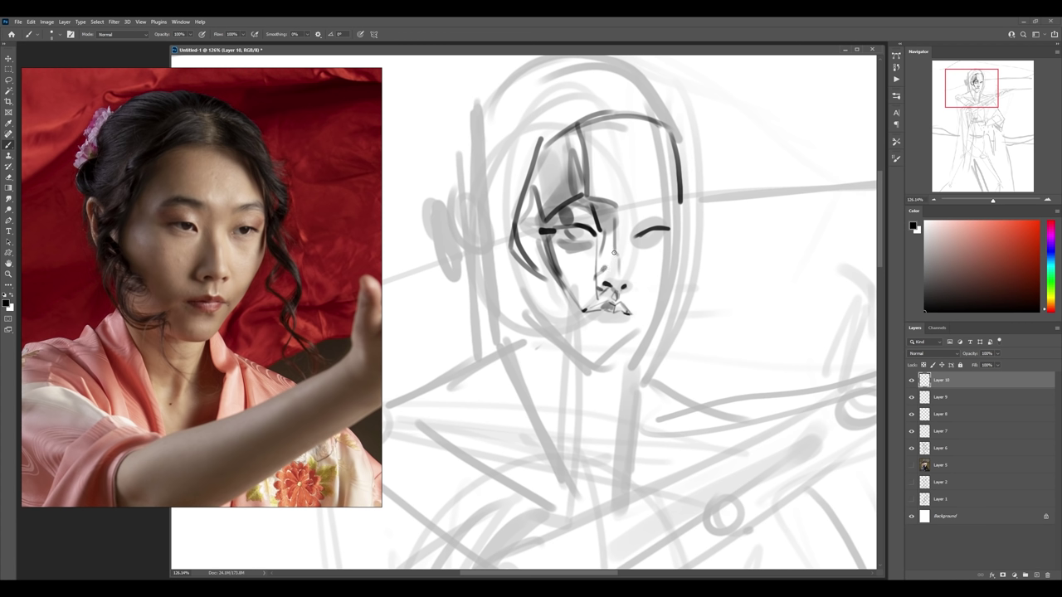
# - Define the nose's left side, darken the lips, extend the jaw from the chin, and add an empty layer
pyautogui.moveTo(600, 269); pyautogui.dragTo(601, 288)
pyautogui.moveTo(591, 306); pyautogui.dragTo(610, 310)
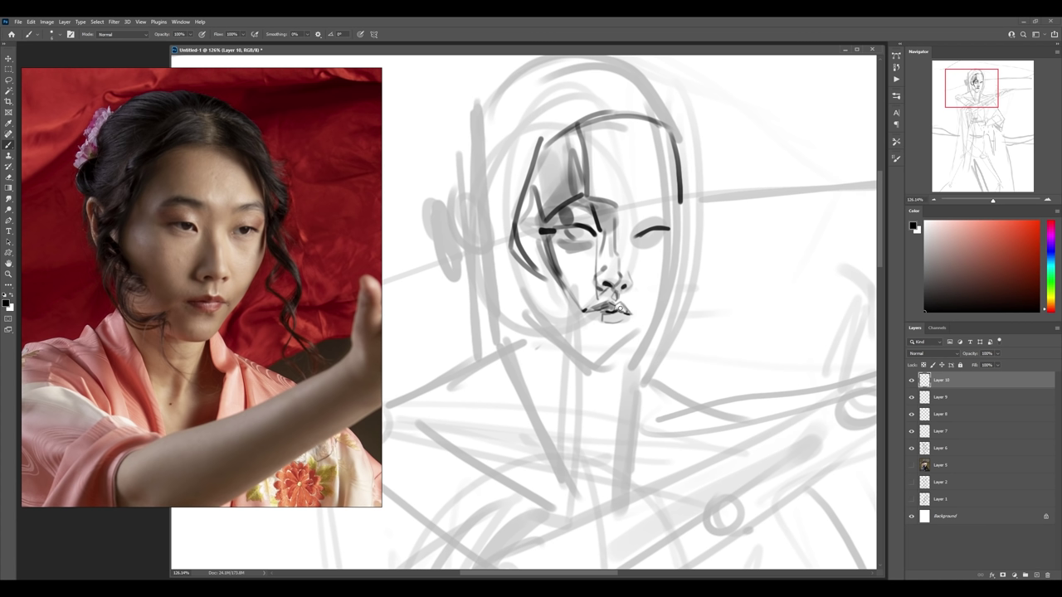
pyautogui.moveTo(616, 304); pyautogui.dragTo(629, 312)
pyautogui.moveTo(593, 313); pyautogui.dragTo(605, 309)
pyautogui.moveTo(624, 342)
pyautogui.mouseDown()
pyautogui.moveTo(617, 359)
pyautogui.moveTo(632, 341)
pyautogui.mouseUp()
pyautogui.hotkey('ctrl', 'z')
pyautogui.moveTo(660, 301); pyautogui.dragTo(621, 355)
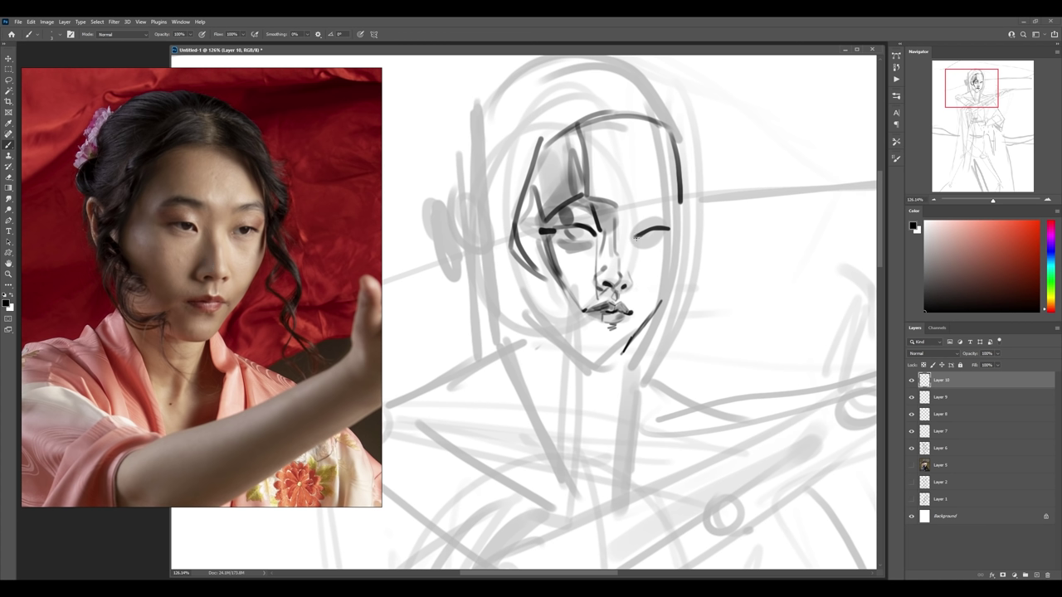
pyautogui.hotkey('ctrl', 'alt', '1')
# - Close the nose-to-cheek triangle, mark the right eye's corner and draw a firm right face edge
pyautogui.moveTo(626, 290)
pyautogui.mouseDown()
pyautogui.moveTo(636, 240)
pyautogui.moveTo(673, 260)
pyautogui.mouseUp()
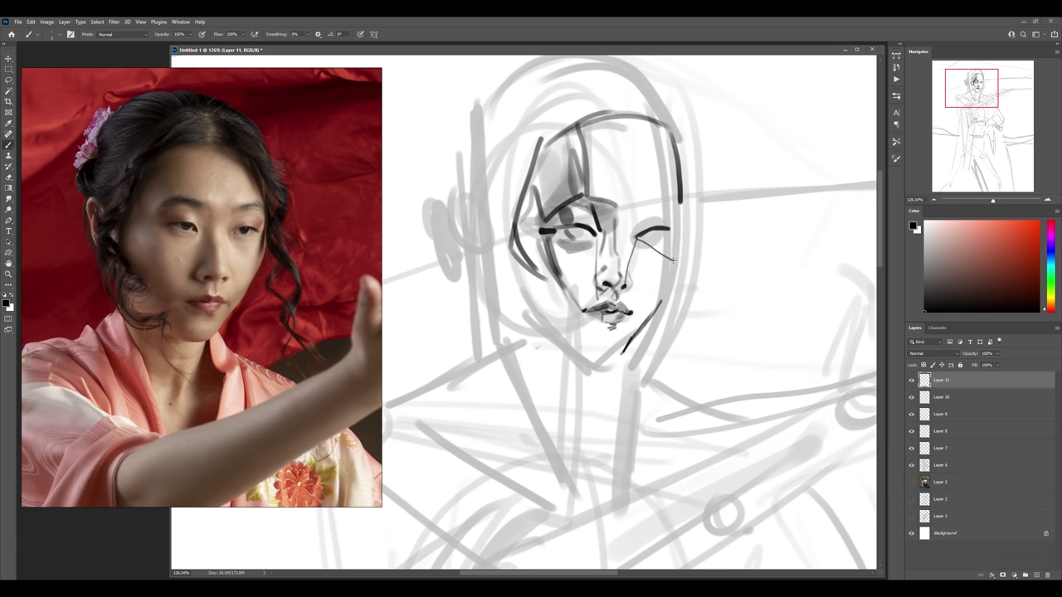
pyautogui.moveTo(624, 287); pyautogui.dragTo(680, 262)
pyautogui.moveTo(670, 220); pyautogui.dragTo(671, 242)
pyautogui.moveTo(679, 198); pyautogui.dragTo(680, 264)
pyautogui.hotkey('ctrl', 'z')
pyautogui.moveTo(680, 197); pyautogui.dragTo(679, 259)
pyautogui.moveTo(681, 218)
pyautogui.mouseDown()
pyautogui.moveTo(679, 260)
pyautogui.moveTo(650, 316)
pyautogui.mouseUp()
# - Erase construction lines near the right eye and outline its lower lid
pyautogui.press('e')
pyautogui.moveTo(664, 258)
pyautogui.mouseDown()
pyautogui.moveTo(652, 278)
pyautogui.moveTo(656, 245)
pyautogui.mouseUp()
pyautogui.press('b')
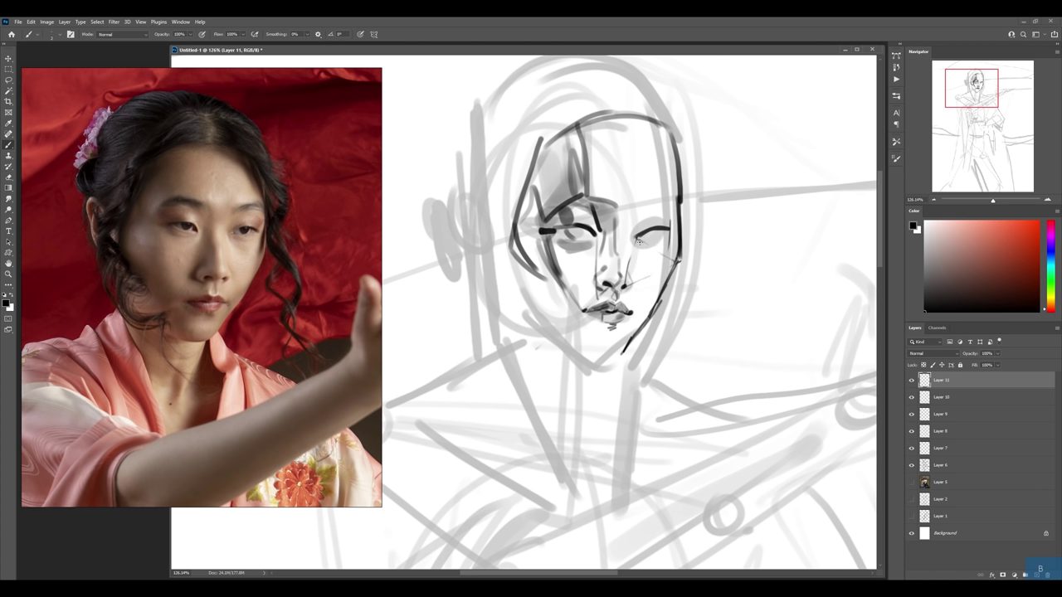
pyautogui.moveTo(633, 235)
pyautogui.mouseDown()
pyautogui.moveTo(639, 249)
pyautogui.moveTo(646, 214)
pyautogui.moveTo(667, 200)
pyautogui.moveTo(670, 221)
pyautogui.moveTo(657, 221)
pyautogui.moveTo(674, 222)
pyautogui.moveTo(653, 233)
pyautogui.moveTo(589, 239)
pyautogui.mouseUp()
# - Merge the face layers into Layer 7, darken the right iris and shade along the nose
pyautogui.hotkey('ctrl', 'e')
pyautogui.hotkey('ctrl', 'e')
pyautogui.hotkey('ctrl', 'e')
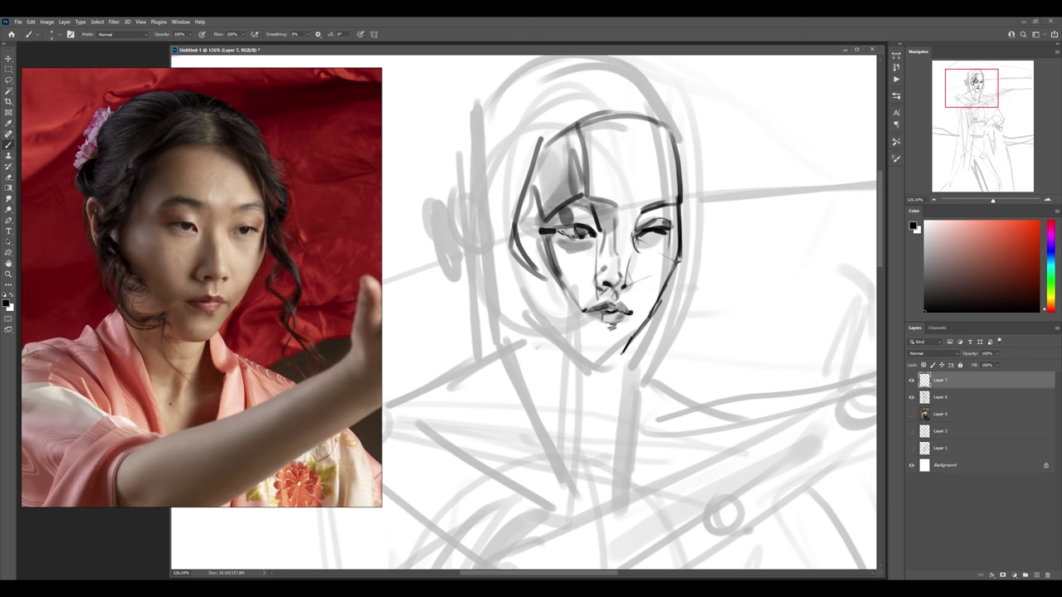
pyautogui.moveTo(648, 232); pyautogui.dragTo(655, 239)
pyautogui.press(']')
pyautogui.press(']')
pyautogui.press(']')
pyautogui.moveTo(601, 263); pyautogui.dragTo(604, 282)
pyautogui.moveTo(614, 238)
pyautogui.mouseDown()
pyautogui.moveTo(597, 284)
pyautogui.moveTo(574, 301)
pyautogui.moveTo(589, 310)
pyautogui.moveTo(608, 293)
pyautogui.moveTo(588, 280)
pyautogui.mouseUp()
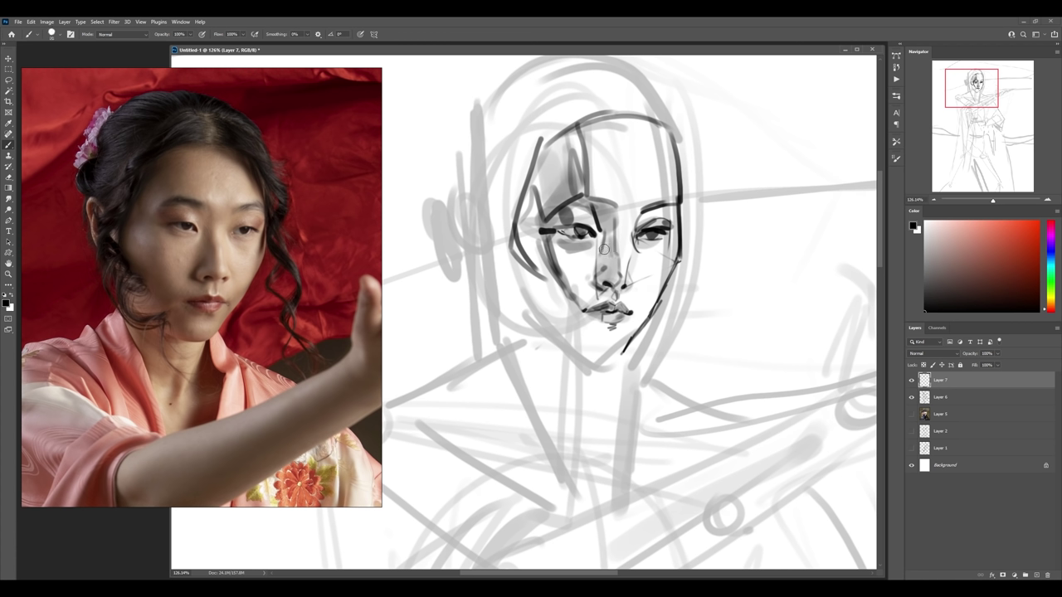
# - Shade the left cheek and darken the left and right jaw lines down to the chin
pyautogui.moveTo(526, 298)
pyautogui.mouseDown()
pyautogui.moveTo(540, 334)
pyautogui.moveTo(604, 356)
pyautogui.moveTo(596, 345)
pyautogui.moveTo(611, 327)
pyautogui.moveTo(590, 348)
pyautogui.moveTo(618, 354)
pyautogui.moveTo(604, 337)
pyautogui.mouseUp()
pyautogui.press(']')
pyautogui.moveTo(584, 300)
pyautogui.mouseDown()
pyautogui.moveTo(569, 320)
pyautogui.moveTo(532, 251)
pyautogui.moveTo(564, 310)
pyautogui.moveTo(555, 264)
pyautogui.moveTo(566, 287)
pyautogui.moveTo(550, 270)
pyautogui.moveTo(531, 309)
pyautogui.mouseUp()
pyautogui.press('e')
pyautogui.press('b')
pyautogui.press('[')
pyautogui.moveTo(513, 271); pyautogui.dragTo(546, 324)
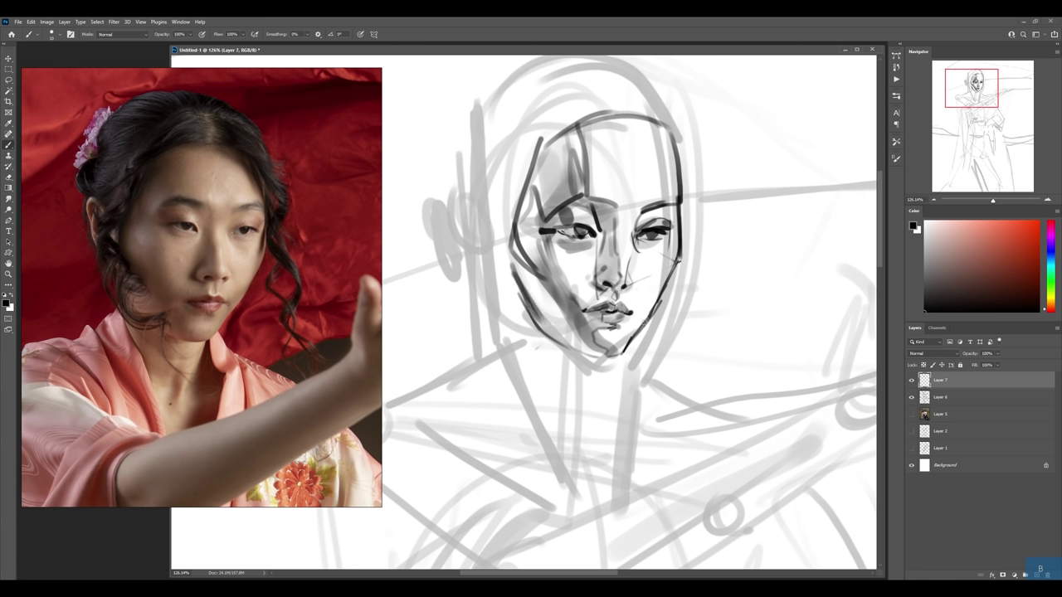
pyautogui.moveTo(634, 336)
pyautogui.mouseDown()
pyautogui.moveTo(680, 245)
pyautogui.moveTo(638, 251)
pyautogui.moveTo(692, 248)
pyautogui.moveTo(654, 252)
pyautogui.mouseUp()
pyautogui.press('z')
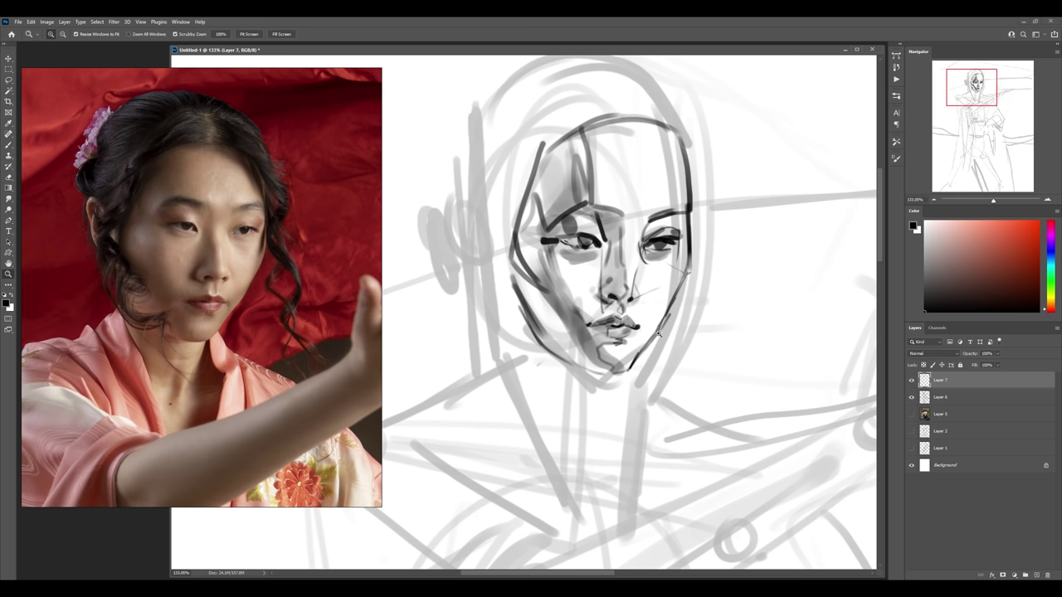
# - Rotate the face sketch slightly and outline the head's upper edge and hairline
pyautogui.hotkey('ctrl', 't')
pyautogui.moveTo(724, 294)
pyautogui.mouseDown()
pyautogui.moveTo(739, 282)
pyautogui.moveTo(720, 294)
pyautogui.mouseUp()
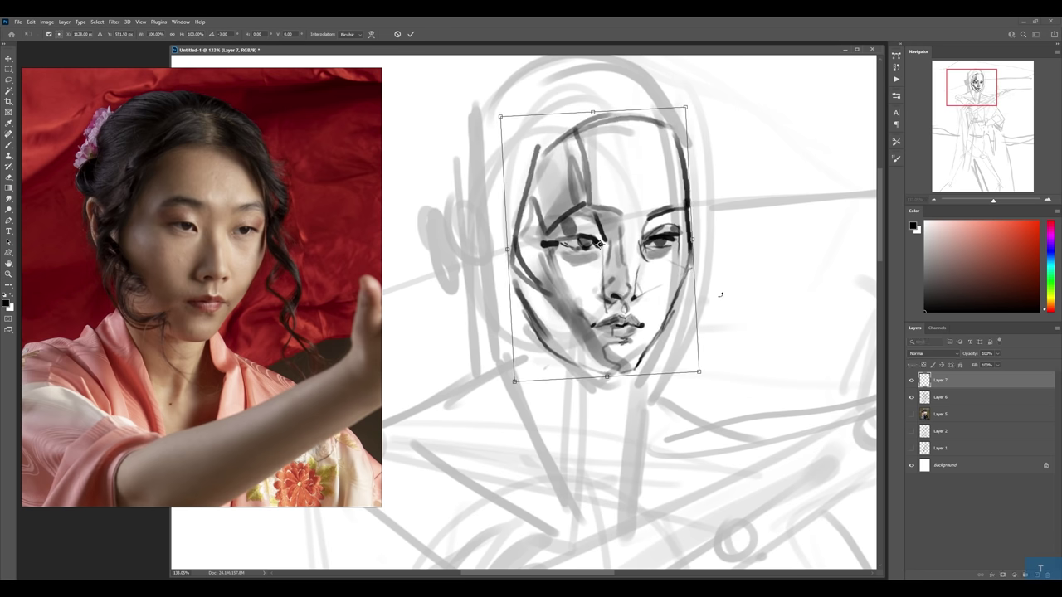
pyautogui.press('Return')
pyautogui.press('b')
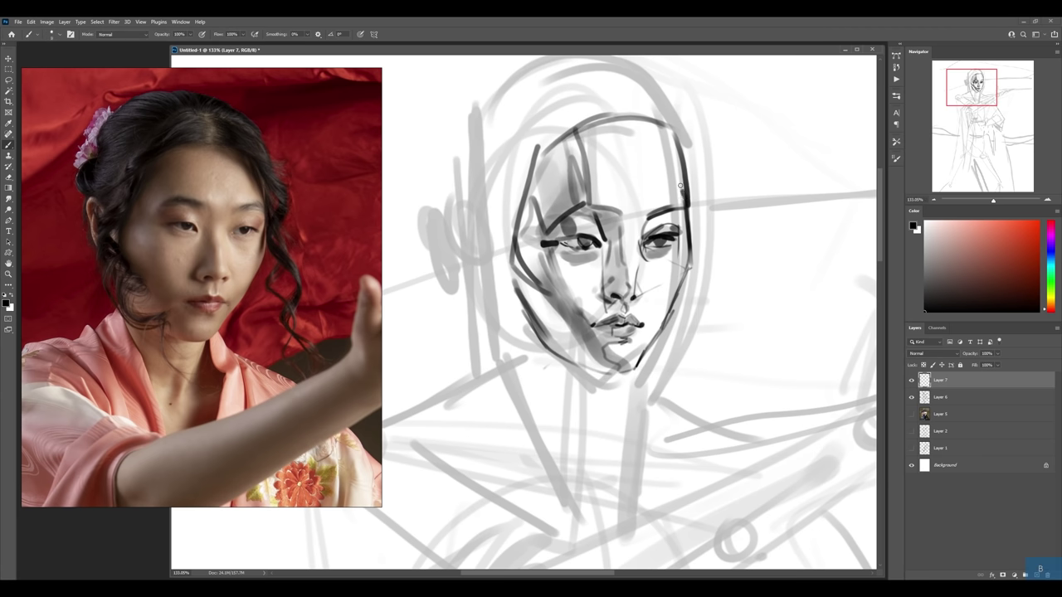
pyautogui.moveTo(688, 203)
pyautogui.mouseDown()
pyautogui.moveTo(655, 136)
pyautogui.moveTo(616, 98)
pyautogui.moveTo(573, 110)
pyautogui.mouseUp()
pyautogui.moveTo(524, 156)
pyautogui.mouseDown()
pyautogui.moveTo(610, 128)
pyautogui.moveTo(680, 125)
pyautogui.moveTo(701, 166)
pyautogui.mouseUp()
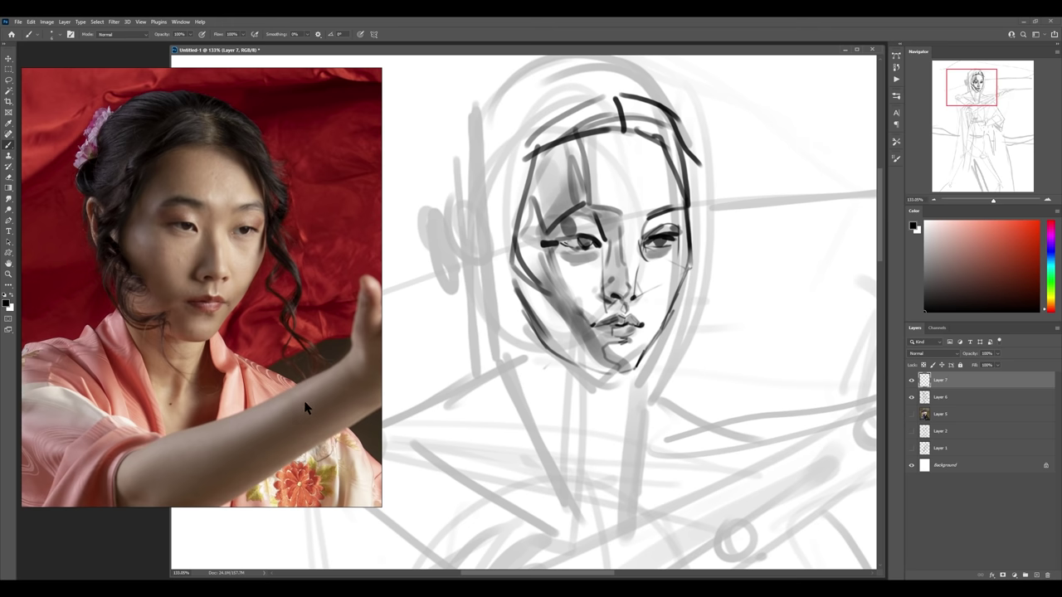
# - Pan to the space right of the face and add a new layer for the hair
pyautogui.moveTo(716, 245); pyautogui.dragTo(631, 241)
pyautogui.hotkey('ctrl', 'shift', 'alt', 'n')
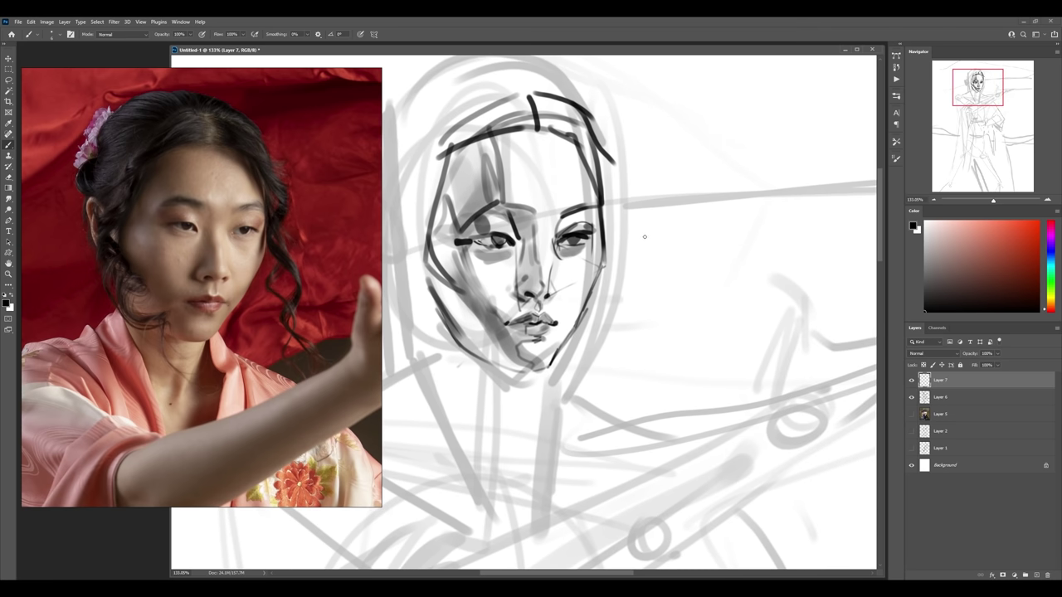
pyautogui.press('b')
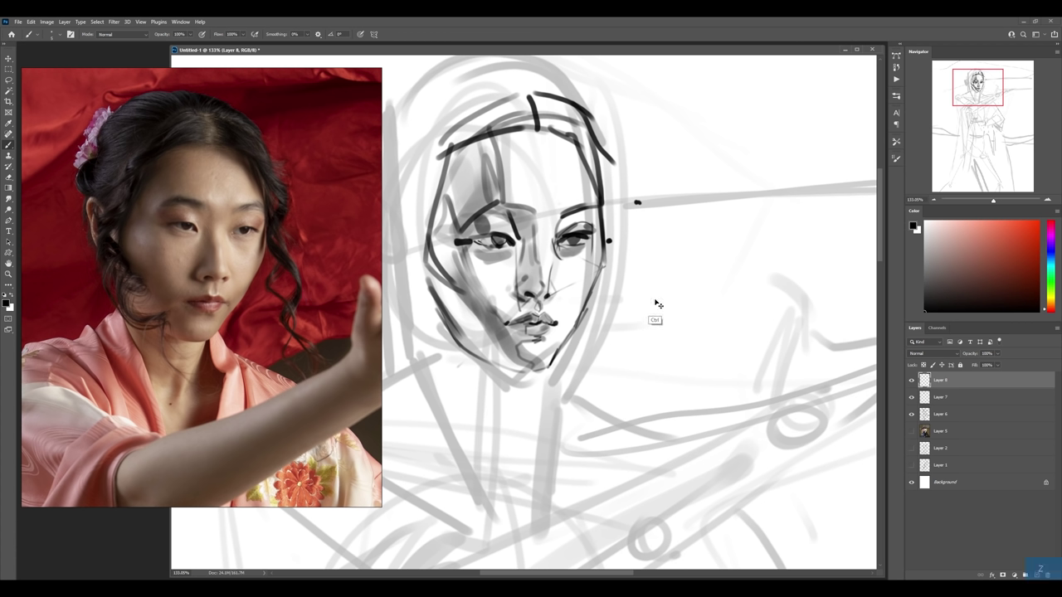
# - Draw and erase a small direction arrow, then draw a vertical guide for the falling hair
pyautogui.moveTo(628, 298); pyautogui.dragTo(648, 299)
pyautogui.moveTo(638, 292); pyautogui.dragTo(639, 305)
pyautogui.press('e')
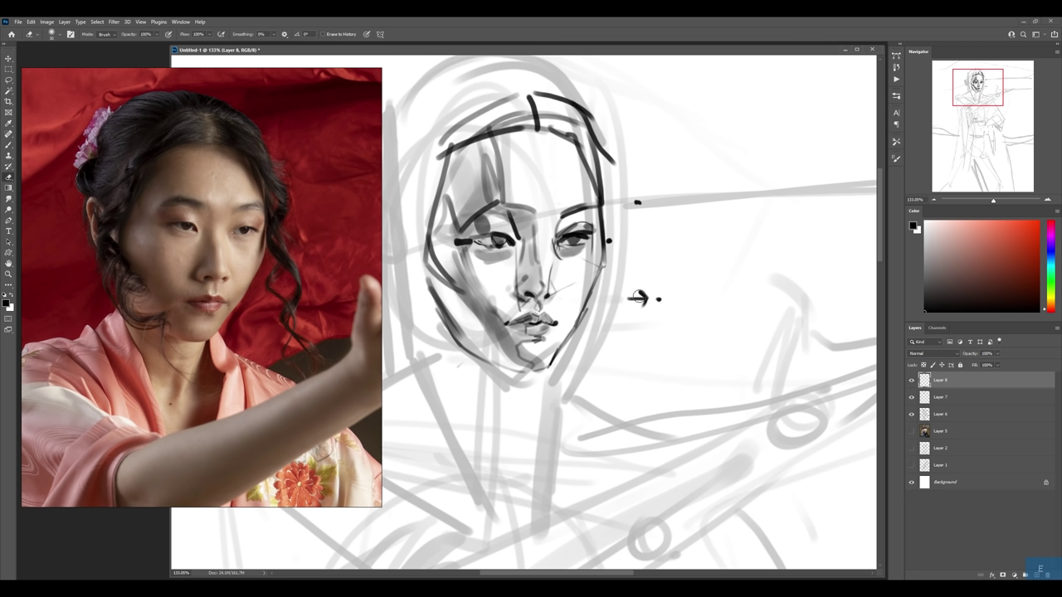
pyautogui.moveTo(646, 300); pyautogui.dragTo(630, 296)
pyautogui.press('b')
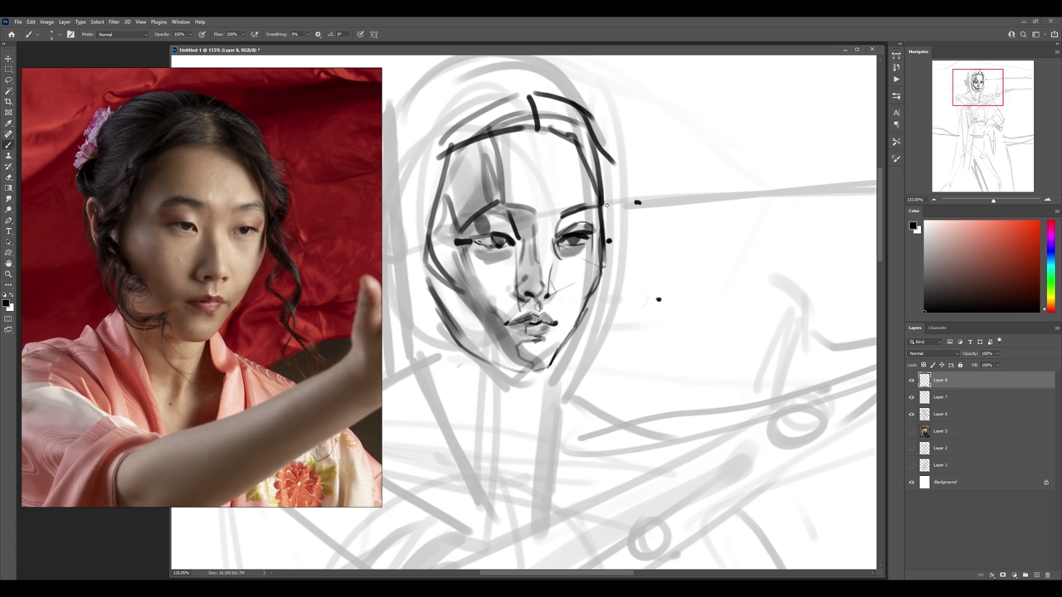
pyautogui.moveTo(639, 251); pyautogui.dragTo(636, 410)
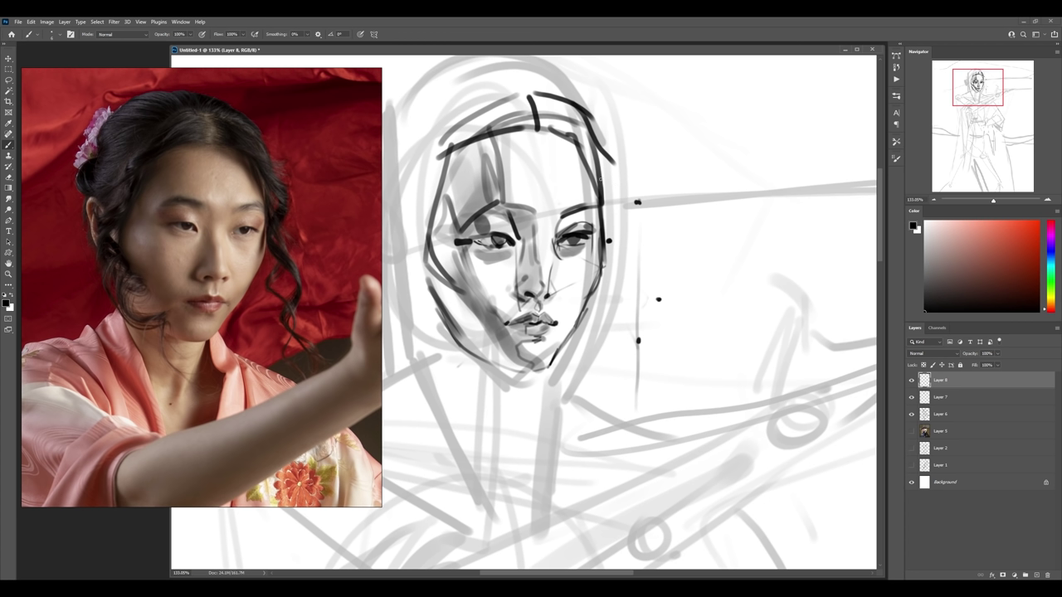
# - Sketch wavy hair strands flowing down beside the face, ending in curls past the jaw
pyautogui.moveTo(603, 185); pyautogui.dragTo(639, 202)
pyautogui.moveTo(601, 161)
pyautogui.mouseDown()
pyautogui.moveTo(642, 192)
pyautogui.moveTo(618, 247)
pyautogui.moveTo(639, 288)
pyautogui.mouseUp()
pyautogui.moveTo(612, 239)
pyautogui.mouseDown()
pyautogui.moveTo(660, 306)
pyautogui.moveTo(637, 355)
pyautogui.moveTo(670, 370)
pyautogui.mouseUp()
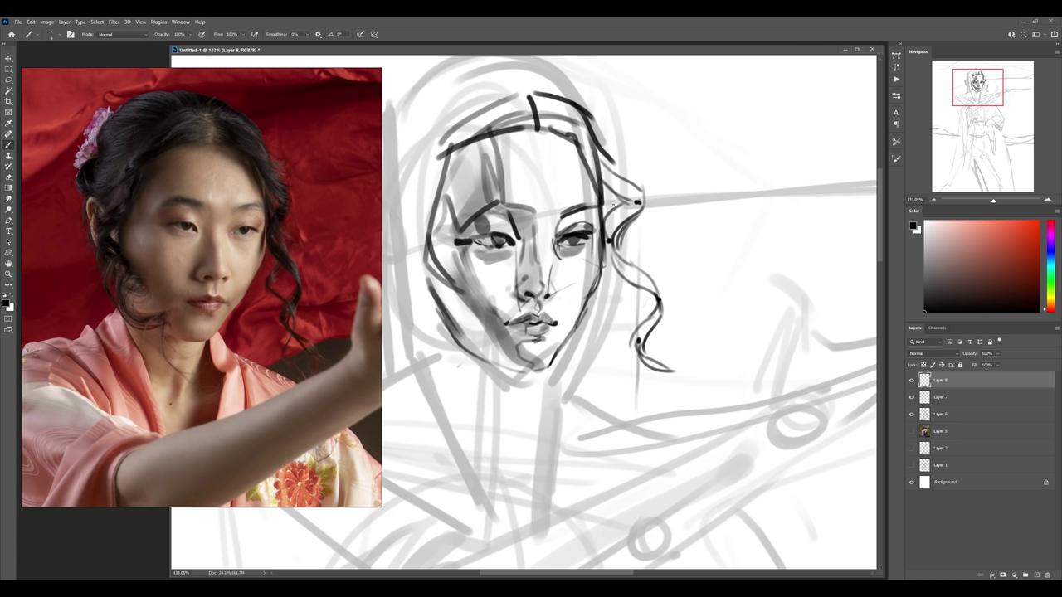
pyautogui.moveTo(608, 198)
pyautogui.mouseDown()
pyautogui.moveTo(639, 262)
pyautogui.moveTo(619, 224)
pyautogui.moveTo(637, 259)
pyautogui.moveTo(629, 256)
pyautogui.mouseUp()
pyautogui.hotkey('ctrl', 'z')
pyautogui.moveTo(619, 293)
pyautogui.mouseDown()
pyautogui.moveTo(624, 320)
pyautogui.moveTo(653, 344)
pyautogui.moveTo(625, 308)
pyautogui.moveTo(648, 356)
pyautogui.moveTo(639, 370)
pyautogui.mouseUp()
# - Zoom out to the whole figure and outline the top of the head and the bun
pyautogui.press('z')
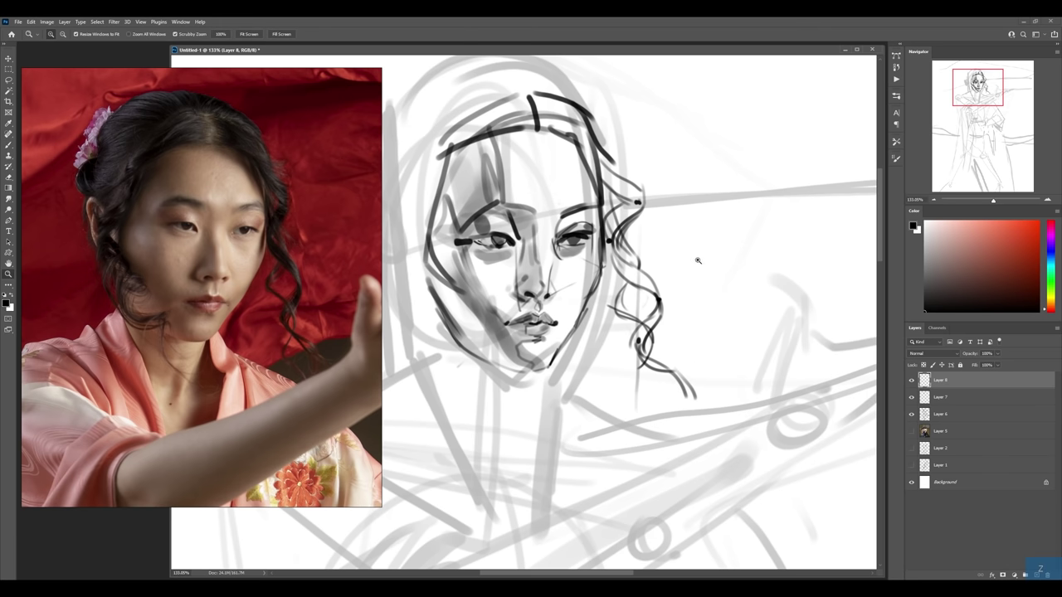
pyautogui.moveTo(694, 257); pyautogui.dragTo(575, 226)
pyautogui.press('b')
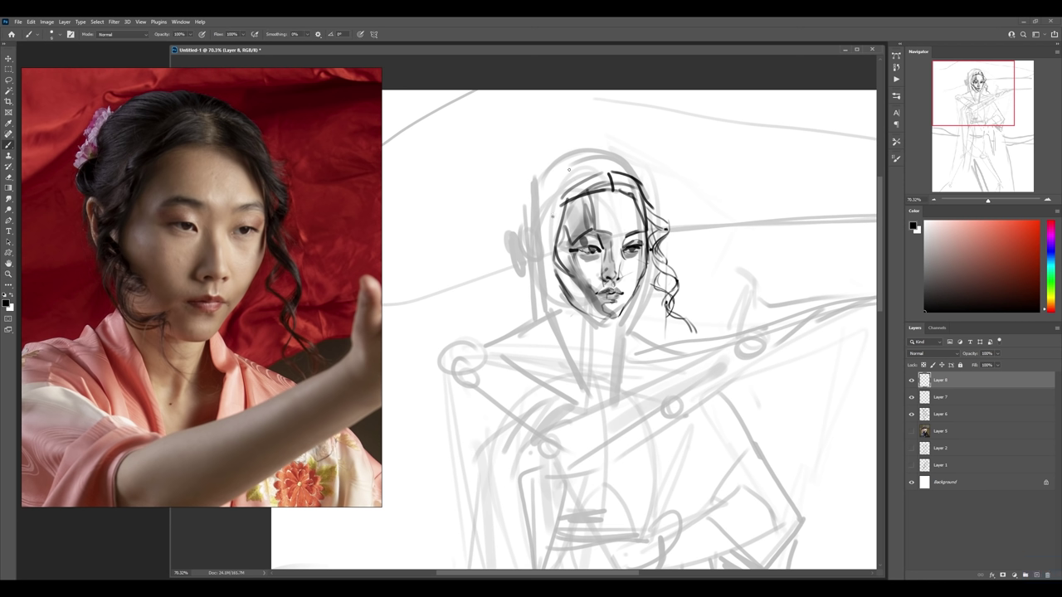
pyautogui.moveTo(569, 156)
pyautogui.mouseDown()
pyautogui.moveTo(641, 177)
pyautogui.moveTo(627, 154)
pyautogui.mouseUp()
pyautogui.moveTo(522, 208); pyautogui.dragTo(526, 233)
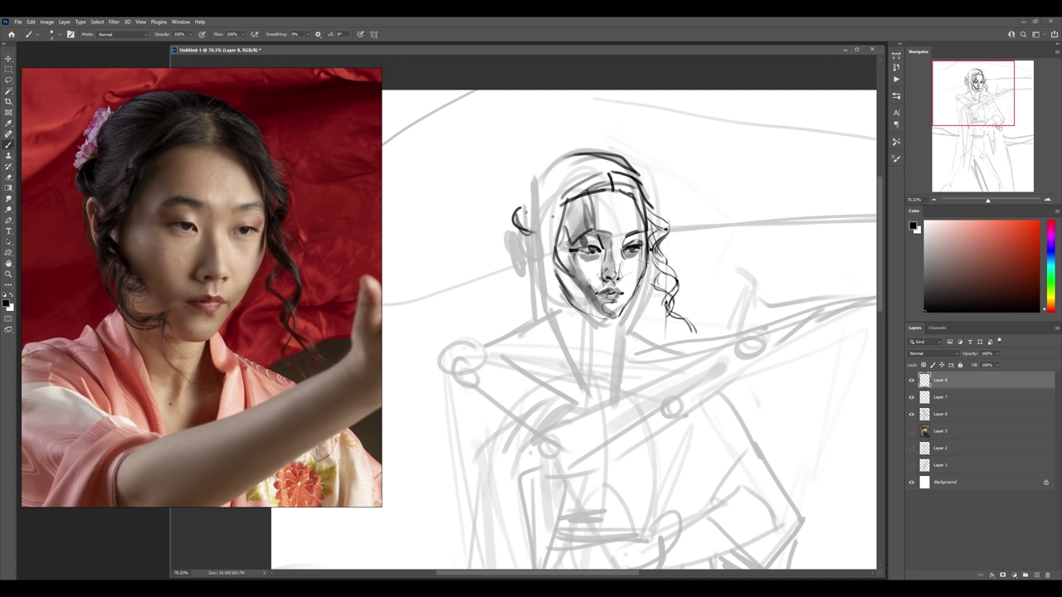
pyautogui.moveTo(528, 202)
pyautogui.mouseDown()
pyautogui.moveTo(528, 219)
pyautogui.moveTo(563, 206)
pyautogui.moveTo(536, 179)
pyautogui.moveTo(553, 164)
pyautogui.moveTo(584, 156)
pyautogui.moveTo(633, 174)
pyautogui.mouseUp()
# - Hatch the hair, thicken the headband line across the forehead, and zoom back in
pyautogui.moveTo(628, 171); pyautogui.dragTo(637, 178)
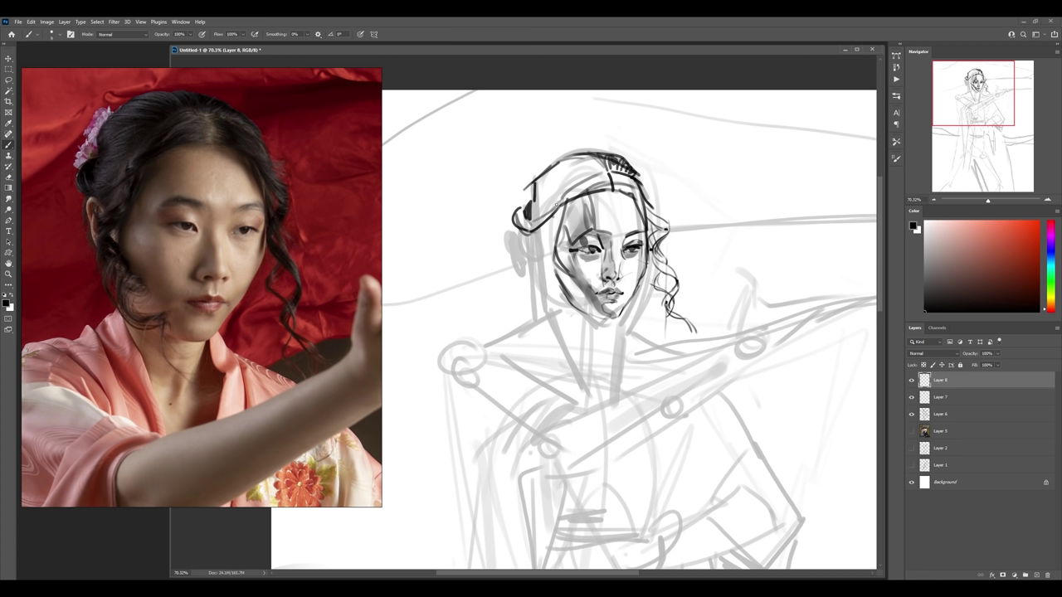
pyautogui.moveTo(556, 204)
pyautogui.mouseDown()
pyautogui.moveTo(598, 186)
pyautogui.moveTo(586, 175)
pyautogui.moveTo(600, 170)
pyautogui.moveTo(658, 219)
pyautogui.moveTo(648, 208)
pyautogui.mouseUp()
pyautogui.moveTo(589, 167)
pyautogui.mouseDown()
pyautogui.moveTo(577, 169)
pyautogui.moveTo(605, 161)
pyautogui.moveTo(554, 175)
pyautogui.moveTo(536, 191)
pyautogui.moveTo(550, 199)
pyautogui.moveTo(526, 216)
pyautogui.mouseUp()
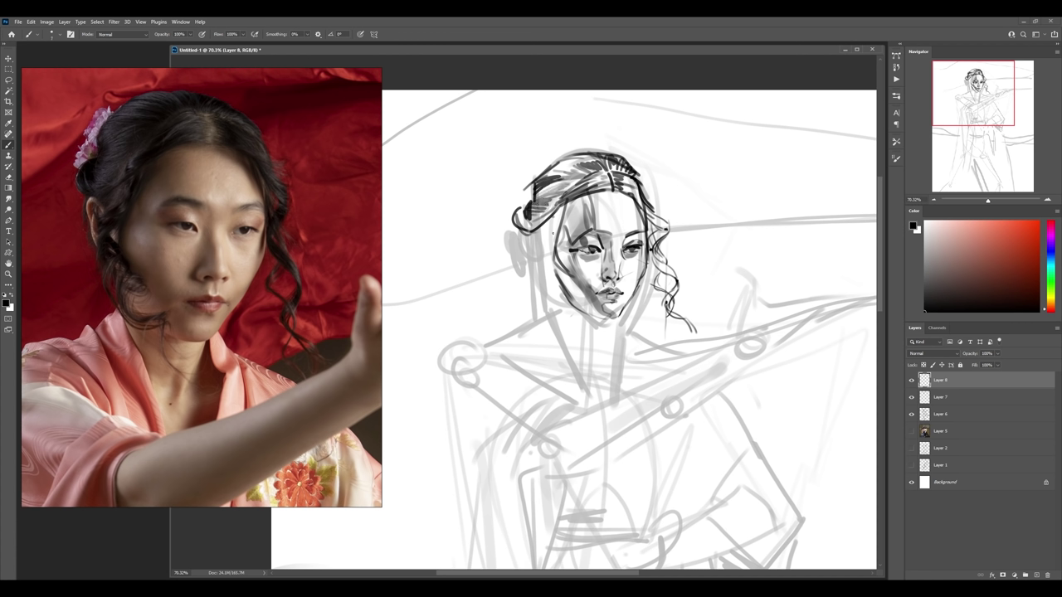
pyautogui.scroll(2, 656, 229)
pyautogui.scroll(3, 655, 228)
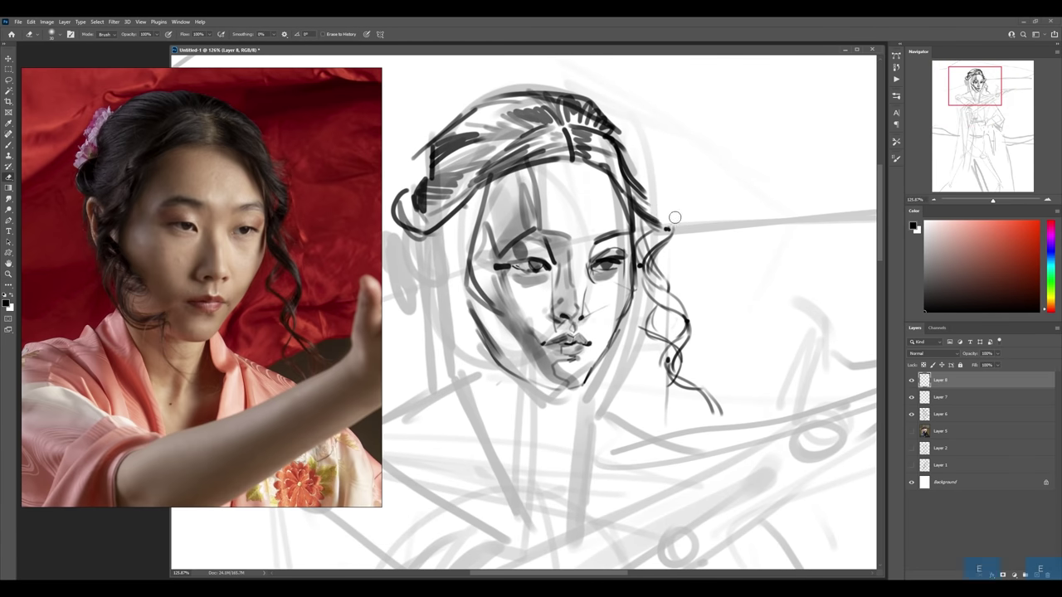
# - Add curls to the hair right of the head and merge Layer 8 down into Layer 7
pyautogui.moveTo(669, 214)
pyautogui.mouseDown()
pyautogui.moveTo(666, 238)
pyautogui.moveTo(636, 262)
pyautogui.moveTo(660, 297)
pyautogui.moveTo(646, 315)
pyautogui.mouseUp()
pyautogui.press(']')
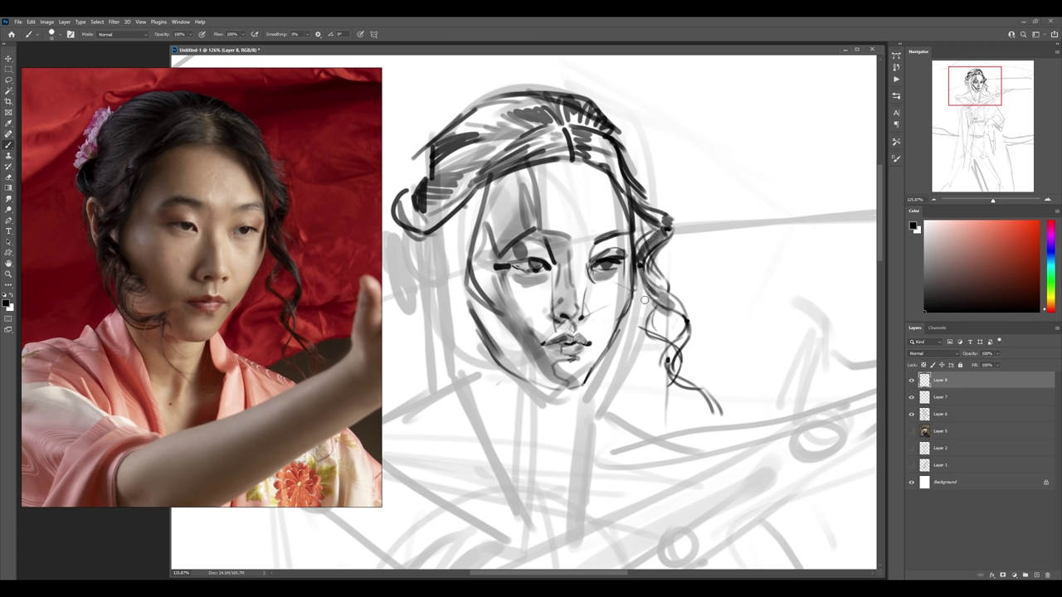
pyautogui.press('e')
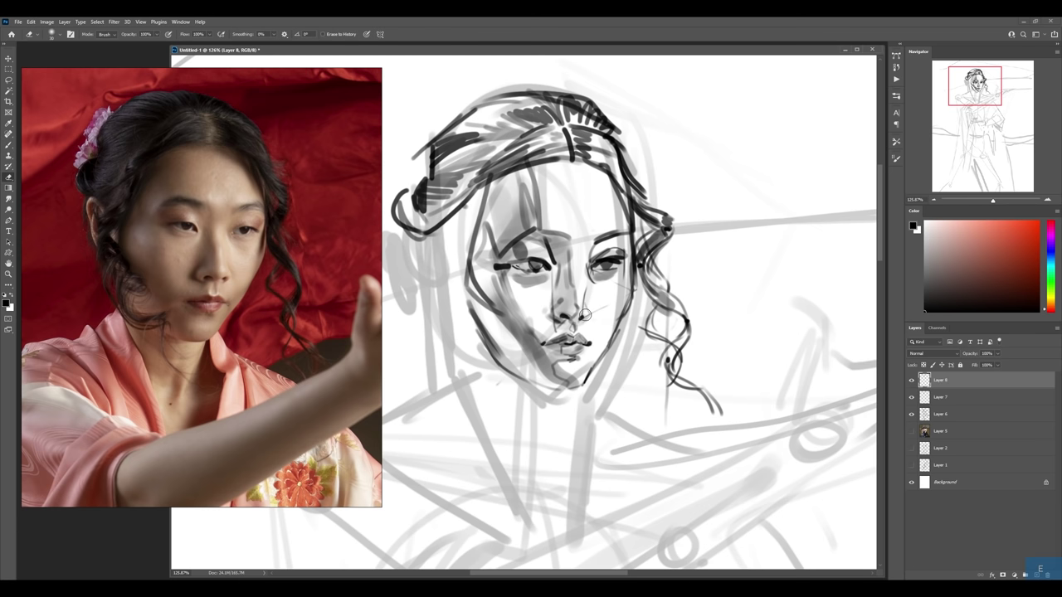
pyautogui.hotkey('ctrl', 'e')
pyautogui.press('b')
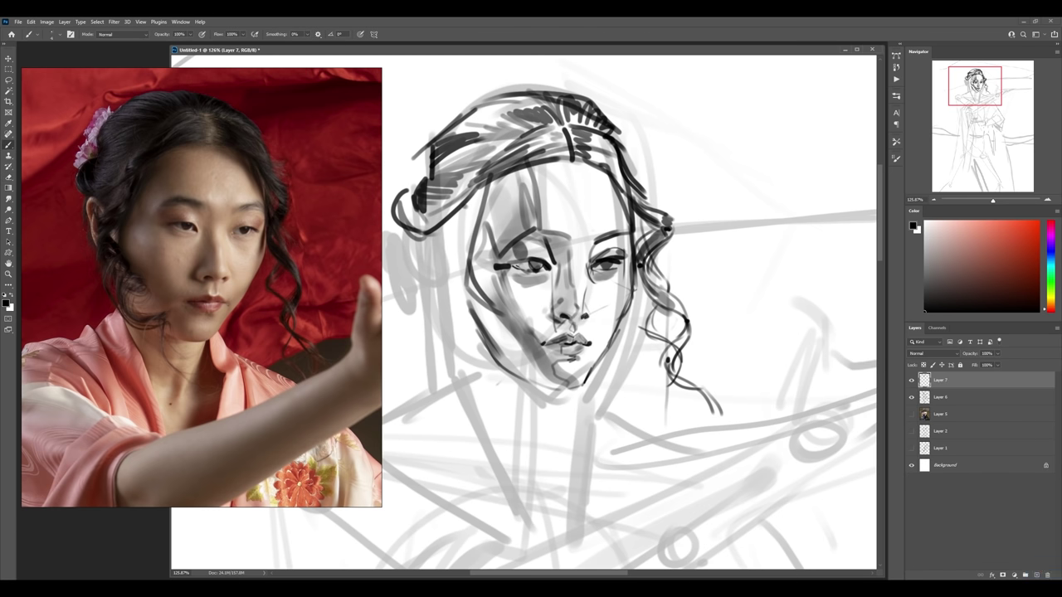
pyautogui.press('z')
# - Add a small mark under the lips and darken the face's left side and jaw
pyautogui.moveTo(574, 343); pyautogui.dragTo(582, 333)
pyautogui.press('z')
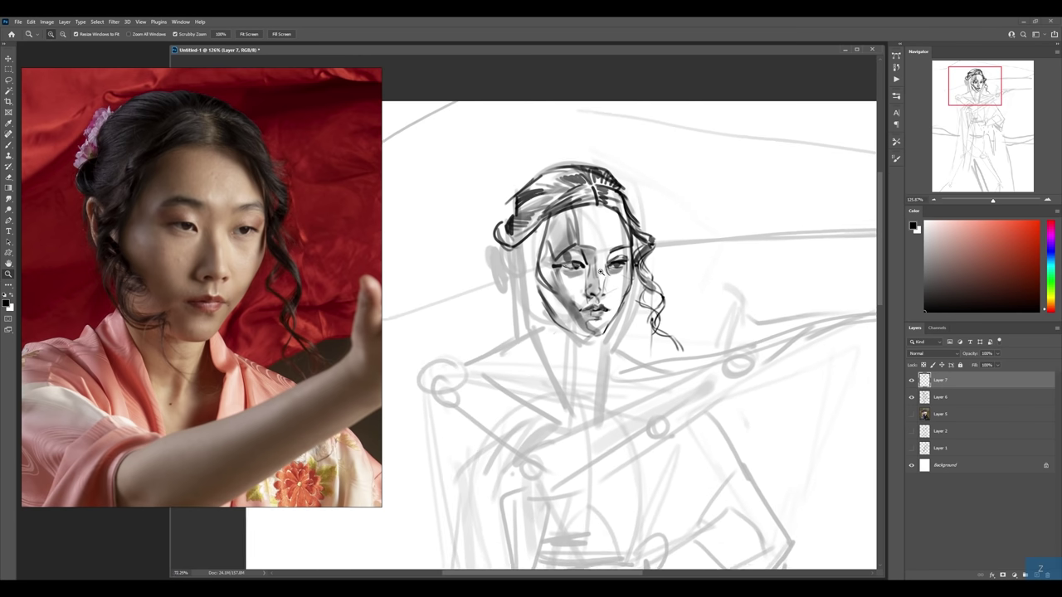
pyautogui.moveTo(630, 269); pyautogui.dragTo(539, 244)
pyautogui.press('b')
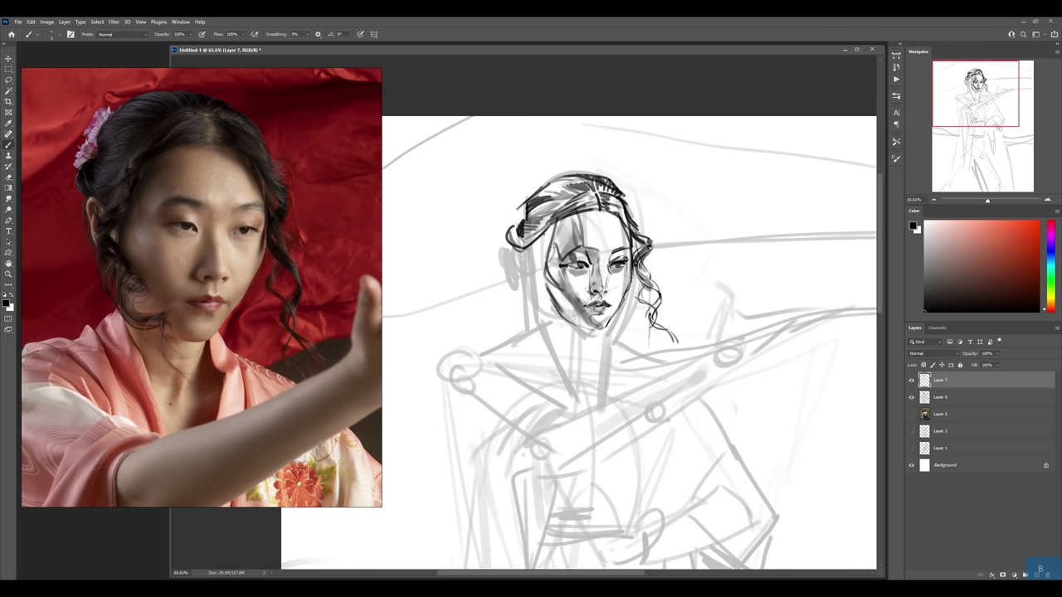
pyautogui.moveTo(544, 235)
pyautogui.mouseDown()
pyautogui.moveTo(526, 293)
pyautogui.moveTo(524, 267)
pyautogui.moveTo(544, 285)
pyautogui.moveTo(537, 290)
pyautogui.mouseUp()
pyautogui.moveTo(538, 269); pyautogui.dragTo(532, 273)
pyautogui.moveTo(552, 229)
pyautogui.mouseDown()
pyautogui.moveTo(536, 269)
pyautogui.moveTo(539, 250)
pyautogui.mouseUp()
# - Draw curly hair beside the lower jaw and neck lines below the chin
pyautogui.moveTo(546, 249)
pyautogui.mouseDown()
pyautogui.moveTo(532, 264)
pyautogui.moveTo(559, 320)
pyautogui.moveTo(569, 315)
pyautogui.mouseUp()
pyautogui.press(']')
pyautogui.moveTo(536, 294)
pyautogui.mouseDown()
pyautogui.moveTo(548, 318)
pyautogui.moveTo(571, 310)
pyautogui.moveTo(584, 354)
pyautogui.mouseUp()
pyautogui.moveTo(571, 315)
pyautogui.mouseDown()
pyautogui.moveTo(576, 352)
pyautogui.moveTo(605, 324)
pyautogui.mouseUp()
# - Darken the left edge of the hair, then zoom in on the face
pyautogui.press(']')
pyautogui.press(']')
pyautogui.press('[')
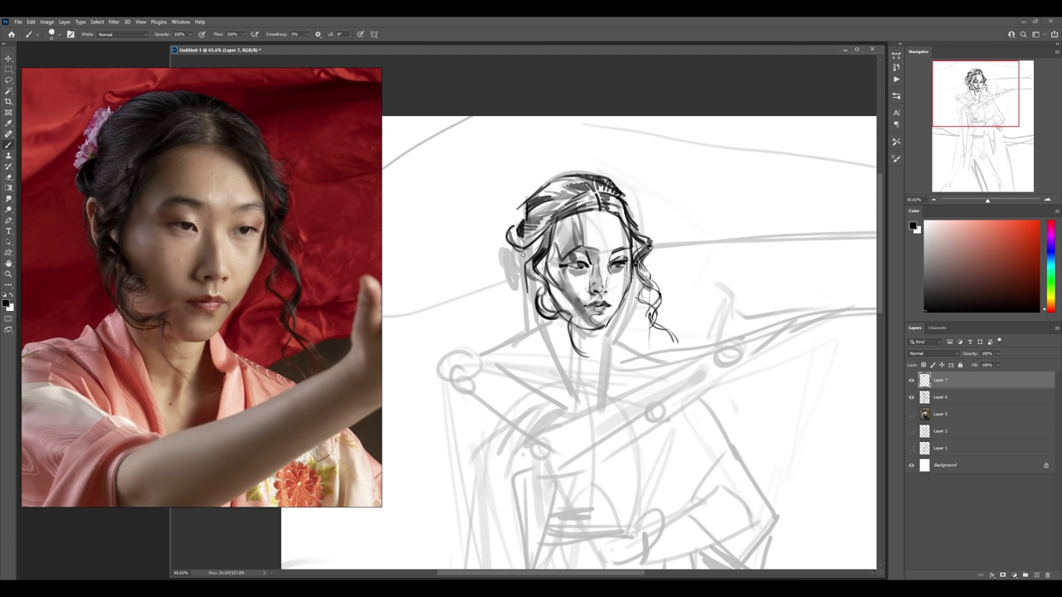
pyautogui.moveTo(518, 251)
pyautogui.mouseDown()
pyautogui.moveTo(531, 257)
pyautogui.moveTo(521, 277)
pyautogui.mouseUp()
pyautogui.scroll(3, 569, 376)
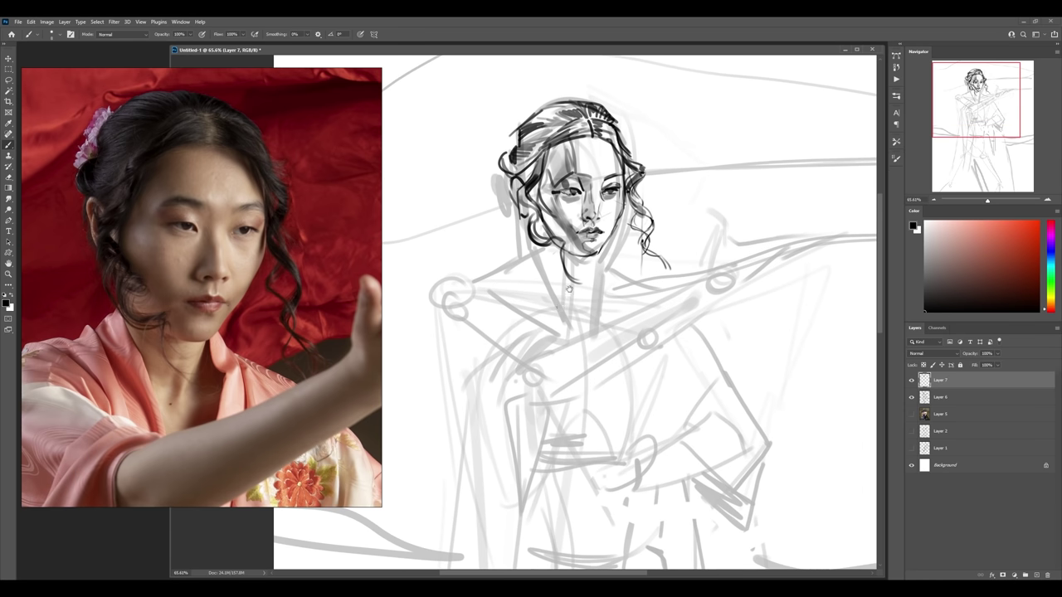
pyautogui.press('z')
pyautogui.moveTo(581, 241); pyautogui.dragTo(597, 238)
pyautogui.press('b')
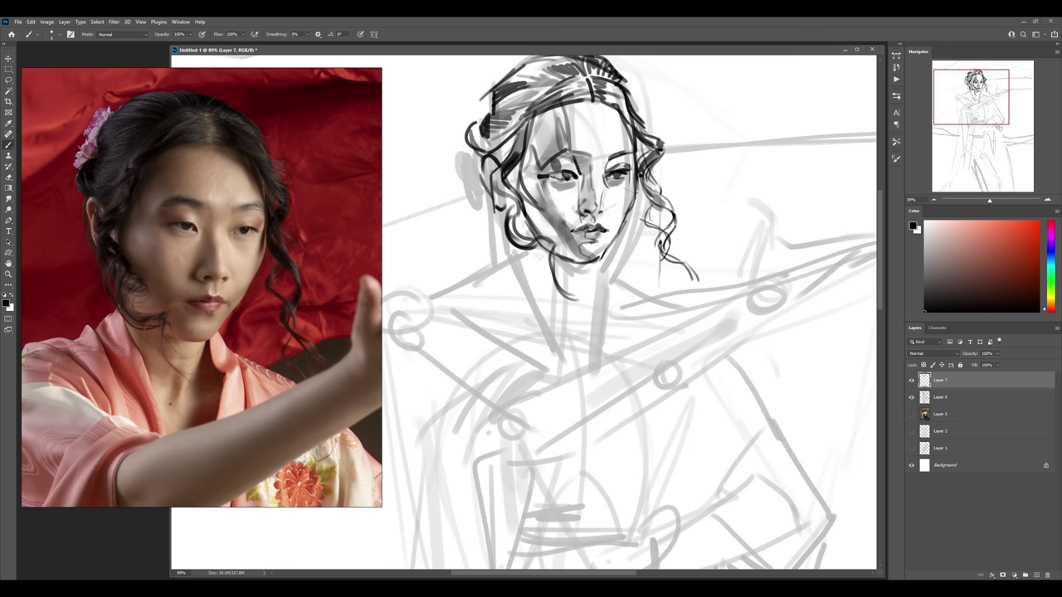
# - Lasso the left eye region and distort it into a better shape and position
pyautogui.moveTo(579, 192)
pyautogui.mouseDown()
pyautogui.moveTo(572, 266)
pyautogui.moveTo(541, 259)
pyautogui.moveTo(572, 189)
pyautogui.mouseUp()
pyautogui.press('l')
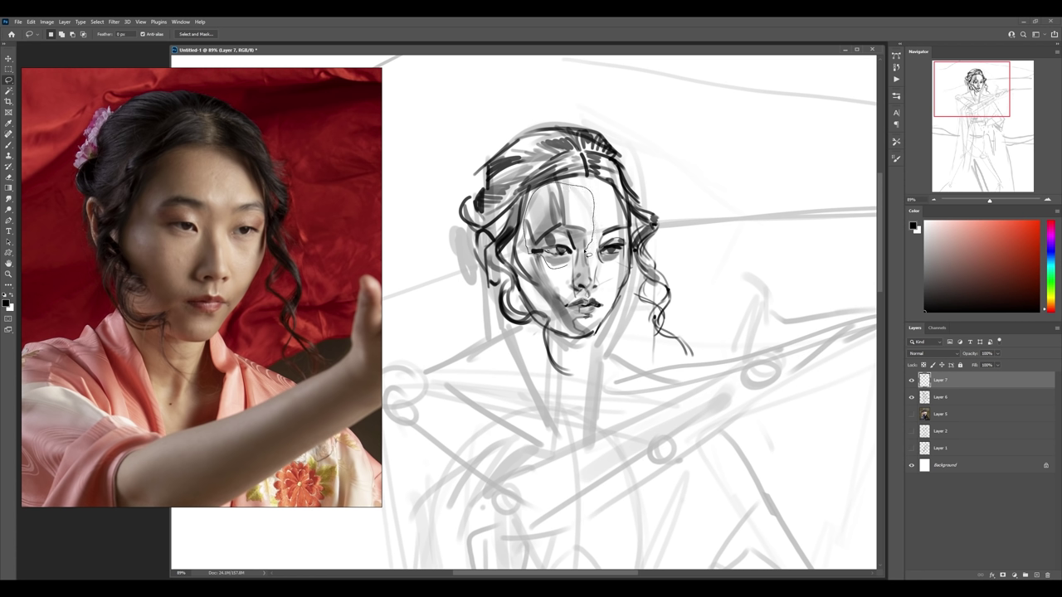
pyautogui.moveTo(573, 190); pyautogui.dragTo(575, 267)
pyautogui.hotkey('ctrl', 't')
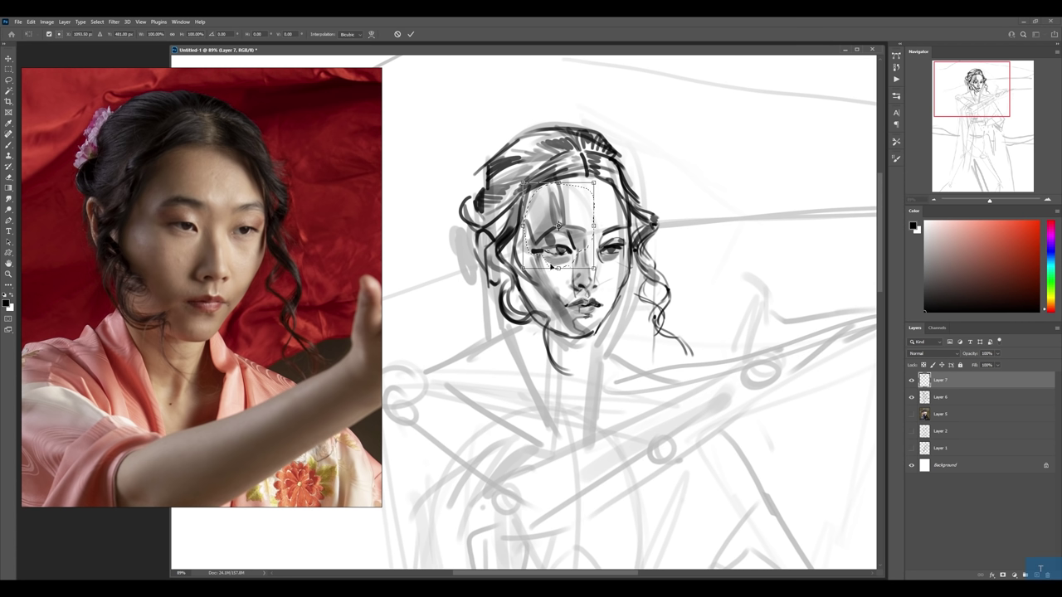
pyautogui.moveTo(559, 270); pyautogui.dragTo(557, 263)
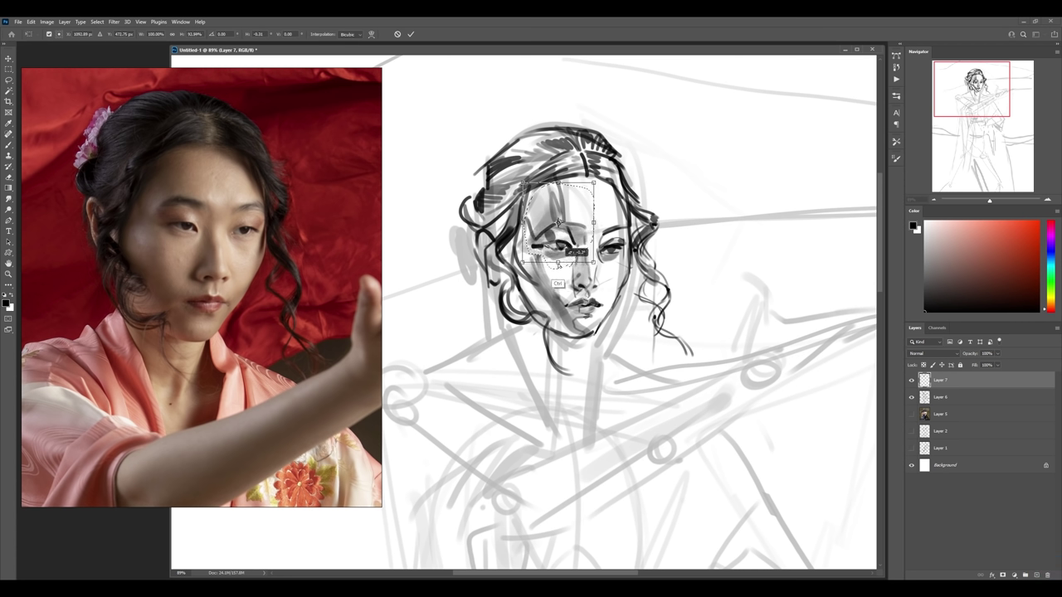
pyautogui.moveTo(594, 226); pyautogui.dragTo(553, 216)
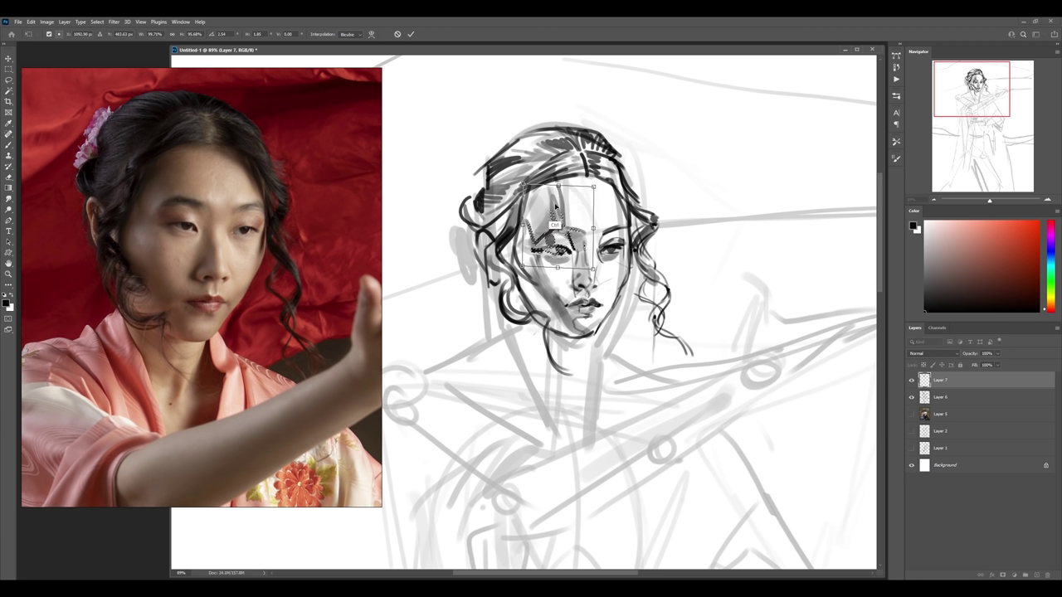
pyautogui.moveTo(552, 215); pyautogui.dragTo(566, 209)
pyautogui.press('Return')
pyautogui.hotkey('ctrl', 'd')
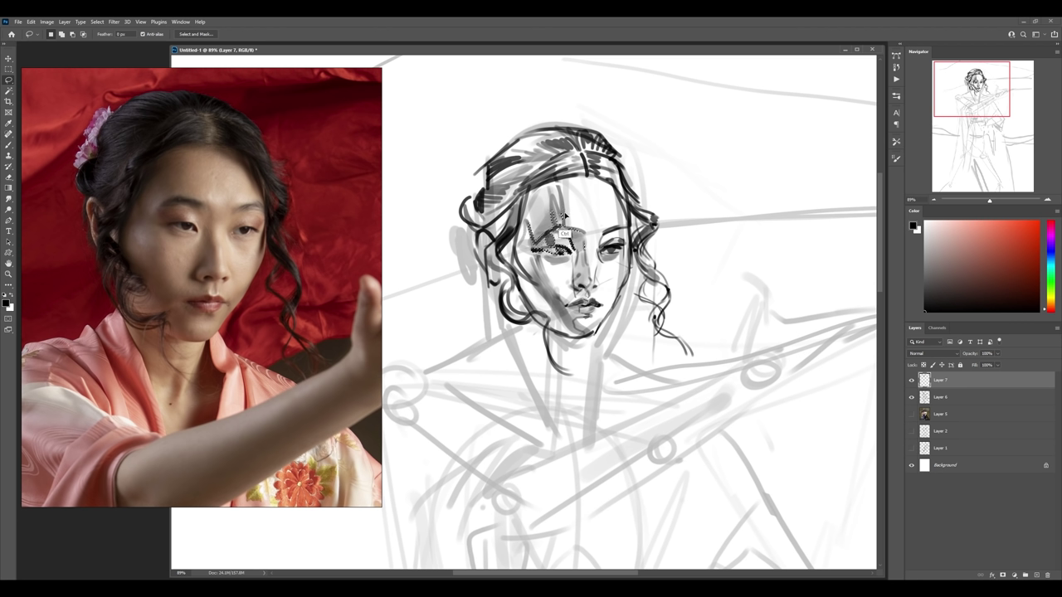
pyautogui.press('e')
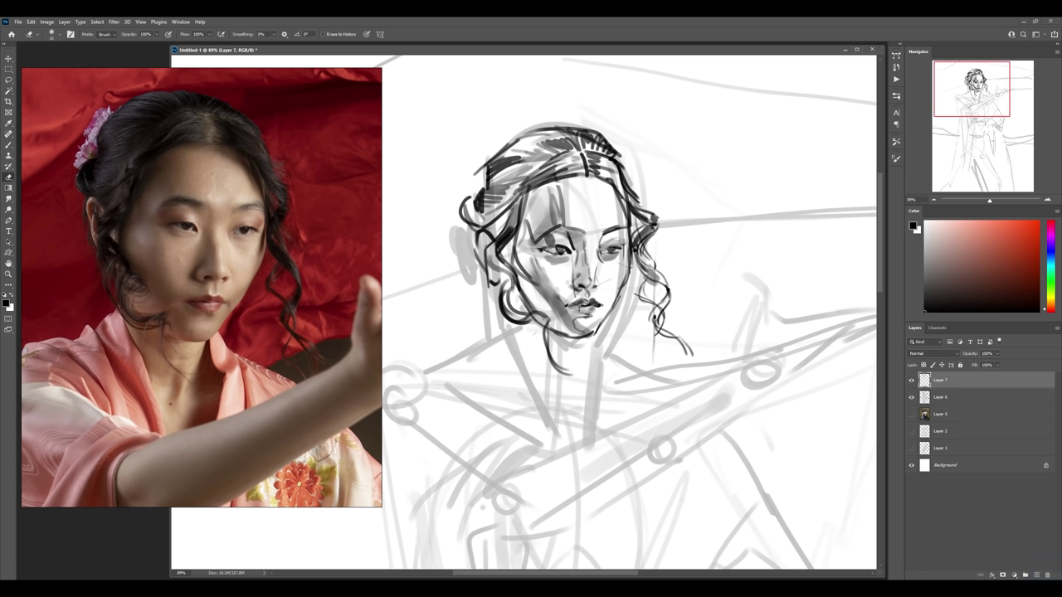
pyautogui.press('b')
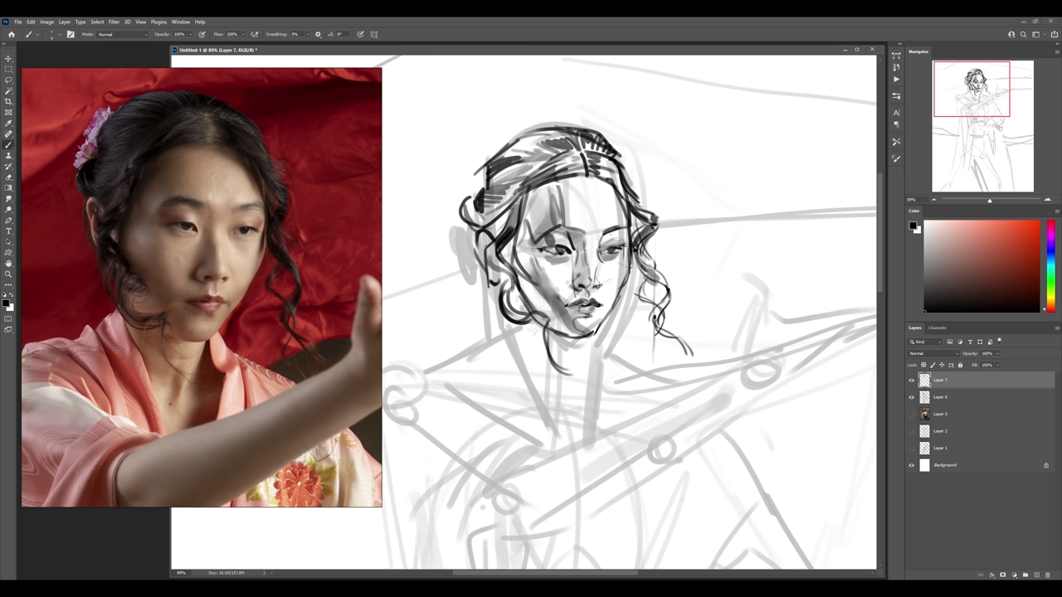
# - Add a new empty Layer 8 above Layer 7
pyautogui.press('e')
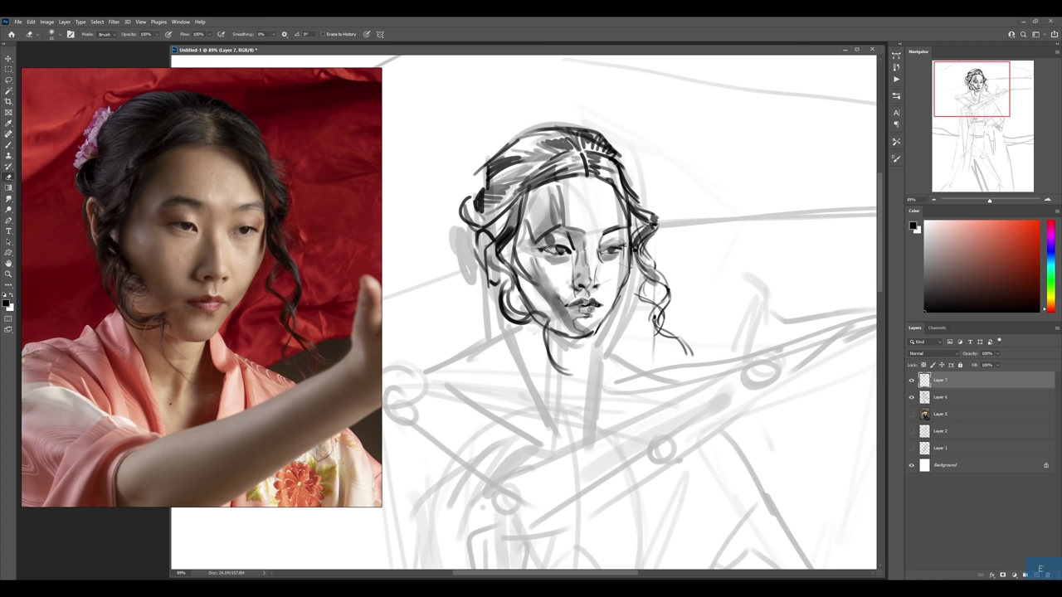
pyautogui.scroll(-3, 574, 365)
pyautogui.scroll(-2, 575, 366)
pyautogui.press('b')
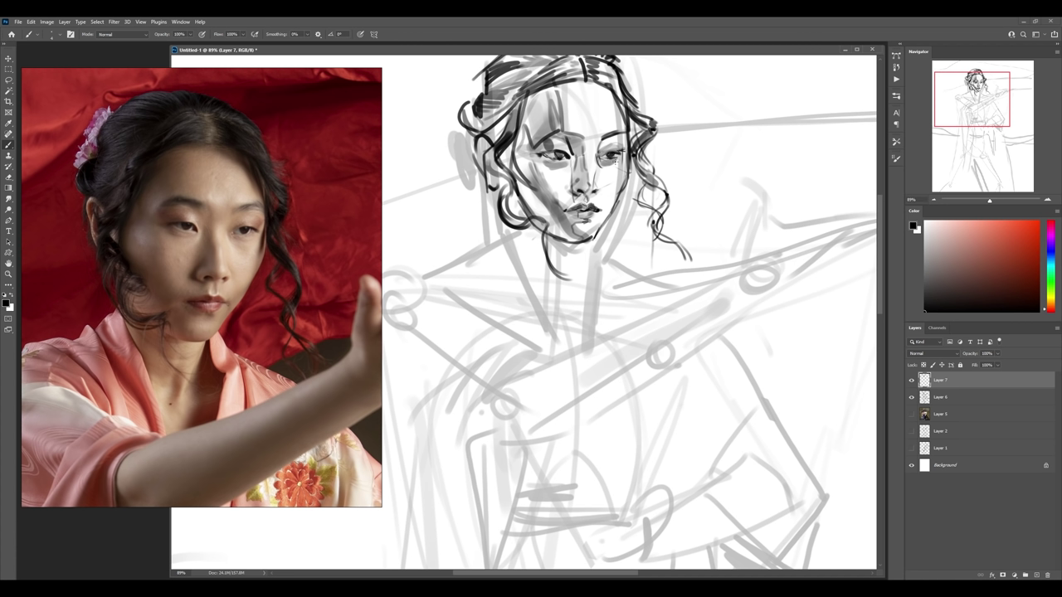
pyautogui.hotkey('ctrl', 'alt', '1')
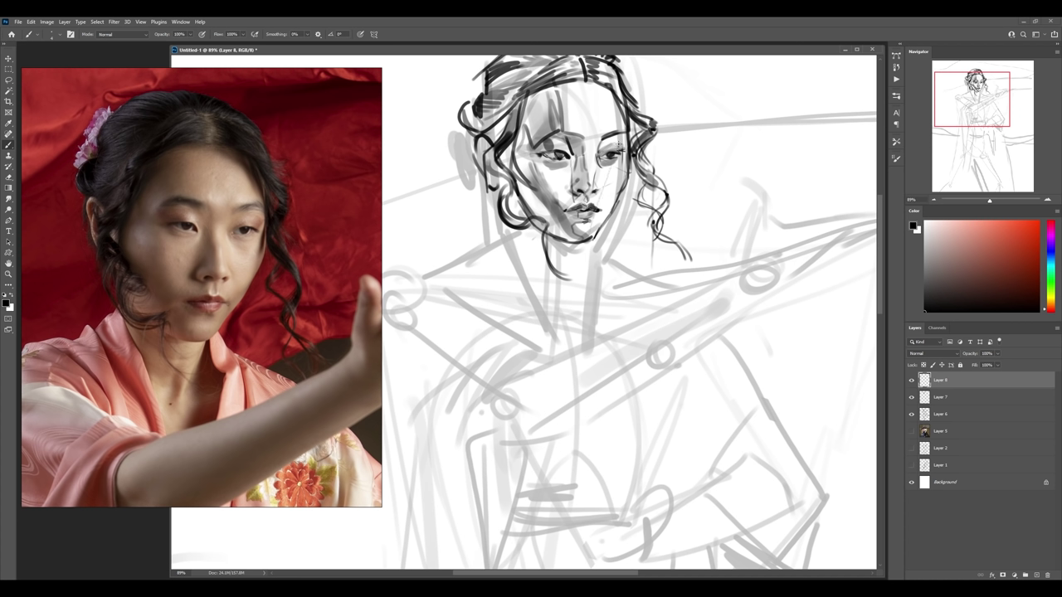
# - Draw dark lines down the neck, erasing the stray part beside the nose
pyautogui.moveTo(612, 158); pyautogui.dragTo(573, 295)
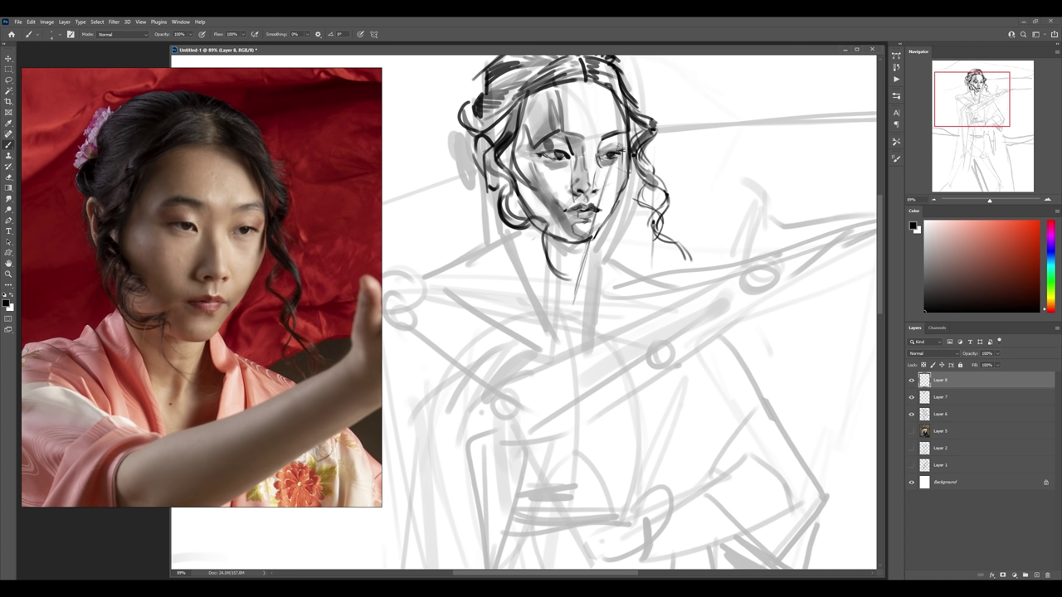
pyautogui.press('e')
pyautogui.moveTo(612, 166); pyautogui.dragTo(596, 219)
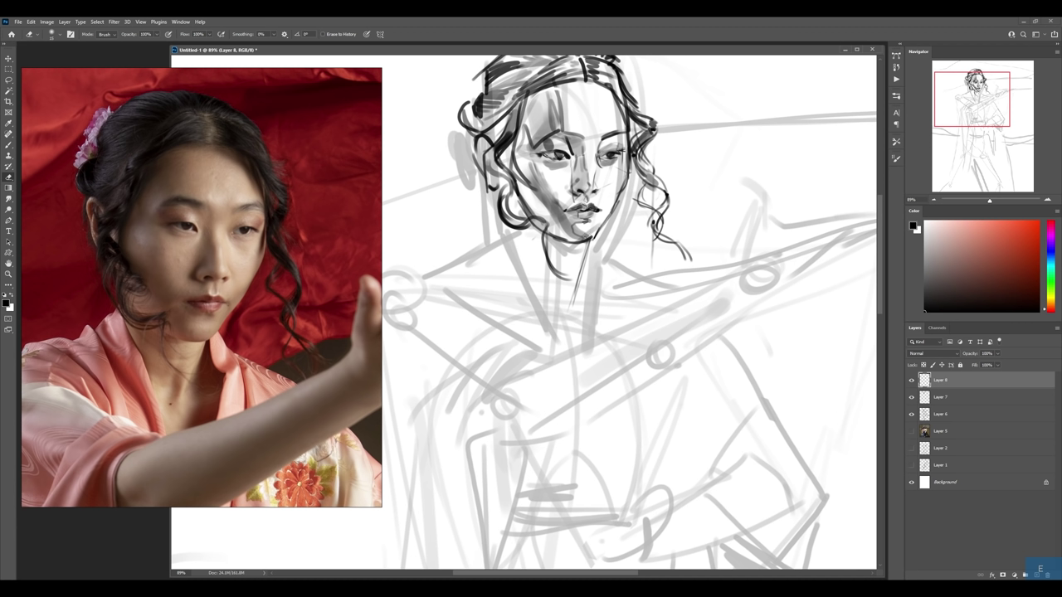
pyautogui.press('b')
pyautogui.moveTo(589, 243)
pyautogui.mouseDown()
pyautogui.moveTo(573, 293)
pyautogui.moveTo(592, 273)
pyautogui.mouseUp()
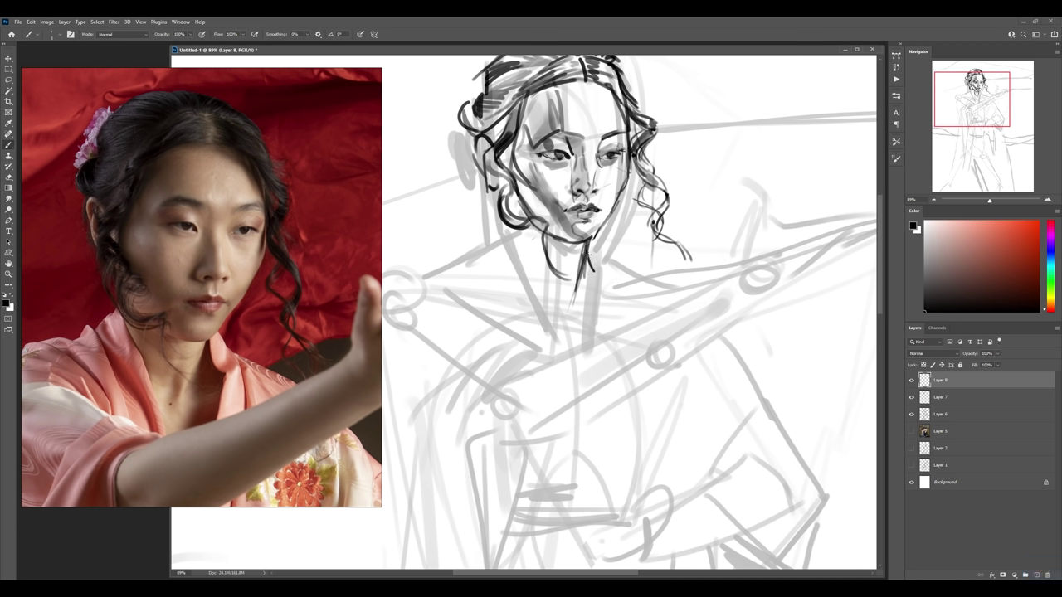
pyautogui.moveTo(598, 233)
pyautogui.mouseDown()
pyautogui.moveTo(612, 256)
pyautogui.moveTo(594, 272)
pyautogui.mouseUp()
pyautogui.moveTo(605, 268); pyautogui.dragTo(601, 278)
pyautogui.moveTo(580, 209); pyautogui.dragTo(582, 280)
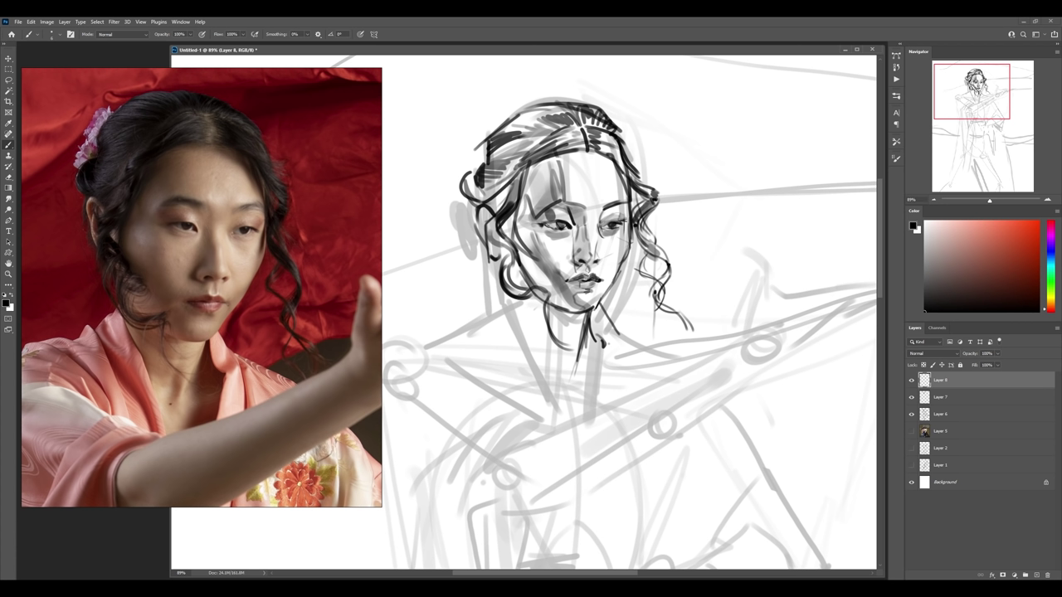
# - Add left jaw and neck lines, hatch the left hair and draw an arrow pointing at it
pyautogui.moveTo(510, 274); pyautogui.dragTo(524, 319)
pyautogui.moveTo(516, 281); pyautogui.dragTo(539, 354)
pyautogui.moveTo(503, 204)
pyautogui.mouseDown()
pyautogui.moveTo(480, 236)
pyautogui.moveTo(486, 227)
pyautogui.moveTo(508, 257)
pyautogui.mouseUp()
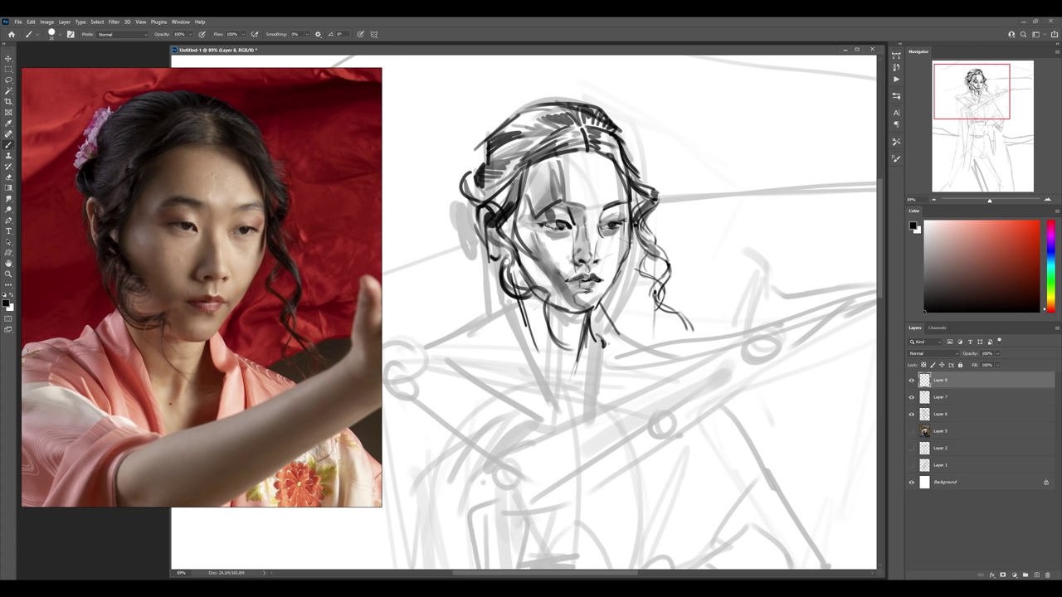
pyautogui.press('[')
pyautogui.press('[')
pyautogui.press('[')
pyautogui.moveTo(420, 304)
pyautogui.mouseDown()
pyautogui.moveTo(474, 258)
pyautogui.moveTo(470, 282)
pyautogui.mouseUp()
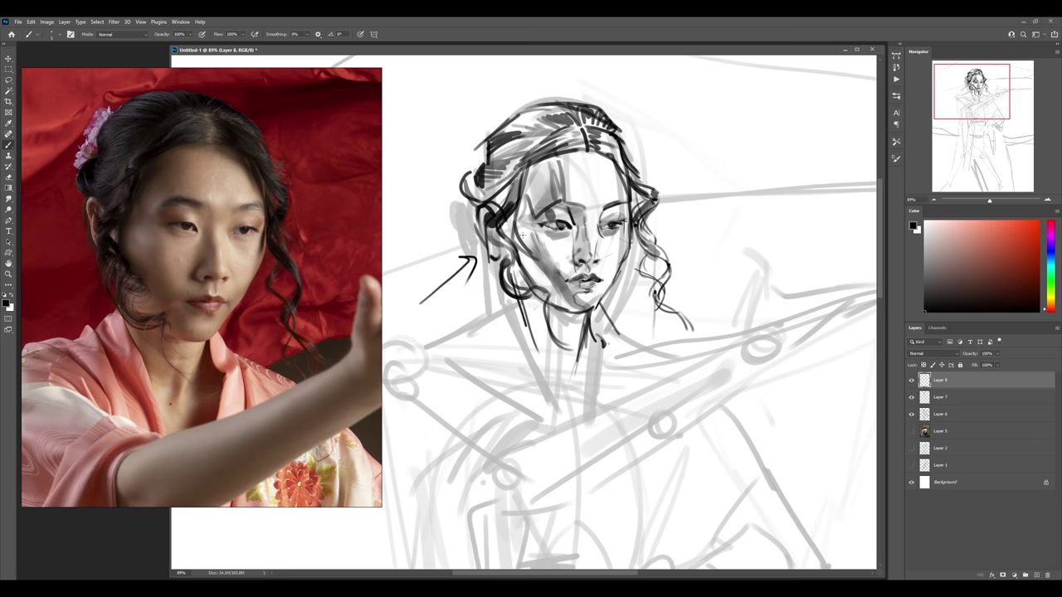
pyautogui.press('z')
pyautogui.moveTo(608, 224); pyautogui.dragTo(633, 272)
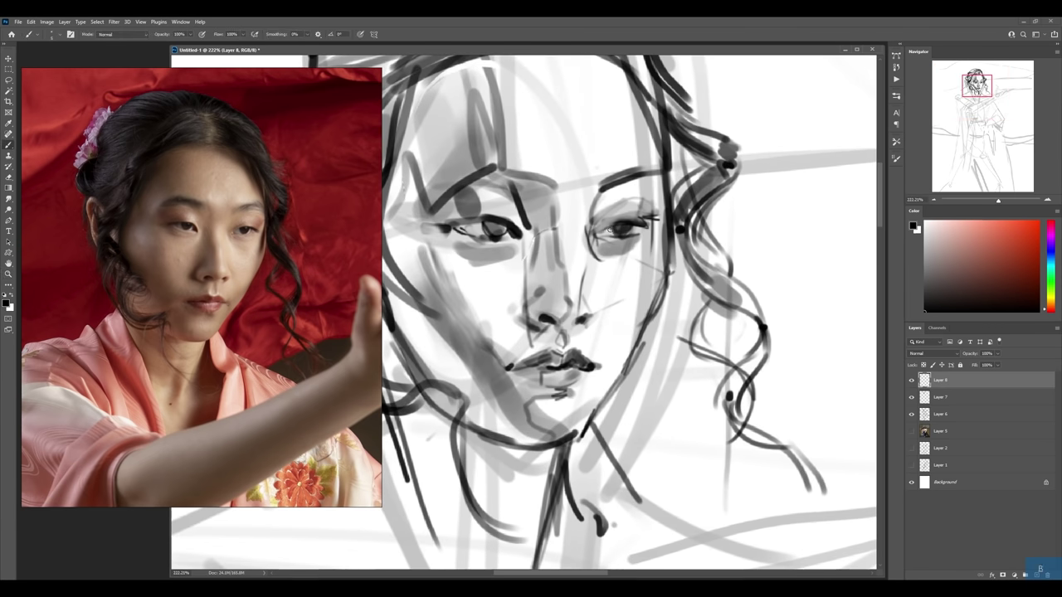
# - Ink dark lines down the neck toward the collar, discarding trial grey shading on the left hair
pyautogui.press('b')
pyautogui.press('z')
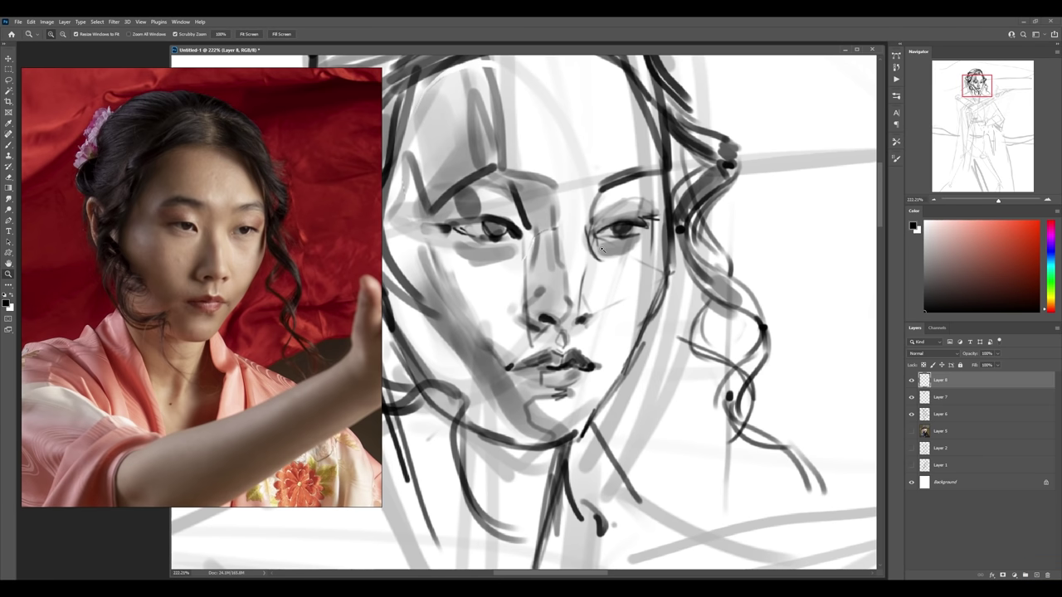
pyautogui.moveTo(611, 228); pyautogui.dragTo(576, 255)
pyautogui.moveTo(466, 236); pyautogui.dragTo(564, 239)
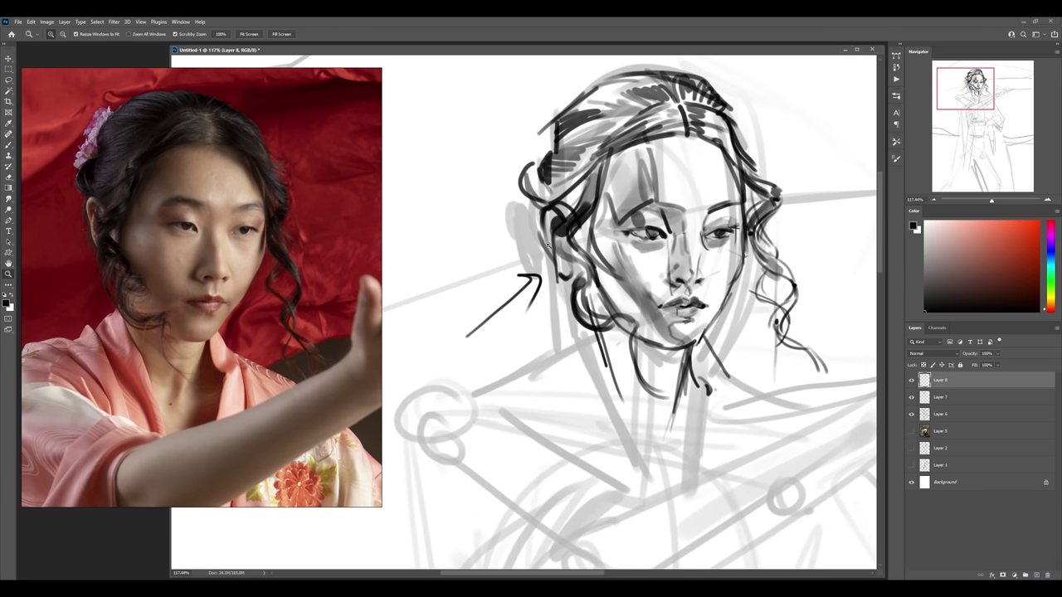
pyautogui.press('b')
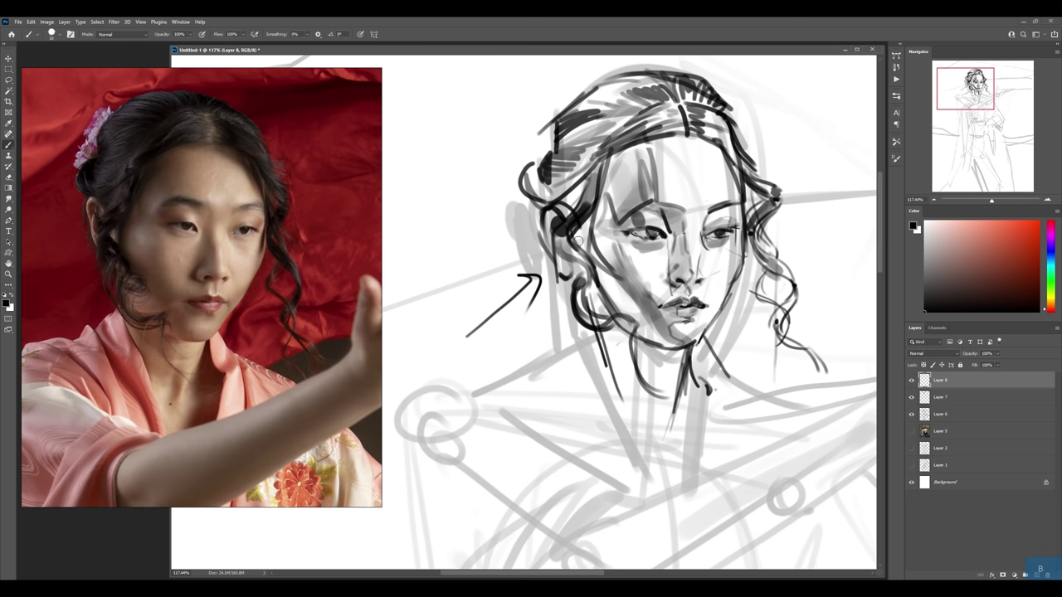
pyautogui.moveTo(566, 236)
pyautogui.mouseDown()
pyautogui.moveTo(564, 249)
pyautogui.moveTo(592, 125)
pyautogui.moveTo(597, 274)
pyautogui.moveTo(635, 328)
pyautogui.moveTo(630, 157)
pyautogui.moveTo(585, 345)
pyautogui.mouseUp()
pyautogui.press('z')
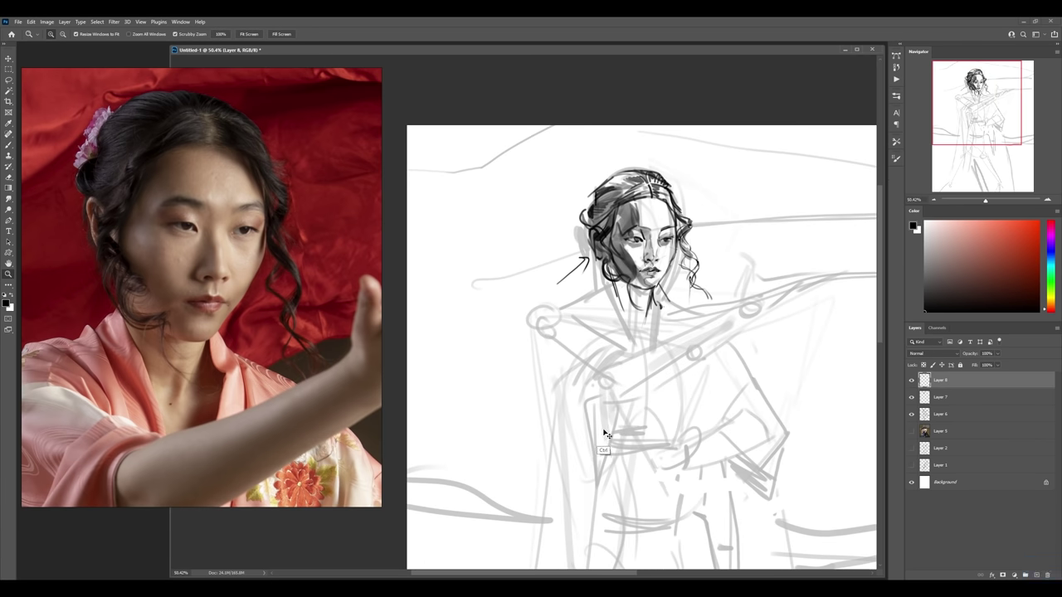
pyautogui.hotkey('ctrl', 'z')
pyautogui.moveTo(671, 313); pyautogui.dragTo(701, 312)
pyautogui.press('b')
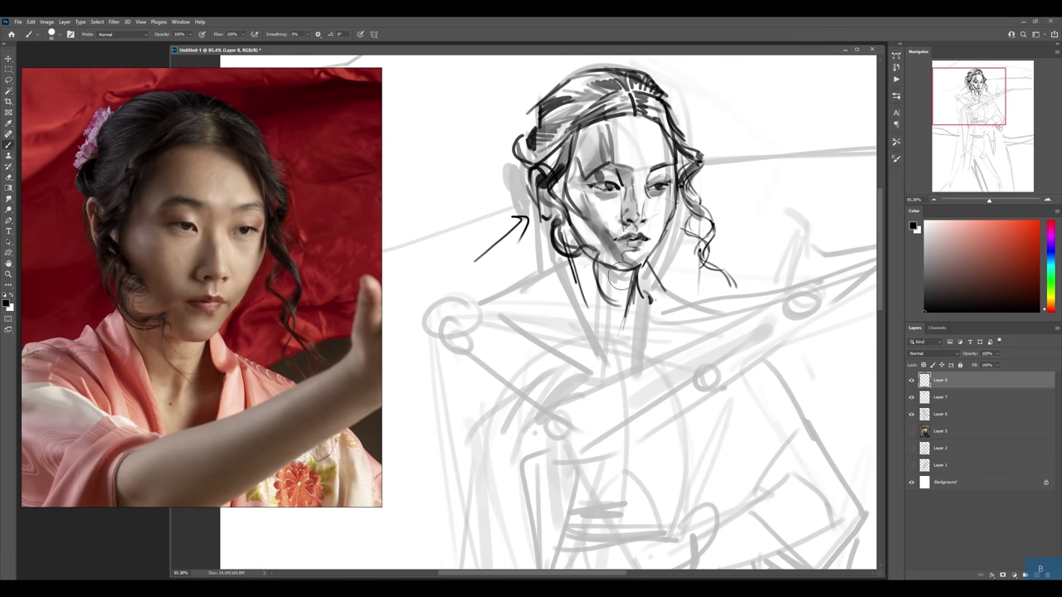
pyautogui.moveTo(591, 297); pyautogui.dragTo(615, 371)
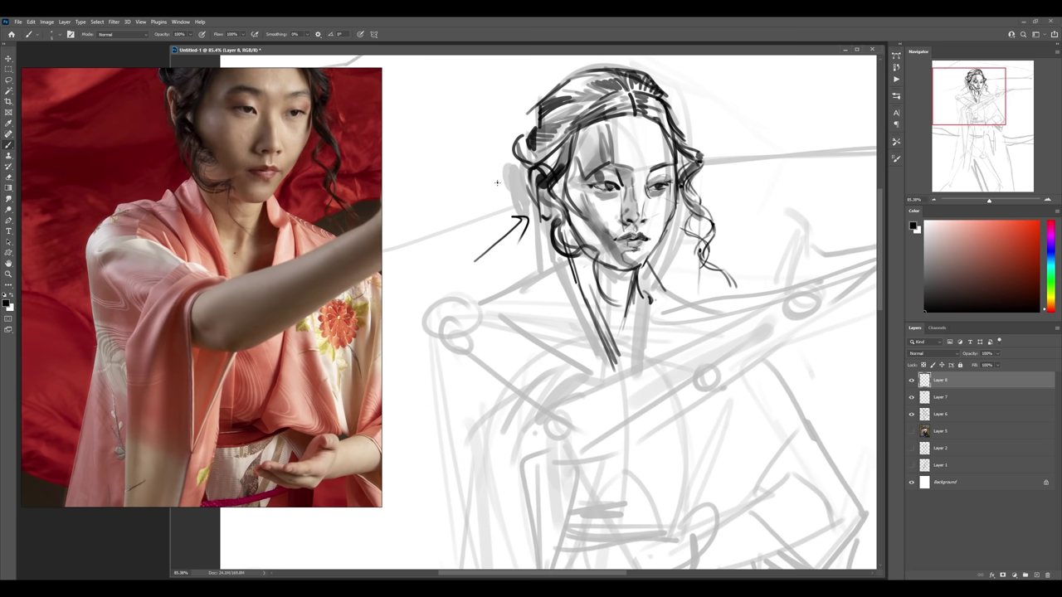
pyautogui.moveTo(497, 183); pyautogui.dragTo(283, 332)
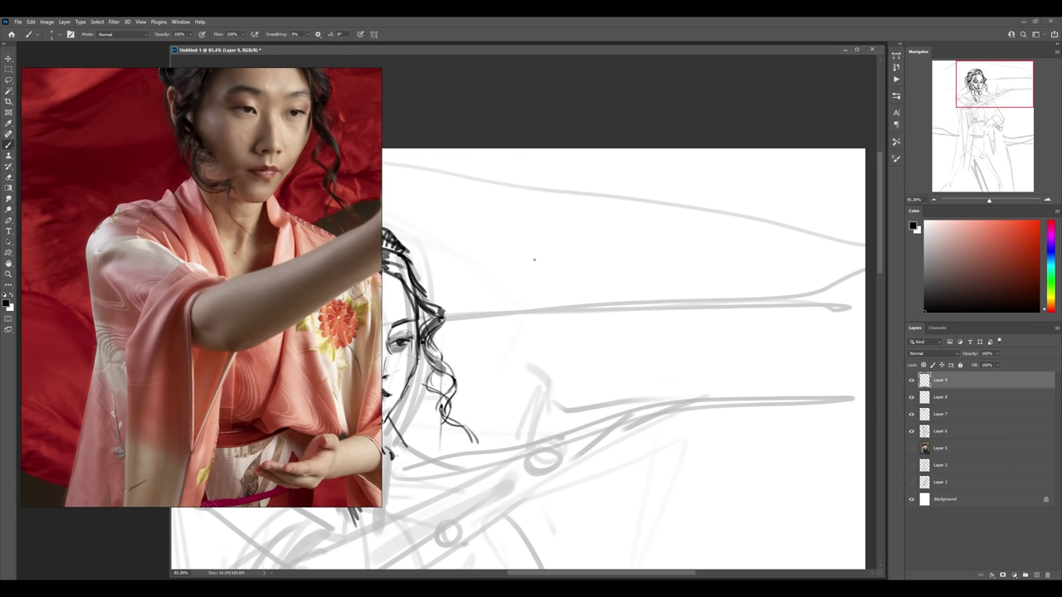
pyautogui.moveTo(531, 293); pyautogui.dragTo(722, 286)
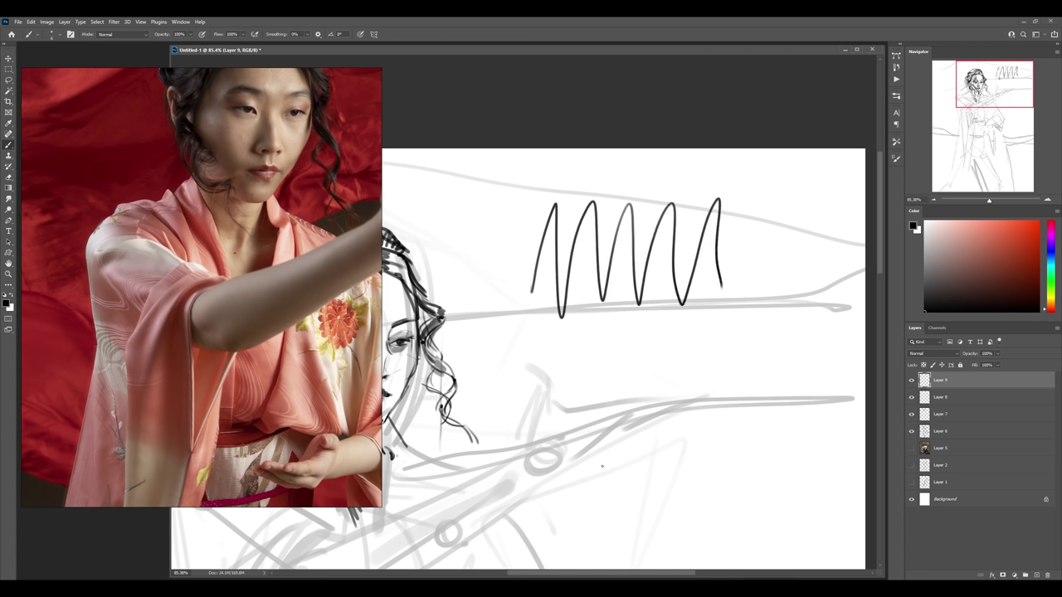
pyautogui.moveTo(539, 257); pyautogui.dragTo(598, 258)
pyautogui.moveTo(558, 215); pyautogui.dragTo(556, 194)
pyautogui.moveTo(594, 193)
pyautogui.mouseDown()
pyautogui.moveTo(596, 219)
pyautogui.moveTo(669, 221)
pyautogui.mouseUp()
pyautogui.press('e')
pyautogui.rightClick(627, 251)
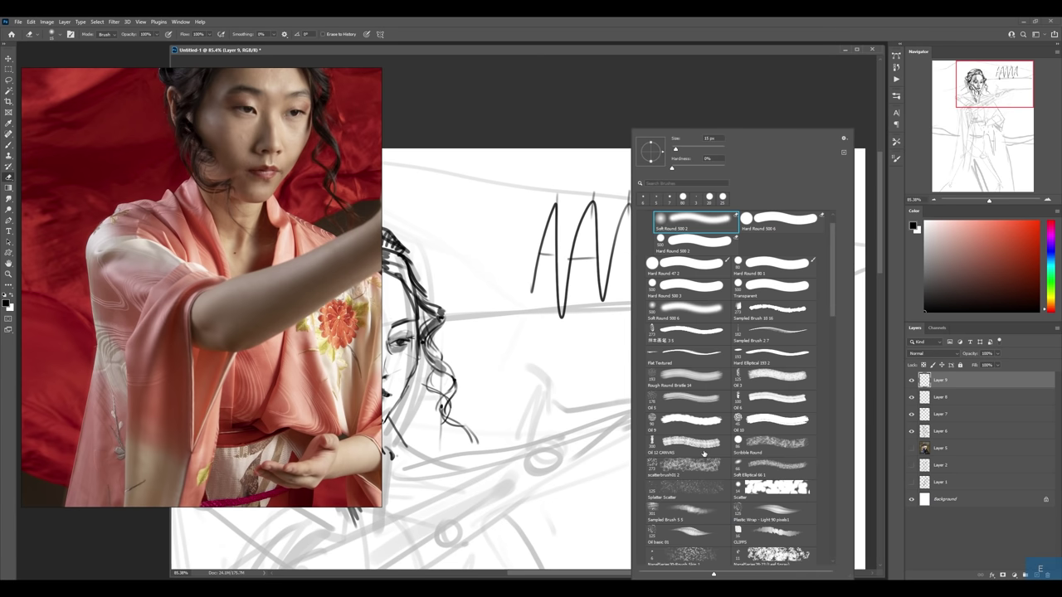
pyautogui.moveTo(559, 237); pyautogui.dragTo(690, 240)
pyautogui.press('b')
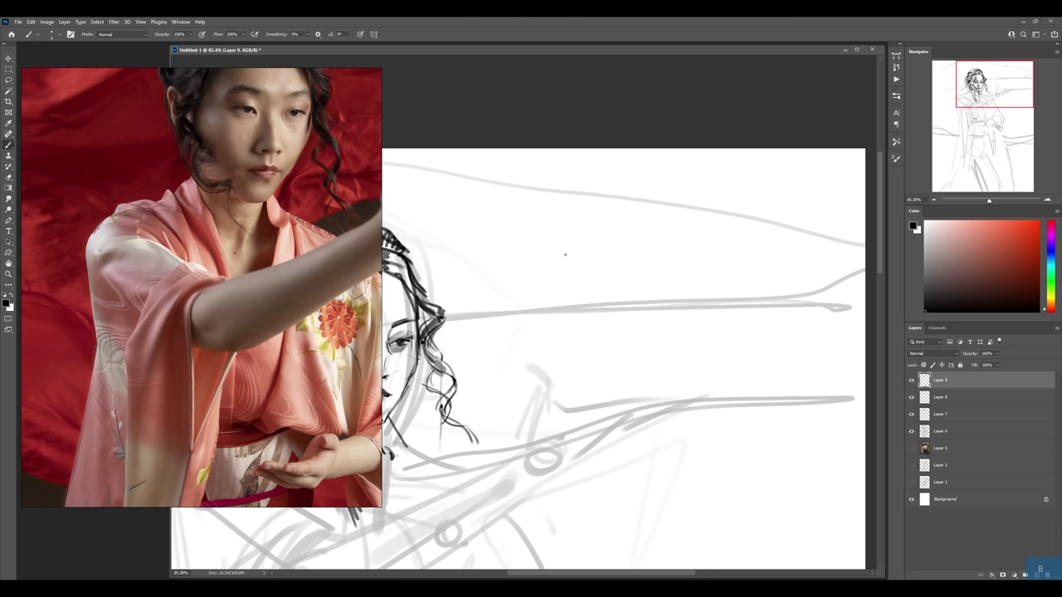
pyautogui.moveTo(561, 307)
pyautogui.mouseDown()
pyautogui.moveTo(562, 249)
pyautogui.moveTo(591, 200)
pyautogui.moveTo(610, 249)
pyautogui.moveTo(626, 255)
pyautogui.moveTo(657, 218)
pyautogui.moveTo(696, 241)
pyautogui.moveTo(742, 195)
pyautogui.moveTo(771, 224)
pyautogui.moveTo(815, 220)
pyautogui.mouseUp()
pyautogui.press('e')
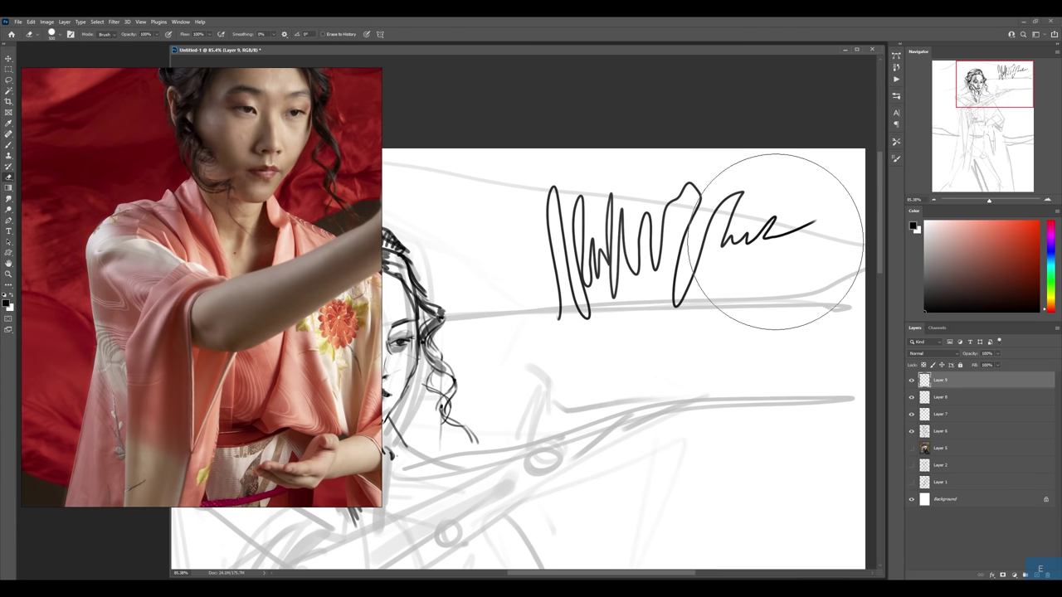
pyautogui.moveTo(790, 232); pyautogui.dragTo(593, 254)
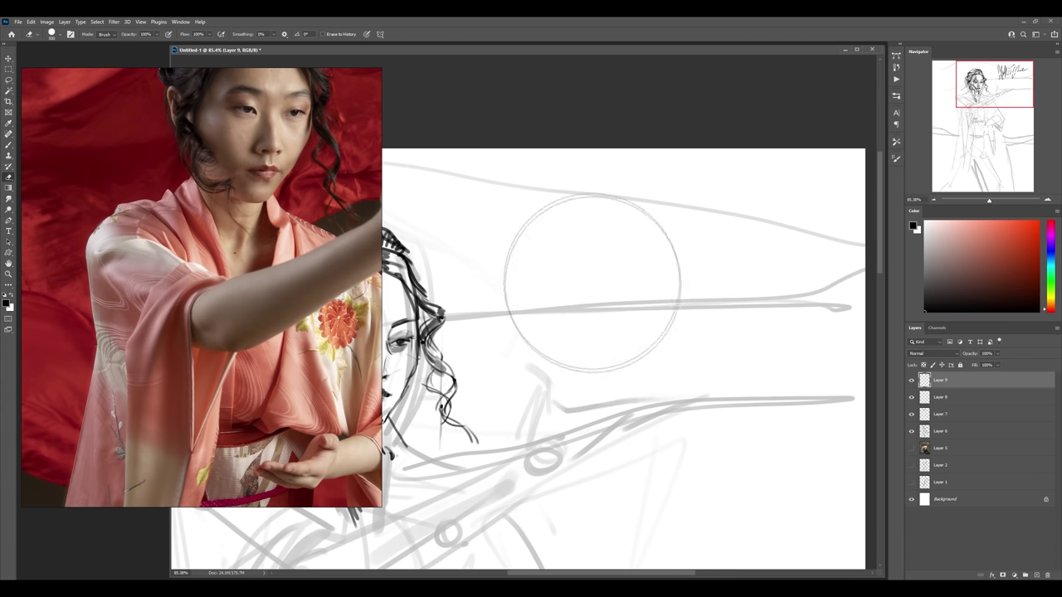
pyautogui.press('b')
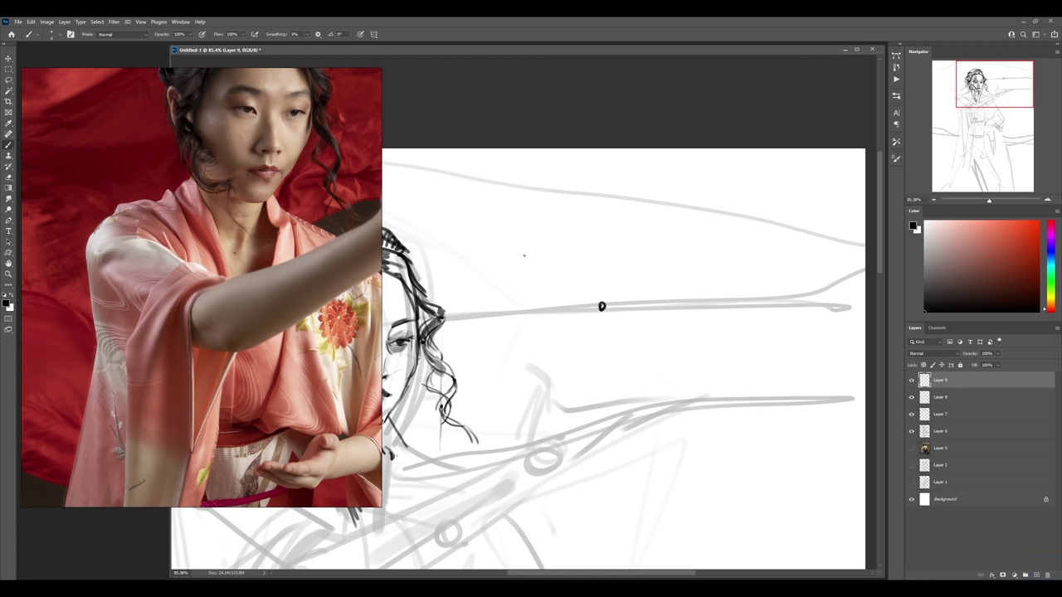
# - Sketch a trial arc and hook above the guide line, then erase them
pyautogui.moveTo(510, 267); pyautogui.dragTo(609, 225)
pyautogui.moveTo(602, 291)
pyautogui.mouseDown()
pyautogui.moveTo(609, 268)
pyautogui.moveTo(571, 267)
pyautogui.mouseUp()
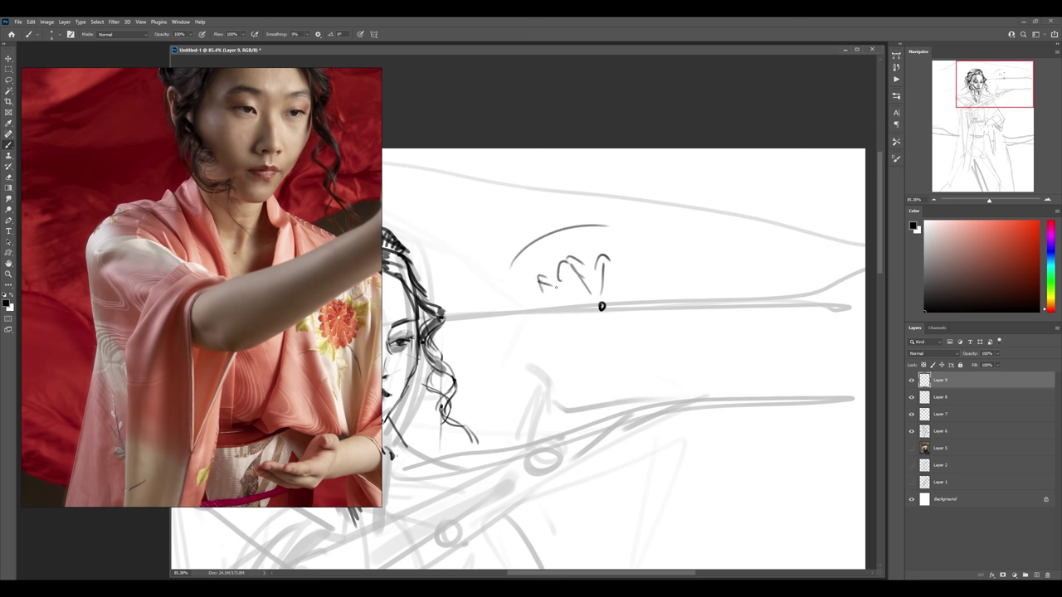
pyautogui.press('e')
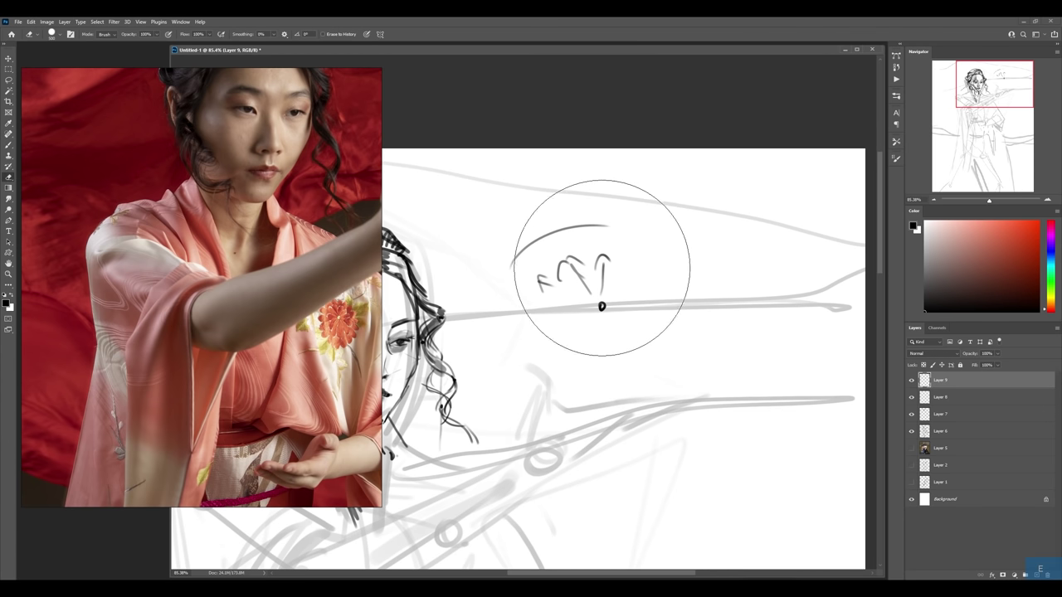
pyautogui.moveTo(605, 260)
pyautogui.mouseDown()
pyautogui.moveTo(572, 253)
pyautogui.moveTo(605, 249)
pyautogui.moveTo(602, 263)
pyautogui.mouseUp()
pyautogui.press('b')
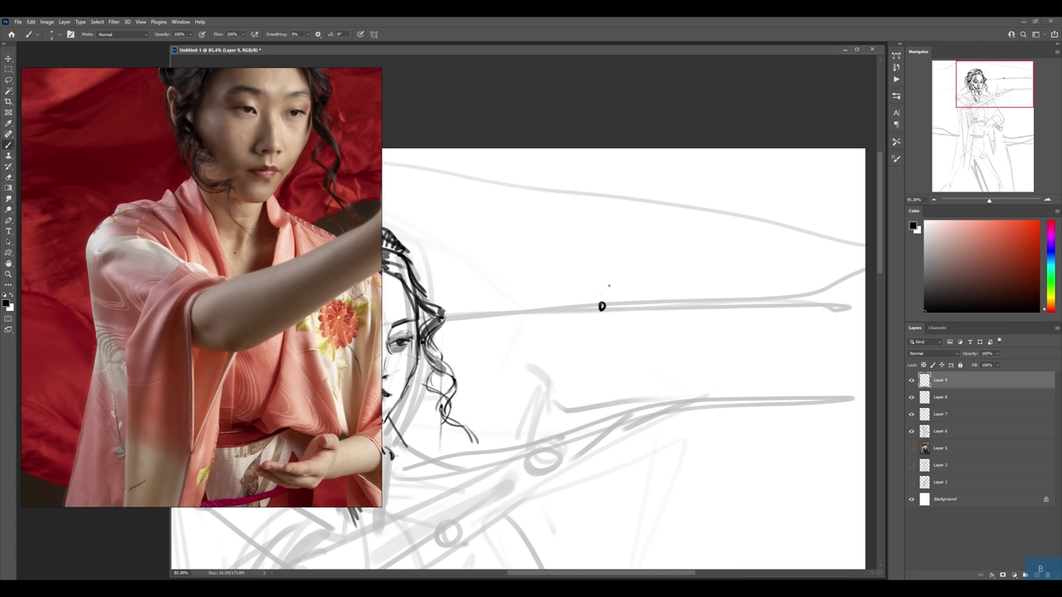
# - Draw the pointed, flame-like sleeve shape with arcing folds and long strokes down its right side
pyautogui.moveTo(606, 303)
pyautogui.mouseDown()
pyautogui.moveTo(584, 217)
pyautogui.moveTo(557, 232)
pyautogui.moveTo(599, 292)
pyautogui.mouseUp()
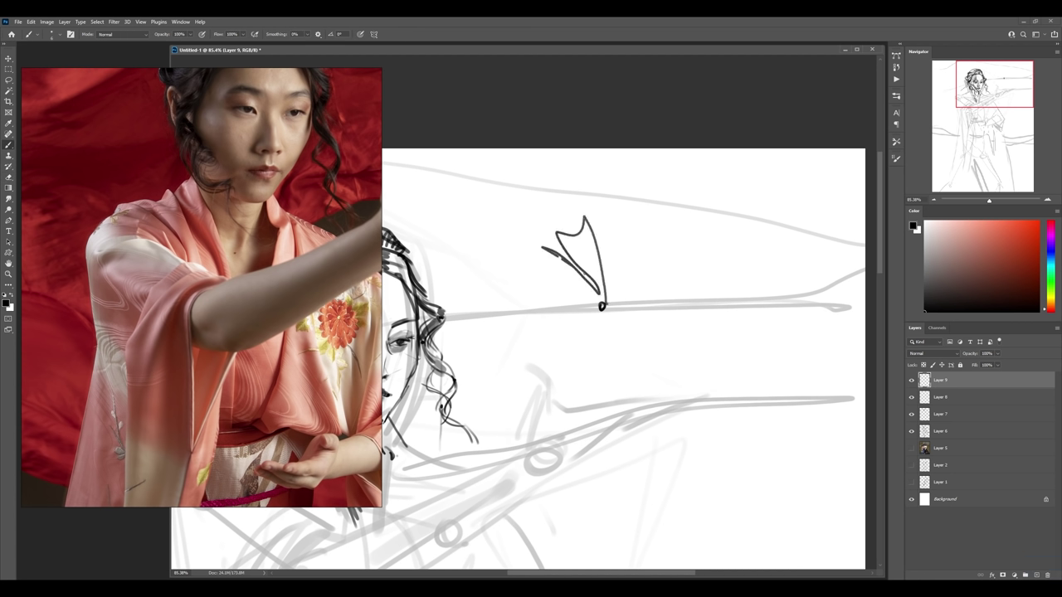
pyautogui.moveTo(541, 247)
pyautogui.mouseDown()
pyautogui.moveTo(599, 292)
pyautogui.moveTo(520, 249)
pyautogui.moveTo(600, 294)
pyautogui.moveTo(509, 278)
pyautogui.moveTo(585, 309)
pyautogui.mouseUp()
pyautogui.moveTo(514, 304); pyautogui.dragTo(586, 307)
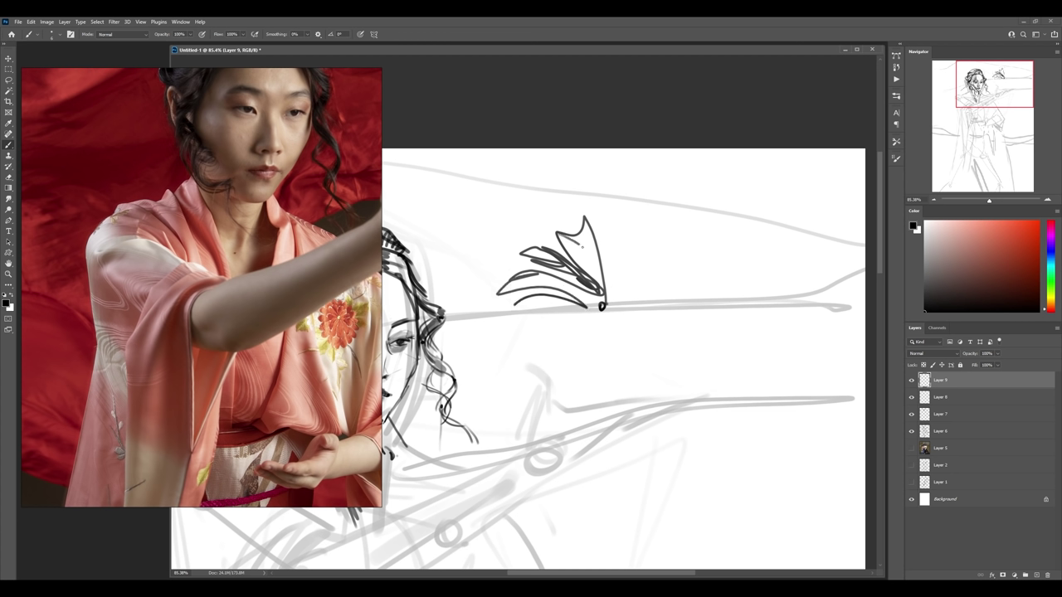
pyautogui.moveTo(582, 246); pyautogui.dragTo(548, 241)
pyautogui.moveTo(567, 234); pyautogui.dragTo(535, 256)
pyautogui.moveTo(598, 244); pyautogui.dragTo(626, 307)
pyautogui.moveTo(609, 264)
pyautogui.mouseDown()
pyautogui.moveTo(631, 330)
pyautogui.moveTo(639, 296)
pyautogui.moveTo(594, 218)
pyautogui.moveTo(562, 222)
pyautogui.mouseUp()
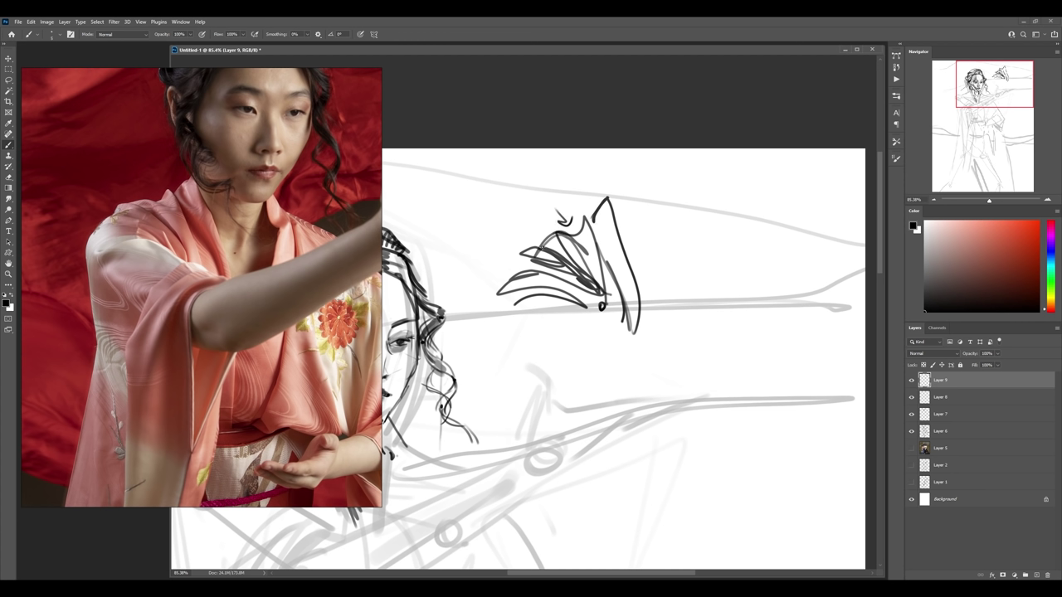
pyautogui.moveTo(544, 239); pyautogui.dragTo(567, 228)
pyautogui.moveTo(522, 257); pyautogui.dragTo(504, 284)
# - Erase the stray scribble at the top and add an empty Layer 10
pyautogui.press('e')
pyautogui.moveTo(562, 204); pyautogui.dragTo(560, 220)
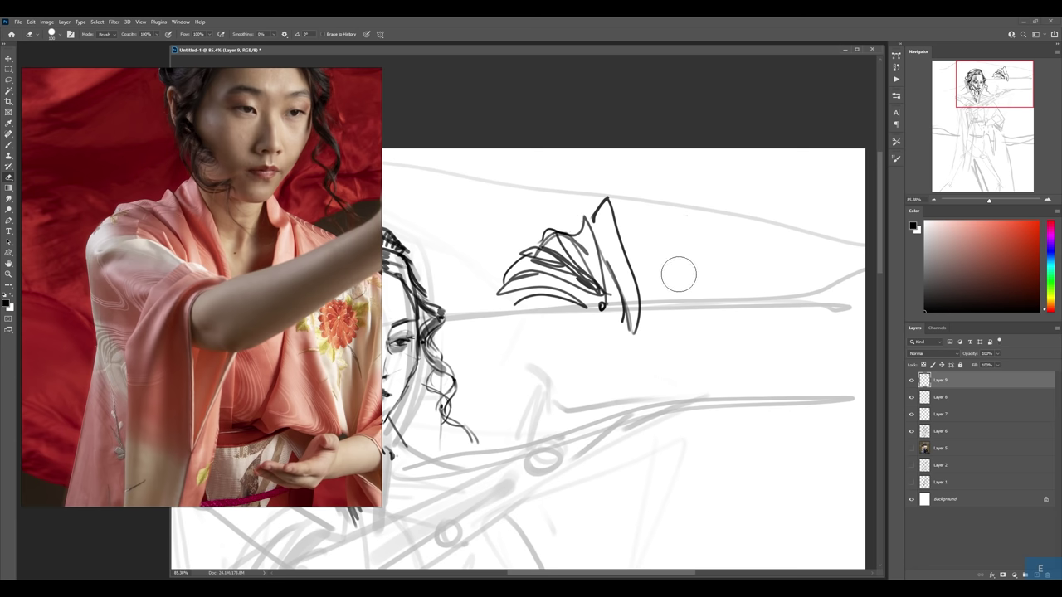
pyautogui.hotkey('ctrl', 'shift', 'alt', 'n')
pyautogui.press('b')
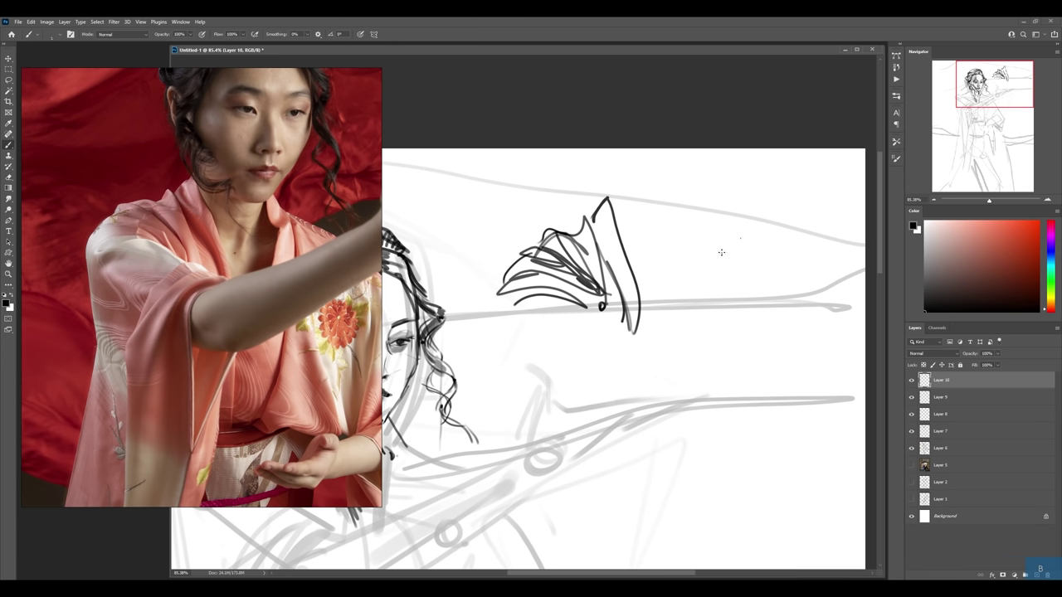
# - Undo the trial loop and delete the empty Layer 10
pyautogui.moveTo(733, 239); pyautogui.dragTo(767, 320)
pyautogui.press('e')
pyautogui.hotkey('ctrl', 'z')
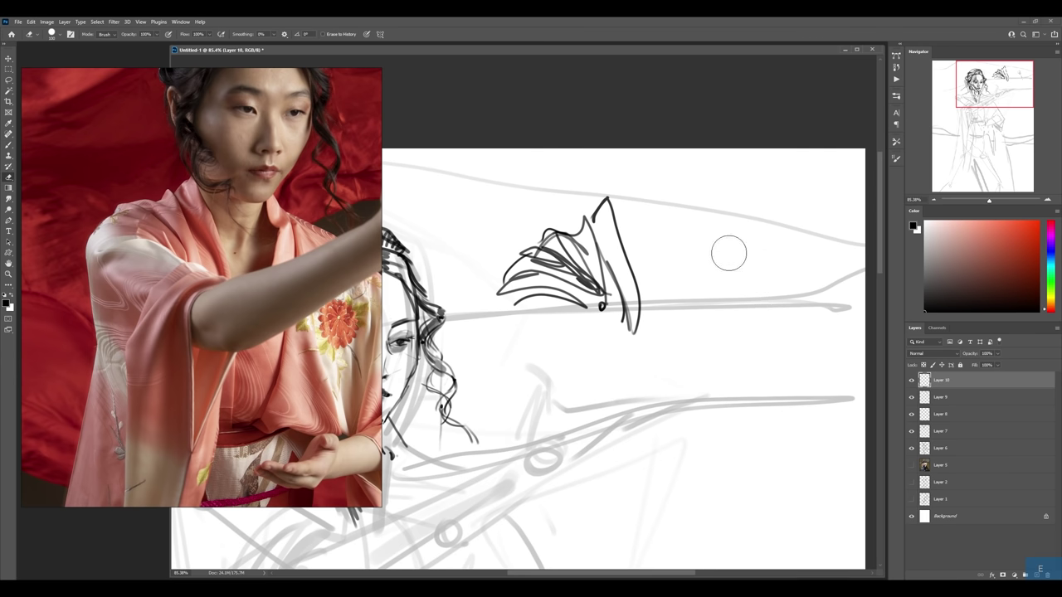
pyautogui.moveTo(579, 340); pyautogui.dragTo(852, 144)
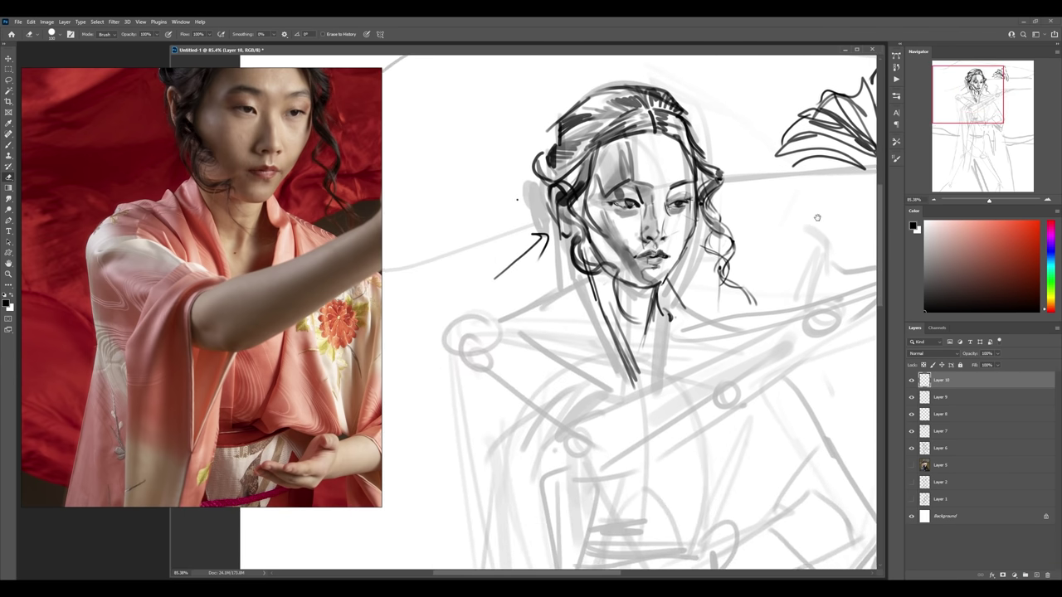
pyautogui.hotkey('ctrl', 'z')
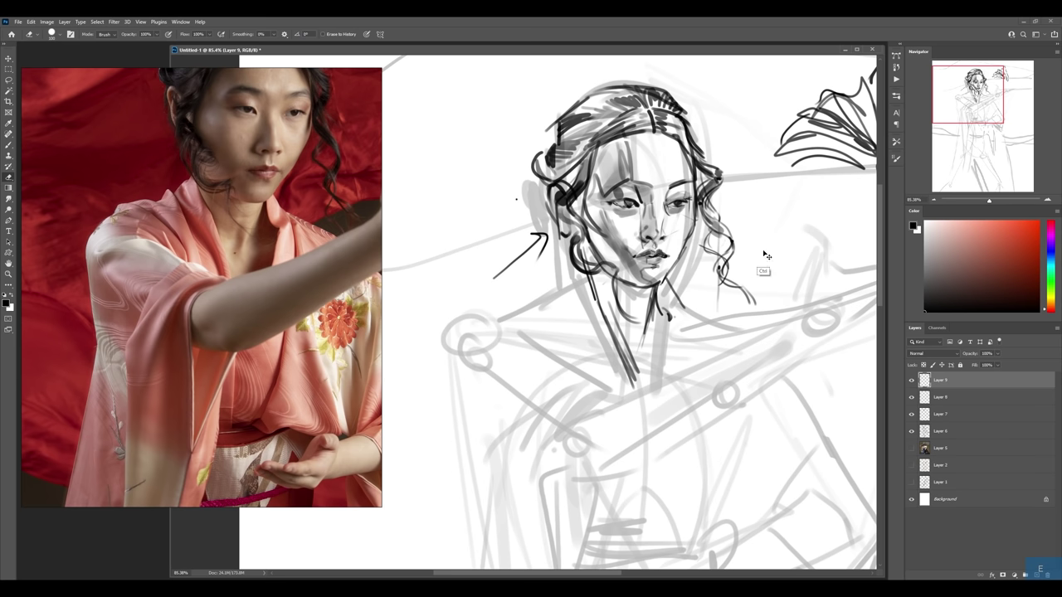
# - Move the sleeve strokes onto the shoulder below the face and zoom out
pyautogui.moveTo(813, 196)
pyautogui.mouseDown()
pyautogui.moveTo(597, 318)
pyautogui.moveTo(519, 399)
pyautogui.mouseUp()
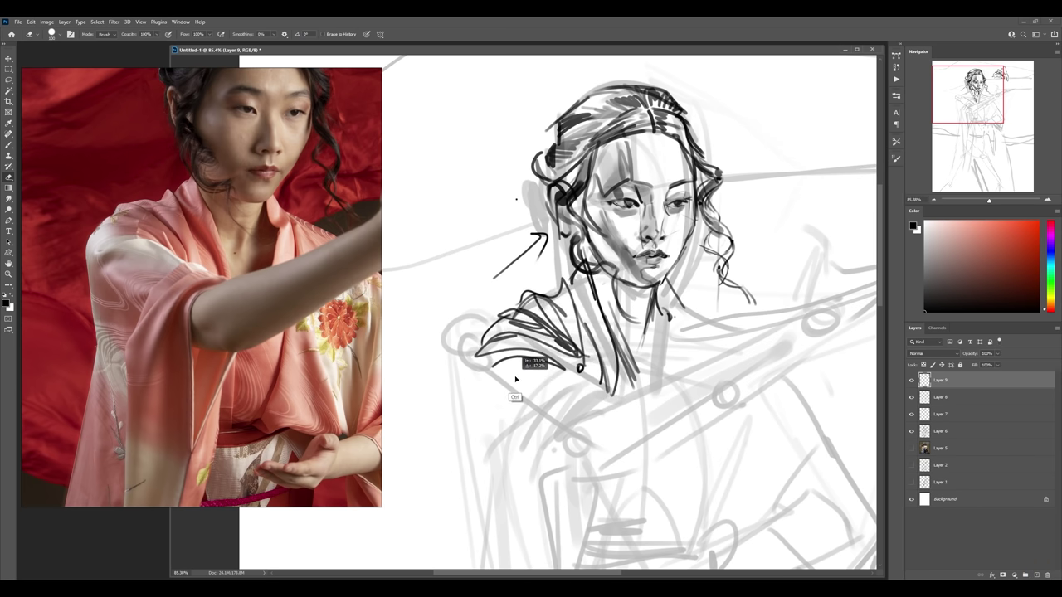
pyautogui.moveTo(518, 398); pyautogui.dragTo(518, 377)
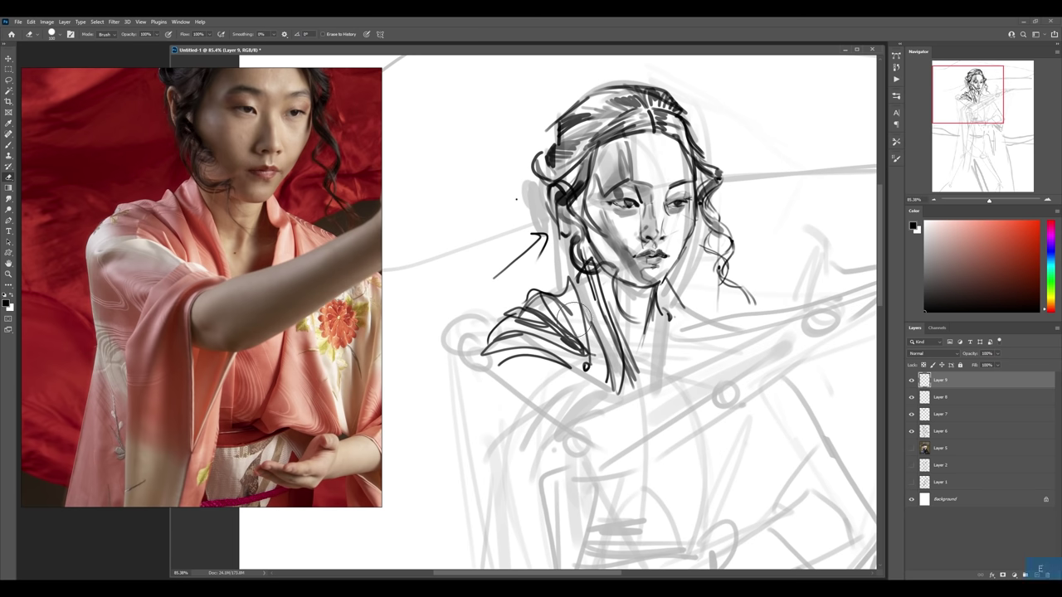
pyautogui.press('z')
pyautogui.moveTo(628, 345)
pyautogui.mouseDown()
pyautogui.moveTo(572, 296)
pyautogui.moveTo(585, 315)
pyautogui.mouseUp()
pyautogui.press('b')
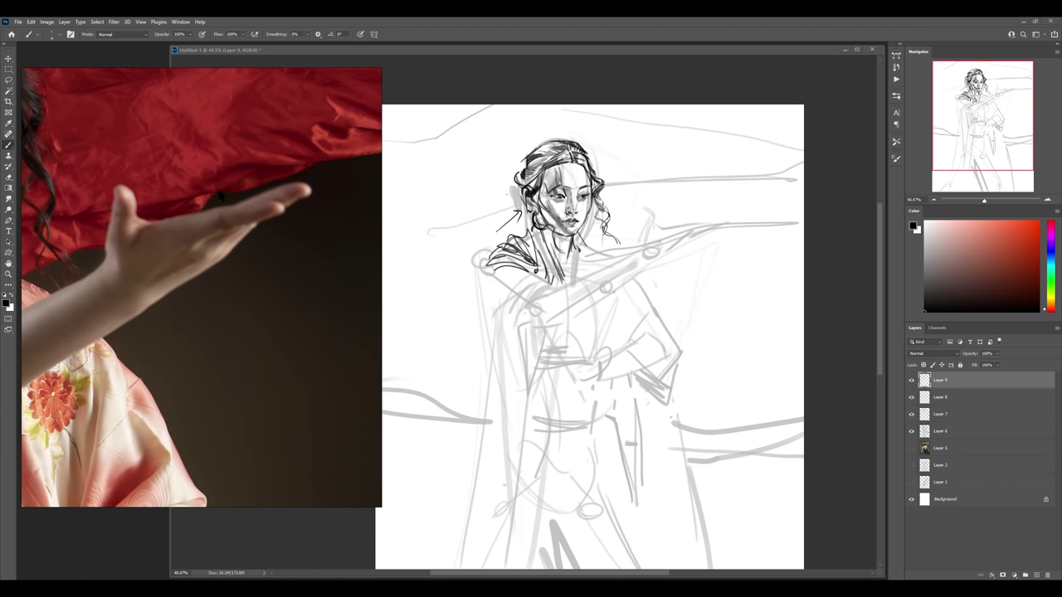
# - Zoom in on the outstretched arm and try a small curved stroke below its guide line
pyautogui.click(848, 314)
pyautogui.moveTo(856, 319)
pyautogui.mouseDown()
pyautogui.moveTo(739, 348)
pyautogui.moveTo(794, 315)
pyautogui.moveTo(726, 299)
pyautogui.mouseUp()
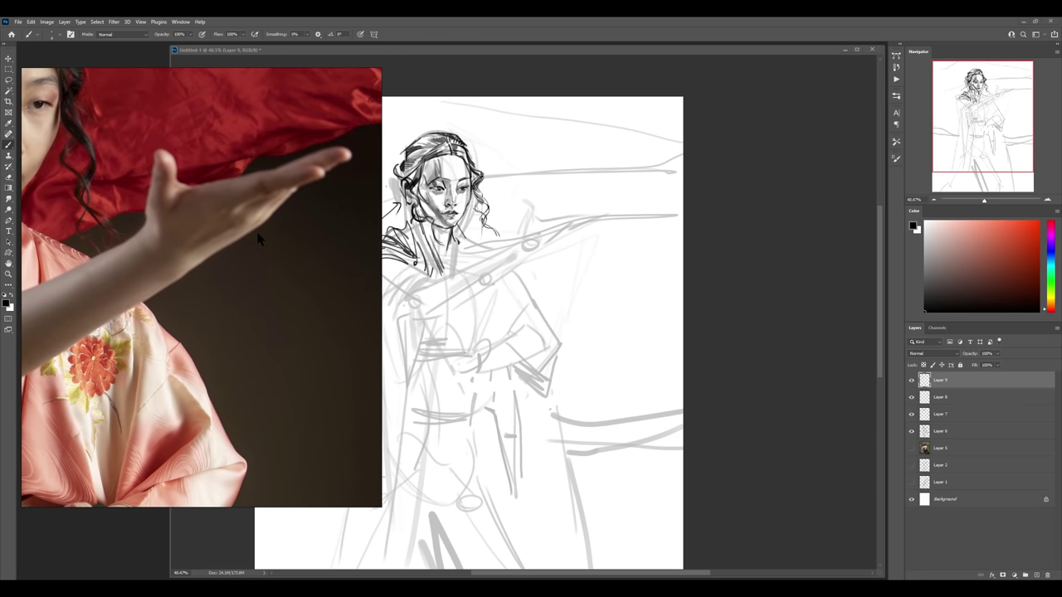
pyautogui.press('z')
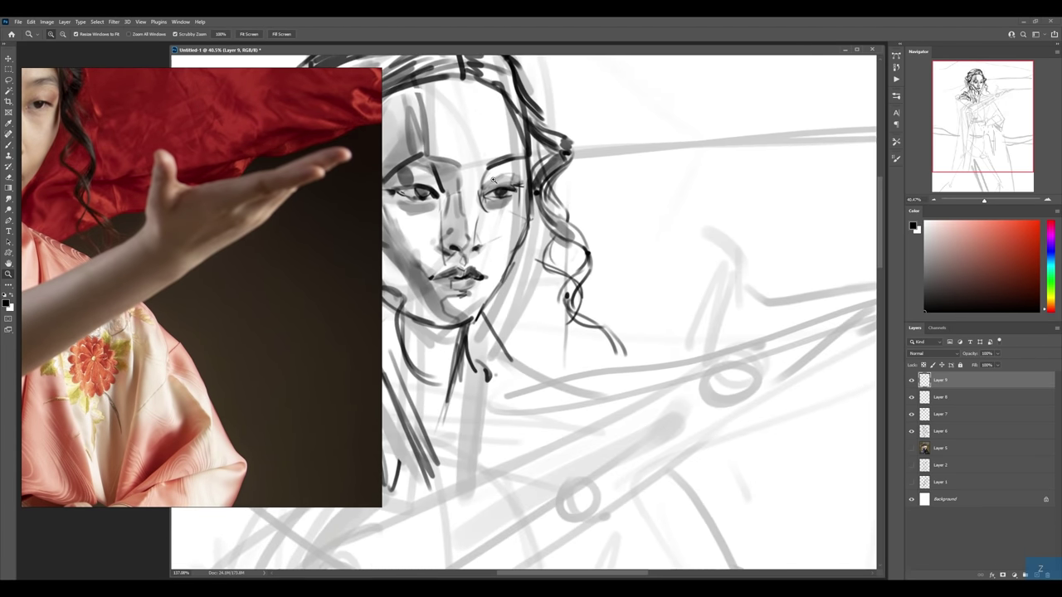
pyautogui.moveTo(446, 189); pyautogui.dragTo(670, 301)
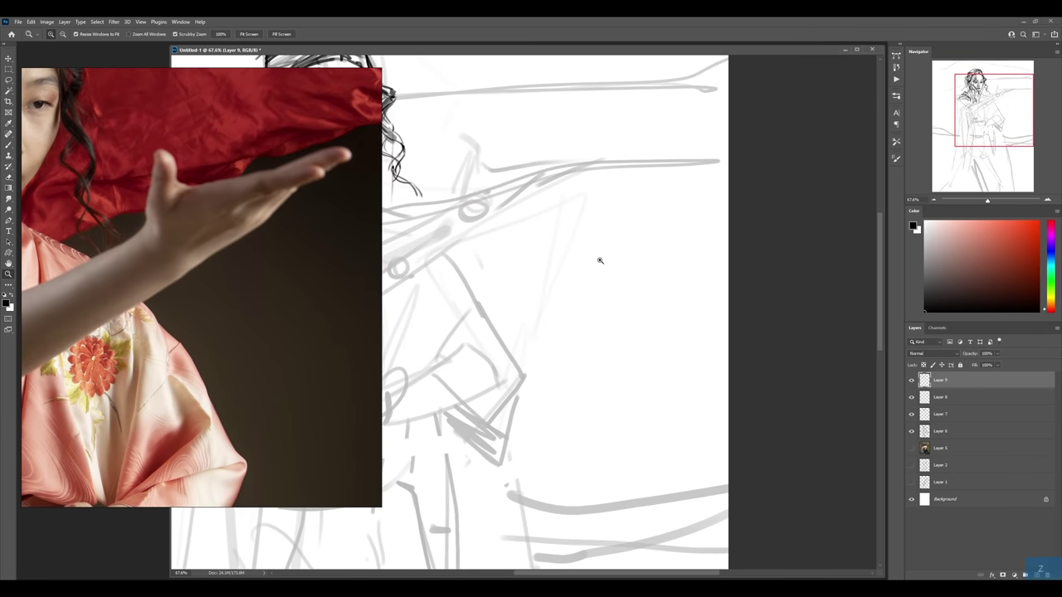
pyautogui.scroll(2, 597, 260)
pyautogui.press('b')
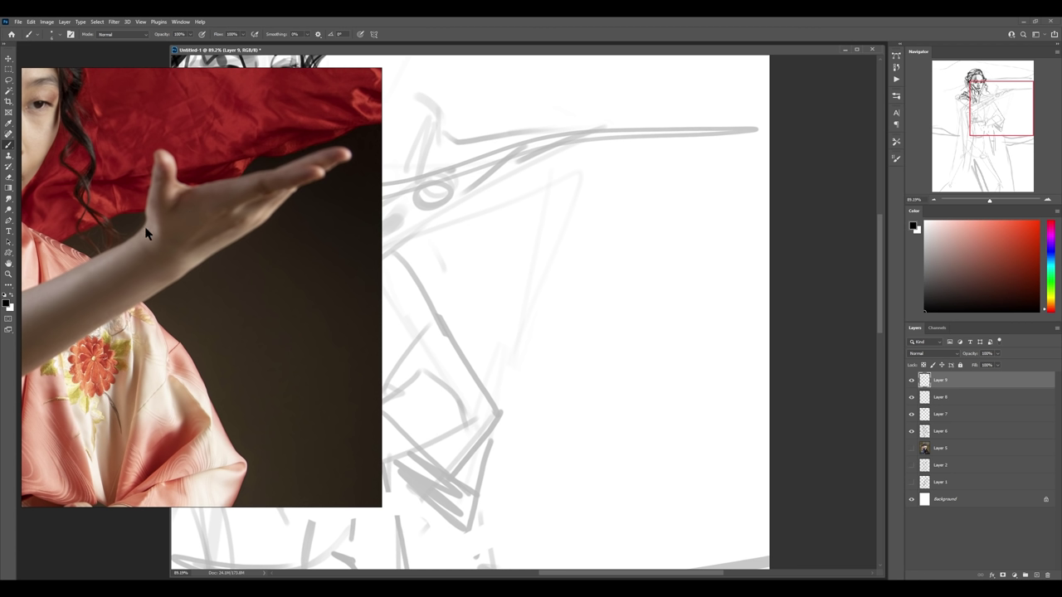
pyautogui.moveTo(585, 299); pyautogui.dragTo(591, 322)
pyautogui.hotkey('ctrl', 'z')
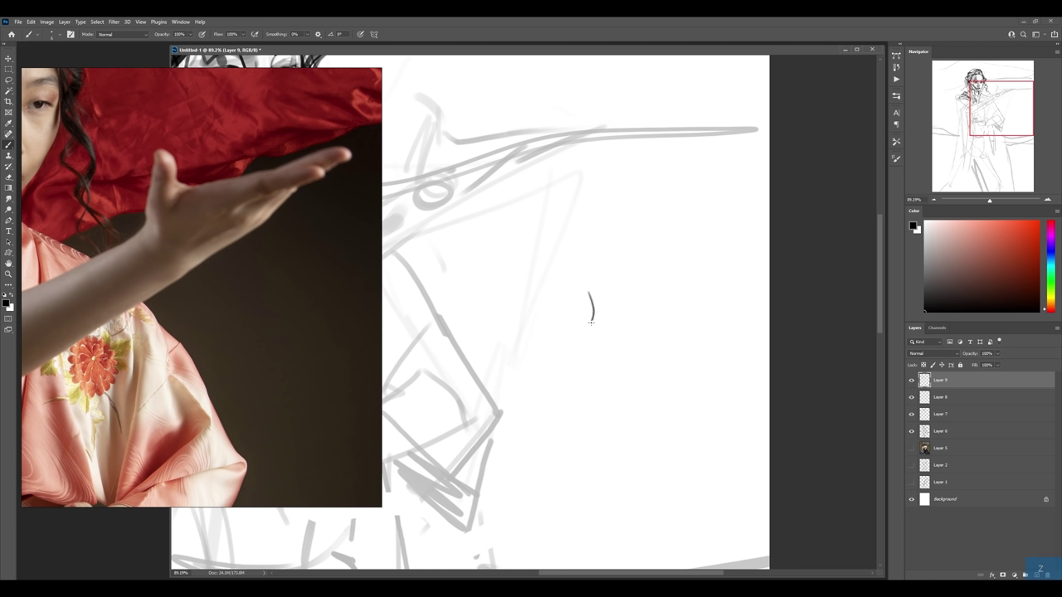
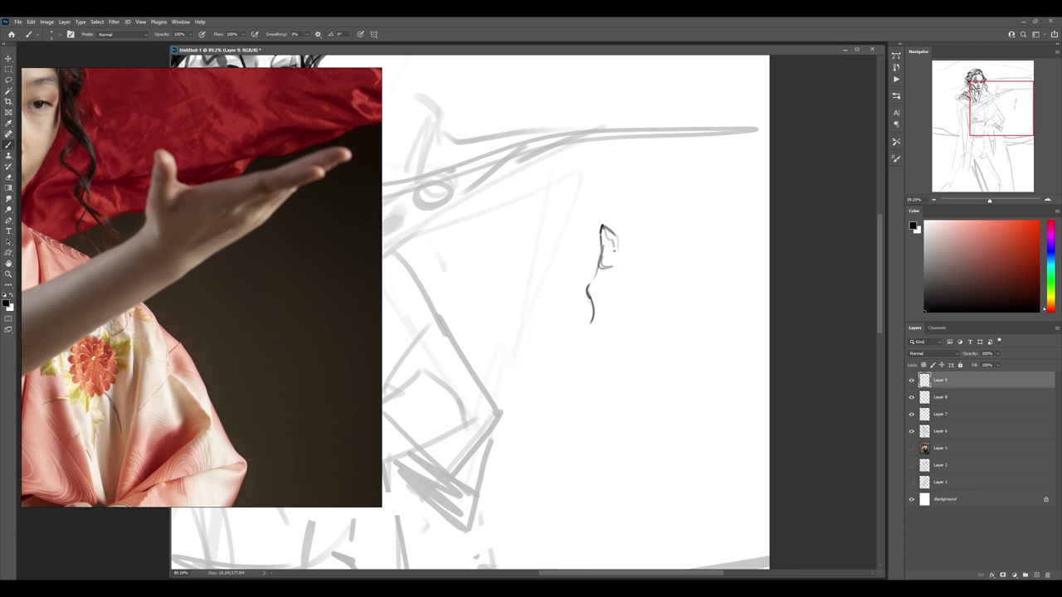
# - Ink the outstretched hand's outline and lower contour, erasing part of a stray lower-left stroke
pyautogui.moveTo(609, 241)
pyautogui.mouseDown()
pyautogui.moveTo(603, 267)
pyautogui.moveTo(616, 234)
pyautogui.mouseUp()
pyautogui.moveTo(614, 285); pyautogui.dragTo(638, 271)
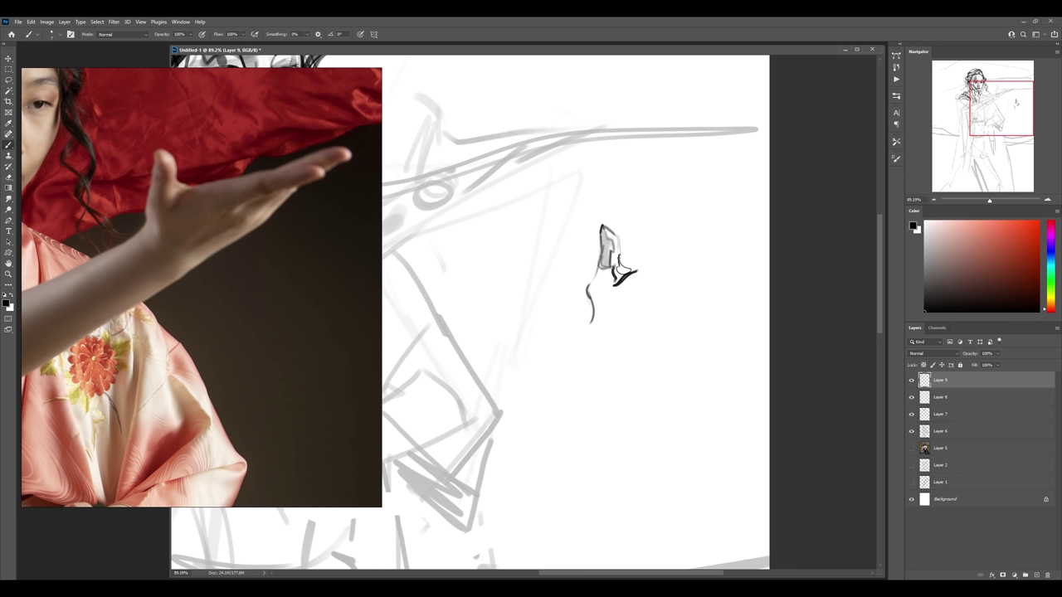
pyautogui.moveTo(610, 261); pyautogui.dragTo(611, 282)
pyautogui.moveTo(602, 266)
pyautogui.mouseDown()
pyautogui.moveTo(596, 290)
pyautogui.moveTo(572, 297)
pyautogui.mouseUp()
pyautogui.press('e')
pyautogui.press('b')
pyautogui.moveTo(603, 302); pyautogui.dragTo(605, 331)
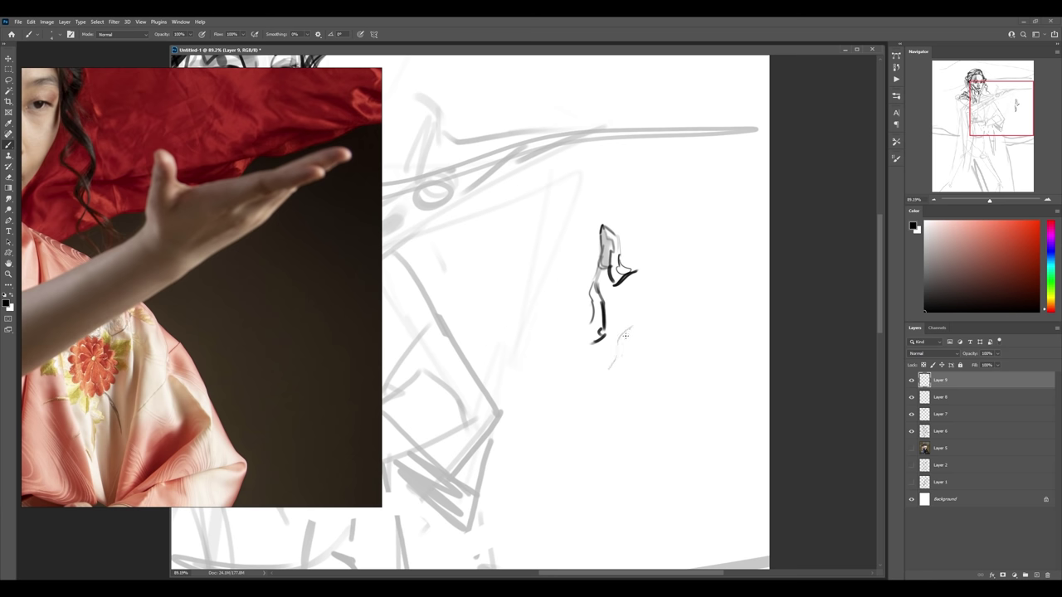
pyautogui.moveTo(626, 334)
pyautogui.mouseDown()
pyautogui.moveTo(615, 369)
pyautogui.moveTo(667, 323)
pyautogui.mouseUp()
pyautogui.moveTo(631, 358)
pyautogui.mouseDown()
pyautogui.moveTo(701, 311)
pyautogui.moveTo(633, 293)
pyautogui.mouseUp()
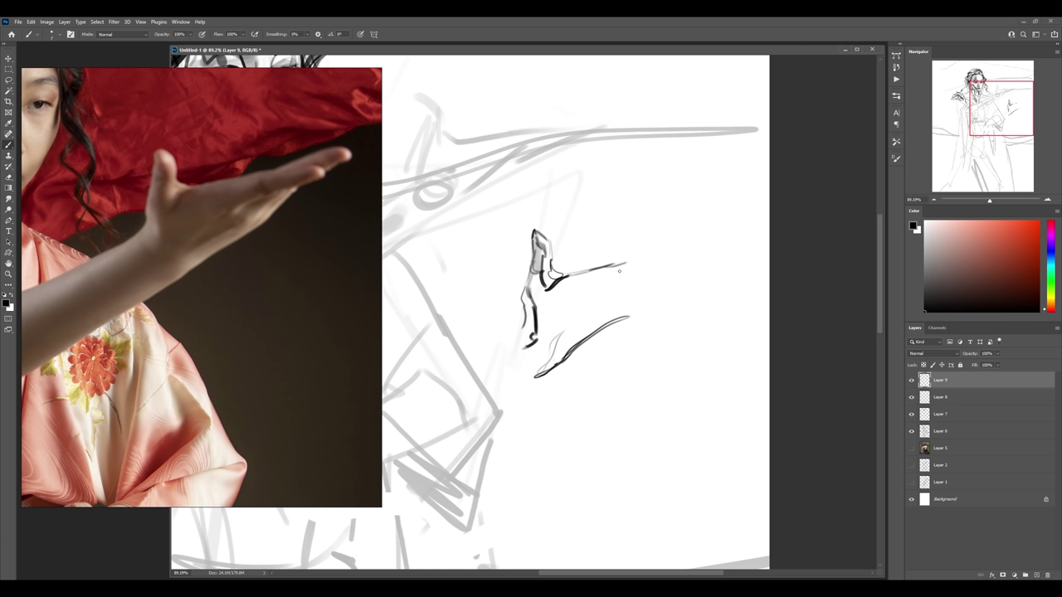
# - Extend the finger stroke and add light grey and dark hatching across the hand
pyautogui.moveTo(624, 259); pyautogui.dragTo(640, 258)
pyautogui.moveTo(652, 269)
pyautogui.mouseDown()
pyautogui.moveTo(618, 281)
pyautogui.moveTo(640, 274)
pyautogui.mouseUp()
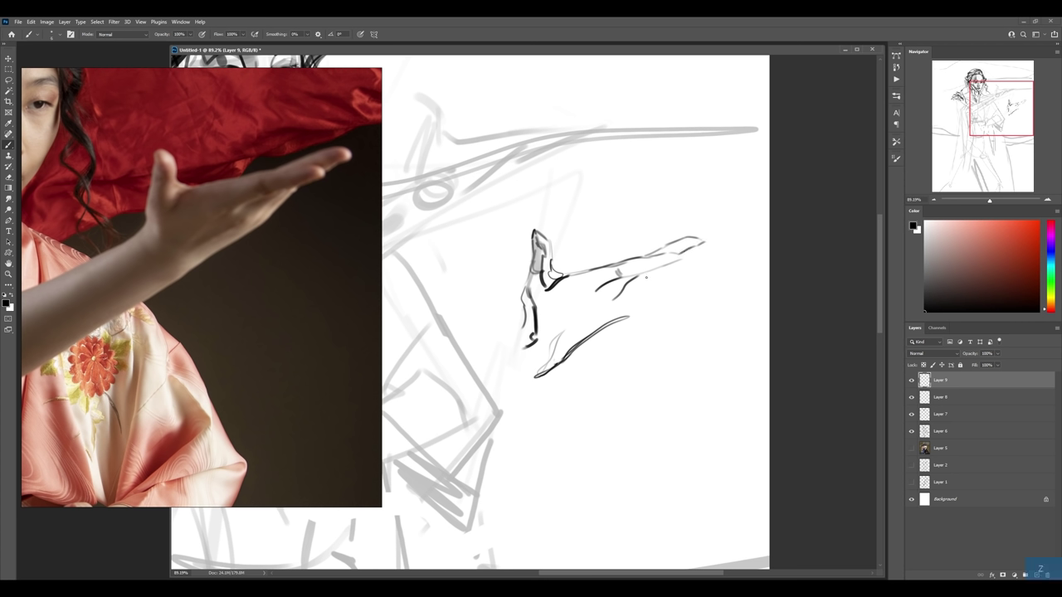
pyautogui.moveTo(629, 304); pyautogui.dragTo(660, 273)
pyautogui.moveTo(577, 329)
pyautogui.mouseDown()
pyautogui.moveTo(658, 264)
pyautogui.moveTo(542, 300)
pyautogui.moveTo(541, 349)
pyautogui.moveTo(590, 286)
pyautogui.moveTo(618, 295)
pyautogui.moveTo(565, 328)
pyautogui.mouseUp()
# - Soft-shade the palm and fingertip with a resized brush, then zoom out to the whole figure
pyautogui.press(']')
pyautogui.press('[')
pyautogui.press(']')
pyautogui.press('[')
pyautogui.press('[')
pyautogui.press('[')
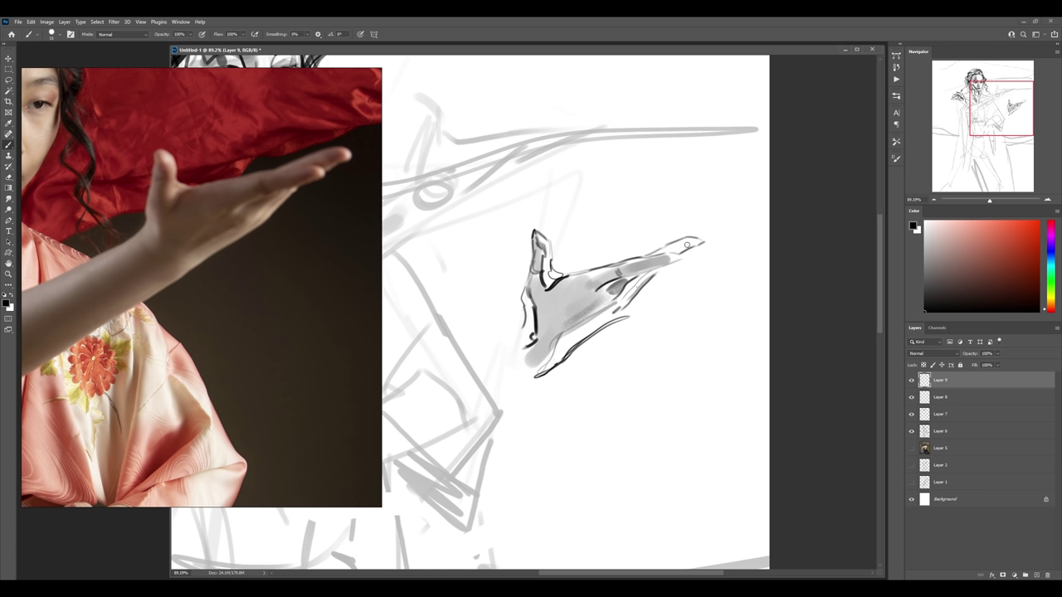
pyautogui.moveTo(678, 248); pyautogui.dragTo(684, 246)
pyautogui.moveTo(523, 322); pyautogui.dragTo(481, 352)
pyautogui.press('z')
pyautogui.moveTo(714, 349)
pyautogui.mouseDown()
pyautogui.moveTo(639, 349)
pyautogui.moveTo(623, 305)
pyautogui.moveTo(704, 379)
pyautogui.moveTo(596, 366)
pyautogui.mouseUp()
pyautogui.hotkey('ctrl', 'z')
# - Lasso the hand, cut it onto its own Layer 10, and move it toward the arm
pyautogui.press('l')
pyautogui.rightClick(664, 314)
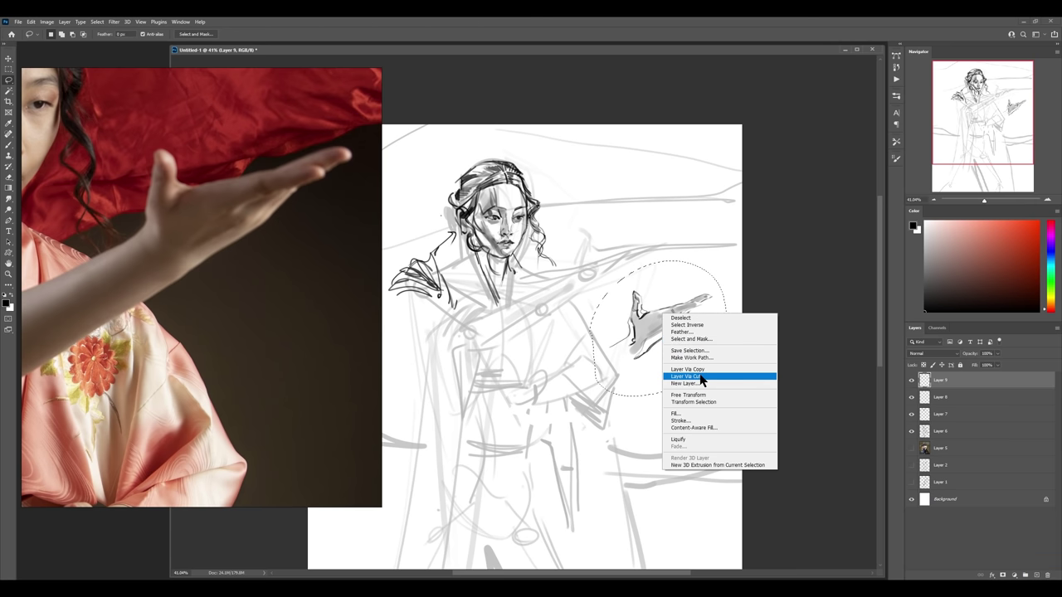
pyautogui.click(697, 375)
pyautogui.press('b')
pyautogui.moveTo(686, 351)
pyautogui.keyDown('ctrl'); pyautogui.mouseDown()
pyautogui.moveTo(639, 292)
pyautogui.moveTo(645, 280)
pyautogui.mouseUp(); pyautogui.keyUp('ctrl')
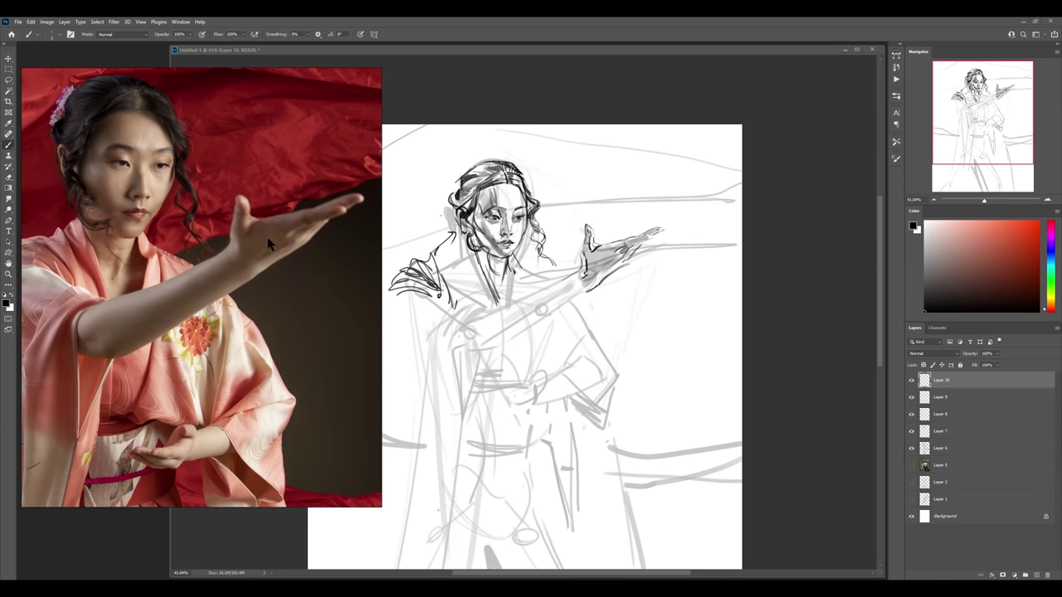
# - Zoom in slightly and nudge the left shoulder strokes down and right
pyautogui.press('z')
pyautogui.moveTo(593, 258); pyautogui.dragTo(606, 290)
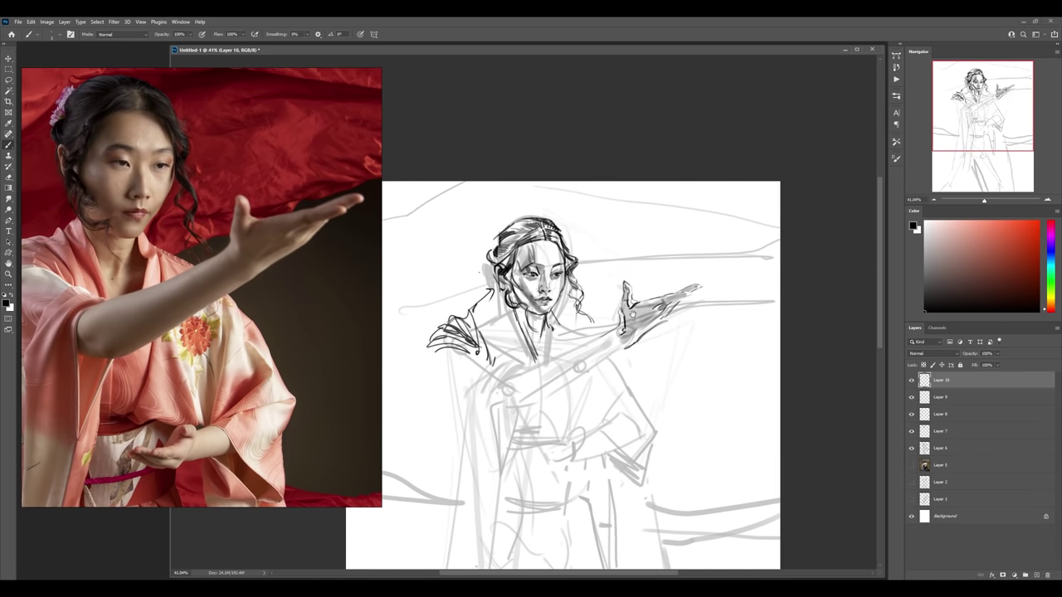
pyautogui.press('v')
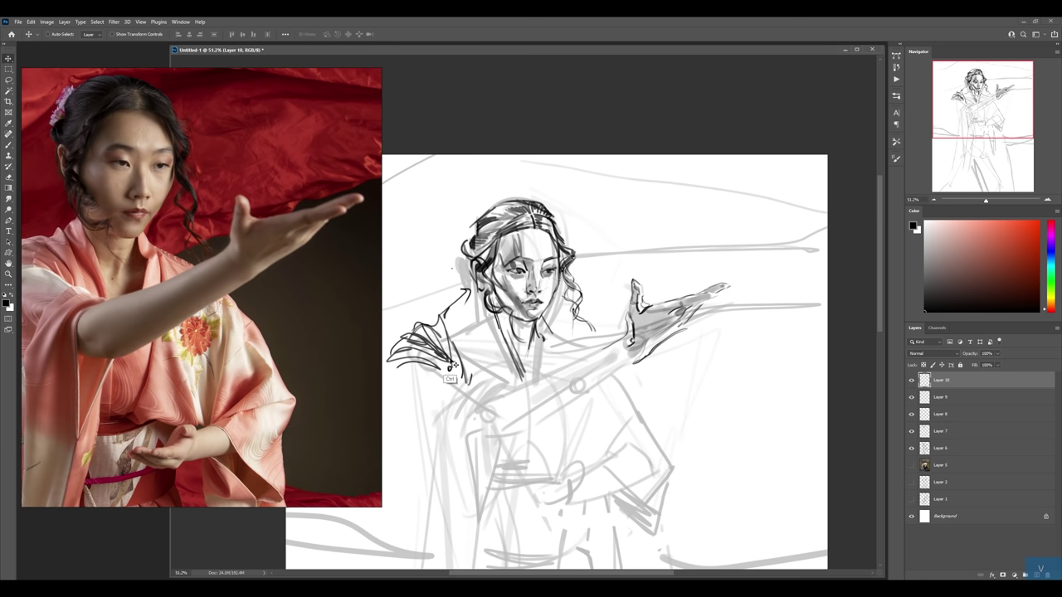
pyautogui.moveTo(450, 370)
pyautogui.mouseDown()
pyautogui.moveTo(508, 397)
pyautogui.moveTo(488, 373)
pyautogui.mouseUp()
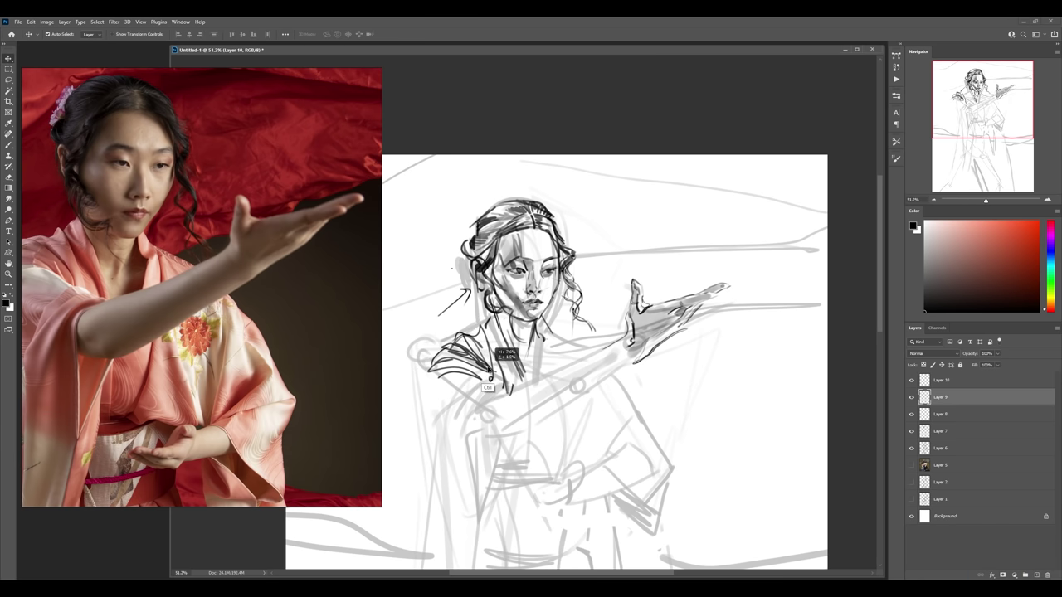
pyautogui.moveTo(488, 373); pyautogui.dragTo(486, 370)
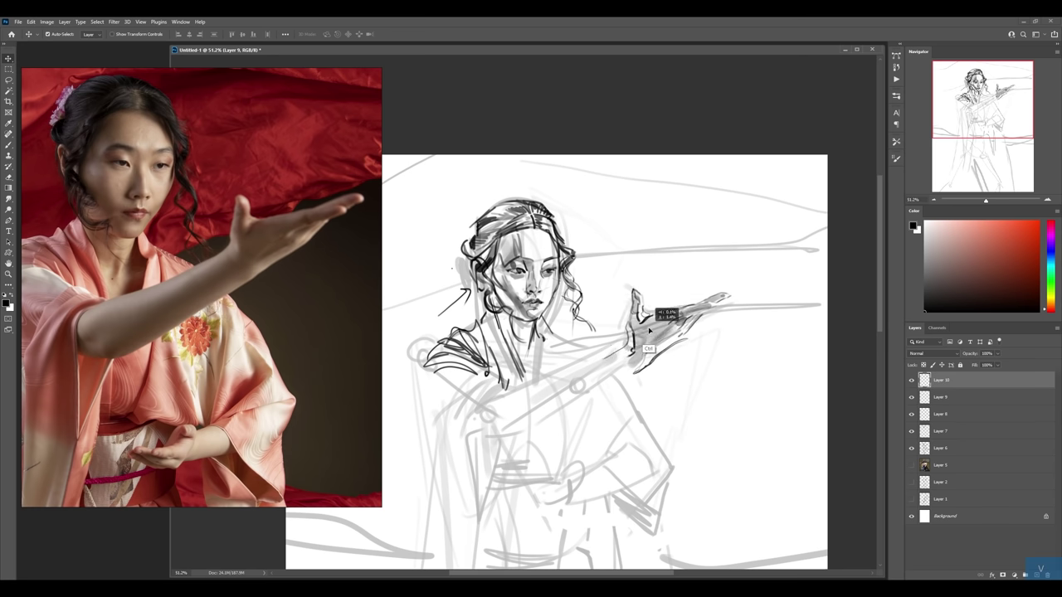
# - Scale the hand to 90%, tilt it about 3.5°, and add empty Layer 11 above
pyautogui.keyDown('ctrl'); pyautogui.click(686, 318); pyautogui.keyUp('ctrl')
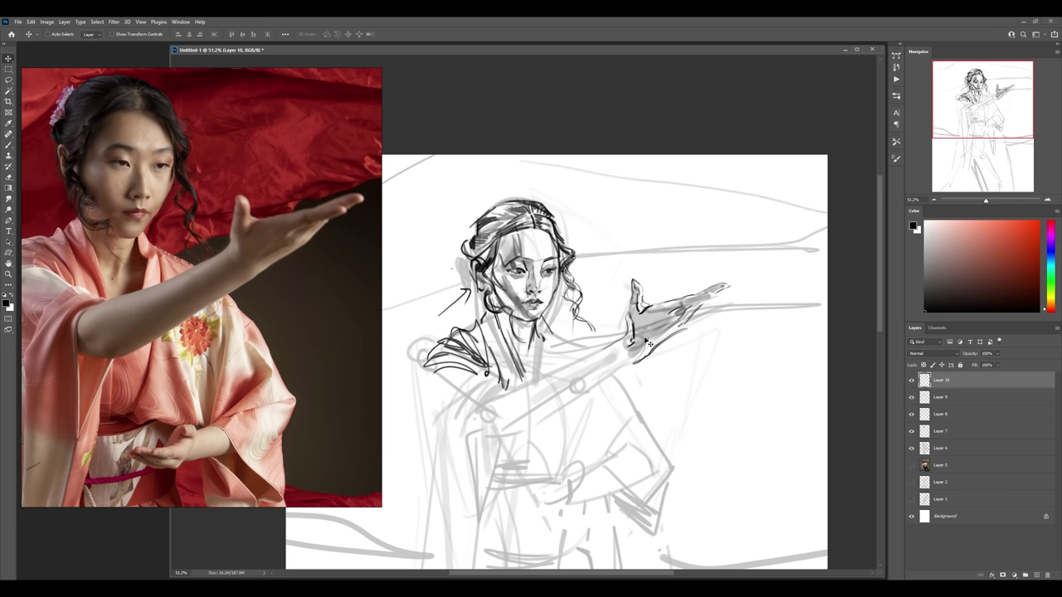
pyautogui.hotkey('ctrl', 't')
pyautogui.moveTo(730, 278); pyautogui.dragTo(717, 288)
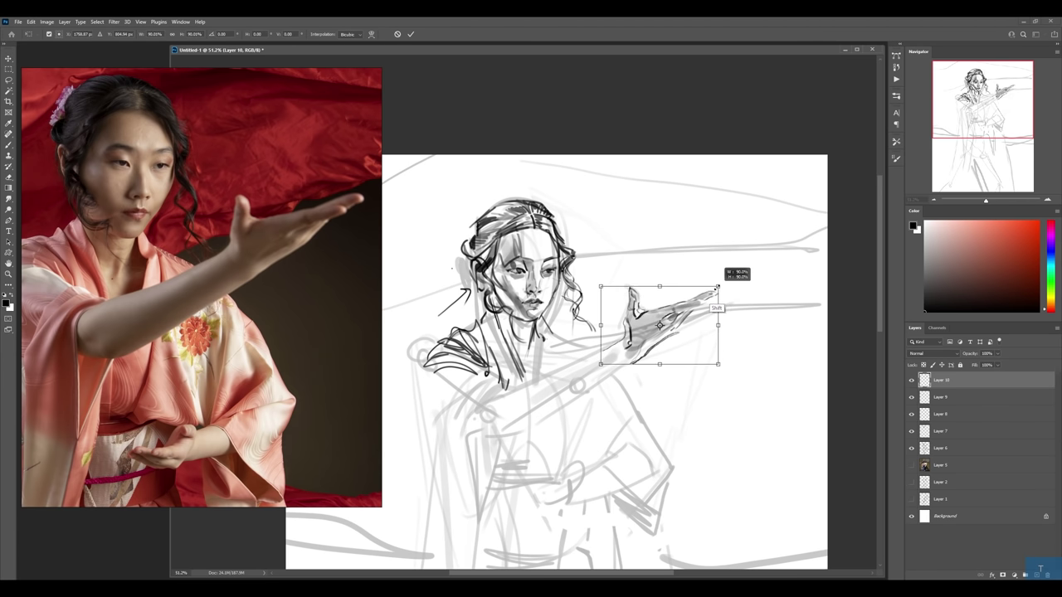
pyautogui.moveTo(683, 351); pyautogui.dragTo(685, 349)
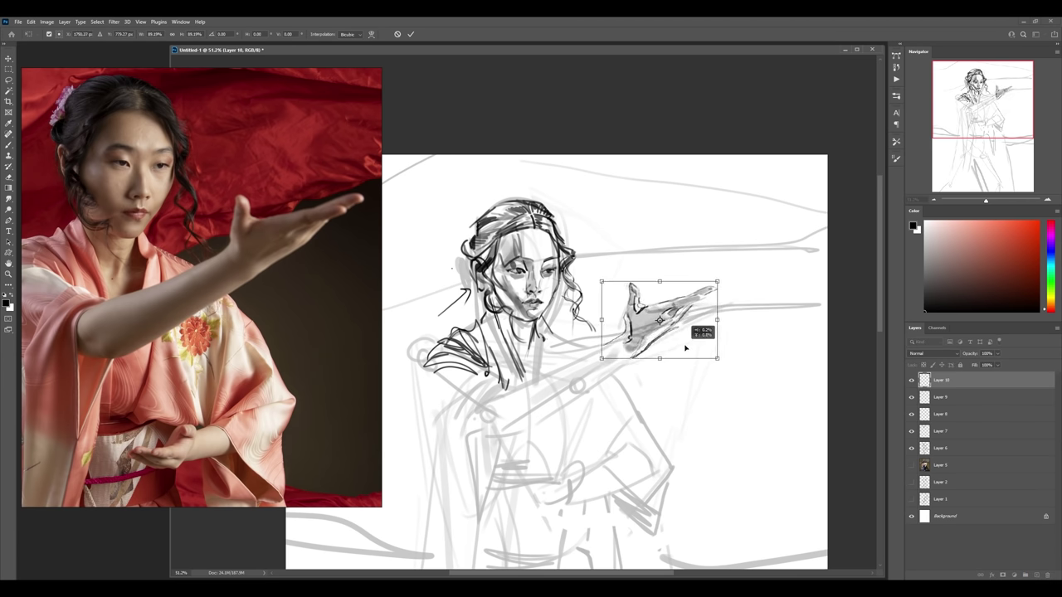
pyautogui.moveTo(751, 315)
pyautogui.mouseDown()
pyautogui.moveTo(735, 335)
pyautogui.moveTo(743, 302)
pyautogui.mouseUp()
pyautogui.moveTo(687, 344); pyautogui.dragTo(684, 347)
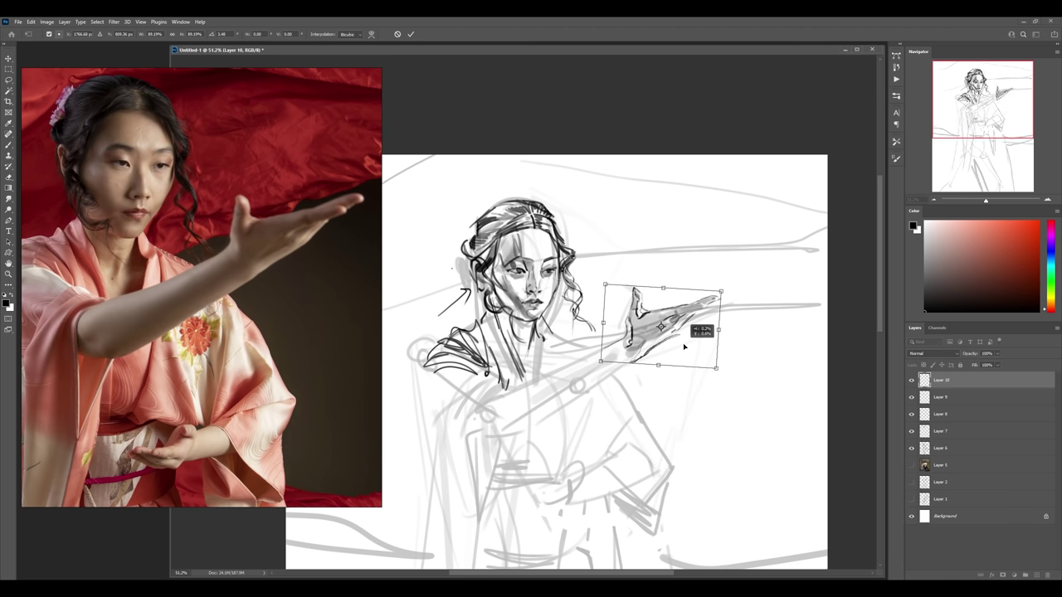
pyautogui.press('Return')
pyautogui.moveTo(569, 387); pyautogui.dragTo(627, 365)
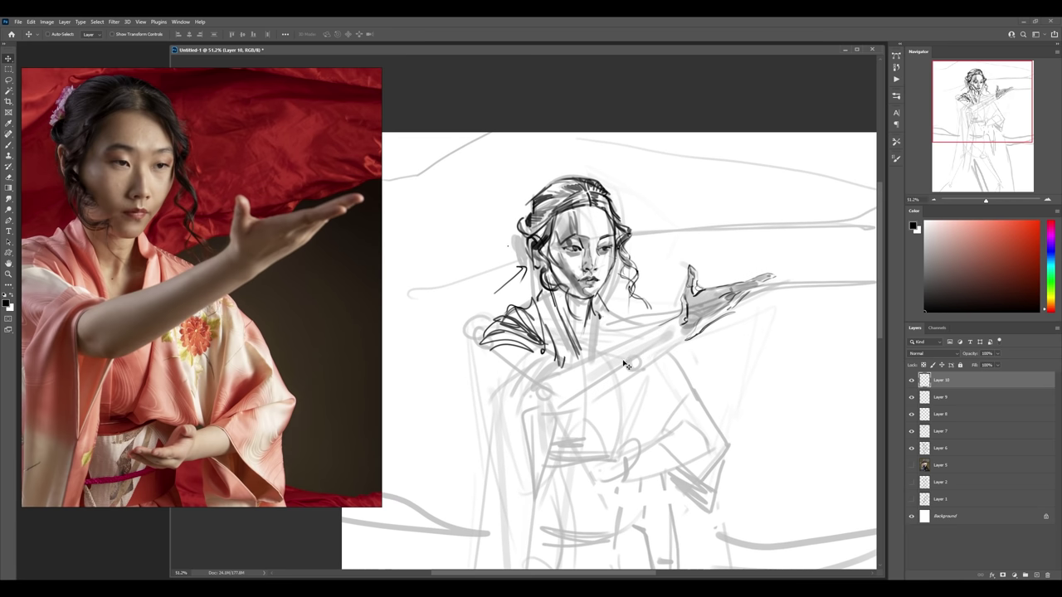
pyautogui.hotkey('ctrl', 'shift', 'alt', 'n')
pyautogui.press('b')
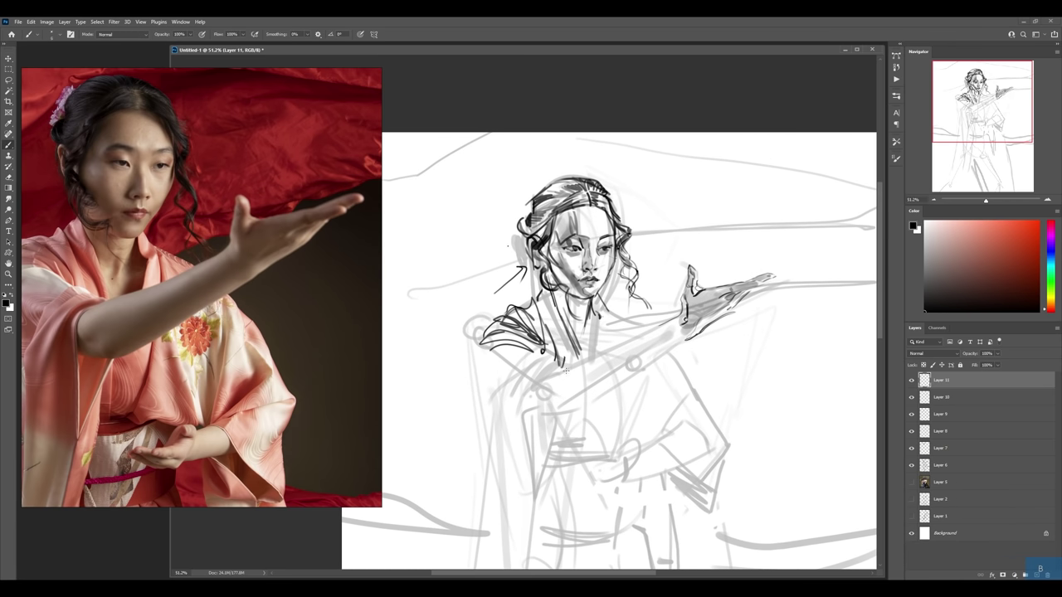
# - Ink the shoulder and lower arm contour and shade the forearm from elbow to wrist
pyautogui.moveTo(468, 208)
pyautogui.mouseDown()
pyautogui.moveTo(687, 257)
pyautogui.moveTo(465, 224)
pyautogui.mouseUp()
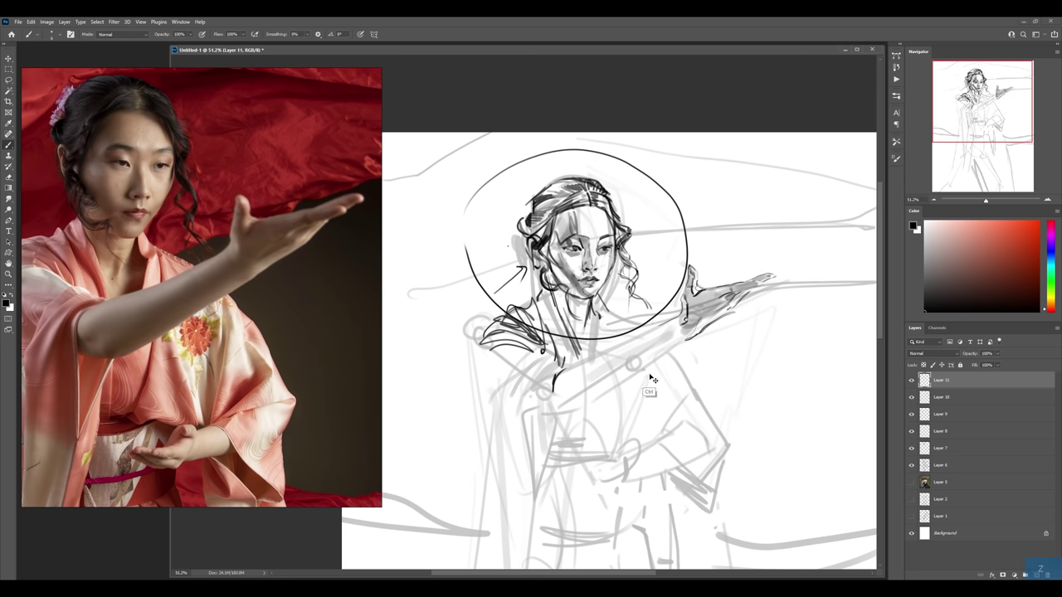
pyautogui.hotkey('ctrl', 'z')
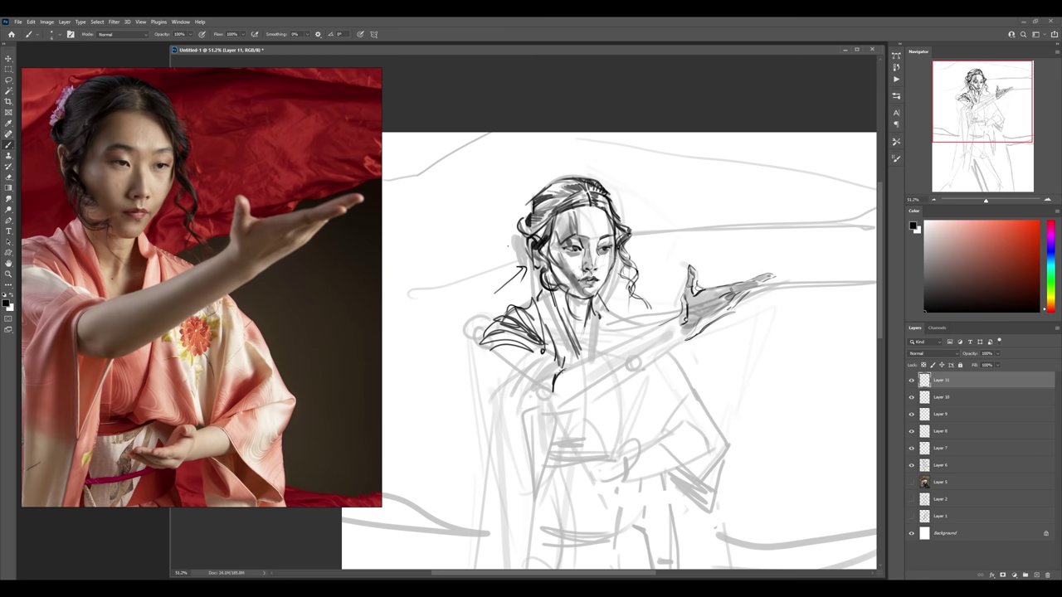
pyautogui.moveTo(578, 363)
pyautogui.mouseDown()
pyautogui.moveTo(670, 322)
pyautogui.moveTo(606, 352)
pyautogui.mouseUp()
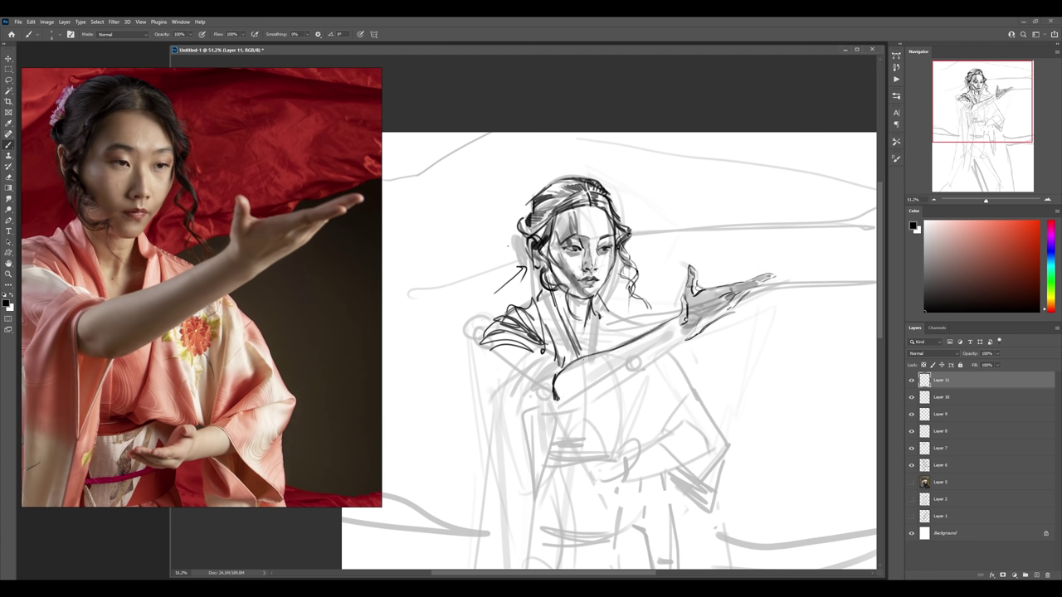
pyautogui.moveTo(549, 410)
pyautogui.mouseDown()
pyautogui.moveTo(573, 409)
pyautogui.moveTo(699, 334)
pyautogui.mouseUp()
pyautogui.moveTo(620, 383); pyautogui.dragTo(664, 355)
pyautogui.moveTo(586, 398); pyautogui.dragTo(657, 358)
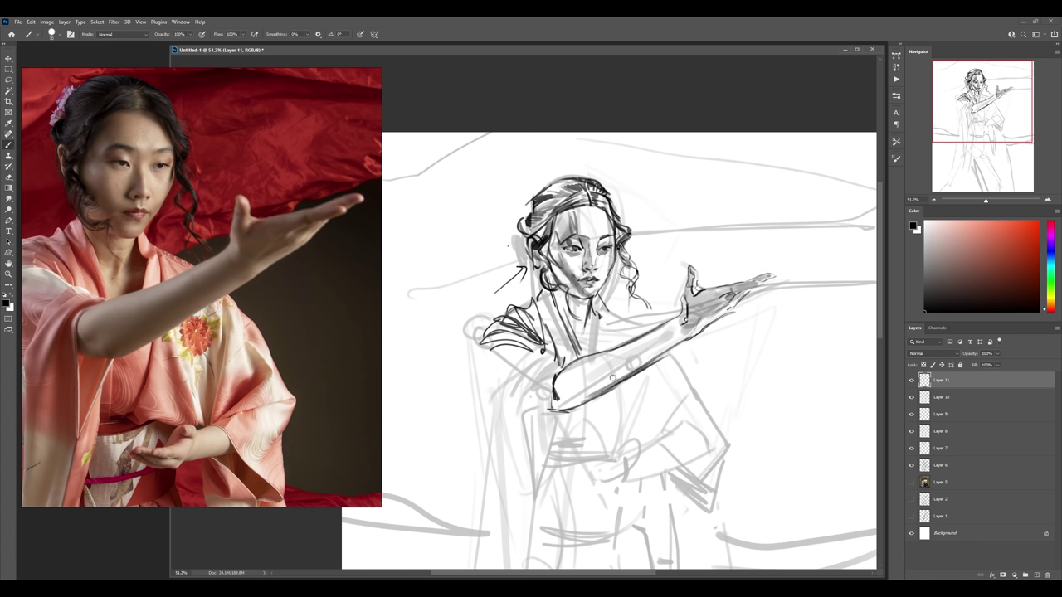
pyautogui.moveTo(577, 376)
pyautogui.mouseDown()
pyautogui.moveTo(559, 390)
pyautogui.moveTo(683, 327)
pyautogui.moveTo(609, 361)
pyautogui.mouseUp()
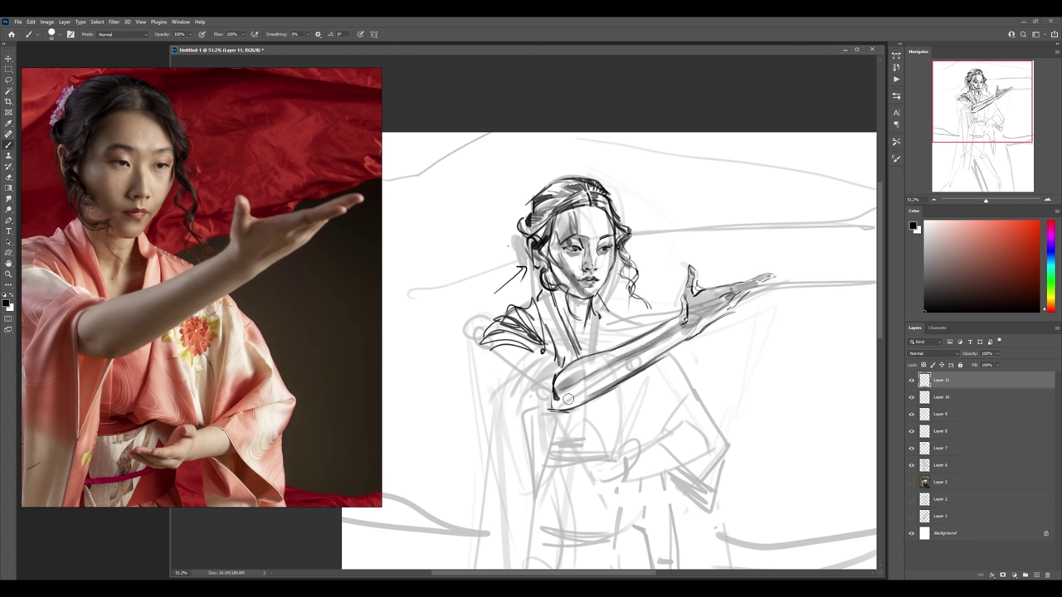
pyautogui.moveTo(554, 403); pyautogui.dragTo(676, 337)
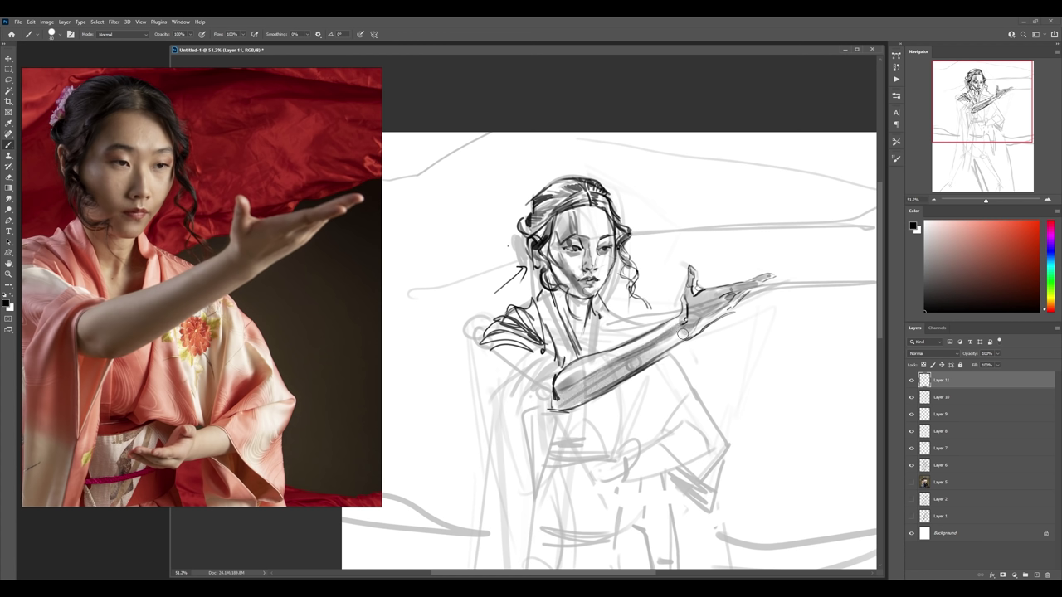
pyautogui.moveTo(631, 365)
pyautogui.mouseDown()
pyautogui.moveTo(662, 345)
pyautogui.moveTo(584, 330)
pyautogui.mouseUp()
# - Zoom in to shade the neck below the chin with dark strokes, then zoom back out
pyautogui.press('z')
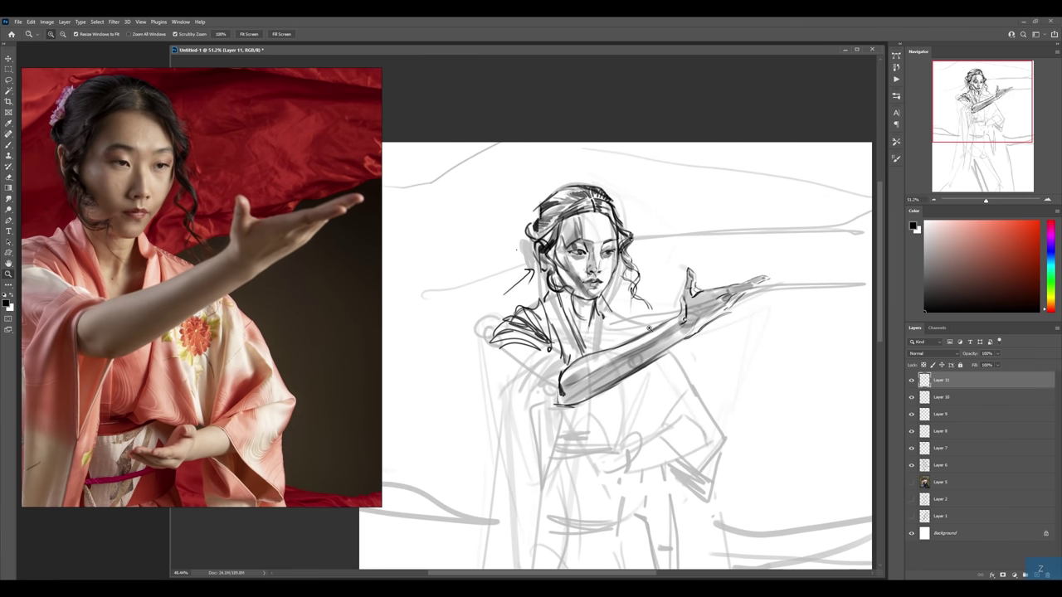
pyautogui.press('b')
pyautogui.press('z')
pyautogui.moveTo(585, 330); pyautogui.dragTo(631, 329)
pyautogui.press('b')
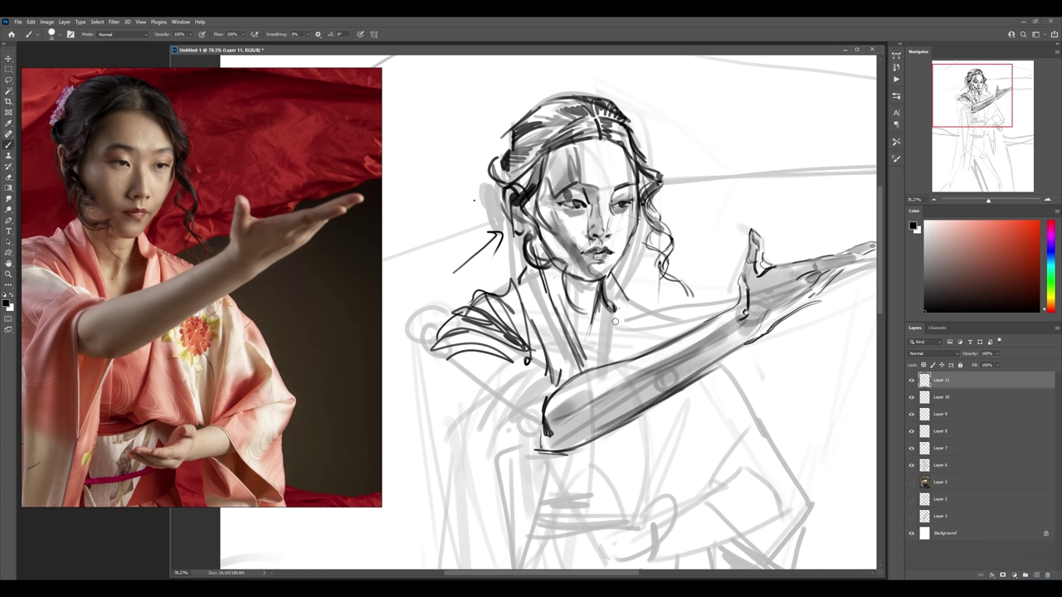
pyautogui.moveTo(615, 323)
pyautogui.mouseDown()
pyautogui.moveTo(609, 357)
pyautogui.moveTo(598, 318)
pyautogui.moveTo(603, 360)
pyautogui.mouseUp()
pyautogui.press('[')
pyautogui.press('[')
pyautogui.press('[')
pyautogui.moveTo(585, 304); pyautogui.dragTo(583, 324)
pyautogui.press(']')
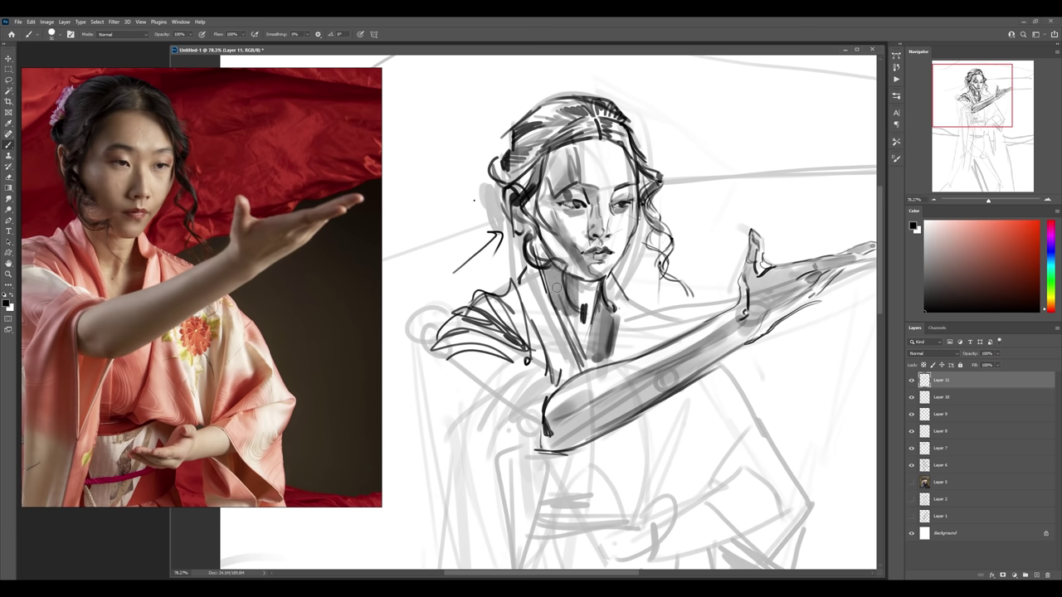
pyautogui.press('z')
pyautogui.moveTo(557, 289); pyautogui.dragTo(514, 289)
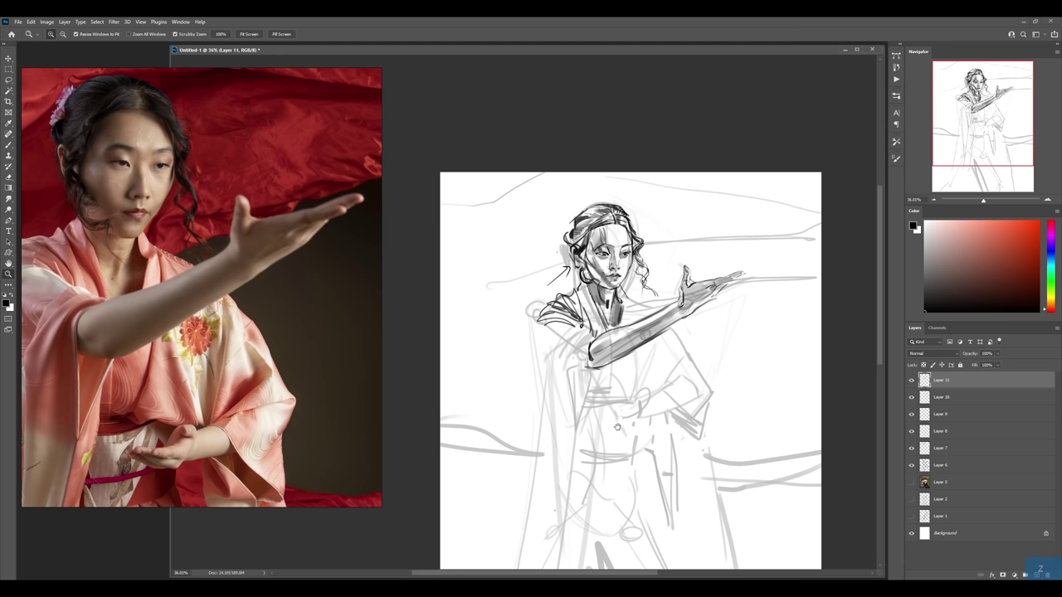
# - Add a new layer, undo a stray stroke near the raised hand, and zoom out
pyautogui.moveTo(618, 427); pyautogui.dragTo(603, 380)
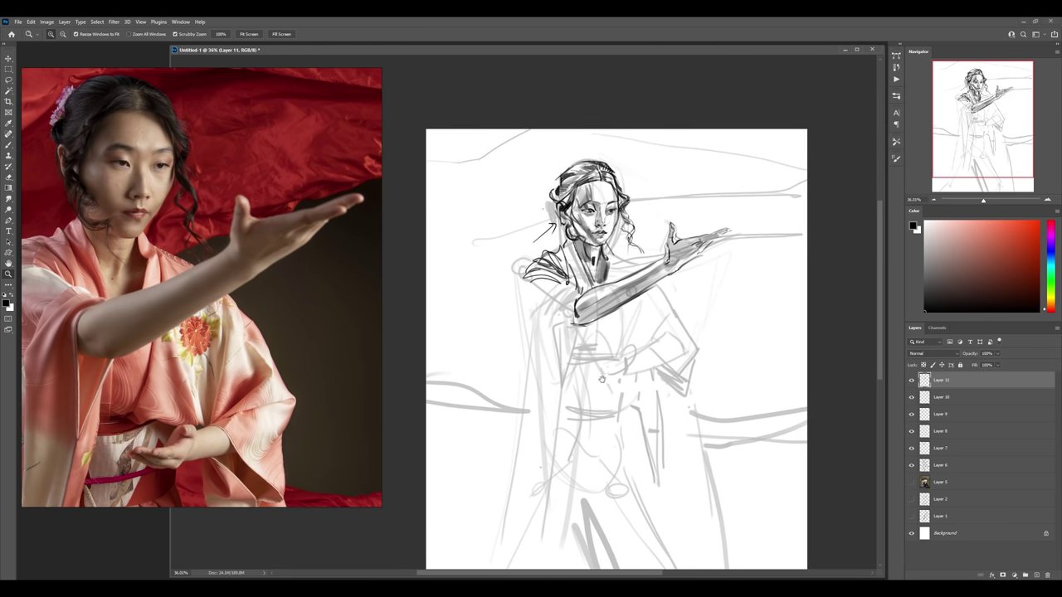
pyautogui.hotkey('ctrl', 'alt', '1')
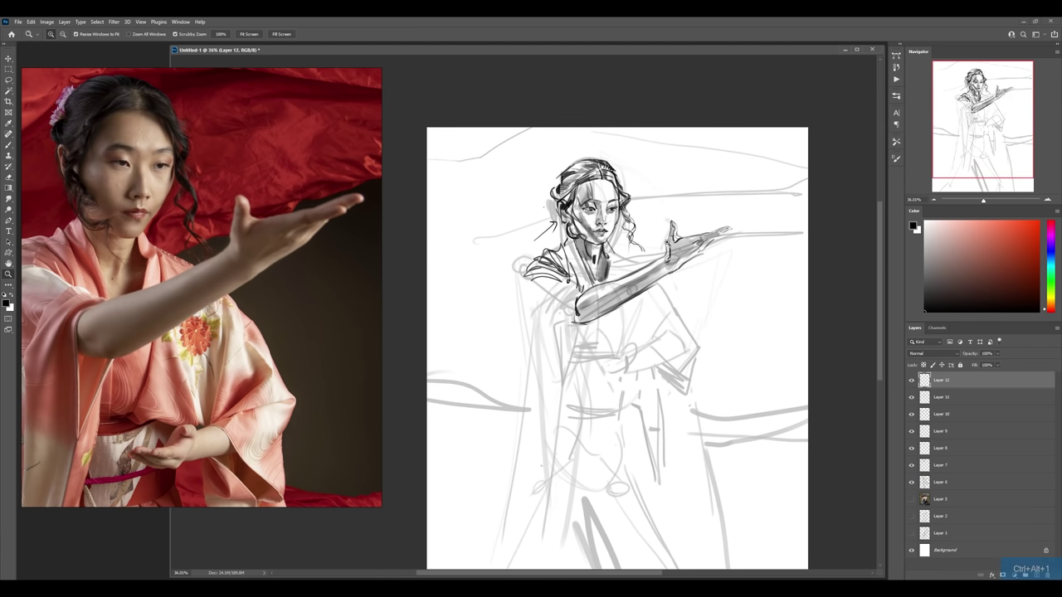
pyautogui.press('b')
pyautogui.moveTo(665, 197)
pyautogui.mouseDown()
pyautogui.moveTo(692, 212)
pyautogui.moveTo(682, 214)
pyautogui.mouseUp()
pyautogui.hotkey('ctrl', 'z')
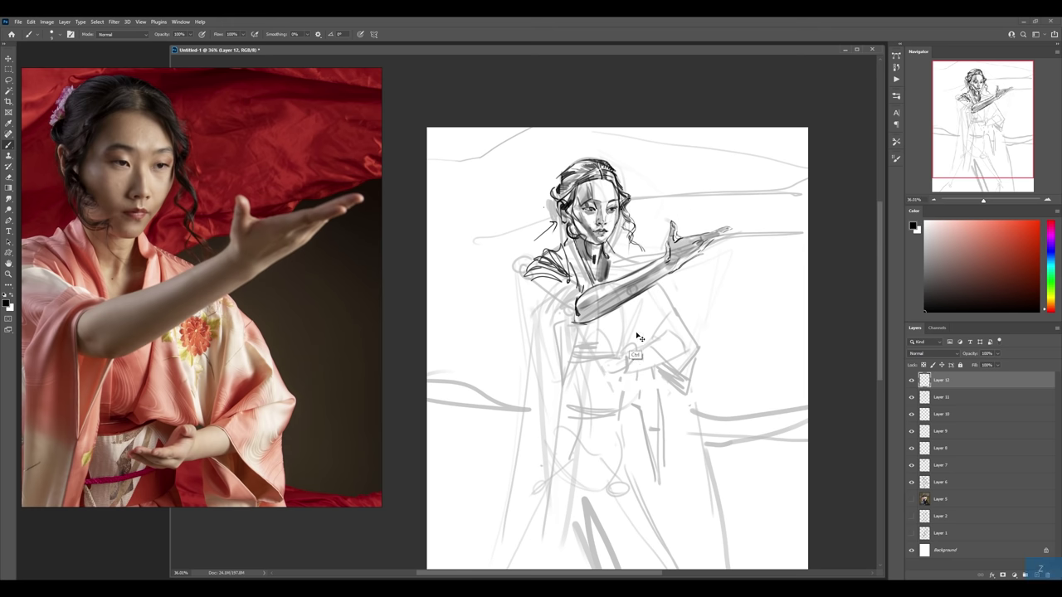
pyautogui.press('z')
pyautogui.moveTo(691, 242)
pyautogui.mouseDown()
pyautogui.moveTo(667, 251)
pyautogui.moveTo(730, 242)
pyautogui.moveTo(663, 241)
pyautogui.mouseUp()
# - Nudge the arm sketch right and free-transform it to reshape its angle and size
pyautogui.press('v')
pyautogui.keyDown('ctrl'); pyautogui.click(693, 240); pyautogui.keyUp('ctrl')
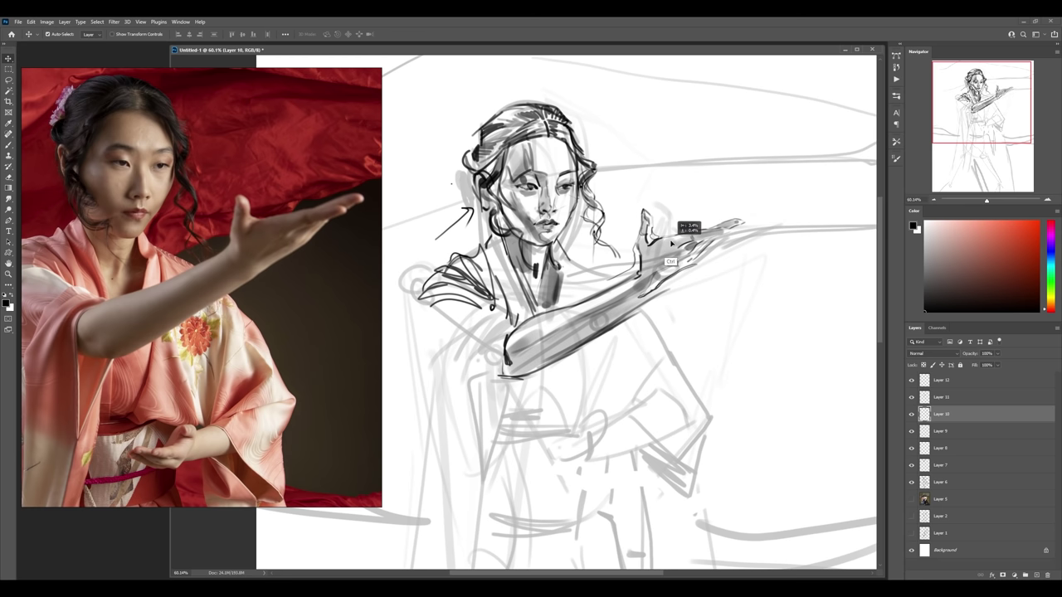
pyautogui.moveTo(663, 240); pyautogui.dragTo(674, 239)
pyautogui.keyDown('ctrl'); pyautogui.click(632, 304); pyautogui.keyUp('ctrl')
pyautogui.hotkey('ctrl', 't')
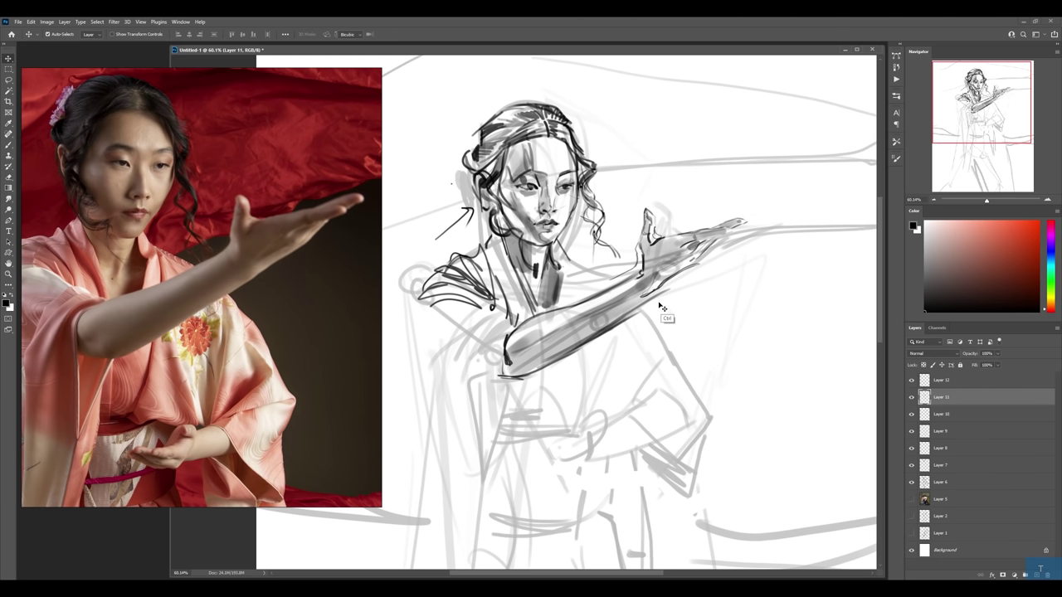
pyautogui.moveTo(670, 304); pyautogui.dragTo(648, 308)
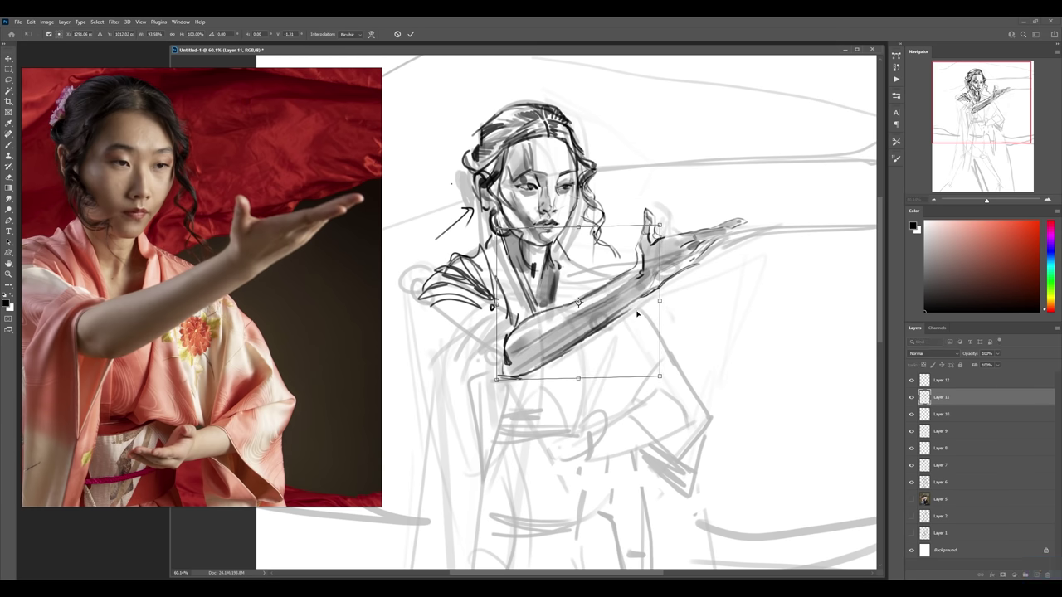
pyautogui.press('Return')
# - Darken the arm's upper edge and the right collar, linking the collar strokes to the arm
pyautogui.press('e')
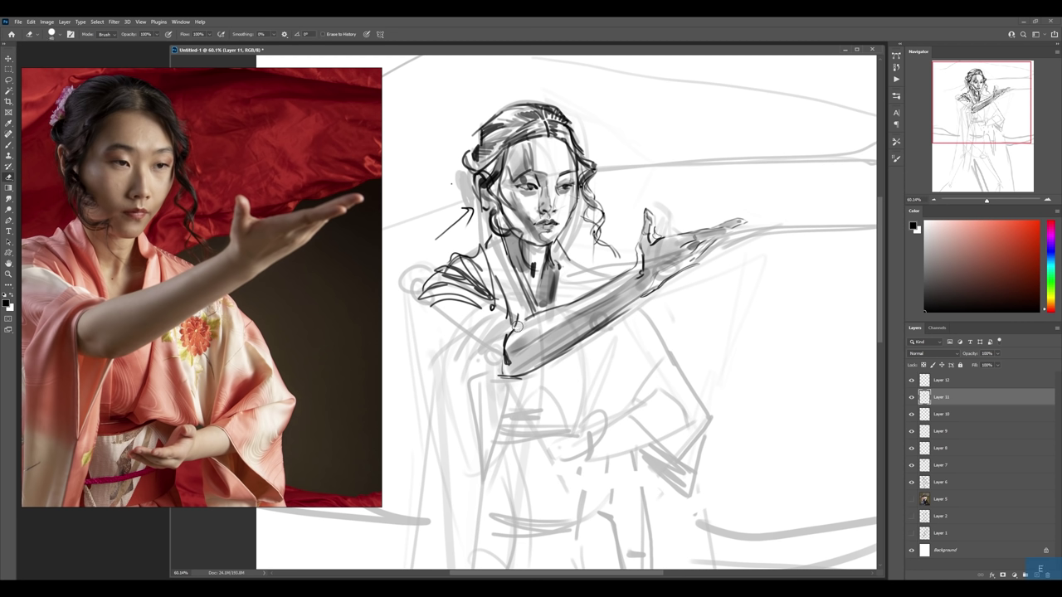
pyautogui.press('b')
pyautogui.moveTo(515, 337); pyautogui.dragTo(602, 287)
pyautogui.moveTo(553, 259); pyautogui.dragTo(564, 304)
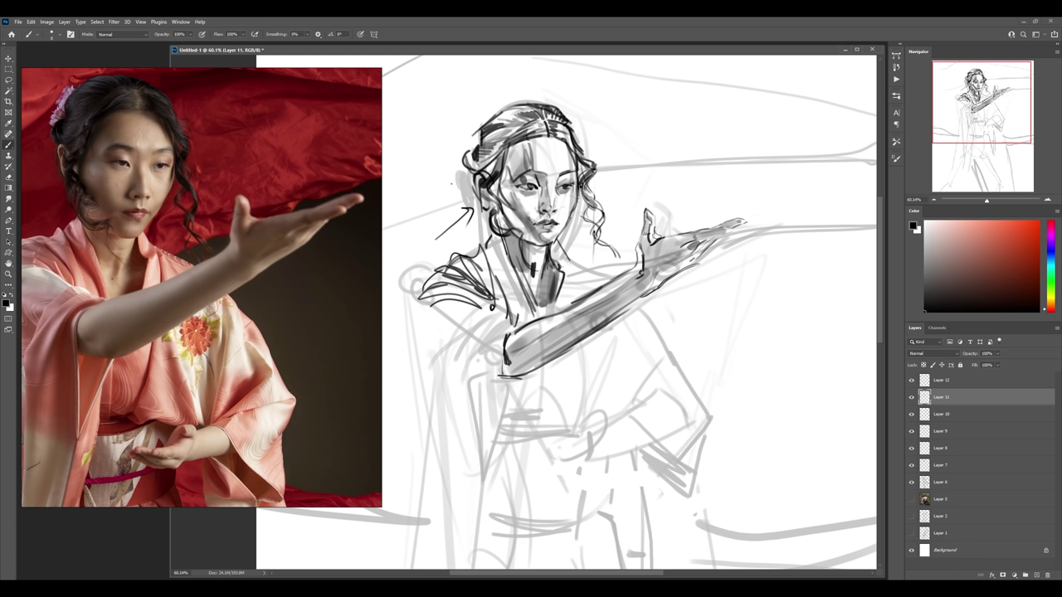
pyautogui.moveTo(571, 264); pyautogui.dragTo(574, 301)
pyautogui.moveTo(571, 261)
pyautogui.mouseDown()
pyautogui.moveTo(599, 282)
pyautogui.moveTo(609, 263)
pyautogui.moveTo(581, 296)
pyautogui.moveTo(611, 259)
pyautogui.moveTo(624, 270)
pyautogui.mouseUp()
# - Merge the sketch layers down into Layer 7 and darken the left collar and shoulder line
pyautogui.hotkey('ctrl', 'e')
pyautogui.hotkey('ctrl', 'e')
pyautogui.hotkey('ctrl', 'e')
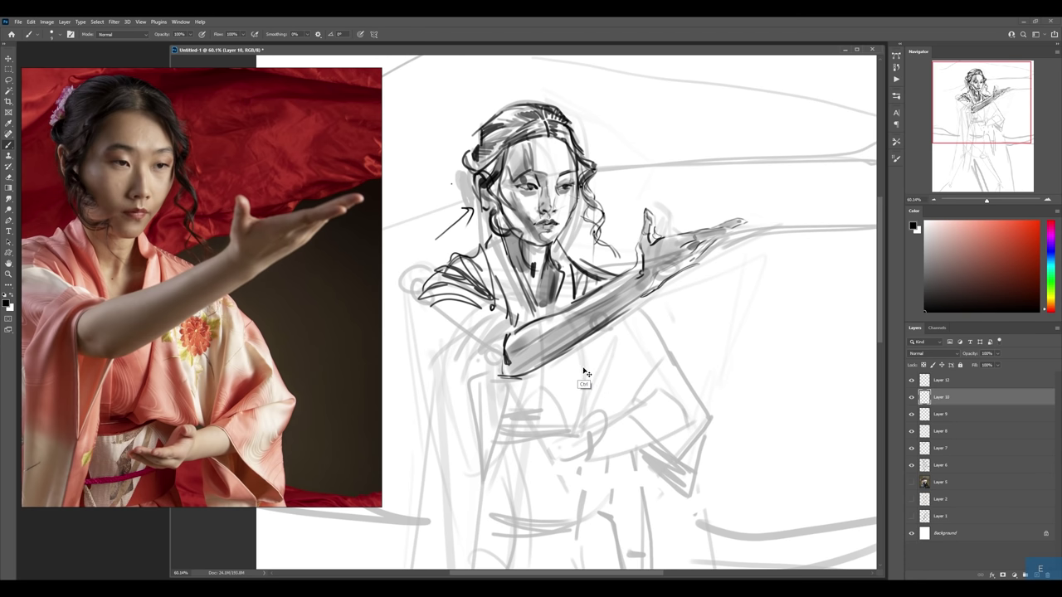
pyautogui.moveTo(578, 309)
pyautogui.mouseDown()
pyautogui.moveTo(578, 380)
pyautogui.moveTo(579, 308)
pyautogui.mouseUp()
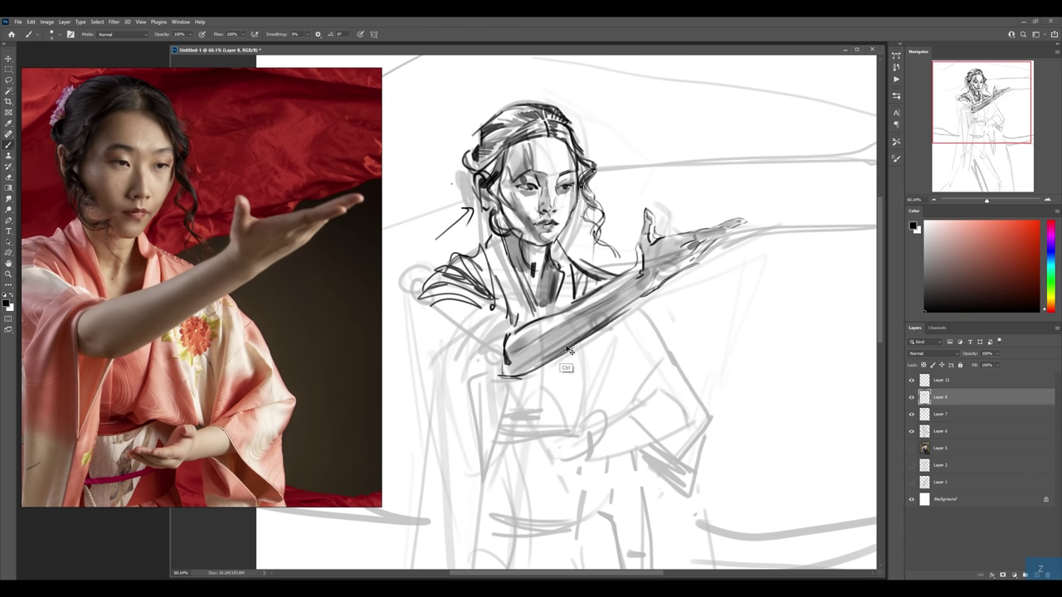
pyautogui.hotkey('ctrl', 'e')
pyautogui.press('e')
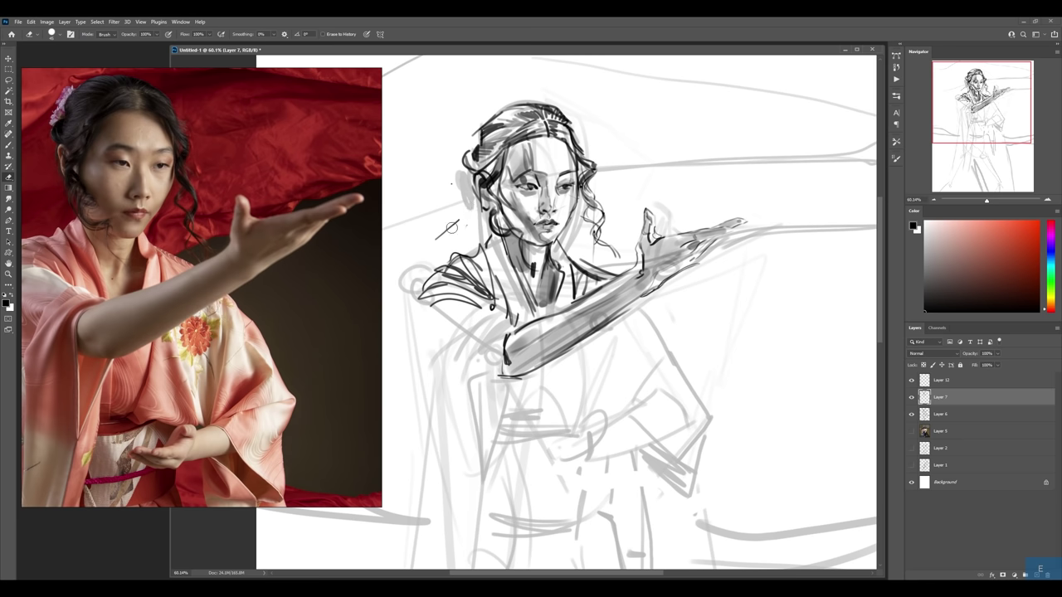
pyautogui.press('b')
pyautogui.scroll(-2, 517, 232)
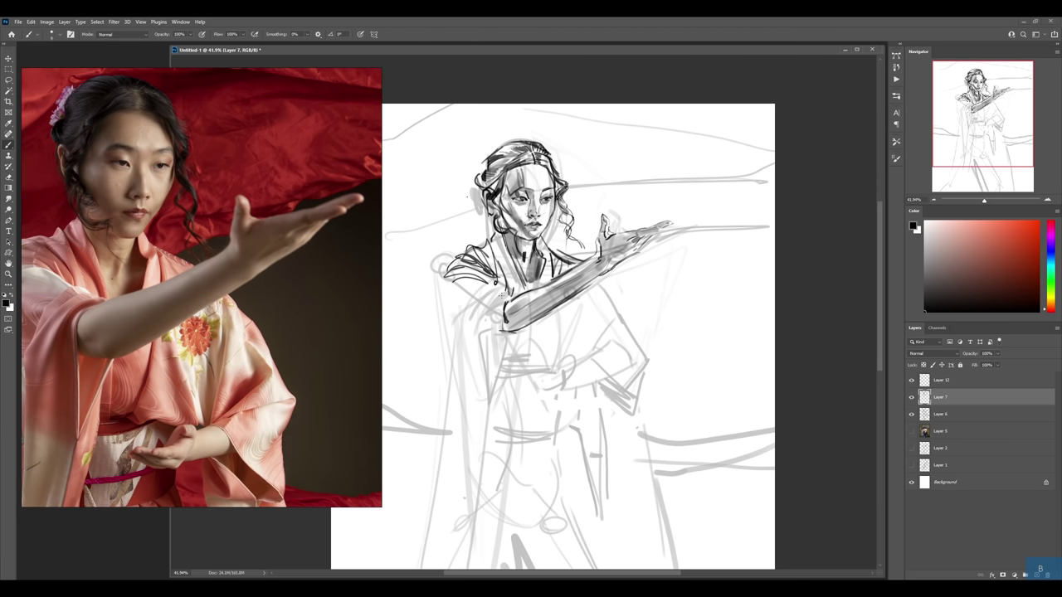
pyautogui.moveTo(501, 295); pyautogui.dragTo(484, 325)
pyautogui.scroll(3, 170, 445)
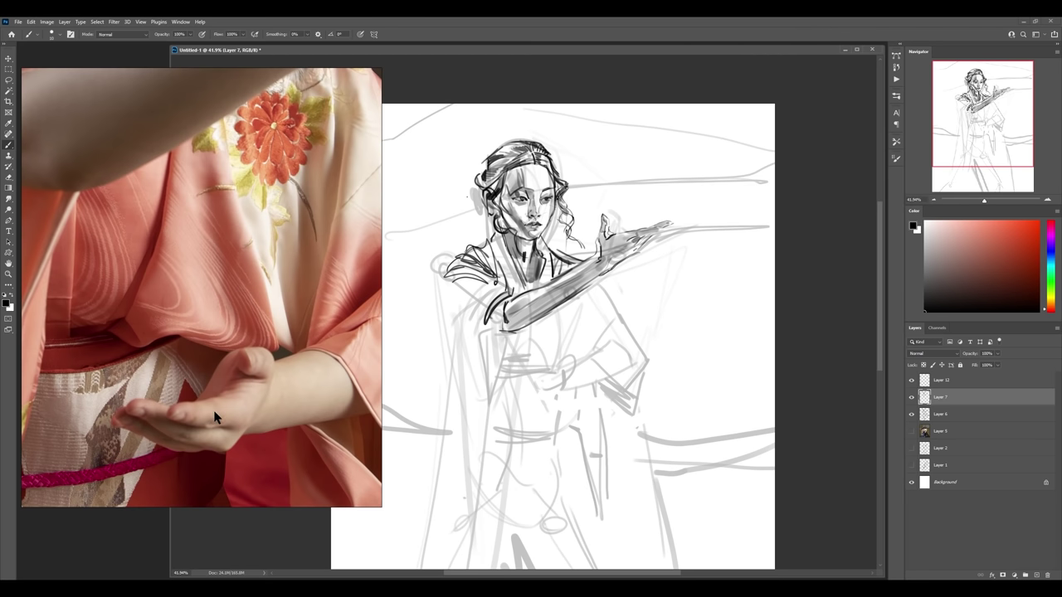
pyautogui.moveTo(218, 418); pyautogui.dragTo(219, 336)
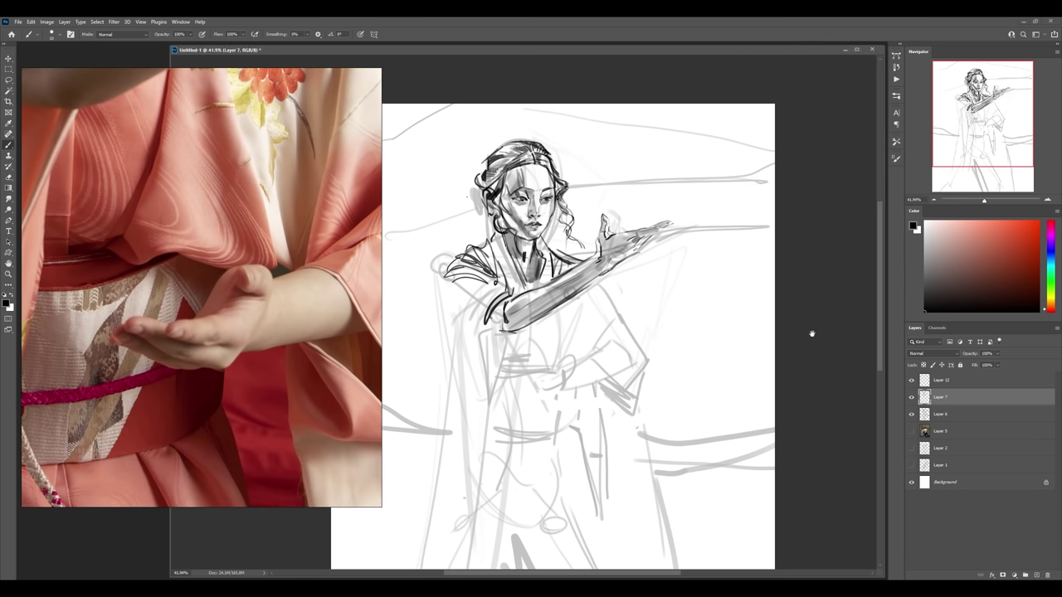
pyautogui.press('z')
pyautogui.scroll(5, 705, 323)
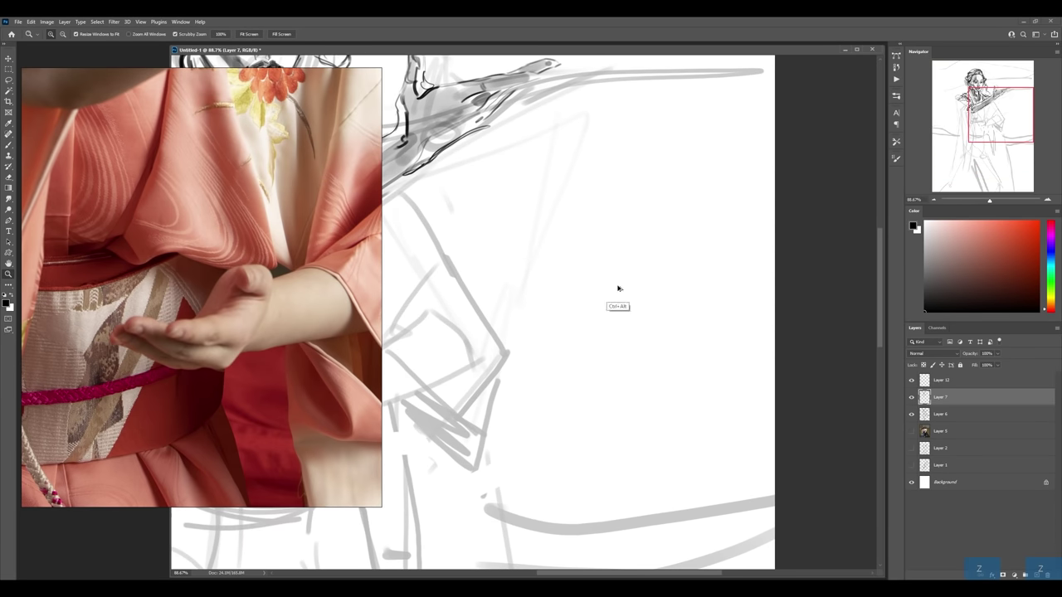
# - On new Layer 13, sketch the palm-up lower hand's curve, guide line and finger edge
pyautogui.press('b')
pyautogui.hotkey('ctrl', 'shift', 'alt', 'n')
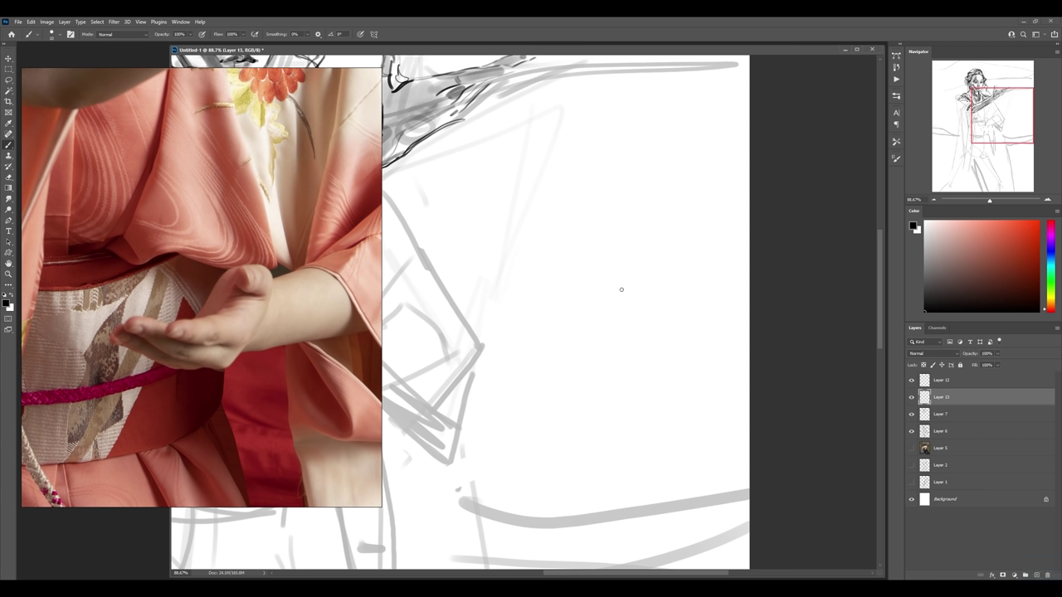
pyautogui.moveTo(570, 309)
pyautogui.mouseDown()
pyautogui.moveTo(642, 265)
pyautogui.moveTo(577, 297)
pyautogui.moveTo(637, 254)
pyautogui.mouseUp()
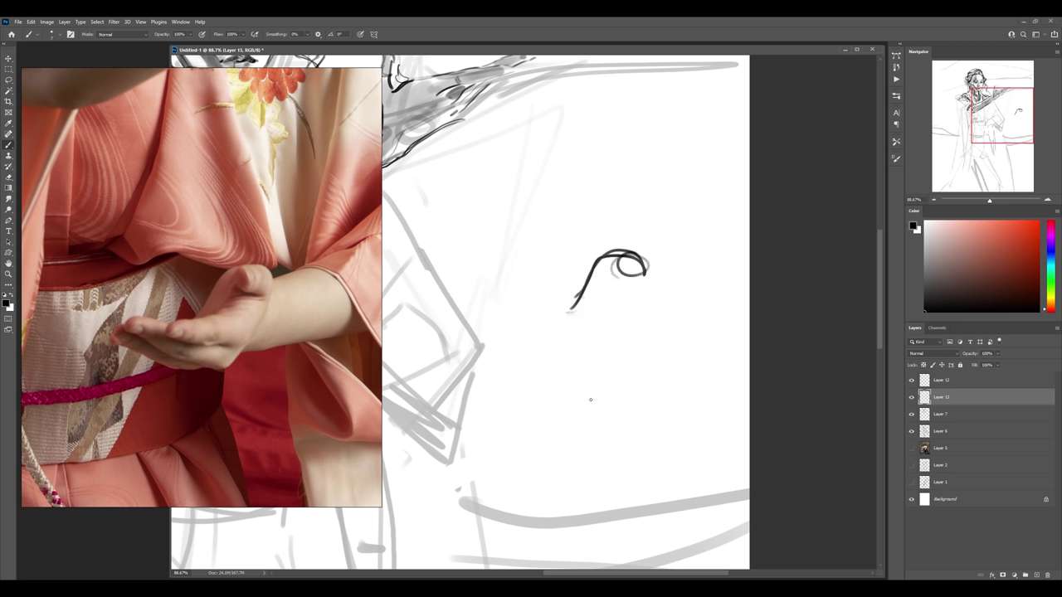
pyautogui.hotkey('ctrl', 'z')
pyautogui.moveTo(623, 256)
pyautogui.mouseDown()
pyautogui.moveTo(591, 301)
pyautogui.moveTo(629, 303)
pyautogui.moveTo(631, 279)
pyautogui.moveTo(628, 318)
pyautogui.moveTo(607, 338)
pyautogui.mouseUp()
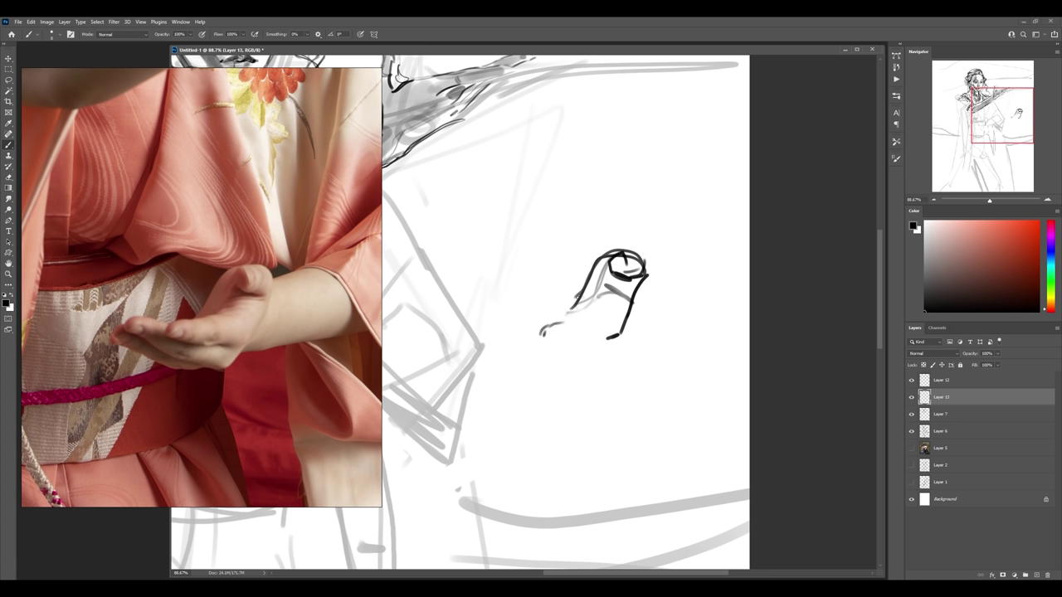
pyautogui.moveTo(578, 296)
pyautogui.mouseDown()
pyautogui.moveTo(562, 315)
pyautogui.moveTo(592, 312)
pyautogui.moveTo(610, 335)
pyautogui.moveTo(578, 342)
pyautogui.moveTo(591, 337)
pyautogui.moveTo(514, 327)
pyautogui.moveTo(497, 338)
pyautogui.moveTo(600, 362)
pyautogui.mouseUp()
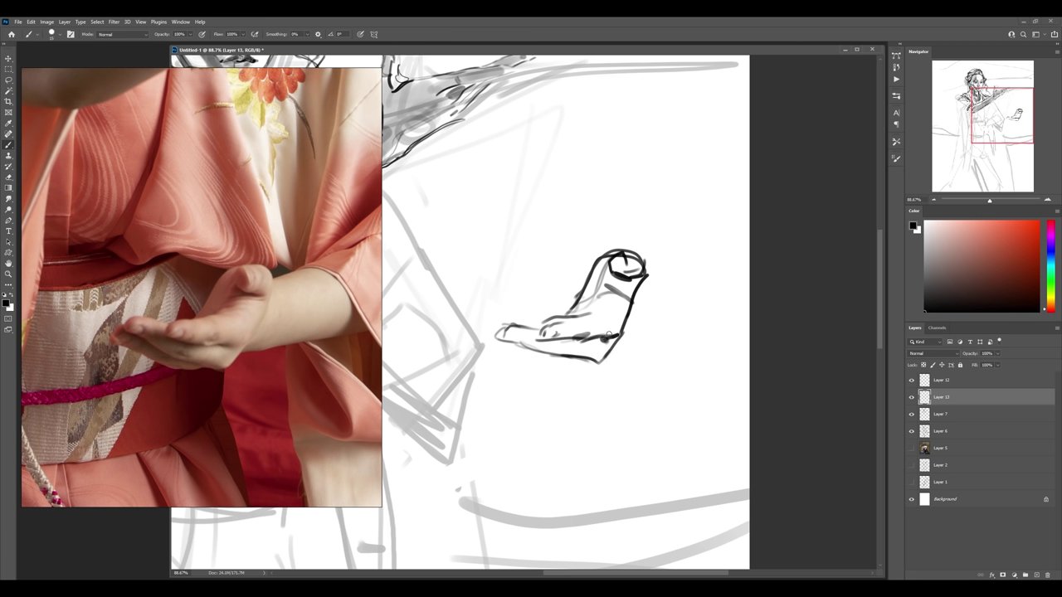
# - With a smaller brush, add strokes inside the finger and extend it, undoing a misplaced tip
pyautogui.press('[')
pyautogui.moveTo(615, 316); pyautogui.dragTo(602, 310)
pyautogui.moveTo(614, 312); pyautogui.dragTo(593, 304)
pyautogui.moveTo(484, 344)
pyautogui.mouseDown()
pyautogui.moveTo(498, 333)
pyautogui.moveTo(548, 366)
pyautogui.moveTo(586, 360)
pyautogui.mouseUp()
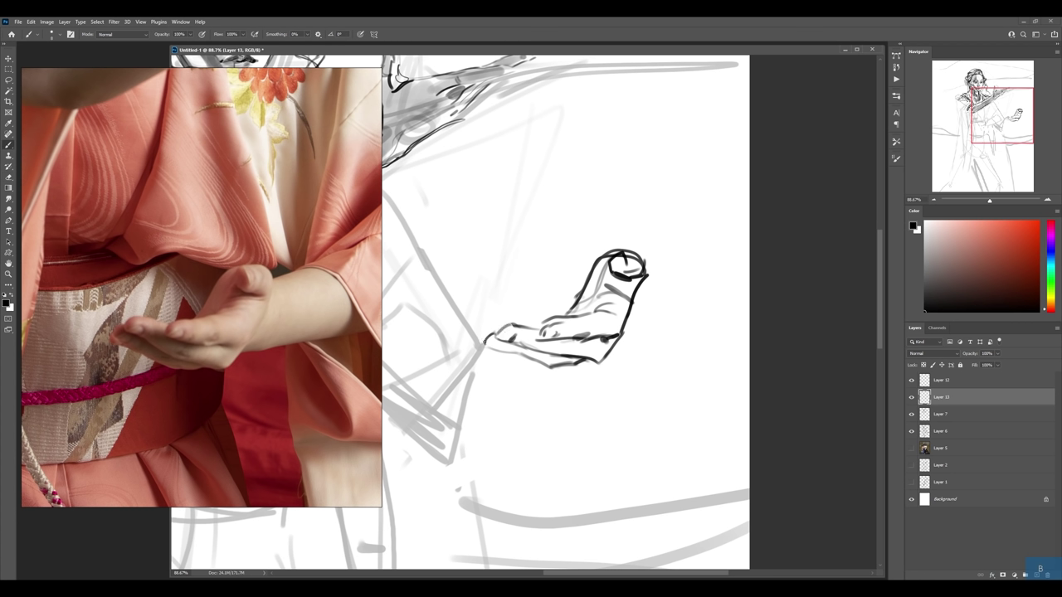
pyautogui.moveTo(485, 340)
pyautogui.mouseDown()
pyautogui.moveTo(477, 348)
pyautogui.moveTo(521, 366)
pyautogui.moveTo(498, 377)
pyautogui.moveTo(527, 362)
pyautogui.mouseUp()
pyautogui.hotkey('ctrl', 'z')
# - Erase the small oval at the finger top and redraw and darken the fingertip
pyautogui.press('e')
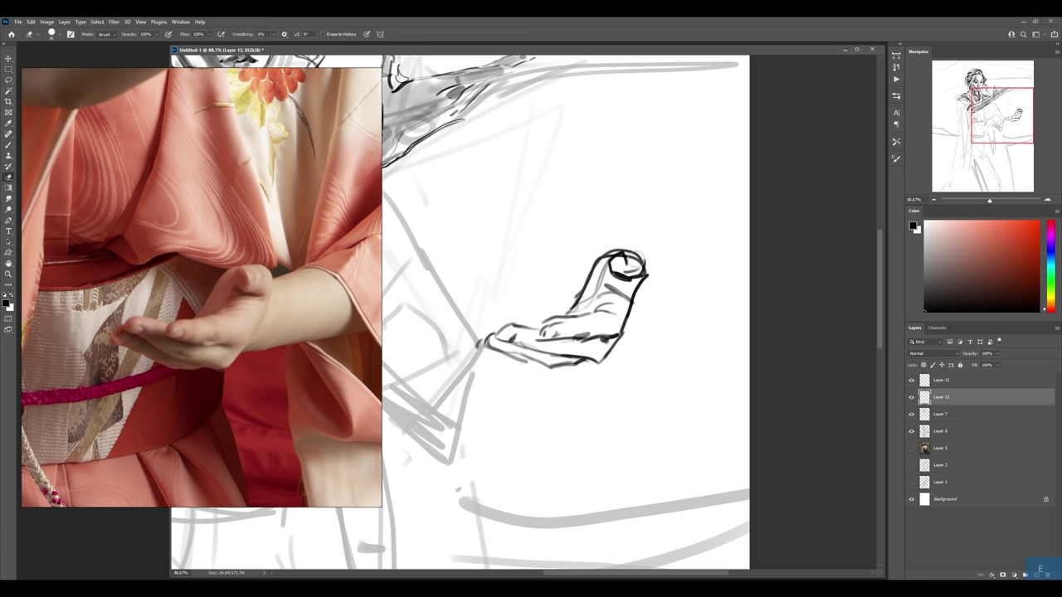
pyautogui.moveTo(621, 267)
pyautogui.mouseDown()
pyautogui.moveTo(640, 266)
pyautogui.moveTo(618, 267)
pyautogui.mouseUp()
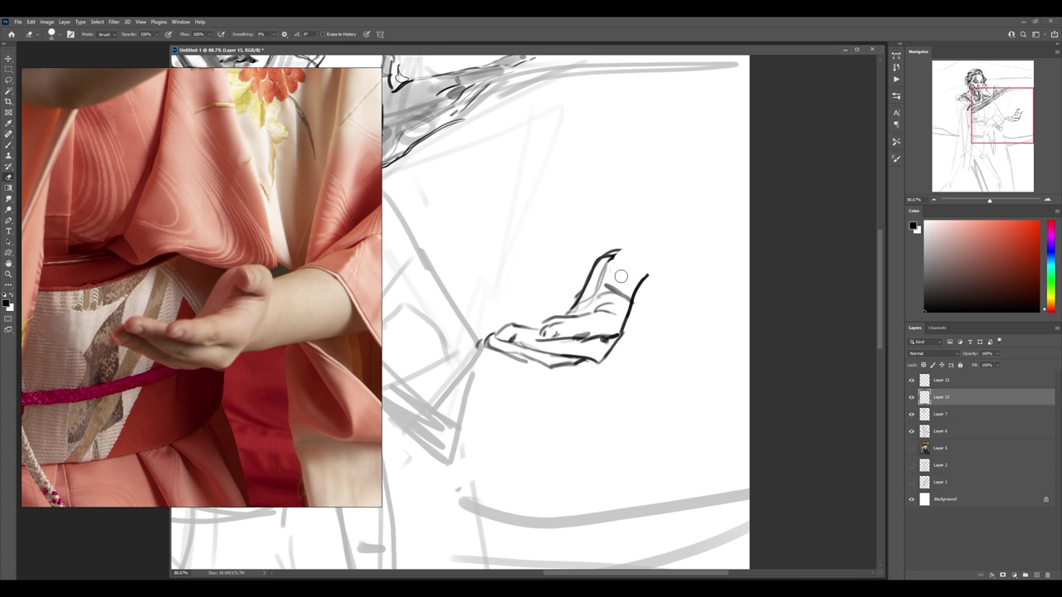
pyautogui.press('b')
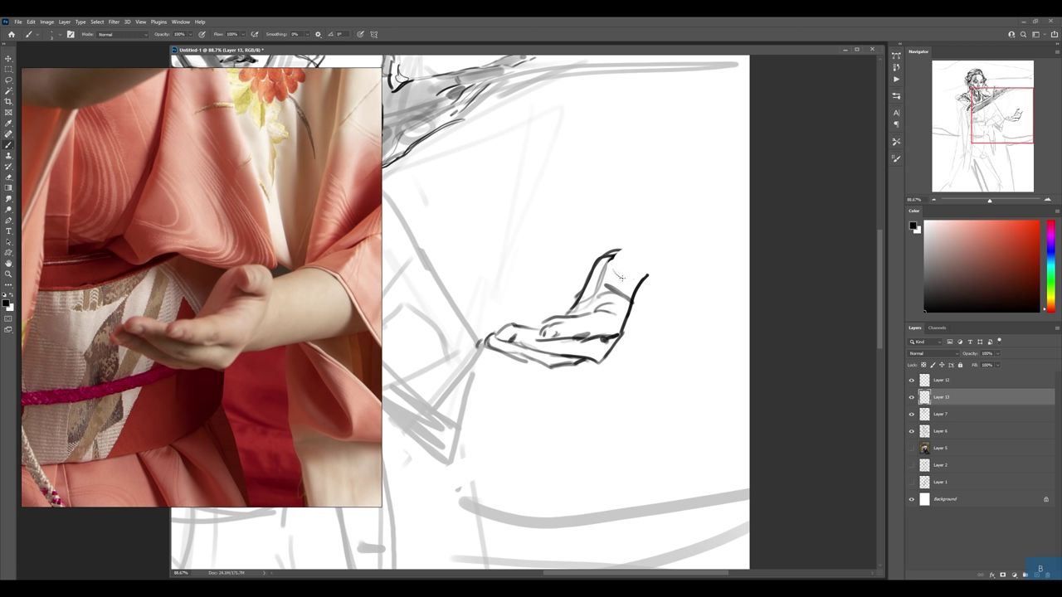
pyautogui.moveTo(615, 273)
pyautogui.mouseDown()
pyautogui.moveTo(631, 284)
pyautogui.moveTo(619, 268)
pyautogui.mouseUp()
pyautogui.moveTo(632, 253)
pyautogui.mouseDown()
pyautogui.moveTo(635, 278)
pyautogui.moveTo(640, 264)
pyautogui.mouseUp()
pyautogui.press('e')
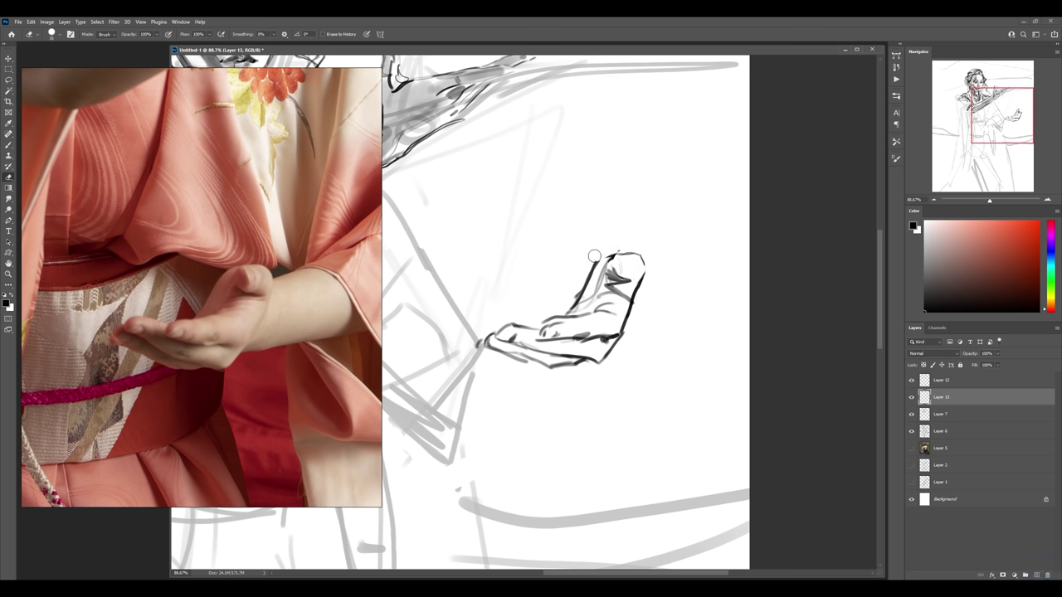
pyautogui.press('b')
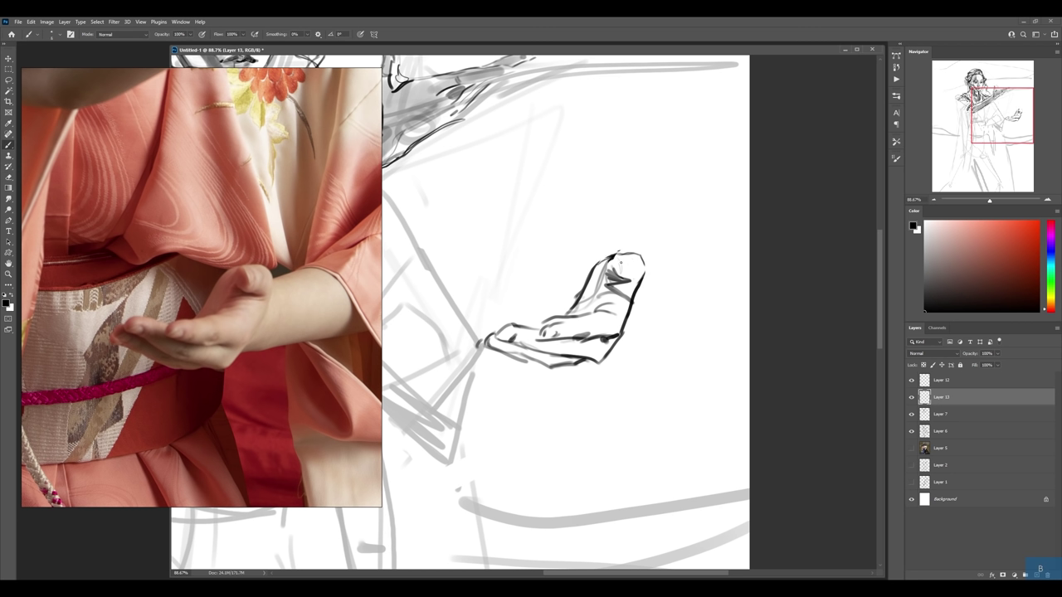
pyautogui.moveTo(619, 259)
pyautogui.mouseDown()
pyautogui.moveTo(608, 277)
pyautogui.moveTo(628, 257)
pyautogui.moveTo(605, 288)
pyautogui.mouseUp()
# - Shade the palm, lower edge and fingertips in grey with dark spots, varying brush size
pyautogui.press('e')
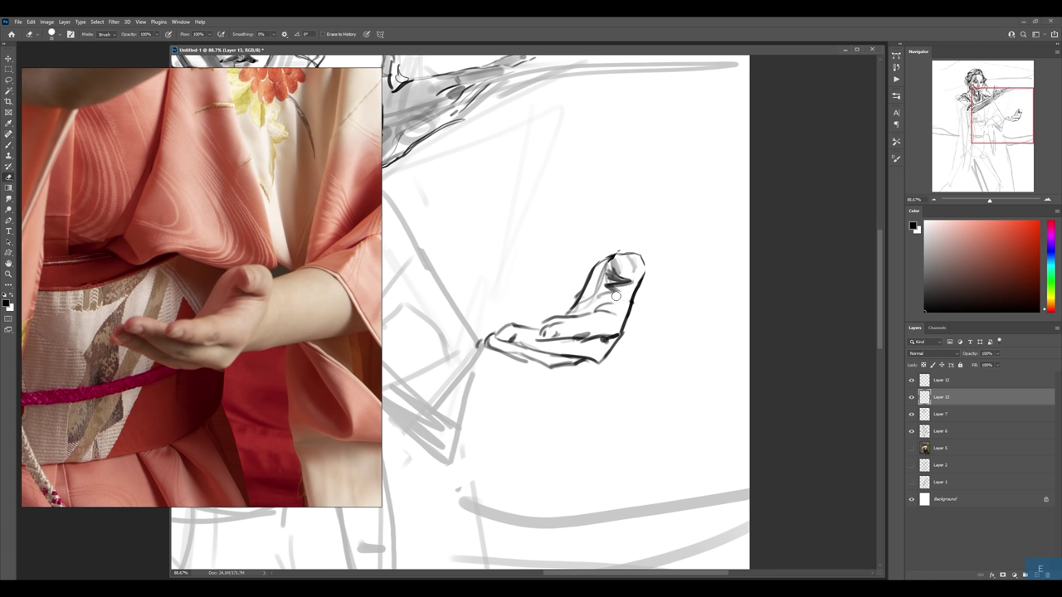
pyautogui.press('b')
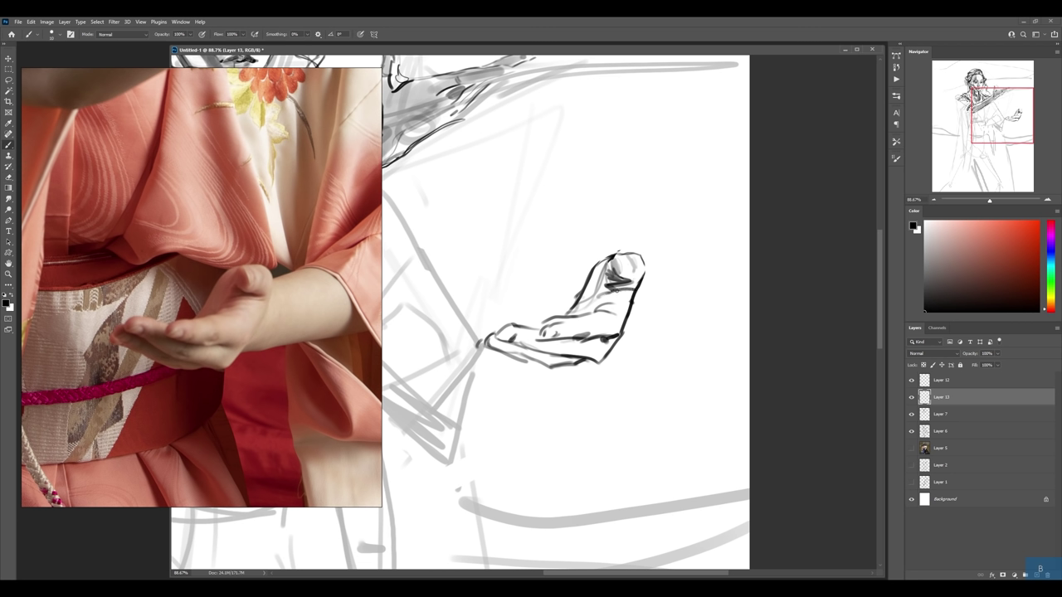
pyautogui.moveTo(604, 294); pyautogui.dragTo(572, 312)
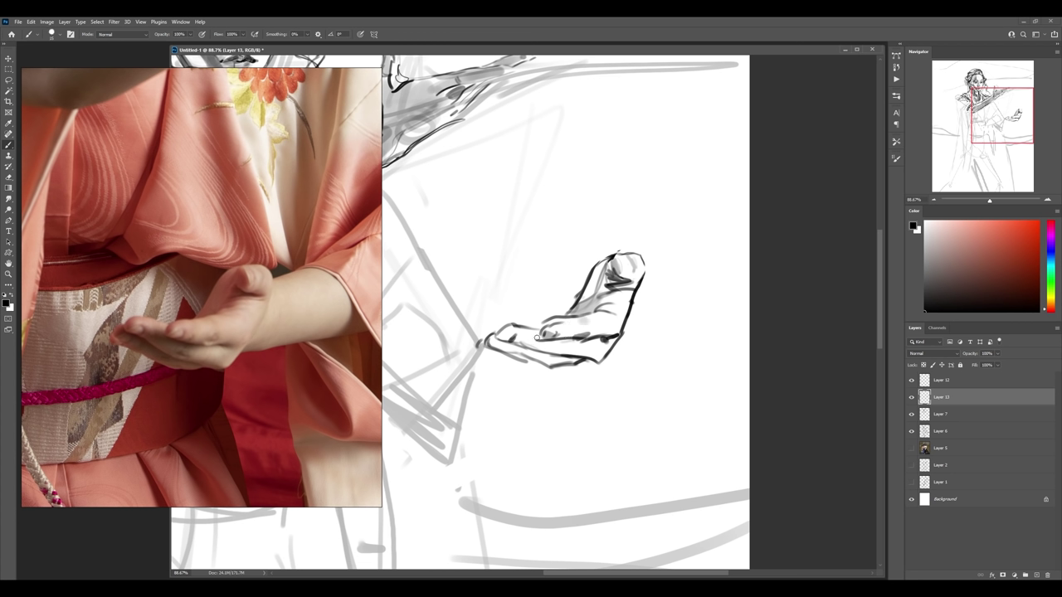
pyautogui.moveTo(537, 338)
pyautogui.mouseDown()
pyautogui.moveTo(516, 340)
pyautogui.moveTo(563, 348)
pyautogui.mouseUp()
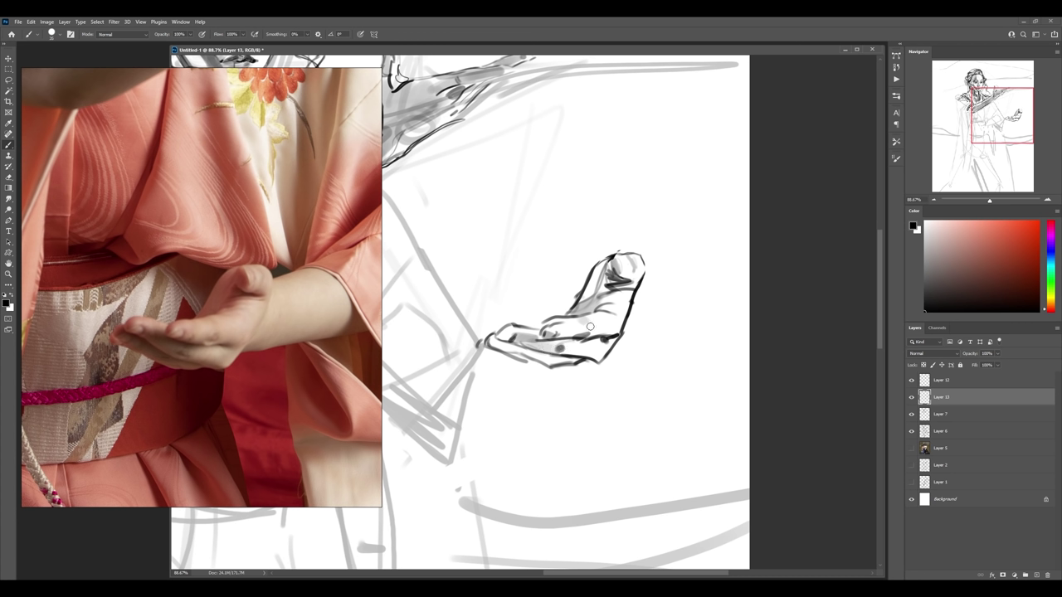
pyautogui.click(587, 331)
pyautogui.press('[')
pyautogui.press(']')
pyautogui.moveTo(491, 340)
pyautogui.mouseDown()
pyautogui.moveTo(561, 360)
pyautogui.moveTo(491, 341)
pyautogui.mouseUp()
pyautogui.press('[')
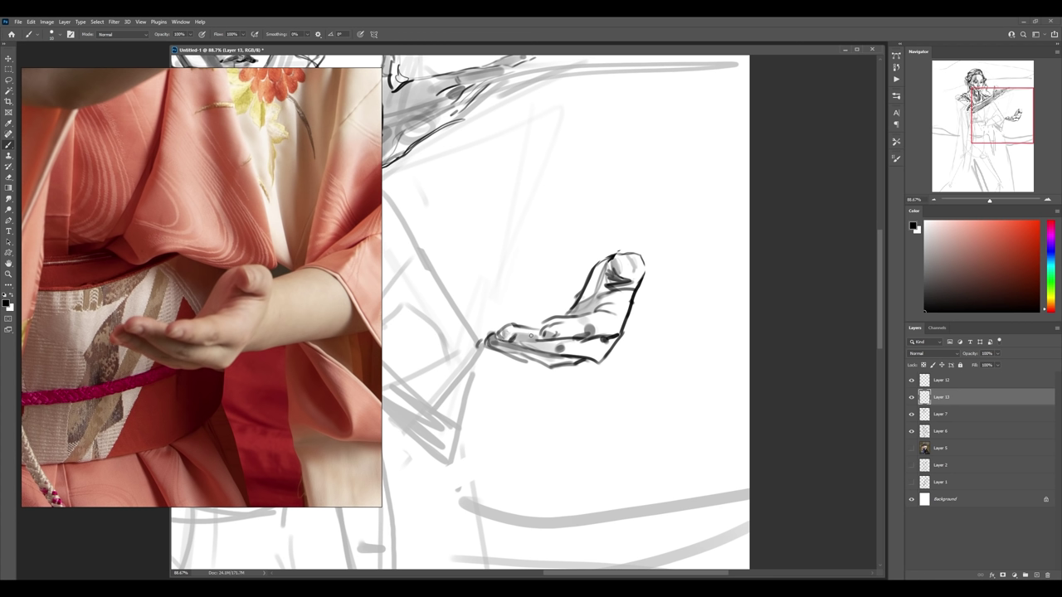
pyautogui.press(']')
pyautogui.press('[')
pyautogui.press(']')
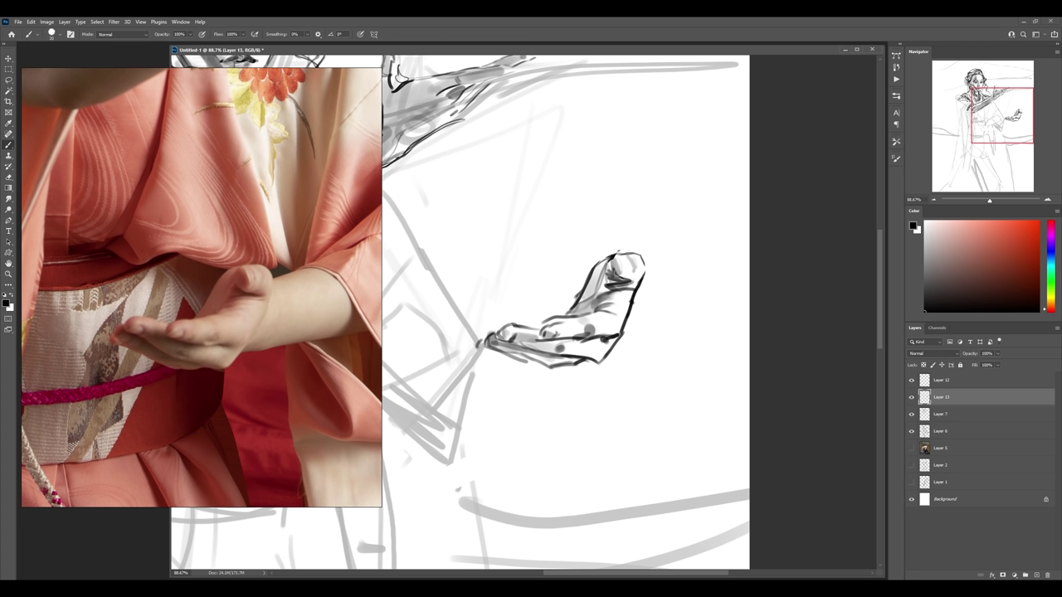
pyautogui.press('[')
# - Shift the lower hand sketch left toward the waist, then rotate and resize it
pyautogui.press('z')
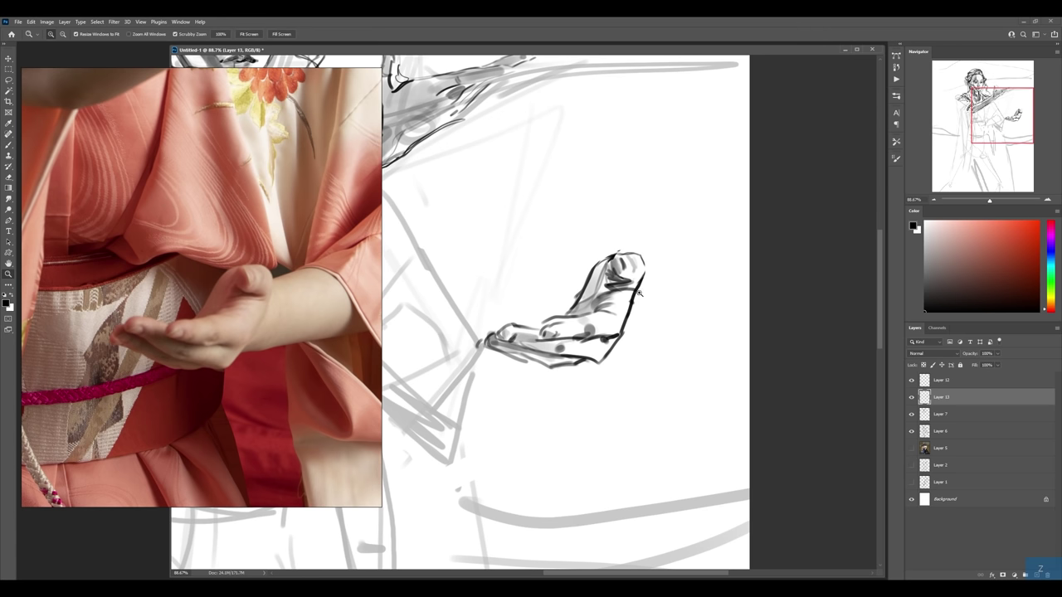
pyautogui.moveTo(641, 293)
pyautogui.mouseDown()
pyautogui.moveTo(614, 292)
pyautogui.moveTo(647, 307)
pyautogui.mouseUp()
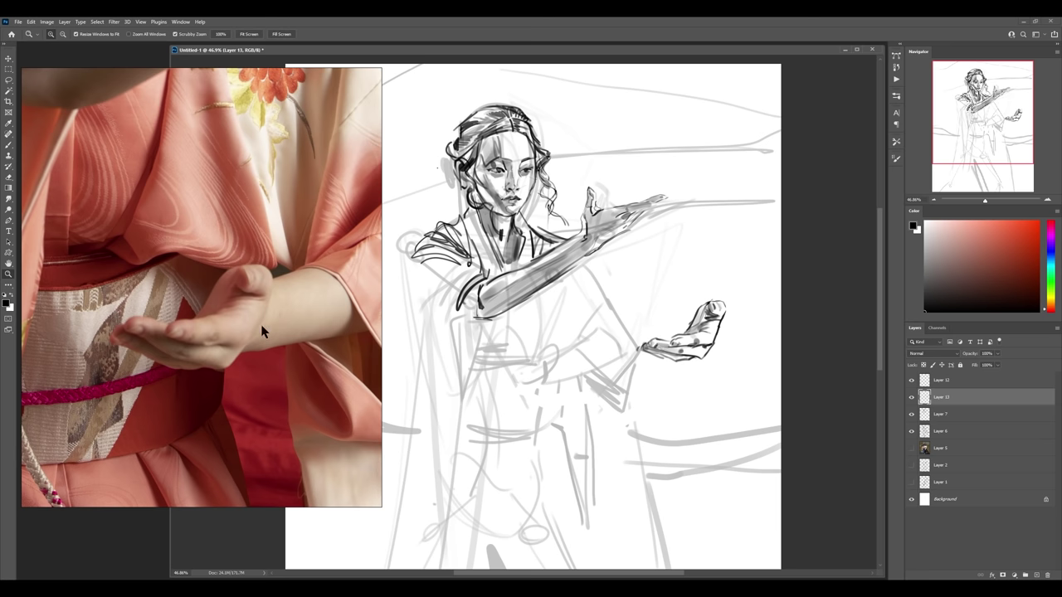
pyautogui.scroll(-2, 224, 369)
pyautogui.scroll(-1, 225, 370)
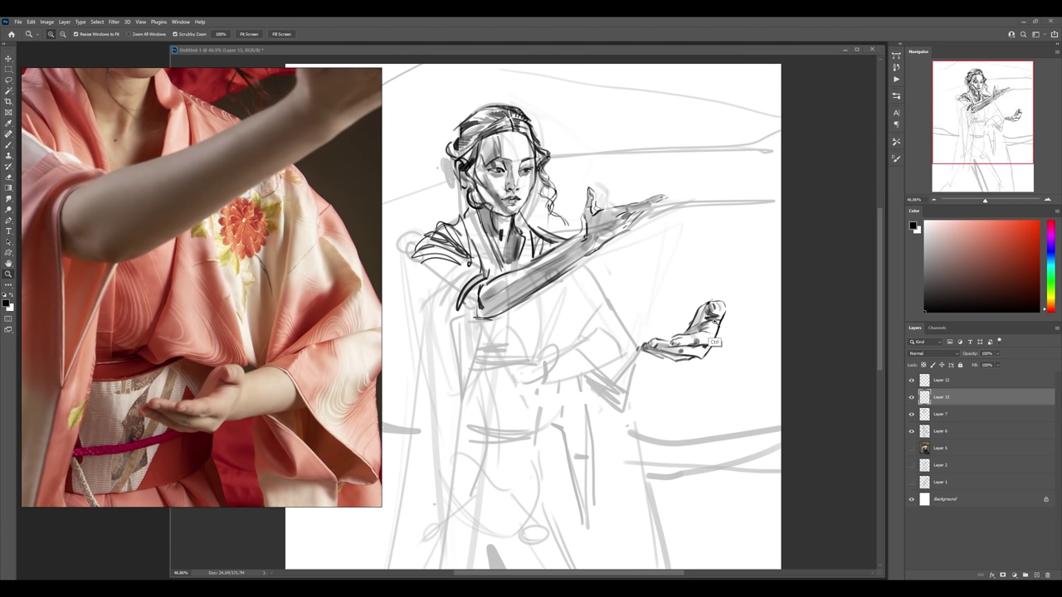
pyautogui.moveTo(714, 327)
pyautogui.mouseDown()
pyautogui.moveTo(554, 334)
pyautogui.moveTo(648, 248)
pyautogui.moveTo(568, 342)
pyautogui.moveTo(561, 333)
pyautogui.moveTo(554, 355)
pyautogui.moveTo(539, 340)
pyautogui.mouseUp()
pyautogui.hotkey('ctrl', 't')
pyautogui.press('Return')
# - Zoom out in full-screen mode, nudge the sketch, and rescale the hand slightly
pyautogui.press('z')
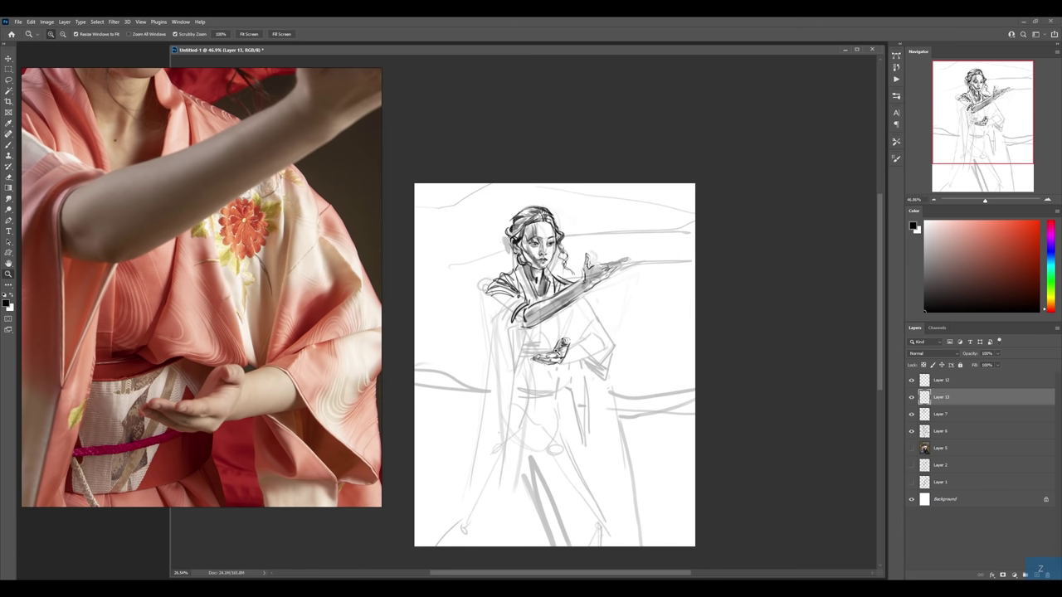
pyautogui.scroll(-3, 340, 274)
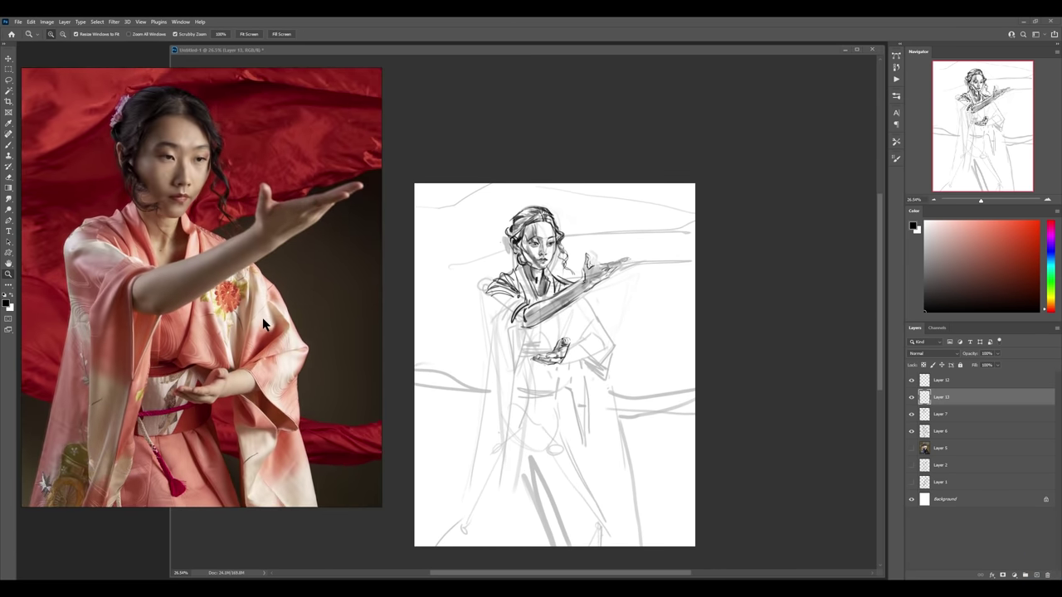
pyautogui.click(728, 260)
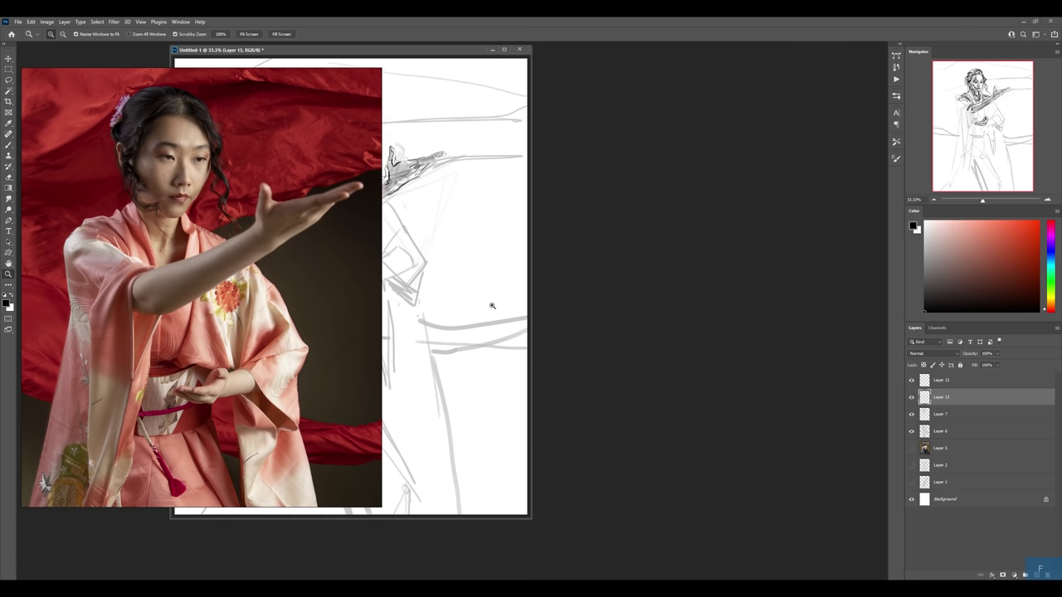
pyautogui.press('f')
pyautogui.moveTo(603, 228)
pyautogui.mouseDown()
pyautogui.moveTo(636, 248)
pyautogui.moveTo(622, 268)
pyautogui.mouseUp()
pyautogui.press('v')
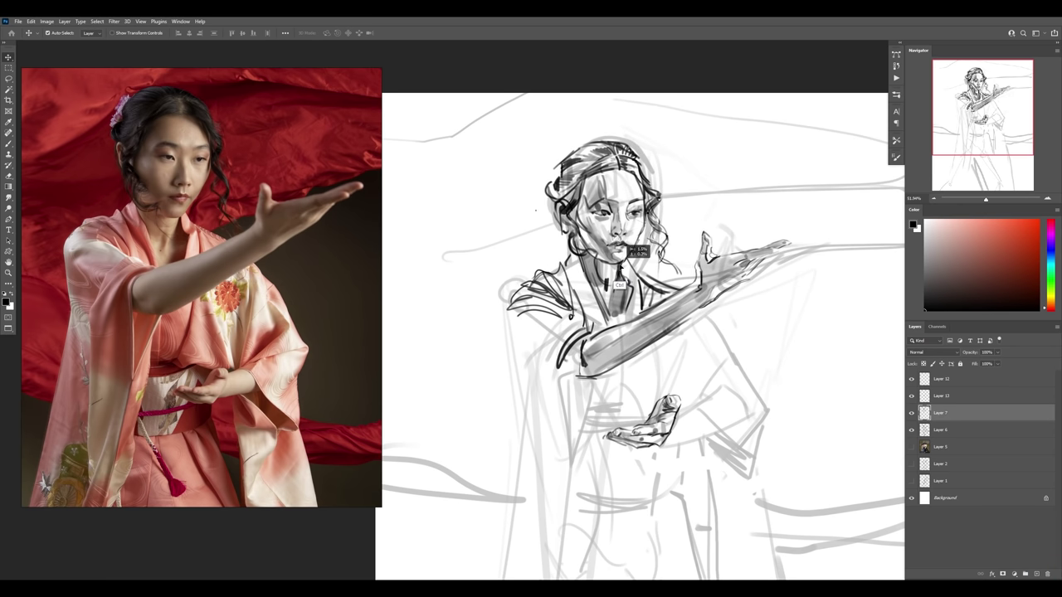
pyautogui.moveTo(618, 281); pyautogui.dragTo(621, 282)
pyautogui.keyDown('ctrl'); pyautogui.click(670, 430); pyautogui.keyUp('ctrl')
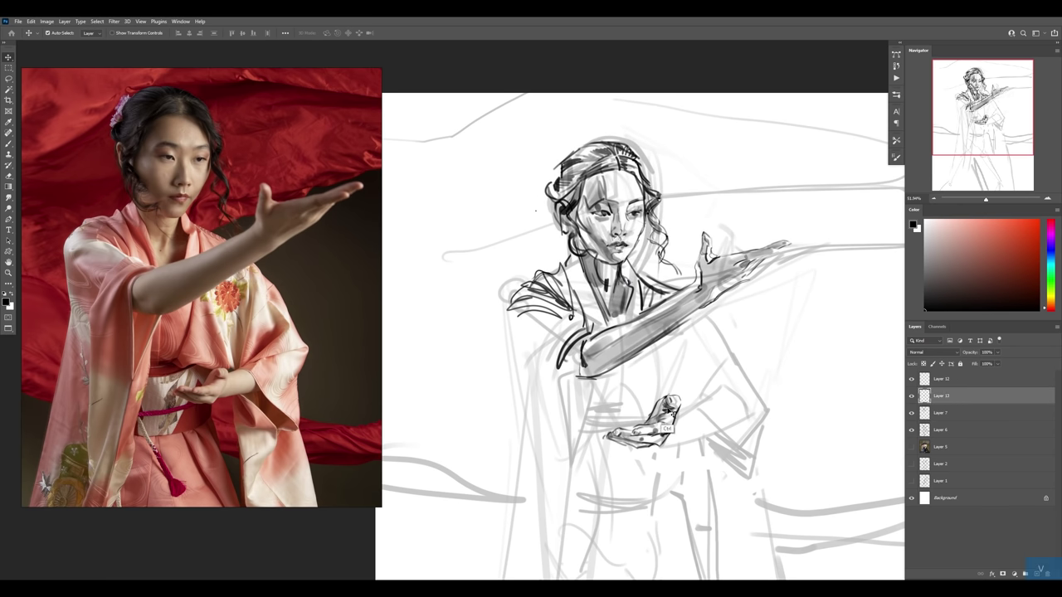
pyautogui.hotkey('ctrl', 't')
pyautogui.moveTo(685, 386)
pyautogui.mouseDown()
pyautogui.moveTo(672, 407)
pyautogui.moveTo(709, 396)
pyautogui.mouseUp()
# - Apply the hand transform and ink strokes linking the hand to the right sleeve
pyautogui.press('Return')
pyautogui.press('b')
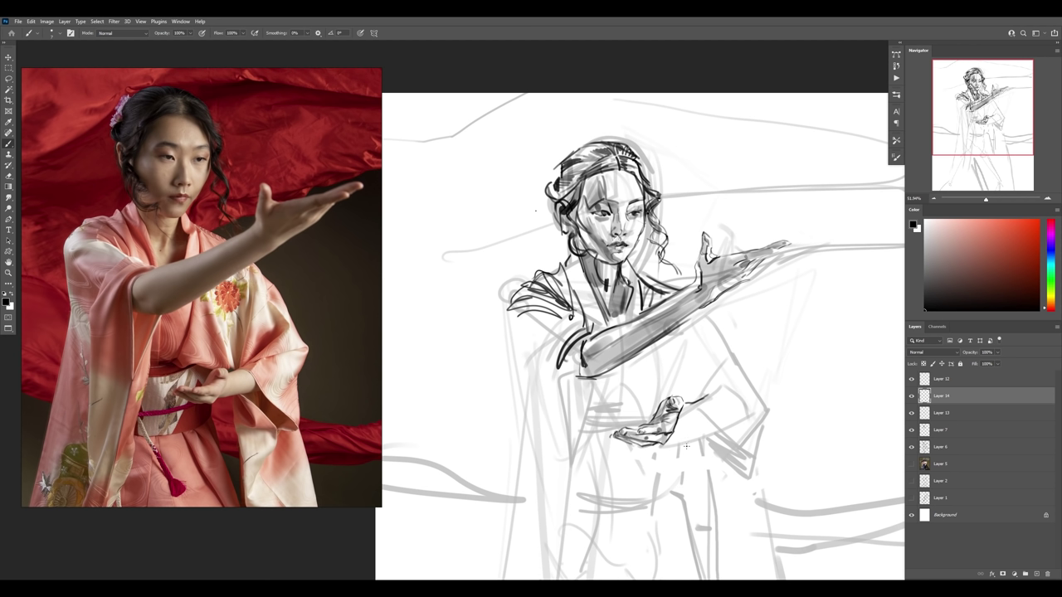
pyautogui.moveTo(687, 442); pyautogui.dragTo(753, 416)
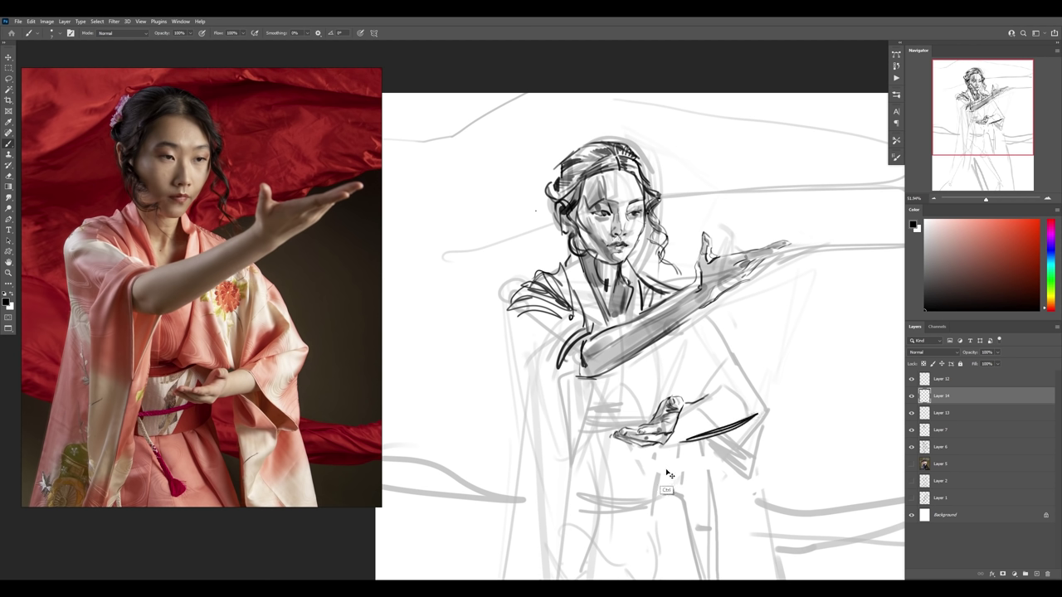
pyautogui.hotkey('ctrl', 'z')
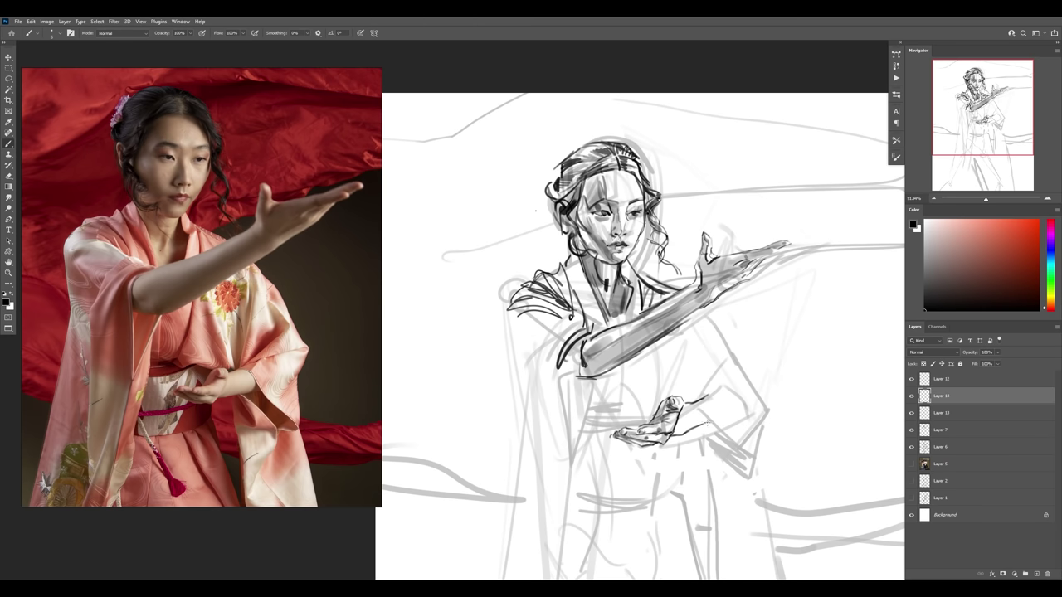
pyautogui.moveTo(687, 433)
pyautogui.mouseDown()
pyautogui.moveTo(745, 412)
pyautogui.moveTo(689, 428)
pyautogui.moveTo(704, 425)
pyautogui.mouseUp()
pyautogui.moveTo(706, 402); pyautogui.dragTo(760, 469)
# - Ink the sleeve's outer edge plus zigzag and vertical fold lines under the arm
pyautogui.moveTo(712, 435); pyautogui.dragTo(746, 470)
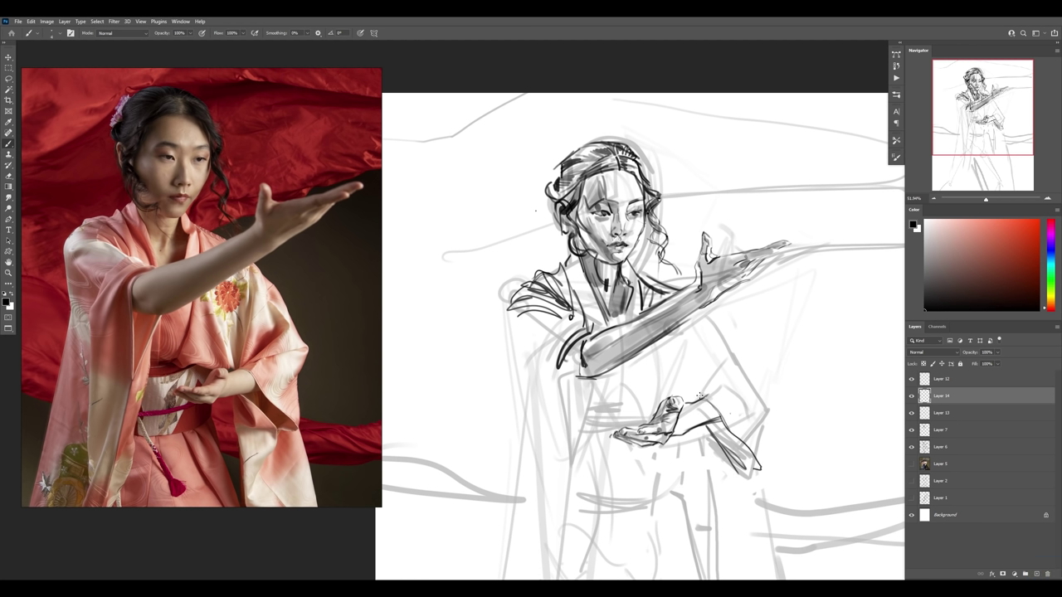
pyautogui.moveTo(699, 395)
pyautogui.mouseDown()
pyautogui.moveTo(730, 363)
pyautogui.moveTo(759, 378)
pyautogui.moveTo(742, 424)
pyautogui.moveTo(755, 462)
pyautogui.mouseUp()
pyautogui.hotkey('ctrl', 'z')
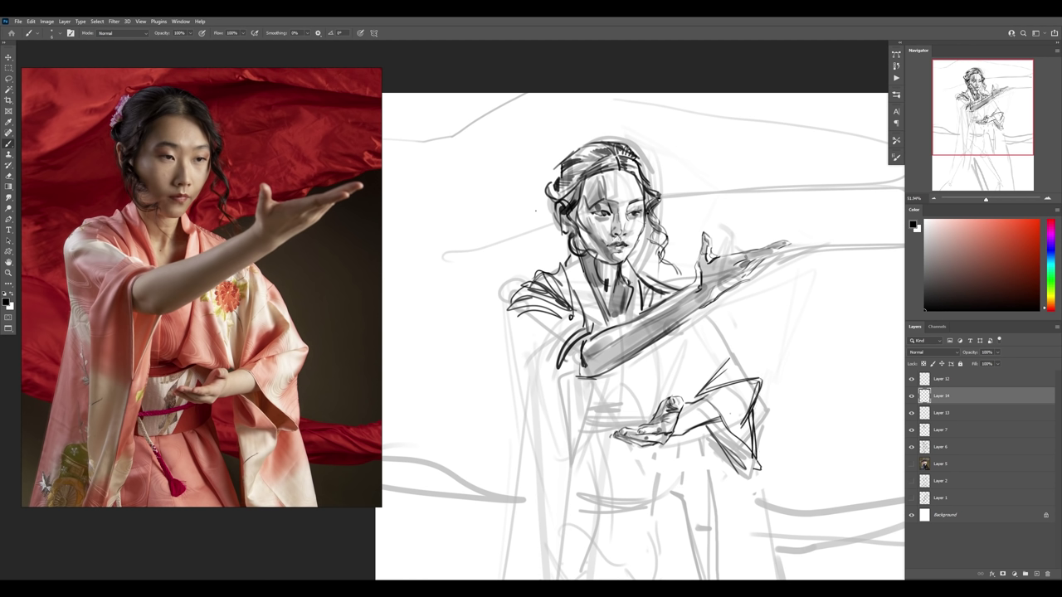
pyautogui.moveTo(753, 410); pyautogui.dragTo(758, 468)
pyautogui.moveTo(729, 357)
pyautogui.mouseDown()
pyautogui.moveTo(702, 387)
pyautogui.moveTo(732, 370)
pyautogui.moveTo(722, 370)
pyautogui.mouseUp()
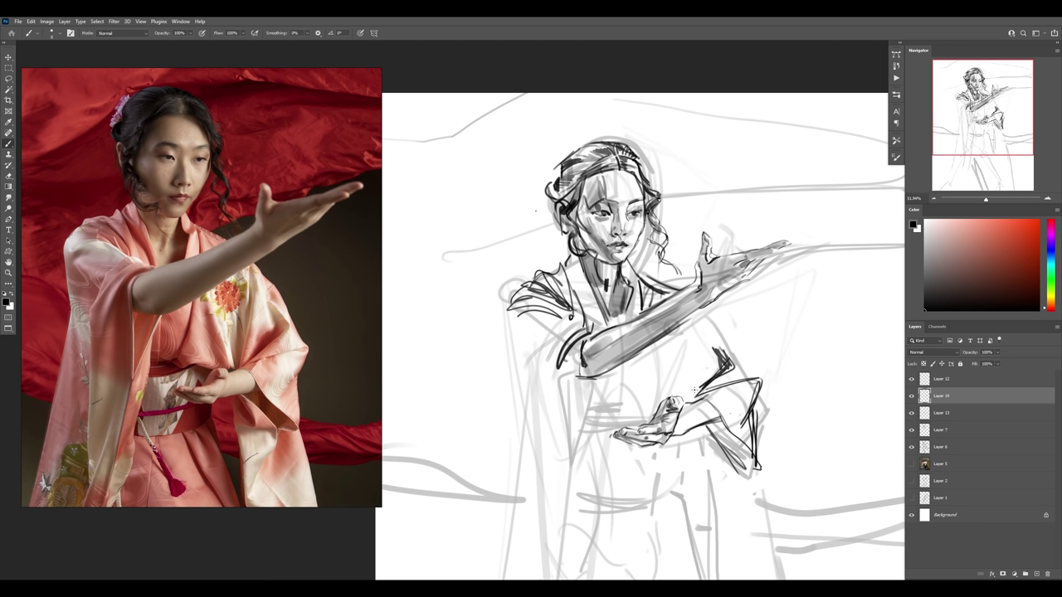
pyautogui.moveTo(697, 328); pyautogui.dragTo(687, 395)
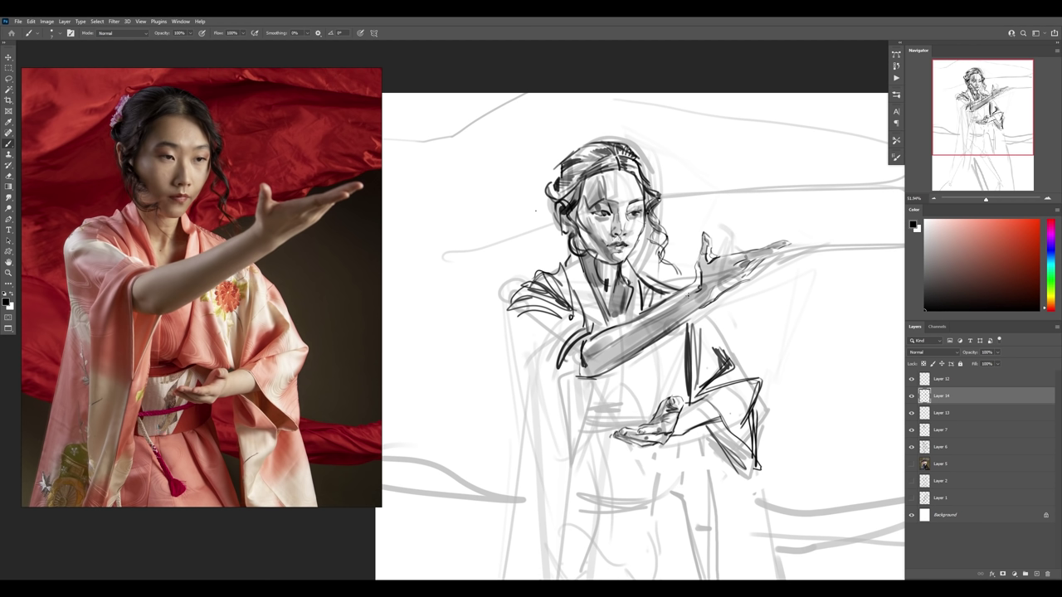
# - Add a new layer with a waist line and shrink the hand sketch slightly
pyautogui.click(1037, 573)
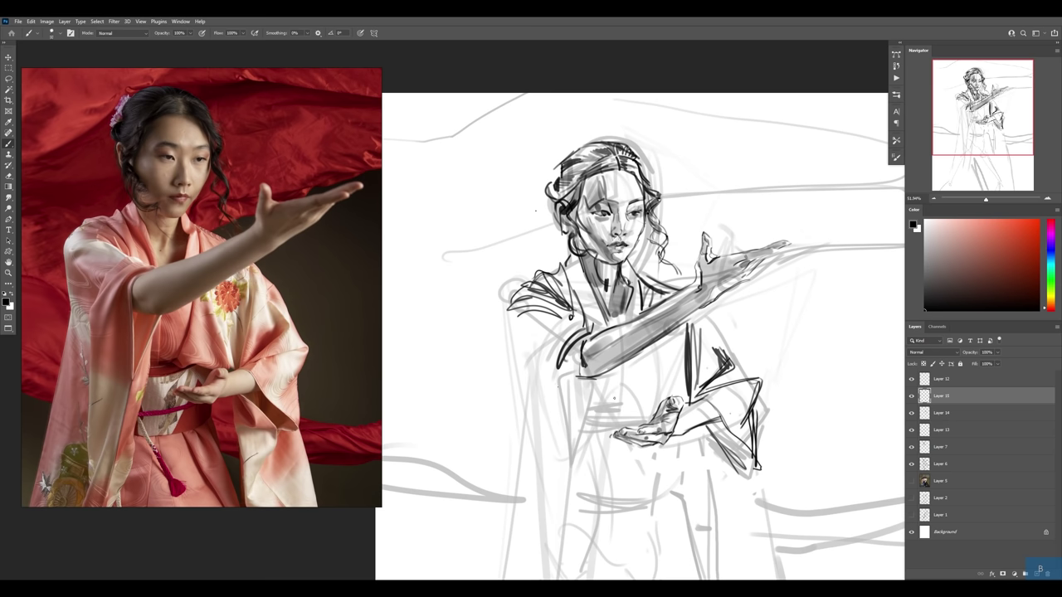
pyautogui.moveTo(609, 400); pyautogui.dragTo(649, 399)
pyautogui.keyDown('ctrl'); pyautogui.click(643, 423); pyautogui.keyUp('ctrl')
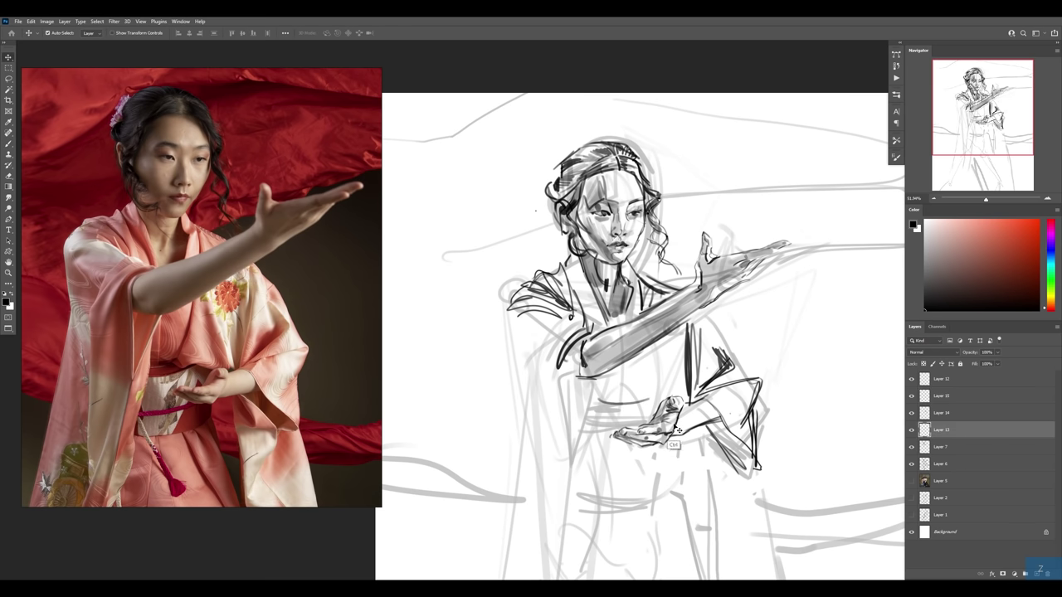
pyautogui.hotkey('ctrl', 't')
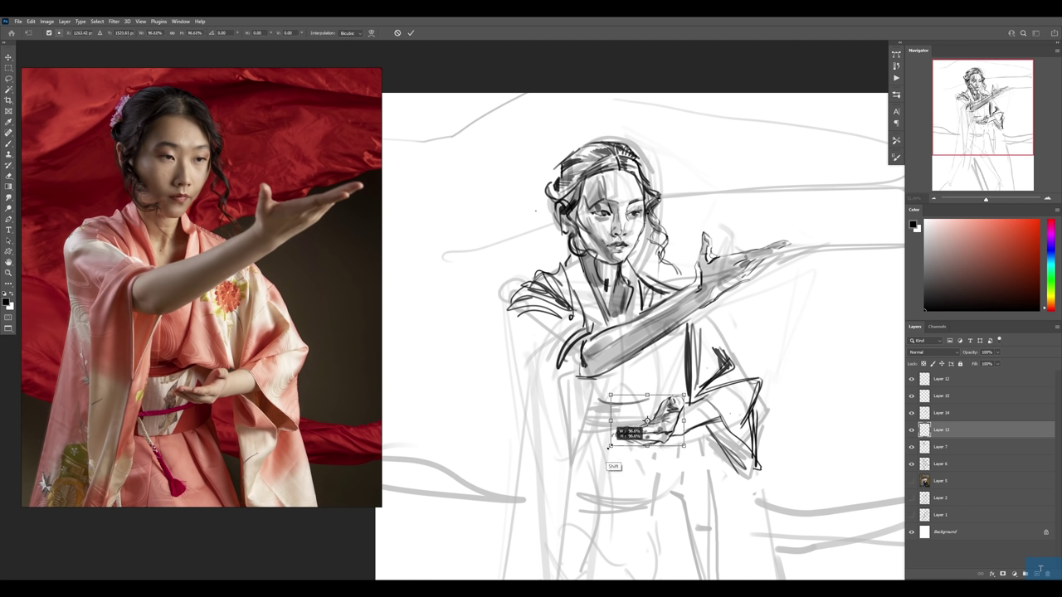
pyautogui.moveTo(608, 446); pyautogui.dragTo(611, 443)
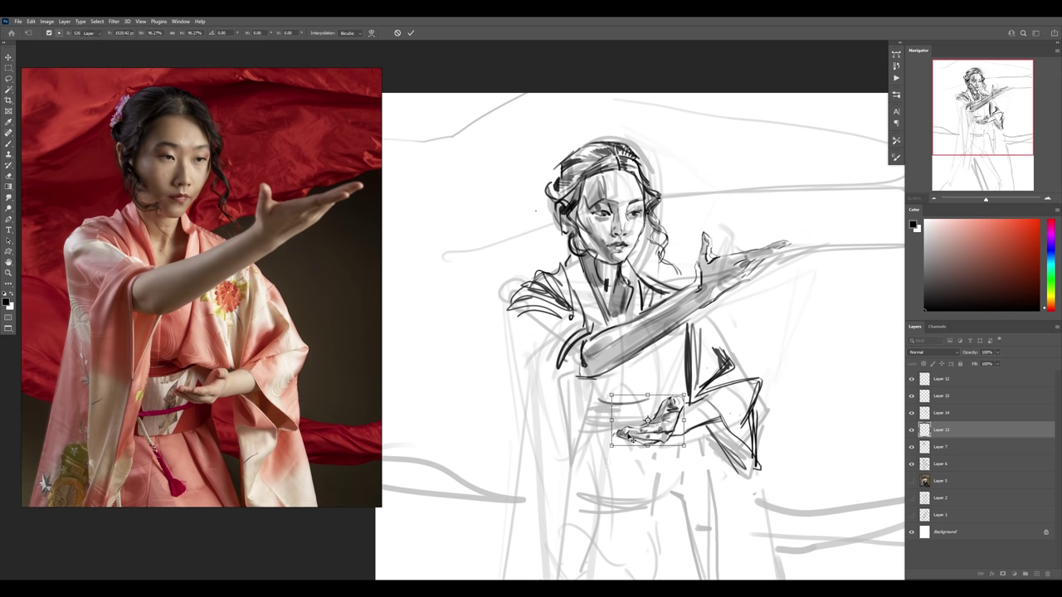
pyautogui.press('Return')
# - Brush the sash's upper bands, its lower edge, and vertical shading
pyautogui.keyDown('ctrl'); pyautogui.click(640, 413); pyautogui.keyUp('ctrl')
pyautogui.press('b')
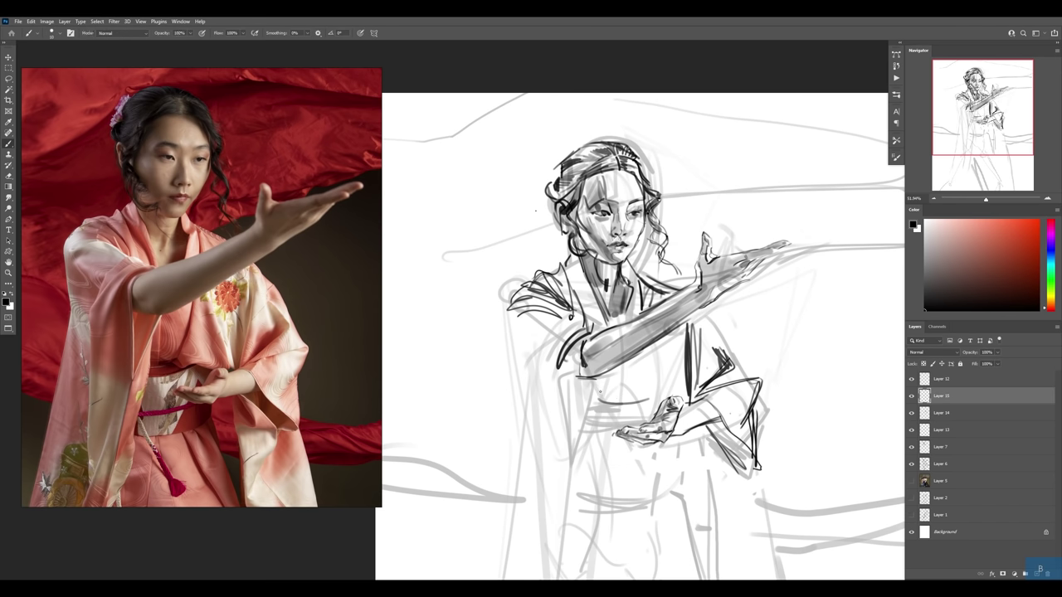
pyautogui.moveTo(592, 393)
pyautogui.mouseDown()
pyautogui.moveTo(653, 385)
pyautogui.moveTo(644, 389)
pyautogui.moveTo(652, 398)
pyautogui.mouseUp()
pyautogui.press(']')
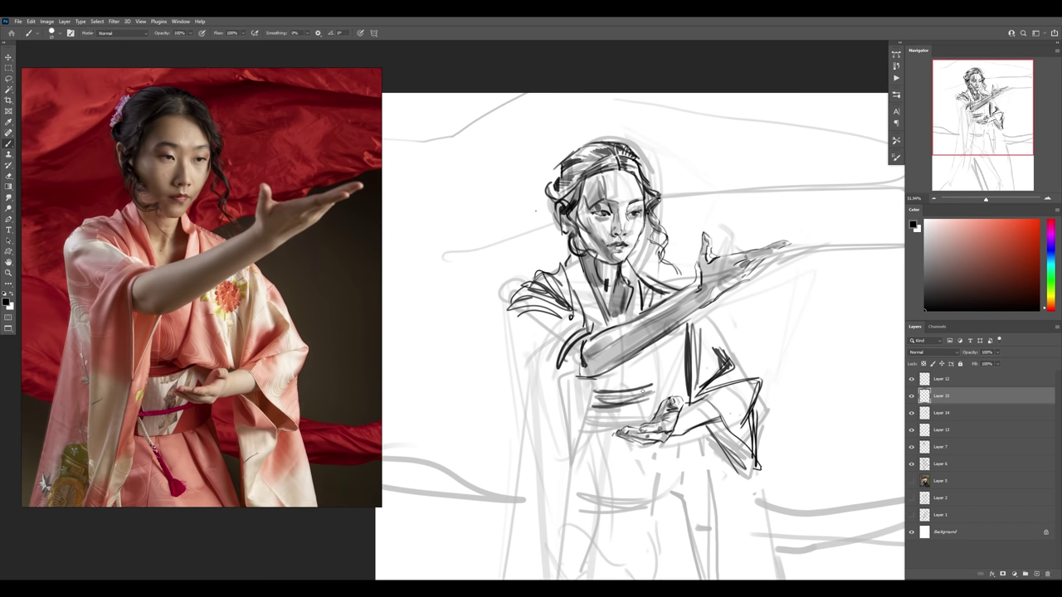
pyautogui.moveTo(579, 470)
pyautogui.mouseDown()
pyautogui.moveTo(663, 469)
pyautogui.moveTo(574, 471)
pyautogui.moveTo(606, 440)
pyautogui.moveTo(611, 395)
pyautogui.moveTo(604, 470)
pyautogui.mouseUp()
pyautogui.press(']')
pyautogui.press('[')
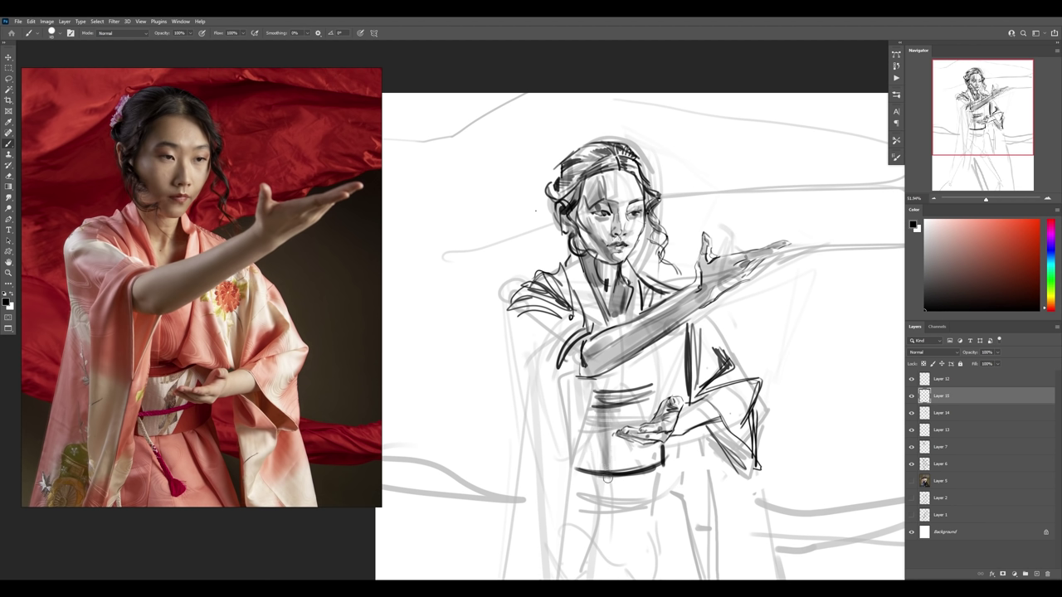
pyautogui.moveTo(596, 400)
pyautogui.mouseDown()
pyautogui.moveTo(585, 468)
pyautogui.moveTo(592, 442)
pyautogui.mouseUp()
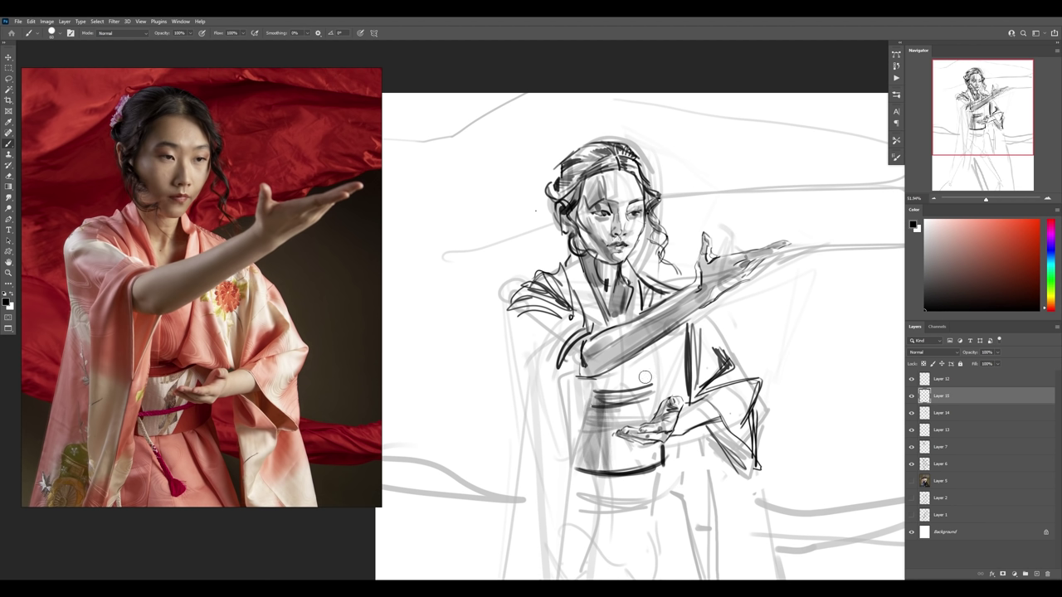
# - On a new layer, ink the sash's left edge and long robe lines below it
pyautogui.hotkey('ctrl', 'shift', 'alt', 'n')
pyautogui.moveTo(652, 340); pyautogui.dragTo(637, 378)
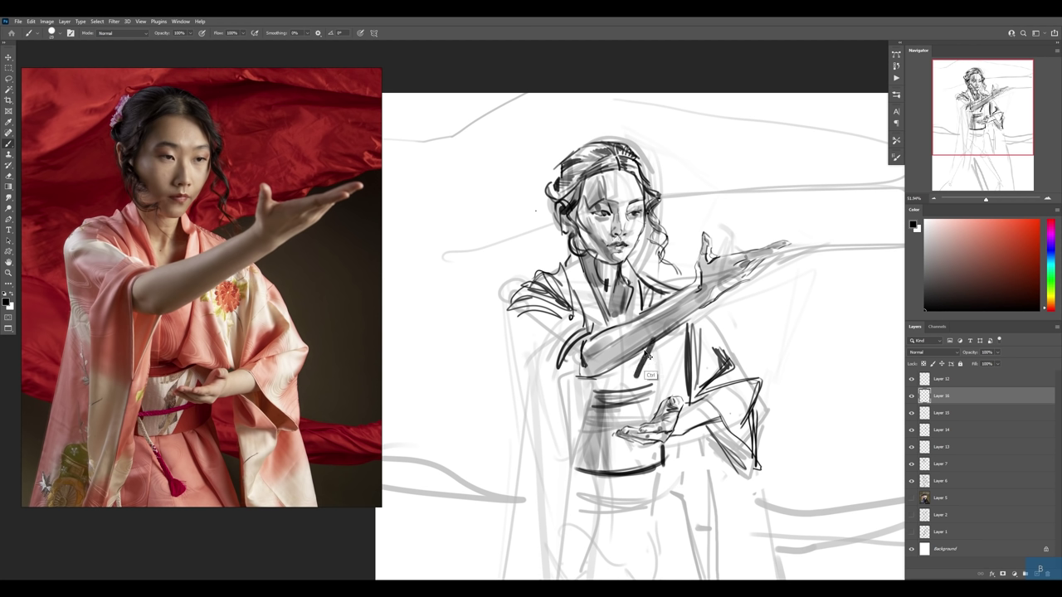
pyautogui.hotkey('ctrl', 'z')
pyautogui.moveTo(639, 355)
pyautogui.mouseDown()
pyautogui.moveTo(622, 399)
pyautogui.moveTo(596, 395)
pyautogui.moveTo(571, 450)
pyautogui.mouseUp()
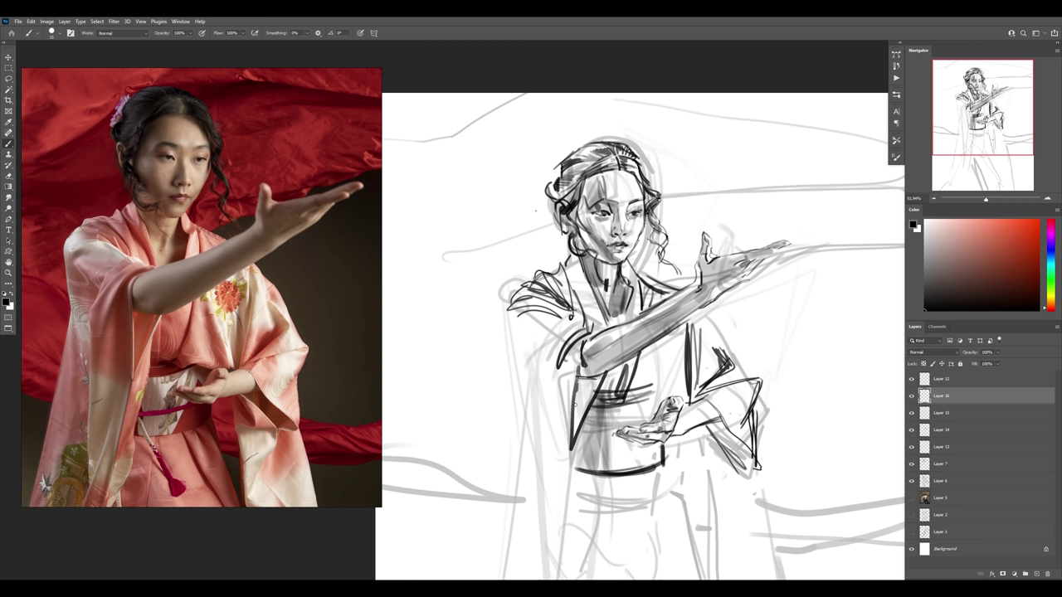
pyautogui.moveTo(580, 366); pyautogui.dragTo(571, 446)
pyautogui.moveTo(606, 376)
pyautogui.mouseDown()
pyautogui.moveTo(586, 427)
pyautogui.moveTo(592, 415)
pyautogui.mouseUp()
pyautogui.moveTo(584, 417); pyautogui.dragTo(580, 501)
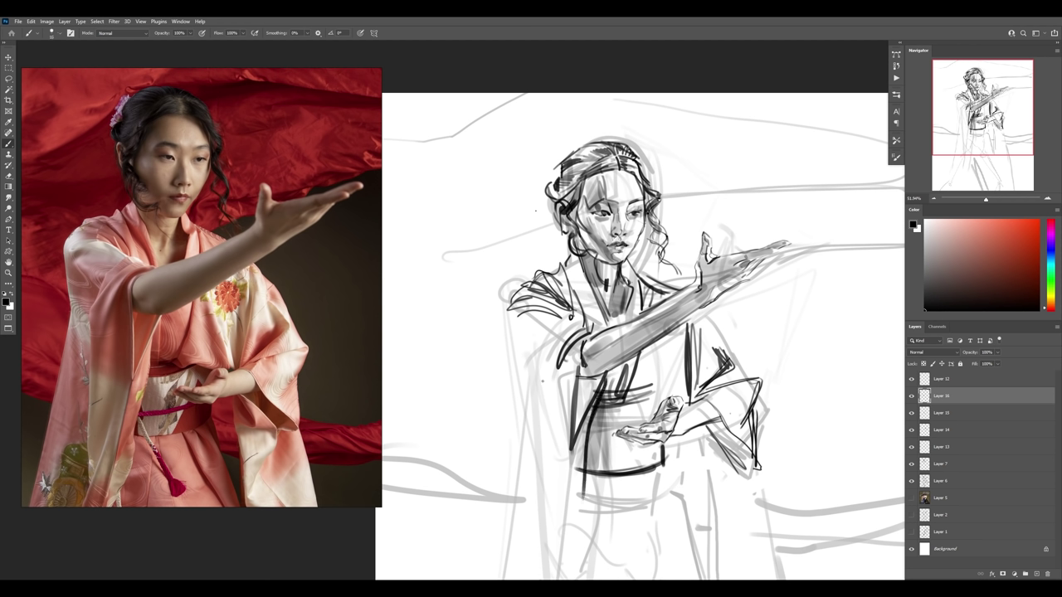
# - Darken the left robe and sleeve edges and add lines down the kimono front
pyautogui.moveTo(533, 363); pyautogui.dragTo(542, 412)
pyautogui.moveTo(581, 320)
pyautogui.mouseDown()
pyautogui.moveTo(538, 357)
pyautogui.moveTo(592, 327)
pyautogui.moveTo(548, 335)
pyautogui.moveTo(540, 351)
pyautogui.mouseUp()
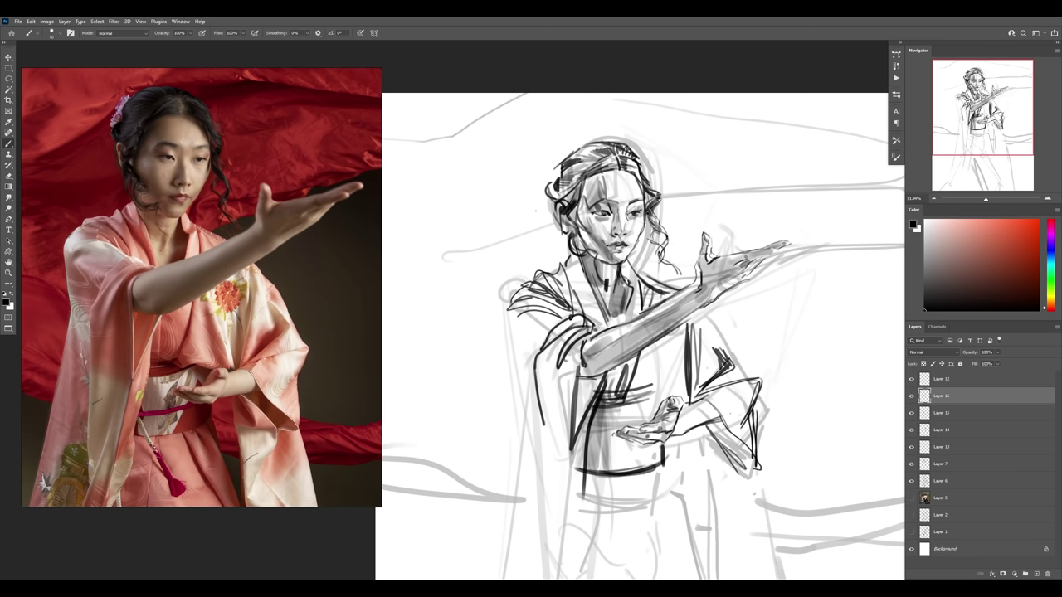
pyautogui.moveTo(652, 352); pyautogui.dragTo(662, 402)
pyautogui.moveTo(667, 341); pyautogui.dragTo(677, 390)
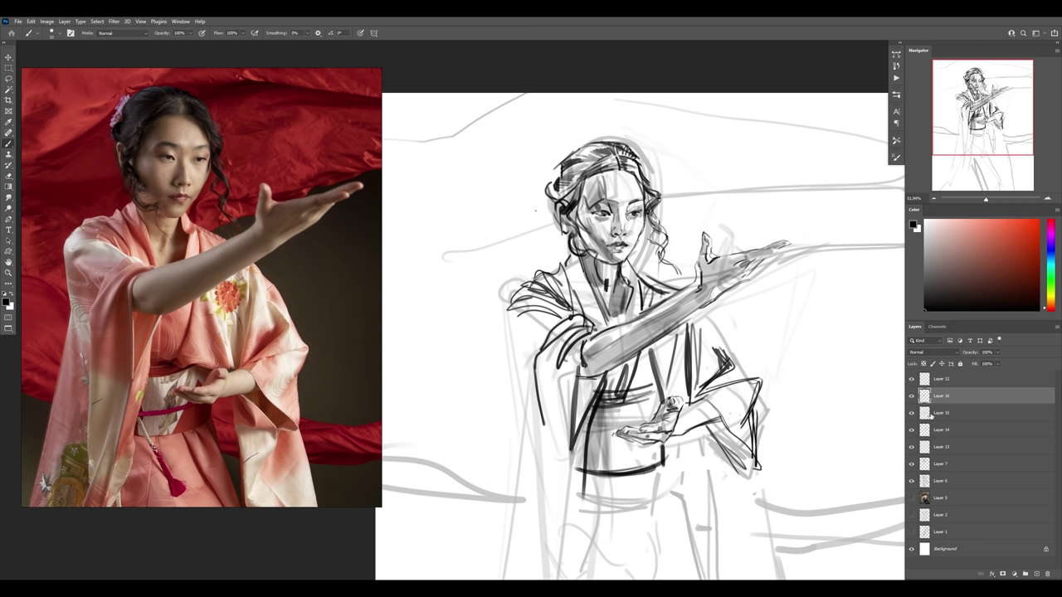
# - Add a faint white overlay layer and draw a red M stroke on a new layer
pyautogui.hotkey('ctrl', 'shift', 'alt', 'n')
pyautogui.hotkey('ctrl', 'Delete')
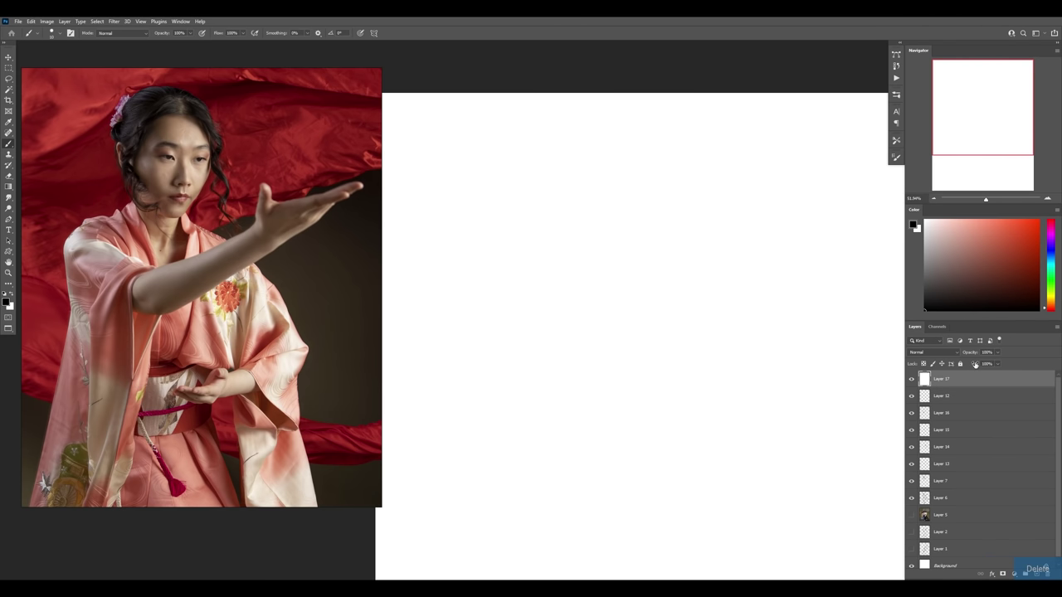
pyautogui.press('Return')
pyautogui.hotkey('ctrl', 'shift', 'alt', 'n')
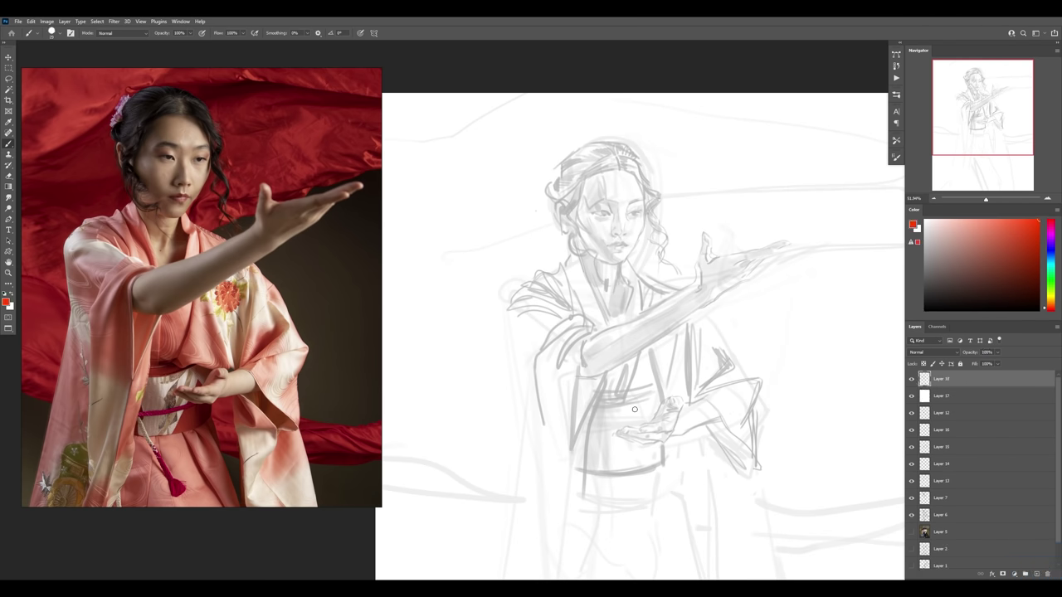
pyautogui.moveTo(632, 397)
pyautogui.mouseDown()
pyautogui.moveTo(649, 286)
pyautogui.moveTo(671, 391)
pyautogui.moveTo(689, 316)
pyautogui.moveTo(724, 365)
pyautogui.moveTo(696, 393)
pyautogui.mouseUp()
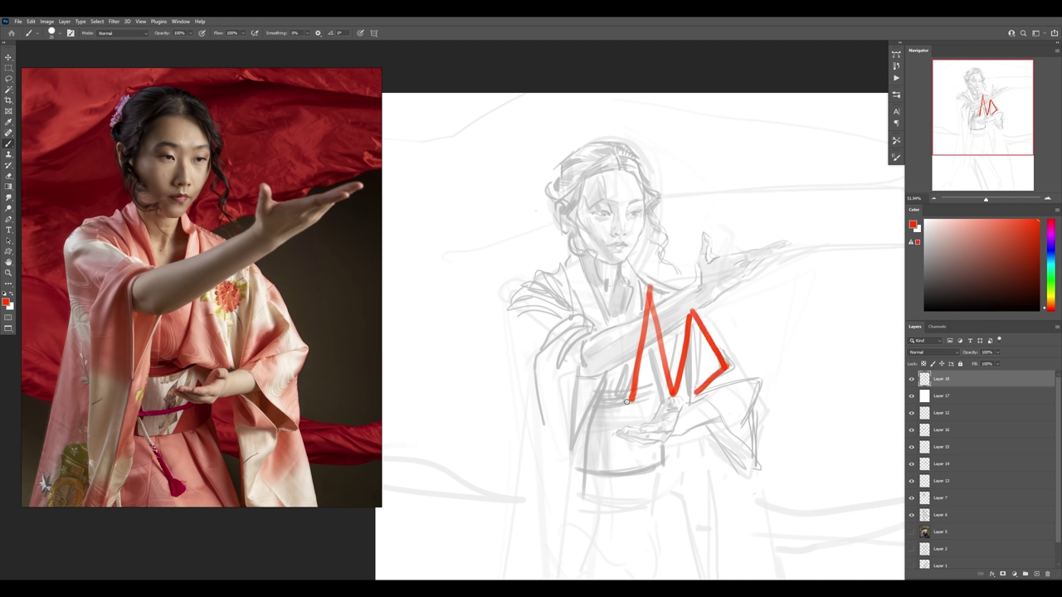
# - Recolour the M stroke black using locked transparency and delete the white overlay
pyautogui.press('d')
pyautogui.click(924, 363)
pyautogui.press('g')
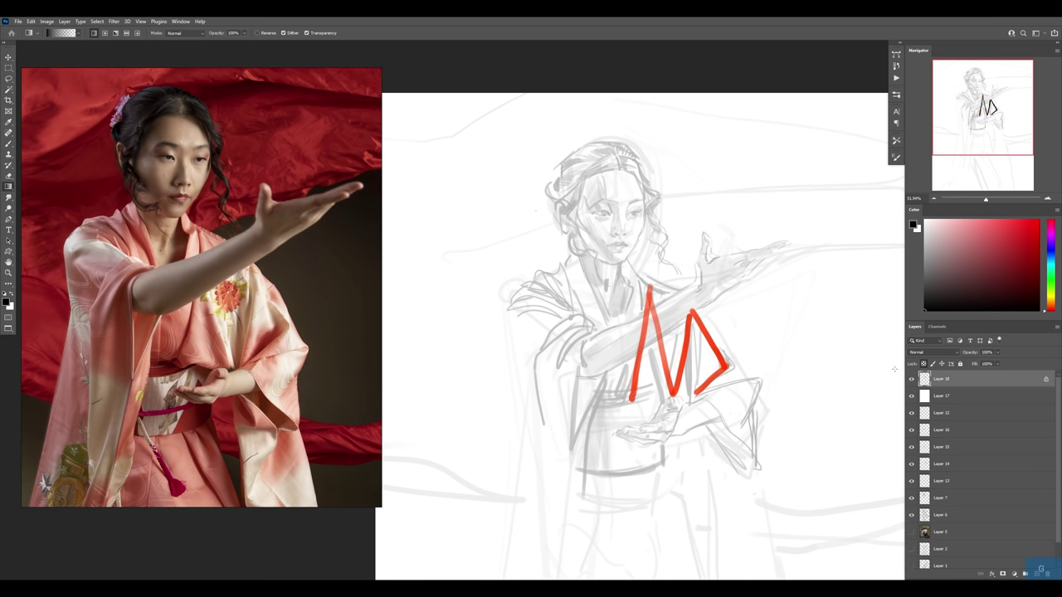
pyautogui.hotkey('alt', 'BackSpace')
pyautogui.click(940, 397)
pyautogui.press('Delete')
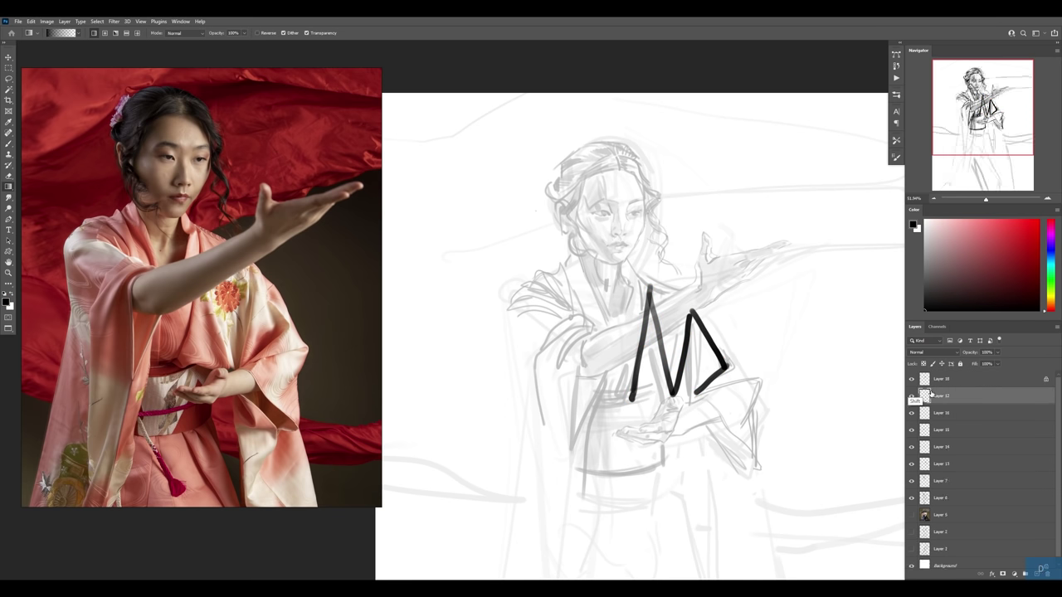
pyautogui.press('e')
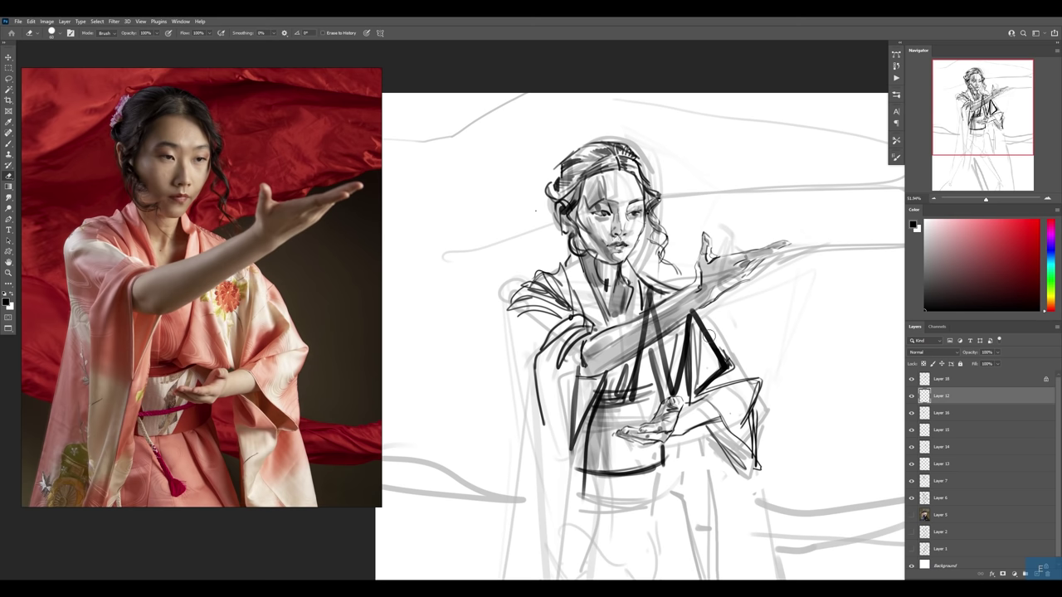
# - Erase parts of the torso's V strokes on Layers 14 and 16
pyautogui.click(960, 383)
pyautogui.press('Tab')
pyautogui.press('Tab')
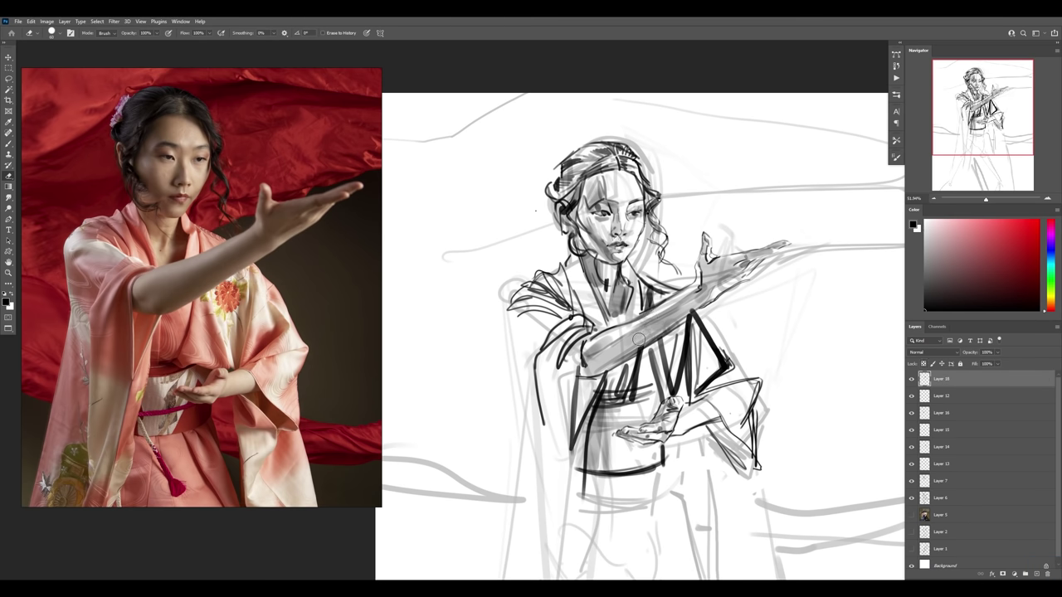
pyautogui.keyDown('ctrl'); pyautogui.click(697, 369); pyautogui.keyUp('ctrl')
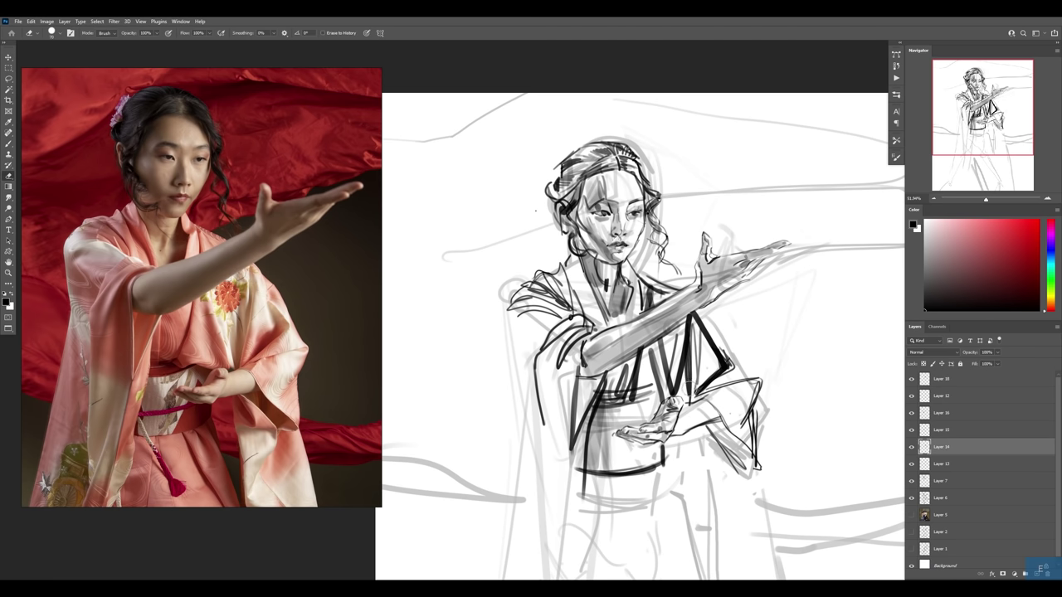
pyautogui.moveTo(699, 339); pyautogui.dragTo(688, 396)
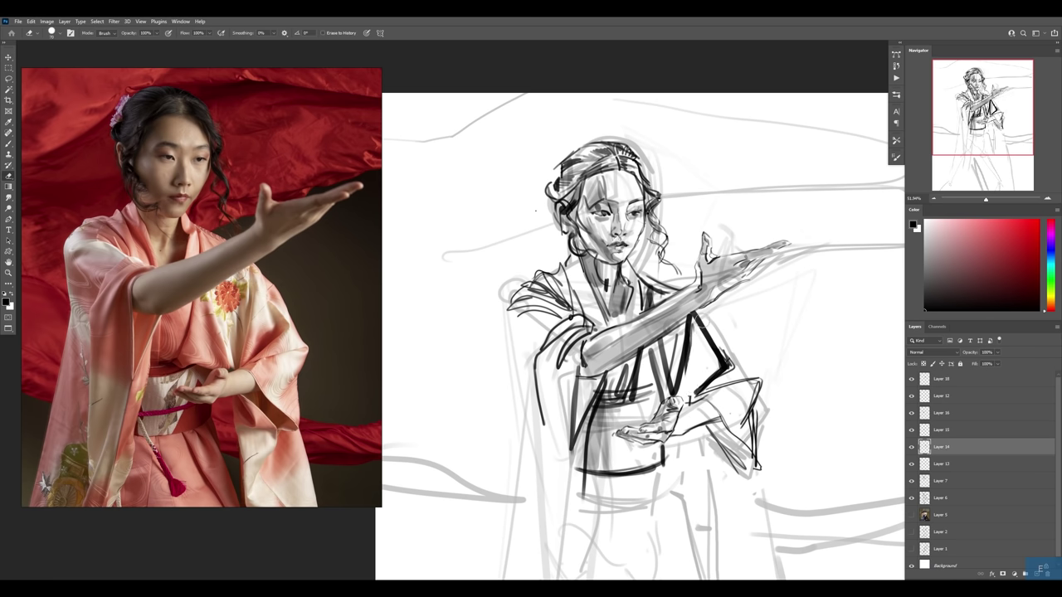
pyautogui.keyDown('ctrl'); pyautogui.click(677, 374); pyautogui.keyUp('ctrl')
pyautogui.moveTo(657, 378); pyautogui.dragTo(668, 390)
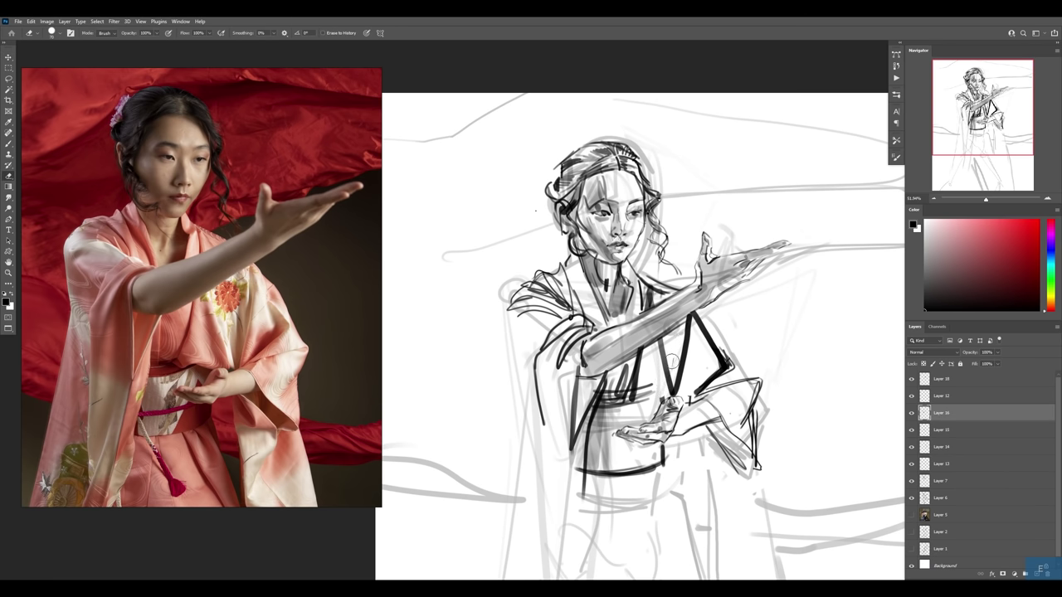
# - Paint grey shading below the arm and ink the sleeve's right edge with a smaller brush
pyautogui.press('b')
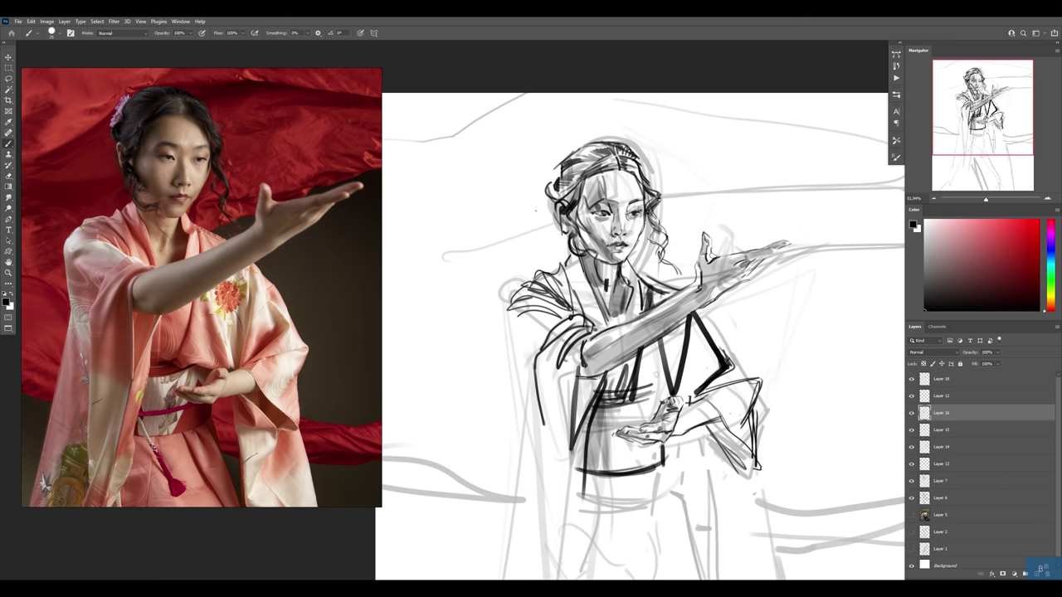
pyautogui.moveTo(659, 401); pyautogui.dragTo(607, 381)
pyautogui.moveTo(656, 342); pyautogui.dragTo(660, 395)
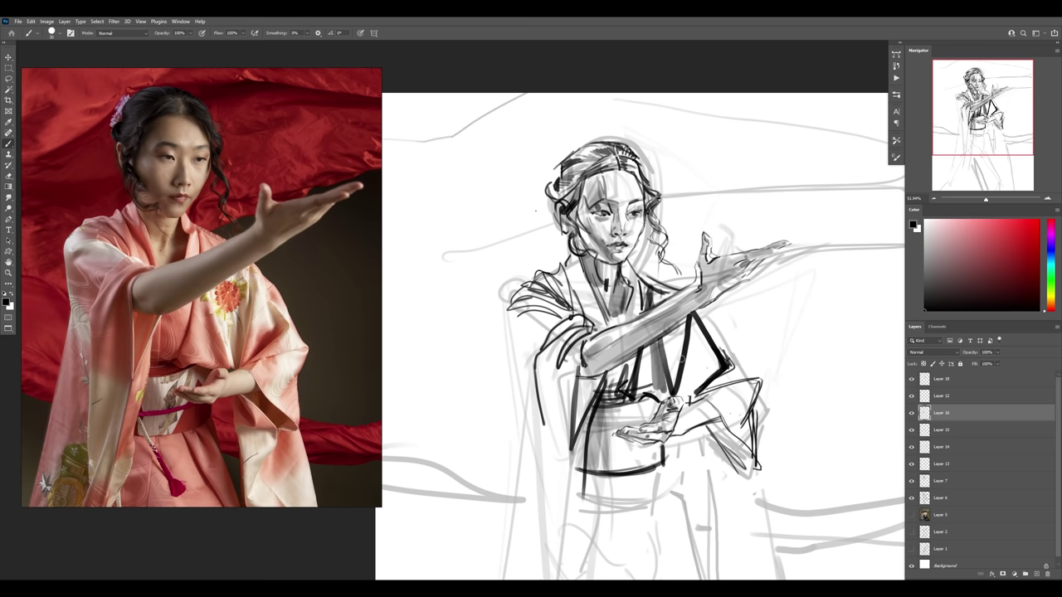
pyautogui.moveTo(682, 327)
pyautogui.mouseDown()
pyautogui.moveTo(678, 388)
pyautogui.moveTo(720, 355)
pyautogui.moveTo(697, 390)
pyautogui.mouseUp()
pyautogui.press('[')
pyautogui.press('[')
pyautogui.press('[')
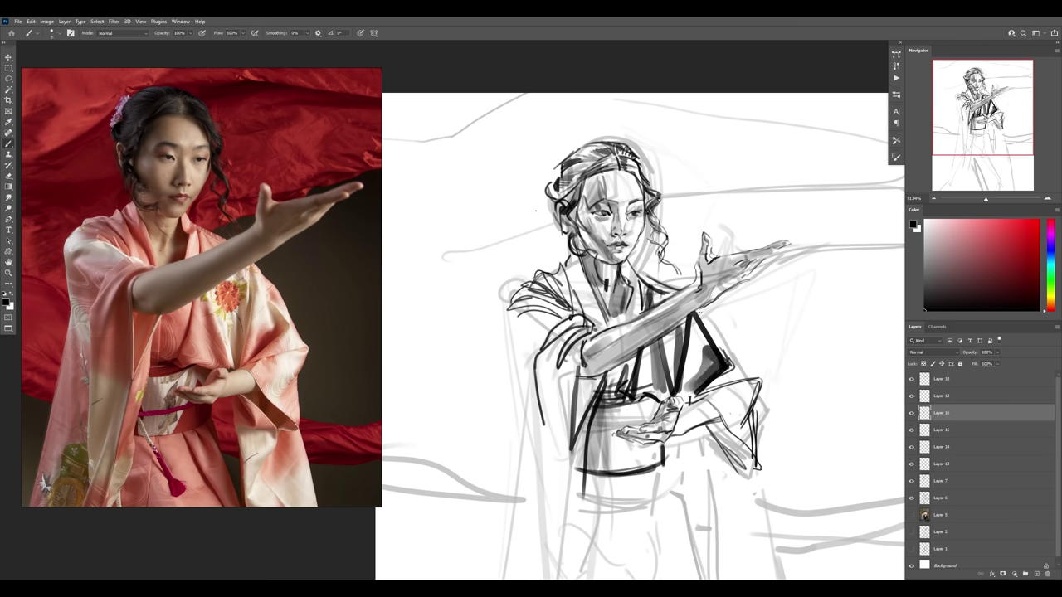
pyautogui.moveTo(727, 329); pyautogui.dragTo(752, 377)
# - On Layer 14, ink the wrist curve and dark vertical fabric strokes below the hand
pyautogui.press('z')
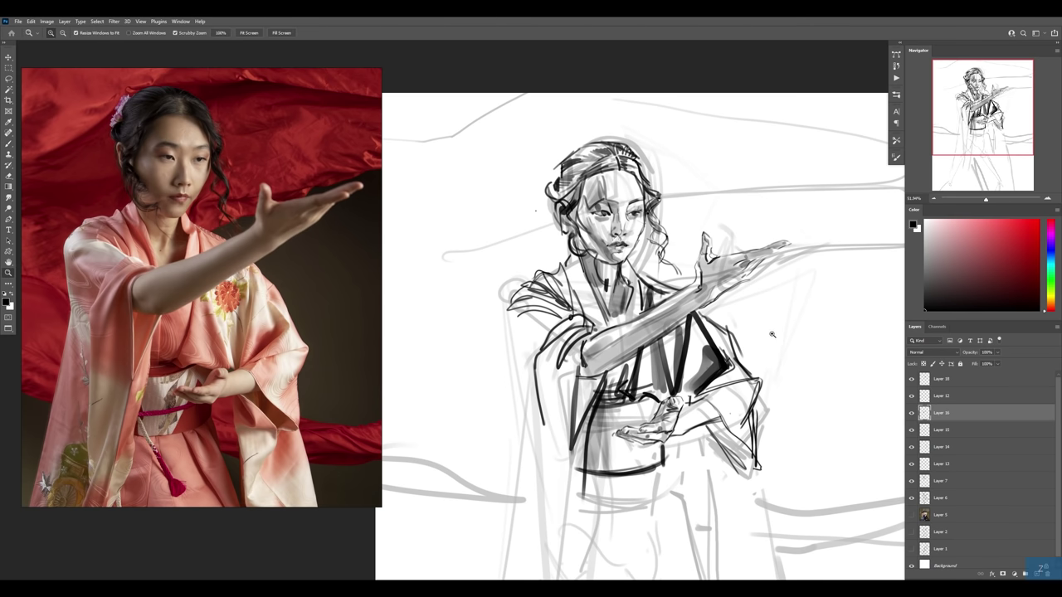
pyautogui.moveTo(757, 341); pyautogui.dragTo(734, 325)
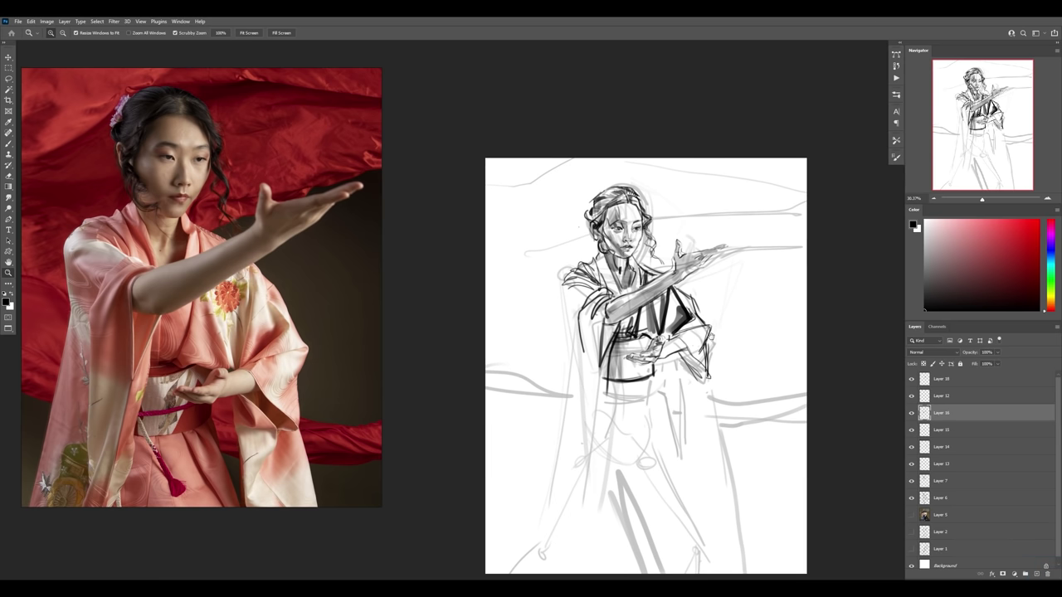
pyautogui.moveTo(657, 351); pyautogui.dragTo(696, 365)
pyautogui.keyDown('ctrl'); pyautogui.click(696, 365); pyautogui.keyUp('ctrl')
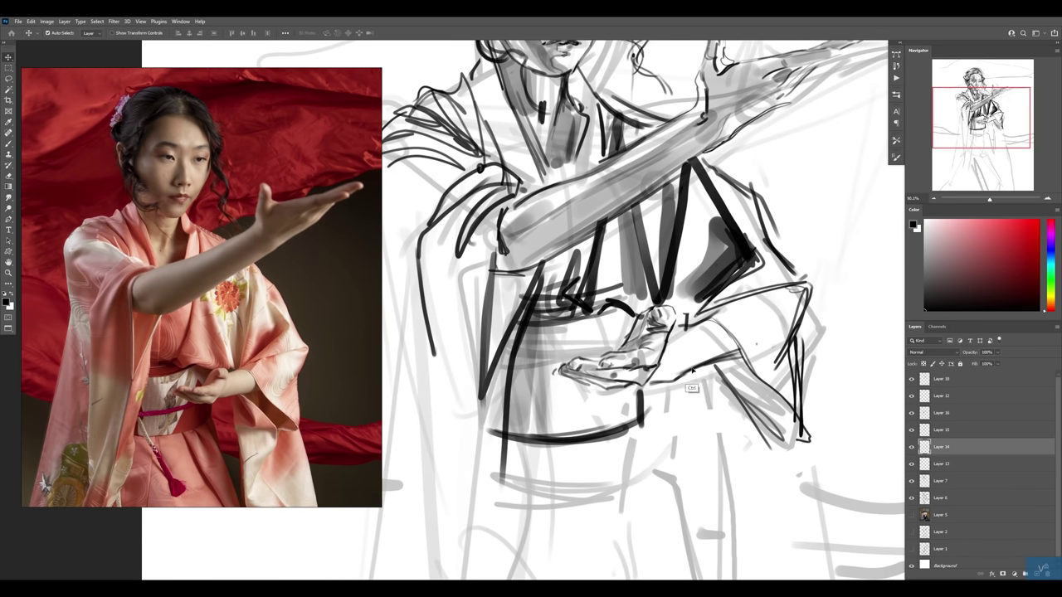
pyautogui.press('b')
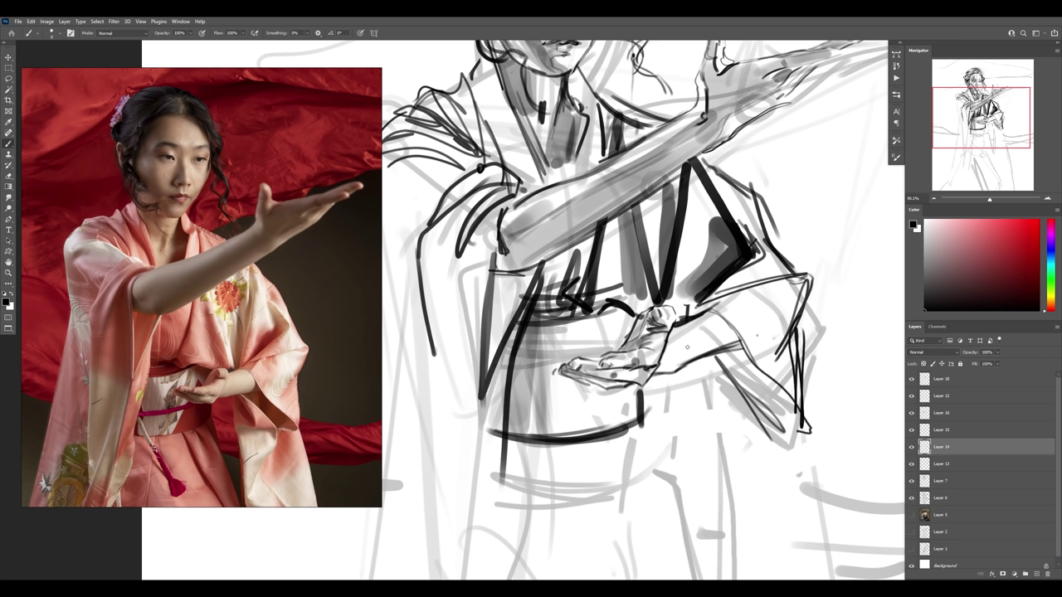
pyautogui.moveTo(719, 320)
pyautogui.mouseDown()
pyautogui.moveTo(723, 349)
pyautogui.moveTo(799, 426)
pyautogui.moveTo(746, 404)
pyautogui.mouseUp()
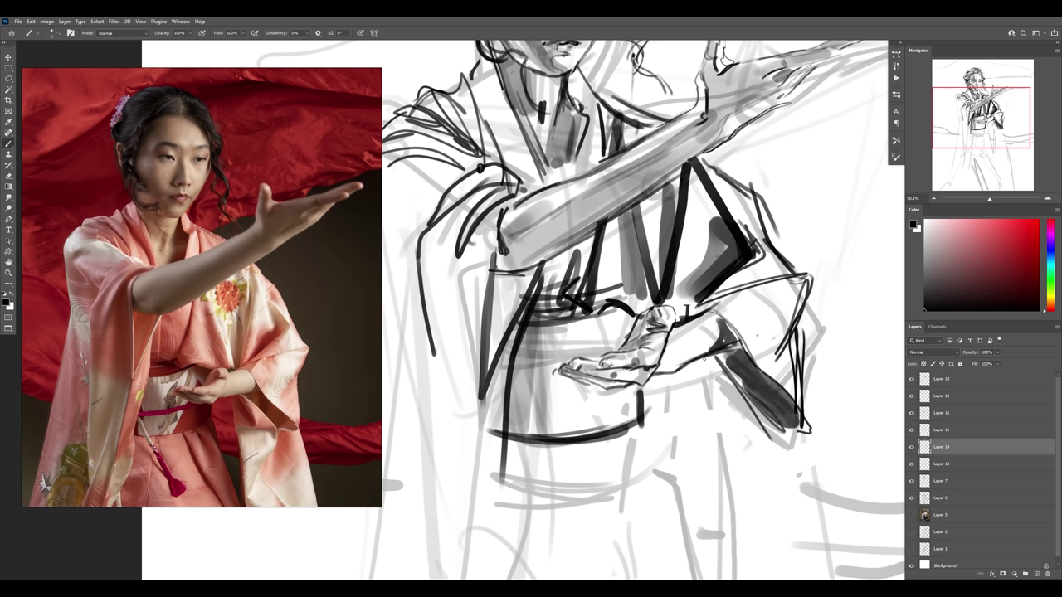
pyautogui.moveTo(705, 358); pyautogui.dragTo(709, 423)
pyautogui.moveTo(699, 363)
pyautogui.mouseDown()
pyautogui.moveTo(697, 418)
pyautogui.moveTo(730, 413)
pyautogui.moveTo(749, 433)
pyautogui.moveTo(731, 435)
pyautogui.moveTo(766, 443)
pyautogui.moveTo(786, 470)
pyautogui.moveTo(755, 490)
pyautogui.mouseUp()
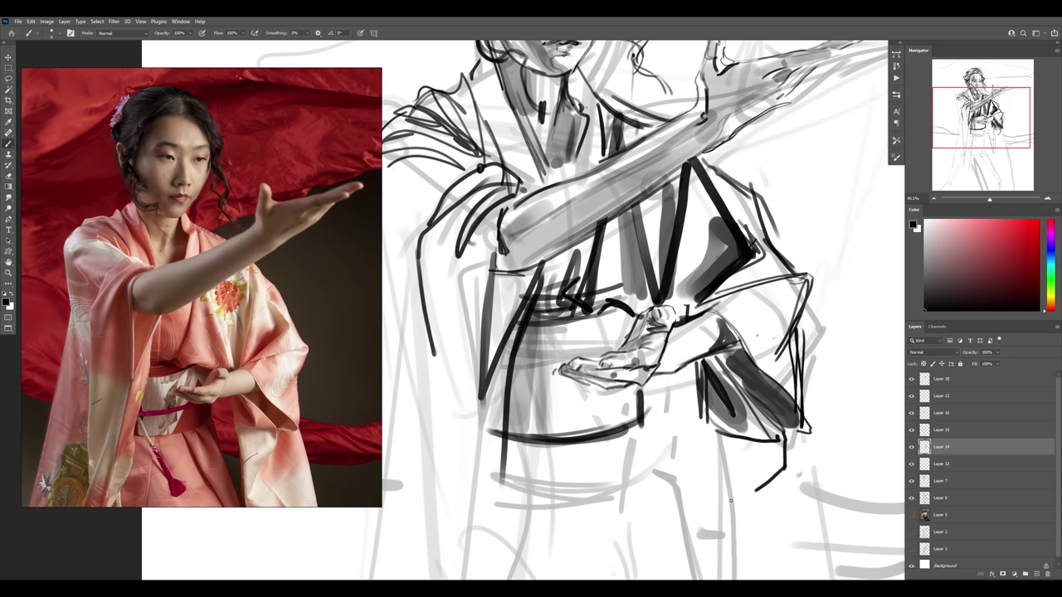
pyautogui.press('z')
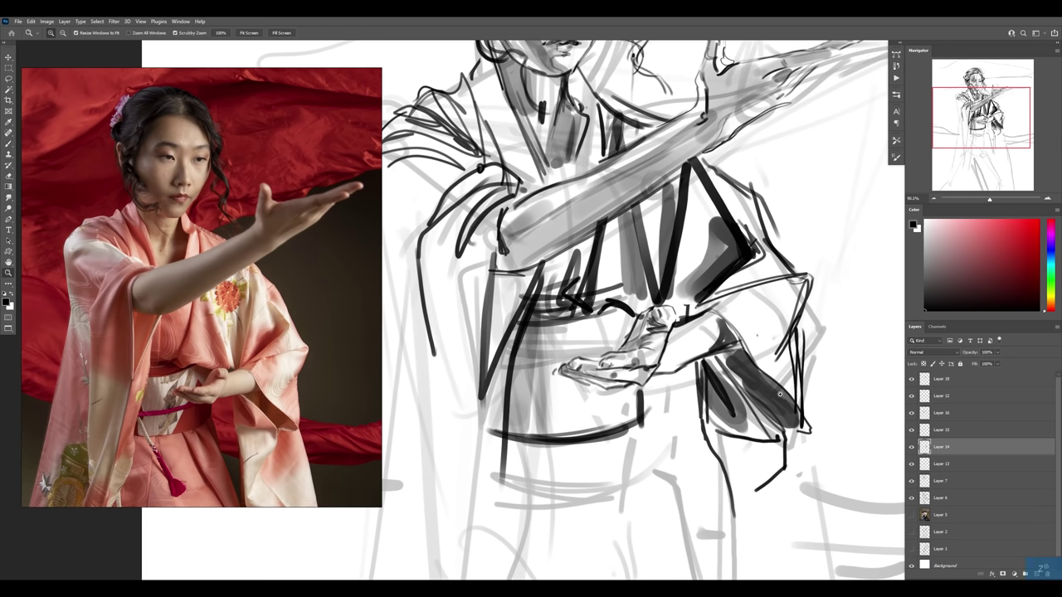
pyautogui.keyDown('alt'); pyautogui.click(780, 395); pyautogui.keyUp('alt')
# - Draw a long dark line down the kimono and shade the sash grey
pyautogui.press('b')
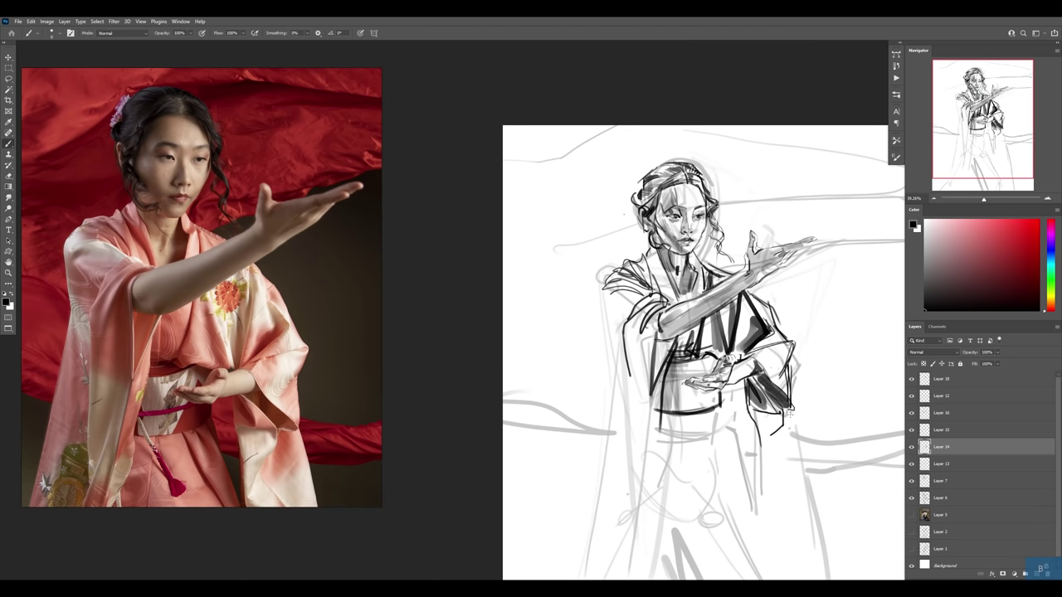
pyautogui.moveTo(790, 413); pyautogui.dragTo(816, 543)
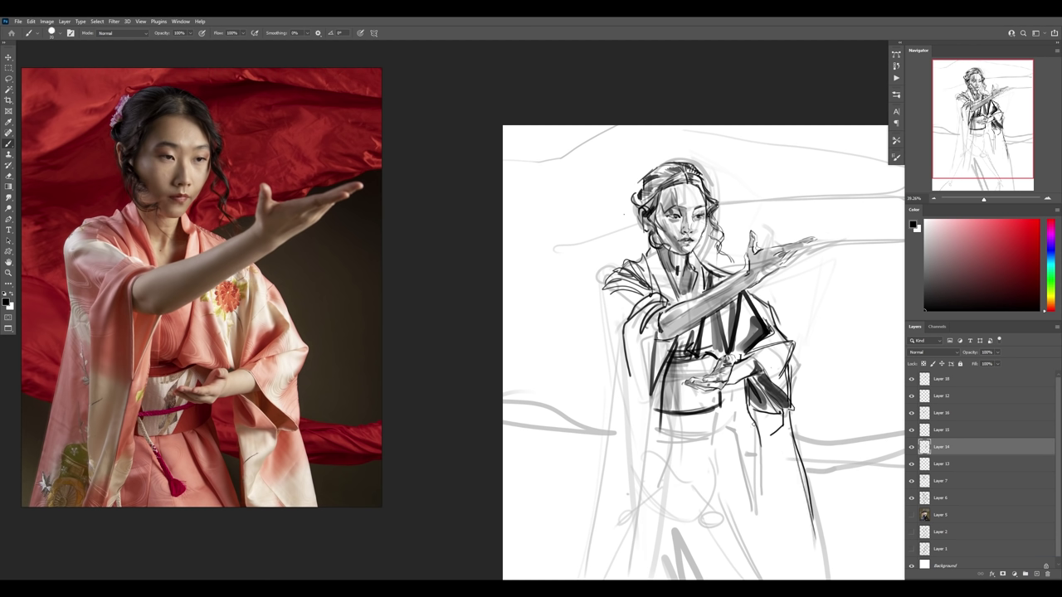
pyautogui.moveTo(773, 410); pyautogui.dragTo(745, 420)
pyautogui.moveTo(681, 408)
pyautogui.mouseDown()
pyautogui.moveTo(719, 414)
pyautogui.moveTo(722, 394)
pyautogui.mouseUp()
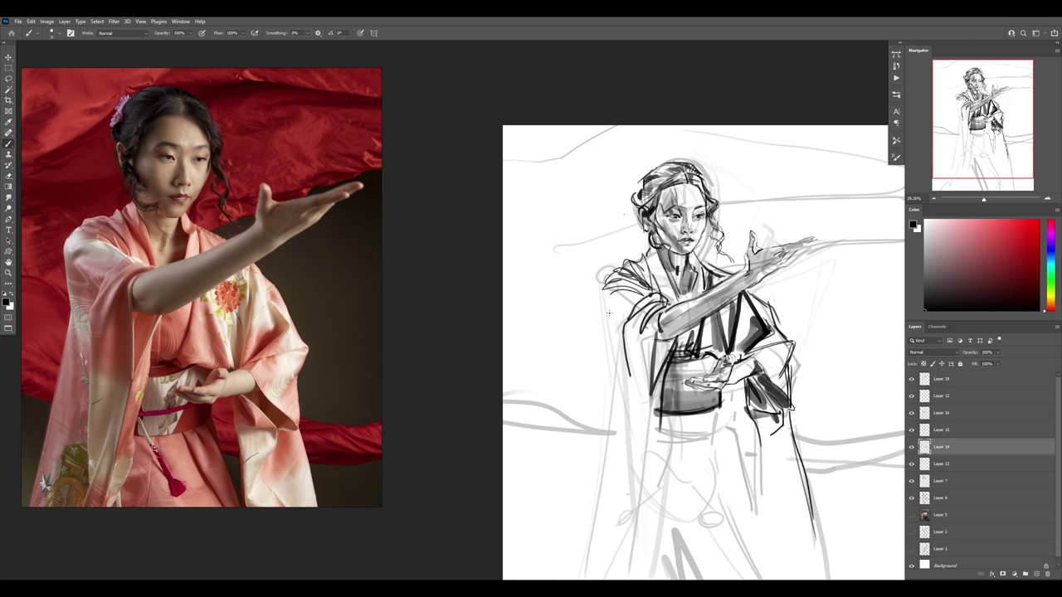
# - Add dark edge lines and shoulder shading down the left sleeve
pyautogui.moveTo(609, 289); pyautogui.dragTo(617, 368)
pyautogui.moveTo(605, 307); pyautogui.dragTo(617, 430)
pyautogui.moveTo(606, 290)
pyautogui.mouseDown()
pyautogui.moveTo(620, 322)
pyautogui.moveTo(615, 356)
pyautogui.mouseUp()
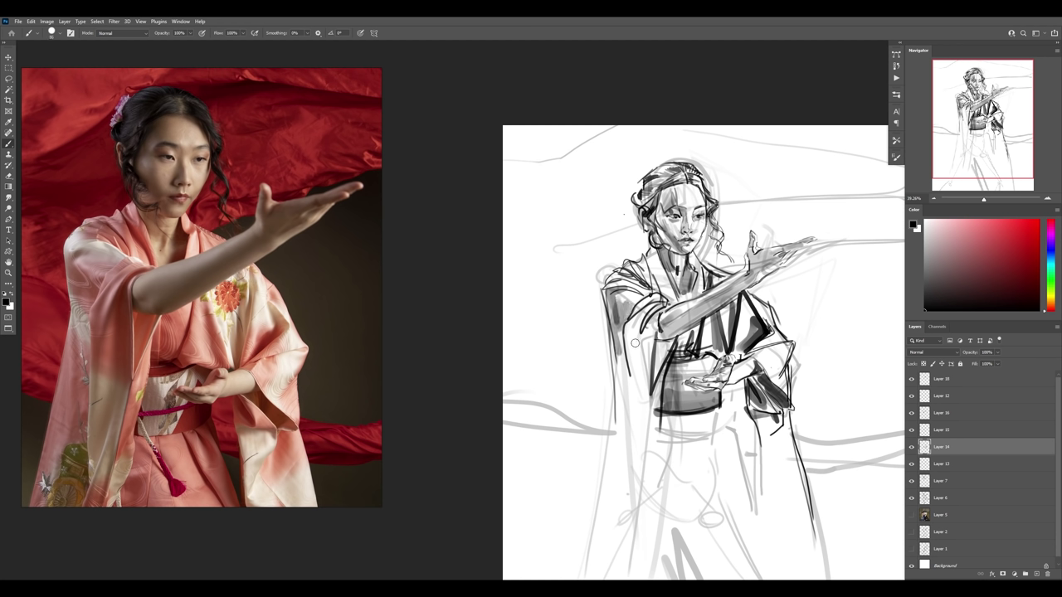
pyautogui.moveTo(646, 320)
pyautogui.mouseDown()
pyautogui.moveTo(632, 375)
pyautogui.moveTo(637, 430)
pyautogui.mouseUp()
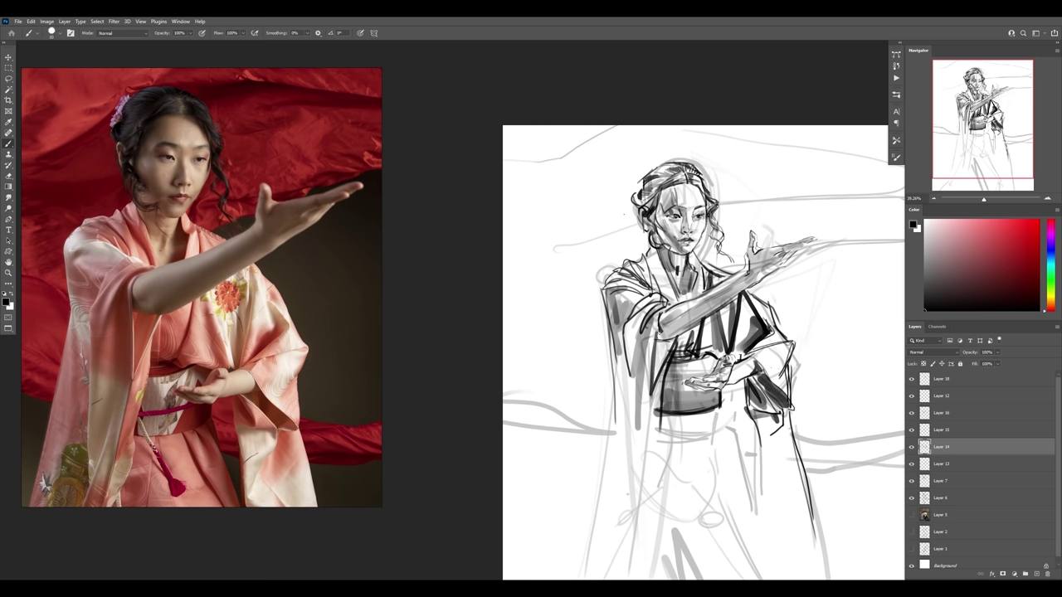
pyautogui.moveTo(659, 341); pyautogui.dragTo(657, 367)
# - Ink the robe's left edge and inner fold down toward the hem with a larger brush
pyautogui.press('z')
pyautogui.moveTo(793, 317); pyautogui.dragTo(751, 318)
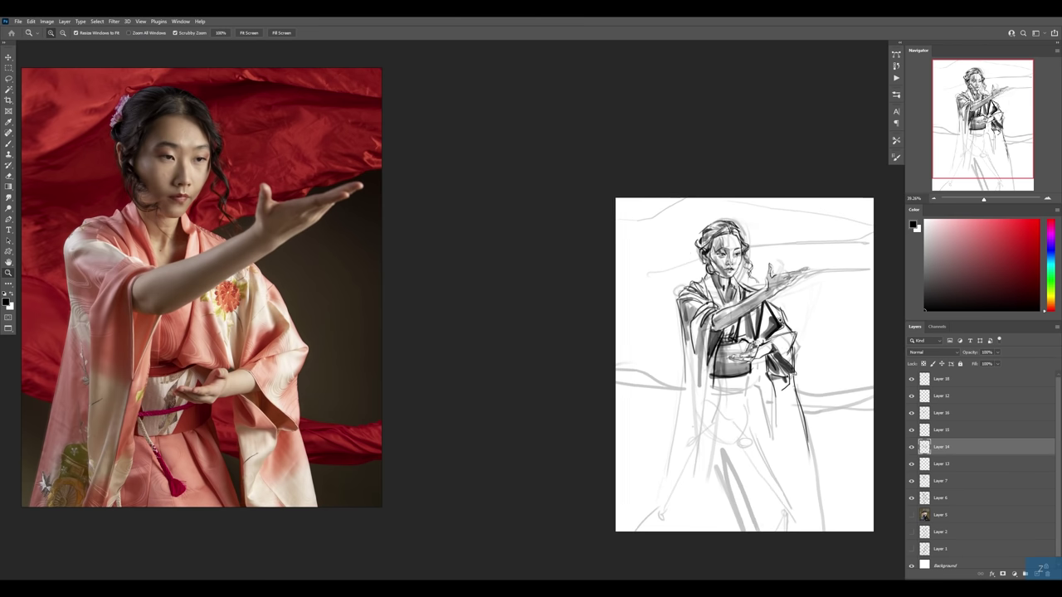
pyautogui.press('b')
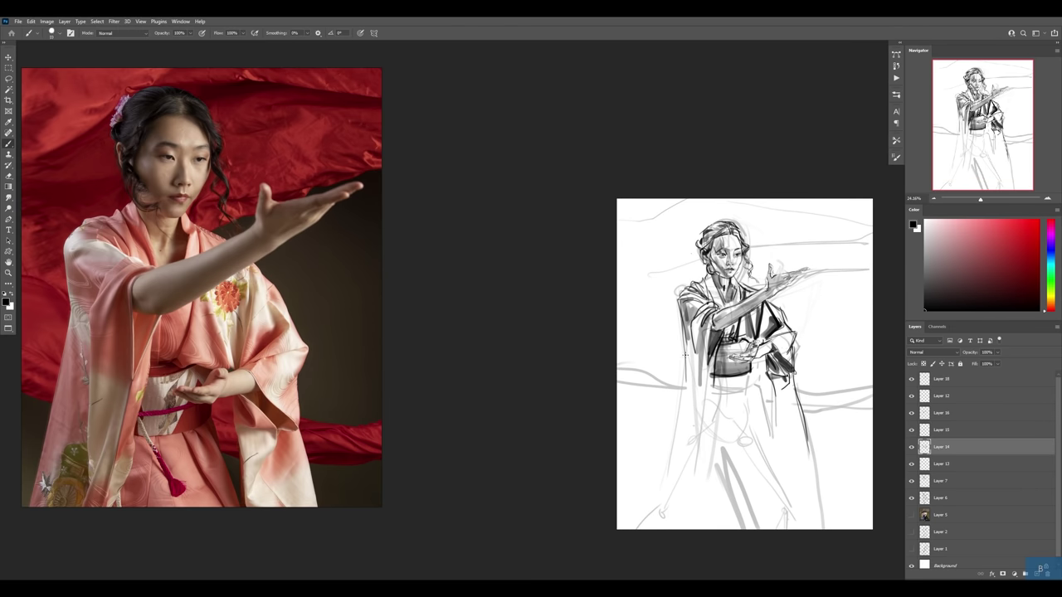
pyautogui.moveTo(685, 355); pyautogui.dragTo(657, 496)
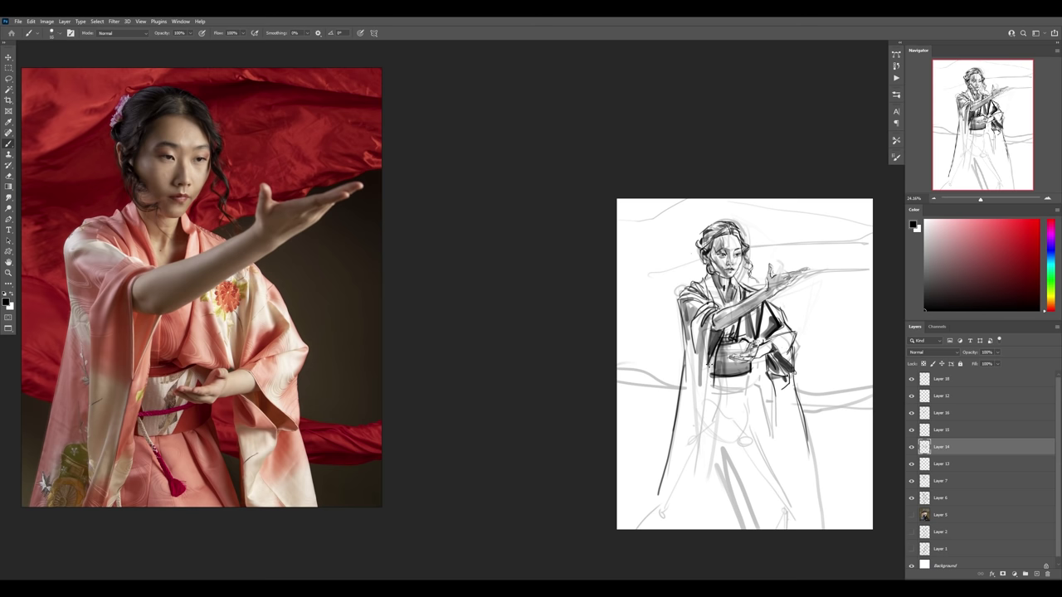
pyautogui.moveTo(707, 361); pyautogui.dragTo(682, 497)
pyautogui.press(']')
pyautogui.moveTo(707, 363); pyautogui.dragTo(679, 498)
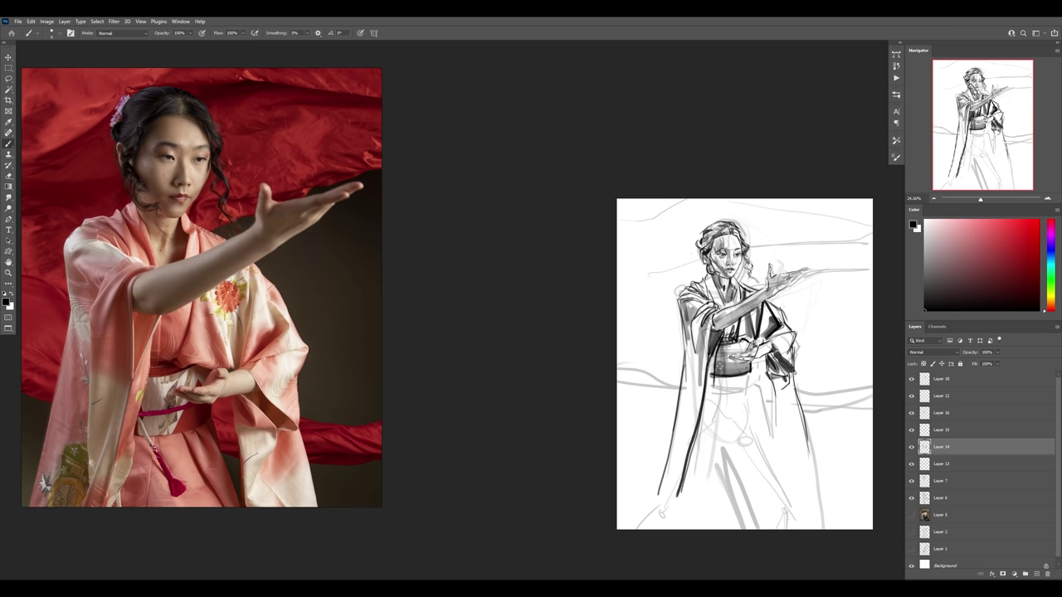
pyautogui.moveTo(711, 387); pyautogui.dragTo(683, 508)
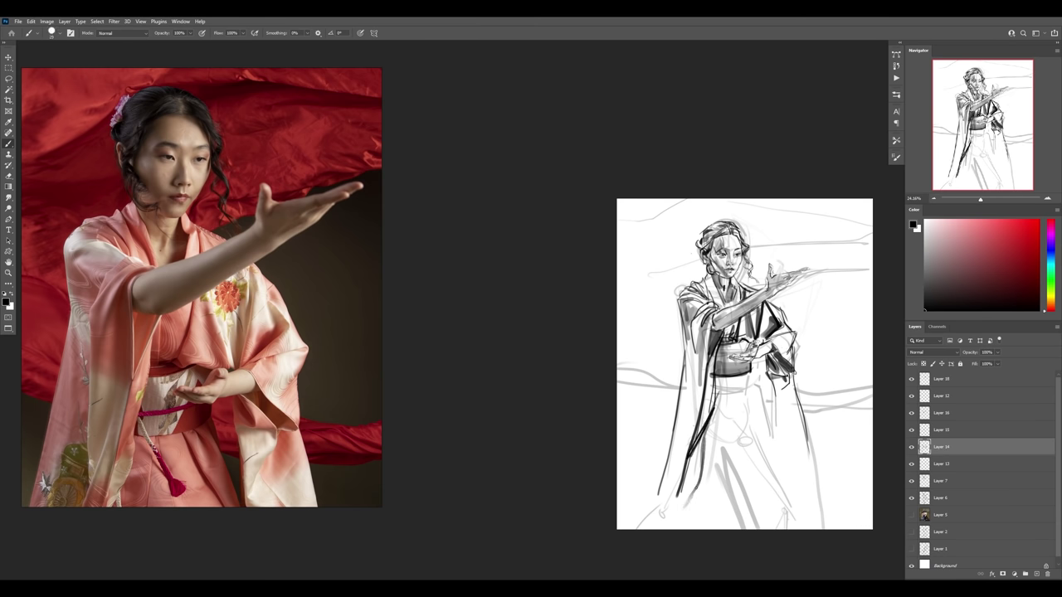
pyautogui.moveTo(707, 445); pyautogui.dragTo(679, 530)
# - Draw long lines below the sash down the right sleeve and robe edge
pyautogui.moveTo(727, 367)
pyautogui.mouseDown()
pyautogui.moveTo(717, 396)
pyautogui.moveTo(767, 454)
pyautogui.mouseUp()
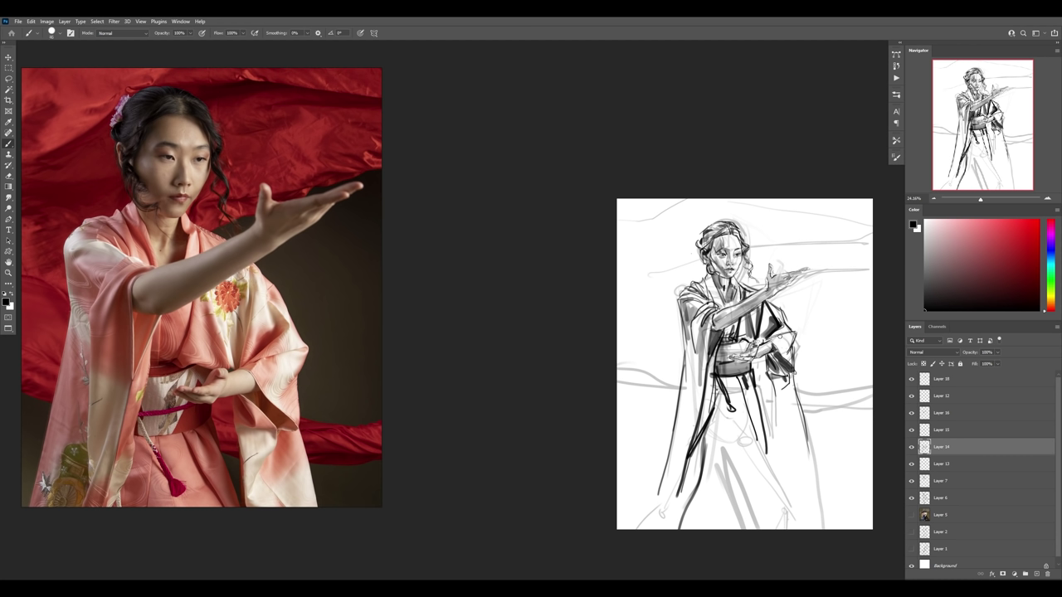
pyautogui.moveTo(781, 340); pyautogui.dragTo(773, 343)
pyautogui.moveTo(767, 378)
pyautogui.mouseDown()
pyautogui.moveTo(779, 477)
pyautogui.moveTo(775, 403)
pyautogui.moveTo(809, 454)
pyautogui.mouseUp()
pyautogui.moveTo(780, 401); pyautogui.dragTo(785, 498)
# - Hide Layer 6's construction lines, then scale the lower hand to 90%, shift it right and tilt it
pyautogui.click(912, 499)
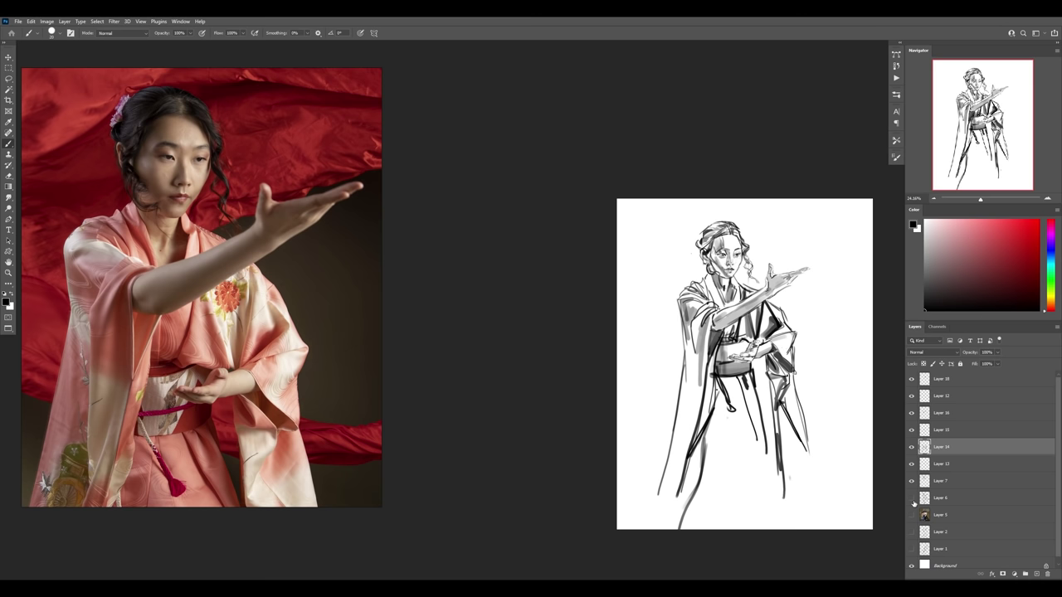
pyautogui.press('v')
pyautogui.keyDown('alt'); pyautogui.scroll(4, 742, 324); pyautogui.keyUp('alt')
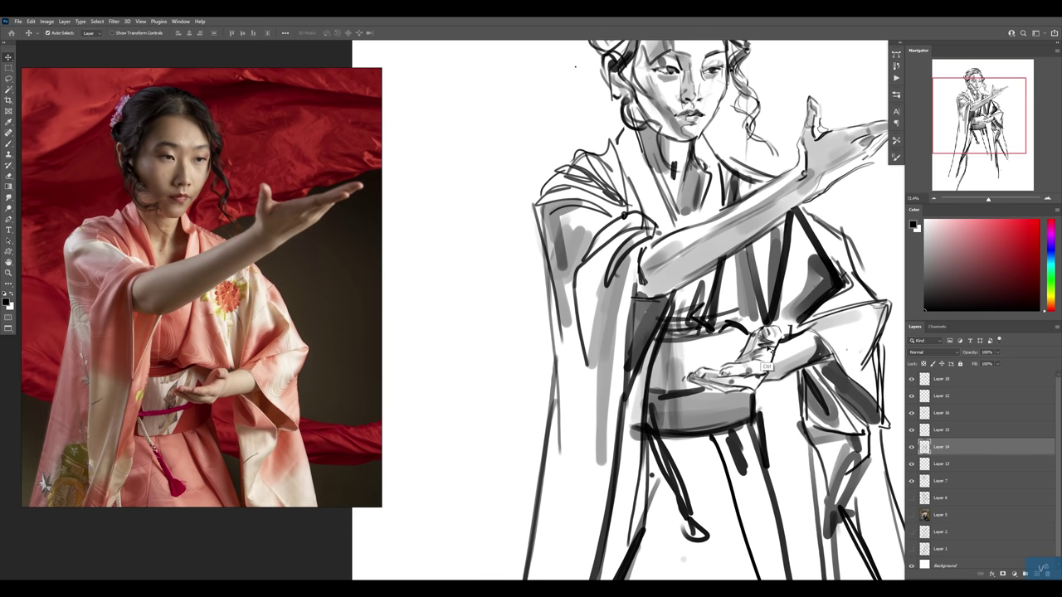
pyautogui.keyDown('ctrl'); pyautogui.click(716, 358); pyautogui.keyUp('ctrl')
pyautogui.hotkey('ctrl', 't')
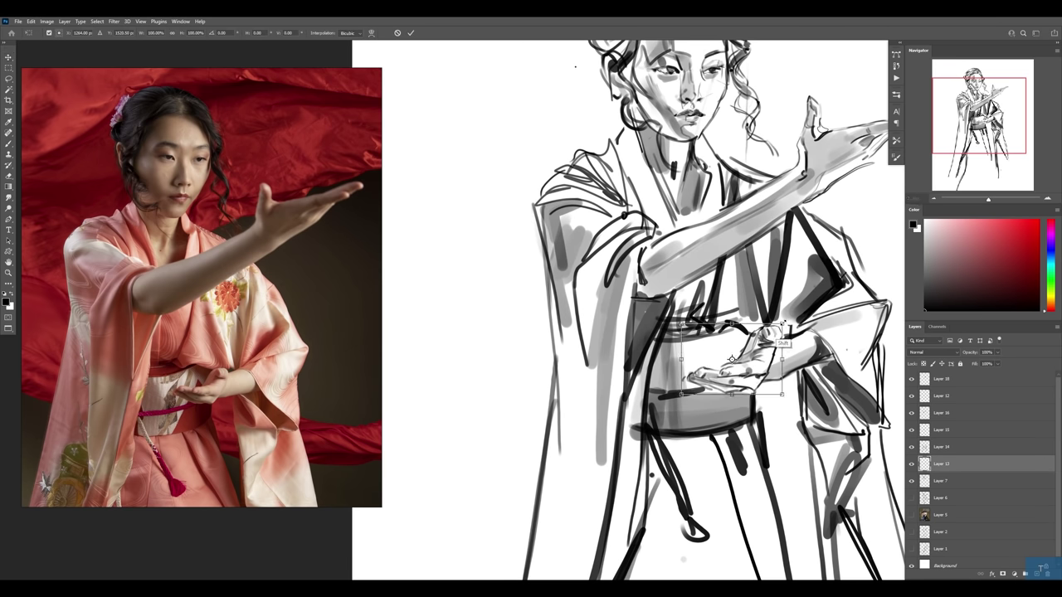
pyautogui.moveTo(784, 321); pyautogui.dragTo(772, 331)
pyautogui.moveTo(730, 365); pyautogui.dragTo(751, 358)
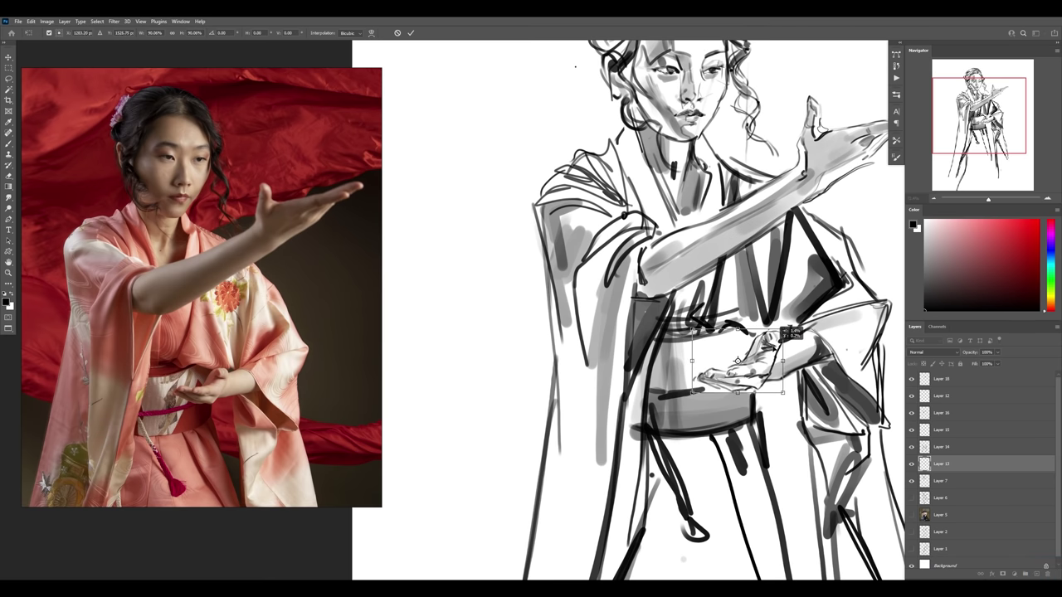
pyautogui.press('Return')
# - Paint a grey stroke across the sash on Layer 14 and add empty Layer 19
pyautogui.hotkey('alt', ']')
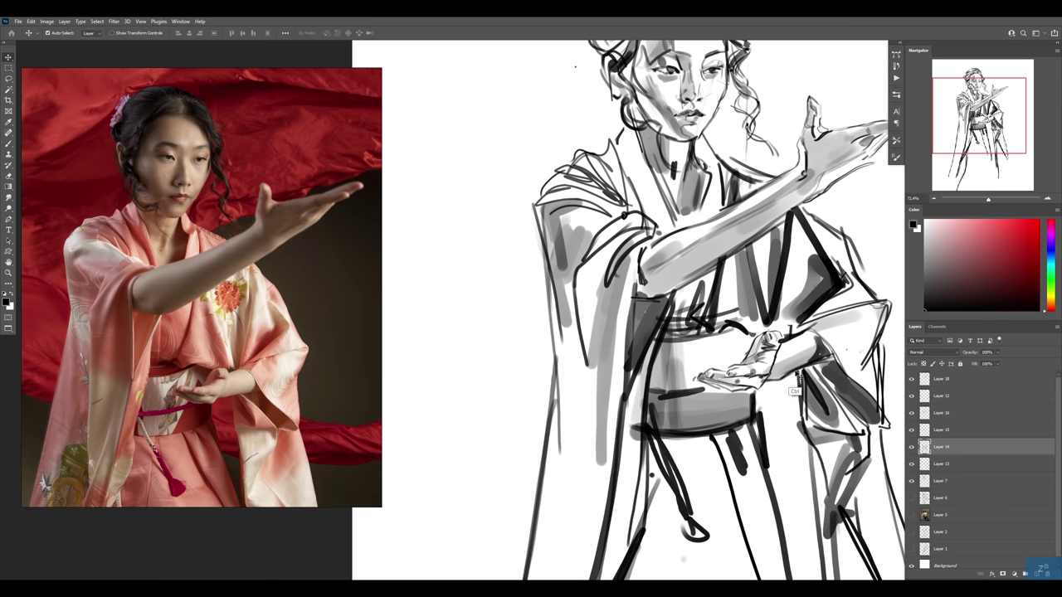
pyautogui.press('e')
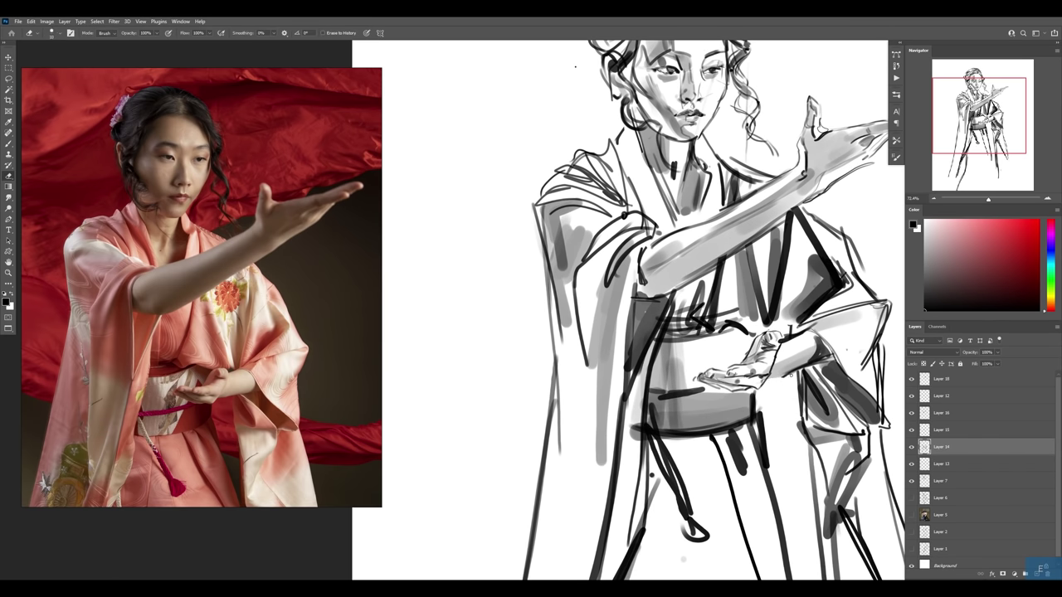
pyautogui.press('b')
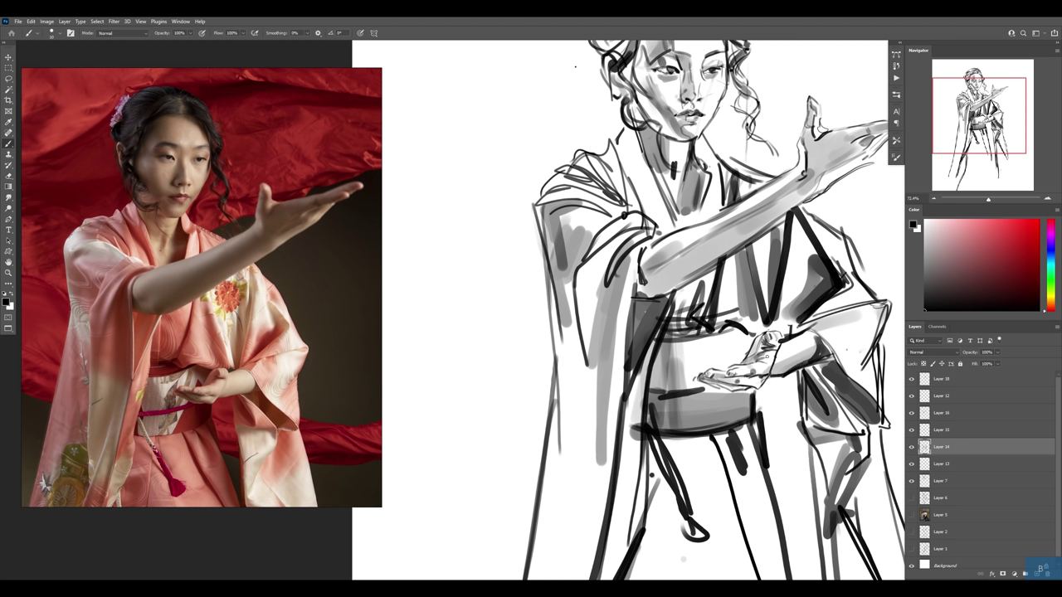
pyautogui.moveTo(653, 371); pyautogui.dragTo(700, 371)
pyautogui.press('[')
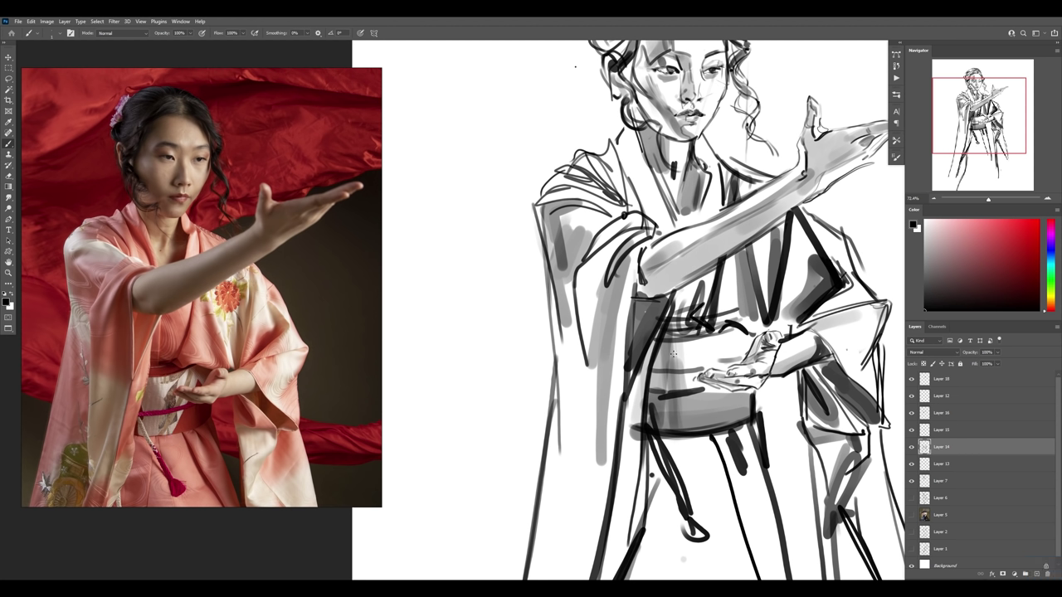
pyautogui.hotkey('ctrl', 'shift', 'alt', 'n')
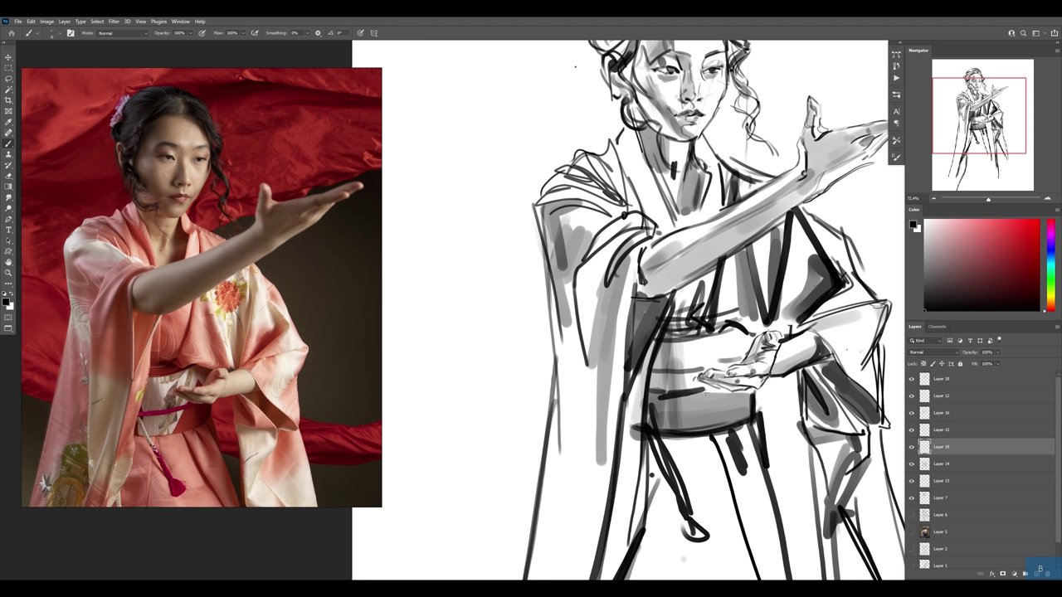
pyautogui.moveTo(709, 395); pyautogui.dragTo(694, 429)
pyautogui.moveTo(711, 367)
pyautogui.mouseDown()
pyautogui.moveTo(727, 334)
pyautogui.moveTo(742, 350)
pyautogui.moveTo(681, 390)
pyautogui.mouseUp()
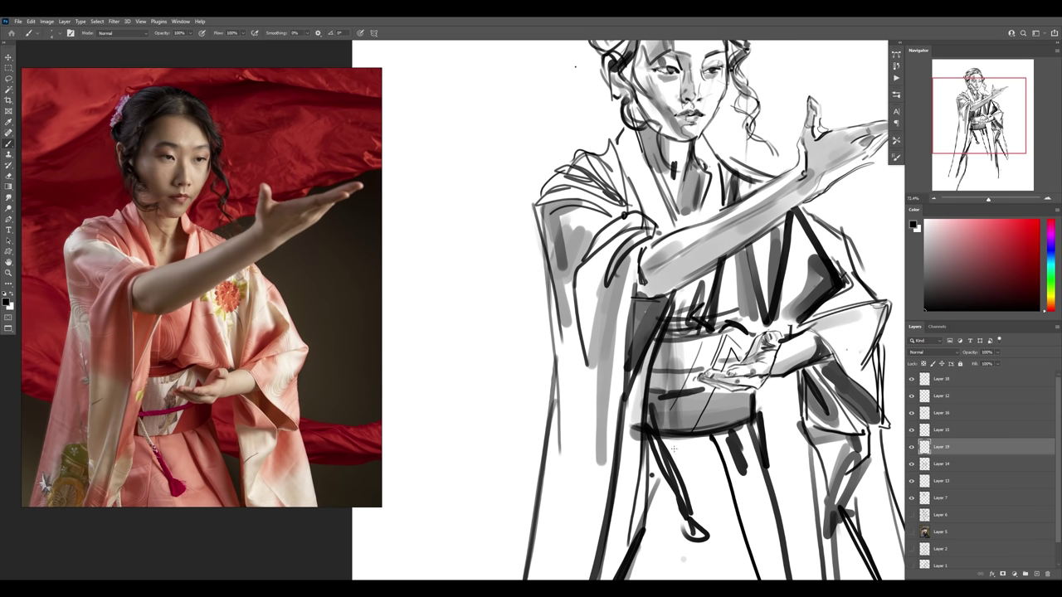
pyautogui.hotkey('ctrl', 'z')
pyautogui.press('z')
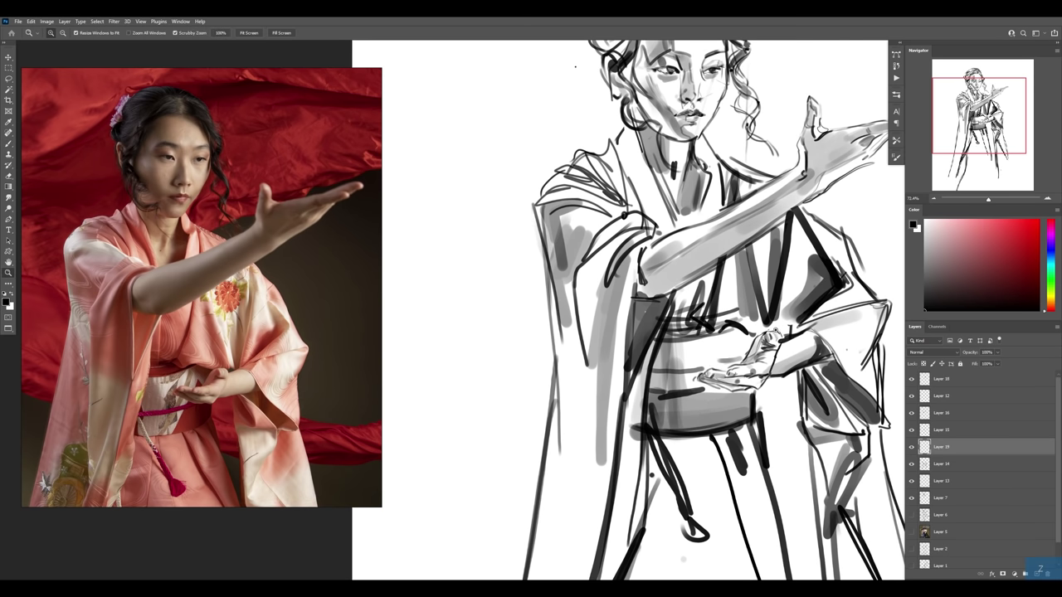
pyautogui.moveTo(714, 332); pyautogui.dragTo(631, 332)
pyautogui.press('b')
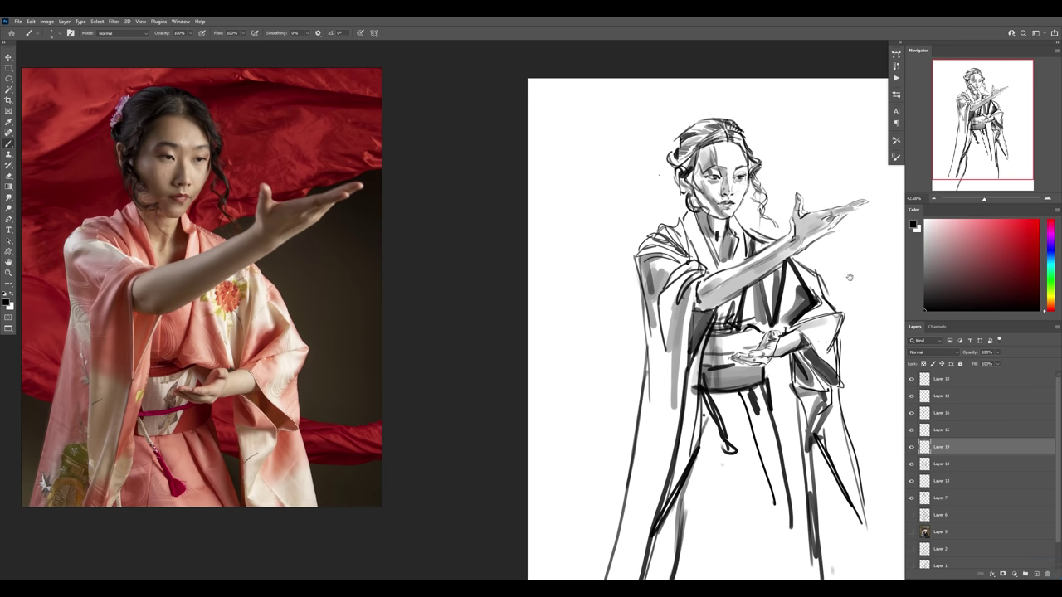
pyautogui.moveTo(849, 277)
pyautogui.mouseDown()
pyautogui.moveTo(740, 343)
pyautogui.moveTo(730, 373)
pyautogui.mouseUp()
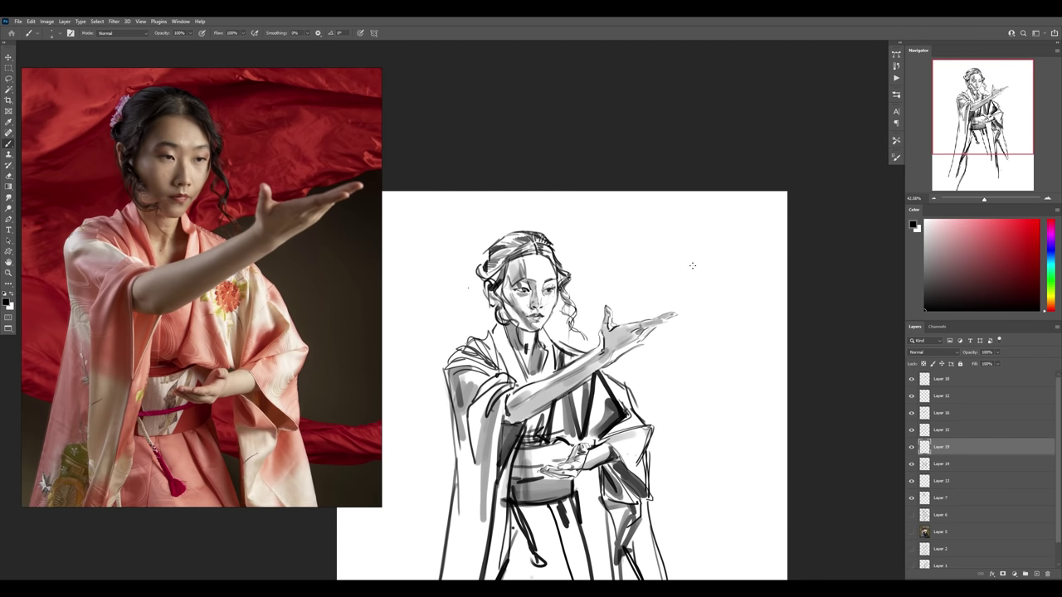
pyautogui.scroll(3, 663, 229)
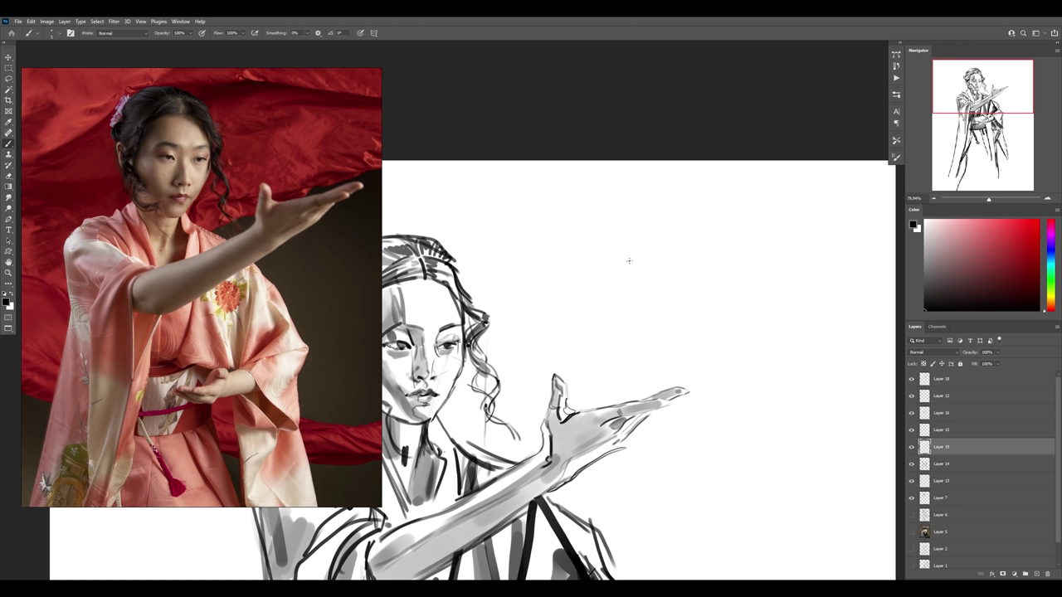
# - Sketch practice circles and looping curves on the blank canvas, then erase them
pyautogui.moveTo(638, 256); pyautogui.dragTo(617, 329)
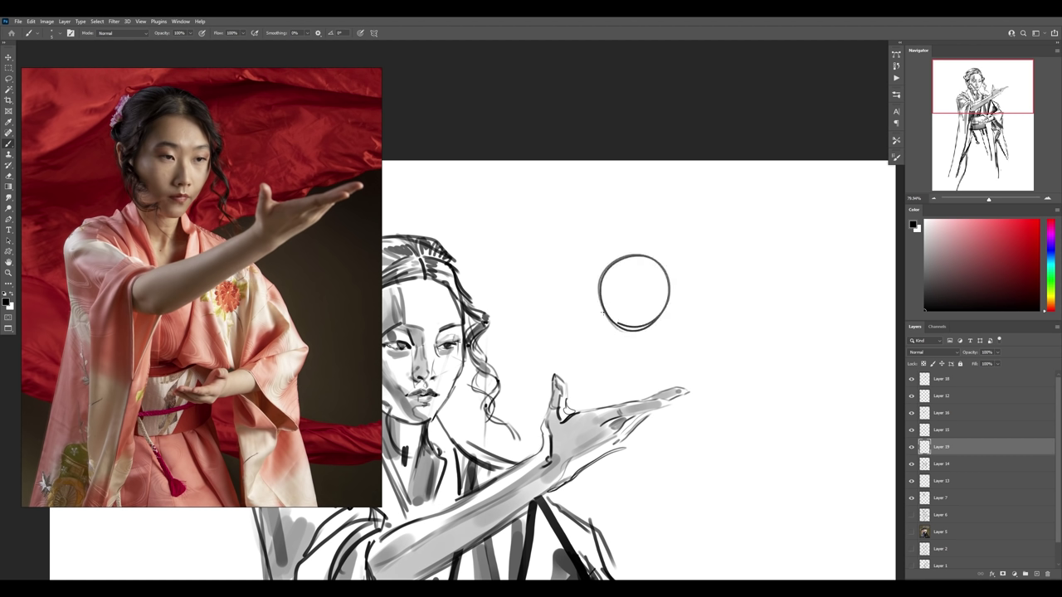
pyautogui.moveTo(686, 323); pyautogui.dragTo(689, 328)
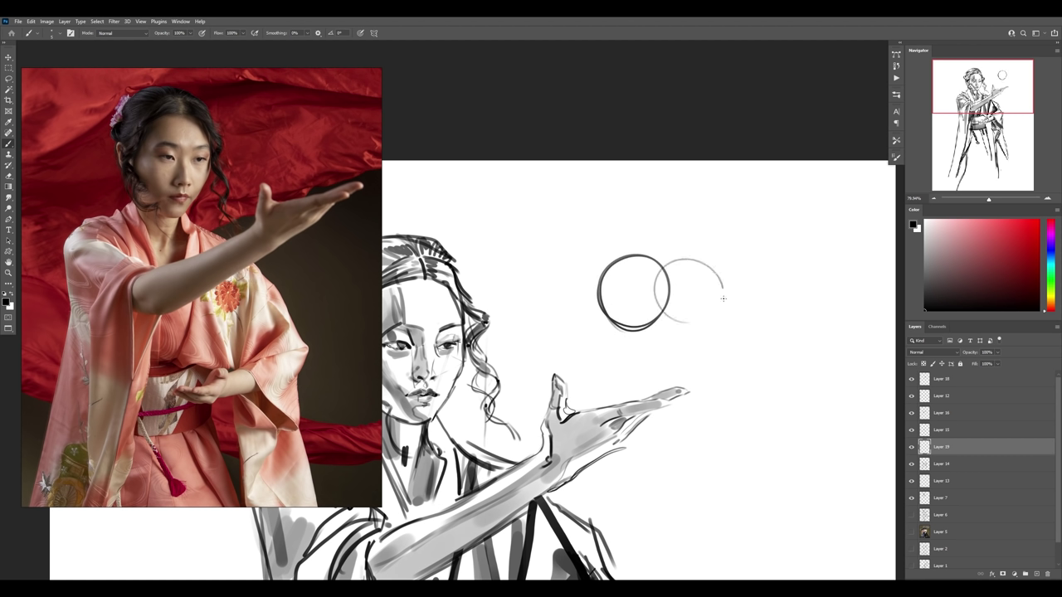
pyautogui.moveTo(734, 260); pyautogui.dragTo(715, 322)
pyautogui.moveTo(619, 300); pyautogui.dragTo(624, 273)
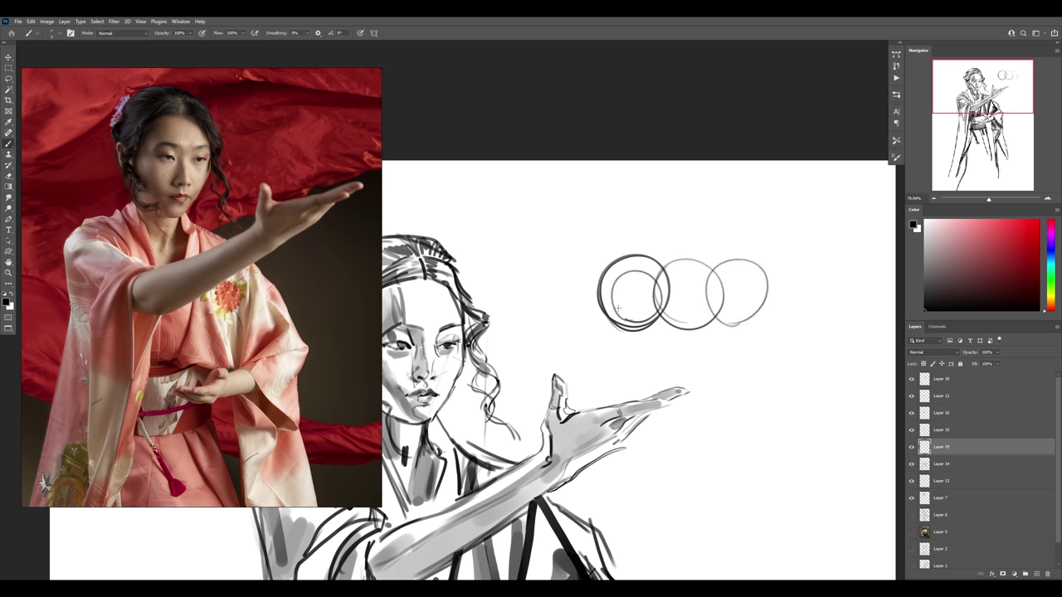
pyautogui.moveTo(688, 270); pyautogui.dragTo(674, 319)
pyautogui.moveTo(734, 269); pyautogui.dragTo(747, 311)
pyautogui.moveTo(587, 317); pyautogui.dragTo(715, 270)
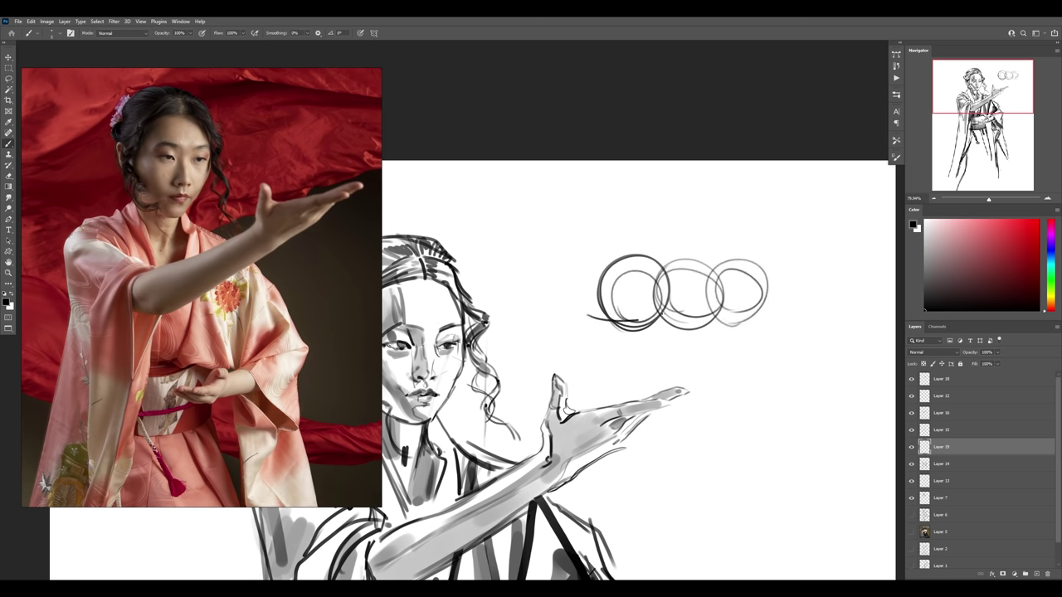
pyautogui.moveTo(646, 264); pyautogui.dragTo(768, 316)
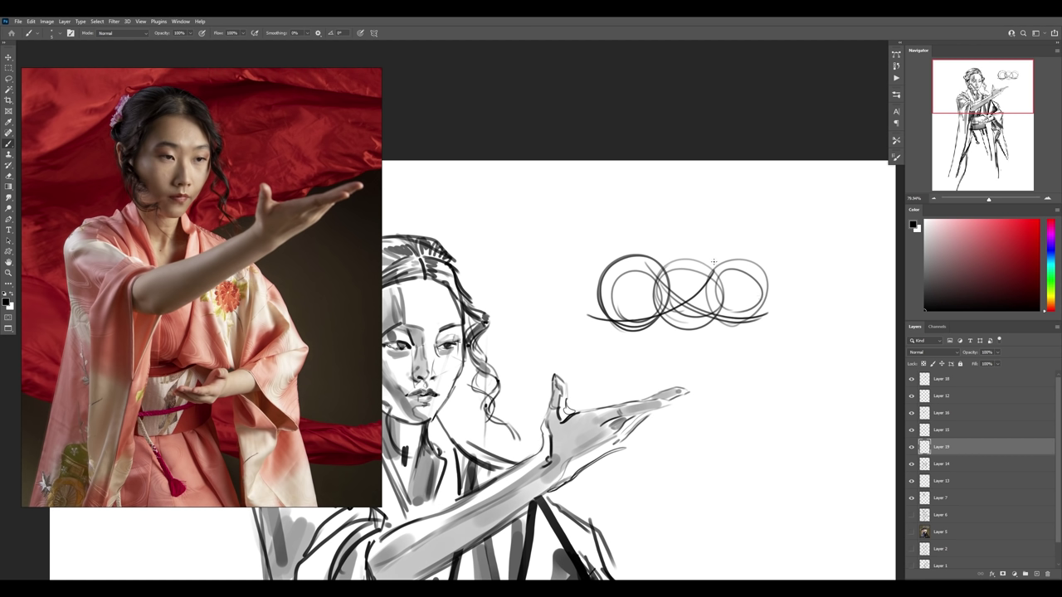
pyautogui.moveTo(713, 262); pyautogui.dragTo(800, 315)
pyautogui.moveTo(818, 260)
pyautogui.mouseDown()
pyautogui.moveTo(776, 322)
pyautogui.moveTo(593, 316)
pyautogui.moveTo(611, 269)
pyautogui.mouseUp()
pyautogui.press('e')
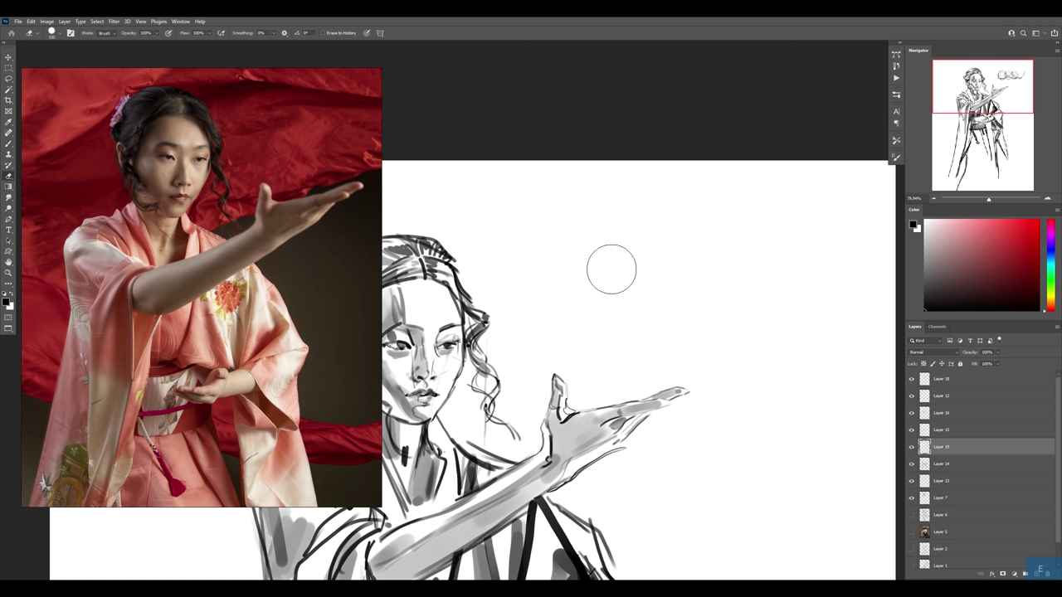
# - On a new layer, brush dark strokes around the left and right sides of the sash
pyautogui.moveTo(617, 465)
pyautogui.mouseDown()
pyautogui.moveTo(646, 379)
pyautogui.moveTo(737, 329)
pyautogui.mouseUp()
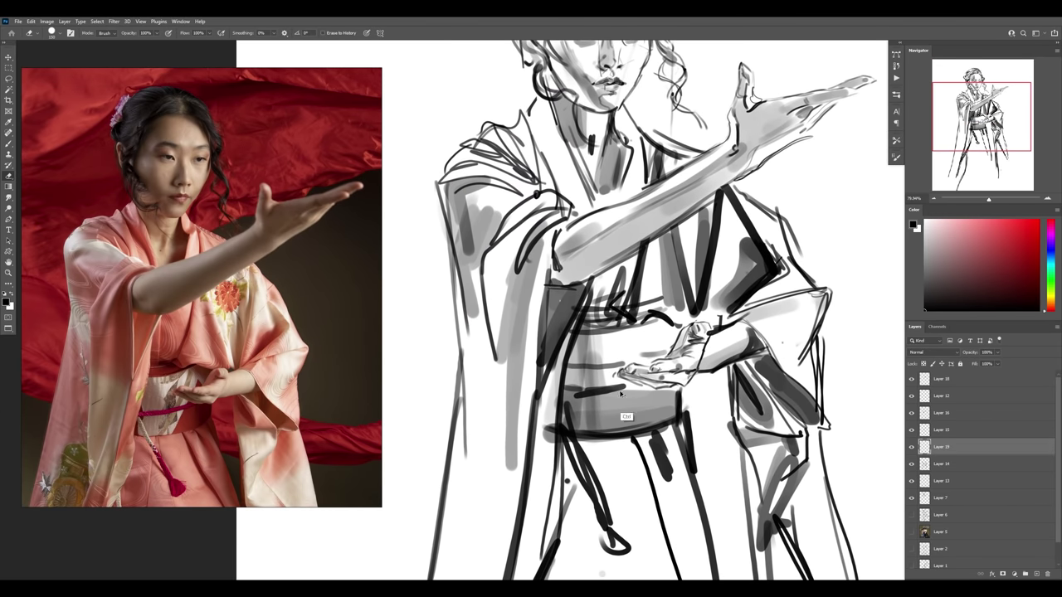
pyautogui.hotkey('ctrl', 'shift', 'alt', 'n')
pyautogui.press('b')
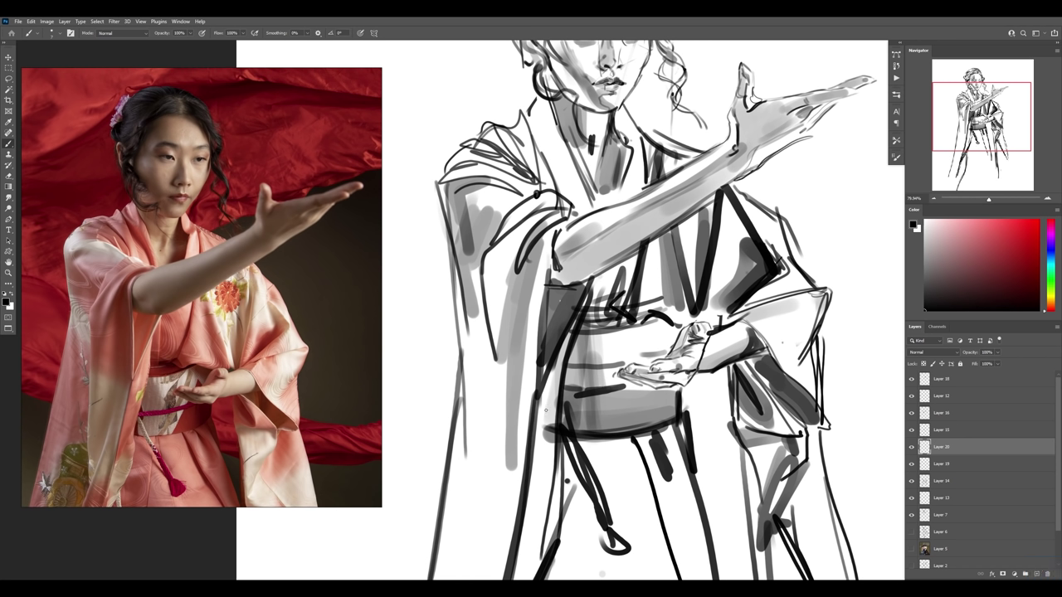
pyautogui.moveTo(566, 401)
pyautogui.mouseDown()
pyautogui.moveTo(598, 375)
pyautogui.moveTo(601, 431)
pyautogui.mouseUp()
pyautogui.moveTo(566, 385)
pyautogui.mouseDown()
pyautogui.moveTo(594, 408)
pyautogui.moveTo(594, 433)
pyautogui.moveTo(626, 376)
pyautogui.mouseUp()
pyautogui.moveTo(585, 430)
pyautogui.mouseDown()
pyautogui.moveTo(619, 380)
pyautogui.moveTo(629, 428)
pyautogui.mouseUp()
pyautogui.moveTo(658, 383)
pyautogui.mouseDown()
pyautogui.moveTo(627, 425)
pyautogui.moveTo(661, 419)
pyautogui.mouseUp()
pyautogui.moveTo(662, 385); pyautogui.dragTo(647, 425)
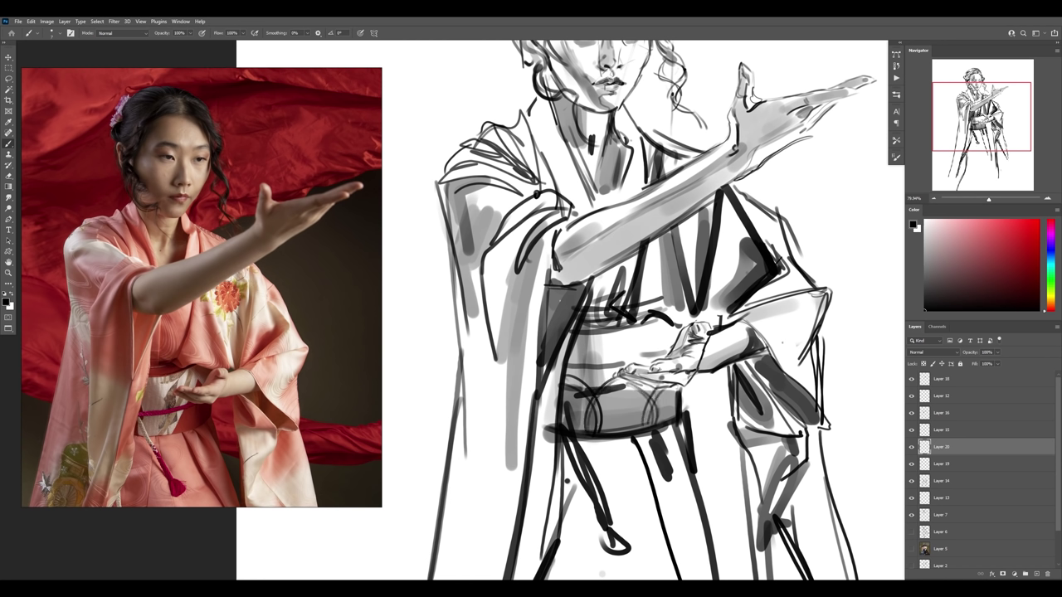
# - Draw concentric circles, curls and hatching across the front of the sash
pyautogui.moveTo(592, 339)
pyautogui.mouseDown()
pyautogui.moveTo(646, 335)
pyautogui.moveTo(609, 375)
pyautogui.mouseUp()
pyautogui.moveTo(637, 332)
pyautogui.mouseDown()
pyautogui.moveTo(624, 365)
pyautogui.moveTo(653, 350)
pyautogui.mouseUp()
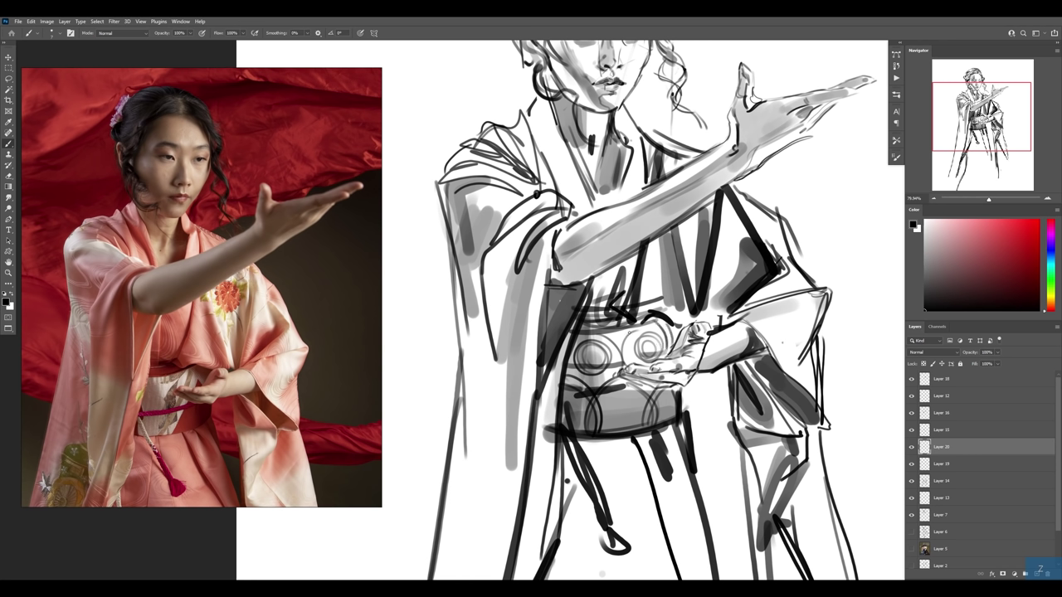
pyautogui.moveTo(587, 342); pyautogui.dragTo(576, 374)
pyautogui.hotkey('ctrl', 'z')
pyautogui.moveTo(586, 391); pyautogui.dragTo(624, 387)
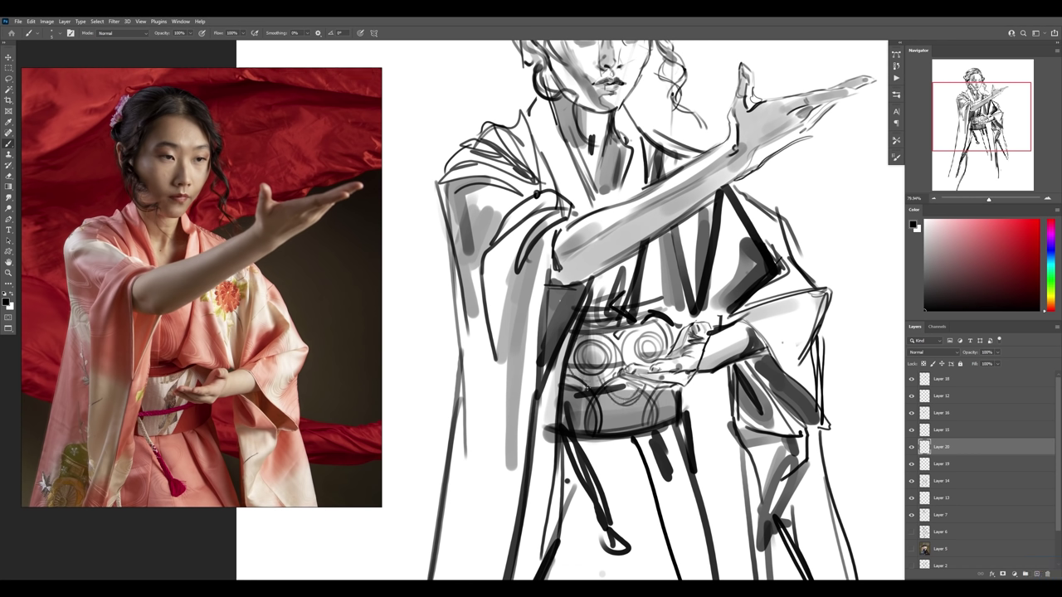
pyautogui.moveTo(566, 402); pyautogui.dragTo(593, 375)
pyautogui.moveTo(654, 340); pyautogui.dragTo(675, 328)
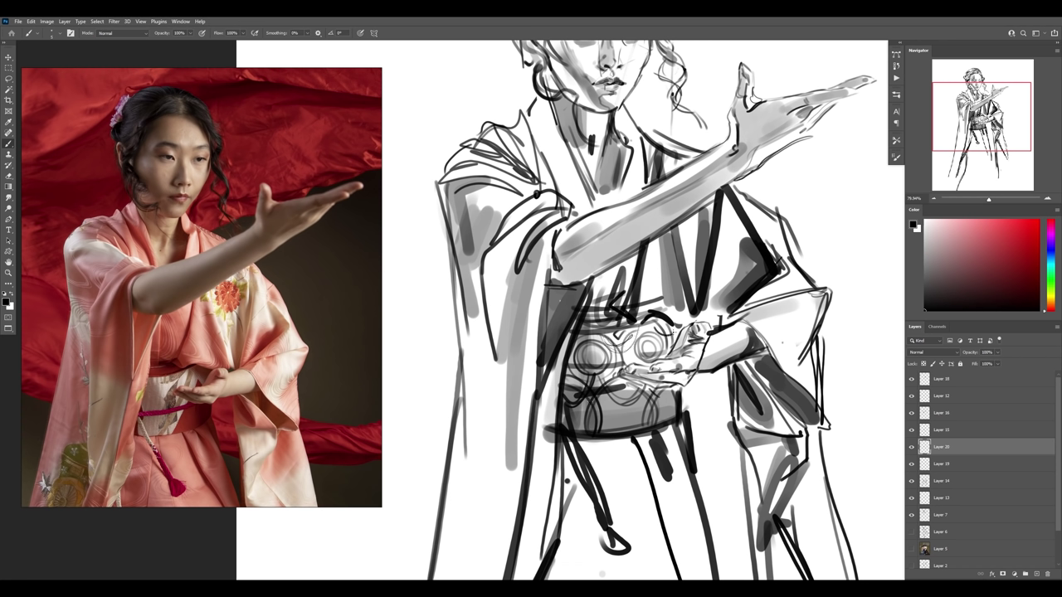
pyautogui.moveTo(622, 413); pyautogui.dragTo(636, 423)
pyautogui.press('z')
pyautogui.moveTo(711, 350); pyautogui.dragTo(630, 351)
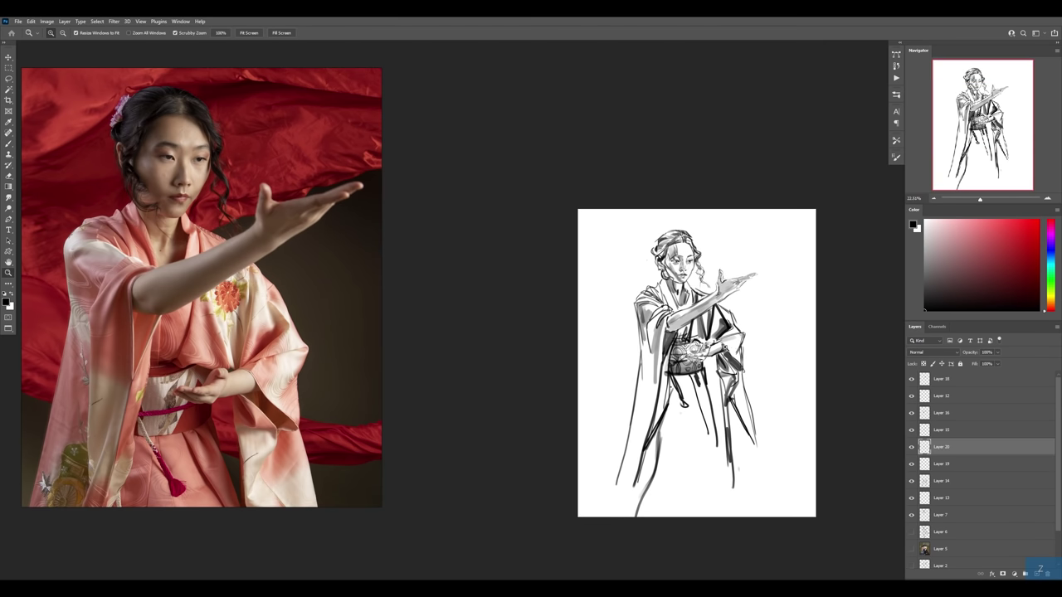
# - Touch up the hair ornament, dot three marks on the sash and darken the robe's edge
pyautogui.moveTo(697, 282); pyautogui.dragTo(747, 282)
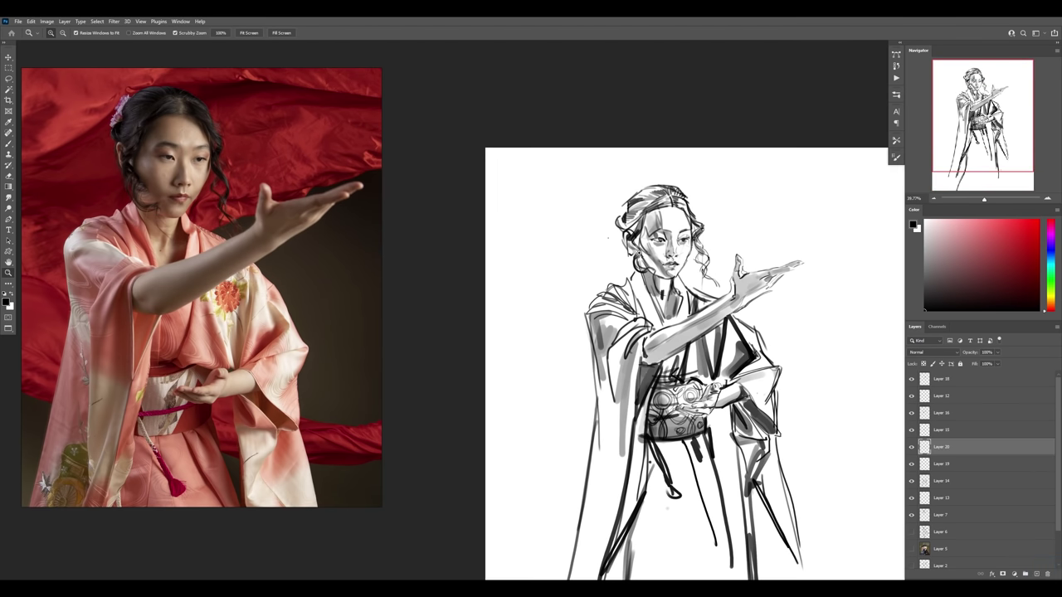
pyautogui.press('b')
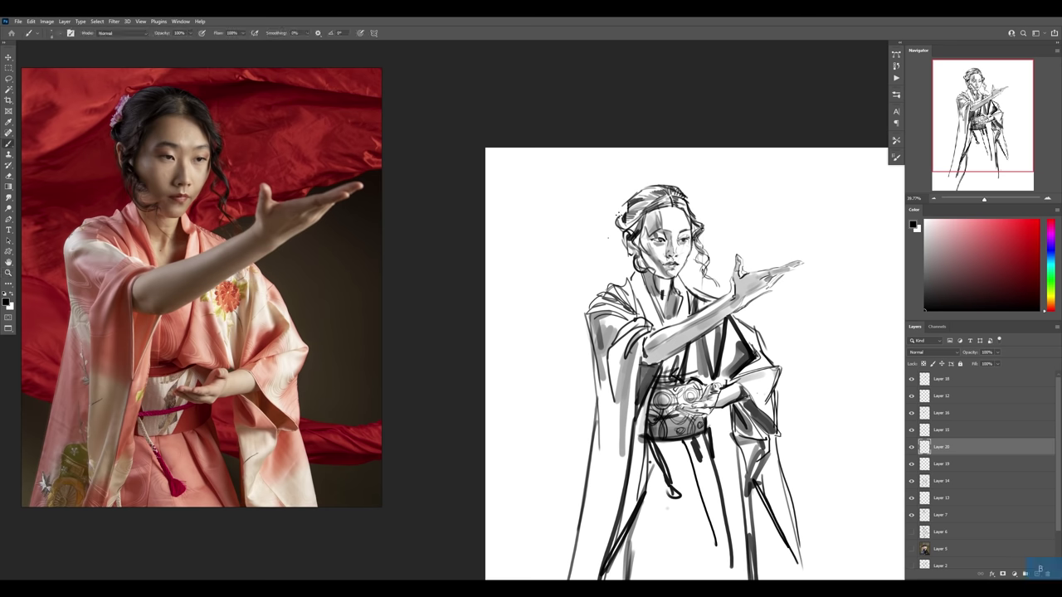
pyautogui.moveTo(618, 202); pyautogui.dragTo(630, 196)
pyautogui.press('z')
pyautogui.moveTo(747, 332); pyautogui.dragTo(664, 329)
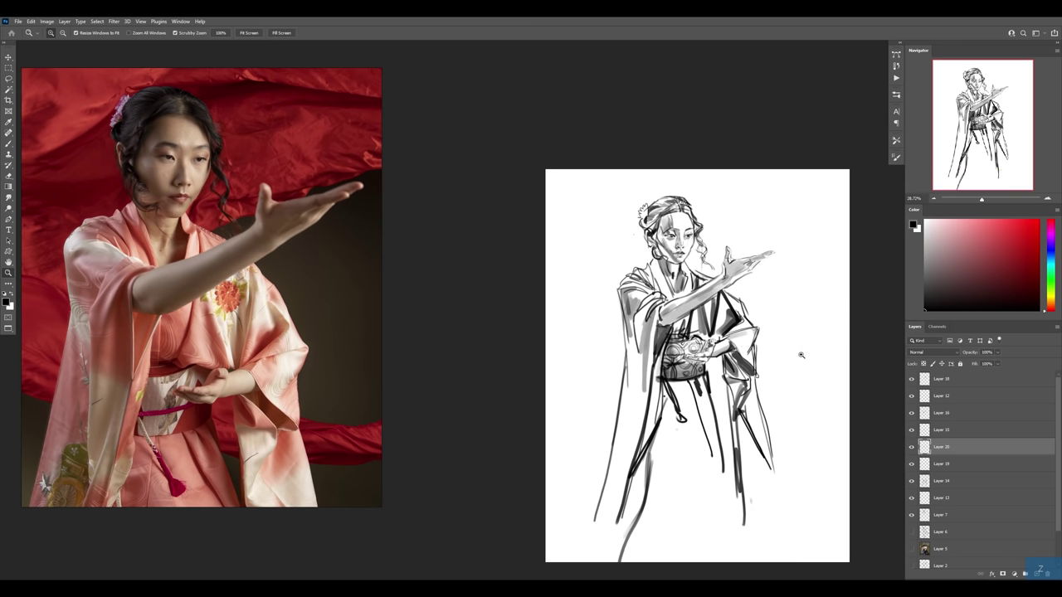
pyautogui.press('b')
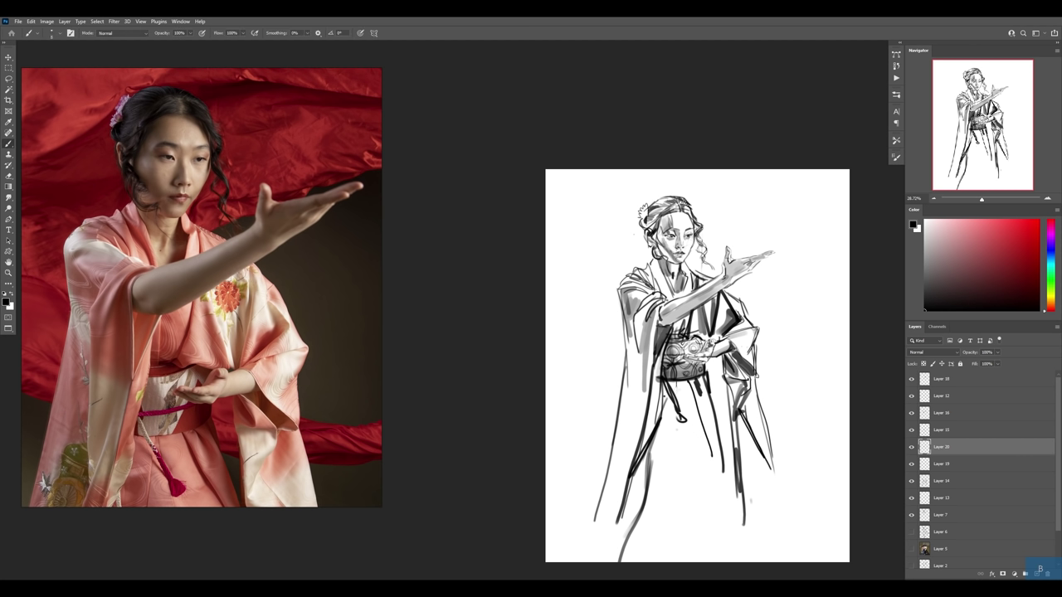
pyautogui.click(672, 384)
pyautogui.click(677, 390)
pyautogui.click(682, 395)
pyautogui.moveTo(633, 327); pyautogui.dragTo(629, 444)
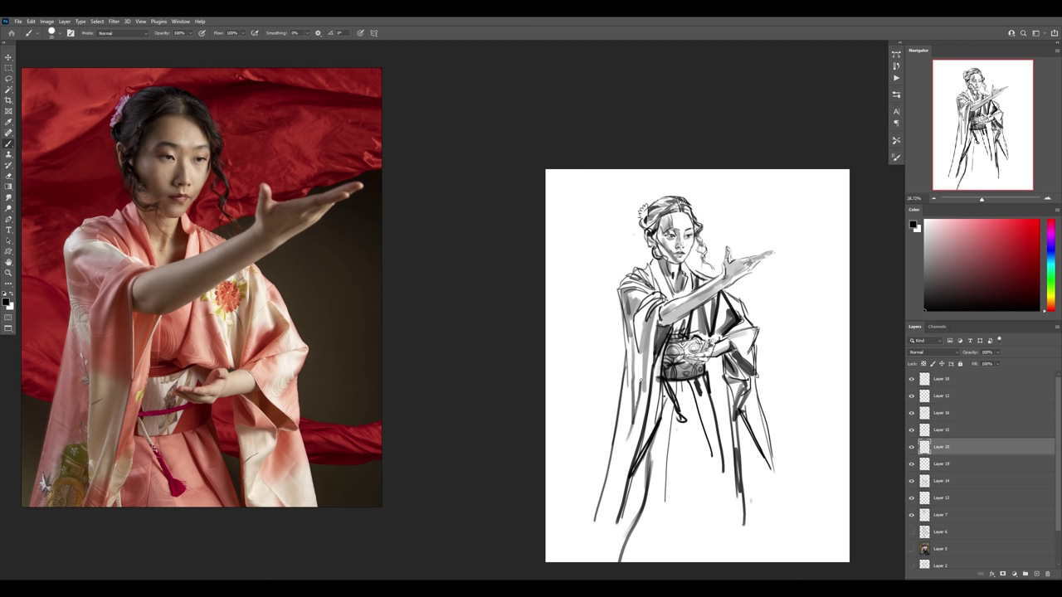
pyautogui.moveTo(641, 365); pyautogui.dragTo(626, 433)
# - Mirror the canvas to check the drawing, then select Layers 7 through 18
pyautogui.press('f')
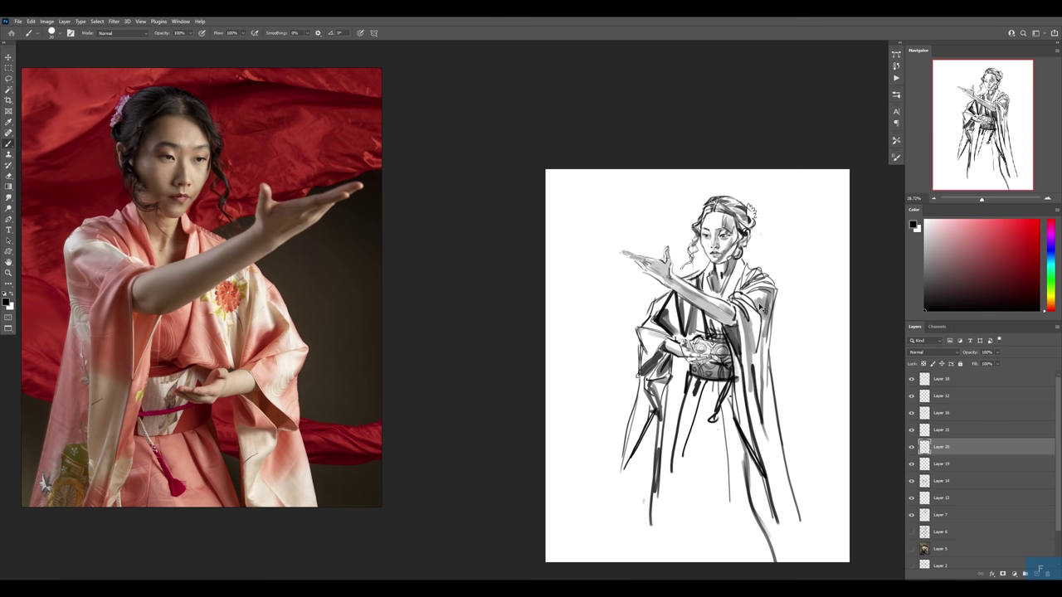
pyautogui.press('z')
pyautogui.moveTo(770, 267); pyautogui.dragTo(770, 269)
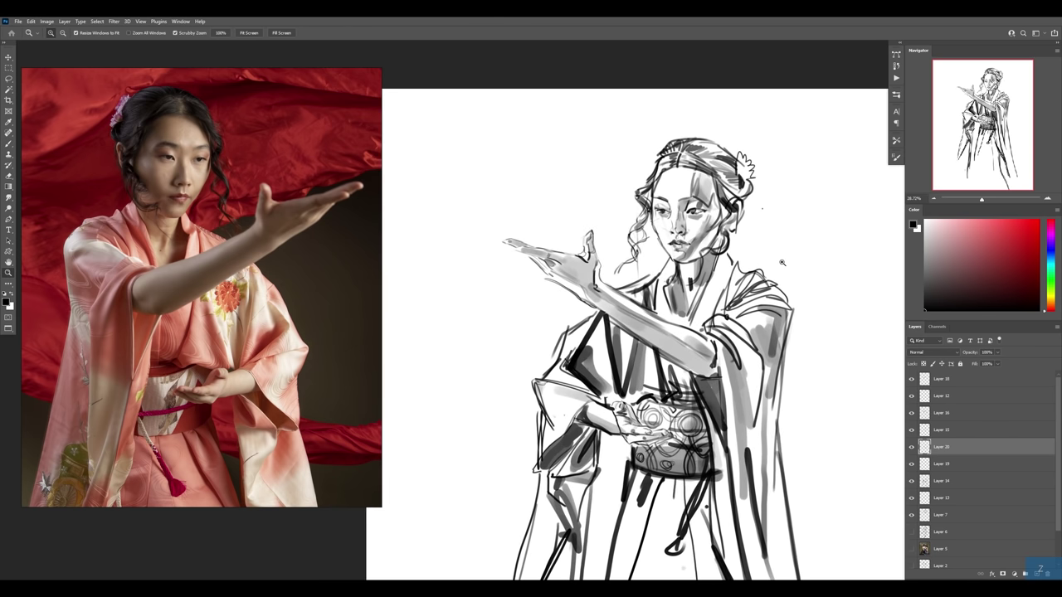
pyautogui.press('v')
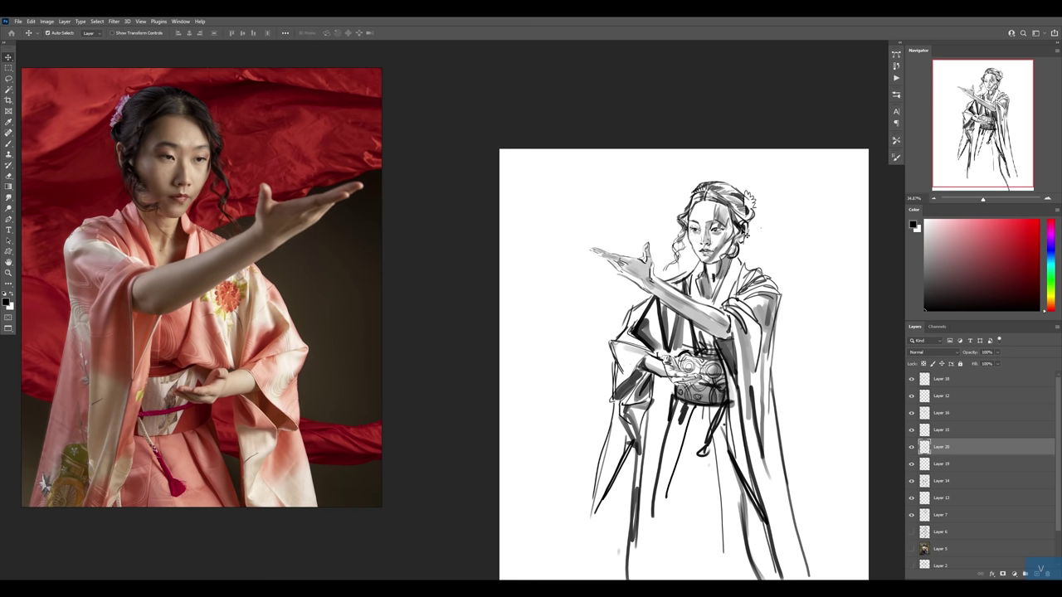
pyautogui.click(746, 234)
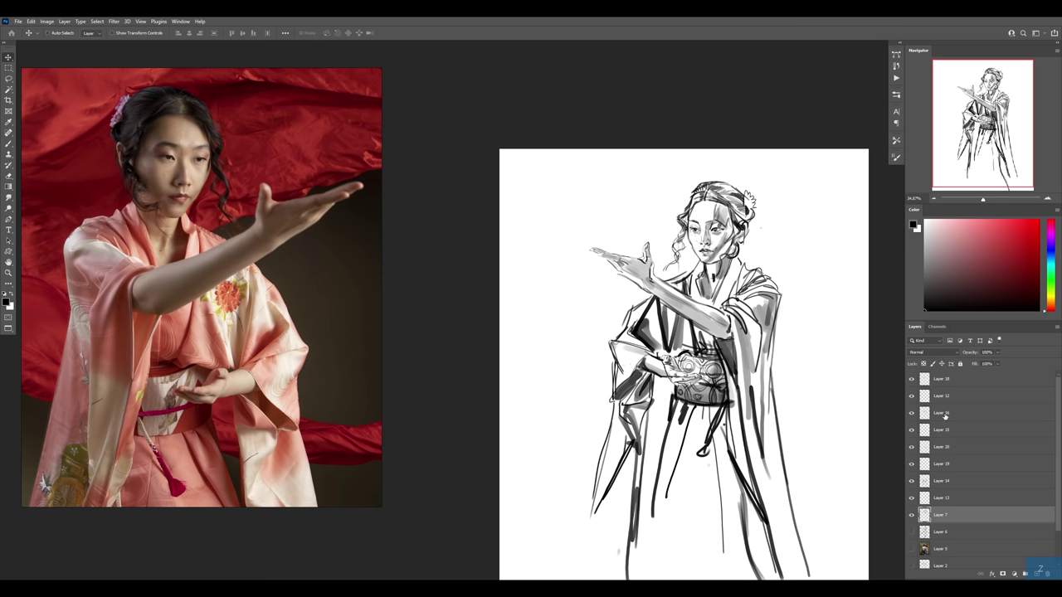
pyautogui.keyDown('shift'); pyautogui.click(946, 382); pyautogui.keyUp('shift')
# - Merge the selected sketch layers into Layer 18 and zoom in on the head
pyautogui.hotkey('ctrl', 'e')
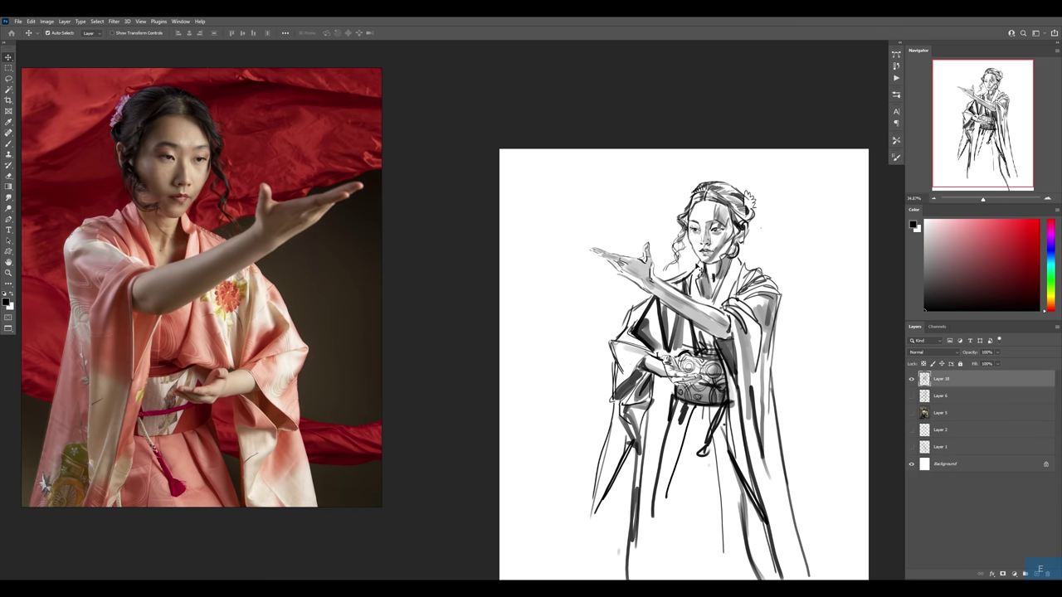
pyautogui.press('z')
pyautogui.click(707, 186)
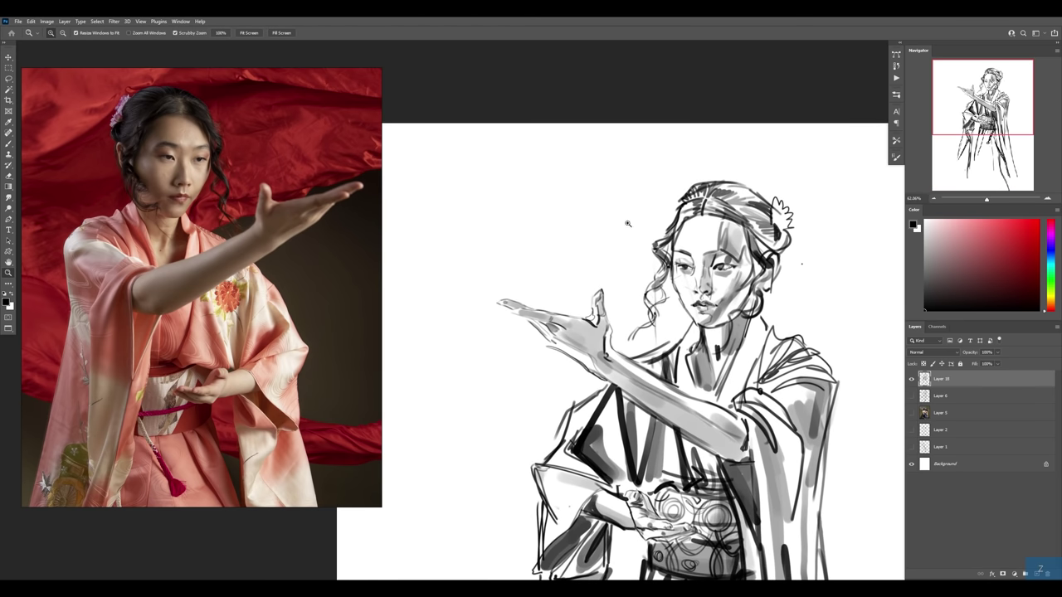
# - Lasso the head, enlarge it slightly and nudge it up and to the right
pyautogui.press('l')
pyautogui.moveTo(629, 212)
pyautogui.mouseDown()
pyautogui.moveTo(770, 317)
pyautogui.moveTo(715, 405)
pyautogui.moveTo(682, 363)
pyautogui.moveTo(695, 334)
pyautogui.moveTo(685, 318)
pyautogui.moveTo(655, 347)
pyautogui.moveTo(628, 218)
pyautogui.mouseUp()
pyautogui.hotkey('ctrl', 't')
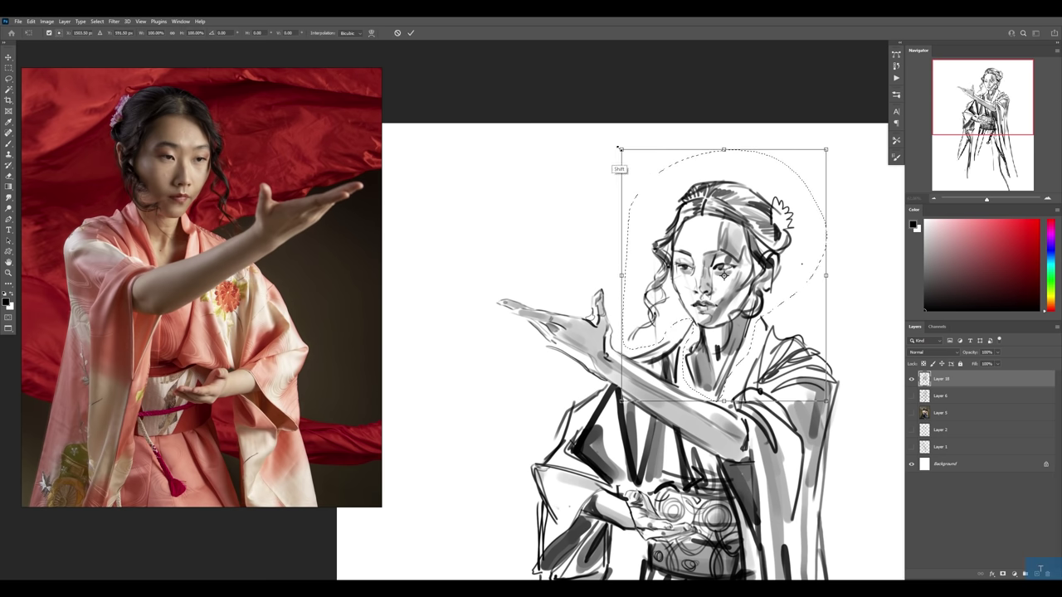
pyautogui.moveTo(621, 147); pyautogui.dragTo(619, 136)
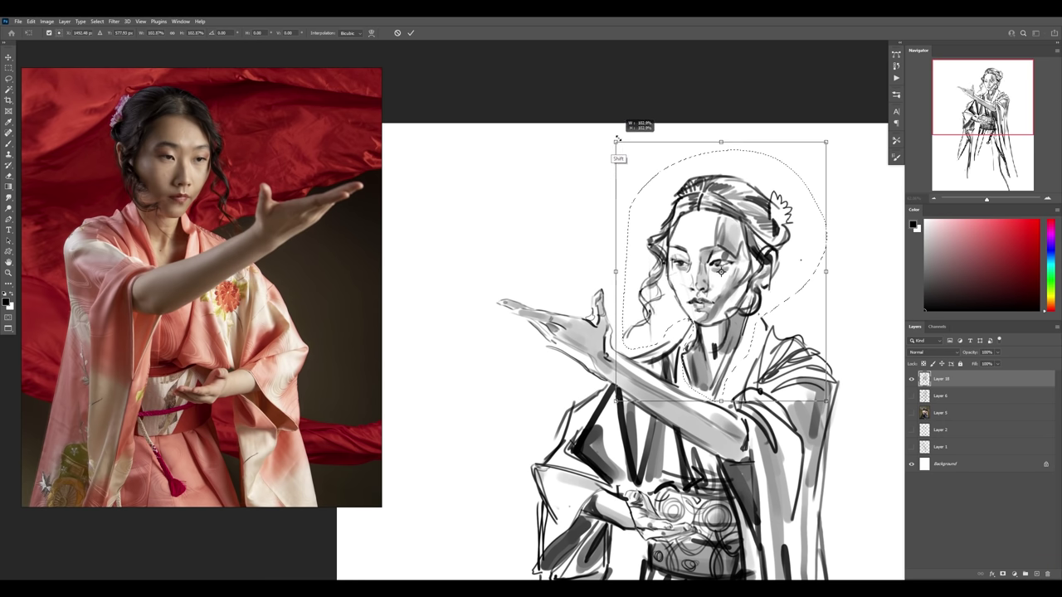
pyautogui.moveTo(706, 249); pyautogui.dragTo(712, 244)
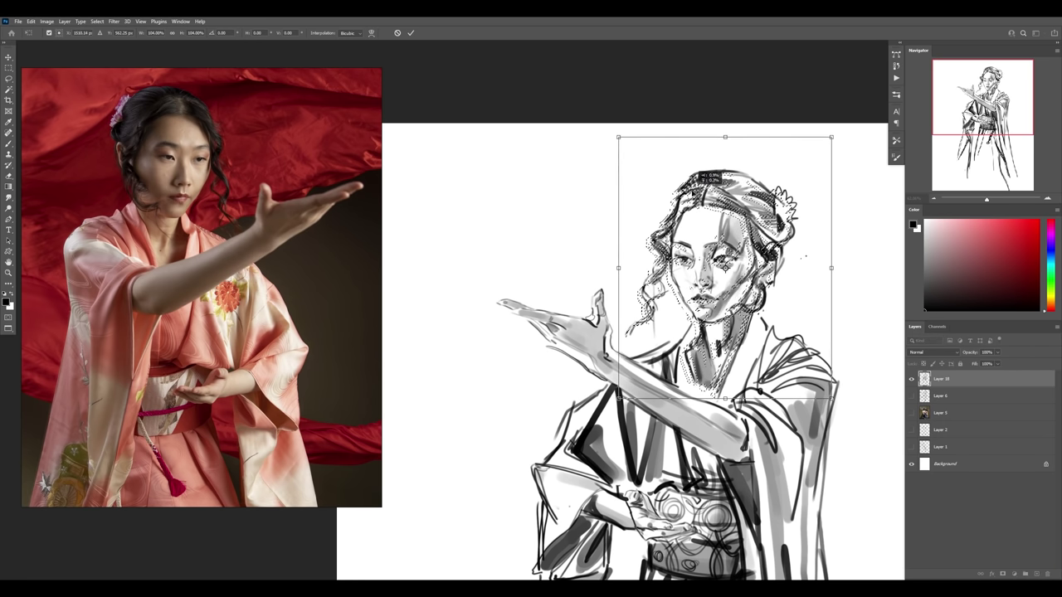
pyautogui.press('Return')
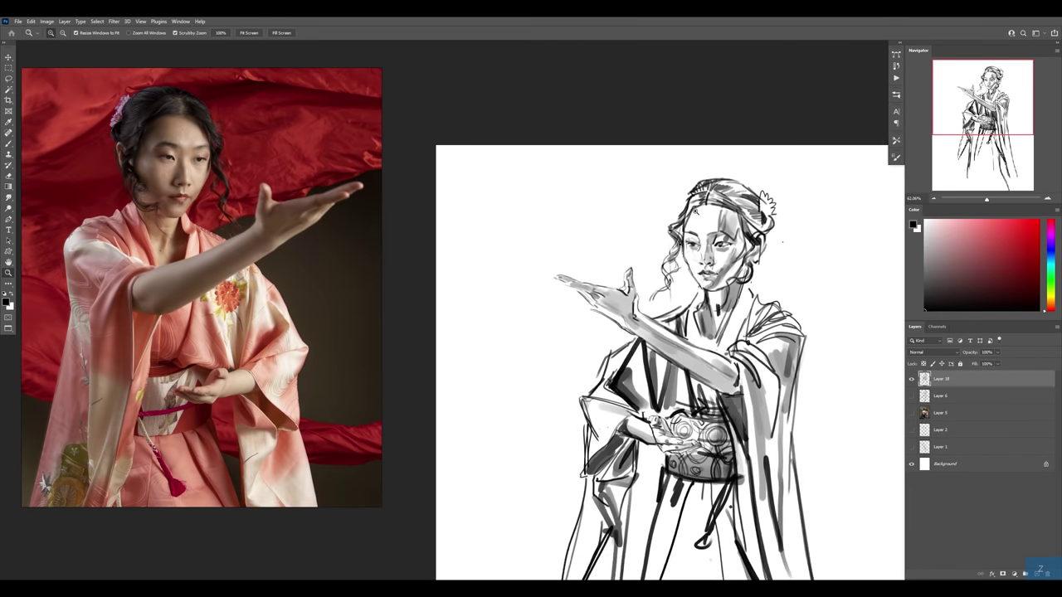
pyautogui.moveTo(705, 246); pyautogui.dragTo(666, 246)
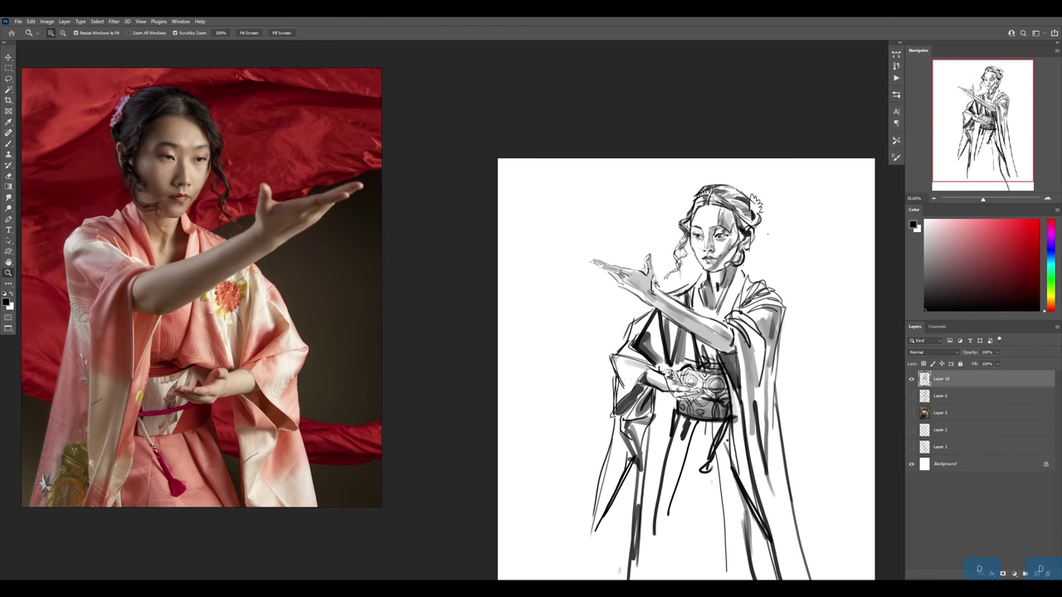
# - Mirror the canvas and duplicate Layer 18 as a hidden backup, keeping Layer 18 selected
pyautogui.keyDown('alt'); pyautogui.click(659, 282); pyautogui.keyUp('alt')
pyautogui.click(643, 283)
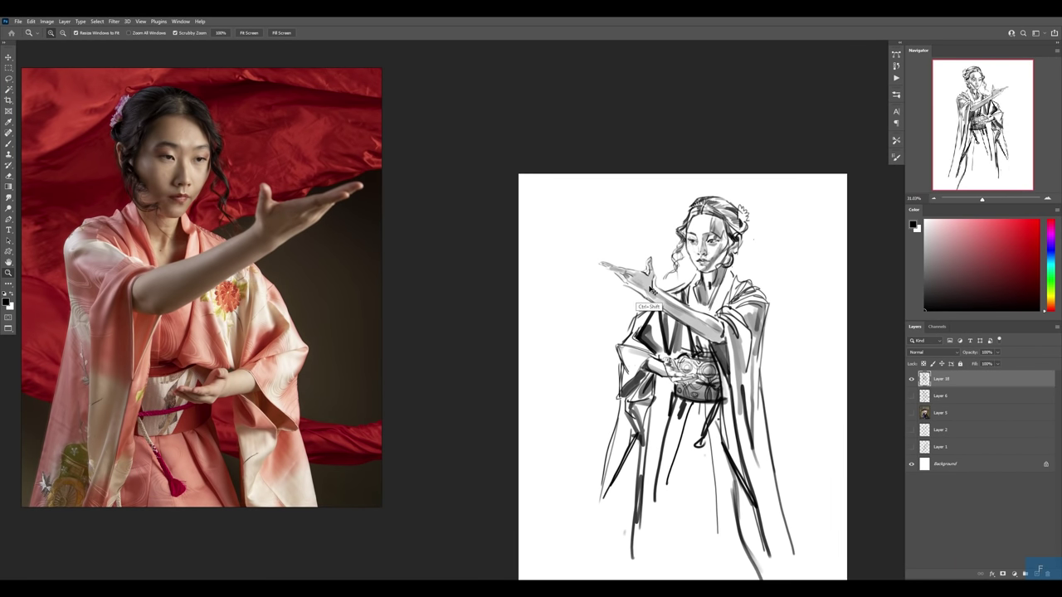
pyautogui.hotkey('ctrl', 'shift', 'f')
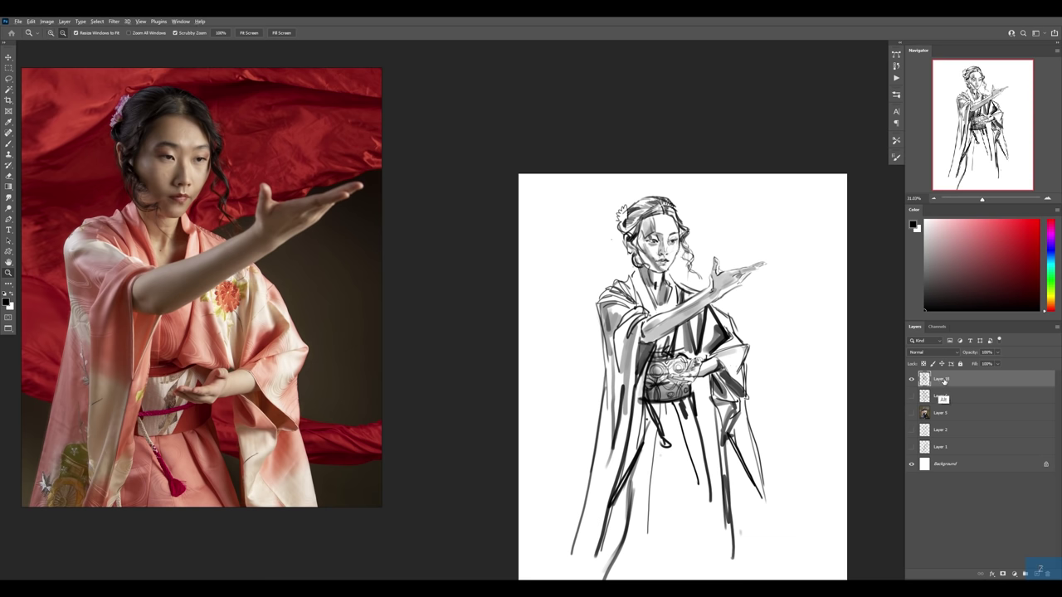
pyautogui.moveTo(942, 385); pyautogui.dragTo(943, 405)
pyautogui.click(913, 379)
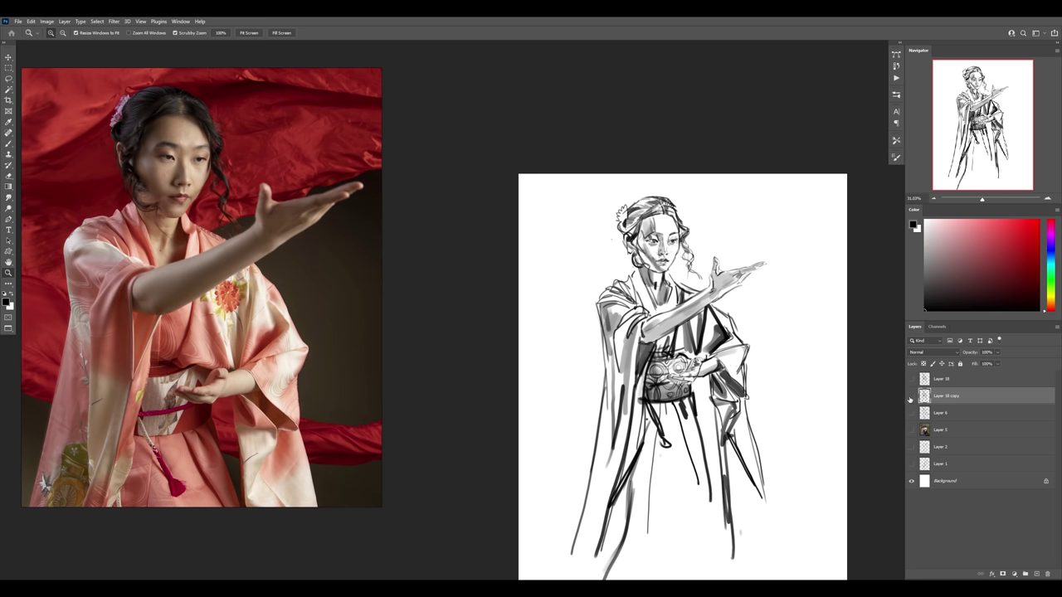
pyautogui.click(910, 396)
pyautogui.click(911, 379)
pyautogui.click(941, 379)
# - Scale the sketch up about 131% to fill the page and add an empty layer
pyautogui.moveTo(857, 387)
pyautogui.mouseDown()
pyautogui.moveTo(781, 400)
pyautogui.moveTo(731, 379)
pyautogui.mouseUp()
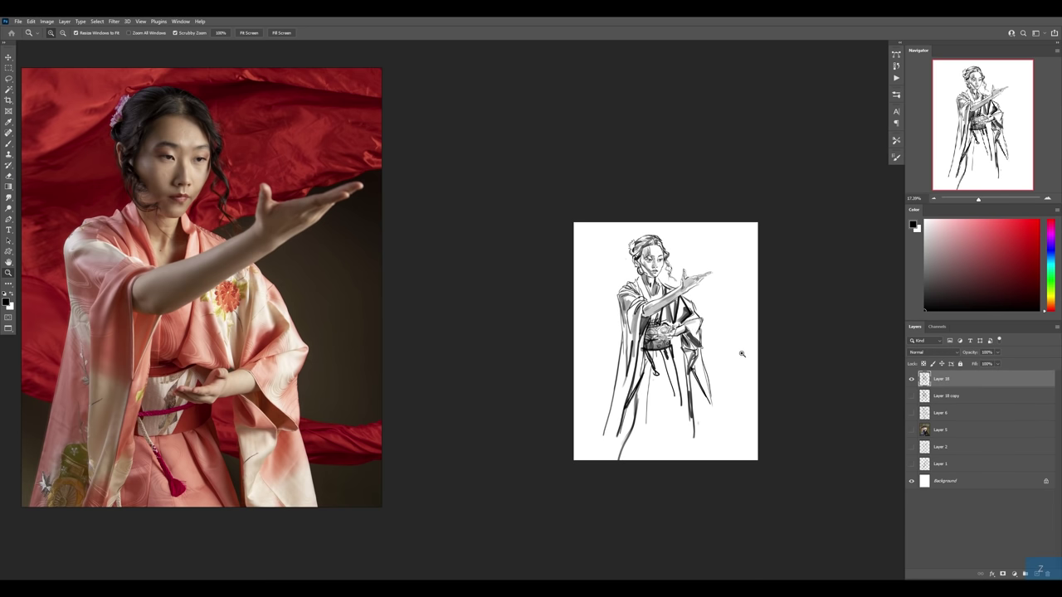
pyautogui.moveTo(679, 341)
pyautogui.mouseDown()
pyautogui.moveTo(707, 327)
pyautogui.moveTo(684, 446)
pyautogui.mouseUp()
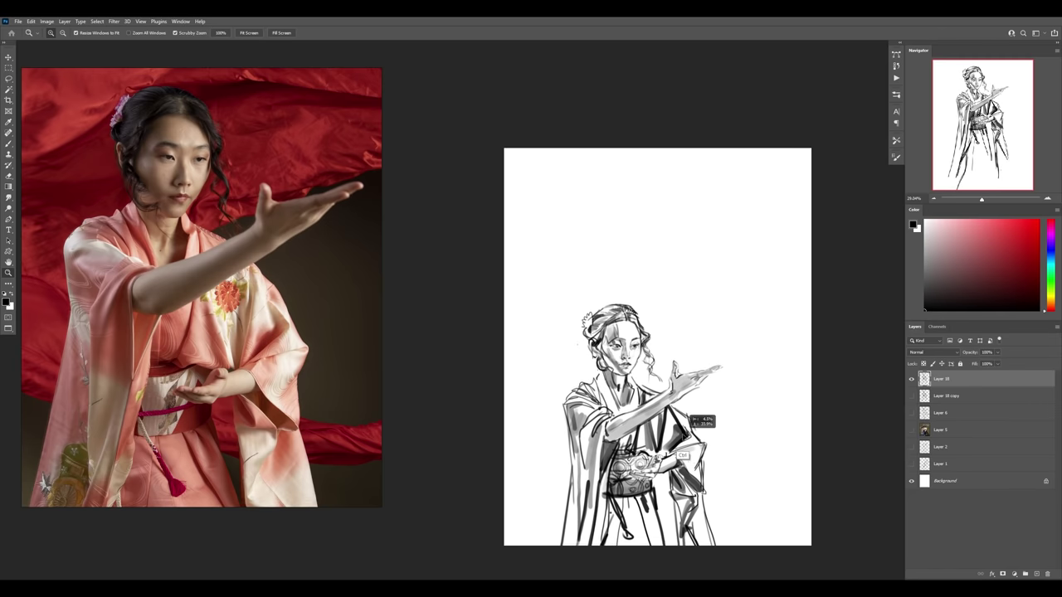
pyautogui.hotkey('ctrl', 't')
pyautogui.moveTo(720, 309); pyautogui.dragTo(808, 190)
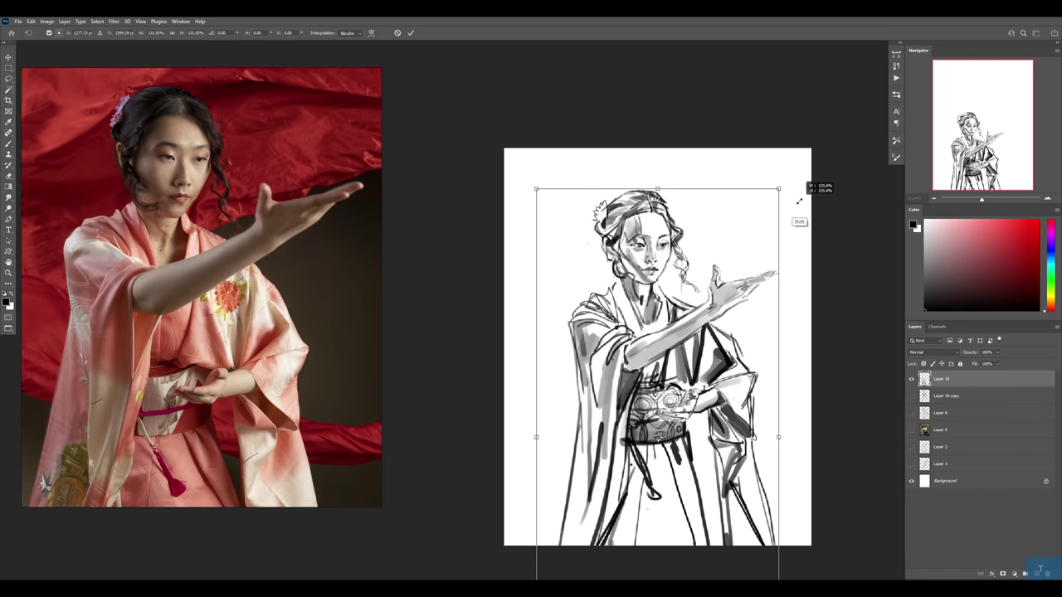
pyautogui.moveTo(731, 308)
pyautogui.mouseDown()
pyautogui.moveTo(731, 260)
pyautogui.moveTo(730, 271)
pyautogui.mouseUp()
pyautogui.moveTo(730, 341); pyautogui.dragTo(713, 340)
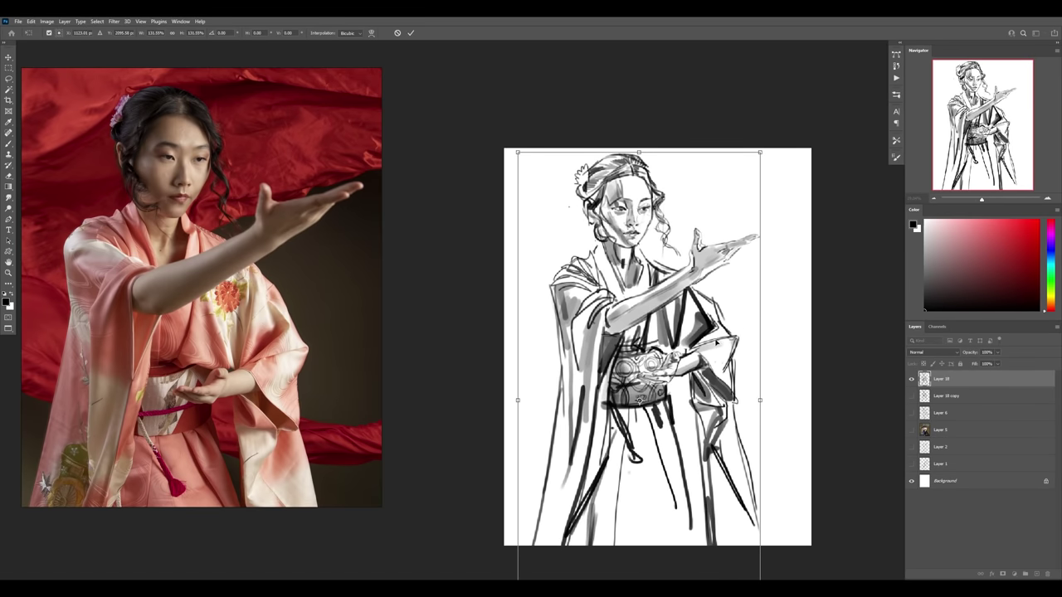
pyautogui.press('Return')
pyautogui.hotkey('ctrl', 'alt', '1')
pyautogui.hotkey('ctrl', 'shift', 'alt', 'n')
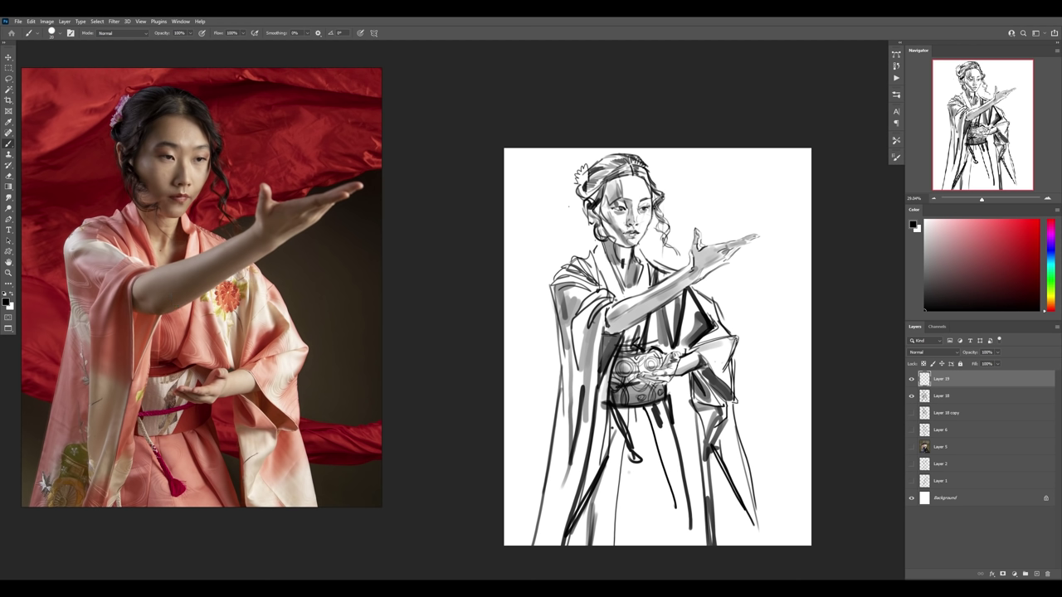
# - Redraw the right sleeve lines and merge them down into the sketch
pyautogui.moveTo(698, 287); pyautogui.dragTo(744, 347)
pyautogui.hotkey('ctrl', 'z')
pyautogui.moveTo(702, 287)
pyautogui.mouseDown()
pyautogui.moveTo(746, 345)
pyautogui.moveTo(727, 393)
pyautogui.mouseUp()
pyautogui.moveTo(744, 341); pyautogui.dragTo(732, 401)
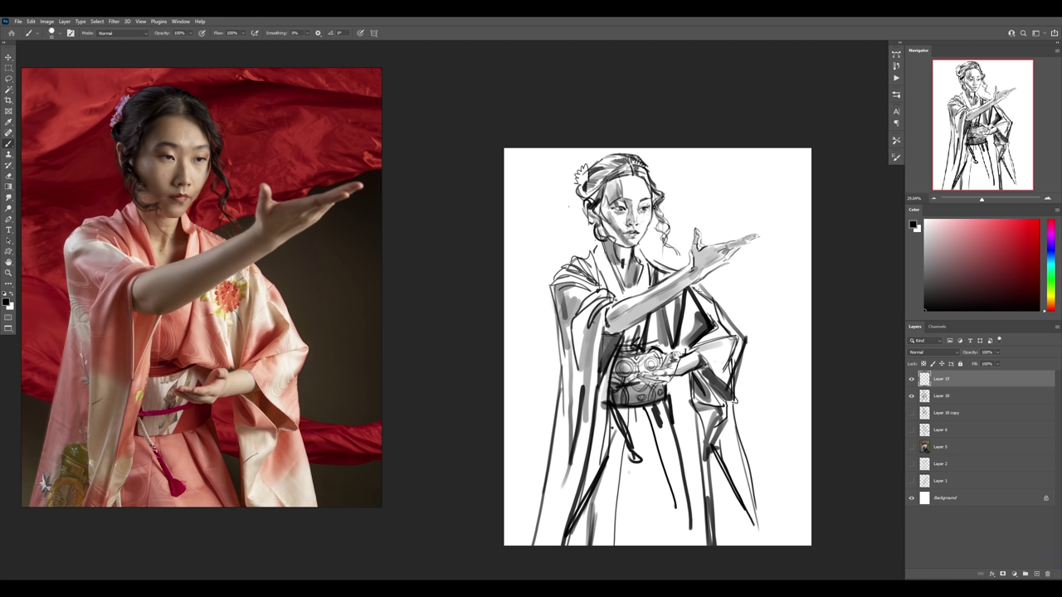
pyautogui.press('e')
pyautogui.hotkey('ctrl', 'e')
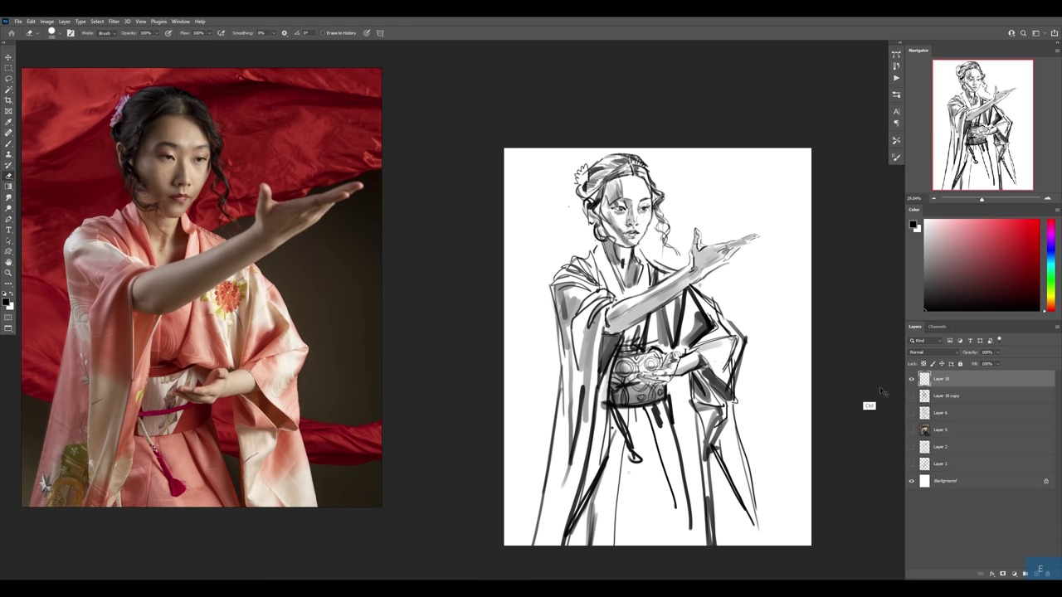
# - On a new layer, draw the sword blade from the raised hand and first fabric curves
pyautogui.hotkey('ctrl', 'shift', 'alt', 'n')
pyautogui.press('b')
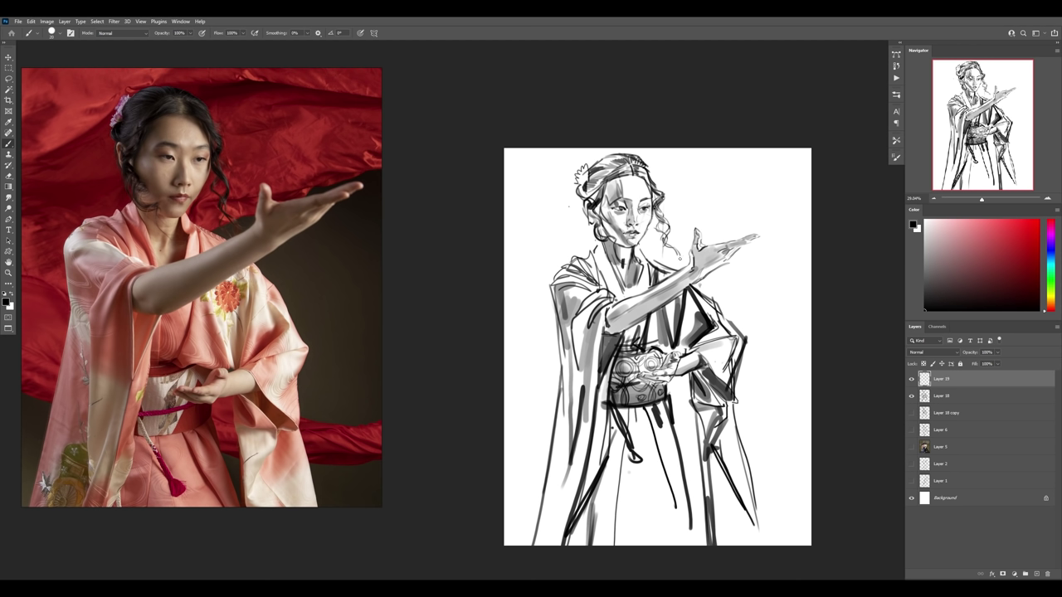
pyautogui.moveTo(707, 240); pyautogui.dragTo(811, 204)
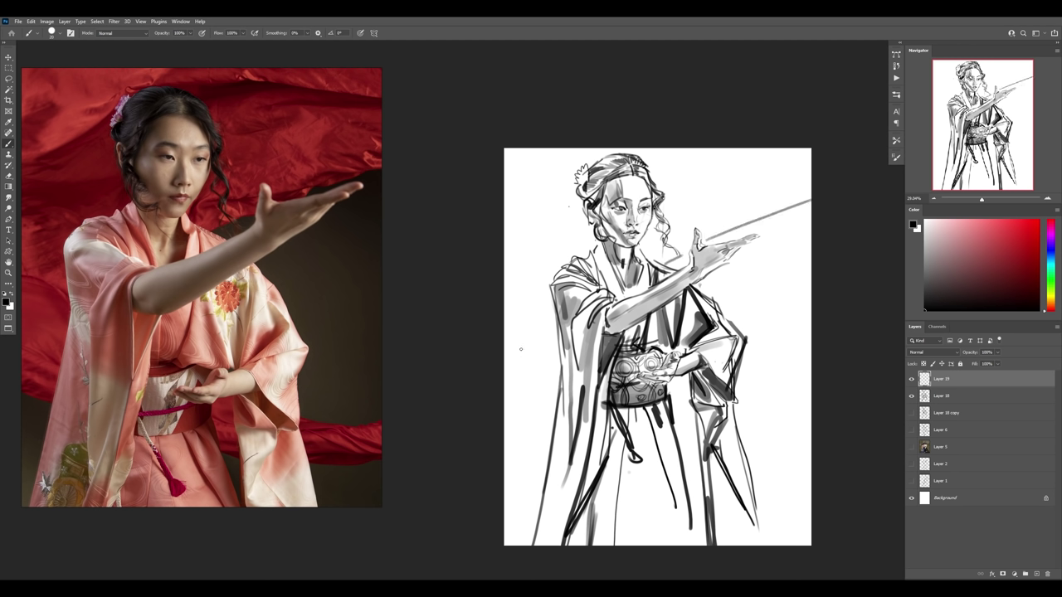
pyautogui.moveTo(503, 409); pyautogui.dragTo(549, 432)
pyautogui.moveTo(678, 444); pyautogui.dragTo(697, 452)
pyautogui.moveTo(740, 413)
pyautogui.mouseDown()
pyautogui.moveTo(811, 428)
pyautogui.moveTo(755, 471)
pyautogui.mouseUp()
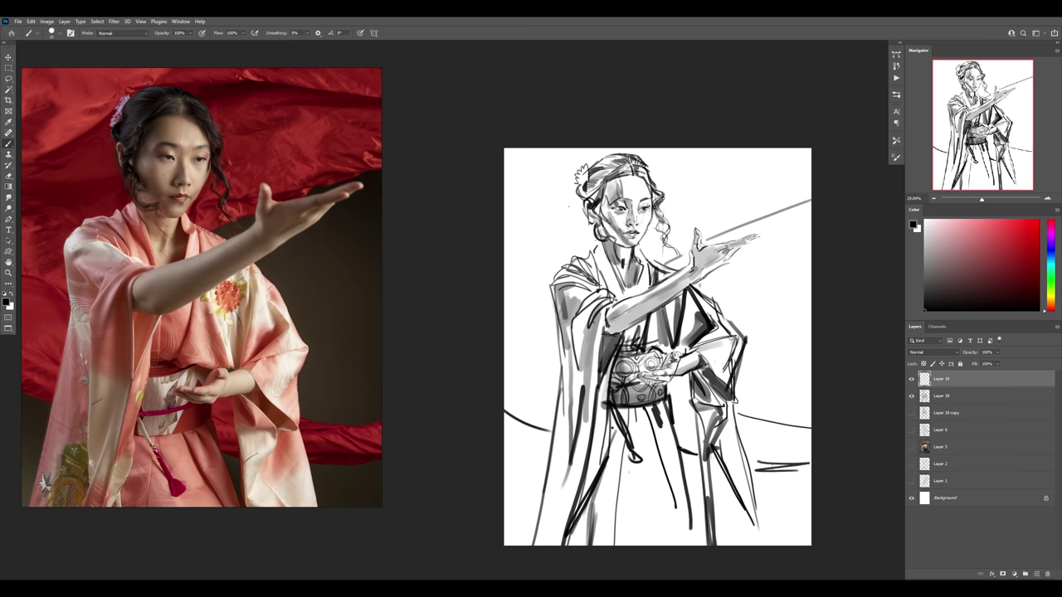
# - Sketch flowing ribbon strokes at the left edge, above the head and at the right
pyautogui.moveTo(548, 448); pyautogui.dragTo(505, 429)
pyautogui.moveTo(507, 418); pyautogui.dragTo(556, 434)
pyautogui.moveTo(558, 184); pyautogui.dragTo(504, 248)
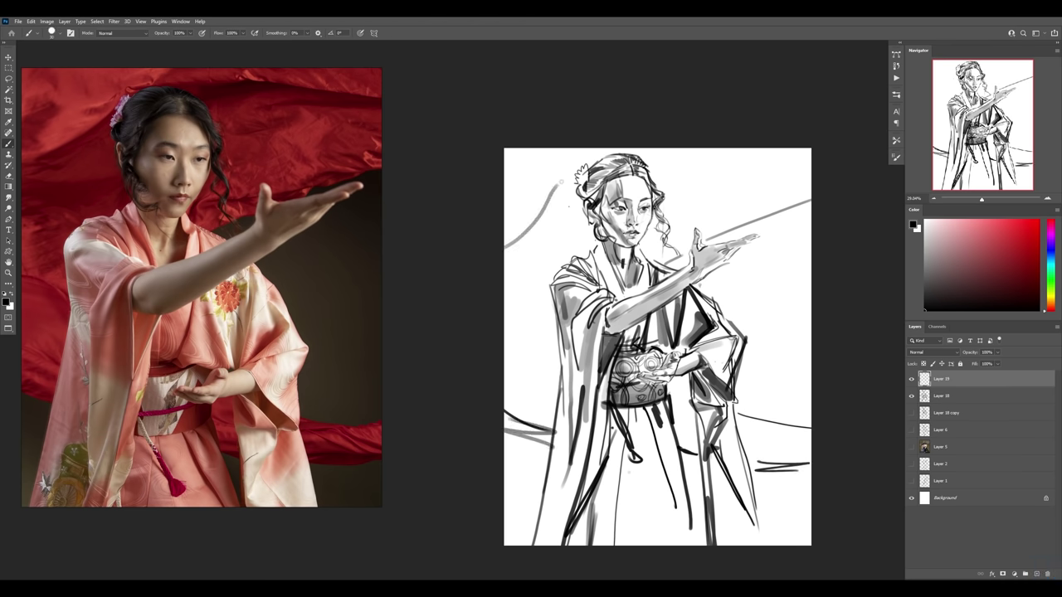
pyautogui.moveTo(648, 161)
pyautogui.mouseDown()
pyautogui.moveTo(804, 167)
pyautogui.moveTo(775, 174)
pyautogui.mouseUp()
pyautogui.moveTo(707, 206); pyautogui.dragTo(811, 189)
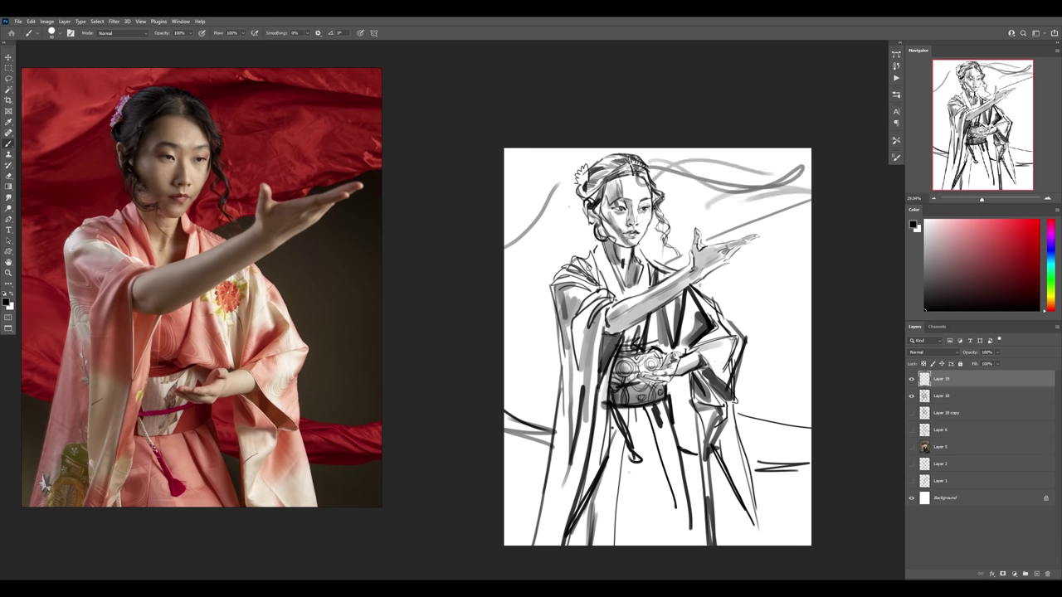
pyautogui.moveTo(509, 329); pyautogui.dragTo(561, 319)
pyautogui.moveTo(521, 375); pyautogui.dragTo(562, 385)
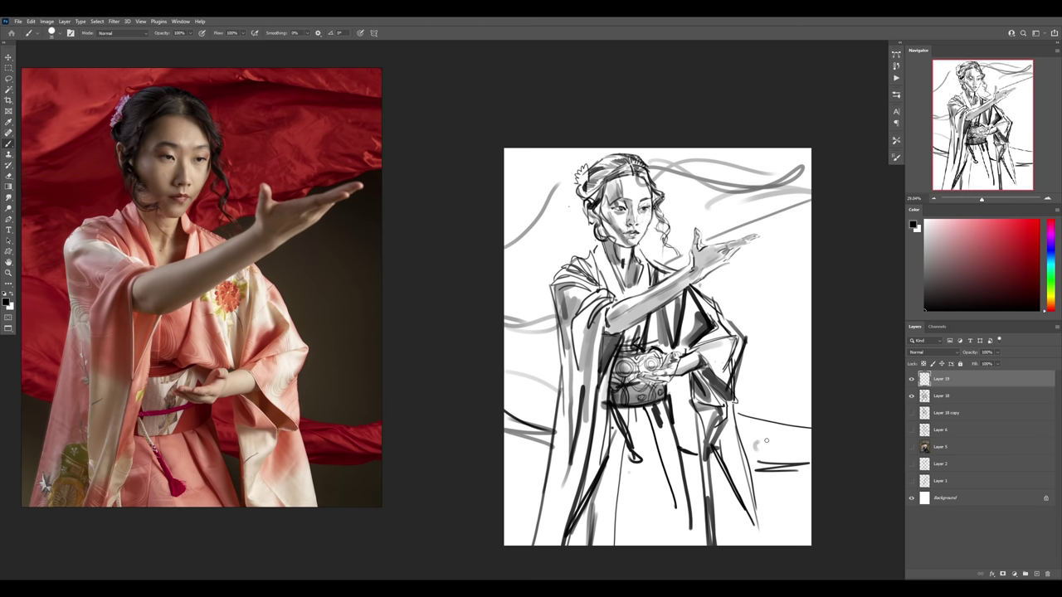
pyautogui.moveTo(766, 440); pyautogui.dragTo(837, 453)
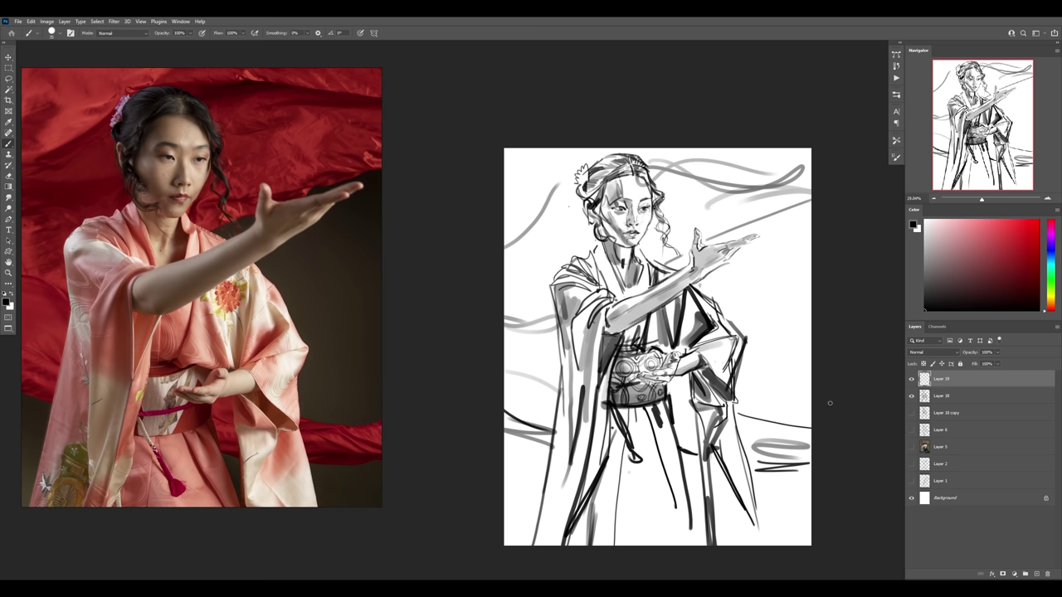
# - Add a layer above Layer 18 copy and cover the canvas in dark maroon with a large brush
pyautogui.click(943, 414)
pyautogui.click(1036, 575)
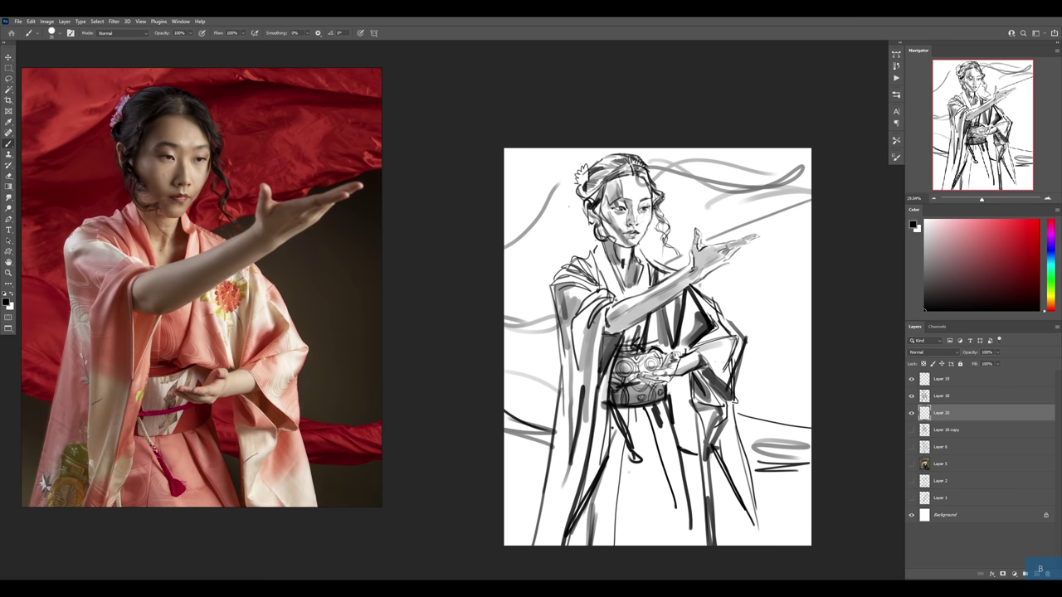
pyautogui.rightClick(754, 248)
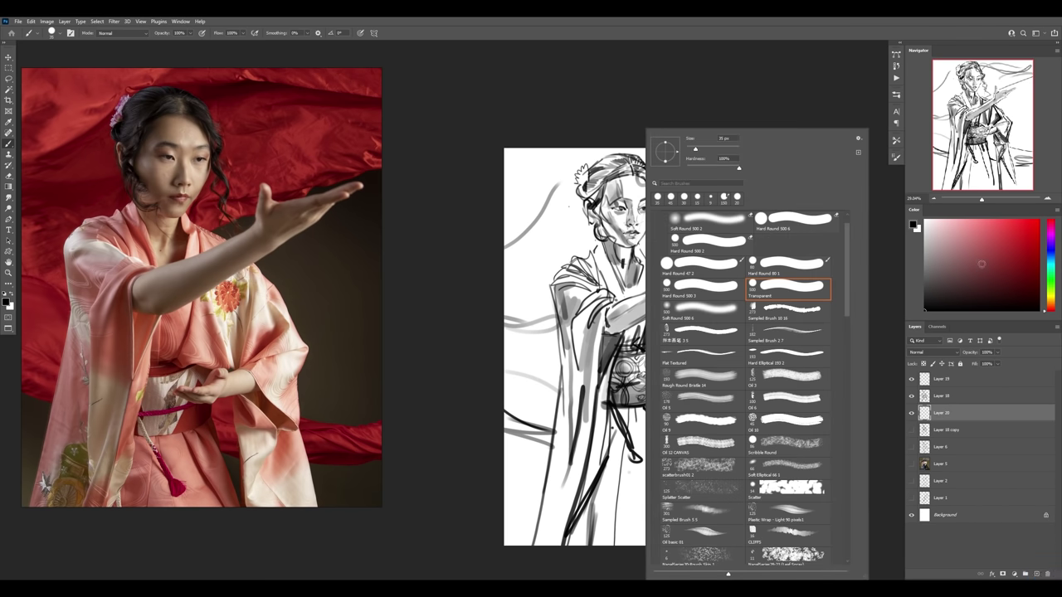
pyautogui.click(1004, 267)
pyautogui.press(']')
pyautogui.press(']')
pyautogui.press(']')
pyautogui.press(']')
pyautogui.press(']')
pyautogui.press(']')
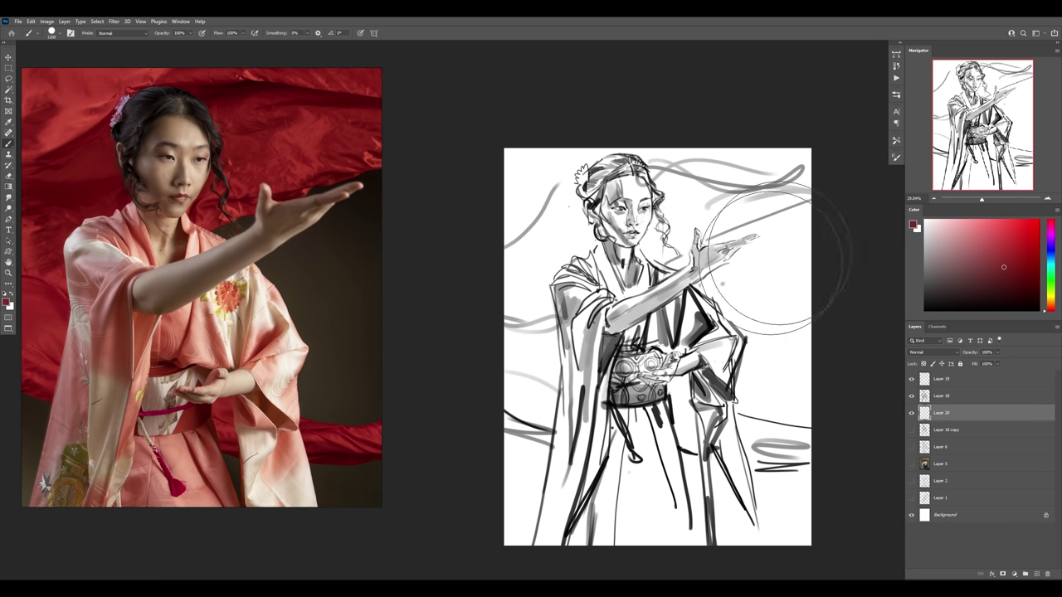
pyautogui.moveTo(830, 225)
pyautogui.mouseDown()
pyautogui.moveTo(557, 178)
pyautogui.moveTo(516, 521)
pyautogui.moveTo(806, 403)
pyautogui.moveTo(581, 474)
pyautogui.mouseUp()
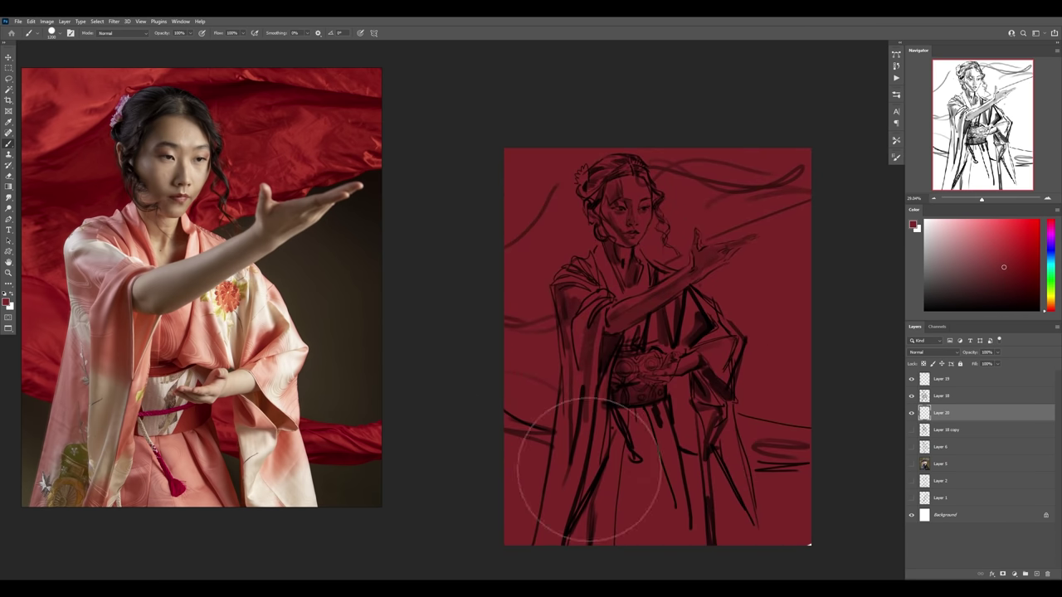
pyautogui.press('z')
pyautogui.moveTo(775, 264); pyautogui.dragTo(742, 266)
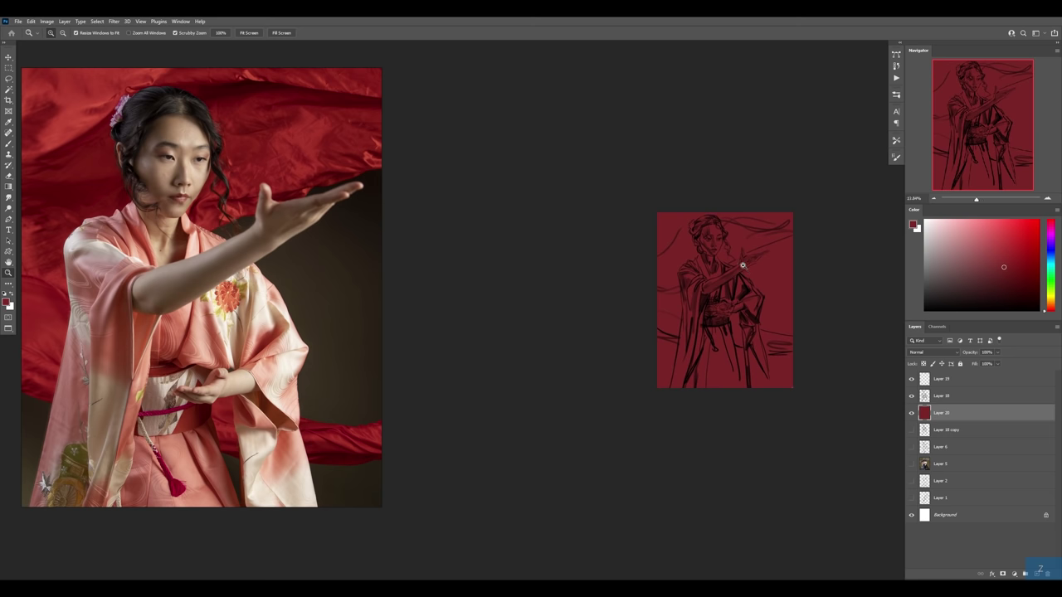
pyautogui.moveTo(374, 259); pyautogui.dragTo(334, 260)
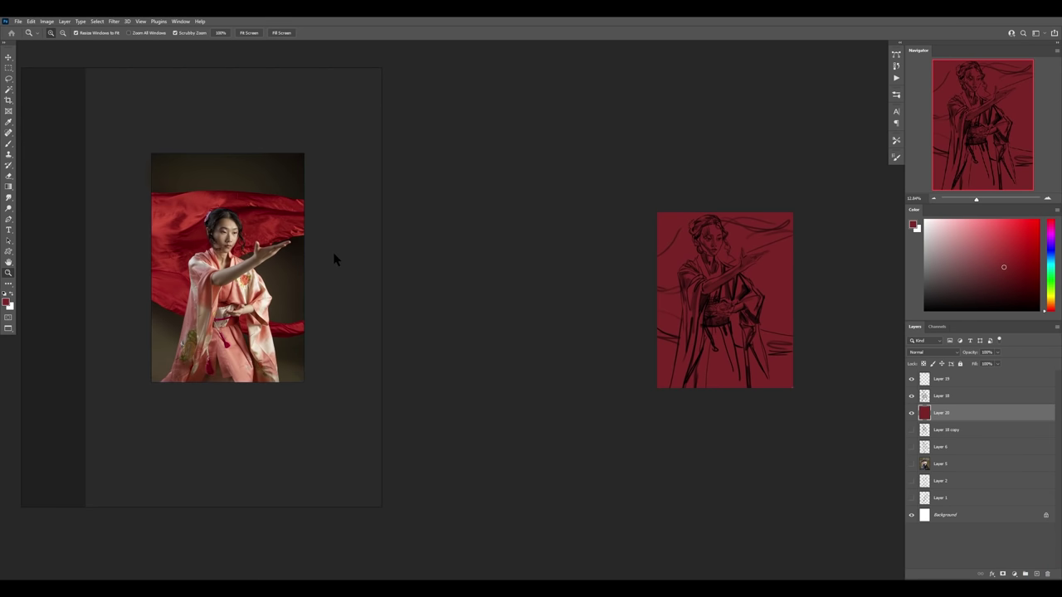
pyautogui.click(839, 277)
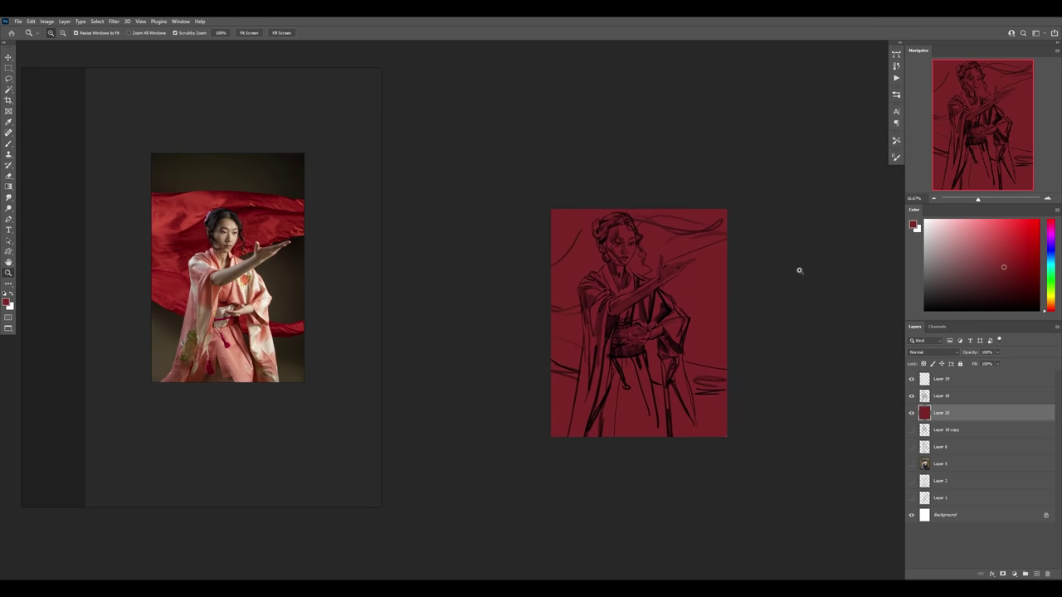
# - Shade the red background darker beside the arm, near the head and at the lower corners
pyautogui.press('b')
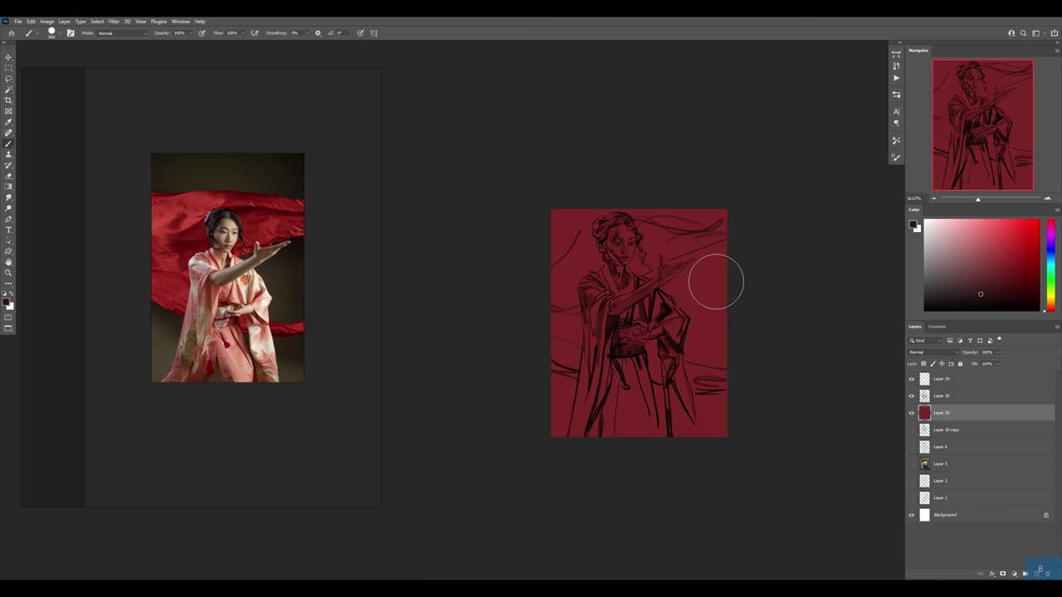
pyautogui.moveTo(712, 280)
pyautogui.mouseDown()
pyautogui.moveTo(688, 290)
pyautogui.moveTo(718, 312)
pyautogui.mouseUp()
pyautogui.moveTo(614, 241); pyautogui.dragTo(572, 228)
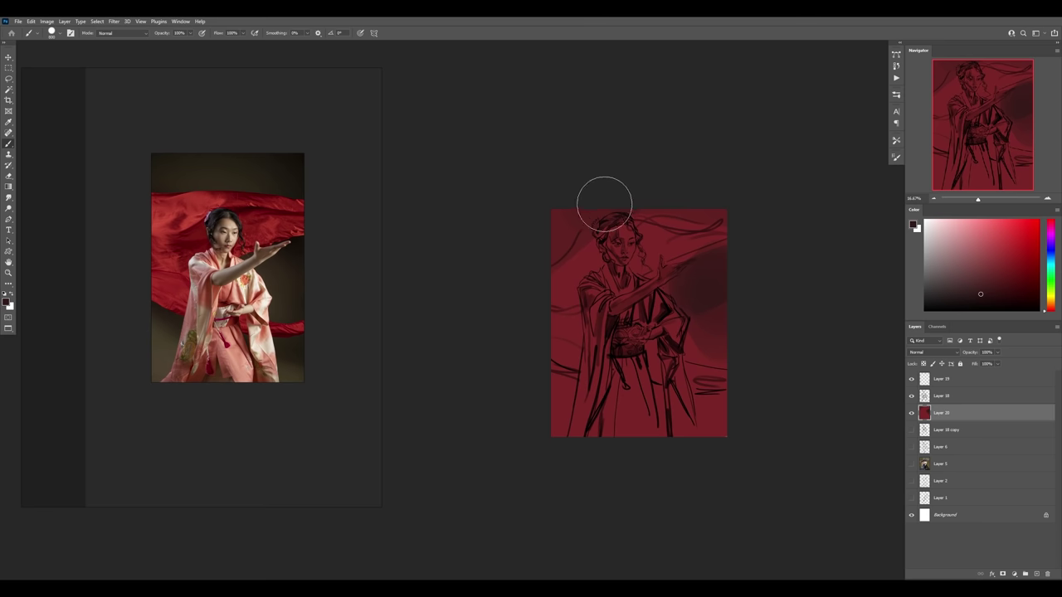
pyautogui.keyDown('alt'); pyautogui.click(584, 257); pyautogui.keyUp('alt')
pyautogui.keyDown('alt'); pyautogui.click(690, 318); pyautogui.keyUp('alt')
pyautogui.moveTo(550, 403)
pyautogui.mouseDown()
pyautogui.moveTo(557, 389)
pyautogui.moveTo(564, 403)
pyautogui.mouseUp()
pyautogui.moveTo(687, 407); pyautogui.dragTo(695, 426)
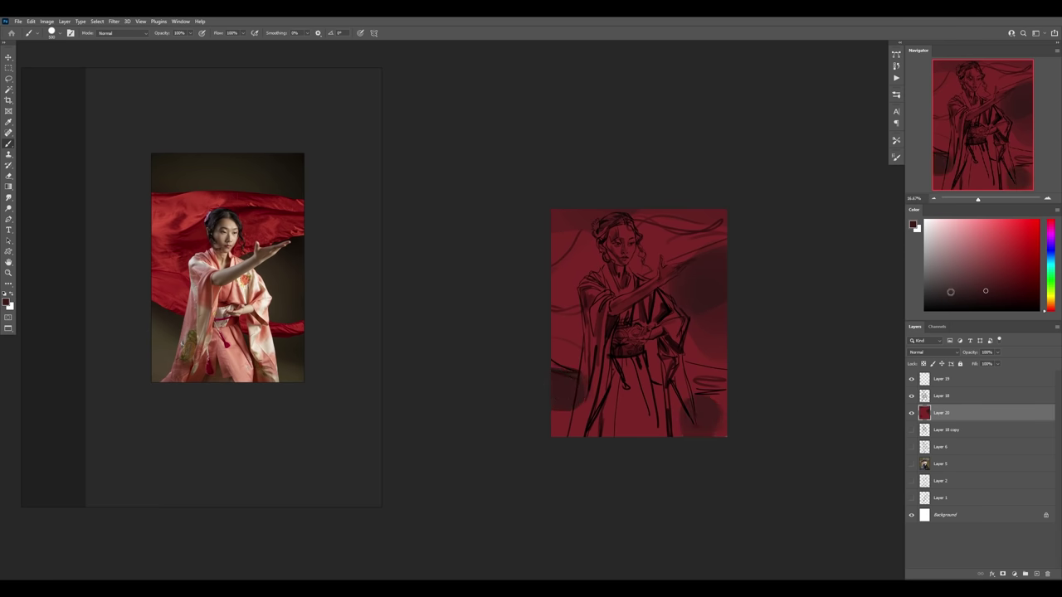
# - Pick a light pink and block it onto the hands and sleeves
pyautogui.moveTo(1051, 307); pyautogui.dragTo(1051, 303)
pyautogui.click(967, 238)
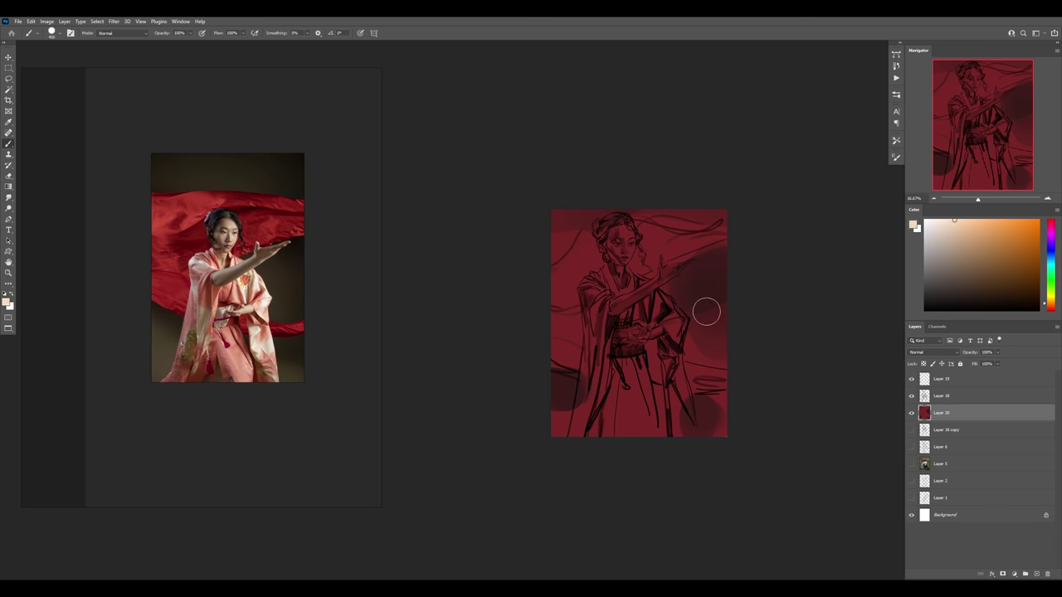
pyautogui.keyDown('alt'); pyautogui.click(694, 348); pyautogui.keyUp('alt')
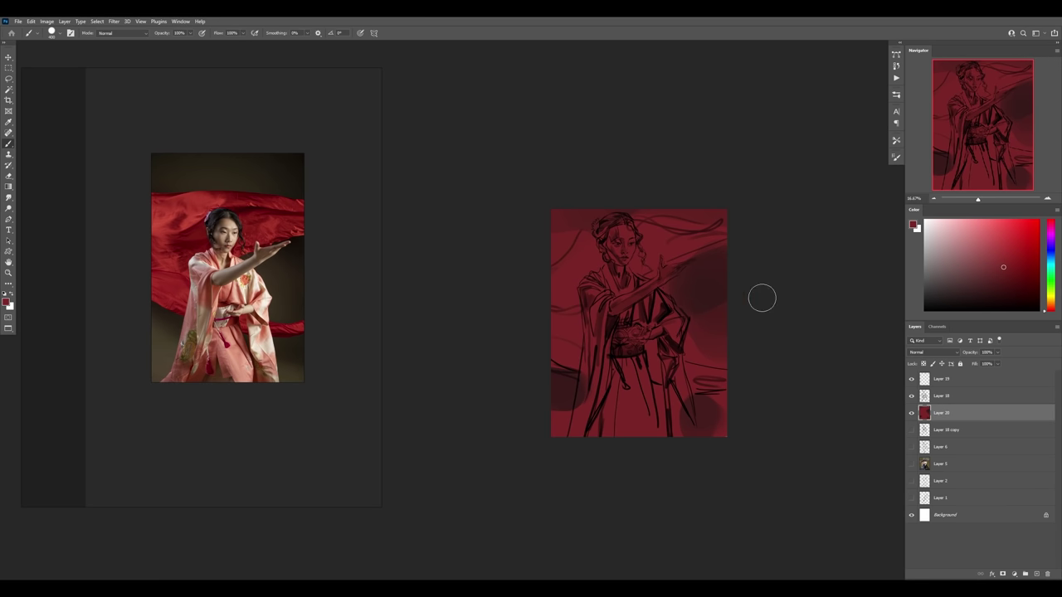
pyautogui.click(1050, 305)
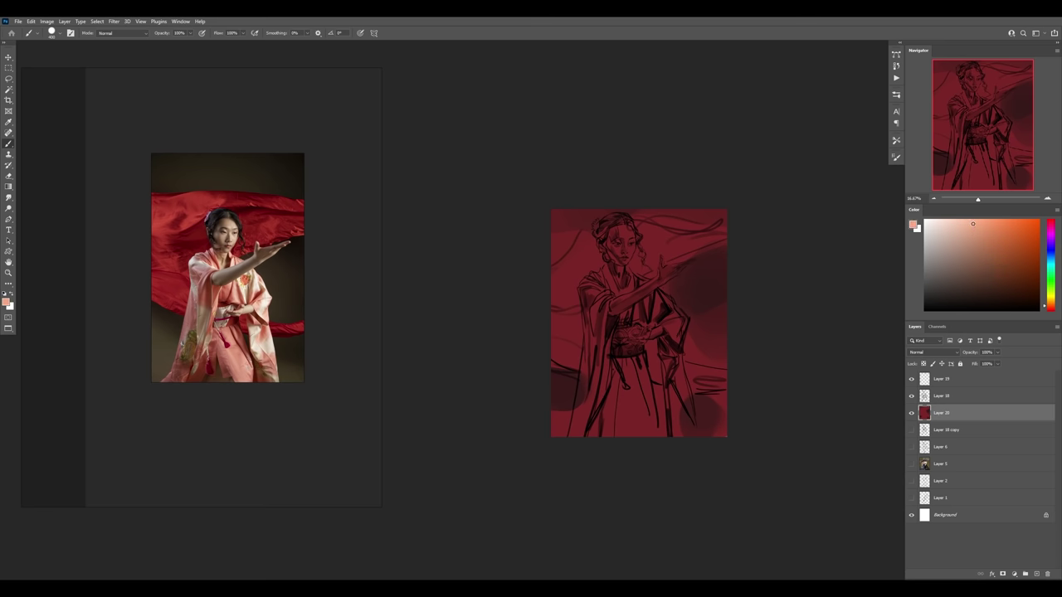
pyautogui.click(972, 224)
pyautogui.moveTo(689, 332)
pyautogui.mouseDown()
pyautogui.moveTo(664, 365)
pyautogui.moveTo(661, 305)
pyautogui.moveTo(649, 296)
pyautogui.moveTo(673, 268)
pyautogui.mouseUp()
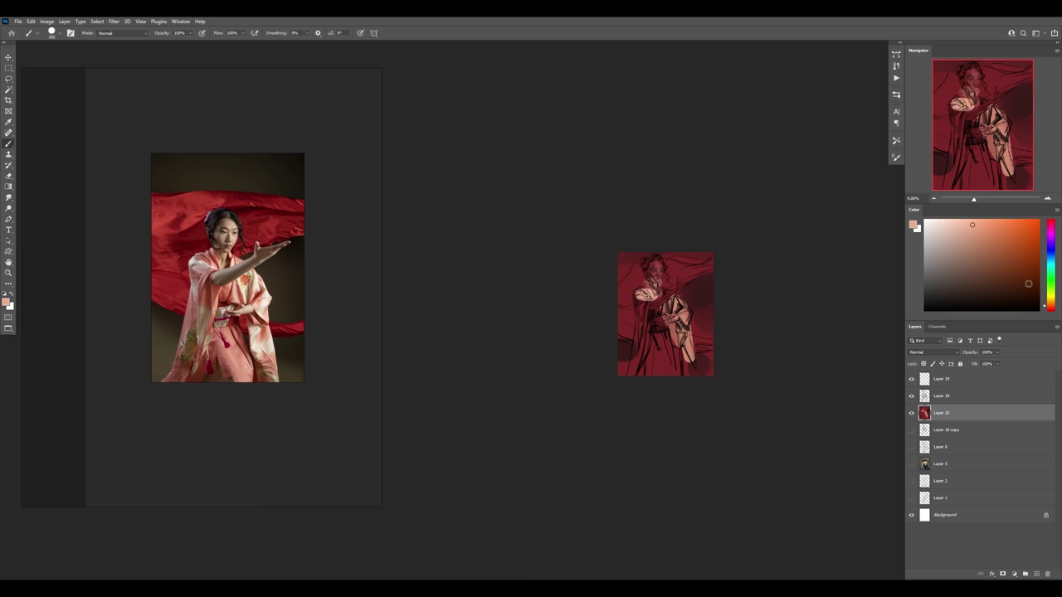
# - Paint the face light peach and block in salmon pink on the lower robe and chest
pyautogui.moveTo(1049, 305); pyautogui.dragTo(1049, 297)
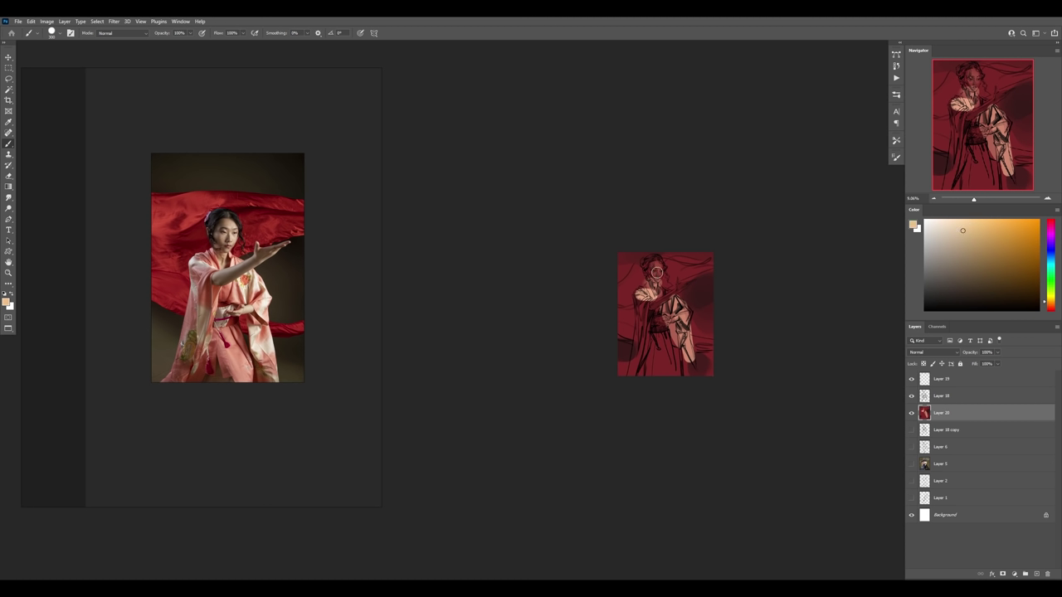
pyautogui.moveTo(657, 271); pyautogui.dragTo(660, 280)
pyautogui.keyDown('alt'); pyautogui.click(684, 340); pyautogui.keyUp('alt')
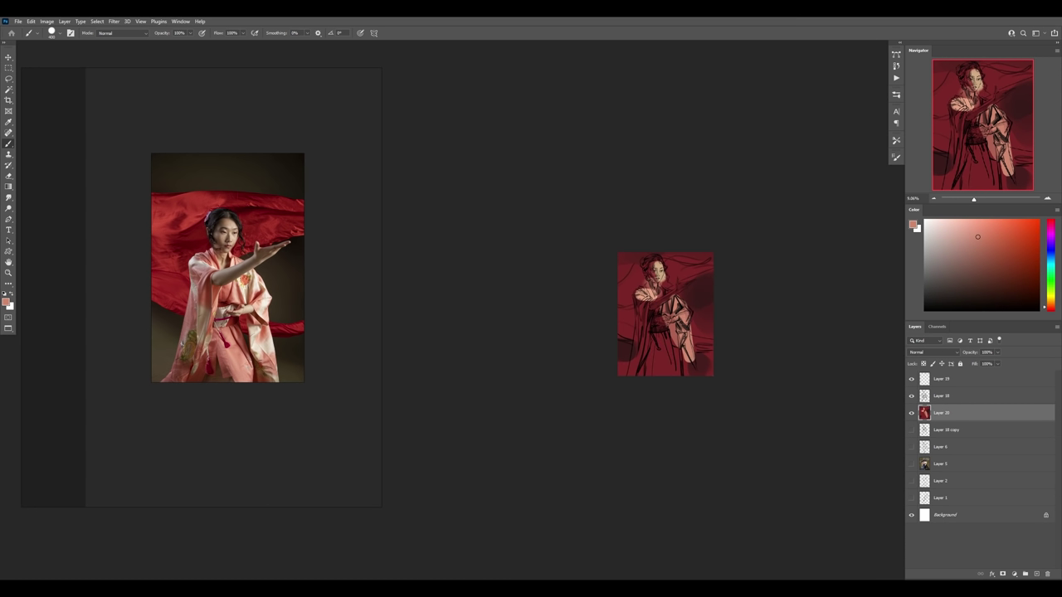
pyautogui.moveTo(657, 339); pyautogui.dragTo(681, 370)
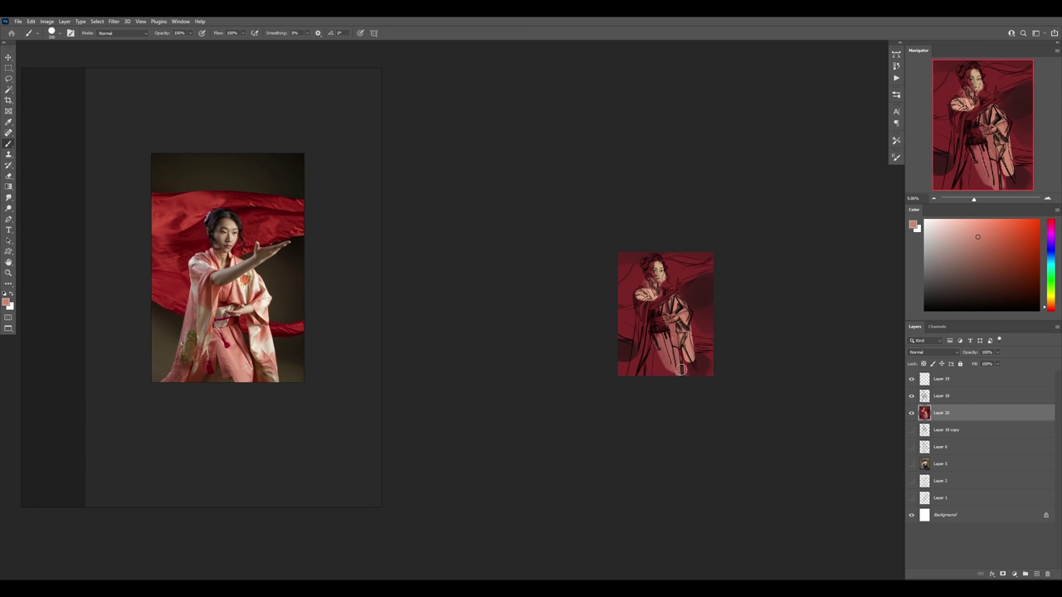
pyautogui.moveTo(648, 306); pyautogui.dragTo(647, 330)
# - Add a dark maroon stroke across the figure's upper right and light tan near the hands
pyautogui.keyDown('alt'); pyautogui.click(624, 366); pyautogui.keyUp('alt')
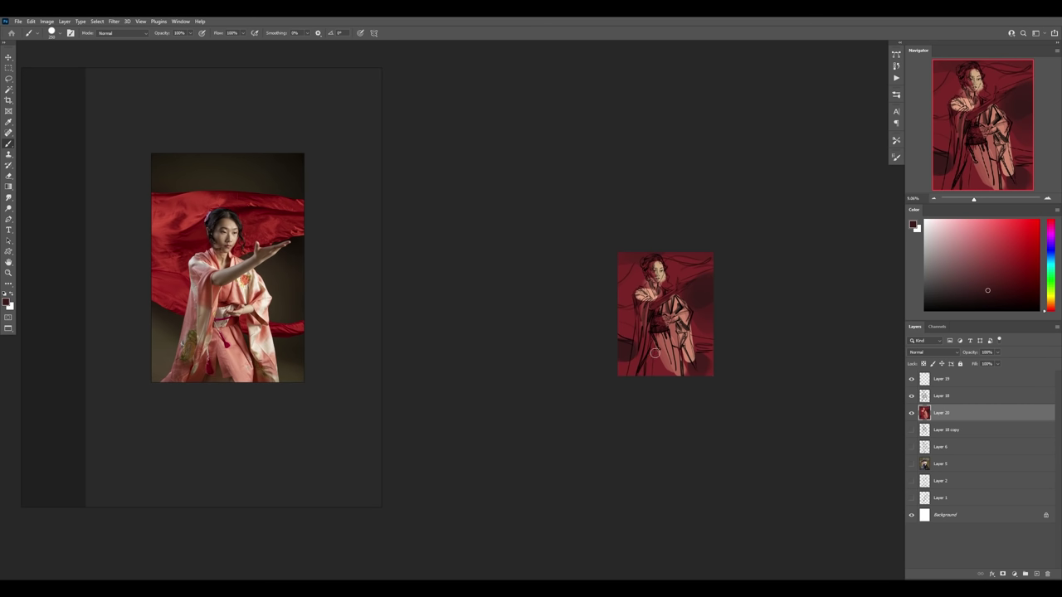
pyautogui.keyDown('alt'); pyautogui.click(652, 278); pyautogui.keyUp('alt')
pyautogui.keyDown('alt'); pyautogui.click(702, 300); pyautogui.keyUp('alt')
pyautogui.moveTo(670, 255); pyautogui.dragTo(712, 264)
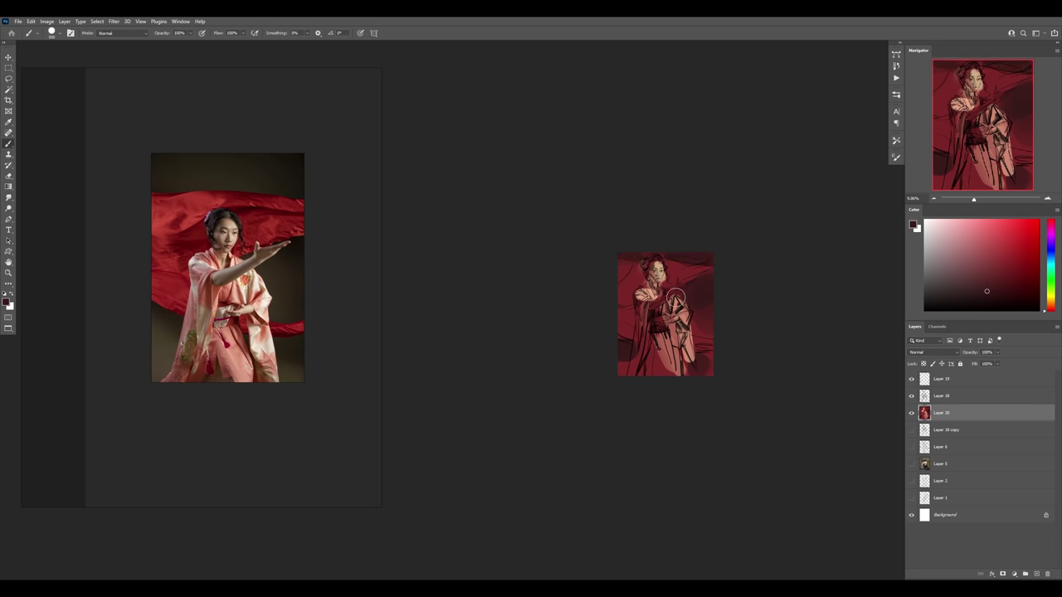
pyautogui.keyDown('alt'); pyautogui.click(670, 270); pyautogui.keyUp('alt')
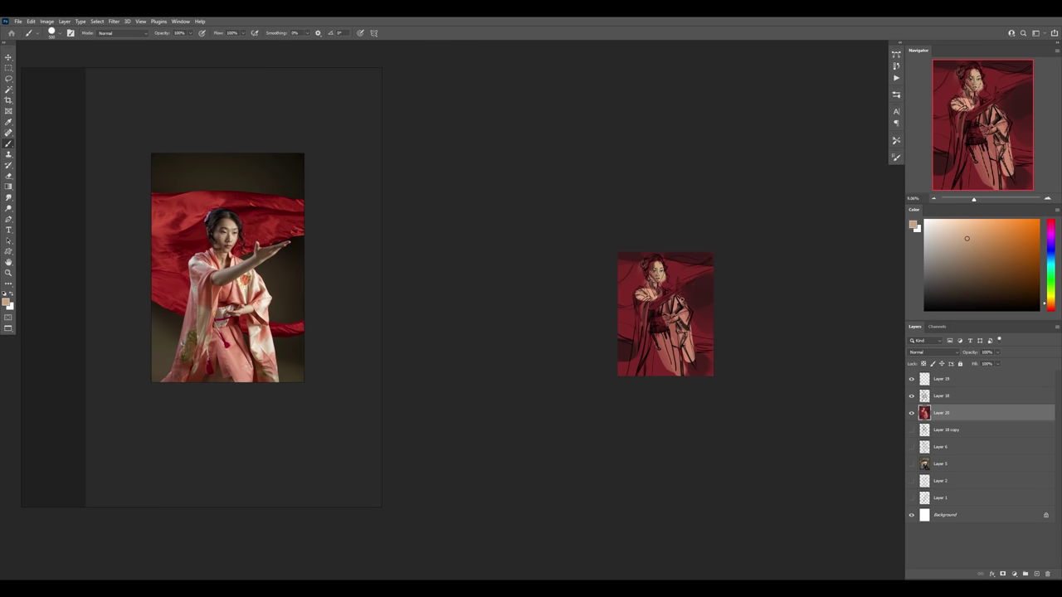
pyautogui.keyDown('alt'); pyautogui.click(684, 321); pyautogui.keyUp('alt')
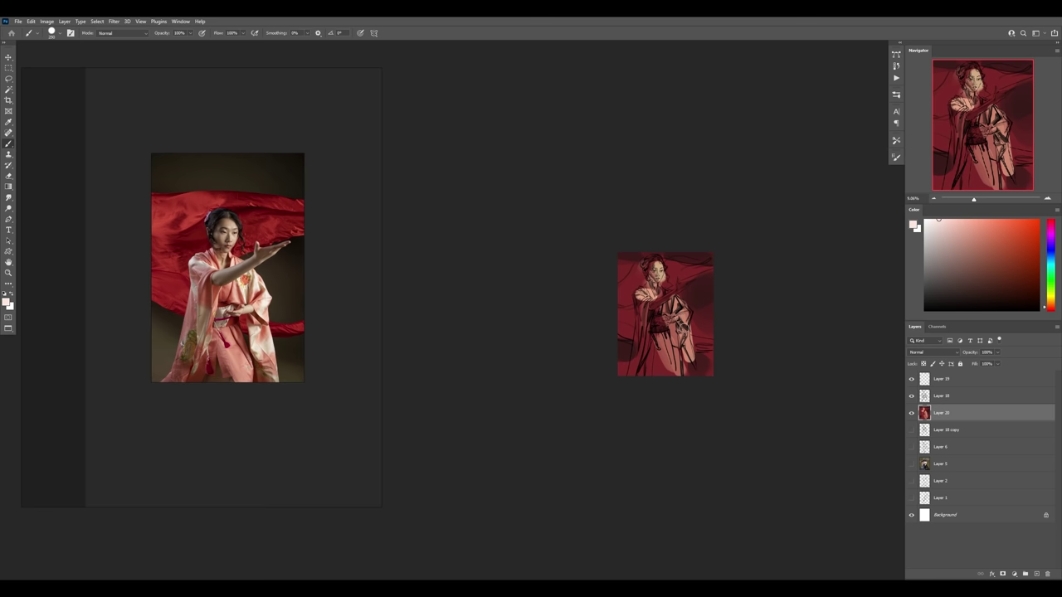
pyautogui.moveTo(674, 309)
pyautogui.mouseDown()
pyautogui.moveTo(685, 330)
pyautogui.moveTo(667, 318)
pyautogui.mouseUp()
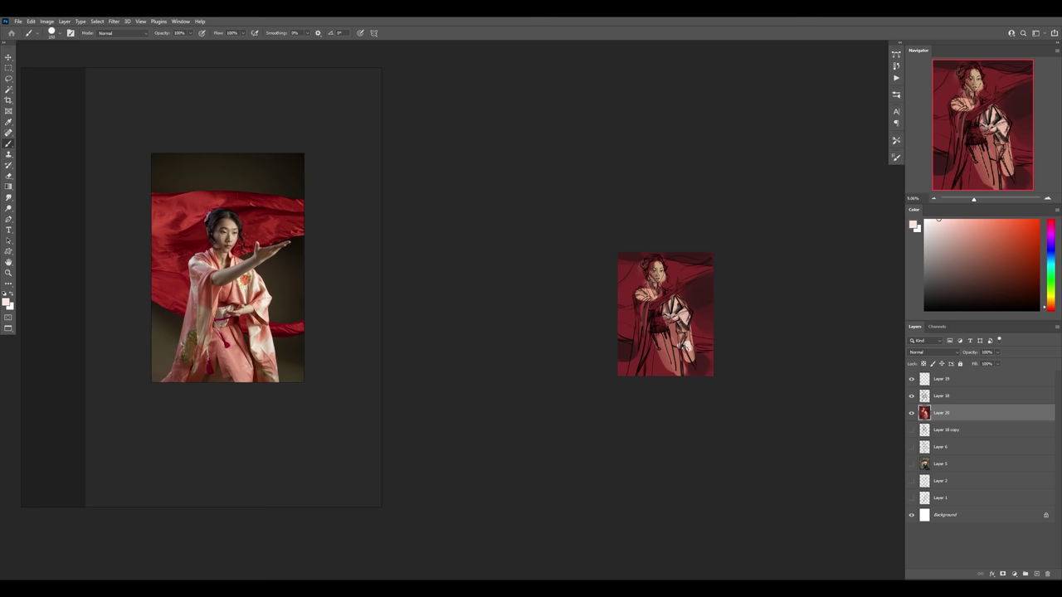
# - Add a near-black accent on the kimono and a salmon pink stroke along the figure's left
pyautogui.keyDown('alt'); pyautogui.click(693, 373); pyautogui.keyUp('alt')
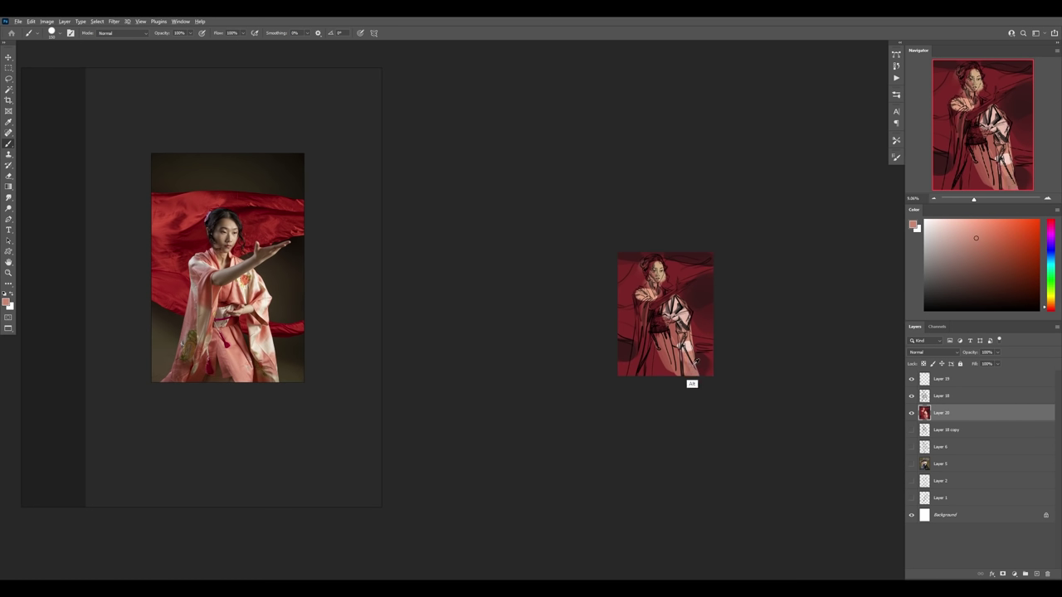
pyautogui.keyDown('alt'); pyautogui.click(680, 373); pyautogui.keyUp('alt')
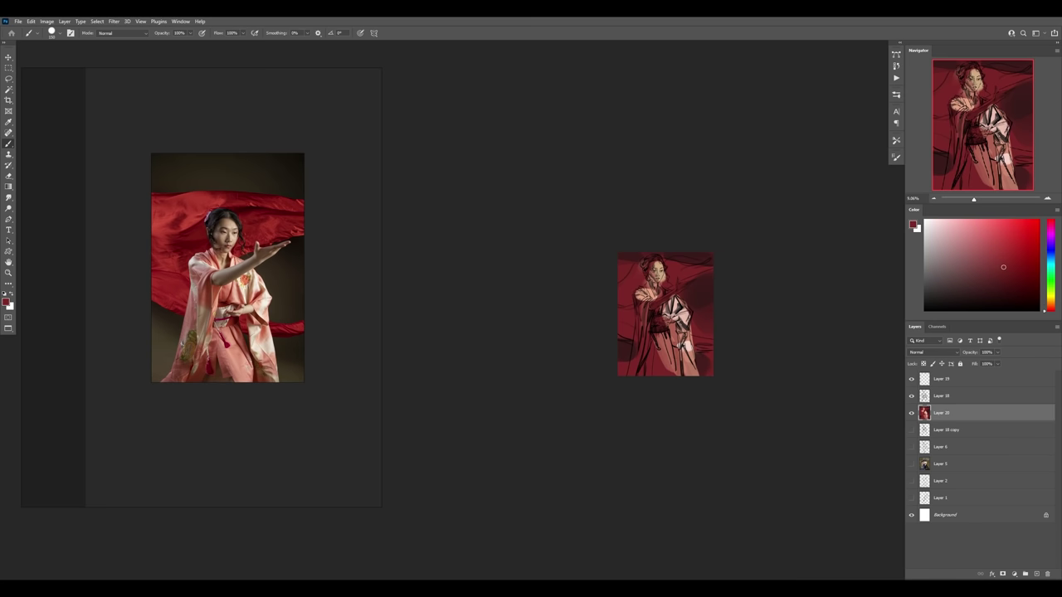
pyautogui.keyDown('alt'); pyautogui.click(676, 350); pyautogui.keyUp('alt')
pyautogui.moveTo(681, 355); pyautogui.dragTo(679, 369)
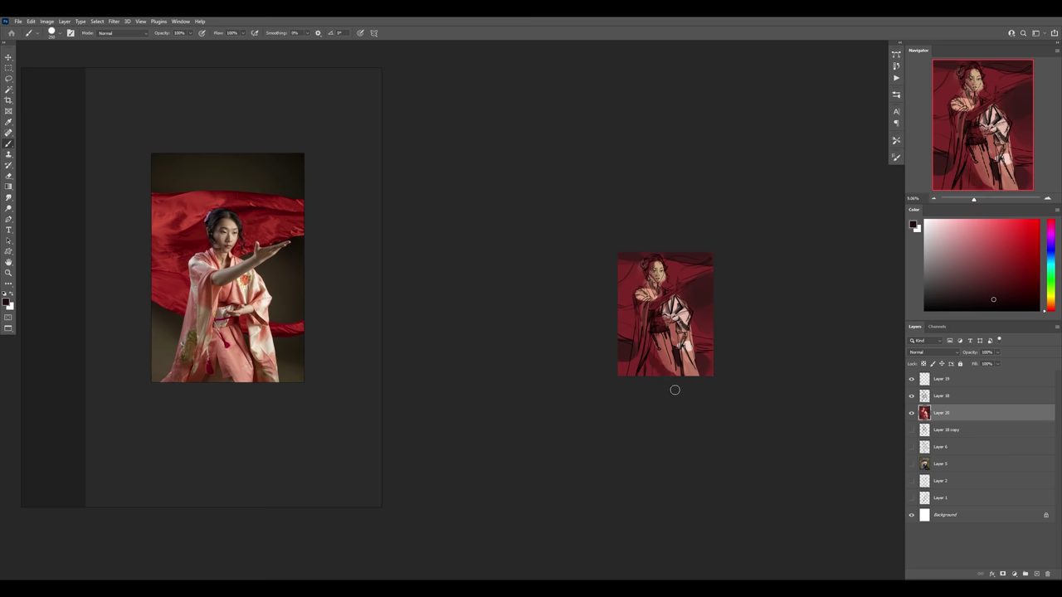
pyautogui.keyDown('alt'); pyautogui.click(664, 370); pyautogui.keyUp('alt')
pyautogui.moveTo(642, 355); pyautogui.dragTo(628, 388)
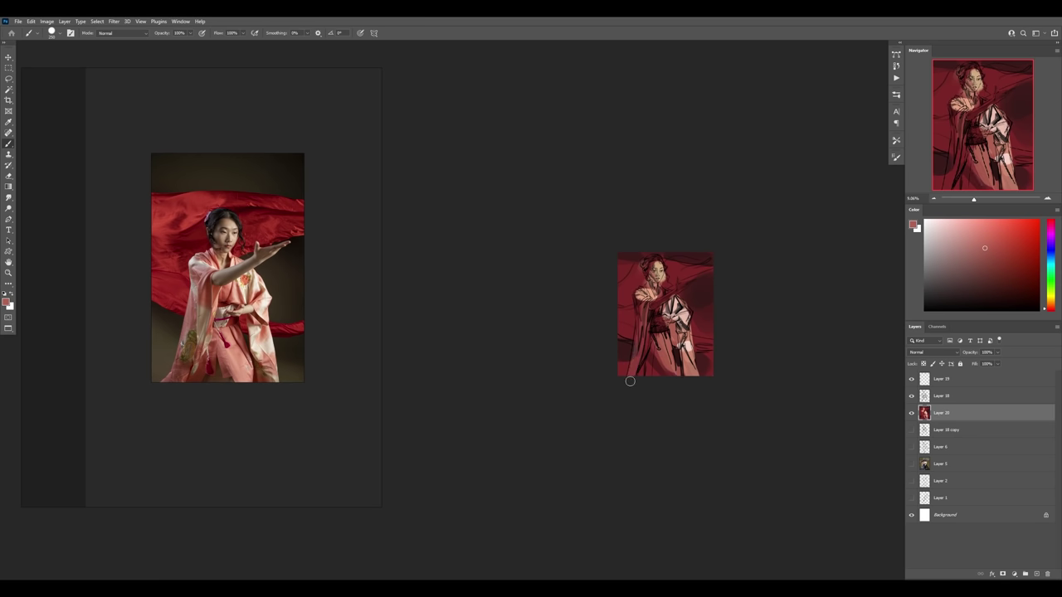
# - Darken the figure's lower-left edge with maroon and paint red over the upper-left hair
pyautogui.keyDown('alt'); pyautogui.click(623, 370); pyautogui.keyUp('alt')
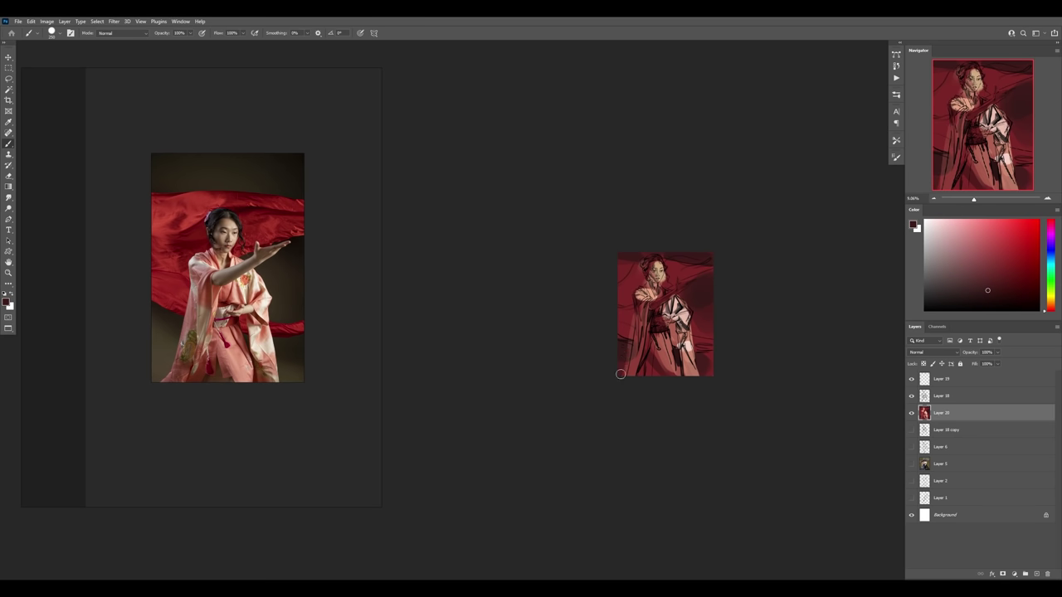
pyautogui.click(1018, 304)
pyautogui.moveTo(624, 348); pyautogui.dragTo(611, 335)
pyautogui.keyDown('alt'); pyautogui.click(650, 291); pyautogui.keyUp('alt')
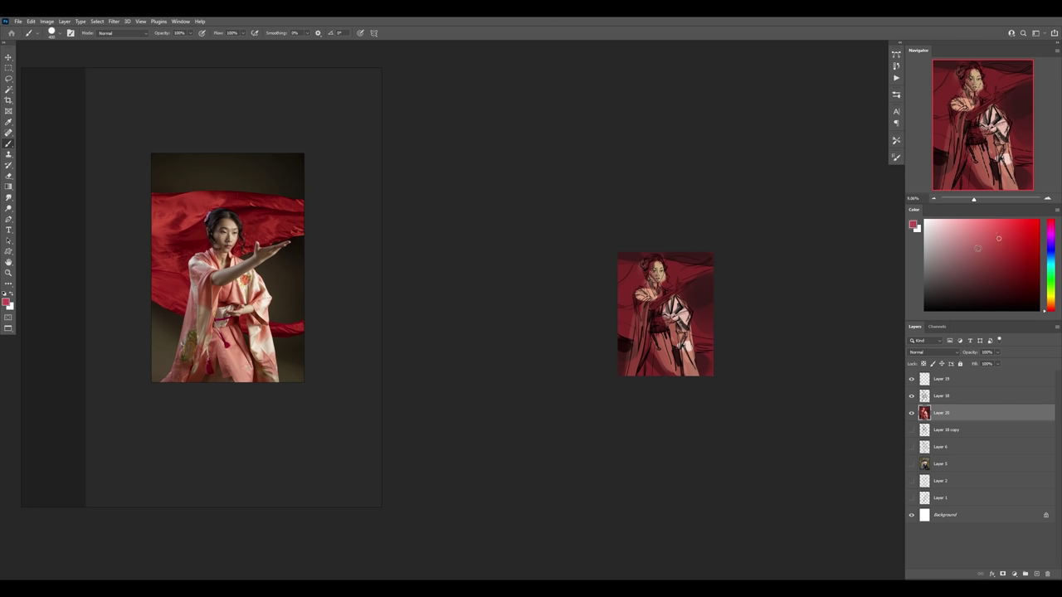
pyautogui.moveTo(622, 278); pyautogui.dragTo(639, 265)
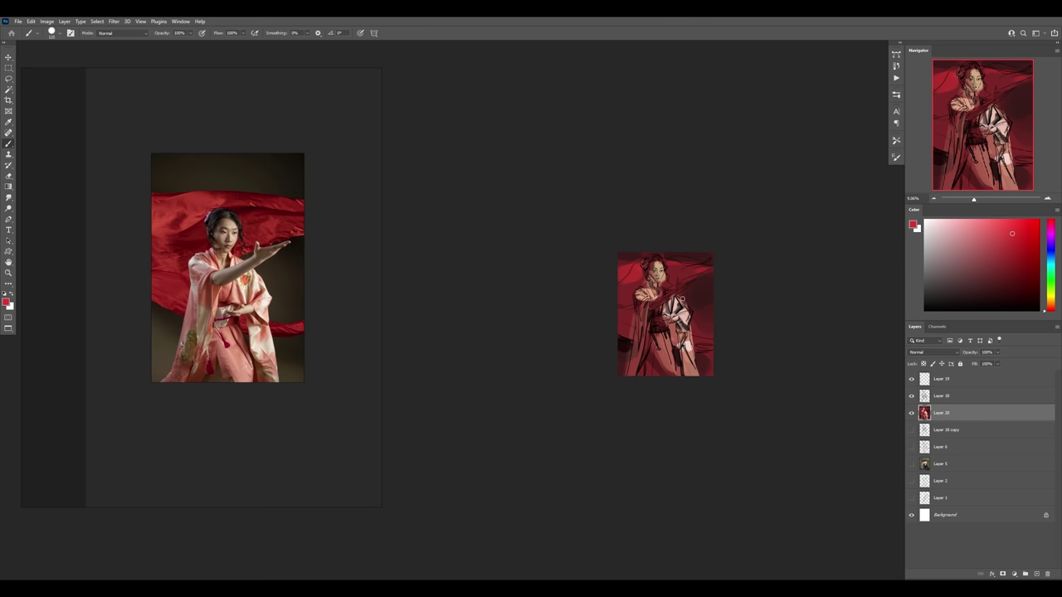
# - Zoom in on the painting and move it next to the reference photo
pyautogui.press('z')
pyautogui.moveTo(682, 297)
pyautogui.mouseDown()
pyautogui.moveTo(696, 290)
pyautogui.moveTo(652, 315)
pyautogui.mouseUp()
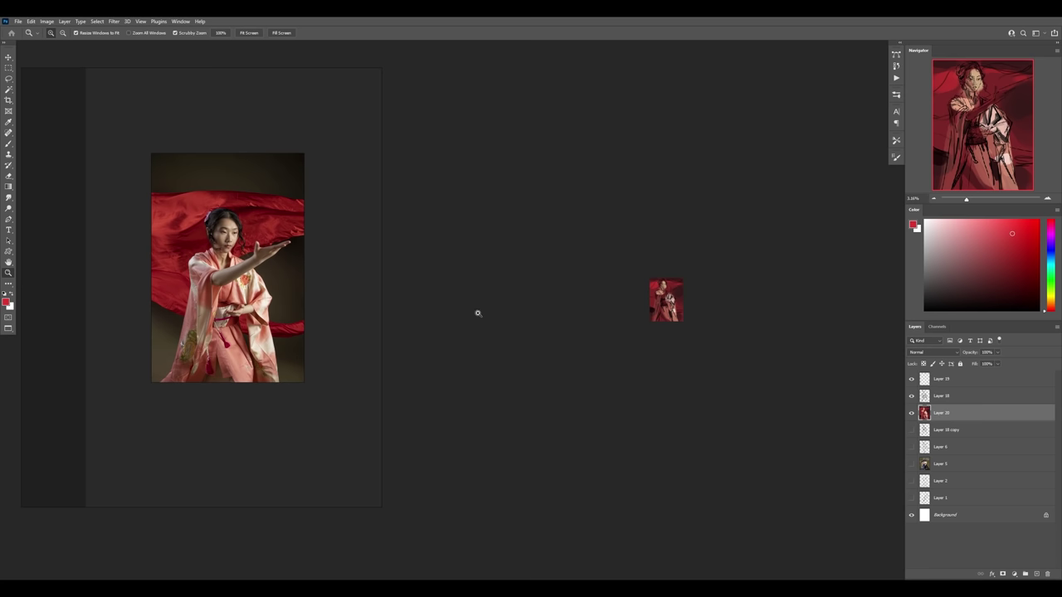
pyautogui.moveTo(732, 317)
pyautogui.mouseDown()
pyautogui.moveTo(371, 292)
pyautogui.moveTo(381, 301)
pyautogui.mouseUp()
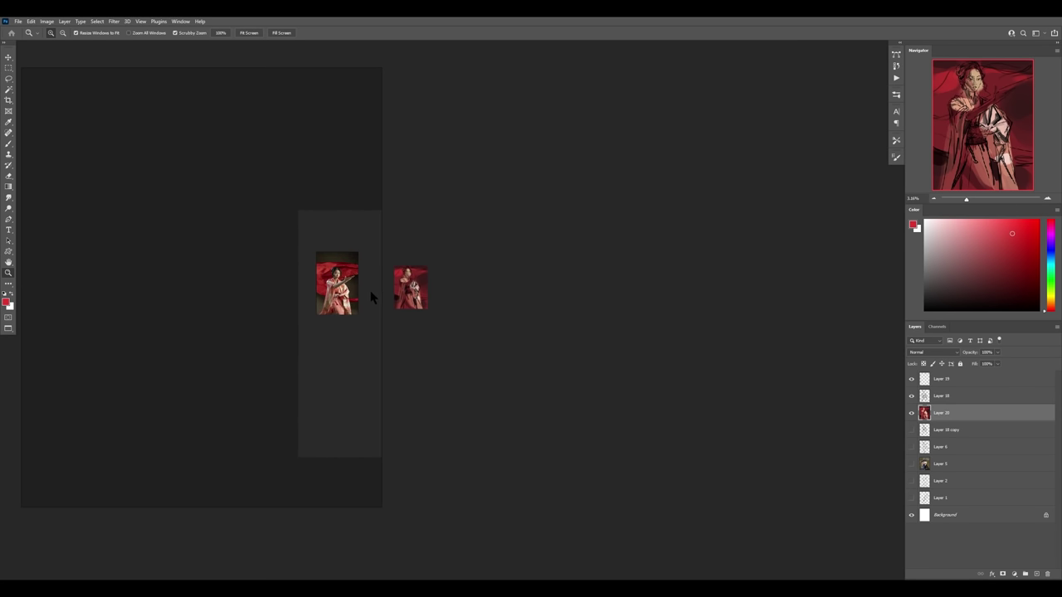
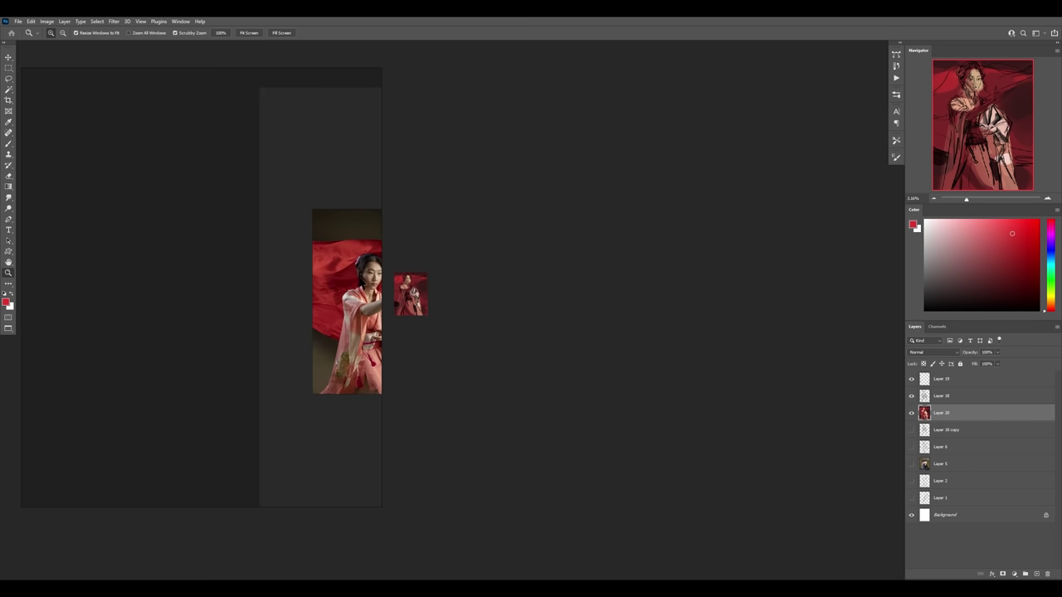
# - Enlarge the kimono reference photo, shift the painting right, and sample a dark red to paint with
pyautogui.moveTo(377, 295)
pyautogui.mouseDown()
pyautogui.moveTo(219, 261)
pyautogui.moveTo(288, 277)
pyautogui.mouseUp()
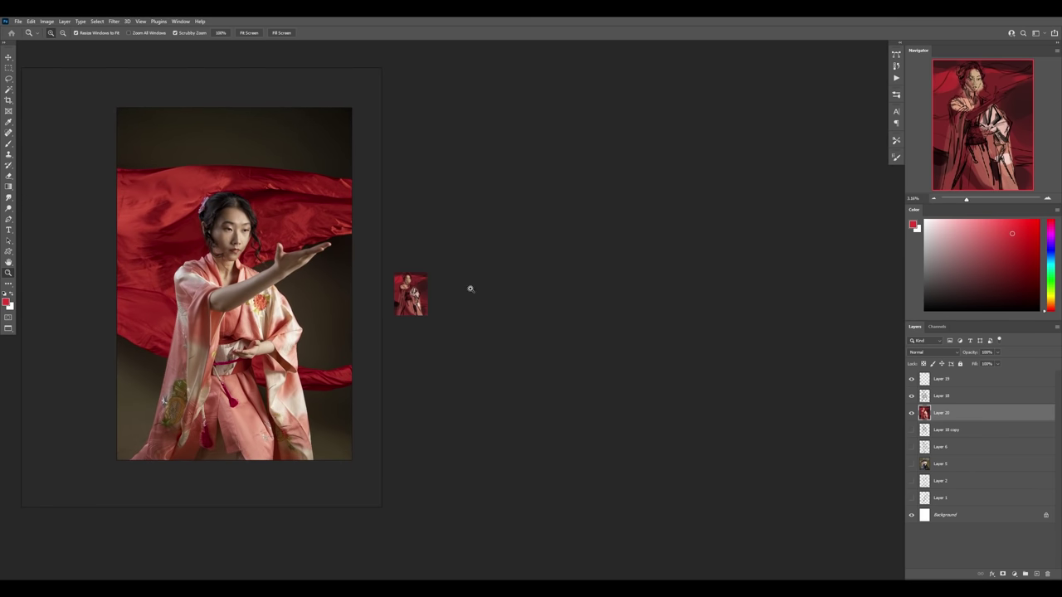
pyautogui.moveTo(471, 289)
pyautogui.mouseDown()
pyautogui.moveTo(650, 300)
pyautogui.moveTo(730, 283)
pyautogui.moveTo(646, 327)
pyautogui.mouseUp()
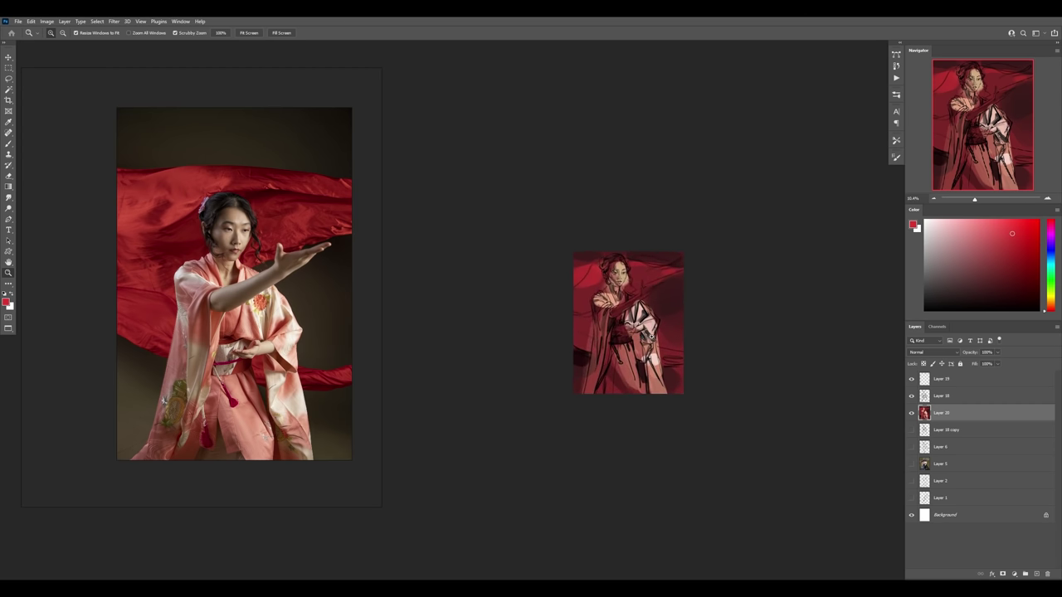
pyautogui.press('b')
pyautogui.keyDown('alt'); pyautogui.click(638, 276); pyautogui.keyUp('alt')
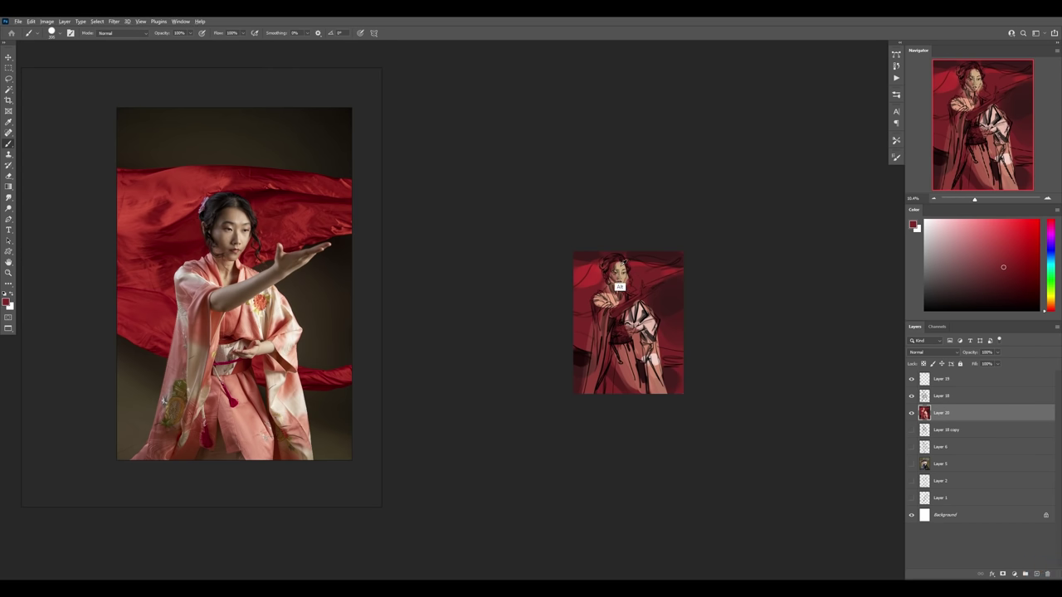
# - Zoom the painting out slightly and paint a light stroke across the raised arm
pyautogui.keyDown('alt'); pyautogui.click(633, 289); pyautogui.keyUp('alt')
pyautogui.press('z')
pyautogui.moveTo(624, 288)
pyautogui.mouseDown()
pyautogui.moveTo(702, 259)
pyautogui.moveTo(619, 286)
pyautogui.mouseUp()
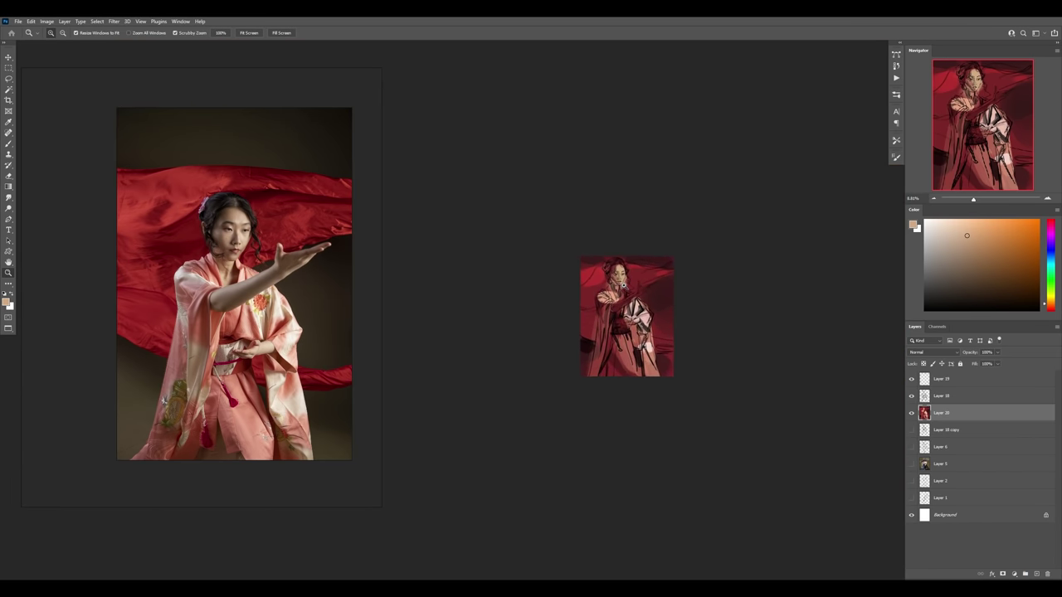
pyautogui.press('b')
pyautogui.keyDown('alt'); pyautogui.click(620, 268); pyautogui.keyUp('alt')
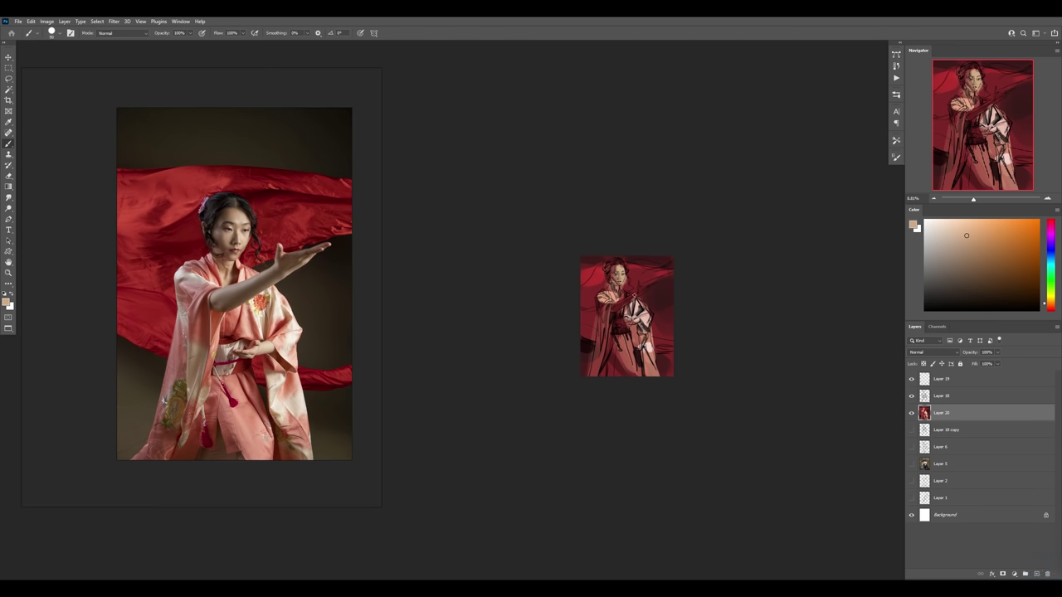
pyautogui.moveTo(644, 286)
pyautogui.mouseDown()
pyautogui.moveTo(628, 332)
pyautogui.moveTo(623, 311)
pyautogui.mouseUp()
# - Lower Layer 18's opacity to 79%, then return to Layer 20
pyautogui.keyDown('alt'); pyautogui.click(635, 355); pyautogui.keyUp('alt')
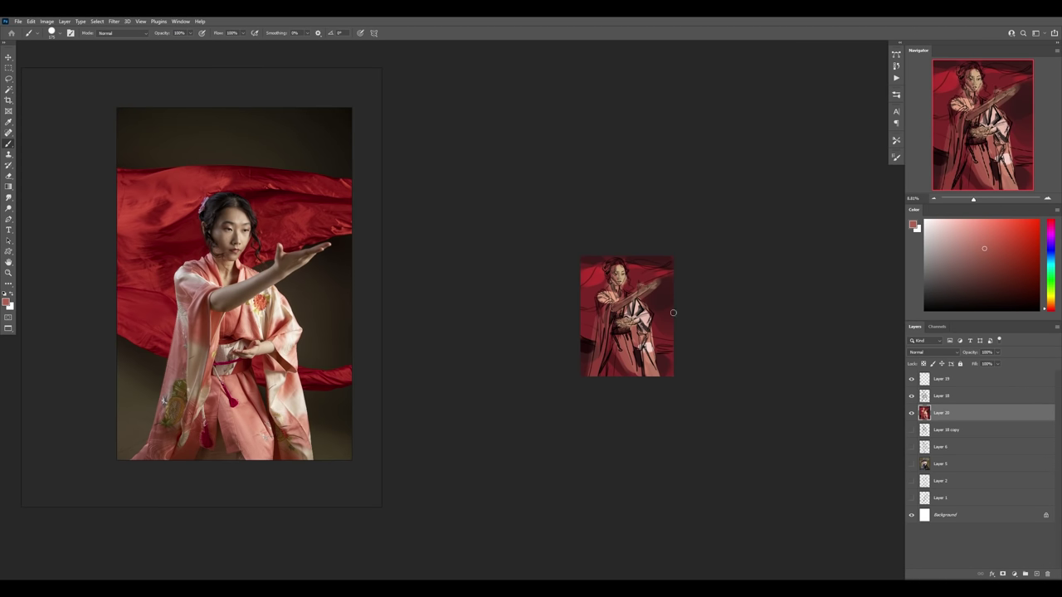
pyautogui.click(944, 397)
pyautogui.moveTo(966, 356); pyautogui.dragTo(969, 355)
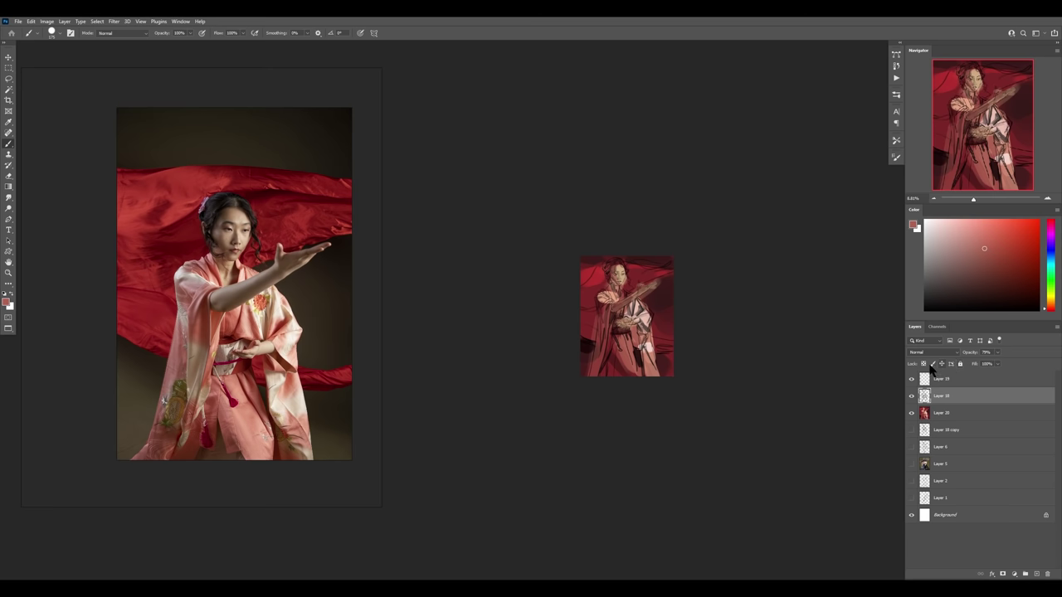
pyautogui.click(952, 417)
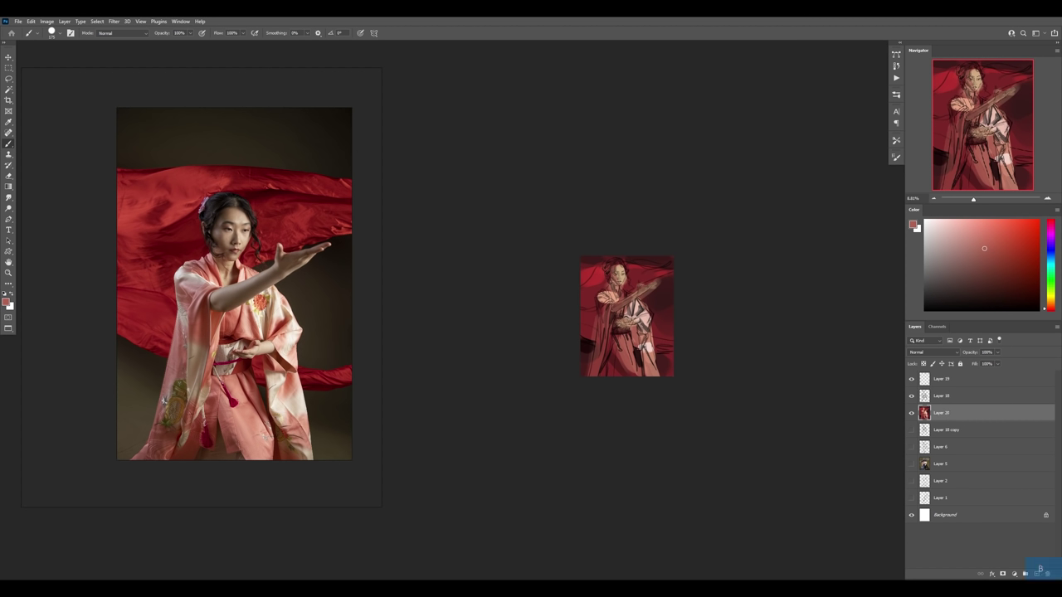
# - Sample reds and a light pink, and paint a light pink stroke on the figure
pyautogui.keyDown('alt'); pyautogui.click(636, 264); pyautogui.keyUp('alt')
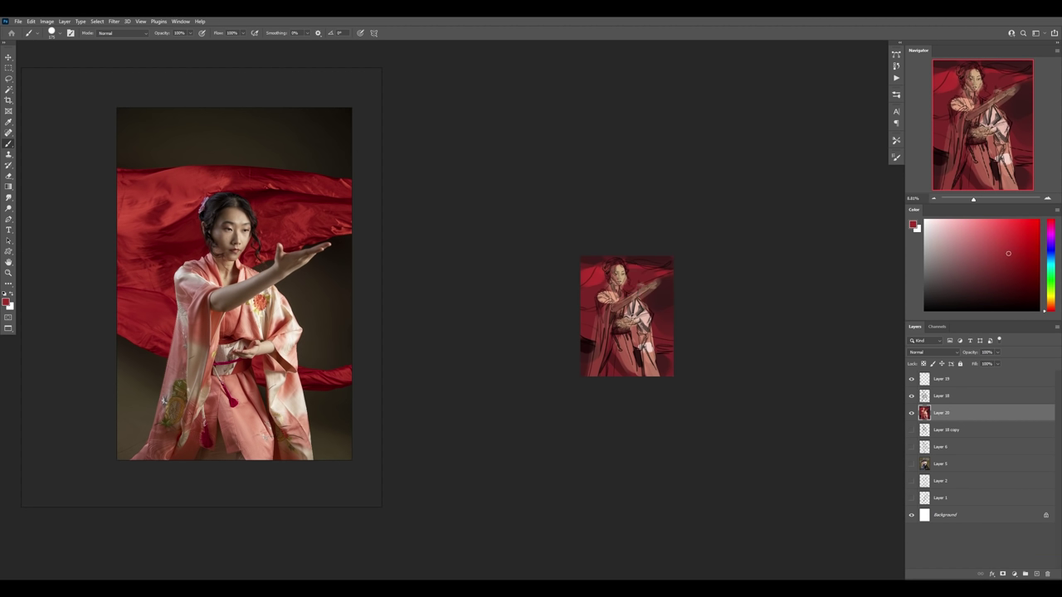
pyautogui.keyDown('alt'); pyautogui.click(641, 352); pyautogui.keyUp('alt')
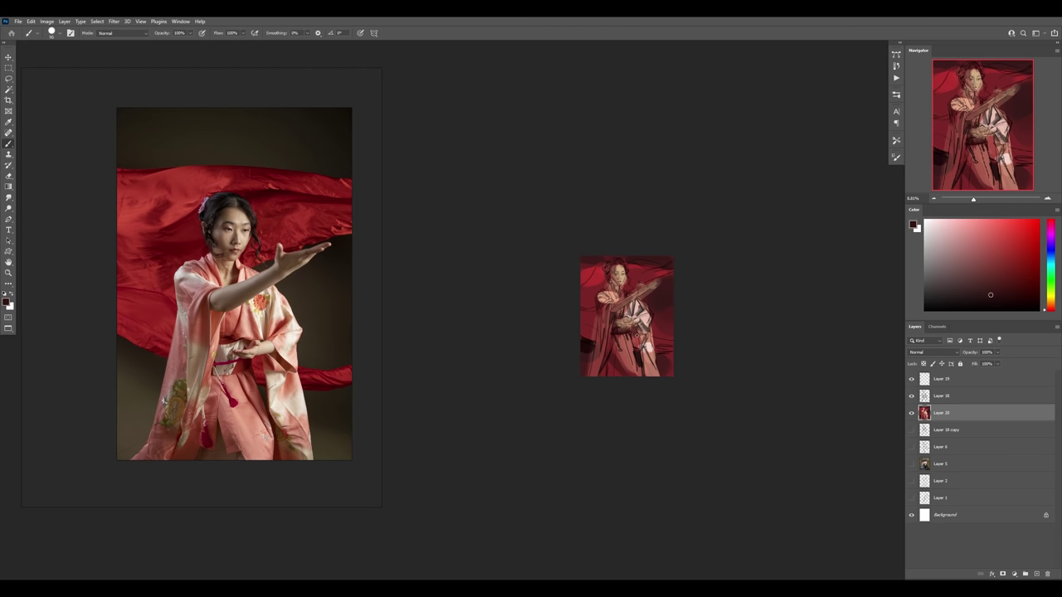
pyautogui.keyDown('alt'); pyautogui.click(672, 317); pyautogui.keyUp('alt')
pyautogui.keyDown('alt'); pyautogui.click(653, 291); pyautogui.keyUp('alt')
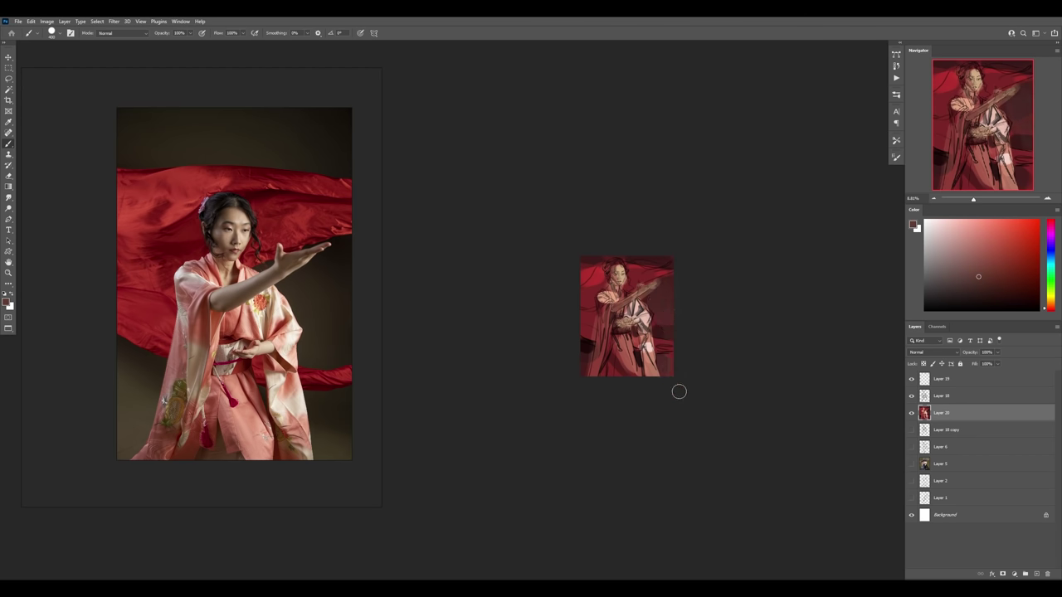
pyautogui.keyDown('alt'); pyautogui.click(643, 340); pyautogui.keyUp('alt')
pyautogui.moveTo(597, 296); pyautogui.dragTo(603, 322)
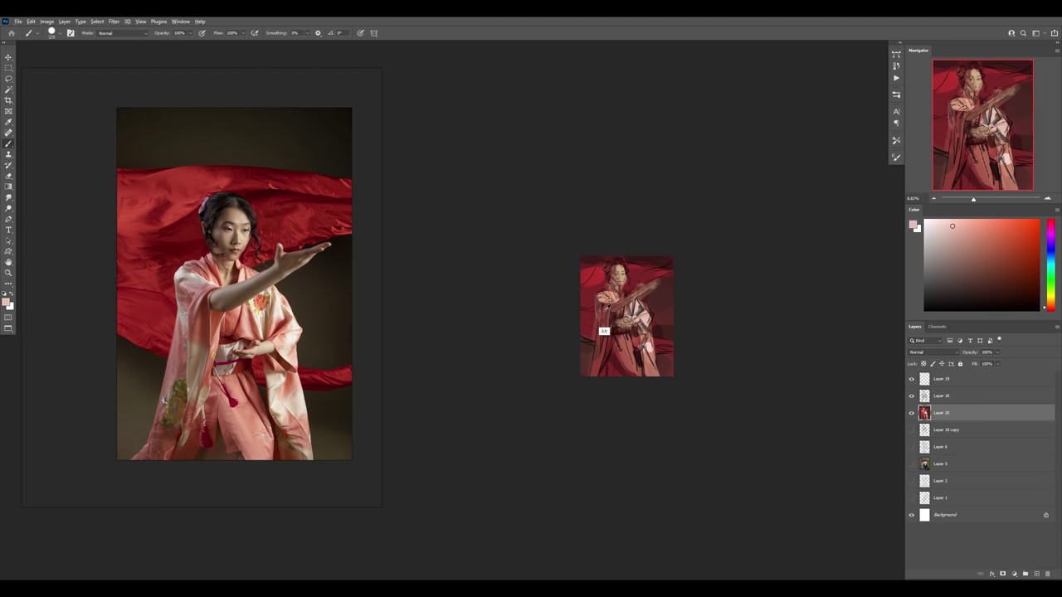
# - Choose a darker maroon and dab a dark mark on the face
pyautogui.keyDown('alt'); pyautogui.click(599, 357); pyautogui.keyUp('alt')
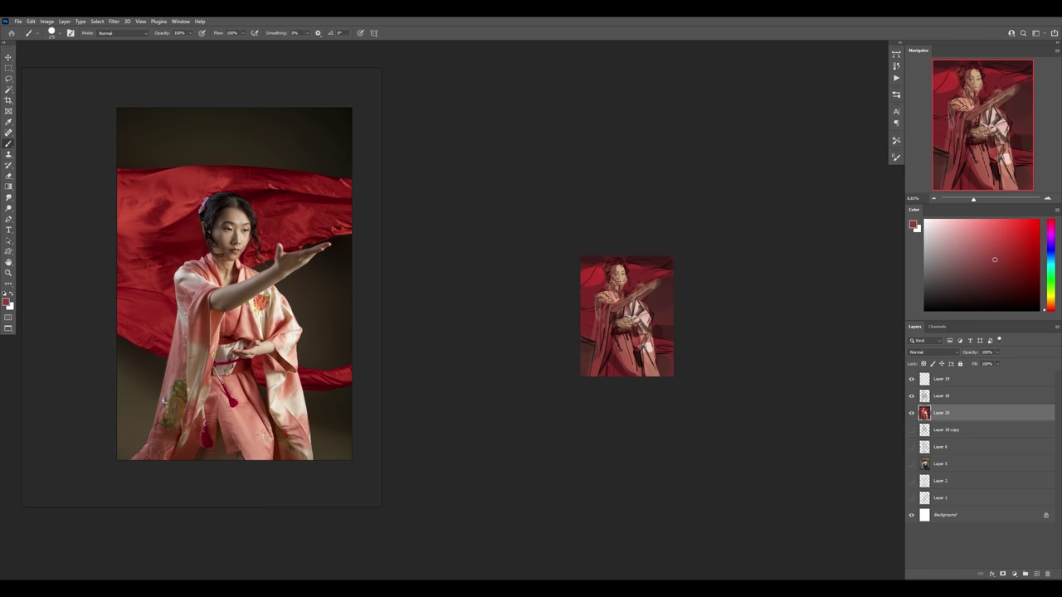
pyautogui.keyDown('alt'); pyautogui.click(618, 278); pyautogui.keyUp('alt')
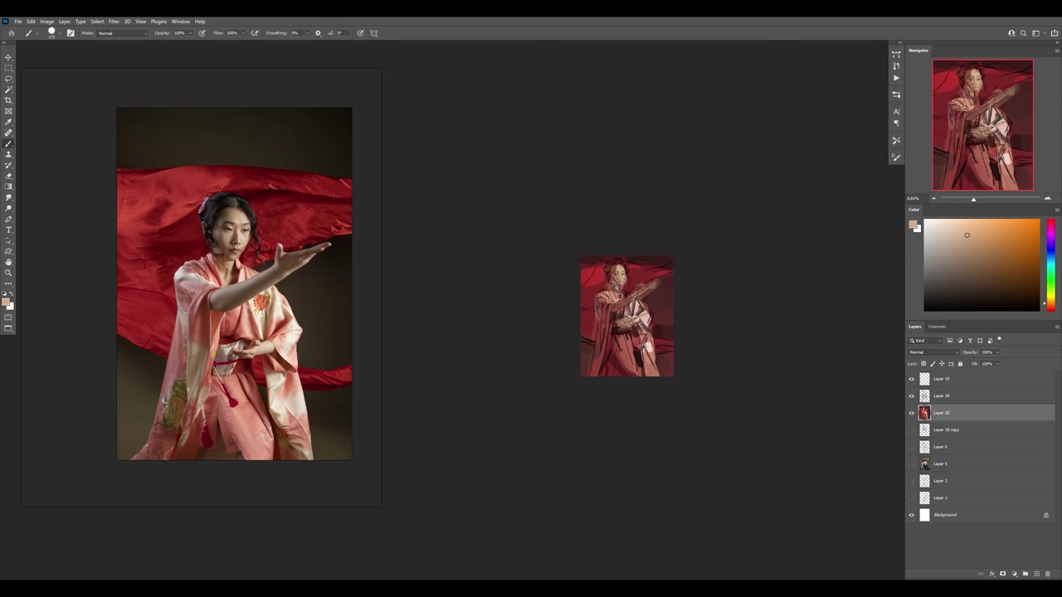
pyautogui.keyDown('alt'); pyautogui.click(602, 307); pyautogui.keyUp('alt')
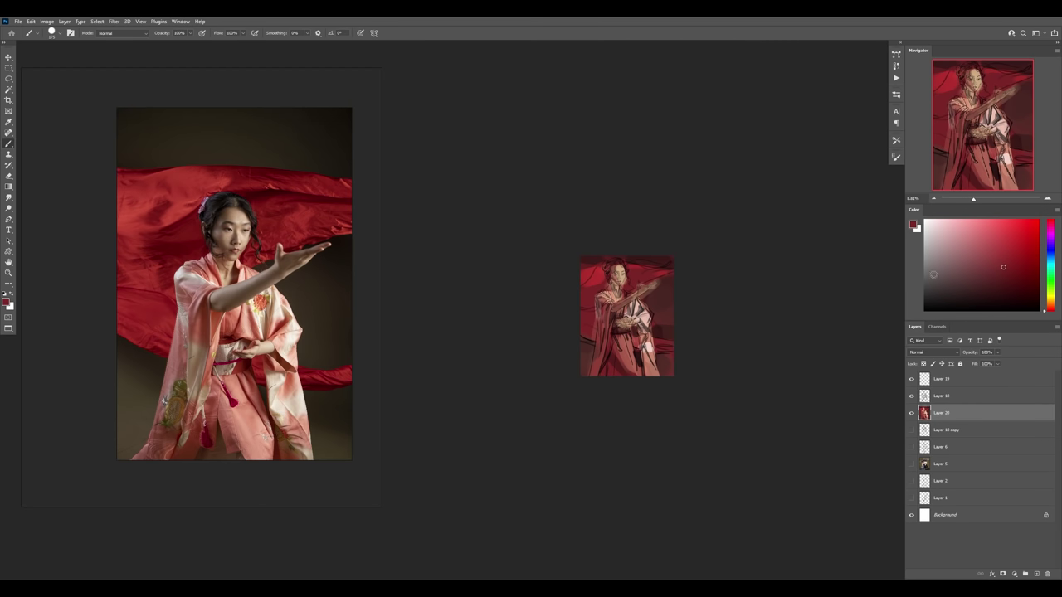
pyautogui.moveTo(1024, 292); pyautogui.dragTo(1020, 279)
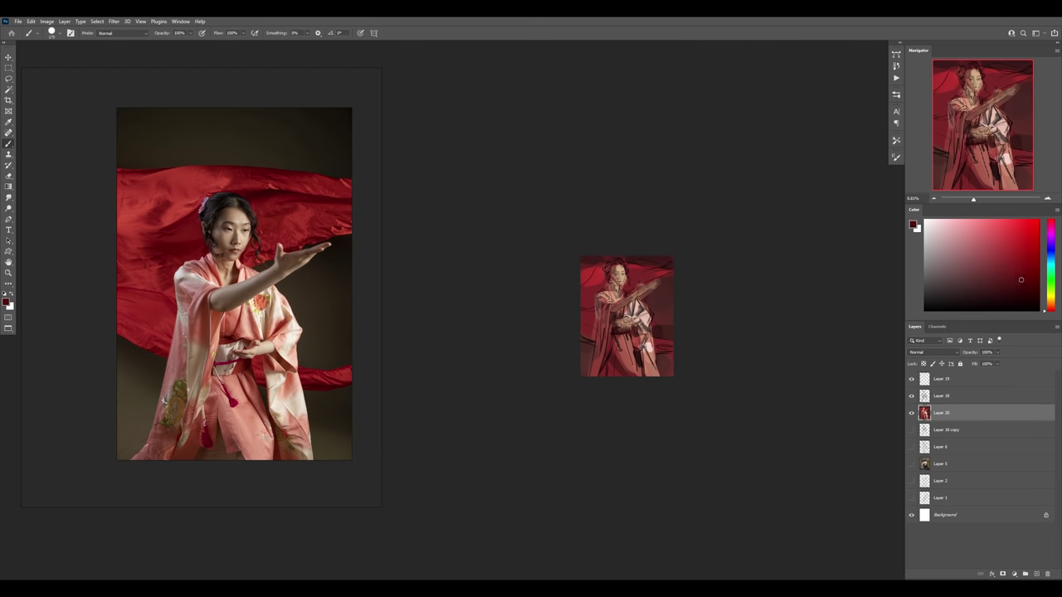
pyautogui.click(632, 279)
# - With a smaller brush, paint saturated dark red near the head, the lower left and by the hand
pyautogui.press('[')
pyautogui.press('[')
pyautogui.press('[')
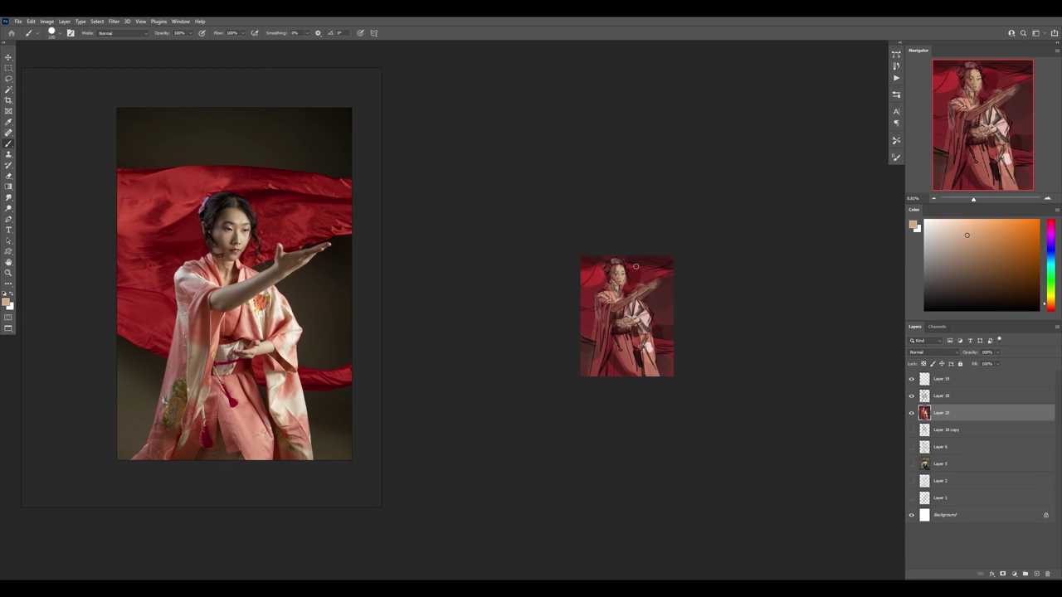
pyautogui.keyDown('alt'); pyautogui.click(671, 307); pyautogui.keyUp('alt')
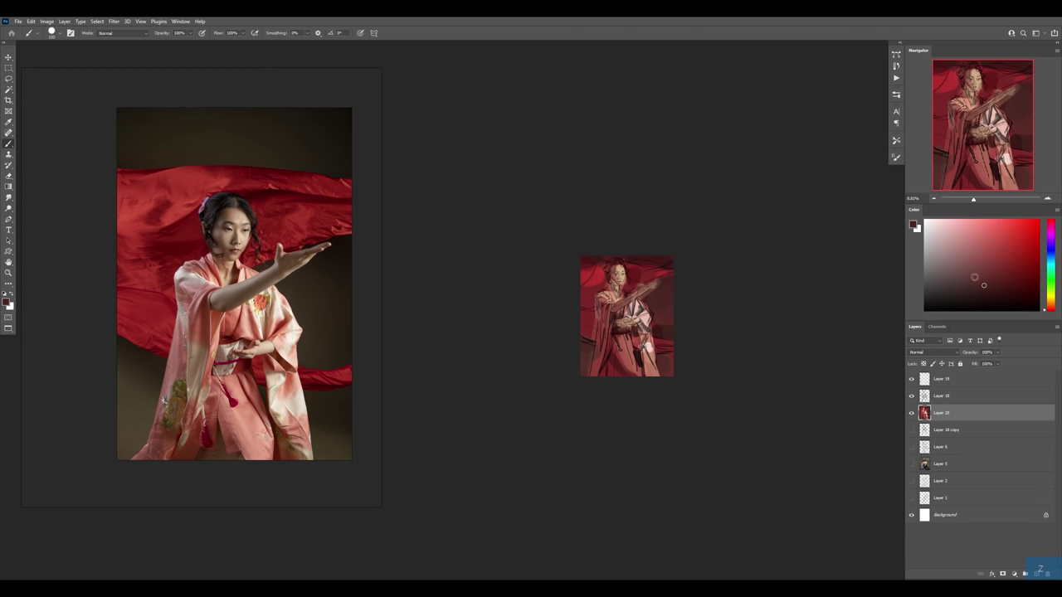
pyautogui.click(1024, 296)
pyautogui.moveTo(618, 270); pyautogui.dragTo(607, 259)
pyautogui.moveTo(591, 333); pyautogui.dragTo(586, 351)
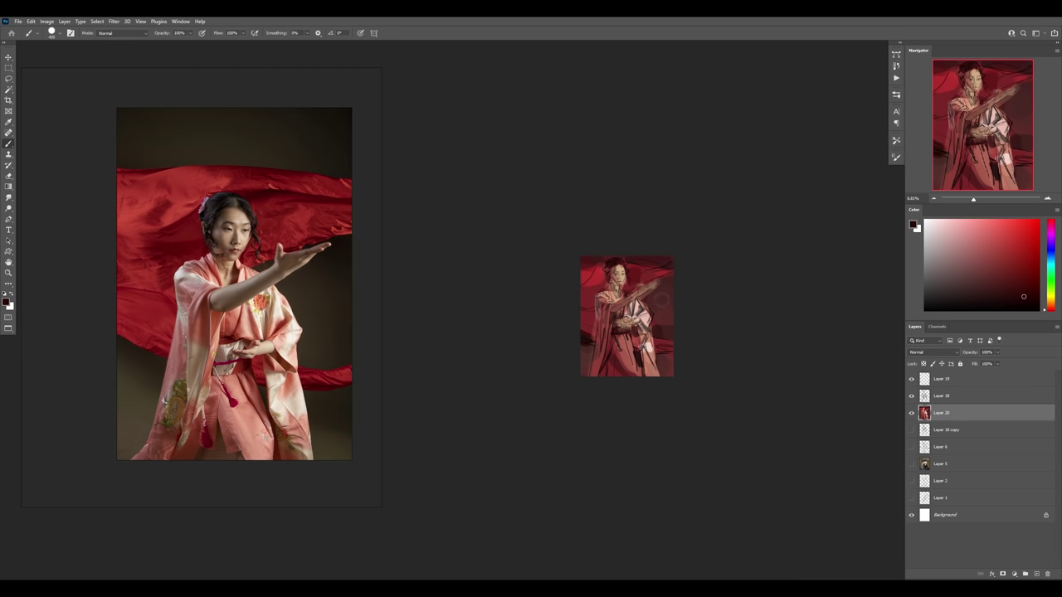
pyautogui.moveTo(653, 300)
pyautogui.mouseDown()
pyautogui.moveTo(635, 291)
pyautogui.moveTo(663, 286)
pyautogui.moveTo(664, 299)
pyautogui.moveTo(674, 278)
pyautogui.moveTo(642, 300)
pyautogui.moveTo(657, 308)
pyautogui.moveTo(648, 294)
pyautogui.moveTo(656, 307)
pyautogui.moveTo(661, 297)
pyautogui.mouseUp()
pyautogui.press('[')
pyautogui.press('[')
pyautogui.press('[')
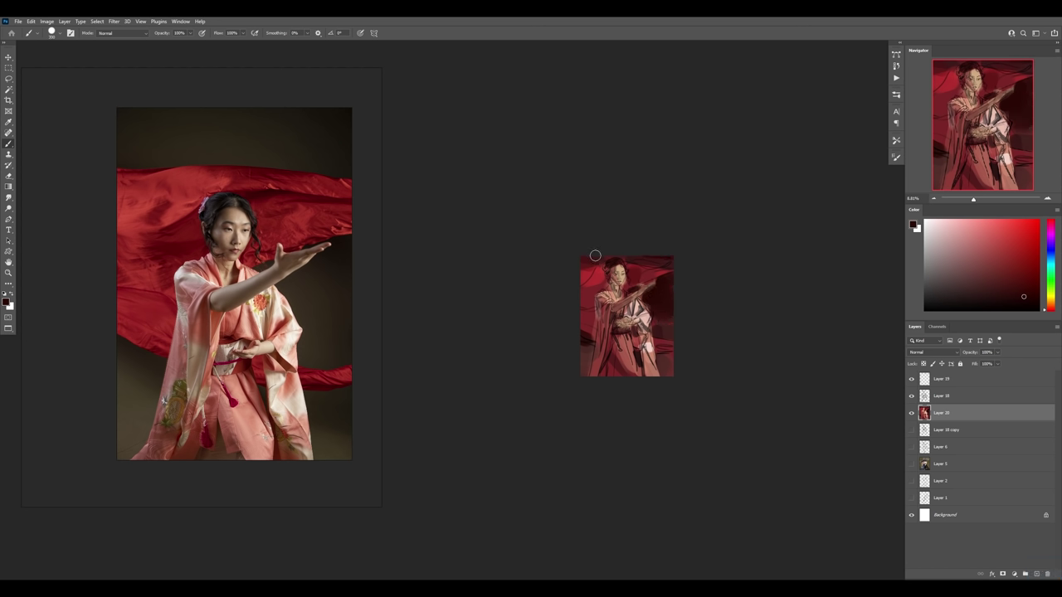
pyautogui.press(']')
pyautogui.press(']')
pyautogui.keyDown('alt'); pyautogui.click(661, 317); pyautogui.keyUp('alt')
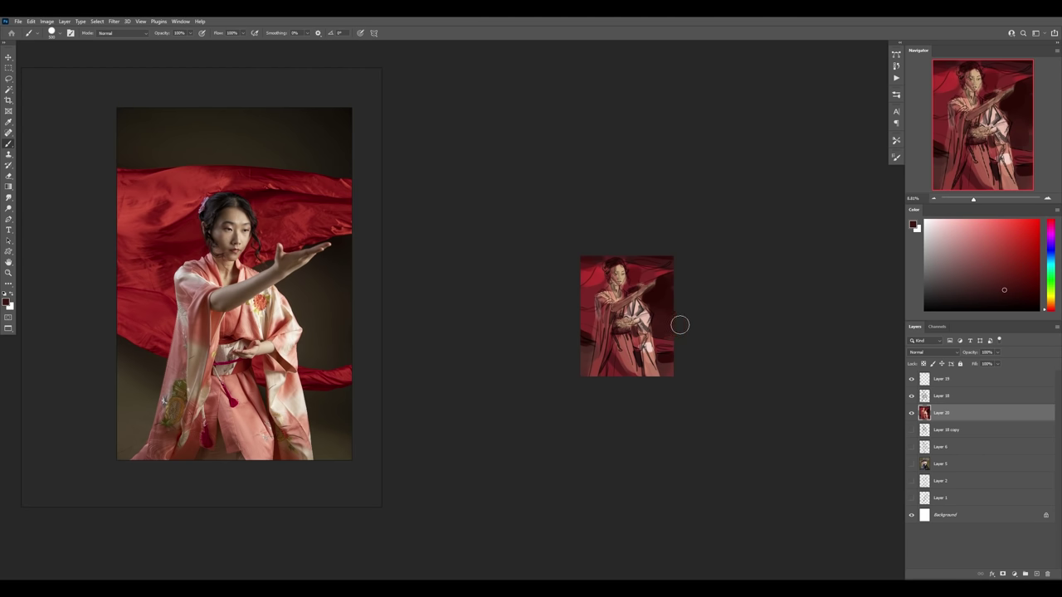
# - Sample a light pink and paint a small pink stroke on the figure
pyautogui.keyDown('alt'); pyautogui.click(607, 297); pyautogui.keyUp('alt')
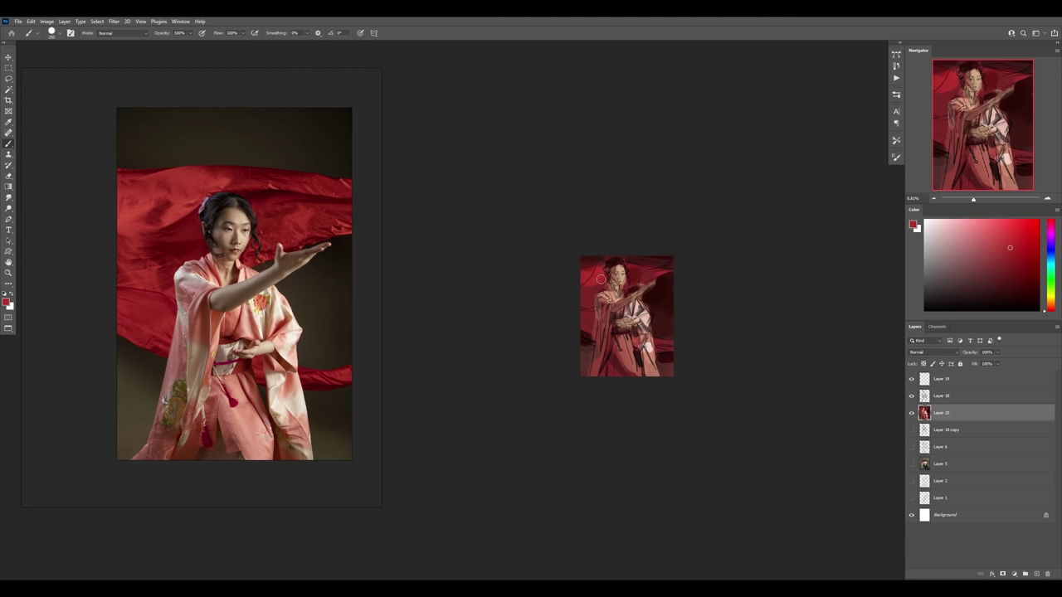
pyautogui.scroll(-1, 660, 298)
pyautogui.scroll(-1, 661, 299)
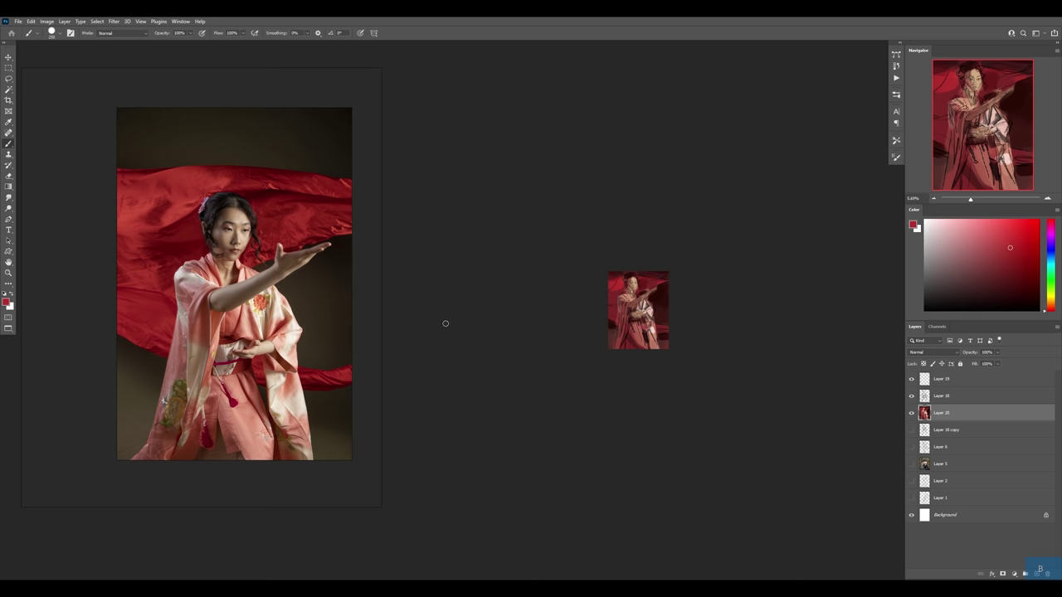
pyautogui.scroll(-2, 214, 321)
pyautogui.scroll(-1, 232, 324)
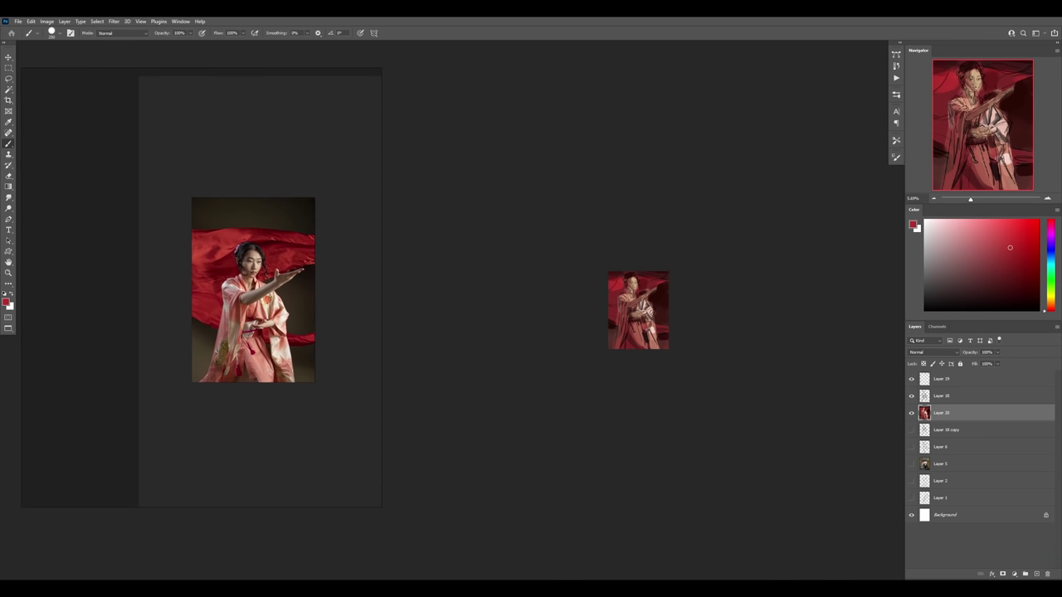
pyautogui.keyDown('alt'); pyautogui.click(651, 313); pyautogui.keyUp('alt')
pyautogui.moveTo(635, 315); pyautogui.dragTo(635, 323)
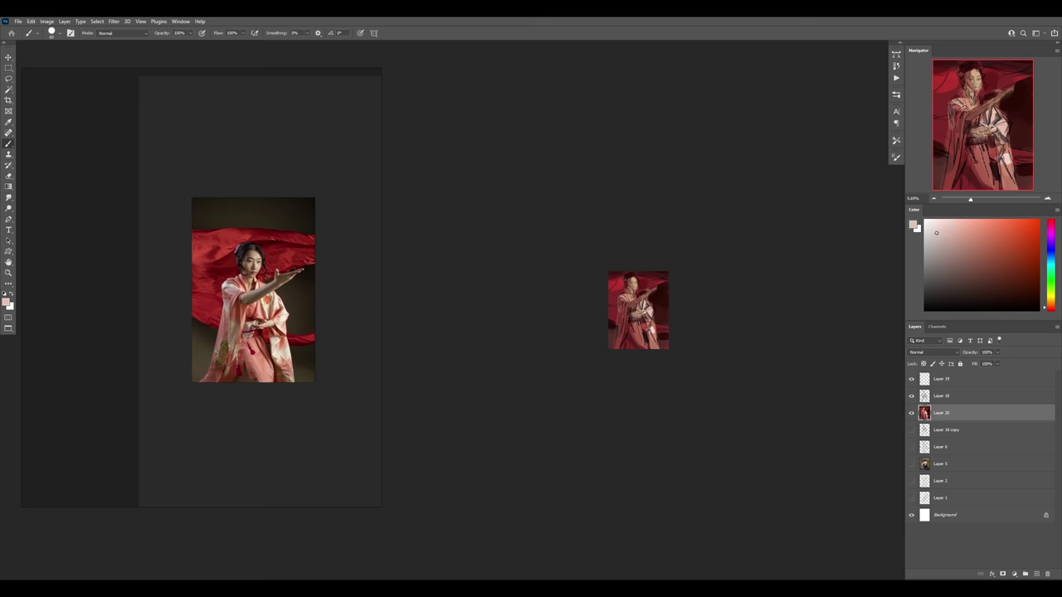
# - Paint light strokes down the left sleeve and near the head, then pink highlights on the sash
pyautogui.click(1050, 257)
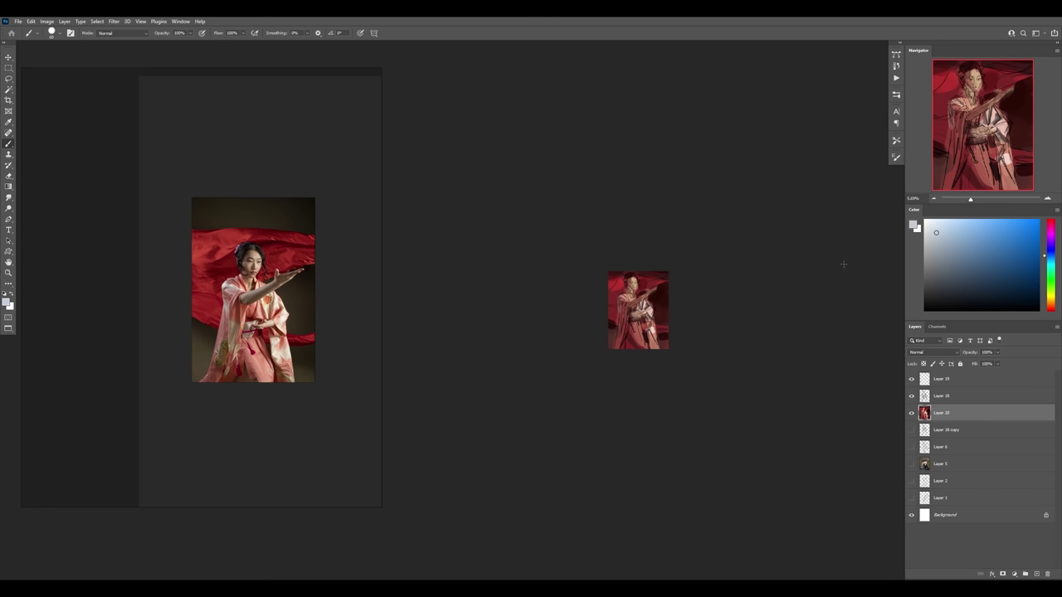
pyautogui.keyDown('ctrl'); pyautogui.click(618, 300); pyautogui.keyUp('ctrl')
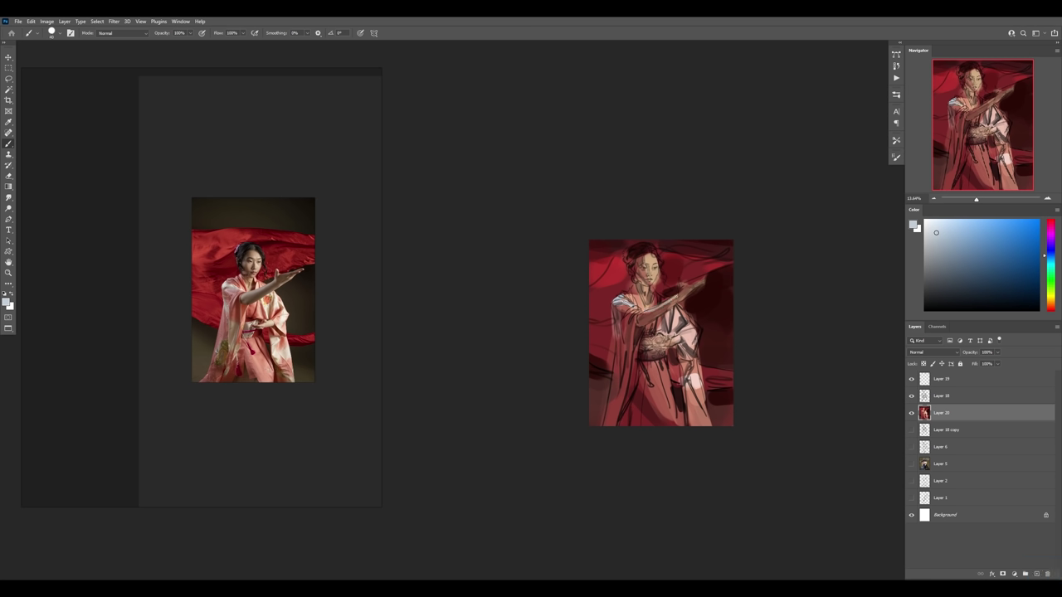
pyautogui.moveTo(620, 323); pyautogui.dragTo(620, 348)
pyautogui.moveTo(638, 255); pyautogui.dragTo(638, 267)
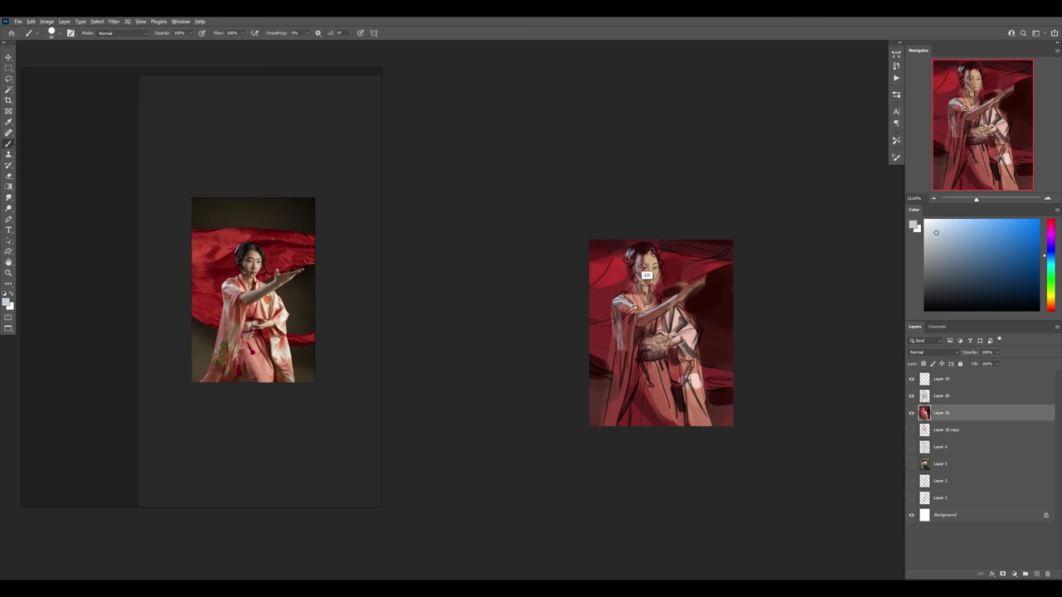
pyautogui.keyDown('alt'); pyautogui.click(646, 250); pyautogui.keyUp('alt')
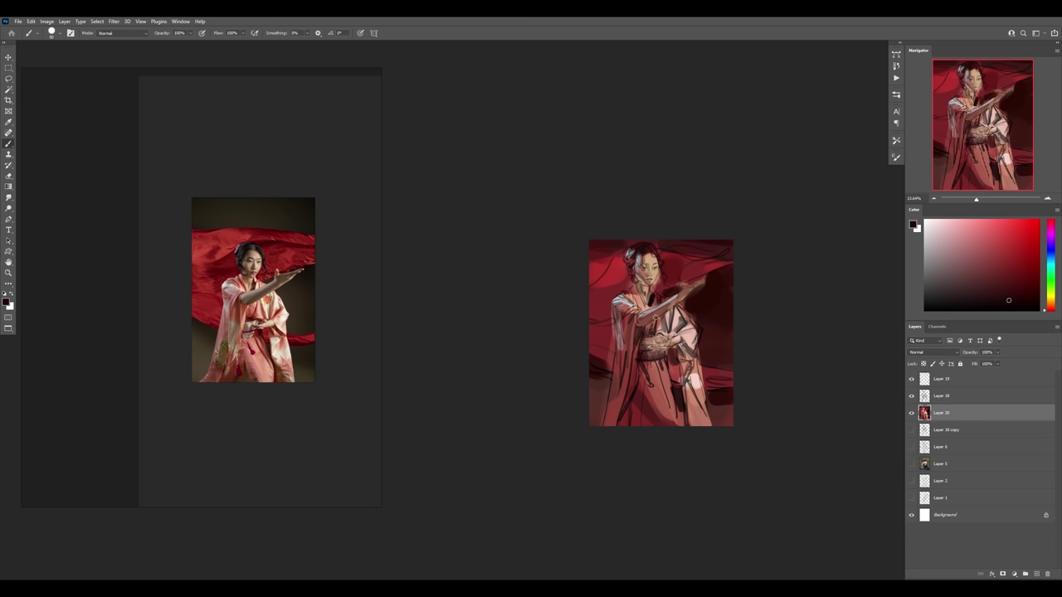
pyautogui.keyDown('alt'); pyautogui.click(677, 340); pyautogui.keyUp('alt')
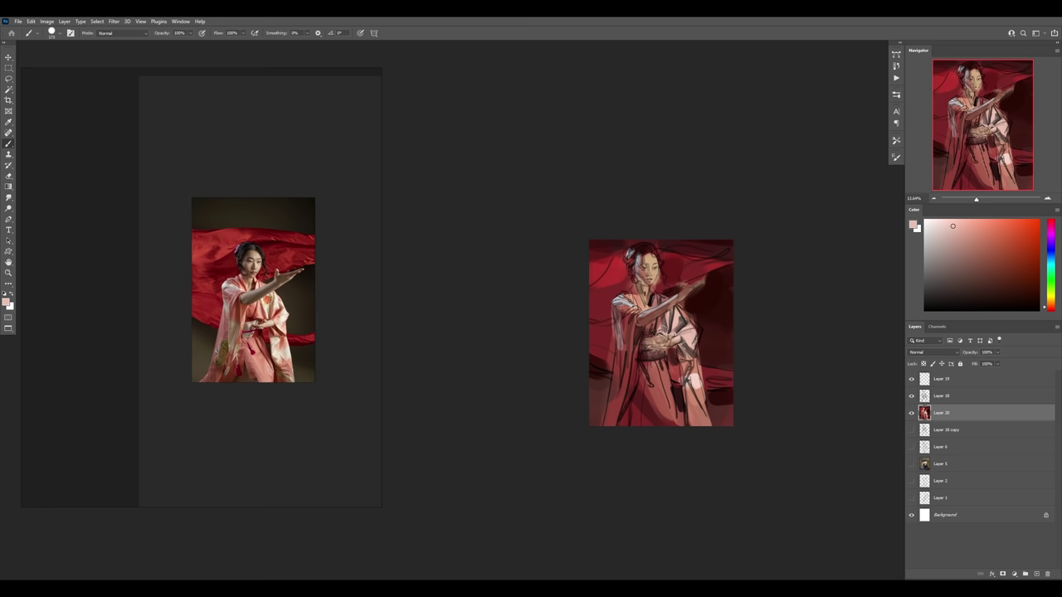
pyautogui.moveTo(648, 328)
pyautogui.mouseDown()
pyautogui.moveTo(659, 336)
pyautogui.moveTo(664, 371)
pyautogui.moveTo(652, 349)
pyautogui.moveTo(662, 330)
pyautogui.mouseUp()
# - Sample pinks and a dark red-black, then undo a stray dark stroke on the figure
pyautogui.keyDown('alt'); pyautogui.click(670, 376); pyautogui.keyUp('alt')
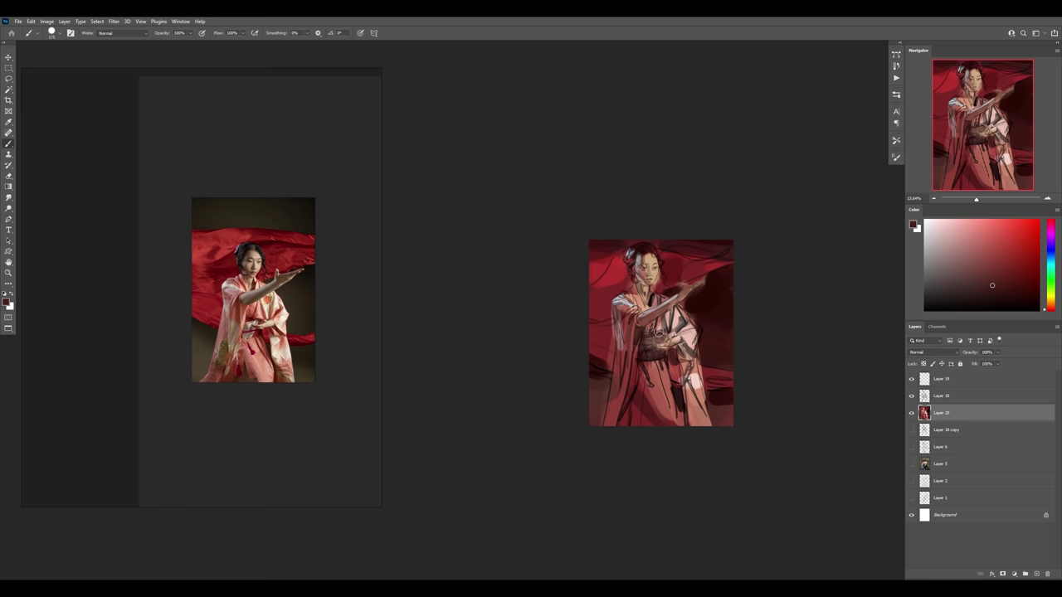
pyautogui.keyDown('alt'); pyautogui.click(658, 327); pyautogui.keyUp('alt')
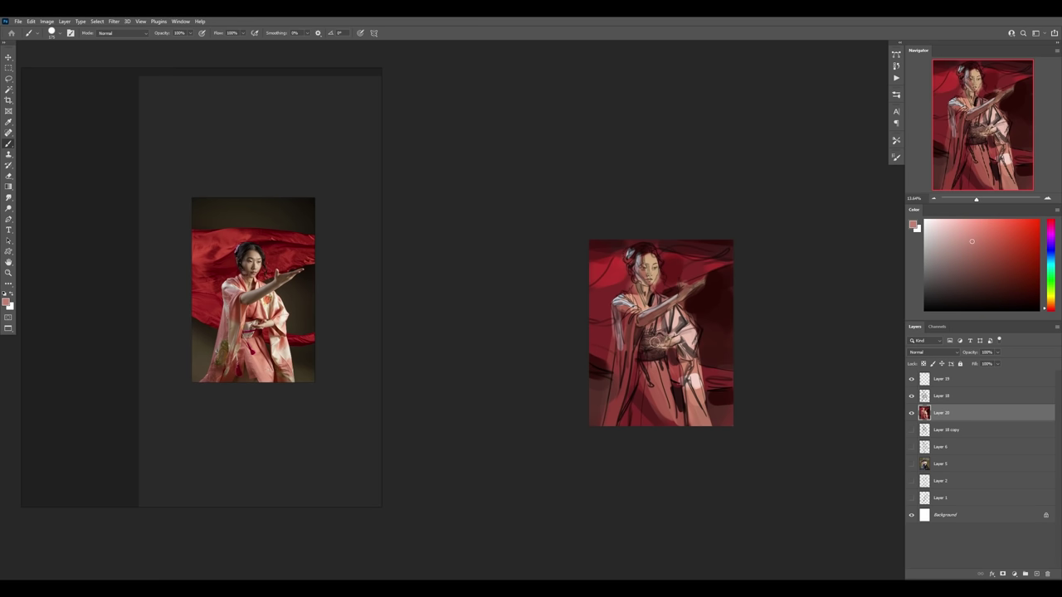
pyautogui.keyDown('alt'); pyautogui.click(695, 403); pyautogui.keyUp('alt')
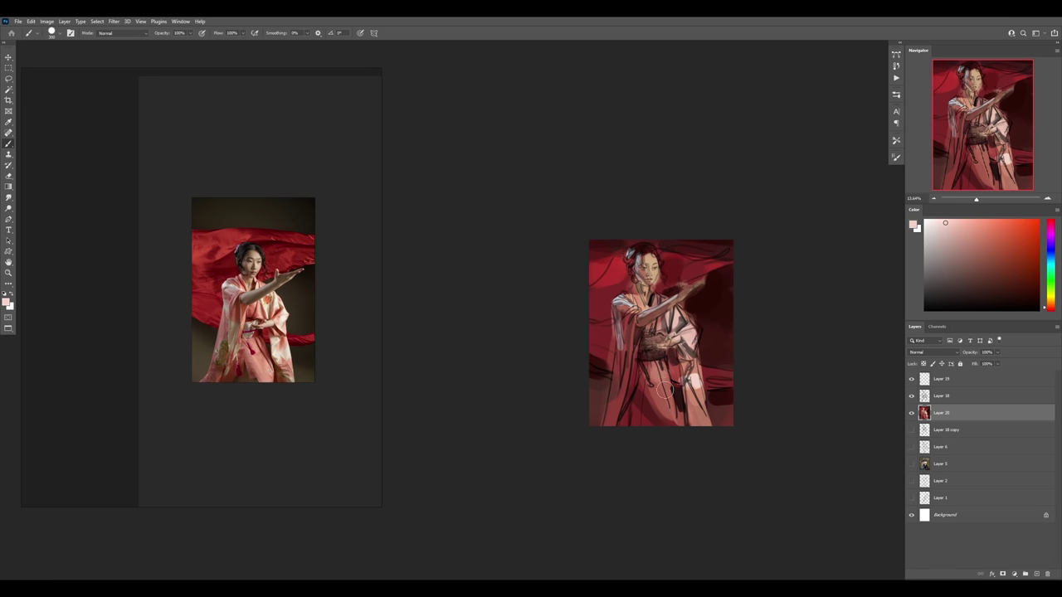
pyautogui.keyDown('alt'); pyautogui.click(676, 390); pyautogui.keyUp('alt')
pyautogui.keyDown('alt'); pyautogui.click(668, 405); pyautogui.keyUp('alt')
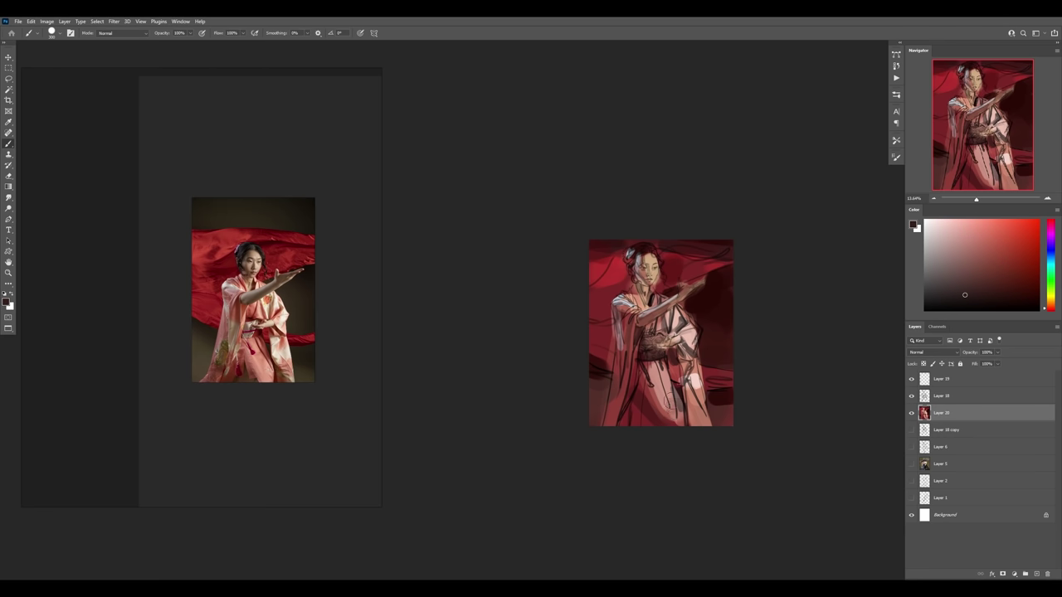
pyautogui.moveTo(664, 374); pyautogui.dragTo(677, 407)
pyautogui.hotkey('ctrl', 'z')
# - Sample salmon pink and dark red from the figure, then zoom in on the painting
pyautogui.keyDown('alt'); pyautogui.click(661, 366); pyautogui.keyUp('alt')
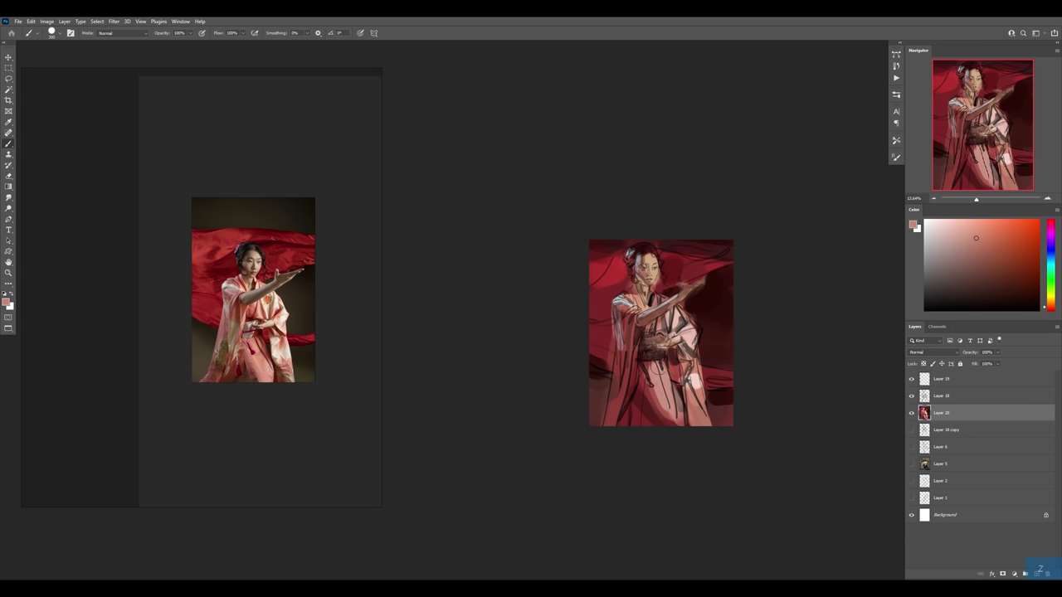
pyautogui.keyDown('alt'); pyautogui.click(645, 404); pyautogui.keyUp('alt')
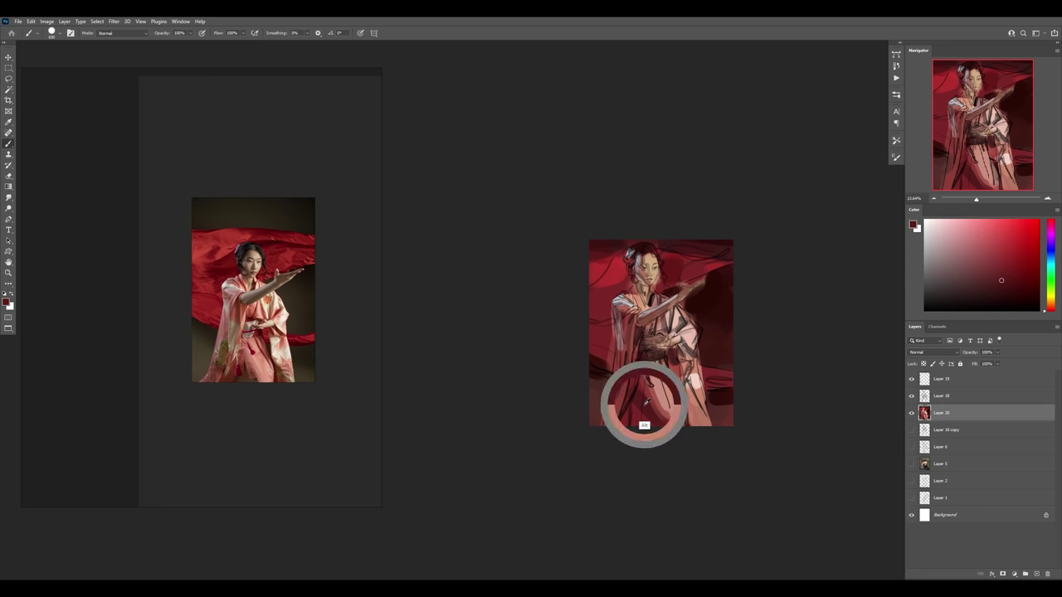
pyautogui.press('z')
pyautogui.click(662, 325)
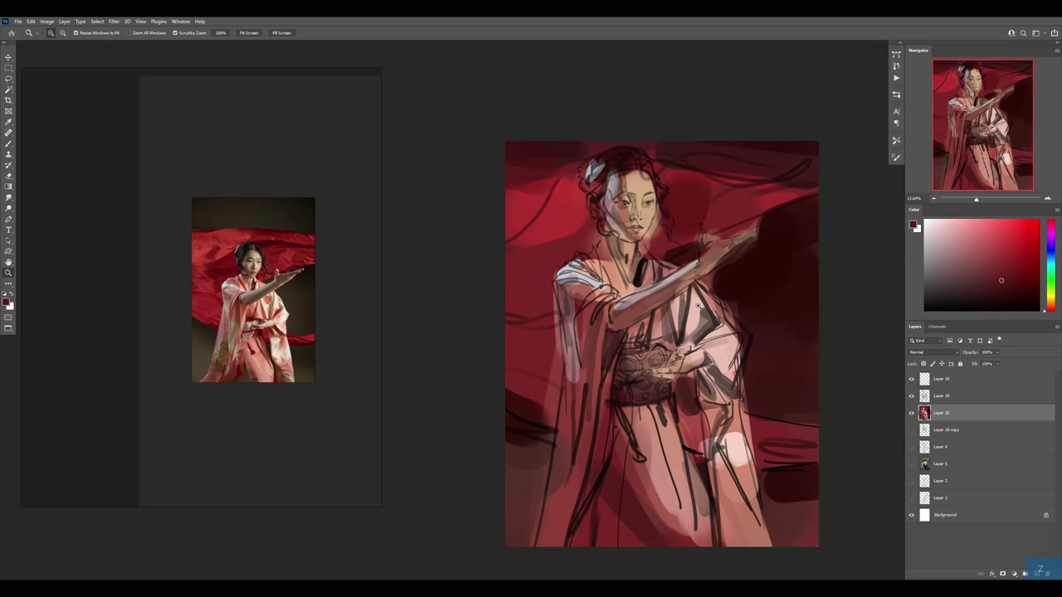
# - Zoom the painting out and enlarge the reference photo beside it for comparison
pyautogui.moveTo(699, 307); pyautogui.dragTo(685, 307)
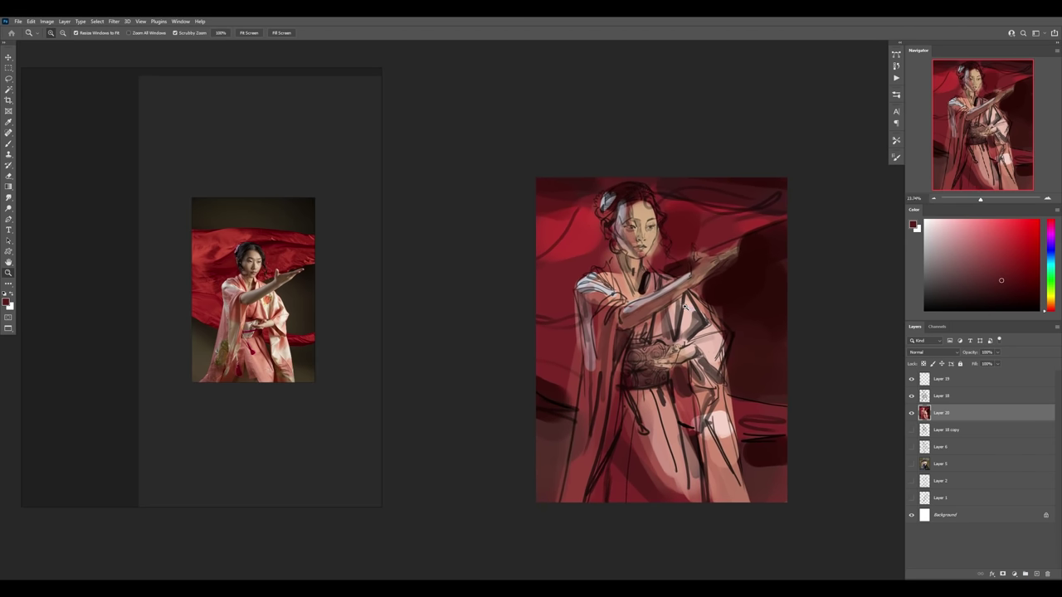
pyautogui.click(273, 311)
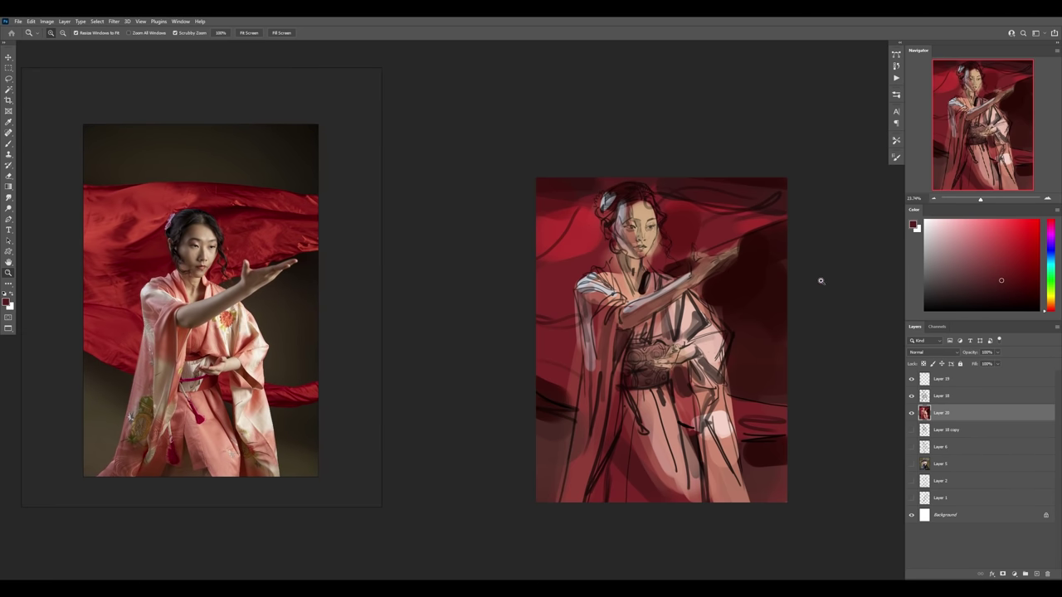
pyautogui.moveTo(821, 280); pyautogui.dragTo(805, 287)
# - Return to the Brush and set a light peach skin tone as the paint colour
pyautogui.press('b')
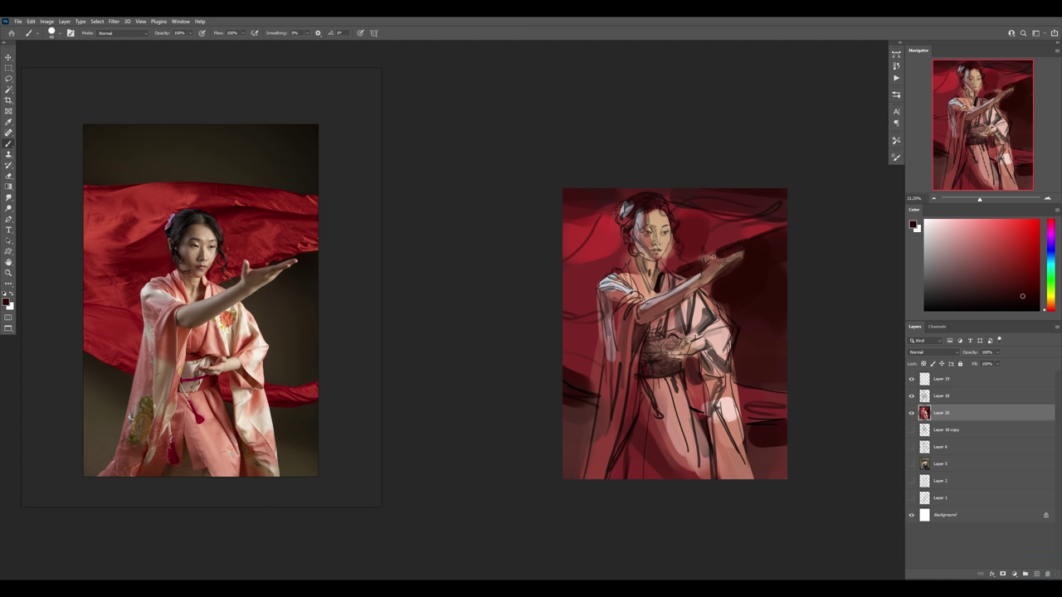
pyautogui.hotkey('ctrl', 'z')
pyautogui.keyDown('alt'); pyautogui.click(658, 240); pyautogui.keyUp('alt')
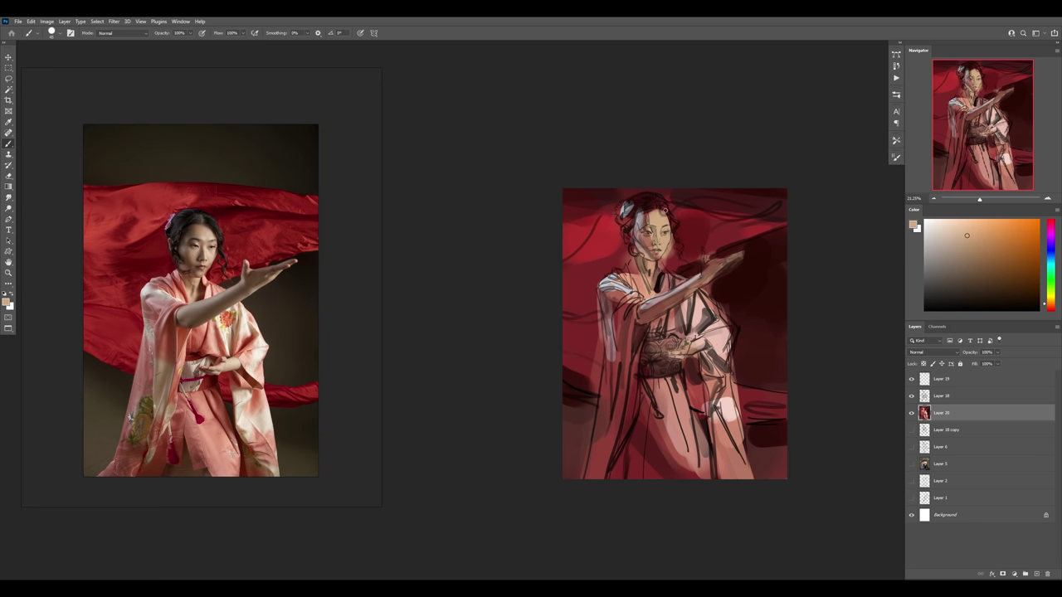
pyautogui.click(955, 224)
# - Sample reds, salmon, near-black and a pale sleeve pink, then make Layer 18 the working layer
pyautogui.keyDown('alt'); pyautogui.click(638, 229); pyautogui.keyUp('alt')
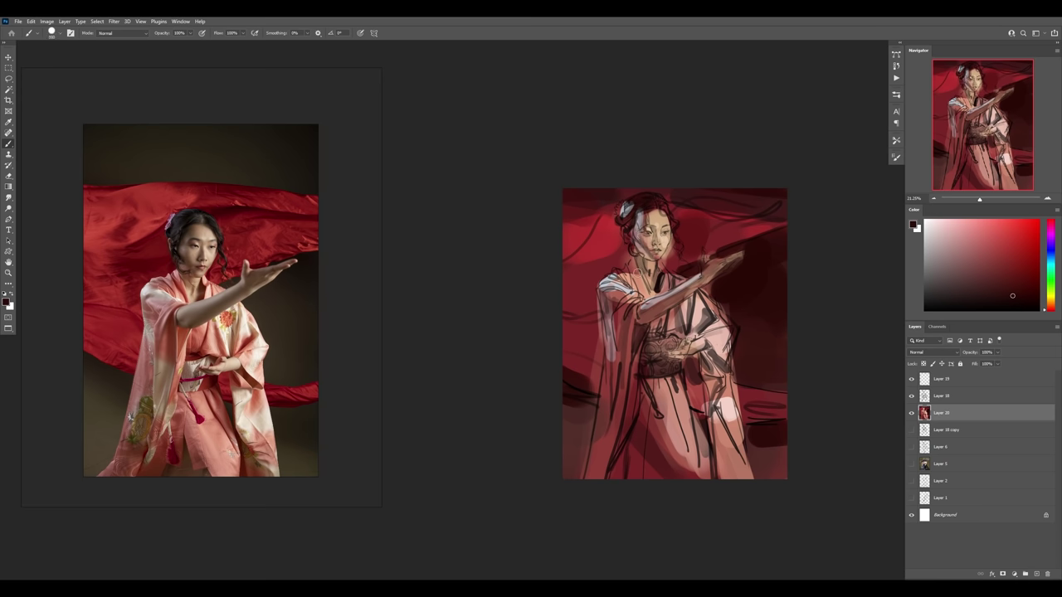
pyautogui.keyDown('alt'); pyautogui.click(637, 299); pyautogui.keyUp('alt')
pyautogui.keyDown('alt'); pyautogui.click(699, 237); pyautogui.keyUp('alt')
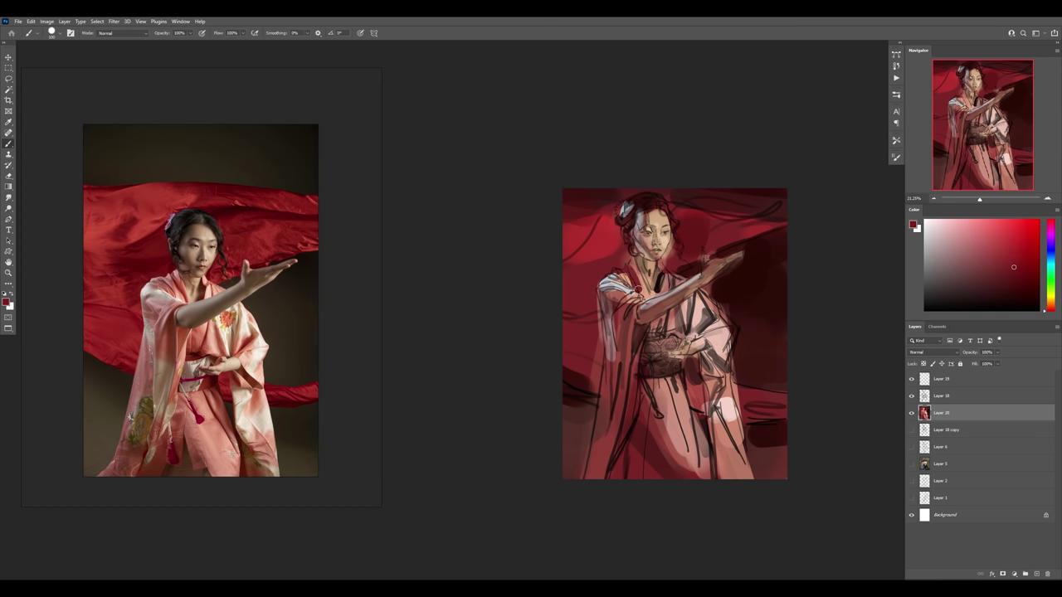
pyautogui.keyDown('alt'); pyautogui.click(638, 289); pyautogui.keyUp('alt')
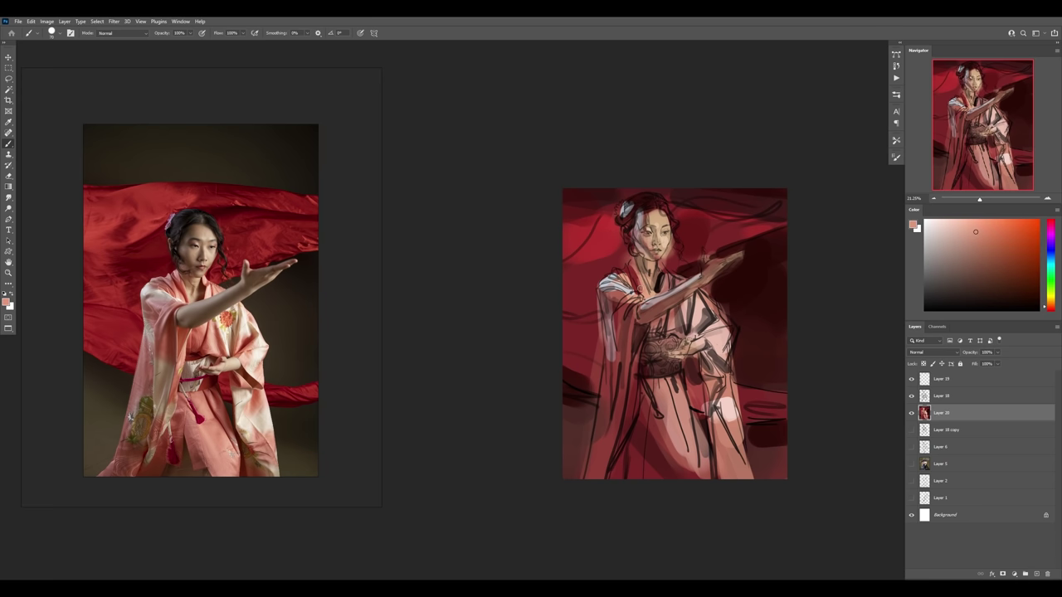
pyautogui.keyDown('alt'); pyautogui.click(744, 267); pyautogui.keyUp('alt')
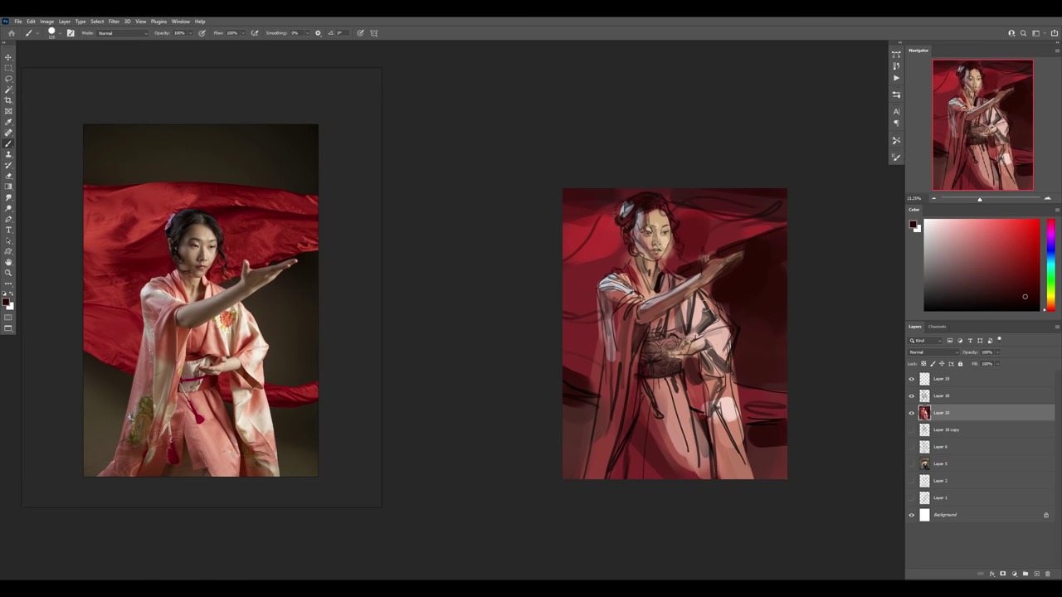
pyautogui.keyDown('alt'); pyautogui.click(698, 303); pyautogui.keyUp('alt')
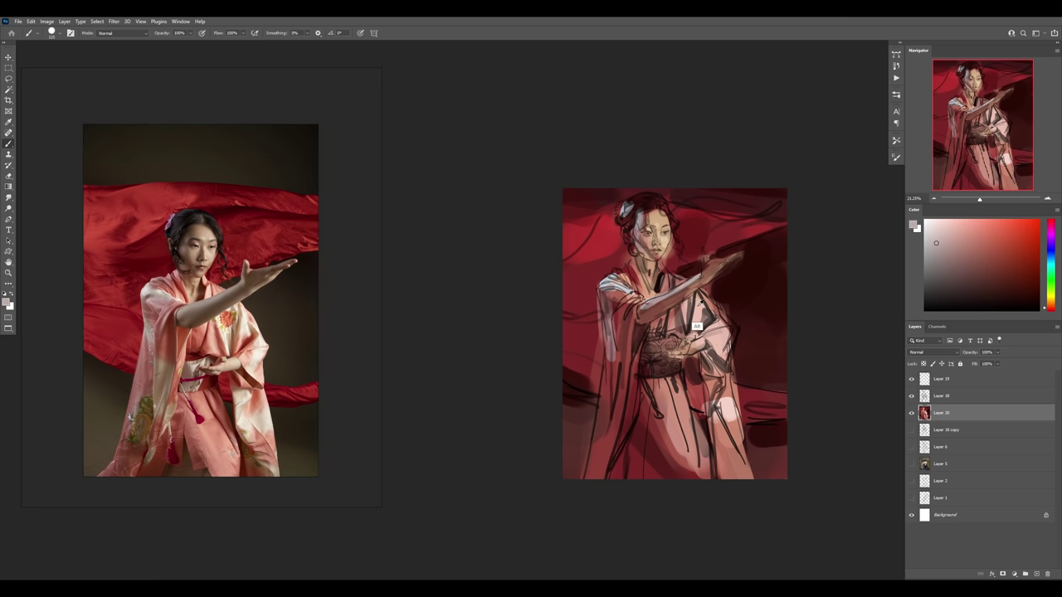
pyautogui.click(940, 398)
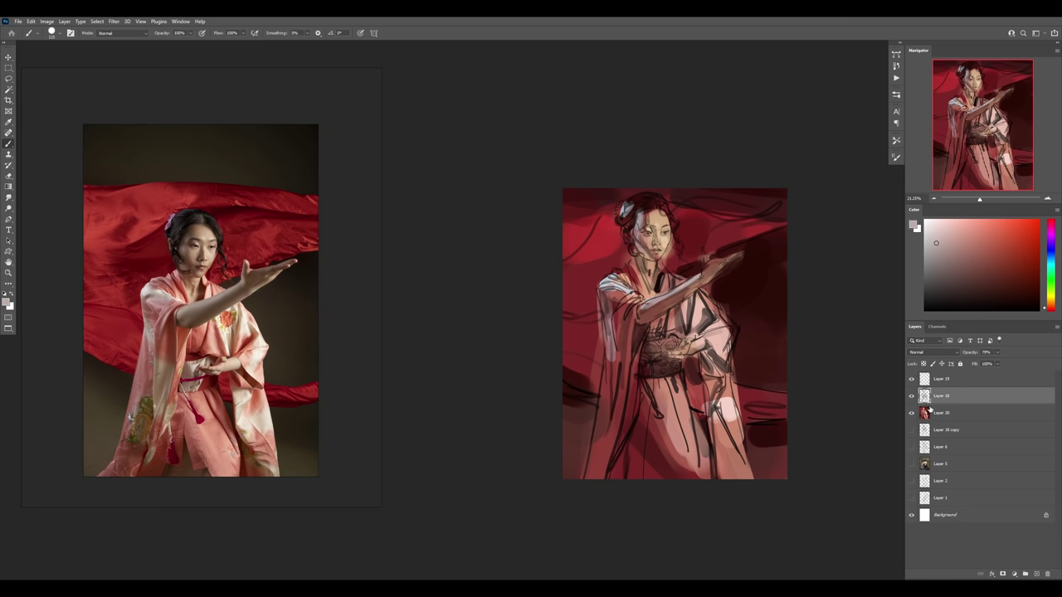
# - Add new Layer 21 and move it to the top of the layer stack
pyautogui.hotkey('ctrl', 'alt', '1')
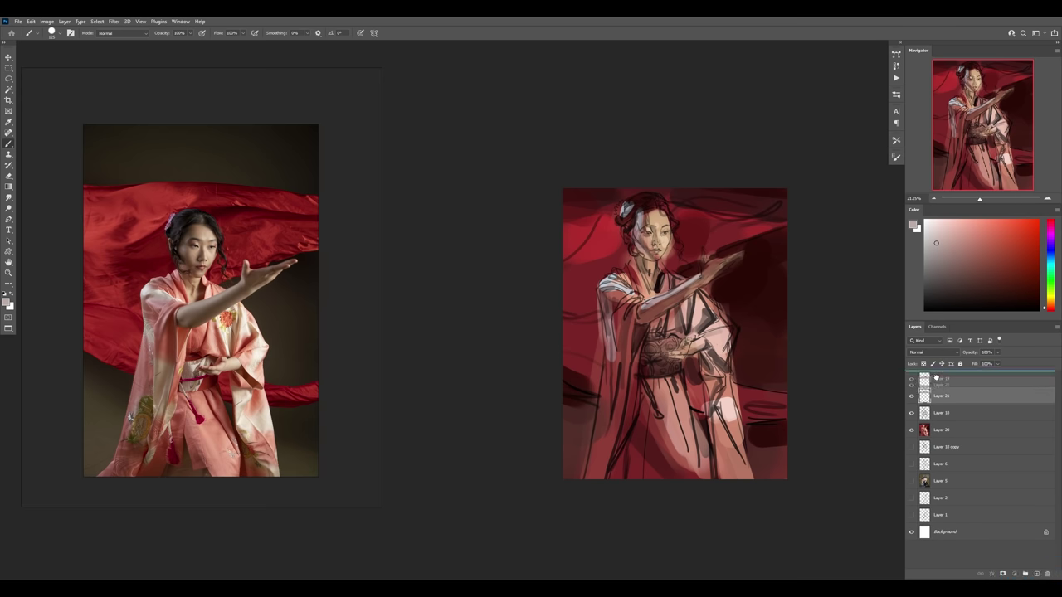
pyautogui.moveTo(930, 397); pyautogui.dragTo(931, 374)
pyautogui.press('b')
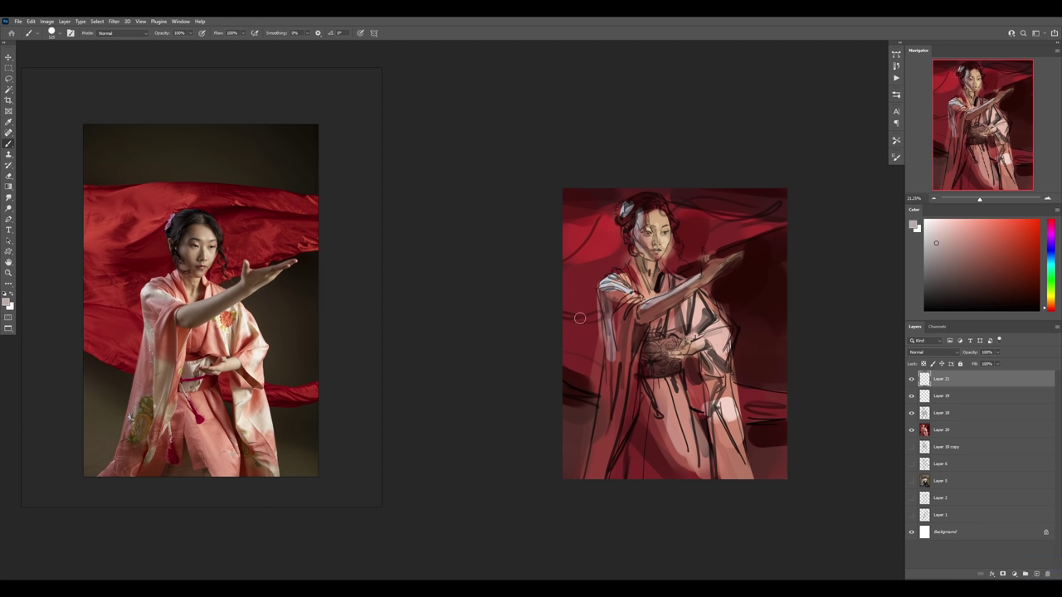
# - Paint light pink highlights around the hands, the sleeve's right edge, and the chest and belt
pyautogui.keyDown('alt'); pyautogui.click(699, 315); pyautogui.keyUp('alt')
pyautogui.keyDown('alt'); pyautogui.click(726, 413); pyautogui.keyUp('alt')
pyautogui.keyDown('alt'); pyautogui.click(701, 307); pyautogui.keyUp('alt')
pyautogui.moveTo(702, 302)
pyautogui.mouseDown()
pyautogui.moveTo(673, 325)
pyautogui.moveTo(687, 331)
pyautogui.mouseUp()
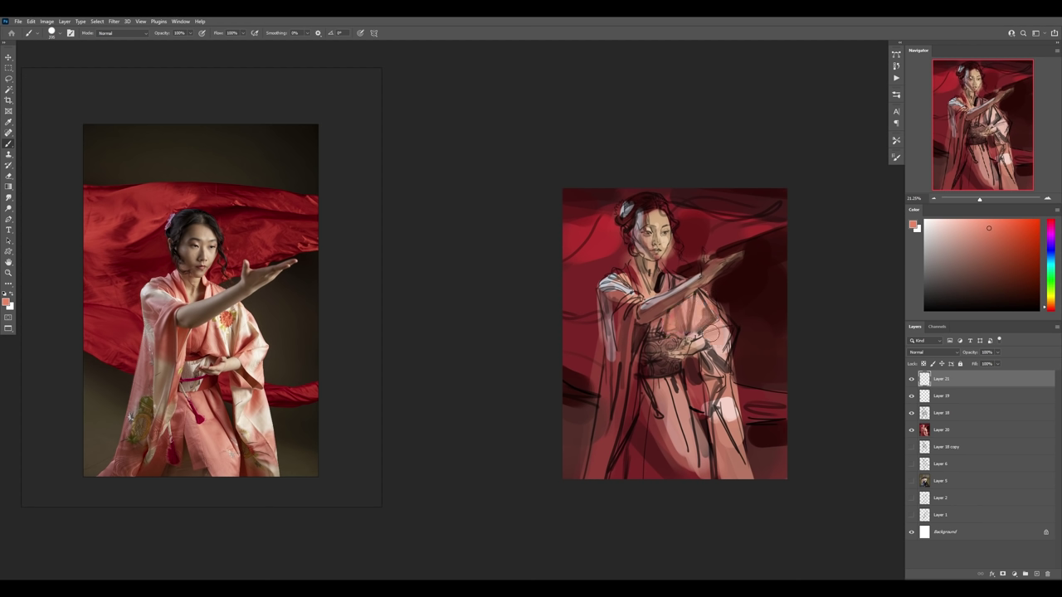
pyautogui.moveTo(719, 340); pyautogui.dragTo(724, 419)
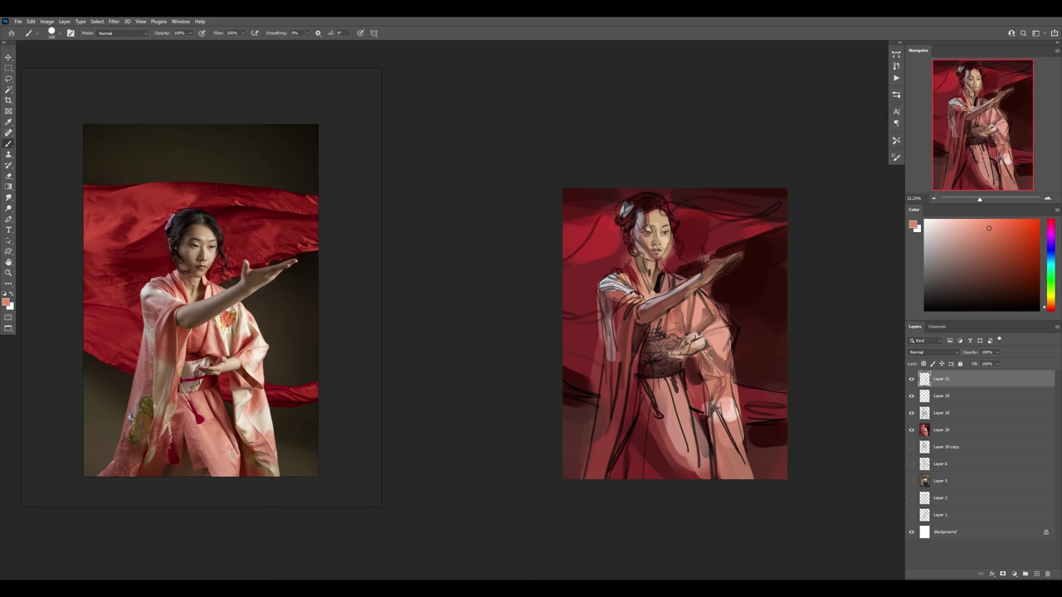
pyautogui.moveTo(677, 317)
pyautogui.mouseDown()
pyautogui.moveTo(656, 338)
pyautogui.moveTo(666, 321)
pyautogui.moveTo(730, 299)
pyautogui.mouseUp()
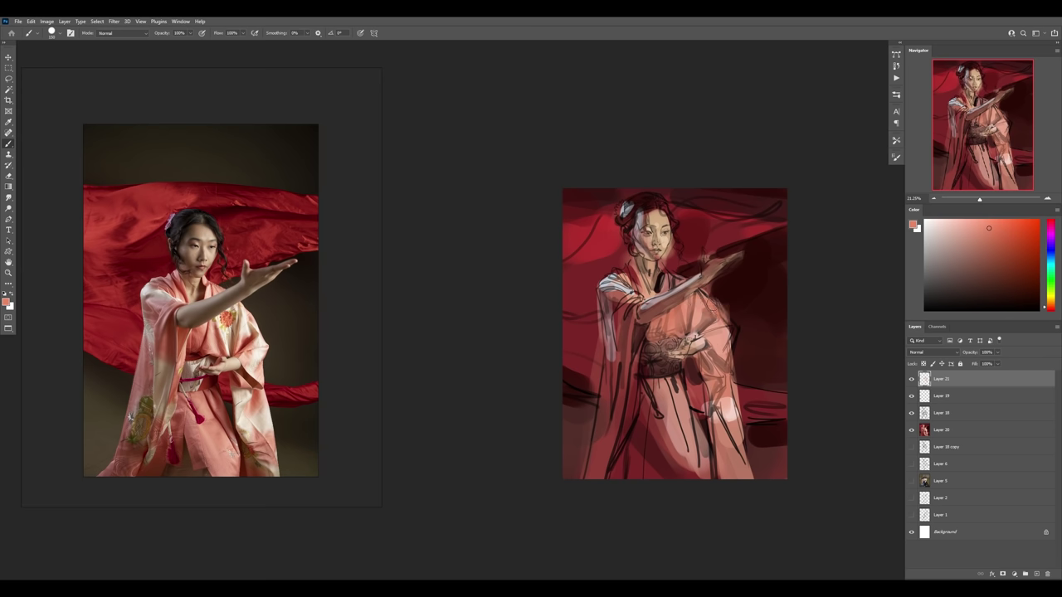
# - Paint a dark maroon shadow below the forearm, then pick a lighter pink
pyautogui.keyDown('alt'); pyautogui.click(720, 313); pyautogui.keyUp('alt')
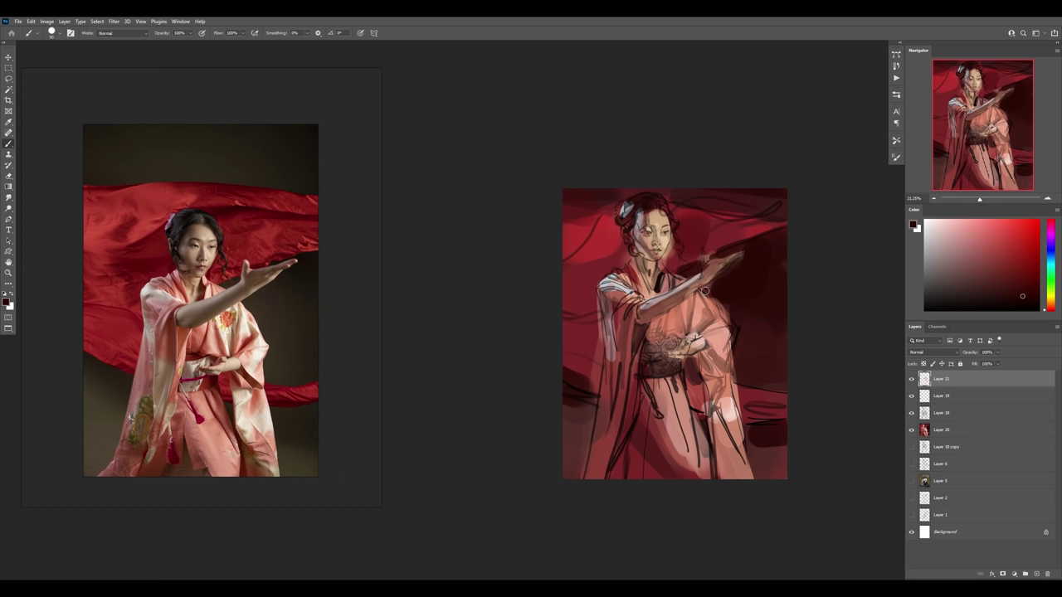
pyautogui.moveTo(707, 293); pyautogui.dragTo(737, 323)
pyautogui.keyDown('alt'); pyautogui.click(700, 332); pyautogui.keyUp('alt')
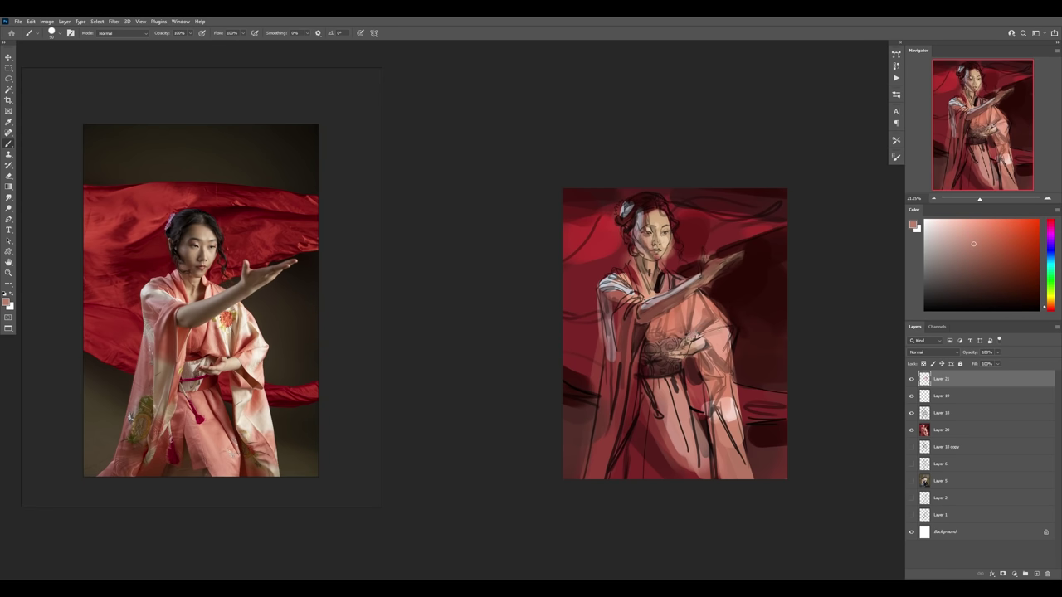
pyautogui.keyDown('alt'); pyautogui.click(689, 310); pyautogui.keyUp('alt')
pyautogui.click(949, 219)
# - On a new top layer, paint light pink across the chest, right sleeve and sash
pyautogui.hotkey('ctrl', 'alt', 'n')
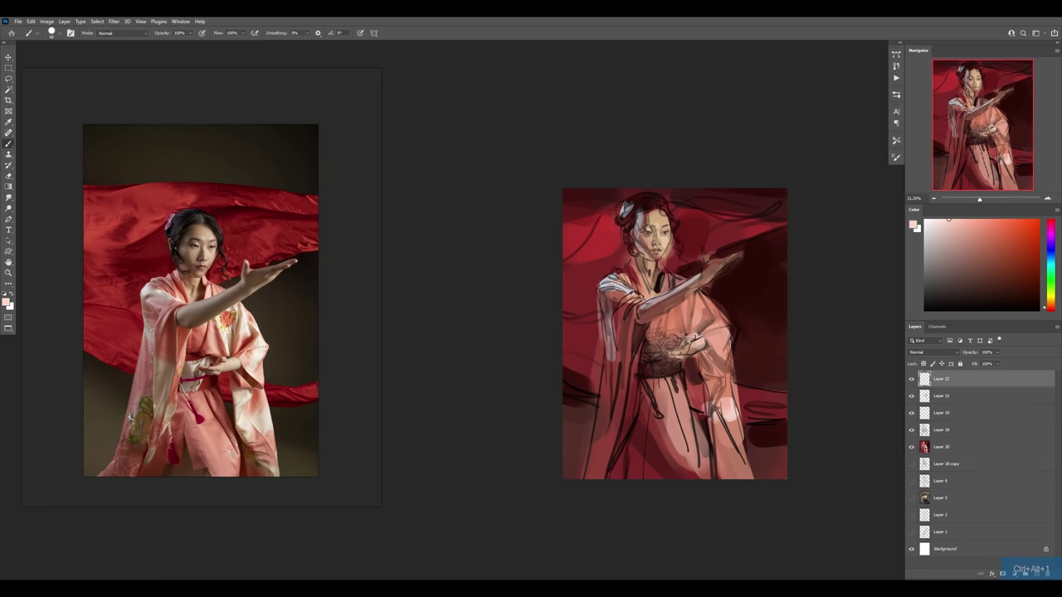
pyautogui.moveTo(670, 275)
pyautogui.mouseDown()
pyautogui.moveTo(692, 334)
pyautogui.moveTo(687, 324)
pyautogui.mouseUp()
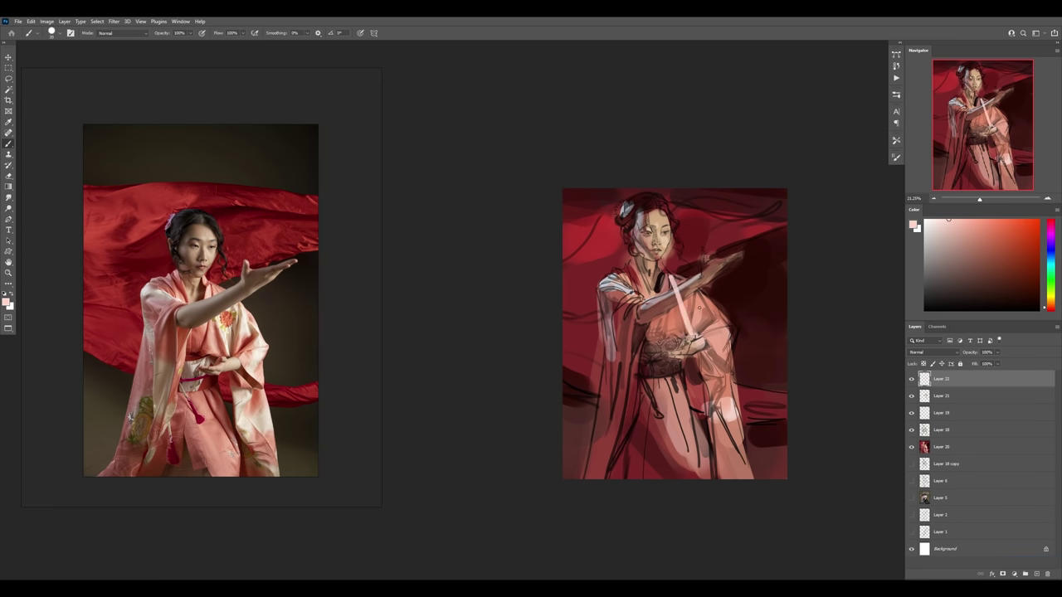
pyautogui.moveTo(703, 329); pyautogui.dragTo(705, 294)
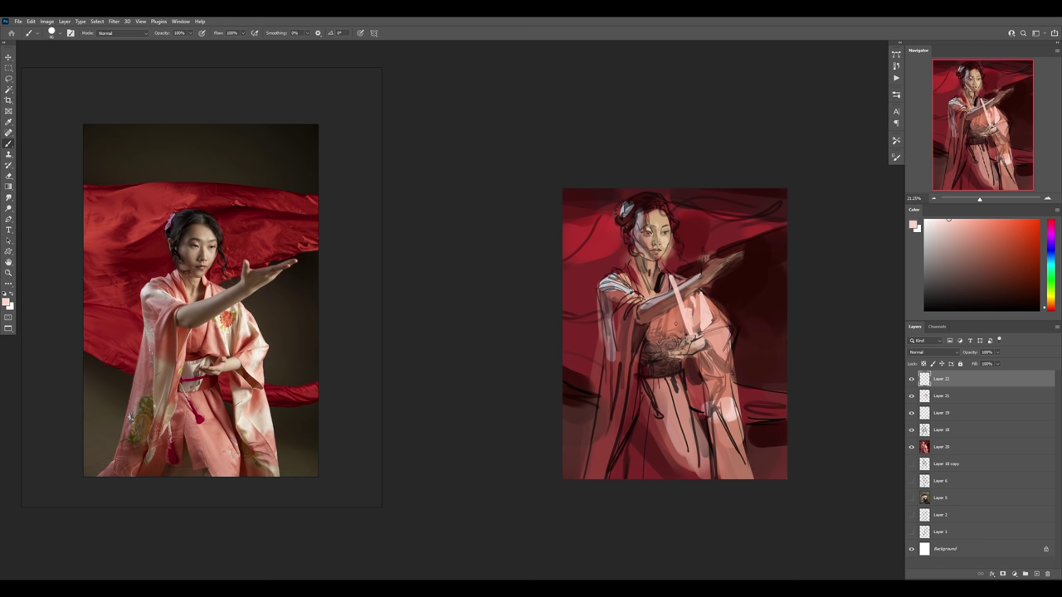
pyautogui.moveTo(672, 319); pyautogui.dragTo(670, 330)
# - Mix a saturated orange and paint a small orange accent near the left arm
pyautogui.press('e')
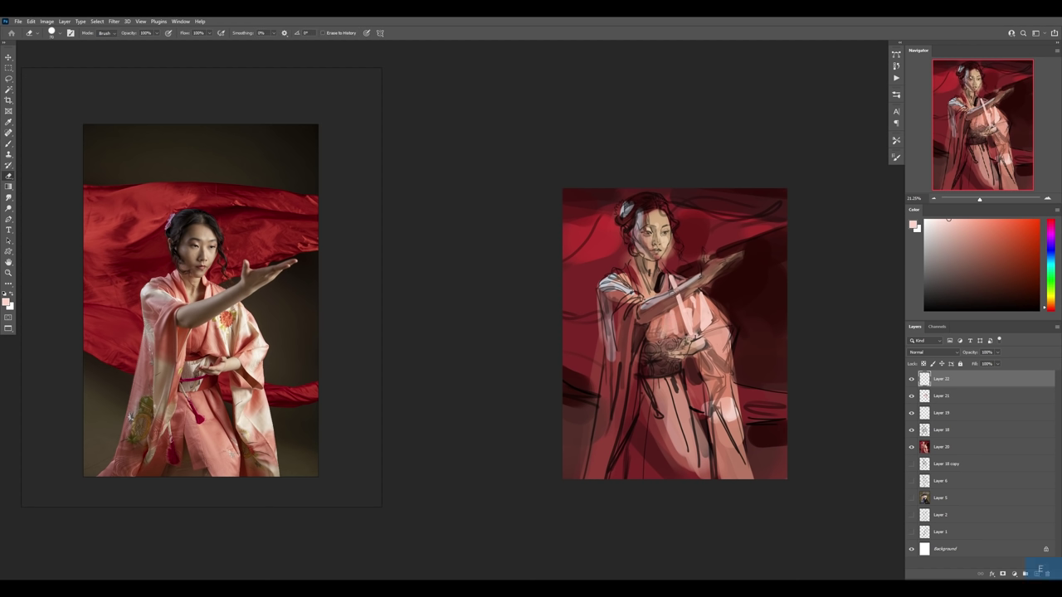
pyautogui.press('b')
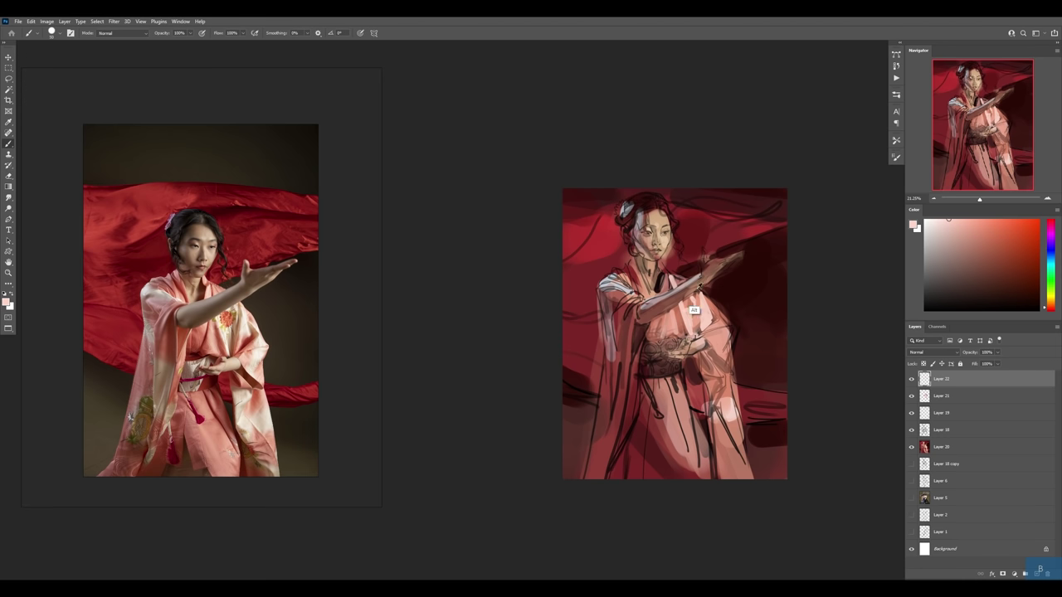
pyautogui.keyDown('alt'); pyautogui.click(695, 311); pyautogui.keyUp('alt')
pyautogui.keyDown('alt'); pyautogui.click(650, 302); pyautogui.keyUp('alt')
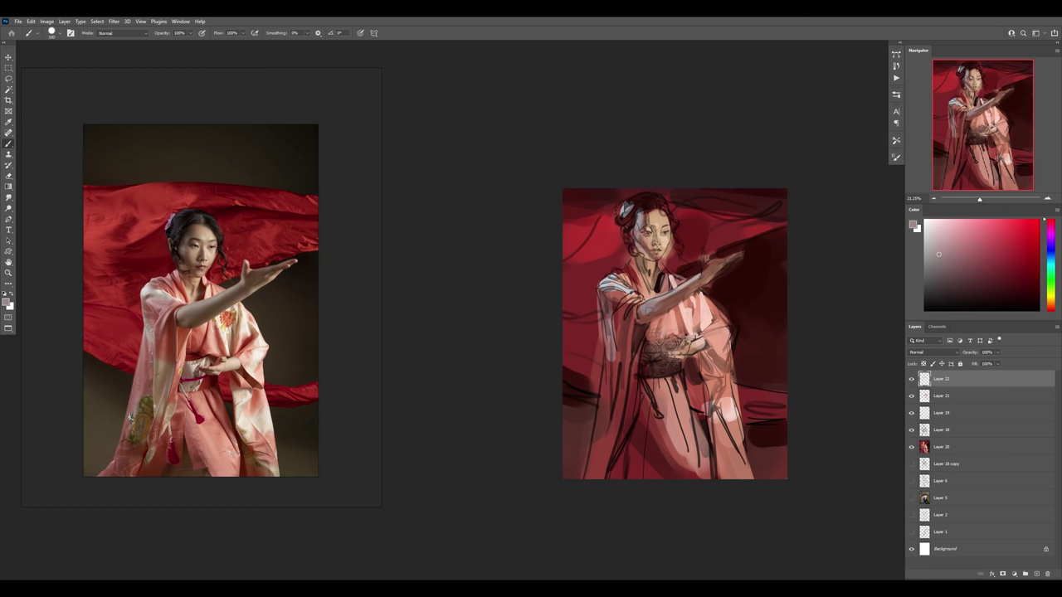
pyautogui.keyDown('alt'); pyautogui.click(639, 326); pyautogui.keyUp('alt')
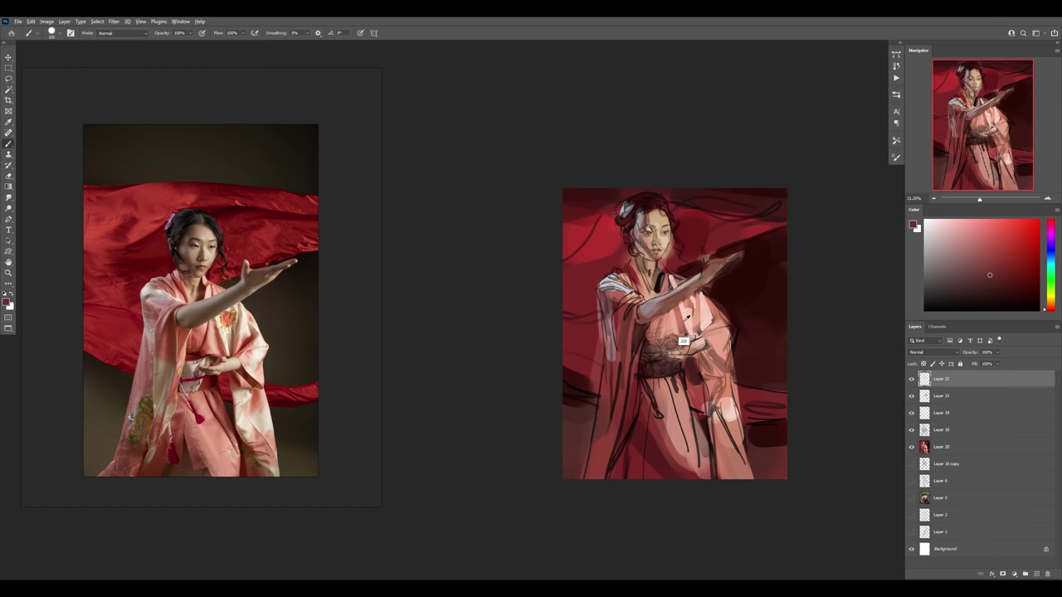
pyautogui.keyDown('alt'); pyautogui.click(675, 353); pyautogui.keyUp('alt')
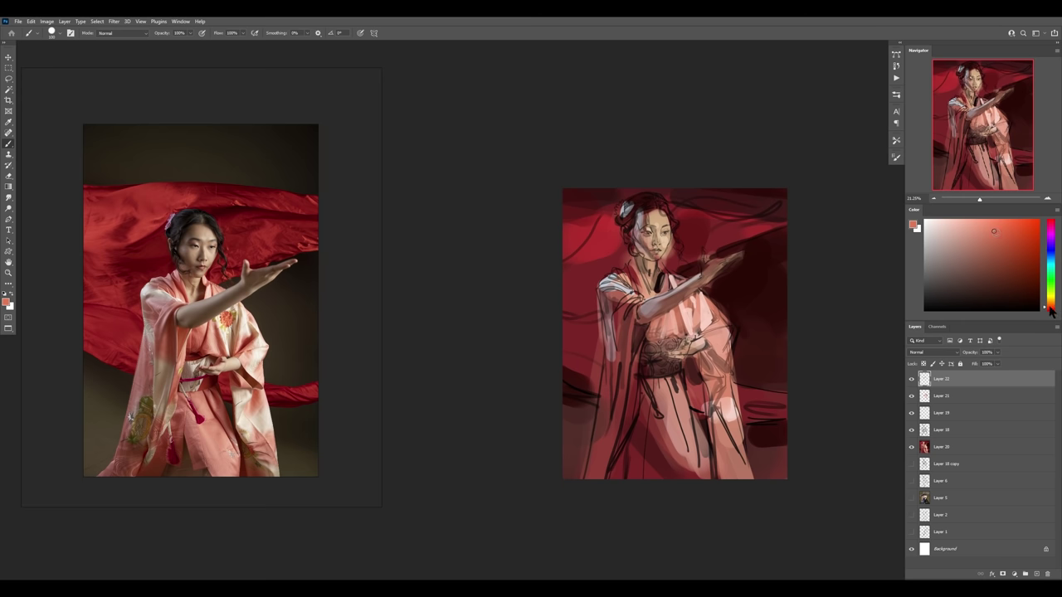
pyautogui.click(1052, 304)
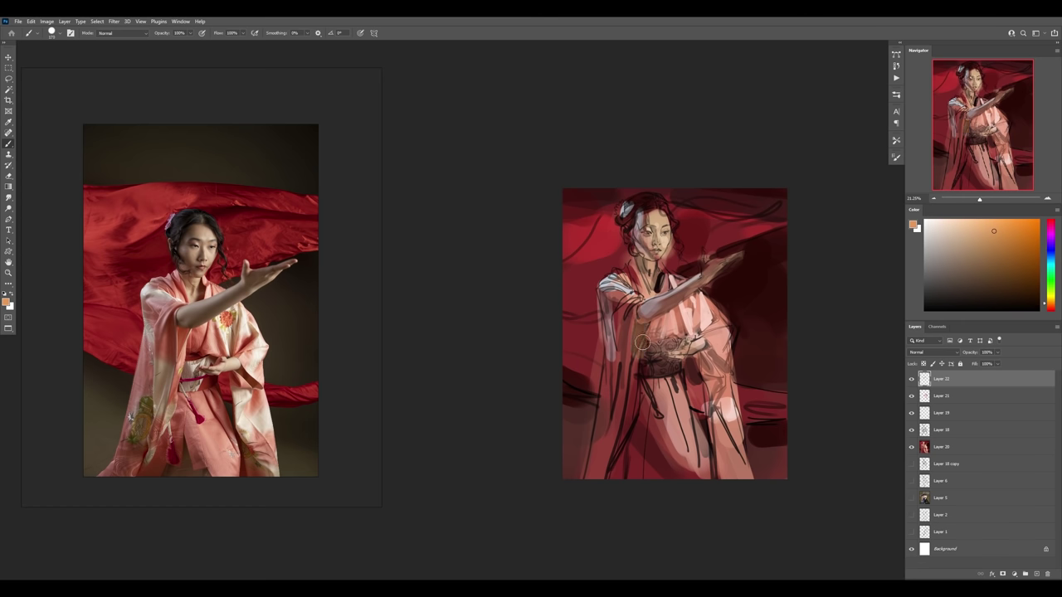
pyautogui.click(1030, 241)
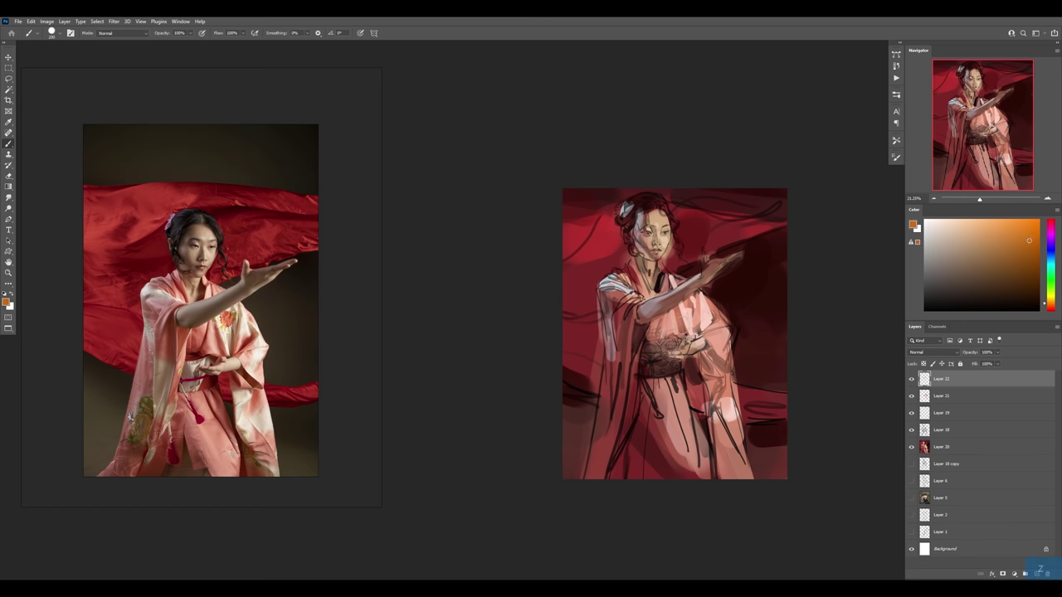
pyautogui.moveTo(644, 319); pyautogui.dragTo(637, 340)
# - Add light pink strokes near and below the hand, then dark maroon along the sleeve edge
pyautogui.keyDown('alt'); pyautogui.click(709, 317); pyautogui.keyUp('alt')
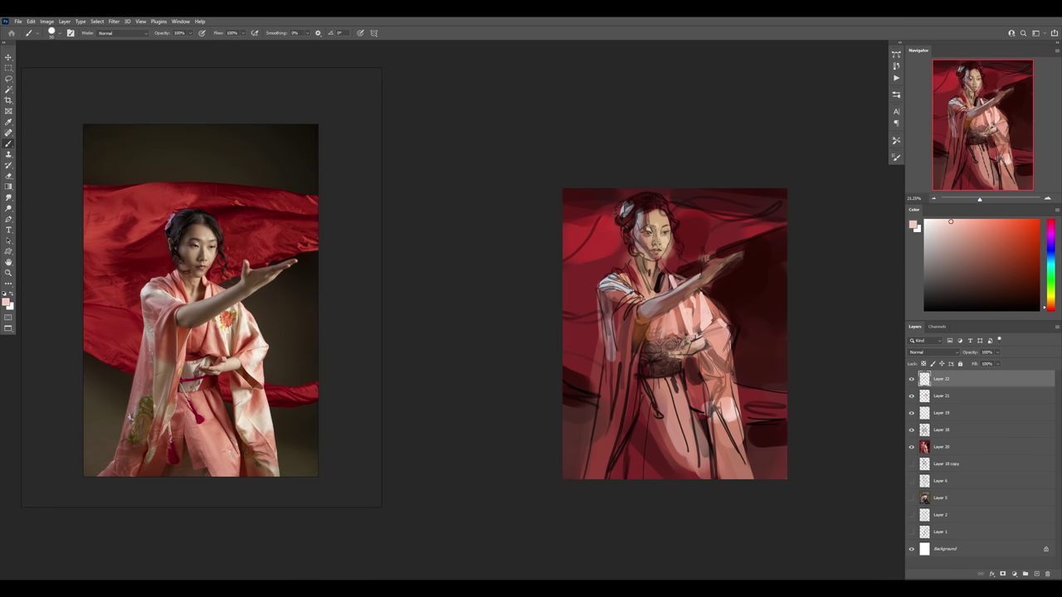
pyautogui.moveTo(712, 332); pyautogui.dragTo(721, 324)
pyautogui.moveTo(714, 342); pyautogui.dragTo(722, 343)
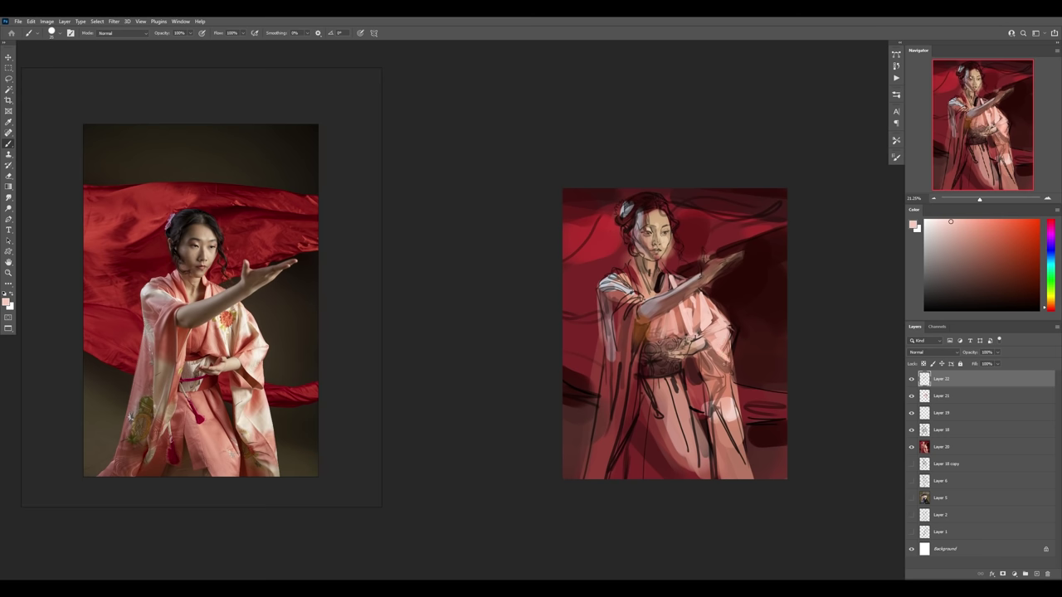
pyautogui.keyDown('alt'); pyautogui.click(721, 383); pyautogui.keyUp('alt')
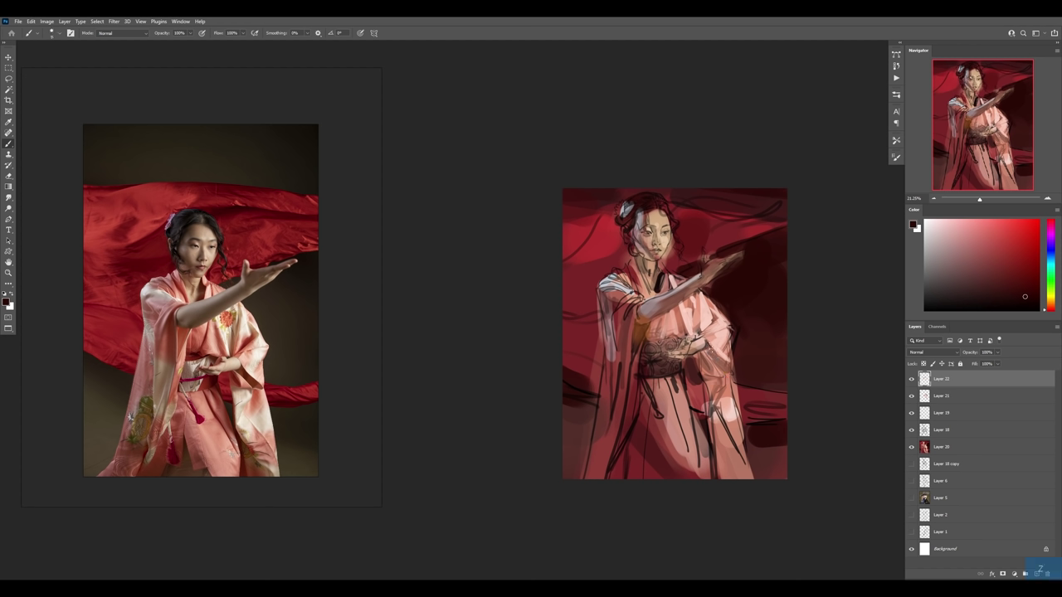
pyautogui.press(']')
pyautogui.press(']')
pyautogui.press(']')
pyautogui.moveTo(704, 359); pyautogui.dragTo(722, 364)
# - Choose a bright saturated red and dab it onto the belt, undoing a first attempt
pyautogui.press(']')
pyautogui.keyDown('alt'); pyautogui.click(723, 361); pyautogui.keyUp('alt')
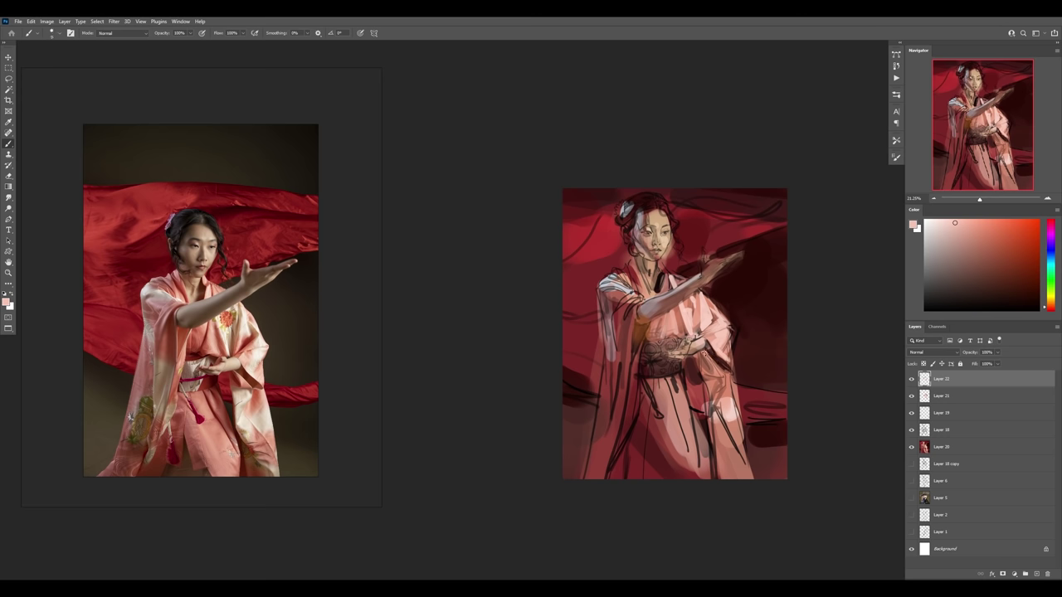
pyautogui.keyDown('alt'); pyautogui.click(702, 234); pyautogui.keyUp('alt')
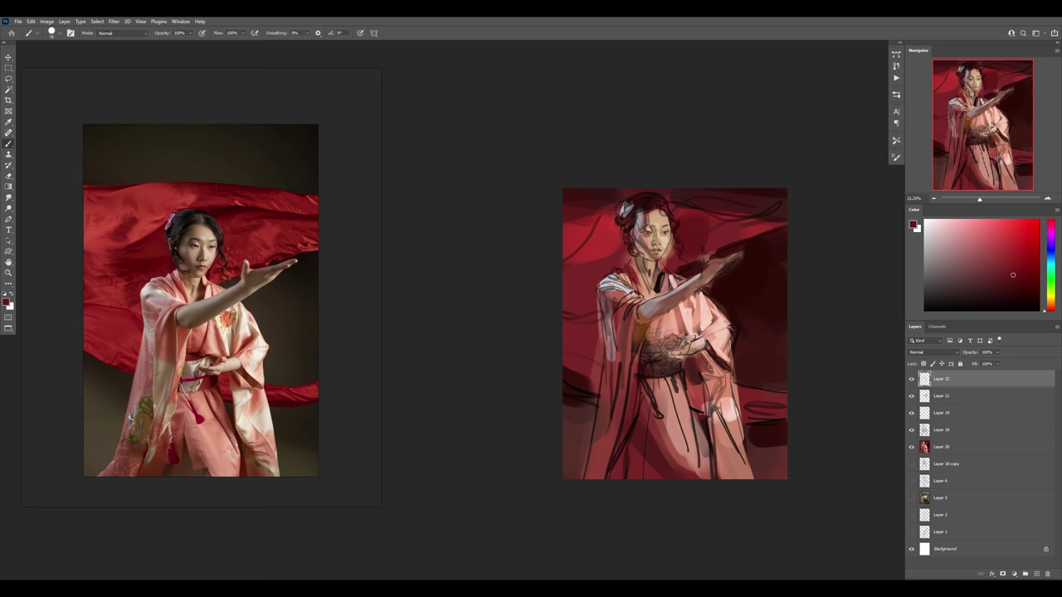
pyautogui.keyDown('alt'); pyautogui.click(721, 358); pyautogui.keyUp('alt')
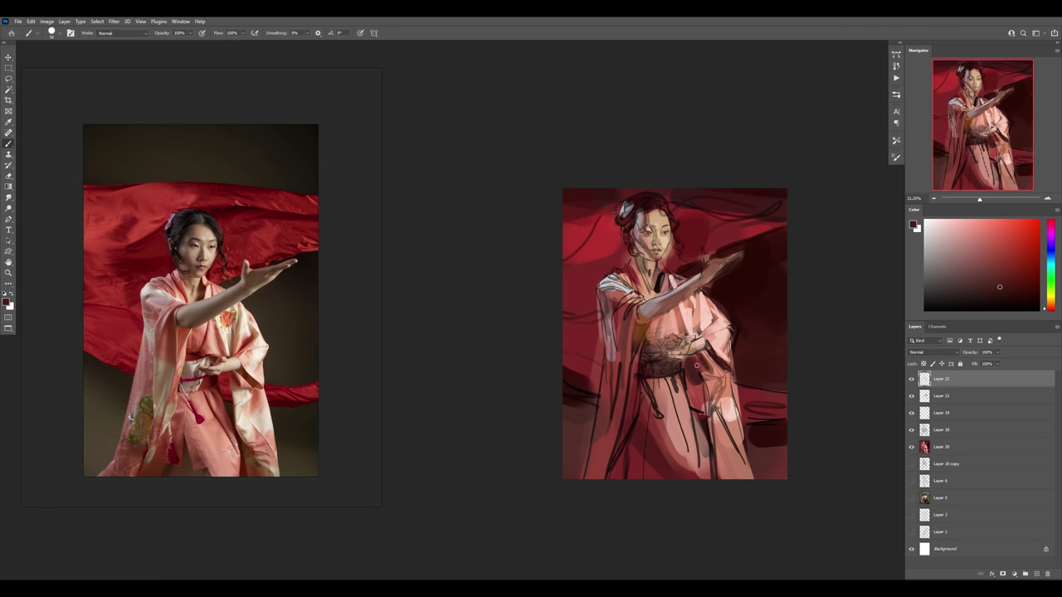
pyautogui.keyDown('alt'); pyautogui.click(696, 363); pyautogui.keyUp('alt')
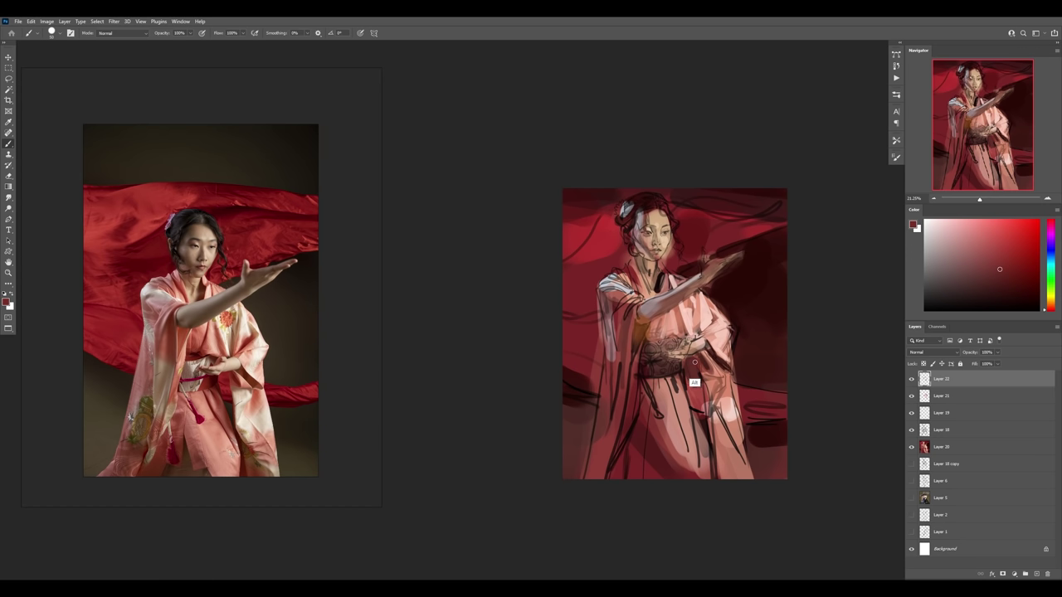
pyautogui.keyDown('alt'); pyautogui.click(699, 393); pyautogui.keyUp('alt')
pyautogui.click(1024, 219)
pyautogui.moveTo(690, 373); pyautogui.dragTo(694, 390)
pyautogui.hotkey('ctrl', 'z')
pyautogui.keyDown('alt'); pyautogui.click(702, 417); pyautogui.keyUp('alt')
# - Sample light pink and dab it onto the lower sleeve
pyautogui.keyDown('alt'); pyautogui.click(714, 341); pyautogui.keyUp('alt')
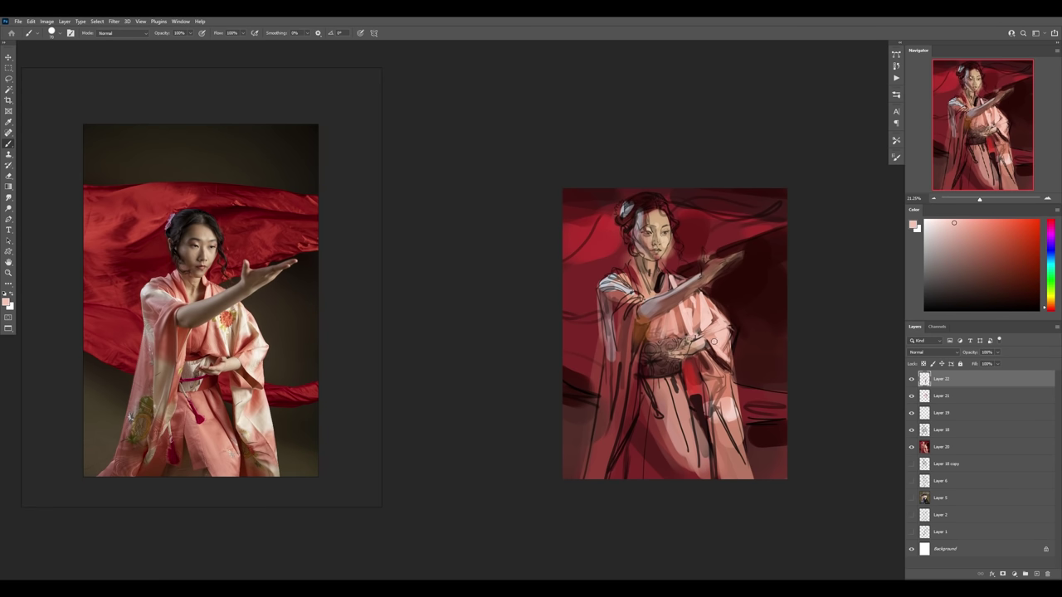
pyautogui.press('[')
pyautogui.press('[')
pyautogui.press(']')
pyautogui.press(']')
pyautogui.click(714, 381)
pyautogui.keyDown('alt'); pyautogui.click(714, 387); pyautogui.keyUp('alt')
pyautogui.keyDown('alt'); pyautogui.click(711, 398); pyautogui.keyUp('alt')
# - Sample pinks, salmon and maroon from the sleeve, settling on light pink with a smaller brush
pyautogui.keyDown('alt'); pyautogui.click(715, 410); pyautogui.keyUp('alt')
pyautogui.keyDown('alt'); pyautogui.click(730, 432); pyautogui.keyUp('alt')
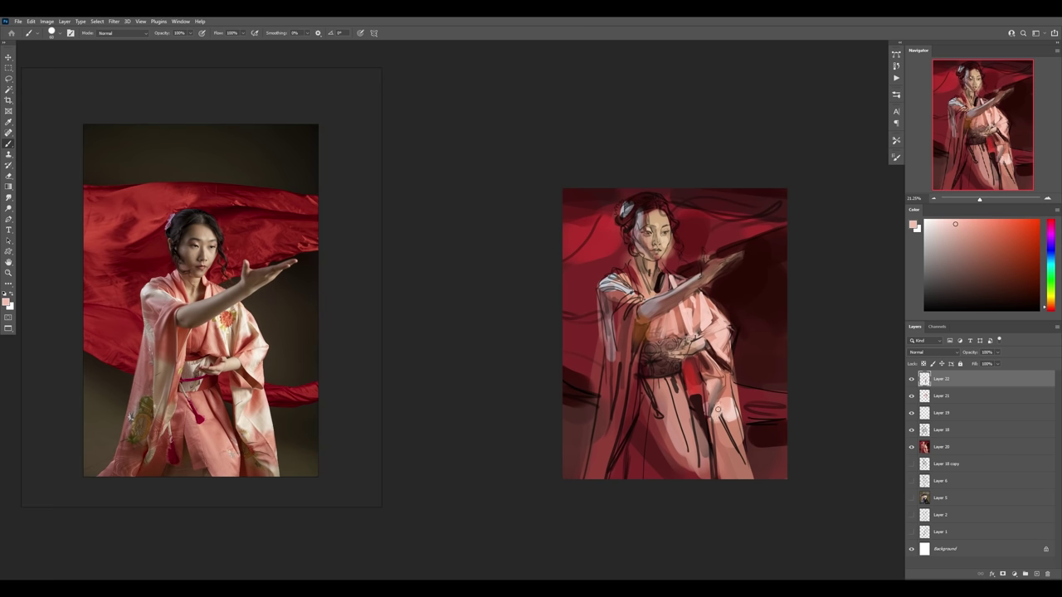
pyautogui.keyDown('alt'); pyautogui.click(720, 392); pyautogui.keyUp('alt')
pyautogui.keyDown('alt'); pyautogui.click(729, 407); pyautogui.keyUp('alt')
pyautogui.keyDown('alt'); pyautogui.click(739, 375); pyautogui.keyUp('alt')
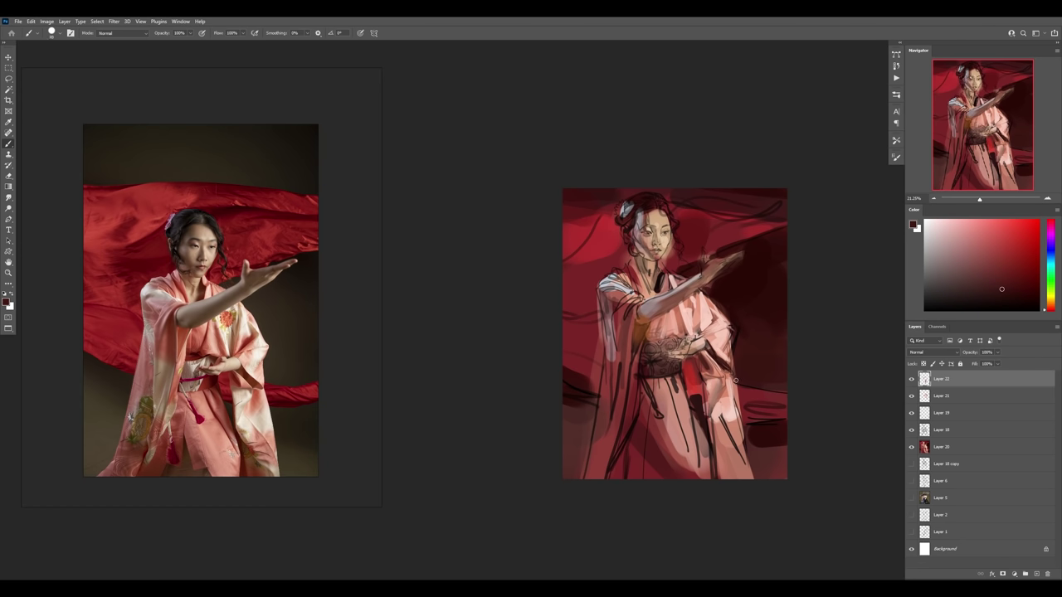
pyautogui.keyDown('alt'); pyautogui.click(725, 378); pyautogui.keyUp('alt')
pyautogui.press('[')
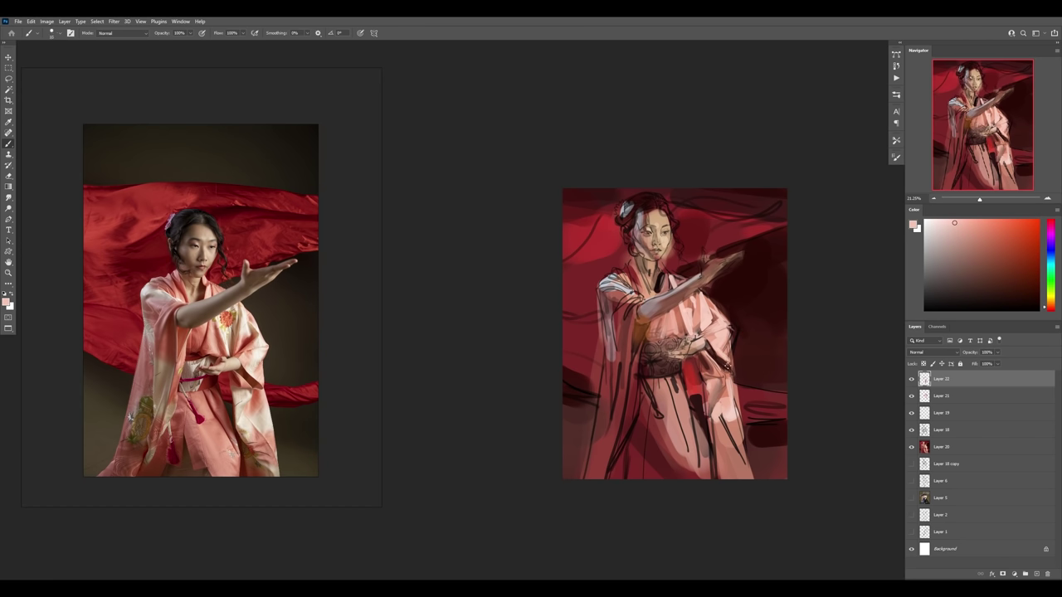
# - Add a small light-pink mark beside the outstretched hand, sampling pink and dark red
pyautogui.press(']')
pyautogui.press(']')
pyautogui.moveTo(732, 346); pyautogui.dragTo(732, 335)
pyautogui.keyDown('alt'); pyautogui.click(730, 362); pyautogui.keyUp('alt')
pyautogui.press('[')
pyautogui.keyDown('alt'); pyautogui.click(712, 390); pyautogui.keyUp('alt')
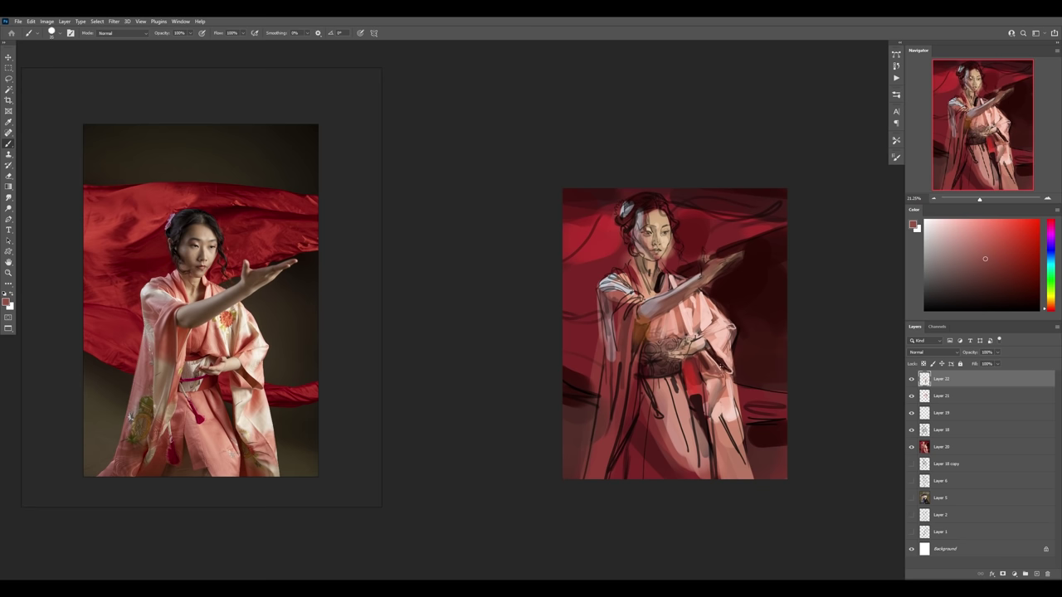
pyautogui.keyDown('alt'); pyautogui.click(723, 364); pyautogui.keyUp('alt')
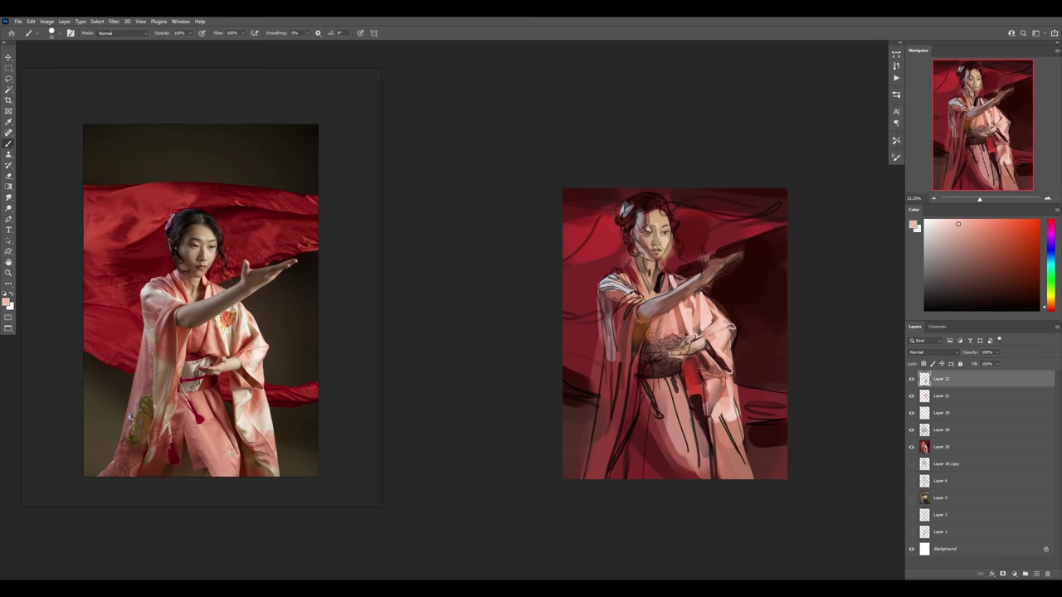
# - With a smaller brush, dab pinks, salmon and darker reds beside the lower right sleeve
pyautogui.press('[')
pyautogui.keyDown('alt'); pyautogui.click(724, 385); pyautogui.keyUp('alt')
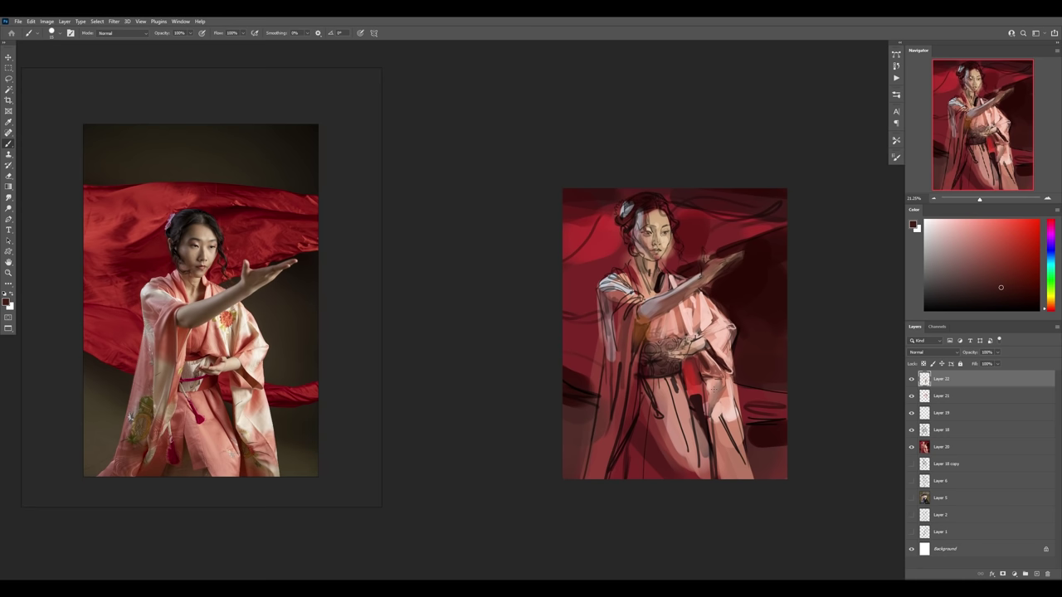
pyautogui.keyDown('alt'); pyautogui.click(730, 429); pyautogui.keyUp('alt')
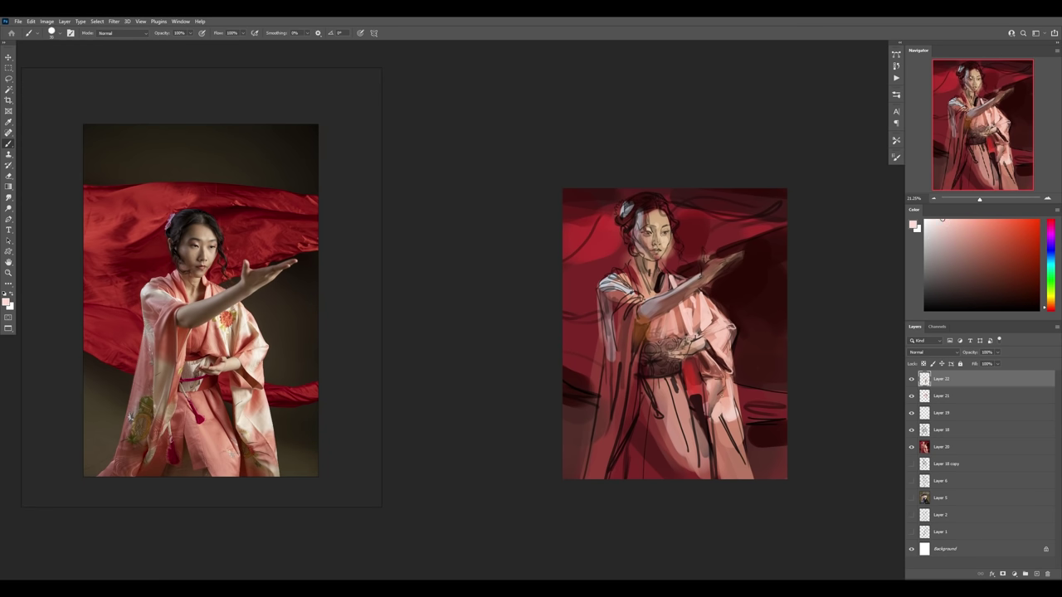
pyautogui.keyDown('alt'); pyautogui.click(725, 415); pyautogui.keyUp('alt')
pyautogui.keyDown('alt'); pyautogui.click(752, 415); pyautogui.keyUp('alt')
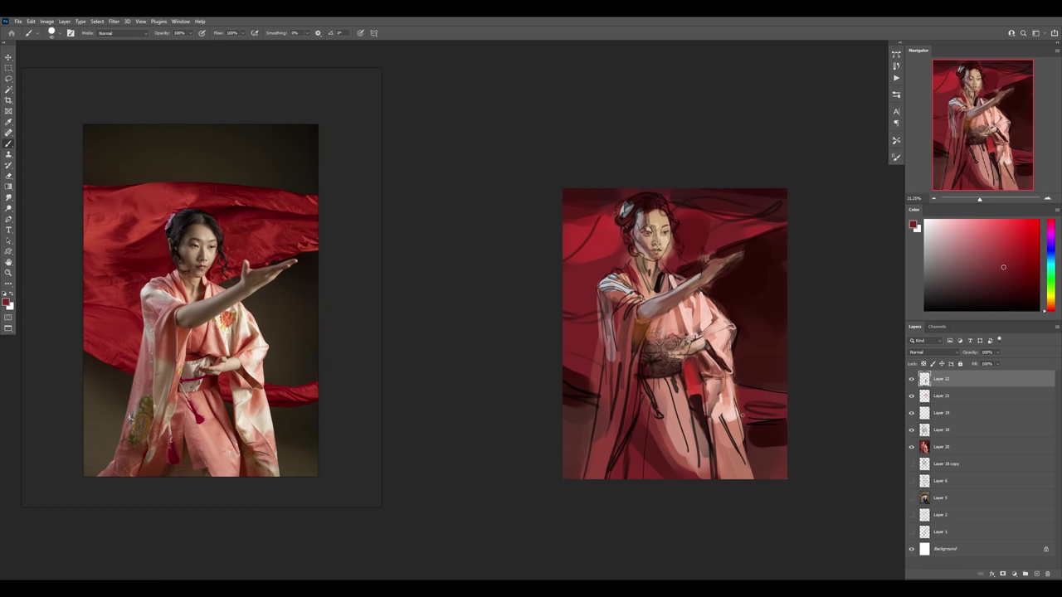
pyautogui.keyDown('alt'); pyautogui.click(749, 407); pyautogui.keyUp('alt')
pyautogui.keyDown('alt'); pyautogui.click(779, 423); pyautogui.keyUp('alt')
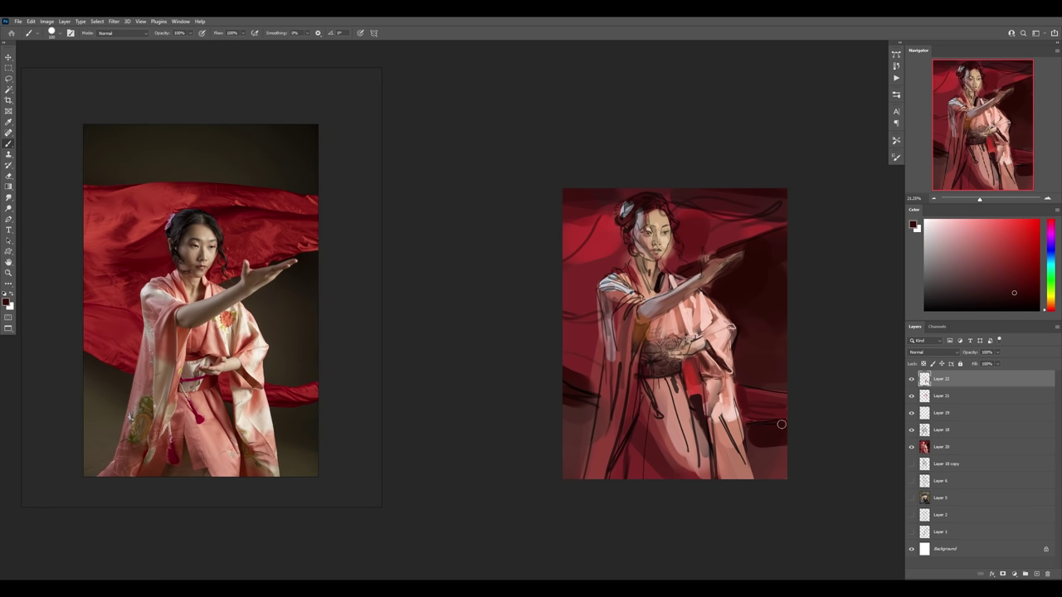
# - Paint dark brown over the maroon background, then merge Layers 18–22 into Layer 22
pyautogui.click(951, 280)
pyautogui.click(1051, 283)
pyautogui.press(']')
pyautogui.press(']')
pyautogui.press(']')
pyautogui.moveTo(753, 289)
pyautogui.mouseDown()
pyautogui.moveTo(764, 285)
pyautogui.moveTo(774, 466)
pyautogui.mouseUp()
pyautogui.moveTo(581, 364)
pyautogui.mouseDown()
pyautogui.moveTo(572, 441)
pyautogui.moveTo(554, 389)
pyautogui.mouseUp()
pyautogui.moveTo(578, 197); pyautogui.dragTo(631, 189)
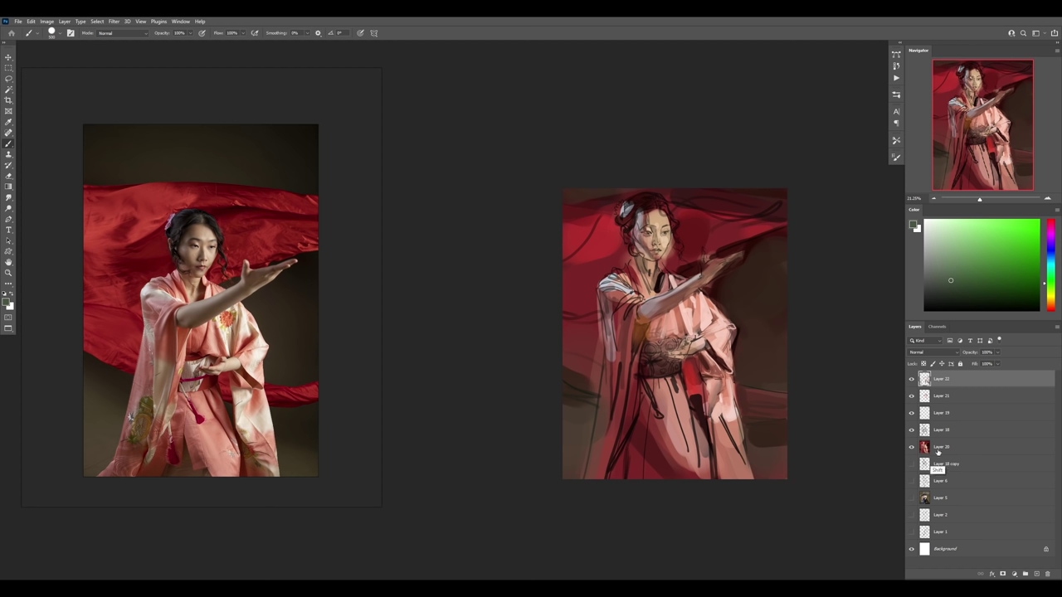
pyautogui.keyDown('shift'); pyautogui.click(940, 449); pyautogui.keyUp('shift')
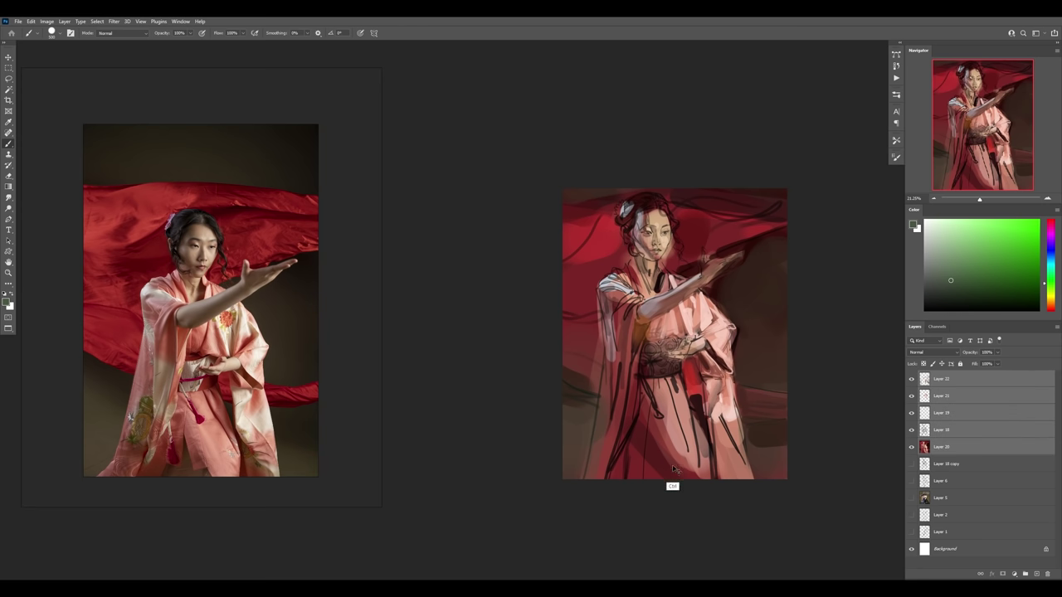
pyautogui.hotkey('ctrl', 'e')
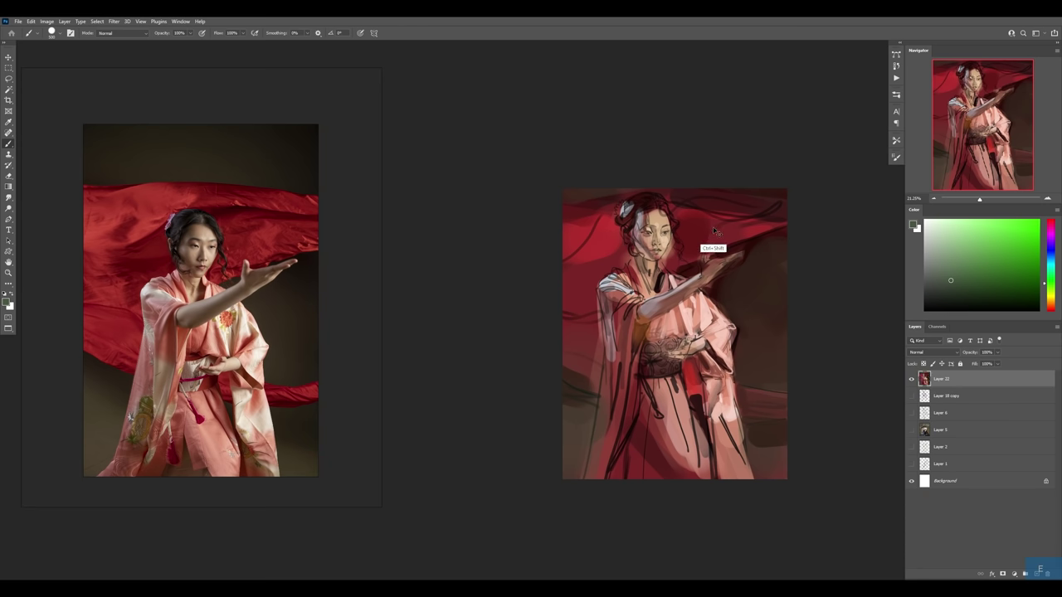
# - Mirror both the painting and the reference photo horizontally
pyautogui.hotkey('ctrl', 'shift', 'h')
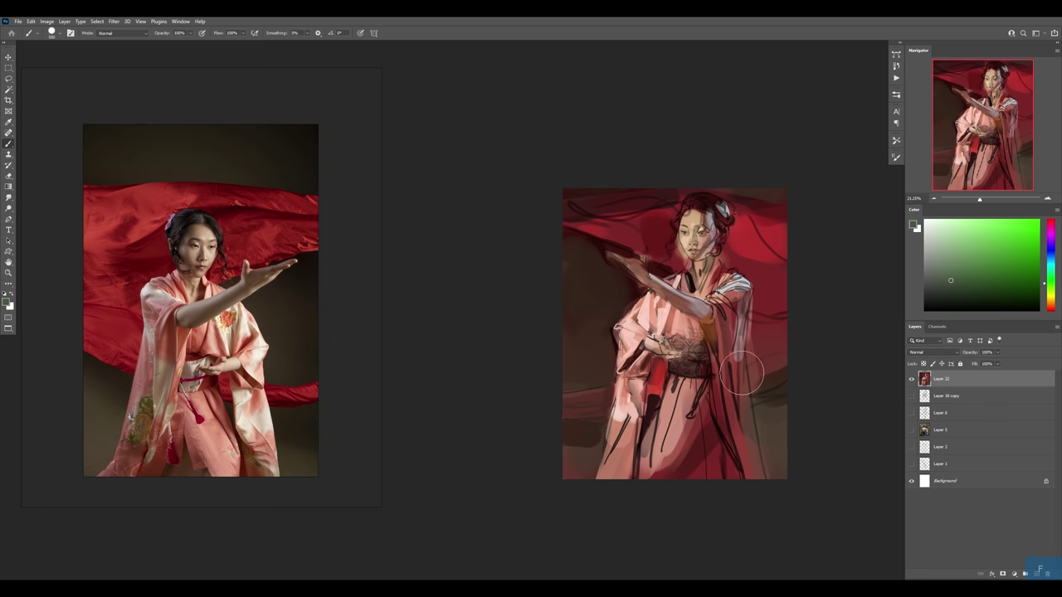
pyautogui.click(218, 332)
pyautogui.hotkey('alt', 'shift', 'h')
pyautogui.scroll(3, 249, 299)
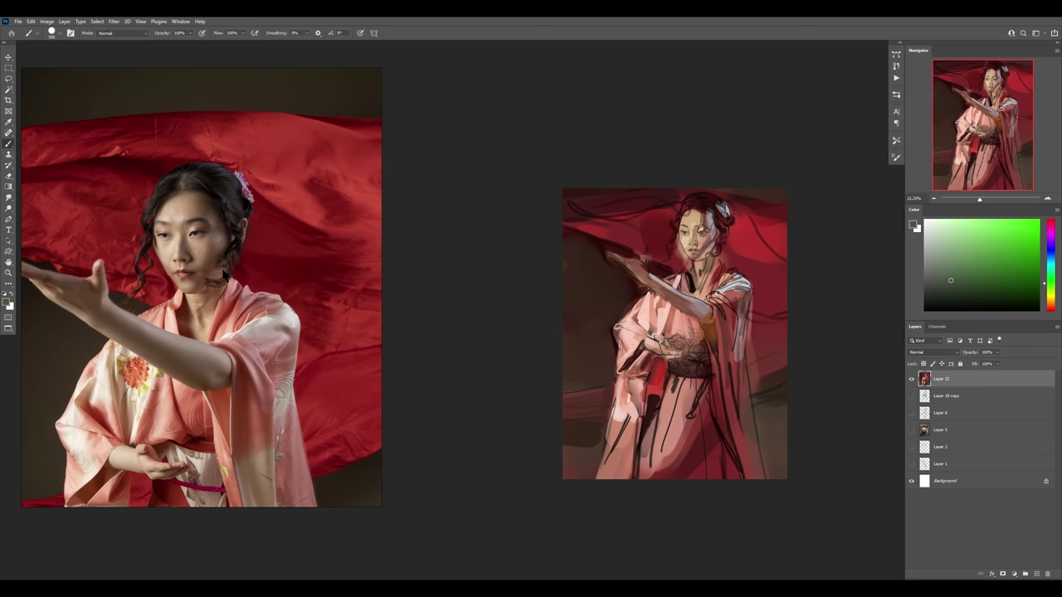
pyautogui.scroll(3, 224, 273)
# - Zoom in on the painted face and add a new empty Layer 23 above Layer 22
pyautogui.press('z')
pyautogui.click(727, 232)
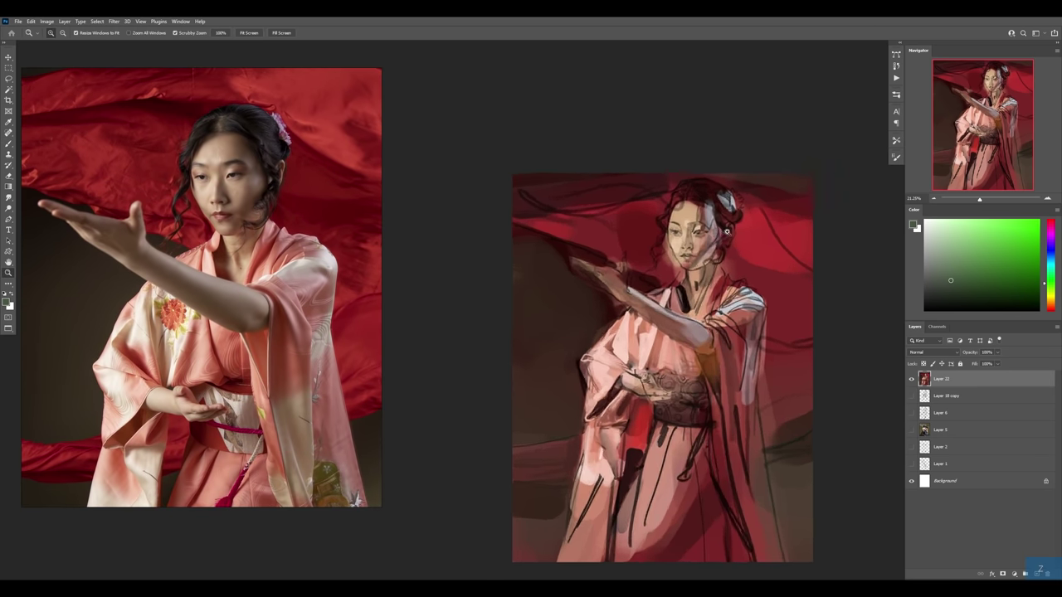
pyautogui.moveTo(727, 232); pyautogui.dragTo(703, 218)
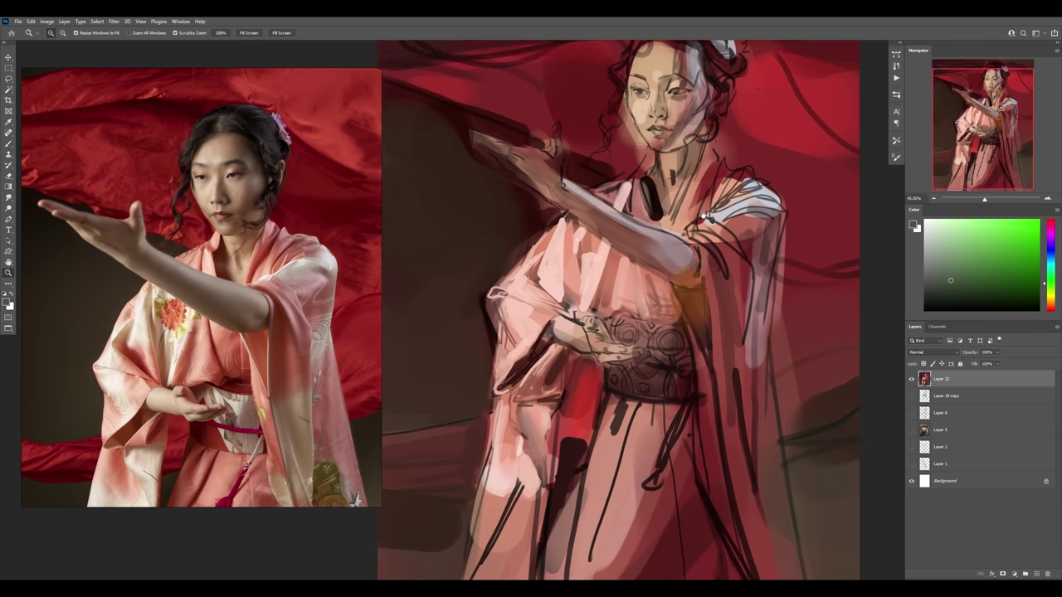
pyautogui.keyDown('alt'); pyautogui.click(706, 241); pyautogui.keyUp('alt')
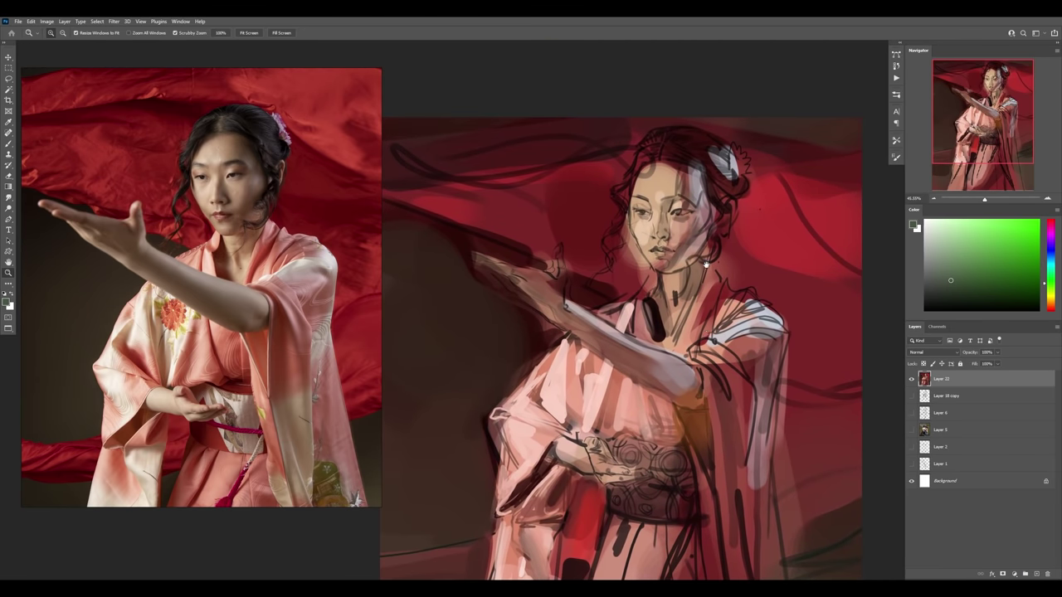
pyautogui.keyDown('ctrl'); pyautogui.keyDown('alt'); pyautogui.click(674, 333); pyautogui.keyUp('alt'); pyautogui.keyUp('ctrl')
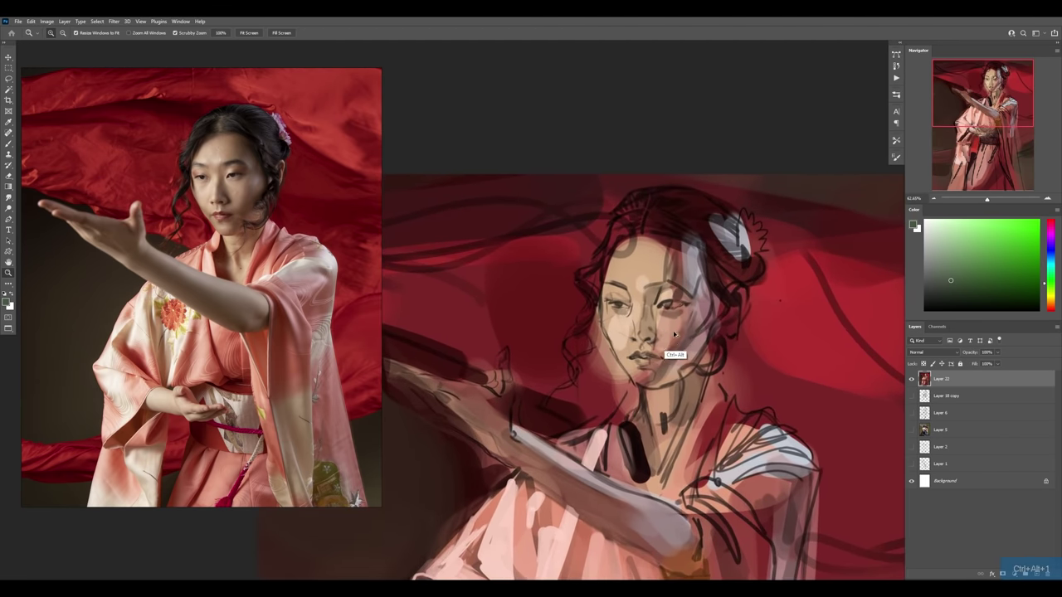
pyautogui.hotkey('ctrl', 'shift', 'alt', 'n')
pyautogui.press('b')
pyautogui.keyDown('alt'); pyautogui.click(675, 306); pyautogui.keyUp('alt')
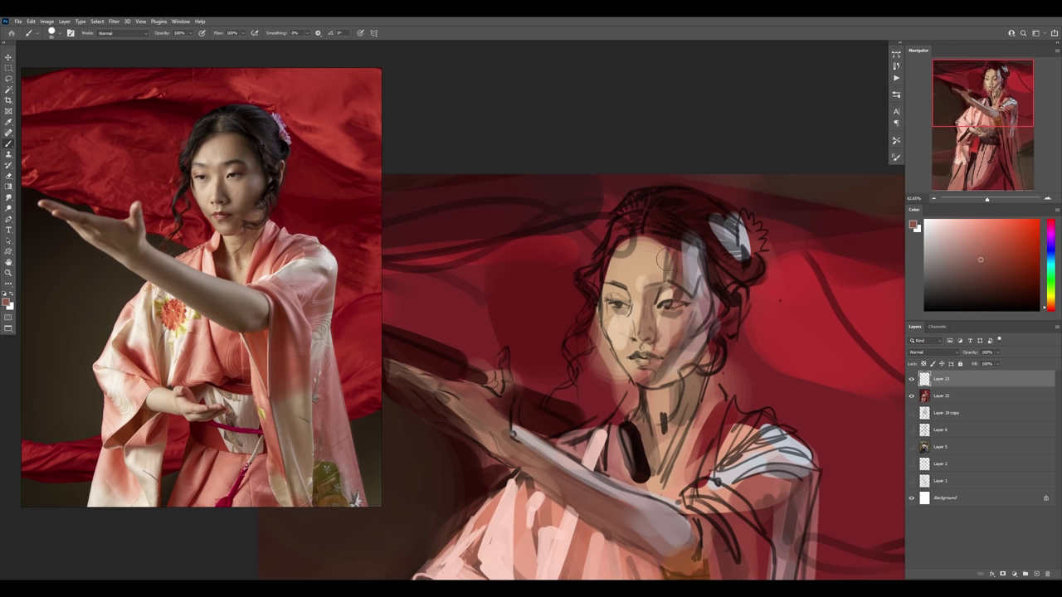
# - Sample skin tones and dark reds from the face, hair and around the eye
pyautogui.keyDown('alt'); pyautogui.click(688, 265); pyautogui.keyUp('alt')
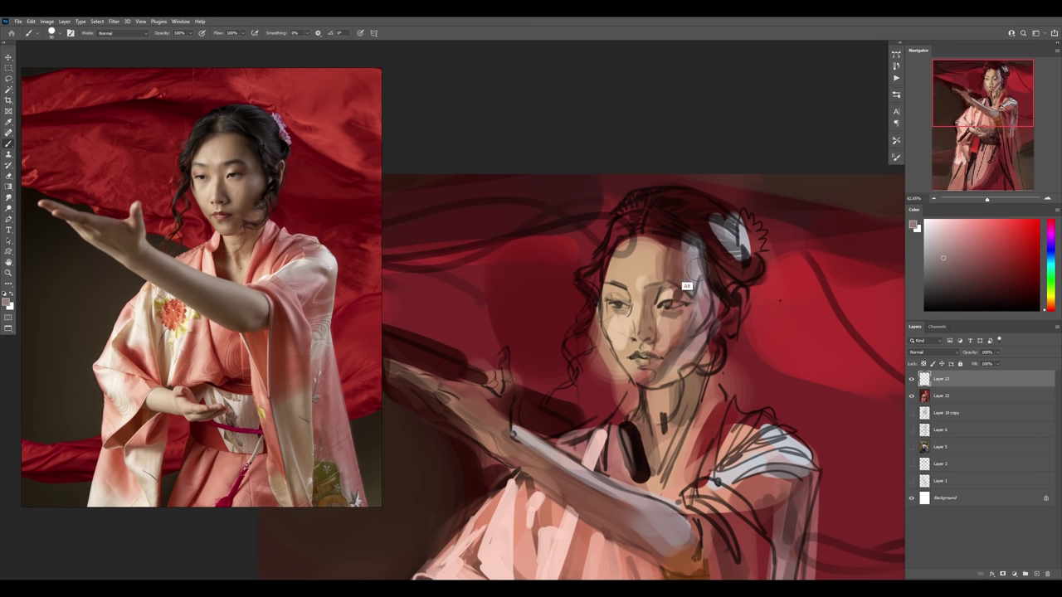
pyautogui.keyDown('alt'); pyautogui.click(716, 283); pyautogui.keyUp('alt')
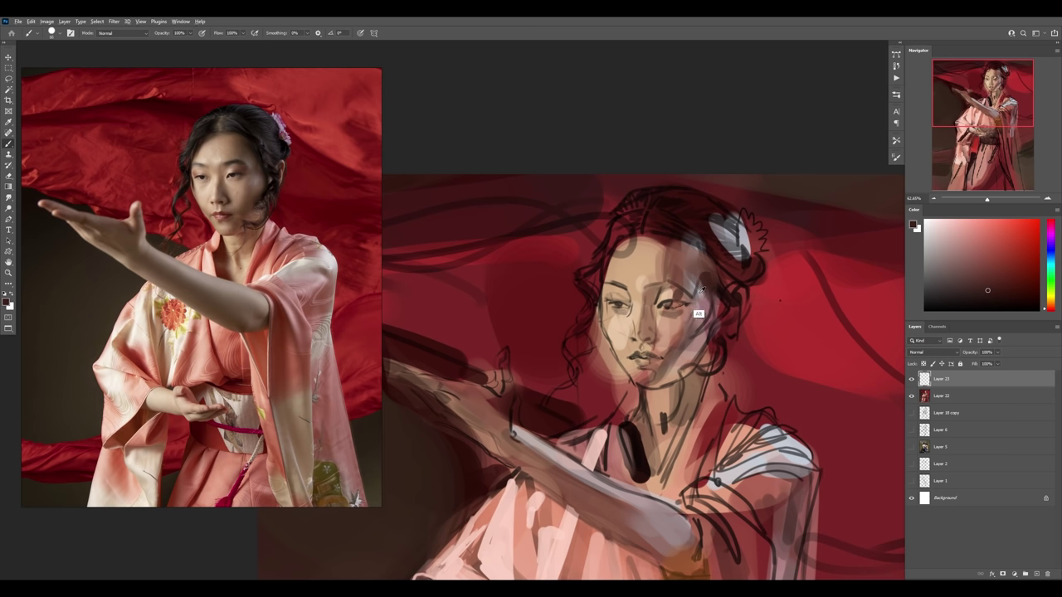
pyautogui.keyDown('alt'); pyautogui.click(701, 292); pyautogui.keyUp('alt')
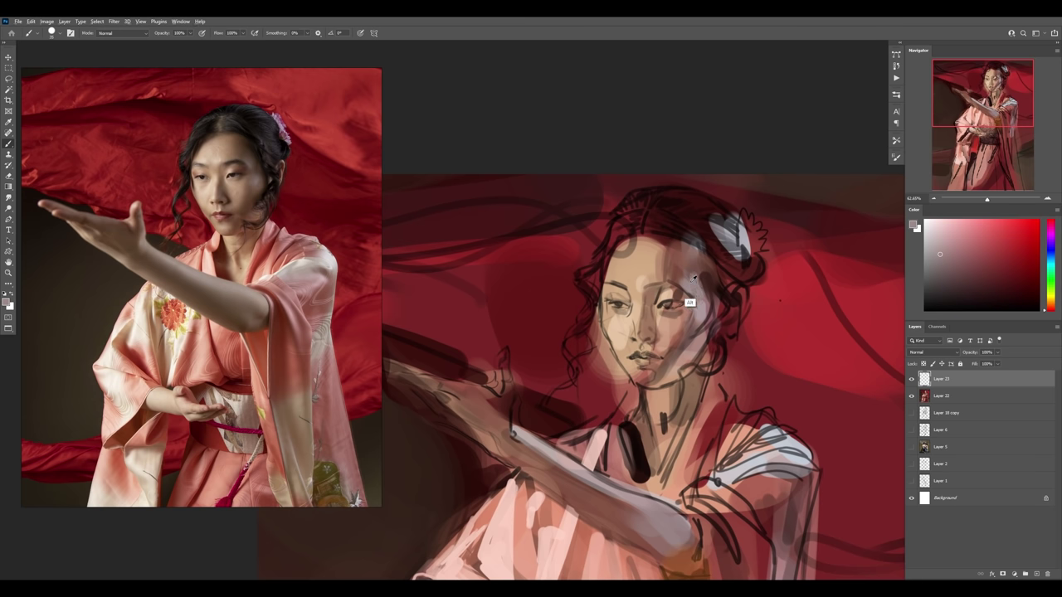
pyautogui.keyDown('alt'); pyautogui.click(688, 299); pyautogui.keyUp('alt')
pyautogui.keyDown('alt'); pyautogui.click(679, 295); pyautogui.keyUp('alt')
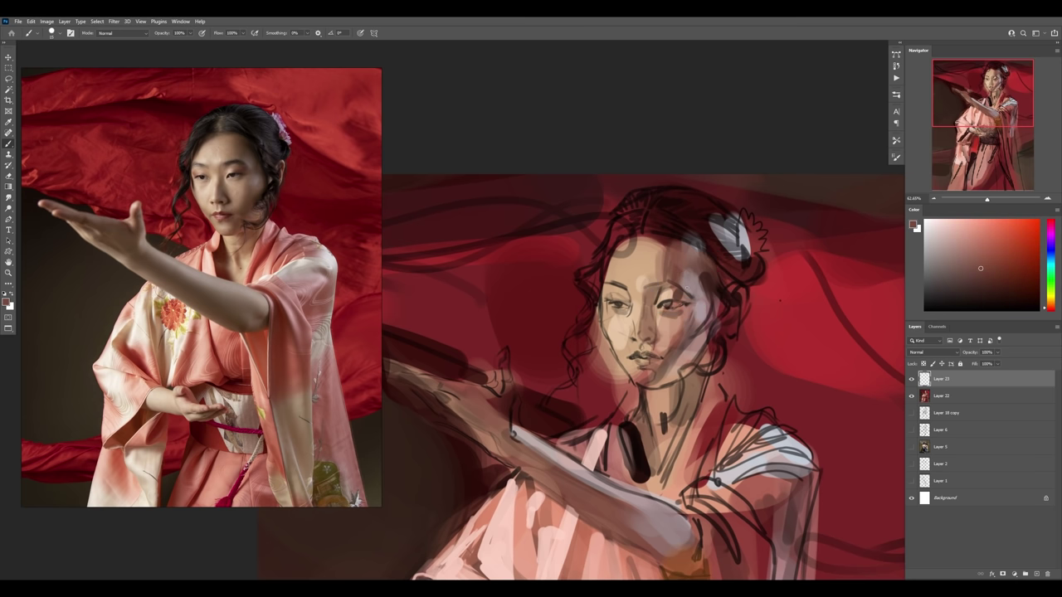
pyautogui.keyDown('alt'); pyautogui.click(673, 303); pyautogui.keyUp('alt')
# - Brush a dark red sampled from the background across the lips on Layer 23
pyautogui.scroll(-1, 681, 300)
pyautogui.scroll(-1, 682, 294)
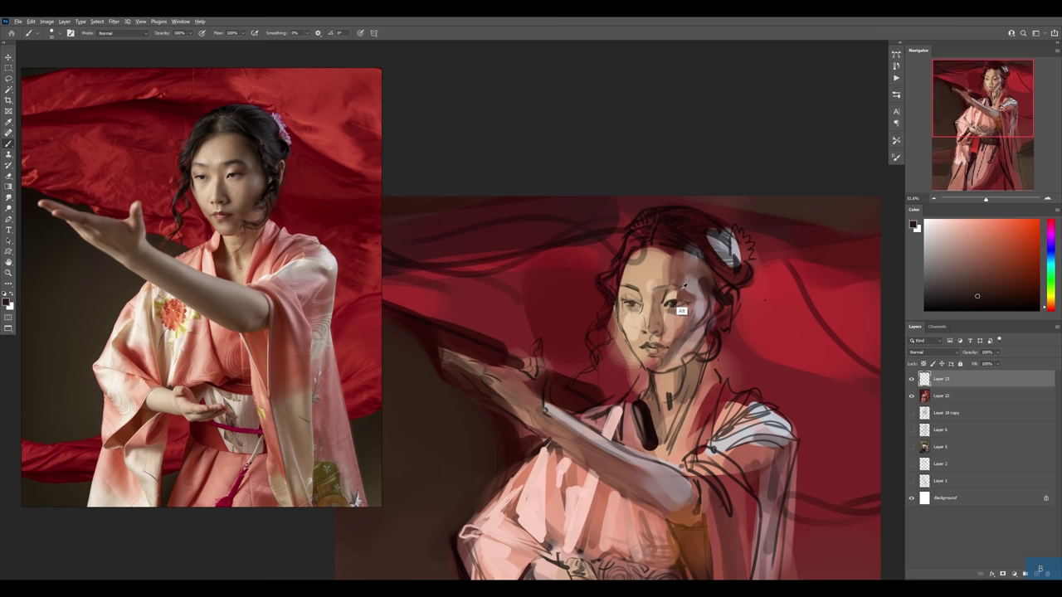
pyautogui.keyDown('alt'); pyautogui.click(664, 292); pyautogui.keyUp('alt')
pyautogui.keyDown('alt'); pyautogui.click(788, 249); pyautogui.keyUp('alt')
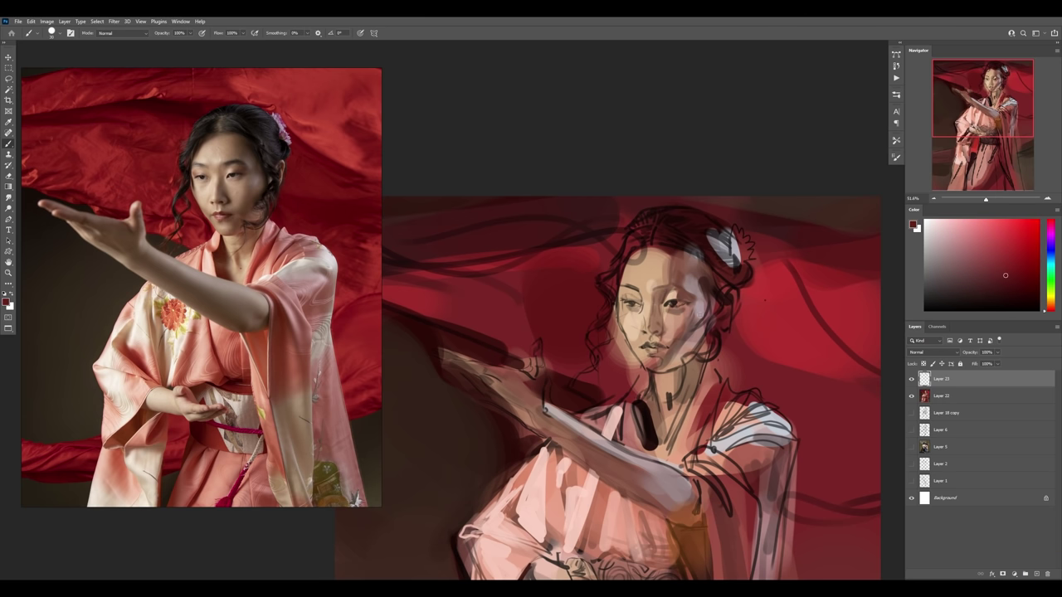
pyautogui.moveTo(644, 347); pyautogui.dragTo(664, 348)
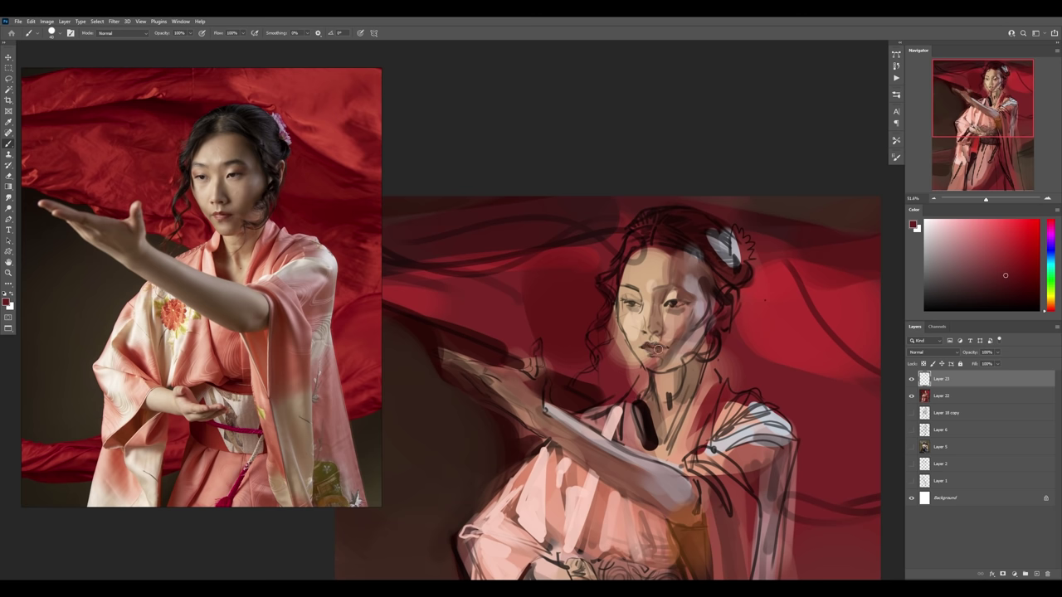
pyautogui.keyDown('alt'); pyautogui.click(766, 335); pyautogui.keyUp('alt')
pyautogui.keyDown('alt'); pyautogui.click(737, 264); pyautogui.keyUp('alt')
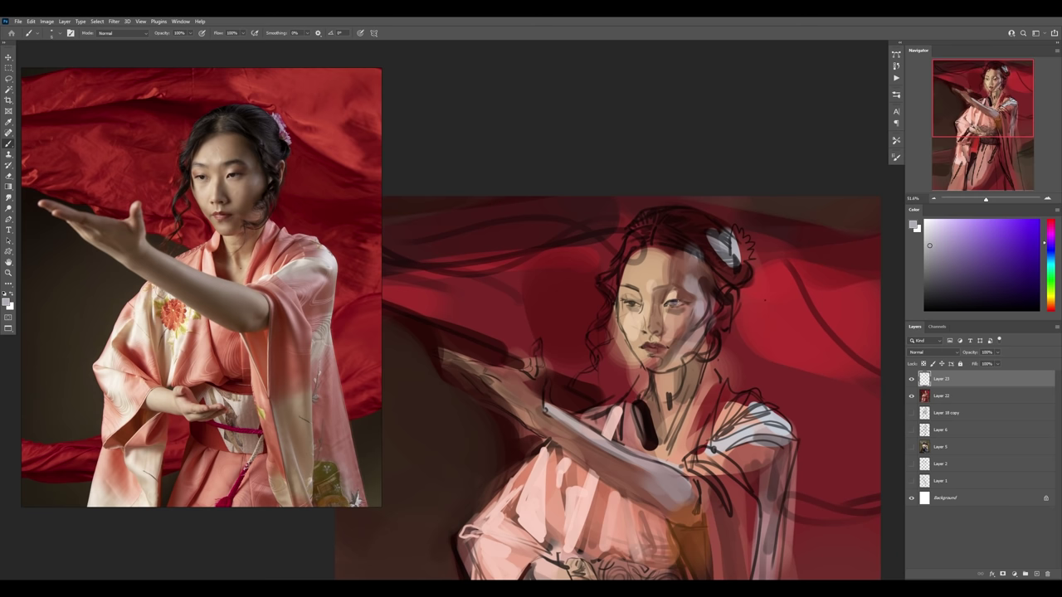
# - Zoom in close on the face and paint the right eye's iris dark
pyautogui.moveTo(668, 304); pyautogui.dragTo(810, 307)
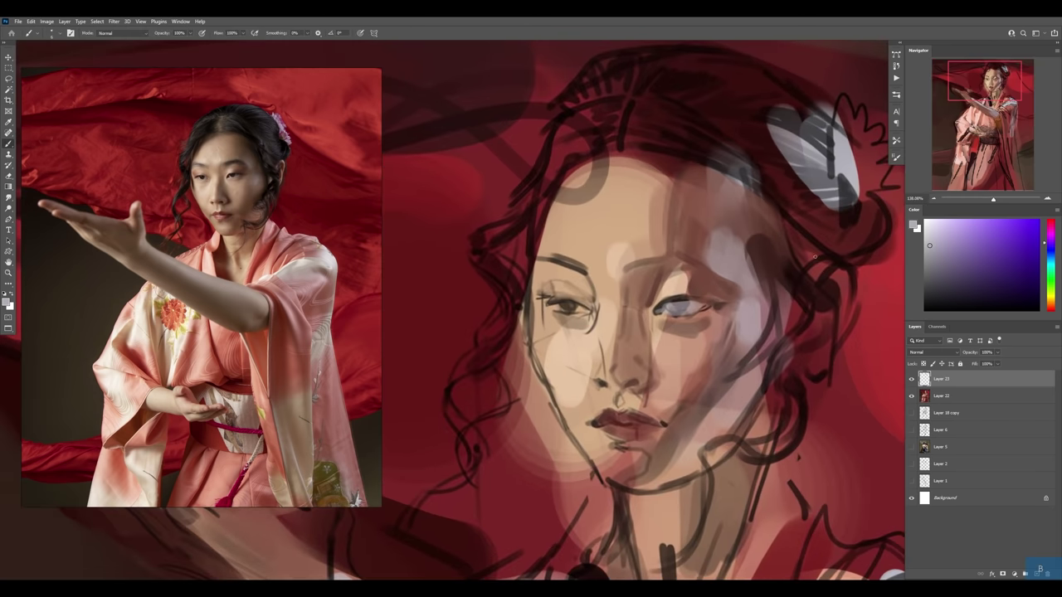
pyautogui.keyDown('alt'); pyautogui.click(810, 308); pyautogui.keyUp('alt')
pyautogui.moveTo(674, 304); pyautogui.dragTo(688, 300)
pyautogui.keyDown('alt'); pyautogui.click(690, 286); pyautogui.keyUp('alt')
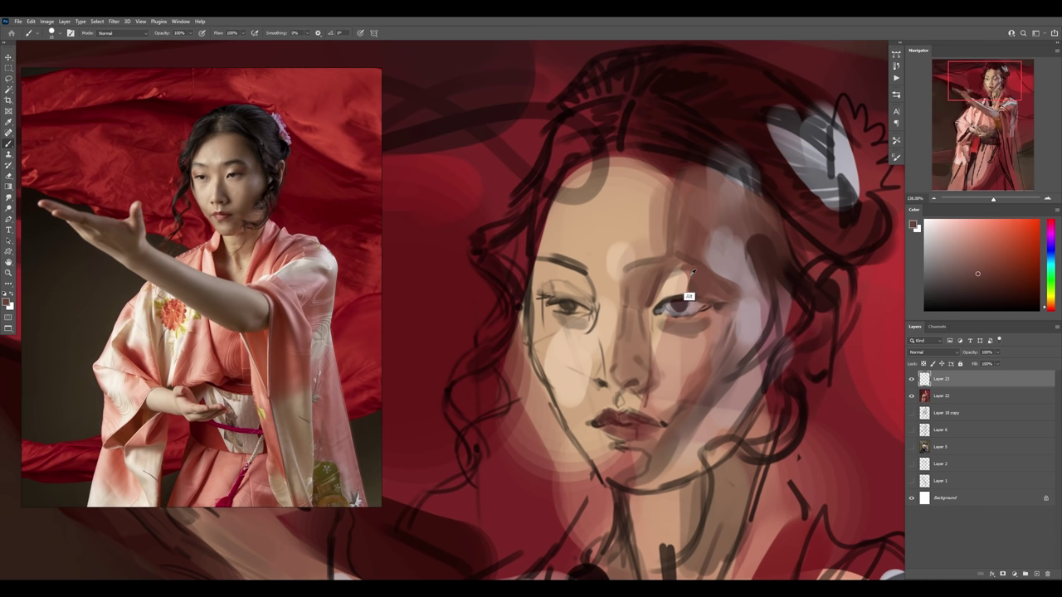
# - Darken the nostrils with a near-black red, pick a pale peach, and zoom out
pyautogui.keyDown('alt'); pyautogui.click(804, 306); pyautogui.keyUp('alt')
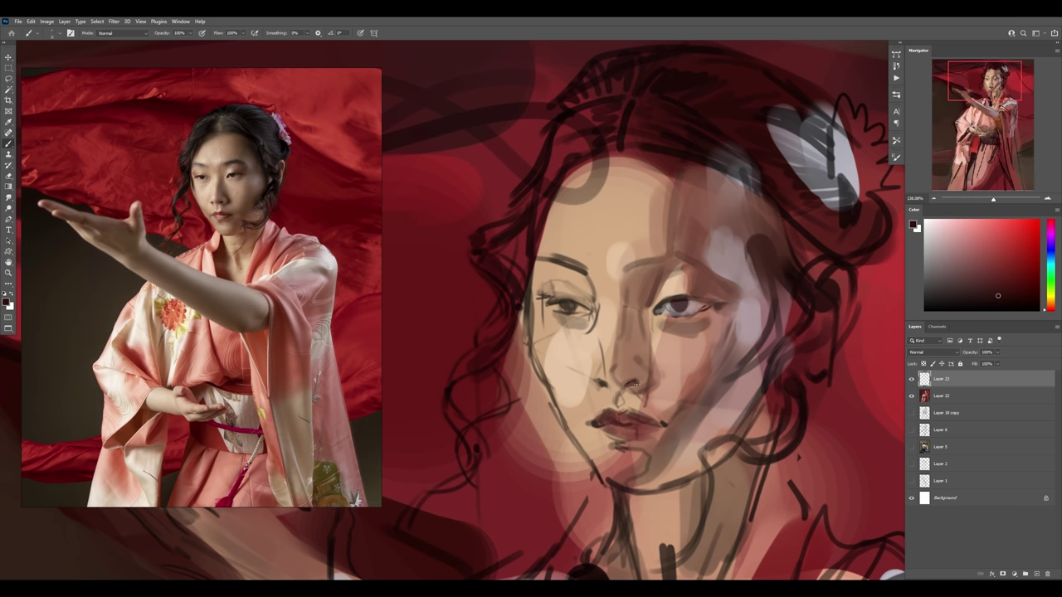
pyautogui.moveTo(634, 384); pyautogui.dragTo(654, 382)
pyautogui.keyDown('alt'); pyautogui.click(578, 371); pyautogui.keyUp('alt')
pyautogui.click(940, 219)
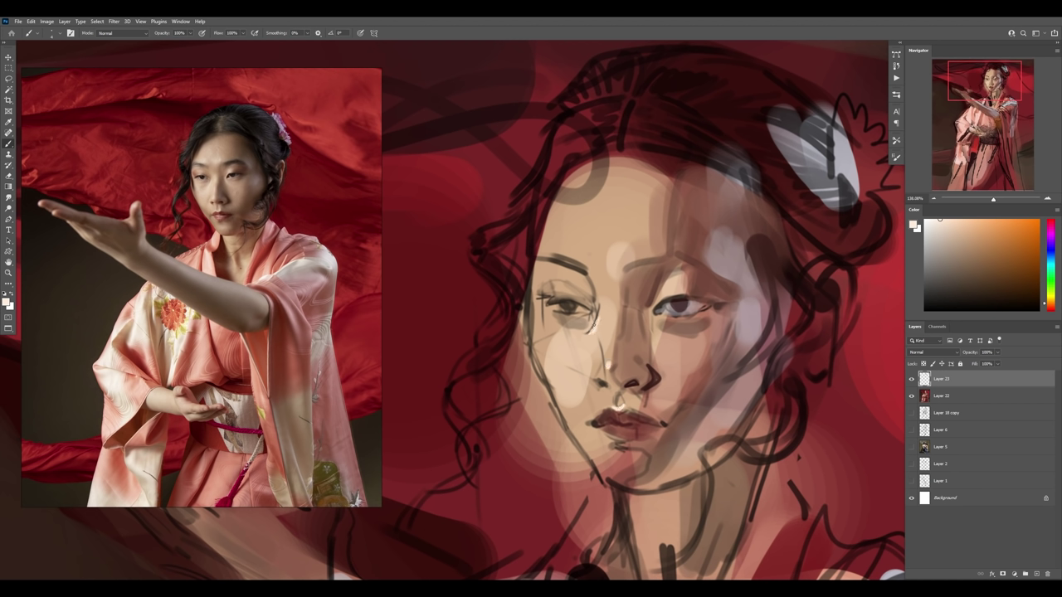
pyautogui.press('z')
pyautogui.keyDown('alt'); pyautogui.click(669, 284); pyautogui.keyUp('alt')
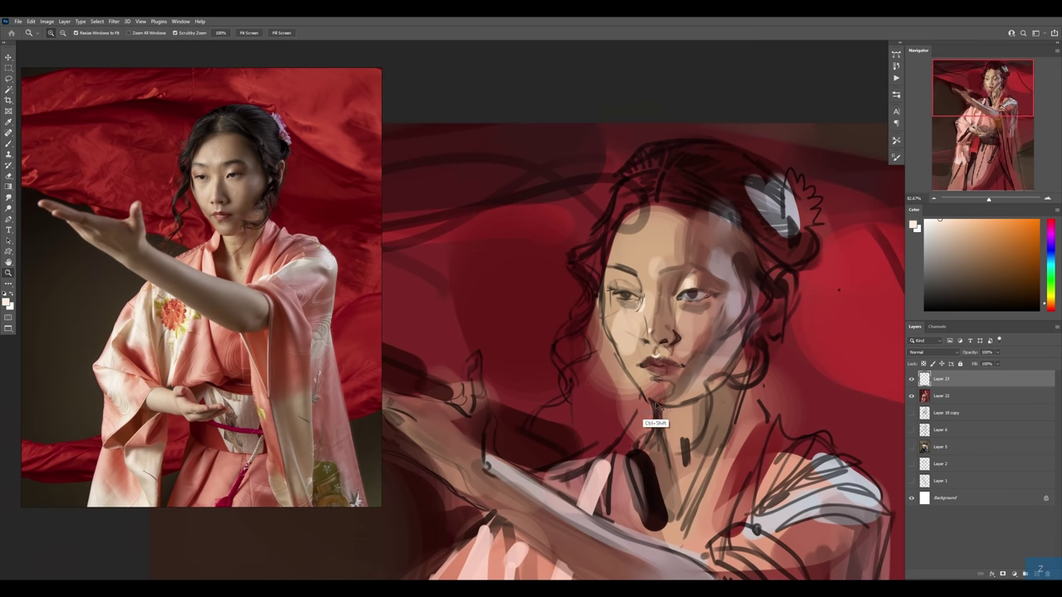
# - Mirror the painting and reference back and zoom the painting to 100%
pyautogui.hotkey('ctrl', 'shift', 'h')
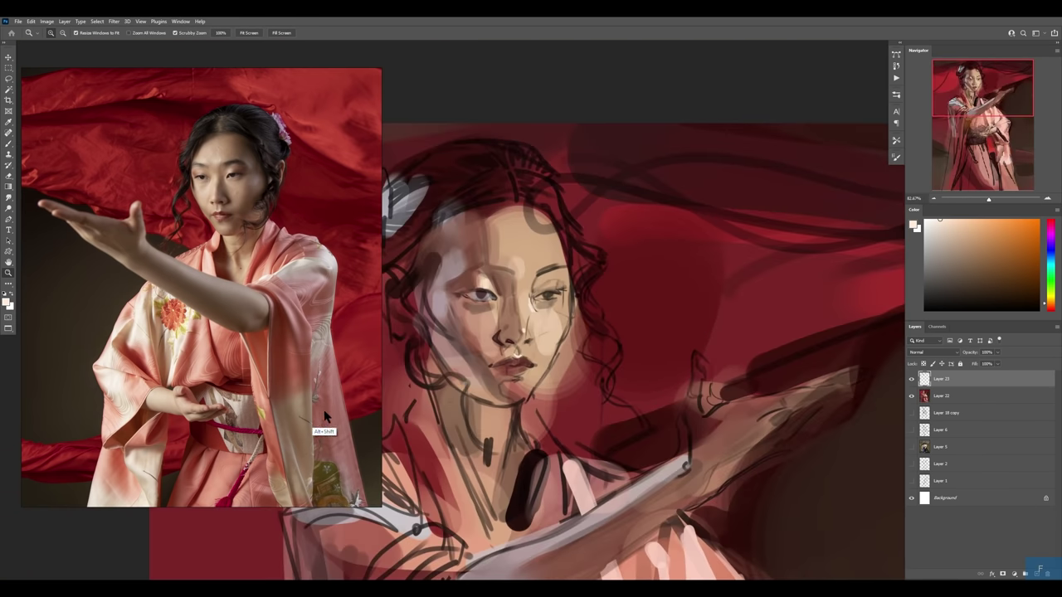
pyautogui.hotkey('alt', 'shift', 'h')
pyautogui.hotkey('ctrl', '+')
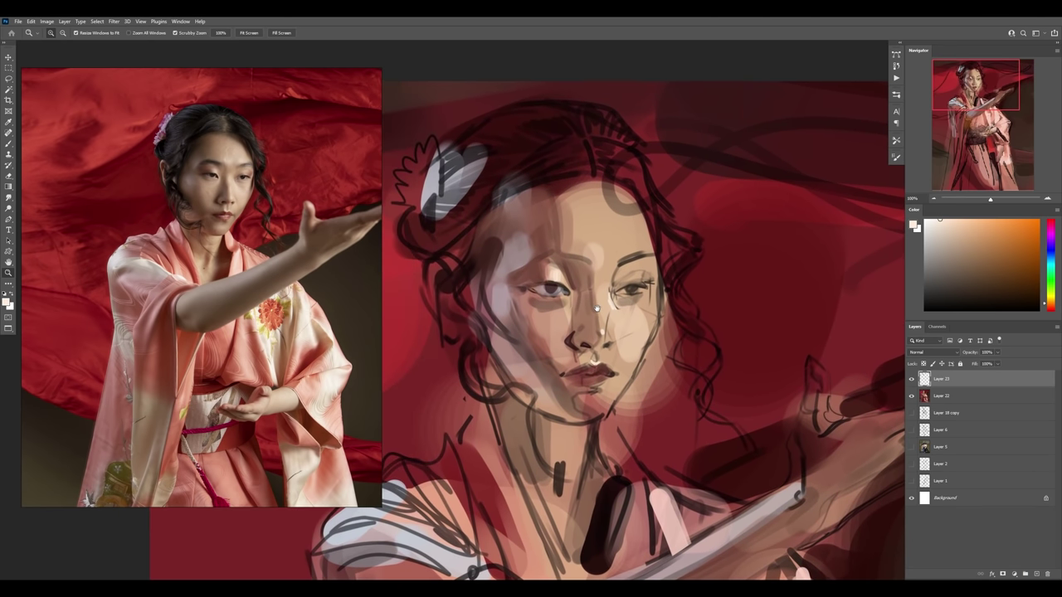
pyautogui.press('b')
# - Shade beneath and beside the right eye using sampled skin and reddish-brown tones
pyautogui.keyDown('alt'); pyautogui.click(552, 286); pyautogui.keyUp('alt')
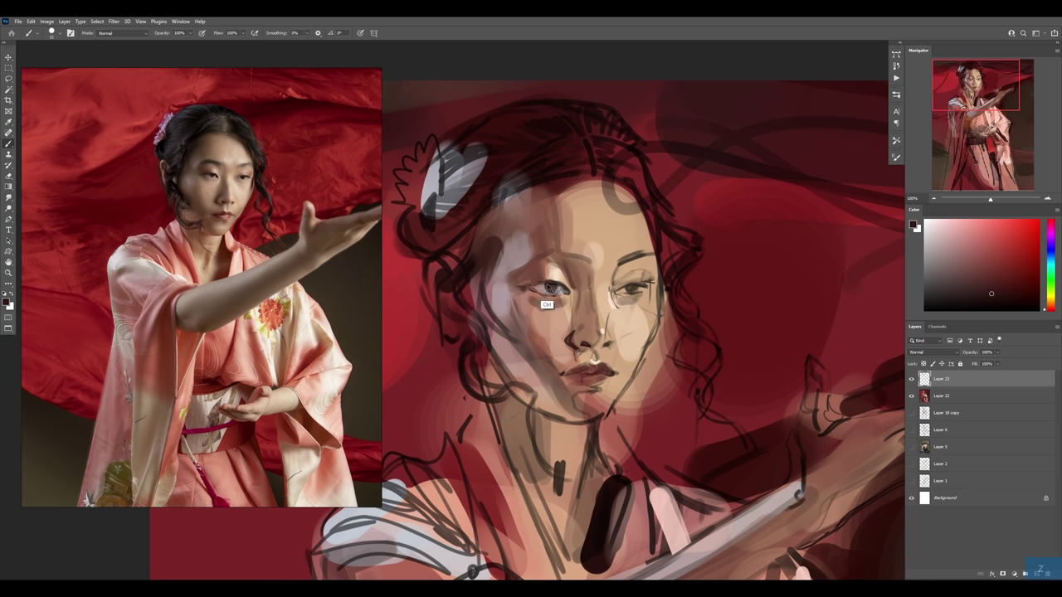
pyautogui.press(']')
pyautogui.press(']')
pyautogui.keyDown('alt'); pyautogui.click(556, 297); pyautogui.keyUp('alt')
pyautogui.keyDown('alt'); pyautogui.click(557, 297); pyautogui.keyUp('alt')
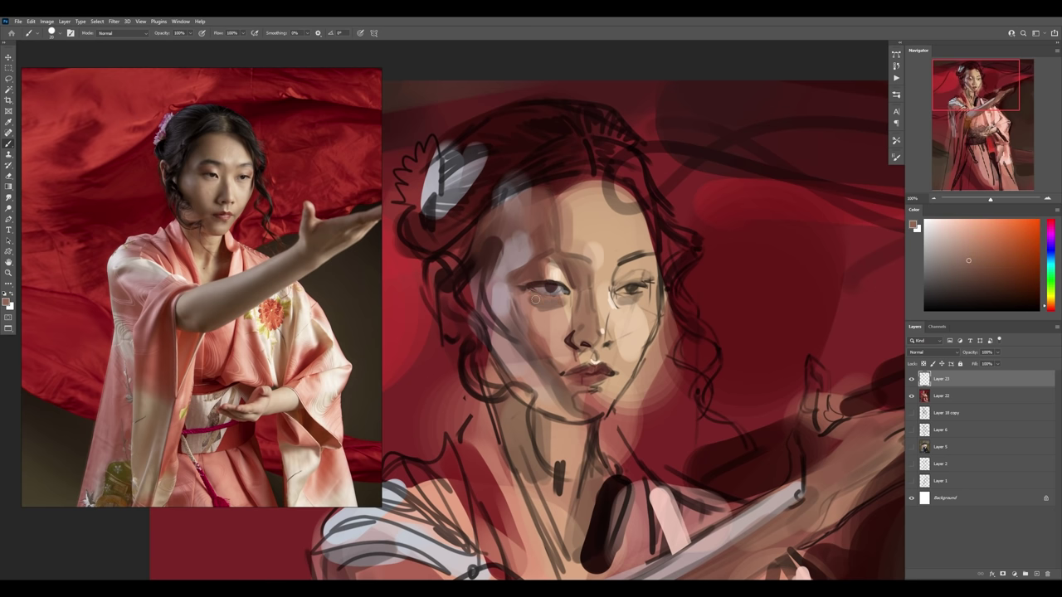
pyautogui.keyDown('alt'); pyautogui.click(553, 281); pyautogui.keyUp('alt')
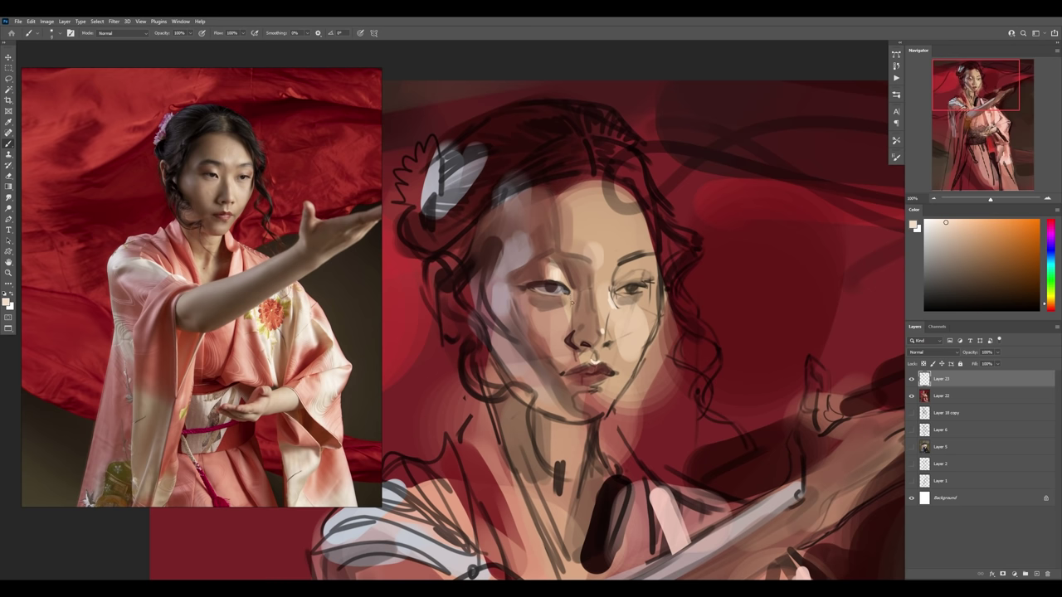
pyautogui.keyDown('alt'); pyautogui.click(563, 316); pyautogui.keyUp('alt')
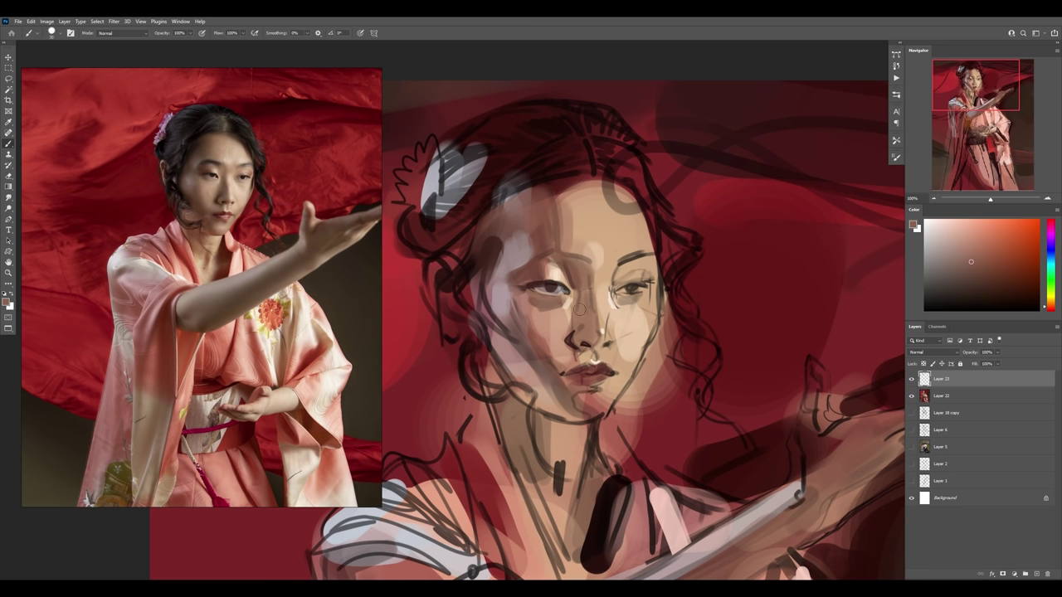
pyautogui.keyDown('alt'); pyautogui.click(507, 350); pyautogui.keyUp('alt')
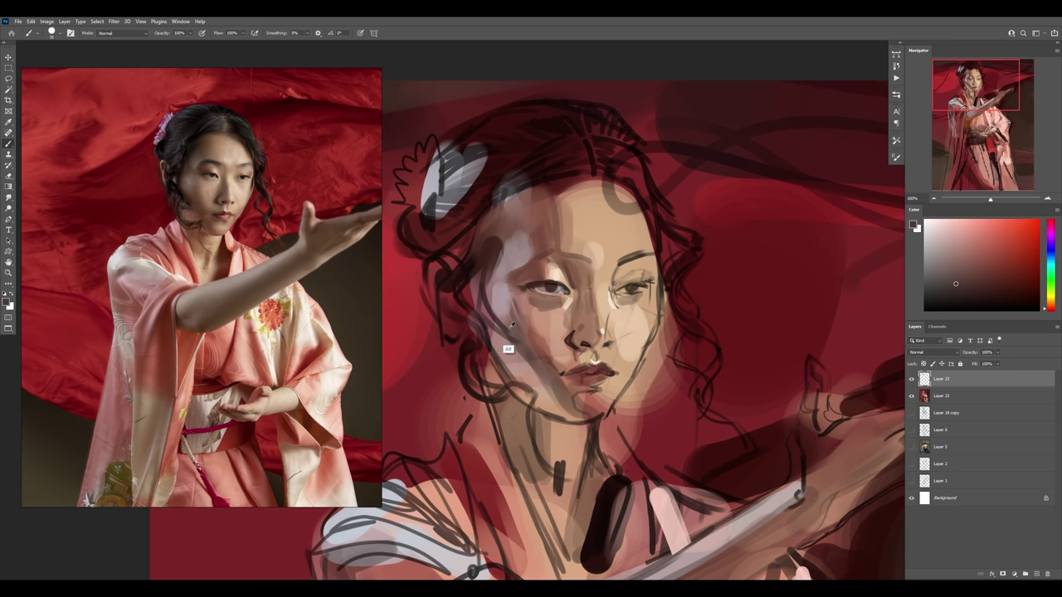
pyautogui.keyDown('alt'); pyautogui.click(587, 311); pyautogui.keyUp('alt')
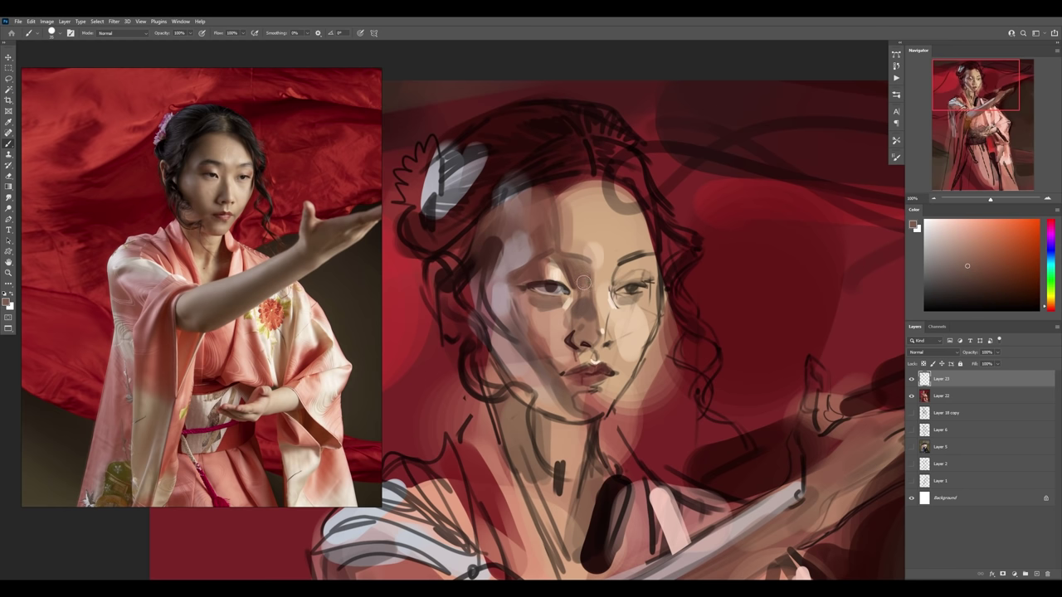
pyautogui.keyDown('alt'); pyautogui.click(591, 276); pyautogui.keyUp('alt')
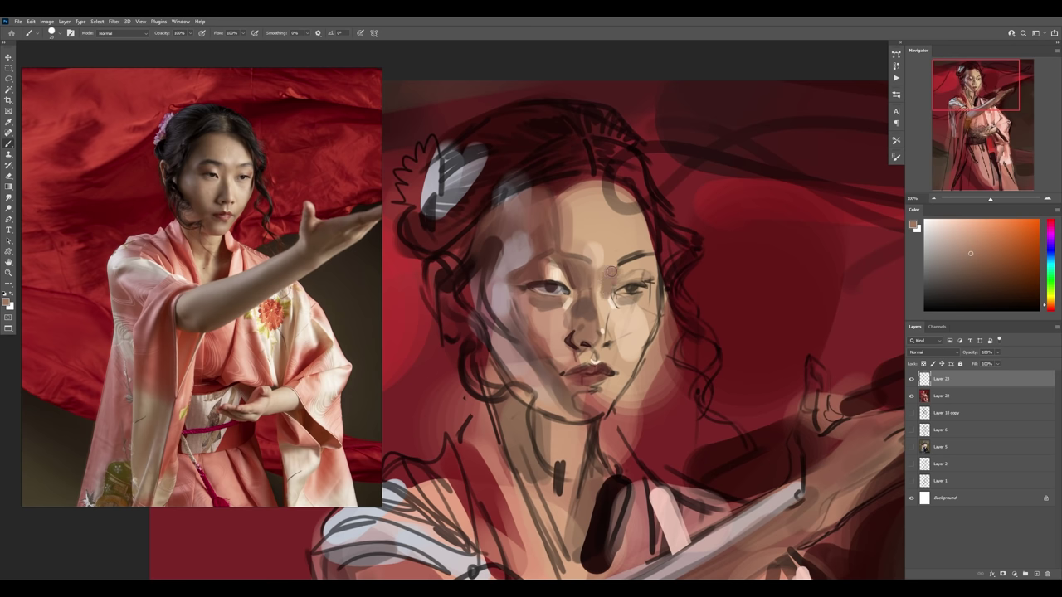
pyautogui.moveTo(614, 300)
pyautogui.mouseDown()
pyautogui.moveTo(630, 313)
pyautogui.moveTo(644, 286)
pyautogui.mouseUp()
# - Blend sampled skin and dark red tones around the cheek and lip corners
pyautogui.keyDown('alt'); pyautogui.click(631, 286); pyautogui.keyUp('alt')
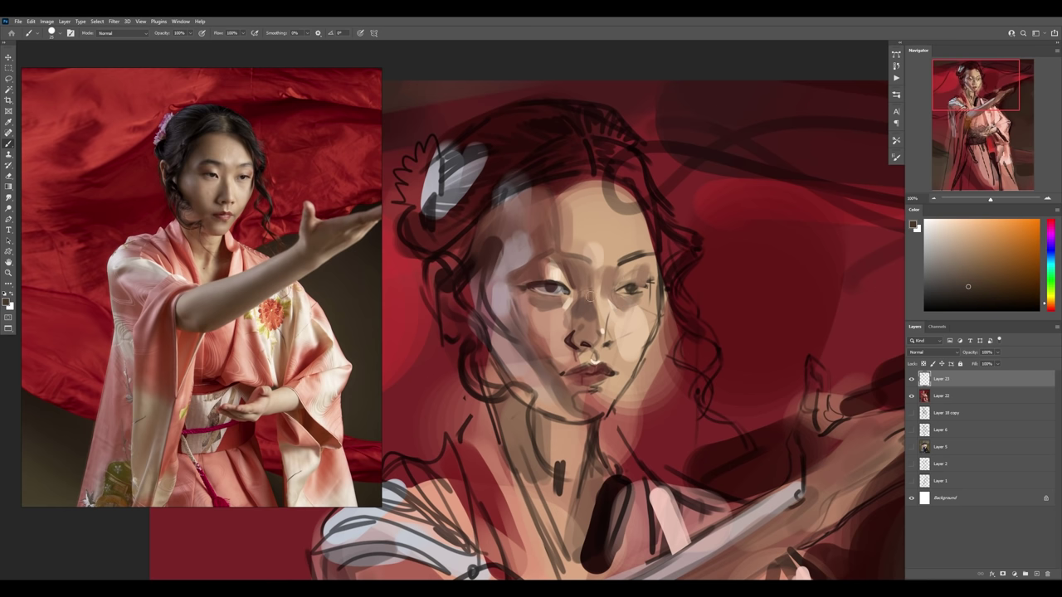
pyautogui.keyDown('alt'); pyautogui.click(539, 369); pyautogui.keyUp('alt')
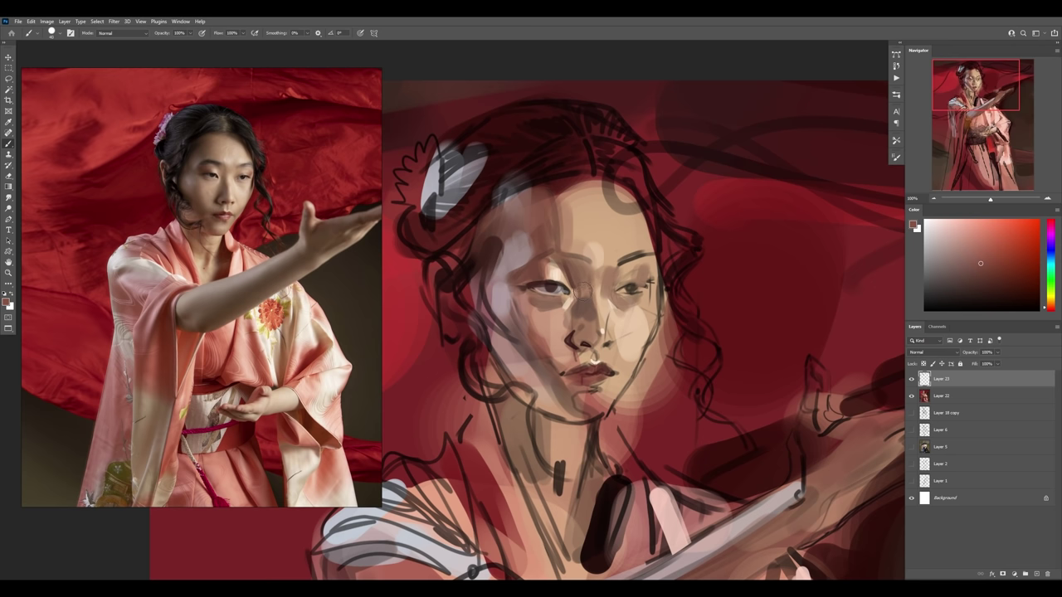
pyautogui.keyDown('alt'); pyautogui.click(586, 313); pyautogui.keyUp('alt')
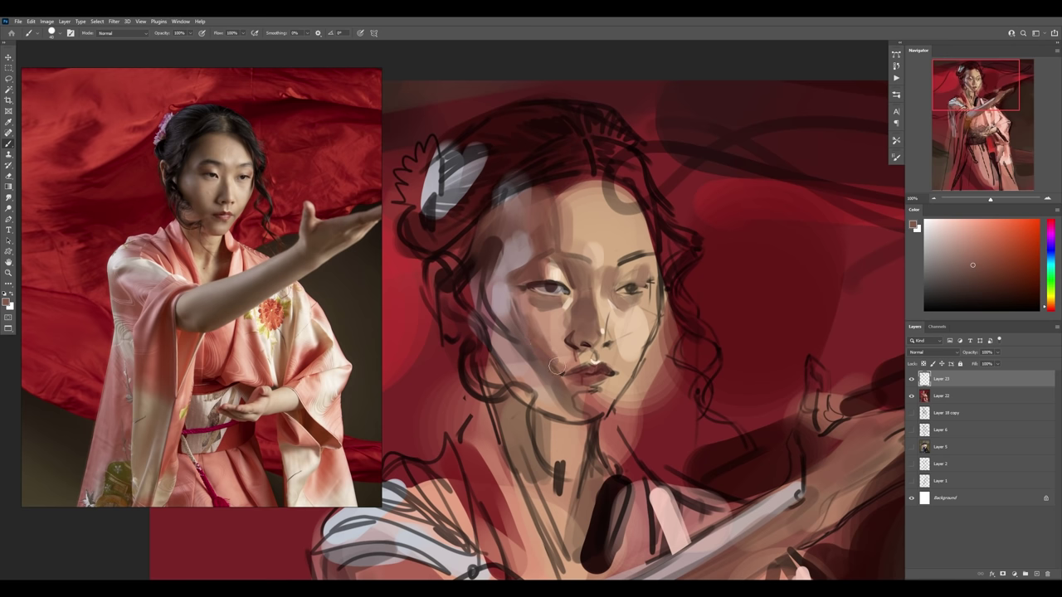
pyautogui.keyDown('alt'); pyautogui.click(582, 355); pyautogui.keyUp('alt')
pyautogui.press(']')
pyautogui.press(']')
pyautogui.press(']')
pyautogui.keyDown('alt'); pyautogui.click(584, 358); pyautogui.keyUp('alt')
pyautogui.keyDown('alt'); pyautogui.click(559, 360); pyautogui.keyUp('alt')
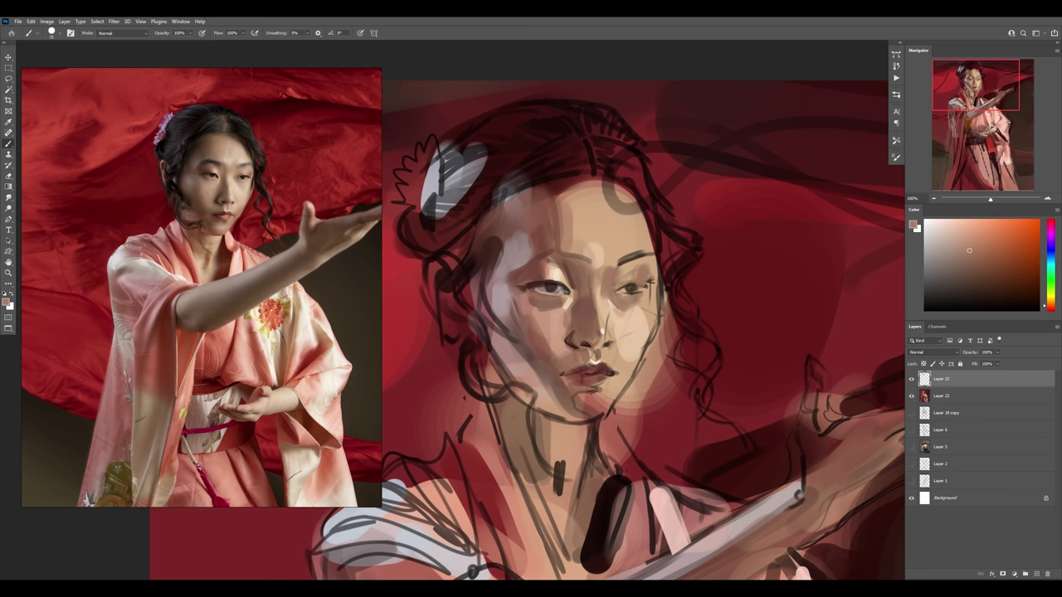
pyautogui.keyDown('alt'); pyautogui.click(509, 352); pyautogui.keyUp('alt')
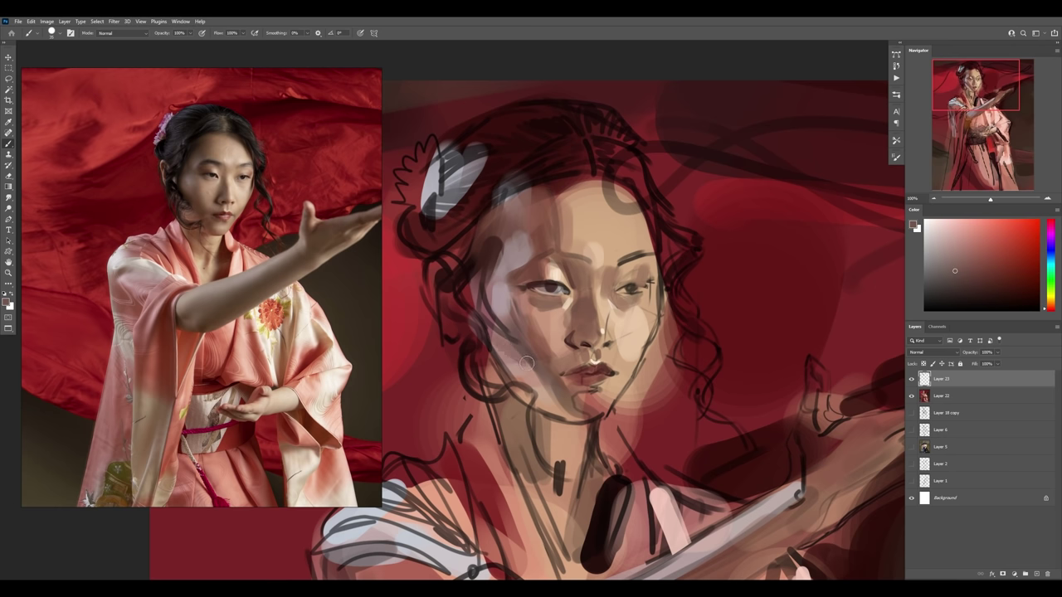
# - Sample light tan and near-white forehead tones for highlights with a larger brush
pyautogui.keyDown('alt'); pyautogui.click(555, 240); pyautogui.keyUp('alt')
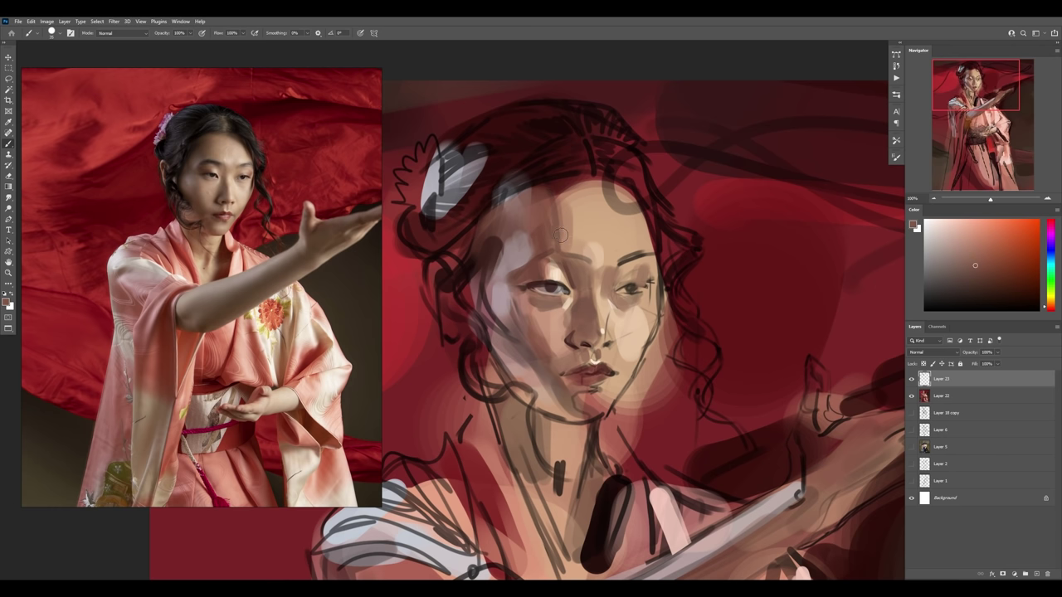
pyautogui.keyDown('alt'); pyautogui.click(568, 217); pyautogui.keyUp('alt')
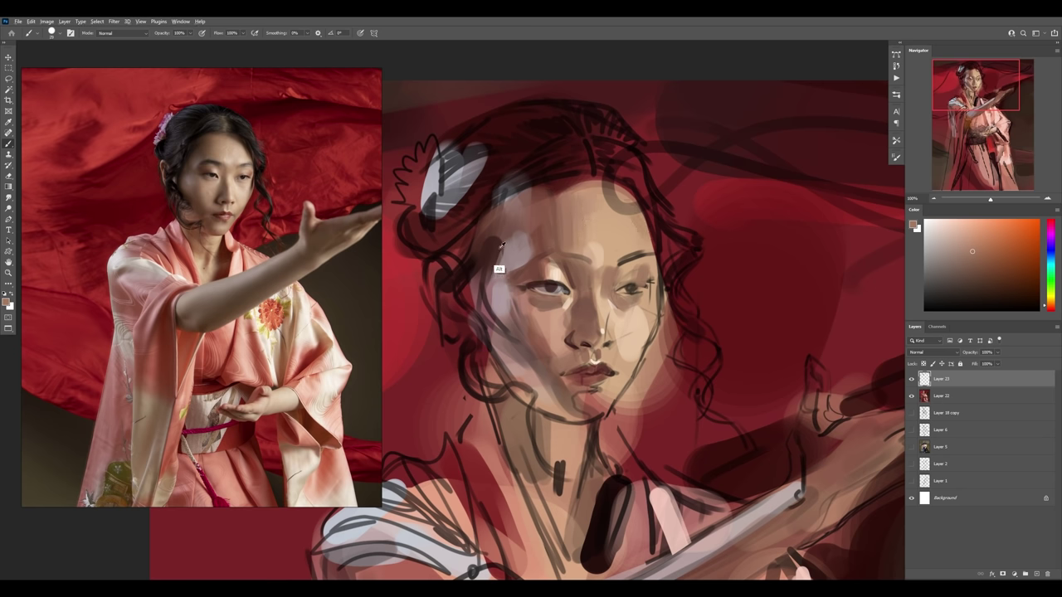
pyautogui.keyDown('alt'); pyautogui.click(500, 271); pyautogui.keyUp('alt')
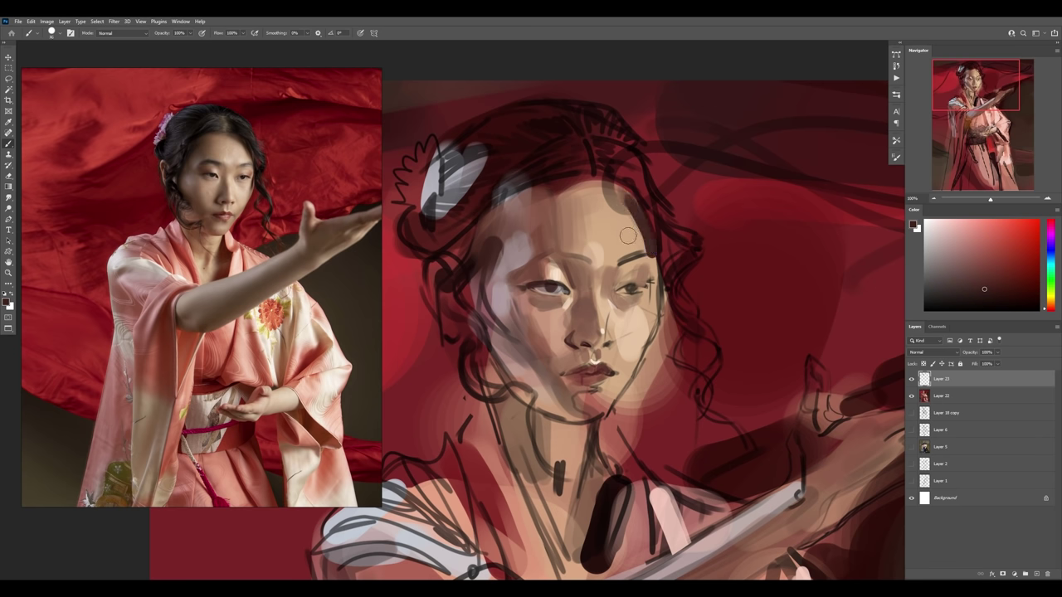
pyautogui.keyDown('alt'); pyautogui.click(625, 263); pyautogui.keyUp('alt')
pyautogui.keyDown('alt'); pyautogui.click(639, 238); pyautogui.keyUp('alt')
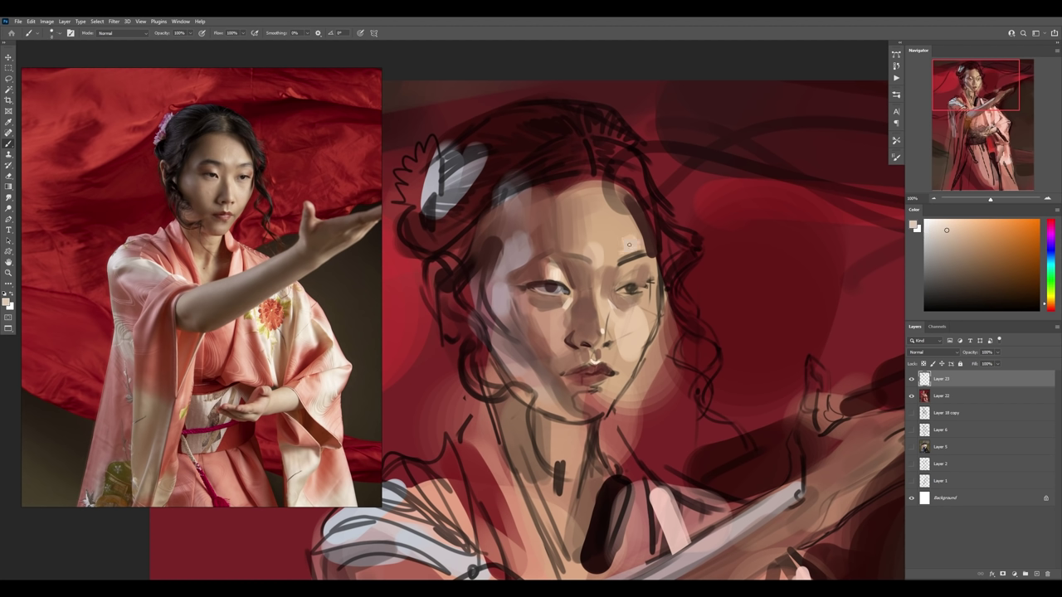
pyautogui.press(']')
pyautogui.press(']')
# - Reframe the face and sample light pinkish and dark red tones for highlights
pyautogui.press('z')
pyautogui.moveTo(593, 245)
pyautogui.mouseDown()
pyautogui.moveTo(614, 242)
pyautogui.moveTo(652, 277)
pyautogui.mouseUp()
pyautogui.press('b')
pyautogui.keyDown('alt'); pyautogui.click(652, 279); pyautogui.keyUp('alt')
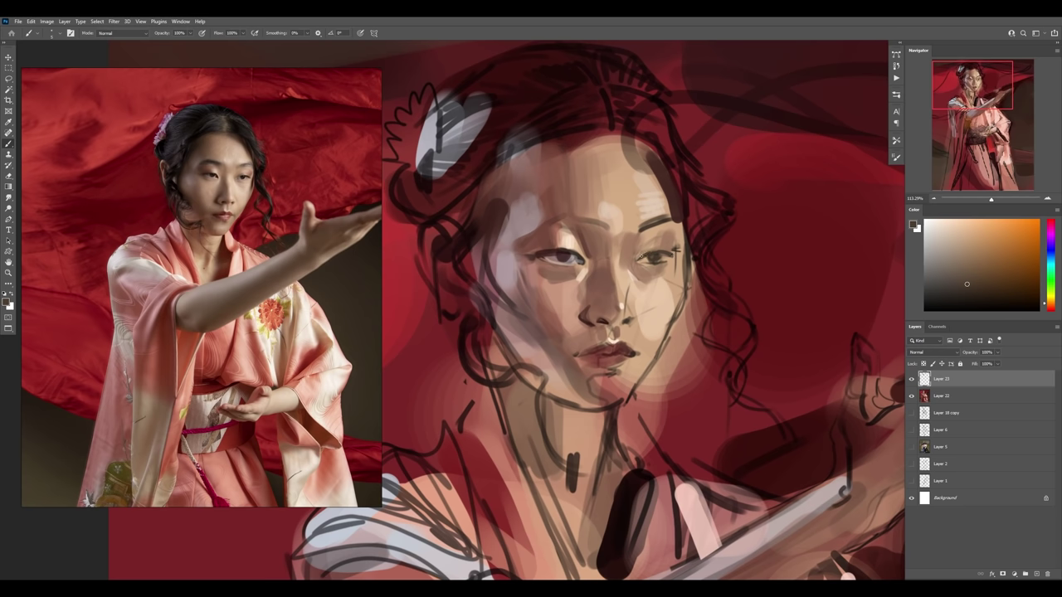
pyautogui.keyDown('alt'); pyautogui.click(654, 224); pyautogui.keyUp('alt')
pyautogui.press(']')
pyautogui.keyDown('alt'); pyautogui.click(690, 183); pyautogui.keyUp('alt')
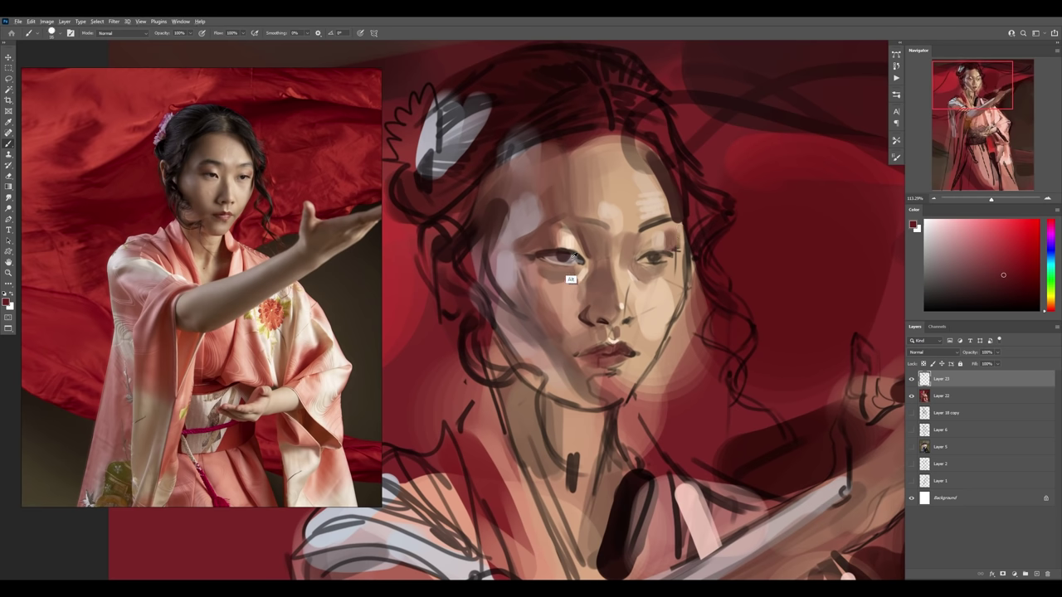
pyautogui.keyDown('alt'); pyautogui.click(571, 280); pyautogui.keyUp('alt')
pyautogui.press('[')
pyautogui.press('[')
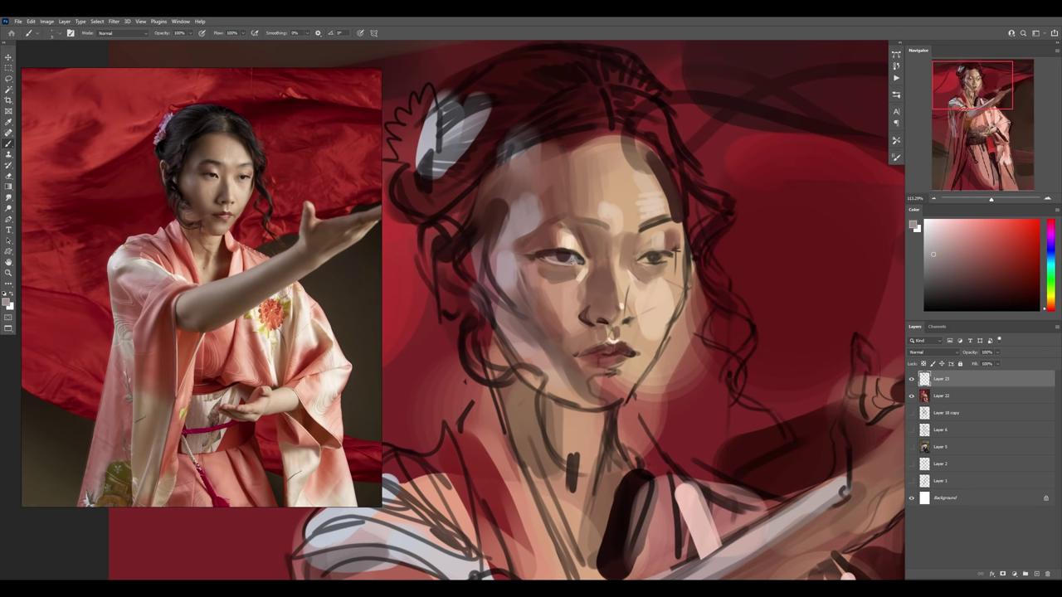
# - Work soft skin-tone highlights along the cheeks and nose
pyautogui.keyDown('alt'); pyautogui.click(567, 257); pyautogui.keyUp('alt')
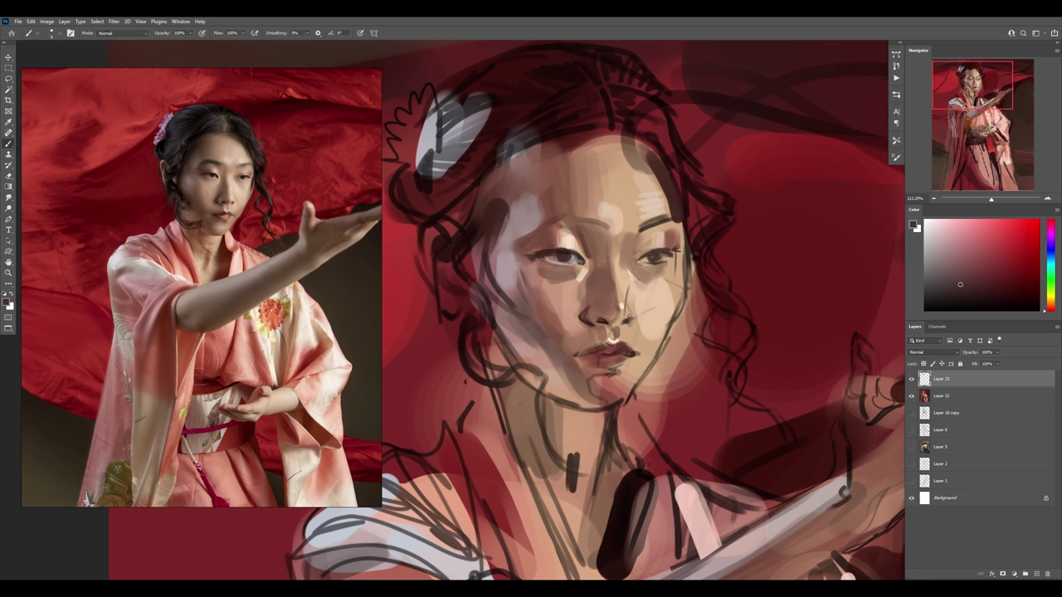
pyautogui.keyDown('alt'); pyautogui.click(615, 295); pyautogui.keyUp('alt')
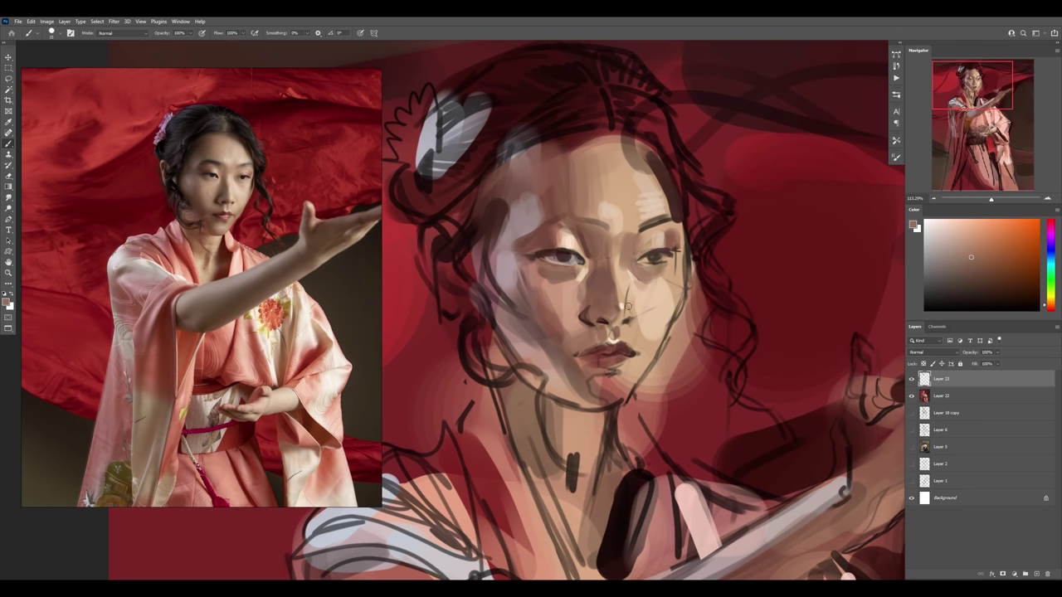
pyautogui.keyDown('alt'); pyautogui.click(626, 298); pyautogui.keyUp('alt')
pyautogui.keyDown('alt'); pyautogui.click(628, 296); pyautogui.keyUp('alt')
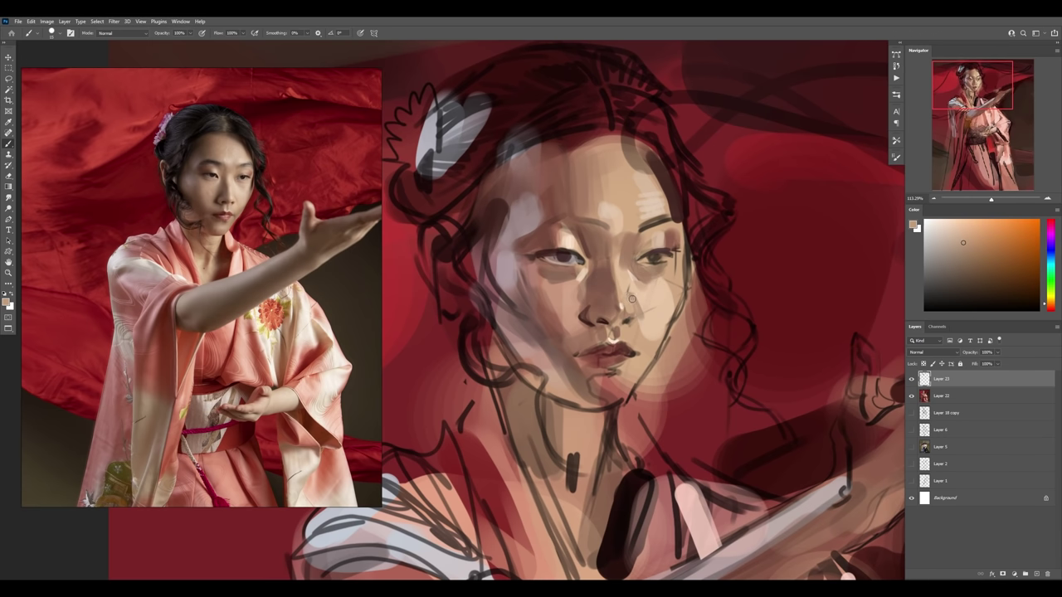
pyautogui.keyDown('alt'); pyautogui.click(648, 286); pyautogui.keyUp('alt')
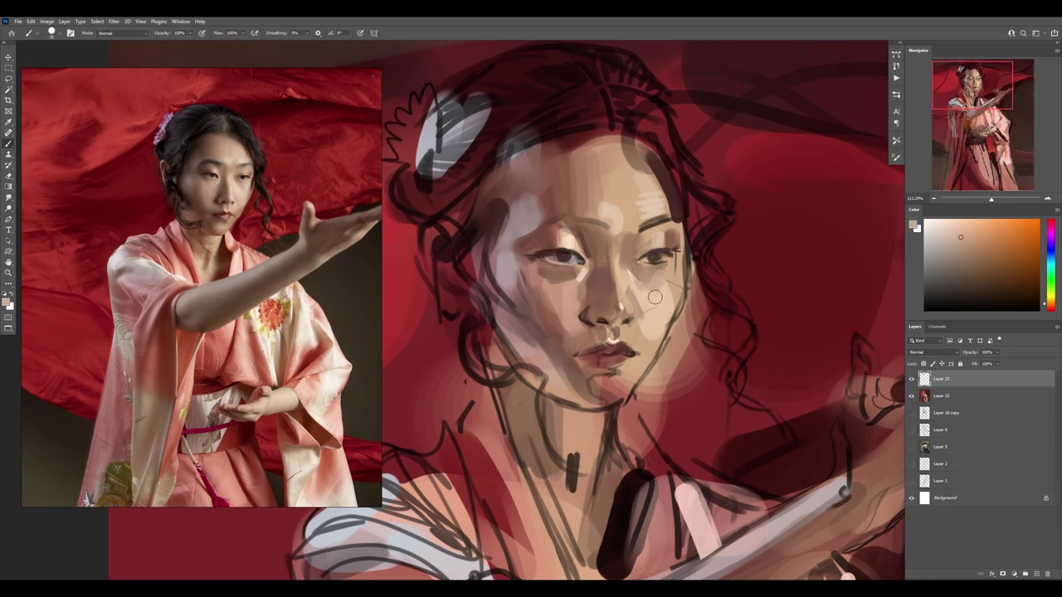
pyautogui.keyDown('alt'); pyautogui.click(548, 295); pyautogui.keyUp('alt')
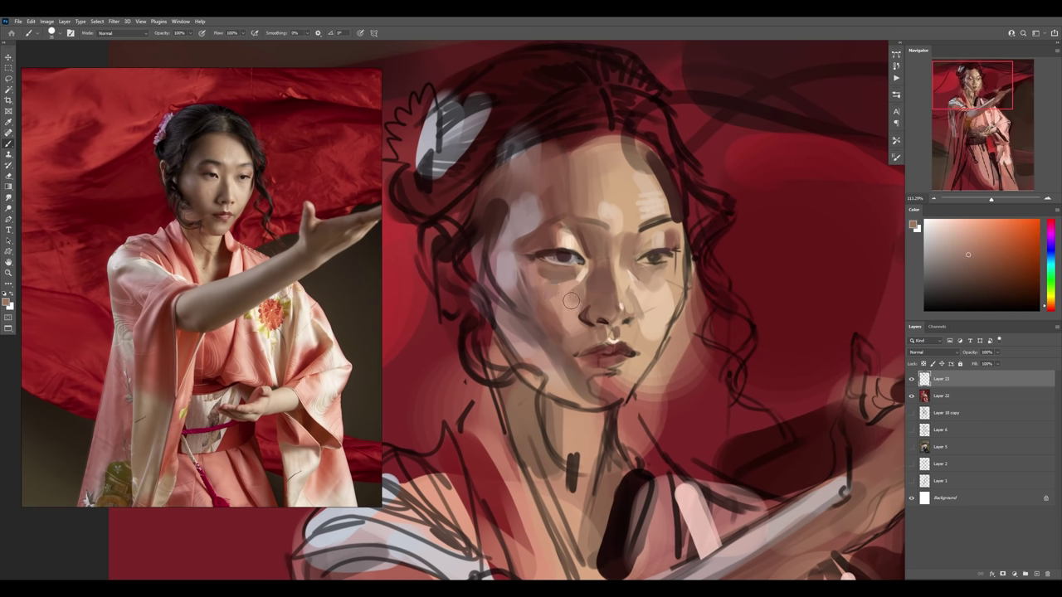
pyautogui.keyDown('alt'); pyautogui.click(581, 295); pyautogui.keyUp('alt')
pyautogui.keyDown('alt'); pyautogui.click(594, 289); pyautogui.keyUp('alt')
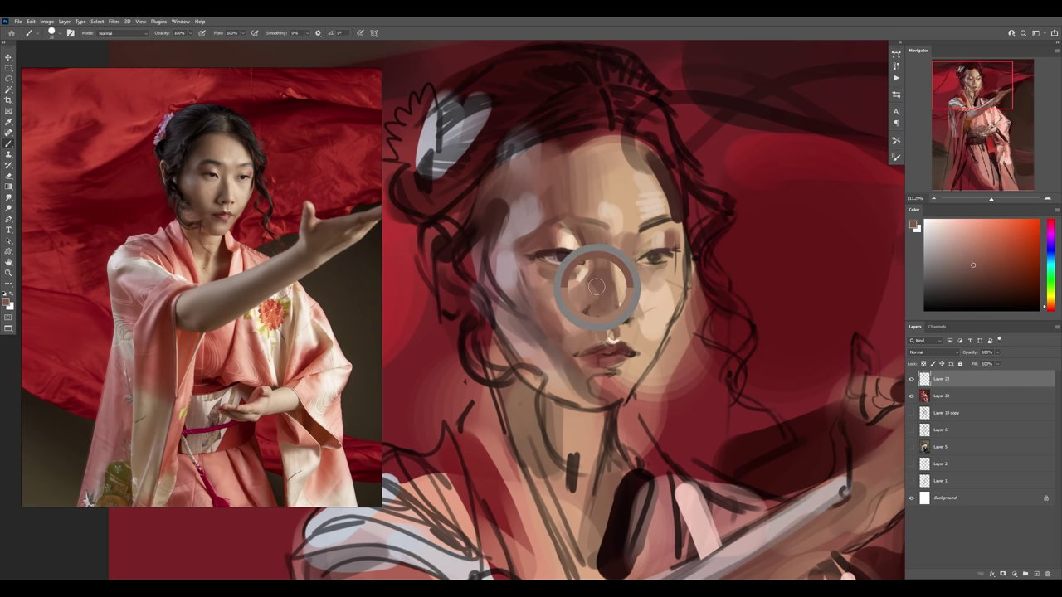
pyautogui.keyDown('alt'); pyautogui.click(624, 370); pyautogui.keyUp('alt')
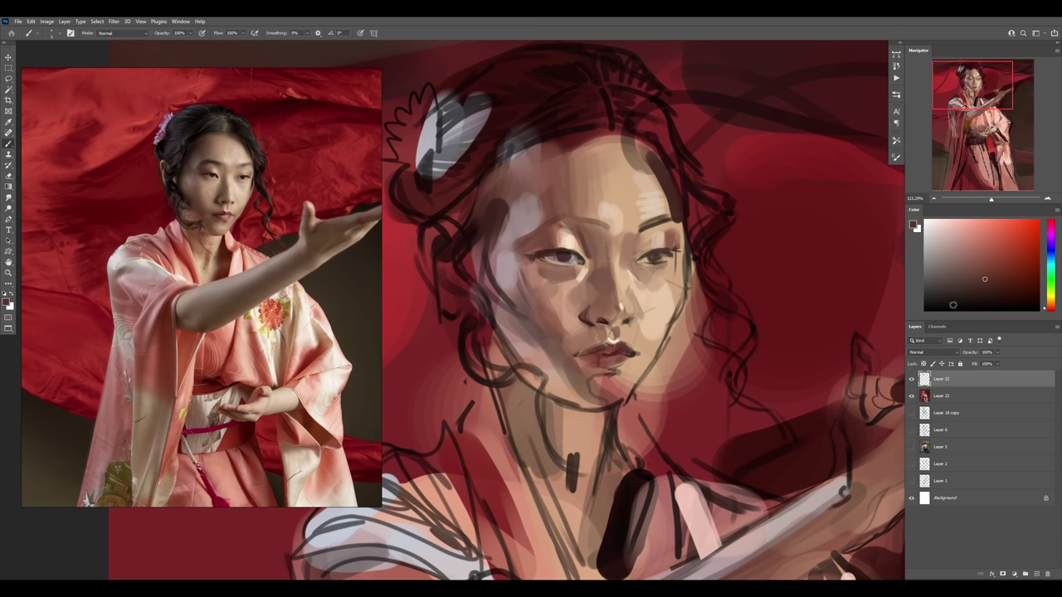
# - Add a new layer on top and set its blend mode to Overlay
pyautogui.hotkey('ctrl', 'alt', '1')
pyautogui.click(930, 353)
pyautogui.click(922, 454)
pyautogui.keyDown('alt'); pyautogui.click(859, 436); pyautogui.keyUp('alt')
# - Brush a deeper red over the lips, then merge the overlay layer into Layer 22
pyautogui.rightClick(645, 336)
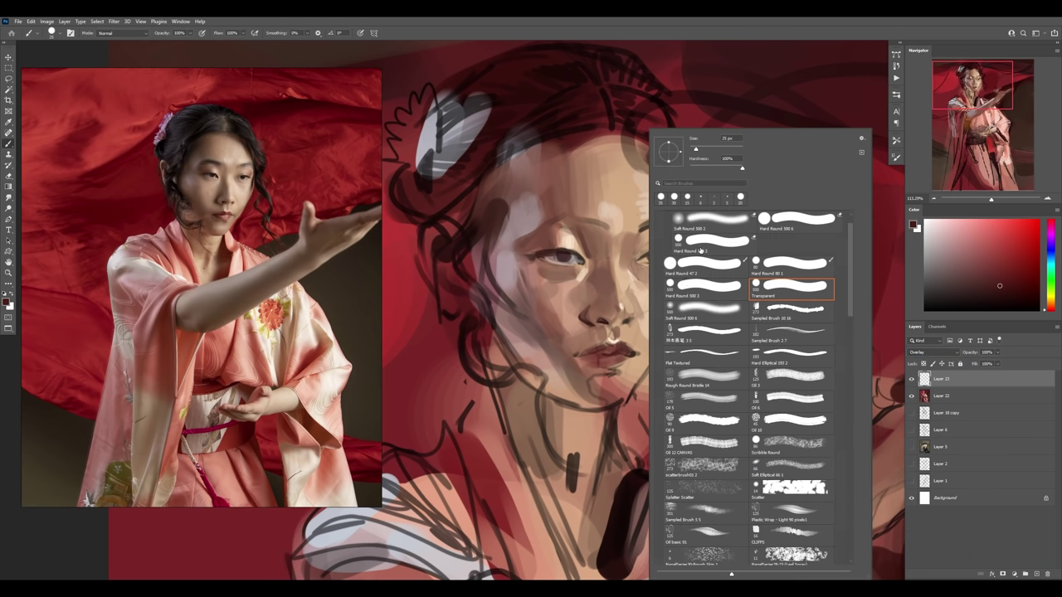
pyautogui.doubleClick(697, 342)
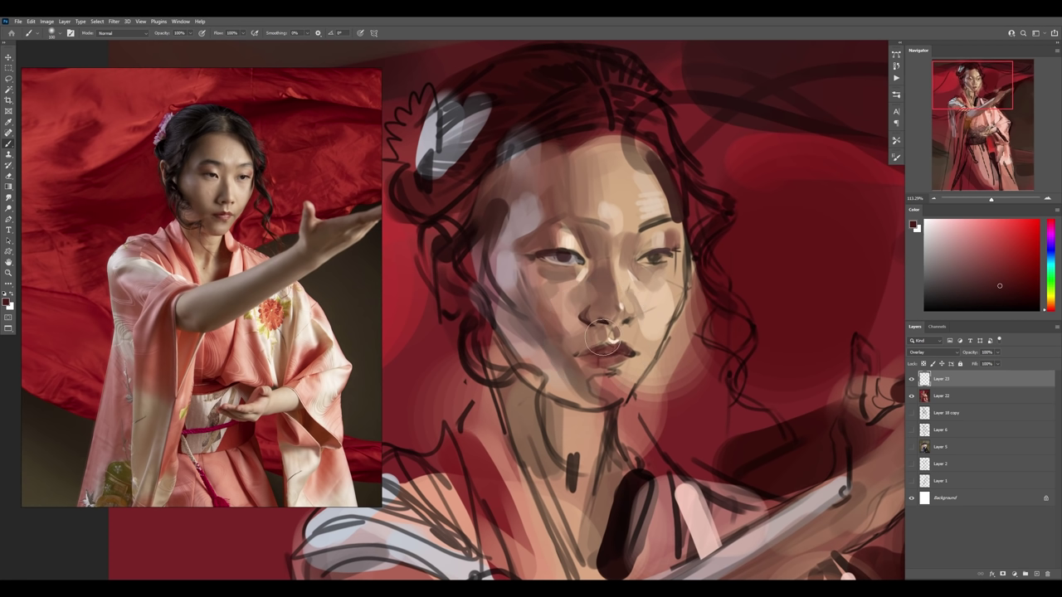
pyautogui.moveTo(580, 353); pyautogui.dragTo(641, 346)
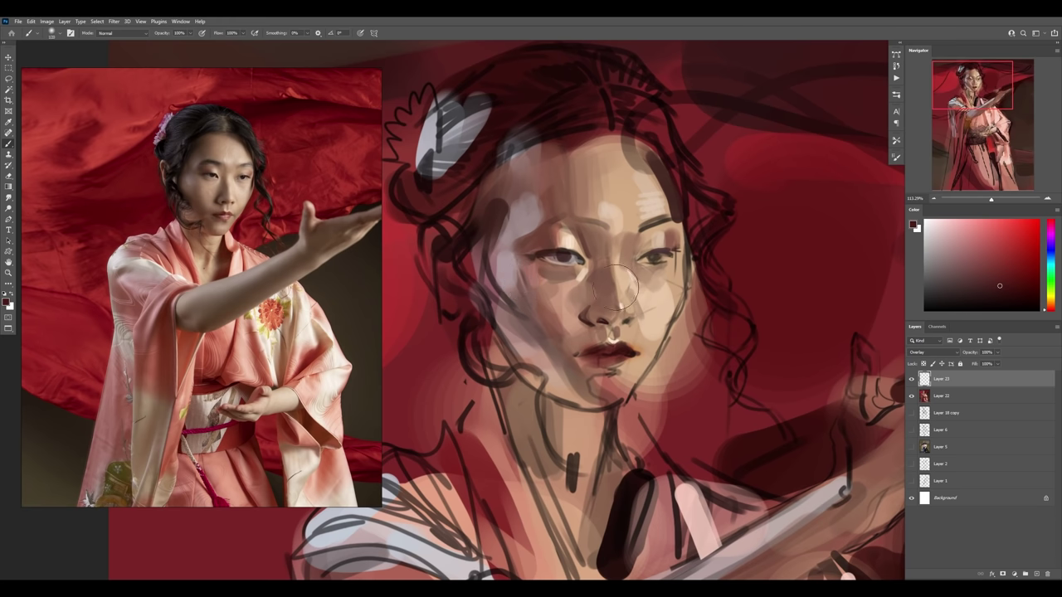
pyautogui.press('z')
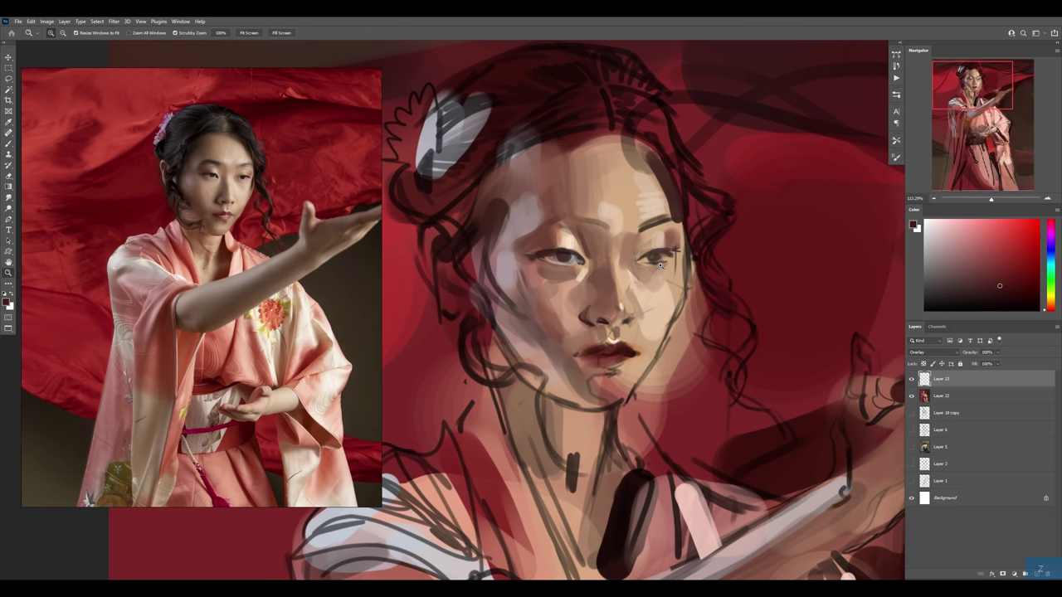
pyautogui.moveTo(661, 266); pyautogui.dragTo(615, 323)
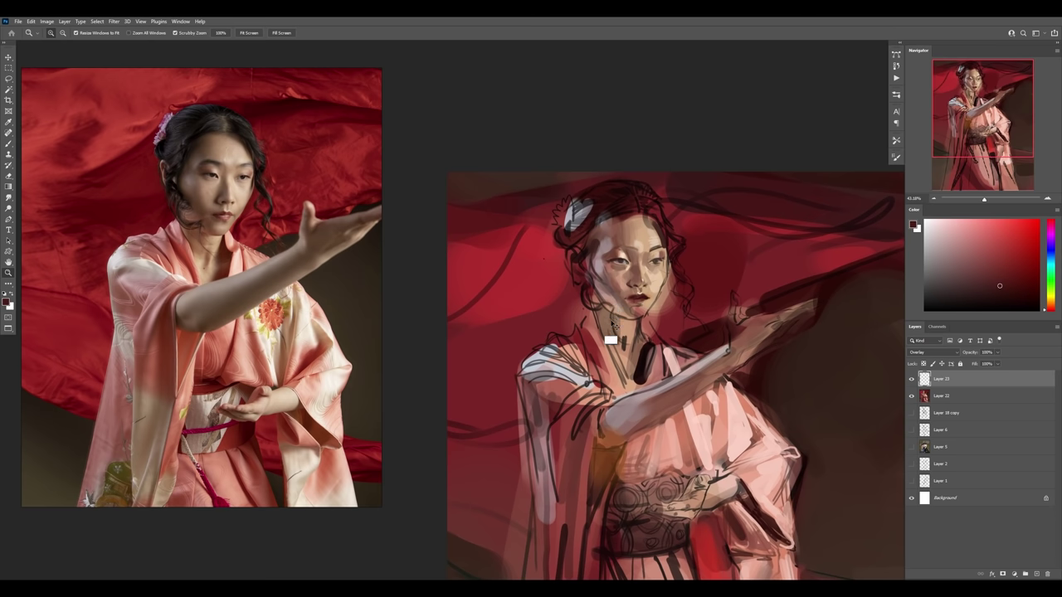
pyautogui.hotkey('ctrl', 'e')
# - Zoom back in on the face, try the mixer brush, and add a new empty Layer 23
pyautogui.moveTo(637, 239); pyautogui.dragTo(664, 266)
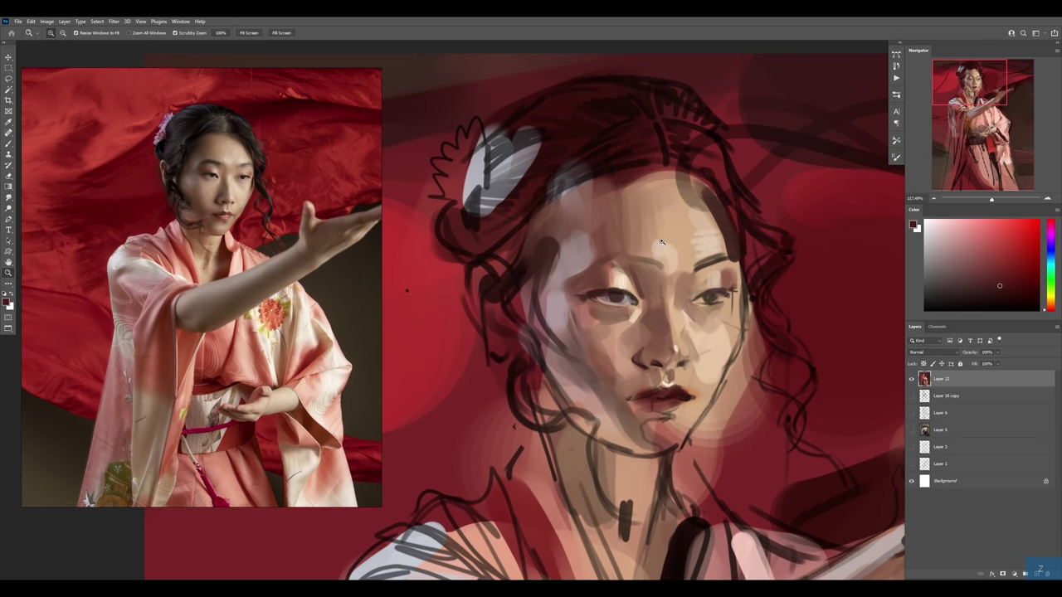
pyautogui.press('b')
pyautogui.hotkey('shift', 'b')
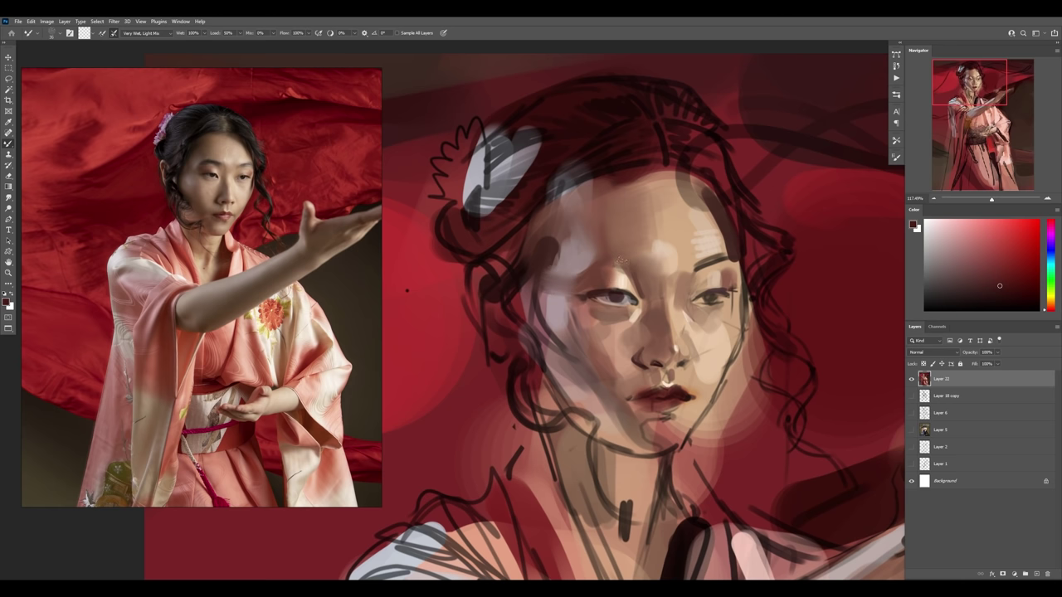
pyautogui.hotkey('ctrl', 'shift', 'alt', 'n')
# - Select the Transparent 500 px round brush preset and add Layer 24 above Layer 23
pyautogui.rightClick(630, 262)
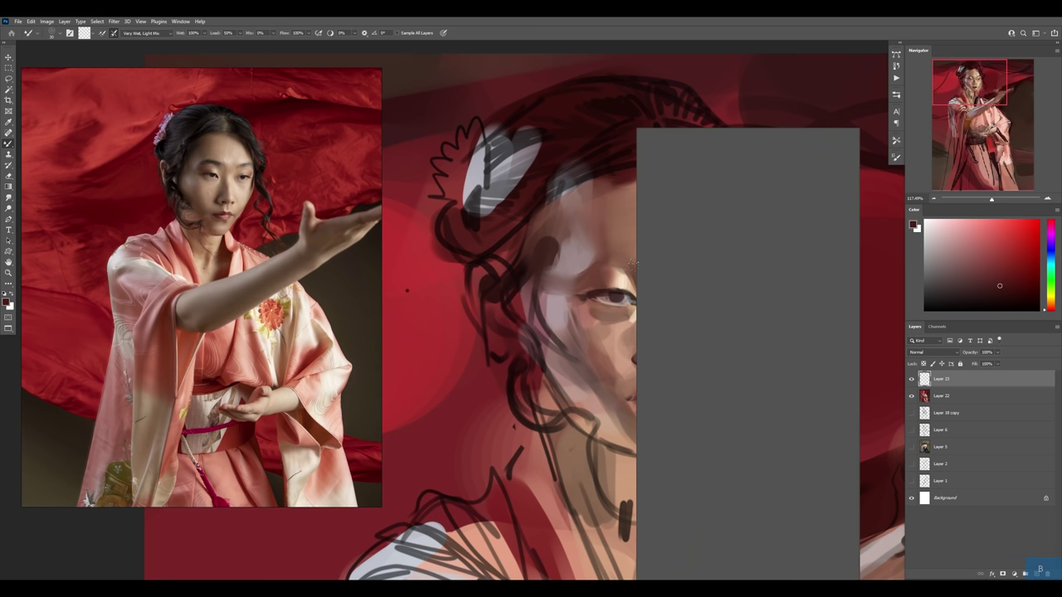
pyautogui.scroll(3, 836, 227)
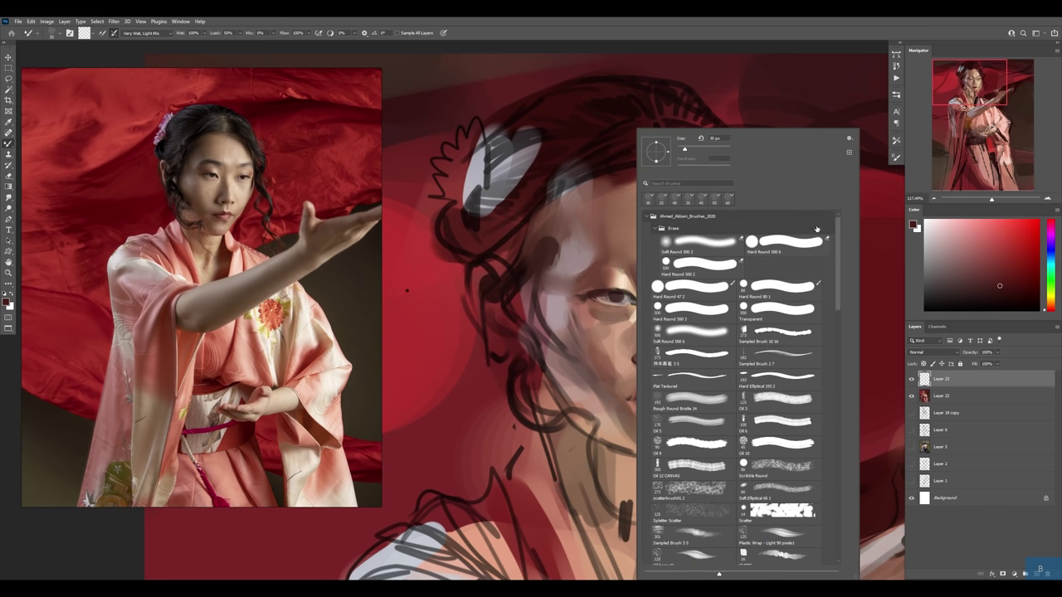
pyautogui.hotkey('shift', 'b')
pyautogui.click(773, 309)
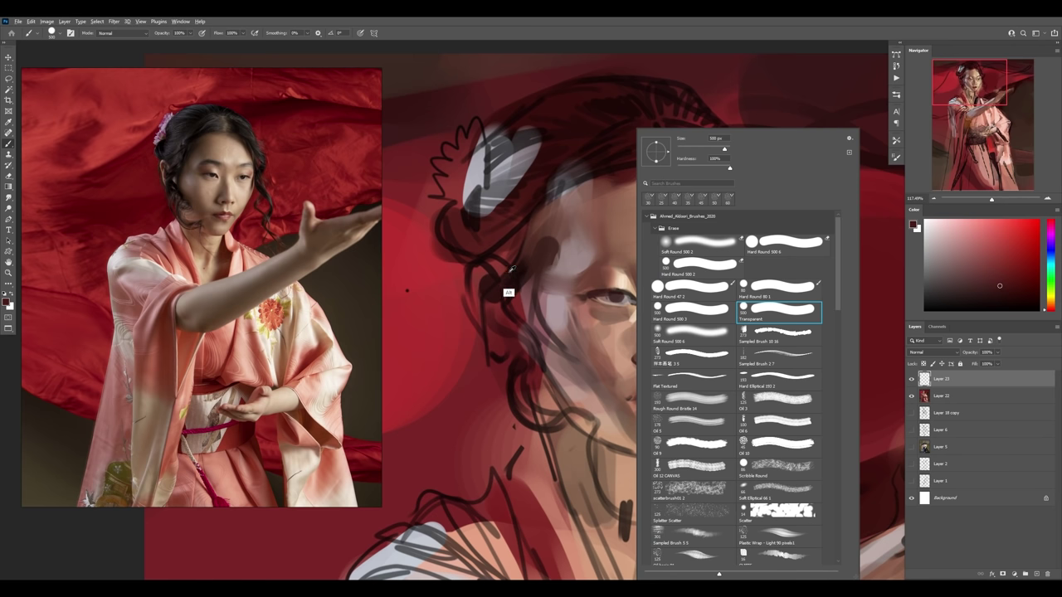
pyautogui.press('Escape')
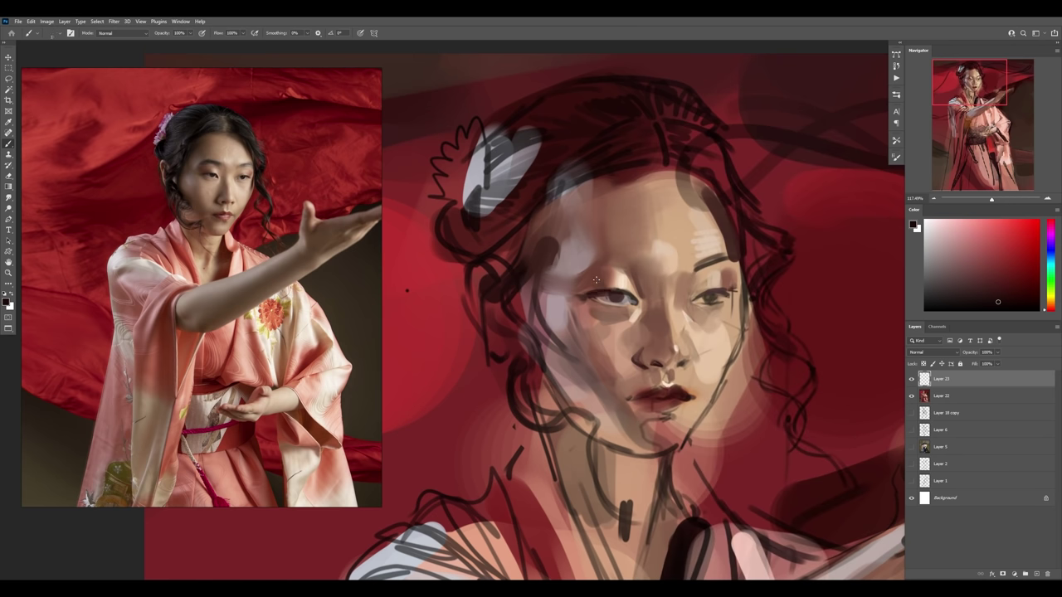
pyautogui.hotkey('ctrl', 'alt', '1')
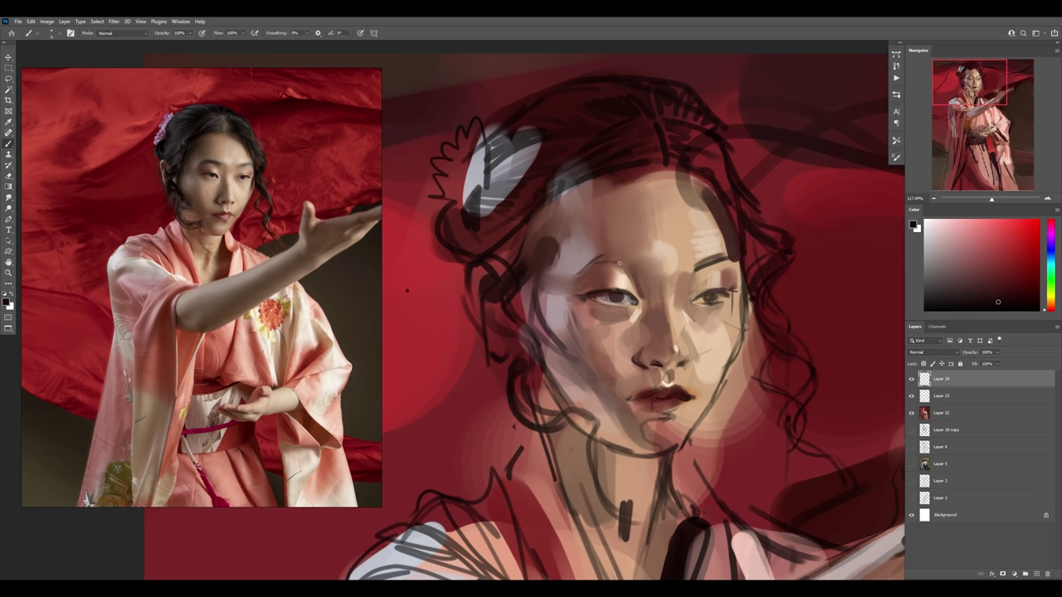
# - Darken the eyebrow with a sampled brown, then paint a black strand into the hair
pyautogui.moveTo(617, 257); pyautogui.dragTo(604, 261)
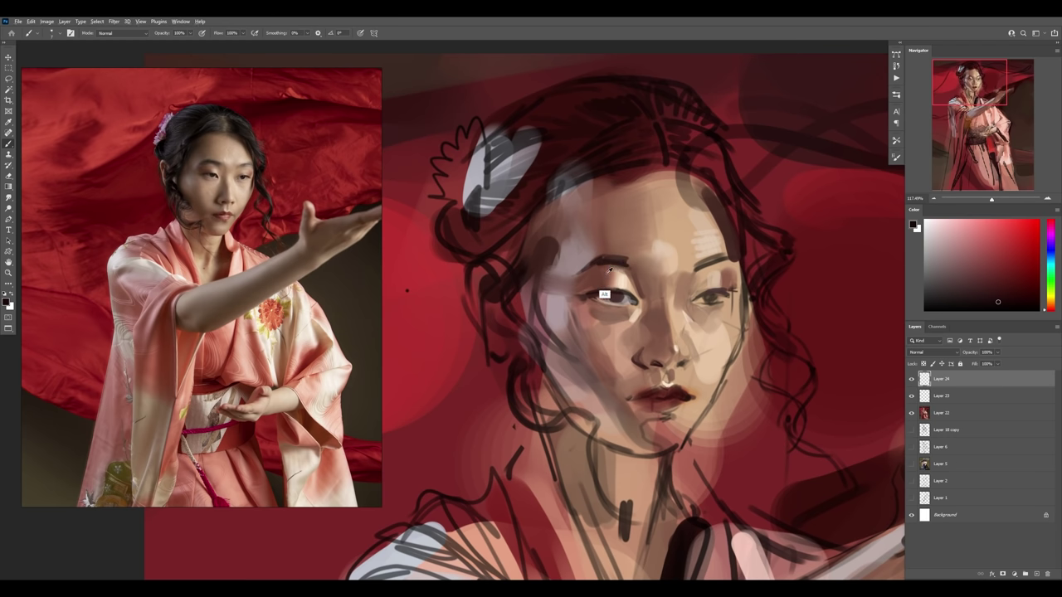
pyautogui.keyDown('alt'); pyautogui.click(605, 296); pyautogui.keyUp('alt')
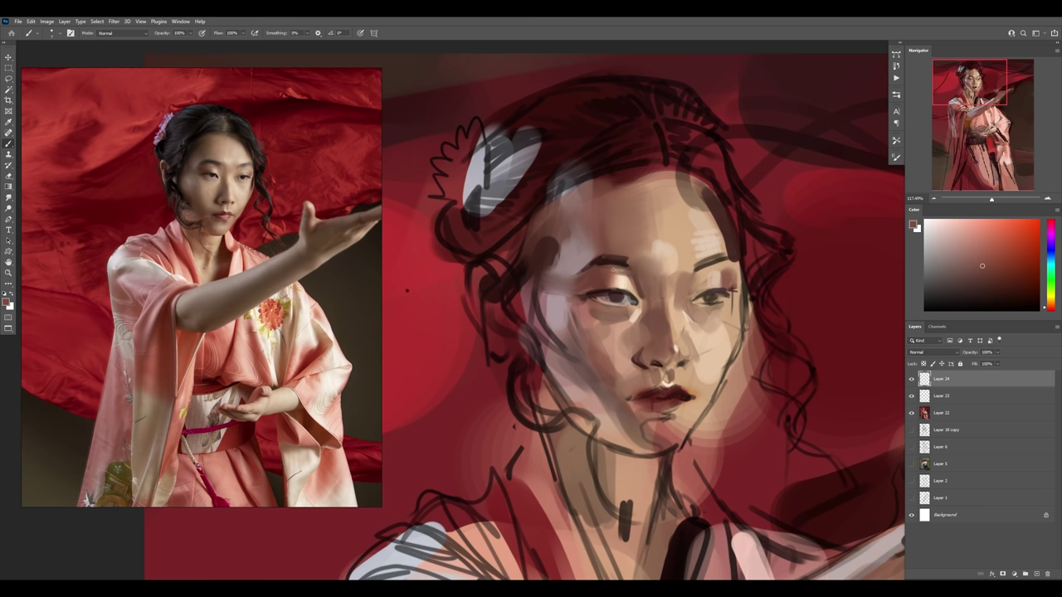
pyautogui.keyDown('alt'); pyautogui.click(627, 262); pyautogui.keyUp('alt')
pyautogui.press(']')
pyautogui.press('d')
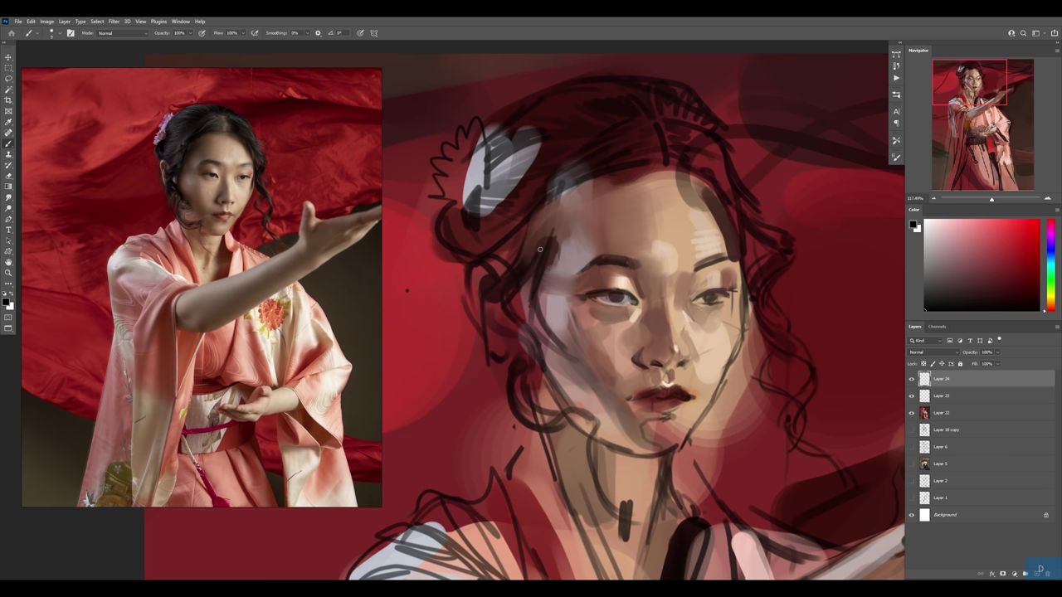
pyautogui.moveTo(552, 213); pyautogui.dragTo(530, 277)
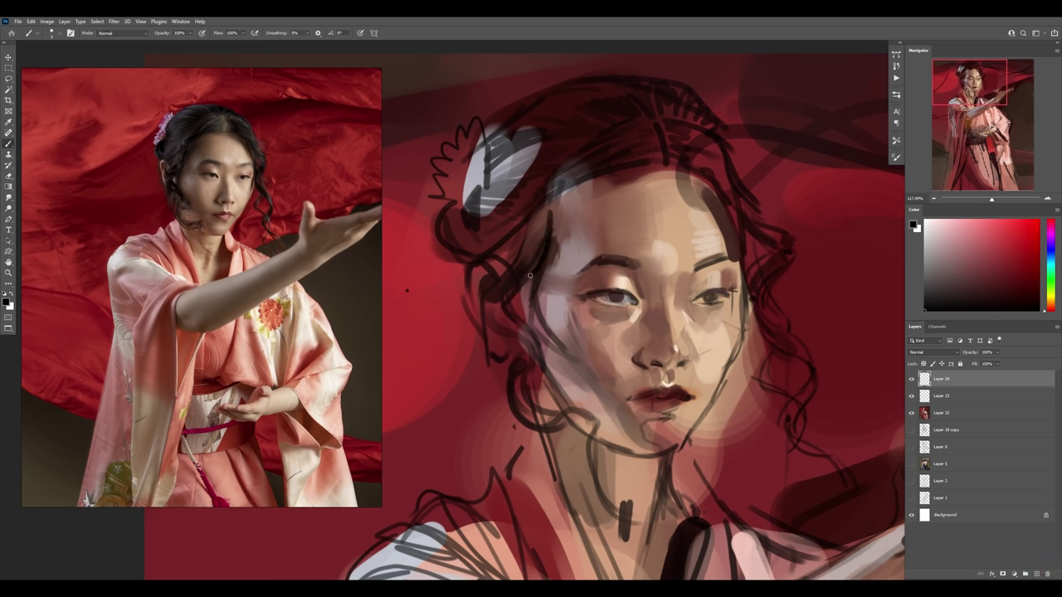
# - Brush lighter pink over the dark red lips with a larger brush
pyautogui.keyDown('alt'); pyautogui.click(631, 363); pyautogui.keyUp('alt')
pyautogui.press(']')
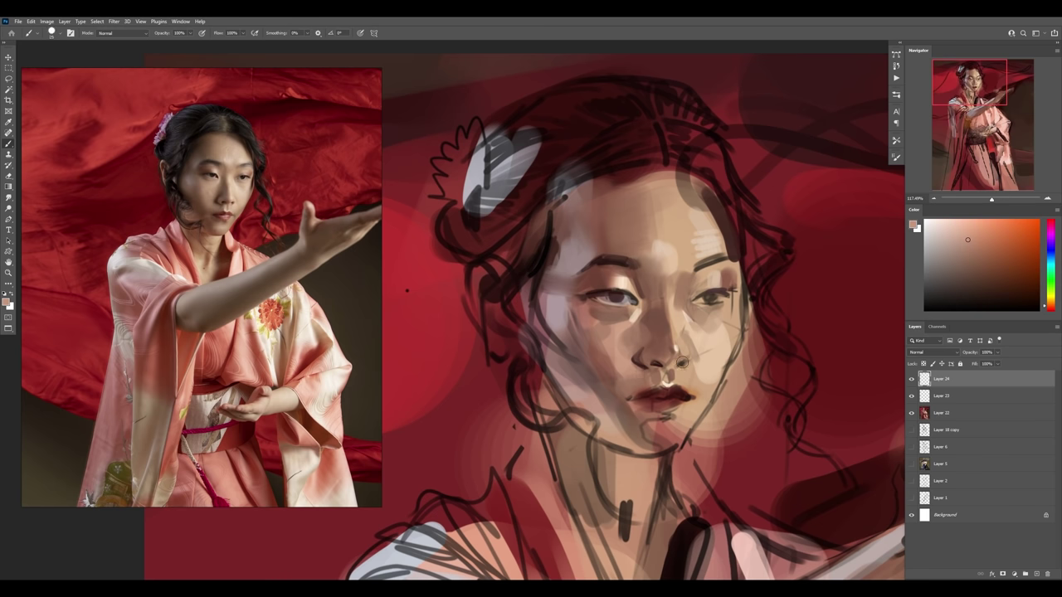
pyautogui.keyDown('alt'); pyautogui.click(687, 365); pyautogui.keyUp('alt')
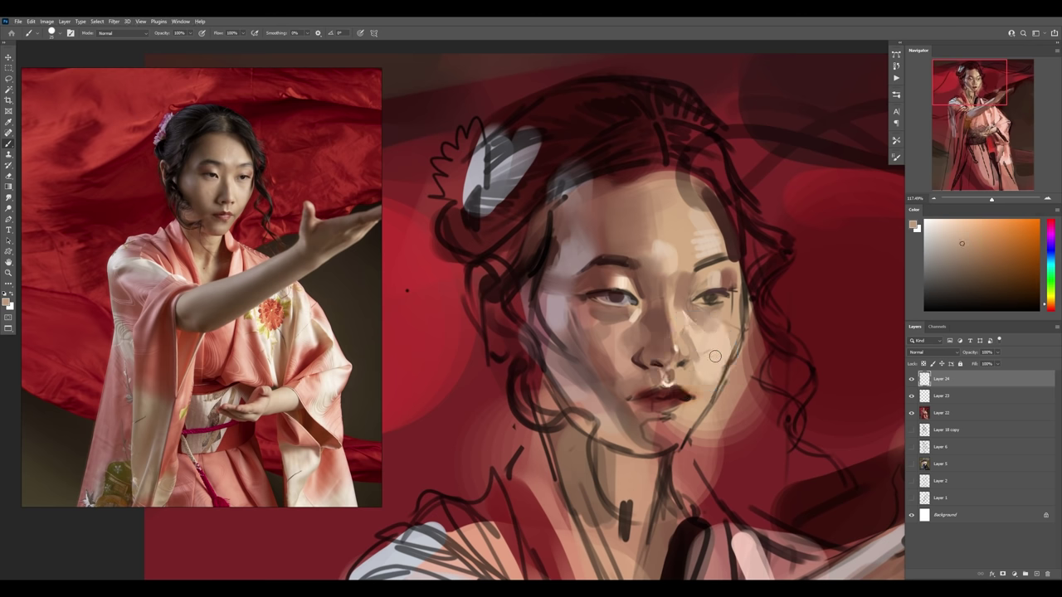
pyautogui.keyDown('alt'); pyautogui.click(671, 406); pyautogui.keyUp('alt')
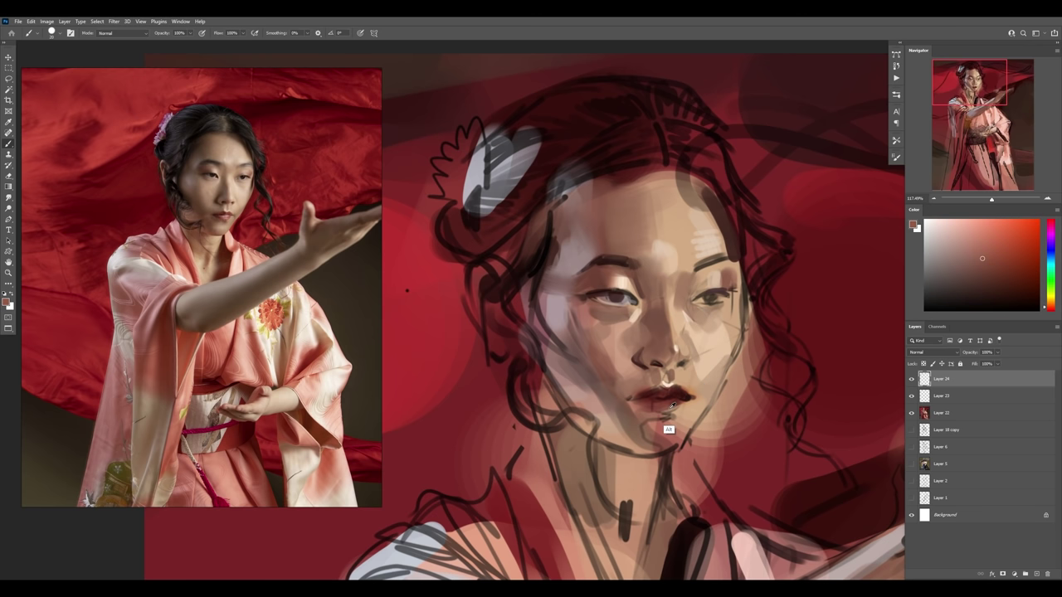
pyautogui.click(971, 239)
pyautogui.moveTo(669, 403); pyautogui.dragTo(653, 405)
pyautogui.click(960, 228)
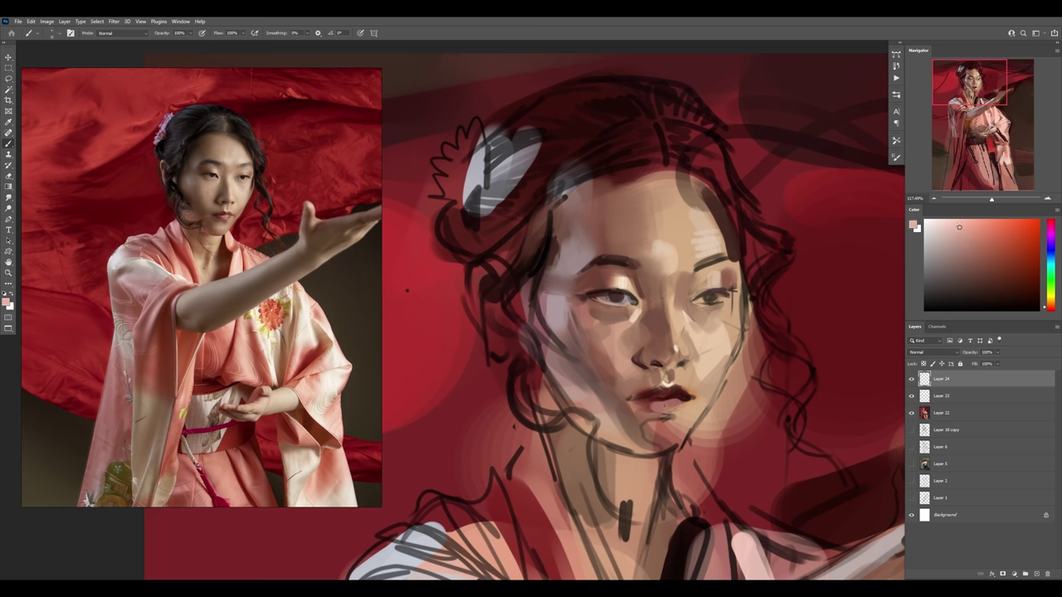
pyautogui.click(989, 266)
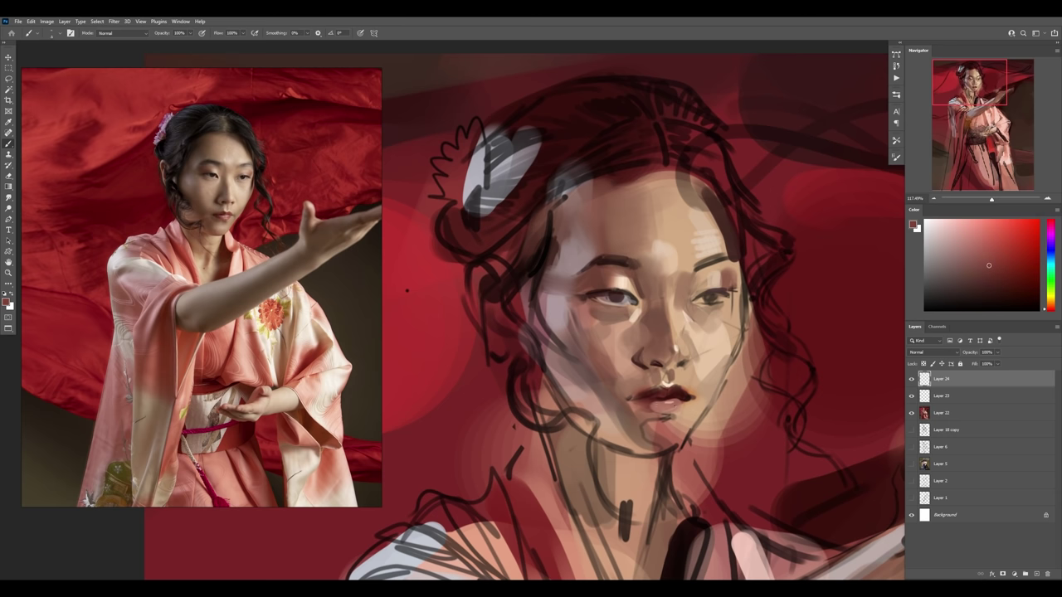
# - Lighten the chin with soft light peach strokes, then zoom out to check the painting
pyautogui.keyDown('alt'); pyautogui.click(704, 343); pyautogui.keyUp('alt')
pyautogui.moveTo(692, 439); pyautogui.dragTo(638, 366)
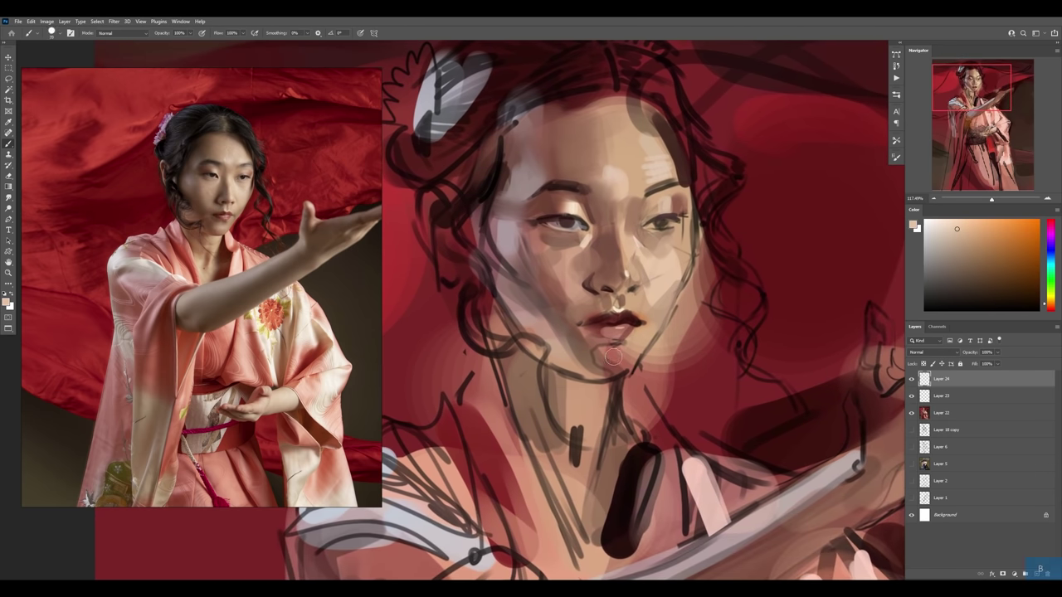
pyautogui.moveTo(611, 355); pyautogui.dragTo(631, 363)
pyautogui.press('z')
pyautogui.keyDown('alt'); pyautogui.click(647, 302); pyautogui.keyUp('alt')
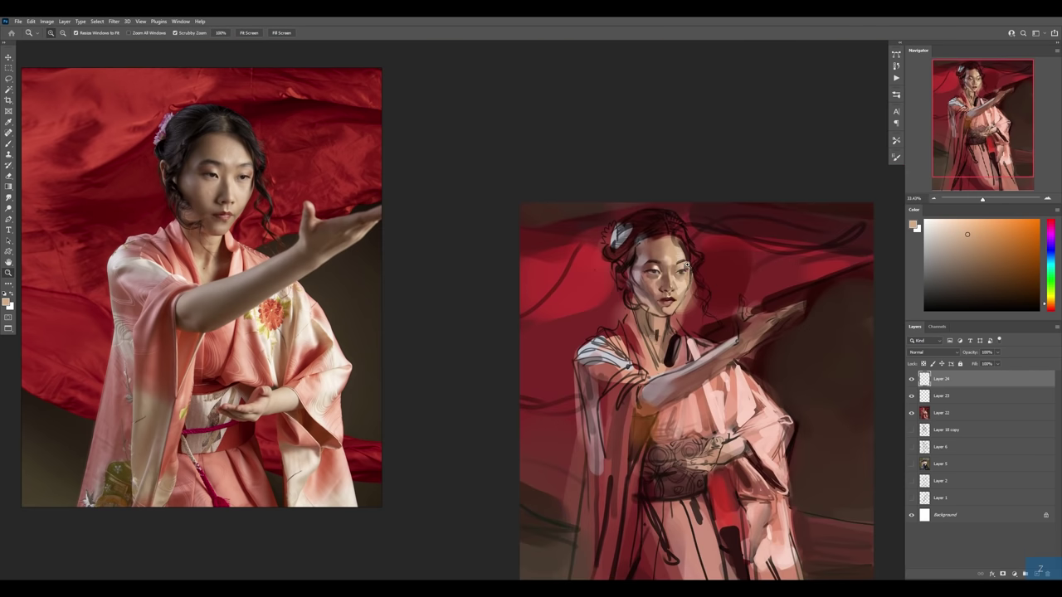
# - Add dark red strokes at the outer eye corner and cover nearby dark lines with light peach
pyautogui.moveTo(646, 303); pyautogui.dragTo(691, 253)
pyautogui.press('b')
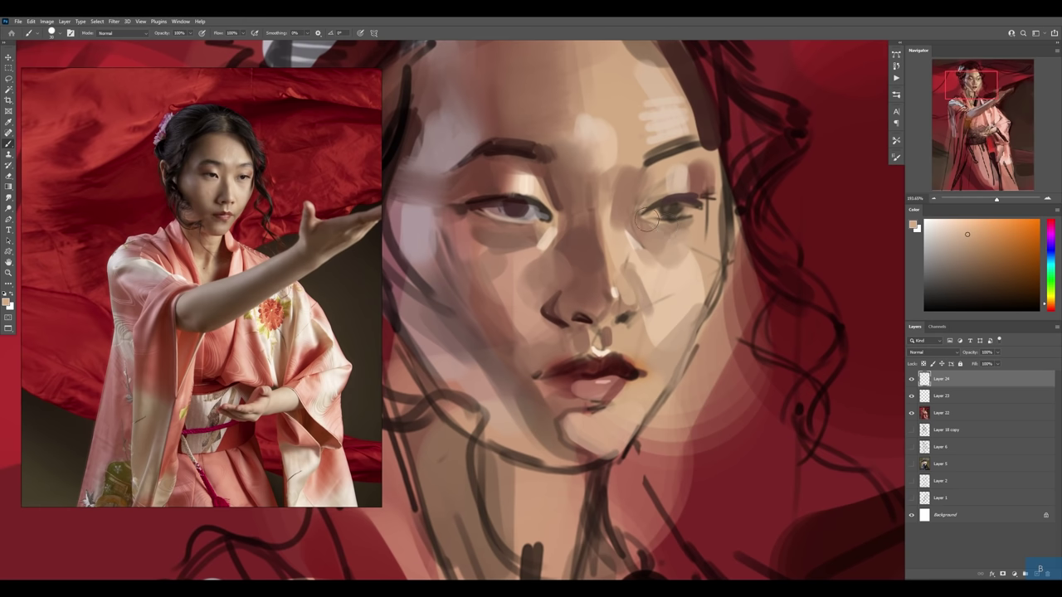
pyautogui.keyDown('alt'); pyautogui.click(532, 211); pyautogui.keyUp('alt')
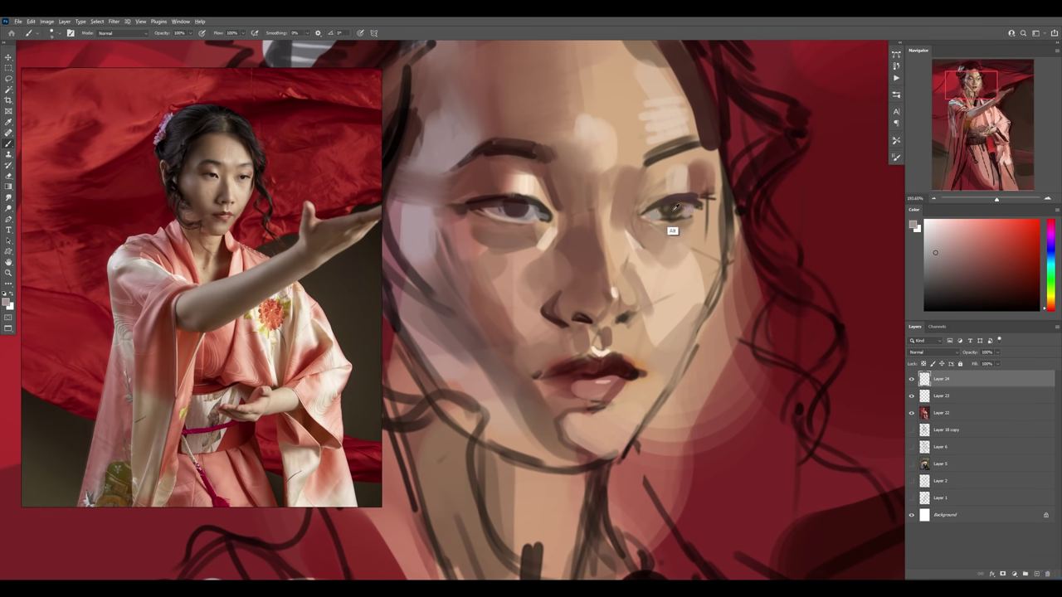
pyautogui.keyDown('alt'); pyautogui.click(673, 232); pyautogui.keyUp('alt')
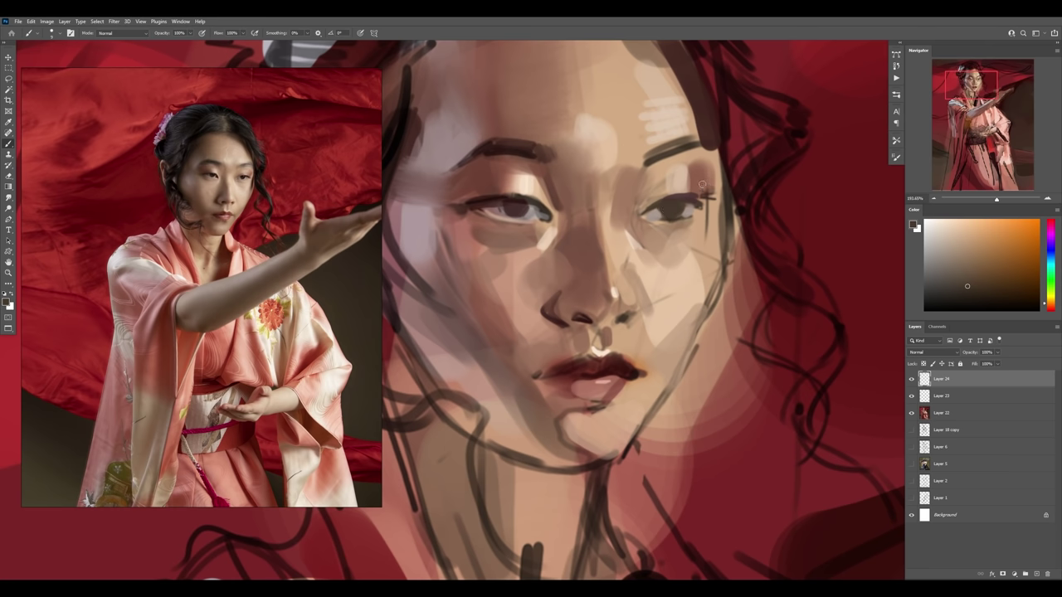
pyautogui.keyDown('alt'); pyautogui.click(749, 178); pyautogui.keyUp('alt')
pyautogui.moveTo(704, 200)
pyautogui.mouseDown()
pyautogui.moveTo(711, 169)
pyautogui.moveTo(693, 236)
pyautogui.mouseUp()
pyautogui.keyDown('alt'); pyautogui.click(661, 268); pyautogui.keyUp('alt')
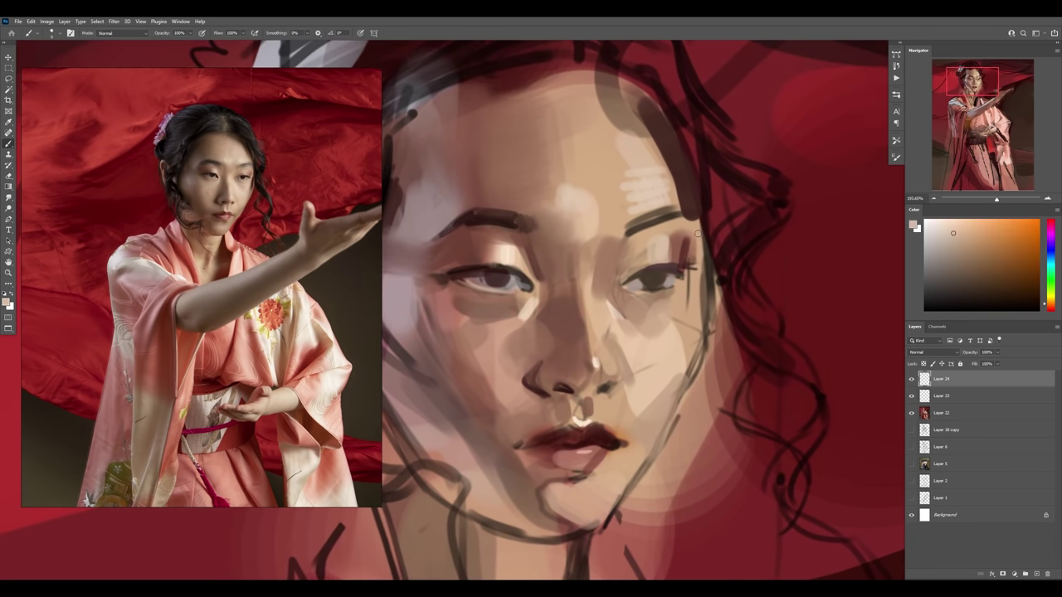
pyautogui.moveTo(696, 255); pyautogui.dragTo(693, 319)
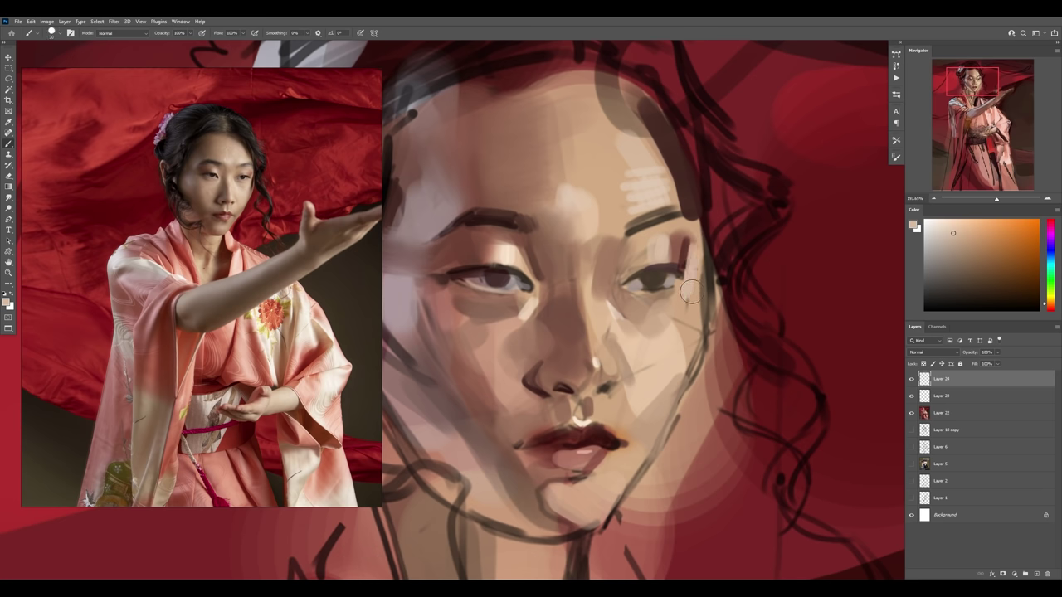
# - Reinforce the cheek-to-jaw contour with dark brown, then sample skin tones near the eye
pyautogui.keyDown('alt'); pyautogui.click(700, 320); pyautogui.keyUp('alt')
pyautogui.moveTo(707, 279)
pyautogui.mouseDown()
pyautogui.moveTo(694, 363)
pyautogui.moveTo(668, 410)
pyautogui.moveTo(755, 314)
pyautogui.mouseUp()
pyautogui.press('z')
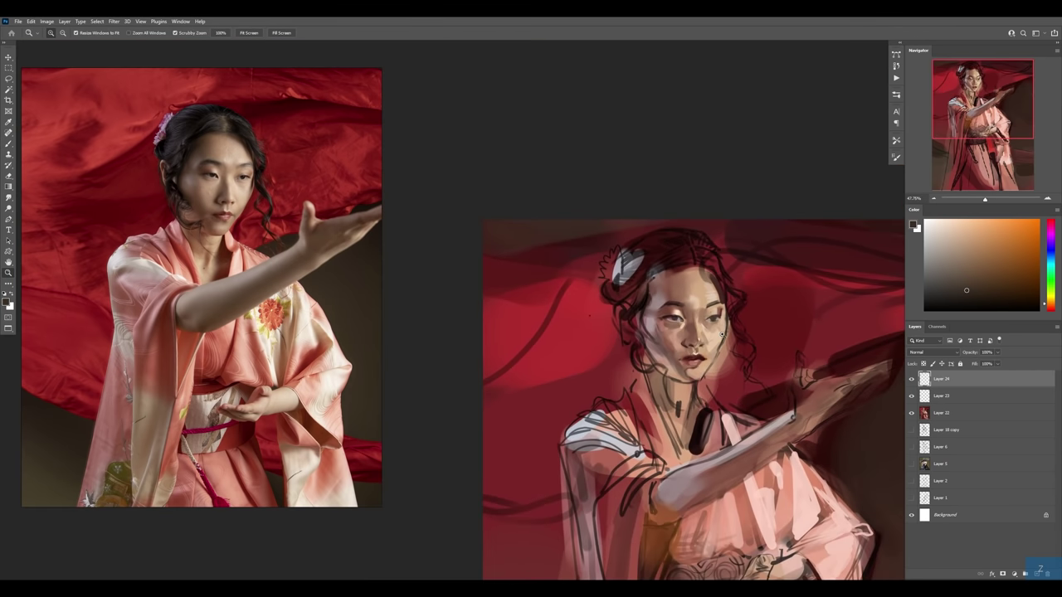
pyautogui.press('b')
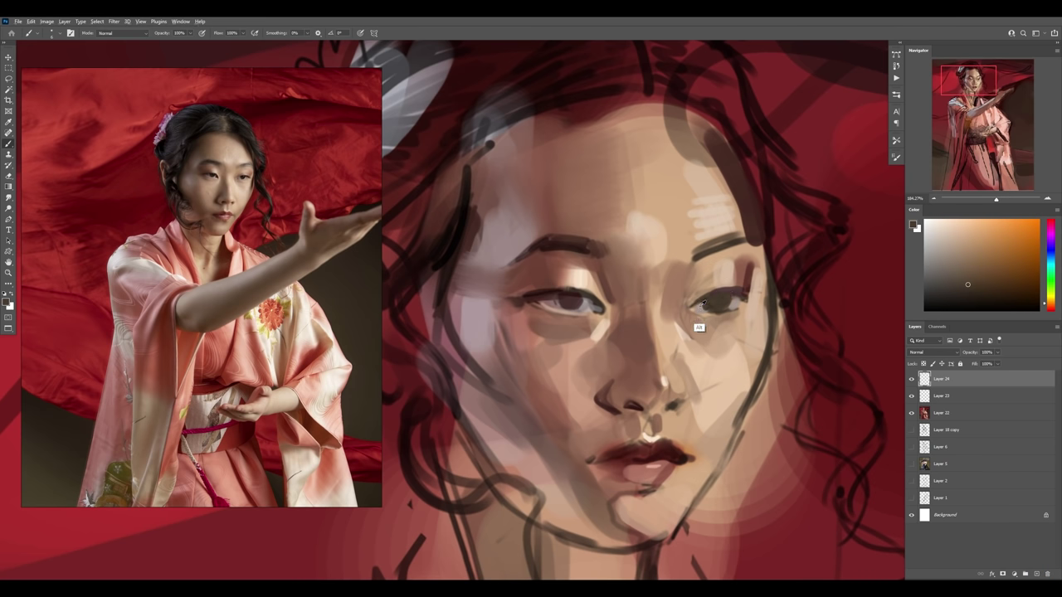
pyautogui.keyDown('alt'); pyautogui.click(701, 304); pyautogui.keyUp('alt')
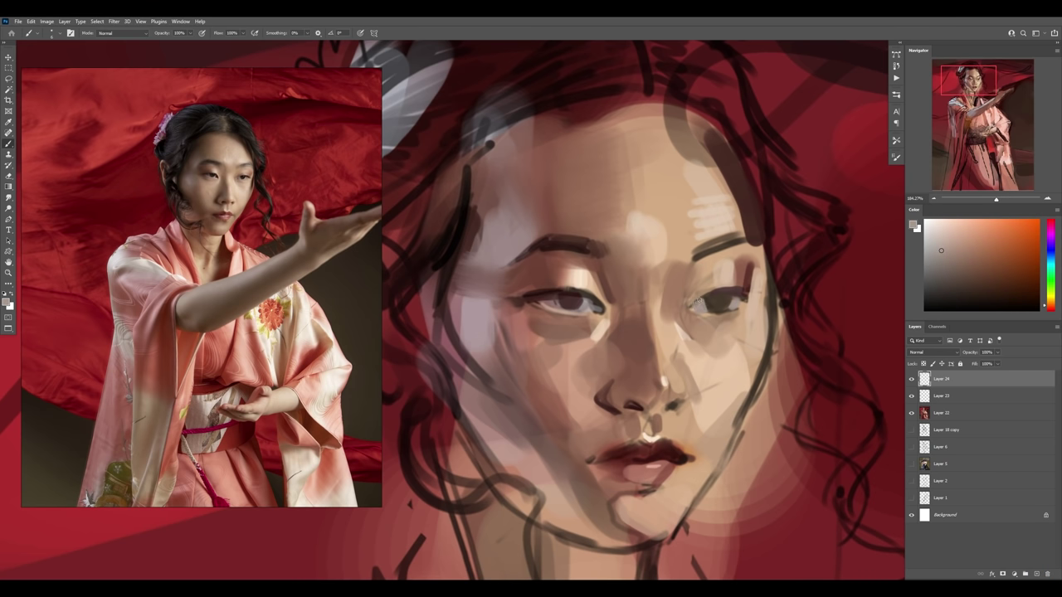
pyautogui.keyDown('alt'); pyautogui.click(704, 303); pyautogui.keyUp('alt')
pyautogui.keyDown('alt'); pyautogui.click(709, 303); pyautogui.keyUp('alt')
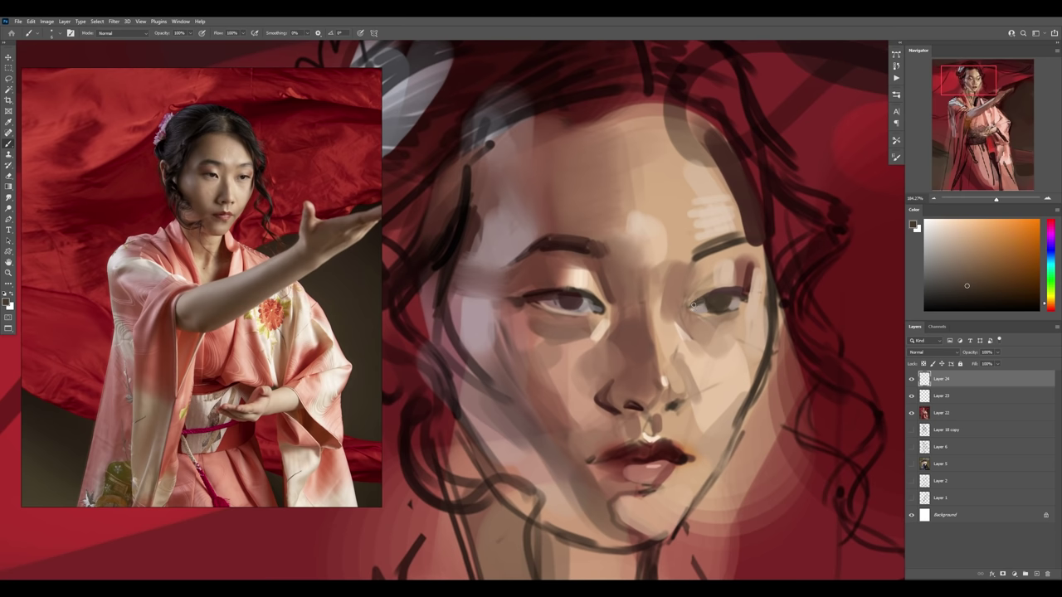
pyautogui.press('z')
pyautogui.keyDown('alt'); pyautogui.click(681, 390); pyautogui.keyUp('alt')
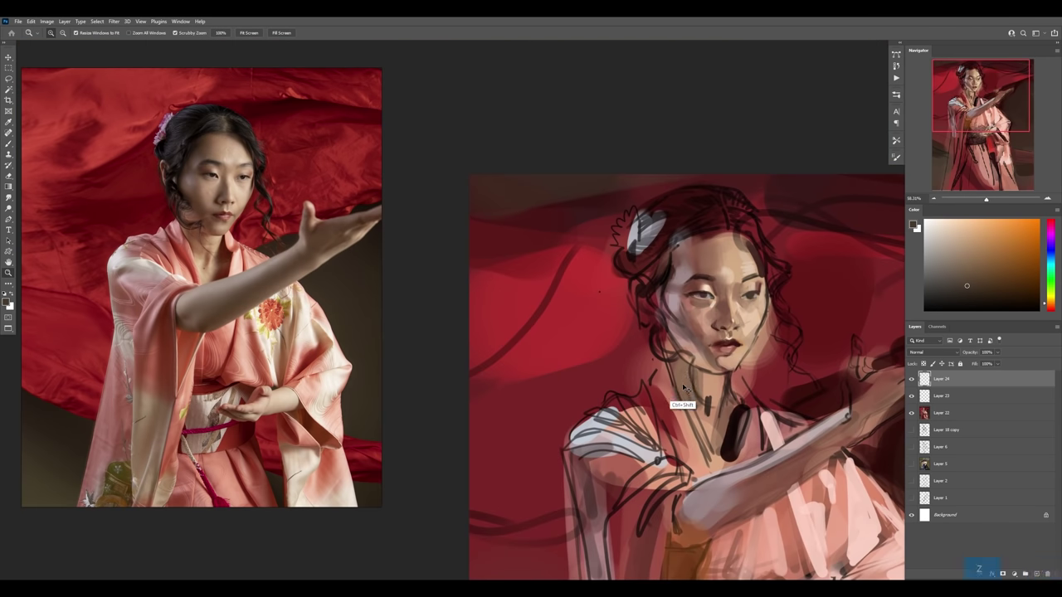
# - Switch the reference to the face close-up photo and zoom in on the painted face
pyautogui.click(677, 382)
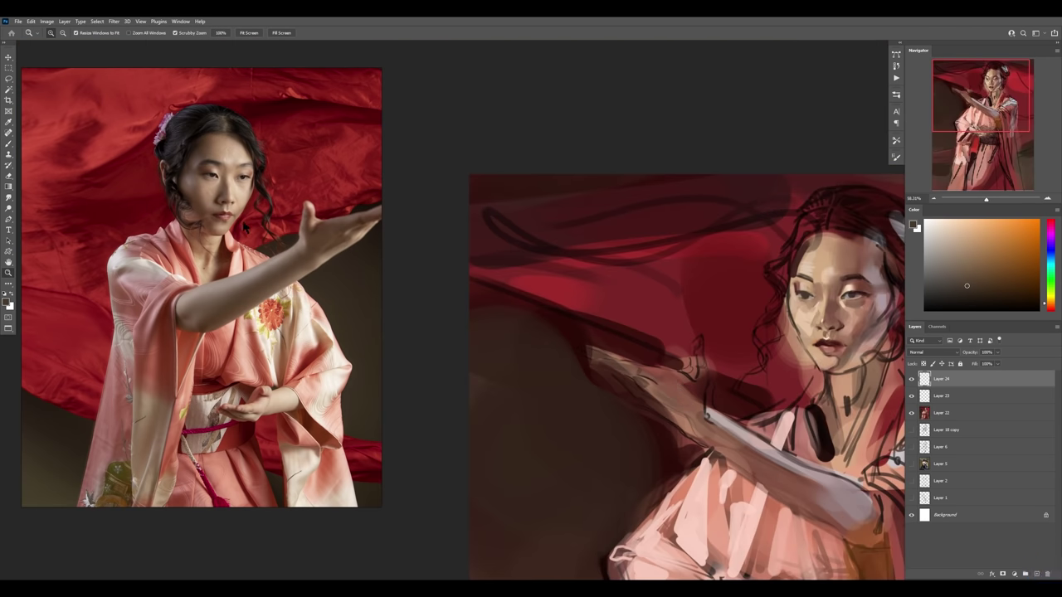
pyautogui.press('Right')
pyautogui.press('Right')
pyautogui.press('Right')
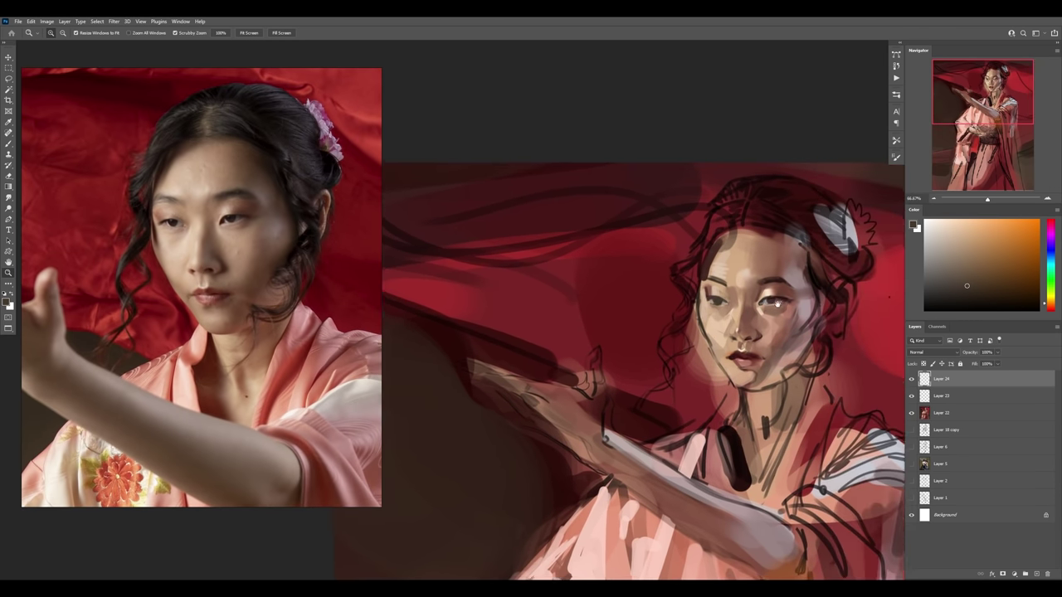
pyautogui.moveTo(782, 301); pyautogui.dragTo(798, 294)
# - Sample a skin tone, the dark red eye corner and a near-black brow colour
pyautogui.press('b')
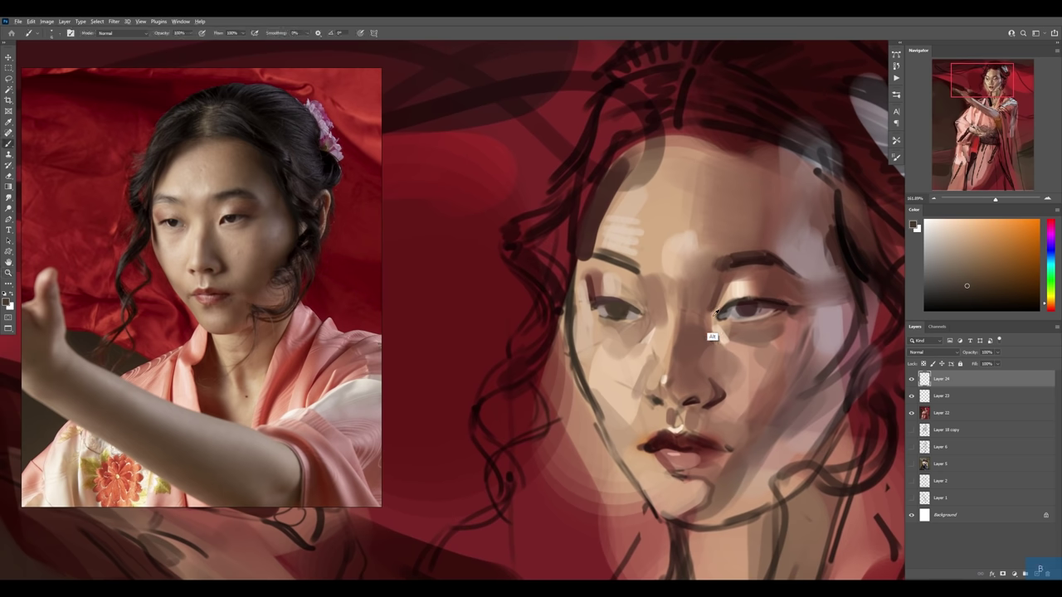
pyautogui.keyDown('alt'); pyautogui.click(712, 337); pyautogui.keyUp('alt')
pyautogui.keyDown('alt'); pyautogui.click(599, 312); pyautogui.keyUp('alt')
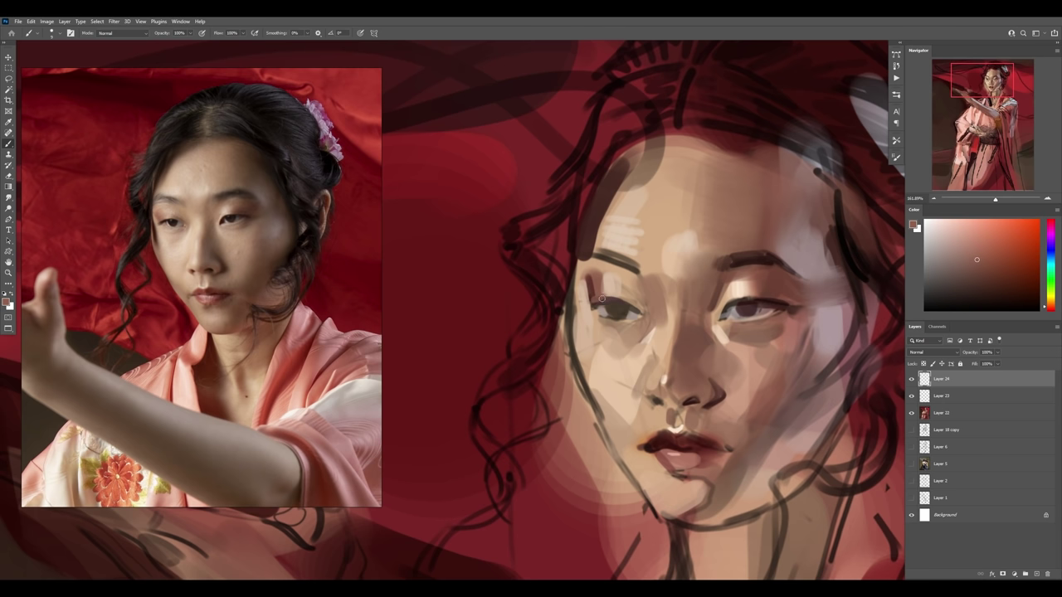
pyautogui.keyDown('alt'); pyautogui.click(624, 325); pyautogui.keyUp('alt')
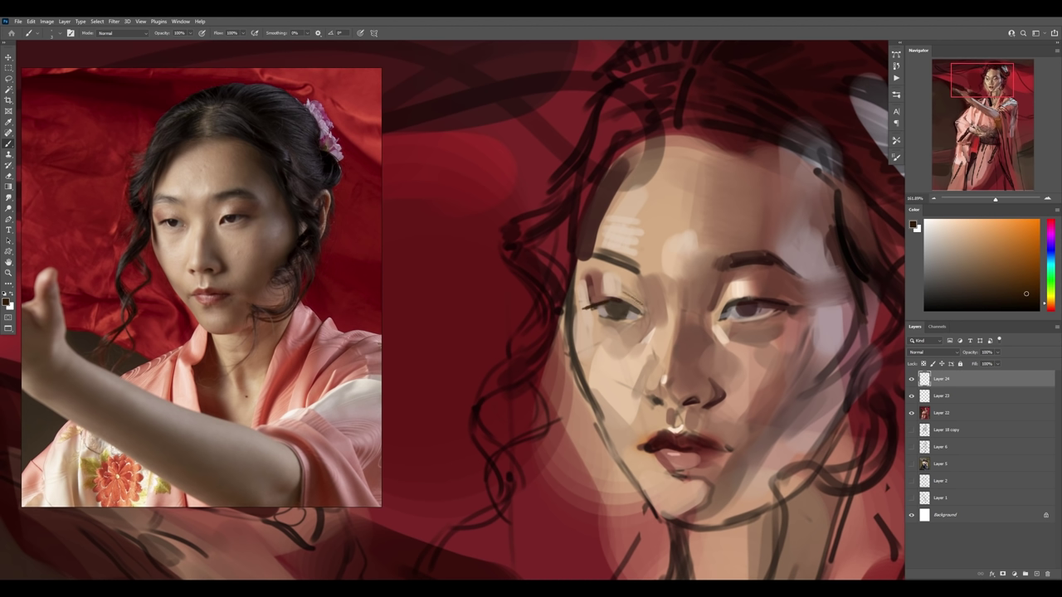
# - Add small reddish-brown accents at the left eye's inner corner
pyautogui.keyDown('alt'); pyautogui.click(691, 339); pyautogui.keyUp('alt')
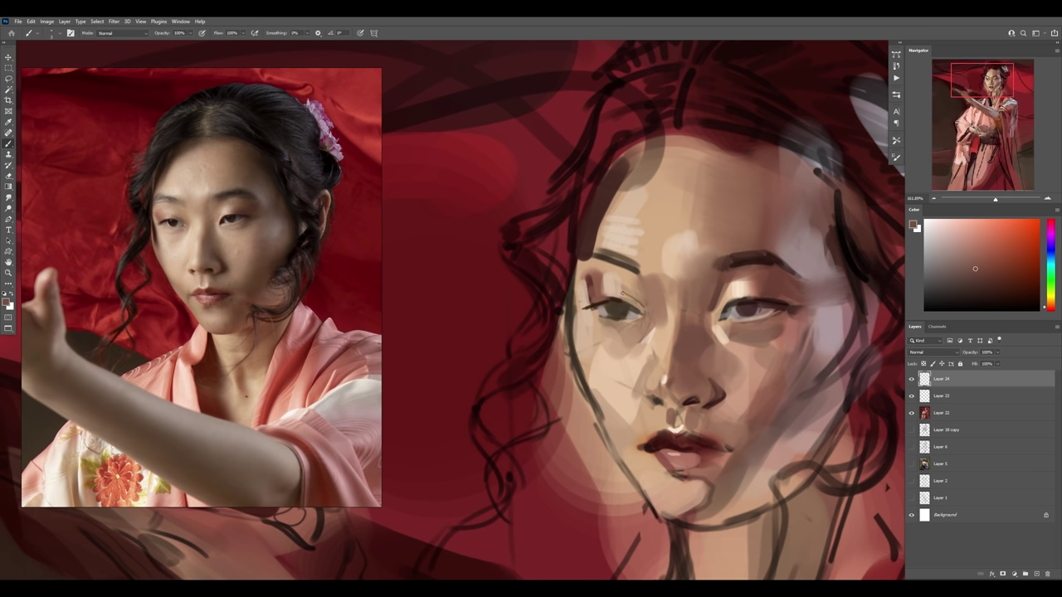
pyautogui.moveTo(629, 297); pyautogui.dragTo(645, 305)
pyautogui.press(']')
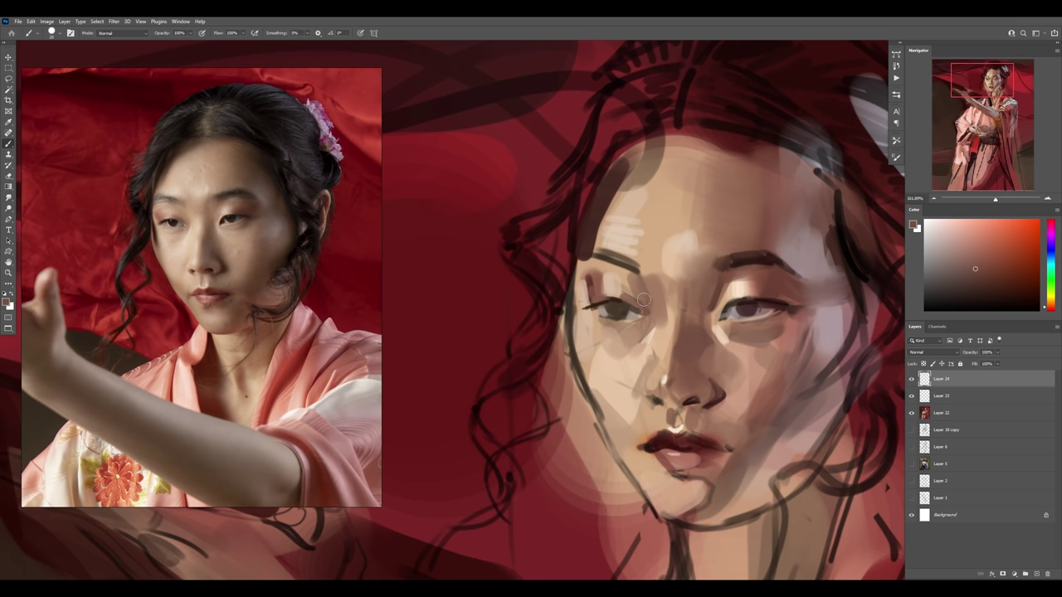
pyautogui.hotkey('ctrl', 'z')
pyautogui.press('[')
pyautogui.press('[')
# - Paint a lighter skin tone over the left upper eyelid with a larger brush
pyautogui.keyDown('alt'); pyautogui.click(637, 339); pyautogui.keyUp('alt')
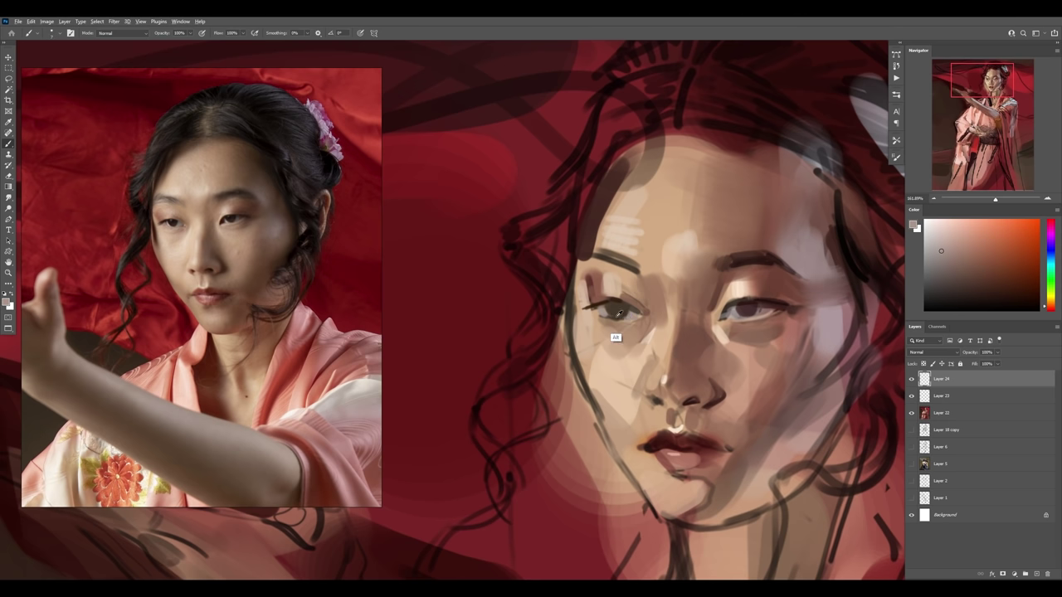
pyautogui.keyDown('alt'); pyautogui.click(617, 315); pyautogui.keyUp('alt')
pyautogui.keyDown('alt'); pyautogui.click(609, 305); pyautogui.keyUp('alt')
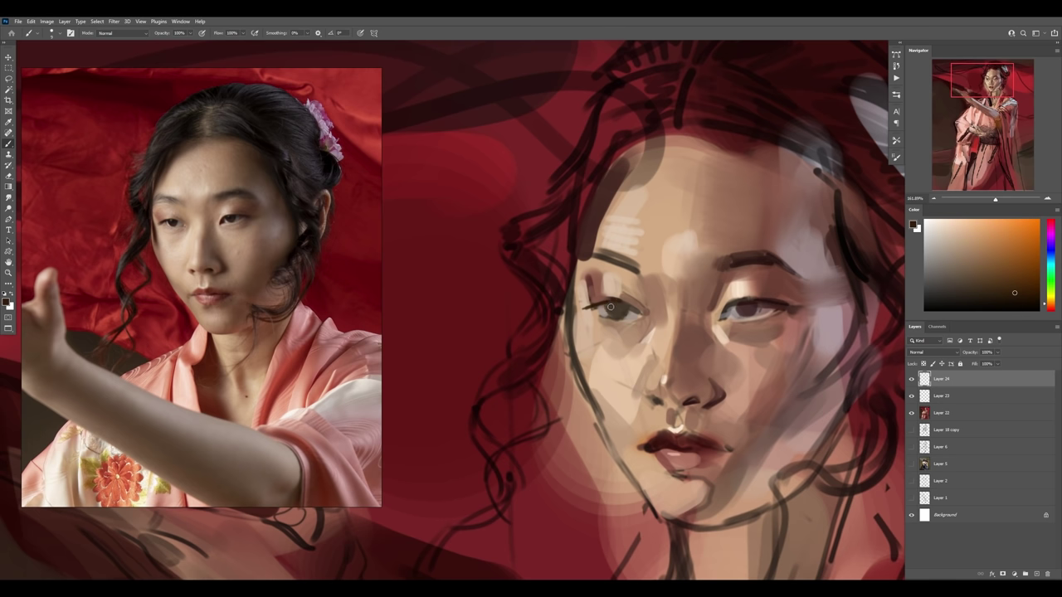
pyautogui.press(']')
pyautogui.moveTo(737, 304)
pyautogui.mouseDown()
pyautogui.moveTo(793, 311)
pyautogui.moveTo(819, 295)
pyautogui.moveTo(863, 299)
pyautogui.mouseUp()
# - Zoom back in, resample face skin tones, and add empty Layer 25 on top
pyautogui.press('z')
pyautogui.press('b')
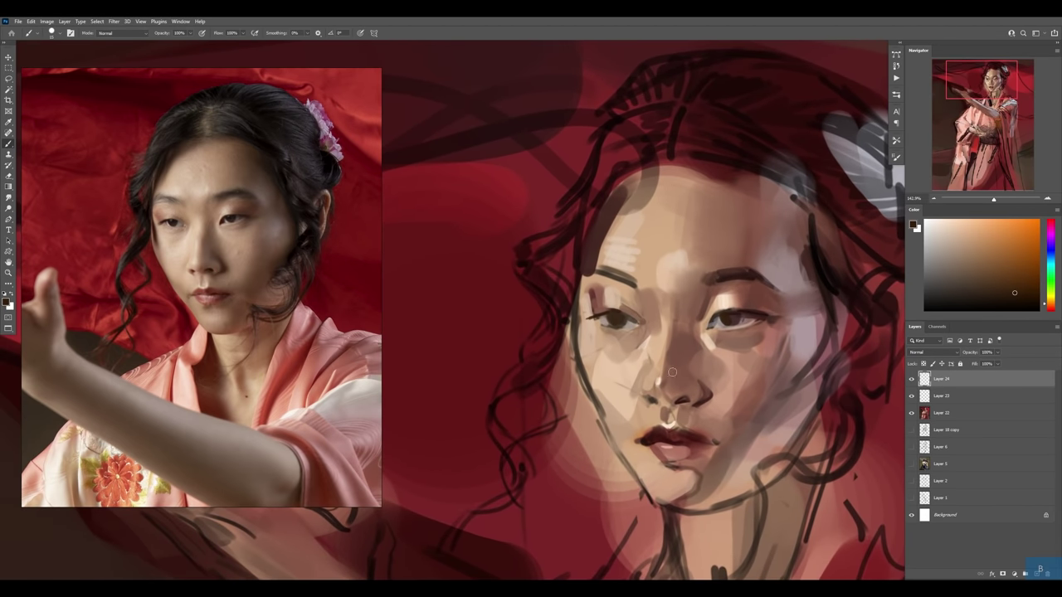
pyautogui.keyDown('alt'); pyautogui.click(625, 426); pyautogui.keyUp('alt')
pyautogui.keyDown('alt'); pyautogui.click(645, 358); pyautogui.keyUp('alt')
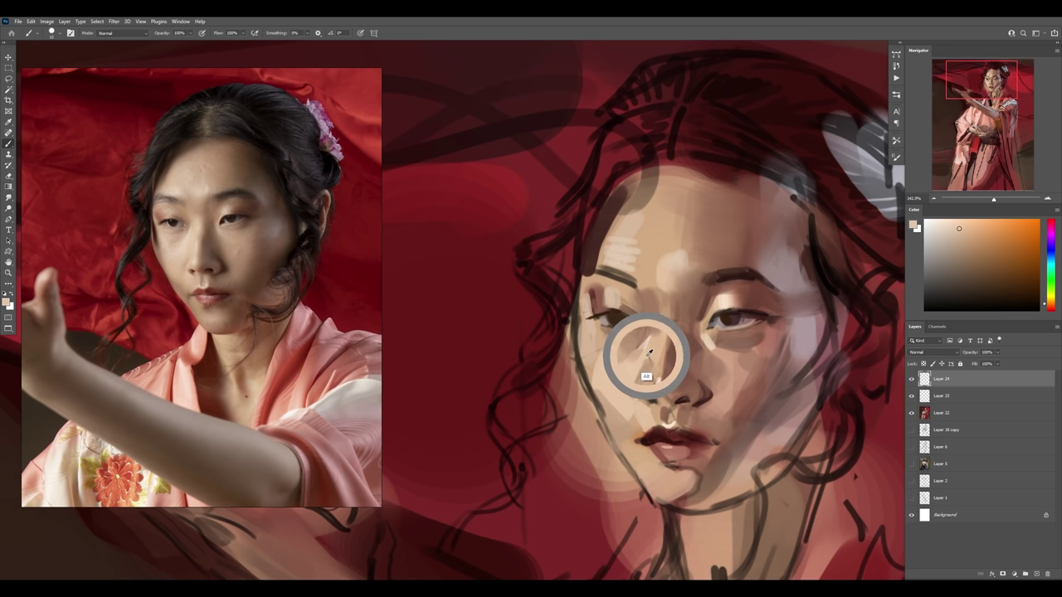
pyautogui.keyDown('alt'); pyautogui.click(646, 363); pyautogui.keyUp('alt')
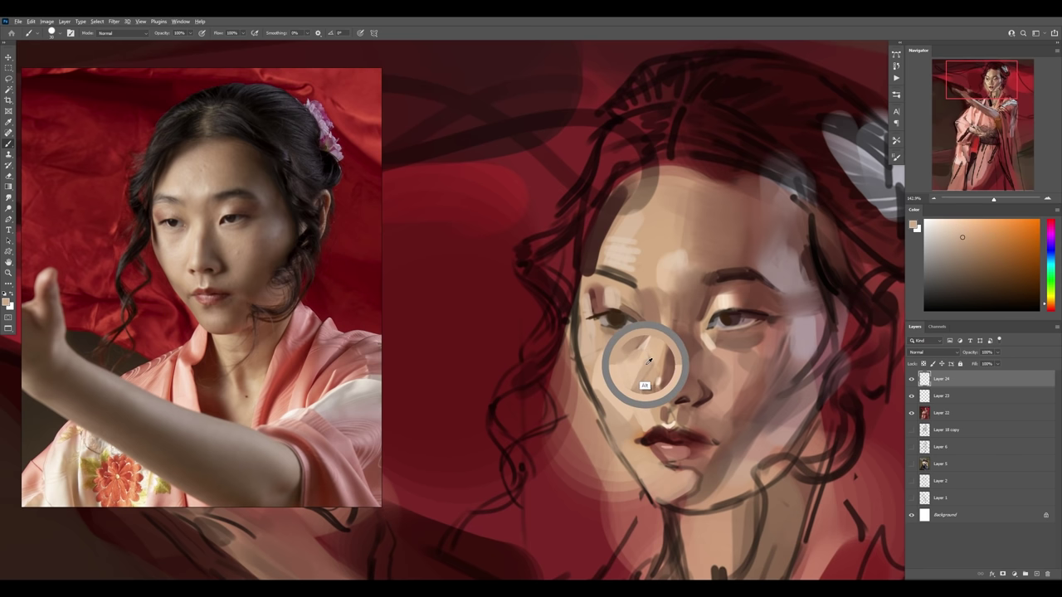
pyautogui.keyDown('alt'); pyautogui.click(624, 388); pyautogui.keyUp('alt')
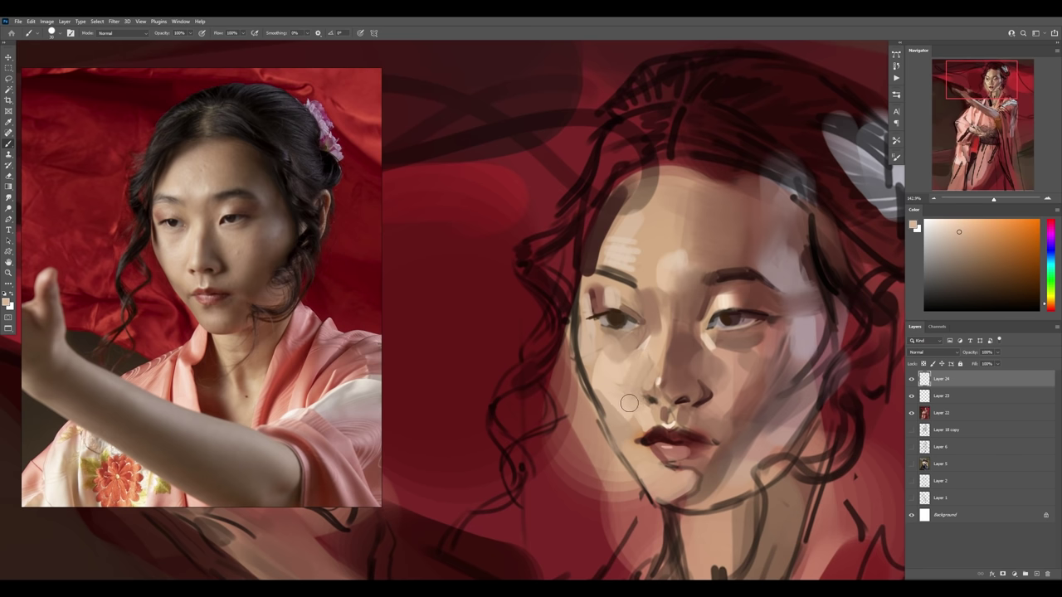
pyautogui.keyDown('alt'); pyautogui.click(637, 357); pyautogui.keyUp('alt')
pyautogui.hotkey('ctrl', 'alt', '1')
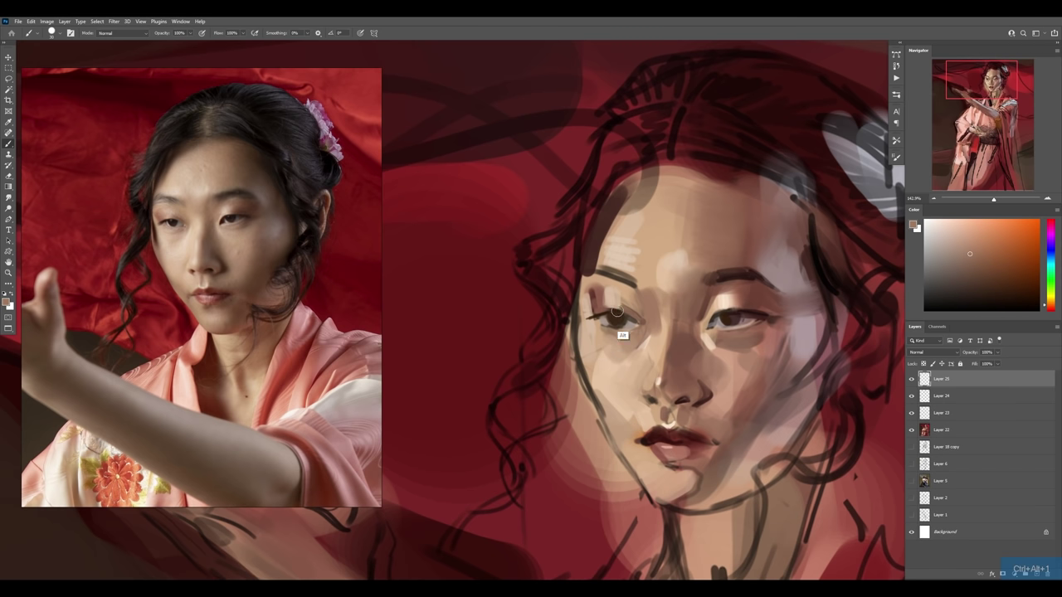
# - Sample dark brown and light skin tones, zooming out and back in around the face
pyautogui.keyDown('alt'); pyautogui.click(622, 333); pyautogui.keyUp('alt')
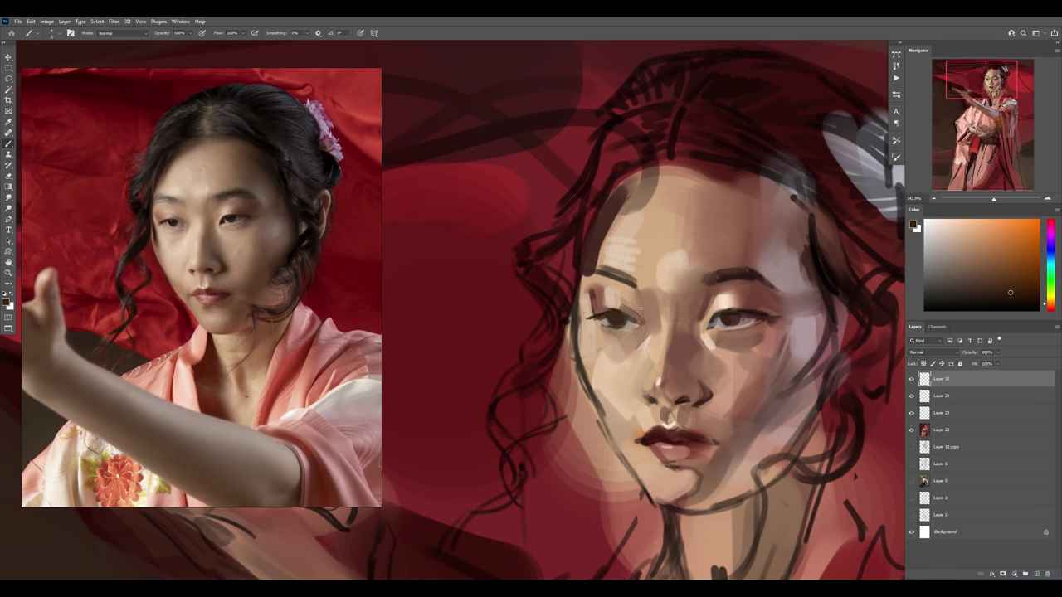
pyautogui.press('z')
pyautogui.press('b')
pyautogui.keyDown('alt'); pyautogui.click(624, 347); pyautogui.keyUp('alt')
pyautogui.keyDown('alt'); pyautogui.click(644, 365); pyautogui.keyUp('alt')
pyautogui.press('z')
pyautogui.keyDown('alt'); pyautogui.click(619, 336); pyautogui.keyUp('alt')
pyautogui.click(702, 384)
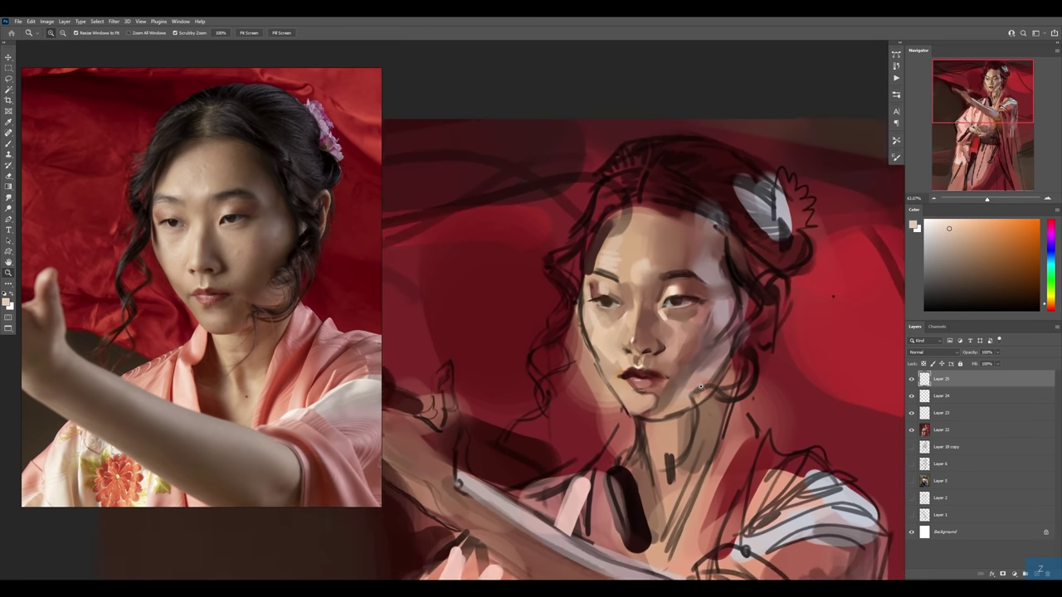
pyautogui.press('b')
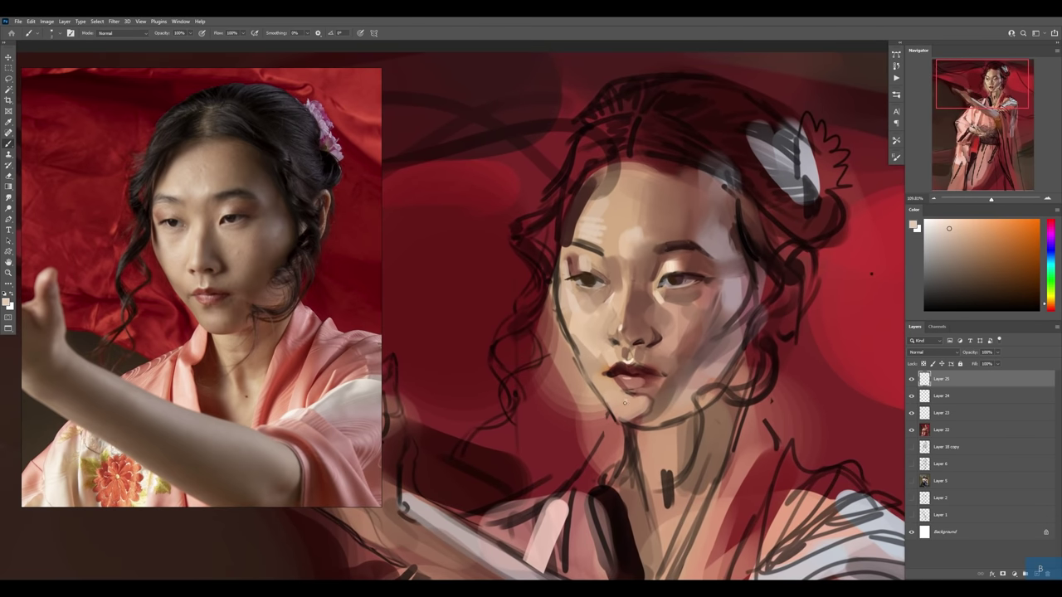
# - Merge Layers 25 and 24 down into Layer 23 and select the Mixer Brush
pyautogui.hotkey('ctrl', 'e')
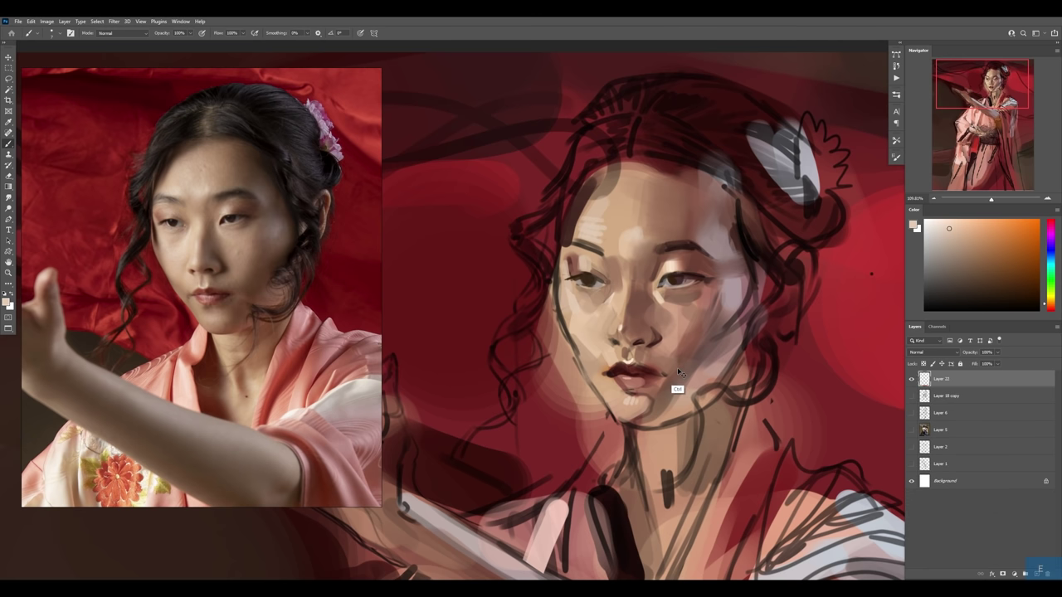
pyautogui.hotkey('ctrl', 'e')
pyautogui.hotkey('shift', 'b')
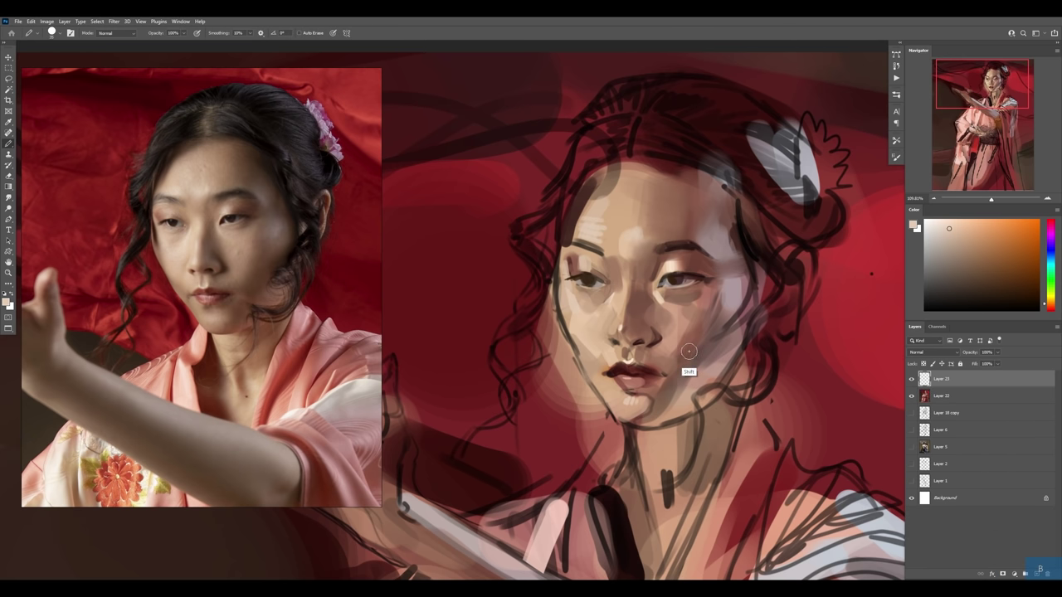
pyautogui.hotkey('shift', 'b')
pyautogui.hotkey('shift', 'b')
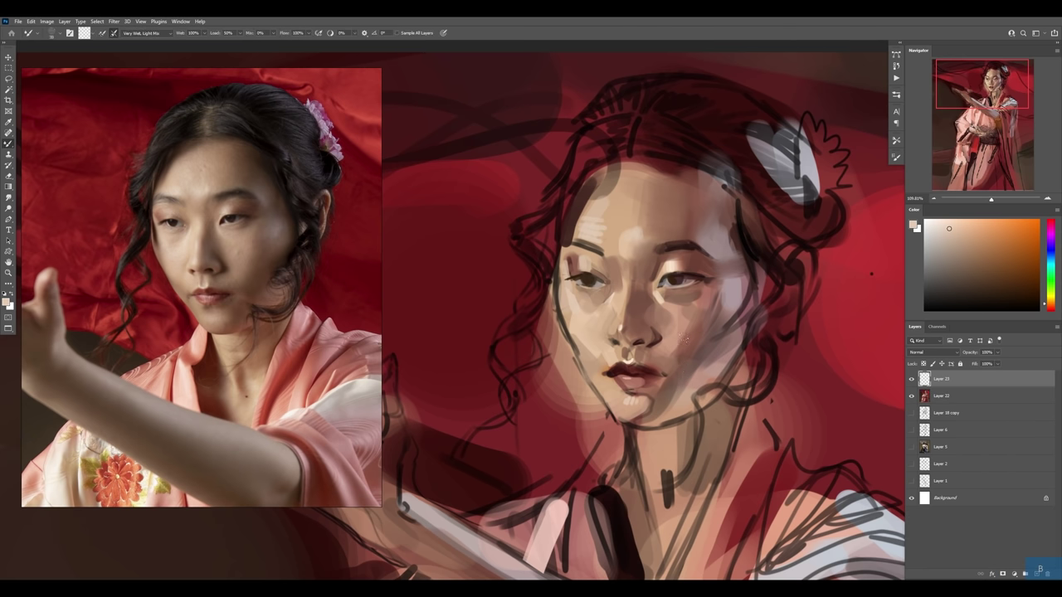
# - Merge Layer 23 into Layer 22, dab cheek freckles, and darken both eyebrows with the Mixer Brush
pyautogui.hotkey('ctrl', 'e')
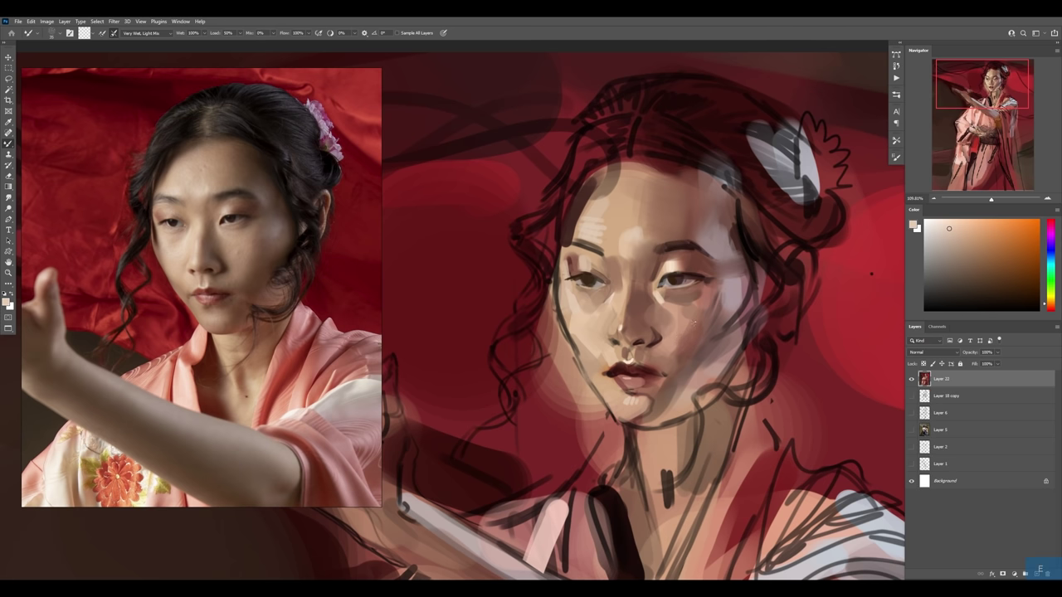
pyautogui.click(684, 322)
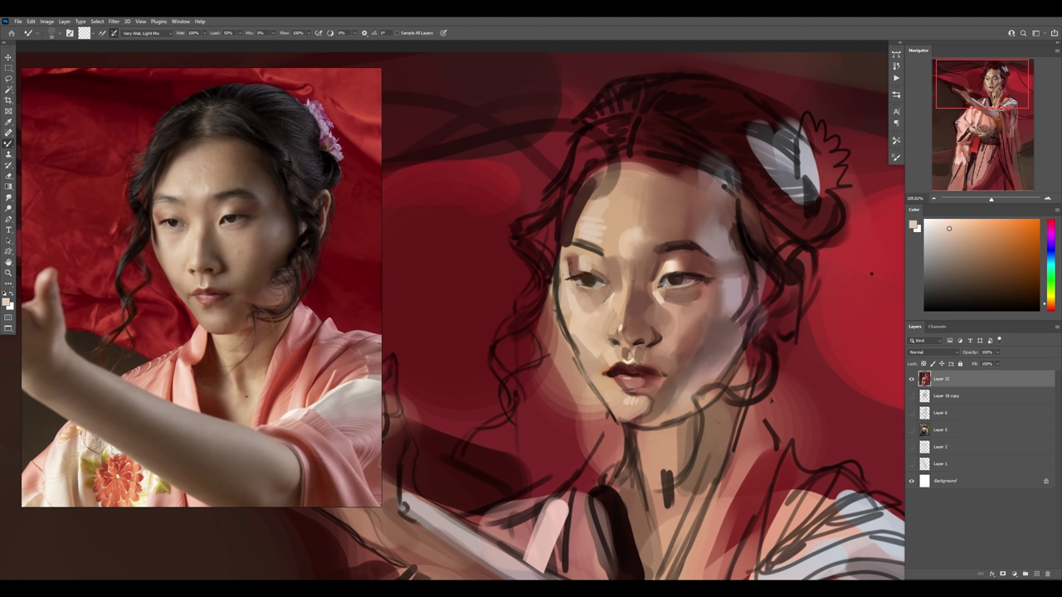
pyautogui.moveTo(591, 249)
pyautogui.mouseDown()
pyautogui.moveTo(602, 246)
pyautogui.moveTo(573, 247)
pyautogui.mouseUp()
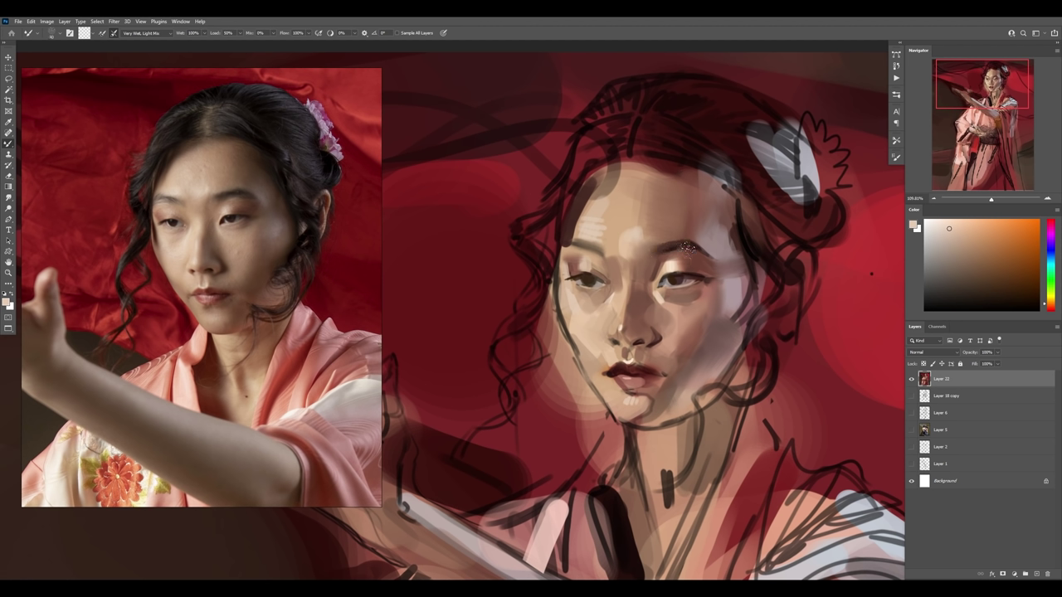
pyautogui.moveTo(683, 246); pyautogui.dragTo(704, 253)
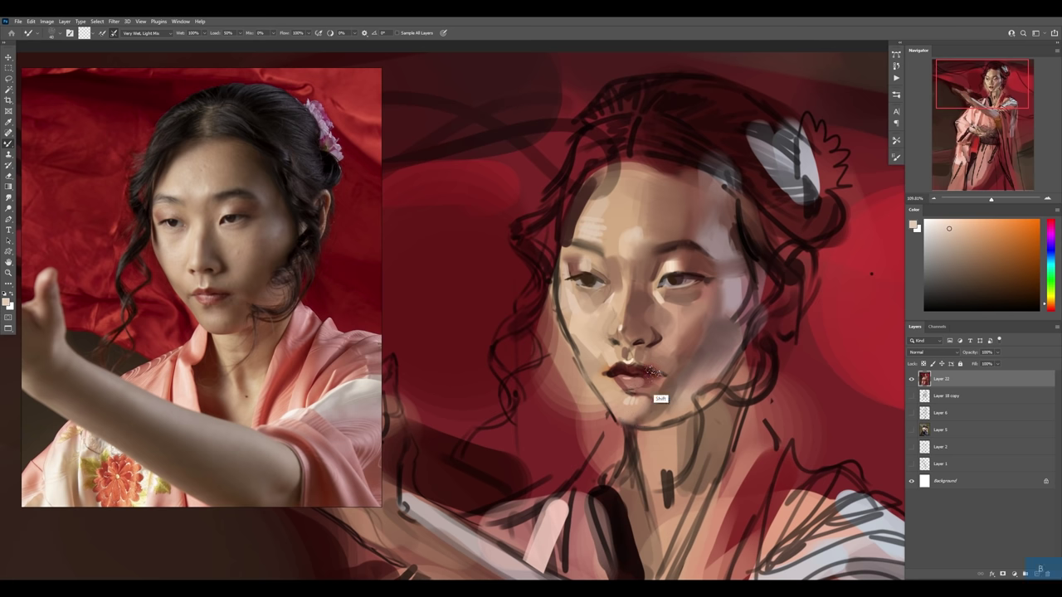
pyautogui.press('b')
pyautogui.keyDown('alt'); pyautogui.click(652, 375); pyautogui.keyUp('alt')
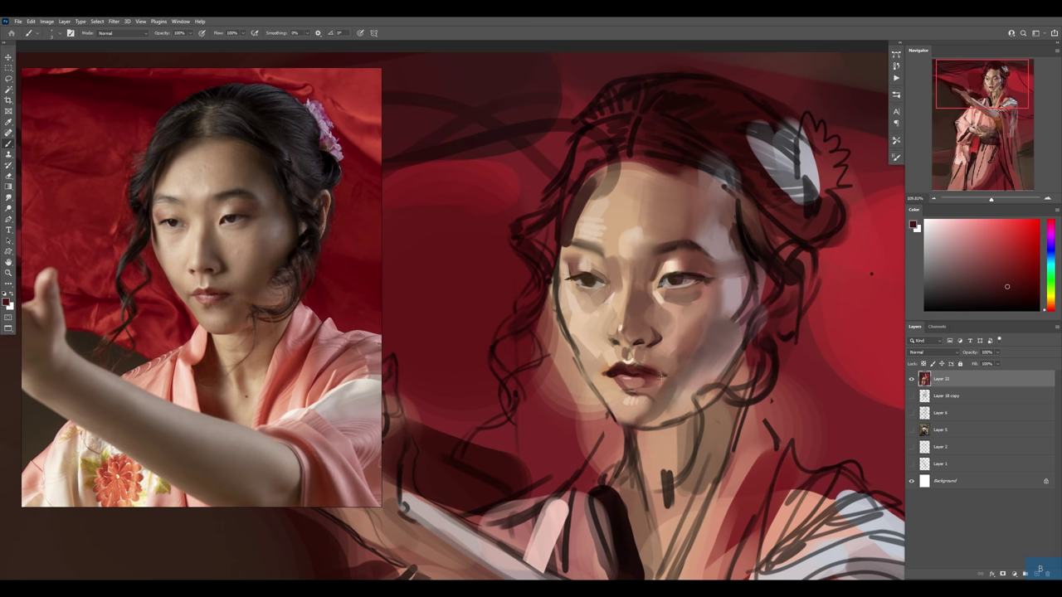
# - Sample a saturated dark red and paint it along the left cheek, hair edge and background
pyautogui.keyDown('alt'); pyautogui.click(665, 390); pyautogui.keyUp('alt')
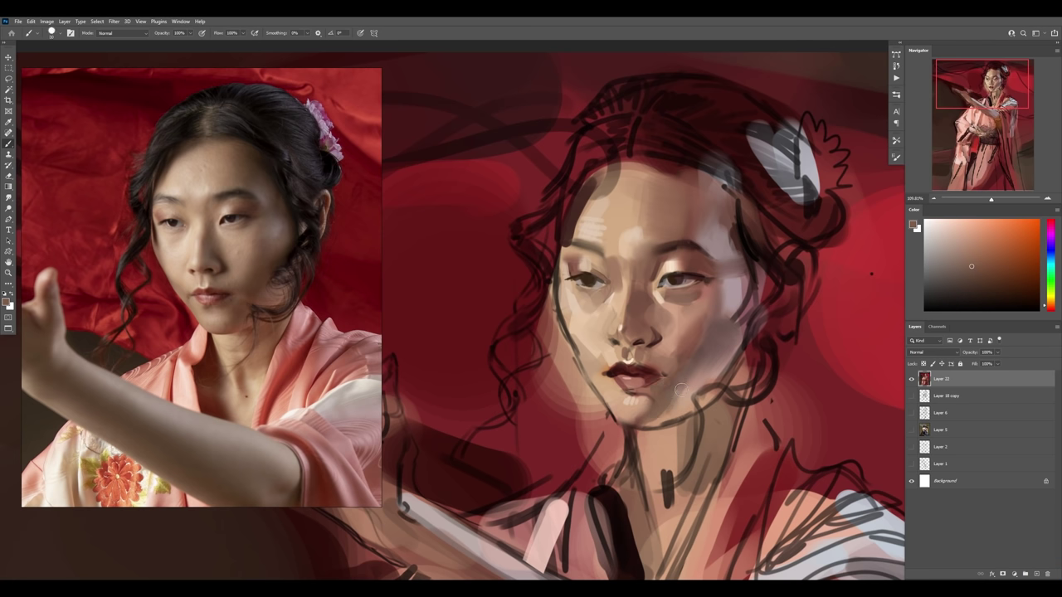
pyautogui.keyDown('alt'); pyautogui.click(704, 289); pyautogui.keyUp('alt')
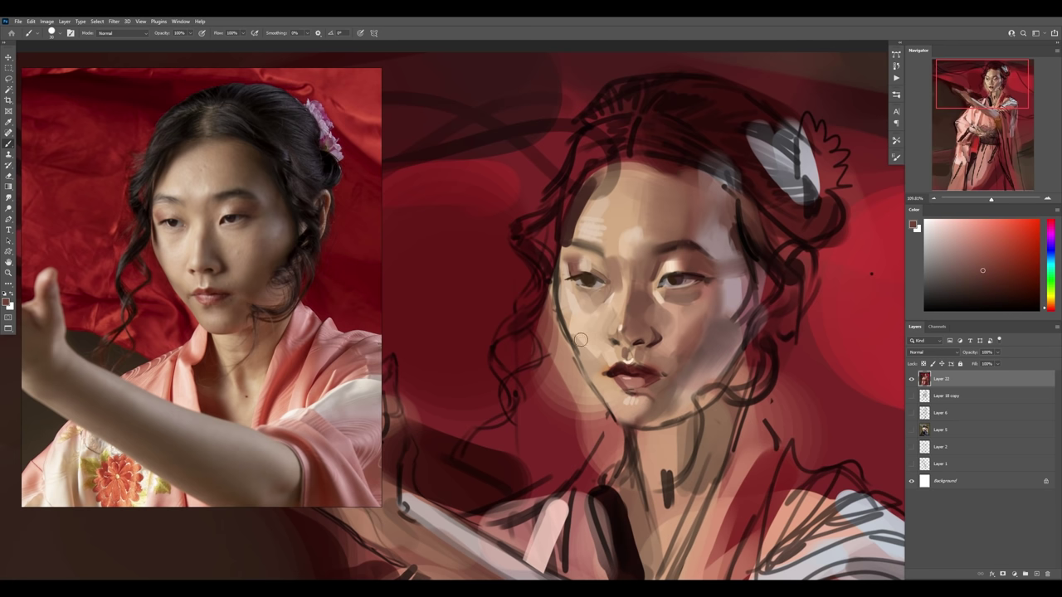
pyautogui.press('[')
pyautogui.press('[')
pyautogui.keyDown('alt'); pyautogui.click(565, 311); pyautogui.keyUp('alt')
pyautogui.press(']')
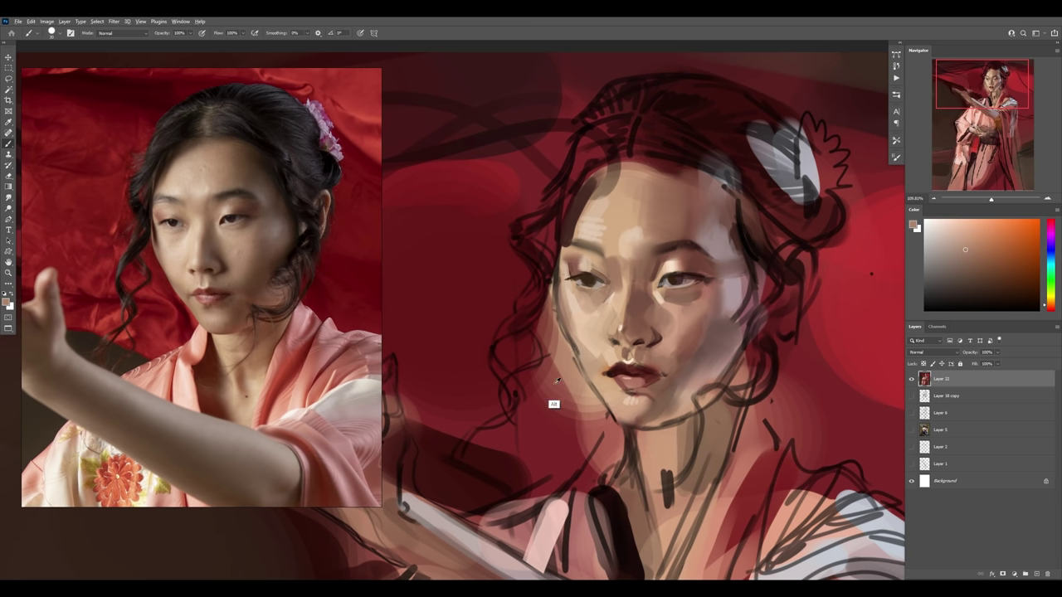
pyautogui.keyDown('alt'); pyautogui.click(540, 452); pyautogui.keyUp('alt')
pyautogui.keyDown('alt'); pyautogui.click(469, 226); pyautogui.keyUp('alt')
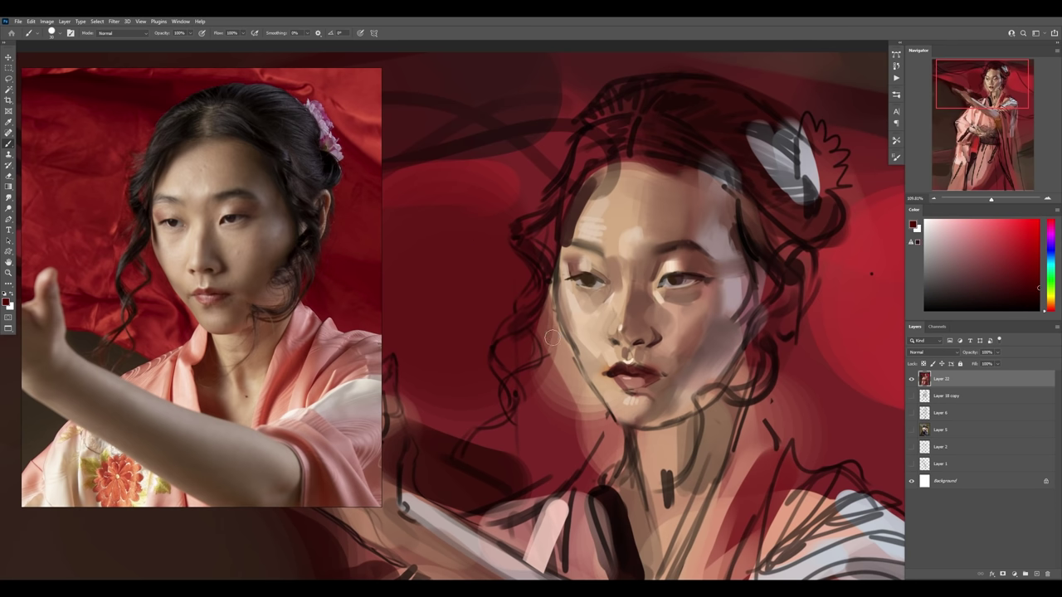
pyautogui.moveTo(549, 318)
pyautogui.mouseDown()
pyautogui.moveTo(594, 406)
pyautogui.moveTo(584, 444)
pyautogui.mouseUp()
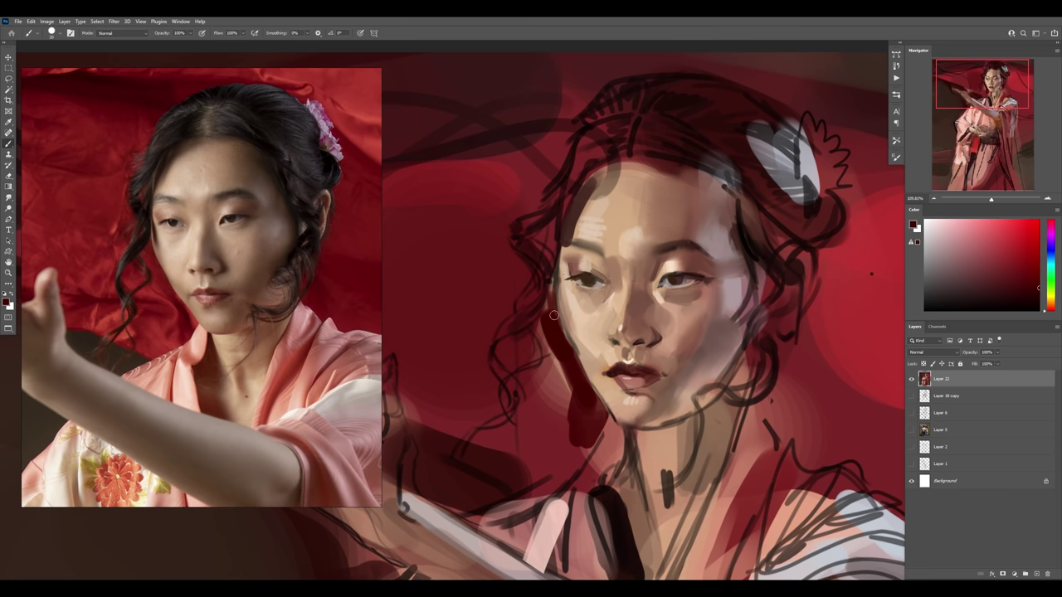
pyautogui.moveTo(547, 341)
pyautogui.mouseDown()
pyautogui.moveTo(597, 355)
pyautogui.moveTo(588, 402)
pyautogui.moveTo(611, 417)
pyautogui.moveTo(596, 465)
pyautogui.moveTo(611, 474)
pyautogui.moveTo(571, 416)
pyautogui.mouseUp()
pyautogui.moveTo(515, 367)
pyautogui.mouseDown()
pyautogui.moveTo(526, 323)
pyautogui.moveTo(559, 290)
pyautogui.moveTo(543, 255)
pyautogui.moveTo(536, 271)
pyautogui.moveTo(548, 221)
pyautogui.moveTo(576, 208)
pyautogui.moveTo(569, 194)
pyautogui.moveTo(598, 193)
pyautogui.moveTo(544, 311)
pyautogui.mouseUp()
# - Zoom in on the face, mirror the reference photo, and choose the soft round brush preset
pyautogui.press('z')
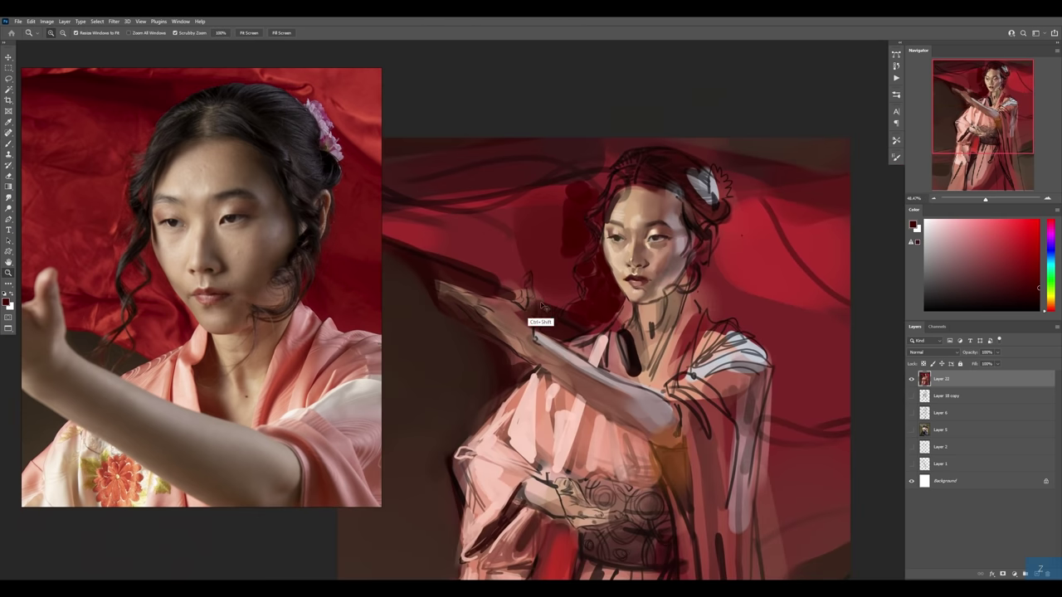
pyautogui.moveTo(730, 339); pyautogui.dragTo(634, 351)
pyautogui.moveTo(536, 253); pyautogui.dragTo(595, 306)
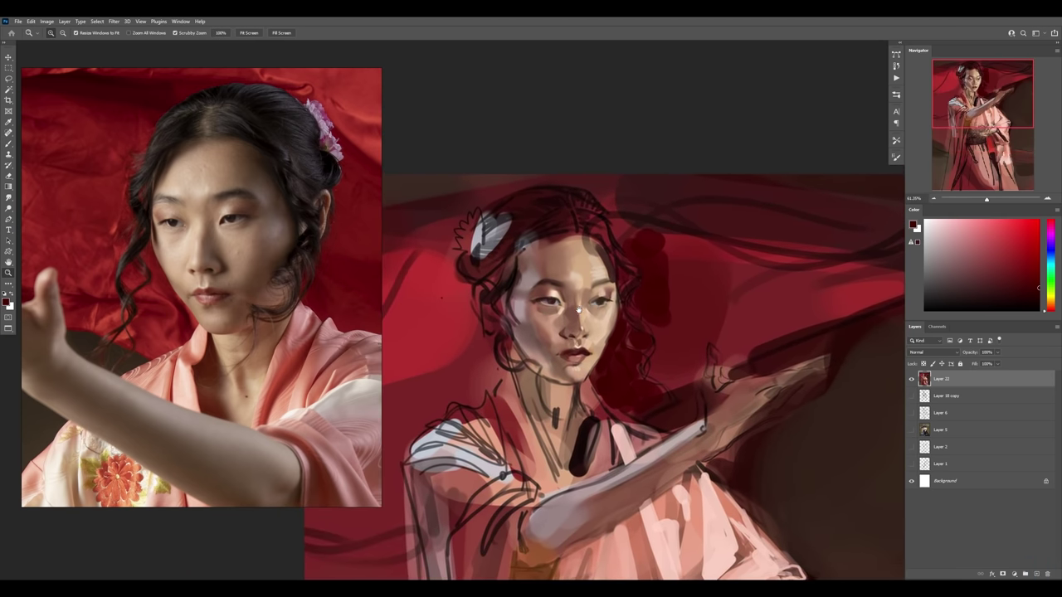
pyautogui.moveTo(571, 325); pyautogui.dragTo(582, 323)
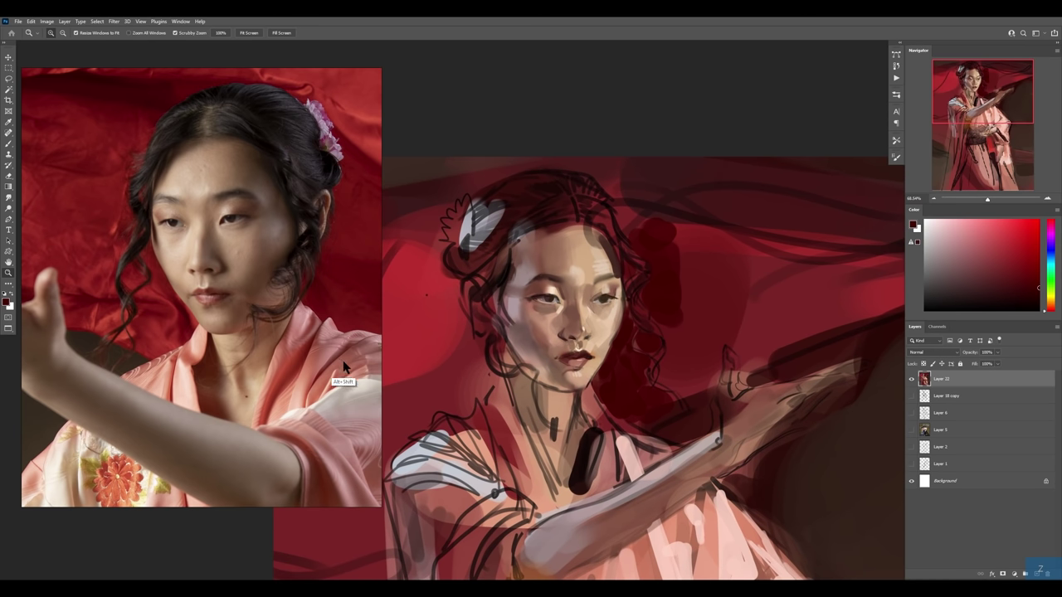
pyautogui.press('Right')
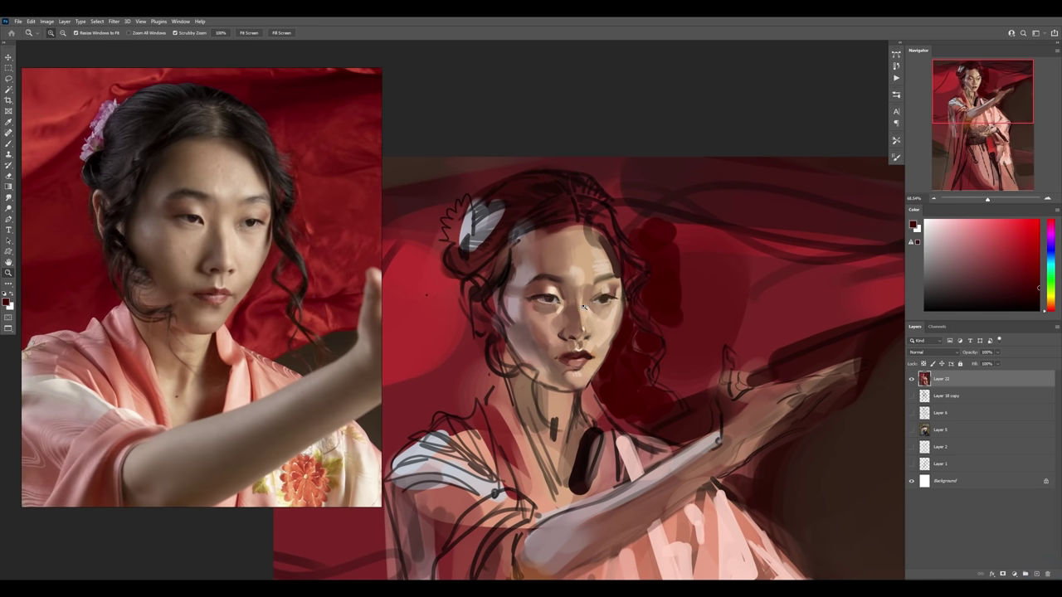
pyautogui.moveTo(584, 307); pyautogui.dragTo(591, 306)
pyautogui.press('b')
pyautogui.rightClick(583, 295)
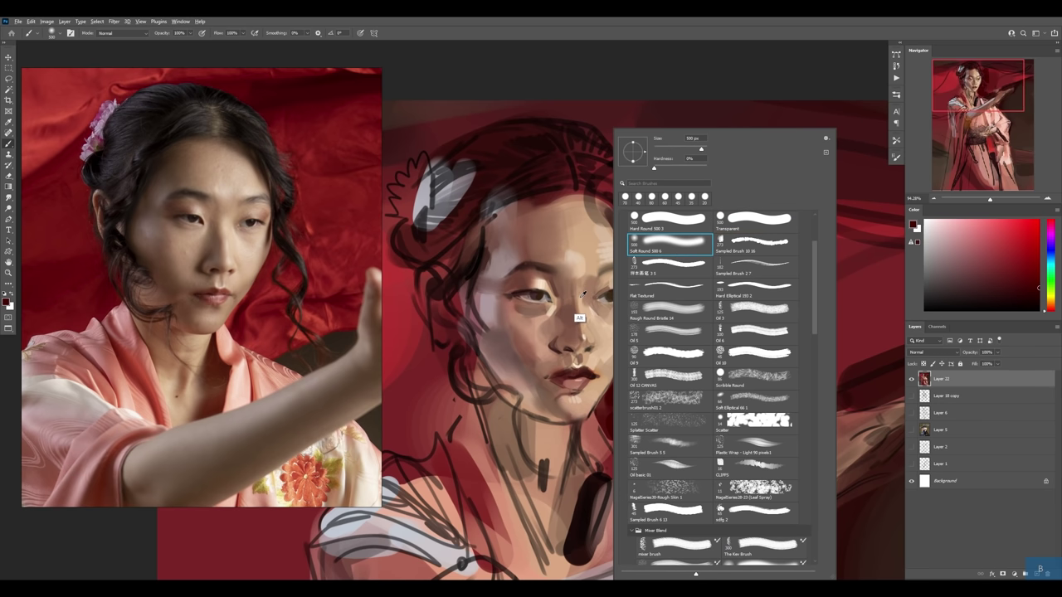
pyautogui.keyDown('alt'); pyautogui.click(583, 295); pyautogui.keyUp('alt')
# - Sample skin tones from the forehead, nose, cheek and lips
pyautogui.keyDown('alt'); pyautogui.click(576, 286); pyautogui.keyUp('alt')
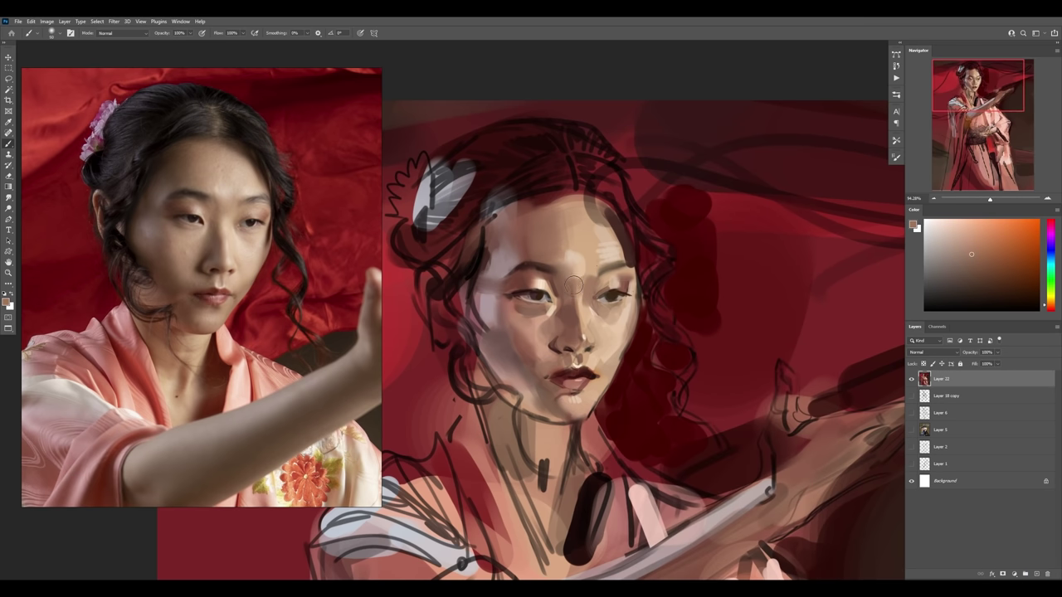
pyautogui.keyDown('alt'); pyautogui.click(571, 308); pyautogui.keyUp('alt')
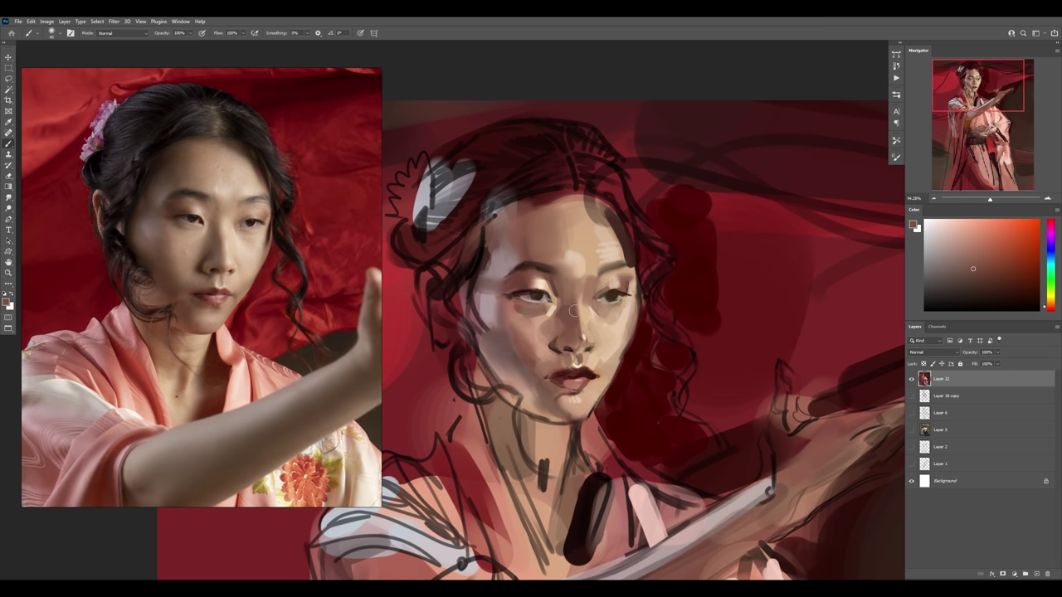
pyautogui.keyDown('alt'); pyautogui.click(575, 307); pyautogui.keyUp('alt')
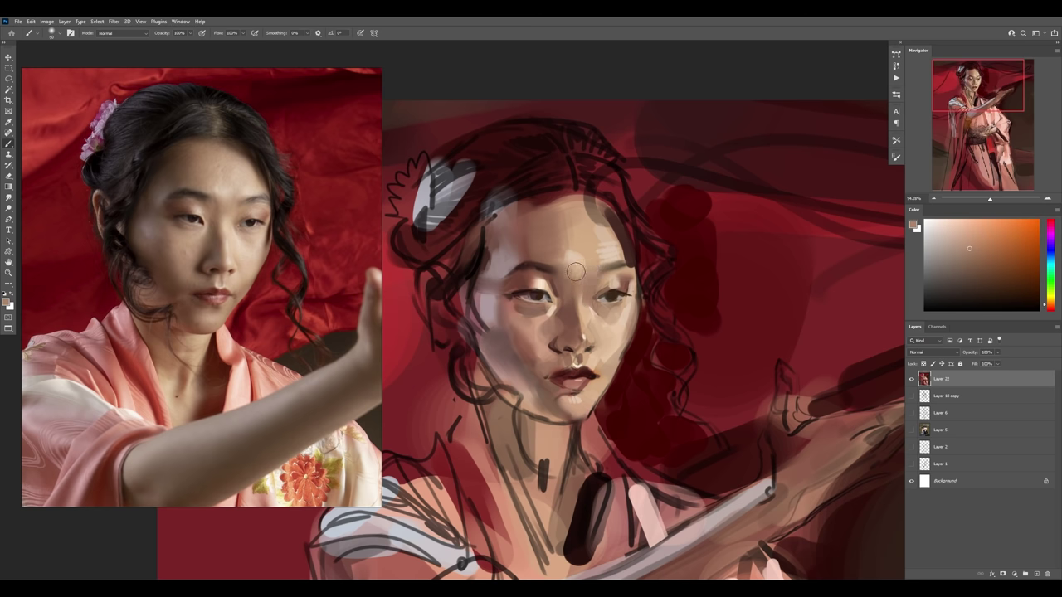
pyautogui.keyDown('alt'); pyautogui.click(606, 325); pyautogui.keyUp('alt')
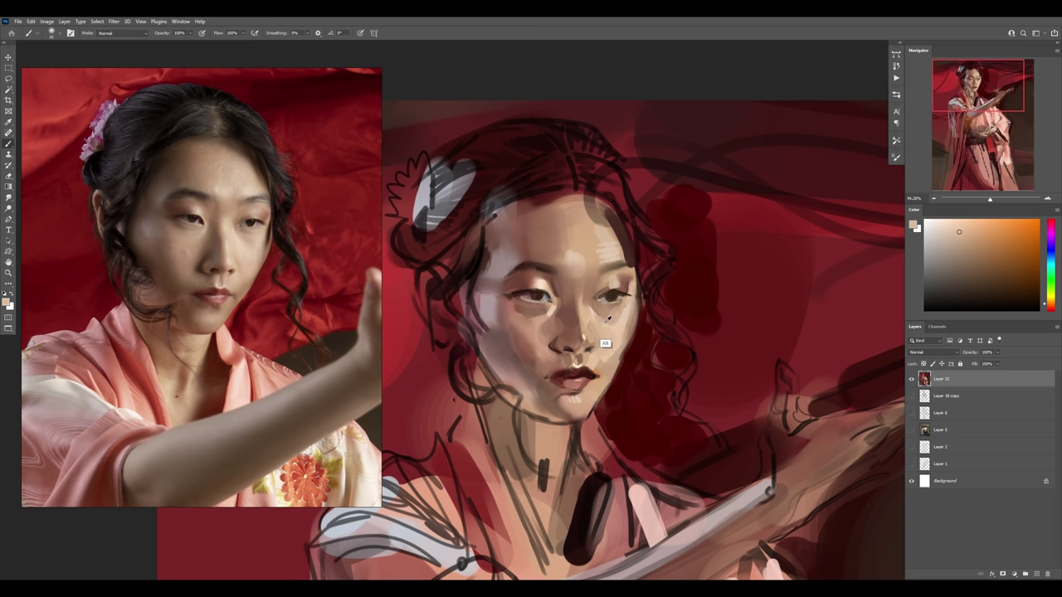
pyautogui.keyDown('alt'); pyautogui.click(620, 332); pyautogui.keyUp('alt')
pyautogui.keyDown('alt'); pyautogui.click(587, 380); pyautogui.keyUp('alt')
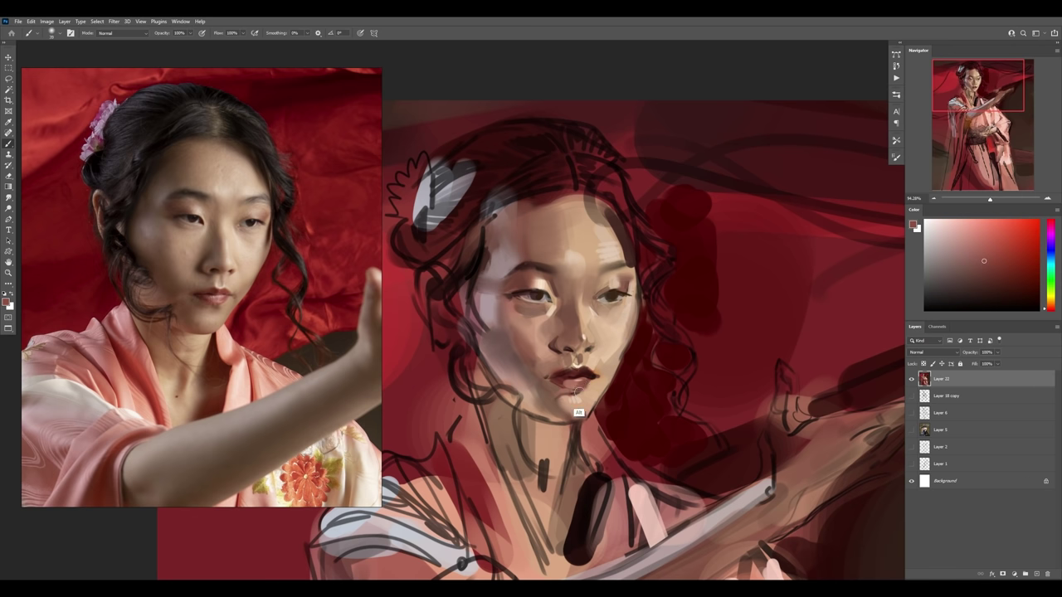
# - Sample warm orange-brown shadow tones near the chin and add new Layer 23
pyautogui.keyDown('alt'); pyautogui.click(567, 388); pyautogui.keyUp('alt')
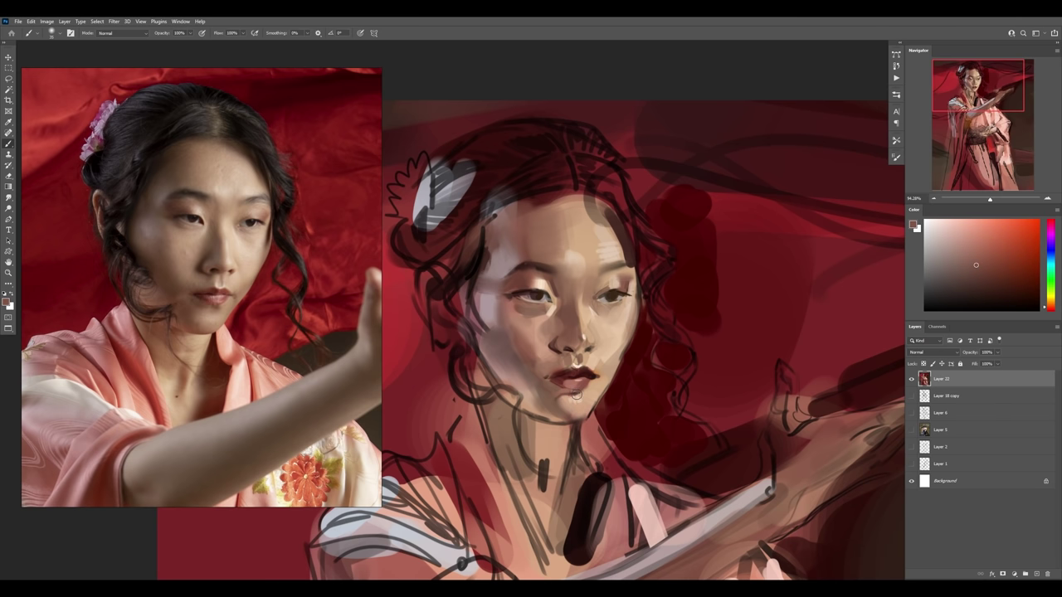
pyautogui.keyDown('alt'); pyautogui.click(572, 395); pyautogui.keyUp('alt')
pyautogui.keyDown('alt'); pyautogui.click(588, 419); pyautogui.keyUp('alt')
pyautogui.keyDown('alt'); pyautogui.click(561, 414); pyautogui.keyUp('alt')
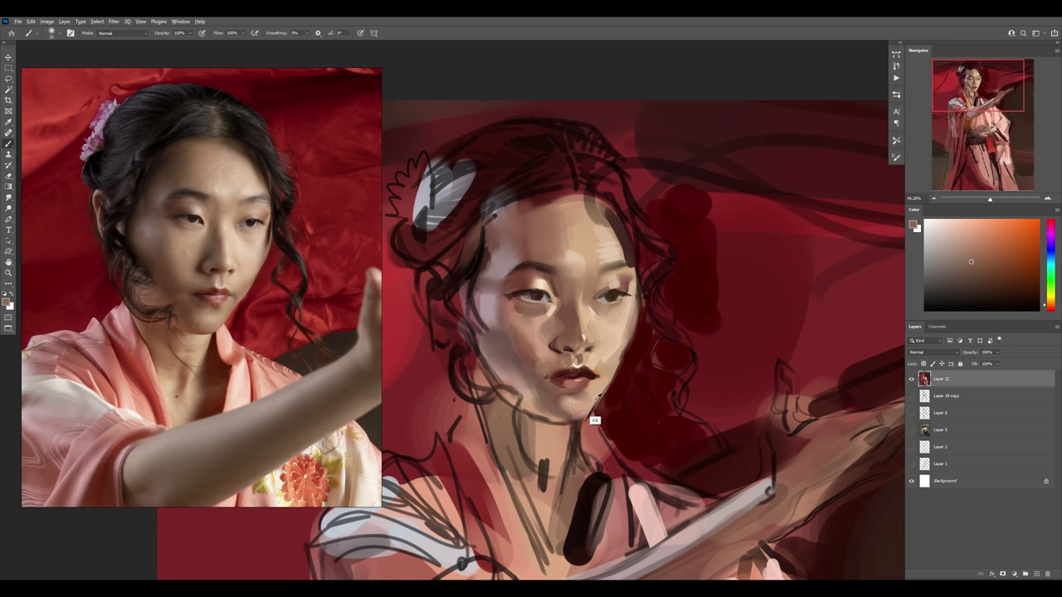
pyautogui.keyDown('alt'); pyautogui.click(597, 398); pyautogui.keyUp('alt')
pyautogui.hotkey('ctrl', 'alt', '1')
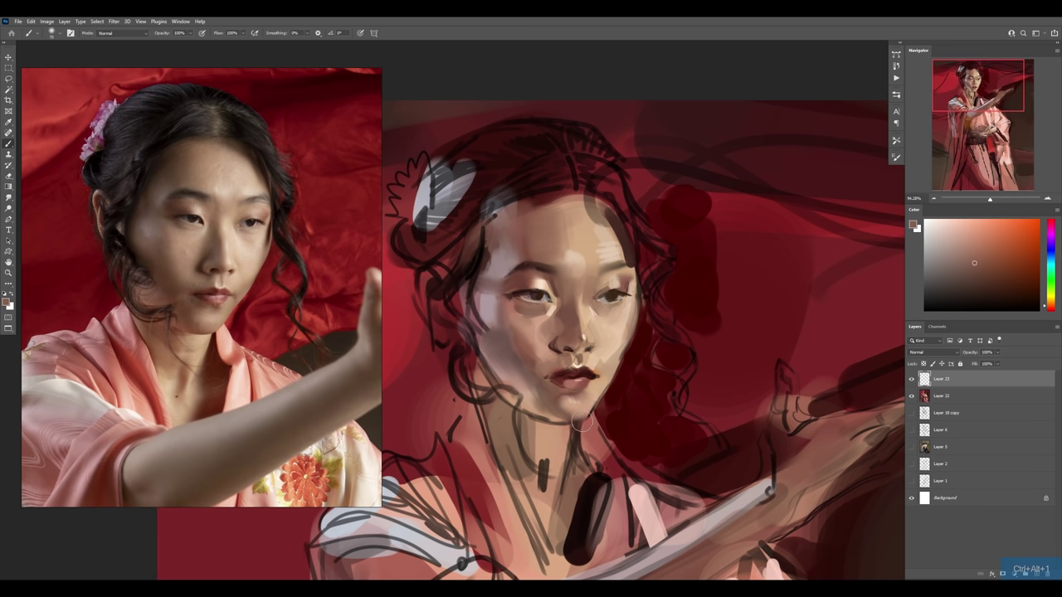
# - Paint skin tone along the jaw and neck in Darken mode and merge into Layer 22
pyautogui.moveTo(602, 402); pyautogui.dragTo(643, 327)
pyautogui.click(921, 354)
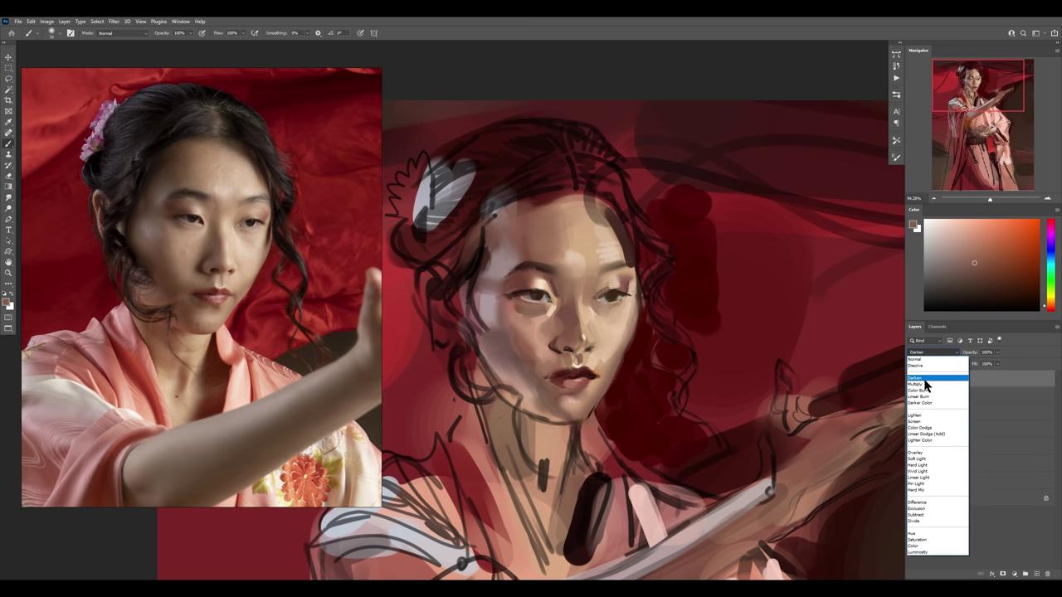
pyautogui.click(922, 373)
pyautogui.moveTo(630, 379); pyautogui.dragTo(648, 365)
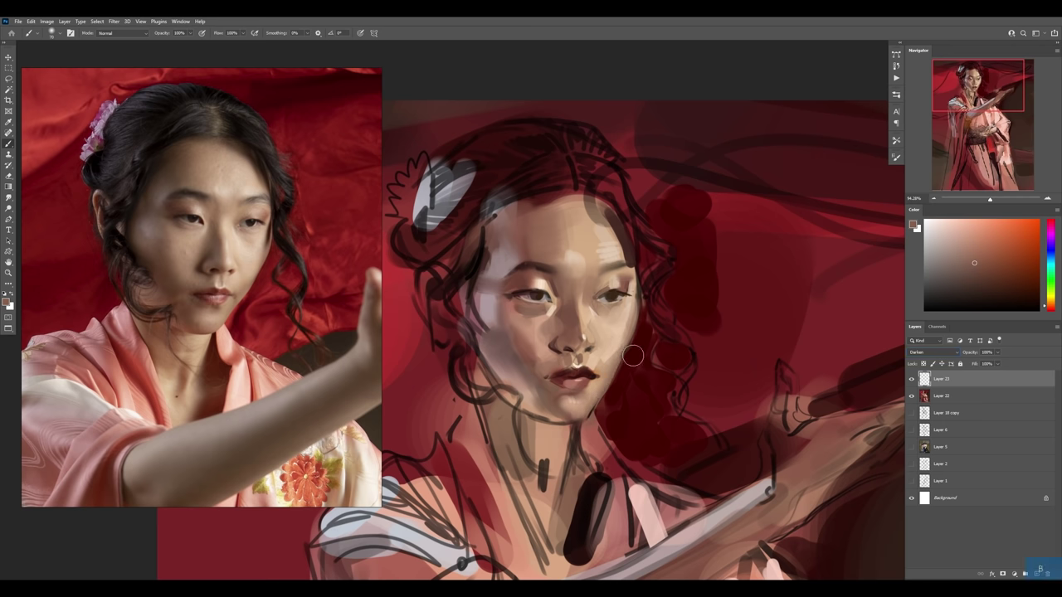
pyautogui.hotkey('ctrl', 'e')
# - Sample light beige and peach skin tones from the face and forehead
pyautogui.press('b')
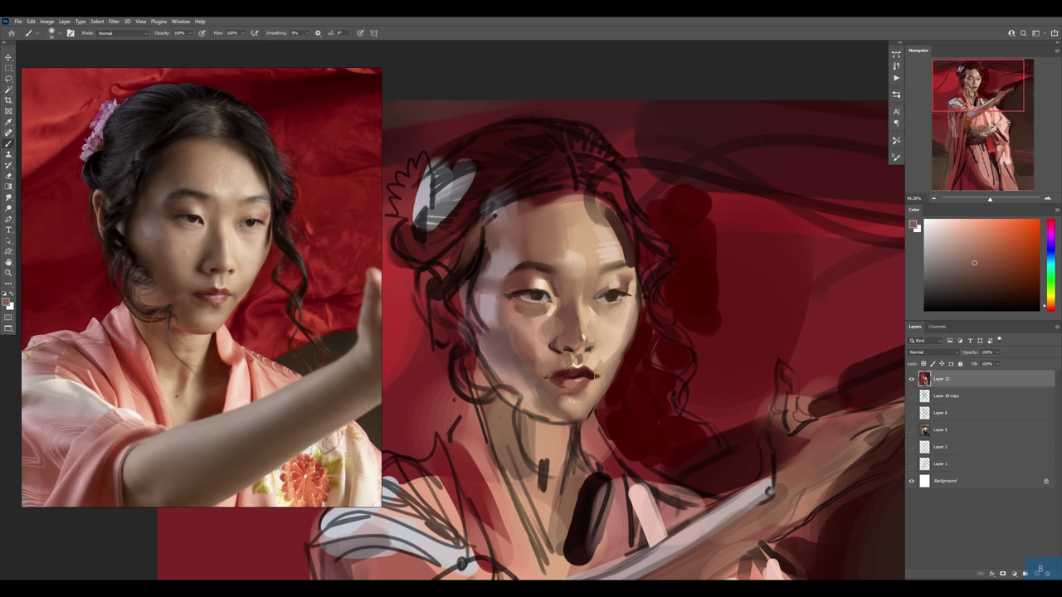
pyautogui.keyDown('alt'); pyautogui.click(599, 375); pyautogui.keyUp('alt')
pyautogui.keyDown('alt'); pyautogui.click(598, 361); pyautogui.keyUp('alt')
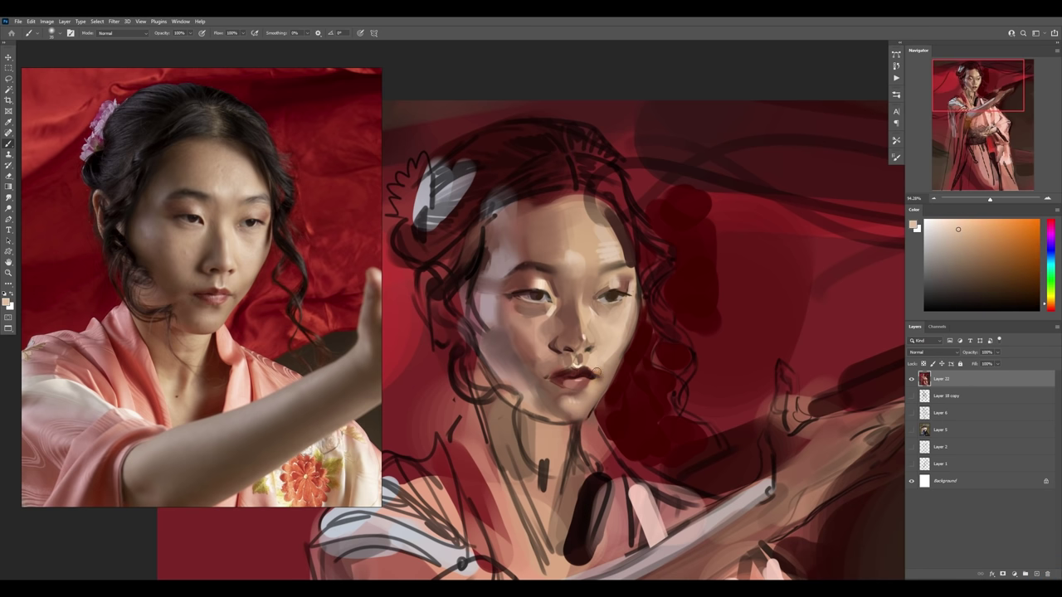
pyautogui.keyDown('alt'); pyautogui.click(606, 363); pyautogui.keyUp('alt')
pyautogui.keyDown('alt'); pyautogui.click(620, 381); pyautogui.keyUp('alt')
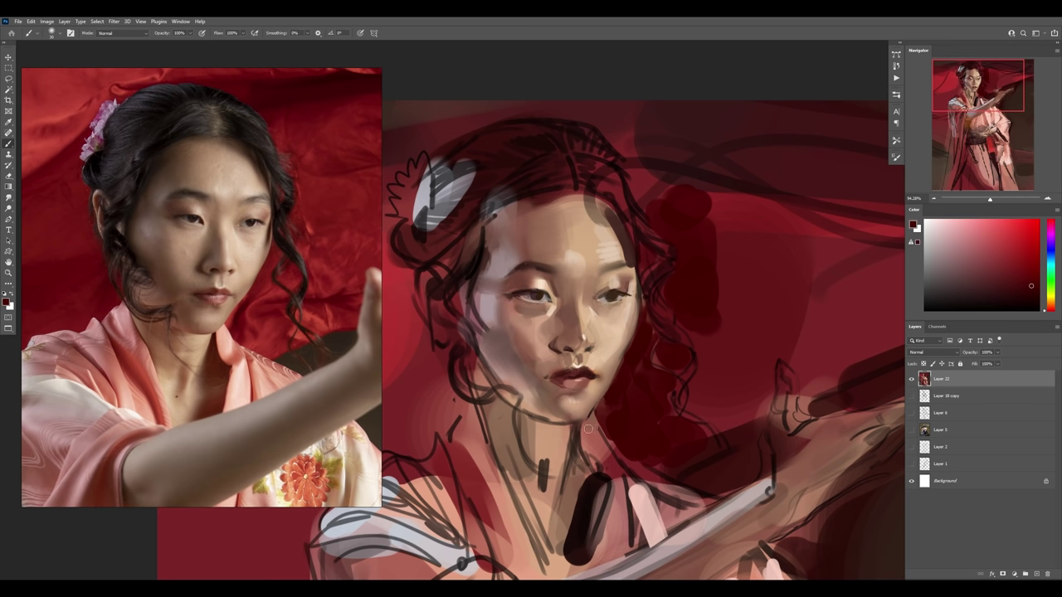
pyautogui.keyDown('alt'); pyautogui.click(570, 250); pyautogui.keyUp('alt')
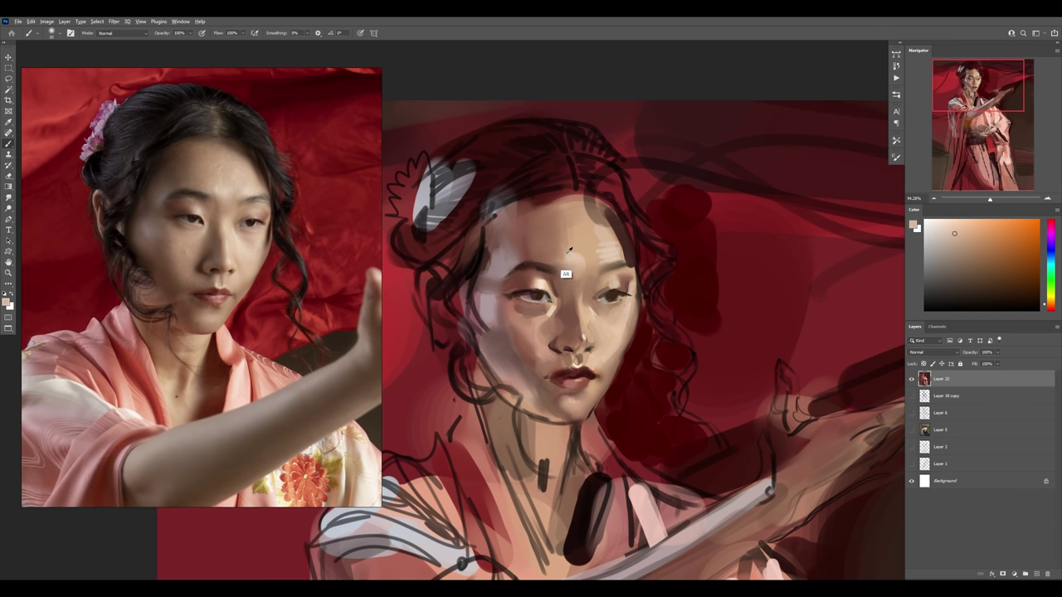
pyautogui.keyDown('alt'); pyautogui.click(552, 251); pyautogui.keyUp('alt')
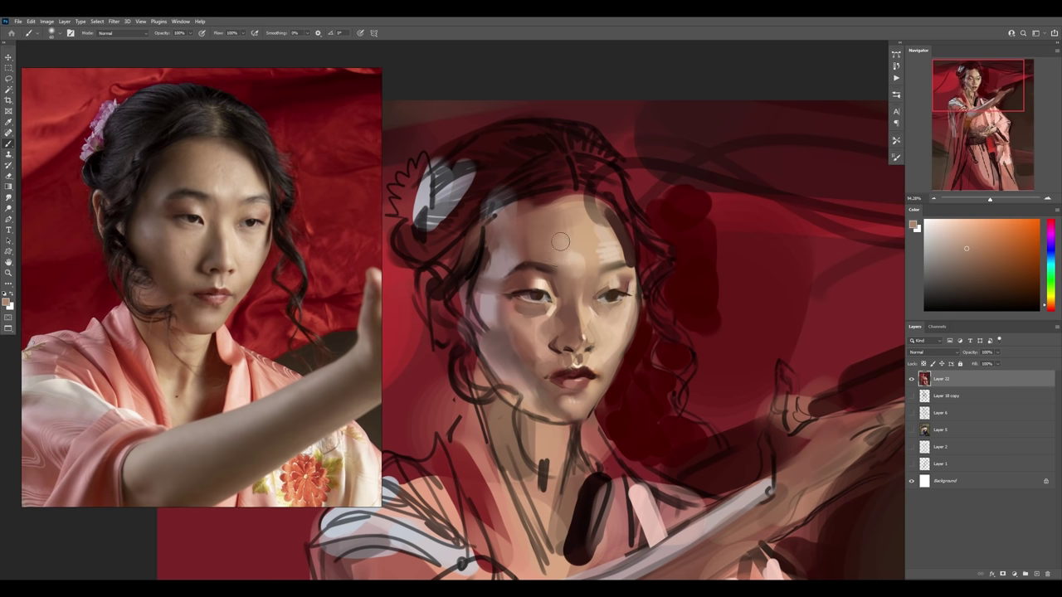
pyautogui.keyDown('alt'); pyautogui.click(603, 249); pyautogui.keyUp('alt')
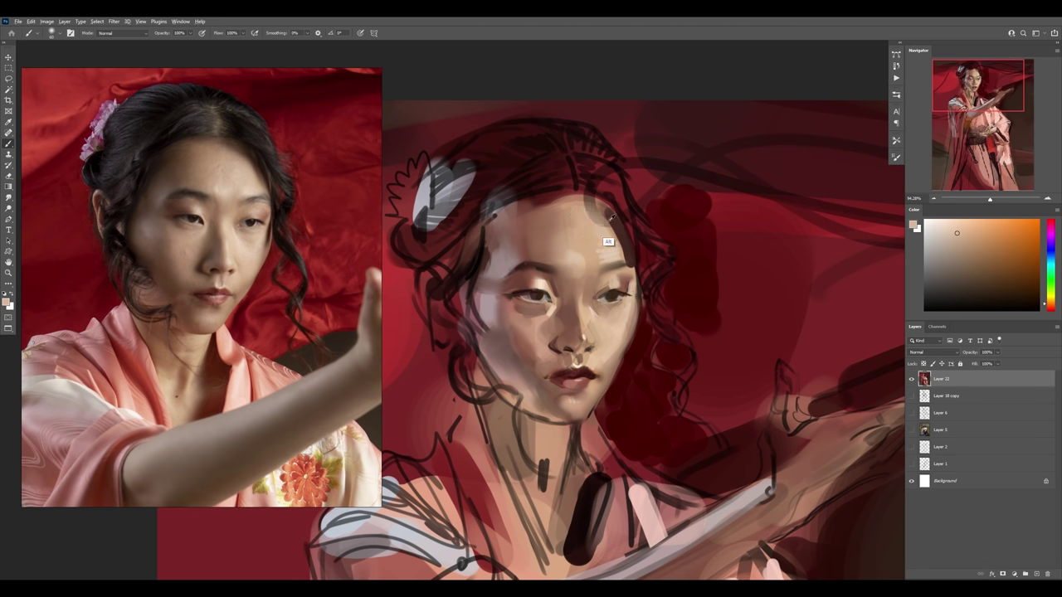
# - Paint faint dark red strokes along the hairline and add a new layer
pyautogui.keyDown('alt'); pyautogui.click(611, 217); pyautogui.keyUp('alt')
pyautogui.moveTo(543, 187); pyautogui.dragTo(631, 236)
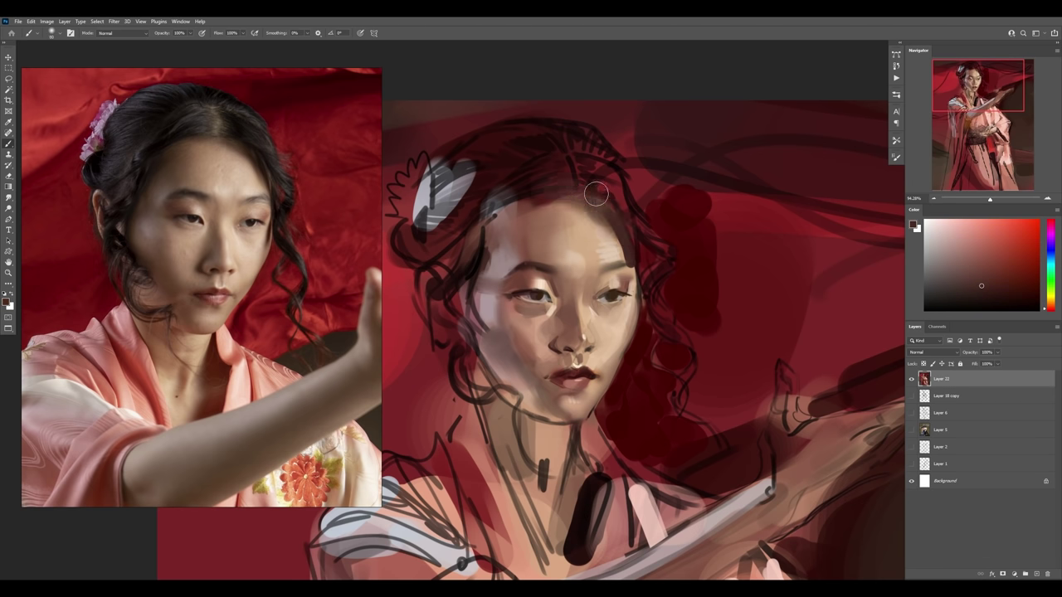
pyautogui.moveTo(581, 189); pyautogui.dragTo(549, 181)
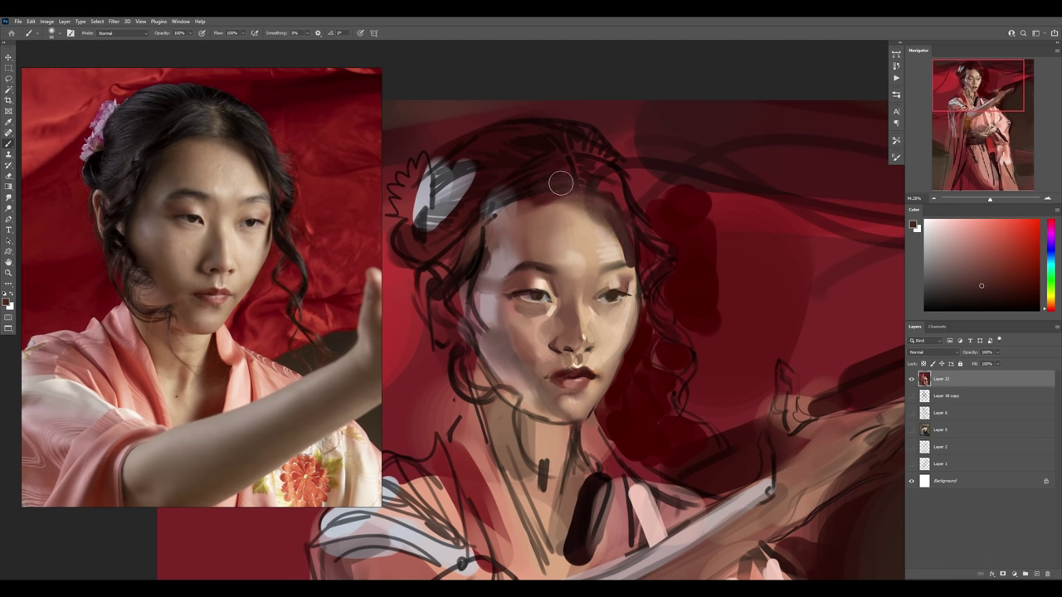
pyautogui.keyDown('alt'); pyautogui.click(562, 284); pyautogui.keyUp('alt')
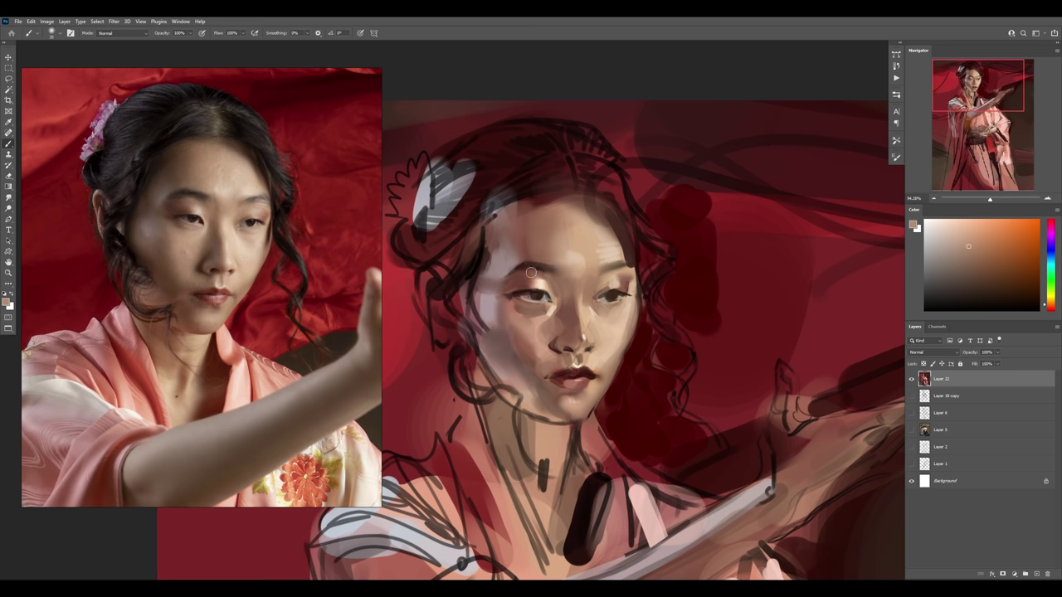
pyautogui.keyDown('alt'); pyautogui.click(498, 344); pyautogui.keyUp('alt')
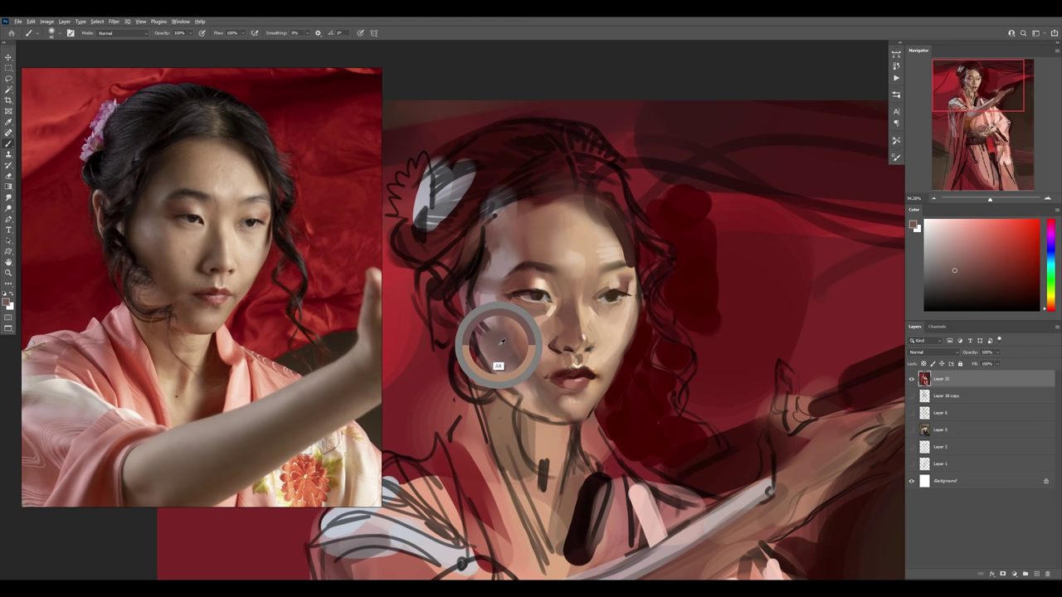
pyautogui.hotkey('ctrl', 'alt', '1')
pyautogui.click(937, 354)
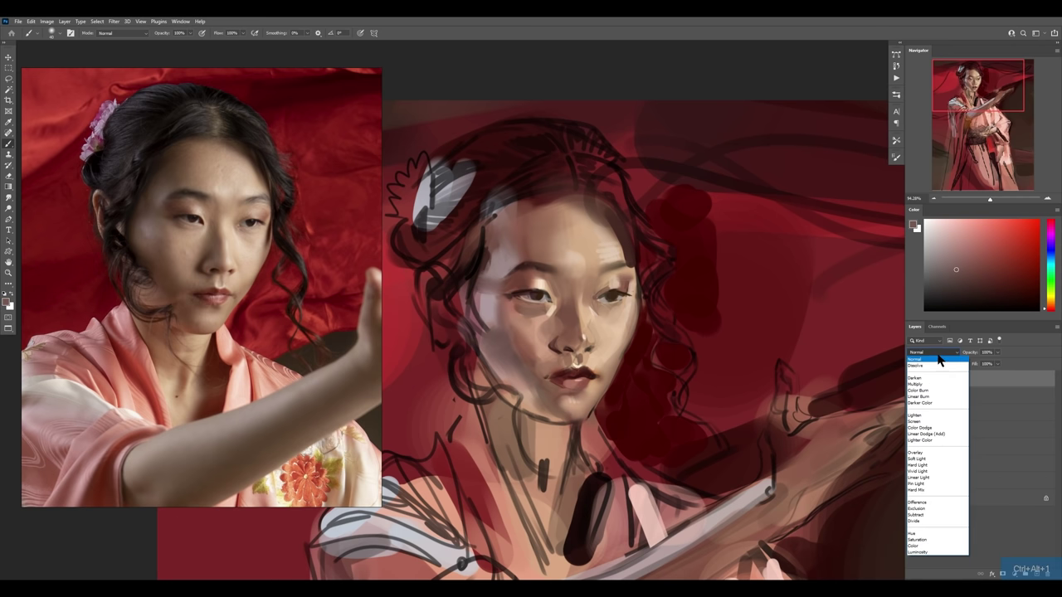
# - Paint warm tan Overlay light on the left cheek, jaw and neck, then merge into Layer 22
pyautogui.click(917, 452)
pyautogui.moveTo(1050, 307); pyautogui.dragTo(1051, 300)
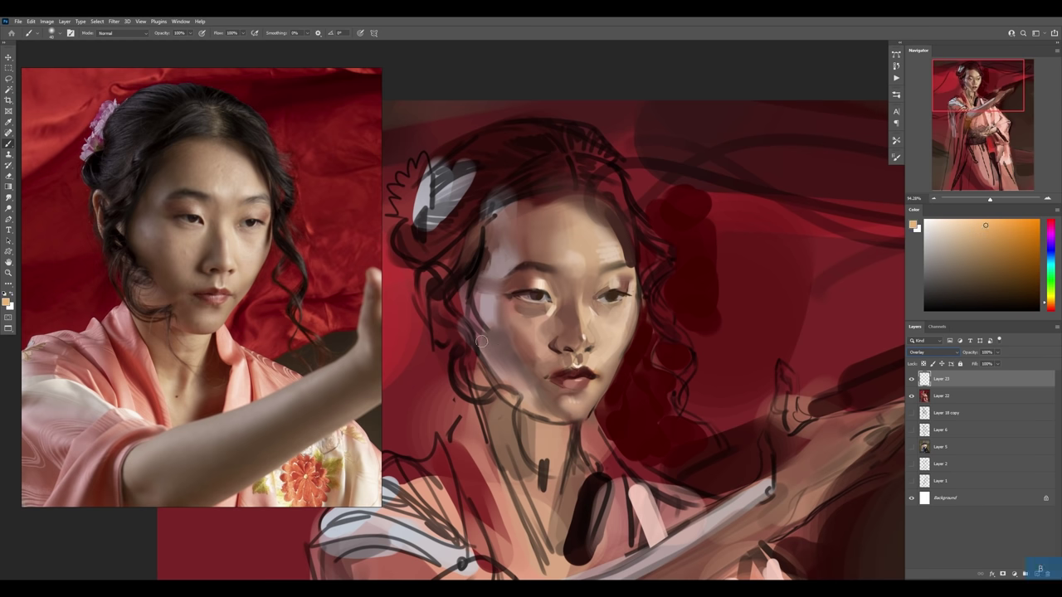
pyautogui.moveTo(483, 342); pyautogui.dragTo(496, 309)
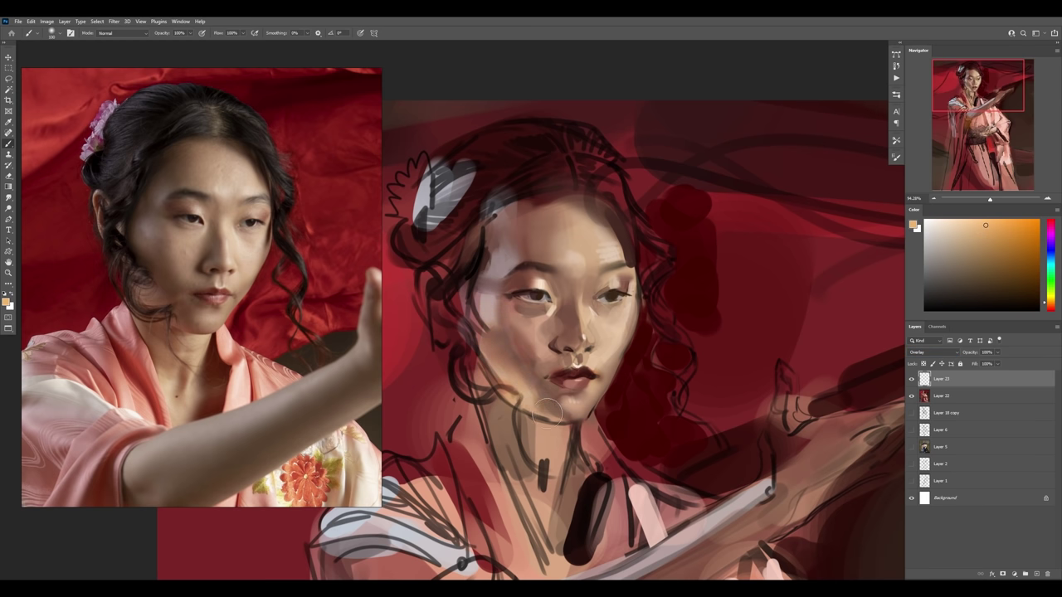
pyautogui.press('z')
pyautogui.keyDown('alt'); pyautogui.click(539, 320); pyautogui.keyUp('alt')
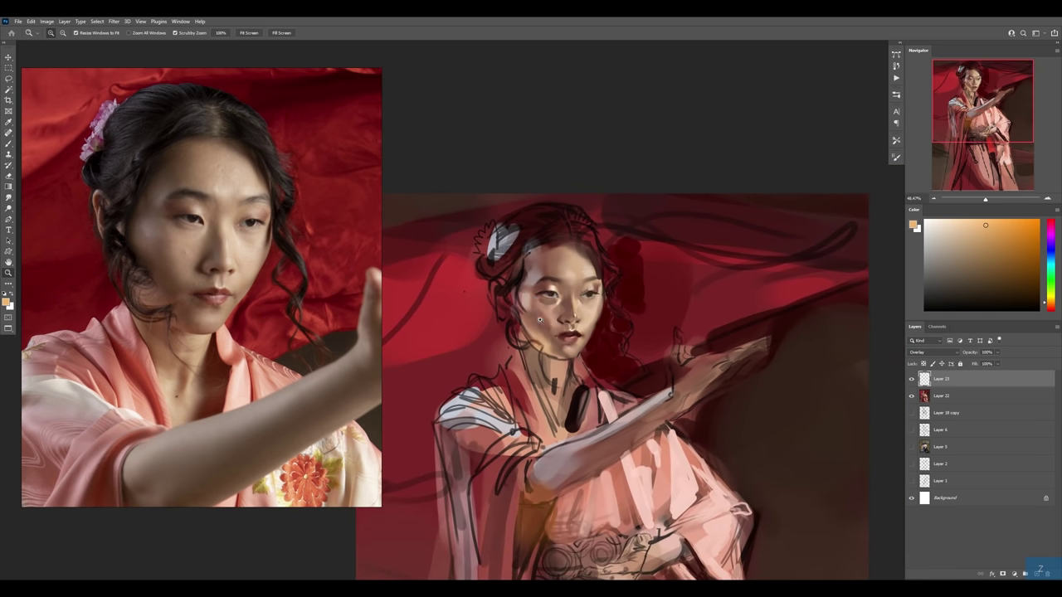
pyautogui.press('b')
pyautogui.moveTo(543, 377); pyautogui.dragTo(570, 415)
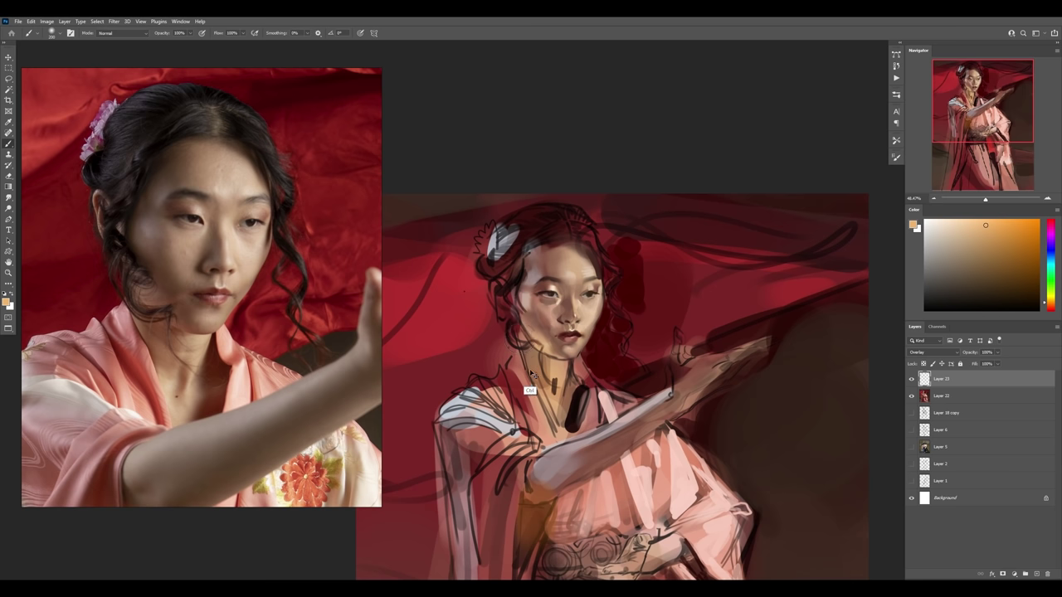
pyautogui.hotkey('ctrl', 'e')
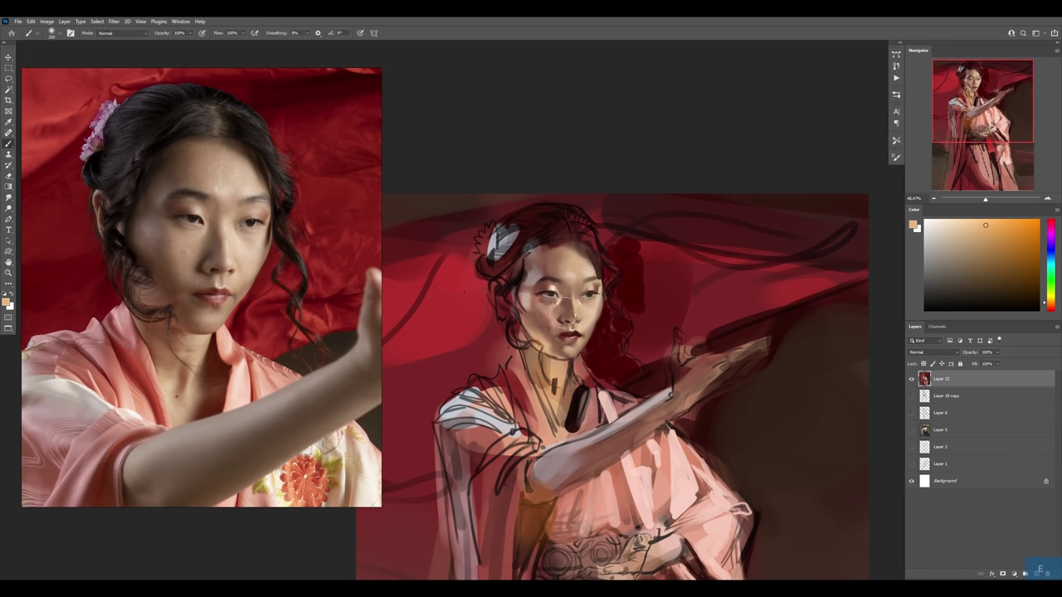
# - Add a fresh empty Layer 23 above Layer 22 and zoom in on the face
pyautogui.hotkey('ctrl', 'alt', '1')
pyautogui.hotkey('ctrl', 'e')
pyautogui.hotkey('ctrl', 'alt', '1')
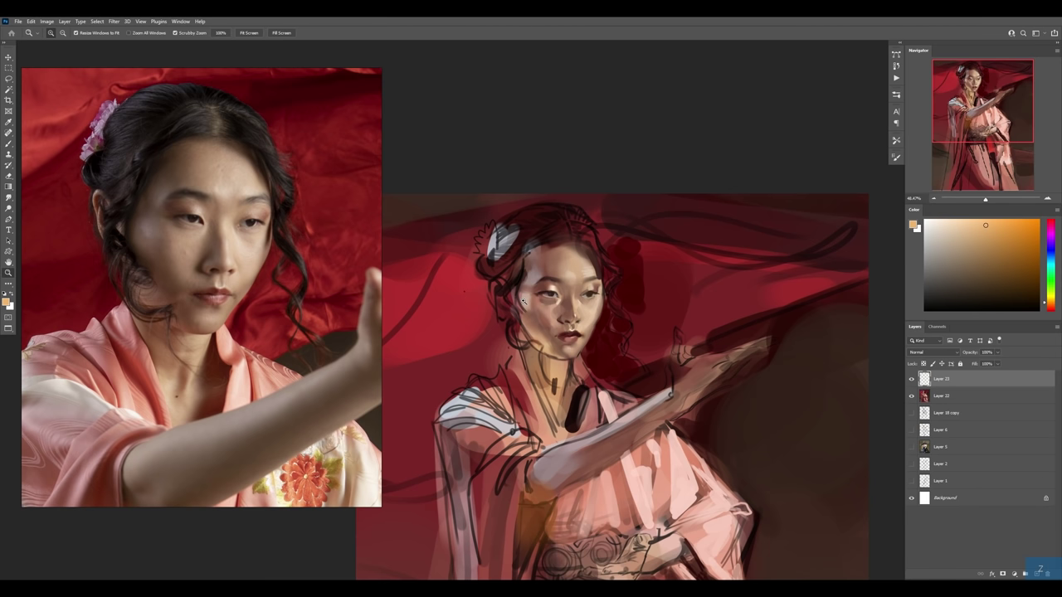
pyautogui.moveTo(531, 332); pyautogui.dragTo(581, 332)
pyautogui.rightClick(651, 276)
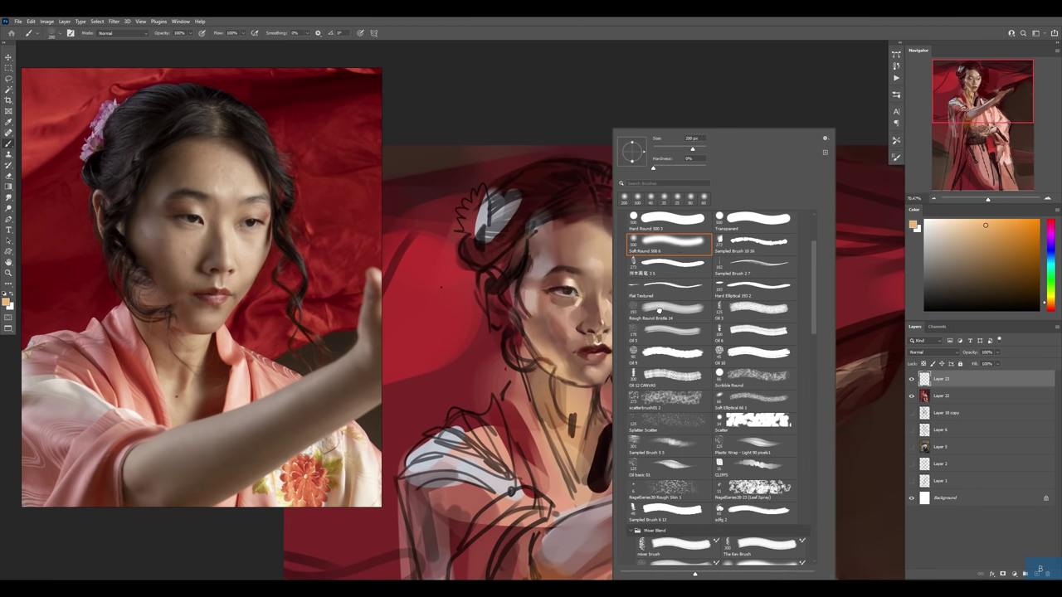
# - Set Layer 23 to Multiply and paint dark brown hair strokes at the left hairline
pyautogui.click(923, 352)
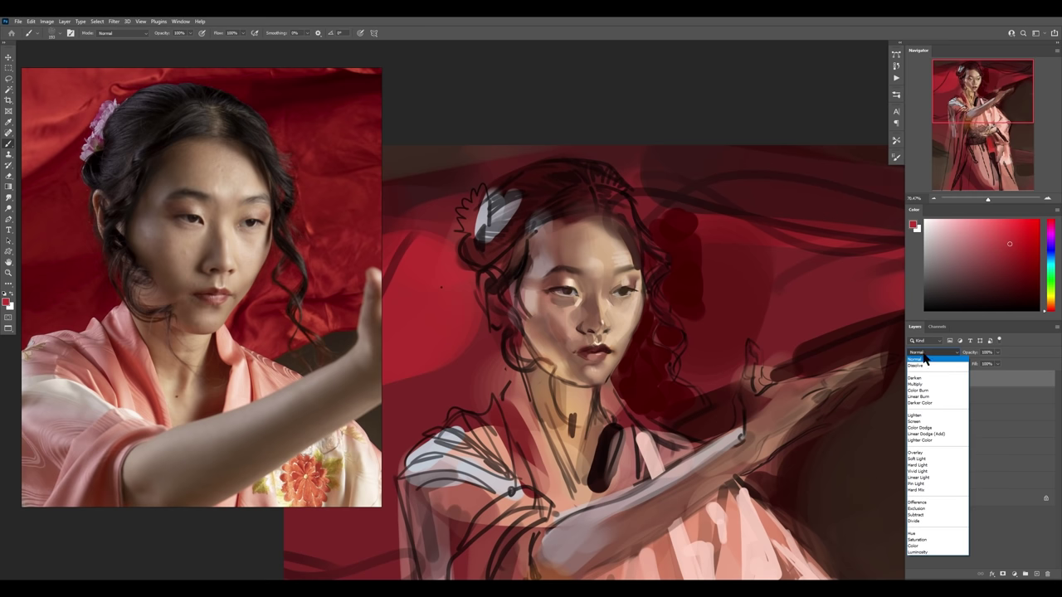
pyautogui.click(915, 384)
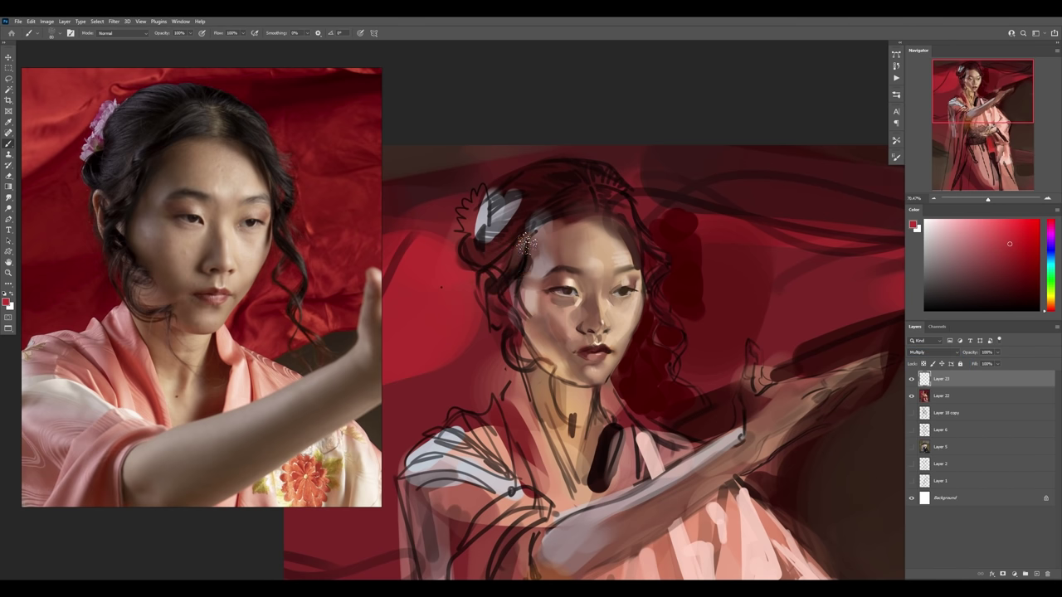
pyautogui.press('alt')
pyautogui.keyDown('alt'); pyautogui.click(433, 160); pyautogui.keyUp('alt')
pyautogui.moveTo(518, 298); pyautogui.dragTo(543, 240)
pyautogui.moveTo(531, 278); pyautogui.dragTo(560, 214)
pyautogui.moveTo(548, 254); pyautogui.dragTo(563, 214)
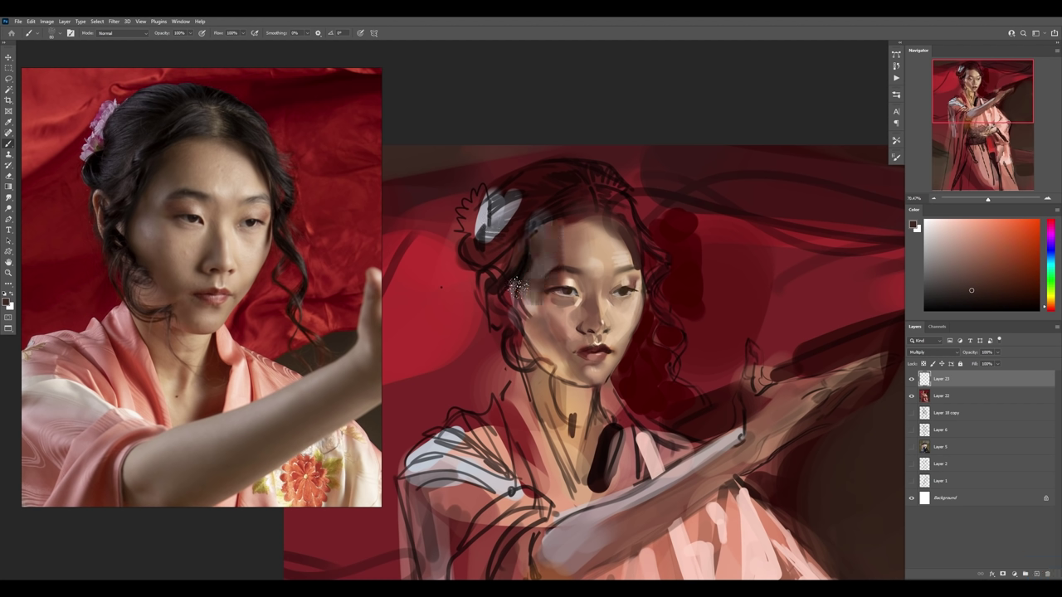
# - Shade the left cheek, jaw, eye edge and neck with dark strokes, redoing the neck stroke
pyautogui.moveTo(516, 287); pyautogui.dragTo(531, 328)
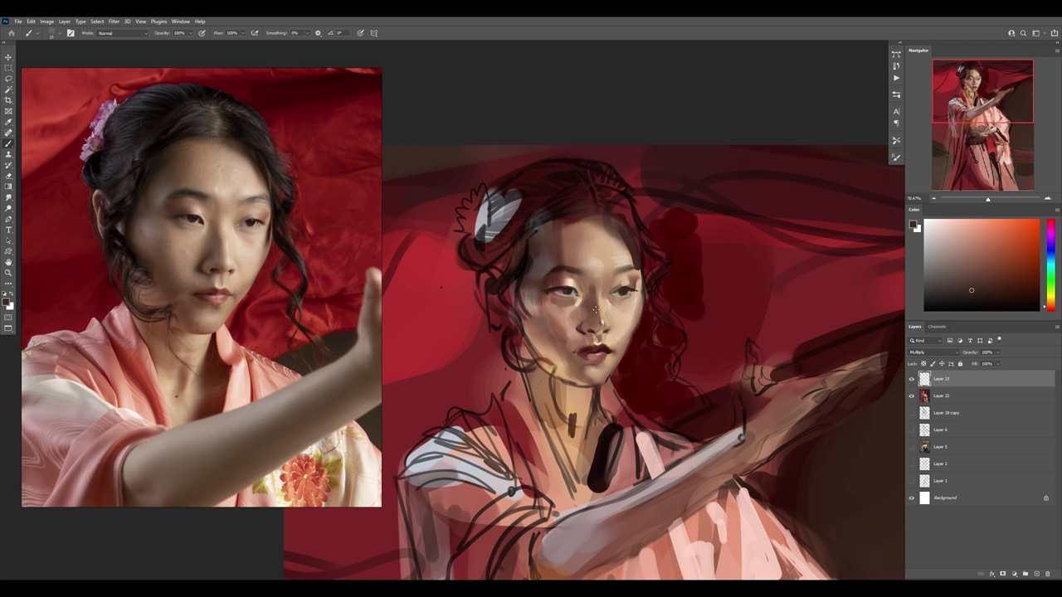
pyautogui.moveTo(535, 320); pyautogui.dragTo(564, 357)
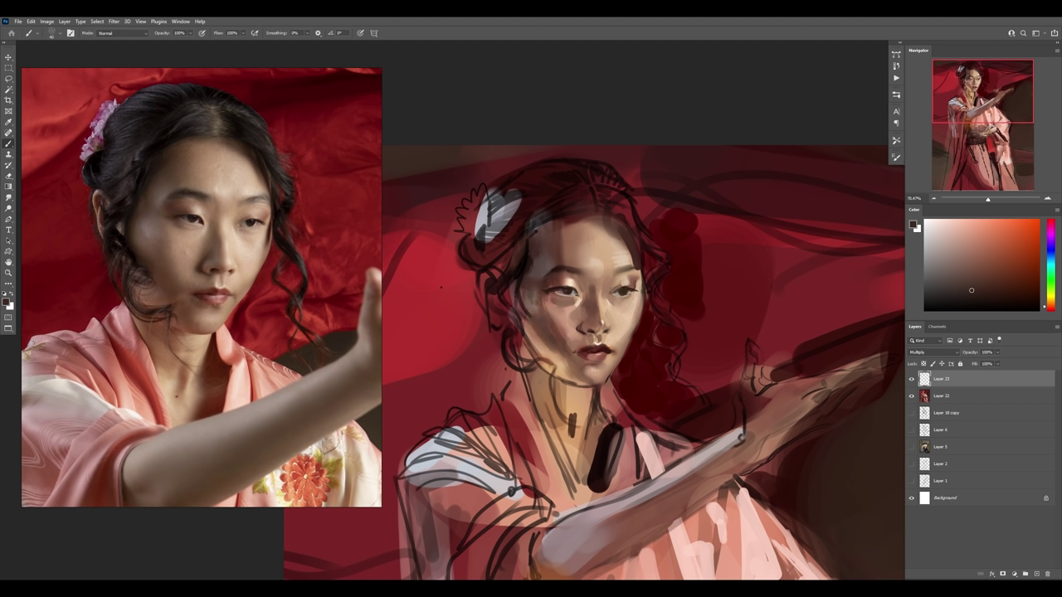
pyautogui.moveTo(537, 295); pyautogui.dragTo(530, 320)
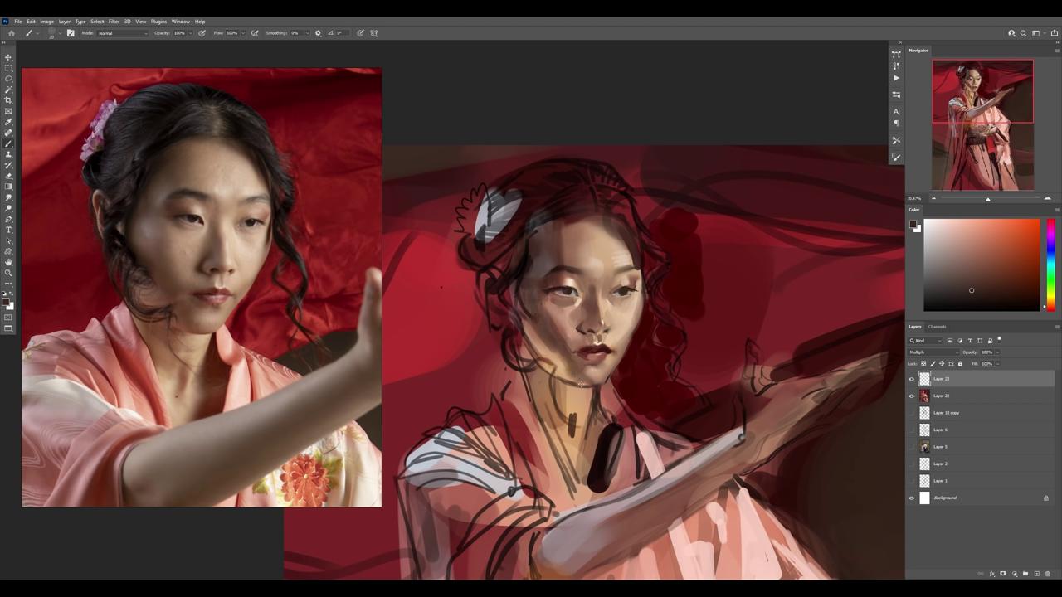
pyautogui.moveTo(574, 381); pyautogui.dragTo(533, 407)
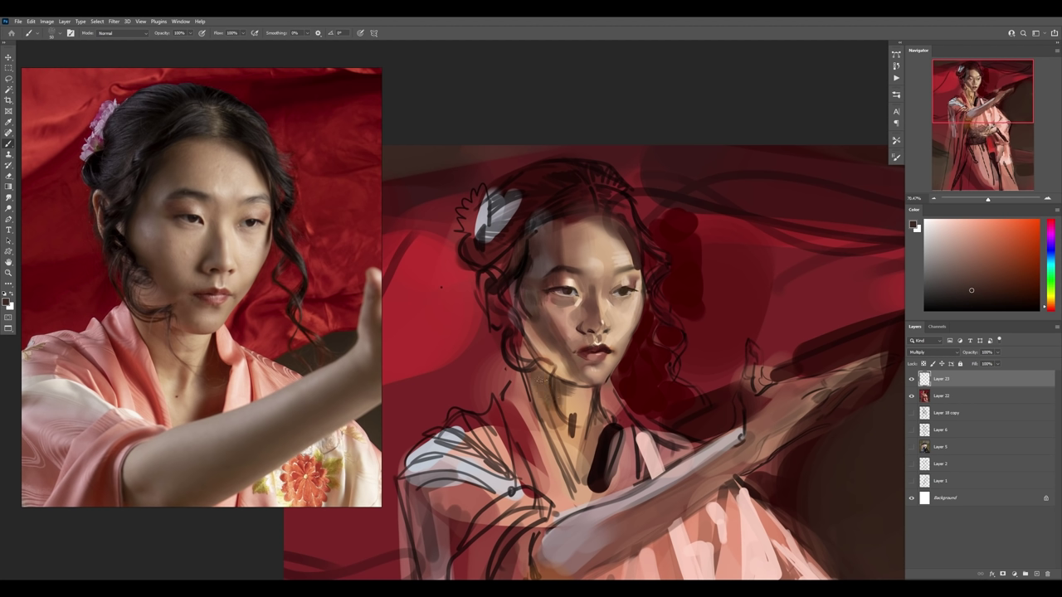
pyautogui.press('e')
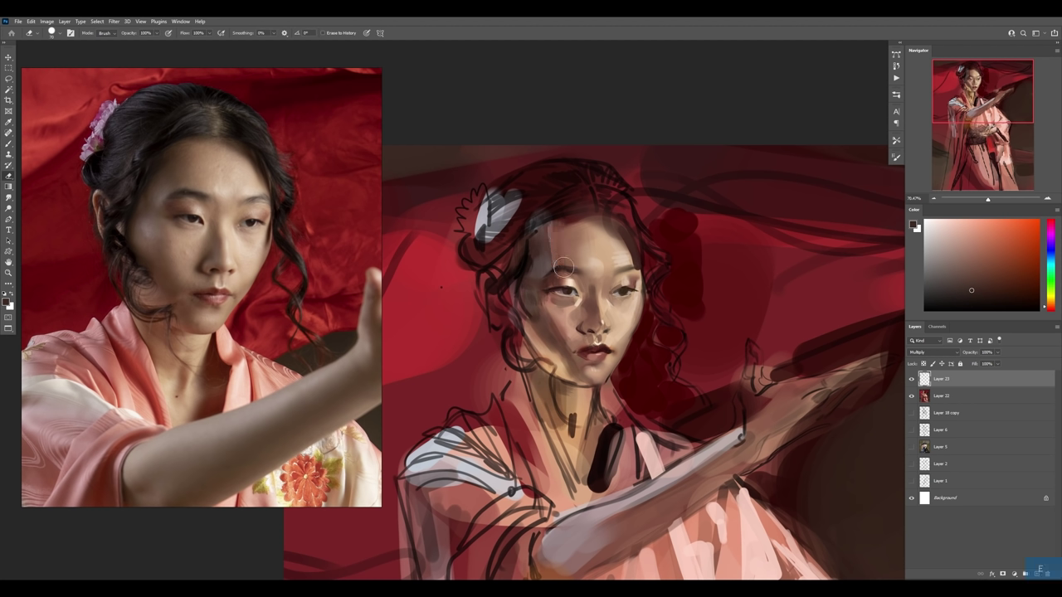
pyautogui.hotkey('ctrl', 'z')
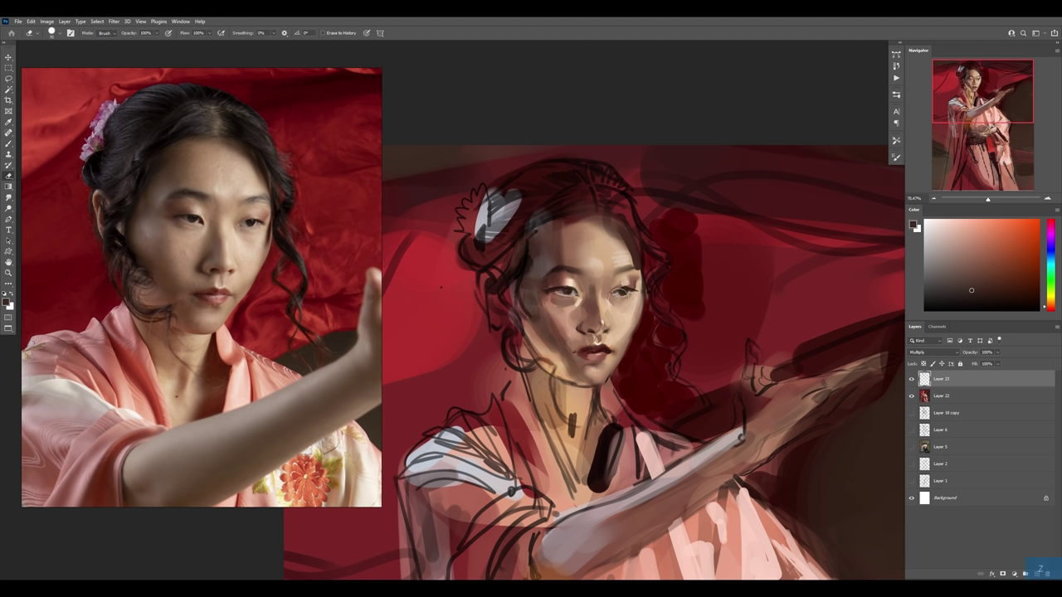
pyautogui.press('b')
pyautogui.moveTo(539, 375); pyautogui.dragTo(563, 443)
# - Pick the Soft Round 500 brush, then erase with a soft round tip to lighten the left cheek shadow
pyautogui.rightClick(741, 437)
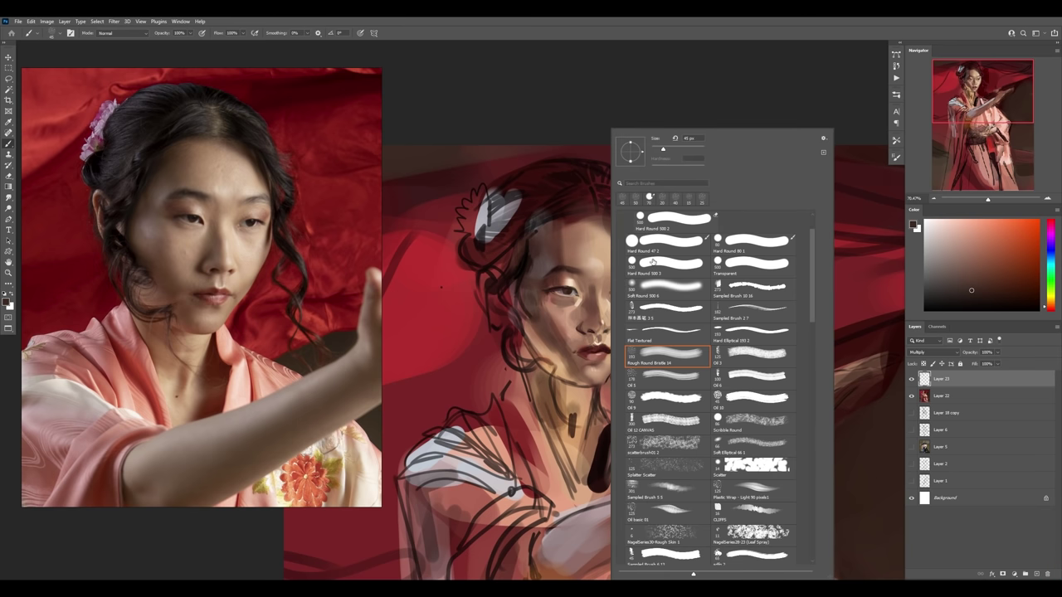
pyautogui.doubleClick(647, 288)
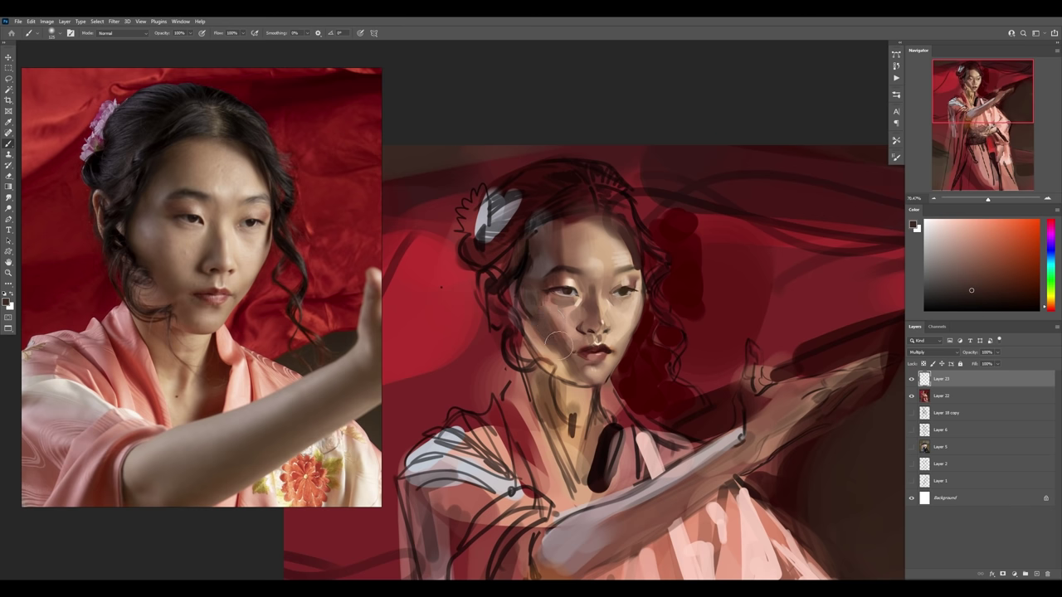
pyautogui.press('e')
pyautogui.rightClick(550, 319)
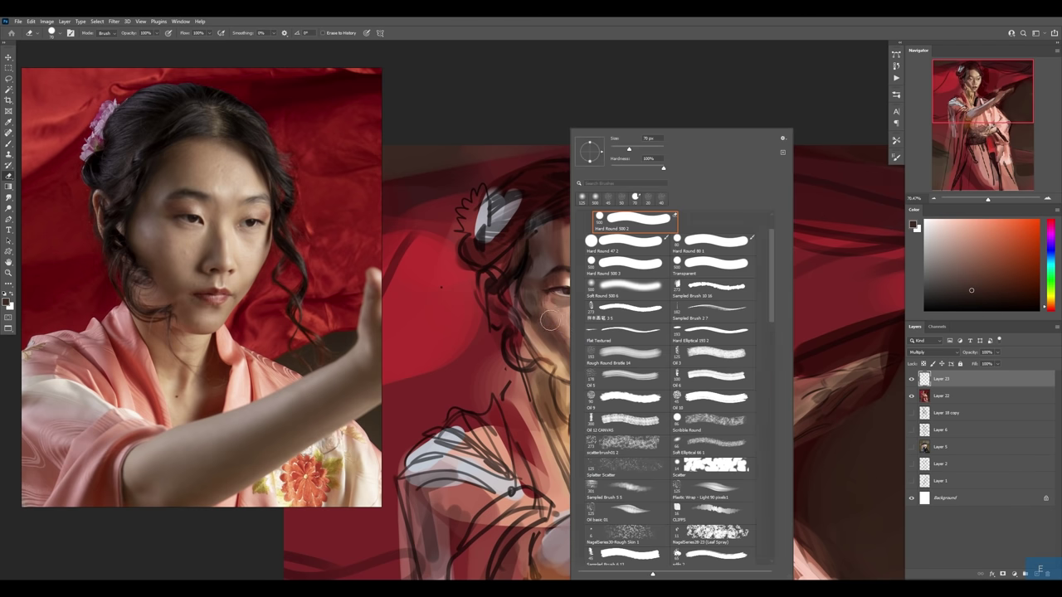
pyautogui.doubleClick(625, 286)
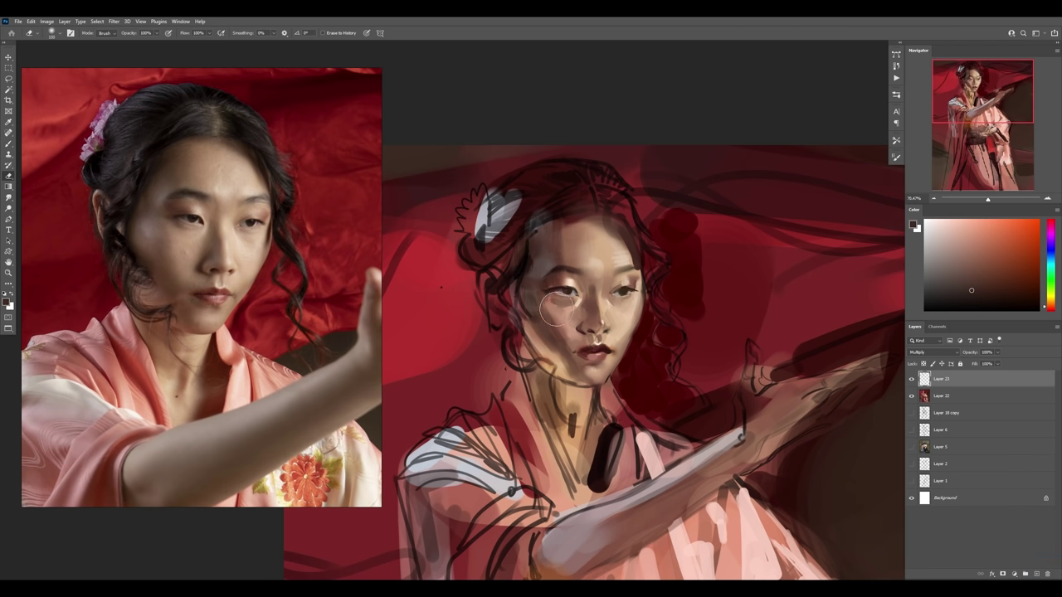
pyautogui.moveTo(569, 352); pyautogui.dragTo(544, 336)
# - Paint darker Darken-mode shading on the cheek, jaw and neck at about 87% opacity, then merge the top three layers
pyautogui.press('b')
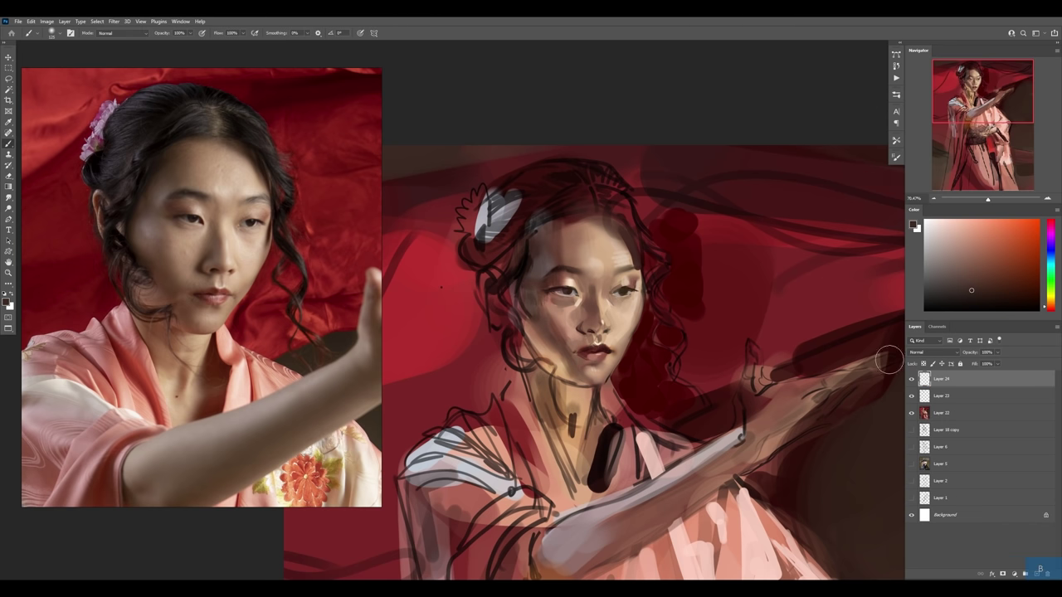
pyautogui.click(933, 352)
pyautogui.click(923, 378)
pyautogui.keyDown('alt'); pyautogui.click(591, 343); pyautogui.keyUp('alt')
pyautogui.moveTo(549, 328)
pyautogui.mouseDown()
pyautogui.moveTo(546, 374)
pyautogui.moveTo(572, 398)
pyautogui.moveTo(549, 381)
pyautogui.mouseUp()
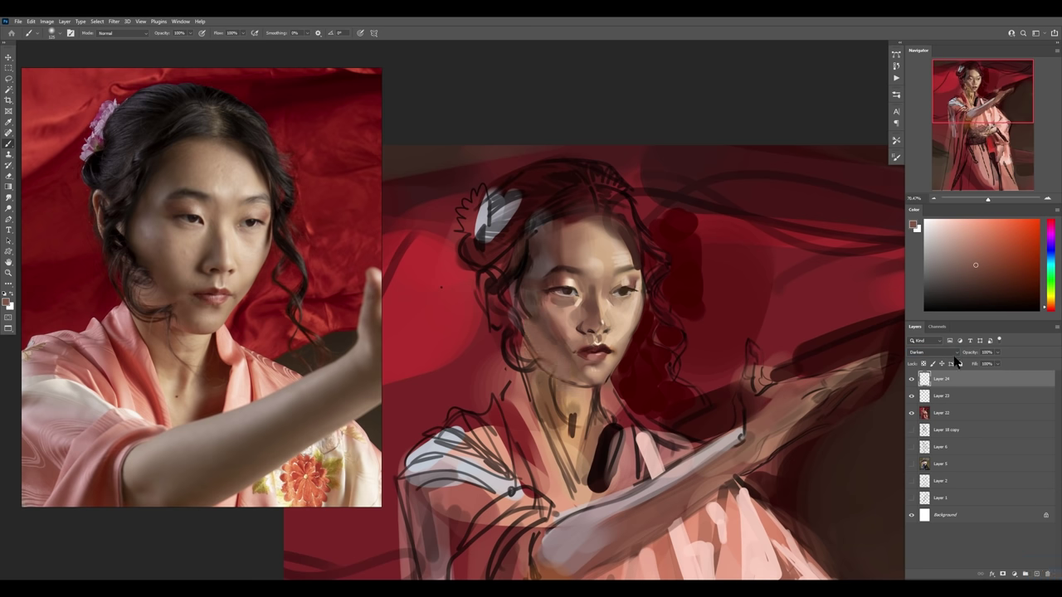
pyautogui.moveTo(971, 354); pyautogui.dragTo(969, 355)
pyautogui.keyDown('shift'); pyautogui.click(927, 413); pyautogui.keyUp('shift')
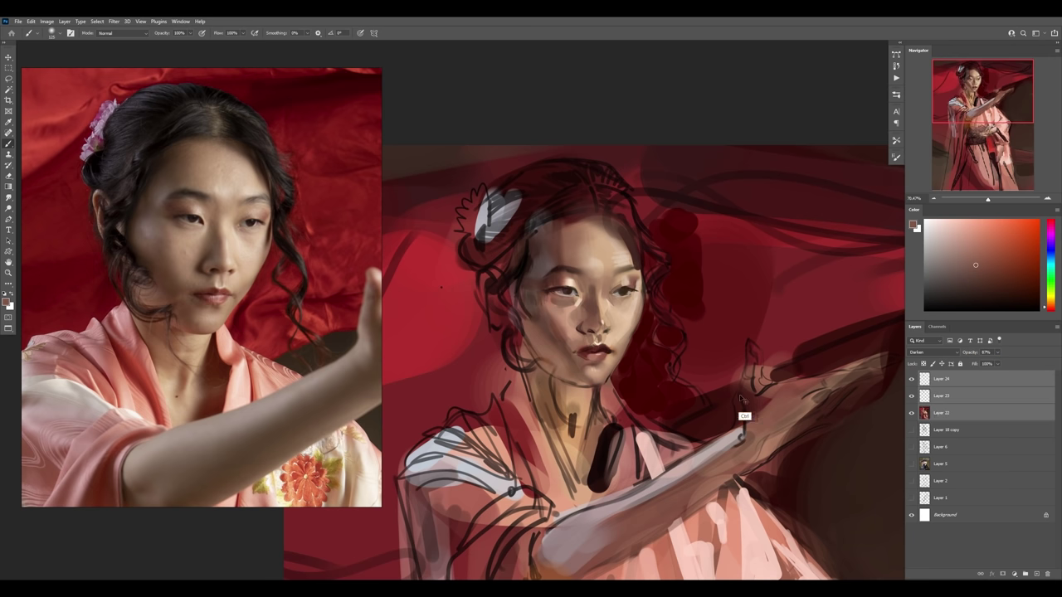
pyautogui.hotkey('ctrl', 'e')
# - On a new layer, hatch warm orange strokes over the face and hair with a soft round brush
pyautogui.hotkey('ctrl', 'shift', 'alt', 'n')
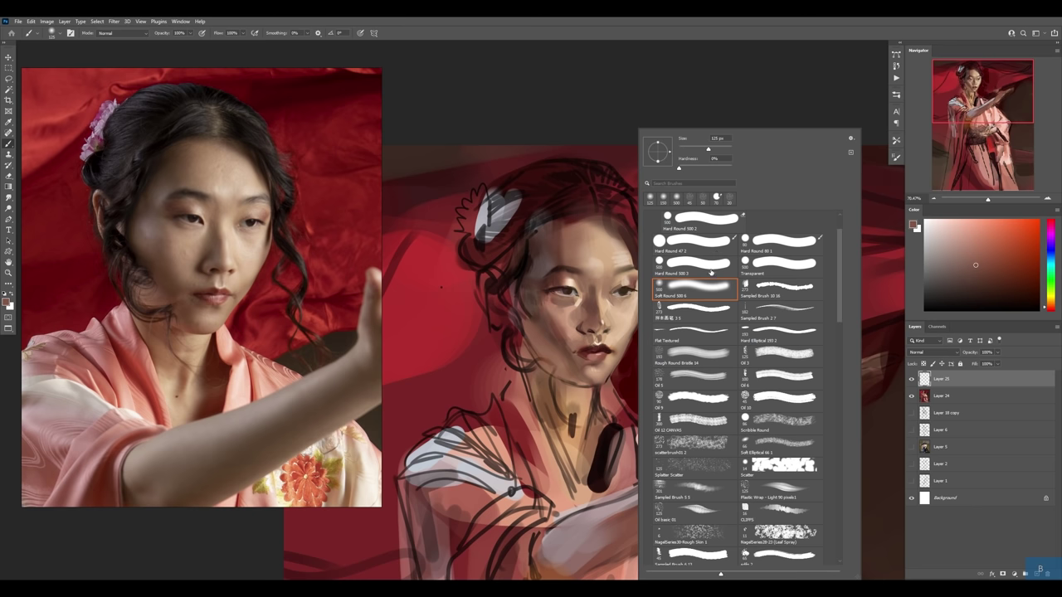
pyautogui.doubleClick(694, 349)
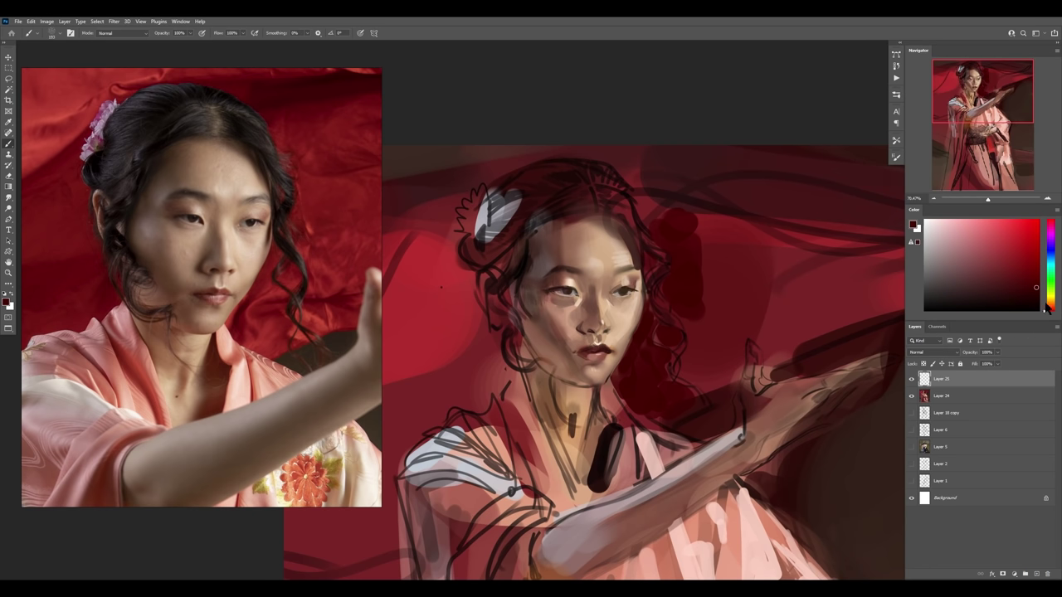
pyautogui.click(1036, 290)
pyautogui.click(1018, 231)
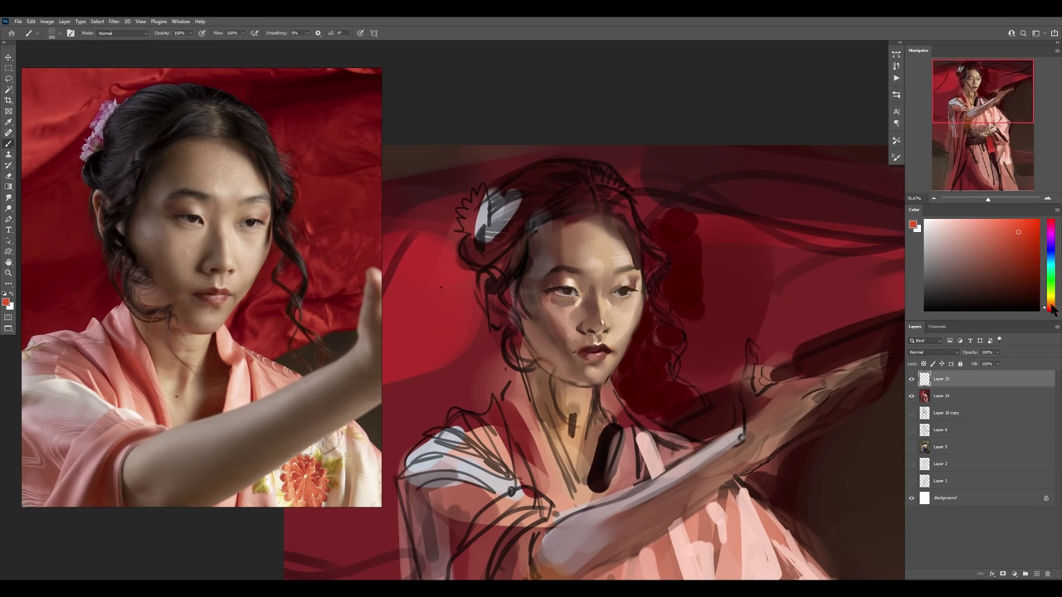
pyautogui.click(1051, 306)
pyautogui.moveTo(663, 213)
pyautogui.mouseDown()
pyautogui.moveTo(652, 365)
pyautogui.moveTo(612, 175)
pyautogui.moveTo(571, 405)
pyautogui.moveTo(493, 178)
pyautogui.moveTo(569, 373)
pyautogui.moveTo(647, 464)
pyautogui.moveTo(724, 369)
pyautogui.mouseUp()
# - Set the orange layer to Lighten at about 30% opacity, compare it, and merge it down
pyautogui.click(933, 352)
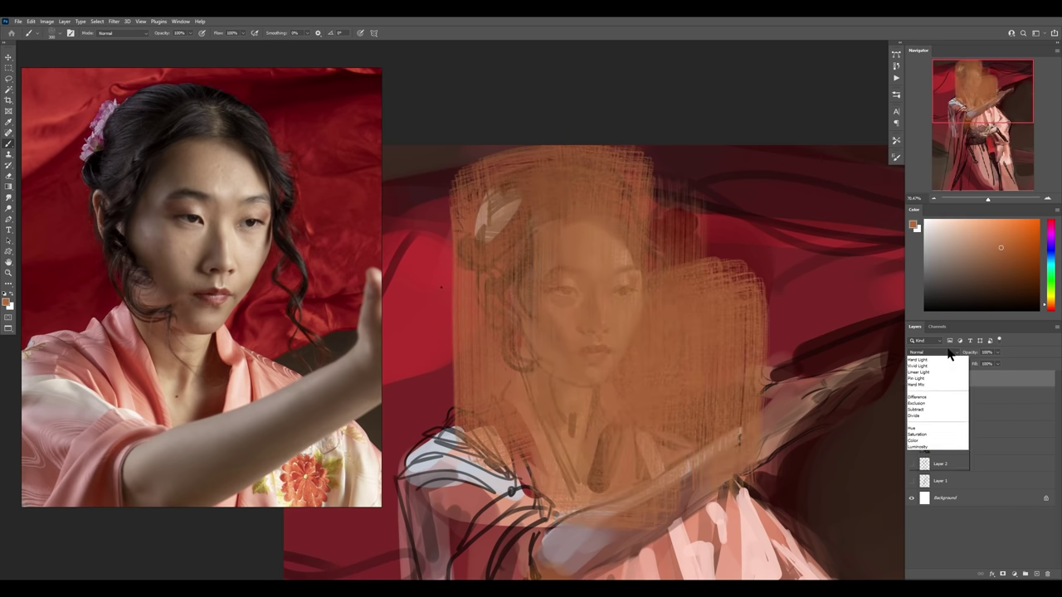
pyautogui.click(935, 415)
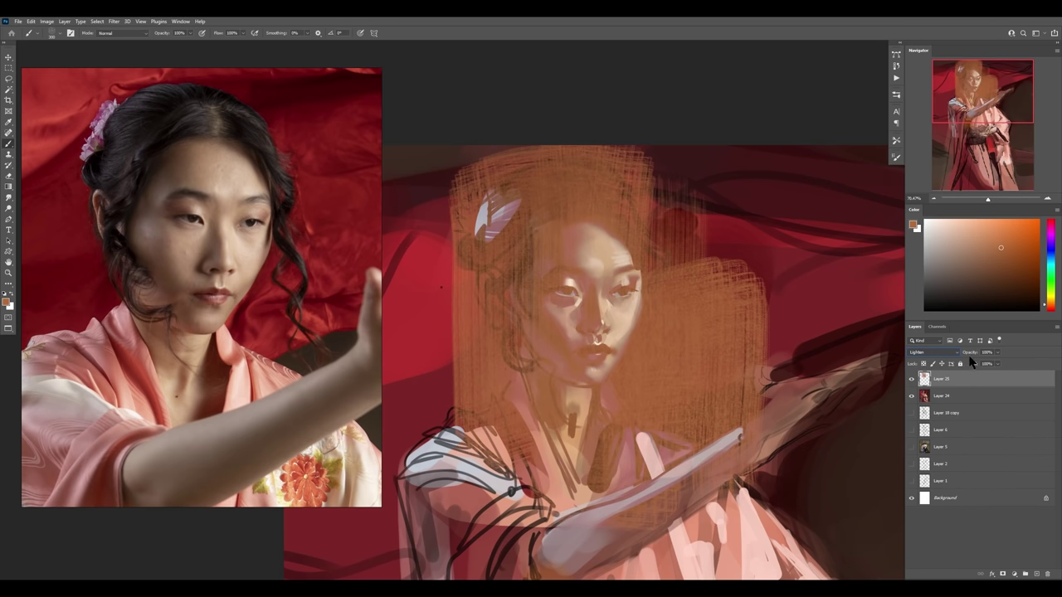
pyautogui.moveTo(971, 352)
pyautogui.mouseDown()
pyautogui.moveTo(954, 353)
pyautogui.moveTo(971, 354)
pyautogui.mouseUp()
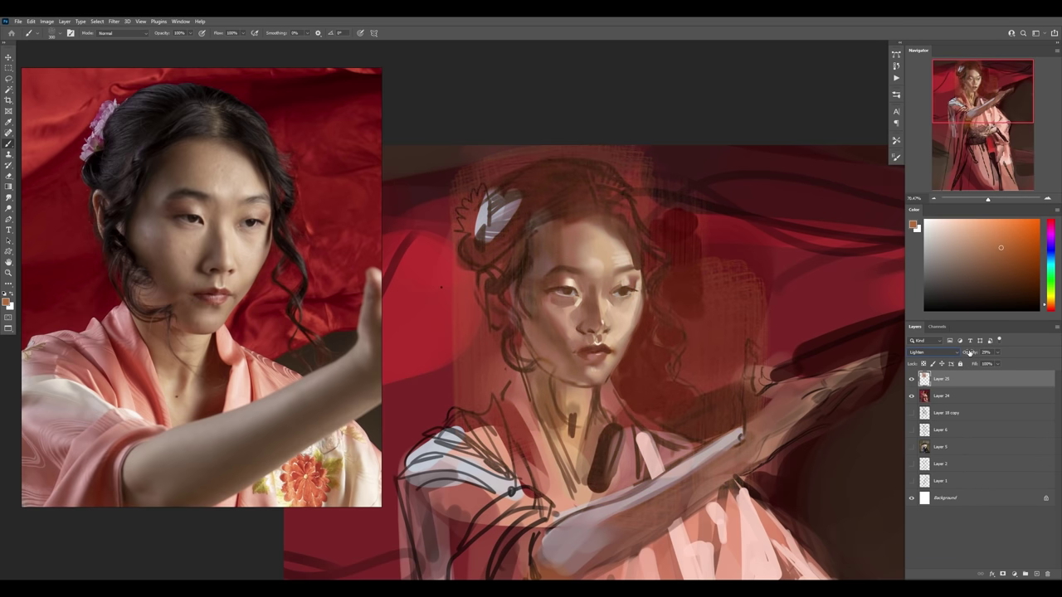
pyautogui.click(912, 379)
pyautogui.click(912, 379)
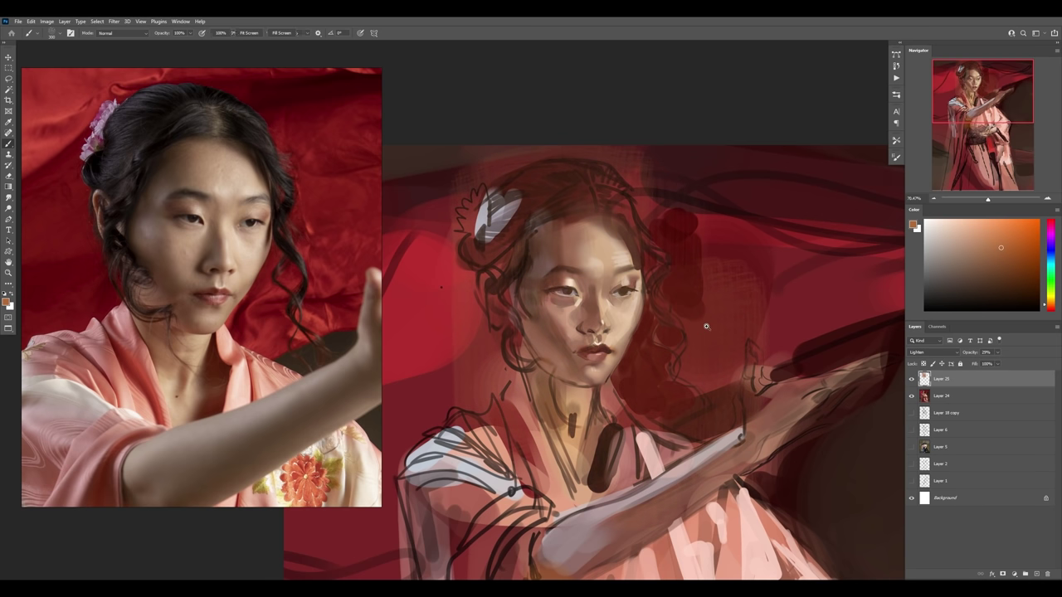
pyautogui.moveTo(706, 326); pyautogui.dragTo(677, 324)
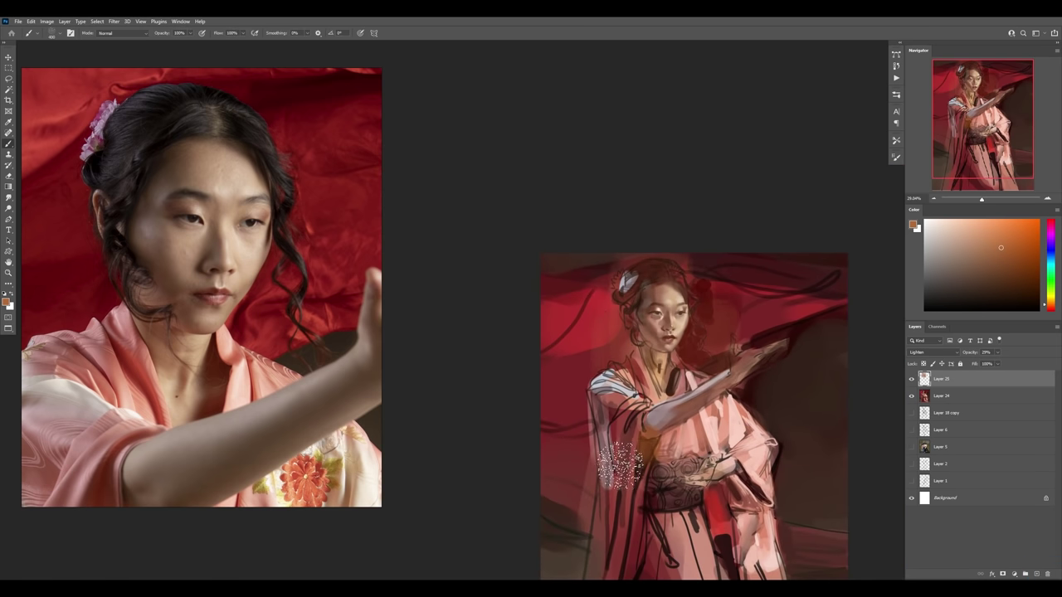
pyautogui.hotkey('ctrl', 'e')
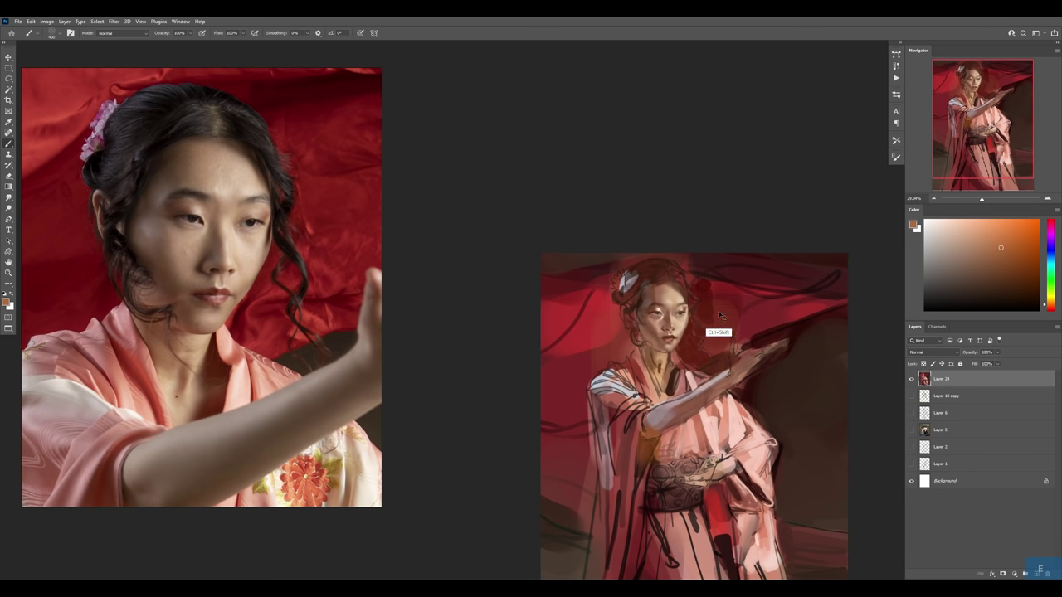
# - Flip the canvas horizontally to check proportions and zoom in on the painted face
pyautogui.hotkey('ctrl', 'shift', 'h')
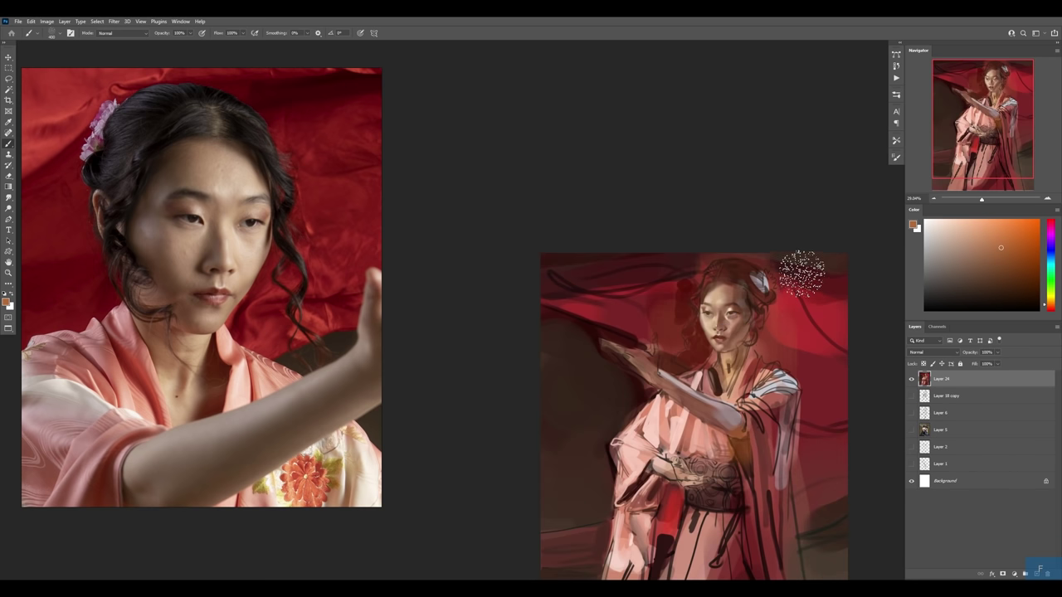
pyautogui.press('z')
pyautogui.moveTo(754, 317)
pyautogui.mouseDown()
pyautogui.moveTo(763, 314)
pyautogui.moveTo(752, 313)
pyautogui.mouseUp()
pyautogui.press('b')
pyautogui.rightClick(767, 272)
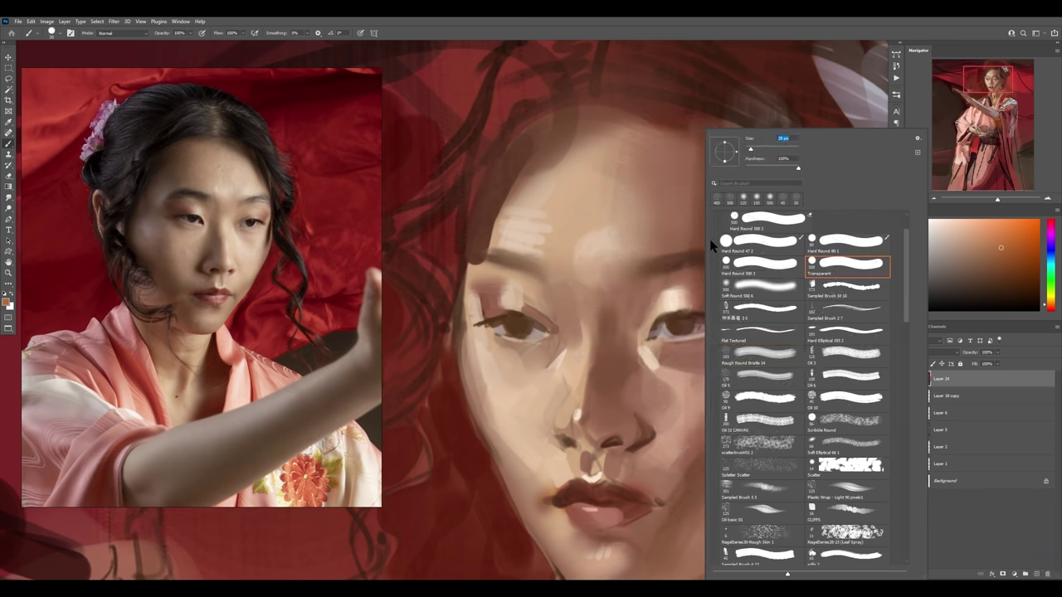
pyautogui.keyDown('alt'); pyautogui.click(677, 324); pyautogui.keyUp('alt')
pyautogui.press('z')
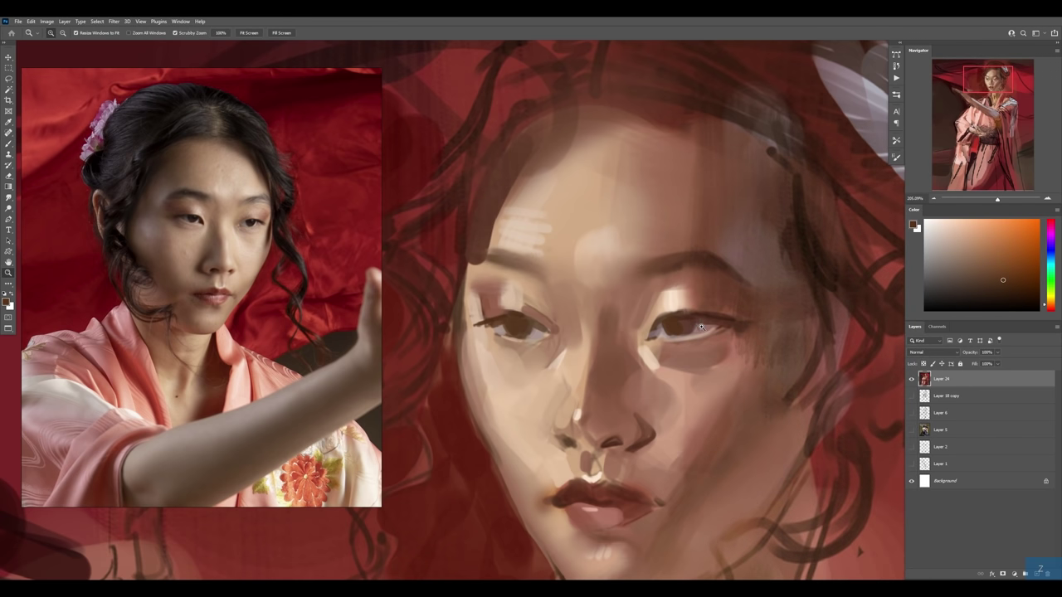
pyautogui.moveTo(668, 330); pyautogui.dragTo(658, 410)
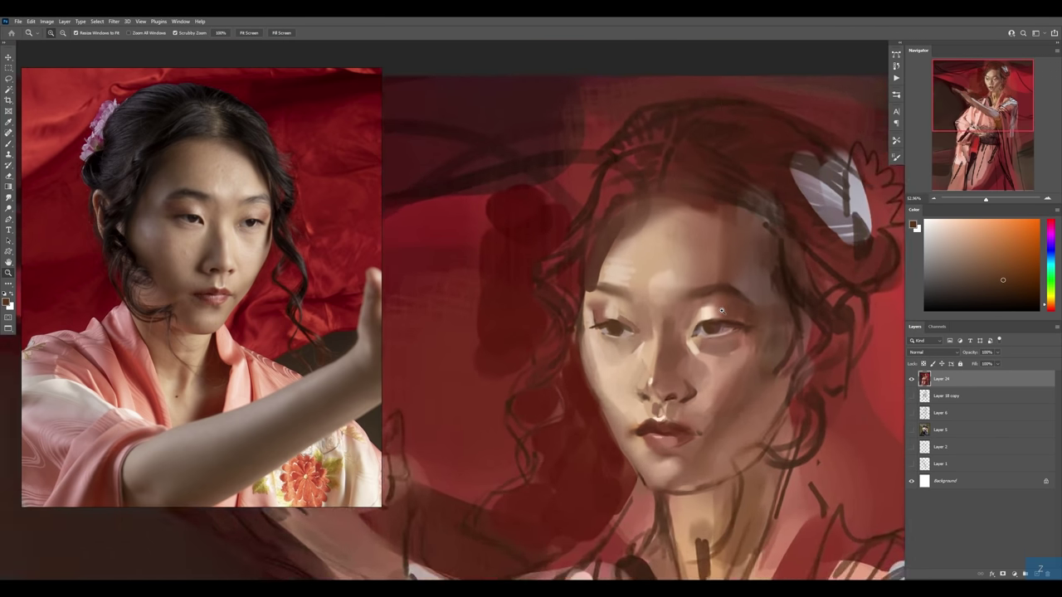
pyautogui.moveTo(707, 328); pyautogui.dragTo(747, 324)
pyautogui.press('b')
# - Mirror the reference photo to match the painting and sample the dark eye and skin colours
pyautogui.keyDown('alt'); pyautogui.click(590, 331); pyautogui.keyUp('alt')
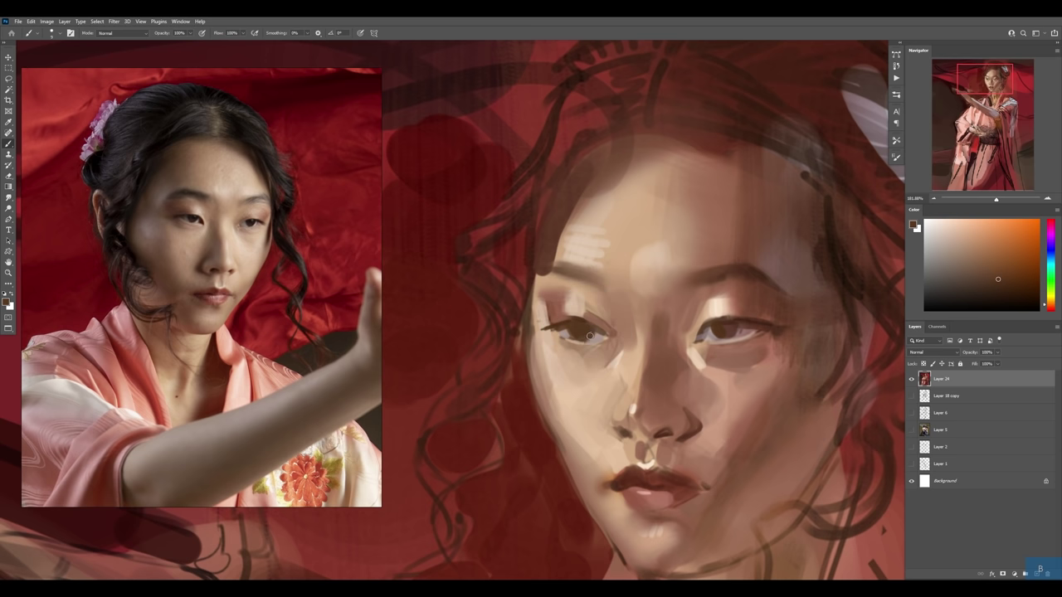
pyautogui.keyDown('alt'); pyautogui.click(598, 358); pyautogui.keyUp('alt')
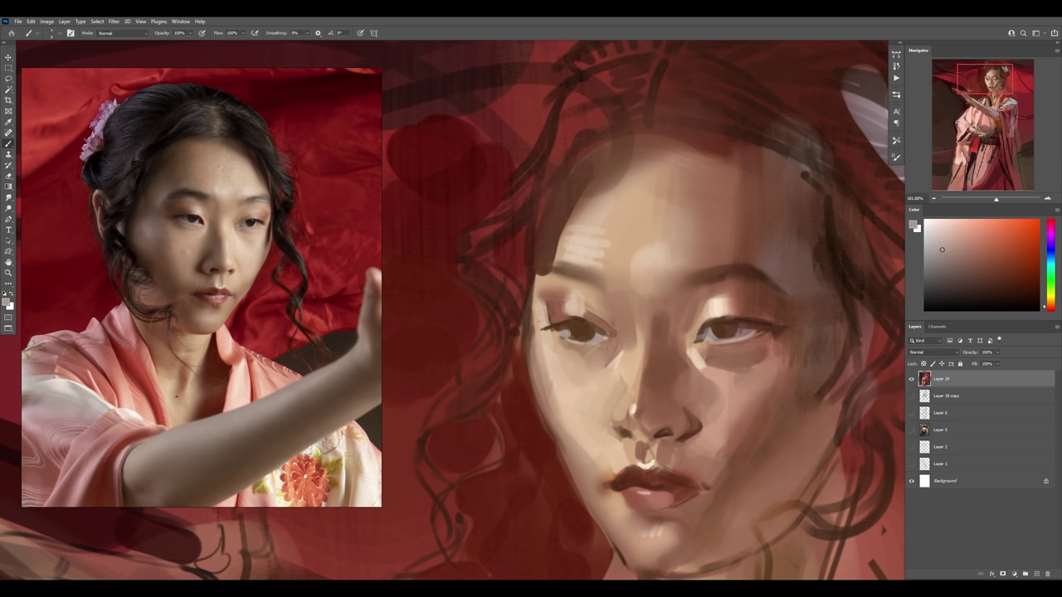
pyautogui.press('z')
pyautogui.moveTo(677, 326); pyautogui.dragTo(644, 415)
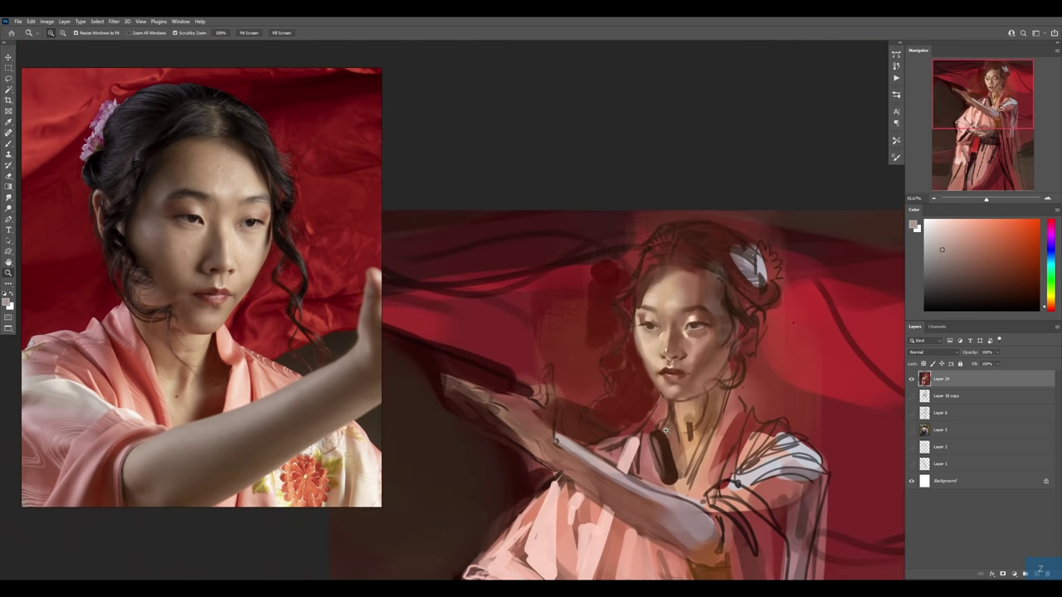
pyautogui.moveTo(677, 383); pyautogui.dragTo(722, 384)
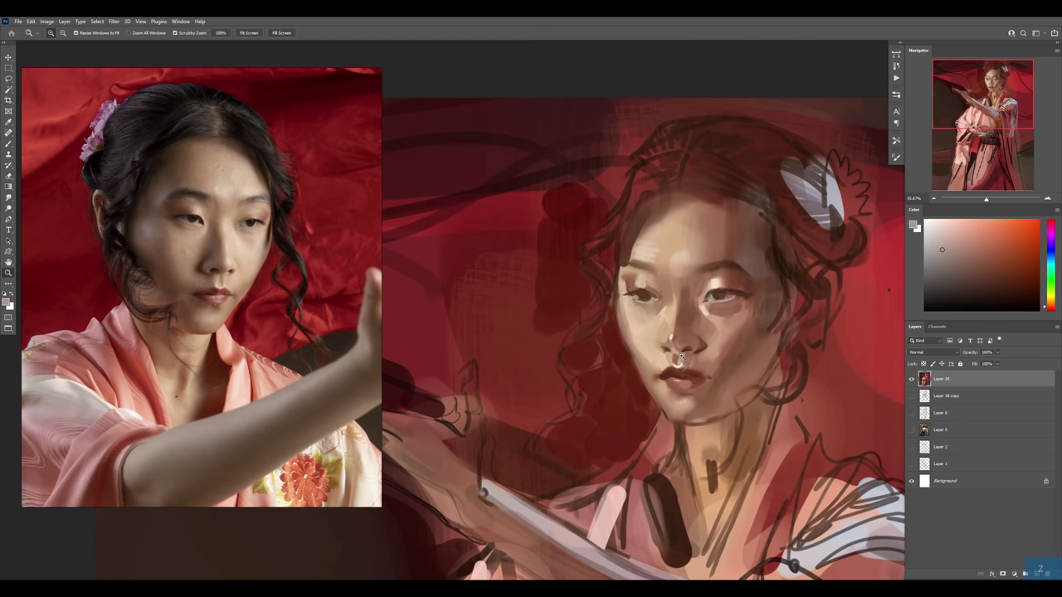
pyautogui.hotkey('alt', 'shift', 'h')
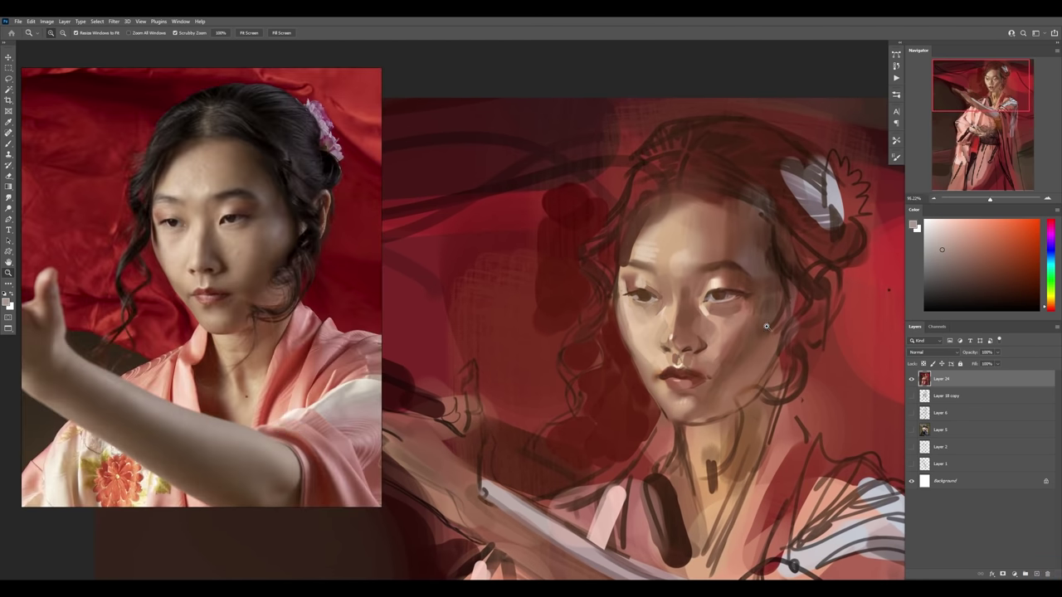
pyautogui.moveTo(725, 305); pyautogui.dragTo(751, 306)
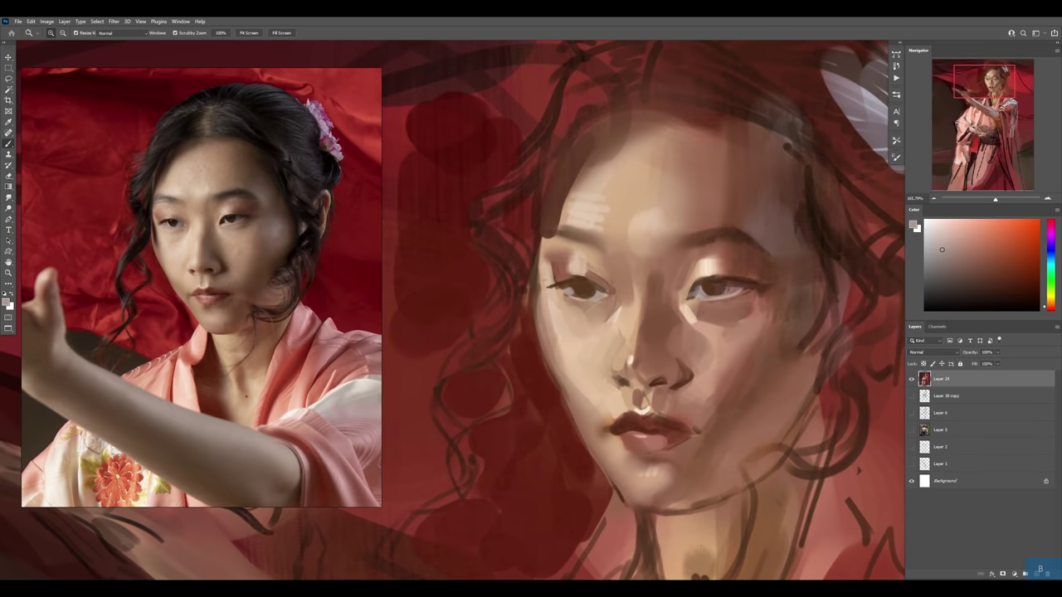
pyautogui.press('b')
pyautogui.keyDown('alt'); pyautogui.click(682, 321); pyautogui.keyUp('alt')
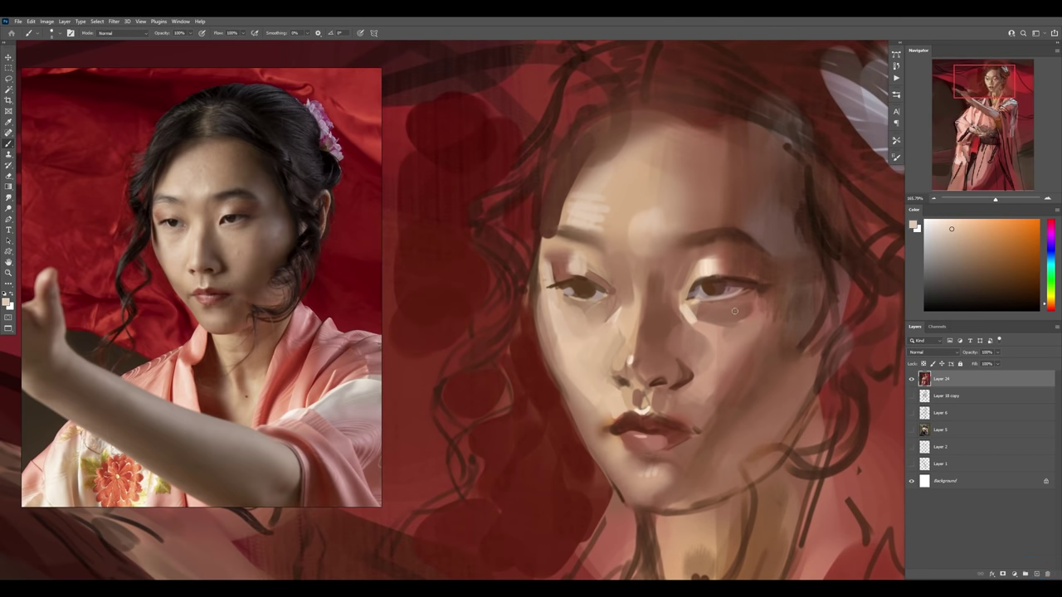
pyautogui.press('alt')
# - With the Rough Round Bristle 14 brush, darken the left jaw edge in sampled dark red
pyautogui.rightClick(719, 289)
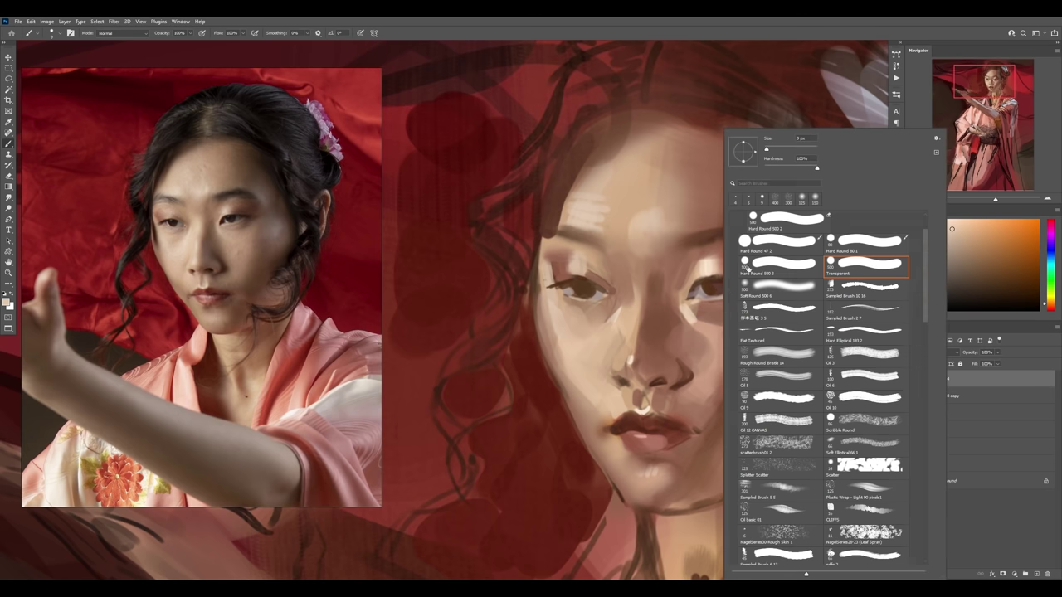
pyautogui.doubleClick(762, 355)
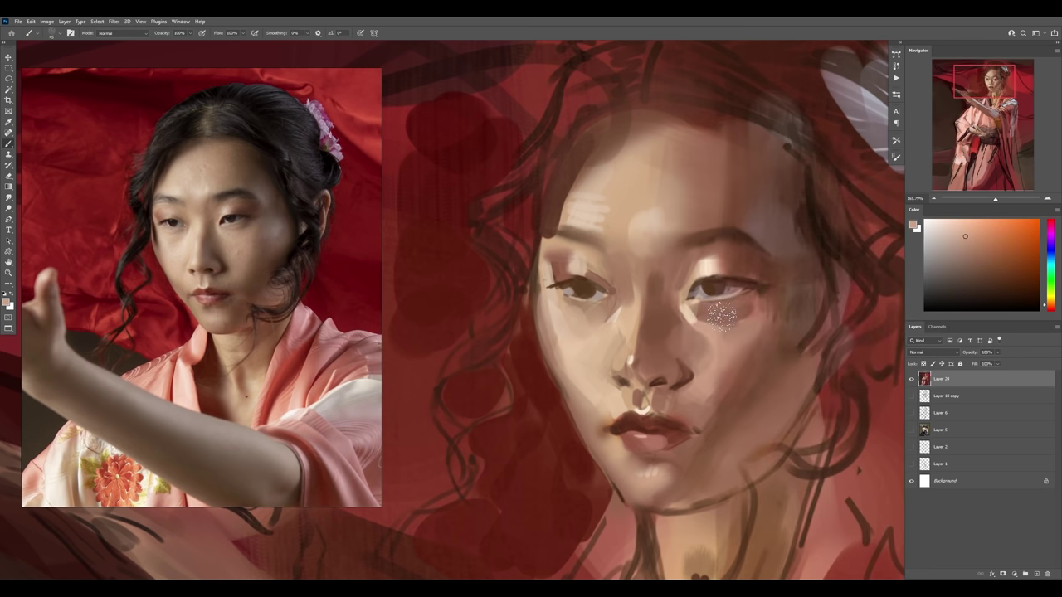
pyautogui.keyDown('alt'); pyautogui.click(720, 327); pyautogui.keyUp('alt')
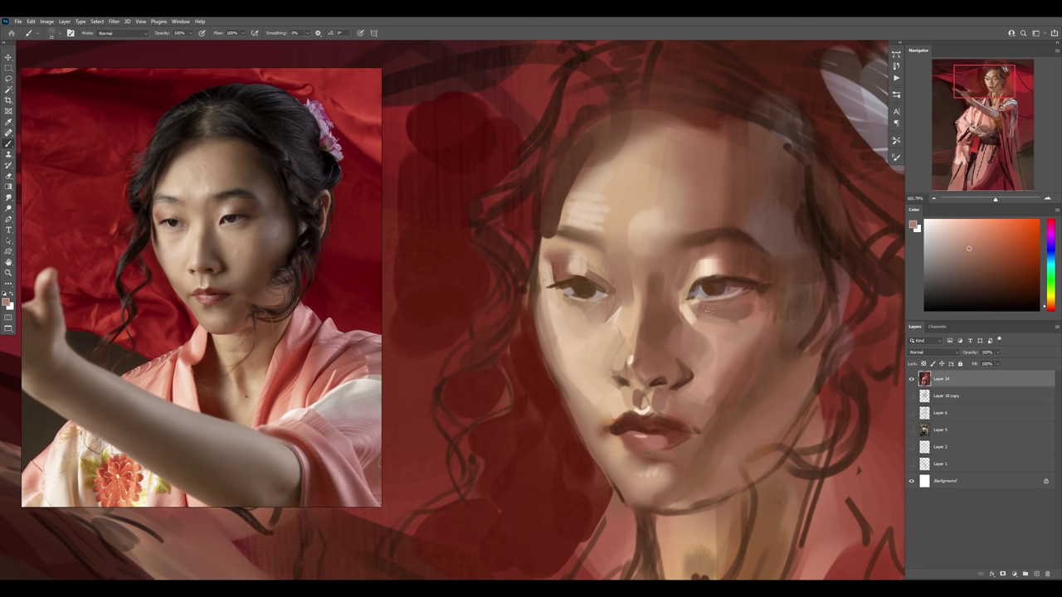
pyautogui.keyDown('alt'); pyautogui.click(700, 318); pyautogui.keyUp('alt')
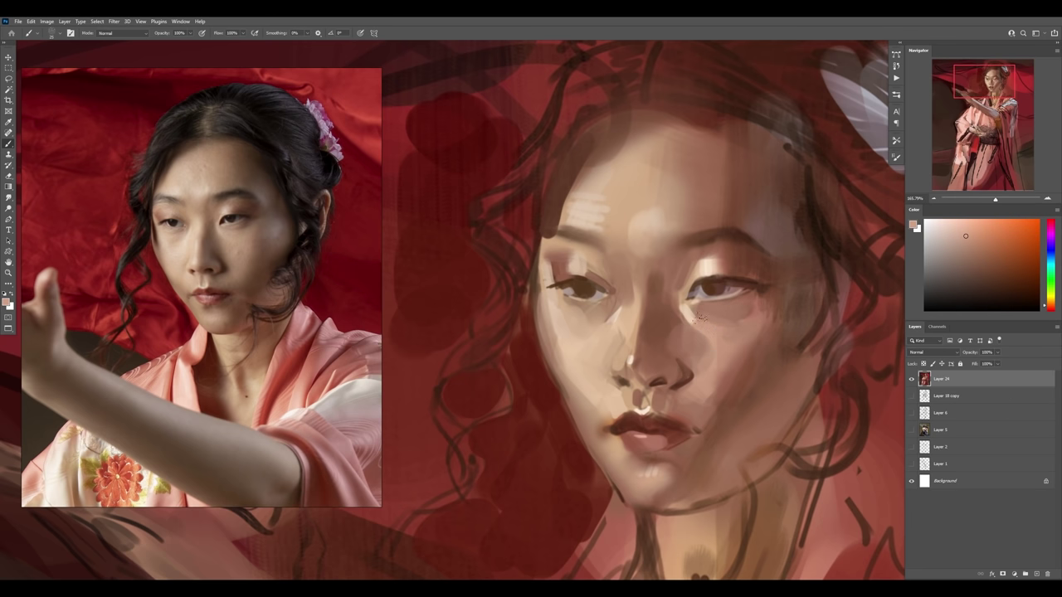
pyautogui.keyDown('alt'); pyautogui.click(563, 332); pyautogui.keyUp('alt')
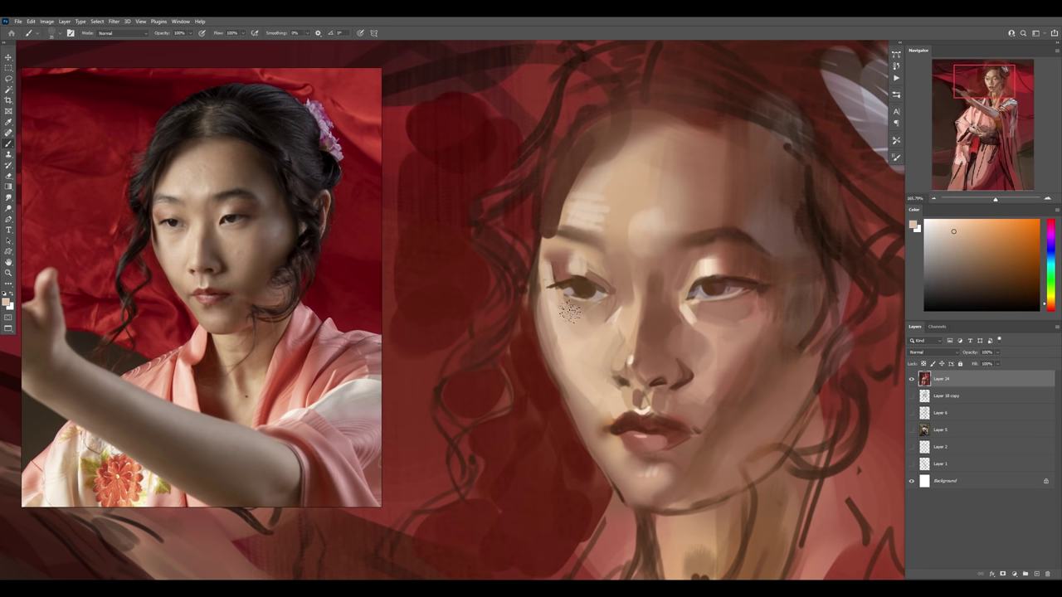
pyautogui.keyDown('alt'); pyautogui.click(548, 388); pyautogui.keyUp('alt')
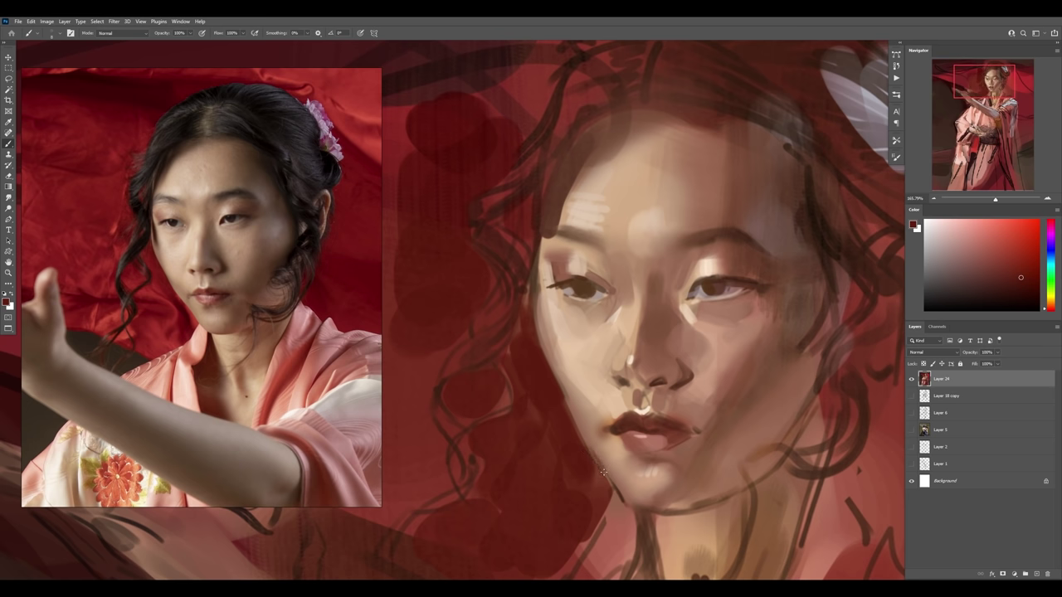
pyautogui.moveTo(603, 470); pyautogui.dragTo(592, 455)
# - Sample lighter skin tones from the cheeks and nose to refine that area
pyautogui.keyDown('alt'); pyautogui.click(604, 413); pyautogui.keyUp('alt')
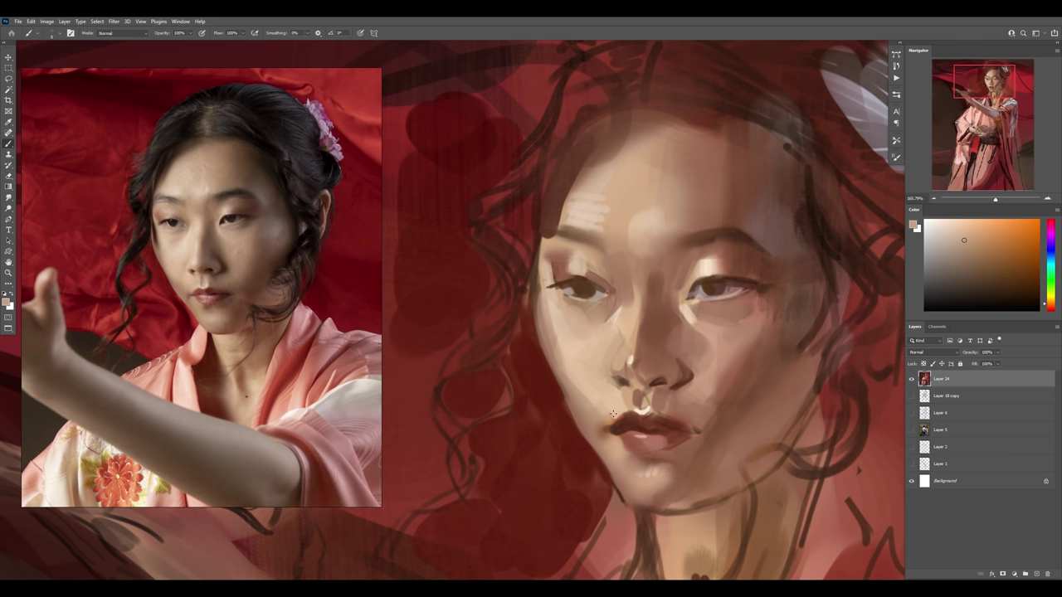
pyautogui.keyDown('alt'); pyautogui.click(614, 376); pyautogui.keyUp('alt')
pyautogui.keyDown('alt'); pyautogui.click(619, 312); pyautogui.keyUp('alt')
pyautogui.scroll(2, 734, 288)
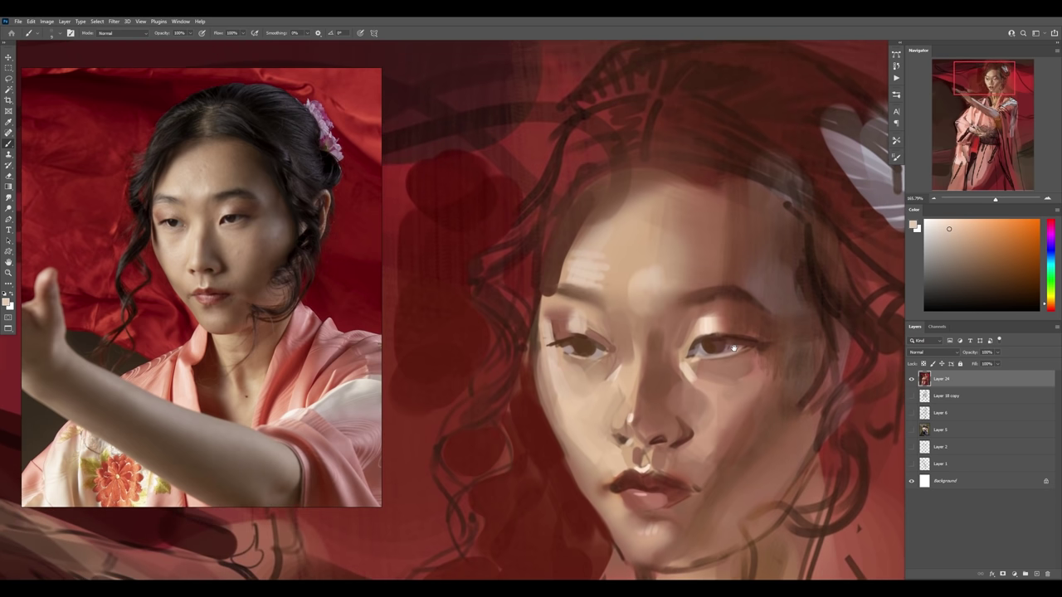
# - Blend the left cheek below the eye with the Mixer Brush, then zoom out to the whole painting
pyautogui.hotkey('shift', 'b')
pyautogui.hotkey('shift', 'b')
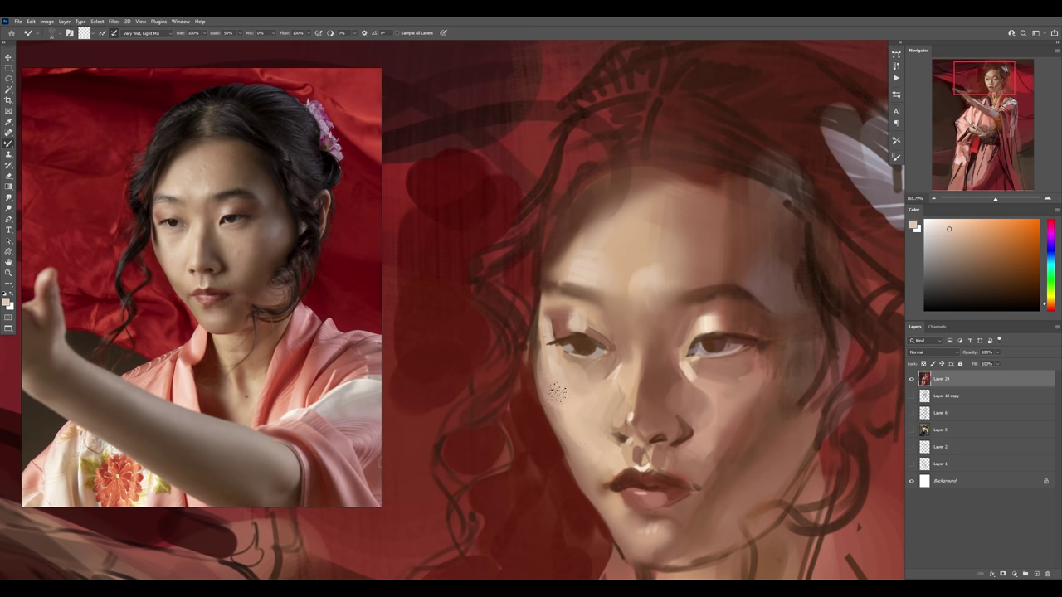
pyautogui.press('z')
pyautogui.moveTo(544, 365)
pyautogui.mouseDown()
pyautogui.moveTo(694, 405)
pyautogui.moveTo(647, 391)
pyautogui.mouseUp()
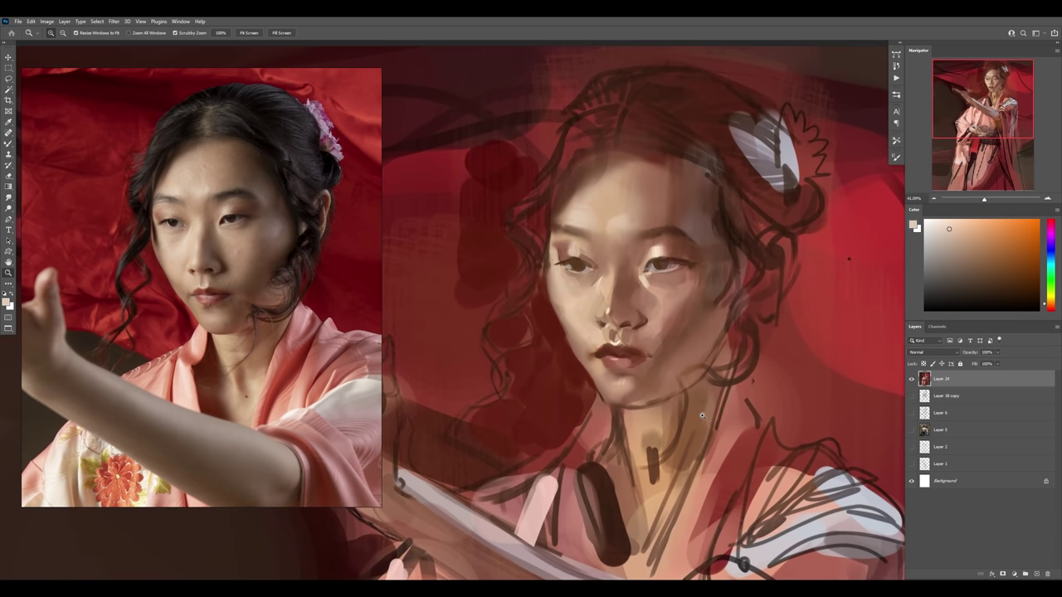
# - Deepen the shadow under the chin in dark red on a new layer and merge it down
pyautogui.hotkey('ctrl', 'shift', 'alt', 'n')
pyautogui.press('b')
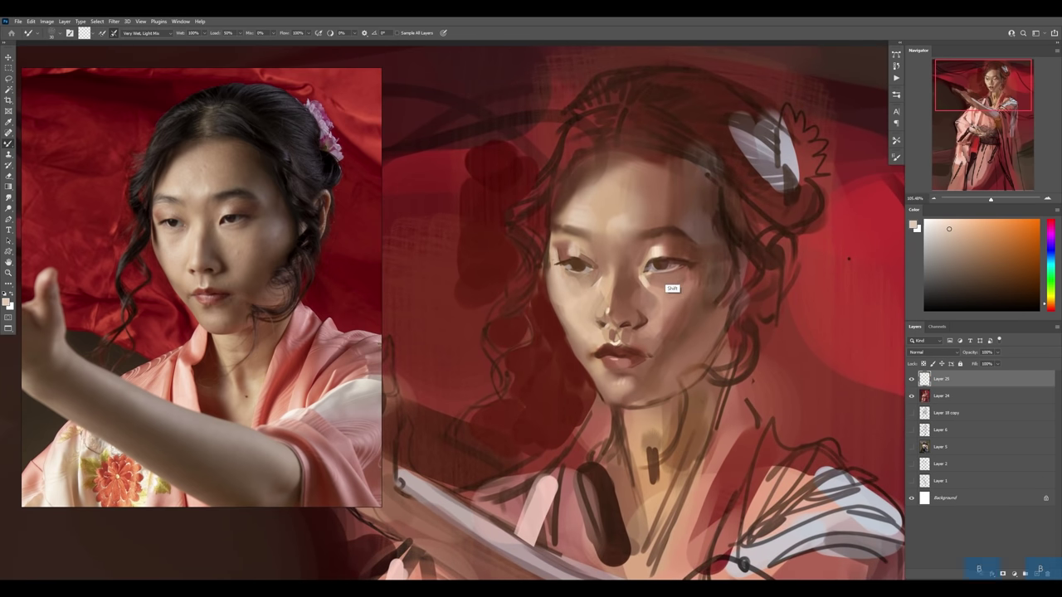
pyautogui.keyDown('alt'); pyautogui.click(662, 284); pyautogui.keyUp('alt')
pyautogui.moveTo(637, 388); pyautogui.dragTo(660, 390)
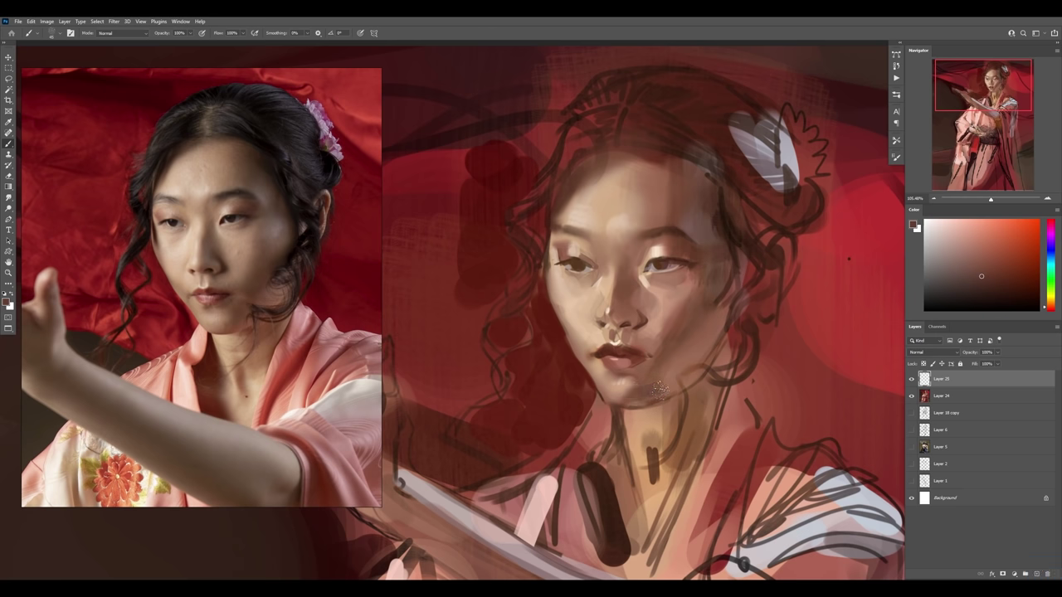
pyautogui.press('e')
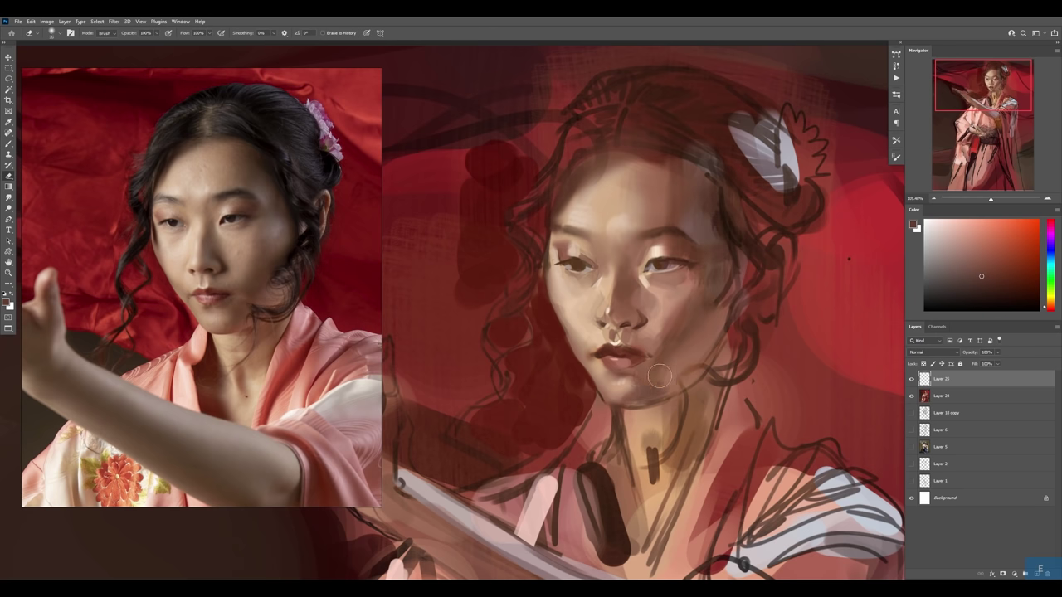
pyautogui.press('b')
pyautogui.hotkey('ctrl', 'e')
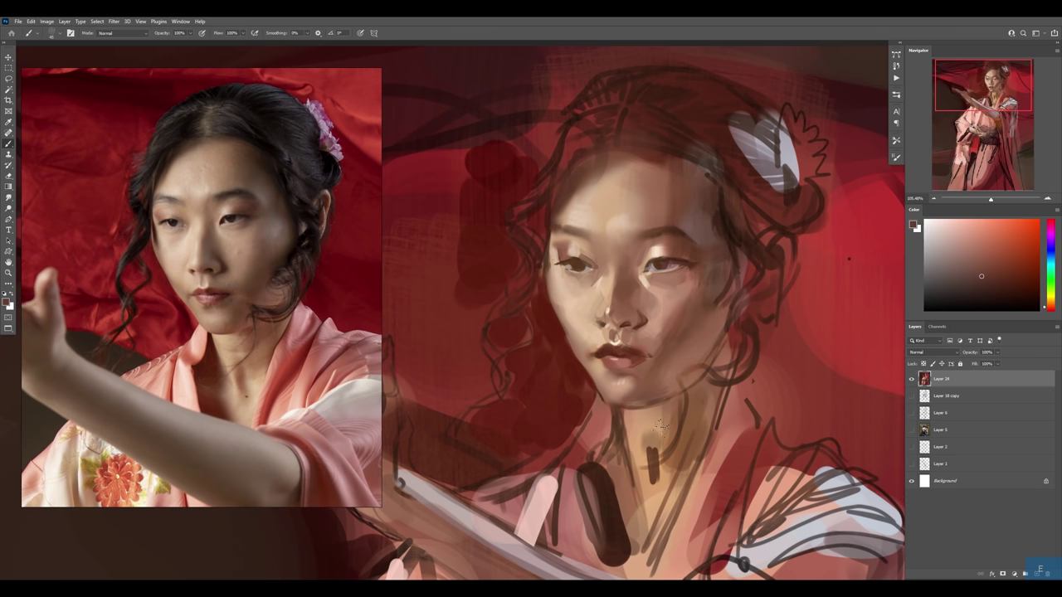
# - Sample skin tones and paint light strokes down the neck on a new layer
pyautogui.moveTo(661, 424); pyautogui.dragTo(643, 349)
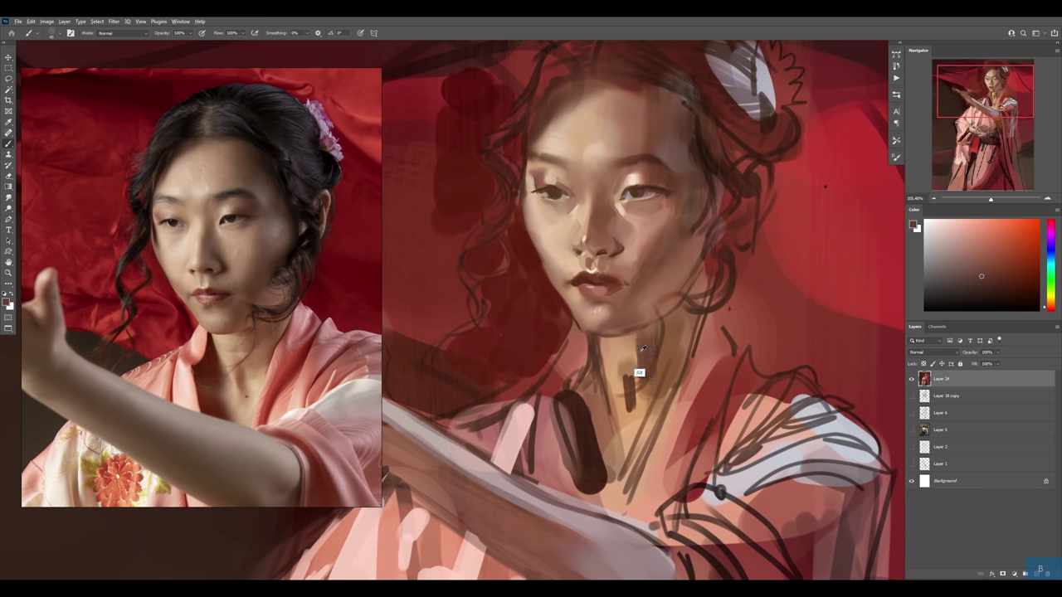
pyautogui.keyDown('alt'); pyautogui.click(643, 348); pyautogui.keyUp('alt')
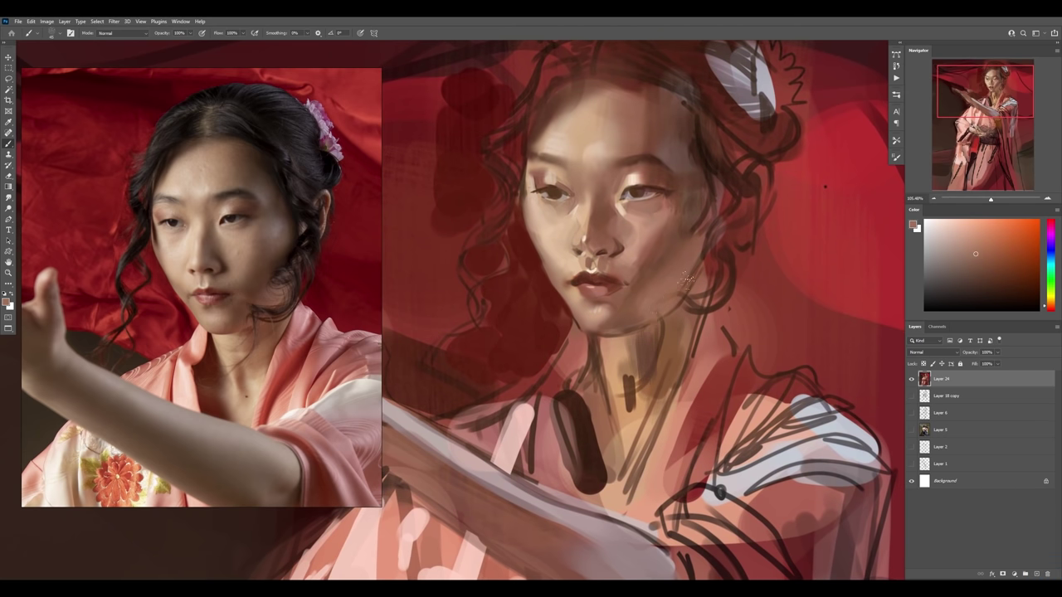
pyautogui.keyDown('alt'); pyautogui.click(653, 350); pyautogui.keyUp('alt')
pyautogui.keyDown('alt'); pyautogui.click(668, 352); pyautogui.keyUp('alt')
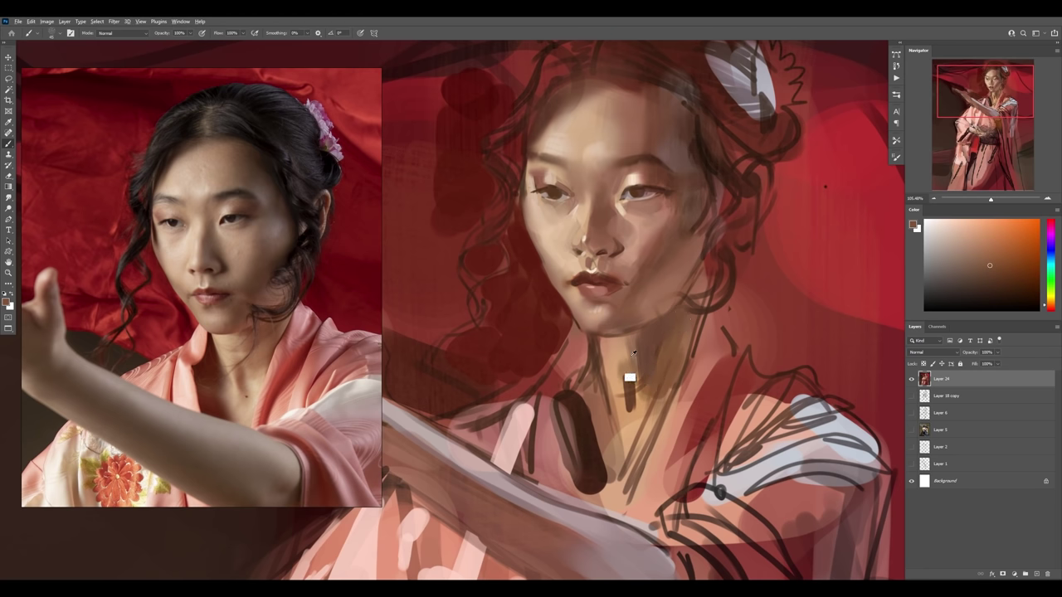
pyautogui.keyDown('alt'); pyautogui.click(560, 257); pyautogui.keyUp('alt')
pyautogui.hotkey('ctrl', 'alt', '1')
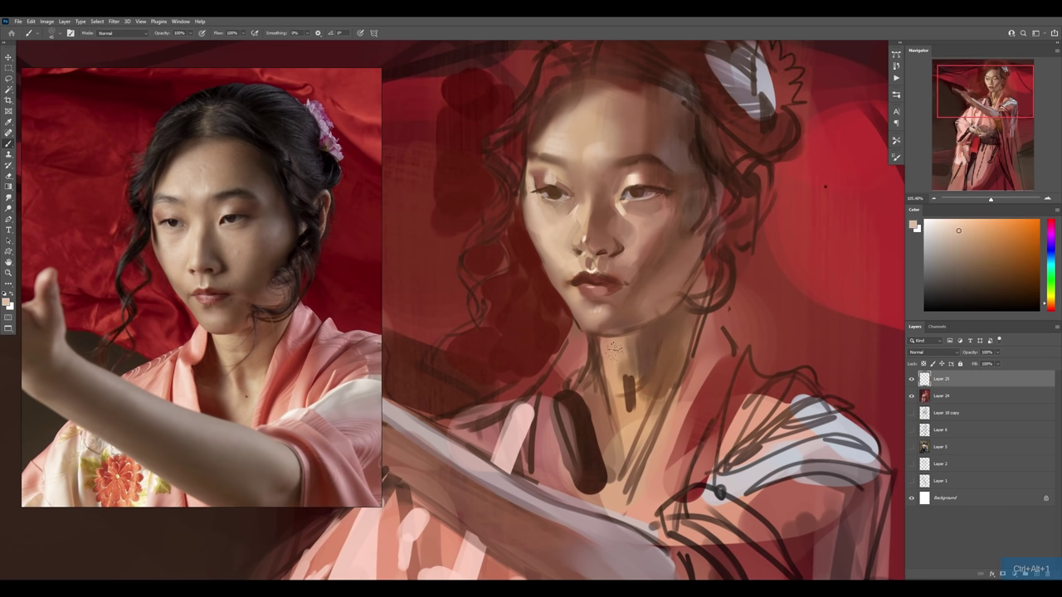
pyautogui.moveTo(609, 331)
pyautogui.mouseDown()
pyautogui.moveTo(627, 407)
pyautogui.moveTo(634, 389)
pyautogui.mouseUp()
# - Clean the chin and jaw edge with a hard round eraser and merge the neck layer into Layer 24
pyautogui.press('e')
pyautogui.rightClick(635, 327)
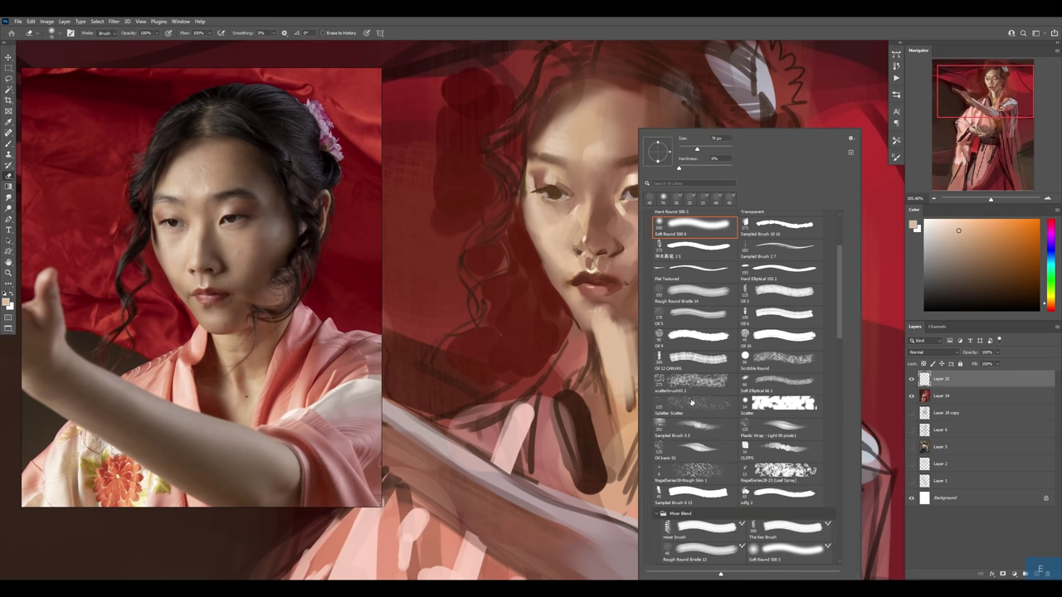
pyautogui.moveTo(843, 255); pyautogui.dragTo(843, 222)
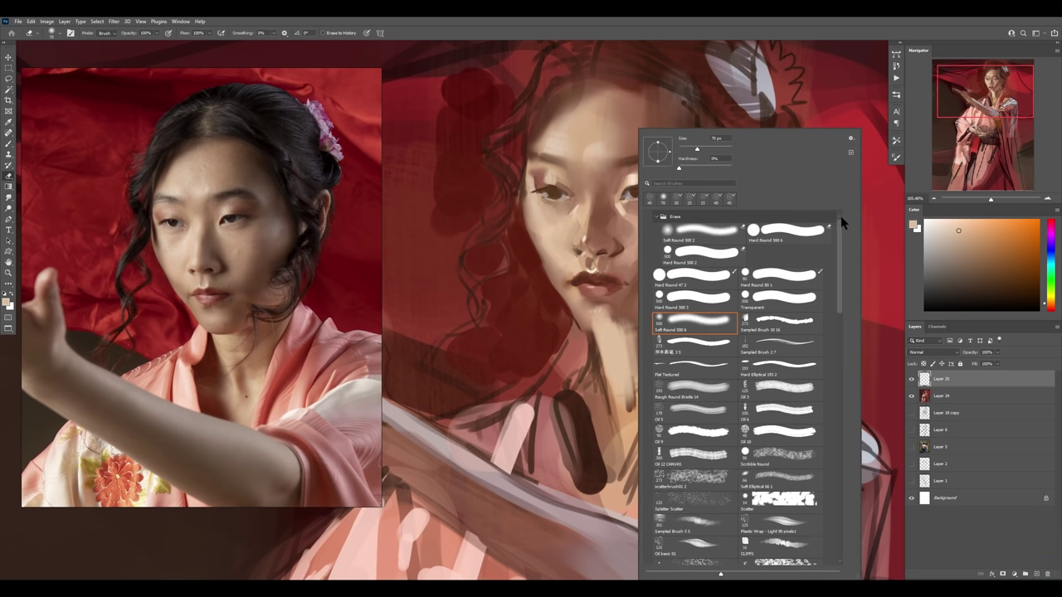
pyautogui.click(785, 233)
pyautogui.click(541, 300)
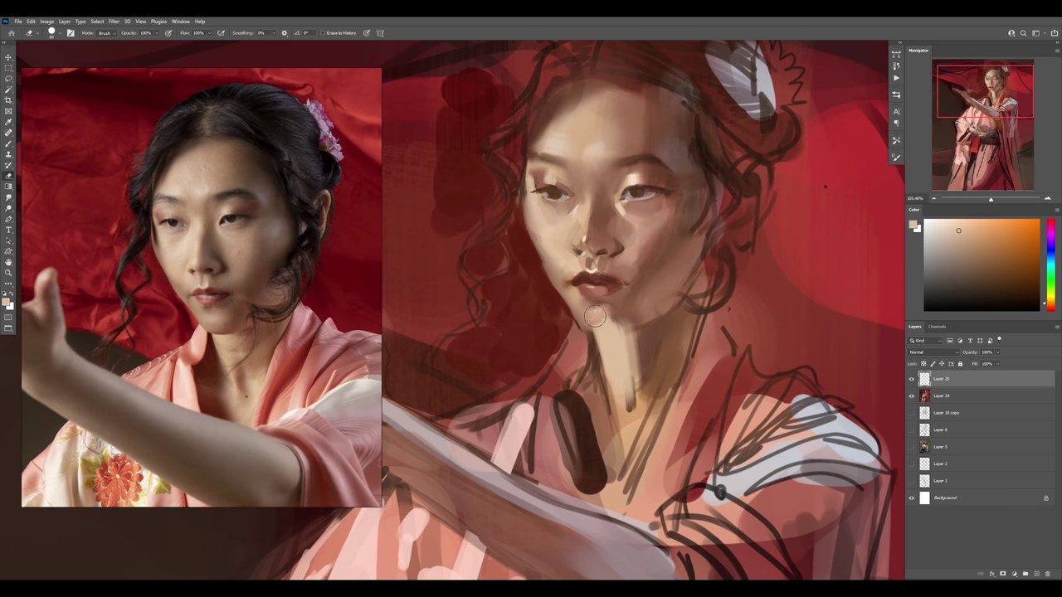
pyautogui.moveTo(599, 320); pyautogui.dragTo(643, 319)
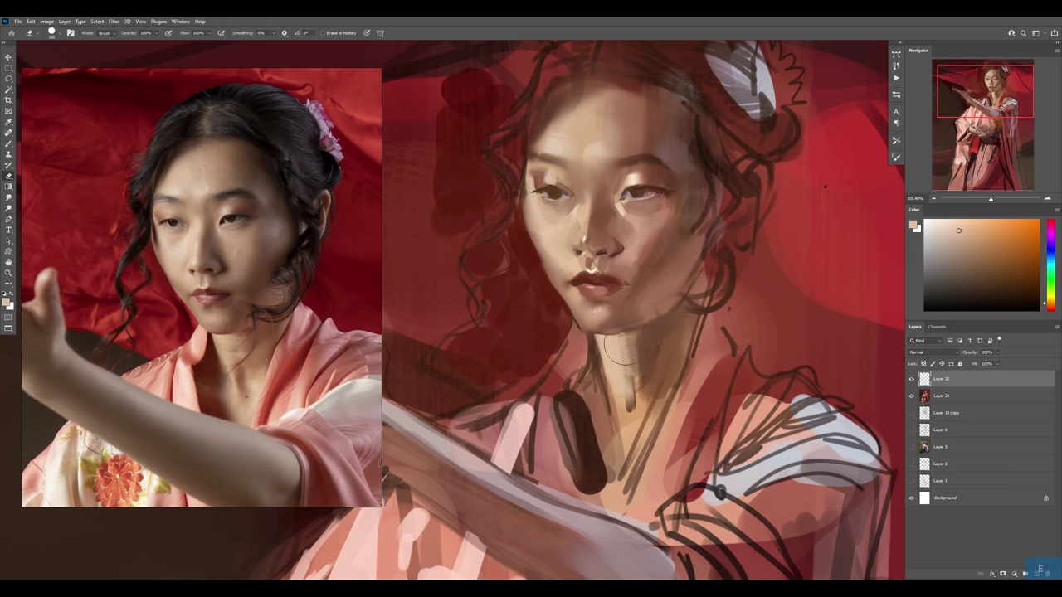
pyautogui.press('z')
pyautogui.keyDown('alt'); pyautogui.click(661, 372); pyautogui.keyUp('alt')
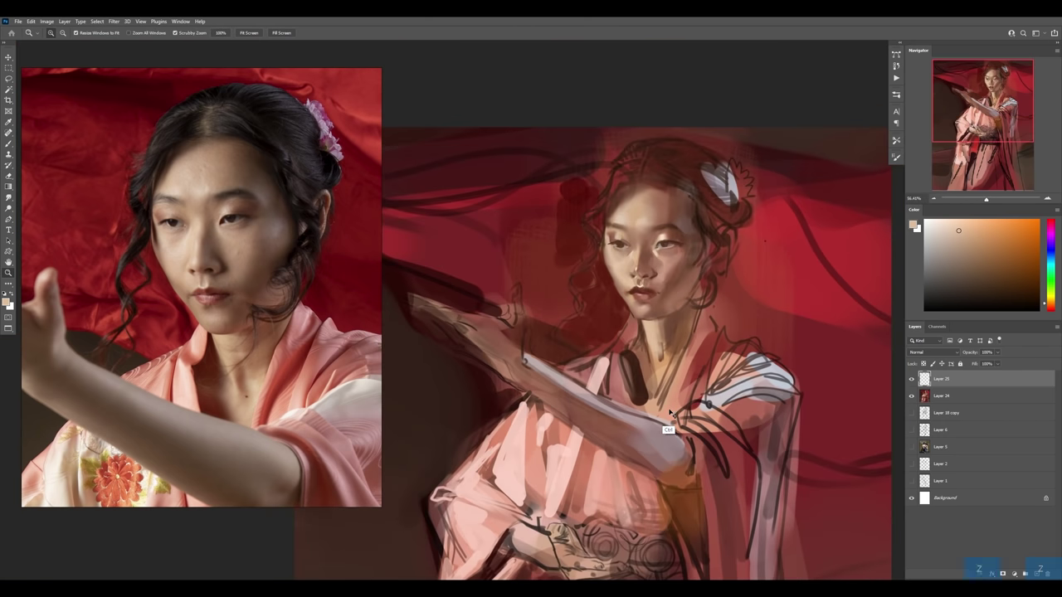
pyautogui.hotkey('ctrl', 'e')
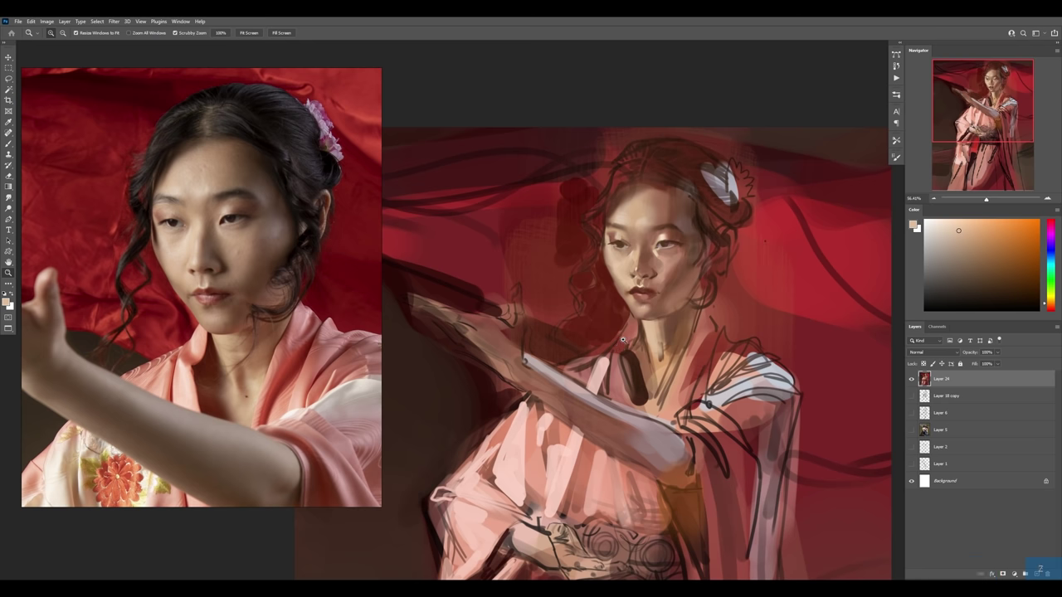
# - Paint light pink strokes on the kimono and, on a new layer, under the chin
pyautogui.moveTo(623, 340); pyautogui.dragTo(656, 340)
pyautogui.press('b')
pyautogui.keyDown('alt'); pyautogui.click(590, 382); pyautogui.keyUp('alt')
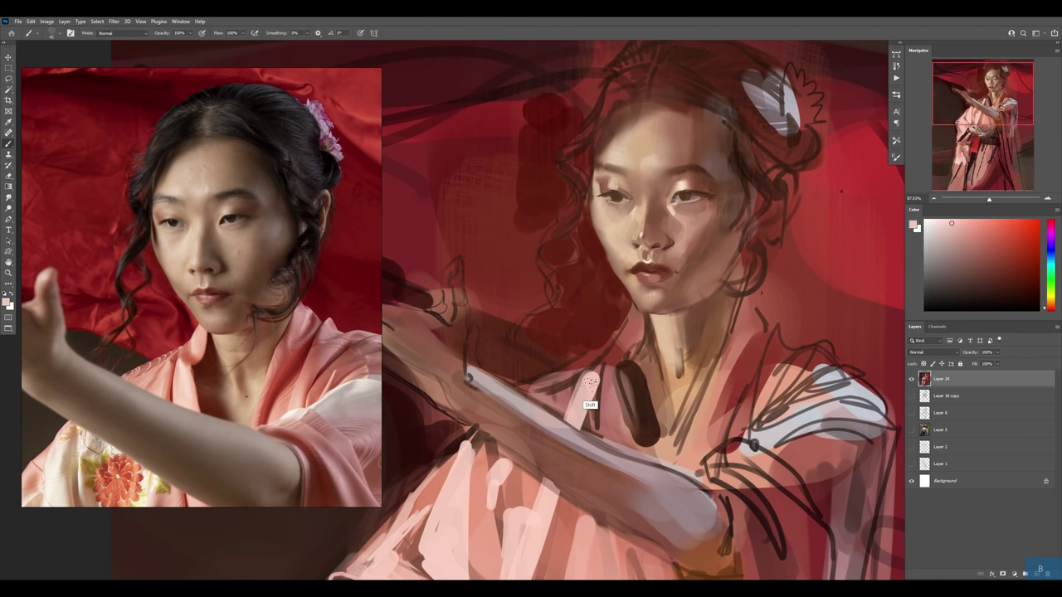
pyautogui.moveTo(571, 429); pyautogui.dragTo(597, 372)
pyautogui.hotkey('ctrl', 'alt', '1')
pyautogui.moveTo(644, 294); pyautogui.dragTo(636, 337)
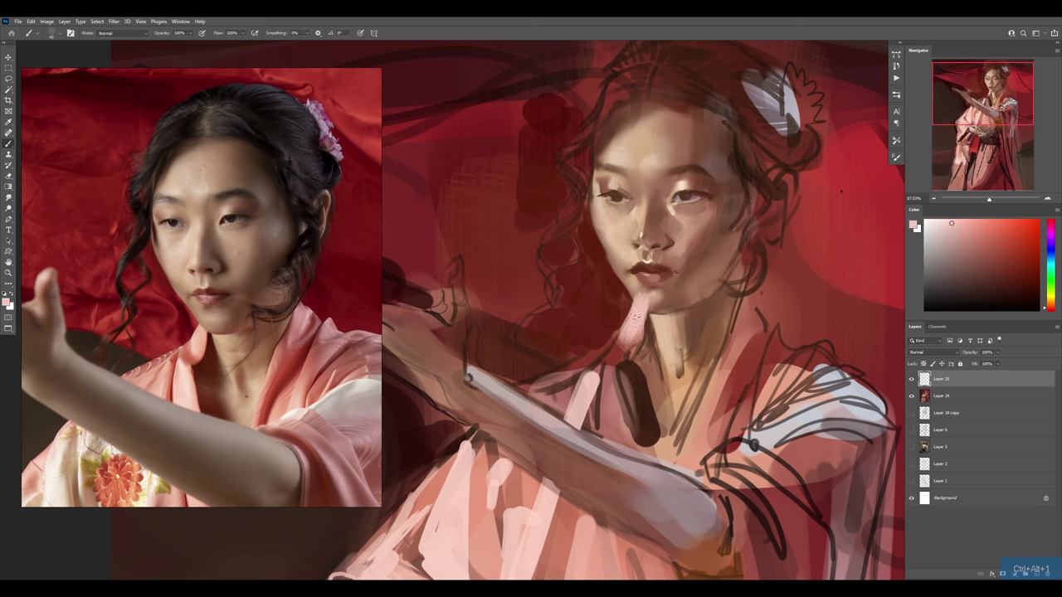
pyautogui.press('e')
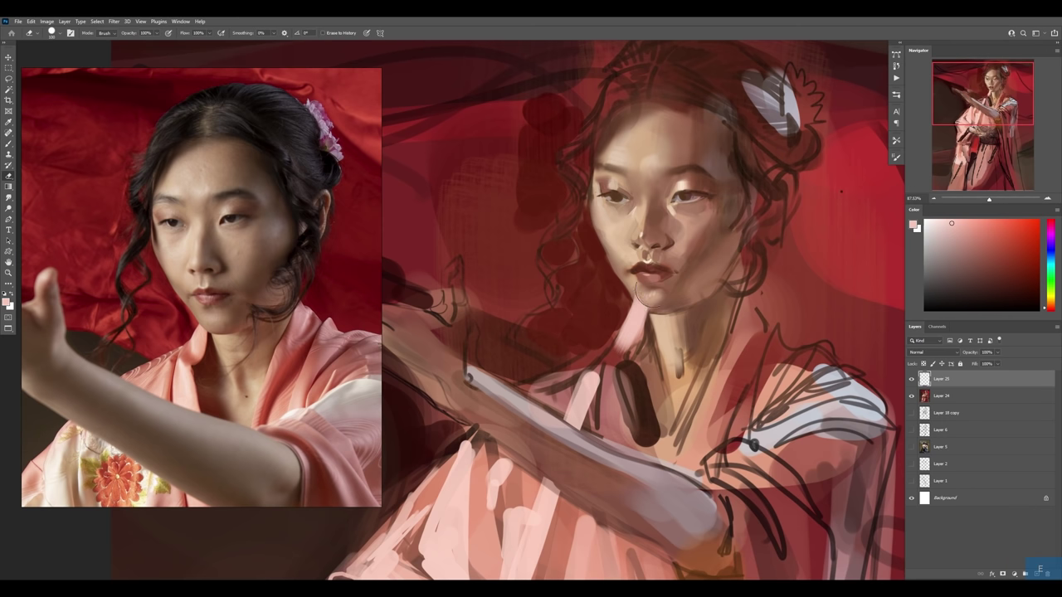
# - Merge the new layer down into Layer 24 and paint a light stroke along the collar
pyautogui.press('z')
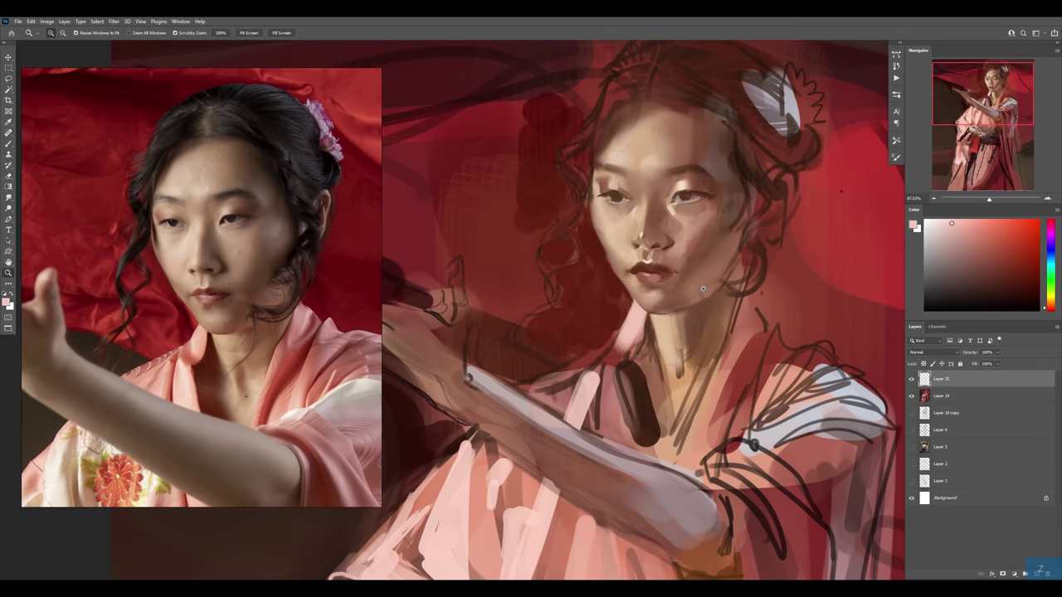
pyautogui.moveTo(664, 382); pyautogui.dragTo(638, 382)
pyautogui.press('Delete')
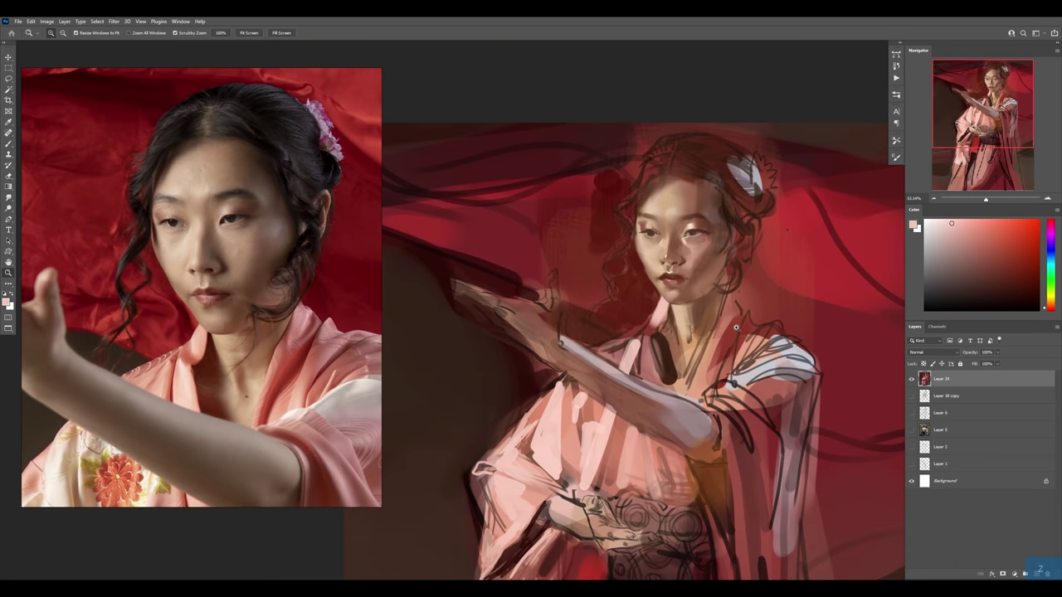
pyautogui.click(736, 328)
pyautogui.press('b')
pyautogui.rightClick(763, 276)
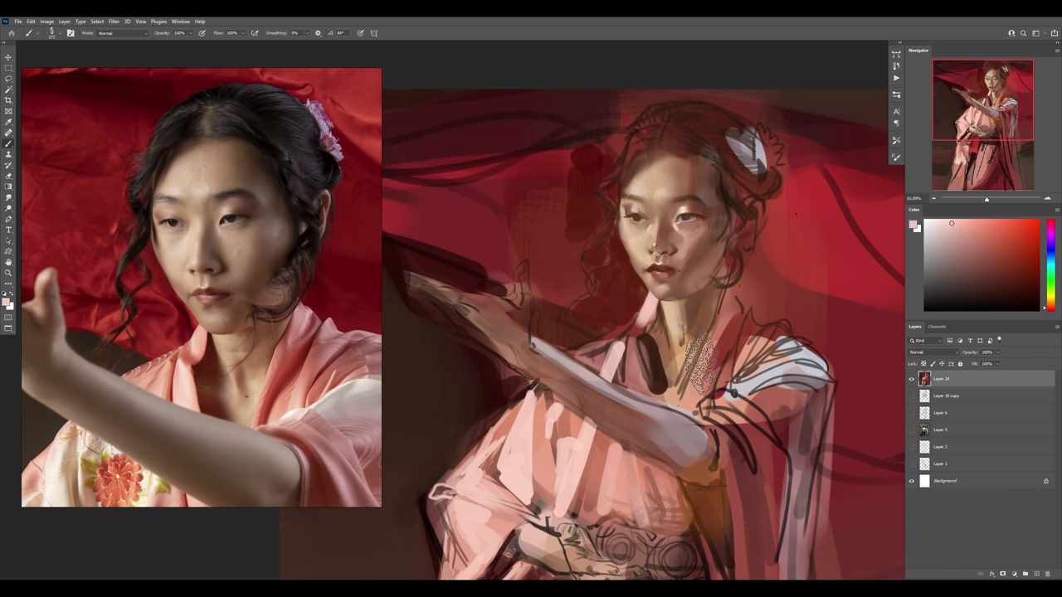
pyautogui.click(711, 330)
pyautogui.moveTo(702, 329); pyautogui.dragTo(687, 384)
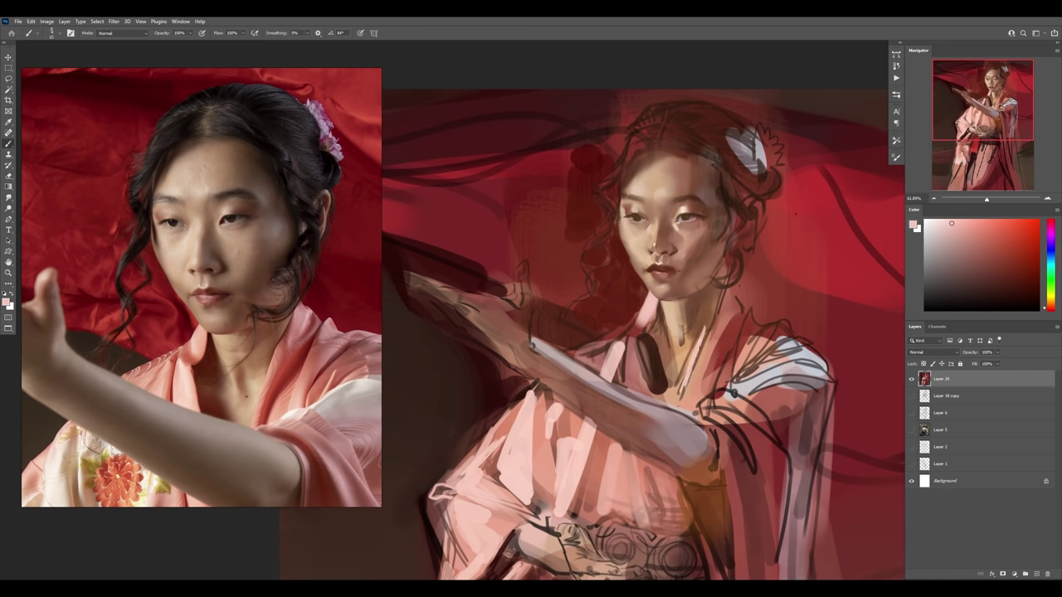
# - Sample reds and pinks, shift the hue toward magenta, and paint a lavender stroke near the neck
pyautogui.keyDown('alt'); pyautogui.click(713, 372); pyautogui.keyUp('alt')
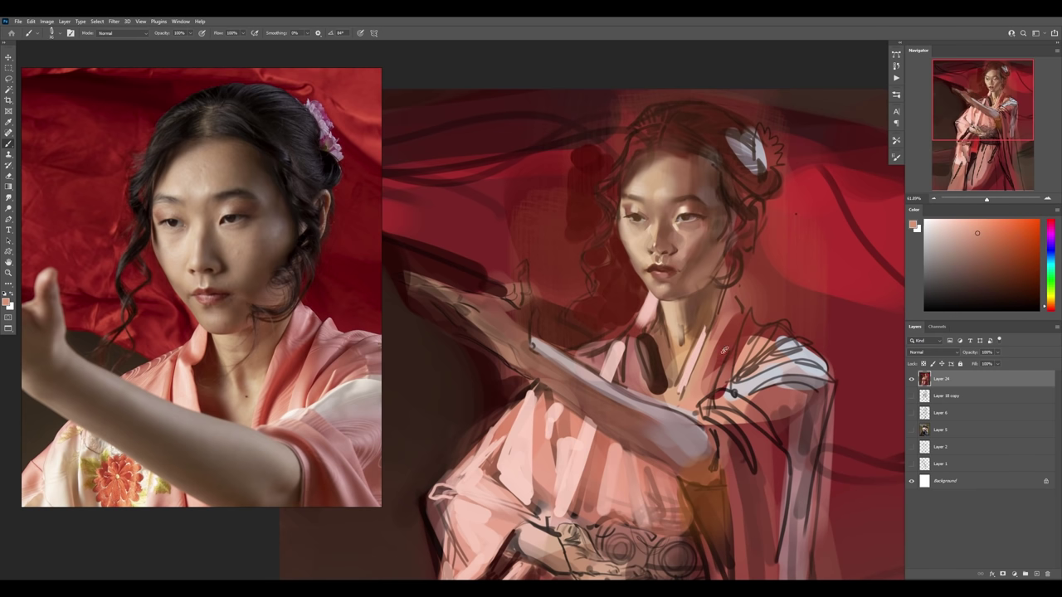
pyautogui.keyDown('alt'); pyautogui.click(723, 372); pyautogui.keyUp('alt')
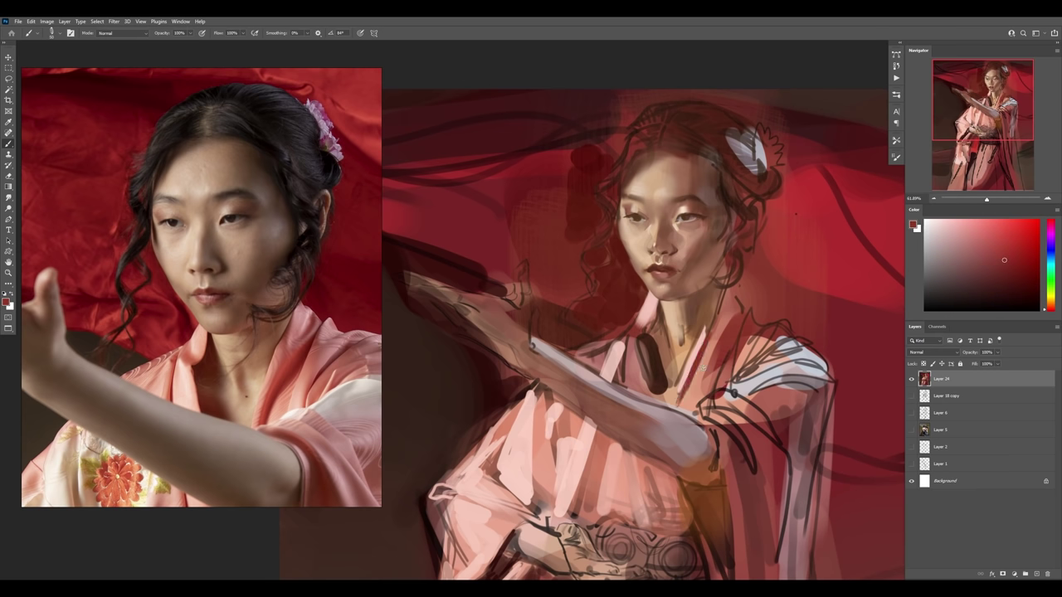
pyautogui.keyDown('alt'); pyautogui.click(717, 380); pyautogui.keyUp('alt')
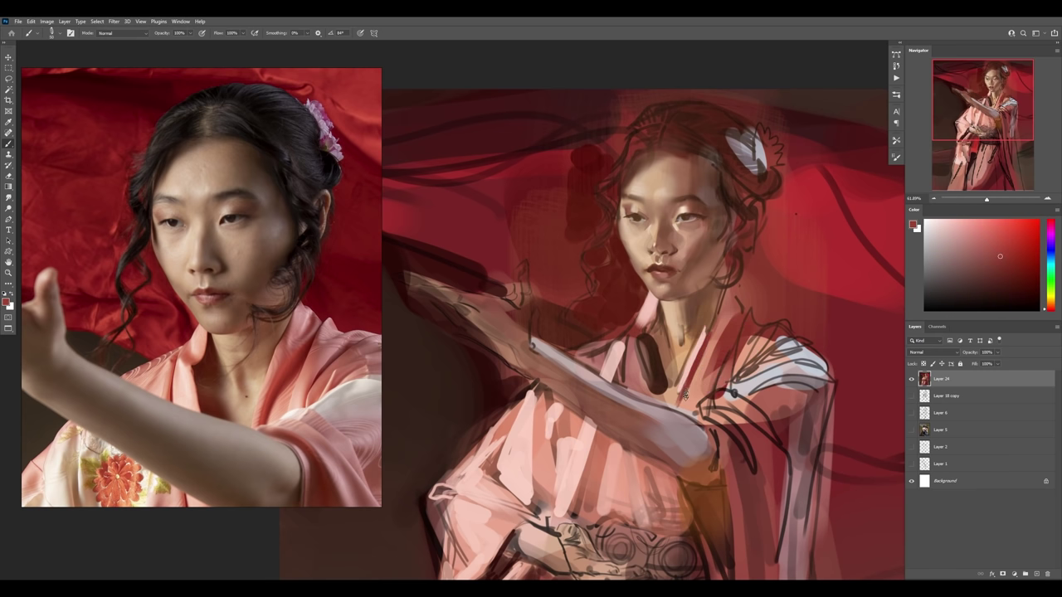
pyautogui.keyDown('alt'); pyautogui.click(712, 345); pyautogui.keyUp('alt')
pyautogui.keyDown('alt'); pyautogui.click(725, 312); pyautogui.keyUp('alt')
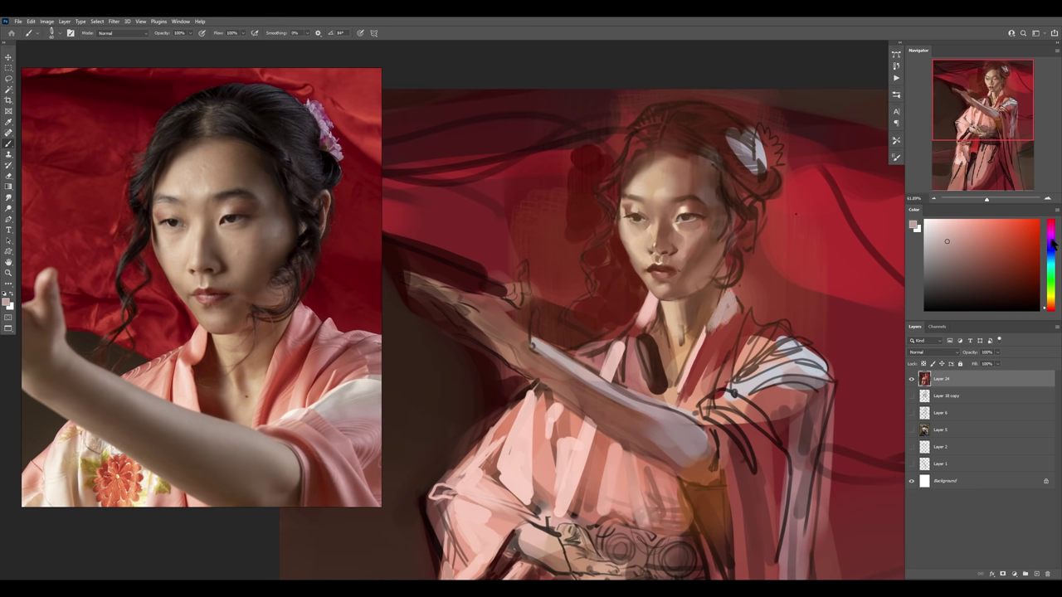
pyautogui.moveTo(1051, 242); pyautogui.dragTo(1051, 224)
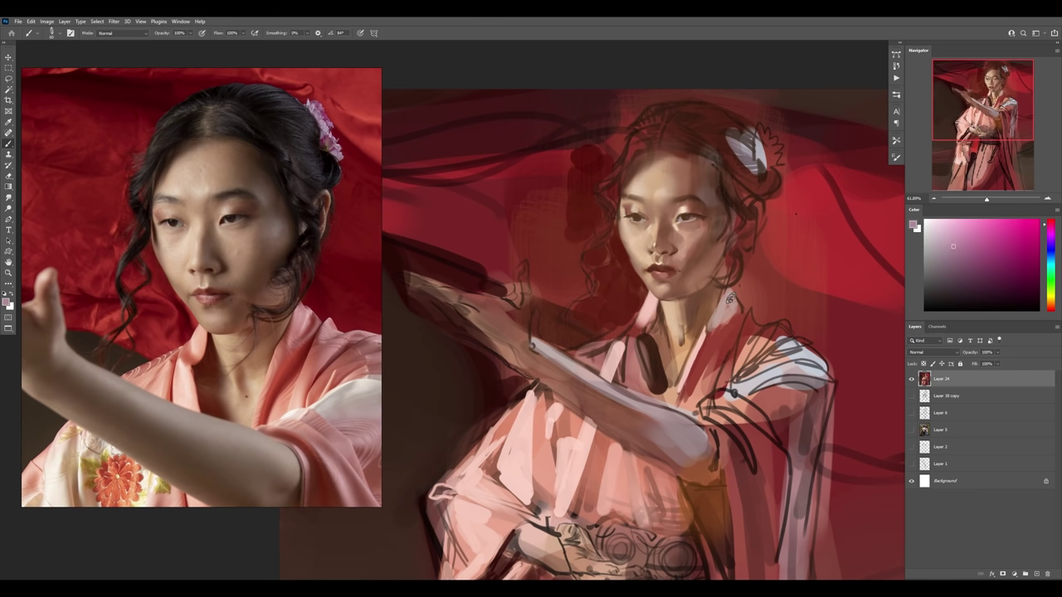
pyautogui.moveTo(725, 283); pyautogui.dragTo(723, 299)
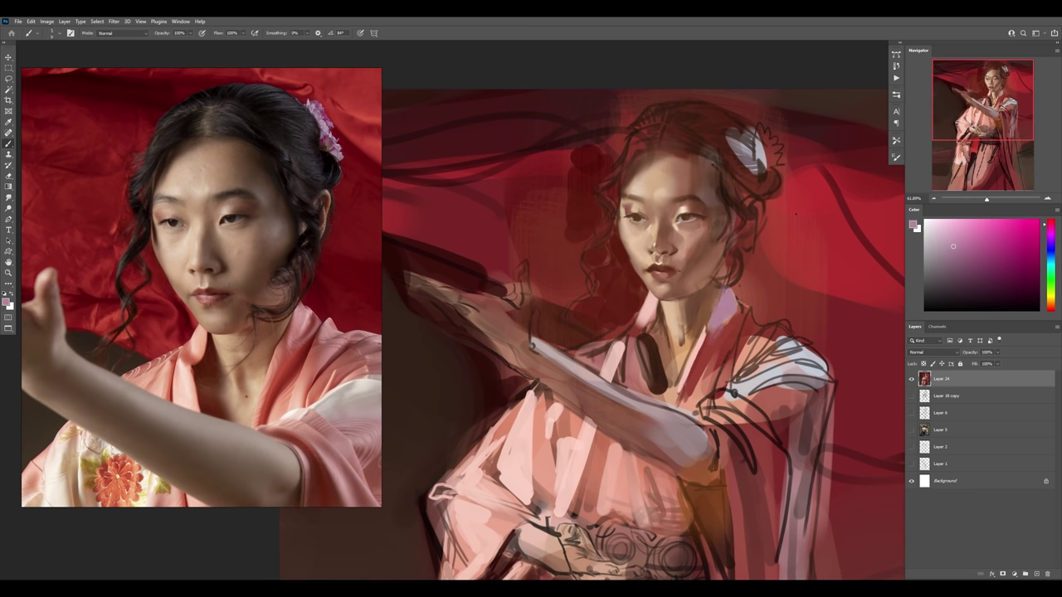
# - Paint a dark red stroke along the collar, then adjust the pink-red colour in the picker
pyautogui.keyDown('alt'); pyautogui.click(721, 363); pyautogui.keyUp('alt')
pyautogui.moveTo(693, 384); pyautogui.dragTo(732, 320)
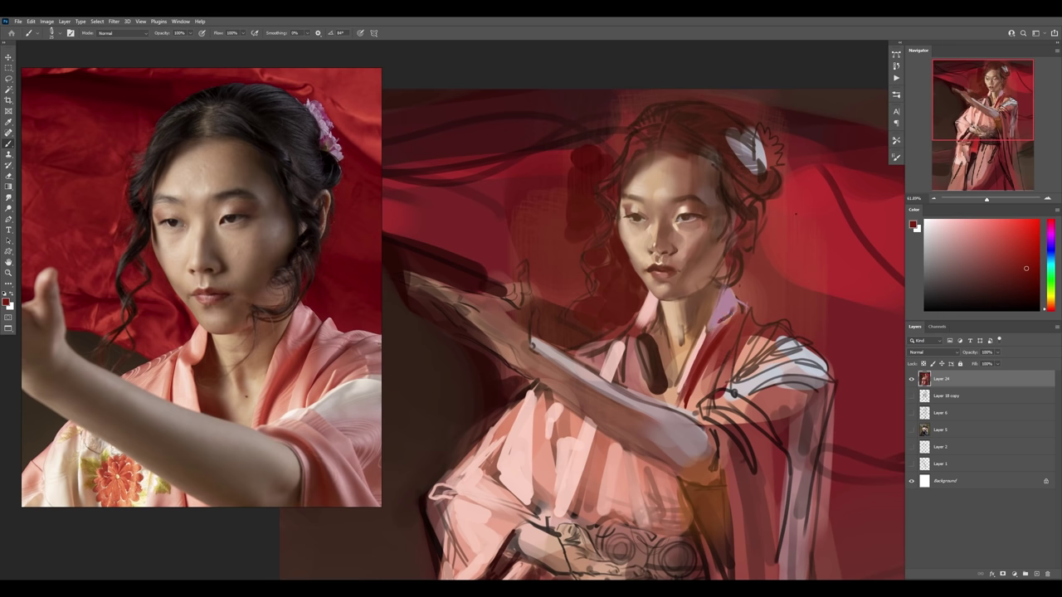
pyautogui.keyDown('alt'); pyautogui.click(735, 307); pyautogui.keyUp('alt')
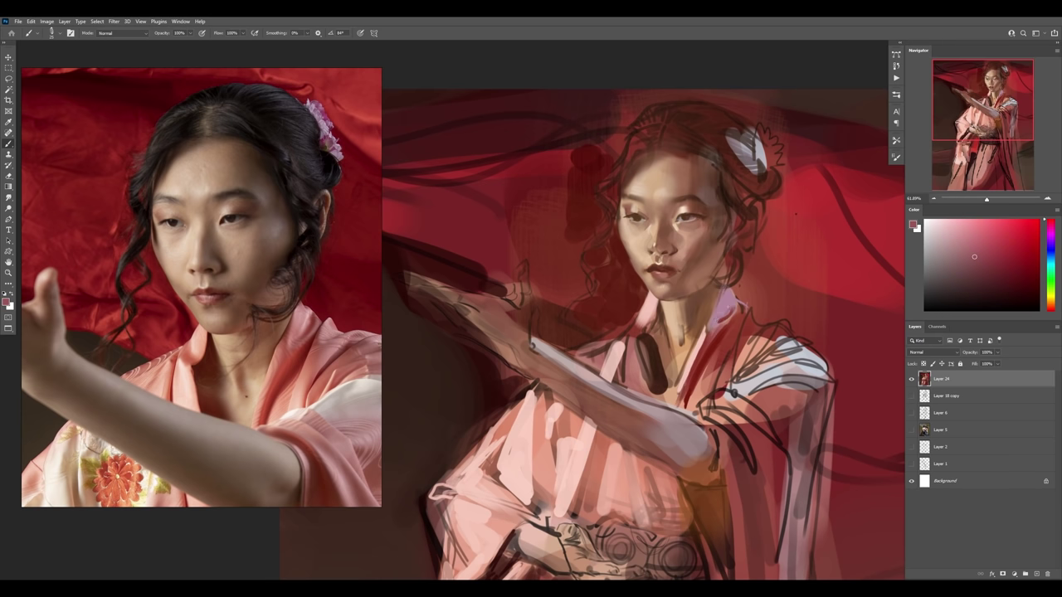
pyautogui.keyDown('alt'); pyautogui.click(722, 359); pyautogui.keyUp('alt')
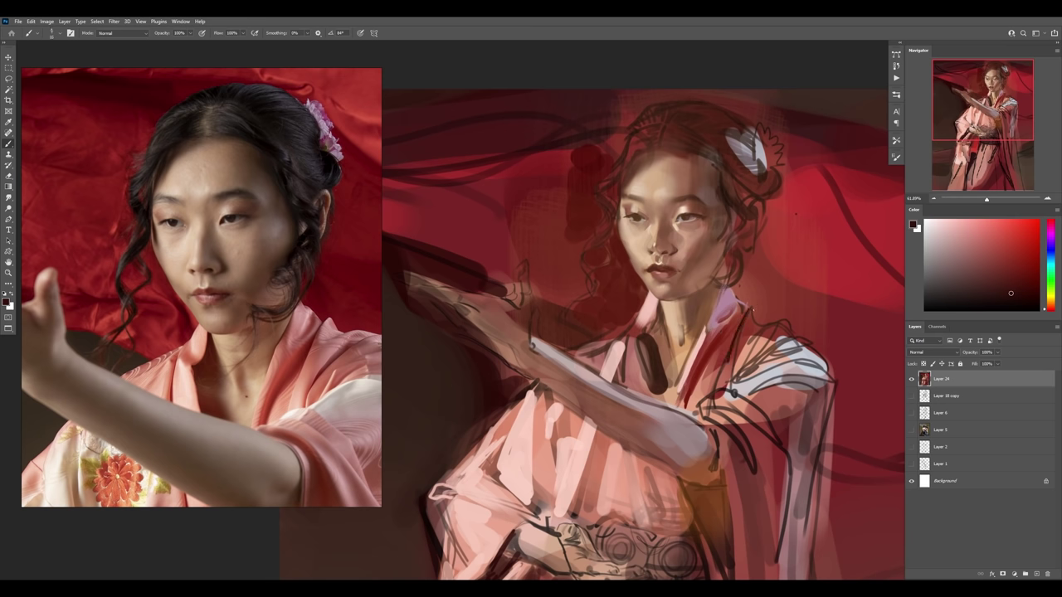
pyautogui.keyDown('alt'); pyautogui.click(751, 317); pyautogui.keyUp('alt')
pyautogui.keyDown('alt'); pyautogui.click(727, 322); pyautogui.keyUp('alt')
pyautogui.keyDown('alt'); pyautogui.click(751, 316); pyautogui.keyUp('alt')
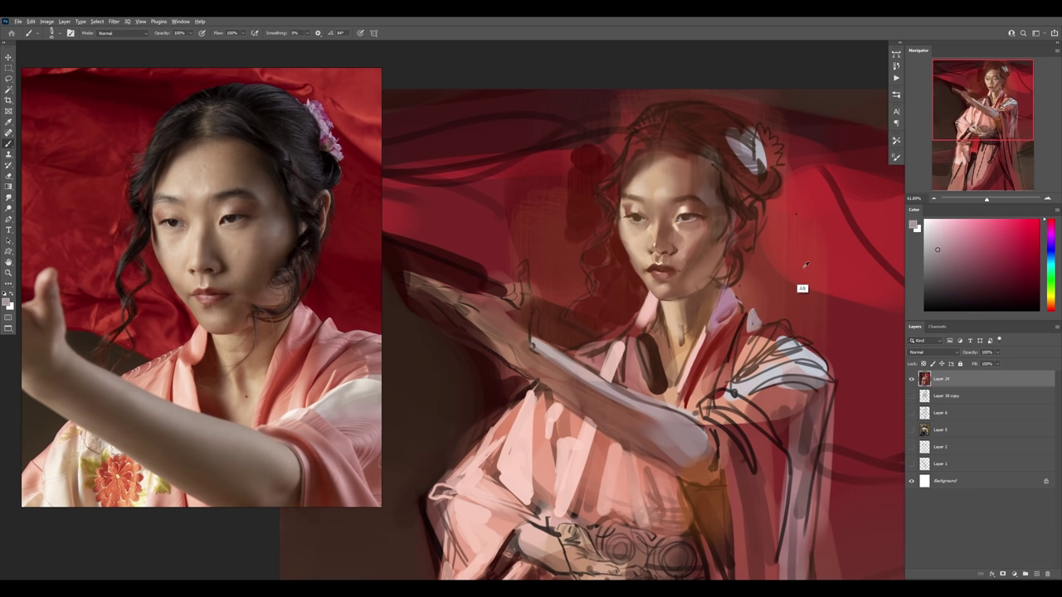
pyautogui.keyDown('alt'); pyautogui.click(752, 318); pyautogui.keyUp('alt')
pyautogui.keyDown('alt'); pyautogui.click(754, 319); pyautogui.keyUp('alt')
# - Fine-tune the pink colour, zoom in on the face, and add Layer 25 above Layer 24
pyautogui.keyDown('alt'); pyautogui.click(751, 316); pyautogui.keyUp('alt')
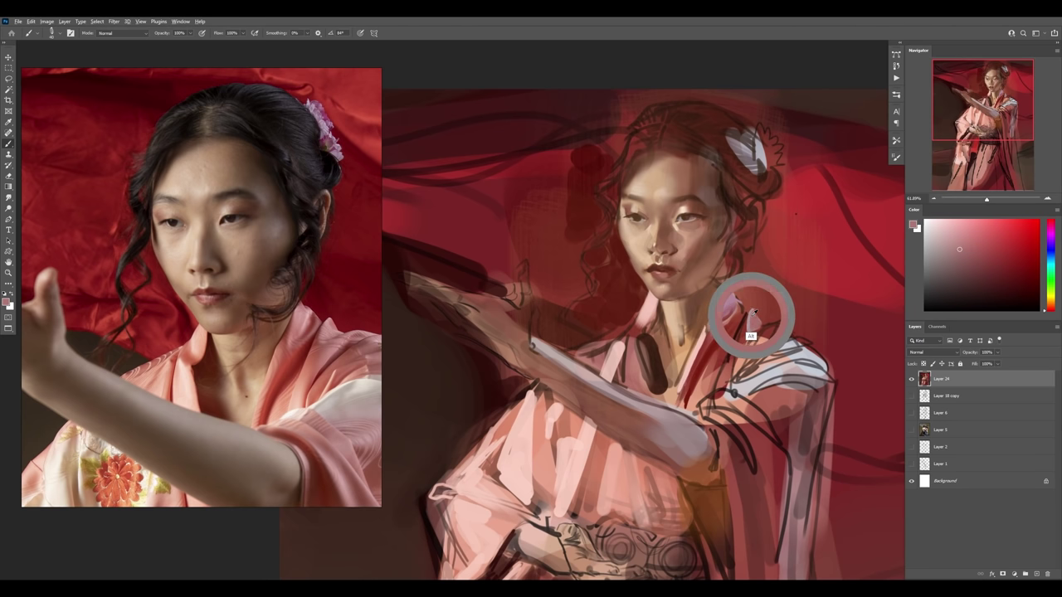
pyautogui.keyDown('alt'); pyautogui.click(751, 327); pyautogui.keyUp('alt')
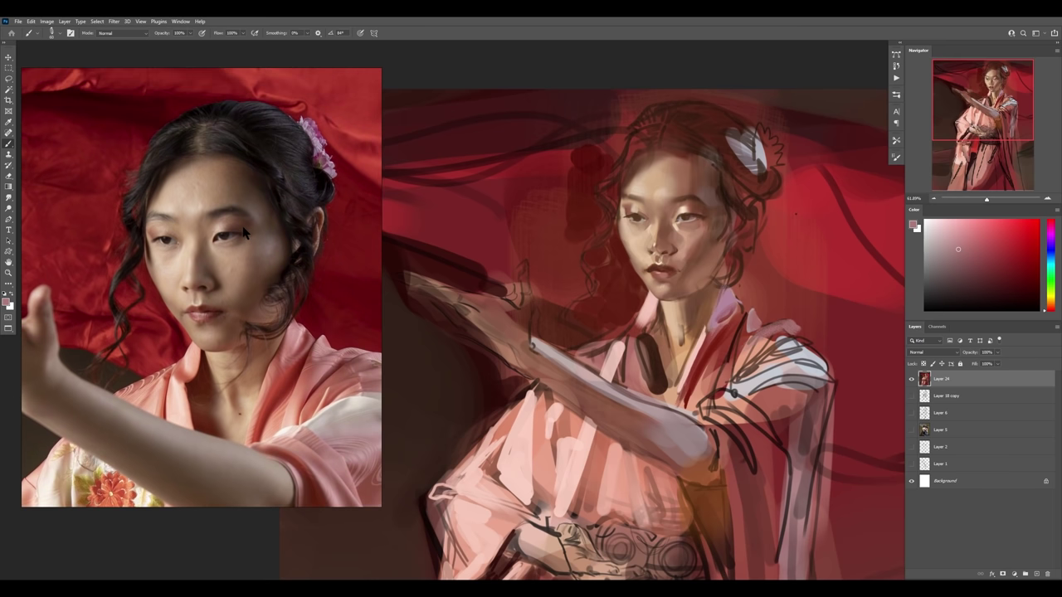
pyautogui.moveTo(614, 274); pyautogui.dragTo(622, 319)
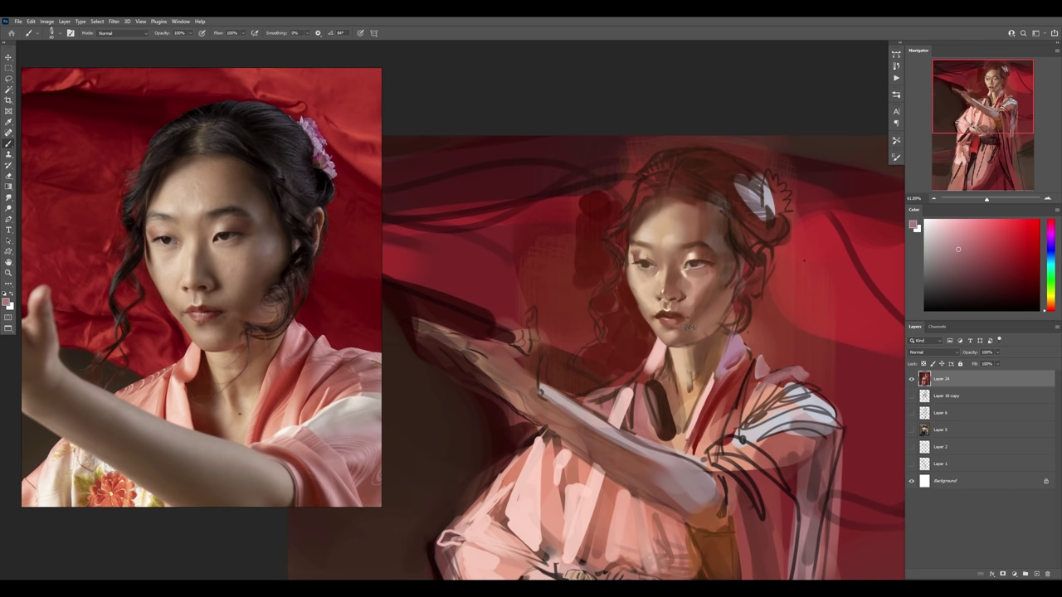
pyautogui.scroll(4, 689, 328)
pyautogui.keyDown('alt'); pyautogui.click(682, 339); pyautogui.keyUp('alt')
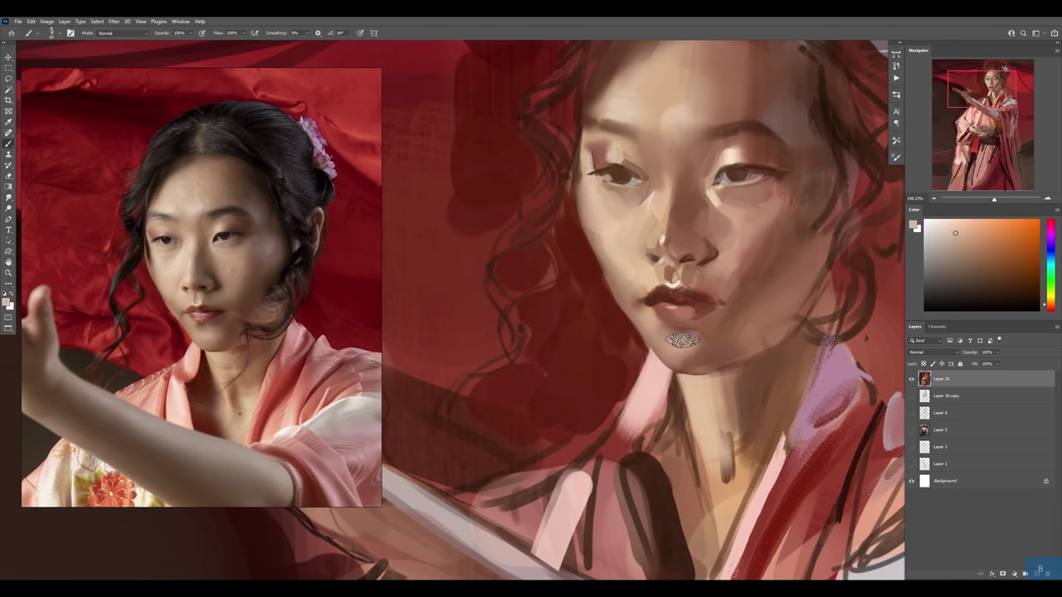
pyautogui.hotkey('ctrl', 'shift', 'alt', 'n')
pyautogui.press('[')
pyautogui.press('[')
pyautogui.press('[')
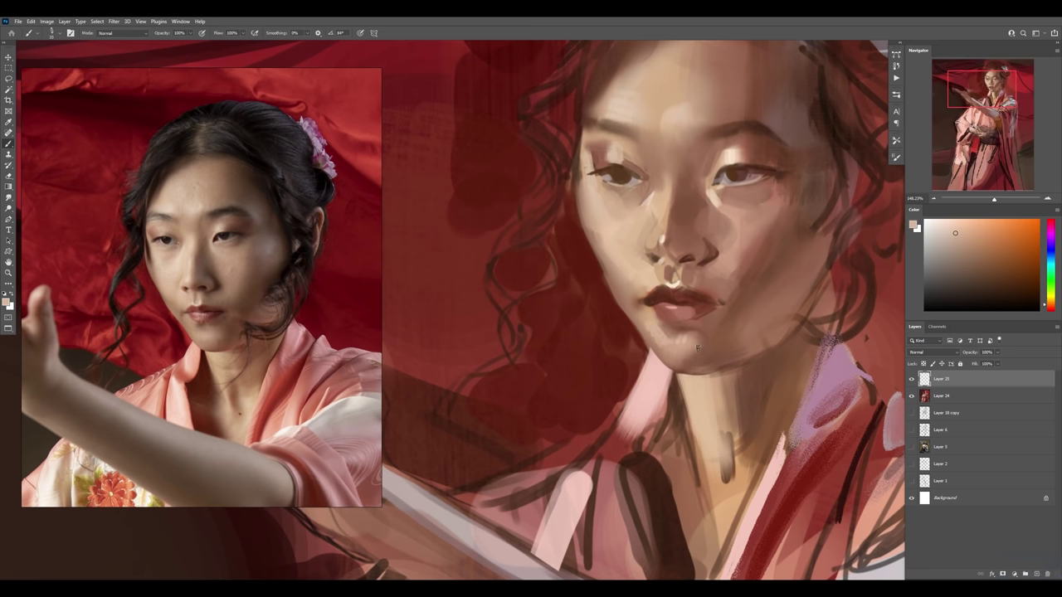
# - Reframe the view around the face, pick a dark colour, and add Layer 26 above Layer 25
pyautogui.press('z')
pyautogui.scroll(-4, 698, 349)
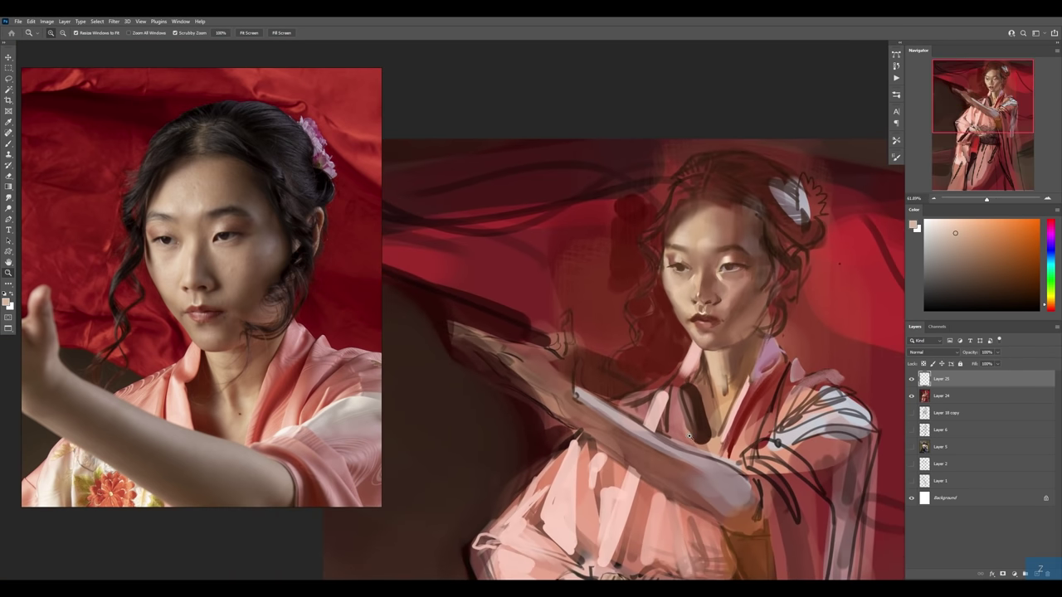
pyautogui.moveTo(710, 314); pyautogui.dragTo(728, 316)
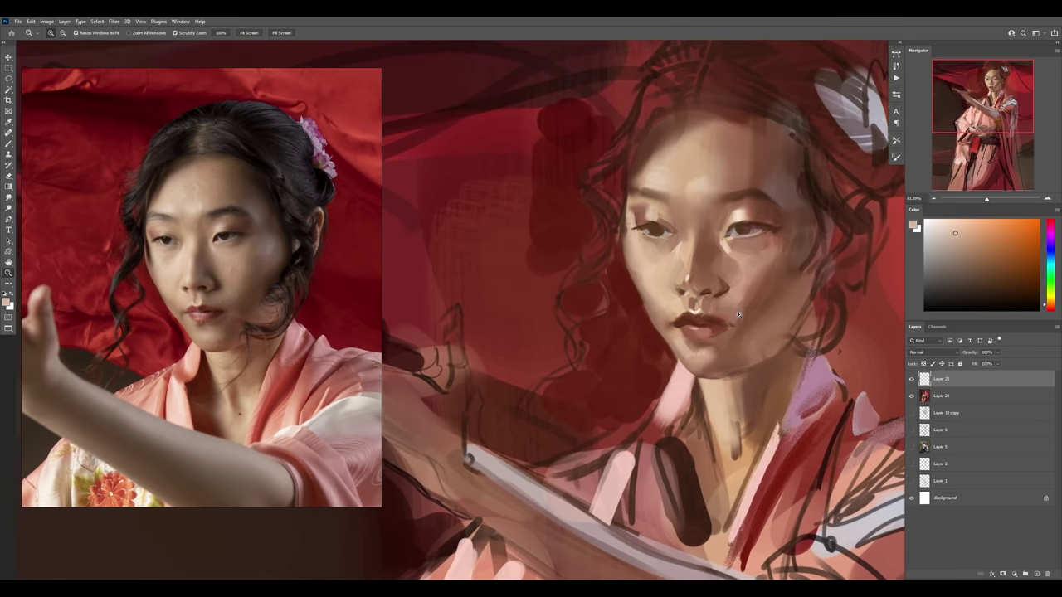
pyautogui.press('b')
pyautogui.keyDown('alt'); pyautogui.click(787, 245); pyautogui.keyUp('alt')
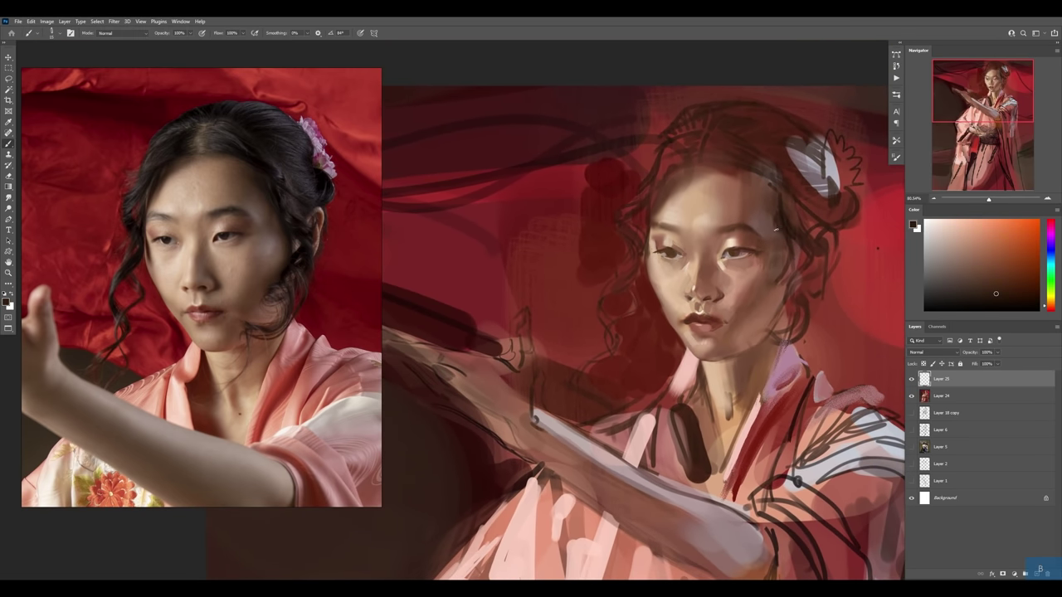
pyautogui.hotkey('ctrl', 'shift', 'alt', 'n')
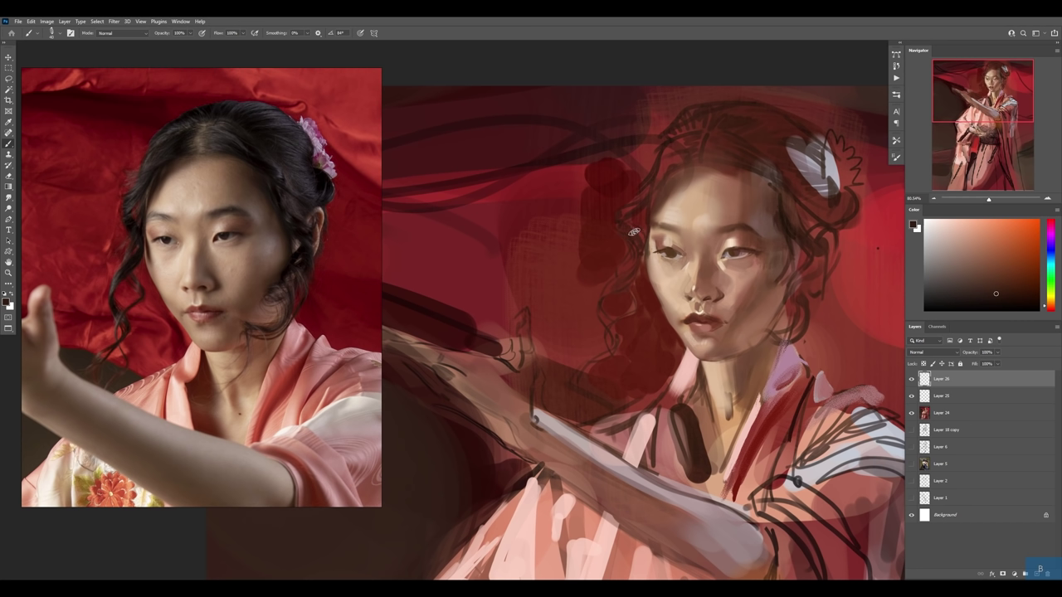
# - Paint dark strokes along the left hair contour and thin hair strands near the bun
pyautogui.moveTo(625, 222)
pyautogui.mouseDown()
pyautogui.moveTo(630, 270)
pyautogui.moveTo(618, 282)
pyautogui.mouseUp()
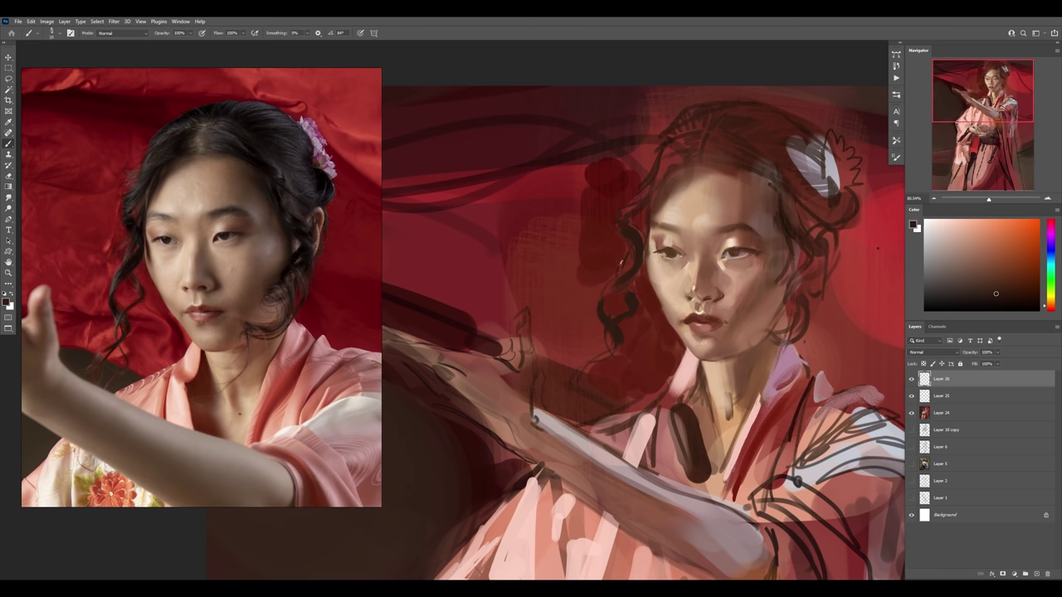
pyautogui.scroll(3, 635, 235)
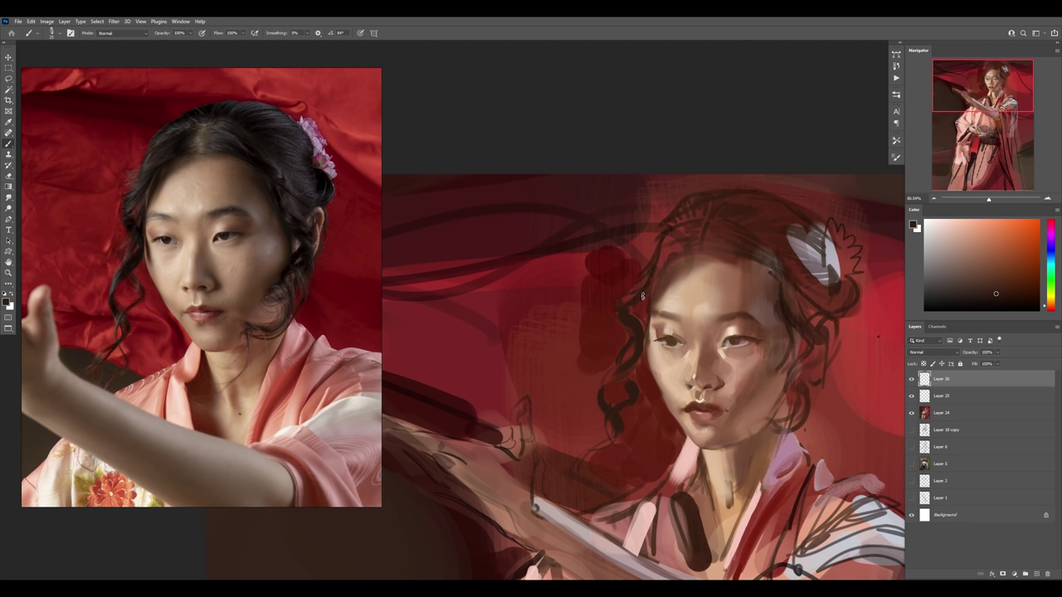
pyautogui.moveTo(642, 296); pyautogui.dragTo(693, 224)
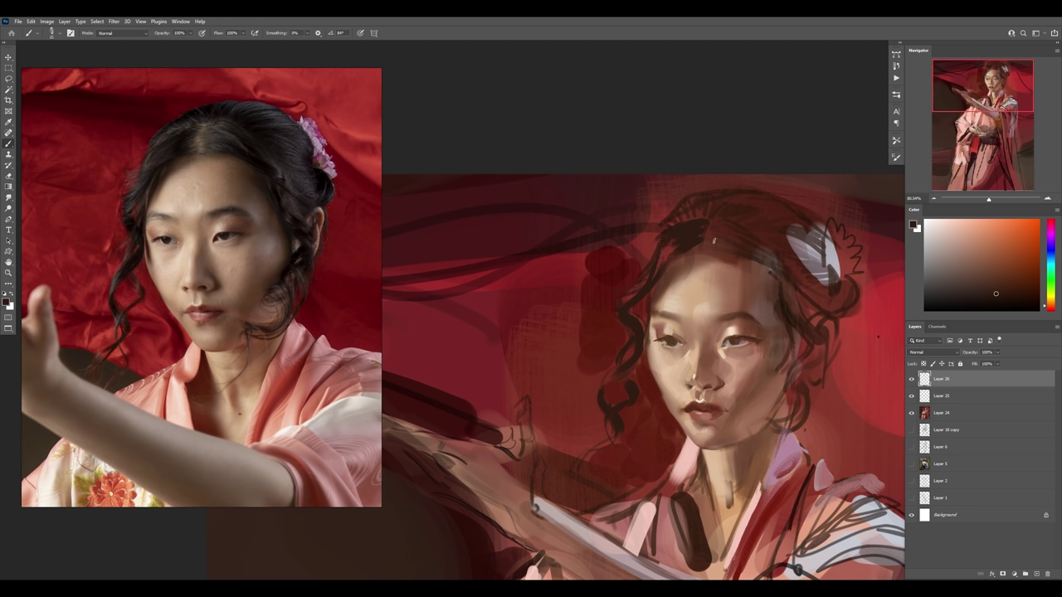
pyautogui.moveTo(780, 278); pyautogui.dragTo(735, 244)
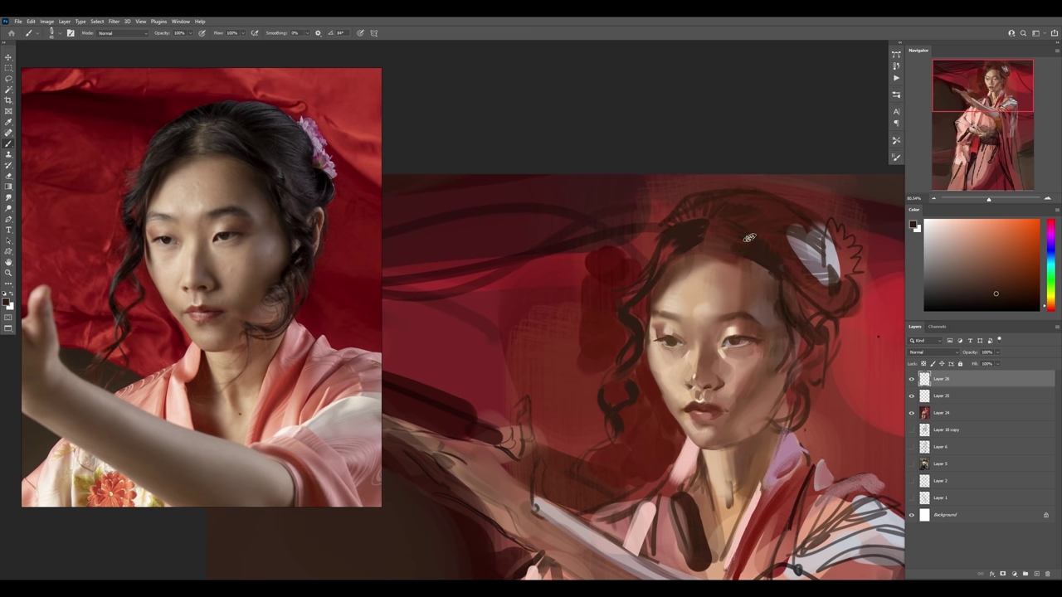
# - Sample dark and bright reds and paint bright red at the top of the head
pyautogui.keyDown('alt'); pyautogui.click(675, 217); pyautogui.keyUp('alt')
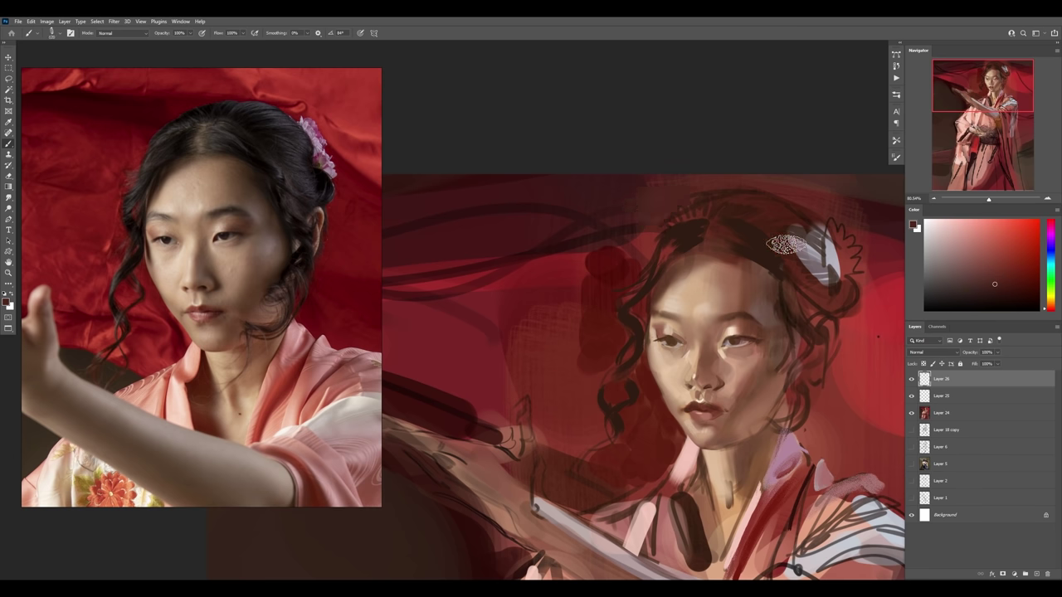
pyautogui.keyDown('alt'); pyautogui.click(873, 365); pyautogui.keyUp('alt')
pyautogui.moveTo(852, 327)
pyautogui.mouseDown()
pyautogui.moveTo(773, 315)
pyautogui.moveTo(759, 327)
pyautogui.mouseUp()
pyautogui.moveTo(676, 184)
pyautogui.mouseDown()
pyautogui.moveTo(780, 225)
pyautogui.moveTo(789, 249)
pyautogui.moveTo(718, 244)
pyautogui.moveTo(711, 268)
pyautogui.moveTo(647, 197)
pyautogui.mouseUp()
pyautogui.press('z')
pyautogui.press('b')
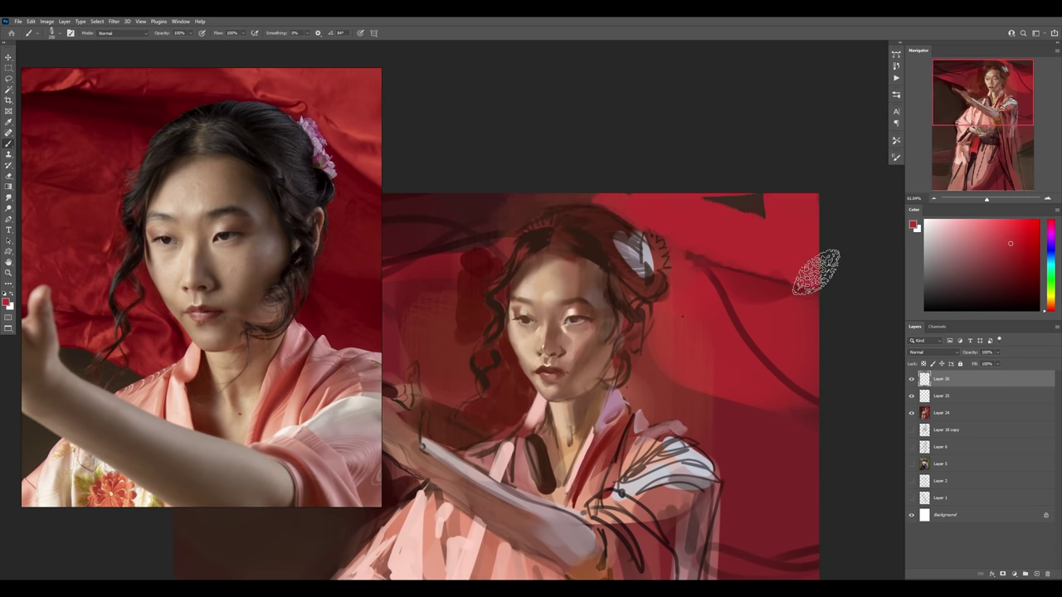
# - Fill the area right of the bun with red and paint over the dark curved line
pyautogui.moveTo(814, 237); pyautogui.dragTo(710, 249)
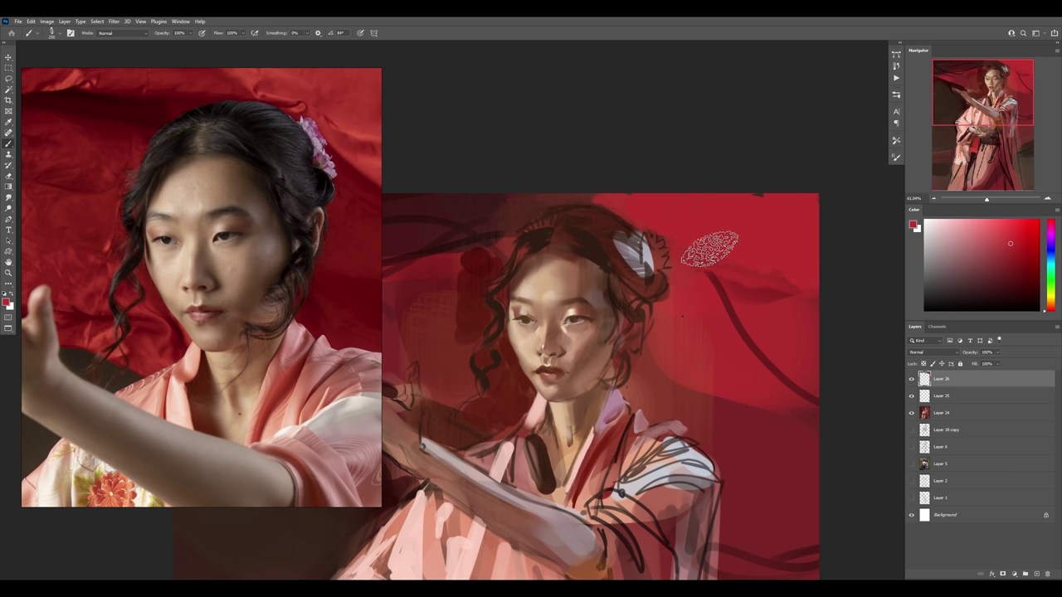
pyautogui.keyDown('alt'); pyautogui.click(662, 382); pyautogui.keyUp('alt')
pyautogui.moveTo(746, 372); pyautogui.dragTo(695, 280)
pyautogui.moveTo(751, 340); pyautogui.dragTo(818, 407)
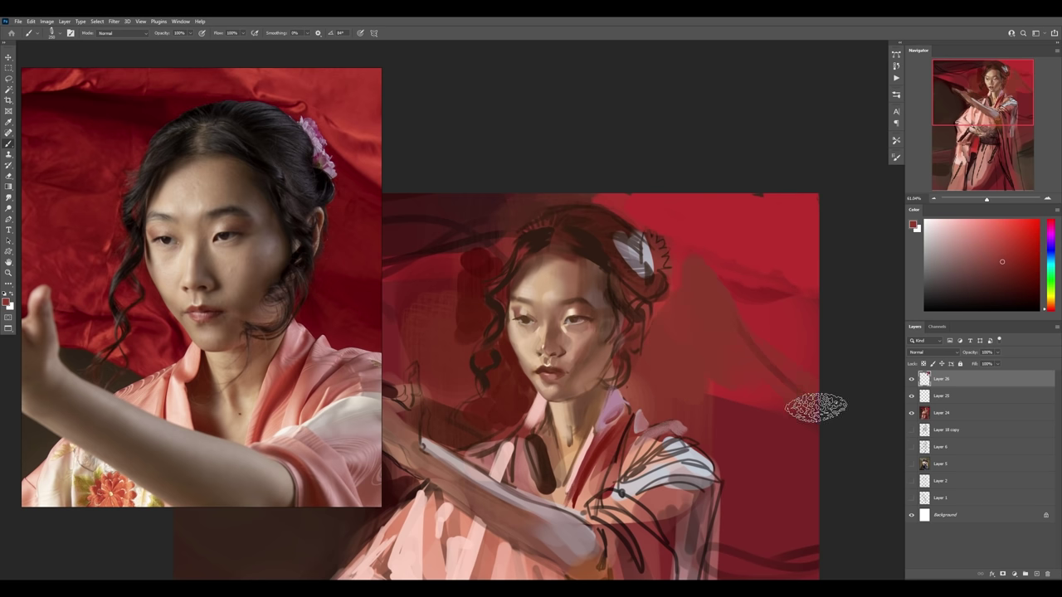
pyautogui.keyDown('alt'); pyautogui.click(806, 410); pyautogui.keyUp('alt')
pyautogui.moveTo(705, 341); pyautogui.dragTo(781, 380)
# - With the Soft Round brush, paint a dark red mass on the right background and strokes beside the hair
pyautogui.click(1017, 259)
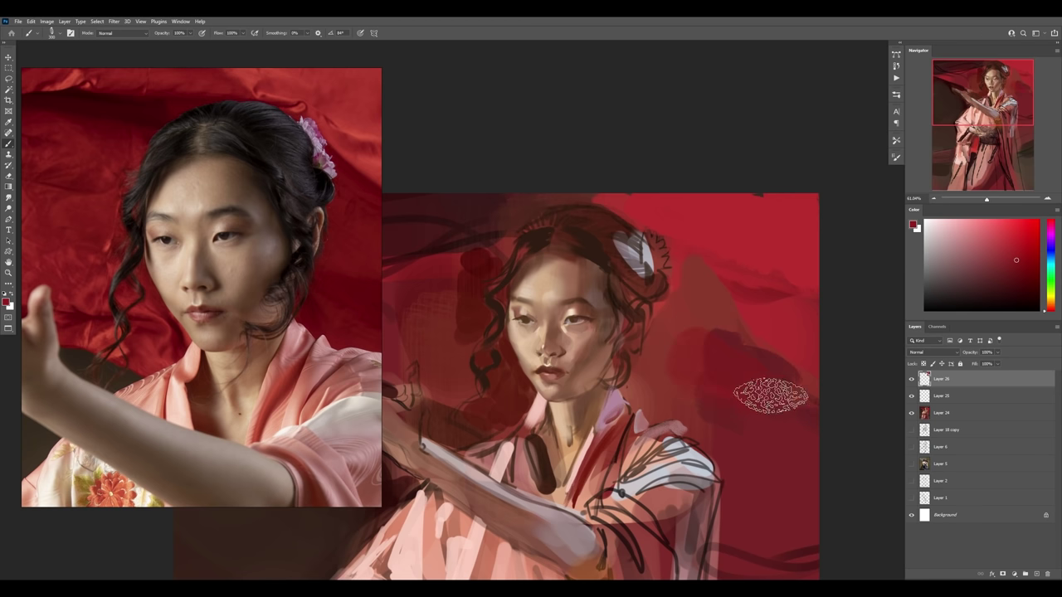
pyautogui.rightClick(785, 293)
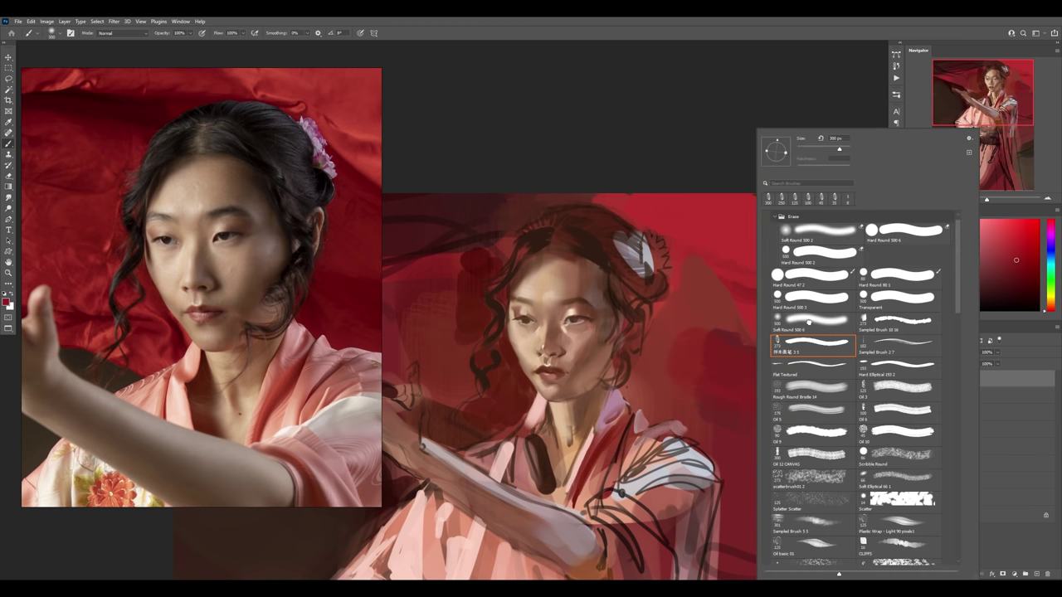
pyautogui.doubleClick(809, 322)
pyautogui.keyDown('alt'); pyautogui.click(741, 380); pyautogui.keyUp('alt')
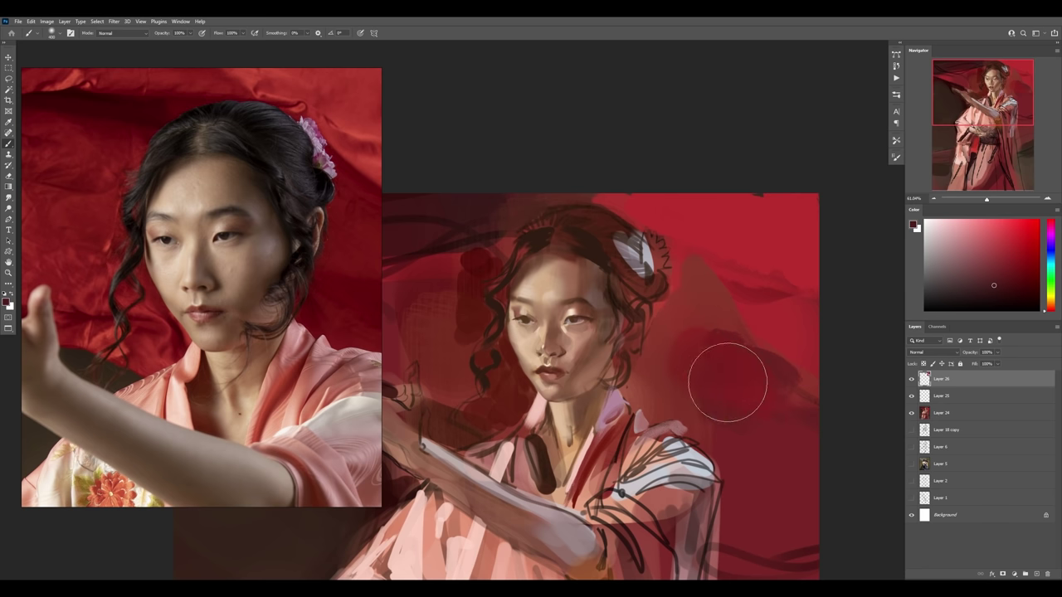
pyautogui.moveTo(727, 381)
pyautogui.mouseDown()
pyautogui.moveTo(688, 403)
pyautogui.moveTo(802, 408)
pyautogui.mouseUp()
pyautogui.press('[')
pyautogui.press('[')
pyautogui.press('[')
pyautogui.press('[')
pyautogui.press('[')
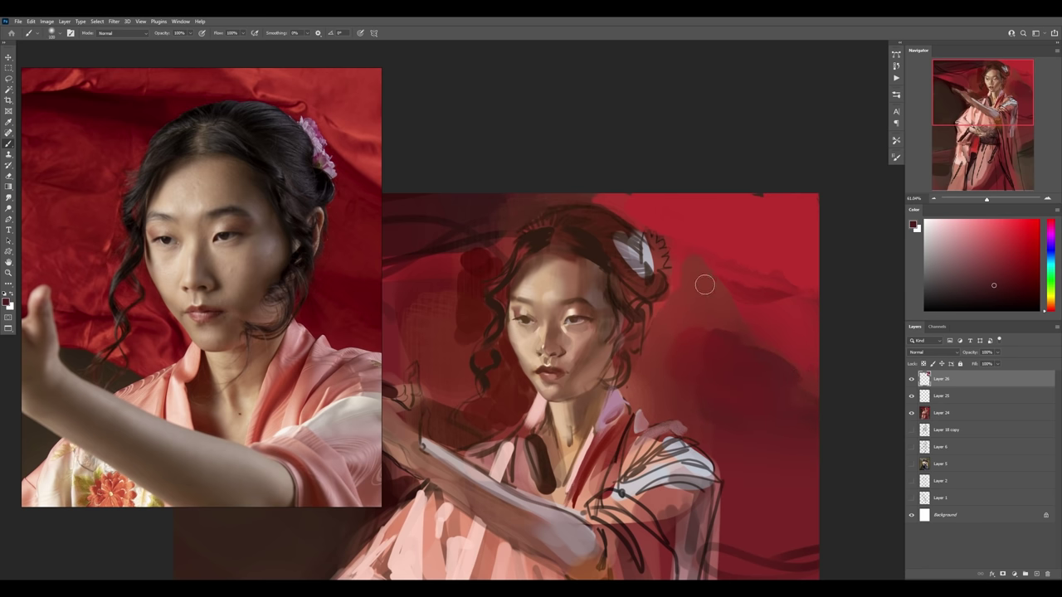
pyautogui.press('[')
pyautogui.moveTo(682, 274)
pyautogui.mouseDown()
pyautogui.moveTo(780, 356)
pyautogui.moveTo(718, 327)
pyautogui.moveTo(677, 279)
pyautogui.moveTo(660, 314)
pyautogui.mouseUp()
# - Repaint the right-edge background dark red with a ~60 px brush, then merge Layers 26 and 25 into Layer 24
pyautogui.keyDown('alt'); pyautogui.click(685, 287); pyautogui.keyUp('alt')
pyautogui.press(']')
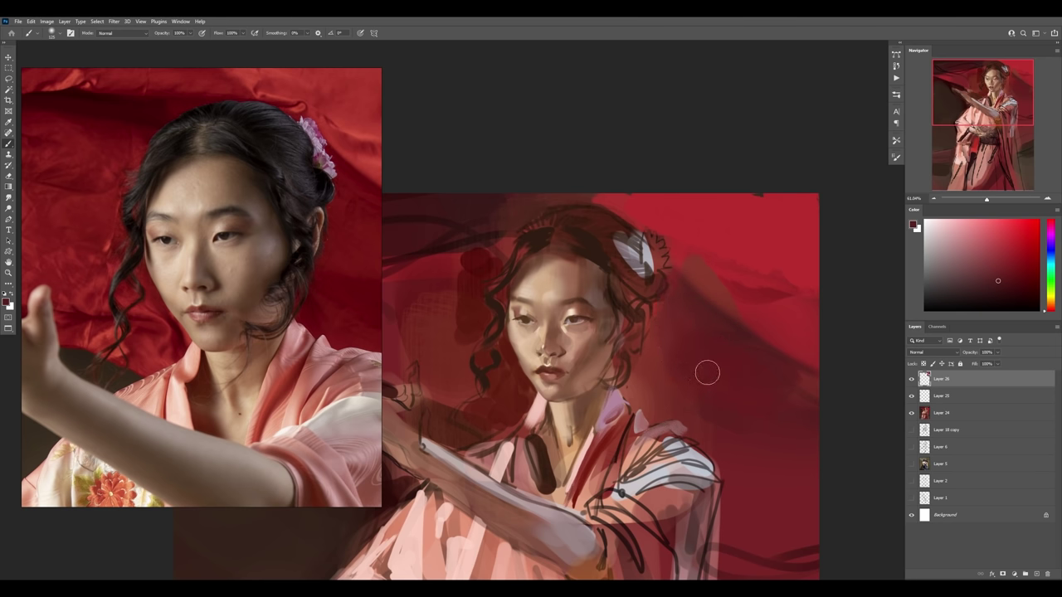
pyautogui.press(']')
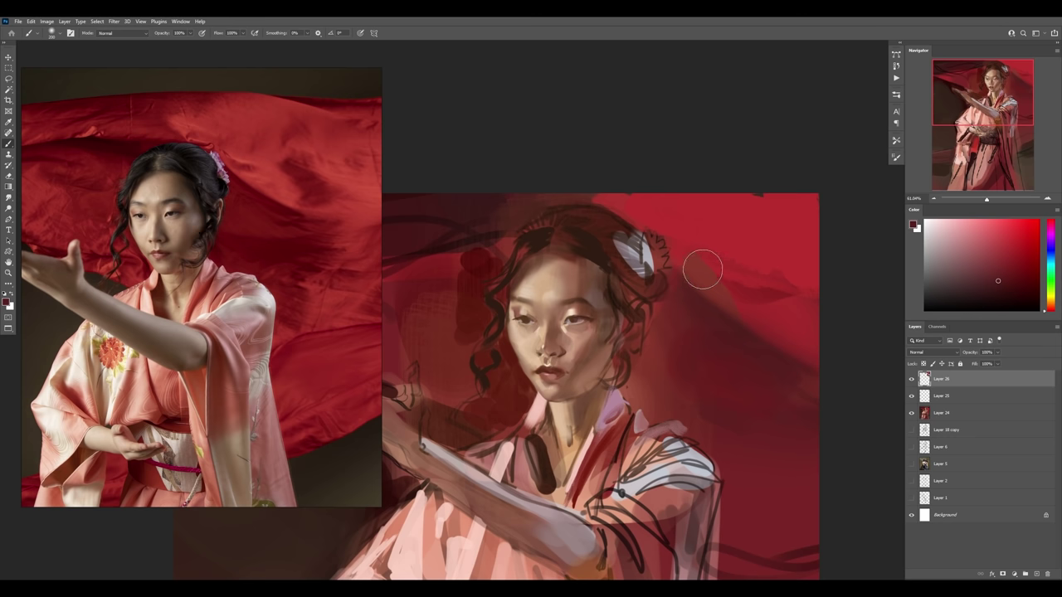
pyautogui.moveTo(747, 254)
pyautogui.mouseDown()
pyautogui.moveTo(777, 295)
pyautogui.moveTo(749, 225)
pyautogui.mouseUp()
pyautogui.keyDown('alt'); pyautogui.click(754, 304); pyautogui.keyUp('alt')
pyautogui.press(']')
pyautogui.press(']')
pyautogui.press(']')
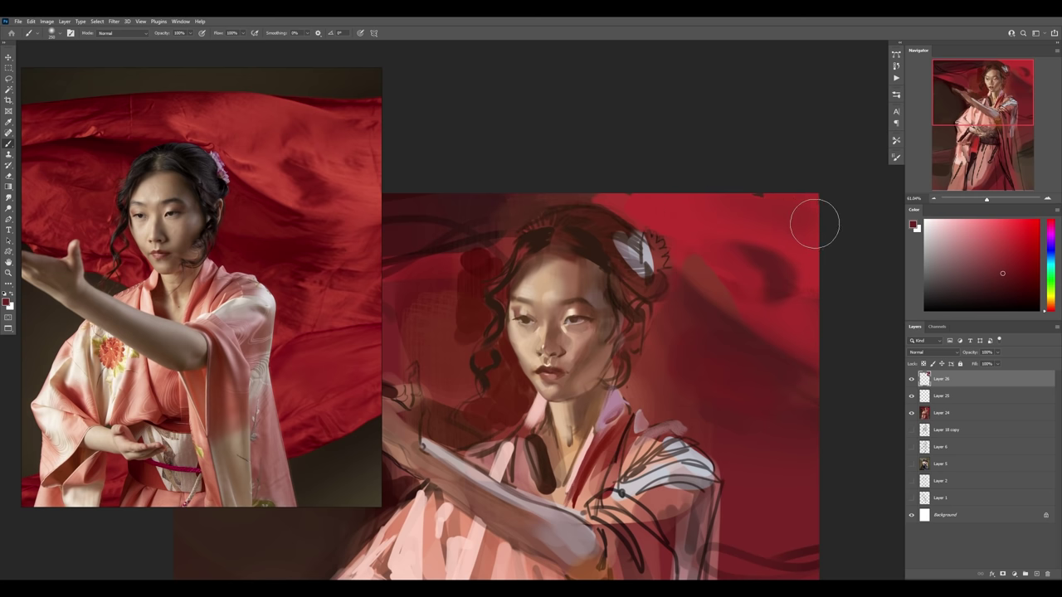
pyautogui.moveTo(813, 221)
pyautogui.mouseDown()
pyautogui.moveTo(799, 220)
pyautogui.moveTo(804, 312)
pyautogui.mouseUp()
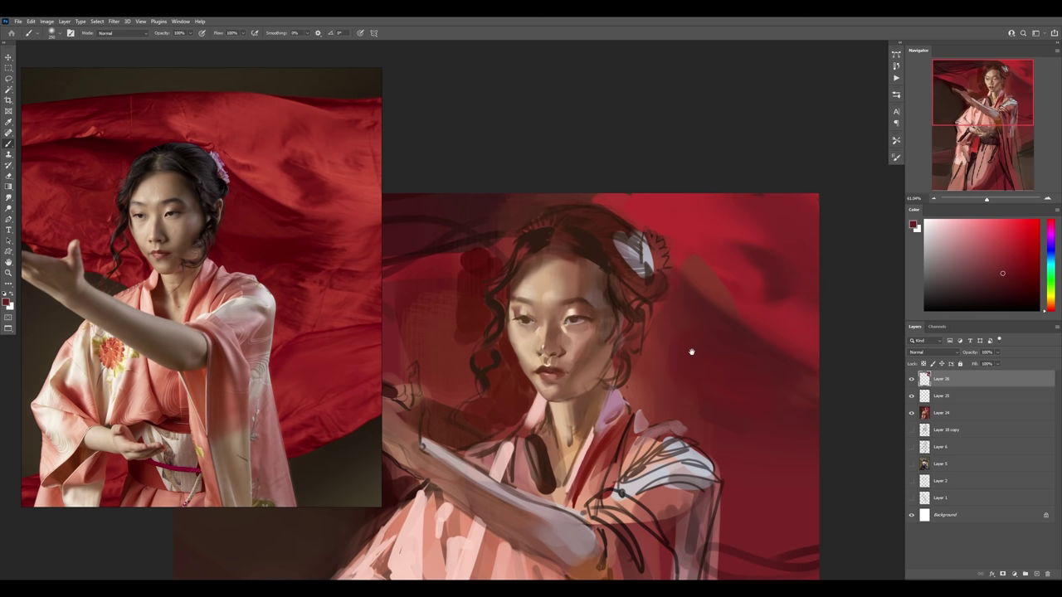
pyautogui.moveTo(690, 351)
pyautogui.mouseDown()
pyautogui.moveTo(780, 249)
pyautogui.moveTo(780, 215)
pyautogui.moveTo(776, 293)
pyautogui.mouseUp()
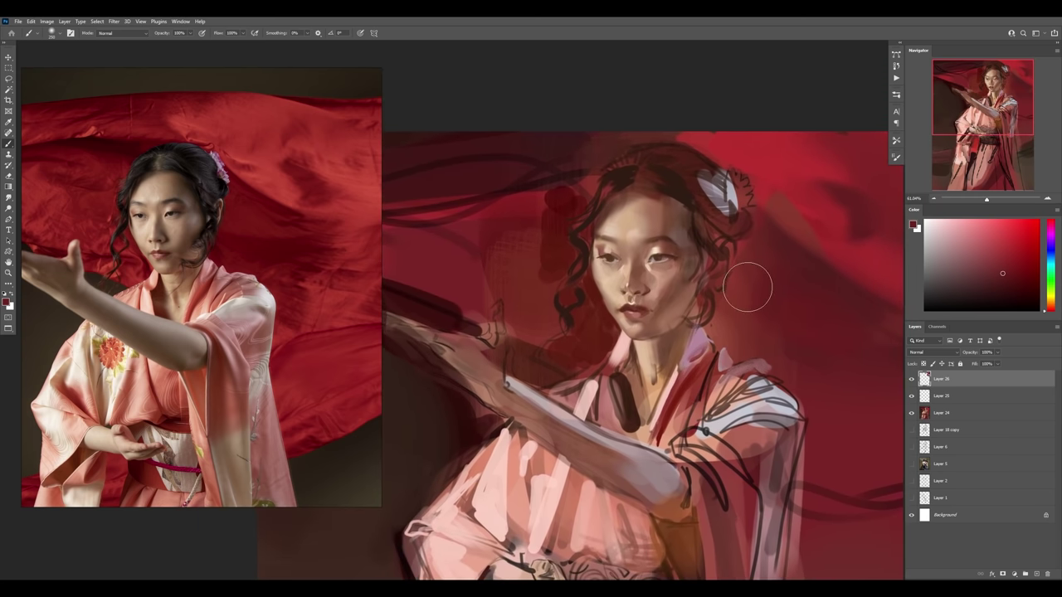
pyautogui.hotkey('ctrl', 'e')
pyautogui.hotkey('ctrl', 'e')
# - Paint light pink strokes along the kimono collar with the Transparent brush preset
pyautogui.press('z')
pyautogui.moveTo(725, 321); pyautogui.dragTo(747, 319)
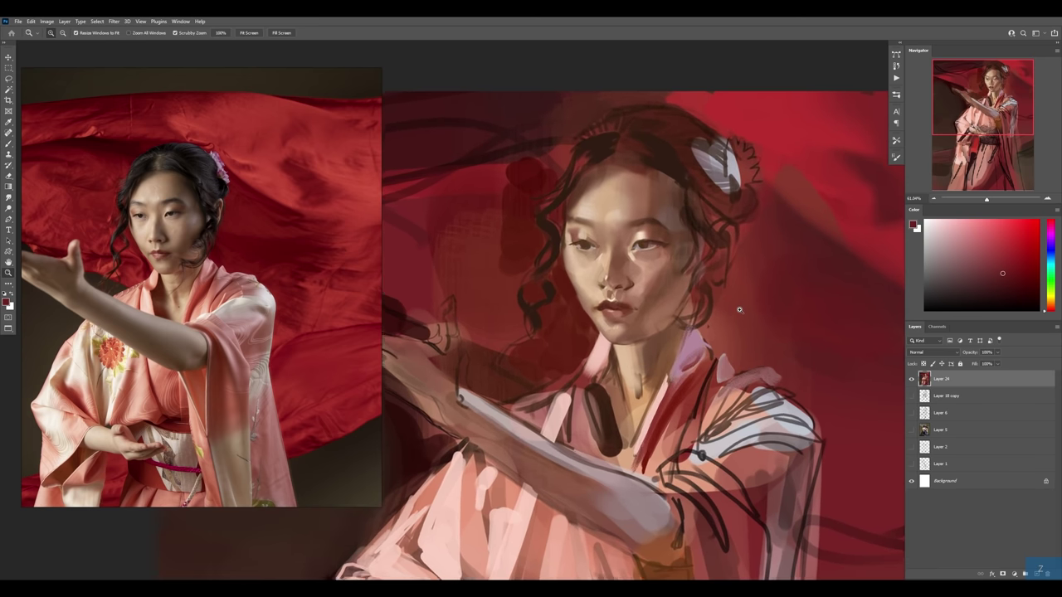
pyautogui.press('b')
pyautogui.rightClick(751, 316)
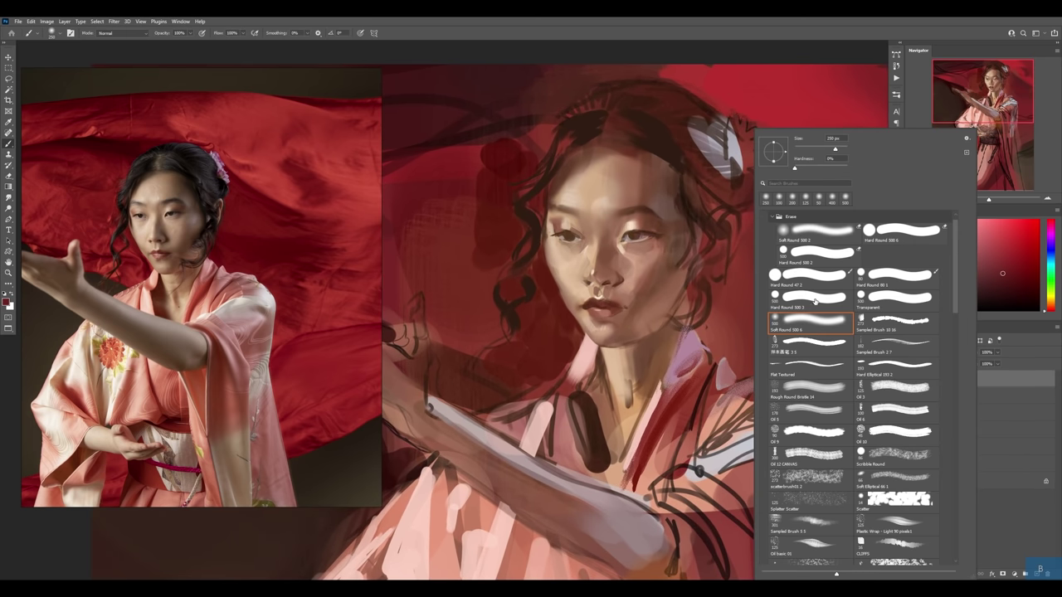
pyautogui.click(878, 299)
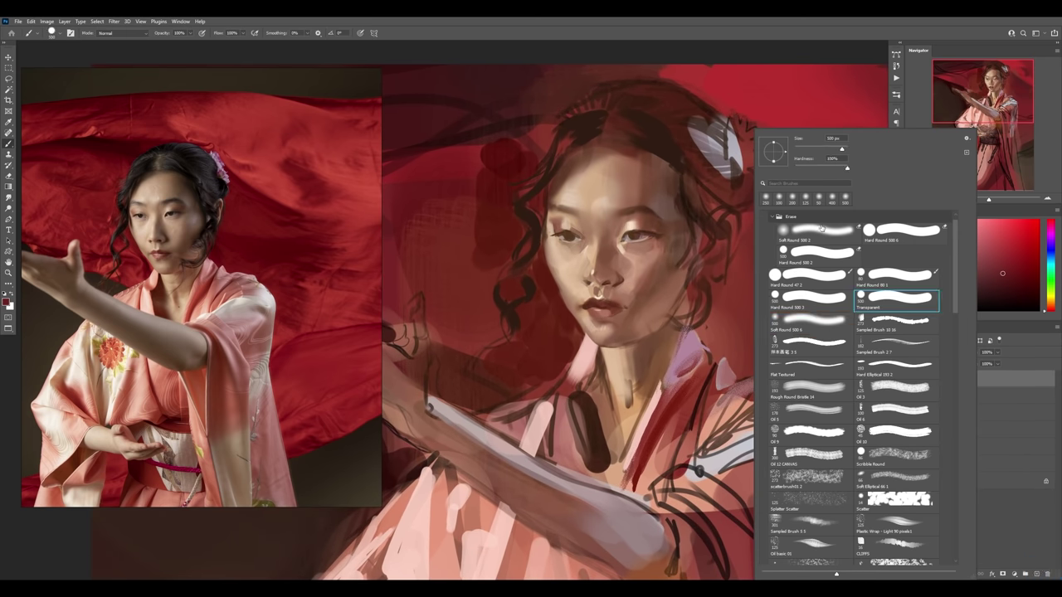
pyautogui.click(695, 340)
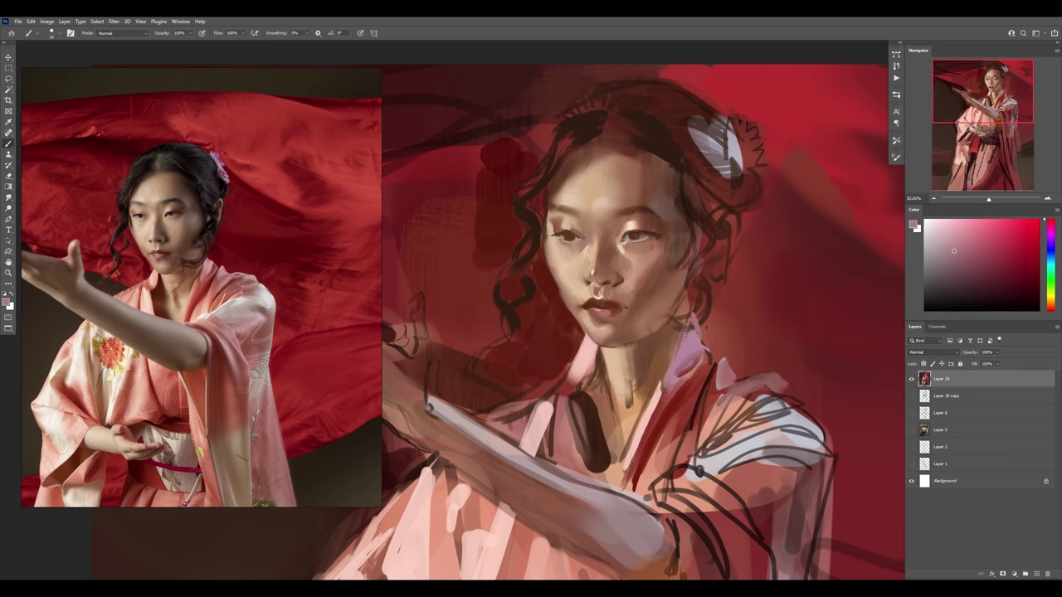
pyautogui.keyDown('alt'); pyautogui.click(678, 295); pyautogui.keyUp('alt')
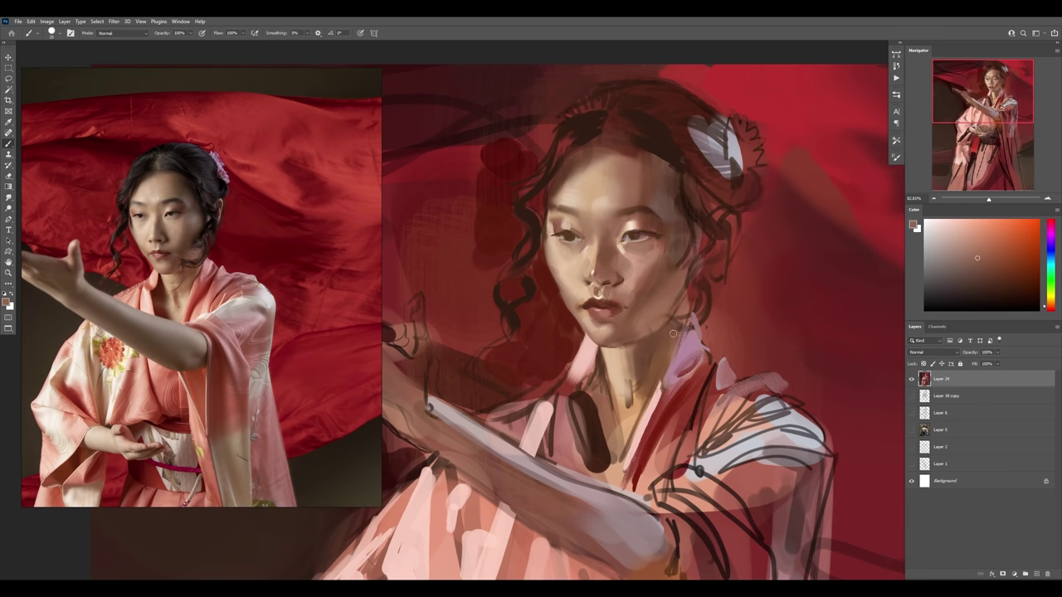
pyautogui.keyDown('alt'); pyautogui.click(635, 476); pyautogui.keyUp('alt')
pyautogui.moveTo(628, 463)
pyautogui.mouseDown()
pyautogui.moveTo(662, 405)
pyautogui.moveTo(624, 491)
pyautogui.mouseUp()
# - Zoom out to check the painting and switch to the wet Mixer Brush
pyautogui.press('z')
pyautogui.moveTo(747, 477); pyautogui.dragTo(669, 477)
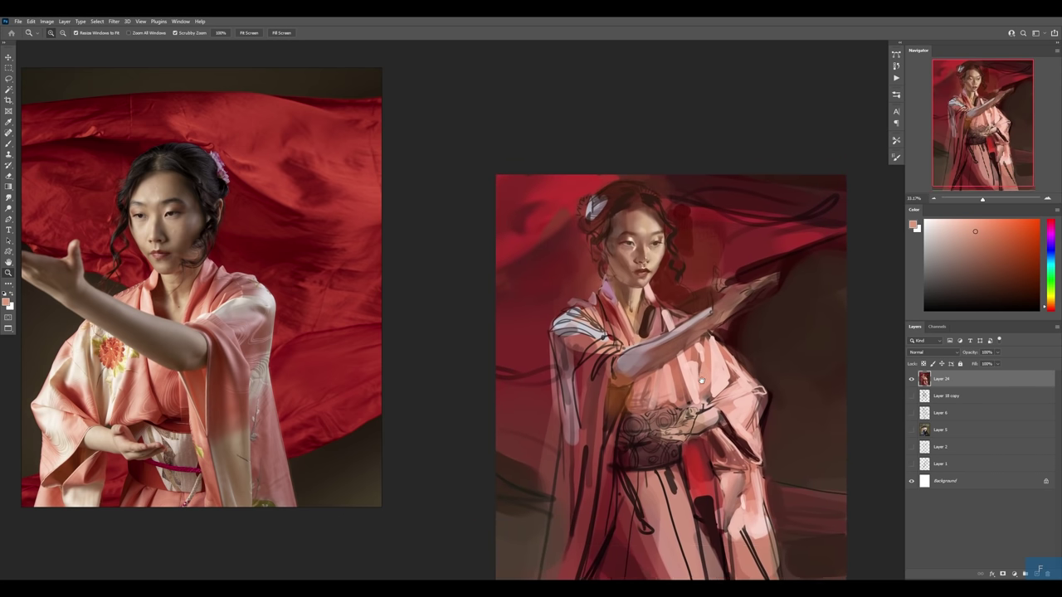
pyautogui.scroll(5, 643, 367)
pyautogui.press('b')
pyautogui.hotkey('shift', 'b')
pyautogui.hotkey('shift', 'b')
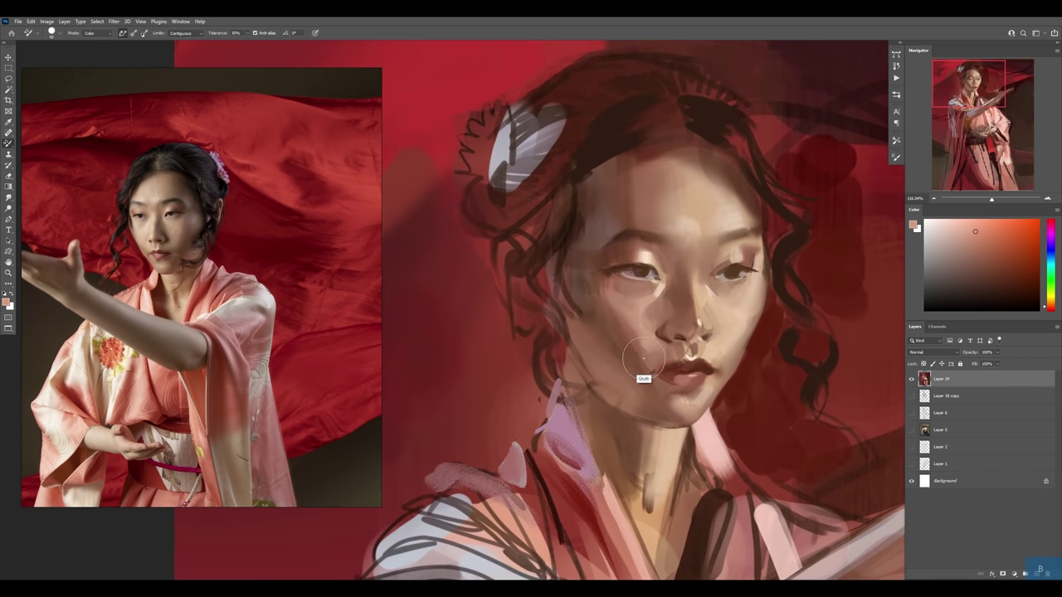
pyautogui.hotkey('shift', 'b')
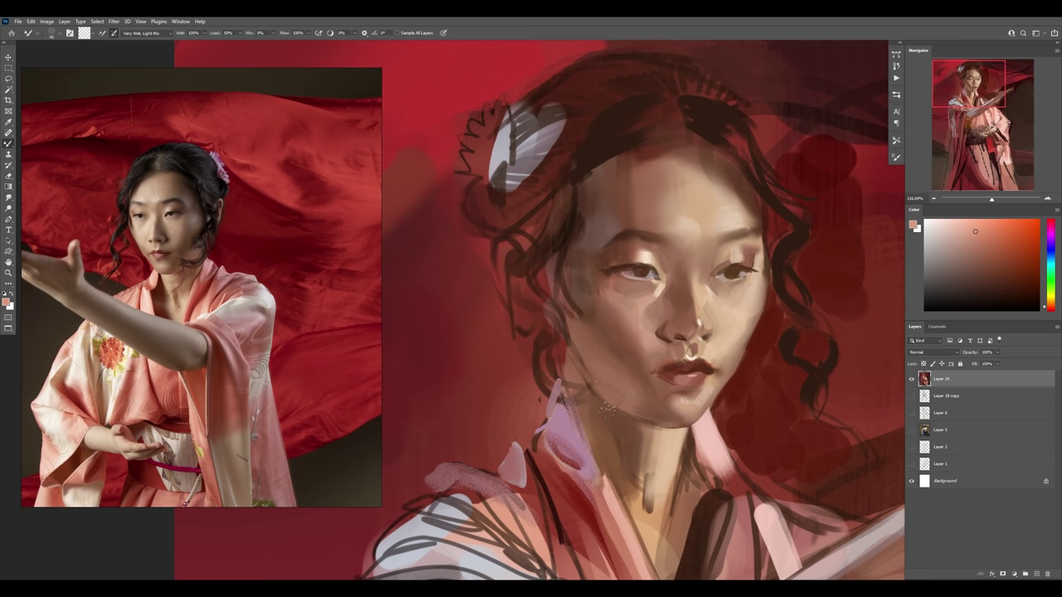
pyautogui.press('Tab')
pyautogui.press('Tab')
# - Paint dark brown hair strokes beside the face using the Hard Round 80 1 bristle preset
pyautogui.moveTo(571, 329); pyautogui.dragTo(630, 324)
pyautogui.rightClick(643, 331)
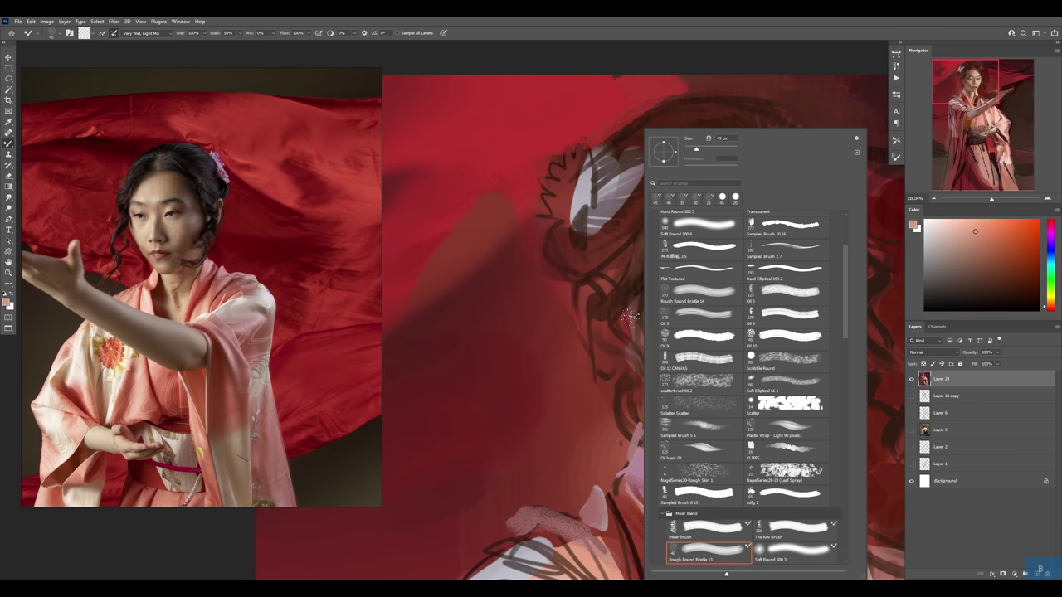
pyautogui.scroll(3, 838, 239)
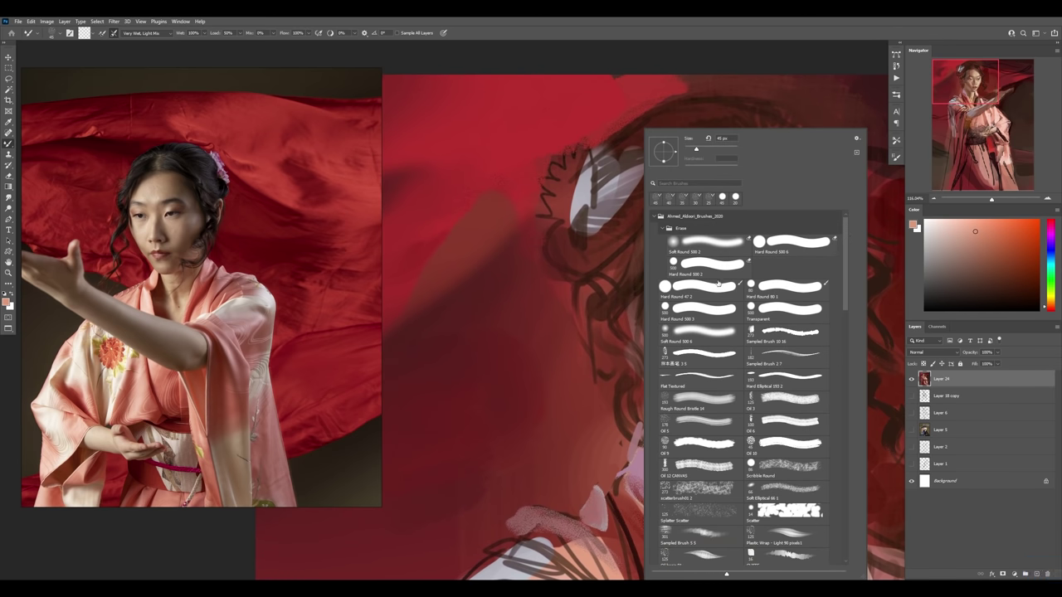
pyautogui.click(767, 292)
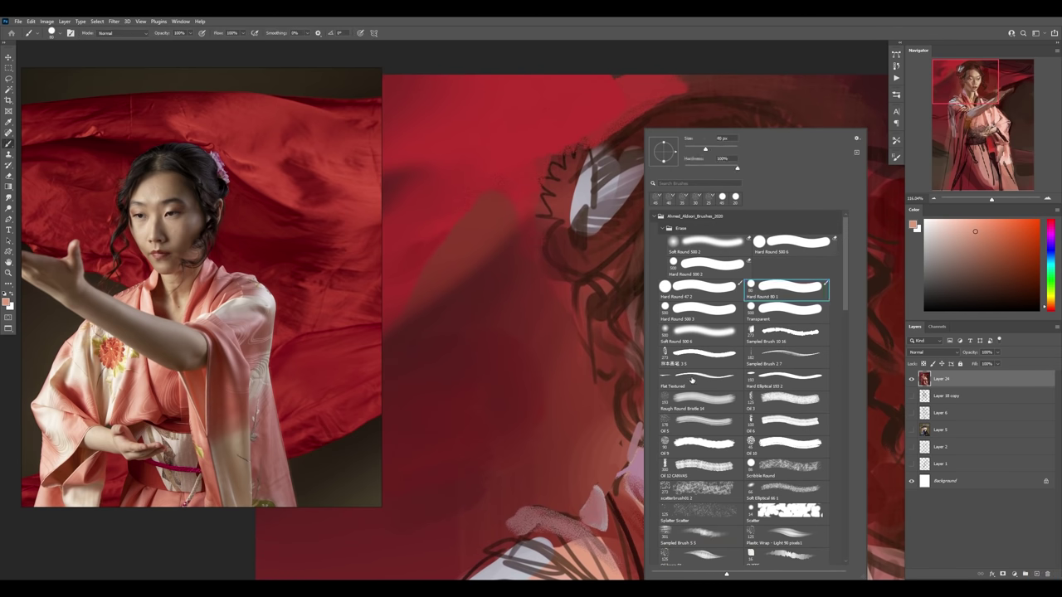
pyautogui.click(697, 400)
pyautogui.keyDown('alt'); pyautogui.click(616, 273); pyautogui.keyUp('alt')
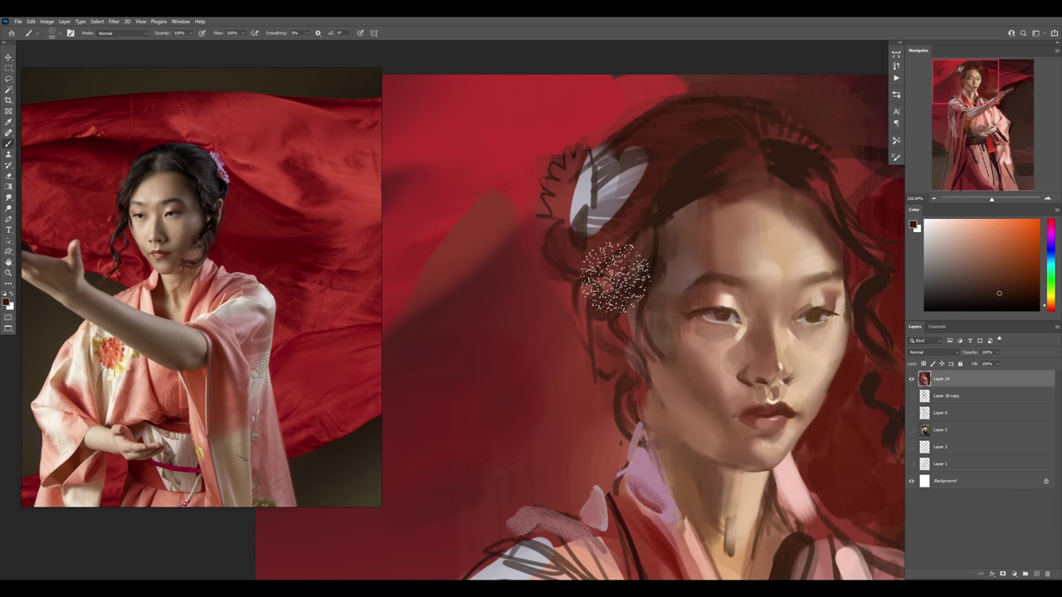
pyautogui.moveTo(615, 278)
pyautogui.mouseDown()
pyautogui.moveTo(590, 306)
pyautogui.moveTo(584, 355)
pyautogui.moveTo(635, 369)
pyautogui.mouseUp()
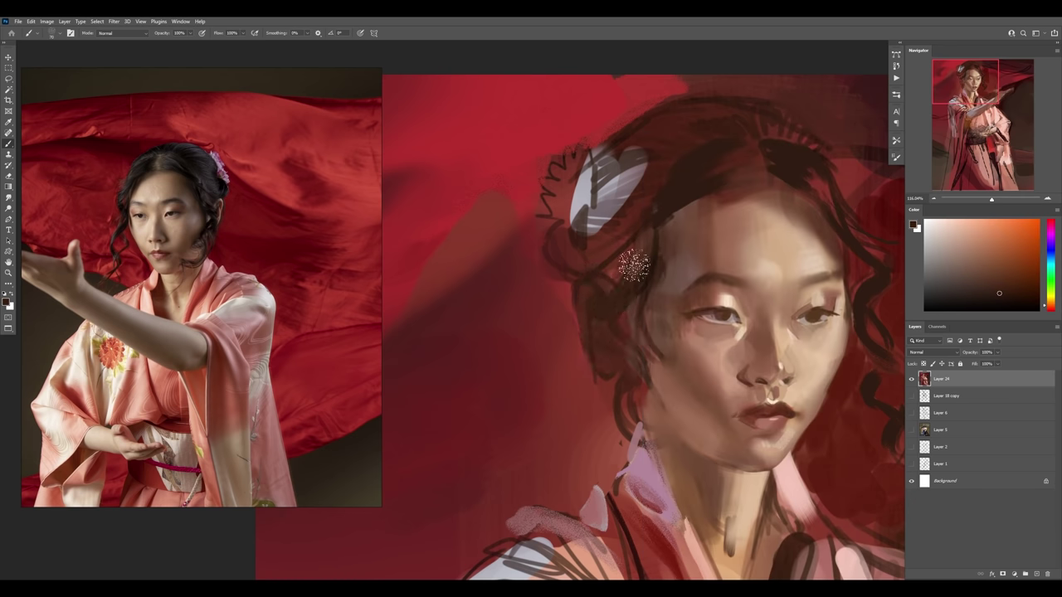
# - Darken the white hair ornament and switch the reference photo to a different pose
pyautogui.press('z')
pyautogui.moveTo(654, 249); pyautogui.dragTo(597, 251)
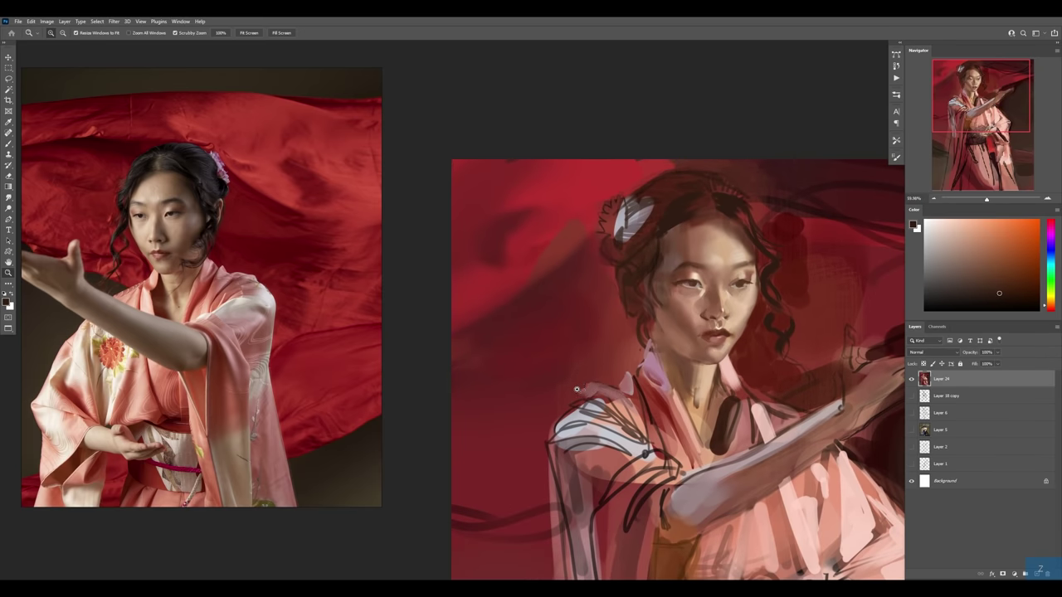
pyautogui.press('b')
pyautogui.moveTo(652, 212)
pyautogui.mouseDown()
pyautogui.moveTo(630, 237)
pyautogui.moveTo(637, 209)
pyautogui.mouseUp()
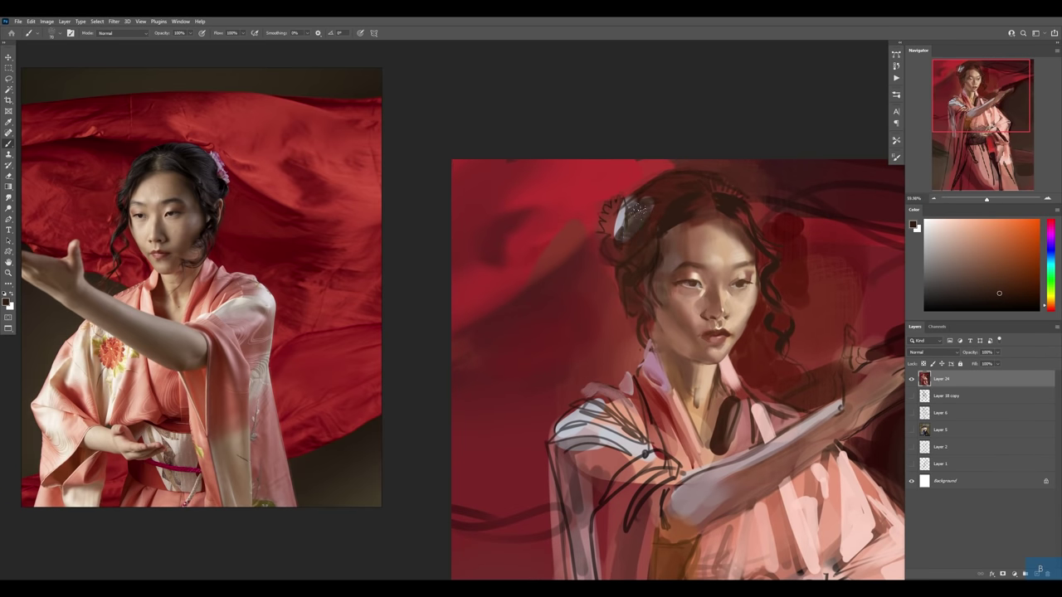
pyautogui.press('Right')
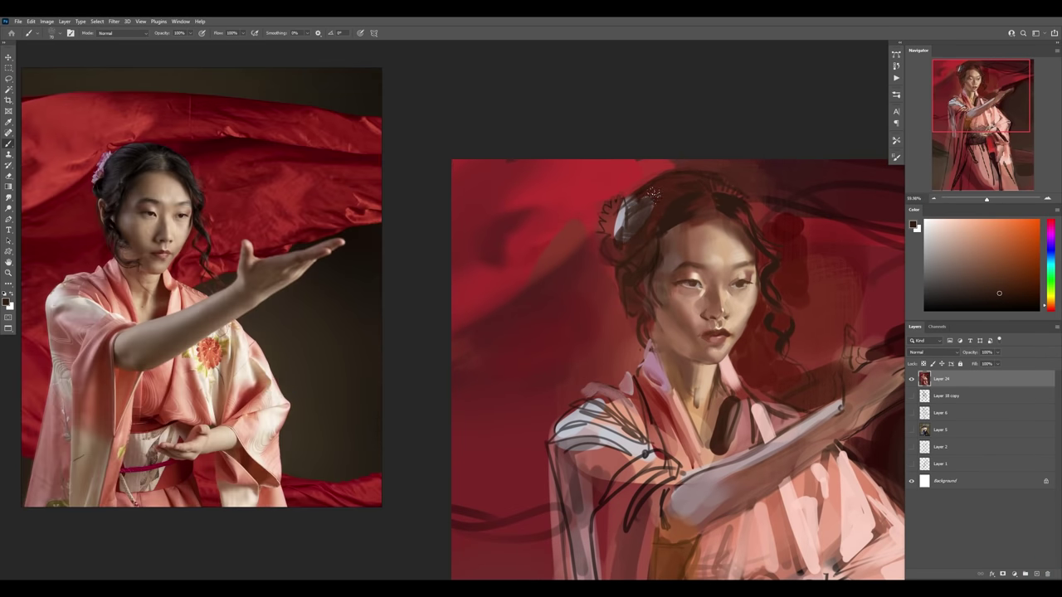
pyautogui.moveTo(636, 227); pyautogui.dragTo(646, 213)
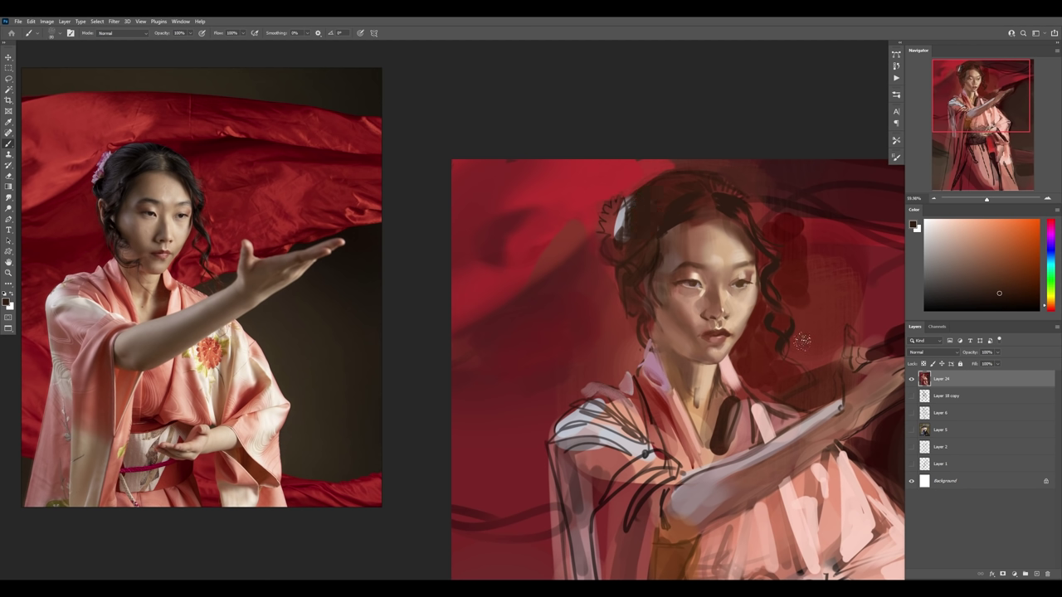
# - Lasso the head and subtly warp the facial features in Liquify, varying the brush size, then apply
pyautogui.press('l')
pyautogui.moveTo(581, 383); pyautogui.dragTo(589, 388)
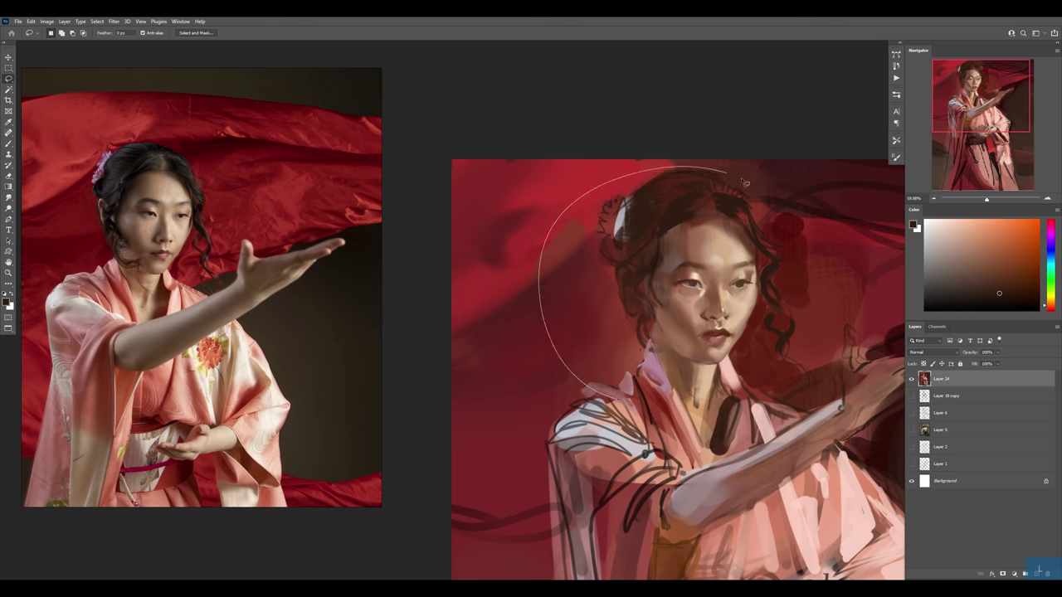
pyautogui.hotkey('ctrl', 'shift', 'x')
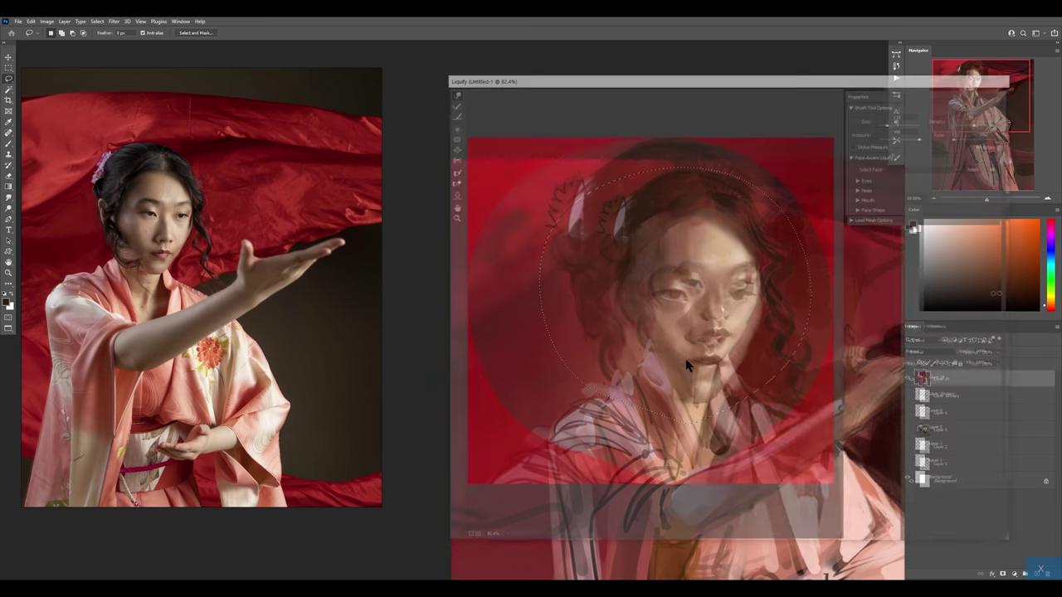
pyautogui.moveTo(656, 294); pyautogui.dragTo(668, 292)
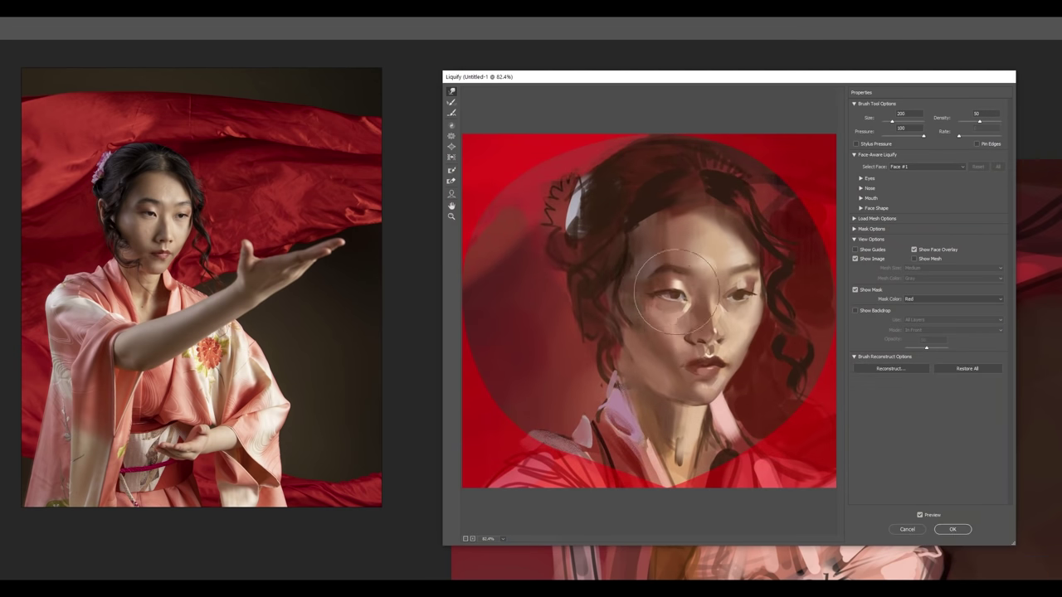
pyautogui.press(']')
pyautogui.press(']')
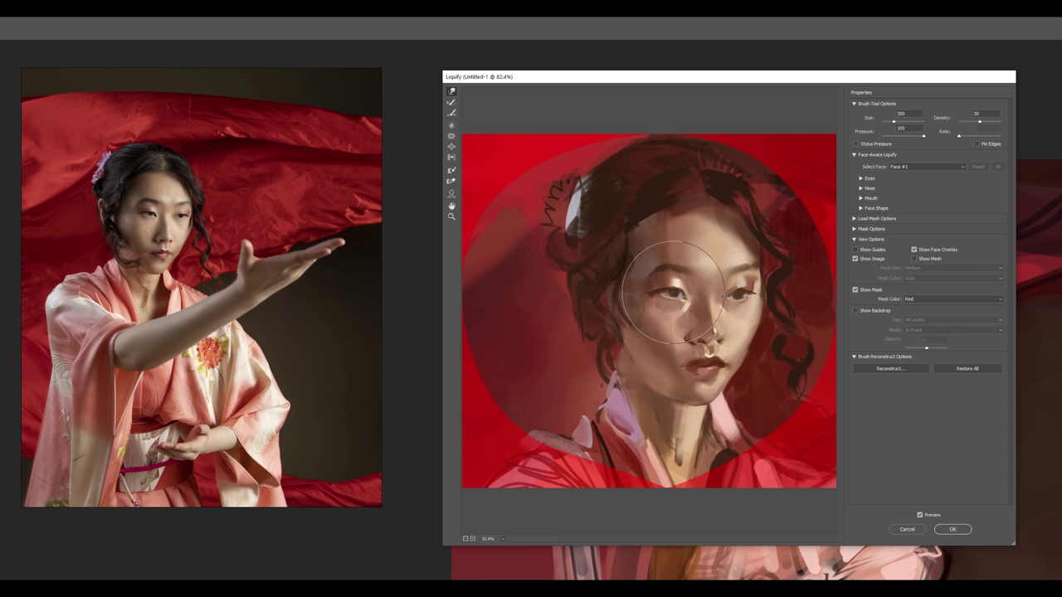
pyautogui.press('[')
pyautogui.press('[')
pyautogui.press('[')
pyautogui.press(']')
pyautogui.press(']')
pyautogui.press('[')
pyautogui.press('[')
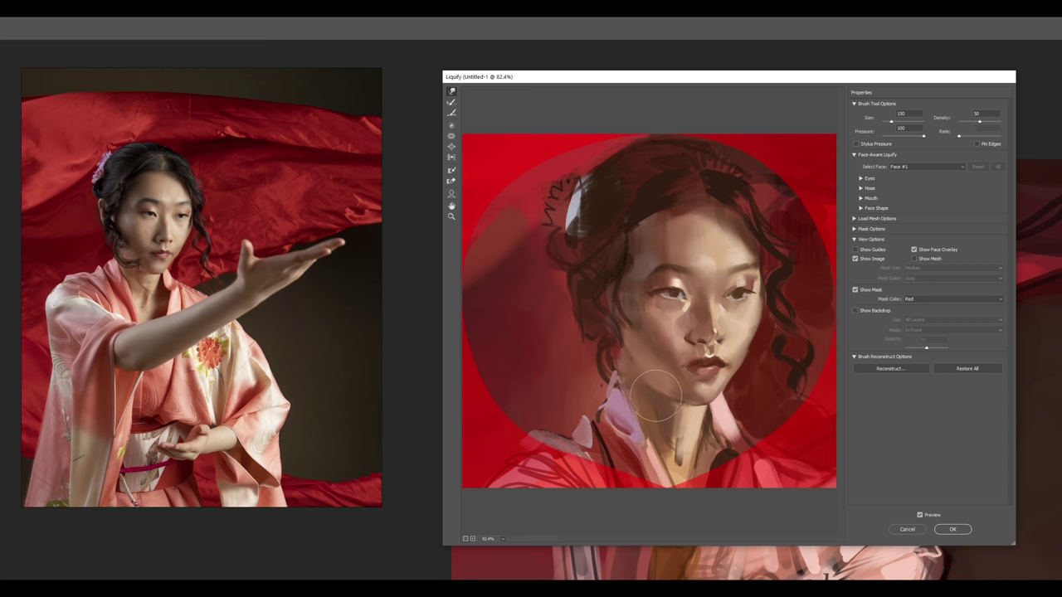
pyautogui.press('[')
pyautogui.press('[')
pyautogui.press(']')
pyautogui.press(']')
pyautogui.press('[')
pyautogui.press('Return')
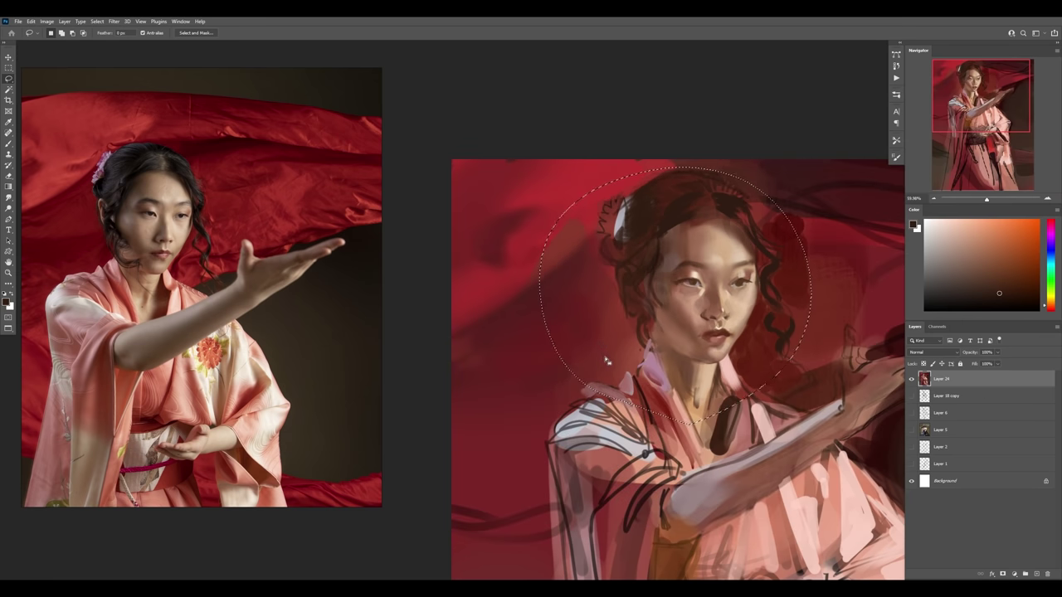
# - Deselect the head and dab light cool-blue paint beside the left eye
pyautogui.hotkey('ctrl', 'd')
pyautogui.press('b')
pyautogui.scroll(3, 676, 290)
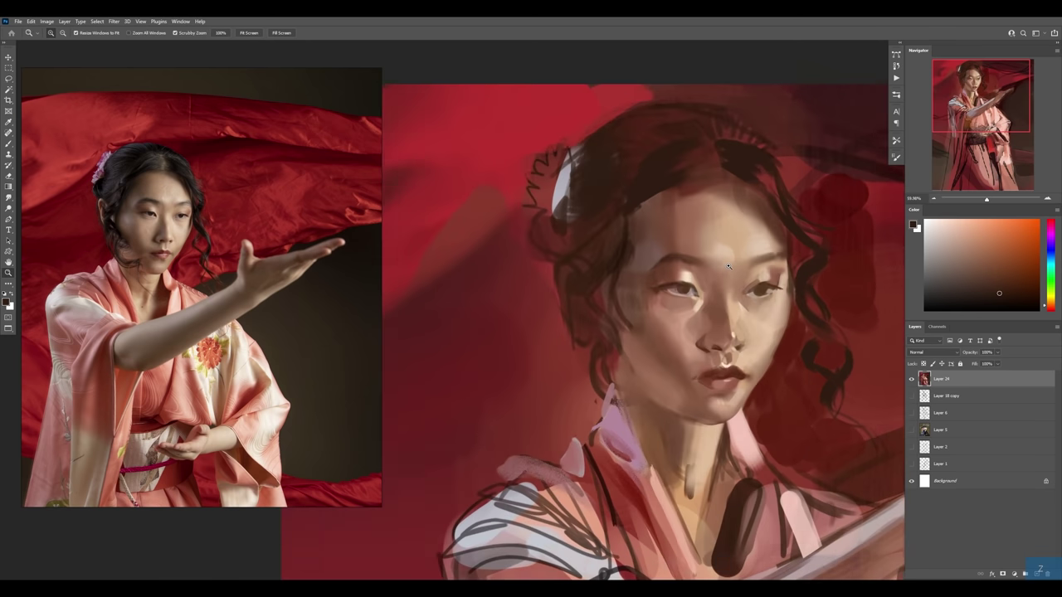
pyautogui.keyDown('alt'); pyautogui.click(631, 250); pyautogui.keyUp('alt')
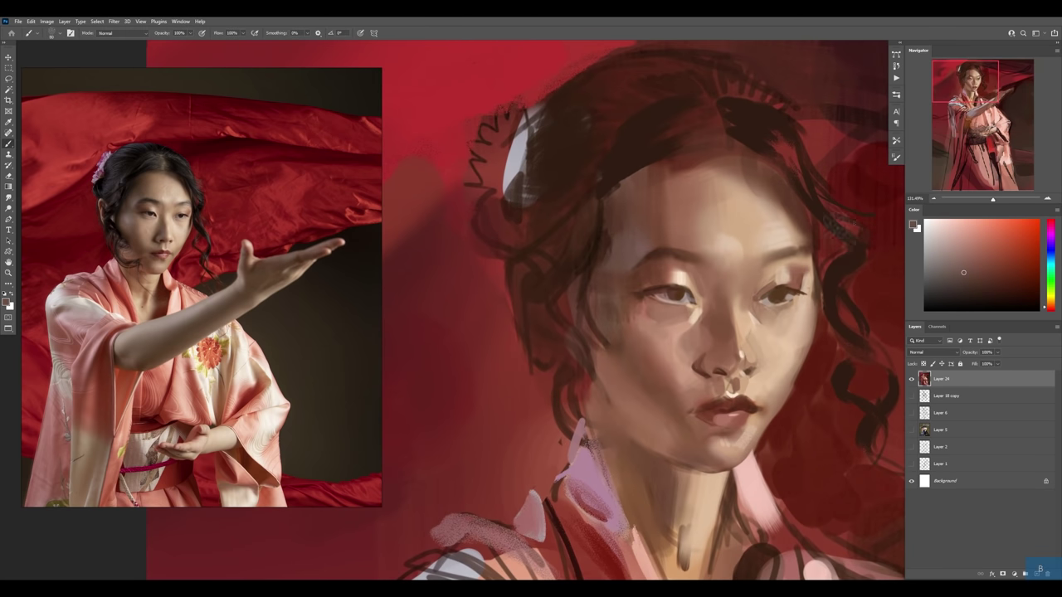
pyautogui.click(1049, 253)
pyautogui.moveTo(629, 284); pyautogui.dragTo(618, 299)
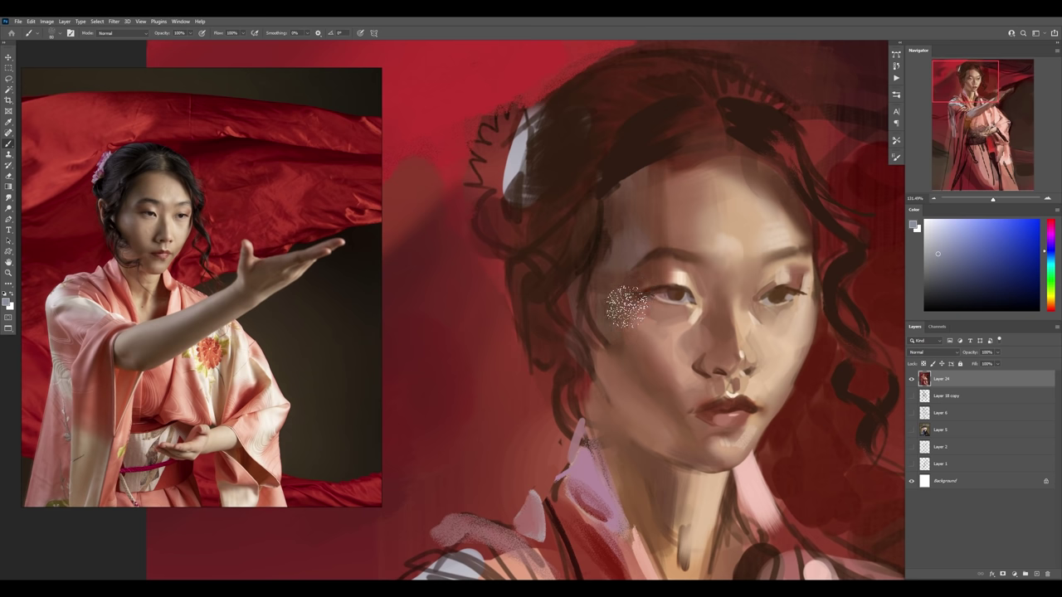
# - On a new layer above Layer 24, paint pale highlights below the left eye and on the temple
pyautogui.hotkey('ctrl', 'alt', '1')
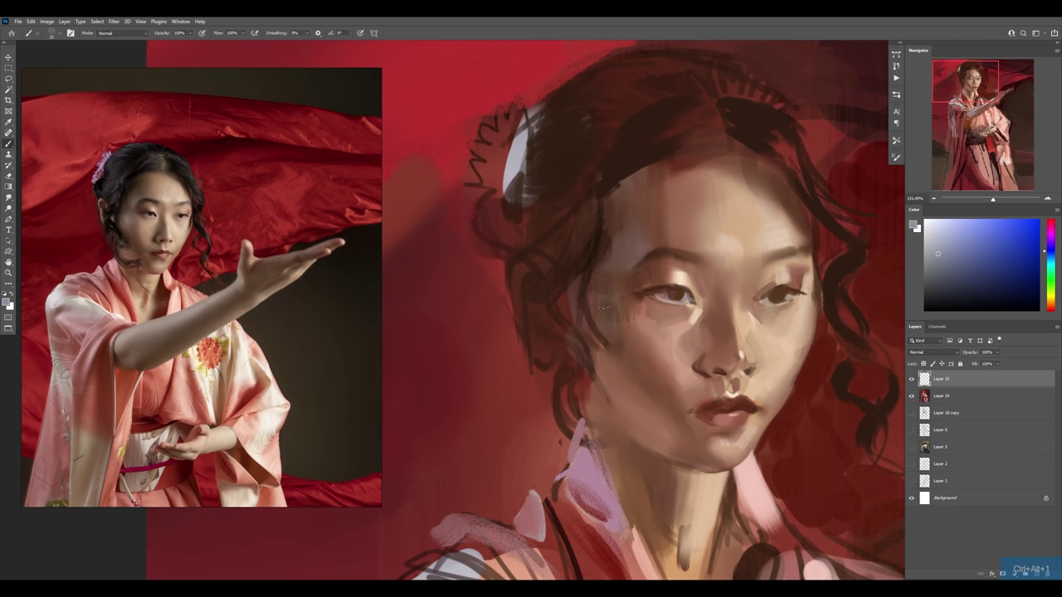
pyautogui.moveTo(603, 303); pyautogui.dragTo(613, 326)
pyautogui.moveTo(622, 260); pyautogui.dragTo(632, 247)
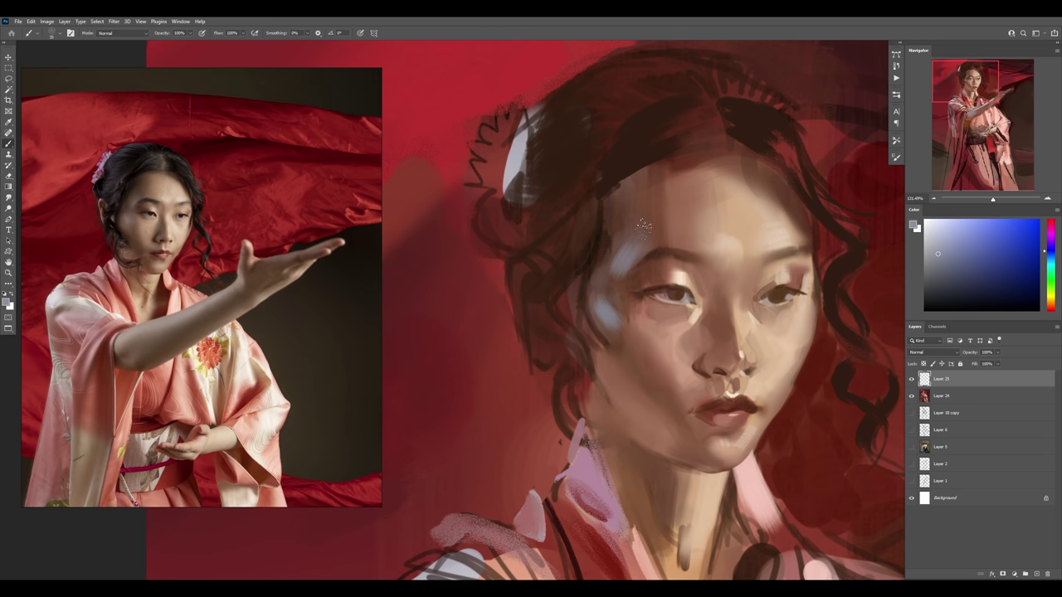
pyautogui.keyDown('alt'); pyautogui.click(606, 299); pyautogui.keyUp('alt')
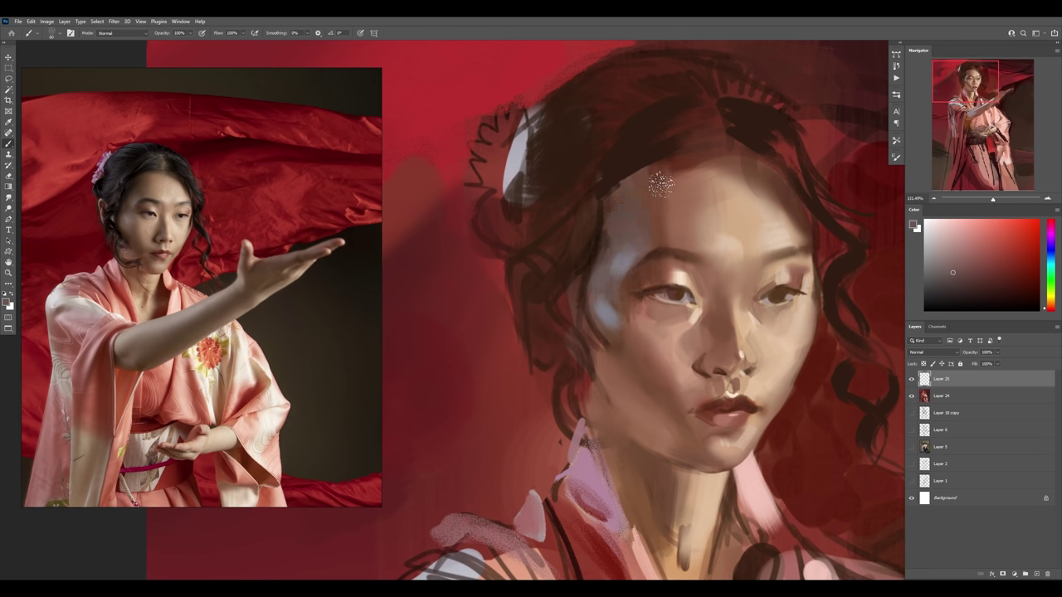
# - Sample skin, pink, red and hair tones, settling on a light skin tone from the face
pyautogui.press('z')
pyautogui.moveTo(644, 208); pyautogui.dragTo(633, 250)
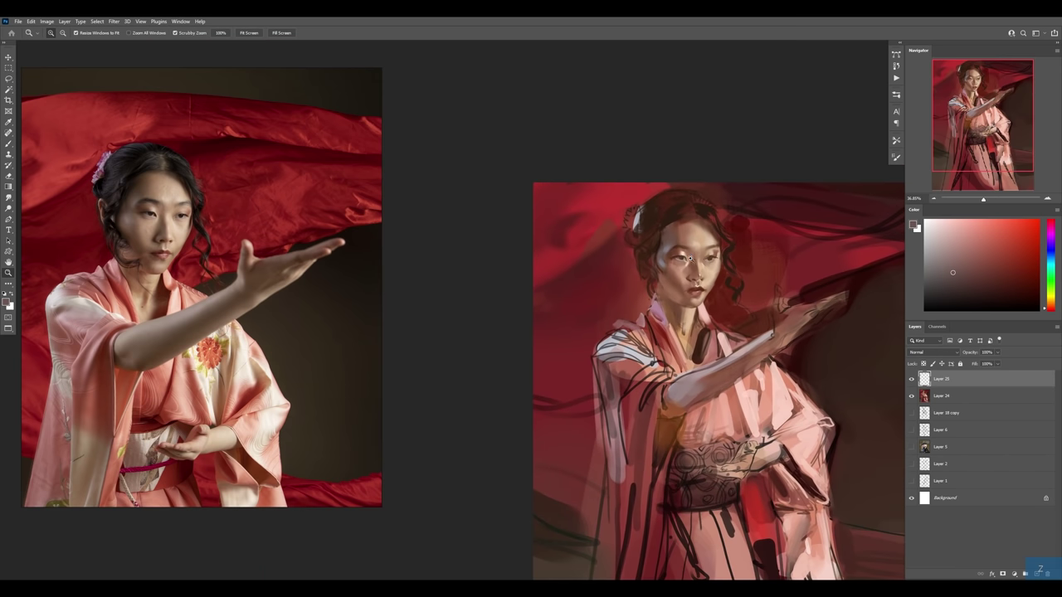
pyautogui.moveTo(689, 260); pyautogui.dragTo(721, 260)
pyautogui.press('b')
pyautogui.keyDown('alt'); pyautogui.click(647, 329); pyautogui.keyUp('alt')
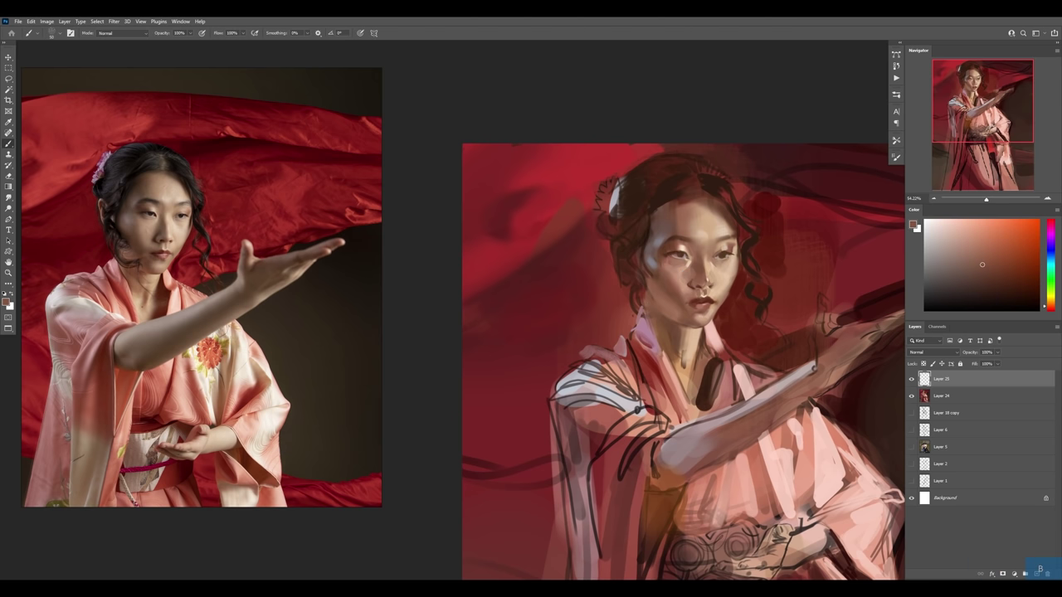
pyautogui.keyDown('alt'); pyautogui.click(645, 325); pyautogui.keyUp('alt')
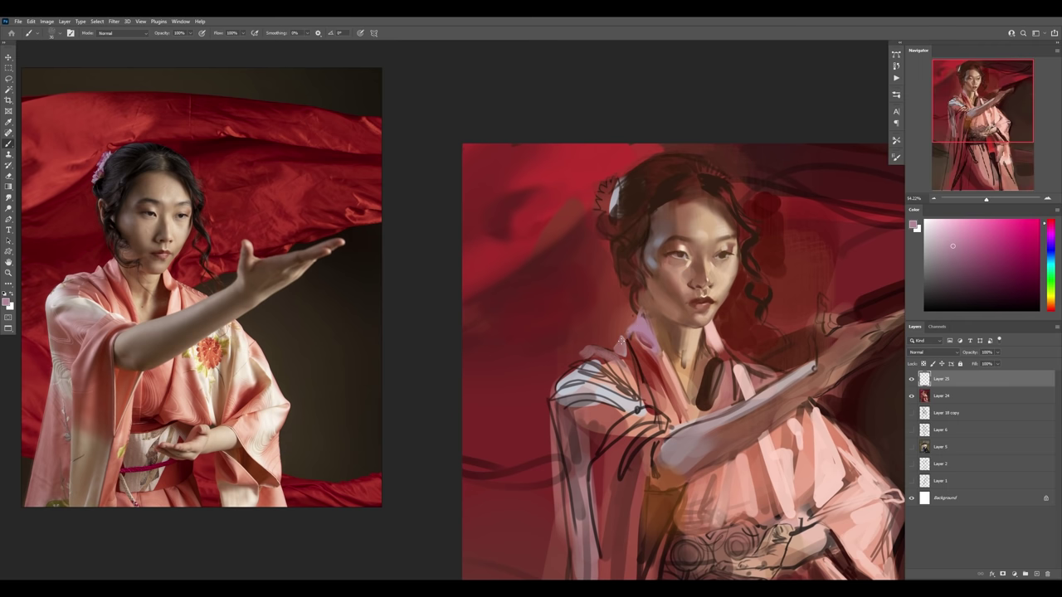
pyautogui.keyDown('alt'); pyautogui.click(620, 336); pyautogui.keyUp('alt')
pyautogui.keyDown('alt'); pyautogui.click(707, 180); pyautogui.keyUp('alt')
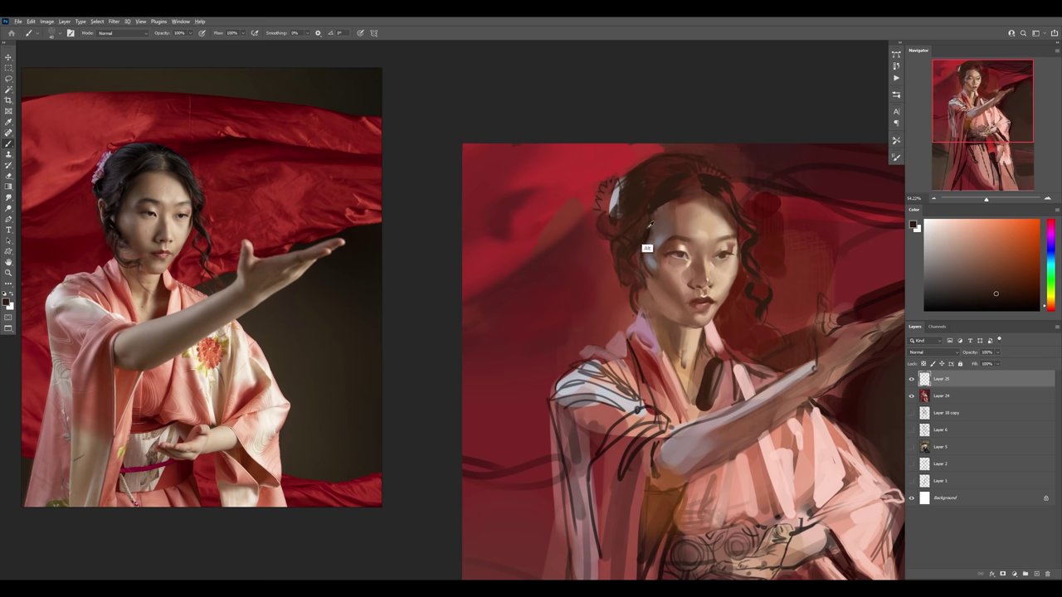
pyautogui.keyDown('alt'); pyautogui.click(703, 231); pyautogui.keyUp('alt')
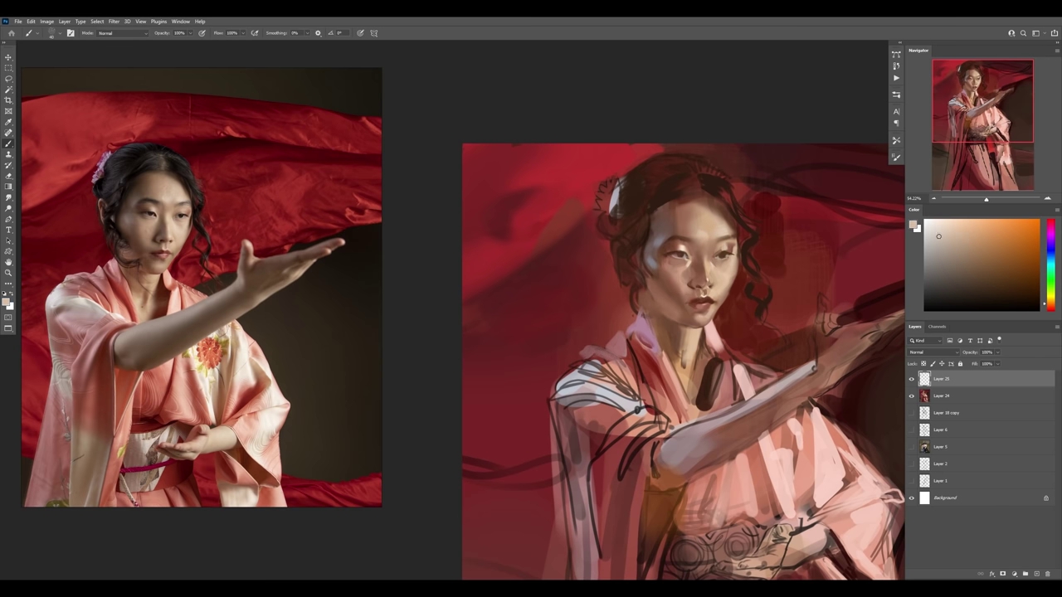
# - Add Layer 26 above Layer 25 and zoom in on the face
pyautogui.hotkey('ctrl', 'shift', 'alt', 'n')
pyautogui.press('z')
pyautogui.moveTo(687, 215)
pyautogui.mouseDown()
pyautogui.moveTo(701, 216)
pyautogui.moveTo(668, 208)
pyautogui.moveTo(680, 191)
pyautogui.moveTo(649, 199)
pyautogui.mouseUp()
pyautogui.press('b')
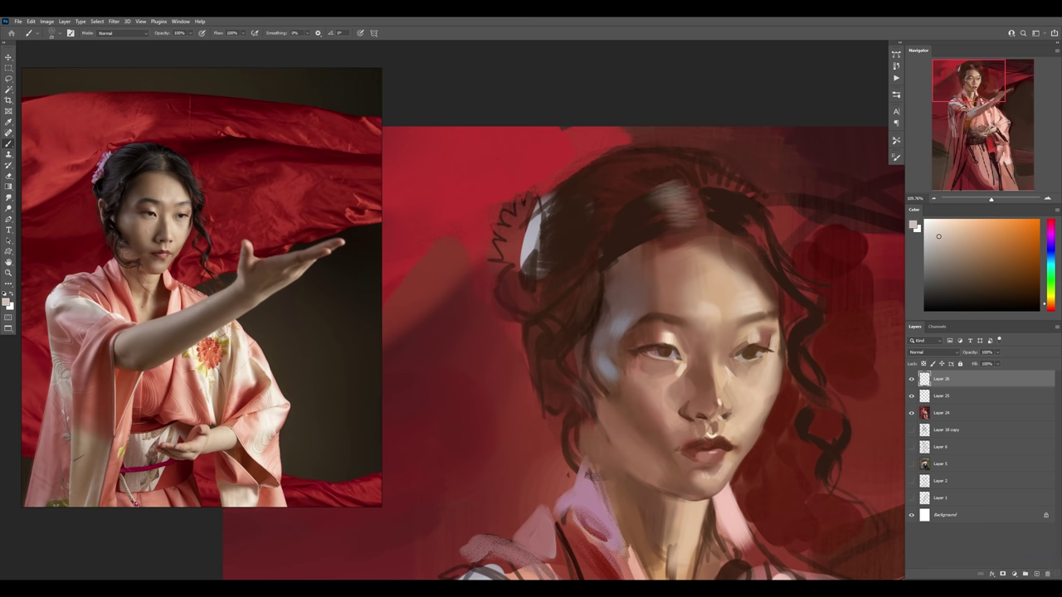
# - Paint pale purple-grey highlight strokes across the top of the hair
pyautogui.keyDown('alt'); pyautogui.click(533, 228); pyautogui.keyUp('alt')
pyautogui.moveTo(598, 173)
pyautogui.mouseDown()
pyautogui.moveTo(653, 159)
pyautogui.moveTo(572, 203)
pyautogui.moveTo(585, 214)
pyautogui.moveTo(560, 287)
pyautogui.mouseUp()
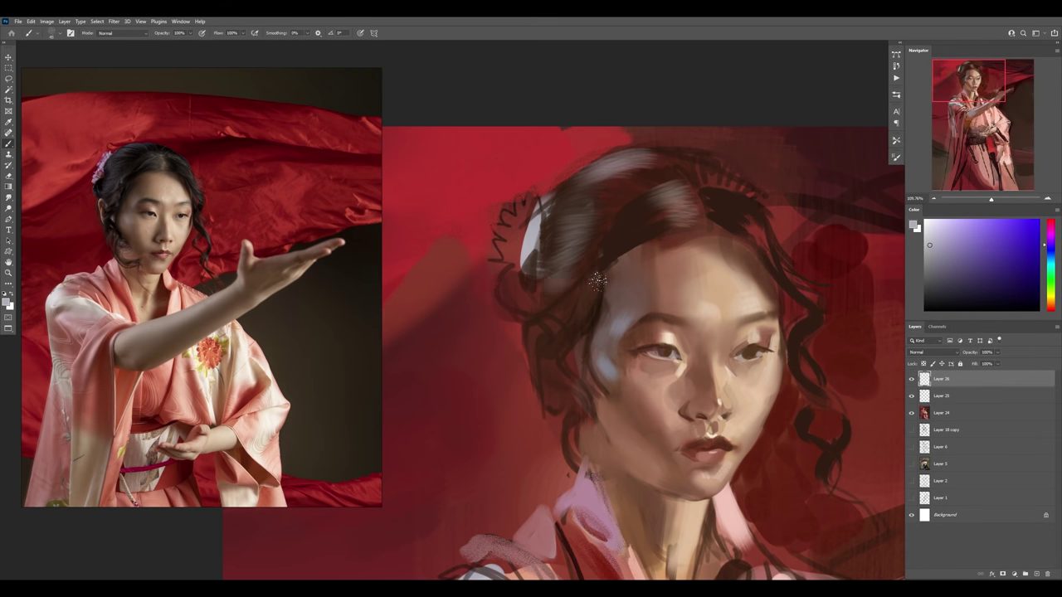
pyautogui.press('z')
pyautogui.moveTo(626, 276); pyautogui.dragTo(614, 288)
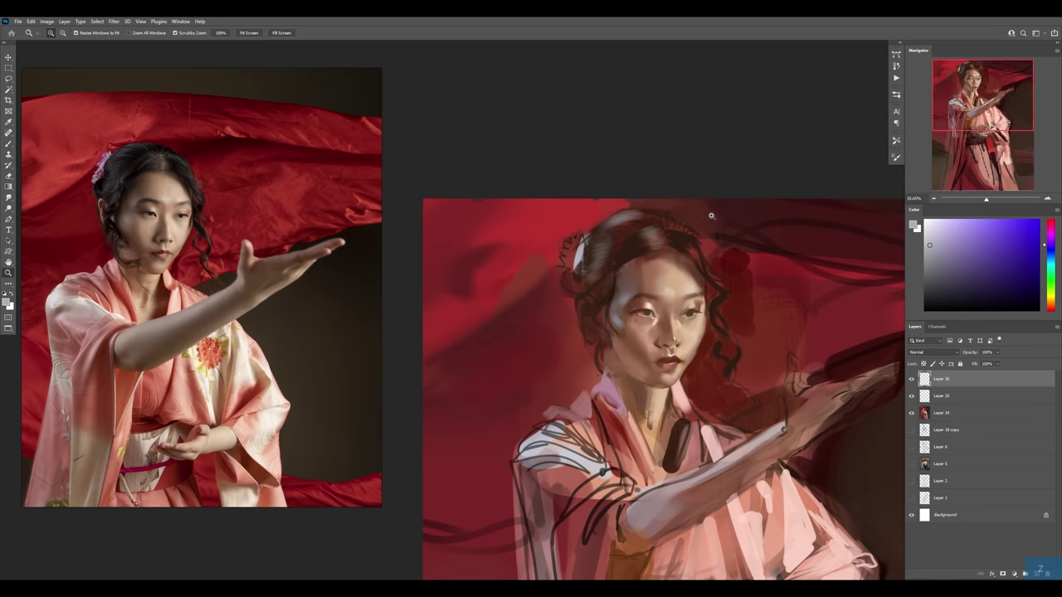
pyautogui.click(711, 216)
pyautogui.press('b')
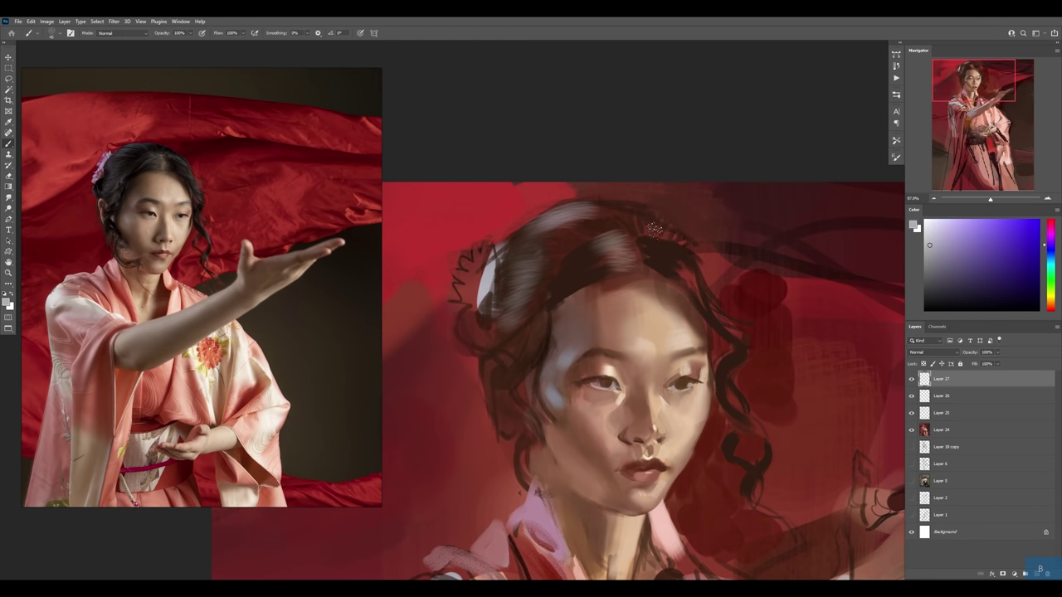
pyautogui.moveTo(635, 234); pyautogui.dragTo(662, 241)
# - Erase excess hair highlight with a hard round eraser tip and merge Layer 27 down
pyautogui.press('e')
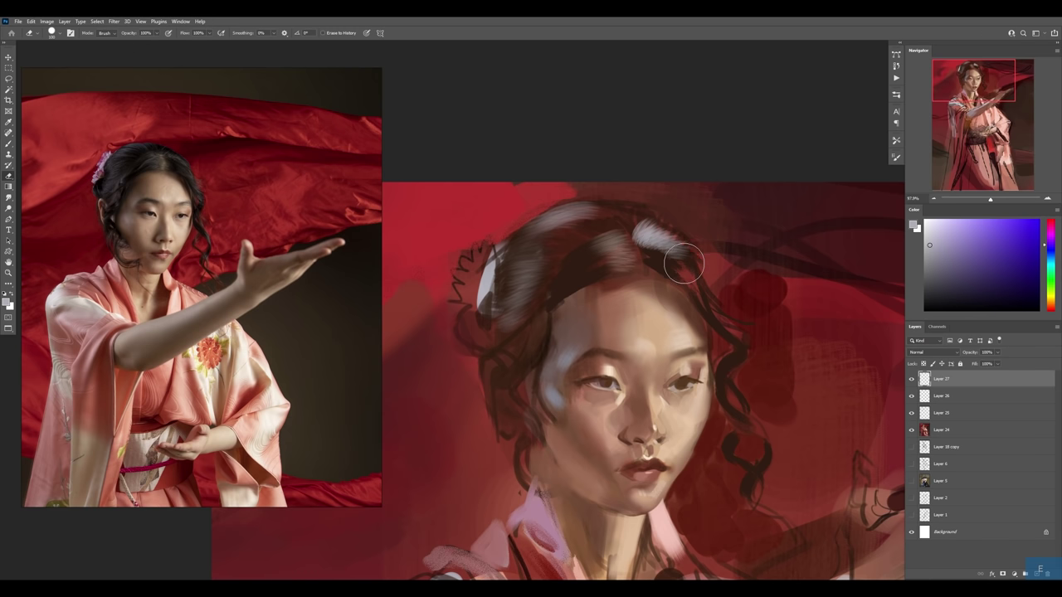
pyautogui.rightClick(684, 263)
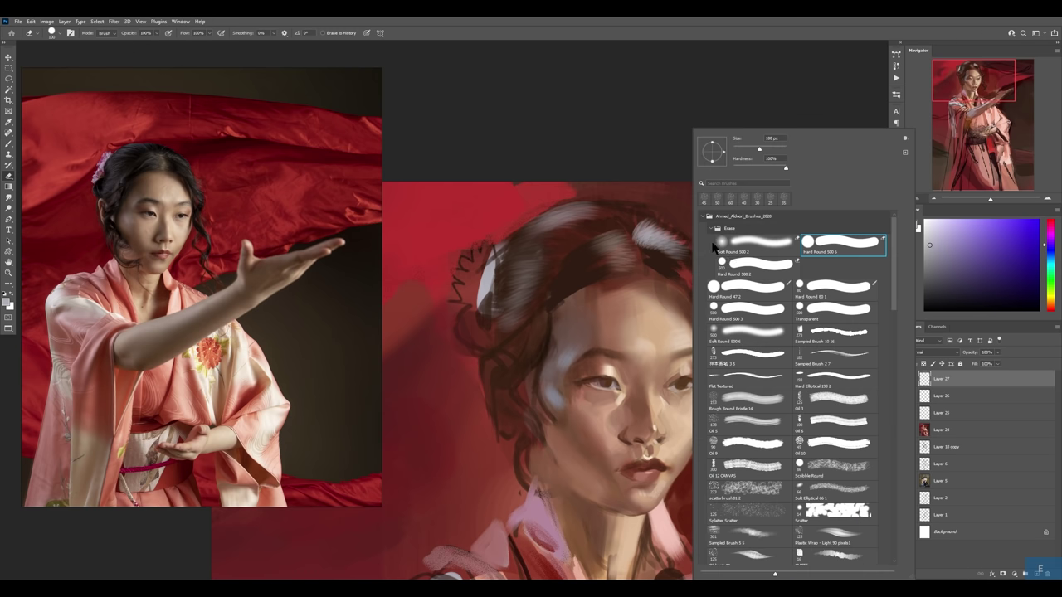
pyautogui.doubleClick(815, 249)
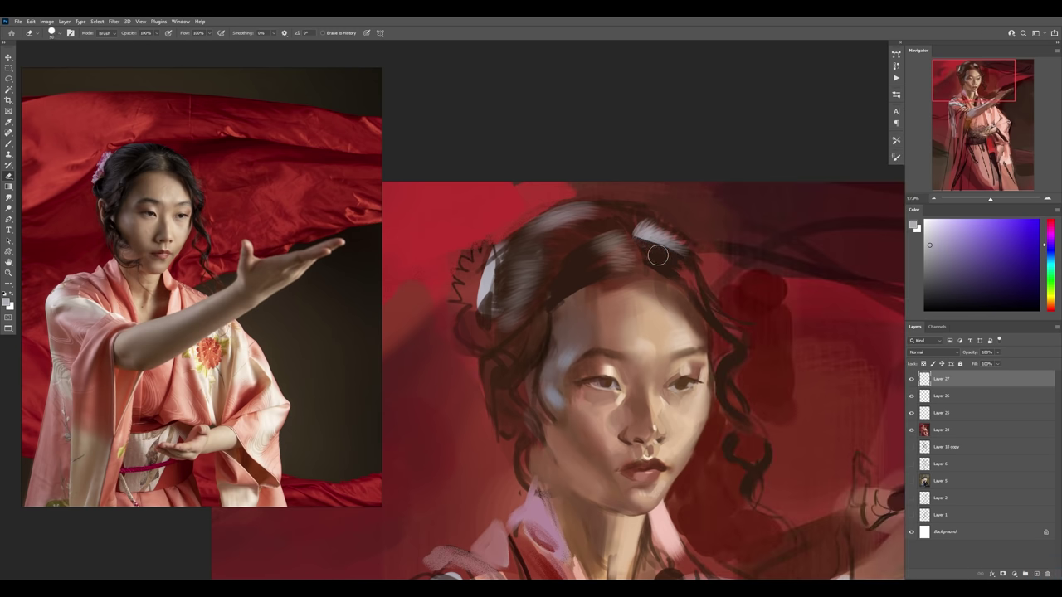
pyautogui.moveTo(657, 256)
pyautogui.mouseDown()
pyautogui.moveTo(664, 249)
pyautogui.moveTo(690, 269)
pyautogui.mouseUp()
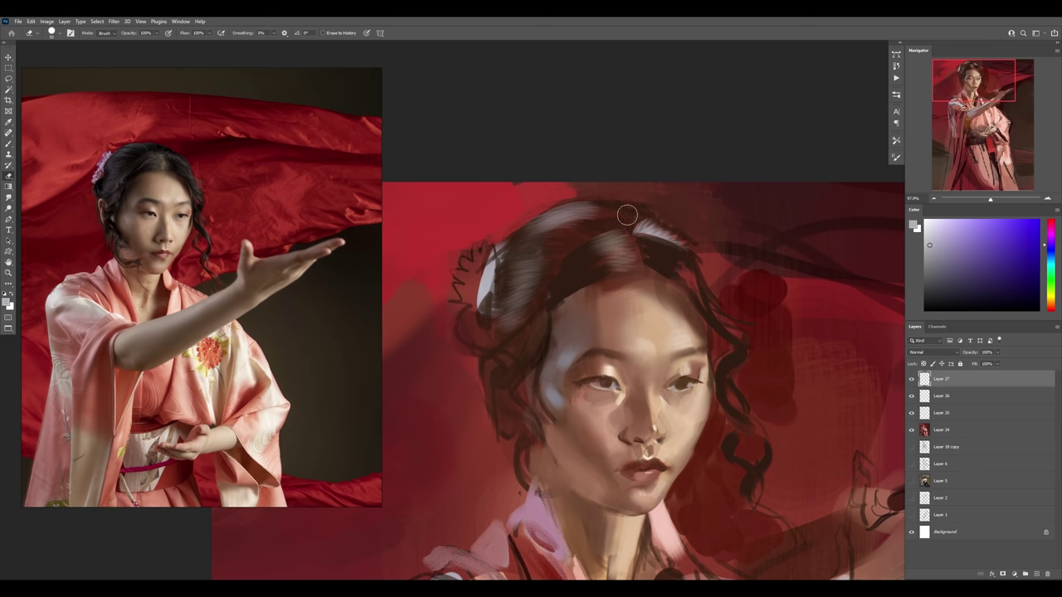
pyautogui.press('z')
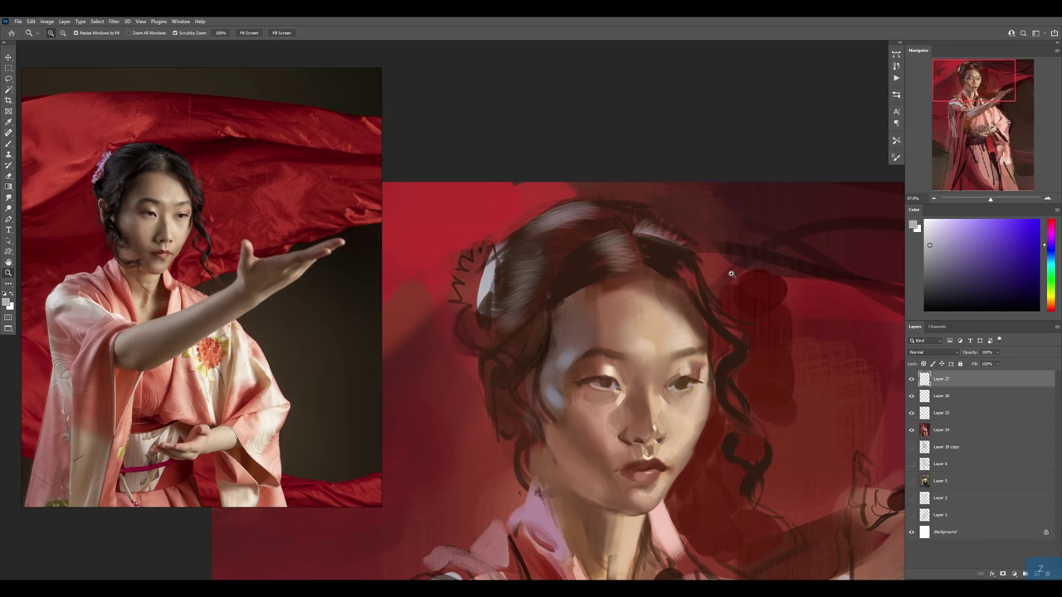
pyautogui.moveTo(731, 274); pyautogui.dragTo(709, 276)
pyautogui.hotkey('ctrl', 'e')
# - Soften the hair highlight with a Soft Round 500 eraser and merge Layers 26 and 25 into Layer 24
pyautogui.press('e')
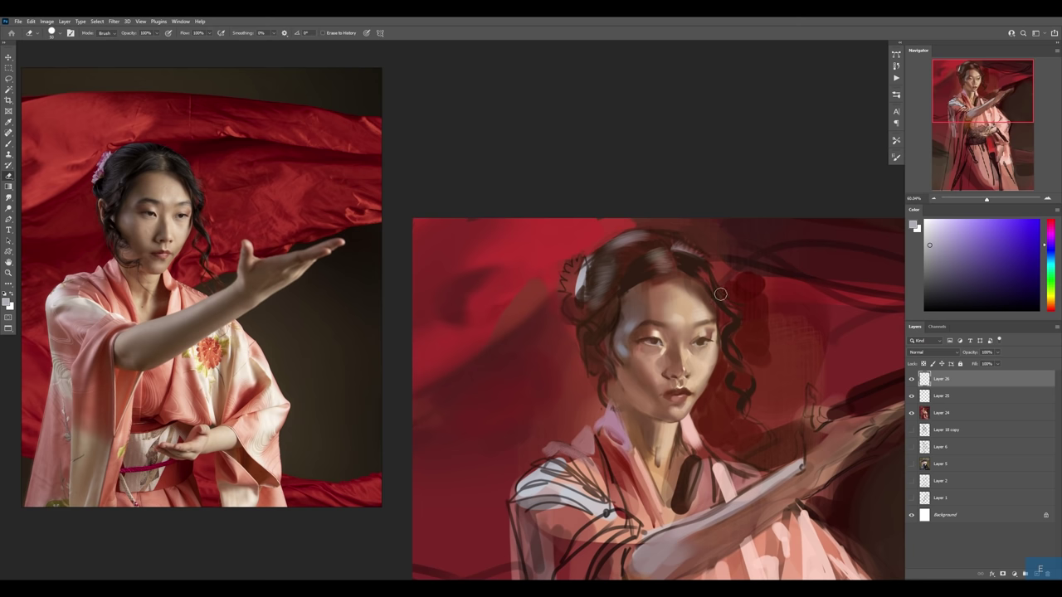
pyautogui.rightClick(720, 294)
pyautogui.click(780, 249)
pyautogui.click(671, 259)
pyautogui.moveTo(639, 236)
pyautogui.mouseDown()
pyautogui.moveTo(581, 274)
pyautogui.moveTo(589, 294)
pyautogui.moveTo(581, 284)
pyautogui.moveTo(656, 292)
pyautogui.mouseUp()
pyautogui.hotkey('ctrl', 'e')
pyautogui.hotkey('ctrl', 'e')
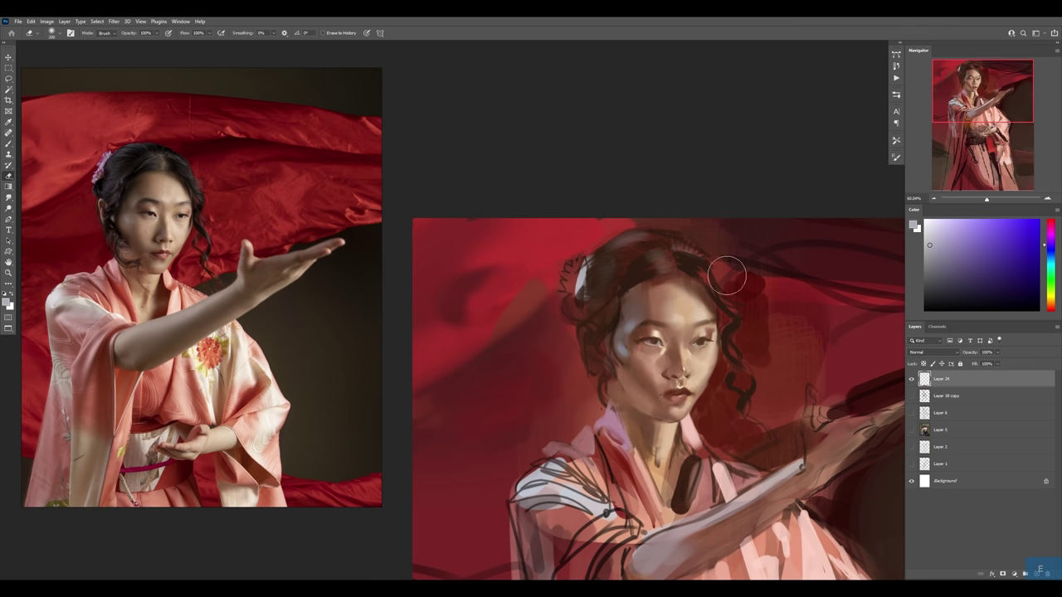
# - Choose a new brush tip and paint a dark brown shadow along the neck
pyautogui.press('z')
pyautogui.moveTo(776, 266); pyautogui.dragTo(742, 380)
pyautogui.click(742, 379)
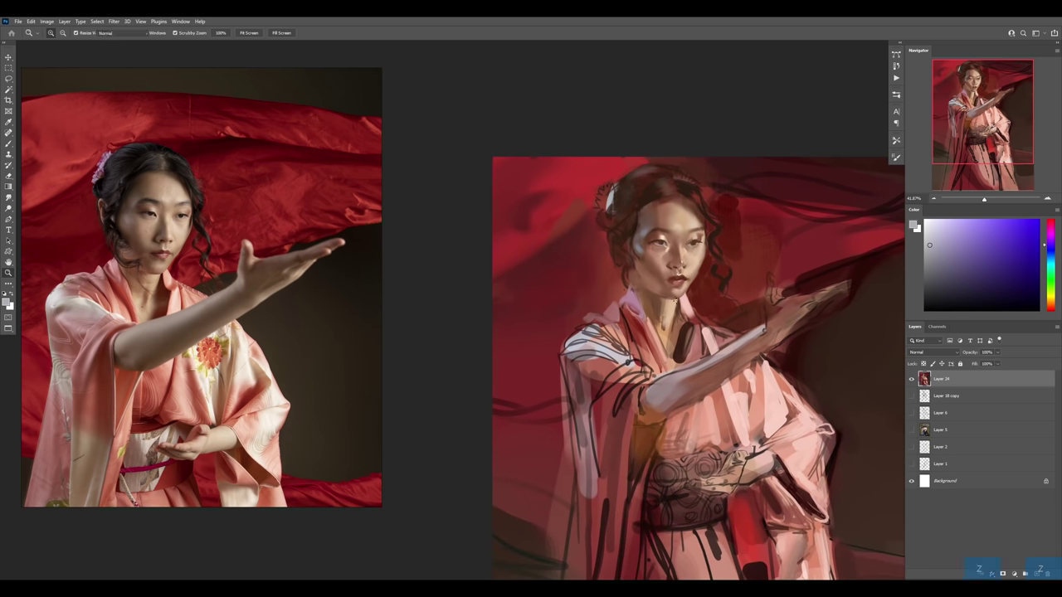
pyautogui.press('b')
pyautogui.rightClick(713, 286)
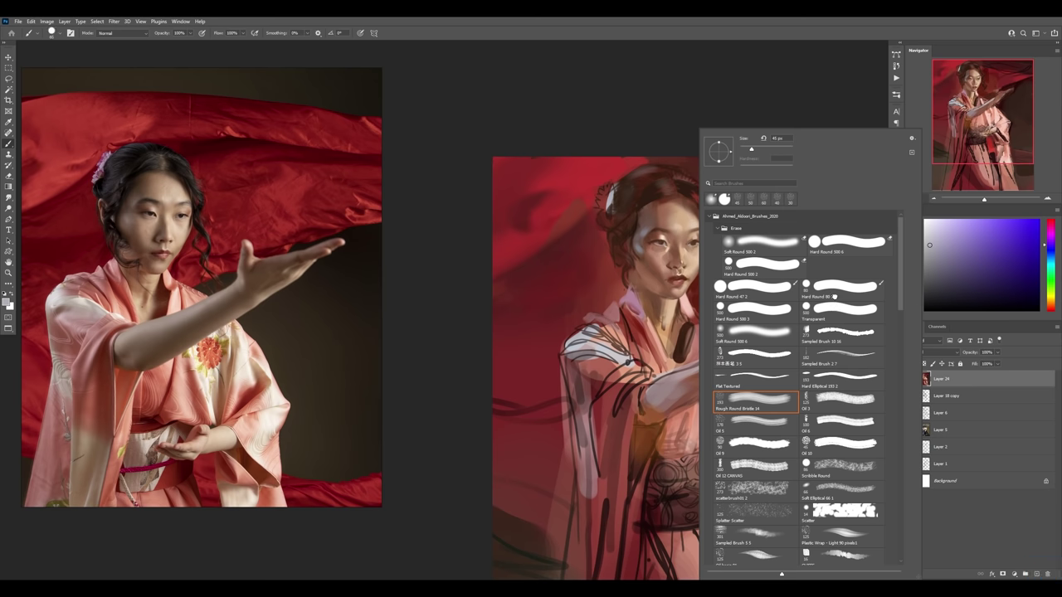
pyautogui.click(834, 312)
pyautogui.press('Return')
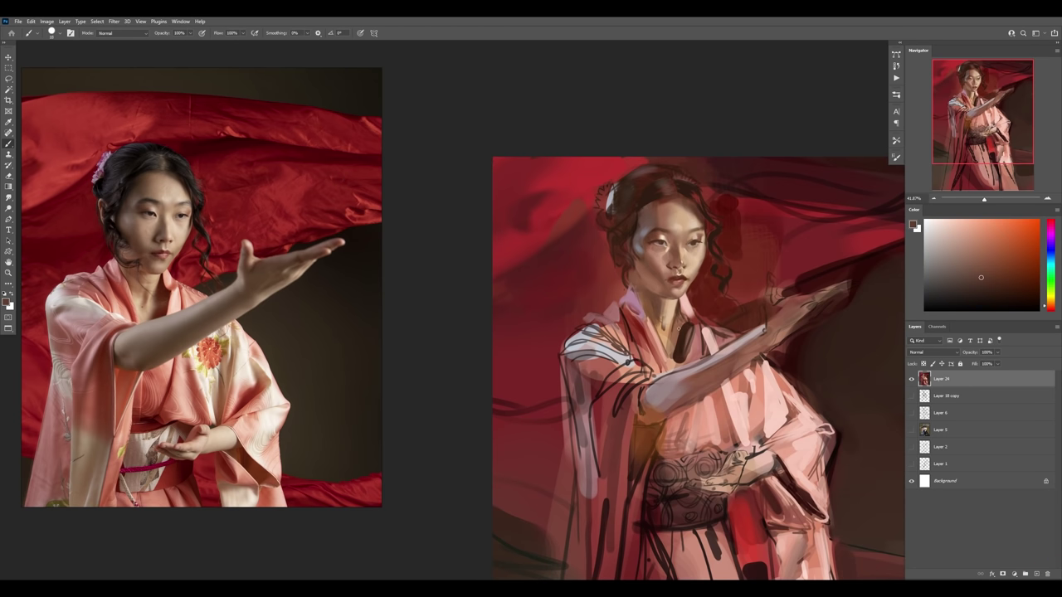
pyautogui.scroll(5, 666, 286)
pyautogui.moveTo(613, 269)
pyautogui.mouseDown()
pyautogui.moveTo(643, 344)
pyautogui.moveTo(614, 272)
pyautogui.mouseUp()
# - Sample the neck's skin, light pink and brown tones, then zoom out to the whole figure
pyautogui.press('d')
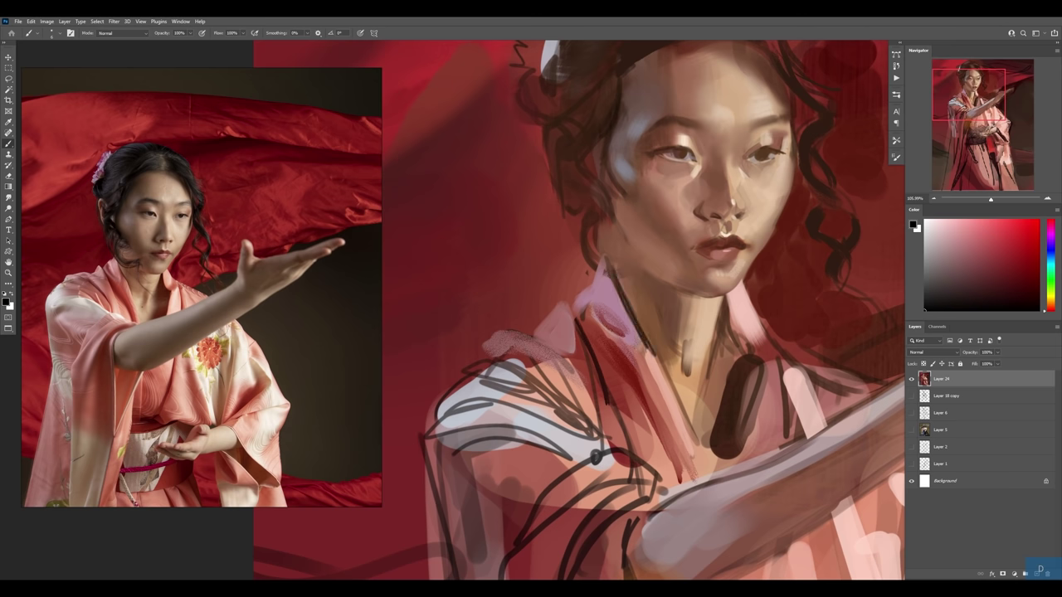
pyautogui.keyDown('alt'); pyautogui.click(709, 300); pyautogui.keyUp('alt')
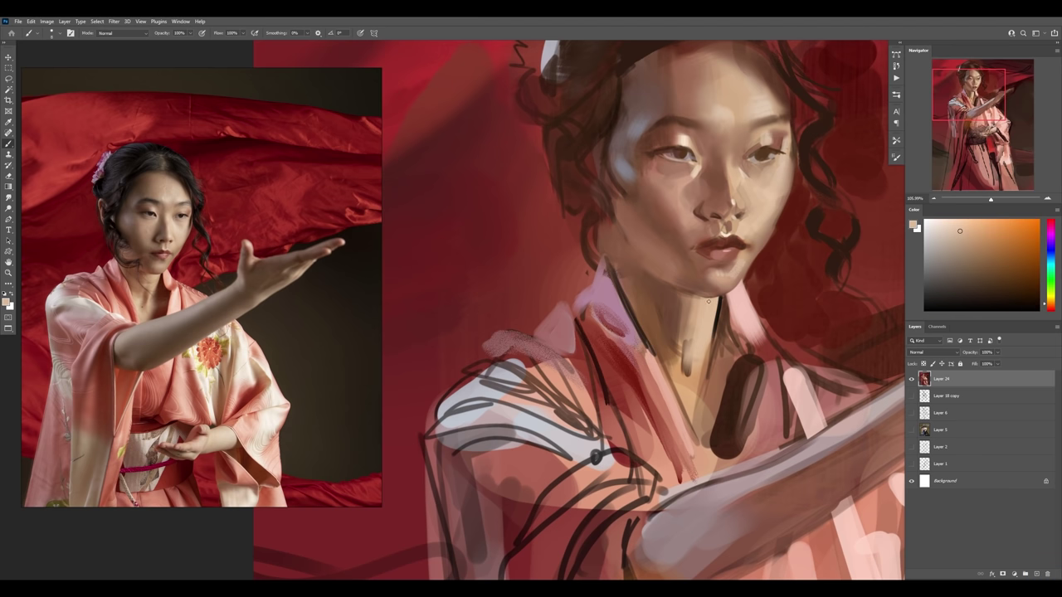
pyautogui.keyDown('alt'); pyautogui.click(732, 307); pyautogui.keyUp('alt')
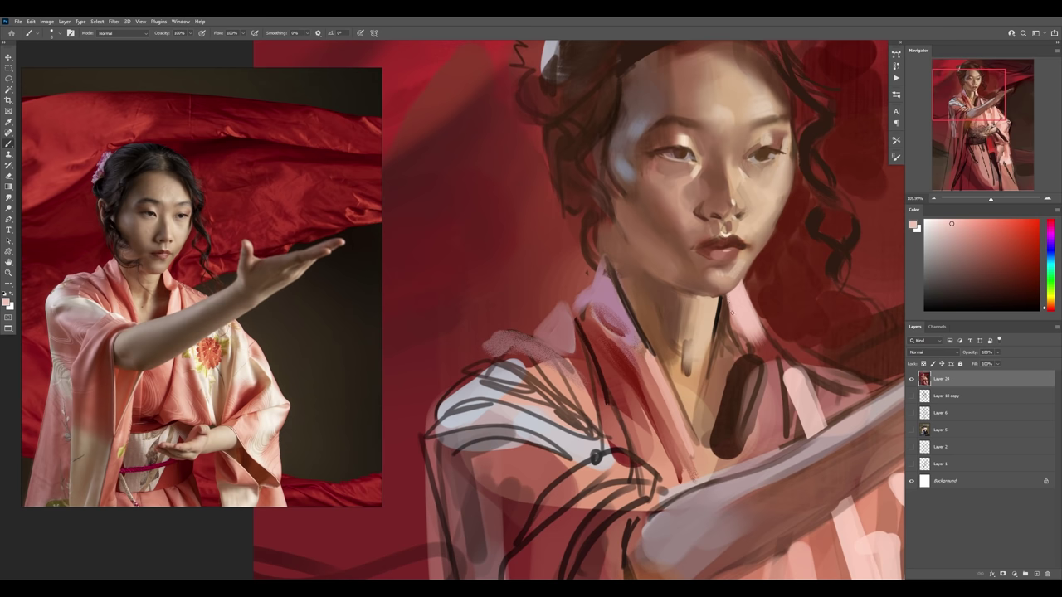
pyautogui.keyDown('alt'); pyautogui.click(712, 298); pyautogui.keyUp('alt')
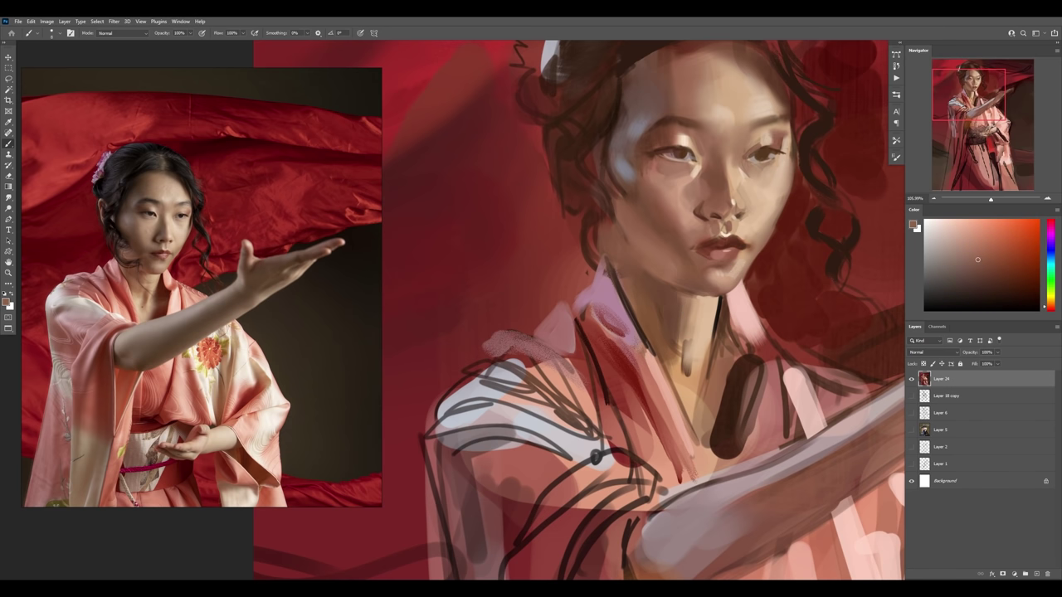
pyautogui.press('z')
pyautogui.moveTo(596, 455); pyautogui.dragTo(706, 290)
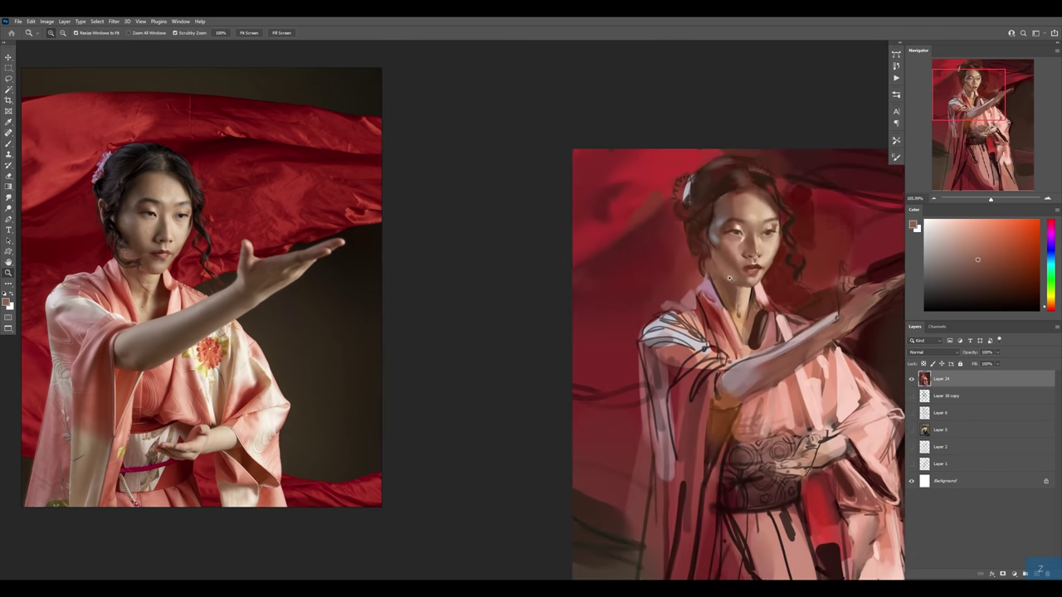
# - Repaint the neck shadow with sampled near-black, dark red and reddish-brown strokes
pyautogui.click(711, 275)
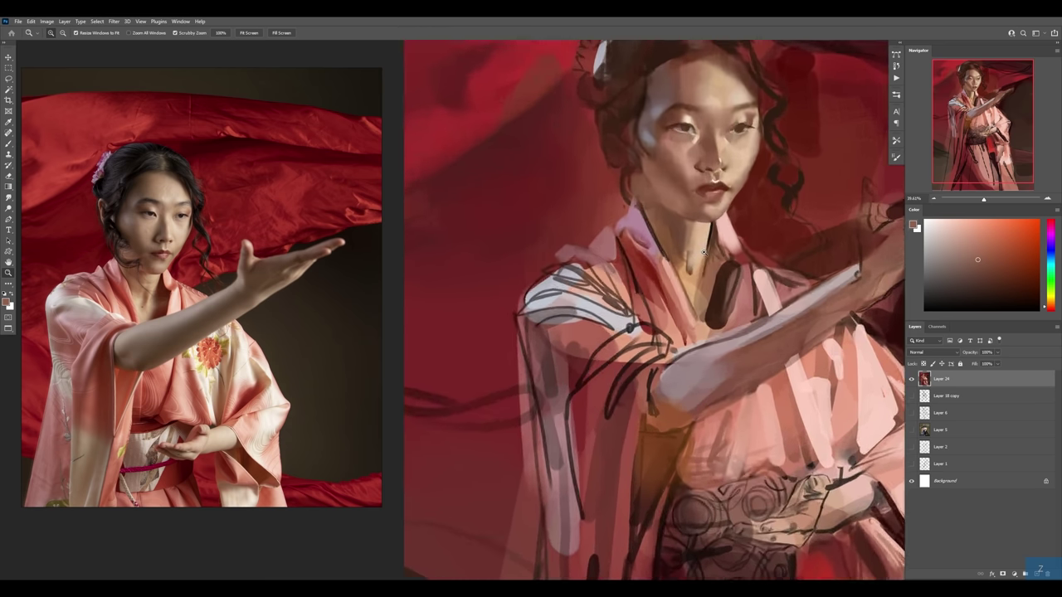
pyautogui.press('b')
pyautogui.keyDown('alt'); pyautogui.click(708, 255); pyautogui.keyUp('alt')
pyautogui.moveTo(704, 275); pyautogui.dragTo(702, 289)
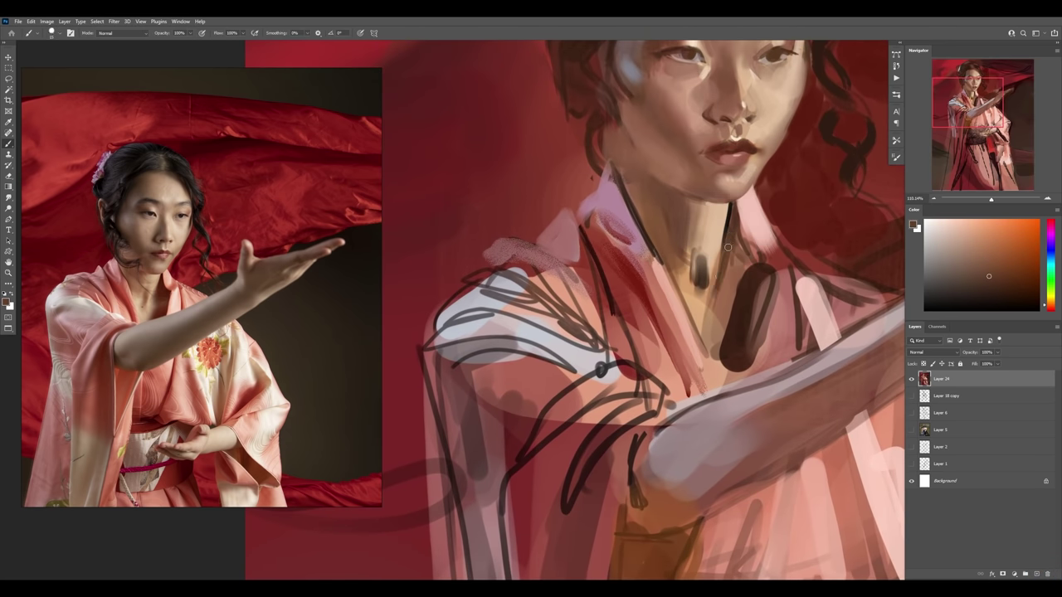
pyautogui.moveTo(730, 282); pyautogui.dragTo(735, 341)
pyautogui.keyDown('alt'); pyautogui.click(772, 282); pyautogui.keyUp('alt')
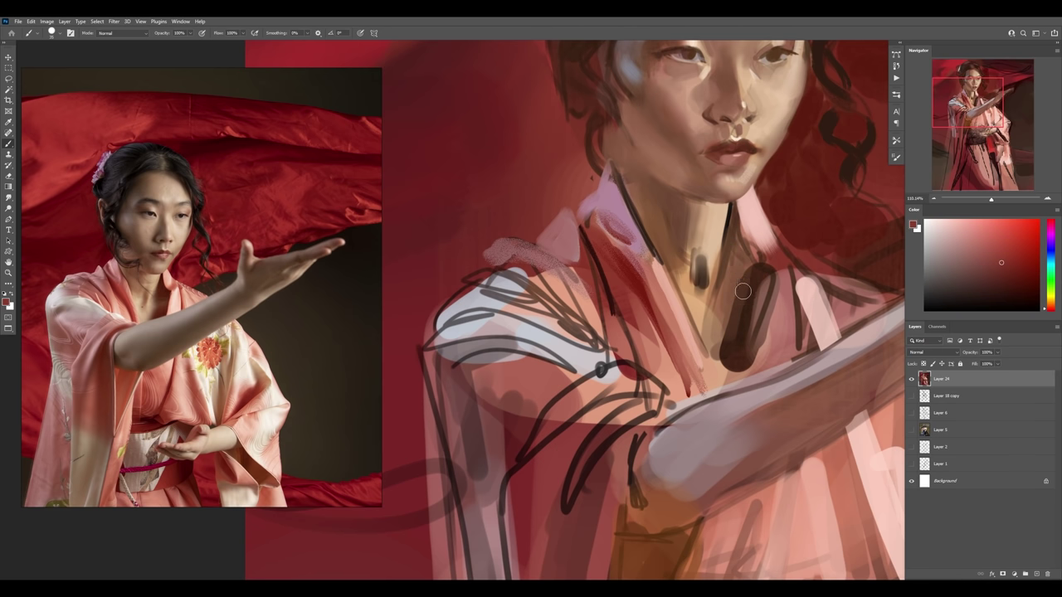
pyautogui.moveTo(743, 290)
pyautogui.mouseDown()
pyautogui.moveTo(744, 354)
pyautogui.moveTo(717, 378)
pyautogui.moveTo(730, 341)
pyautogui.mouseUp()
pyautogui.keyDown('alt'); pyautogui.click(741, 357); pyautogui.keyUp('alt')
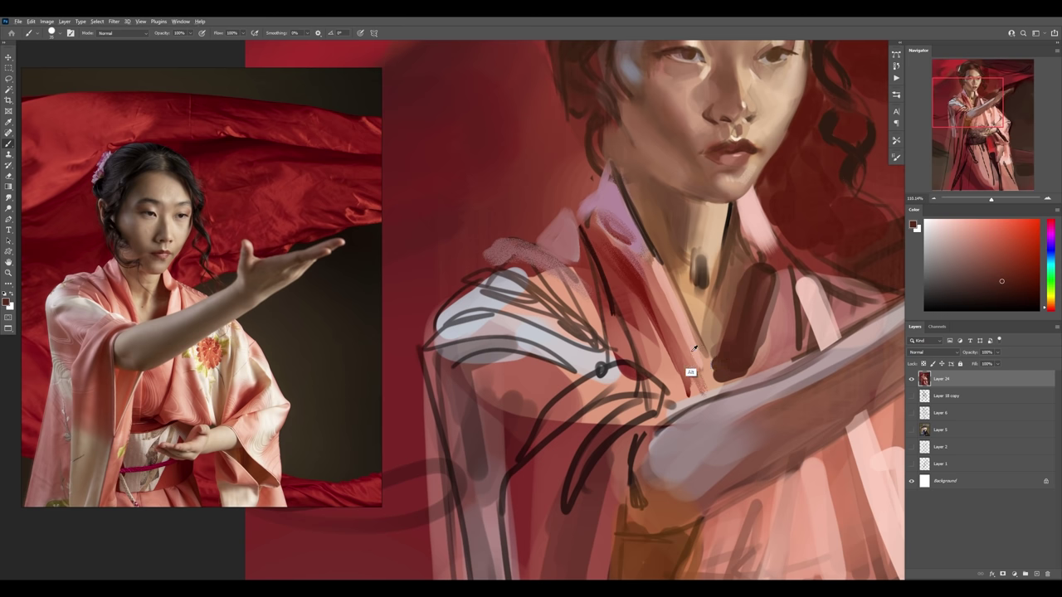
pyautogui.keyDown('alt'); pyautogui.click(692, 351); pyautogui.keyUp('alt')
# - Zoom in on the outstretched hand and outline the fingertips with dark brown strokes
pyautogui.press('z')
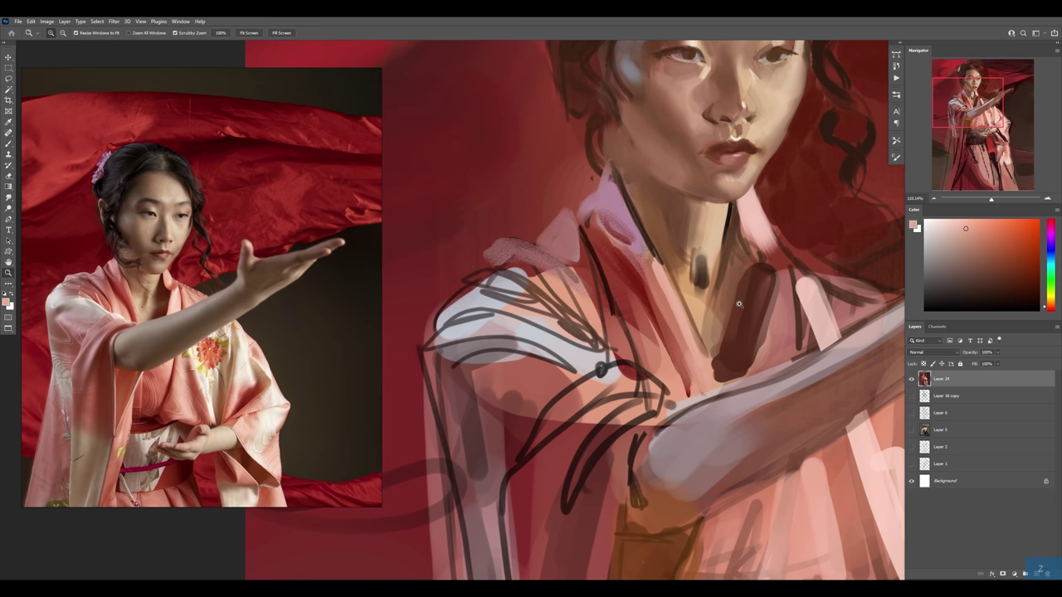
pyautogui.moveTo(704, 355)
pyautogui.mouseDown()
pyautogui.moveTo(628, 282)
pyautogui.moveTo(593, 304)
pyautogui.mouseUp()
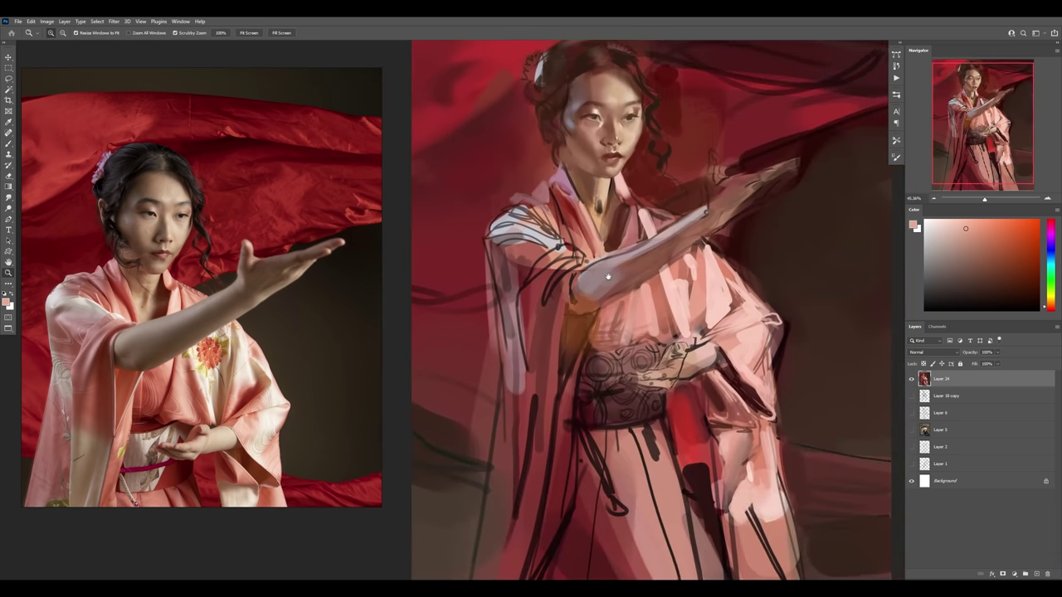
pyautogui.moveTo(740, 207); pyautogui.dragTo(780, 212)
pyautogui.press('b')
pyautogui.keyDown('alt'); pyautogui.click(745, 286); pyautogui.keyUp('alt')
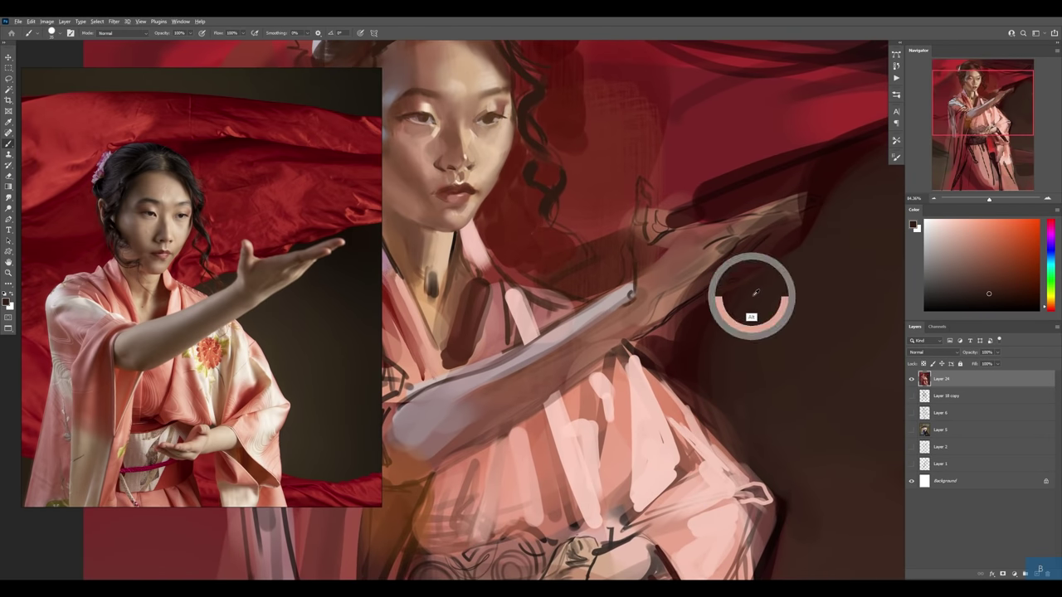
pyautogui.moveTo(768, 252)
pyautogui.mouseDown()
pyautogui.moveTo(820, 204)
pyautogui.moveTo(769, 189)
pyautogui.mouseUp()
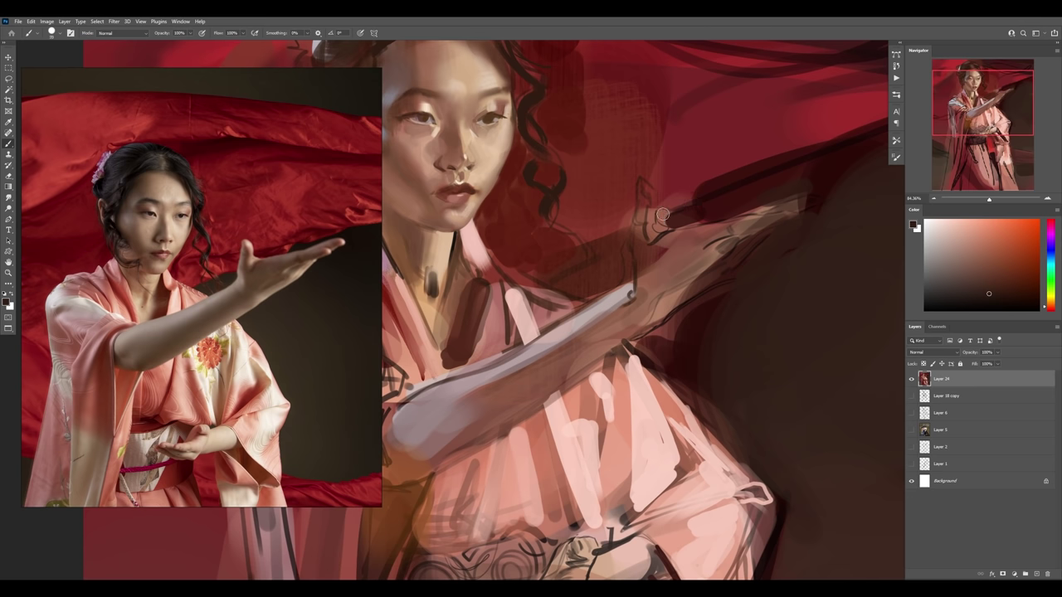
pyautogui.keyDown('alt'); pyautogui.click(467, 91); pyautogui.keyUp('alt')
pyautogui.moveTo(609, 197)
pyautogui.mouseDown()
pyautogui.moveTo(652, 302)
pyautogui.moveTo(688, 301)
pyautogui.mouseUp()
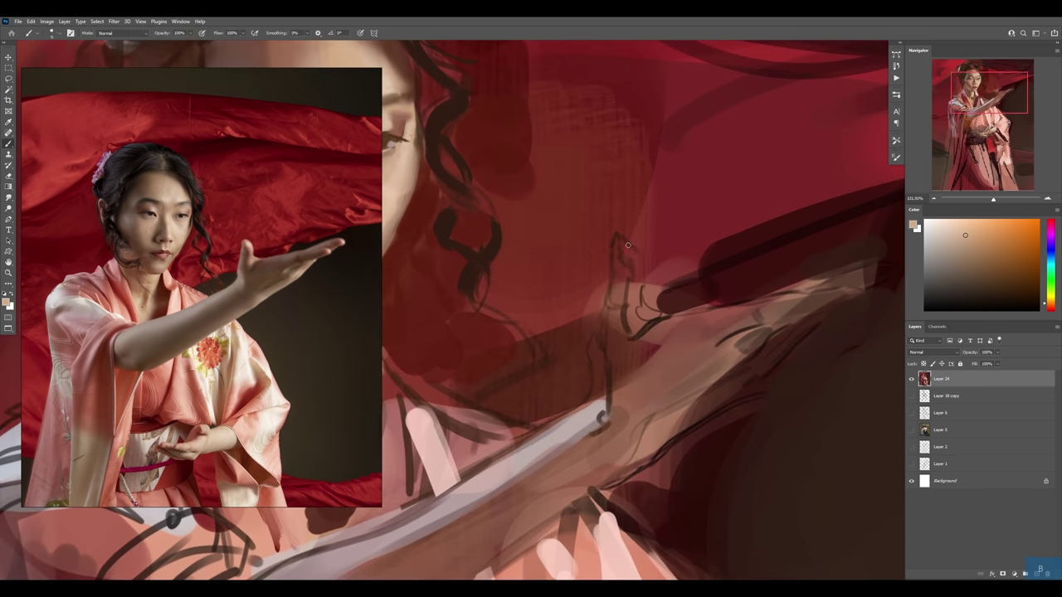
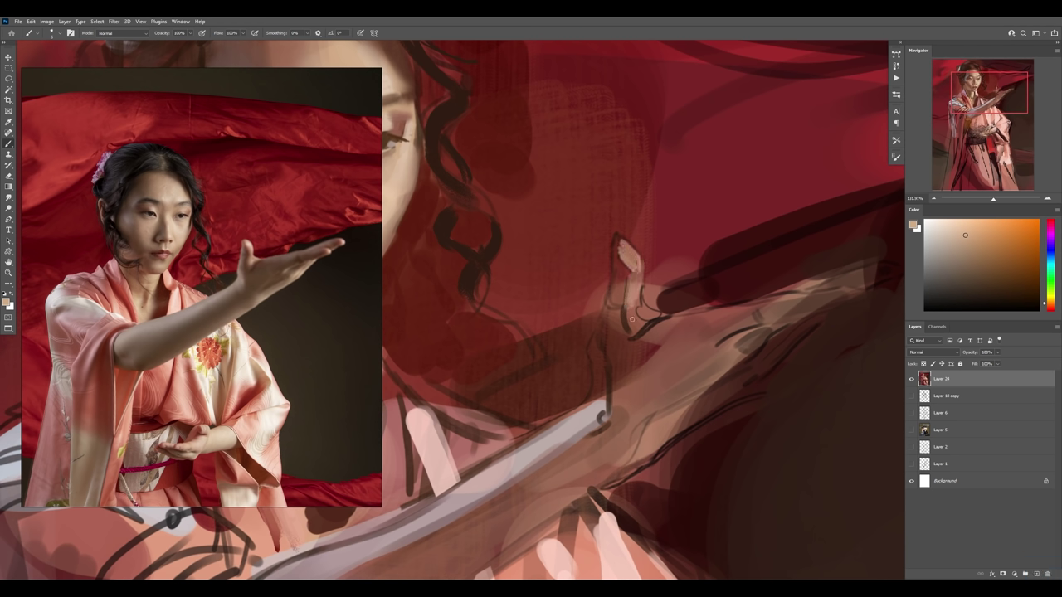
# - Paint light skin highlights on the thumb, finger edges and wrist, with dark maroon beside the hand
pyautogui.moveTo(633, 319); pyautogui.dragTo(639, 333)
pyautogui.keyDown('alt'); pyautogui.click(664, 300); pyautogui.keyUp('alt')
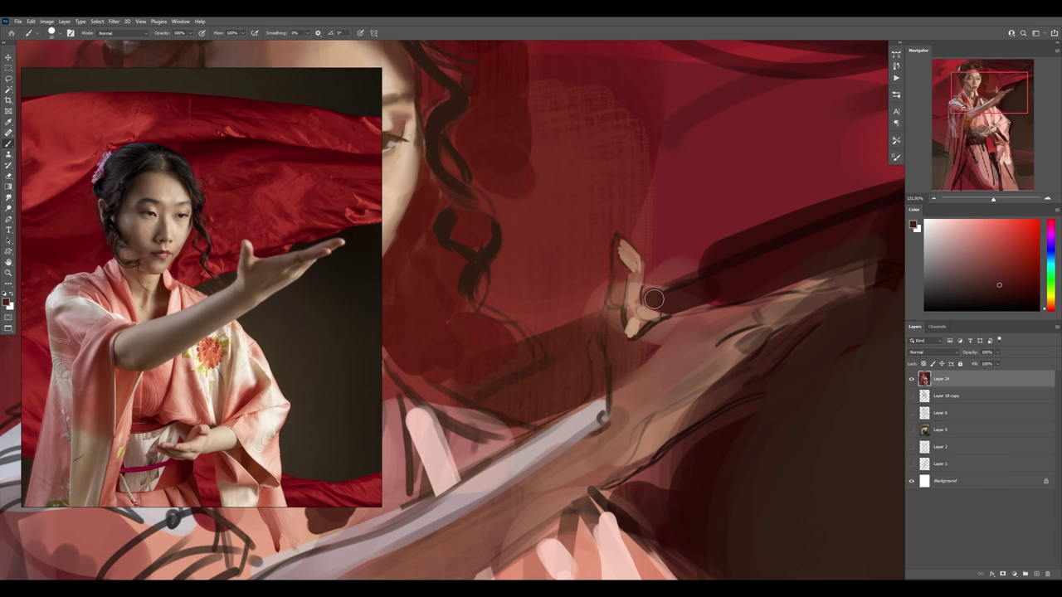
pyautogui.moveTo(652, 292); pyautogui.dragTo(687, 265)
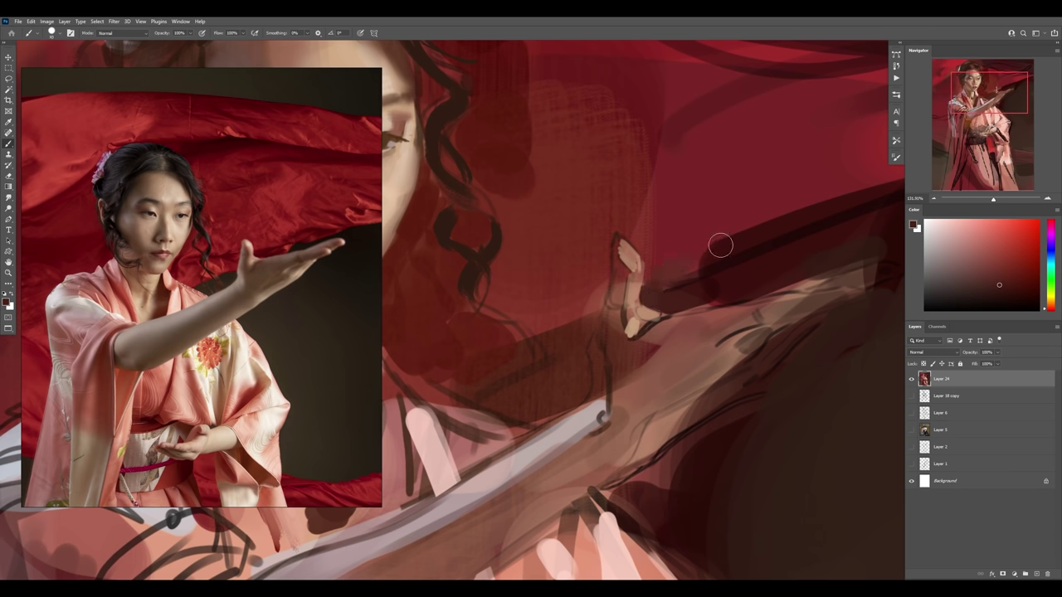
pyautogui.keyDown('alt'); pyautogui.click(573, 427); pyautogui.keyUp('alt')
pyautogui.moveTo(603, 329); pyautogui.dragTo(611, 403)
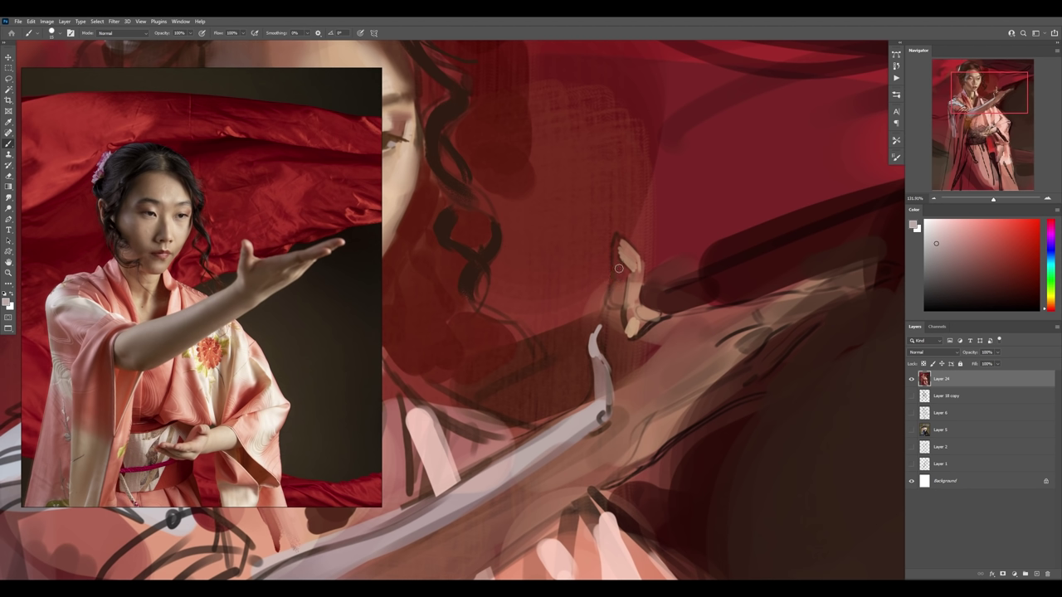
pyautogui.moveTo(618, 273); pyautogui.dragTo(611, 287)
pyautogui.moveTo(615, 247); pyautogui.dragTo(592, 332)
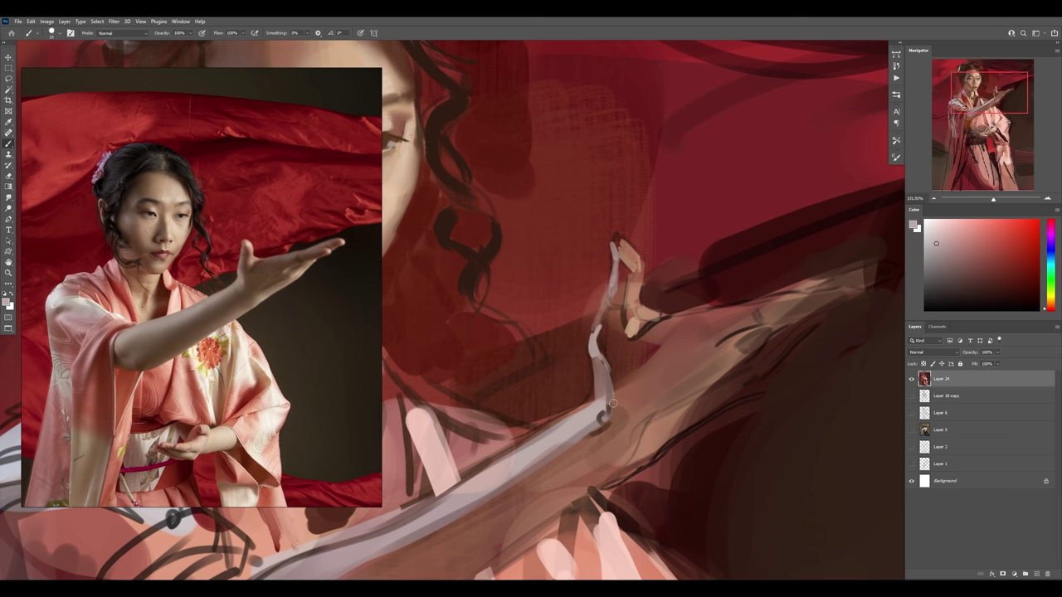
pyautogui.moveTo(610, 405); pyautogui.dragTo(599, 432)
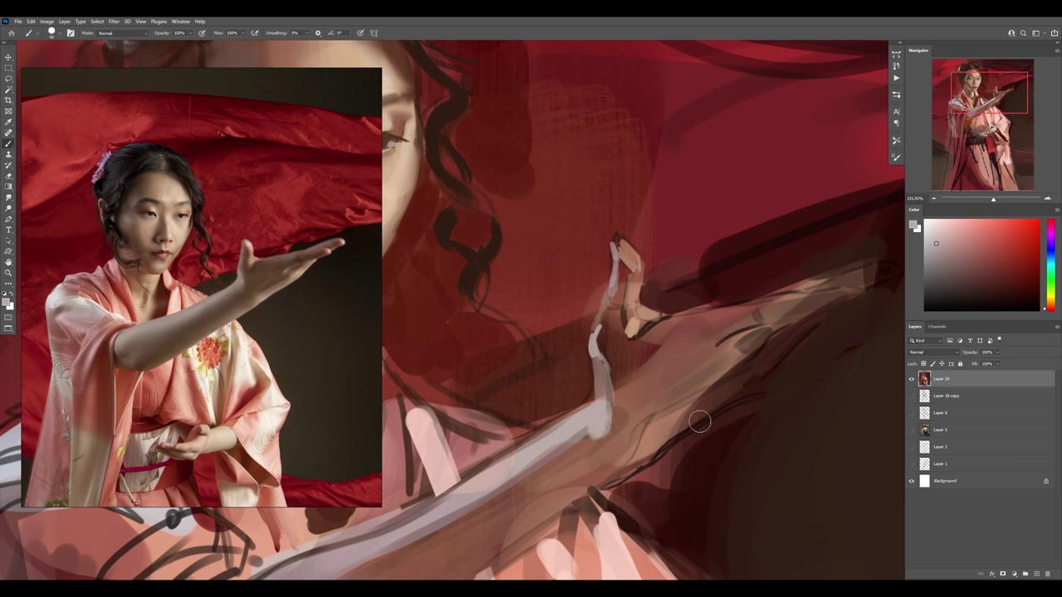
# - With a larger brush, add light and peach strokes along the forearm
pyautogui.keyDown('alt'); pyautogui.click(681, 418); pyautogui.keyUp('alt')
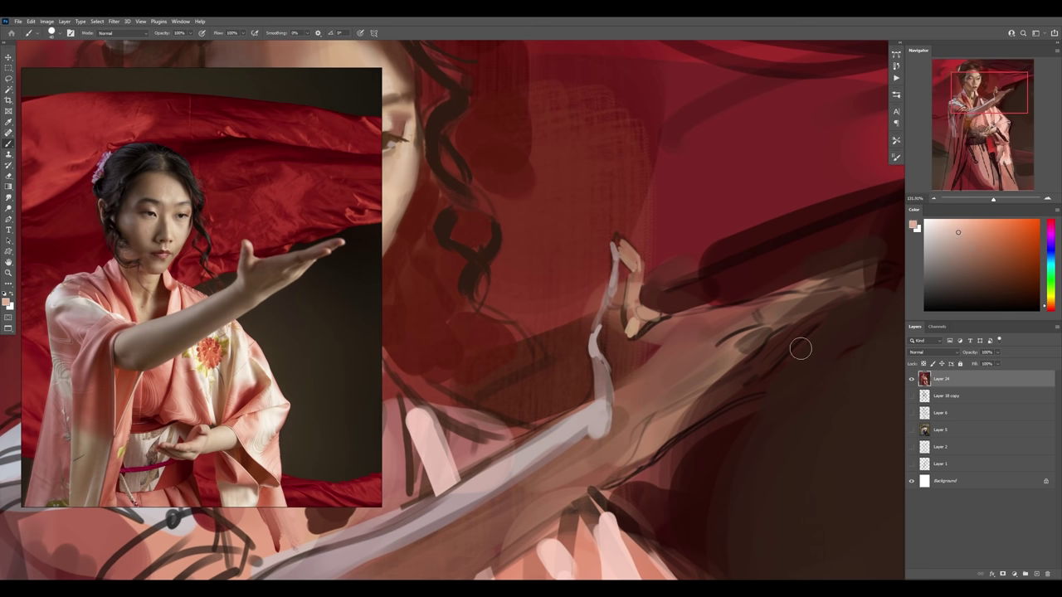
pyautogui.moveTo(800, 349)
pyautogui.mouseDown()
pyautogui.moveTo(723, 332)
pyautogui.moveTo(681, 308)
pyautogui.moveTo(669, 284)
pyautogui.moveTo(687, 290)
pyautogui.moveTo(730, 272)
pyautogui.mouseUp()
pyautogui.press(']')
pyautogui.moveTo(673, 322)
pyautogui.mouseDown()
pyautogui.moveTo(707, 286)
pyautogui.moveTo(574, 396)
pyautogui.moveTo(669, 322)
pyautogui.mouseUp()
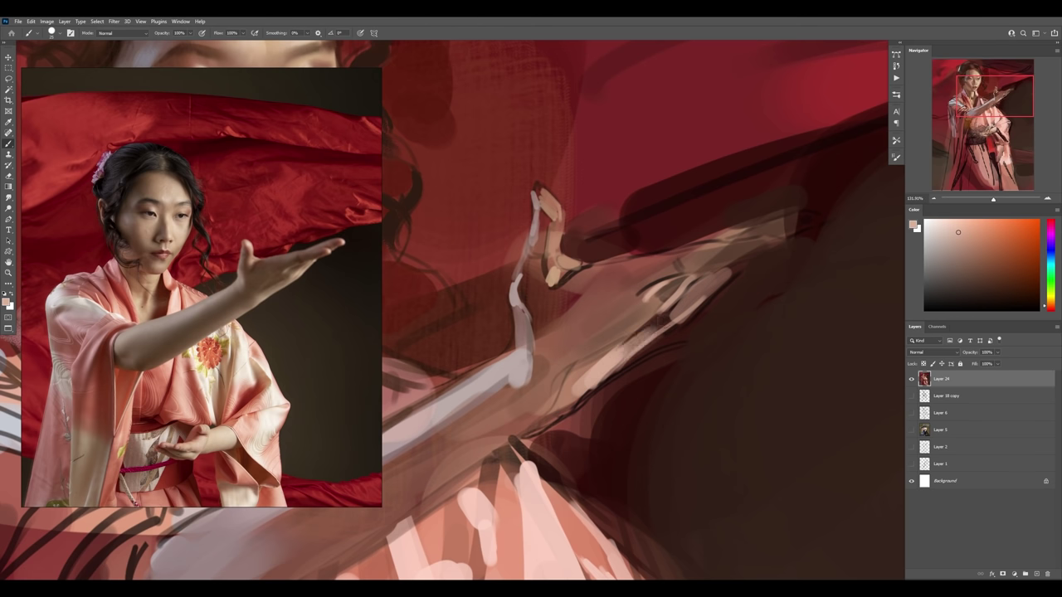
pyautogui.keyDown('alt'); pyautogui.click(699, 296); pyautogui.keyUp('alt')
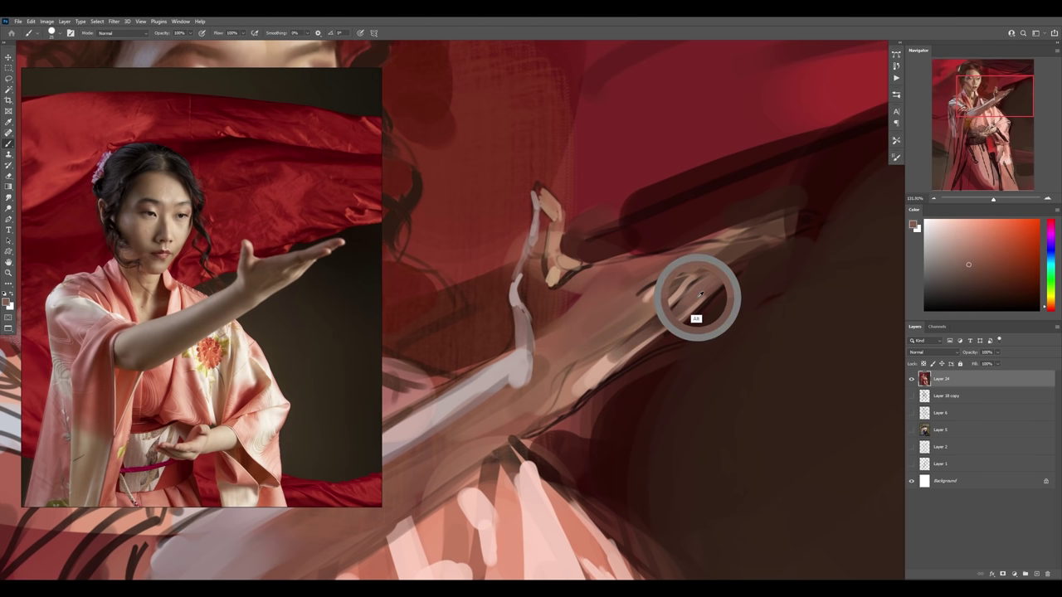
pyautogui.keyDown('alt'); pyautogui.click(612, 367); pyautogui.keyUp('alt')
pyautogui.moveTo(619, 356)
pyautogui.mouseDown()
pyautogui.moveTo(693, 301)
pyautogui.moveTo(637, 360)
pyautogui.mouseUp()
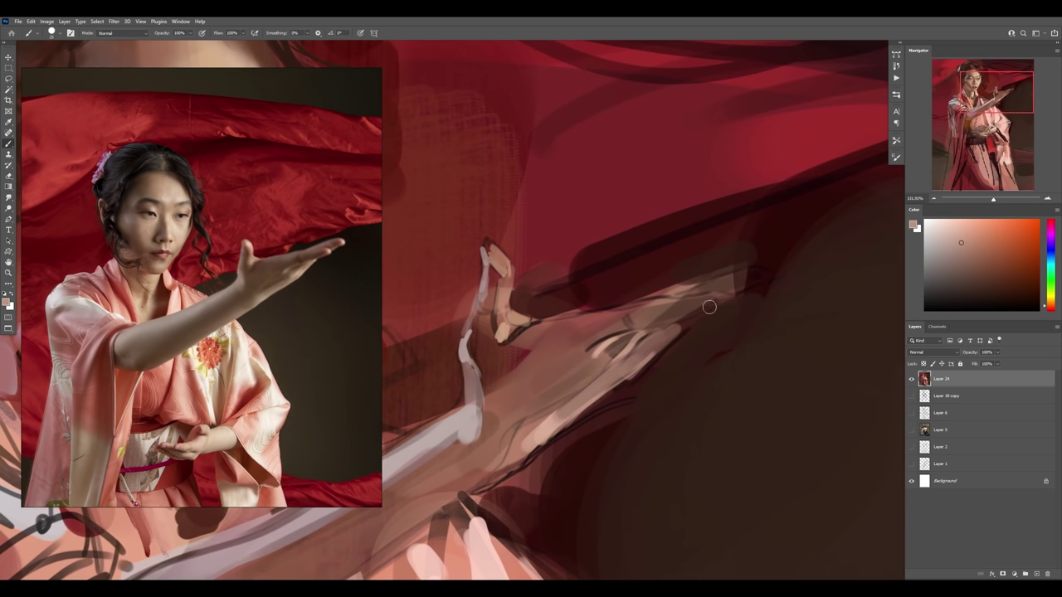
pyautogui.moveTo(707, 299)
pyautogui.mouseDown()
pyautogui.moveTo(729, 297)
pyautogui.moveTo(730, 282)
pyautogui.mouseUp()
pyautogui.press('z')
pyautogui.press('b')
pyautogui.keyDown('alt'); pyautogui.click(724, 302); pyautogui.keyUp('alt')
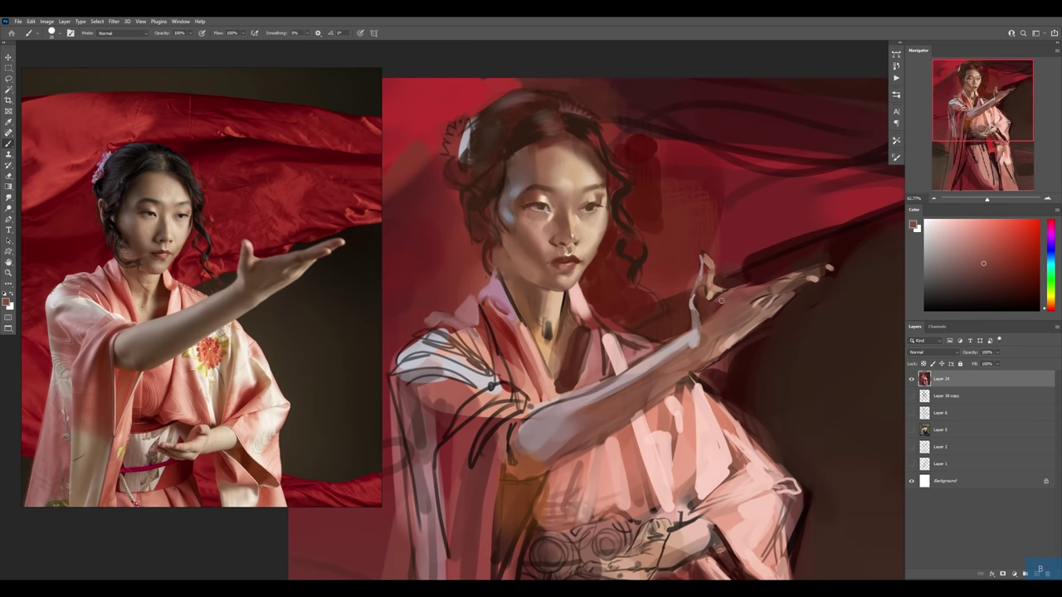
# - Sample a dark red and paint a diagonal shading stroke just above the forearm
pyautogui.keyDown('alt'); pyautogui.click(754, 291); pyautogui.keyUp('alt')
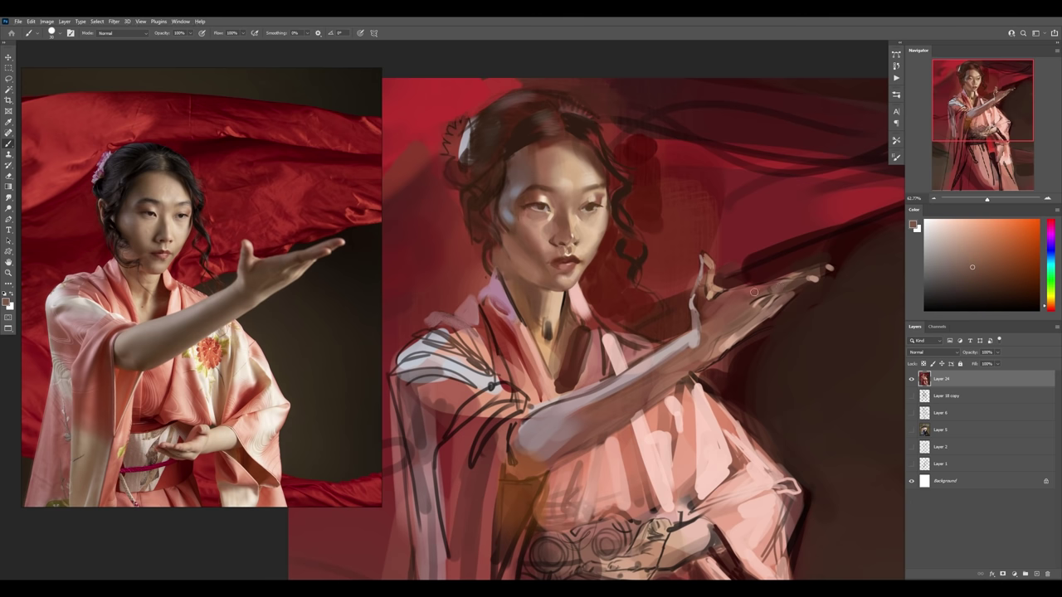
pyautogui.keyDown('alt'); pyautogui.click(789, 275); pyautogui.keyUp('alt')
pyautogui.keyDown('alt'); pyautogui.click(775, 258); pyautogui.keyUp('alt')
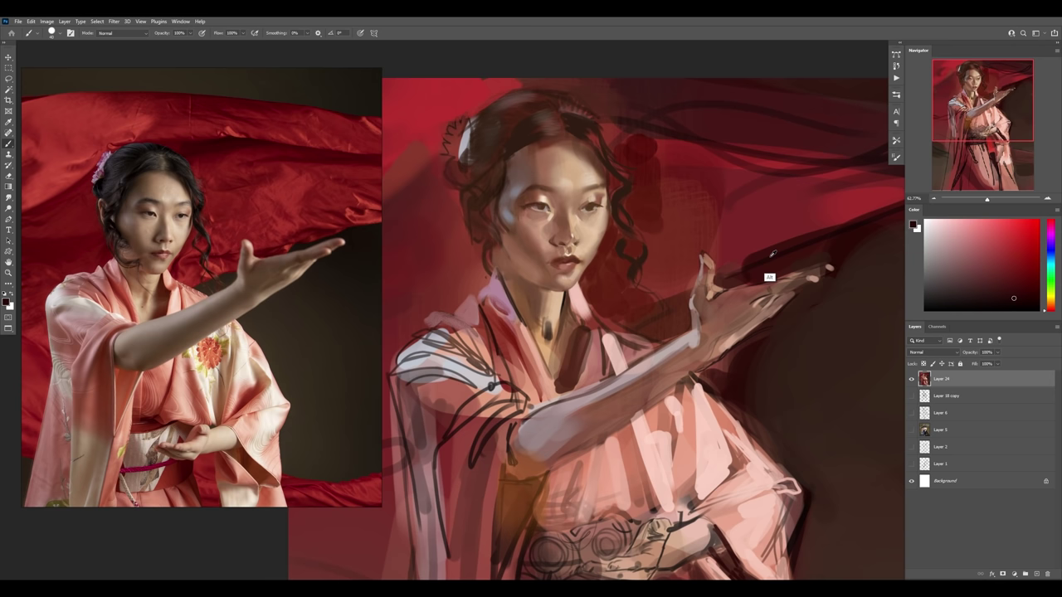
pyautogui.moveTo(640, 329)
pyautogui.mouseDown()
pyautogui.moveTo(680, 309)
pyautogui.moveTo(685, 317)
pyautogui.moveTo(674, 333)
pyautogui.moveTo(643, 336)
pyautogui.moveTo(662, 320)
pyautogui.moveTo(632, 335)
pyautogui.moveTo(648, 338)
pyautogui.moveTo(630, 336)
pyautogui.moveTo(645, 341)
pyautogui.mouseUp()
pyautogui.keyDown('alt'); pyautogui.click(642, 307); pyautogui.keyUp('alt')
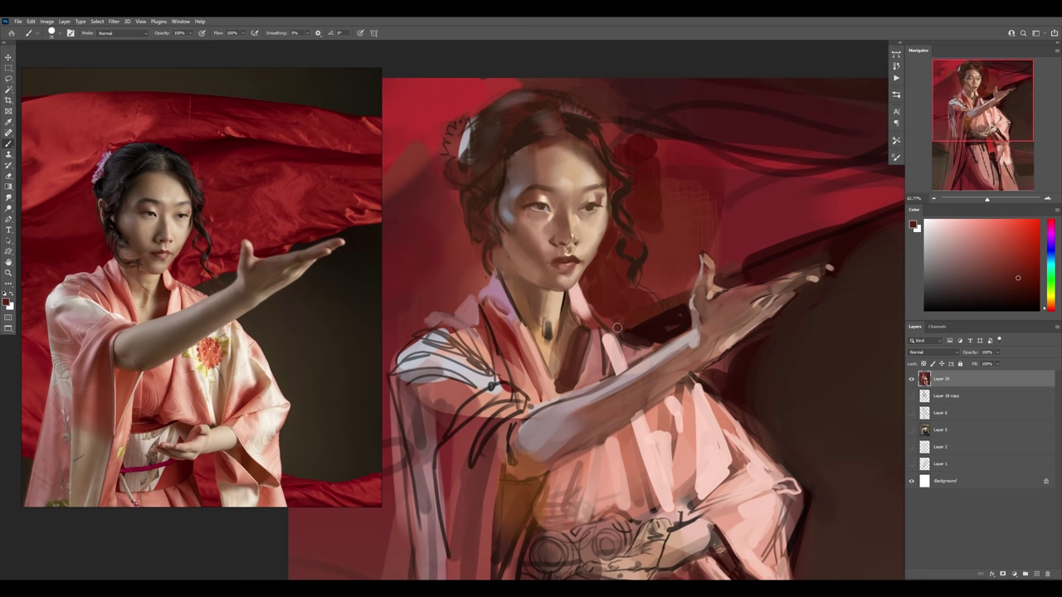
# - On a new layer, draw a black line along the left upper eyelid, erase excess and merge down
pyautogui.scroll(5, 547, 208)
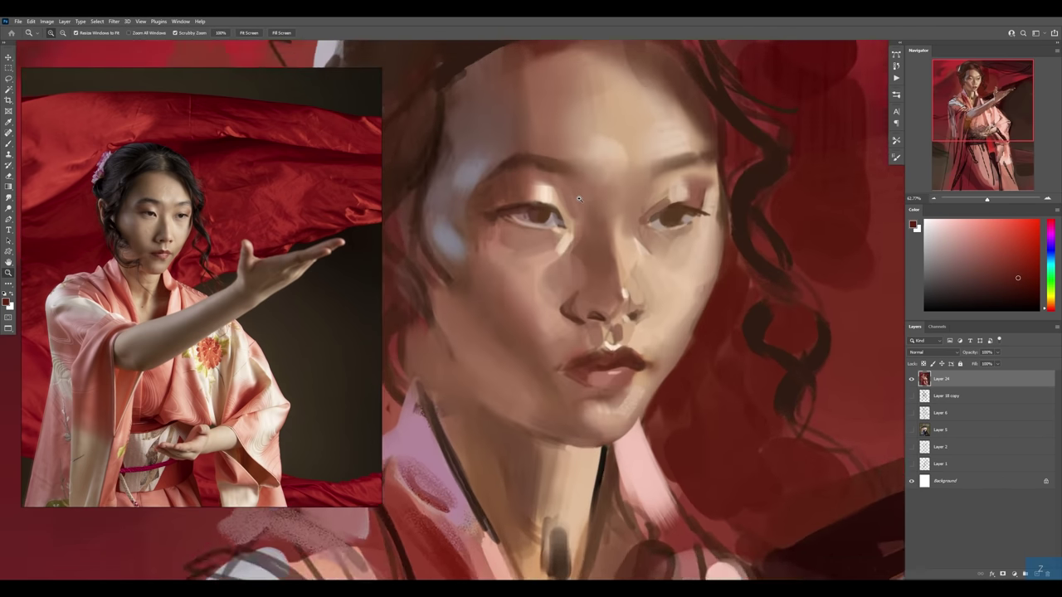
pyautogui.moveTo(561, 218); pyautogui.dragTo(549, 226)
pyautogui.press('[')
pyautogui.press('[')
pyautogui.press('[')
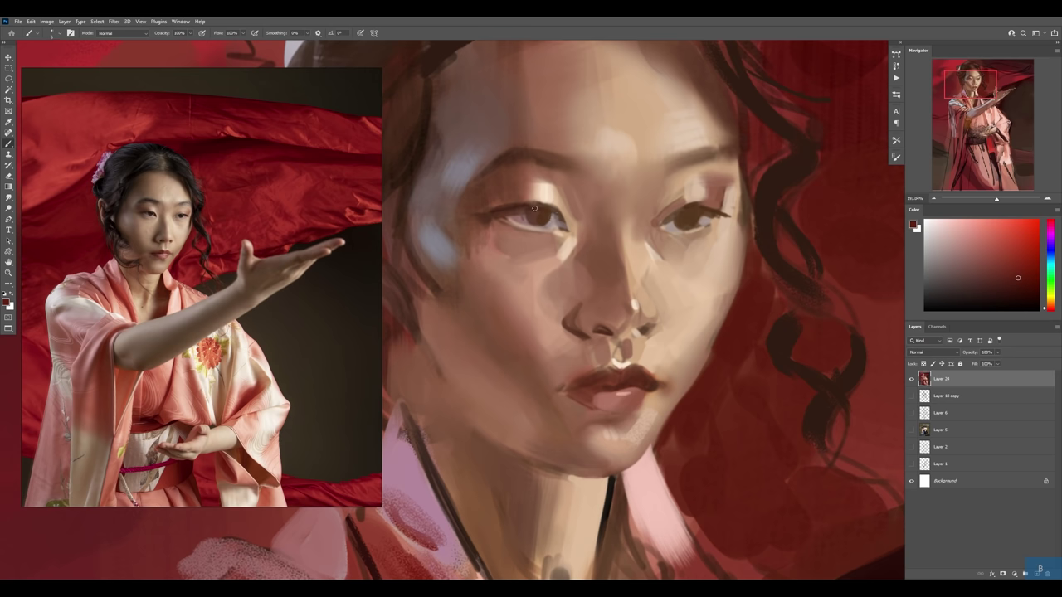
pyautogui.hotkey('ctrl', 'alt', '1')
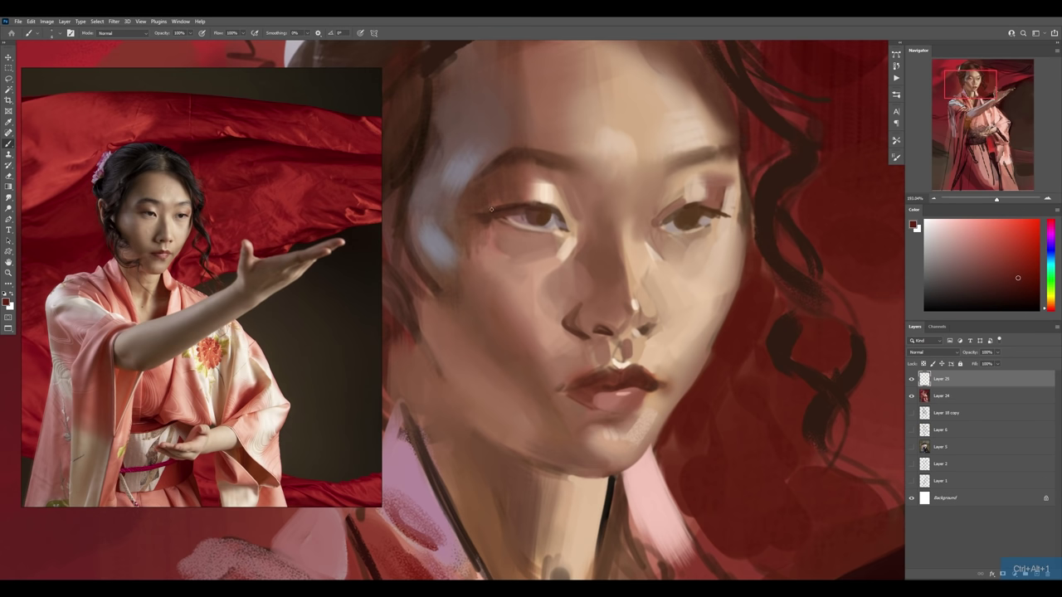
pyautogui.press('d')
pyautogui.moveTo(482, 213)
pyautogui.mouseDown()
pyautogui.moveTo(515, 205)
pyautogui.moveTo(557, 224)
pyautogui.mouseUp()
pyautogui.press('z')
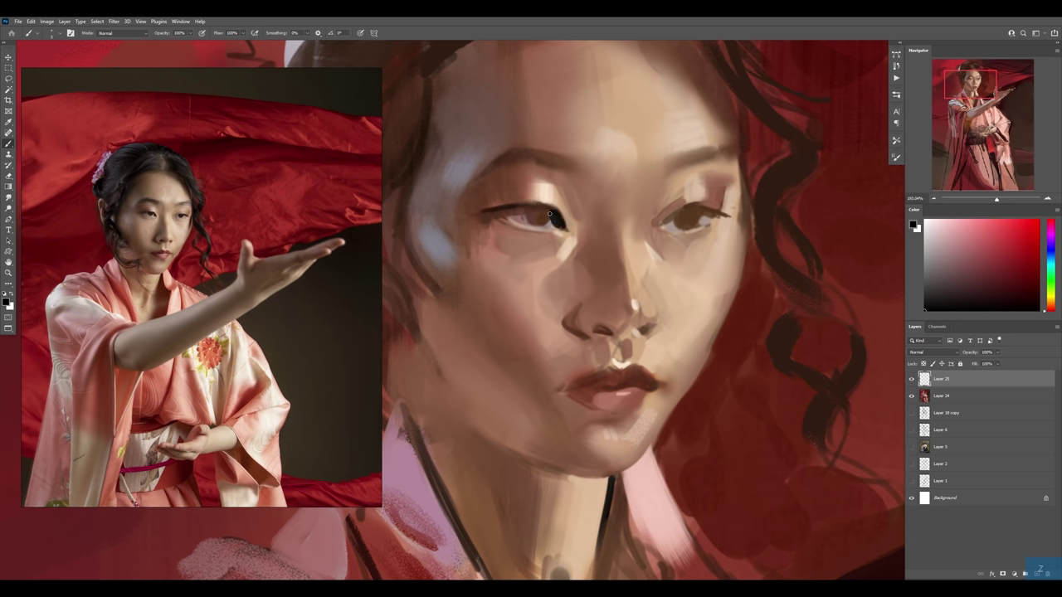
pyautogui.press('e')
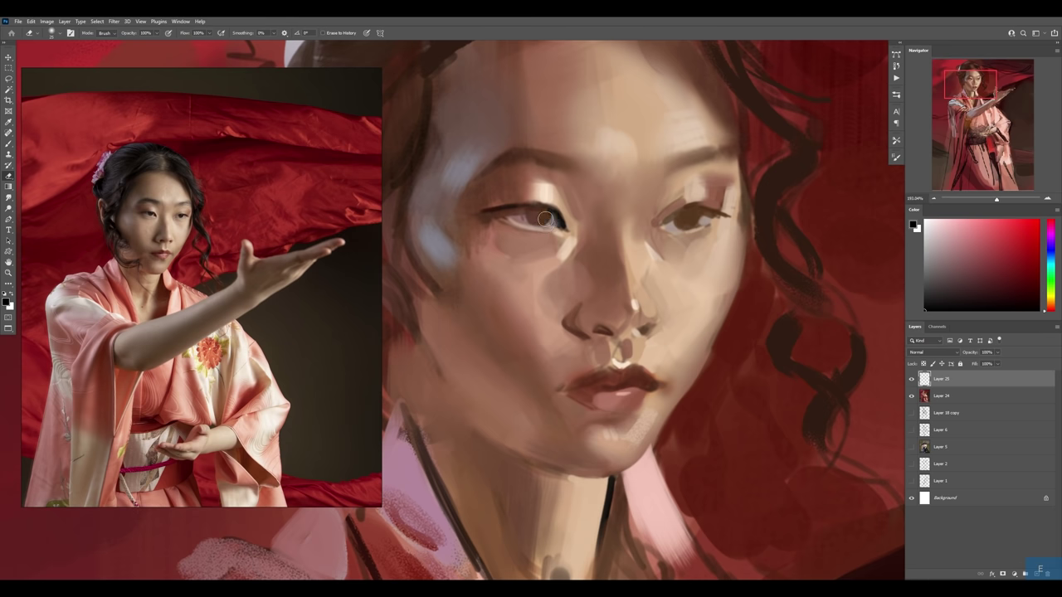
pyautogui.press('z')
pyautogui.moveTo(545, 218); pyautogui.dragTo(504, 247)
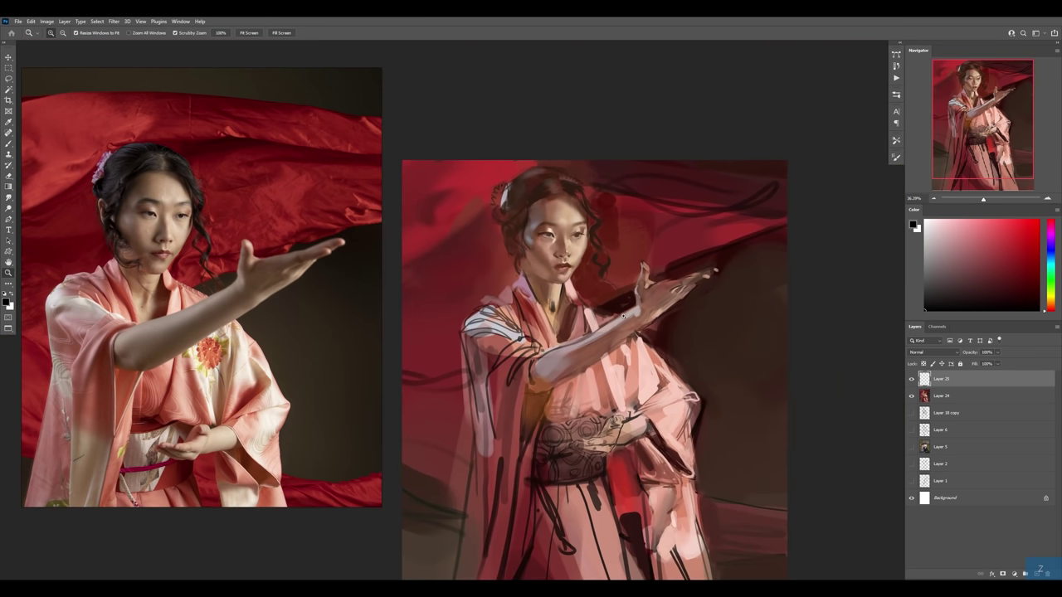
pyautogui.hotkey('ctrl', 'e')
# - Add a dark right upper-eyelid line on a new layer, erase excess and merge into Layer 24
pyautogui.moveTo(578, 232); pyautogui.dragTo(637, 210)
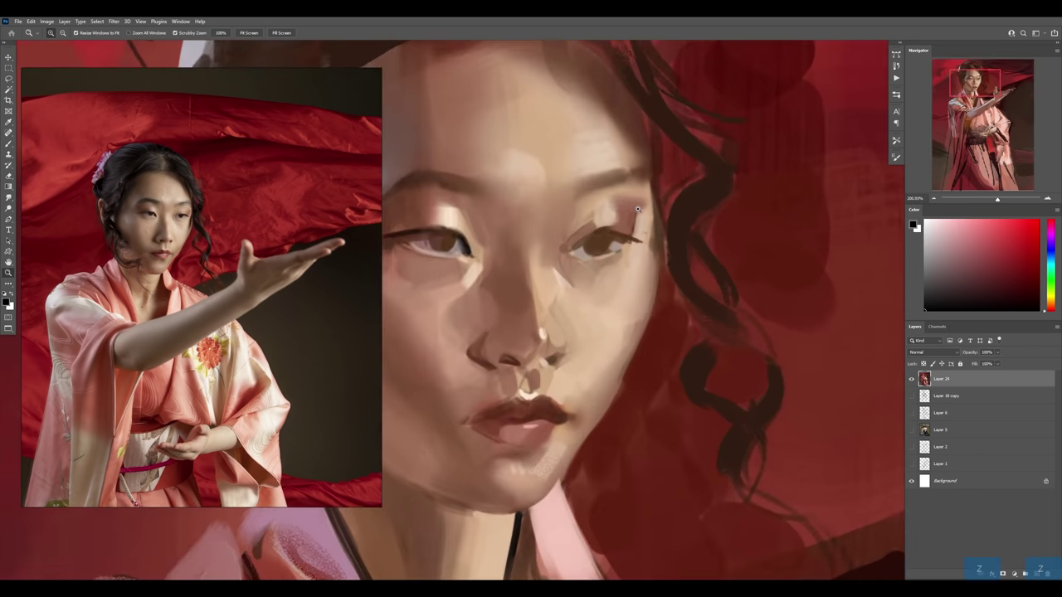
pyautogui.press('b')
pyautogui.hotkey('ctrl', 'shift', 'alt', 'n')
pyautogui.moveTo(586, 238); pyautogui.dragTo(632, 237)
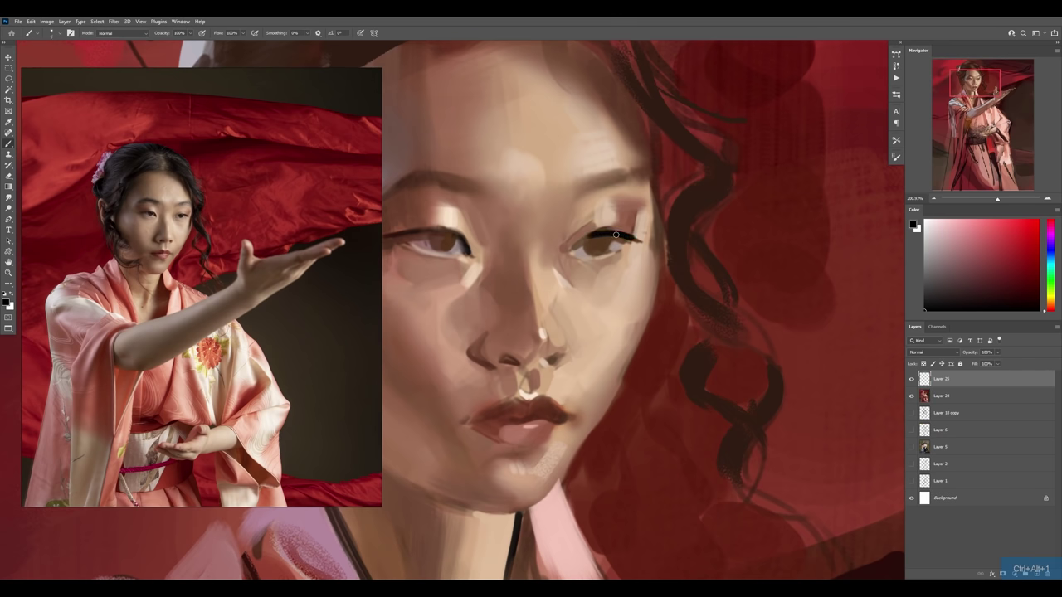
pyautogui.press('e')
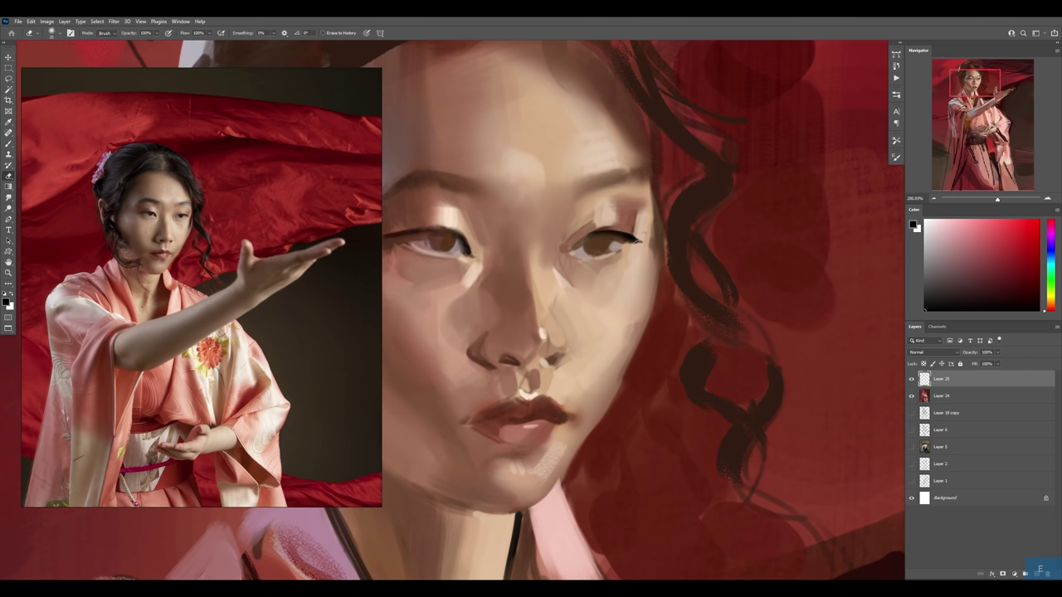
pyautogui.hotkey('ctrl', 'e')
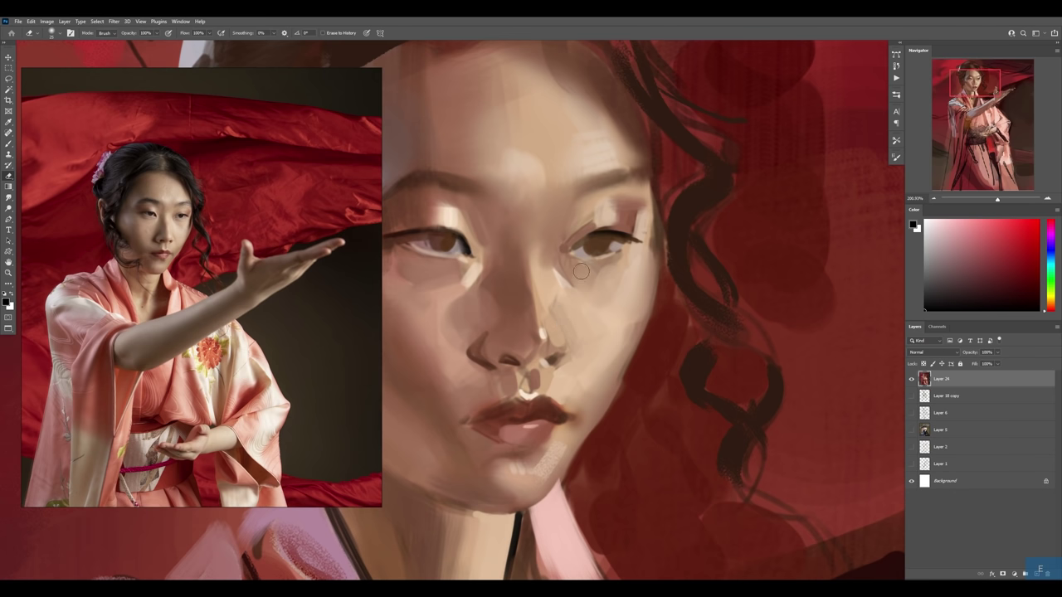
pyautogui.press('b')
# - Touch up the eyes using sampled skin, dark brown iris and light greyish tones
pyautogui.keyDown('alt'); pyautogui.click(582, 243); pyautogui.keyUp('alt')
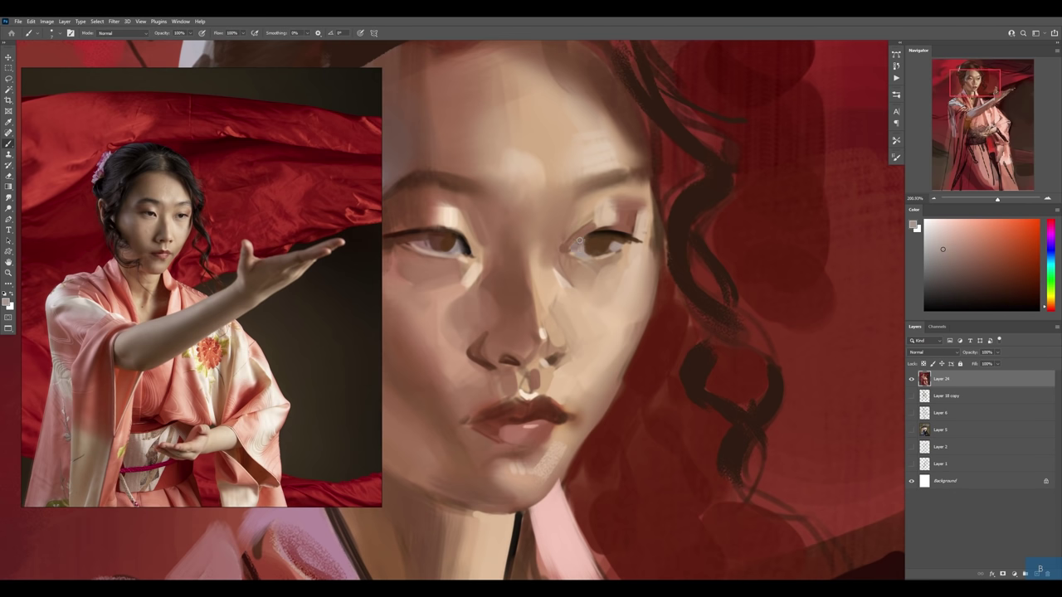
pyautogui.keyDown('alt'); pyautogui.click(598, 252); pyautogui.keyUp('alt')
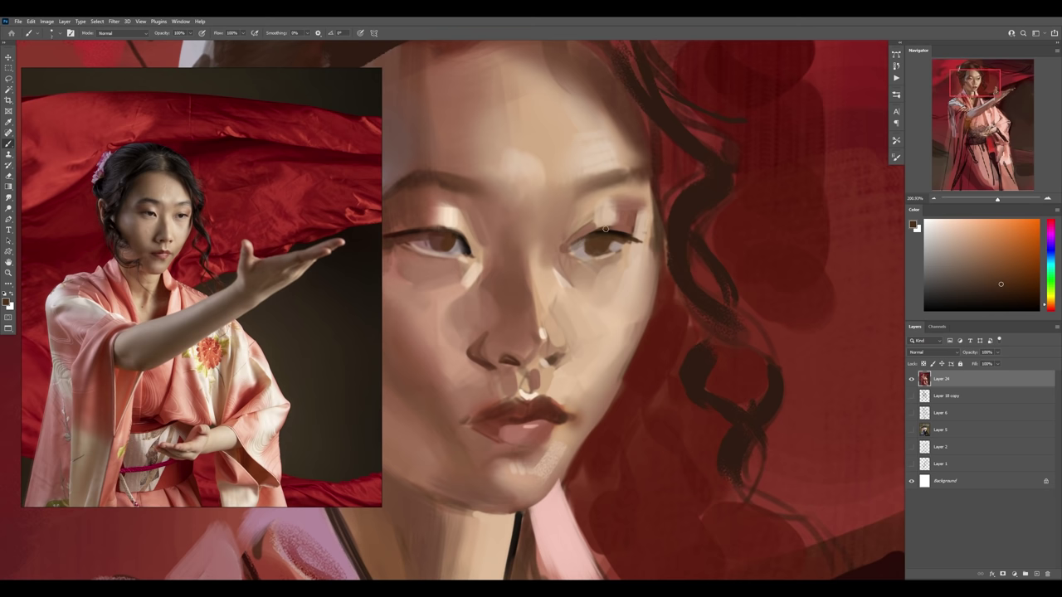
pyautogui.press('z')
pyautogui.keyDown('alt'); pyautogui.click(603, 247); pyautogui.keyUp('alt')
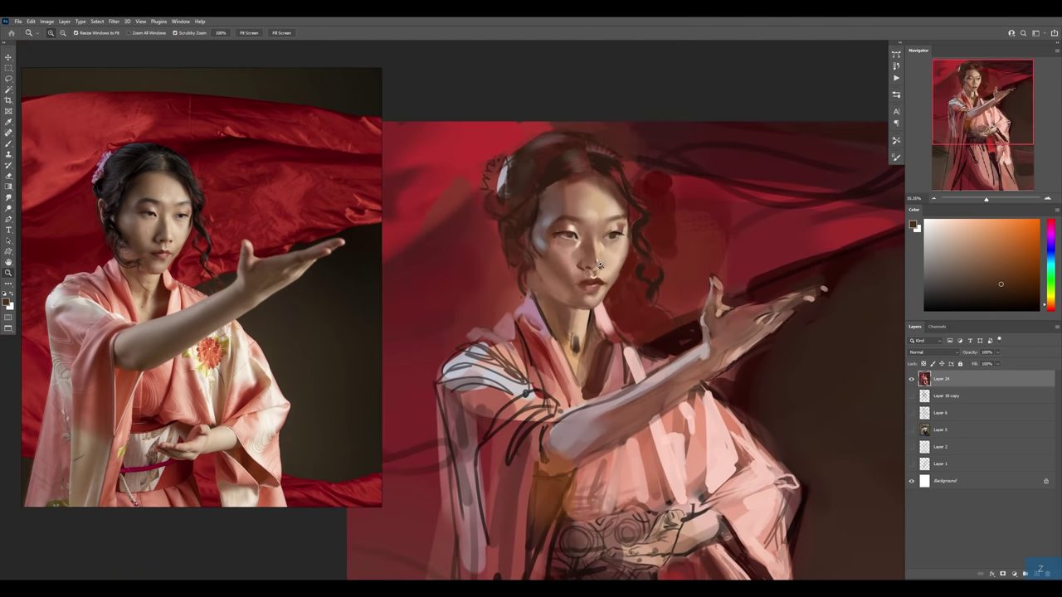
pyautogui.click(622, 230)
pyautogui.press('b')
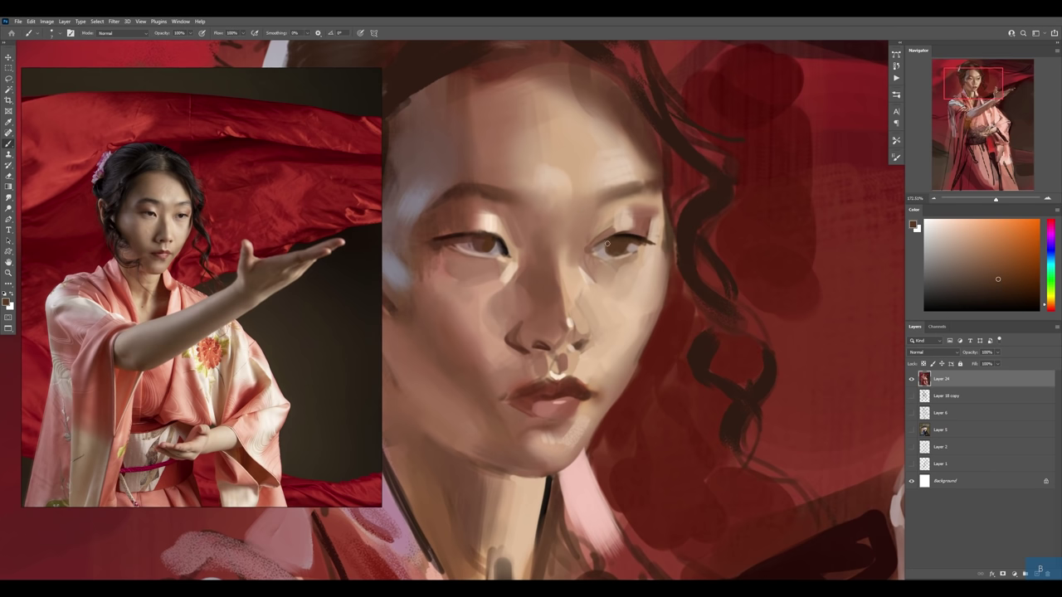
pyautogui.keyDown('alt'); pyautogui.click(605, 243); pyautogui.keyUp('alt')
pyautogui.keyDown('alt'); pyautogui.click(463, 239); pyautogui.keyUp('alt')
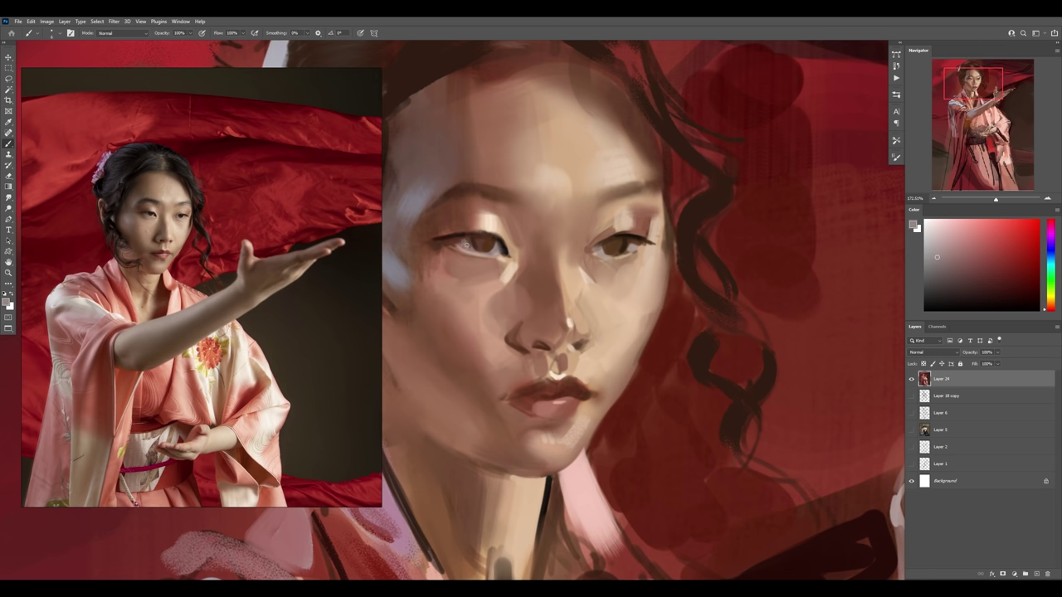
pyautogui.press('z')
pyautogui.moveTo(458, 239); pyautogui.dragTo(455, 274)
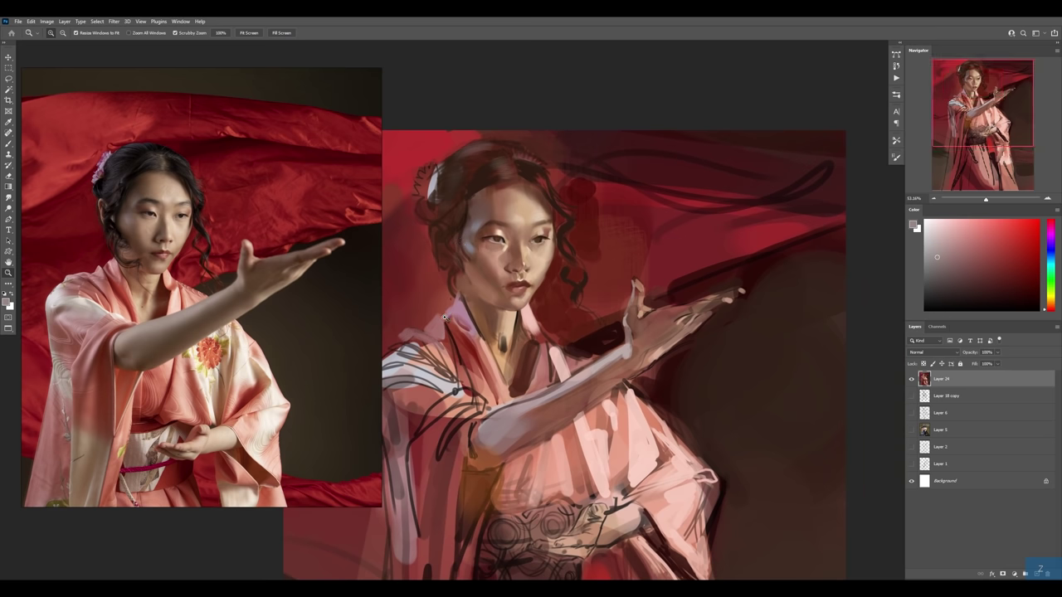
# - Zoom in on the face and paint a black stroke along the hairline on a new layer
pyautogui.click(573, 256)
pyautogui.click(525, 218)
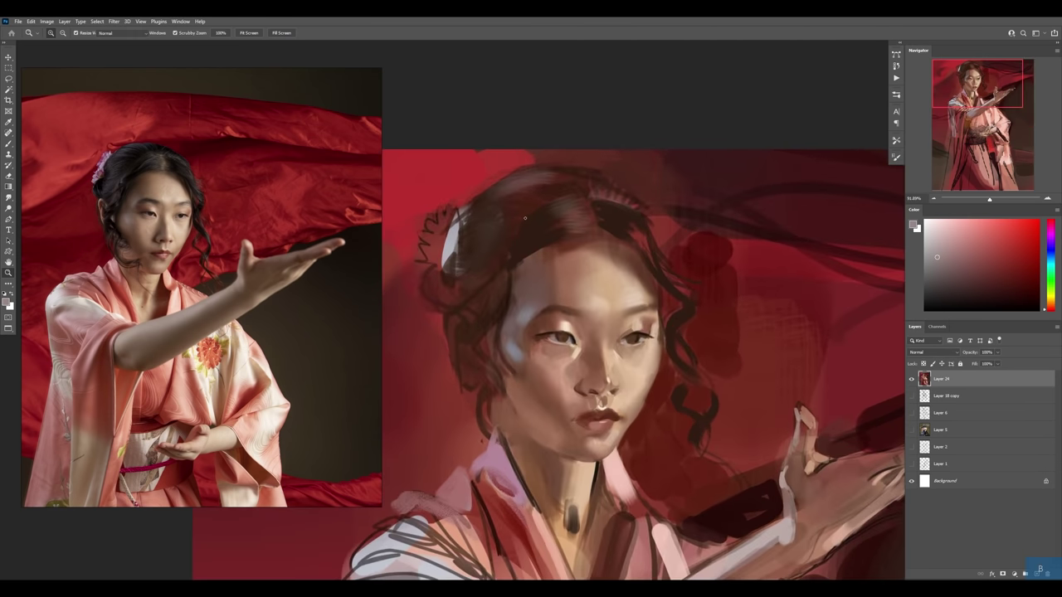
pyautogui.press('b')
pyautogui.hotkey('ctrl', 'shift', 'alt', 'n')
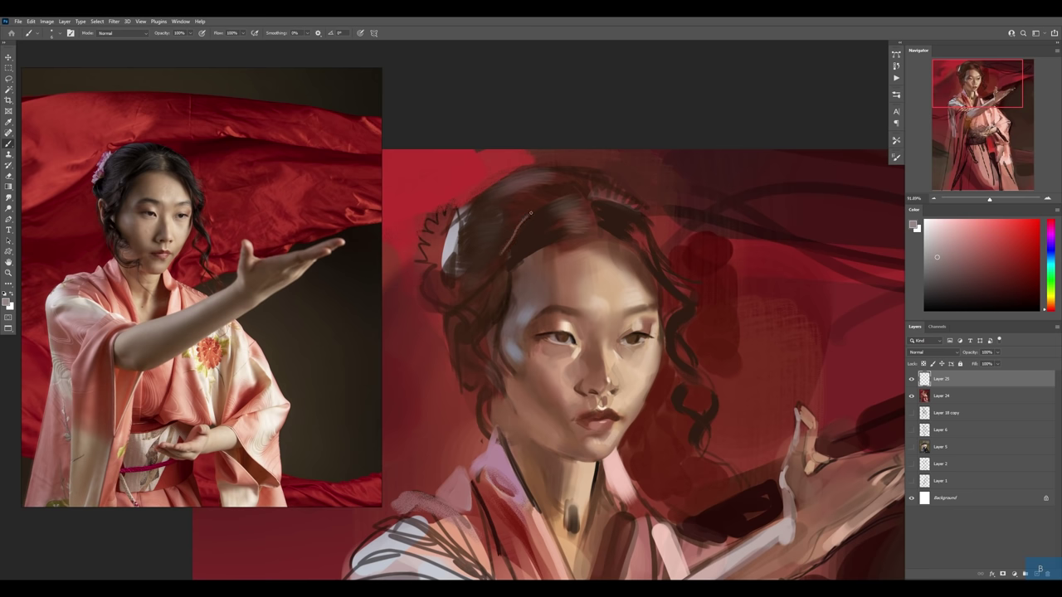
pyautogui.press('d')
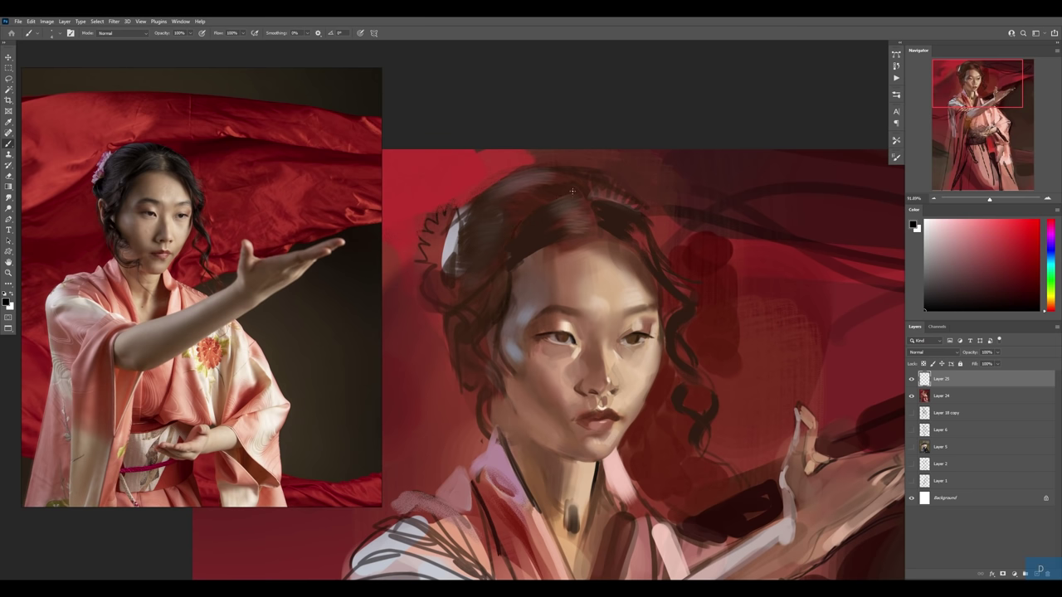
pyautogui.moveTo(515, 261)
pyautogui.mouseDown()
pyautogui.moveTo(546, 249)
pyautogui.moveTo(508, 260)
pyautogui.mouseUp()
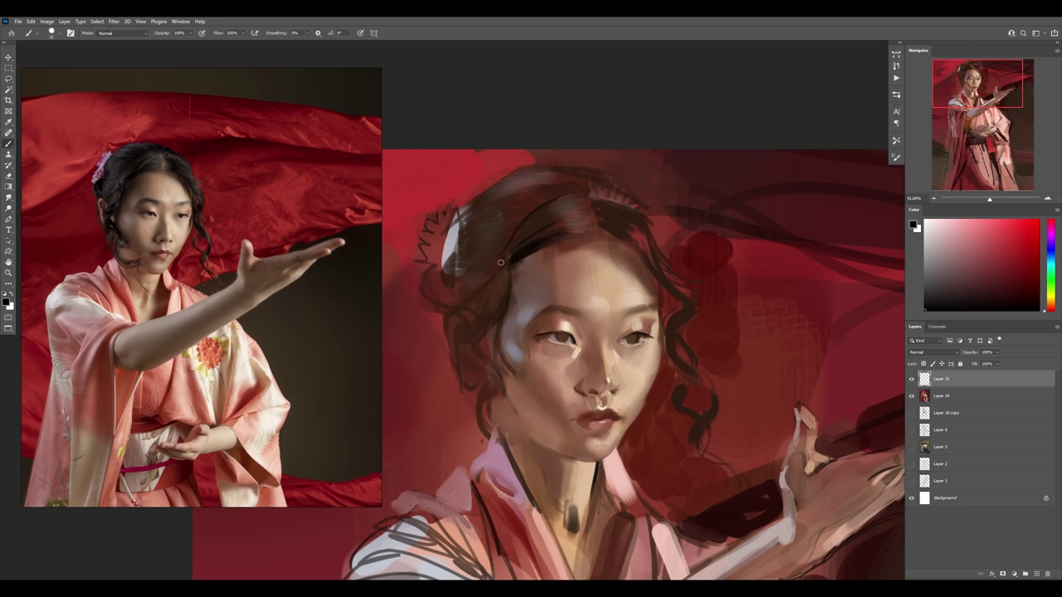
pyautogui.press(']')
pyautogui.press('[')
pyautogui.press('[')
# - Darken the right hair edge with sampled dark brown, then merge the strokes into Layer 24
pyautogui.moveTo(634, 241)
pyautogui.mouseDown()
pyautogui.moveTo(657, 258)
pyautogui.moveTo(624, 222)
pyautogui.mouseUp()
pyautogui.press(']')
pyautogui.keyDown('alt'); pyautogui.click(628, 240); pyautogui.keyUp('alt')
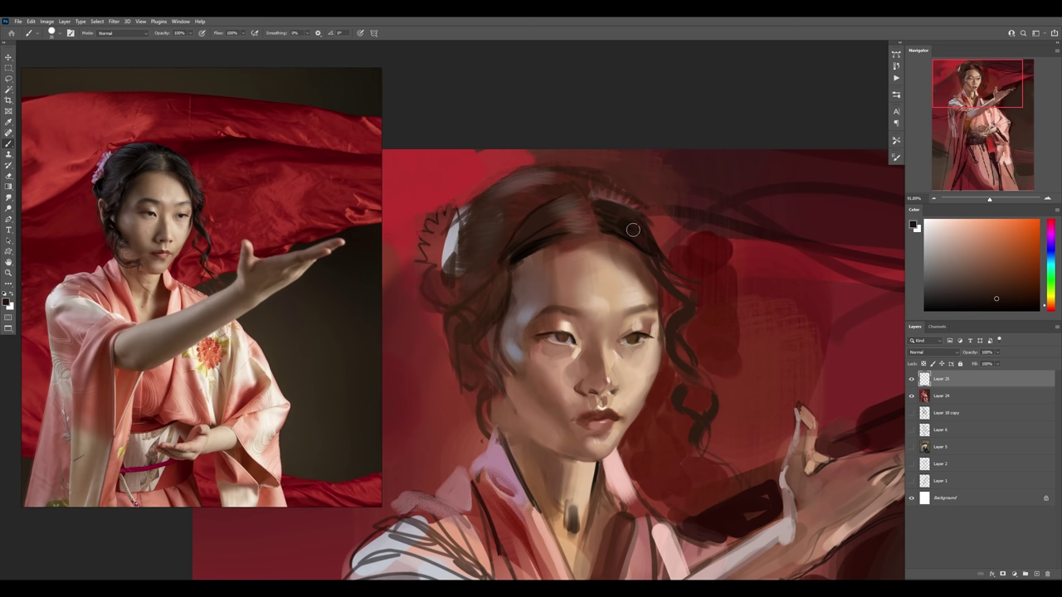
pyautogui.press('[')
pyautogui.press('[')
pyautogui.press(']')
pyautogui.hotkey('ctrl', 'e')
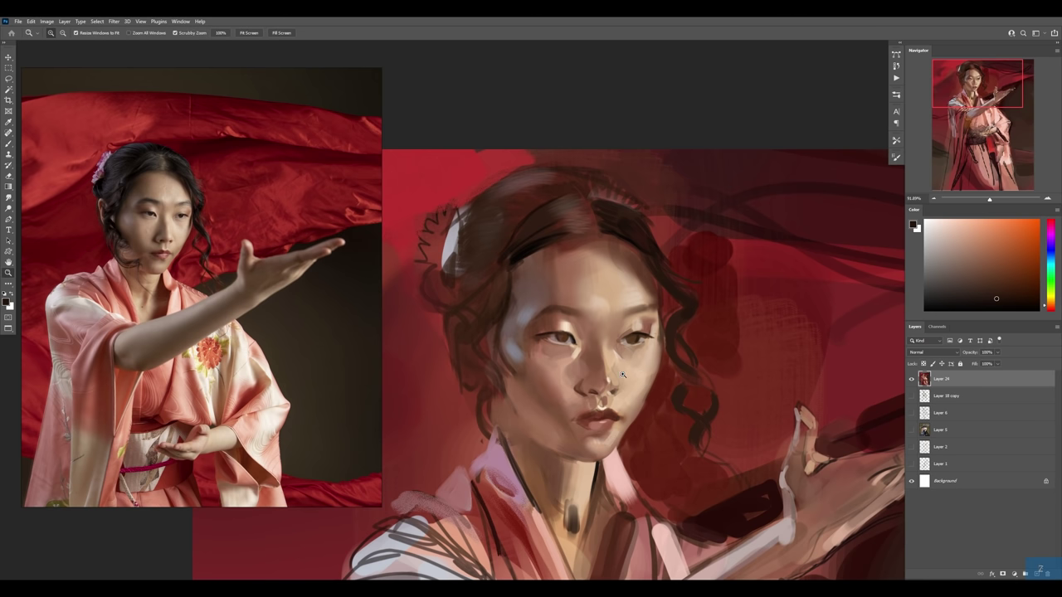
pyautogui.hotkey('shift', 'b')
pyautogui.hotkey('shift', 'b')
pyautogui.hotkey('shift', 'b')
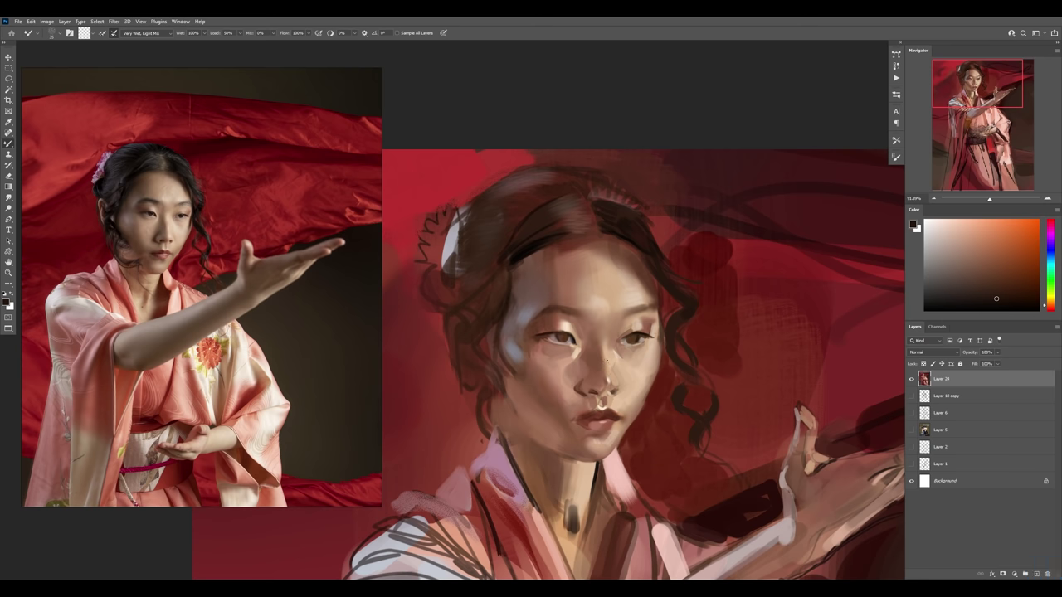
pyautogui.press('z')
pyautogui.moveTo(581, 303); pyautogui.dragTo(563, 303)
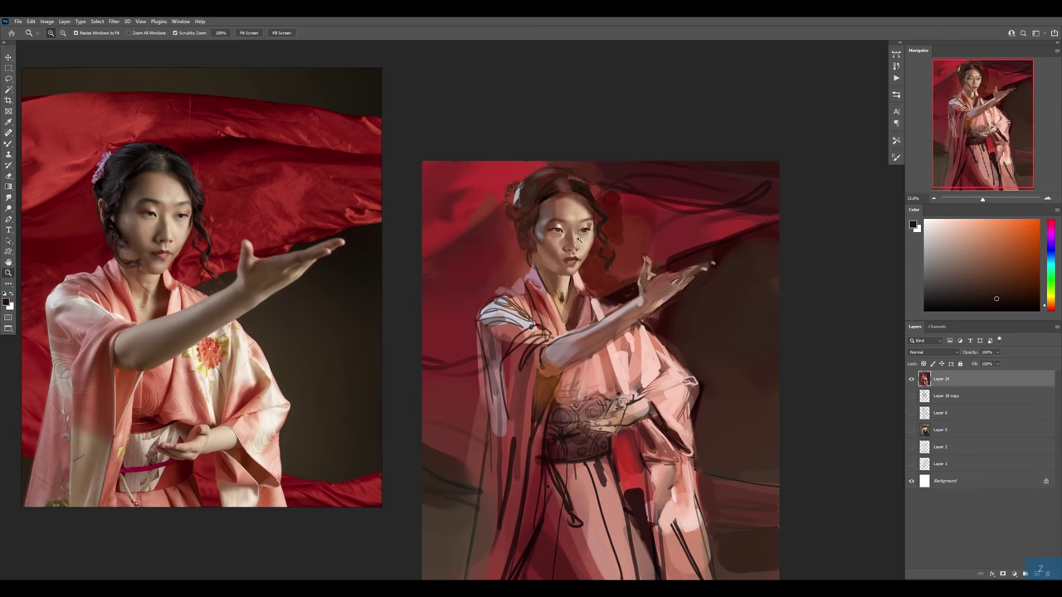
# - Sample light and darker skin tones from the face and blend them with the Mixer Brush
pyautogui.moveTo(564, 301); pyautogui.dragTo(631, 298)
pyautogui.press('b')
pyautogui.hotkey('shift', 'b')
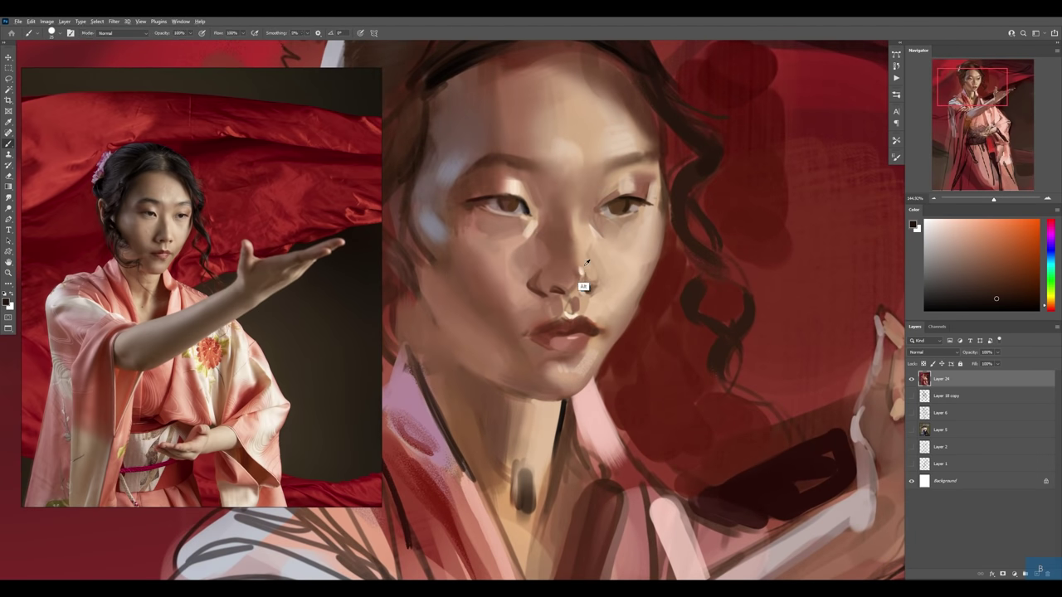
pyautogui.keyDown('alt'); pyautogui.click(582, 261); pyautogui.keyUp('alt')
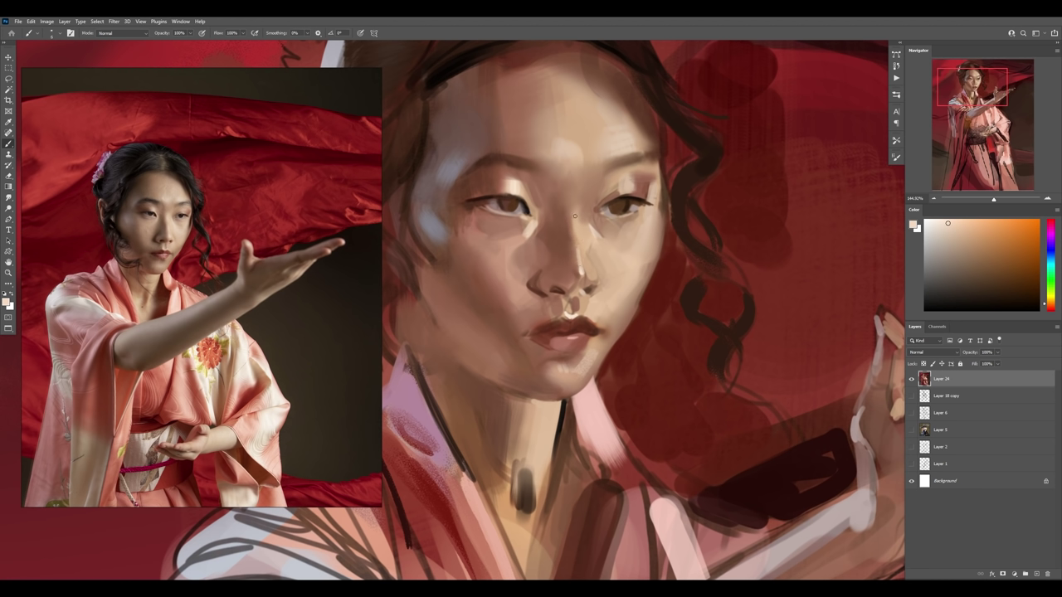
pyautogui.press(']')
pyautogui.keyDown('alt'); pyautogui.click(590, 276); pyautogui.keyUp('alt')
pyautogui.hotkey('shift', 'b')
pyautogui.hotkey('shift', 'b')
pyautogui.hotkey('shift', 'b')
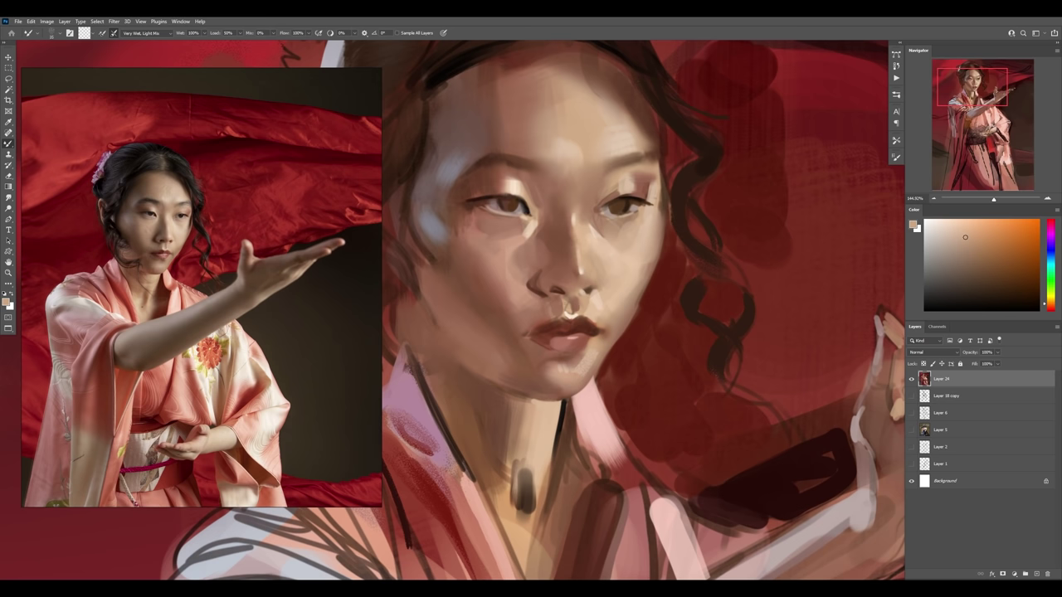
# - On a new layer, darken the right corner of the lips using sampled lip red and dark hair tone
pyautogui.hotkey('ctrl', 'shift', 'alt', 'n')
pyautogui.press('b')
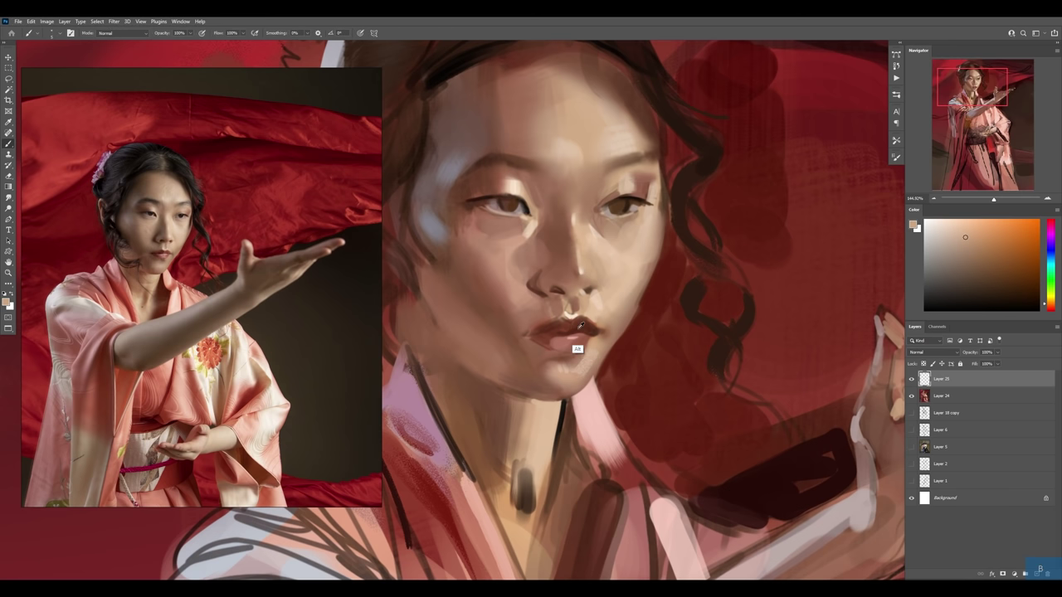
pyautogui.keyDown('alt'); pyautogui.click(581, 326); pyautogui.keyUp('alt')
pyautogui.press('z')
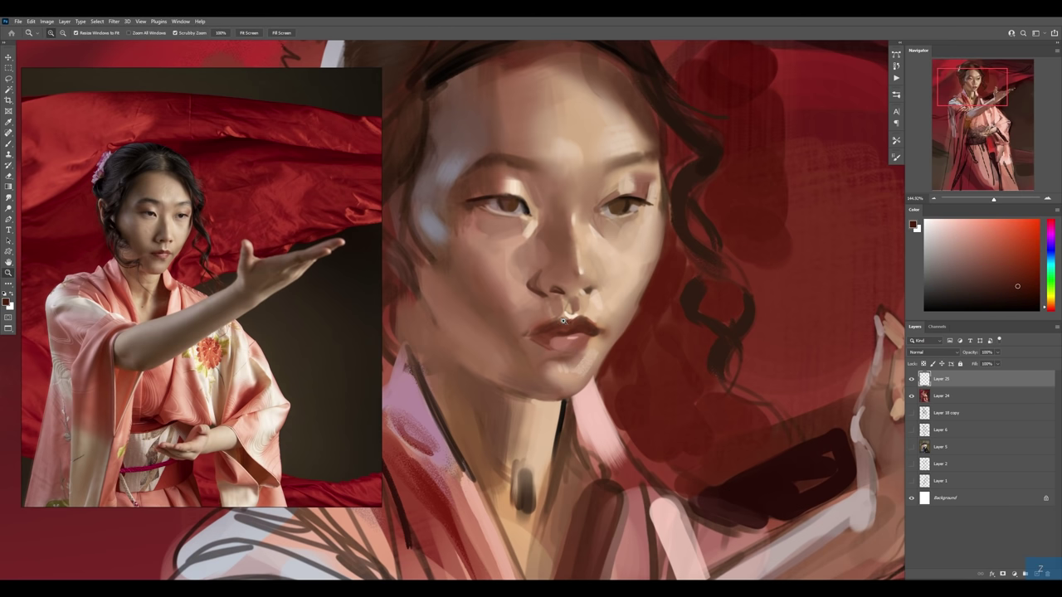
pyautogui.click(563, 320)
pyautogui.press('b')
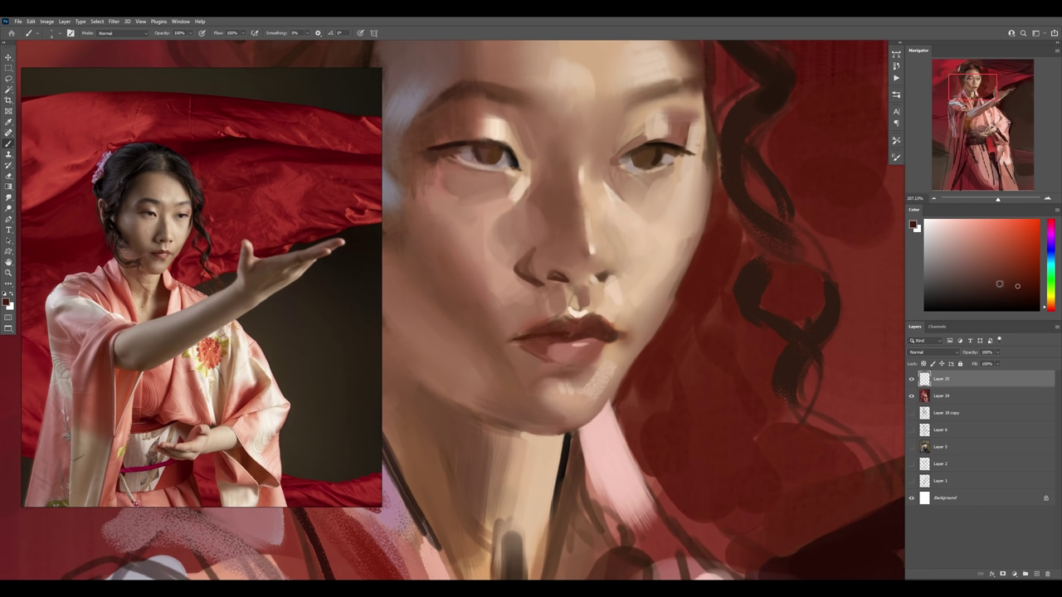
pyautogui.keyDown('alt'); pyautogui.click(776, 297); pyautogui.keyUp('alt')
pyautogui.moveTo(623, 337); pyautogui.dragTo(594, 375)
pyautogui.press('z')
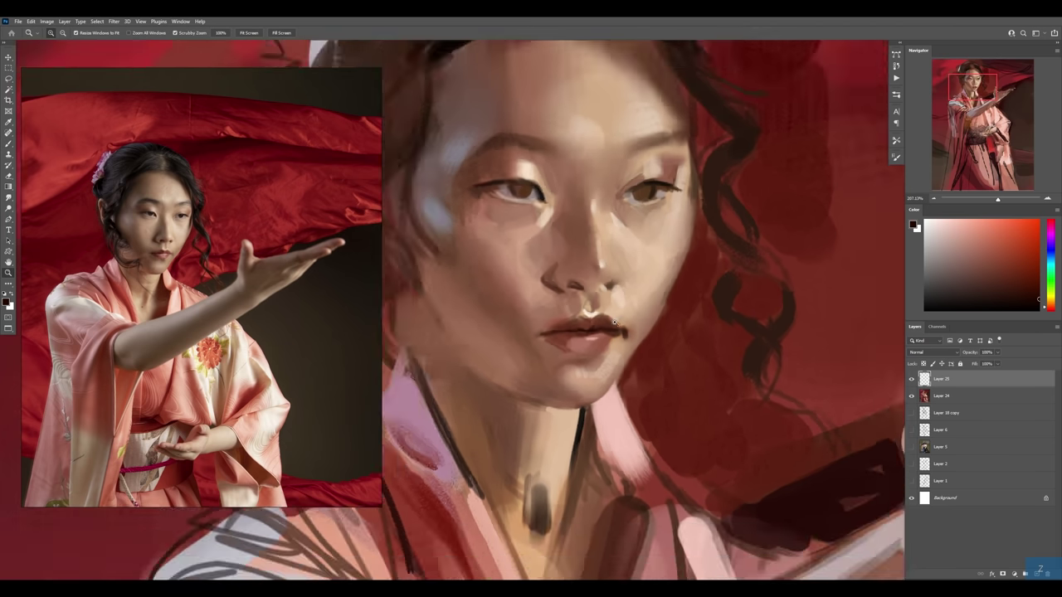
pyautogui.moveTo(602, 326); pyautogui.dragTo(580, 322)
# - Lighten the forehead skin below the hairline with a sampled forehead tone
pyautogui.press('Tab')
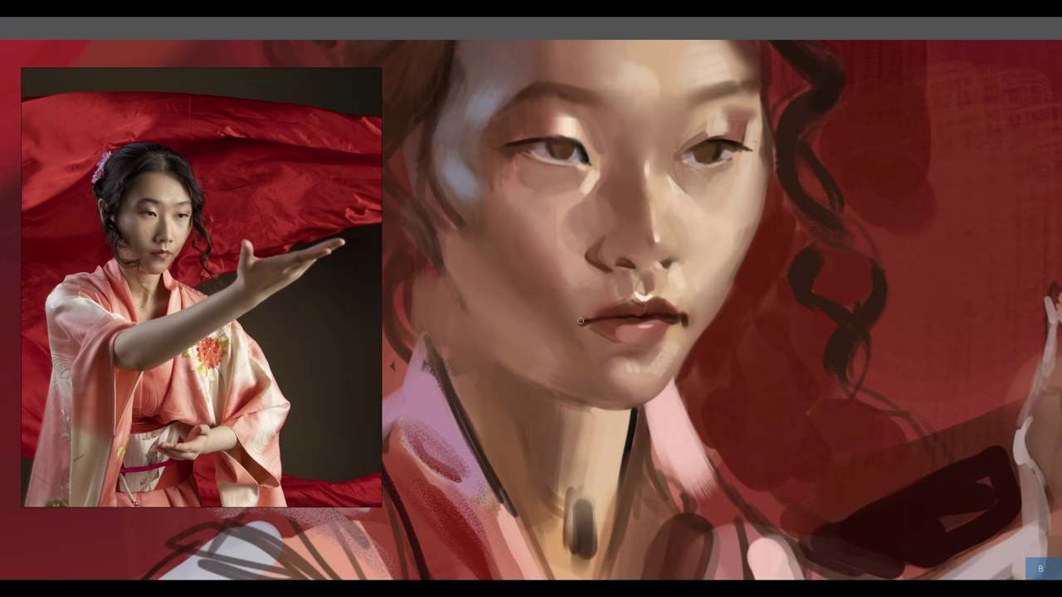
pyautogui.press('Tab')
pyautogui.press('e')
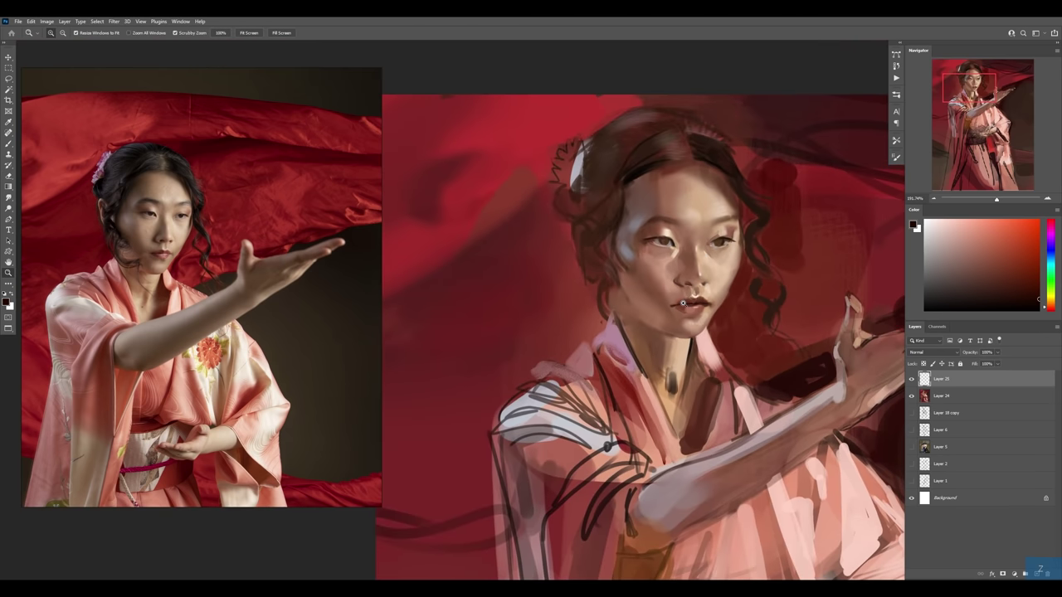
pyautogui.scroll(2, 705, 382)
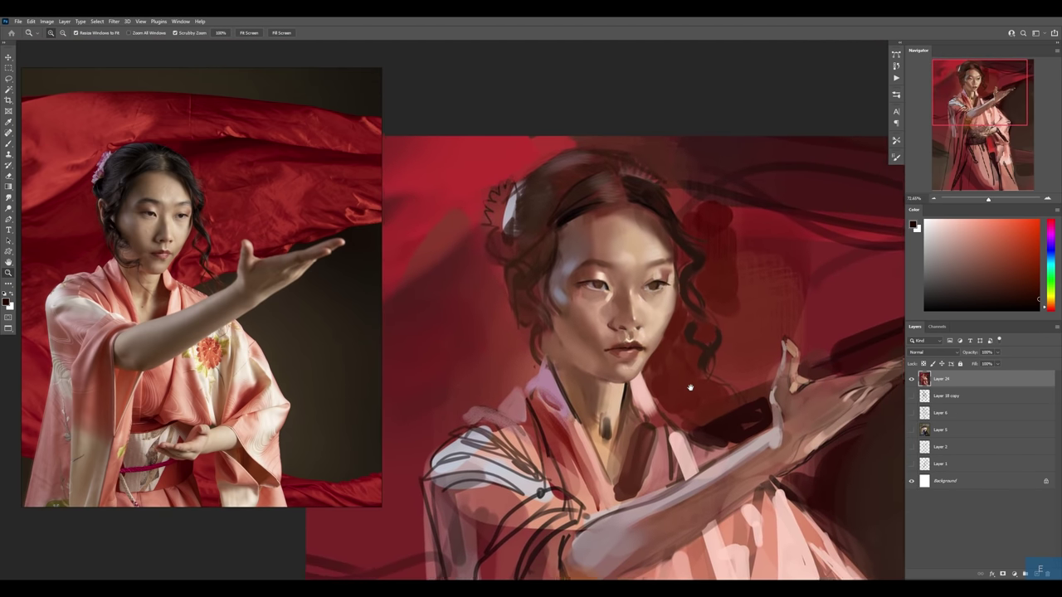
pyautogui.scroll(2, 680, 348)
pyautogui.scroll(1, 628, 240)
pyautogui.scroll(2, 627, 240)
pyautogui.press('b')
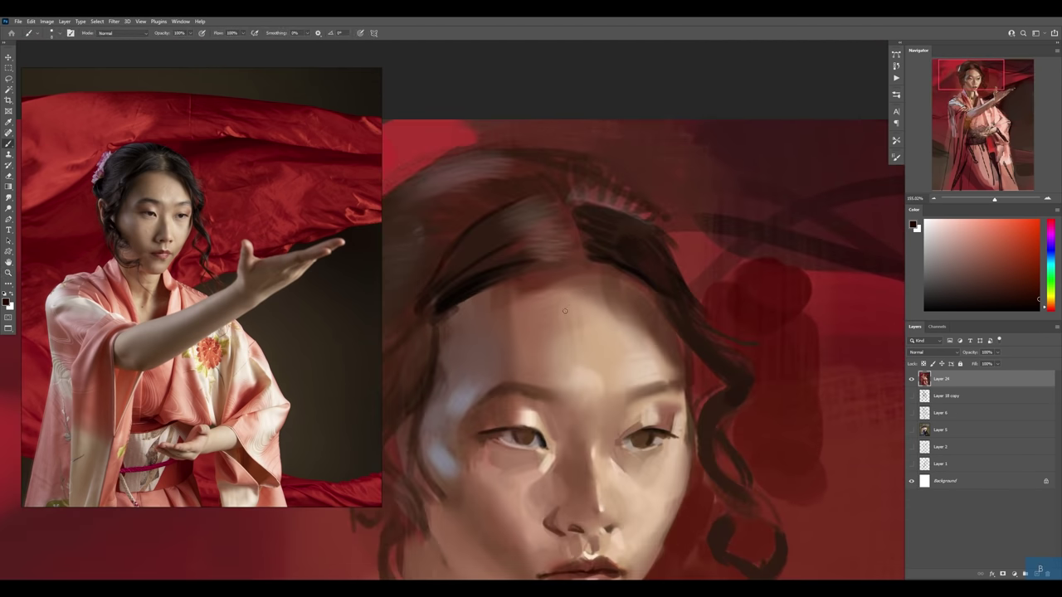
pyautogui.keyDown('alt'); pyautogui.click(576, 322); pyautogui.keyUp('alt')
pyautogui.moveTo(549, 296)
pyautogui.mouseDown()
pyautogui.moveTo(535, 292)
pyautogui.moveTo(581, 286)
pyautogui.moveTo(585, 302)
pyautogui.mouseUp()
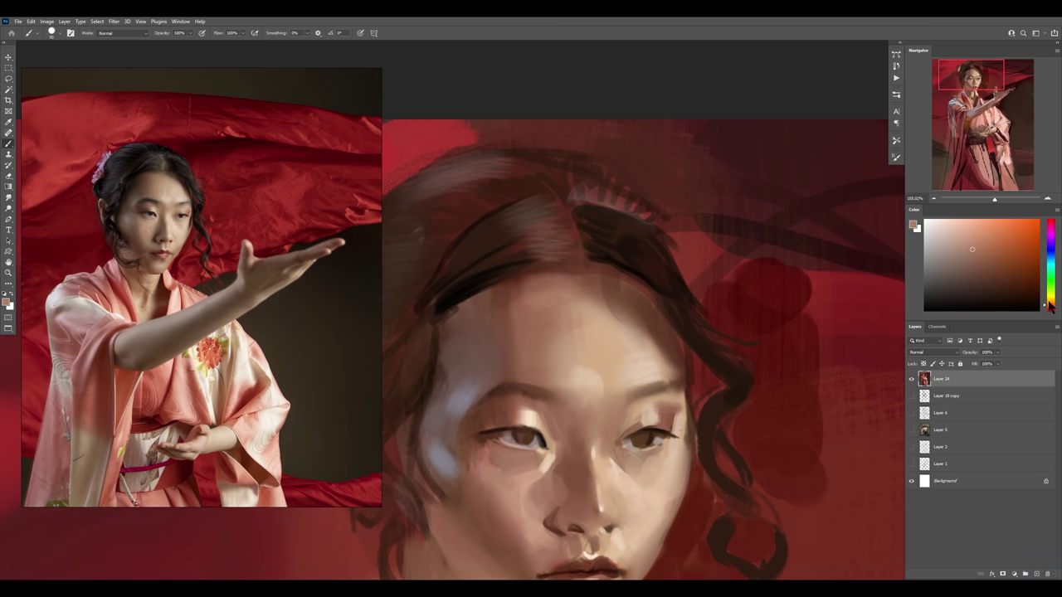
# - With a soft round brush, dab a lighter tan skin tone onto the cheek
pyautogui.moveTo(1051, 307); pyautogui.dragTo(1049, 300)
pyautogui.click(987, 232)
pyautogui.rightClick(619, 306)
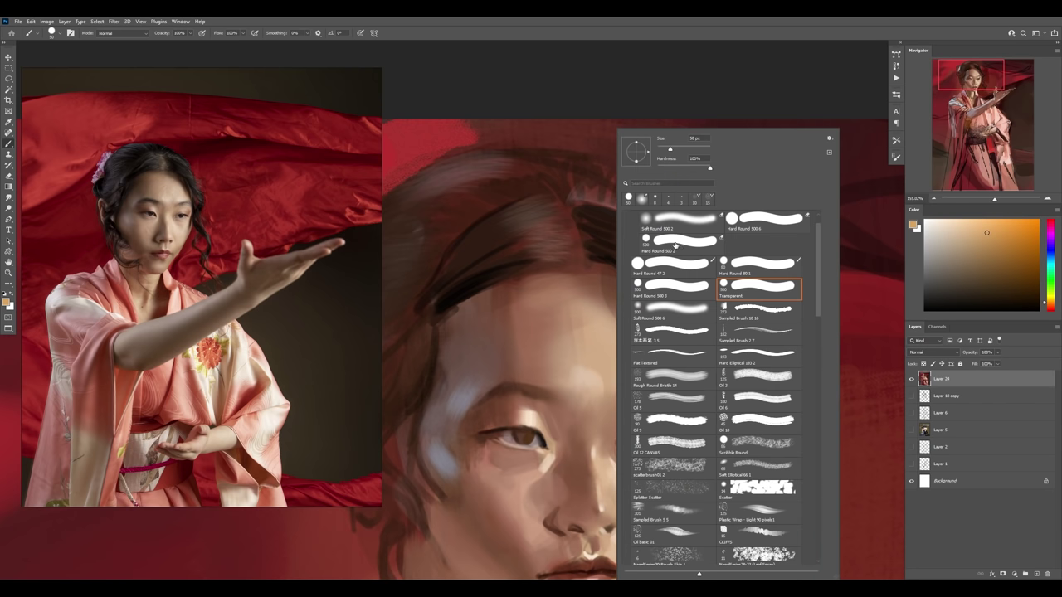
pyautogui.doubleClick(674, 313)
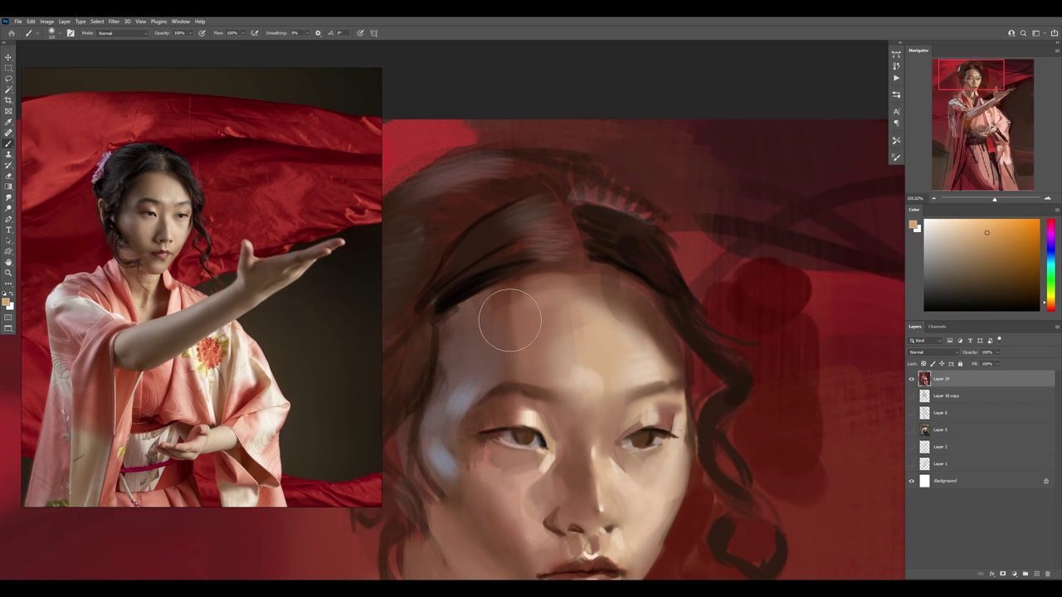
pyautogui.press('z')
pyautogui.keyDown('alt'); pyautogui.click(555, 341); pyautogui.keyUp('alt')
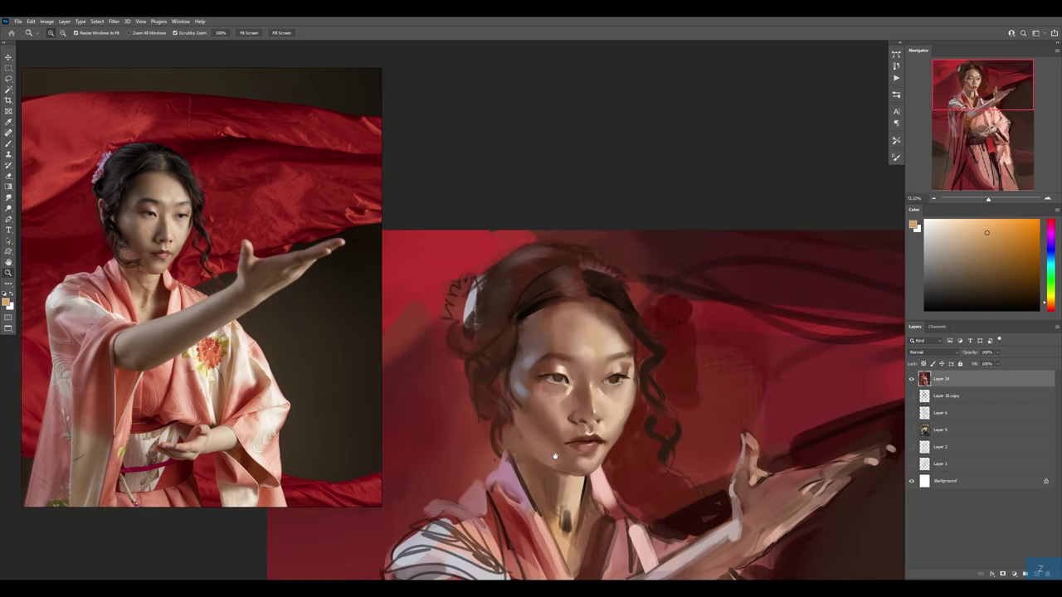
pyautogui.press('b')
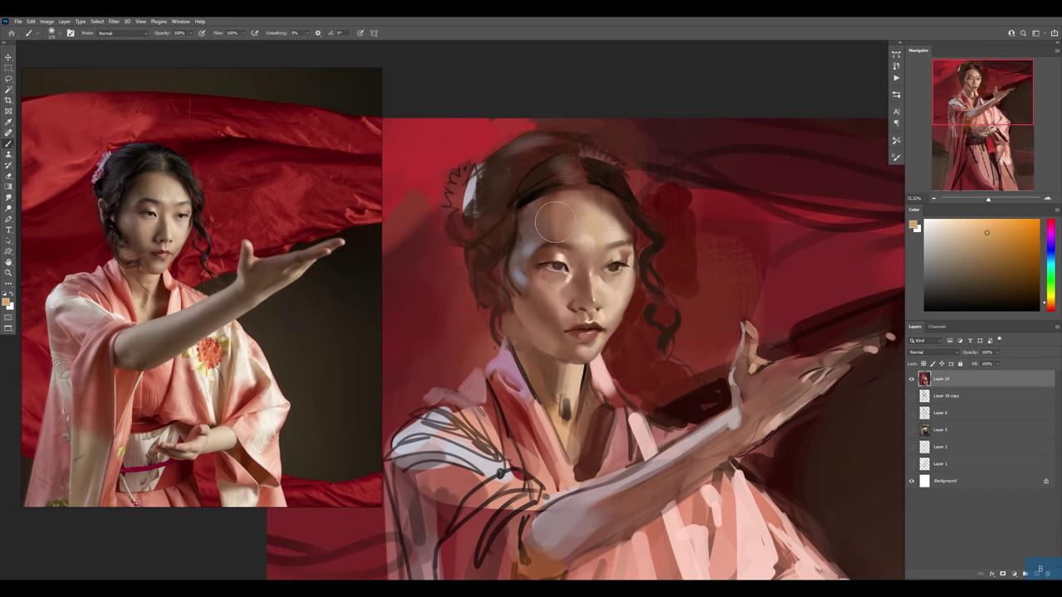
pyautogui.keyDown('alt'); pyautogui.click(612, 298); pyautogui.keyUp('alt')
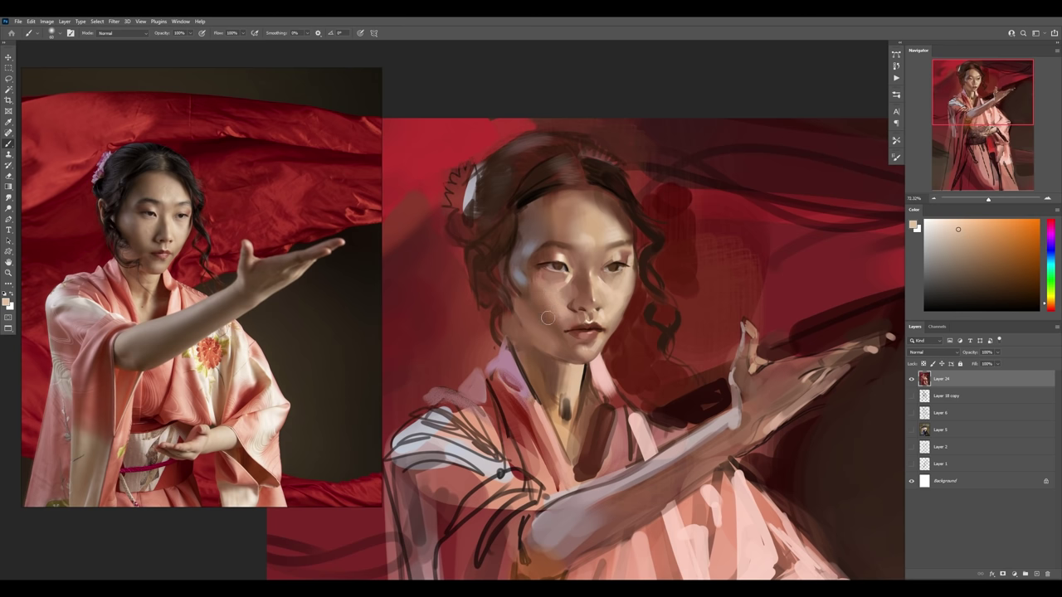
pyautogui.moveTo(548, 318)
pyautogui.mouseDown()
pyautogui.moveTo(573, 391)
pyautogui.moveTo(567, 347)
pyautogui.moveTo(581, 347)
pyautogui.mouseUp()
pyautogui.press('z')
# - Choose a different brush preset and sample a peach skin tone from the neck
pyautogui.press('b')
pyautogui.keyDown('alt'); pyautogui.click(582, 332); pyautogui.keyUp('alt')
pyautogui.rightClick(583, 332)
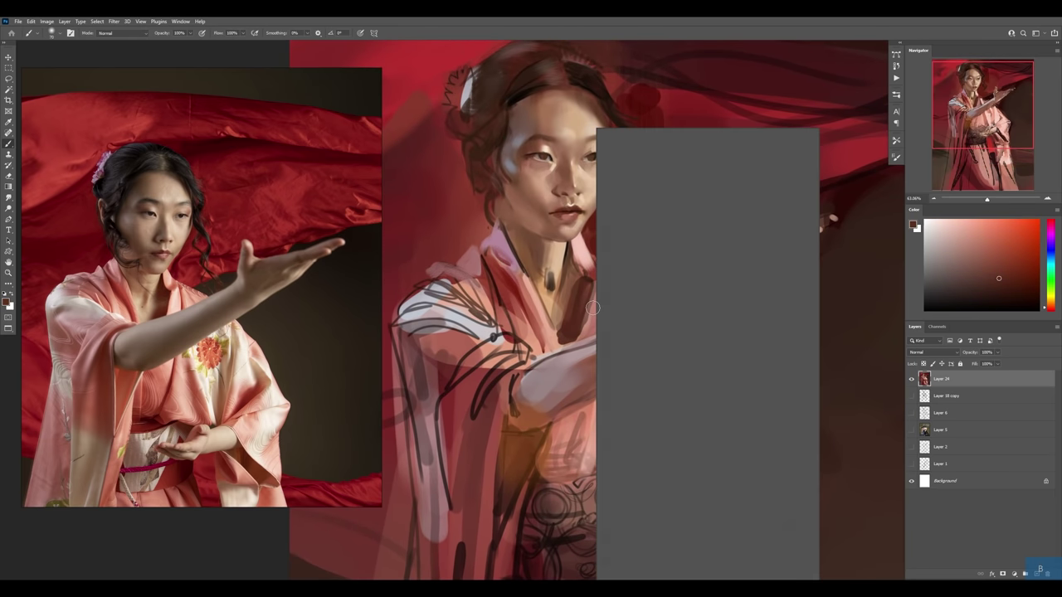
pyautogui.click(639, 337)
pyautogui.press('Return')
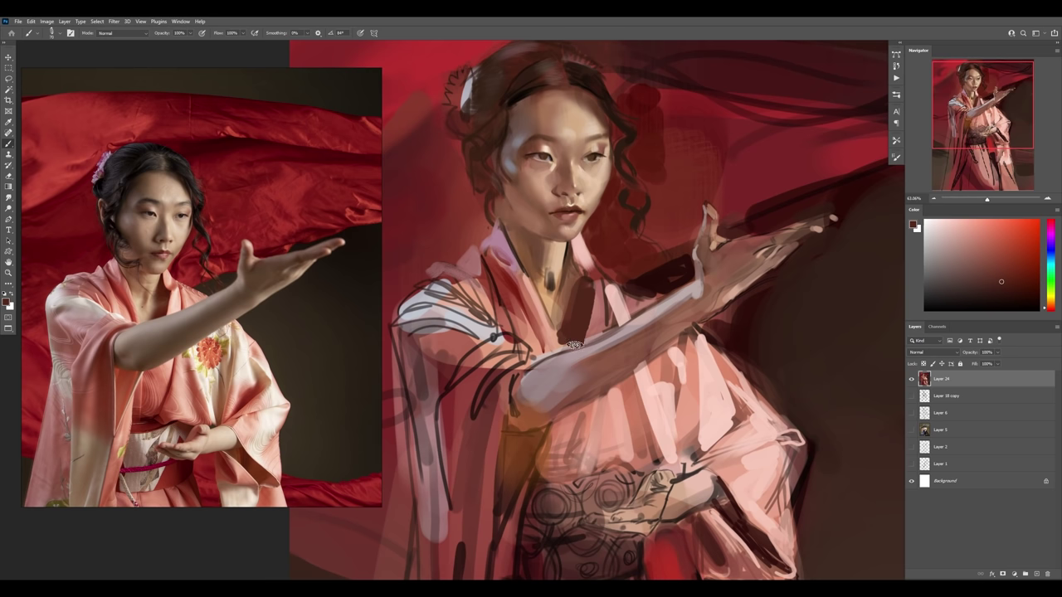
pyautogui.keyDown('alt'); pyautogui.click(555, 313); pyautogui.keyUp('alt')
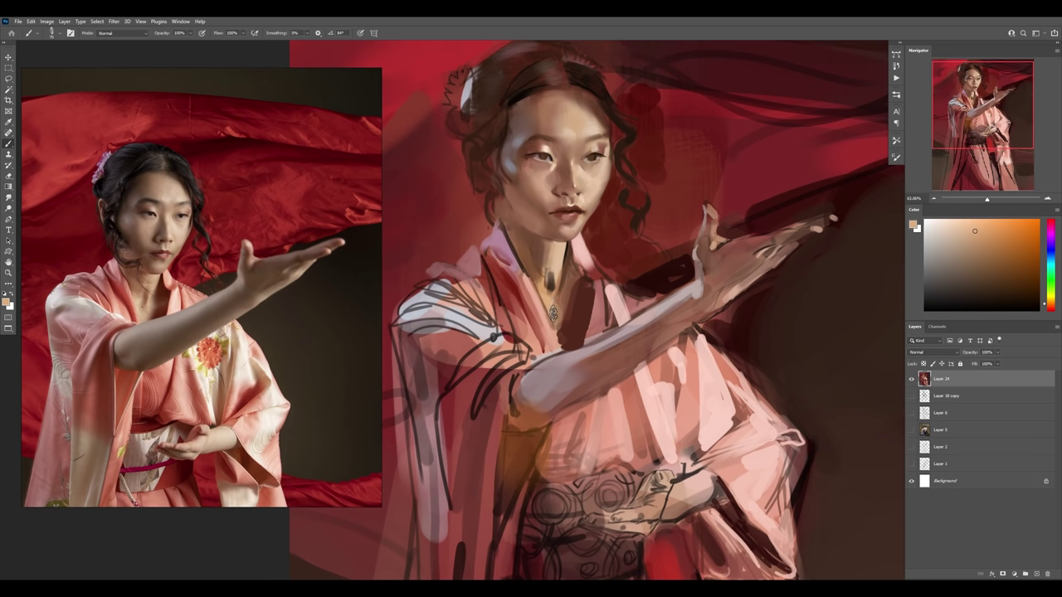
pyautogui.keyDown('alt'); pyautogui.click(553, 256); pyautogui.keyUp('alt')
pyautogui.keyDown('alt'); pyautogui.click(553, 278); pyautogui.keyUp('alt')
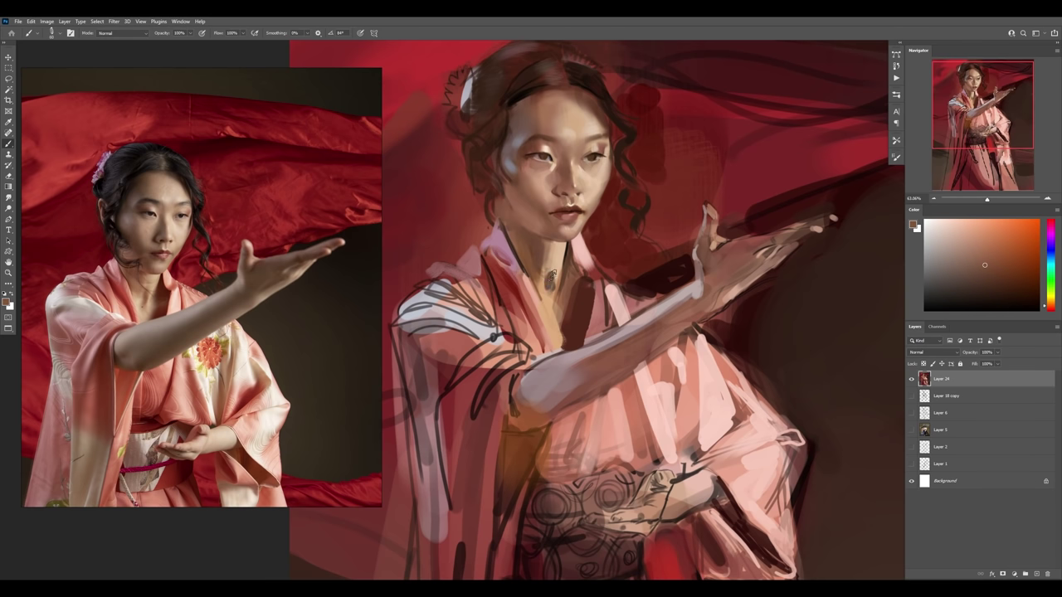
pyautogui.keyDown('alt'); pyautogui.click(557, 282); pyautogui.keyUp('alt')
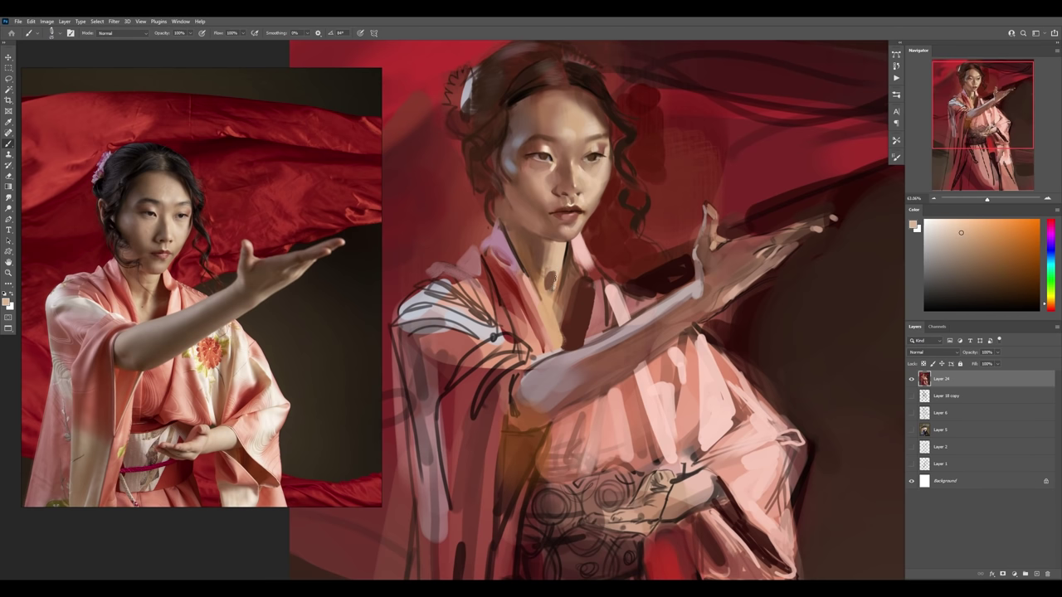
# - Refine the paint colour from the arm and shade the underside of the forearm darker
pyautogui.keyDown('alt'); pyautogui.click(556, 286); pyautogui.keyUp('alt')
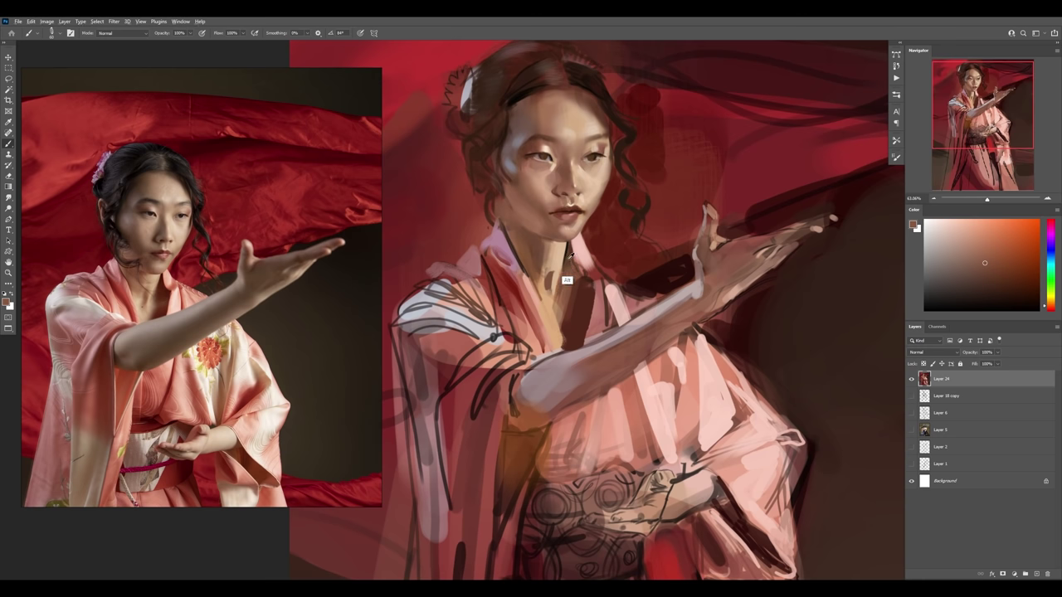
pyautogui.keyDown('alt'); pyautogui.click(571, 294); pyautogui.keyUp('alt')
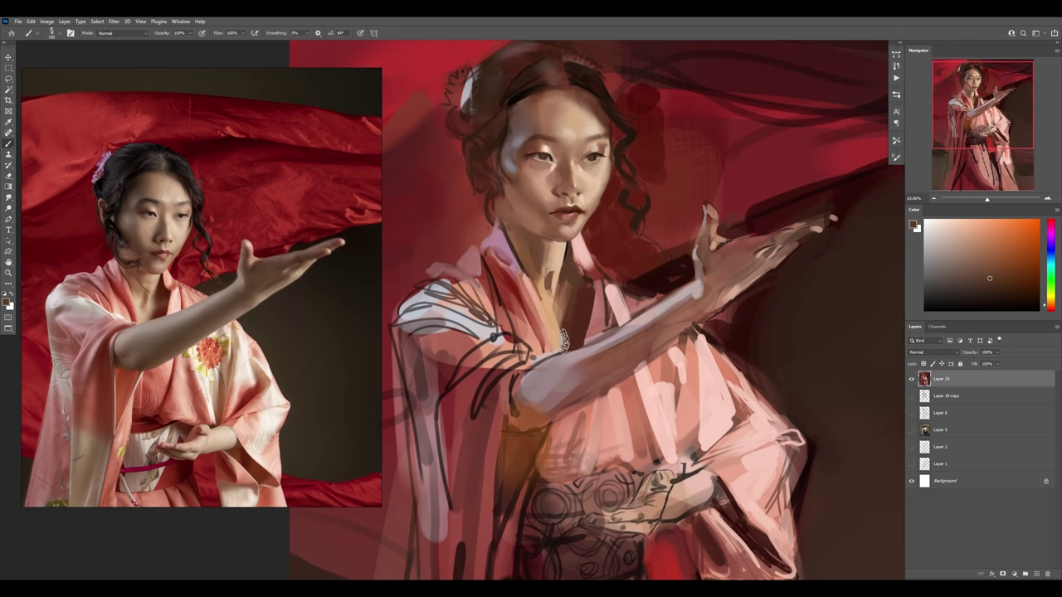
pyautogui.keyDown('alt'); pyautogui.click(565, 359); pyautogui.keyUp('alt')
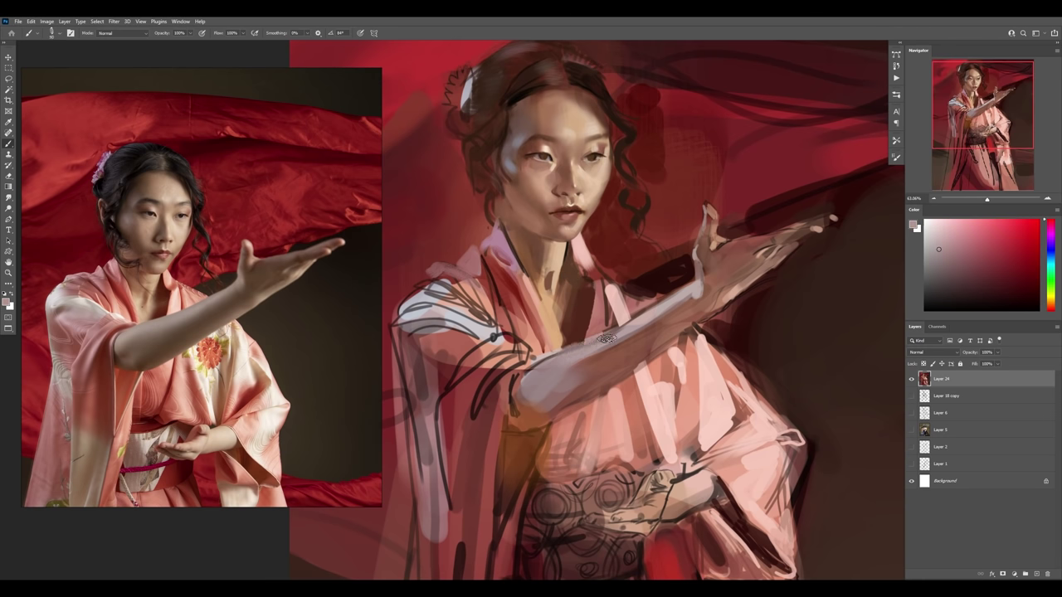
pyautogui.keyDown('alt'); pyautogui.click(561, 360); pyautogui.keyUp('alt')
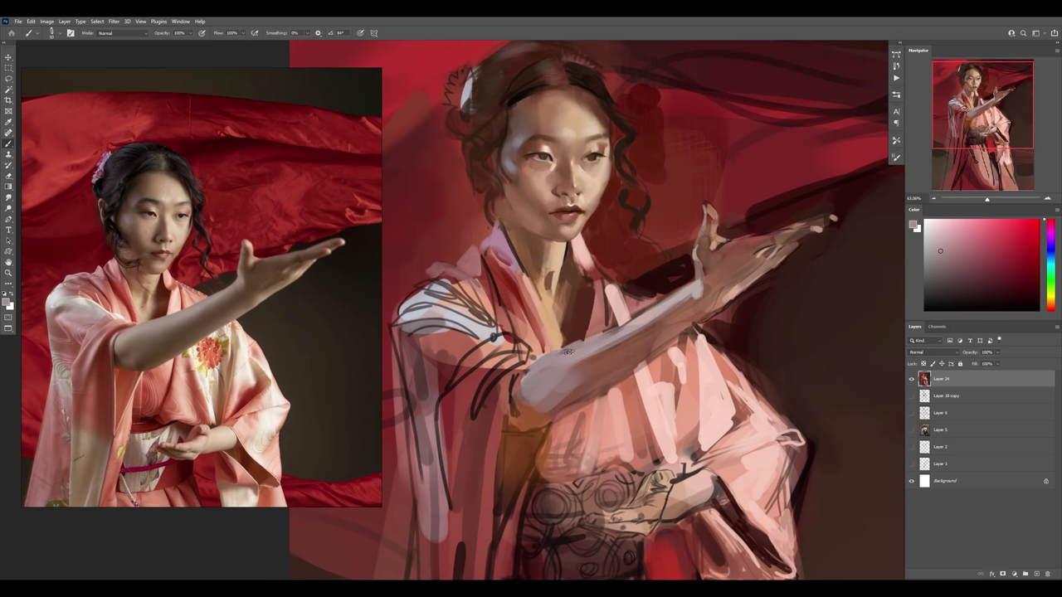
pyautogui.keyDown('alt'); pyautogui.click(607, 350); pyautogui.keyUp('alt')
pyautogui.keyDown('alt'); pyautogui.click(591, 365); pyautogui.keyUp('alt')
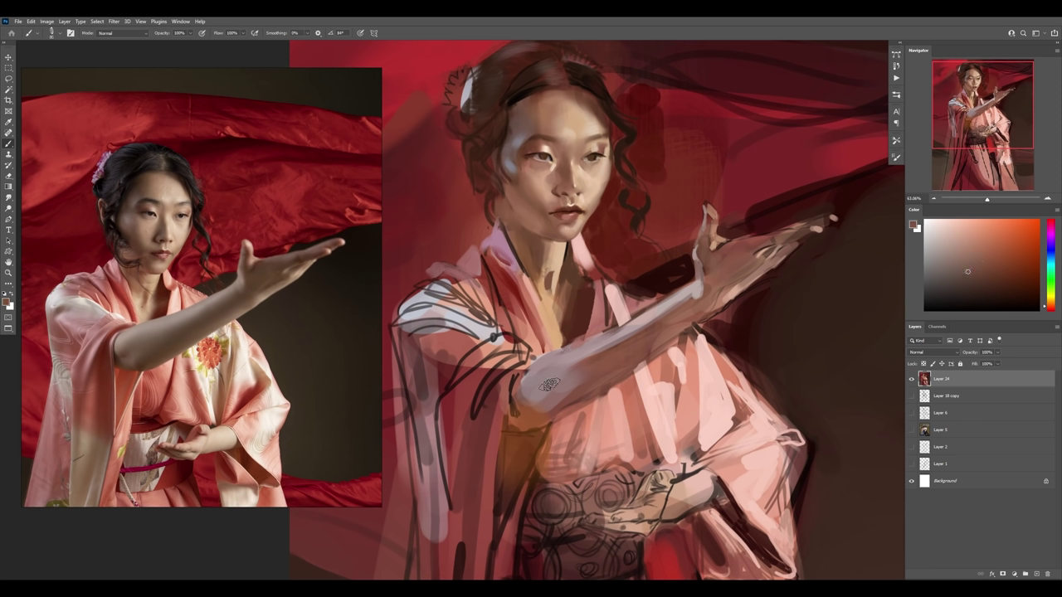
pyautogui.moveTo(532, 389); pyautogui.dragTo(591, 366)
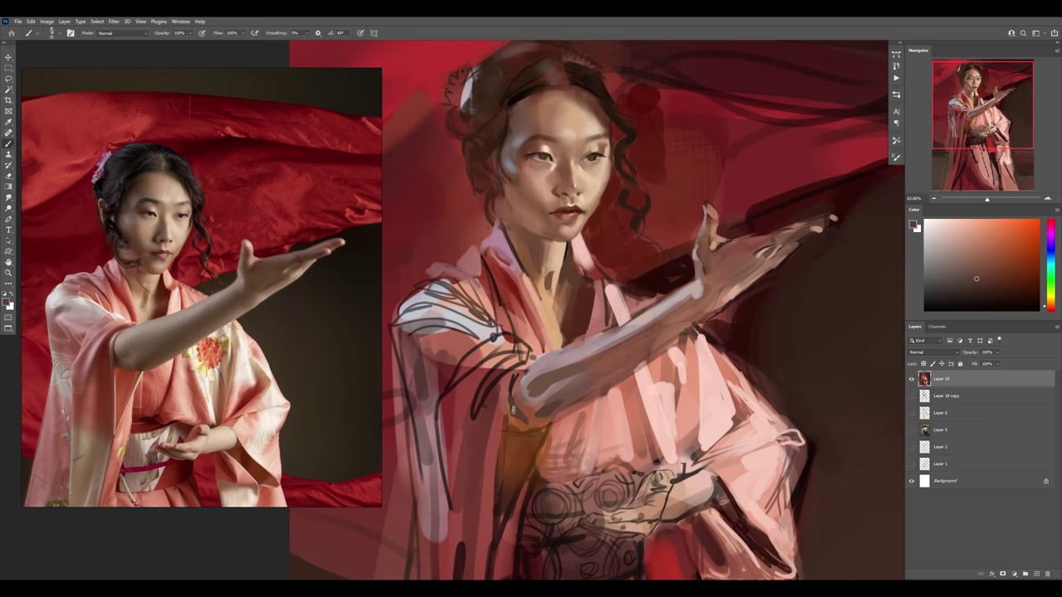
# - Brighten the orange waist area with a brighter sampled orange
pyautogui.keyDown('alt'); pyautogui.click(517, 441); pyautogui.keyUp('alt')
pyautogui.moveTo(508, 435)
pyautogui.mouseDown()
pyautogui.moveTo(520, 444)
pyautogui.moveTo(503, 505)
pyautogui.mouseUp()
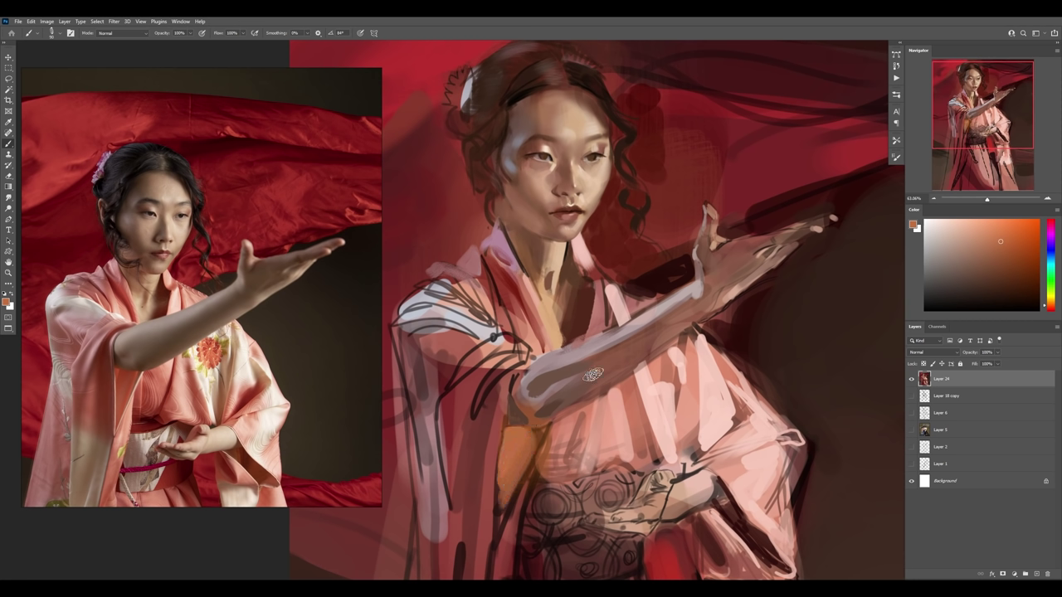
pyautogui.press('b')
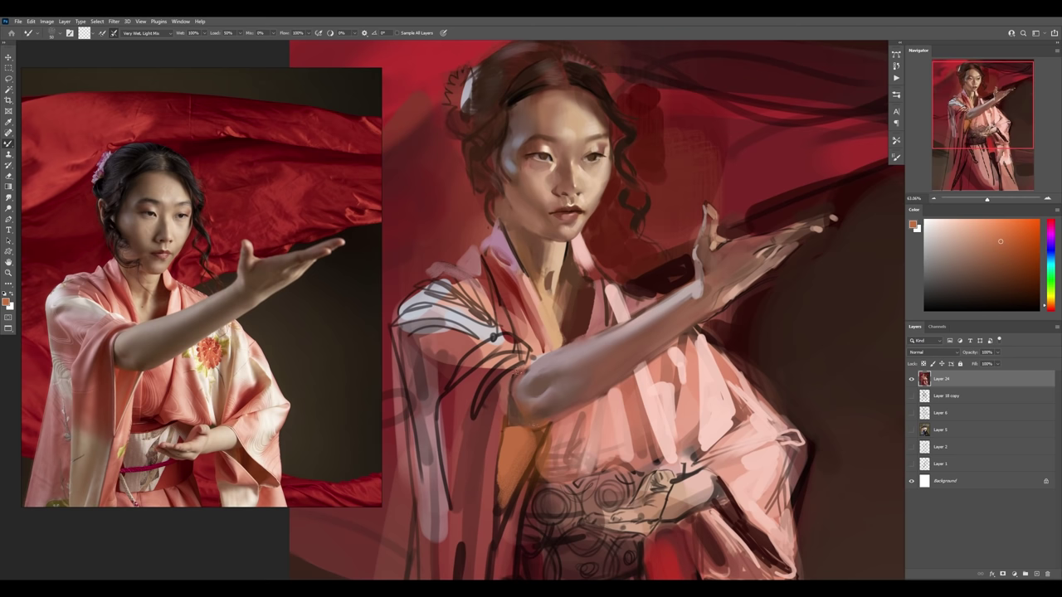
pyautogui.press('z')
pyautogui.moveTo(581, 347)
pyautogui.mouseDown()
pyautogui.moveTo(559, 355)
pyautogui.moveTo(544, 344)
pyautogui.mouseUp()
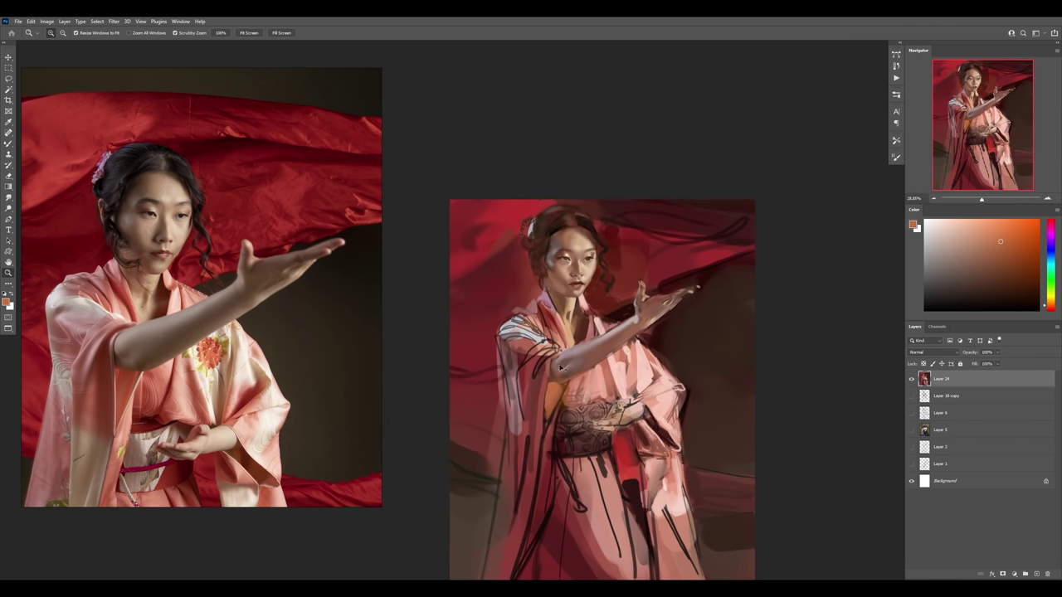
# - Add a new layer and load a Hard Round 80 px brush with a sampled dark red
pyautogui.hotkey('ctrl', 'shift', 'alt', 'n')
pyautogui.press('b')
pyautogui.hotkey('shift', 'b')
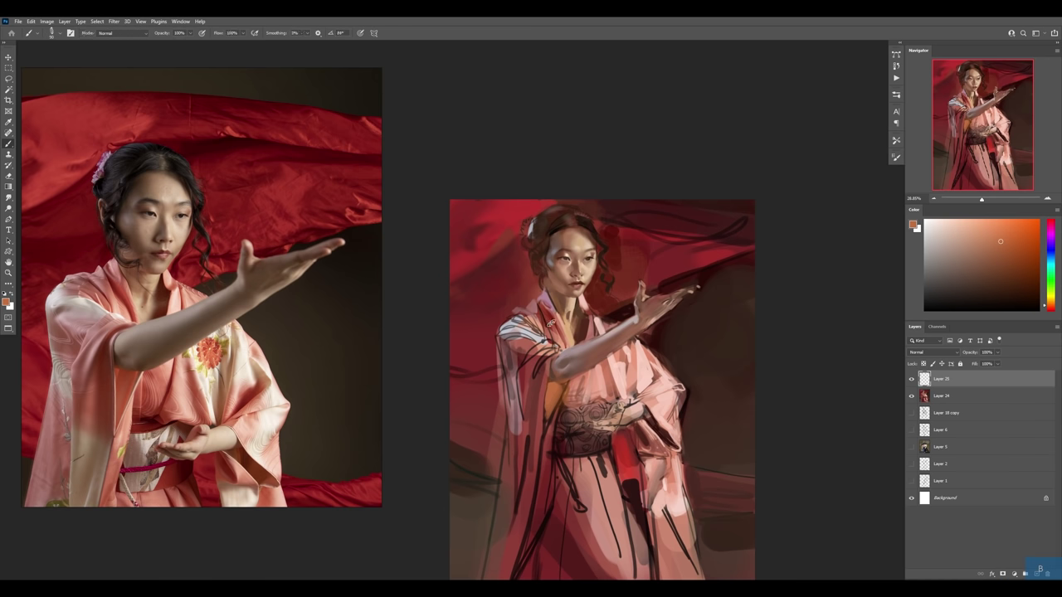
pyautogui.keyDown('alt'); pyautogui.click(548, 340); pyautogui.keyUp('alt')
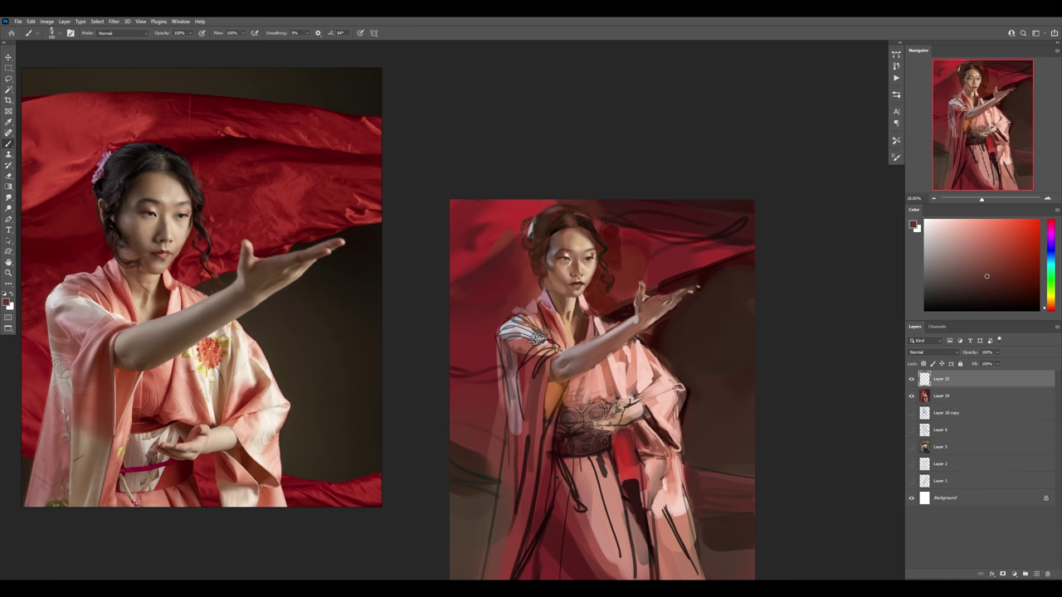
pyautogui.rightClick(543, 340)
pyautogui.click(766, 225)
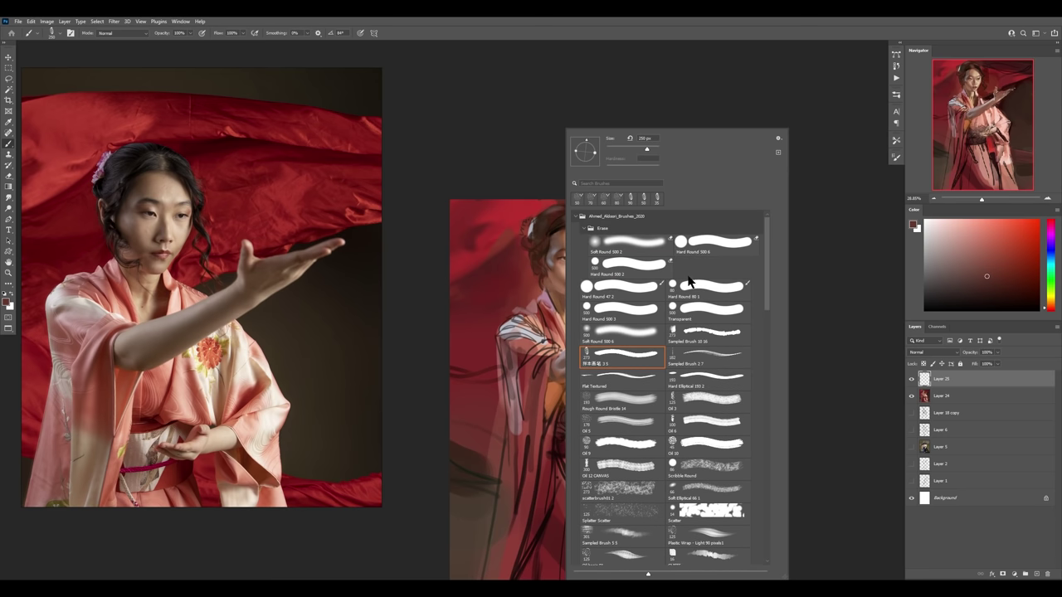
pyautogui.click(695, 294)
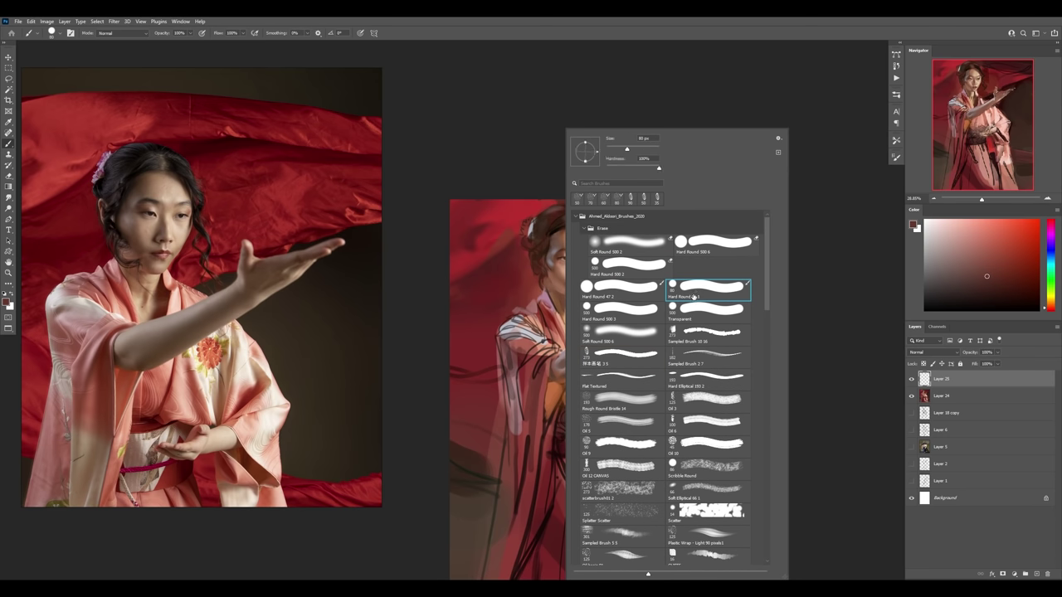
# - Lighten the figure's left shoulder with pink using the large Transparent brush
pyautogui.click(431, 388)
pyautogui.keyDown('alt'); pyautogui.click(536, 339); pyautogui.keyUp('alt')
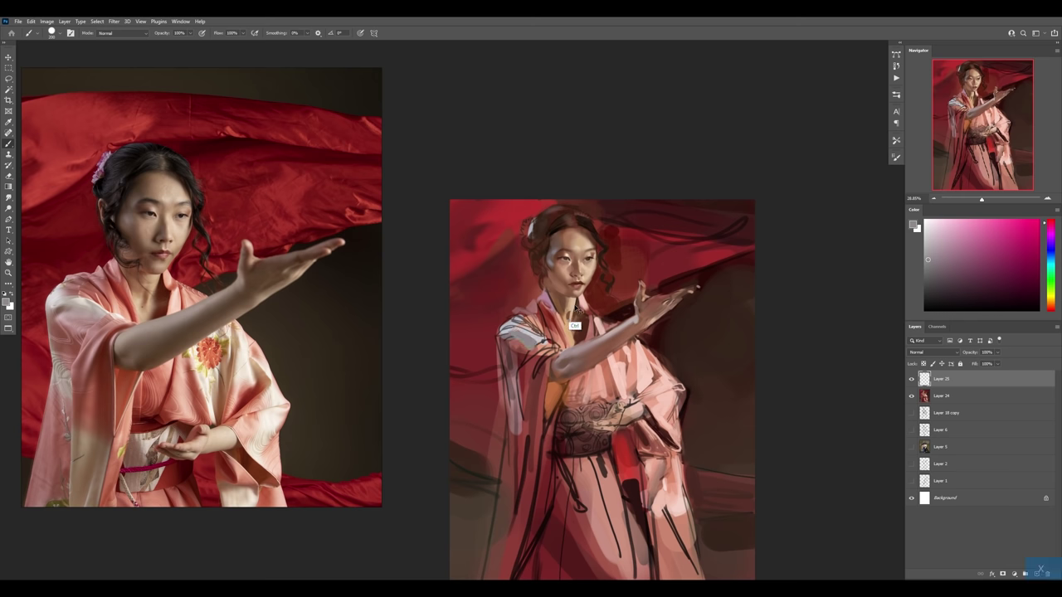
pyautogui.rightClick(580, 291)
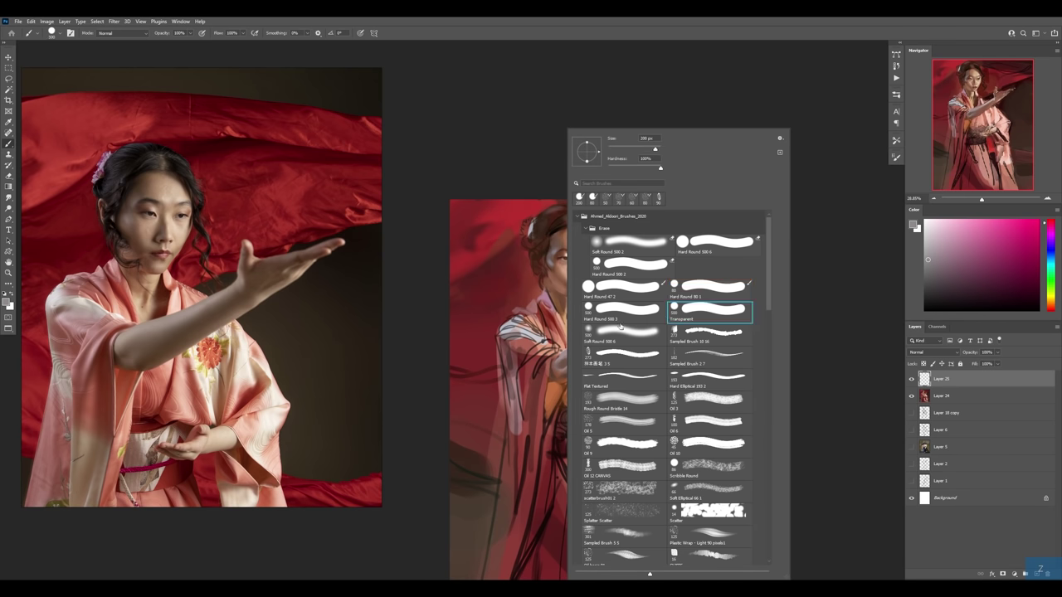
pyautogui.click(704, 316)
pyautogui.click(536, 359)
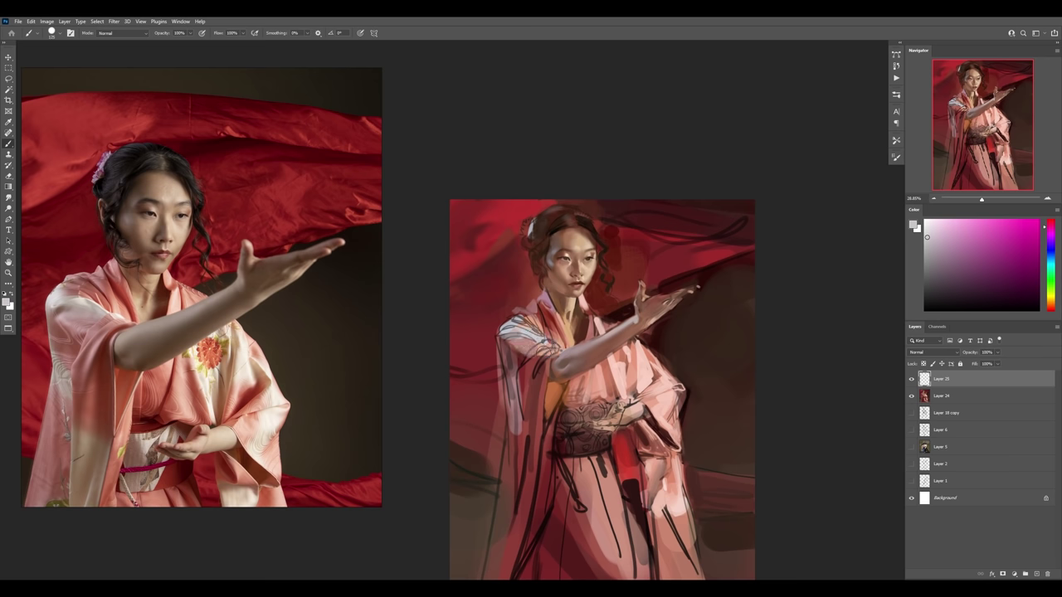
pyautogui.moveTo(519, 352); pyautogui.dragTo(541, 315)
# - On a new layer, paint a rounded dark red blob beside the left shoulder
pyautogui.keyDown('alt'); pyautogui.click(543, 325); pyautogui.keyUp('alt')
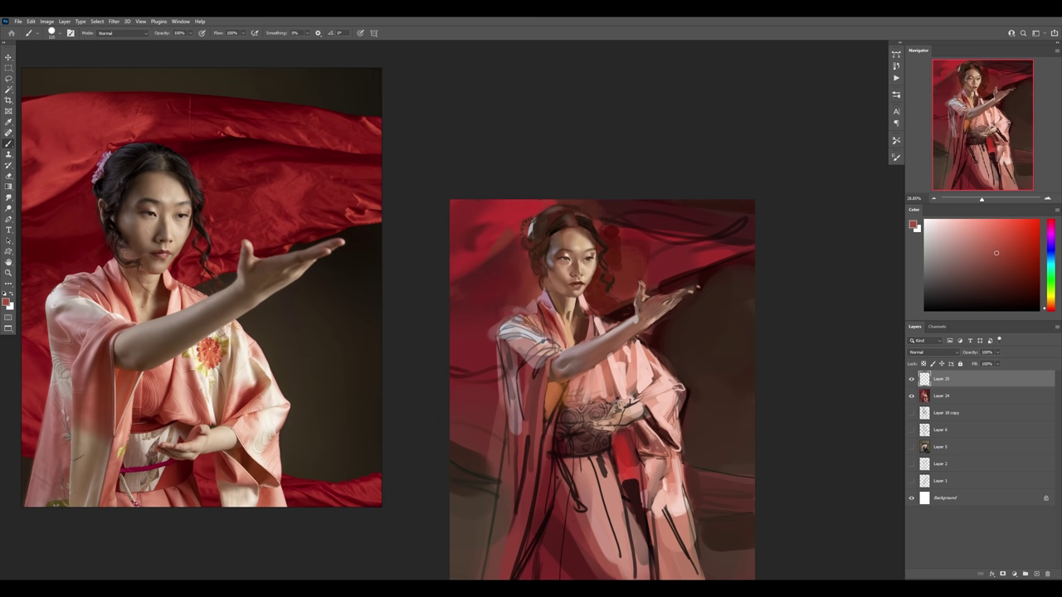
pyautogui.keyDown('alt'); pyautogui.click(498, 303); pyautogui.keyUp('alt')
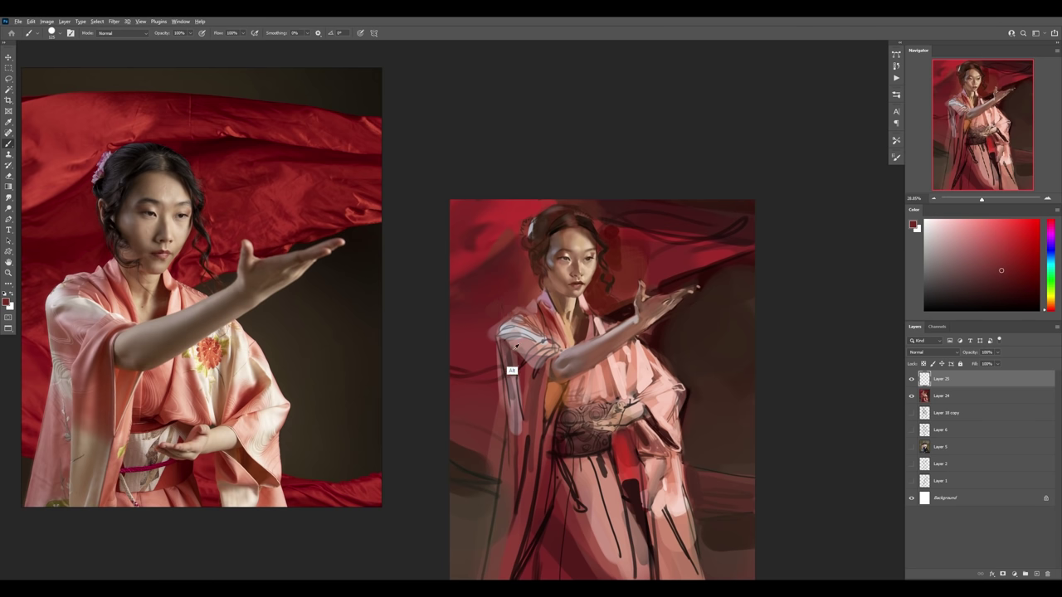
pyautogui.keyDown('alt'); pyautogui.click(504, 336); pyautogui.keyUp('alt')
pyautogui.keyDown('alt'); pyautogui.click(504, 340); pyautogui.keyUp('alt')
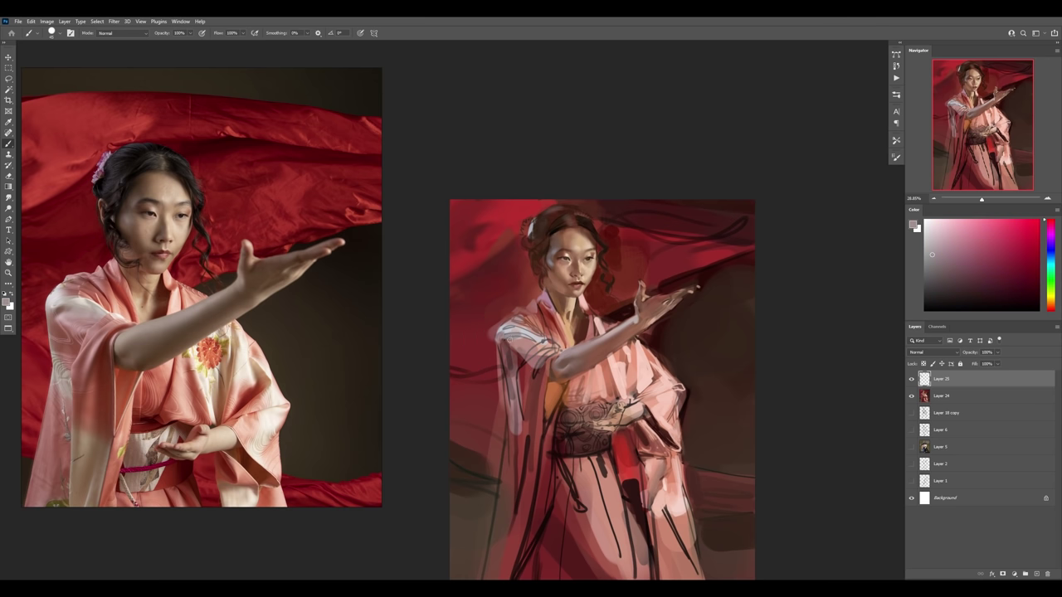
pyautogui.keyDown('alt'); pyautogui.click(487, 313); pyautogui.keyUp('alt')
pyautogui.hotkey('ctrl', 'shift', 'alt', 'n')
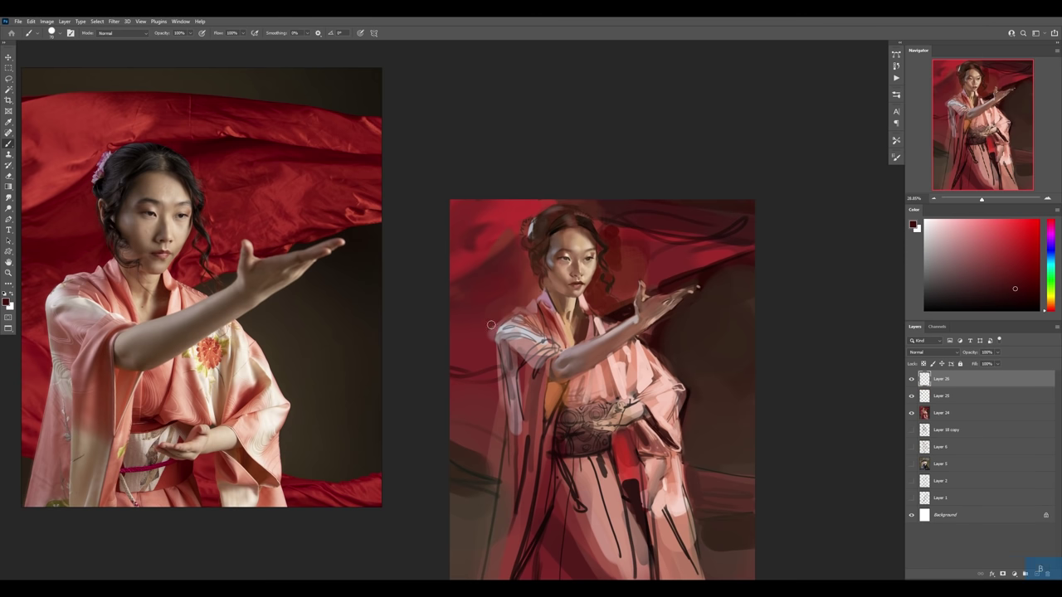
pyautogui.moveTo(474, 324)
pyautogui.mouseDown()
pyautogui.moveTo(469, 349)
pyautogui.moveTo(482, 353)
pyautogui.moveTo(497, 311)
pyautogui.moveTo(473, 348)
pyautogui.moveTo(477, 303)
pyautogui.moveTo(474, 330)
pyautogui.moveTo(465, 320)
pyautogui.moveTo(501, 296)
pyautogui.mouseUp()
pyautogui.hotkey('ctrl', 'z')
# - Shrink the brush, zoom in on the face and shoulder, and add empty Layer 27
pyautogui.press('[')
pyautogui.press('[')
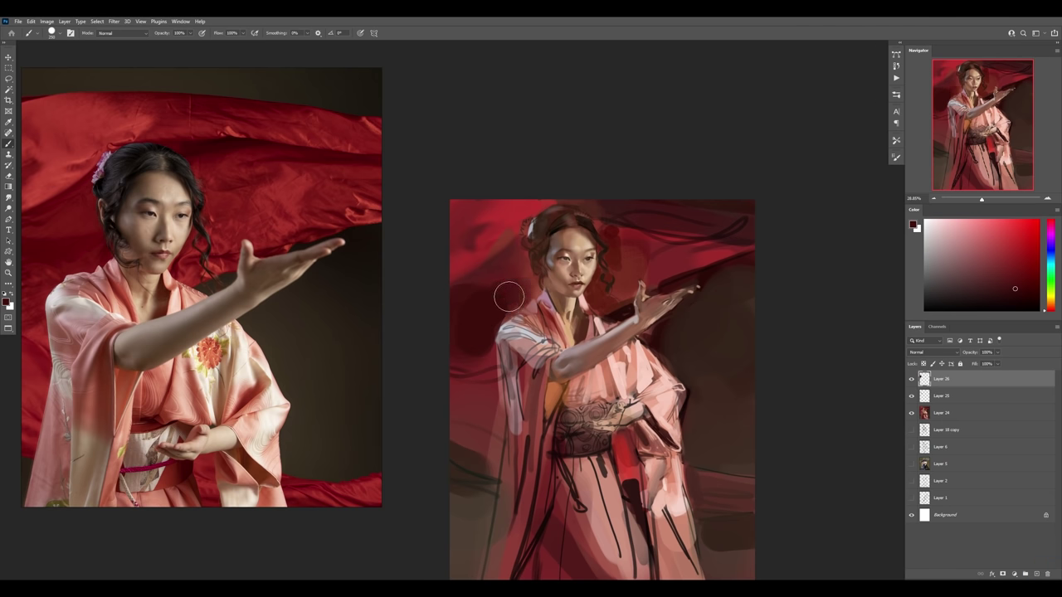
pyautogui.press('[')
pyautogui.press('[')
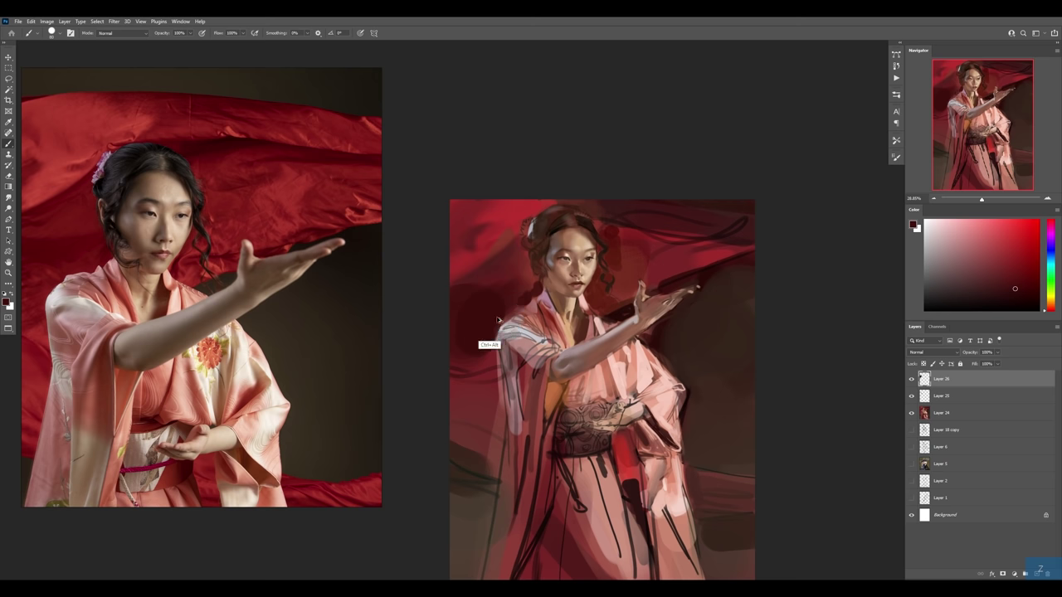
pyautogui.press('z')
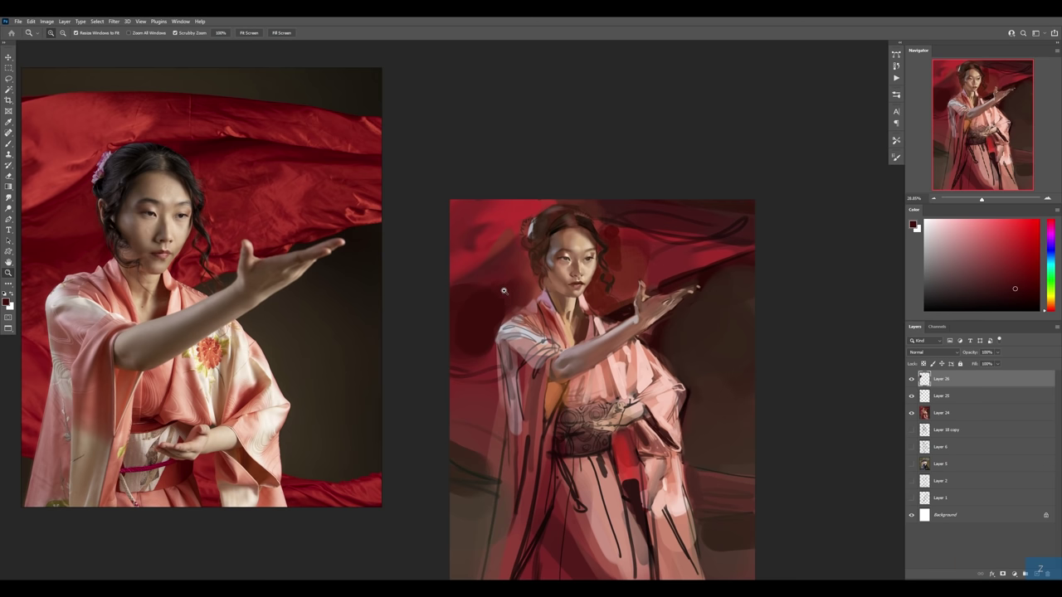
pyautogui.moveTo(490, 290); pyautogui.dragTo(596, 292)
pyautogui.hotkey('ctrl', 'shift', 'alt', 'n')
pyautogui.press('b')
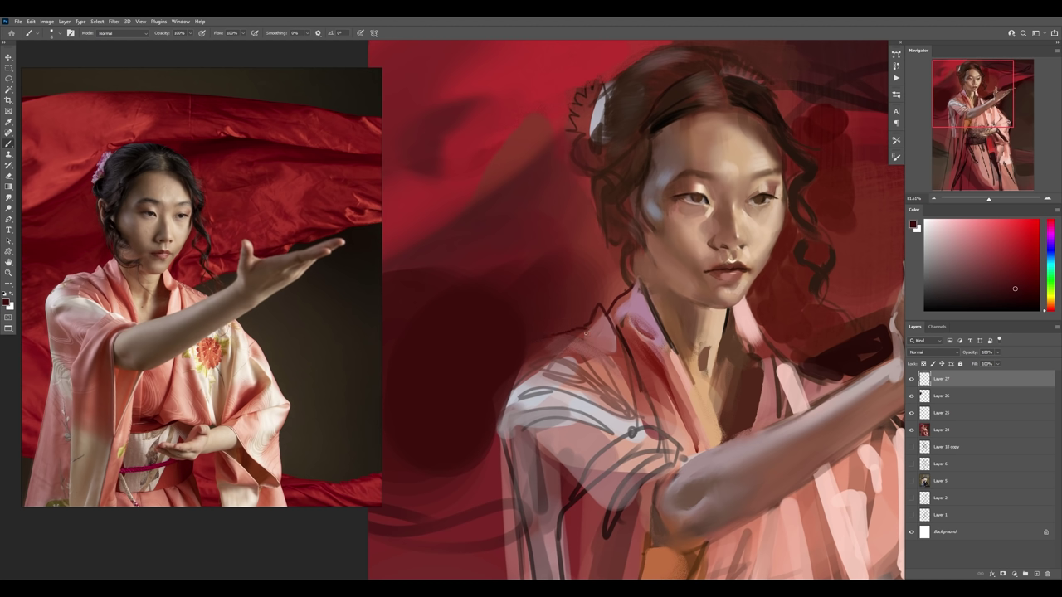
# - Add a small light pink accent on the kimono collar with a smaller brush
pyautogui.press('[')
pyautogui.press('[')
pyautogui.keyDown('alt'); pyautogui.click(558, 390); pyautogui.keyUp('alt')
pyautogui.moveTo(538, 351)
pyautogui.mouseDown()
pyautogui.moveTo(556, 343)
pyautogui.moveTo(538, 352)
pyautogui.mouseUp()
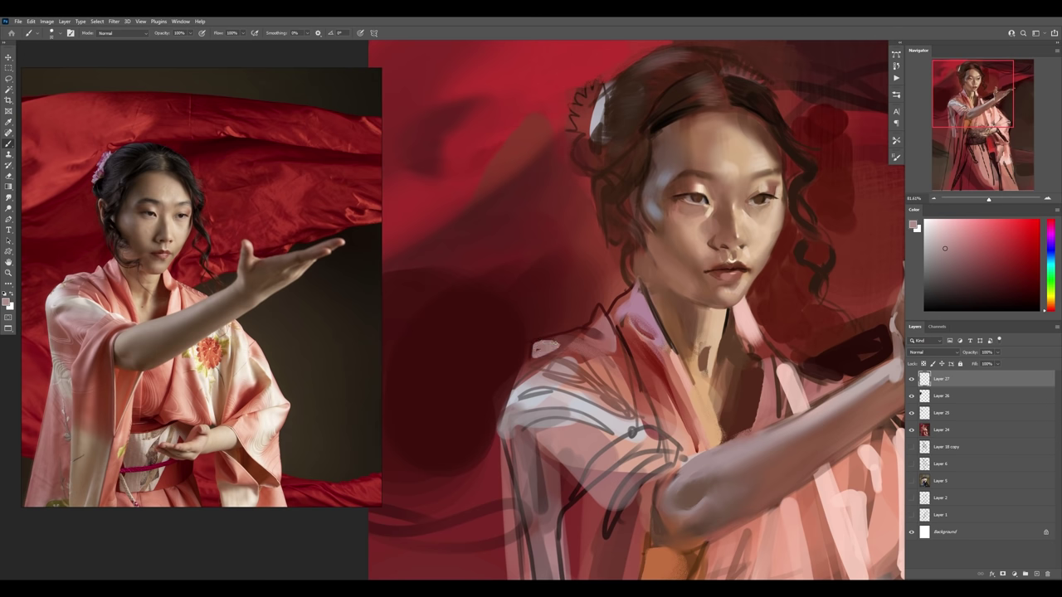
pyautogui.press('z')
pyautogui.moveTo(633, 333)
pyautogui.mouseDown()
pyautogui.moveTo(624, 358)
pyautogui.moveTo(618, 338)
pyautogui.mouseUp()
# - Shade the neck below the chin in dark reddish-brown on a new layer
pyautogui.press('b')
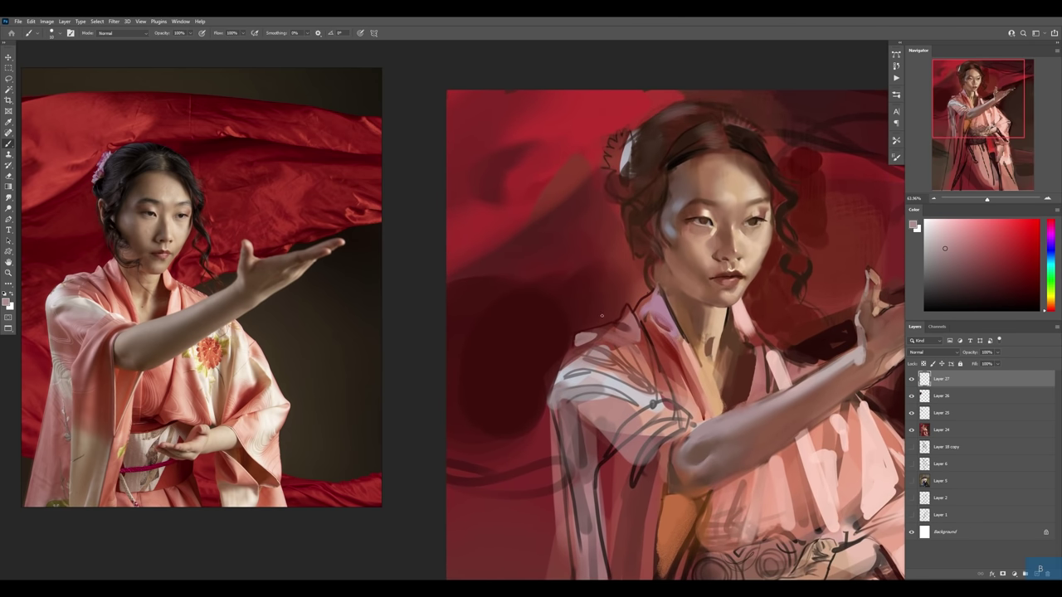
pyautogui.press('d')
pyautogui.keyDown('alt'); pyautogui.click(734, 343); pyautogui.keyUp('alt')
pyautogui.hotkey('ctrl', 'alt', '1')
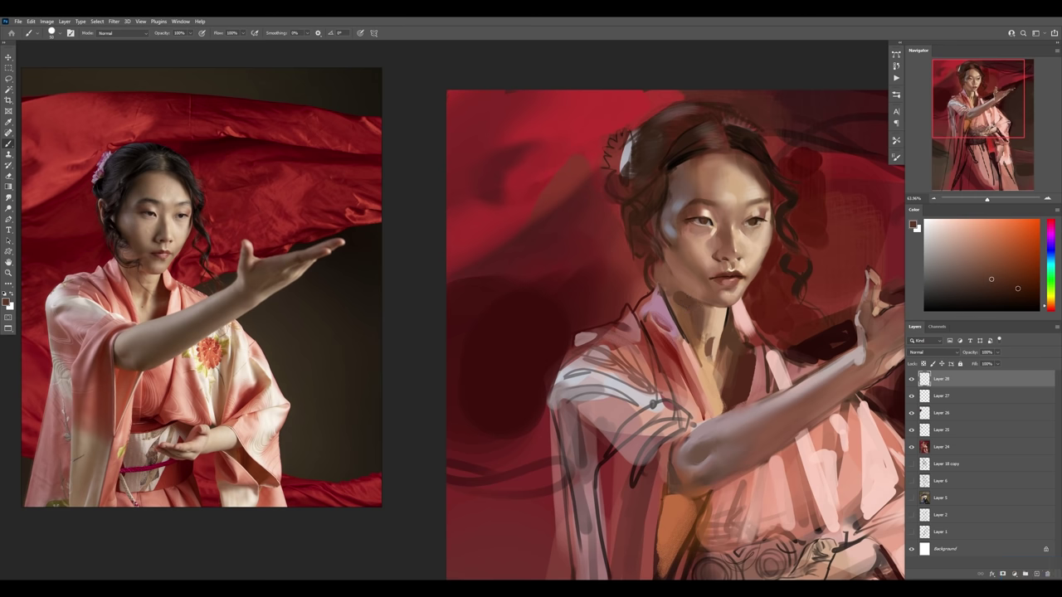
pyautogui.moveTo(687, 299); pyautogui.dragTo(682, 307)
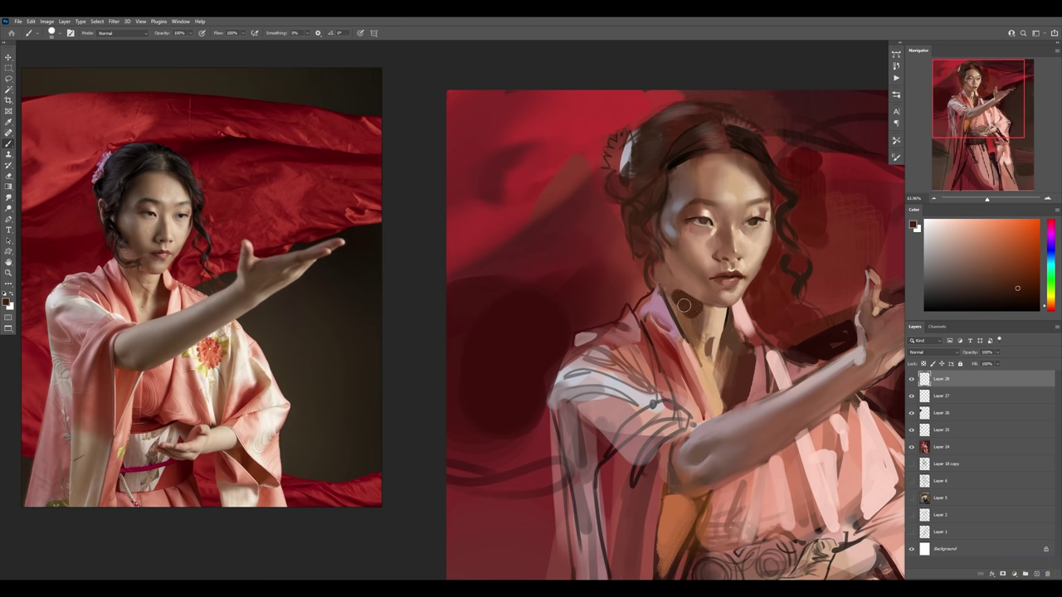
# - Soften the neck shading with a soft eraser and merge the new layers into Layer 24
pyautogui.press('e')
pyautogui.rightClick(687, 311)
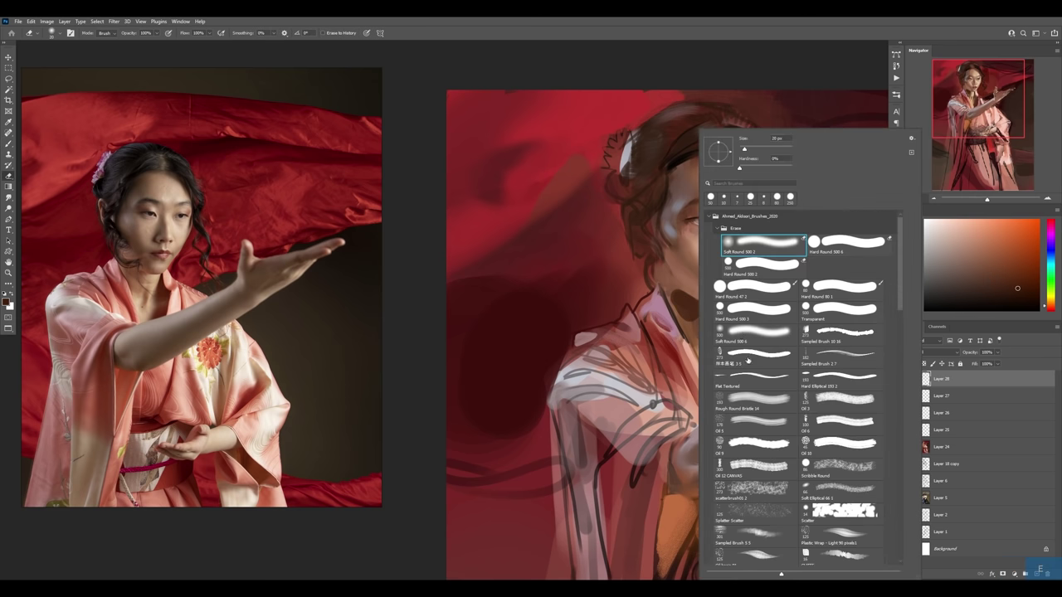
pyautogui.doubleClick(747, 245)
pyautogui.moveTo(676, 306)
pyautogui.mouseDown()
pyautogui.moveTo(694, 329)
pyautogui.moveTo(721, 302)
pyautogui.moveTo(683, 372)
pyautogui.mouseUp()
pyautogui.press('z')
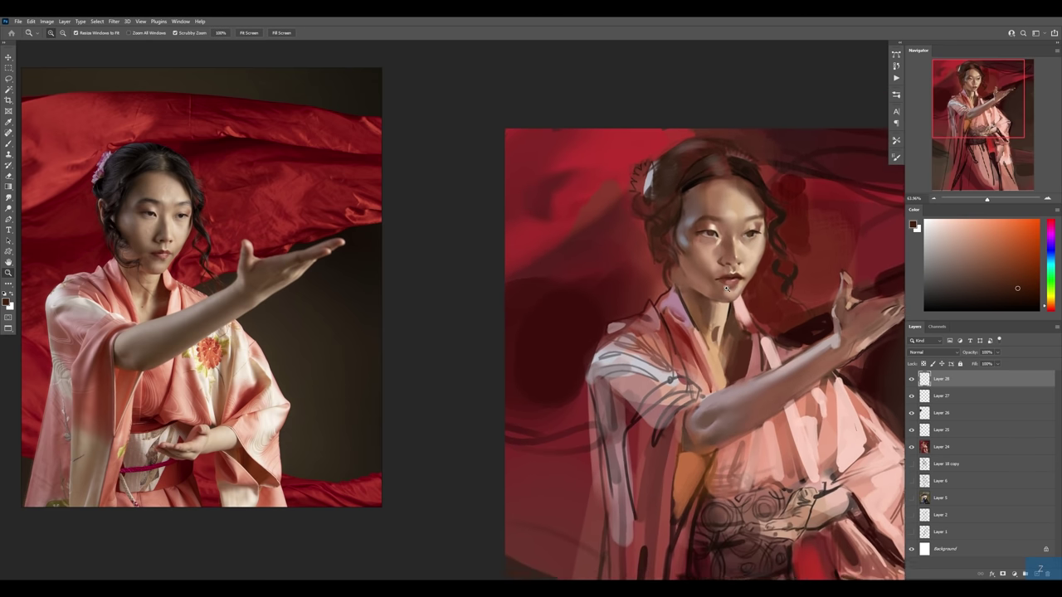
pyautogui.hotkey('ctrl', 'e')
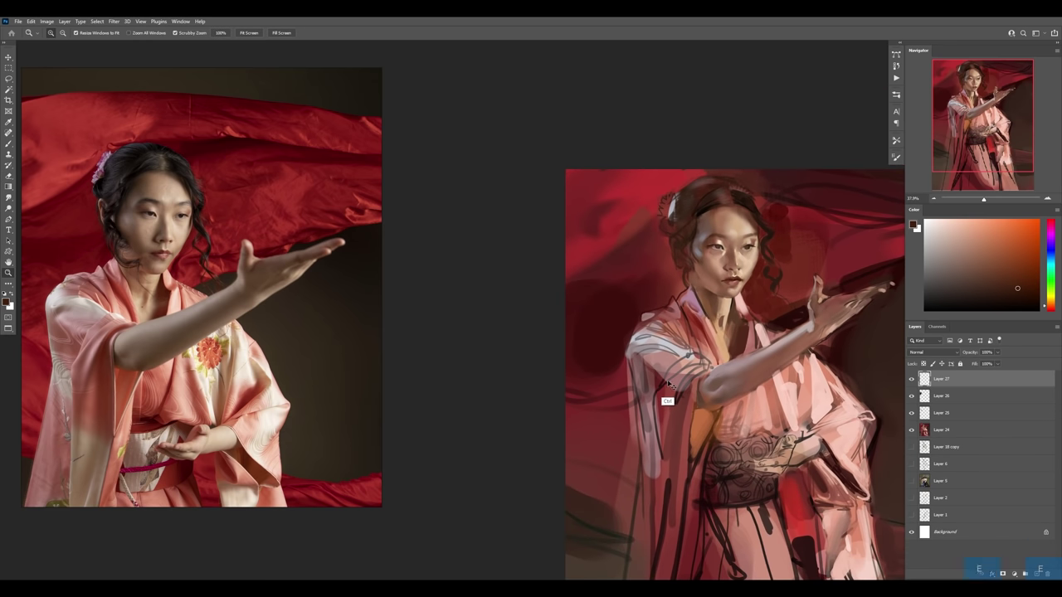
pyautogui.hotkey('ctrl', 'e')
pyautogui.hotkey('ctrl', 'e')
pyautogui.hotkey('ctrl', 'e')
# - Repaint the red background left of the head with a smaller brush and sampled darker red
pyautogui.press('b')
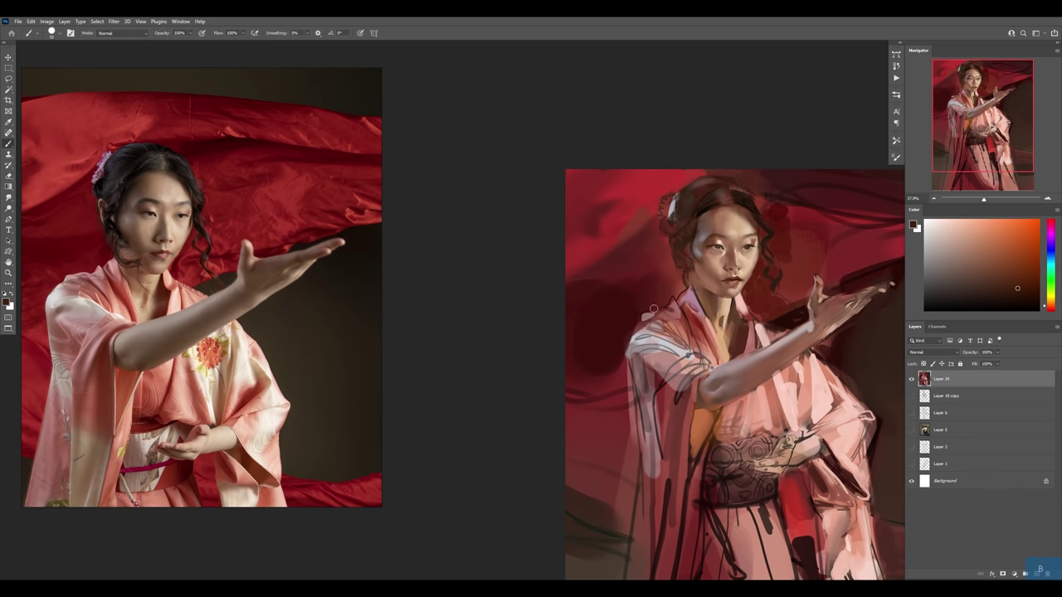
pyautogui.keyDown('alt'); pyautogui.click(629, 340); pyautogui.keyUp('alt')
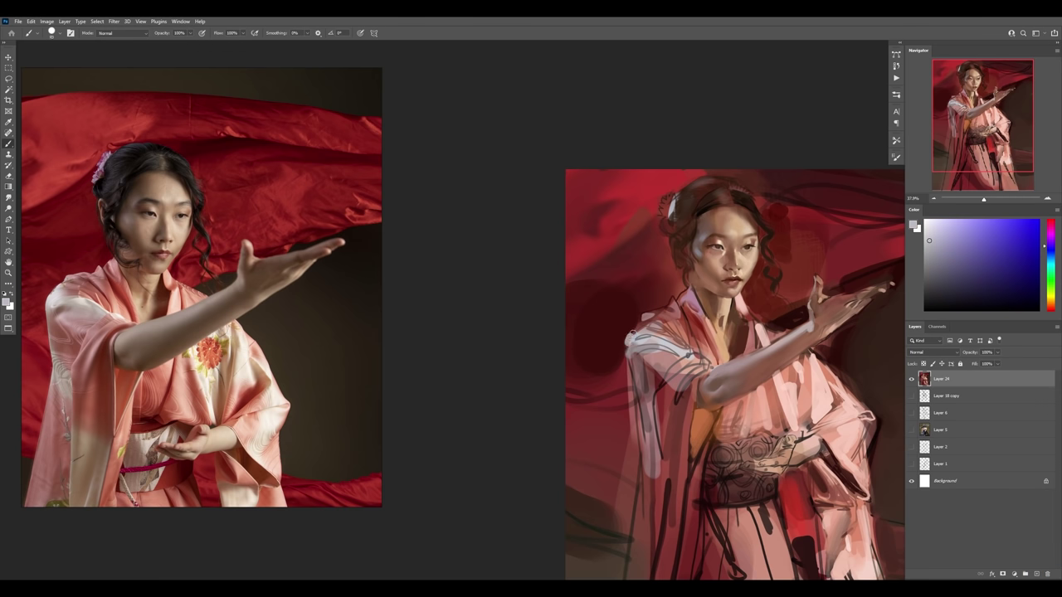
pyautogui.keyDown('alt'); pyautogui.click(640, 308); pyautogui.keyUp('alt')
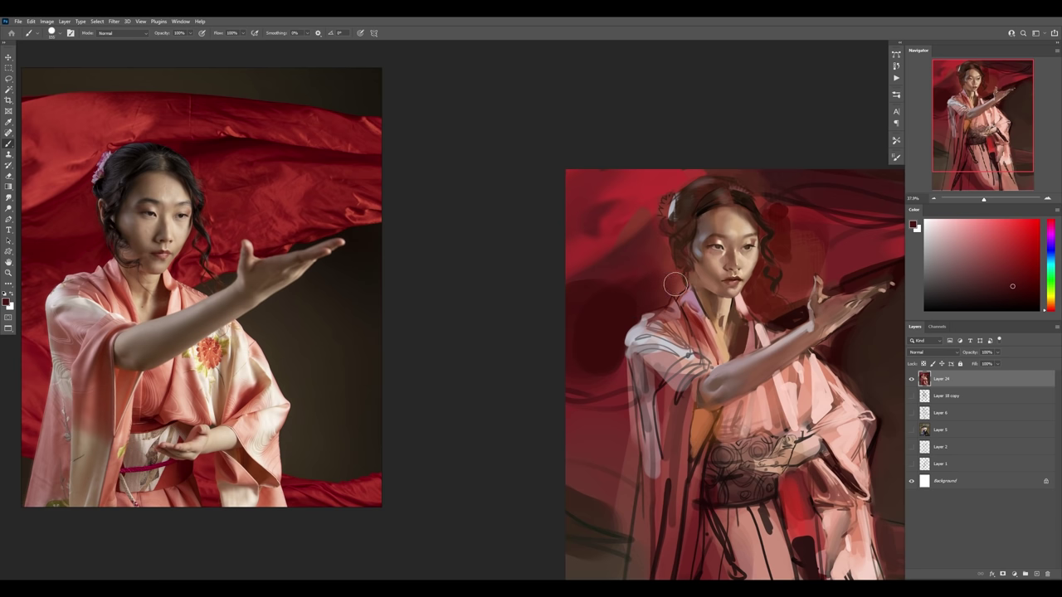
pyautogui.press('[')
pyautogui.press('[')
pyautogui.press('[')
pyautogui.keyDown('alt'); pyautogui.click(735, 202); pyautogui.keyUp('alt')
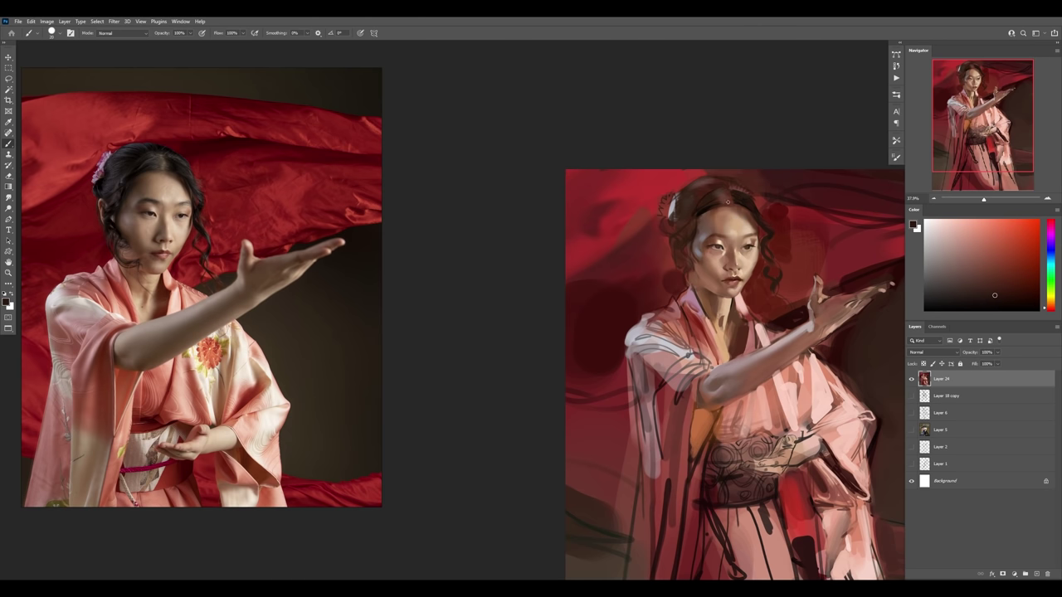
pyautogui.keyDown('alt'); pyautogui.click(679, 206); pyautogui.keyUp('alt')
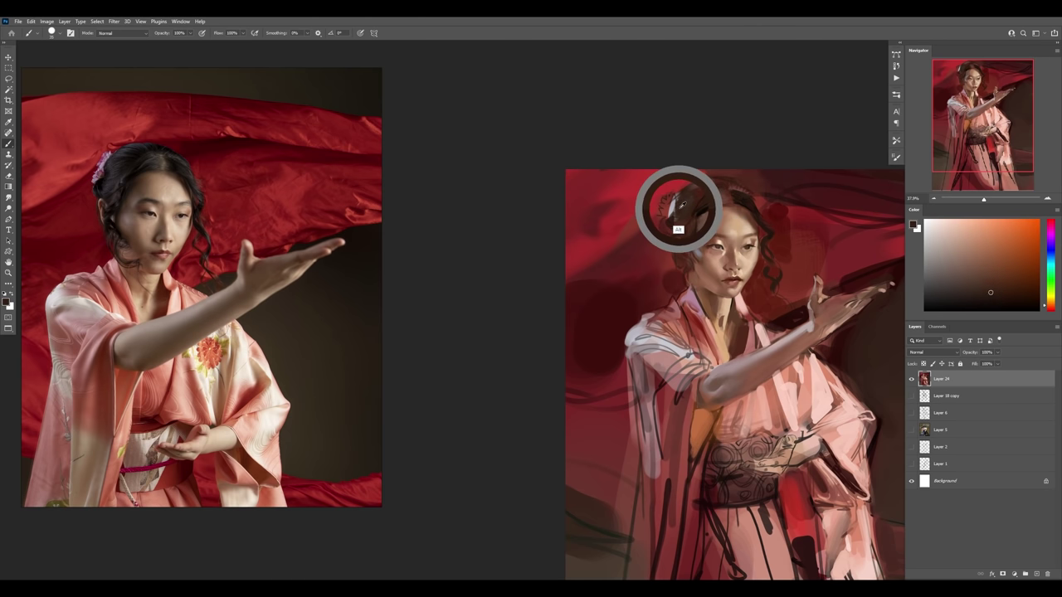
pyautogui.keyDown('alt'); pyautogui.click(687, 314); pyautogui.keyUp('alt')
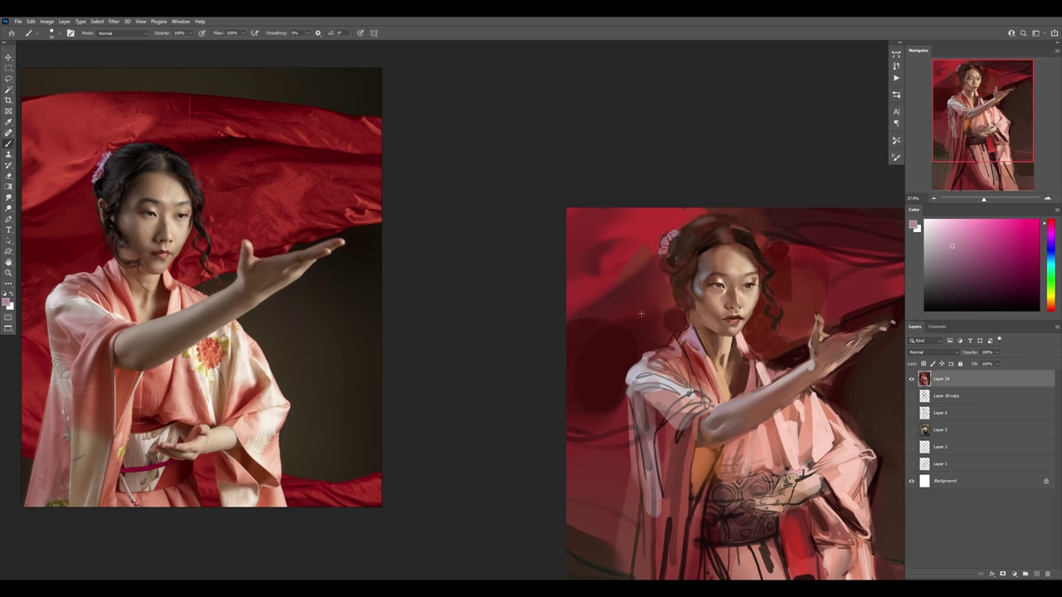
pyautogui.keyDown('alt'); pyautogui.click(840, 301); pyautogui.keyUp('alt')
pyautogui.moveTo(629, 293)
pyautogui.mouseDown()
pyautogui.moveTo(576, 337)
pyautogui.moveTo(586, 311)
pyautogui.moveTo(651, 267)
pyautogui.mouseUp()
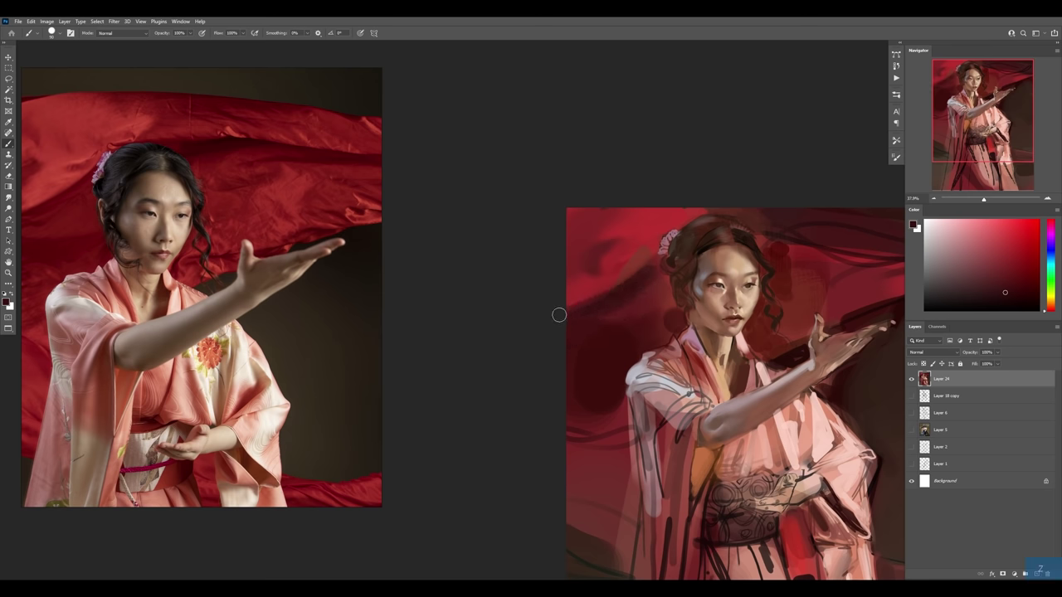
# - Sample light pink, muted red and peach skin tones for modelling the neck
pyautogui.keyDown('alt'); pyautogui.click(647, 366); pyautogui.keyUp('alt')
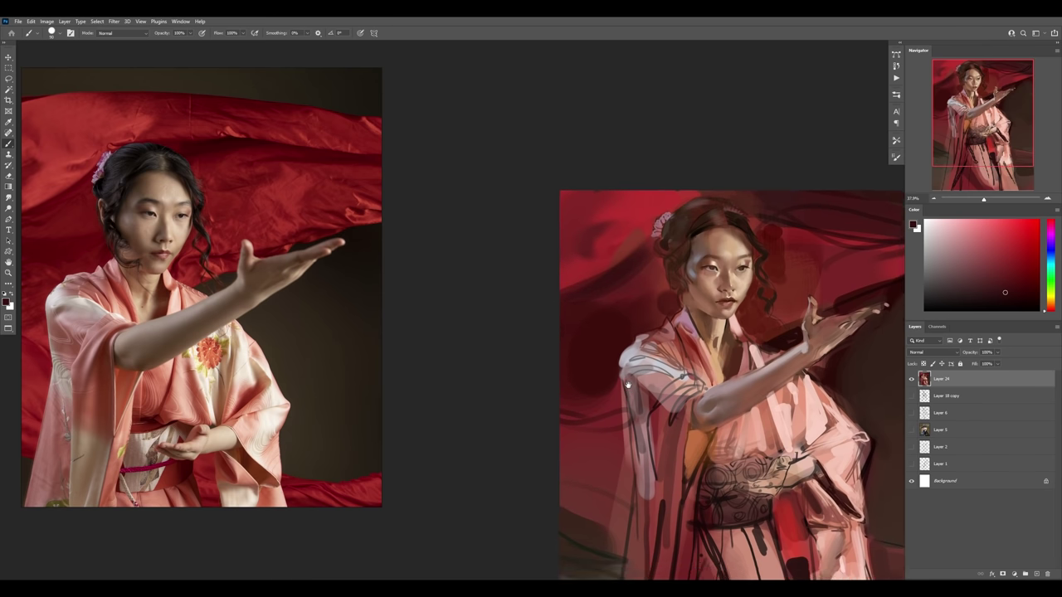
pyautogui.moveTo(642, 408); pyautogui.dragTo(613, 326)
pyautogui.keyDown('alt'); pyautogui.click(643, 314); pyautogui.keyUp('alt')
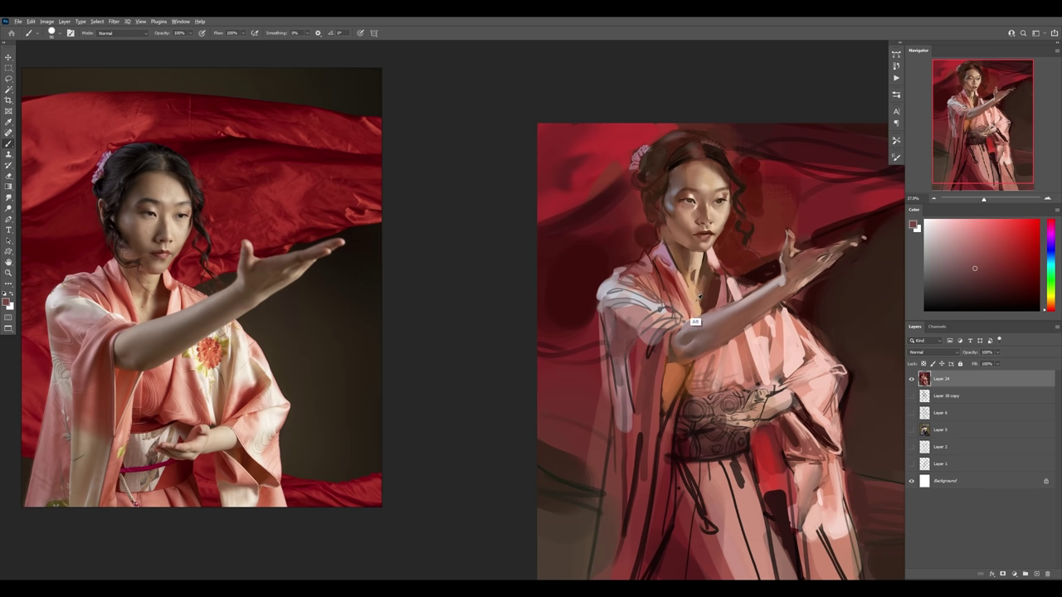
pyautogui.keyDown('alt'); pyautogui.click(698, 282); pyautogui.keyUp('alt')
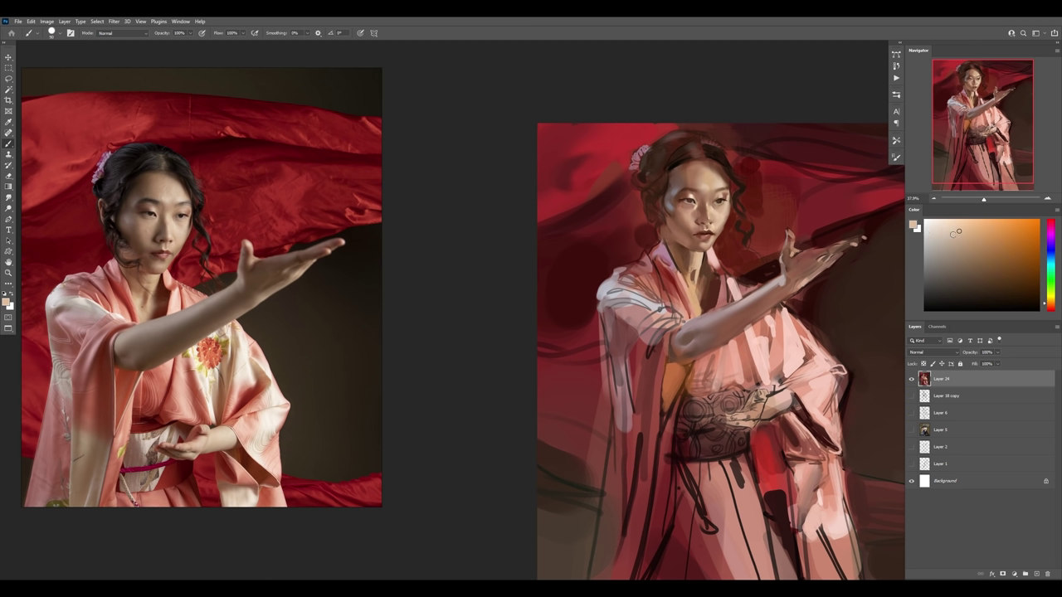
pyautogui.keyDown('alt'); pyautogui.click(708, 279); pyautogui.keyUp('alt')
pyautogui.keyDown('alt'); pyautogui.click(691, 293); pyautogui.keyUp('alt')
# - Refine the neck and throat with warmer peach skin tones, checking up close on the face
pyautogui.keyDown('alt'); pyautogui.click(682, 290); pyautogui.keyUp('alt')
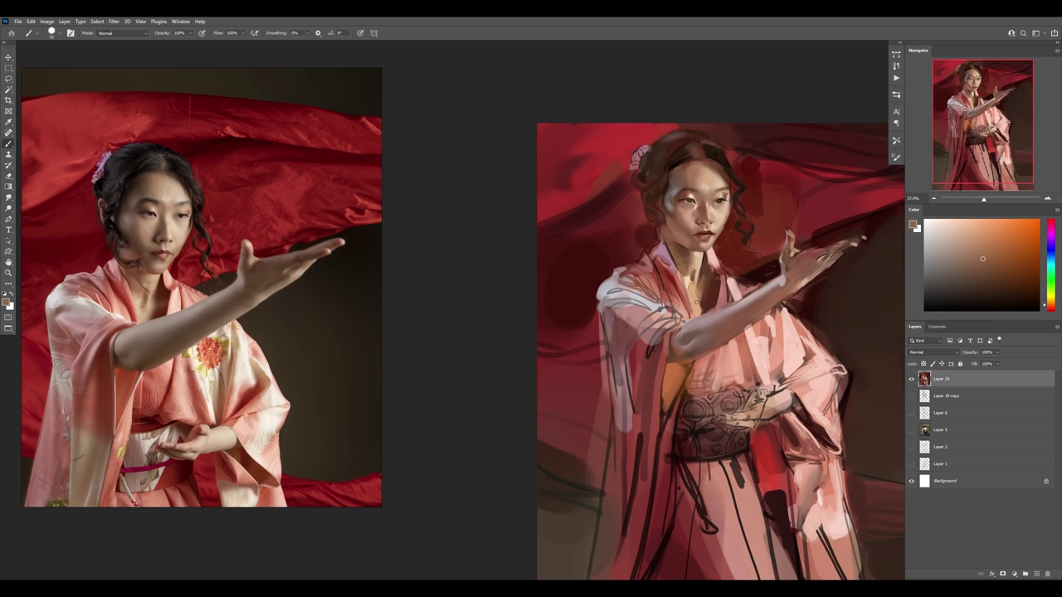
pyautogui.keyDown('alt'); pyautogui.click(697, 289); pyautogui.keyUp('alt')
pyautogui.keyDown('alt'); pyautogui.click(707, 289); pyautogui.keyUp('alt')
pyautogui.press('z')
pyautogui.moveTo(712, 296)
pyautogui.mouseDown()
pyautogui.moveTo(723, 240)
pyautogui.moveTo(724, 293)
pyautogui.mouseUp()
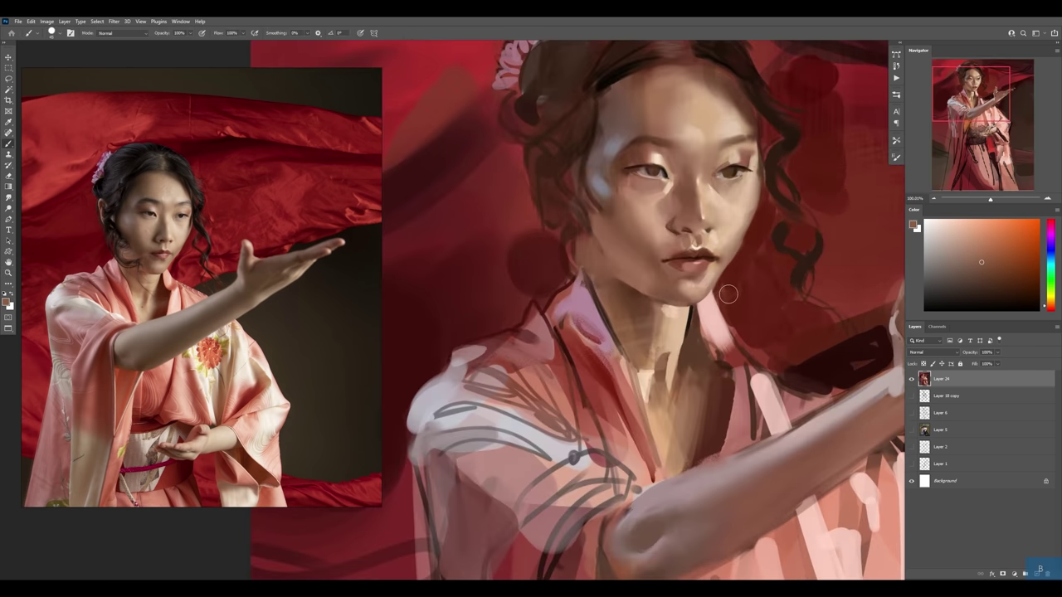
pyautogui.keyDown('alt'); pyautogui.click(719, 292); pyautogui.keyUp('alt')
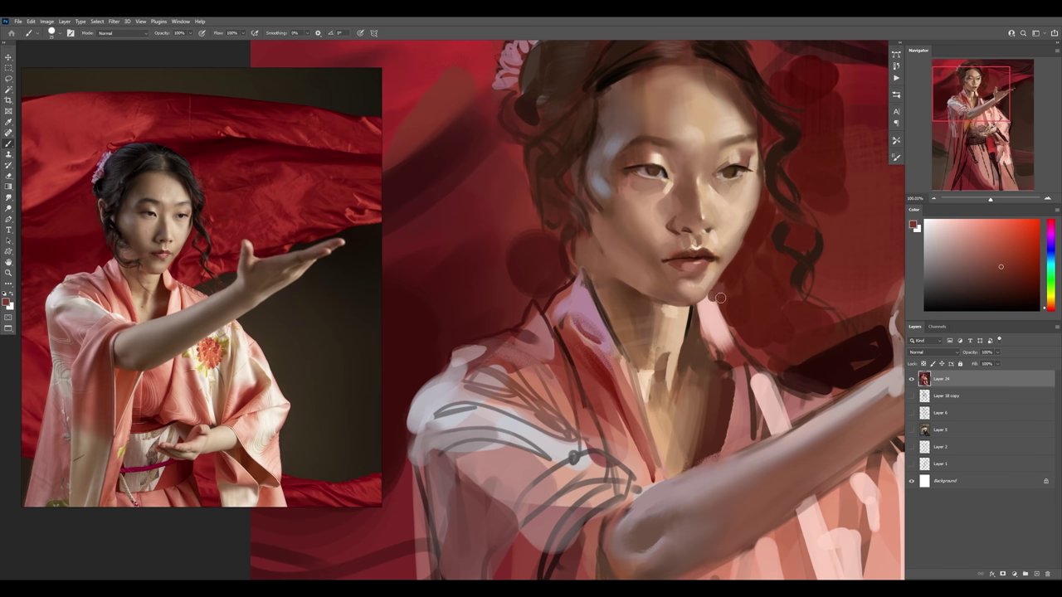
pyautogui.press('z')
pyautogui.moveTo(772, 299); pyautogui.dragTo(687, 328)
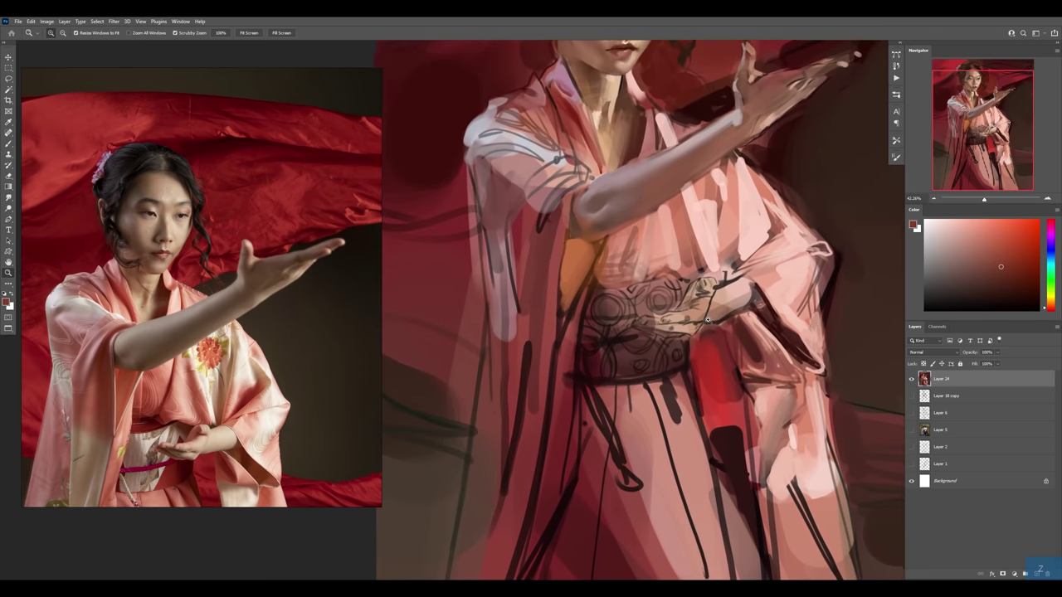
# - Paint a light pinkish-brown stroke over the hand, zoomed in on the obi
pyautogui.moveTo(687, 328); pyautogui.dragTo(704, 311)
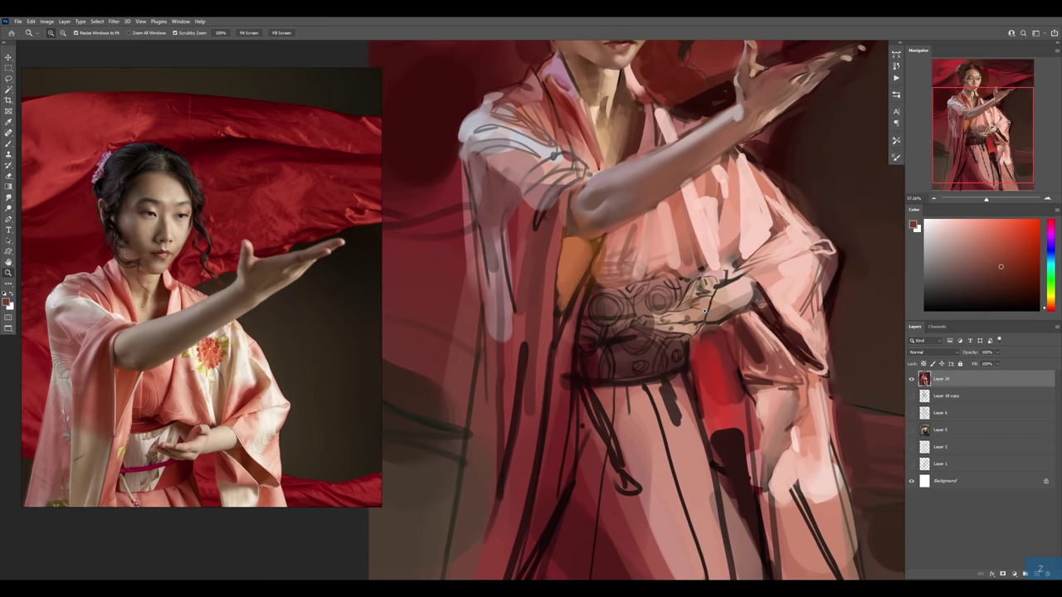
pyautogui.press('b')
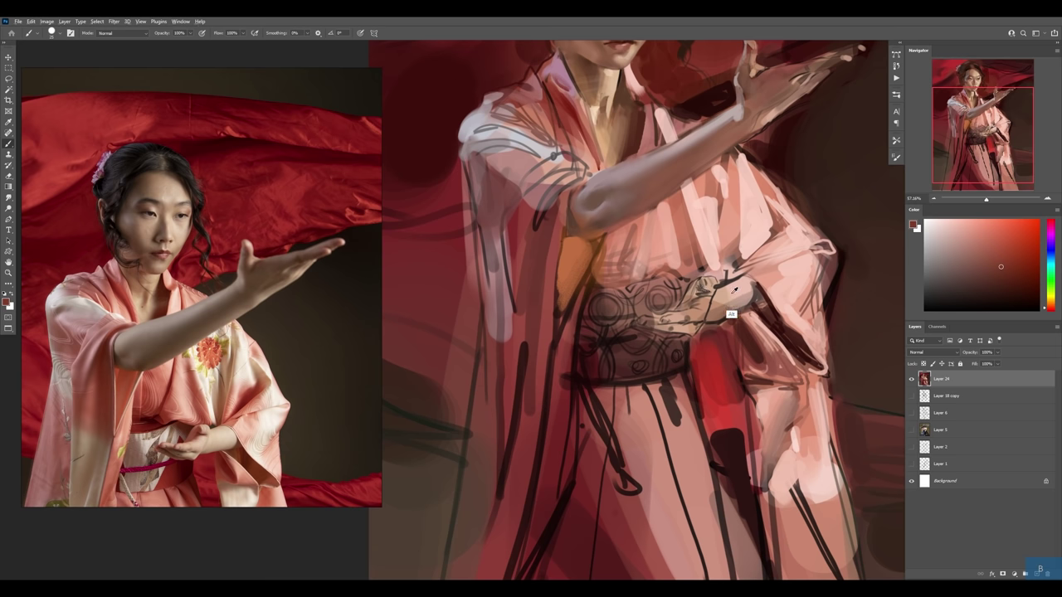
pyautogui.keyDown('alt'); pyautogui.click(732, 290); pyautogui.keyUp('alt')
pyautogui.moveTo(719, 284); pyautogui.dragTo(757, 304)
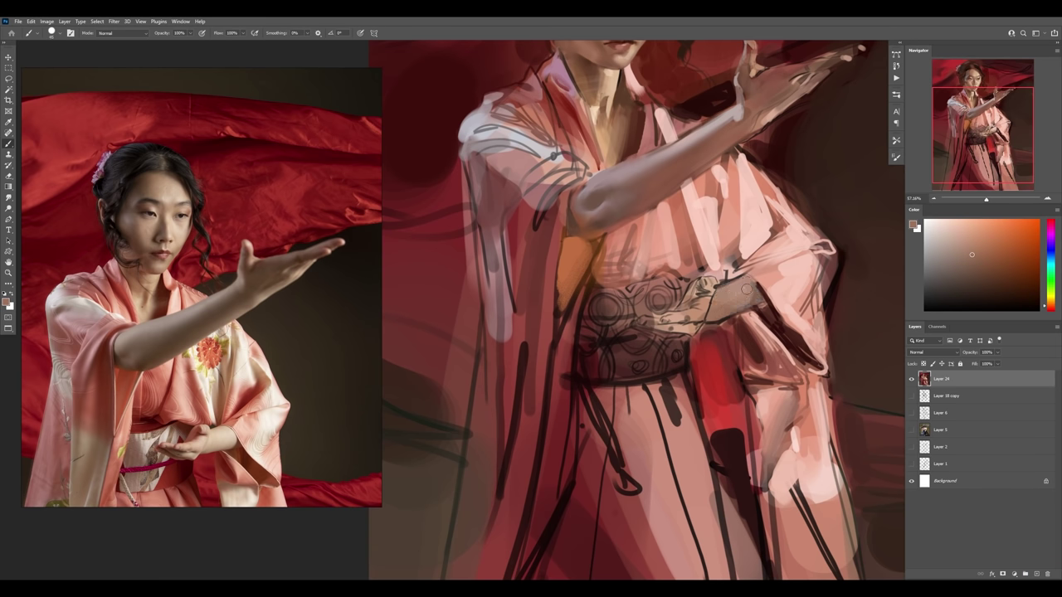
pyautogui.keyDown('alt'); pyautogui.click(775, 339); pyautogui.keyUp('alt')
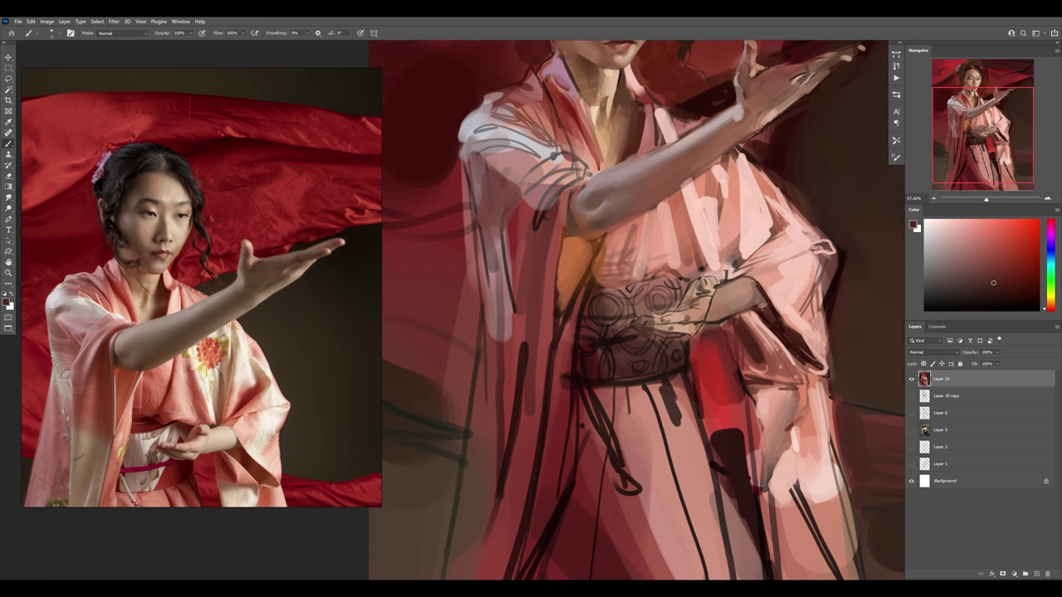
pyautogui.keyDown('alt'); pyautogui.click(723, 296); pyautogui.keyUp('alt')
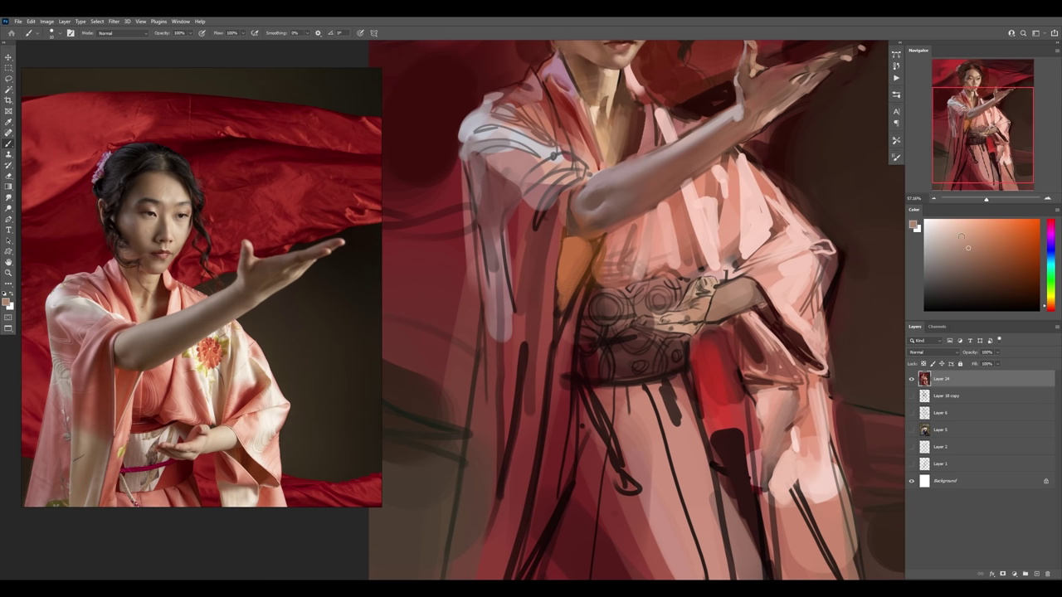
# - Paint light tan over the hand and forearm on a trial layer, then merge it down
pyautogui.hotkey('ctrl', 'alt', '1')
pyautogui.moveTo(710, 306)
pyautogui.mouseDown()
pyautogui.moveTo(770, 279)
pyautogui.moveTo(713, 305)
pyautogui.mouseUp()
pyautogui.keyDown('alt'); pyautogui.click(723, 299); pyautogui.keyUp('alt')
pyautogui.press('e')
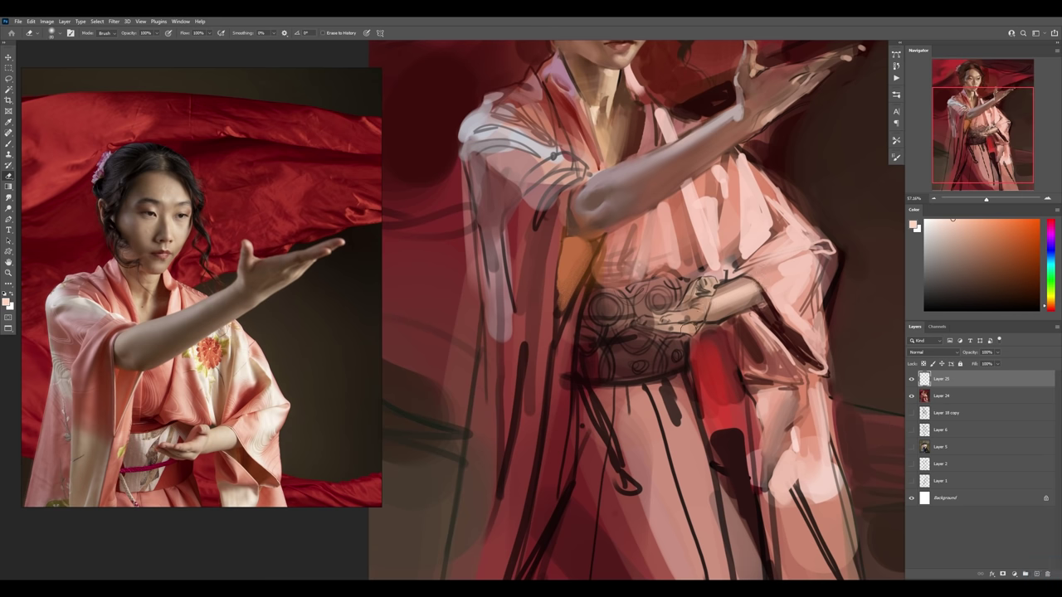
pyautogui.hotkey('ctrl', 'e')
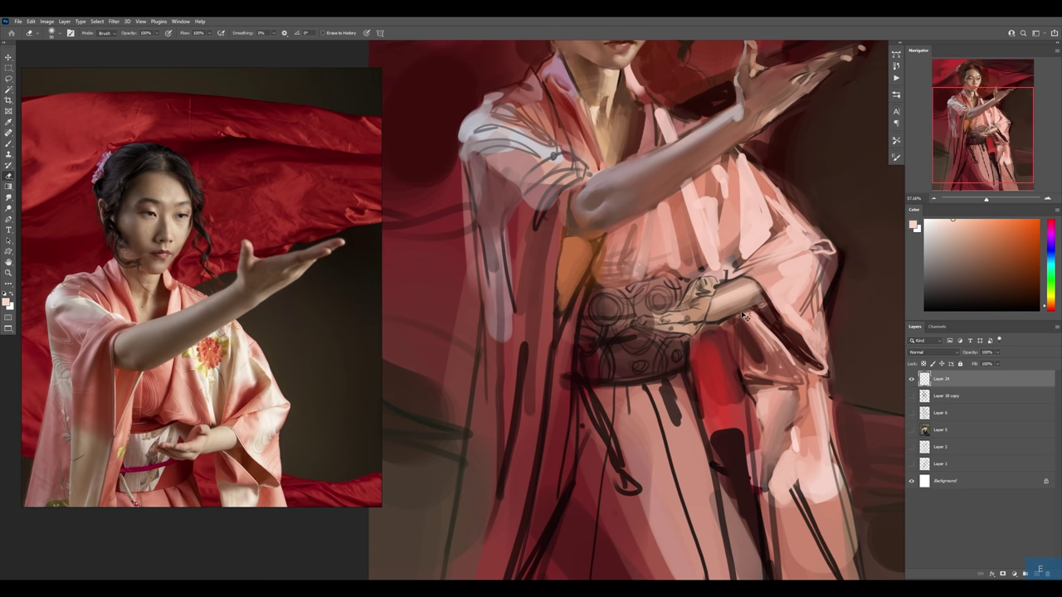
pyautogui.press('b')
# - On a new layer, paint a dark brown line along the sleeve edge
pyautogui.keyDown('alt'); pyautogui.click(747, 284); pyautogui.keyUp('alt')
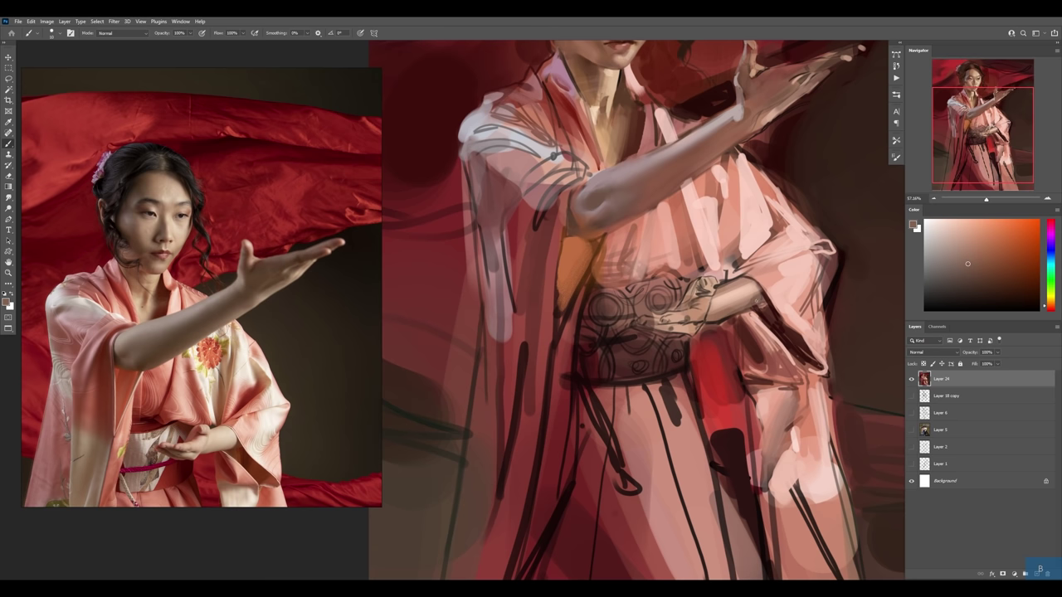
pyautogui.keyDown('alt'); pyautogui.click(765, 293); pyautogui.keyUp('alt')
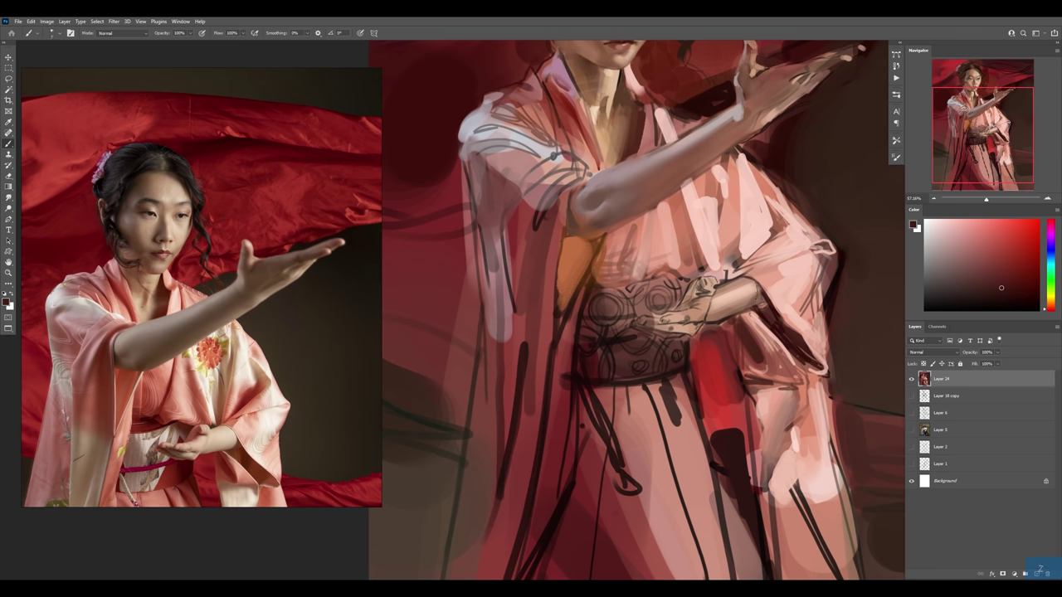
pyautogui.keyDown('alt'); pyautogui.click(756, 297); pyautogui.keyUp('alt')
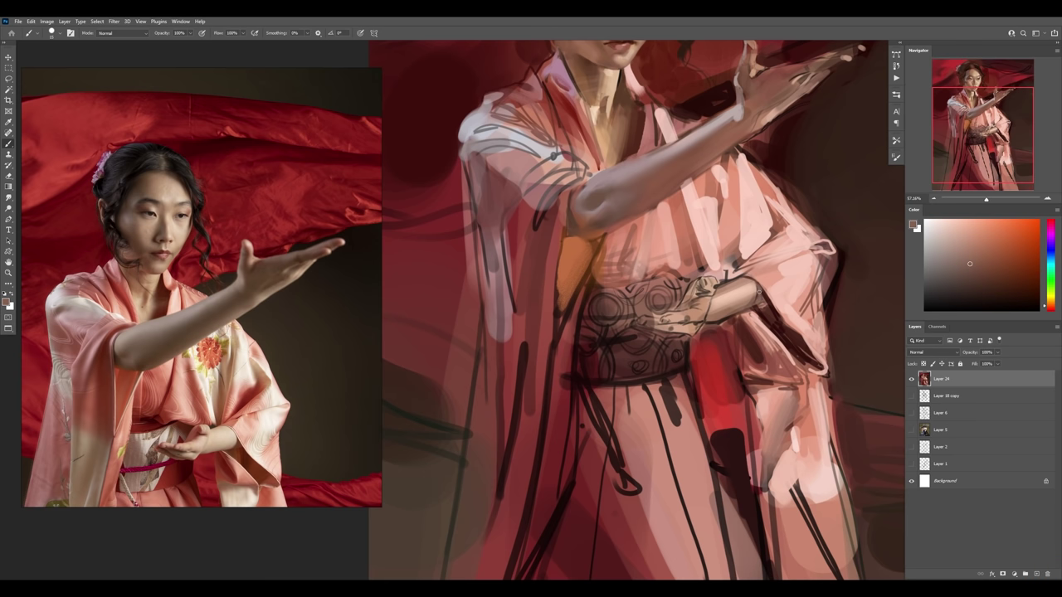
pyautogui.keyDown('alt'); pyautogui.click(762, 309); pyautogui.keyUp('alt')
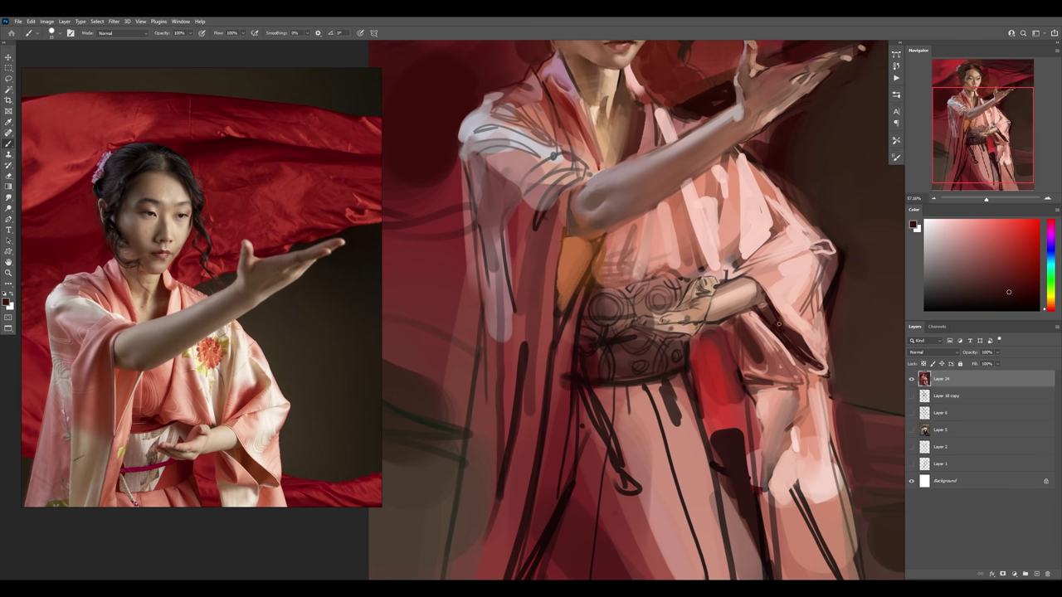
pyautogui.keyDown('alt'); pyautogui.click(771, 344); pyautogui.keyUp('alt')
pyautogui.keyDown('alt'); pyautogui.click(594, 245); pyautogui.keyUp('alt')
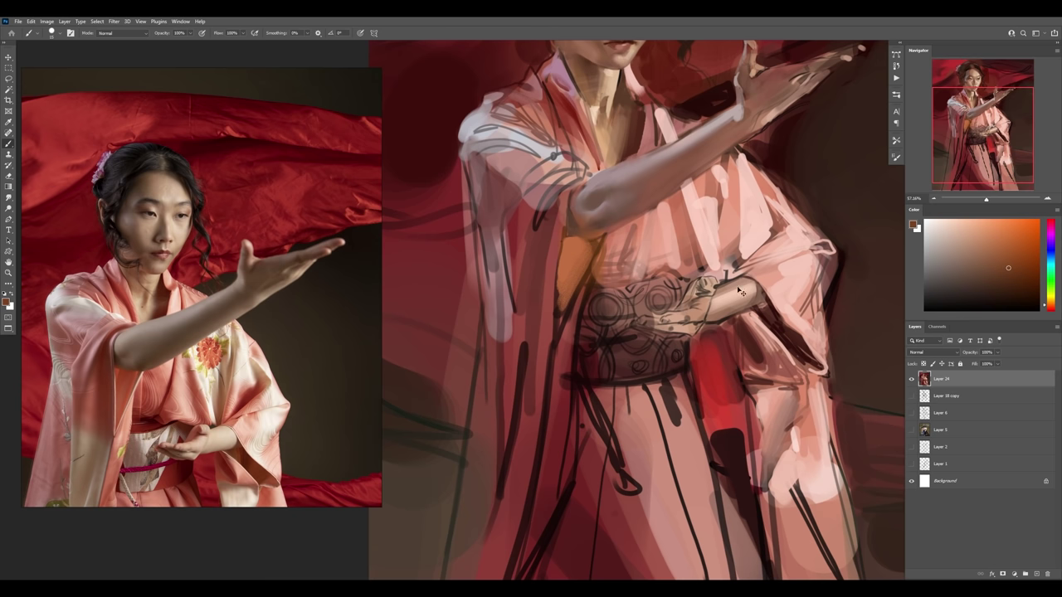
pyautogui.hotkey('ctrl', 'shift', 'alt', 'n')
pyautogui.moveTo(758, 306)
pyautogui.mouseDown()
pyautogui.moveTo(820, 368)
pyautogui.moveTo(730, 328)
pyautogui.mouseUp()
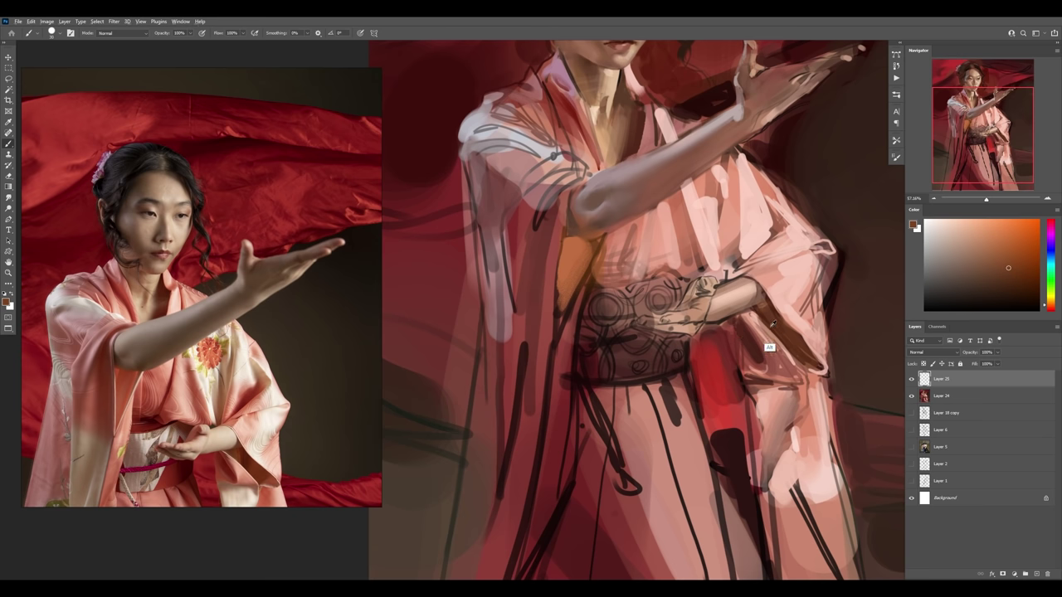
# - Add muted-red and dark-brown marks along the sleeve edge and merge the sash layer into Layer 24
pyautogui.keyDown('alt'); pyautogui.click(778, 375); pyautogui.keyUp('alt')
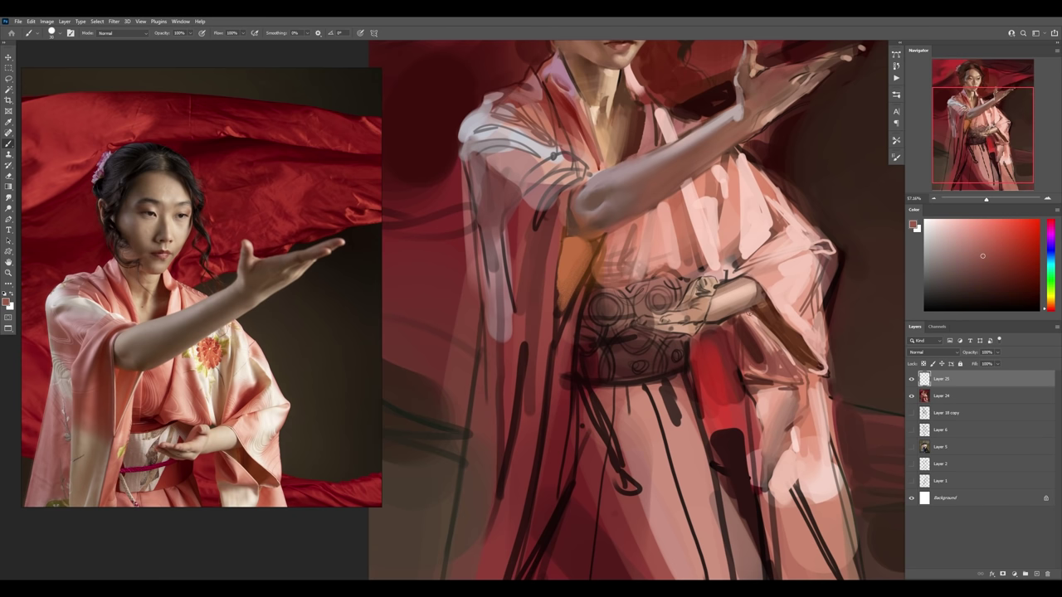
pyautogui.moveTo(756, 327); pyautogui.dragTo(768, 345)
pyautogui.keyDown('alt'); pyautogui.click(783, 287); pyautogui.keyUp('alt')
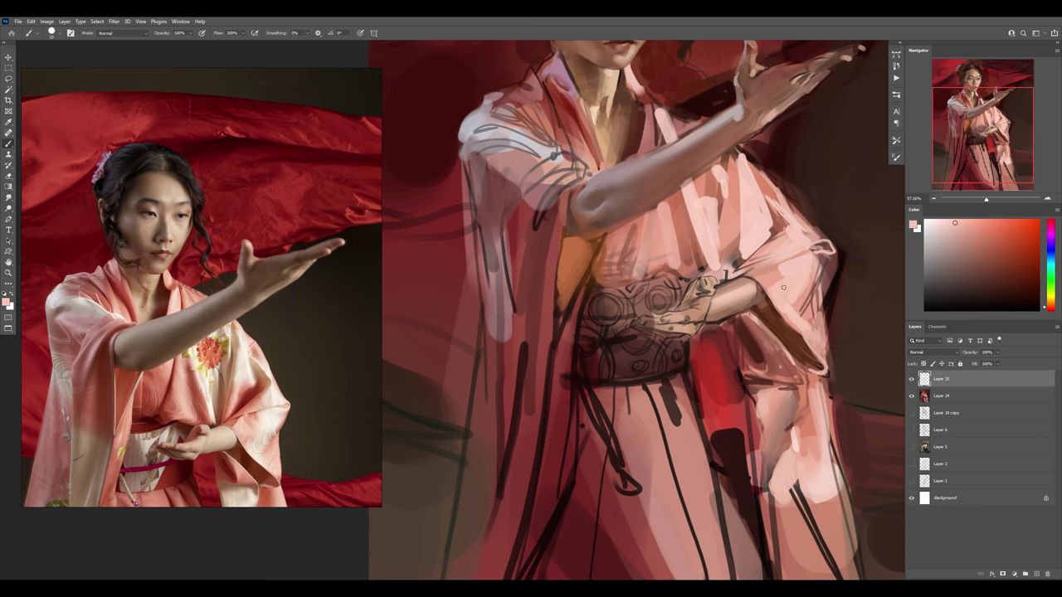
pyautogui.keyDown('alt'); pyautogui.click(759, 326); pyautogui.keyUp('alt')
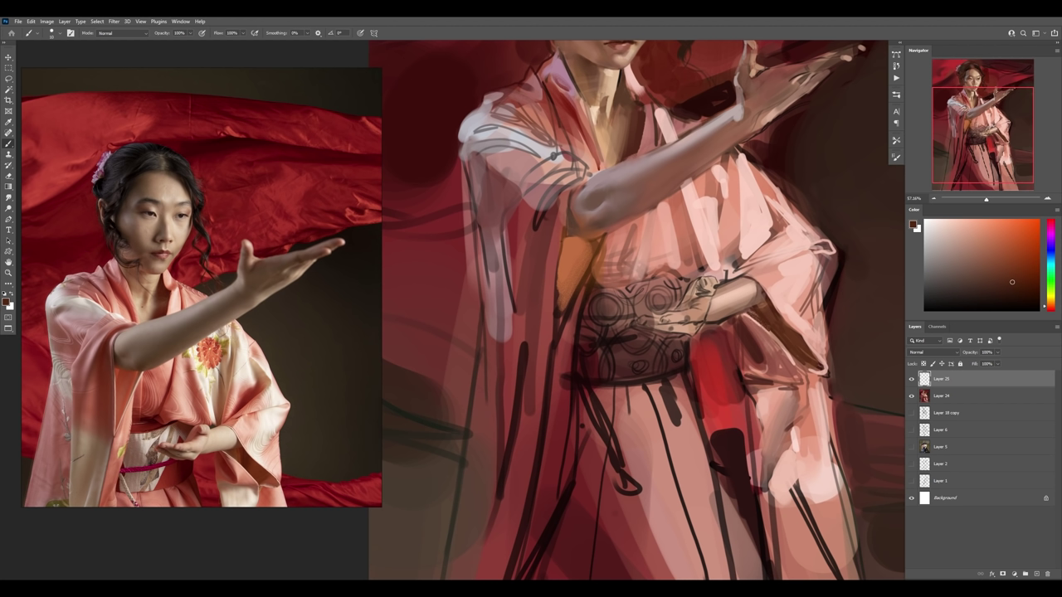
pyautogui.moveTo(779, 339); pyautogui.dragTo(795, 353)
pyautogui.keyDown('alt'); pyautogui.click(782, 425); pyautogui.keyUp('alt')
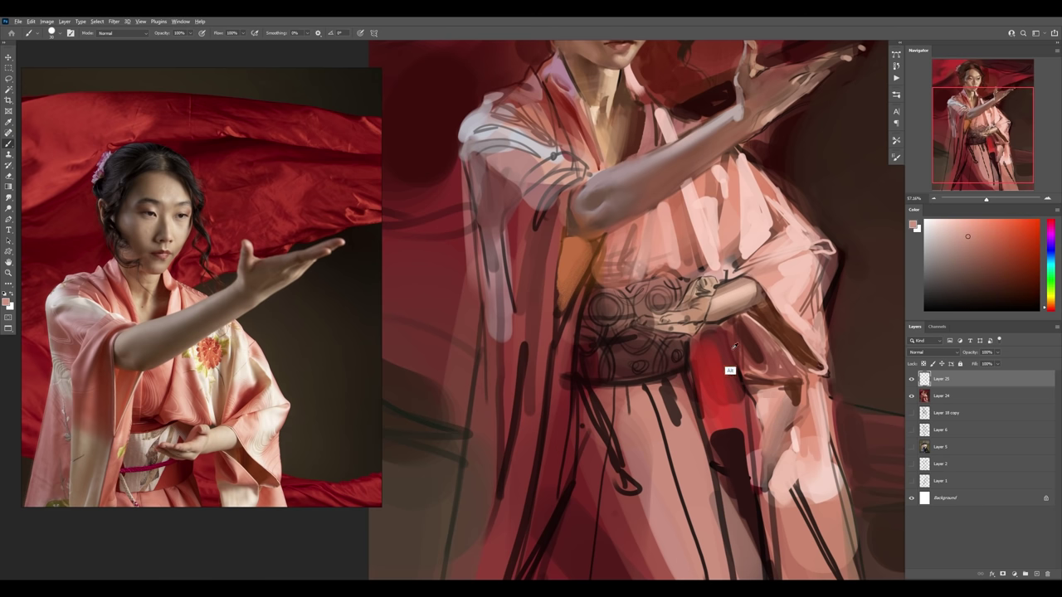
pyautogui.keyDown('alt'); pyautogui.click(694, 343); pyautogui.keyUp('alt')
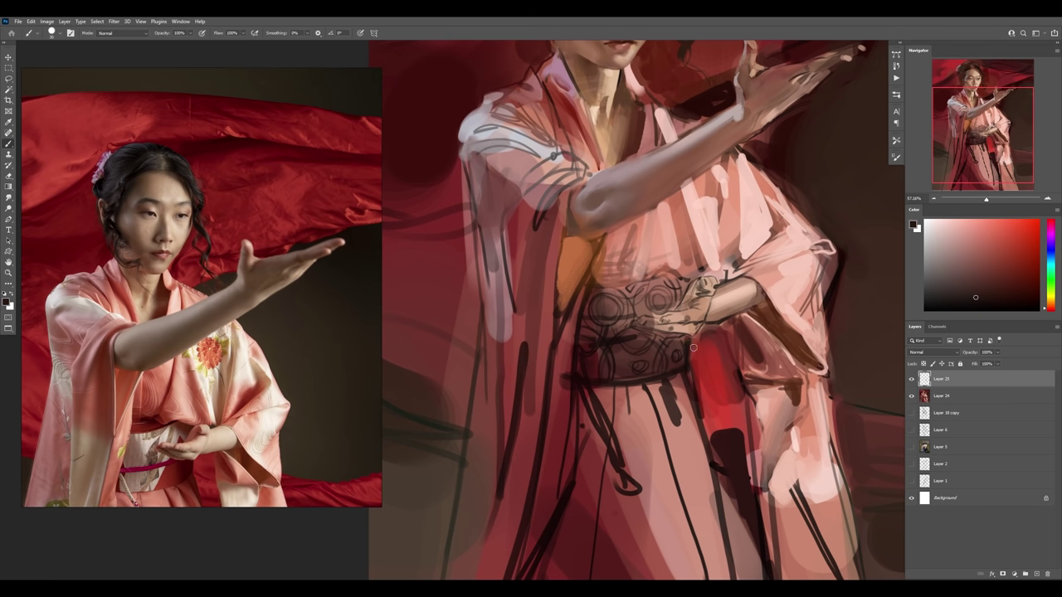
pyautogui.hotkey('ctrl', 'e')
pyautogui.scroll(3, 722, 324)
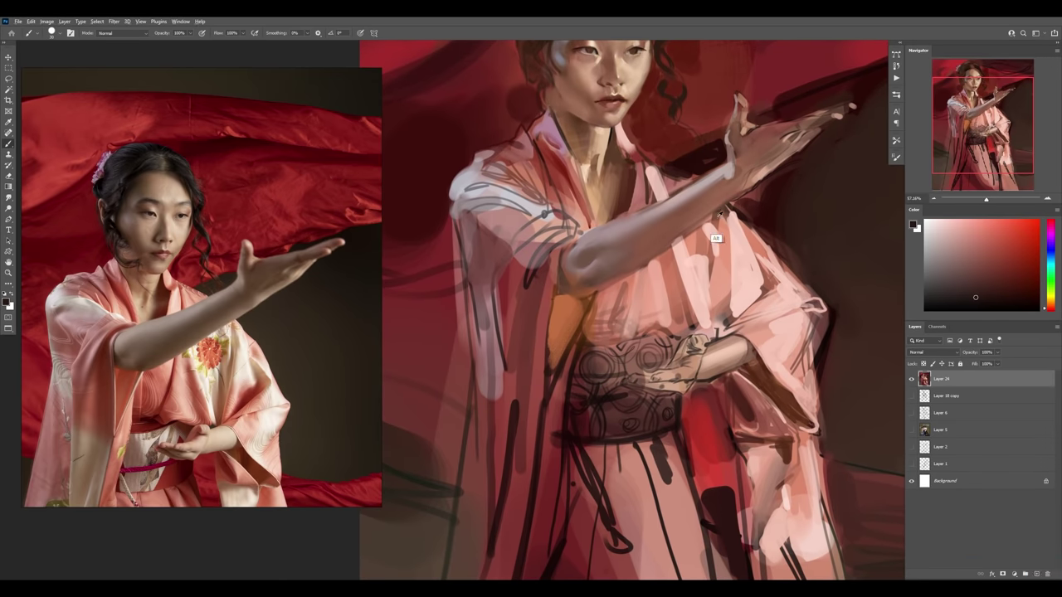
# - Paint dark red fold strokes along the kimono's right side with an enlarged brush
pyautogui.keyDown('alt'); pyautogui.click(562, 163); pyautogui.keyUp('alt')
pyautogui.keyDown('alt'); pyautogui.click(724, 342); pyautogui.keyUp('alt')
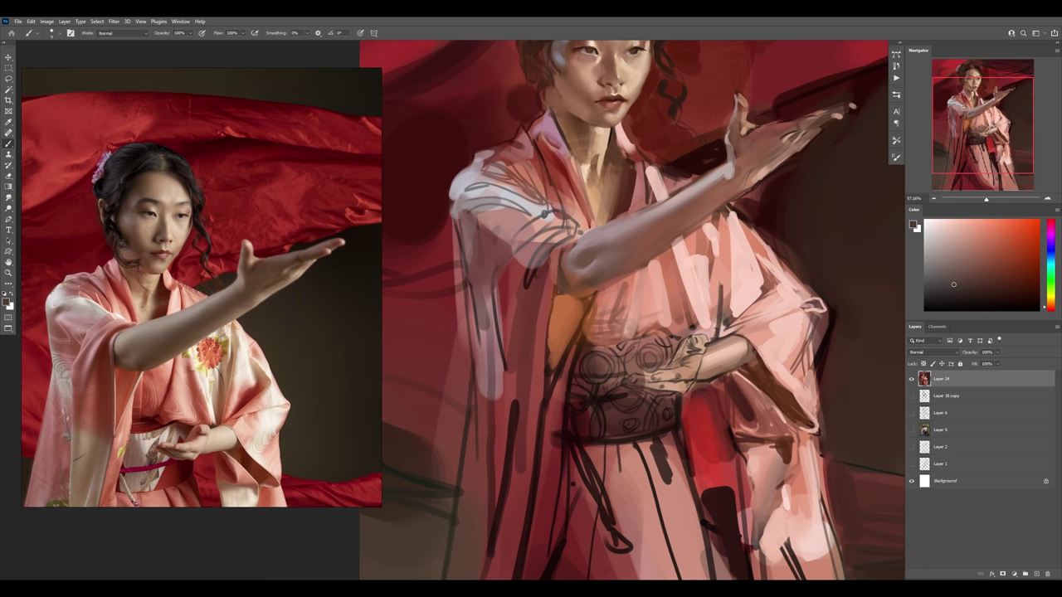
pyautogui.keyDown('alt'); pyautogui.click(776, 301); pyautogui.keyUp('alt')
pyautogui.press(']')
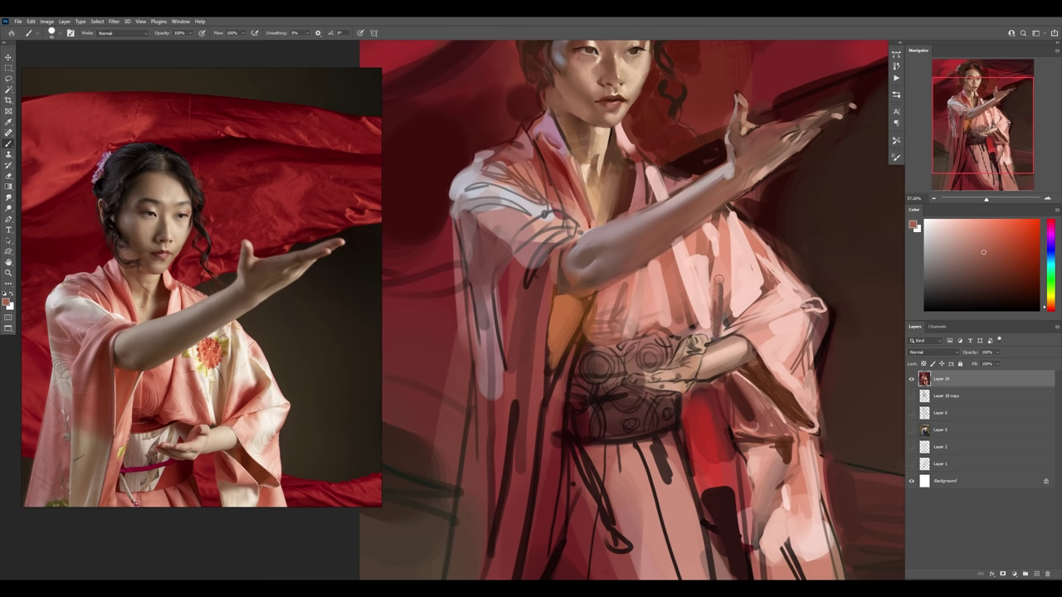
pyautogui.moveTo(753, 279)
pyautogui.mouseDown()
pyautogui.moveTo(742, 318)
pyautogui.moveTo(749, 292)
pyautogui.moveTo(745, 320)
pyautogui.moveTo(770, 296)
pyautogui.mouseUp()
pyautogui.keyDown('alt'); pyautogui.click(702, 409); pyautogui.keyUp('alt')
pyautogui.keyDown('alt'); pyautogui.click(771, 286); pyautogui.keyUp('alt')
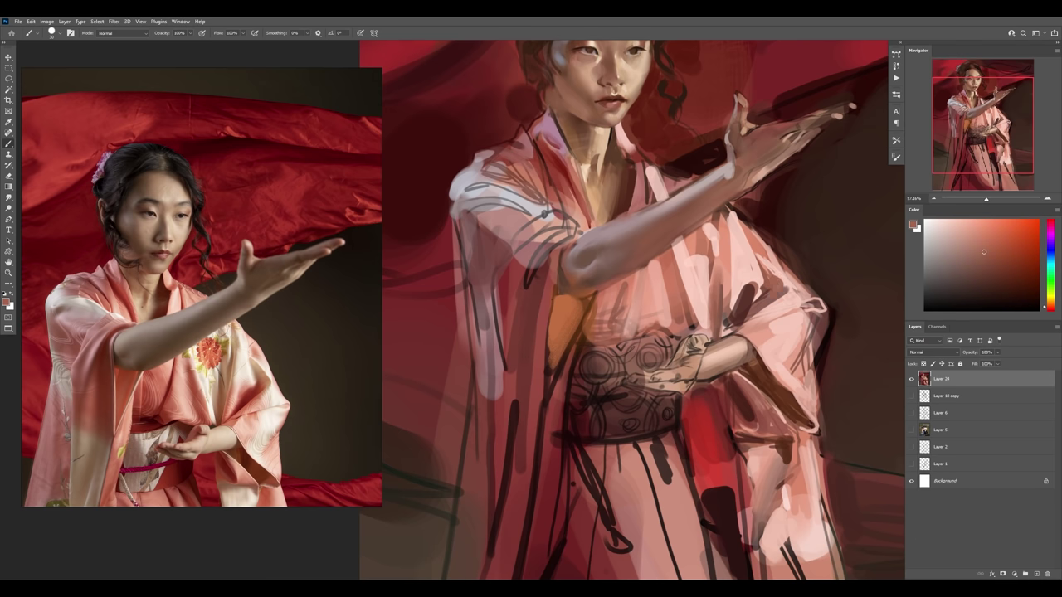
# - Sample light pink and red-brown kimono tones to add highlights to the sleeve
pyautogui.keyDown('alt'); pyautogui.click(790, 320); pyautogui.keyUp('alt')
pyautogui.keyDown('alt'); pyautogui.click(770, 325); pyautogui.keyUp('alt')
pyautogui.keyDown('alt'); pyautogui.click(755, 330); pyautogui.keyUp('alt')
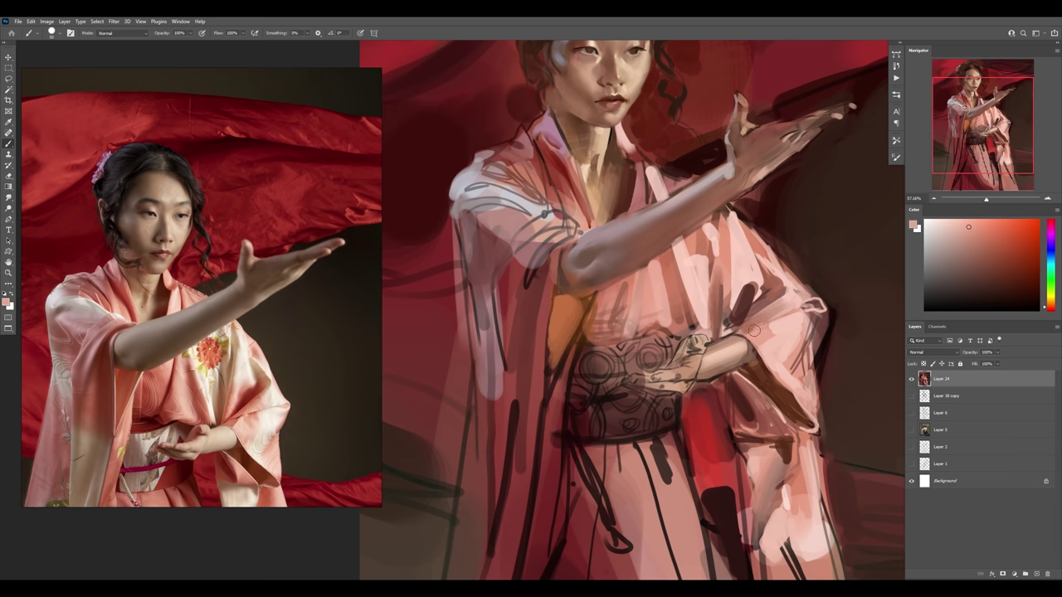
pyautogui.keyDown('alt'); pyautogui.click(751, 325); pyautogui.keyUp('alt')
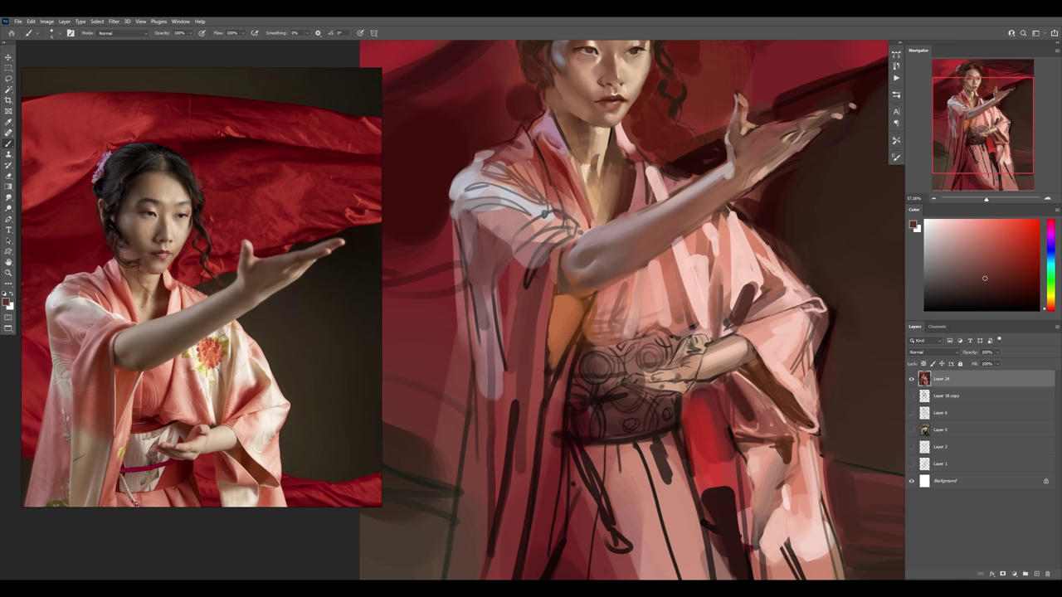
pyautogui.keyDown('alt'); pyautogui.click(791, 298); pyautogui.keyUp('alt')
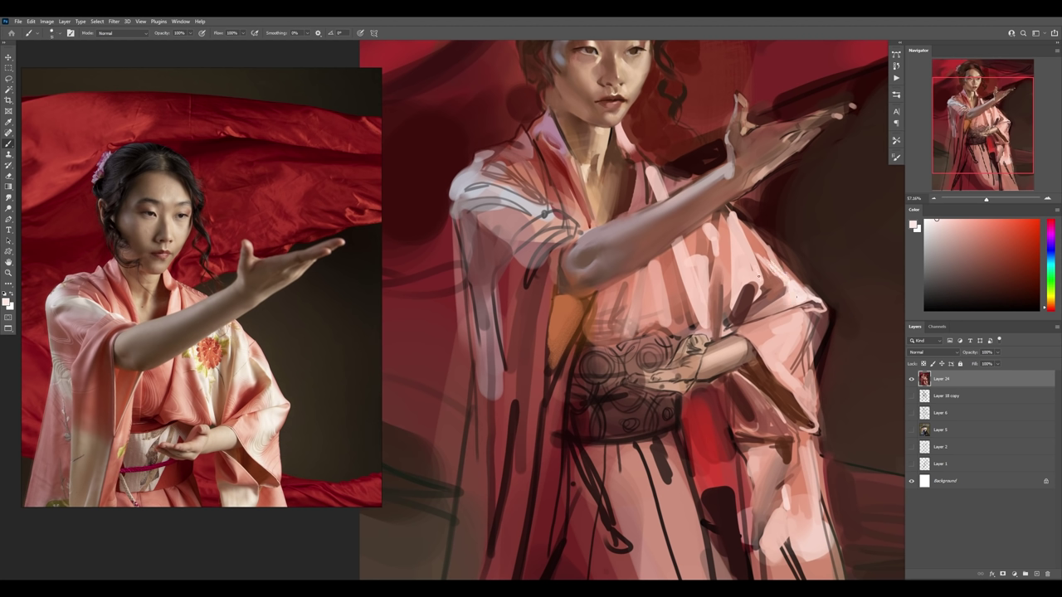
pyautogui.scroll(2, 749, 244)
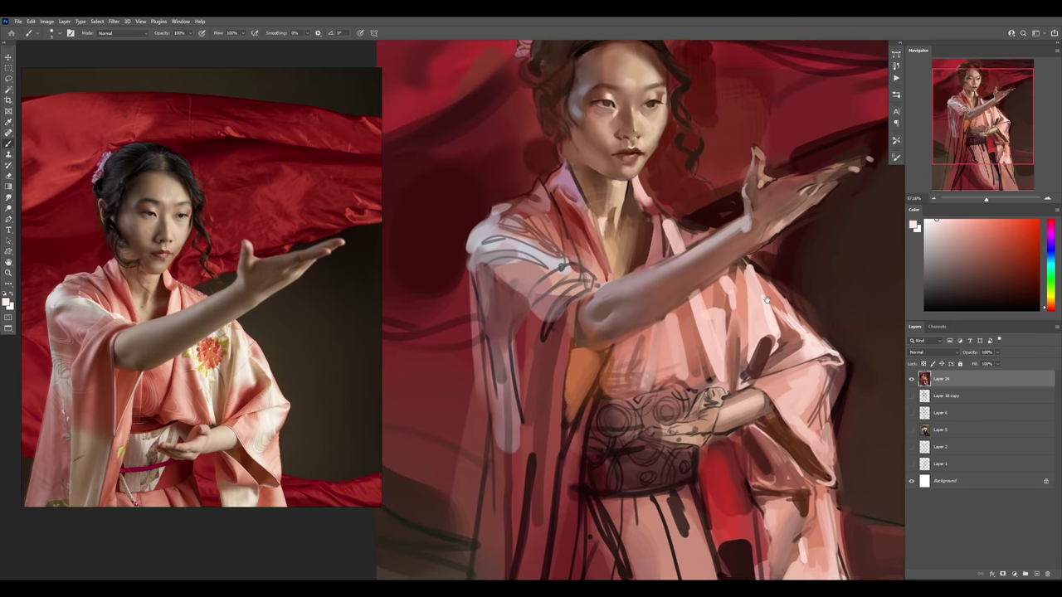
pyautogui.keyDown('alt'); pyautogui.click(790, 344); pyautogui.keyUp('alt')
# - Switch to a smaller Soft Round 500 brush, fill pale pink into the hanging sleeve
pyautogui.rightClick(737, 314)
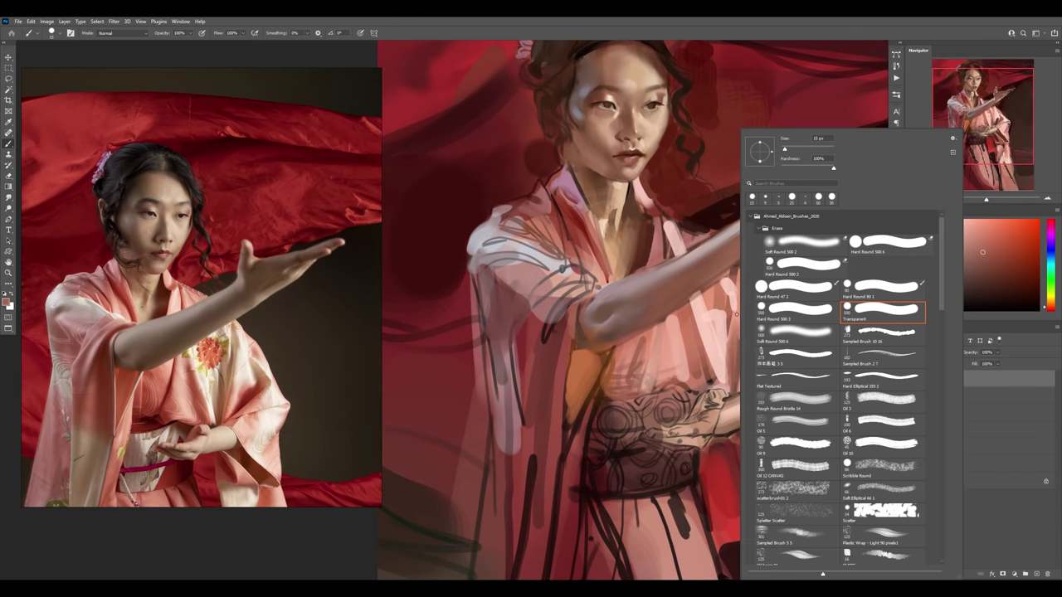
pyautogui.doubleClick(788, 340)
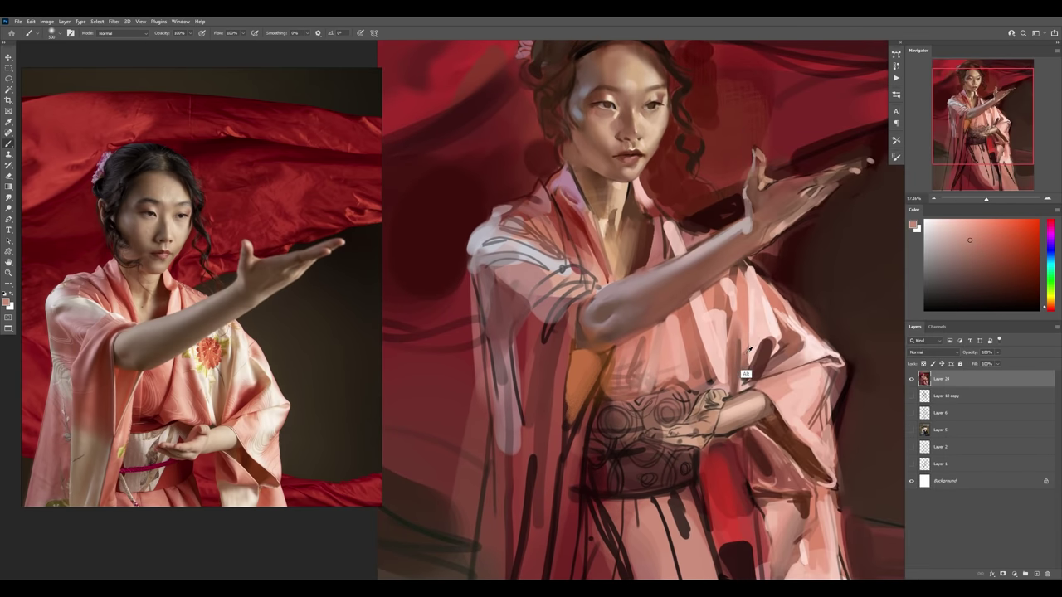
pyautogui.press('[')
pyautogui.press('[')
pyautogui.press('[')
pyautogui.keyDown('alt'); pyautogui.click(745, 323); pyautogui.keyUp('alt')
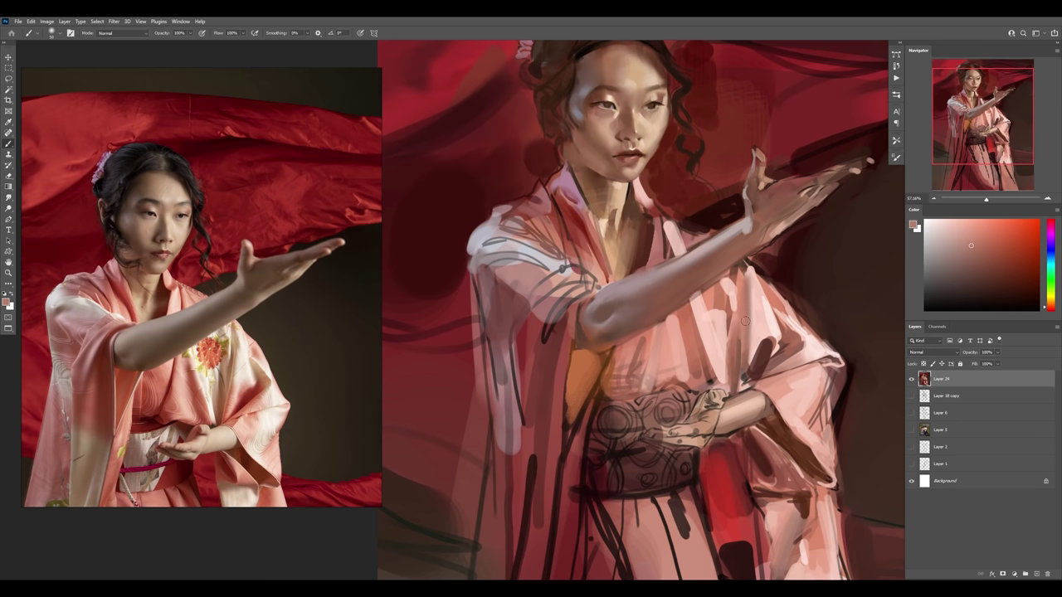
pyautogui.keyDown('alt'); pyautogui.click(735, 313); pyautogui.keyUp('alt')
pyautogui.keyDown('alt'); pyautogui.click(730, 314); pyautogui.keyUp('alt')
pyautogui.press('z')
pyautogui.moveTo(787, 264); pyautogui.dragTo(732, 406)
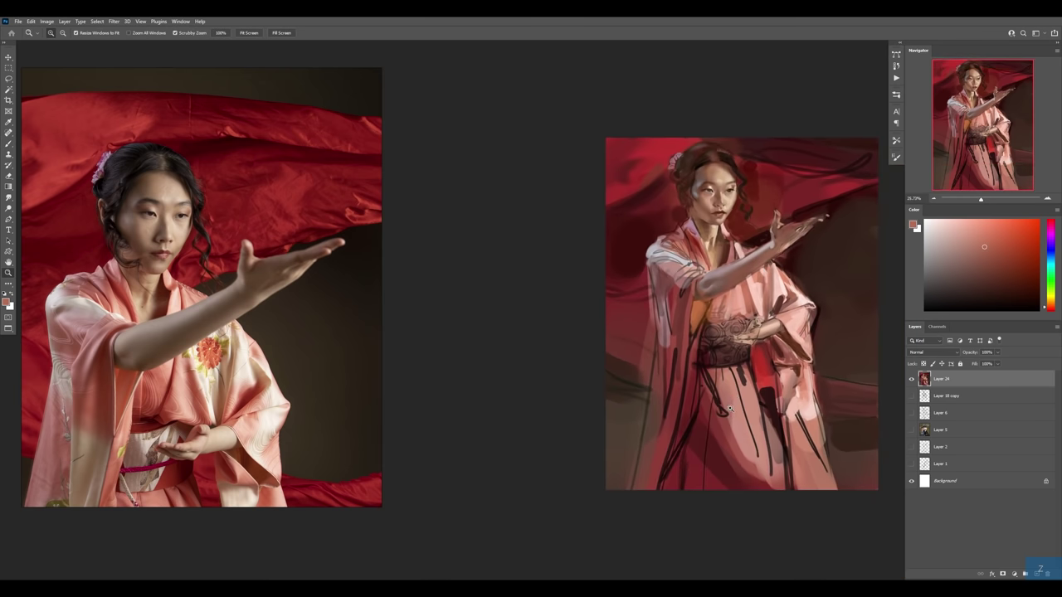
# - On a new layer, wash the obi pale grey with the Transparent brush
pyautogui.moveTo(753, 335); pyautogui.dragTo(768, 333)
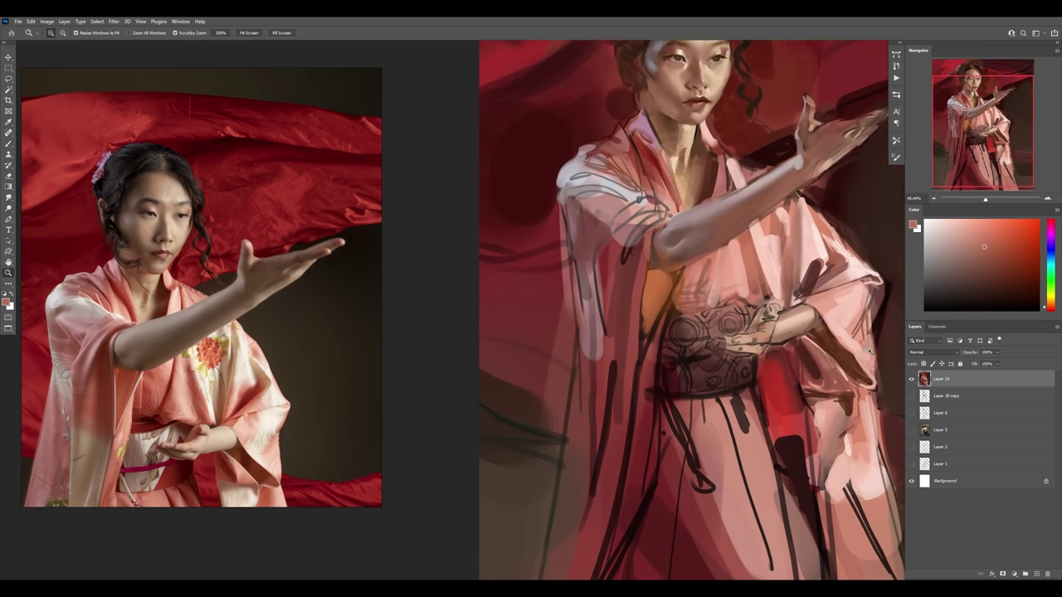
pyautogui.hotkey('ctrl', 'shift', 'alt', 'n')
pyautogui.press('b')
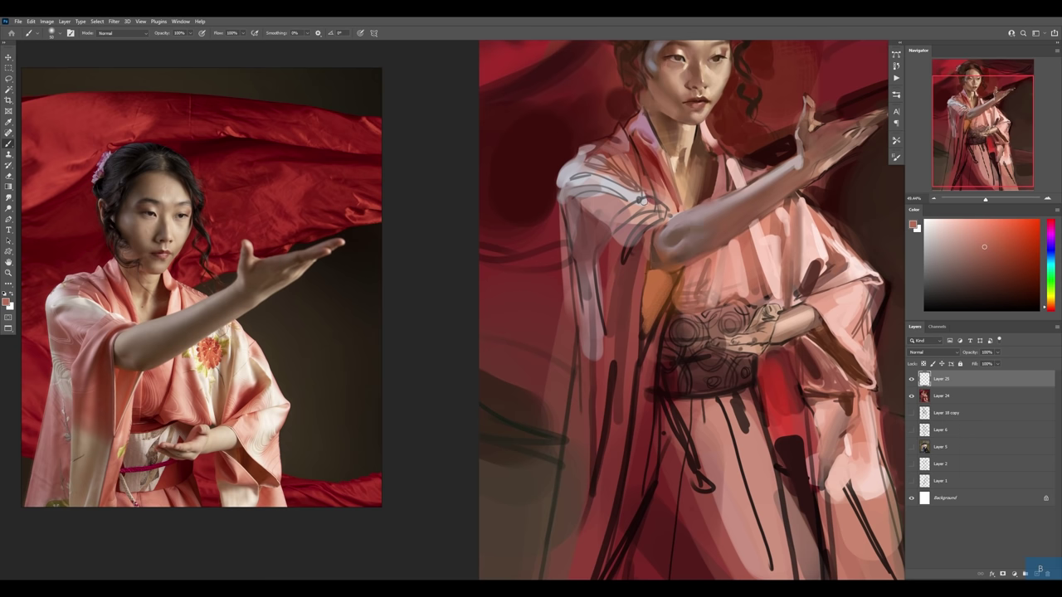
pyautogui.rightClick(760, 332)
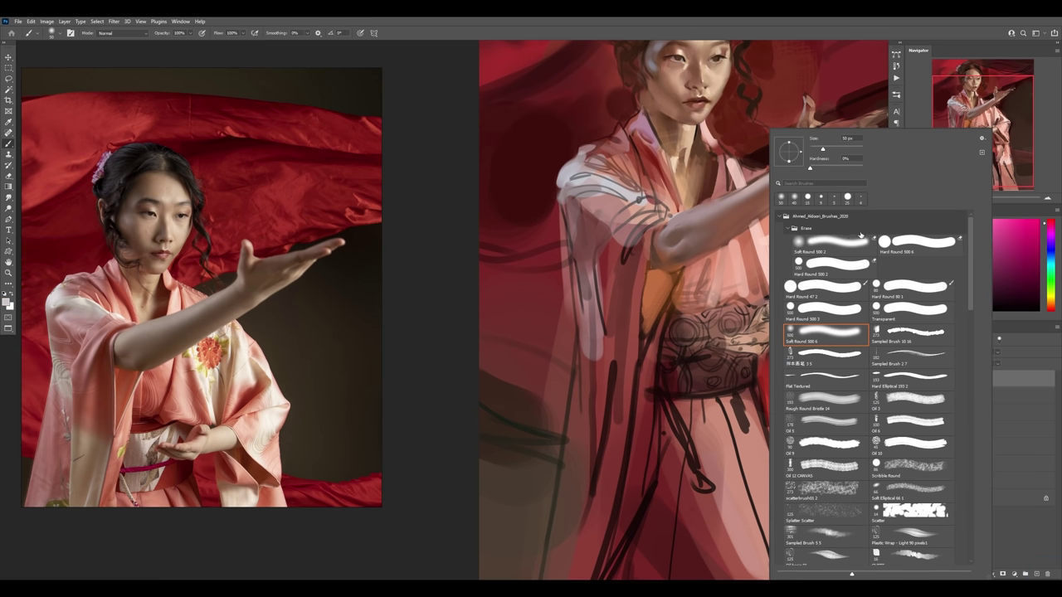
pyautogui.click(890, 313)
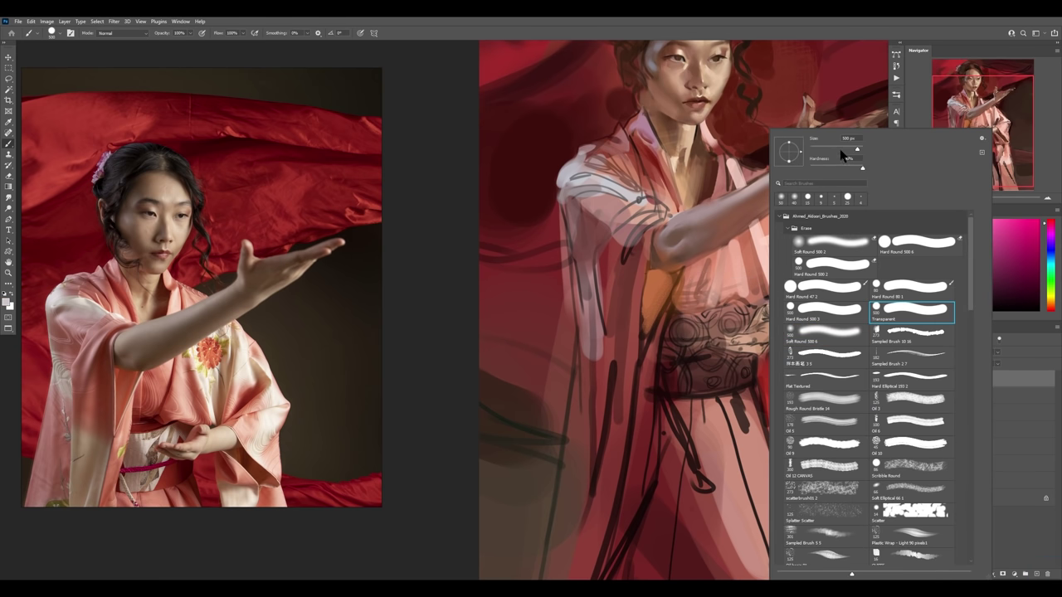
pyautogui.click(715, 330)
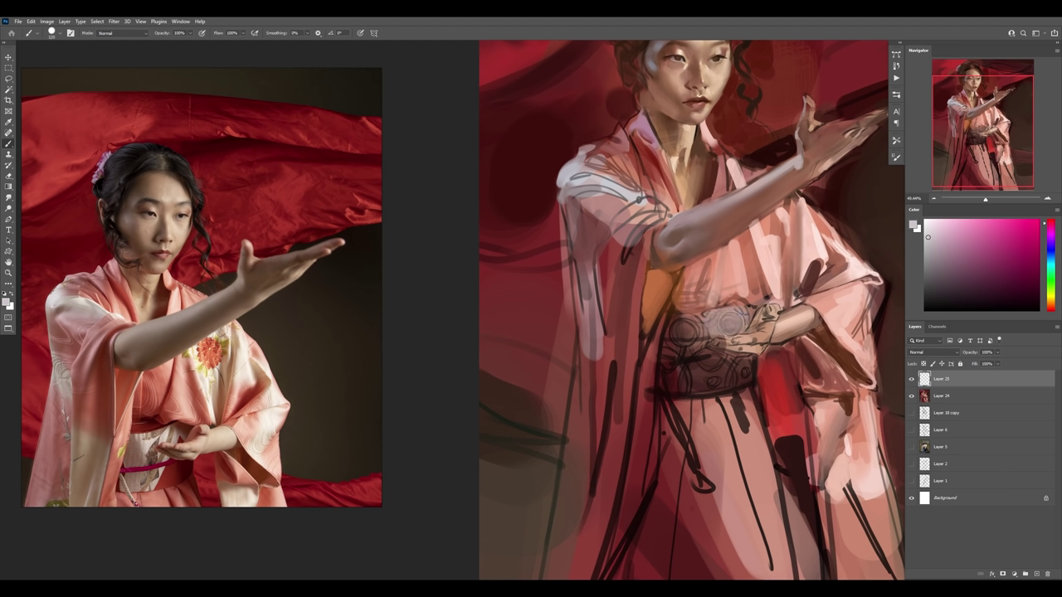
pyautogui.moveTo(731, 324)
pyautogui.mouseDown()
pyautogui.moveTo(688, 332)
pyautogui.moveTo(693, 353)
pyautogui.moveTo(747, 369)
pyautogui.moveTo(676, 332)
pyautogui.moveTo(688, 383)
pyautogui.moveTo(677, 336)
pyautogui.moveTo(706, 307)
pyautogui.moveTo(679, 323)
pyautogui.moveTo(701, 353)
pyautogui.mouseUp()
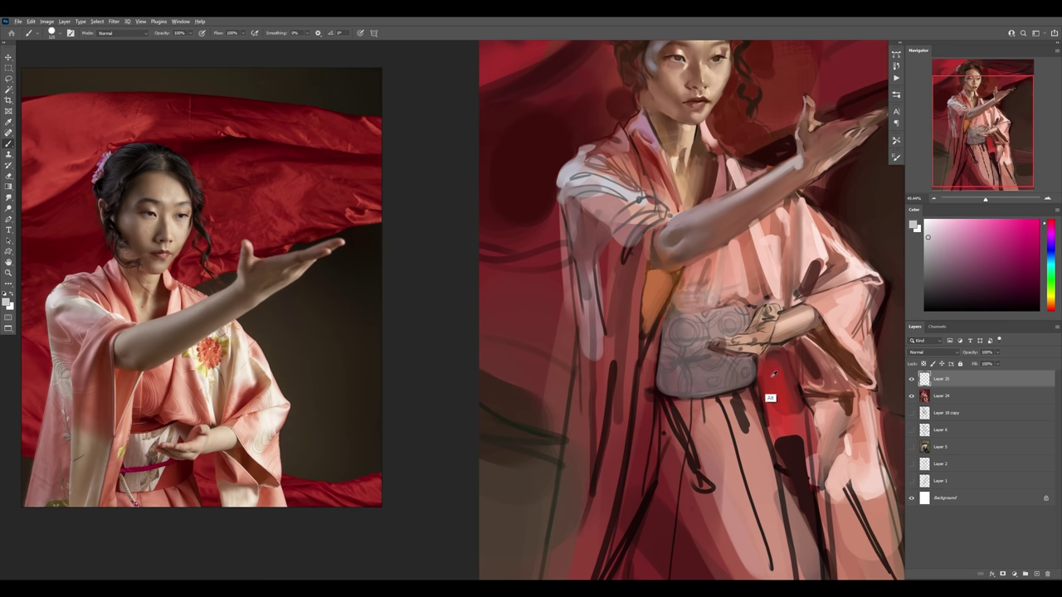
# - Paint red into the obi's lower patch and circle motifs, and darken its top edge with maroon
pyautogui.keyDown('alt'); pyautogui.click(774, 375); pyautogui.keyUp('alt')
pyautogui.moveTo(727, 378); pyautogui.dragTo(697, 384)
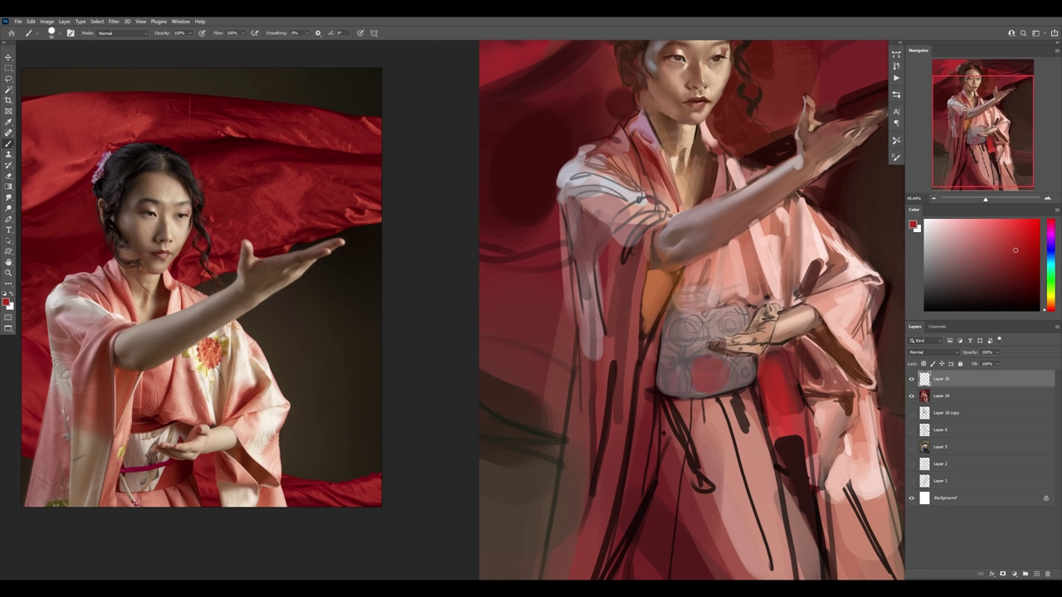
pyautogui.moveTo(696, 324)
pyautogui.mouseDown()
pyautogui.moveTo(682, 335)
pyautogui.moveTo(724, 332)
pyautogui.moveTo(708, 313)
pyautogui.mouseUp()
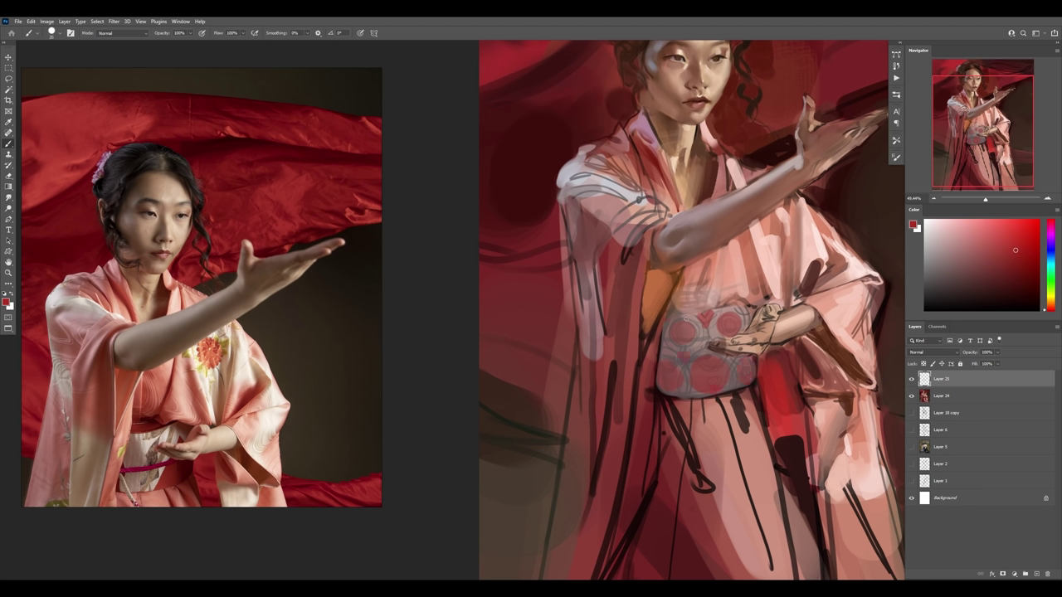
pyautogui.keyDown('alt'); pyautogui.click(759, 398); pyautogui.keyUp('alt')
pyautogui.moveTo(685, 308); pyautogui.dragTo(731, 301)
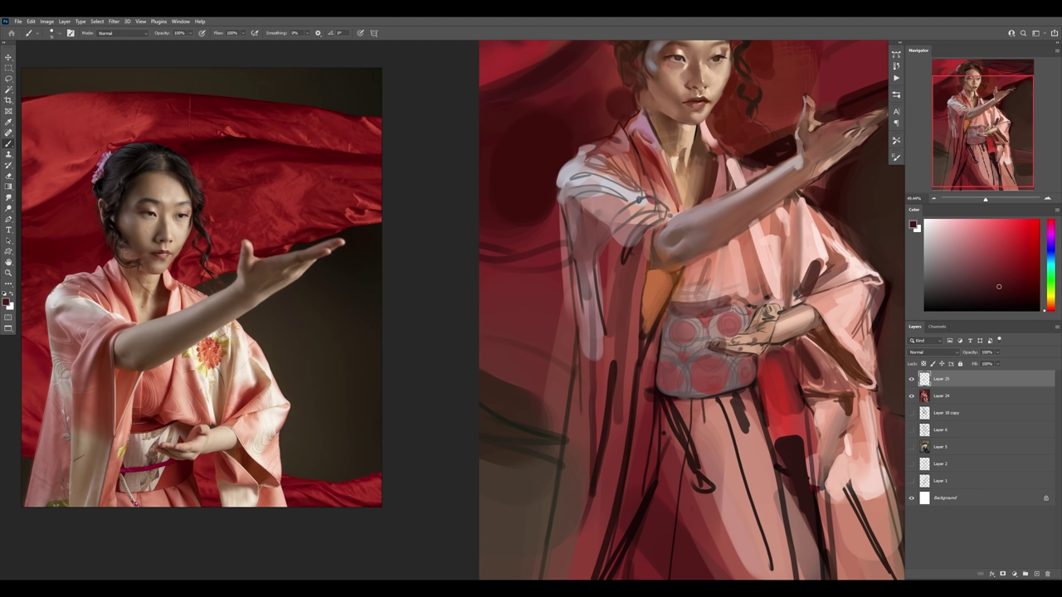
pyautogui.moveTo(699, 314); pyautogui.dragTo(729, 310)
# - Shade the obi with darker grey-red and add bright red below the lower hand
pyautogui.press(']')
pyautogui.press(']')
pyautogui.press(']')
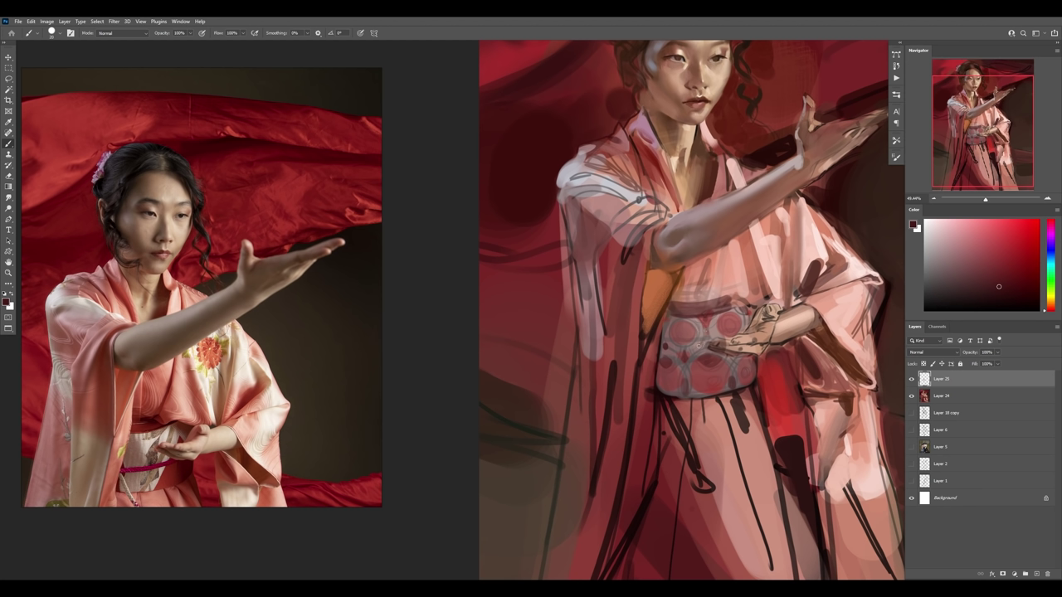
pyautogui.moveTo(669, 344)
pyautogui.mouseDown()
pyautogui.moveTo(697, 321)
pyautogui.moveTo(682, 355)
pyautogui.moveTo(686, 397)
pyautogui.mouseUp()
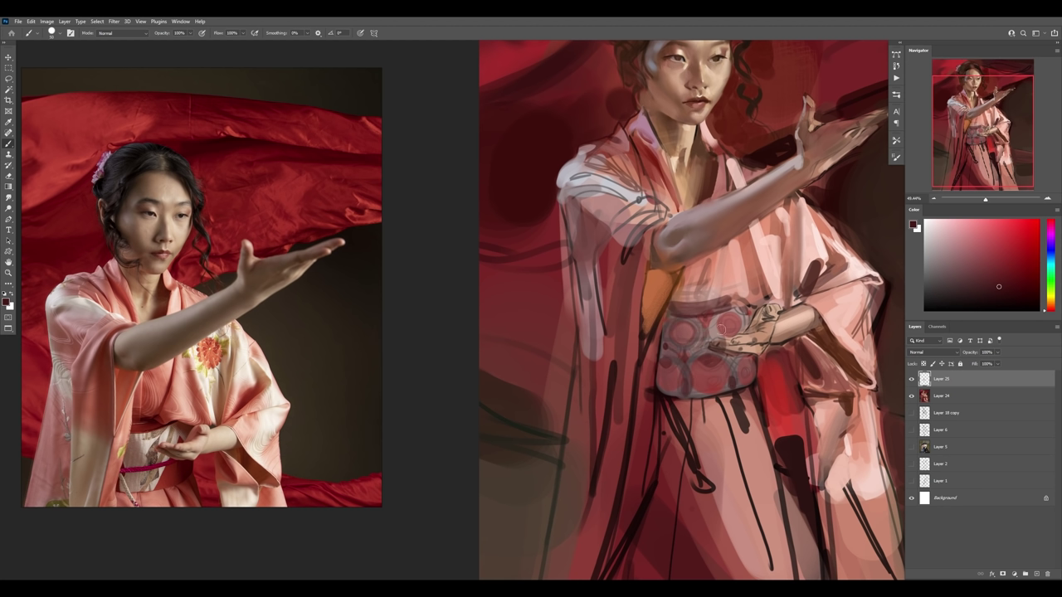
pyautogui.moveTo(720, 339); pyautogui.dragTo(713, 315)
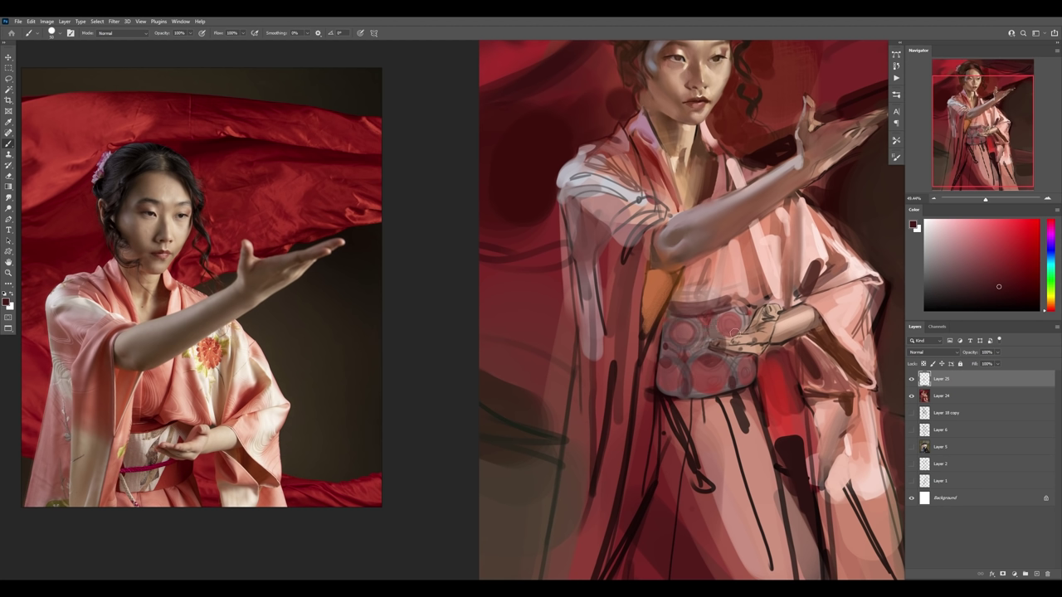
pyautogui.keyDown('alt'); pyautogui.click(770, 382); pyautogui.keyUp('alt')
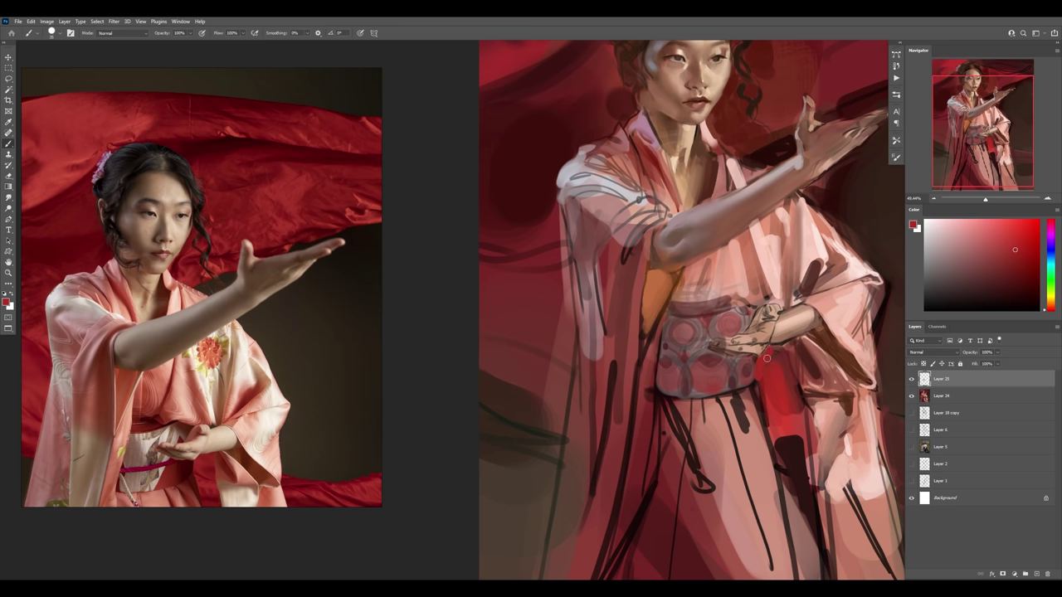
pyautogui.moveTo(757, 382)
pyautogui.mouseDown()
pyautogui.moveTo(774, 361)
pyautogui.moveTo(780, 377)
pyautogui.moveTo(747, 357)
pyautogui.mouseUp()
# - On a new Multiply layer, paint dark brown accents on the thumb and fingers over the obi
pyautogui.press('z')
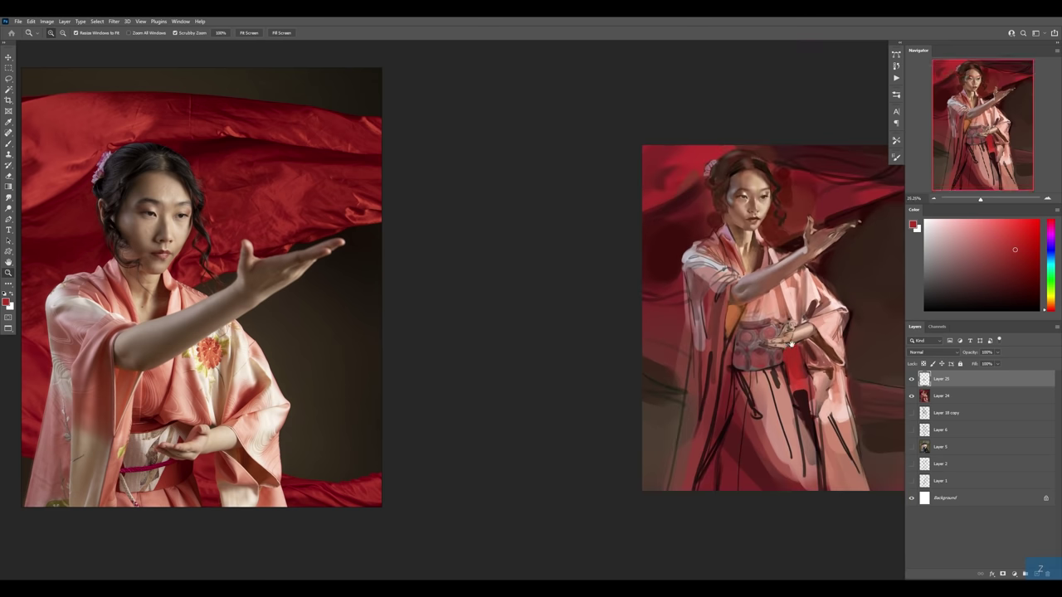
pyautogui.moveTo(861, 369); pyautogui.dragTo(781, 369)
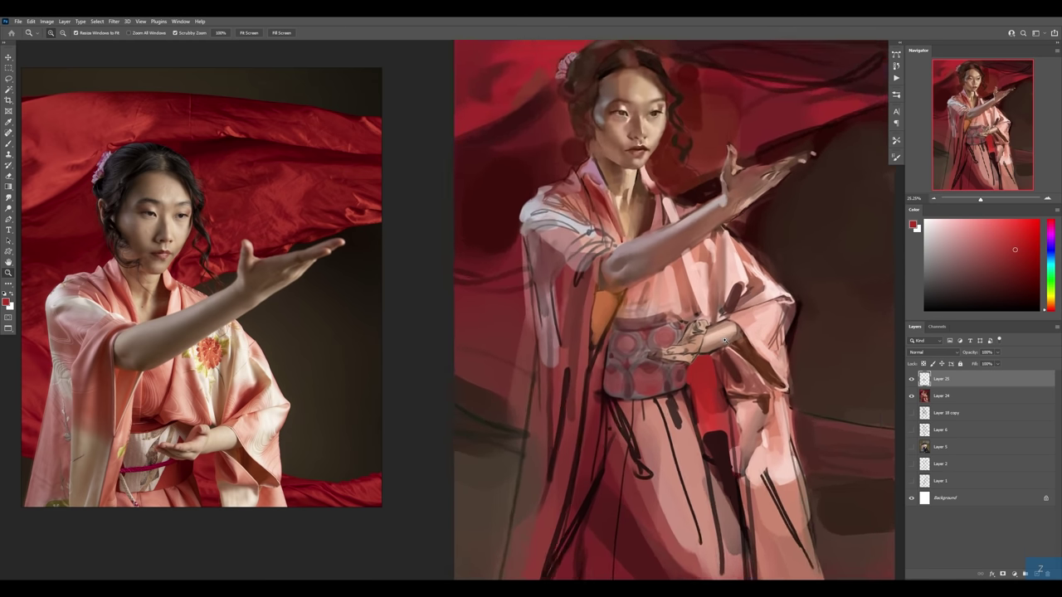
pyautogui.moveTo(718, 337); pyautogui.dragTo(755, 342)
pyautogui.press('b')
pyautogui.hotkey('ctrl', 'alt', '1')
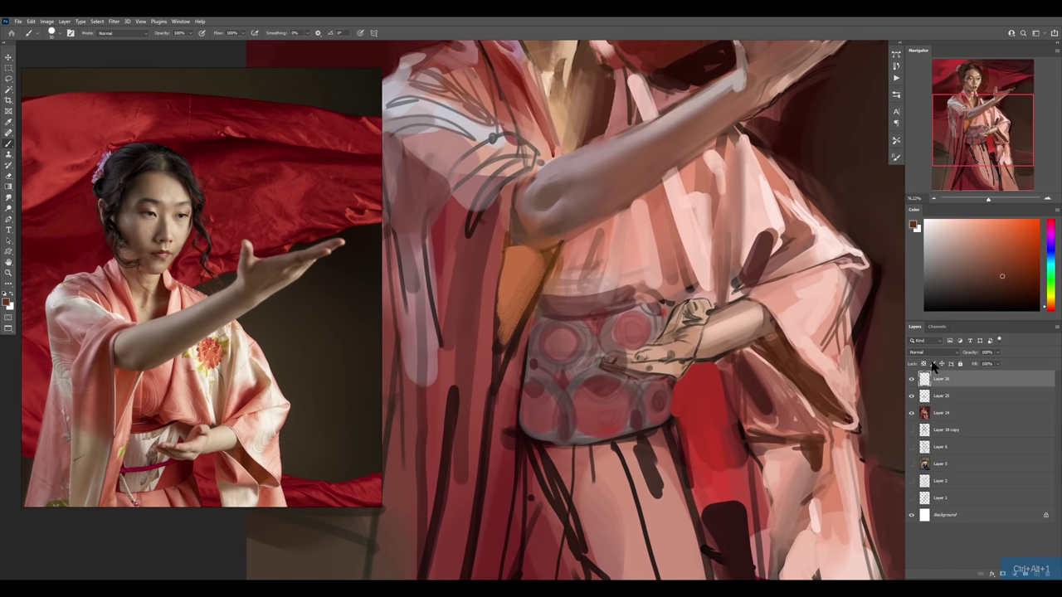
pyautogui.click(1009, 258)
pyautogui.moveTo(686, 306); pyautogui.dragTo(662, 341)
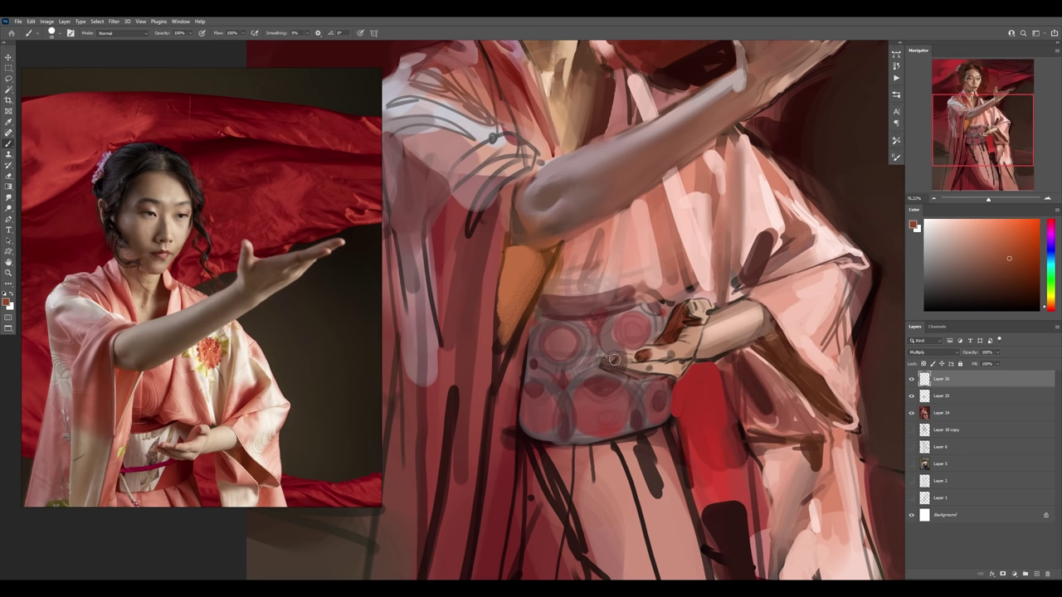
pyautogui.moveTo(621, 359); pyautogui.dragTo(614, 358)
# - Lower the top paint layer's opacity to 81% and merge Layers 24–26 into one
pyautogui.keyDown('alt'); pyautogui.click(630, 361); pyautogui.keyUp('alt')
pyautogui.press('[')
pyautogui.press('[')
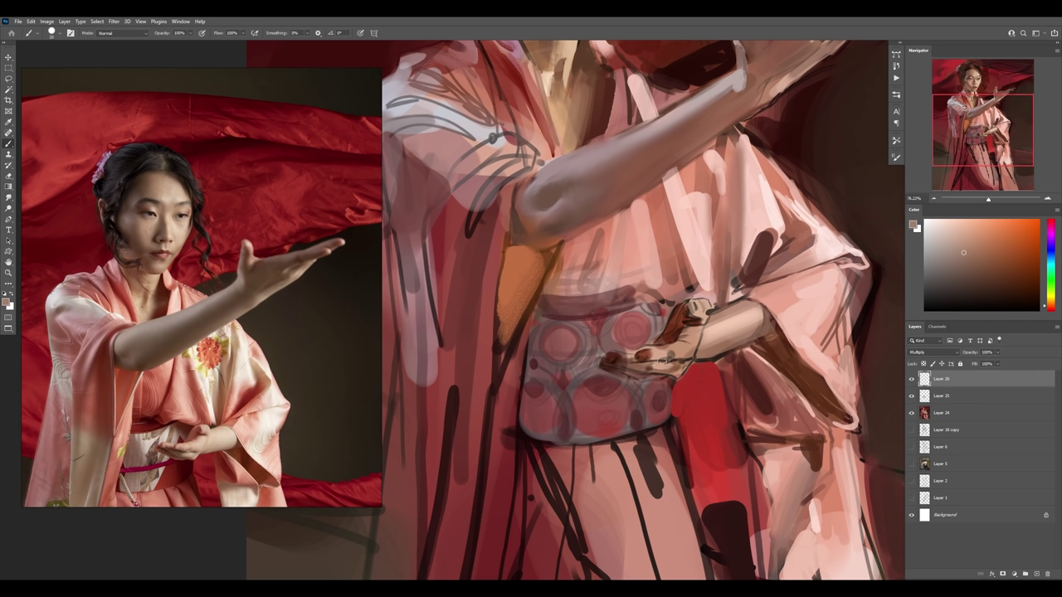
pyautogui.press('b')
pyautogui.press('e')
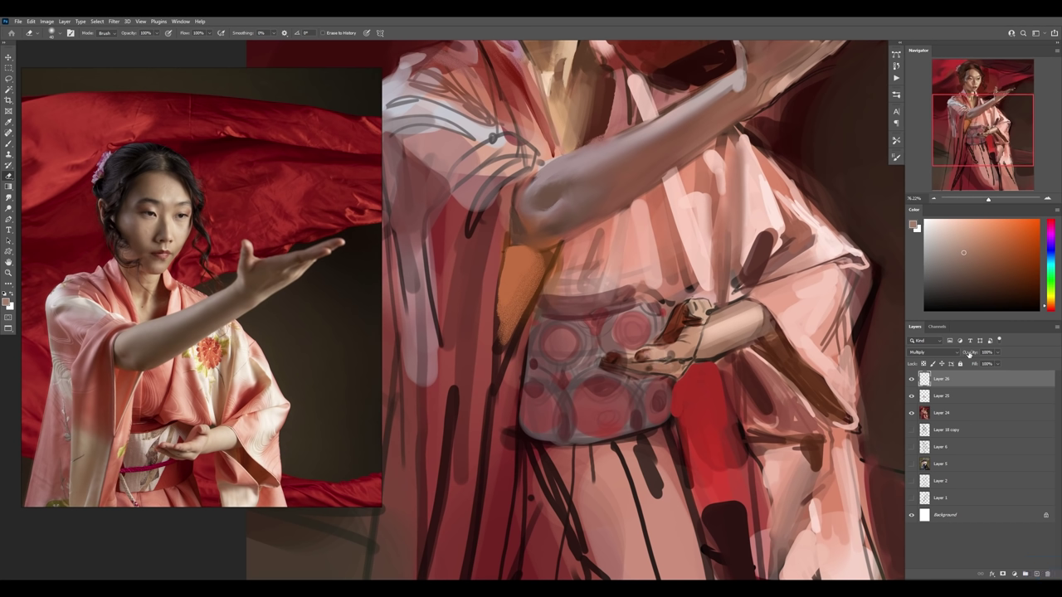
pyautogui.moveTo(969, 353); pyautogui.dragTo(963, 356)
pyautogui.keyDown('shift'); pyautogui.click(942, 413); pyautogui.keyUp('shift')
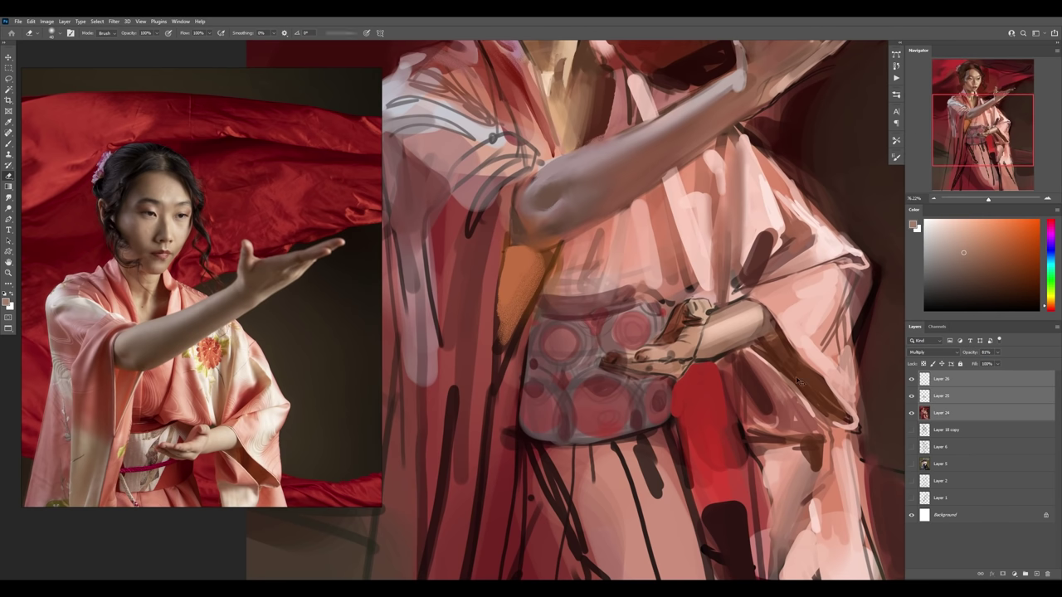
pyautogui.hotkey('ctrl', 'e')
pyautogui.press('z')
pyautogui.keyDown('alt'); pyautogui.click(700, 307); pyautogui.keyUp('alt')
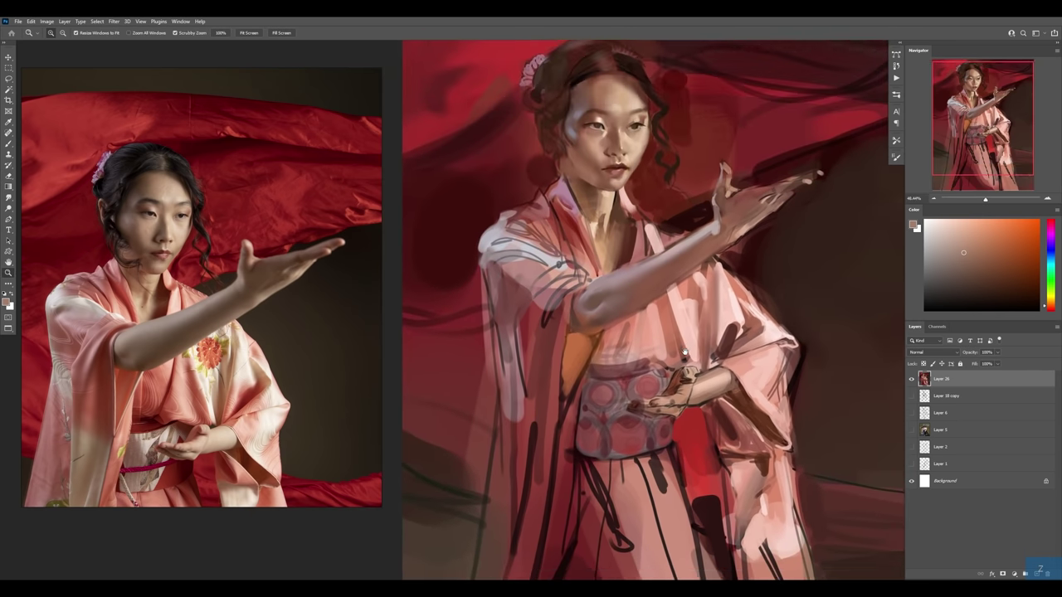
# - Add a new empty layer and set up a small light pink brush for lettering
pyautogui.moveTo(722, 311); pyautogui.dragTo(706, 322)
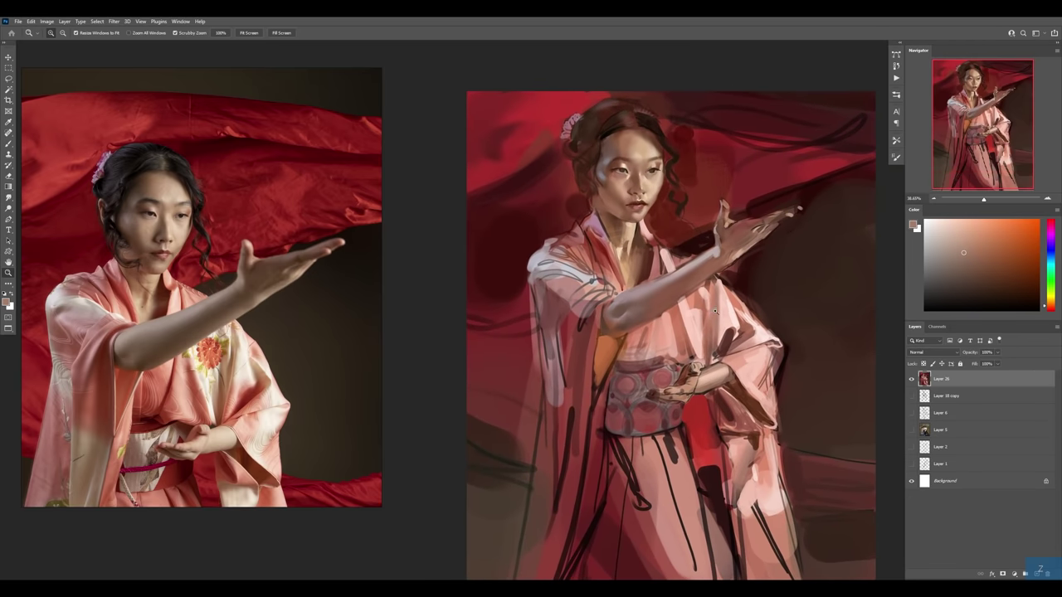
pyautogui.hotkey('ctrl', 'shift', 'alt', 'n')
pyautogui.press('b')
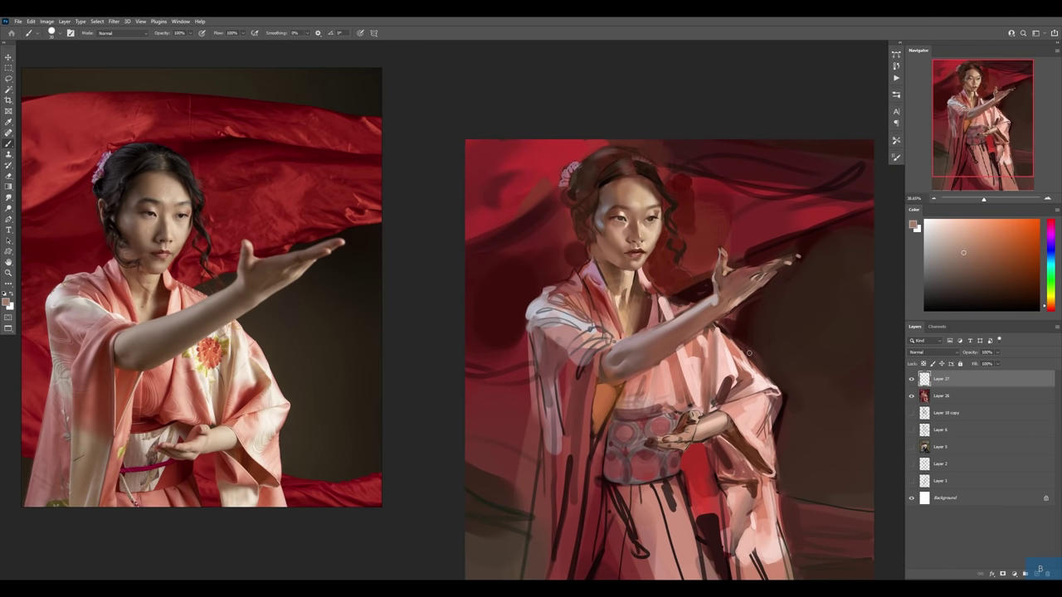
pyautogui.keyDown('alt'); pyautogui.click(733, 385); pyautogui.keyUp('alt')
pyautogui.press('[')
pyautogui.press('[')
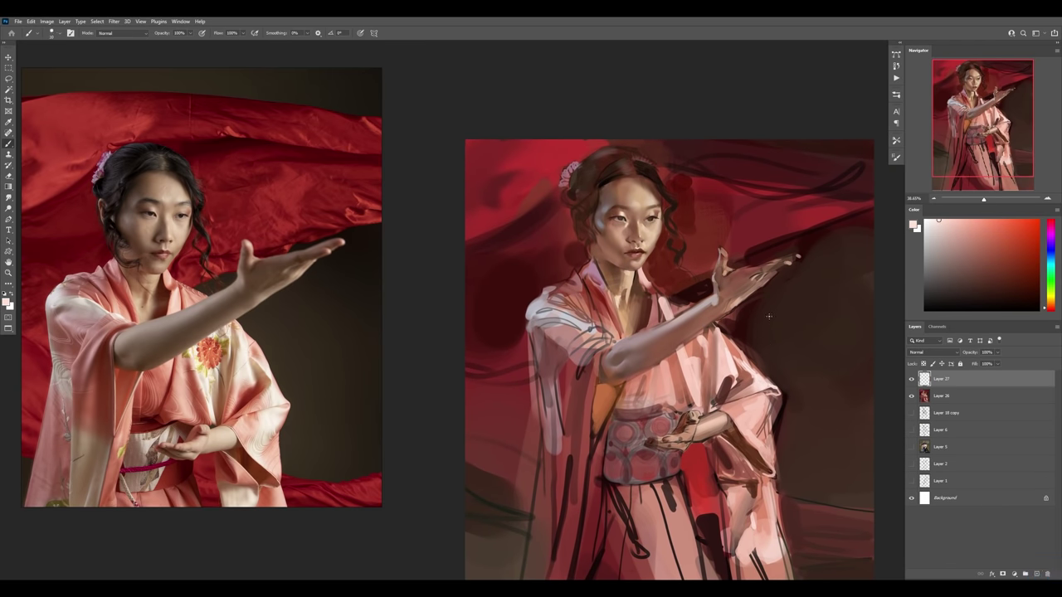
# - Hand-letter 'BREAK TIME!' in light pink beside the raised hand
pyautogui.moveTo(762, 309)
pyautogui.mouseDown()
pyautogui.moveTo(760, 334)
pyautogui.moveTo(814, 331)
pyautogui.moveTo(811, 320)
pyautogui.mouseUp()
pyautogui.moveTo(815, 306)
pyautogui.mouseDown()
pyautogui.moveTo(814, 330)
pyautogui.moveTo(833, 329)
pyautogui.moveTo(787, 357)
pyautogui.mouseUp()
pyautogui.moveTo(775, 342)
pyautogui.mouseDown()
pyautogui.moveTo(794, 340)
pyautogui.moveTo(797, 360)
pyautogui.moveTo(826, 347)
pyautogui.mouseUp()
pyautogui.click(794, 335)
pyautogui.moveTo(839, 332); pyautogui.dragTo(836, 348)
pyautogui.click(835, 355)
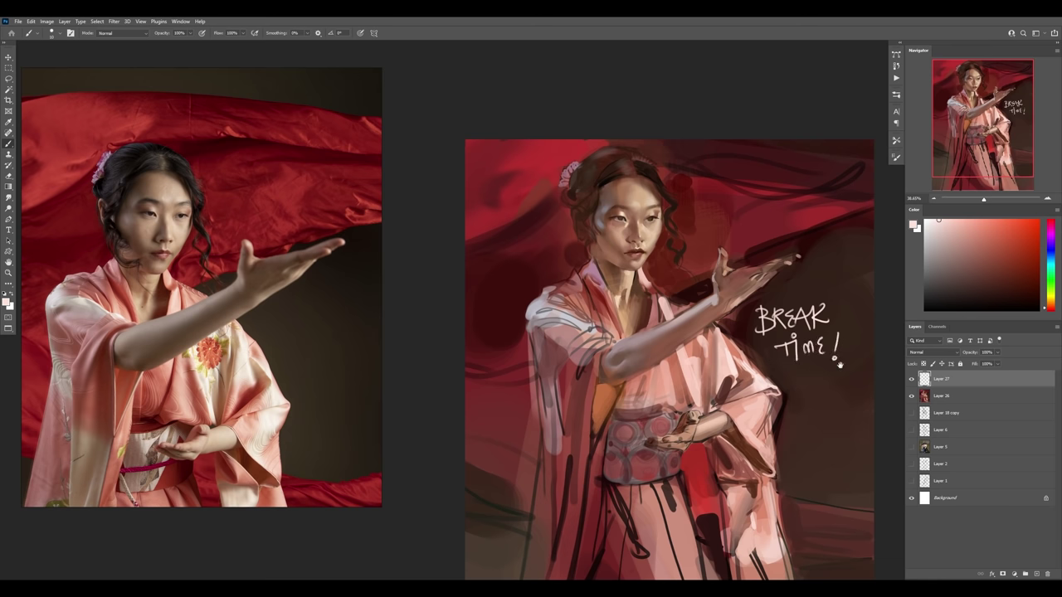
pyautogui.moveTo(807, 387); pyautogui.dragTo(702, 310)
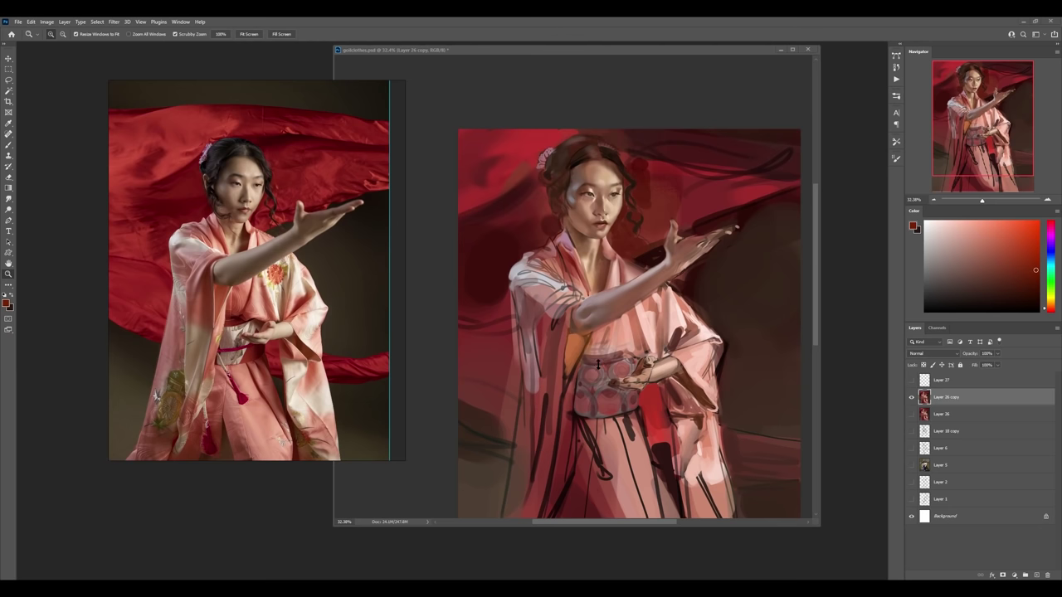
# - Select the left sleeve edge with the Lasso to prepare for smudging
pyautogui.click(611, 384)
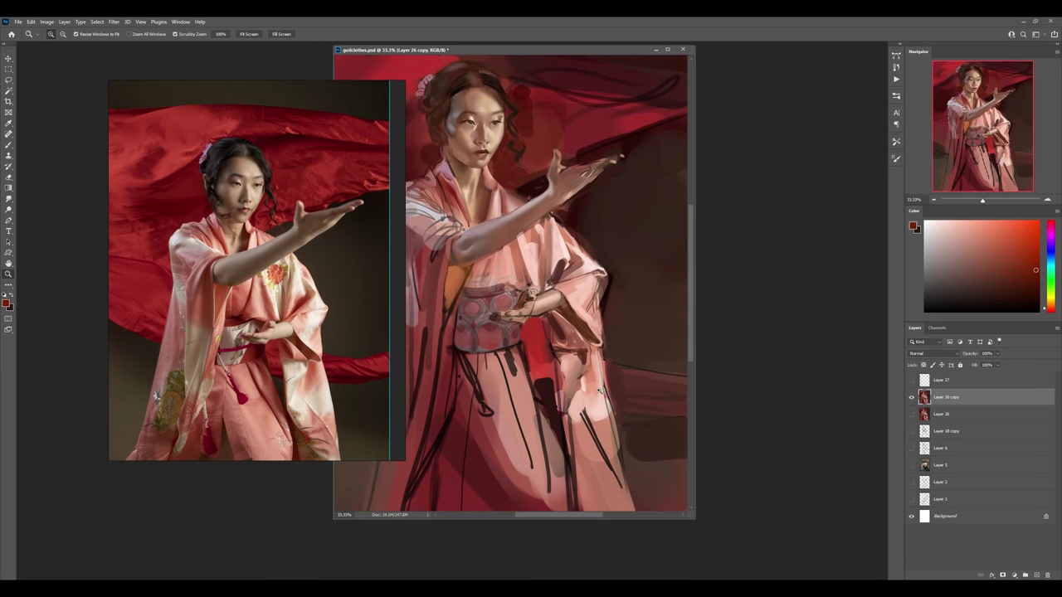
pyautogui.moveTo(584, 383); pyautogui.dragTo(653, 413)
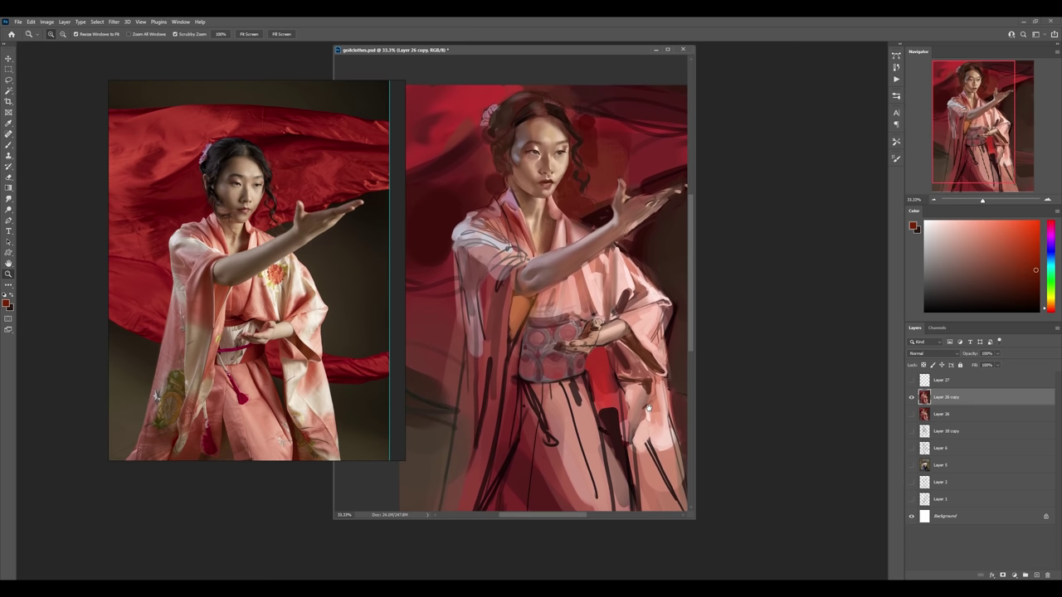
pyautogui.press('r')
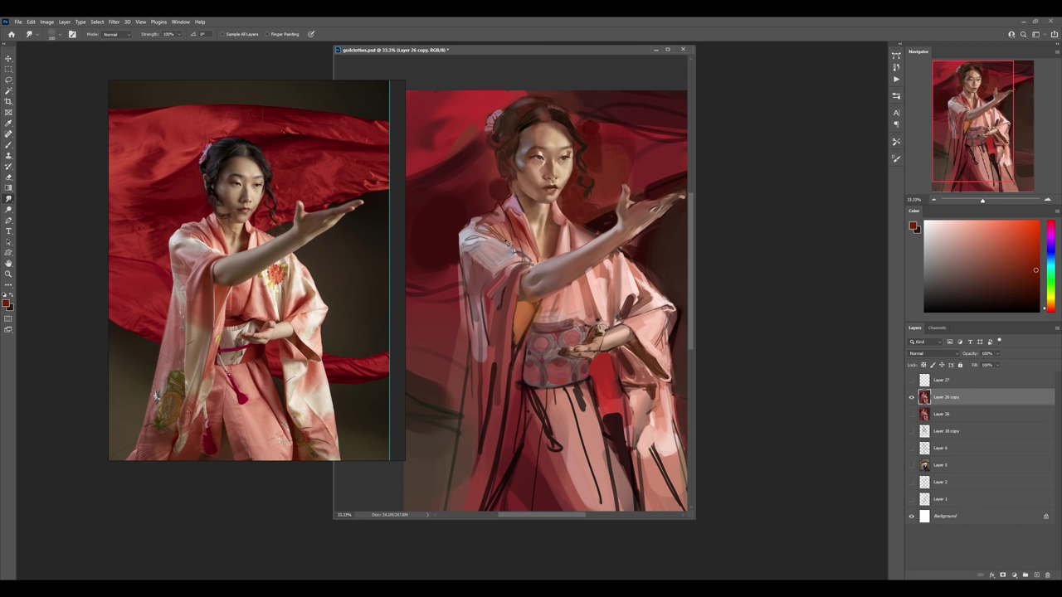
pyautogui.press('l')
pyautogui.moveTo(460, 218)
pyautogui.mouseDown()
pyautogui.moveTo(534, 268)
pyautogui.moveTo(464, 222)
pyautogui.mouseUp()
pyautogui.press('r')
# - Undo the bad shoulder smudge and soften the left sleeve's dark line with short smudges
pyautogui.hotkey('ctrl', 'z')
pyautogui.hotkey('ctrl', 'z')
pyautogui.moveTo(524, 257); pyautogui.dragTo(502, 238)
pyautogui.hotkey('ctrl', 'd')
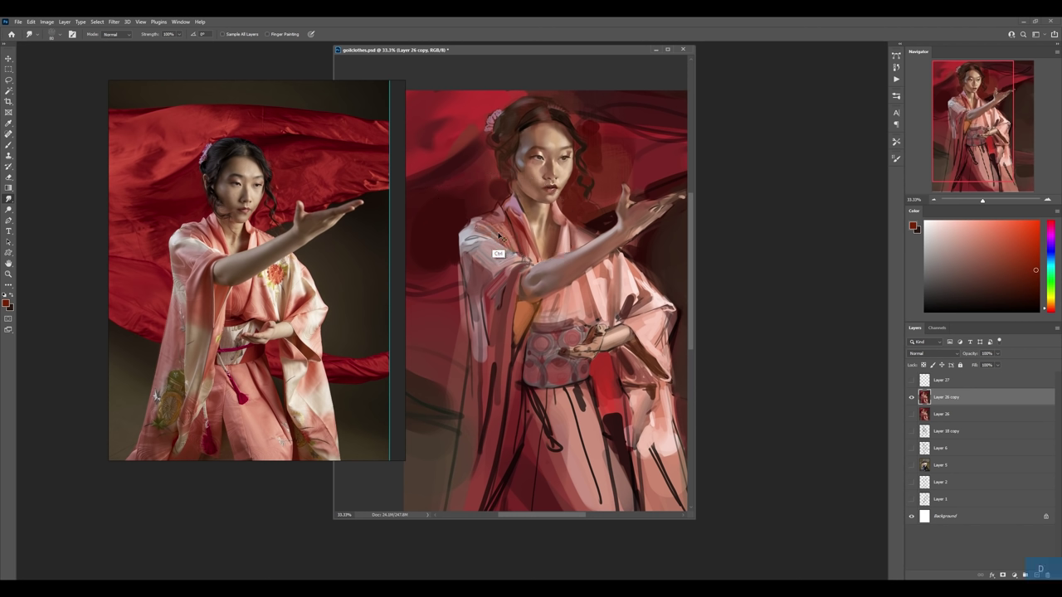
pyautogui.hotkey('ctrl', 'z')
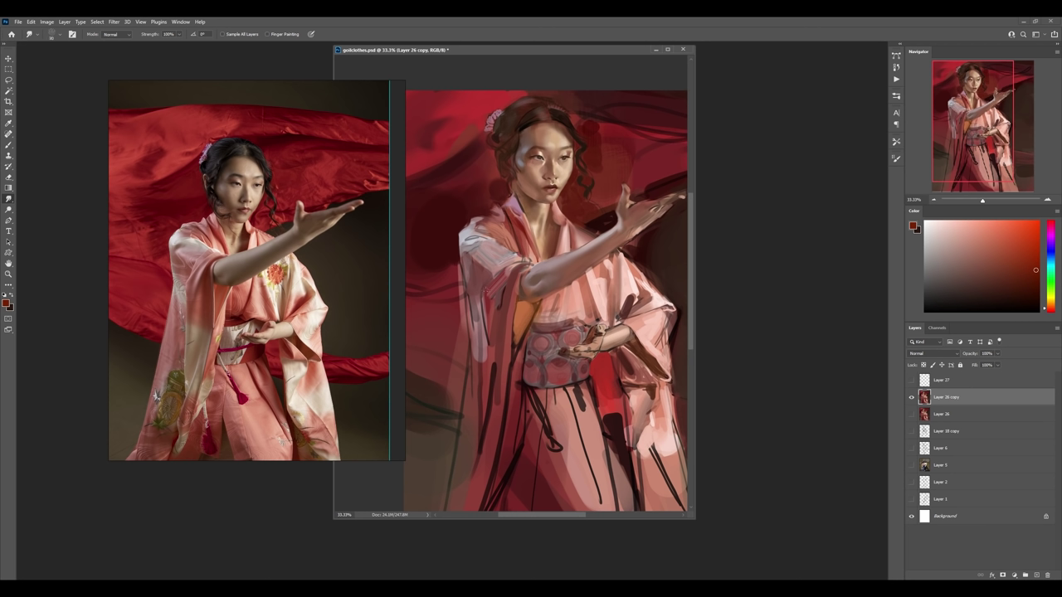
pyautogui.moveTo(499, 304); pyautogui.dragTo(497, 344)
pyautogui.moveTo(503, 305); pyautogui.dragTo(503, 281)
# - Lasso the left sleeve area, then clear the selection
pyautogui.press('l')
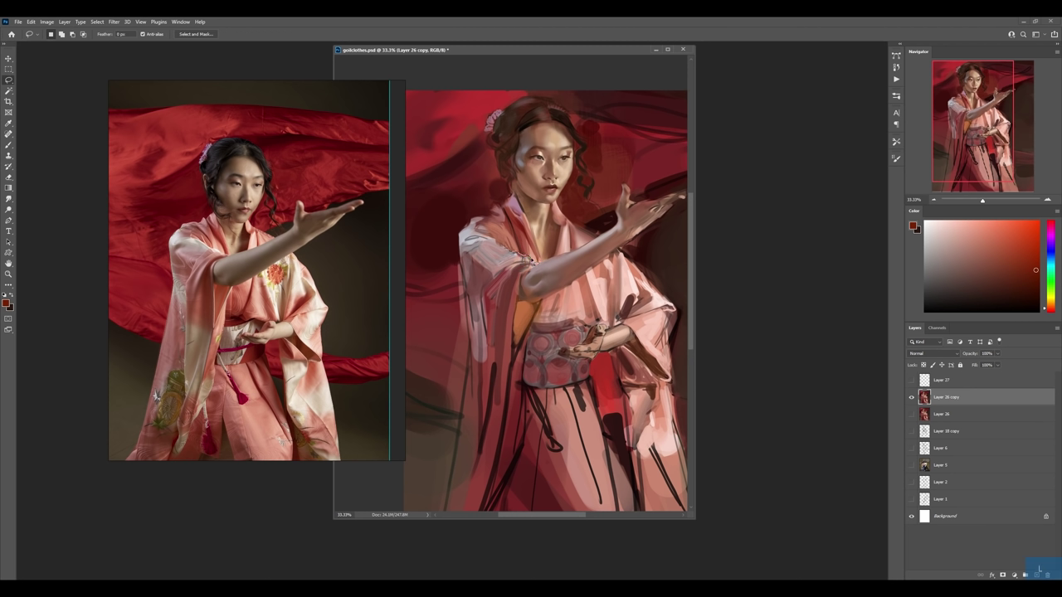
pyautogui.moveTo(536, 262); pyautogui.dragTo(423, 330)
pyautogui.press('r')
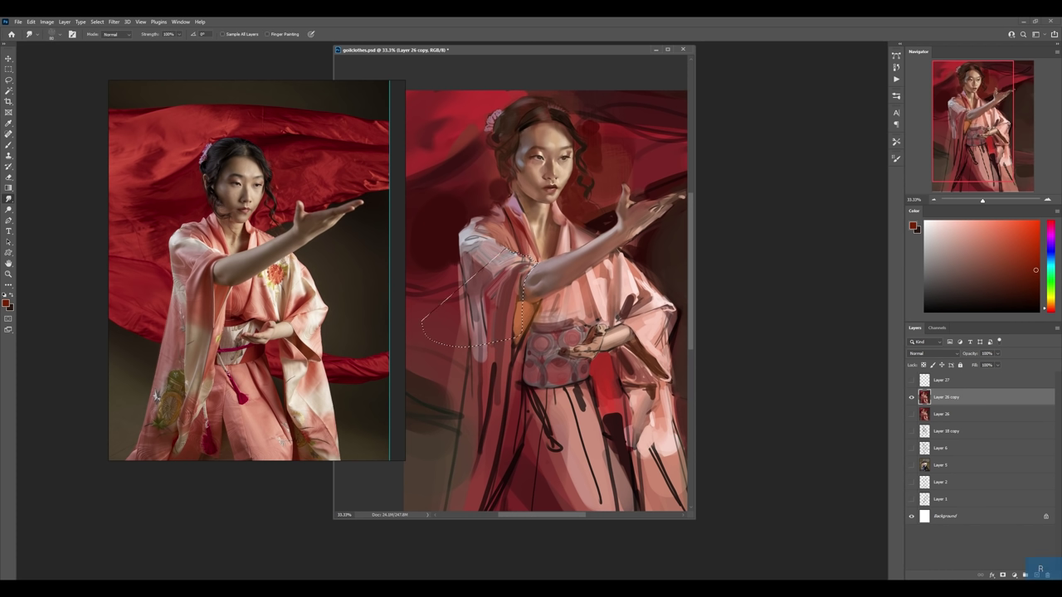
pyautogui.press('z')
pyautogui.hotkey('ctrl', 'd')
pyautogui.moveTo(494, 358); pyautogui.dragTo(508, 334)
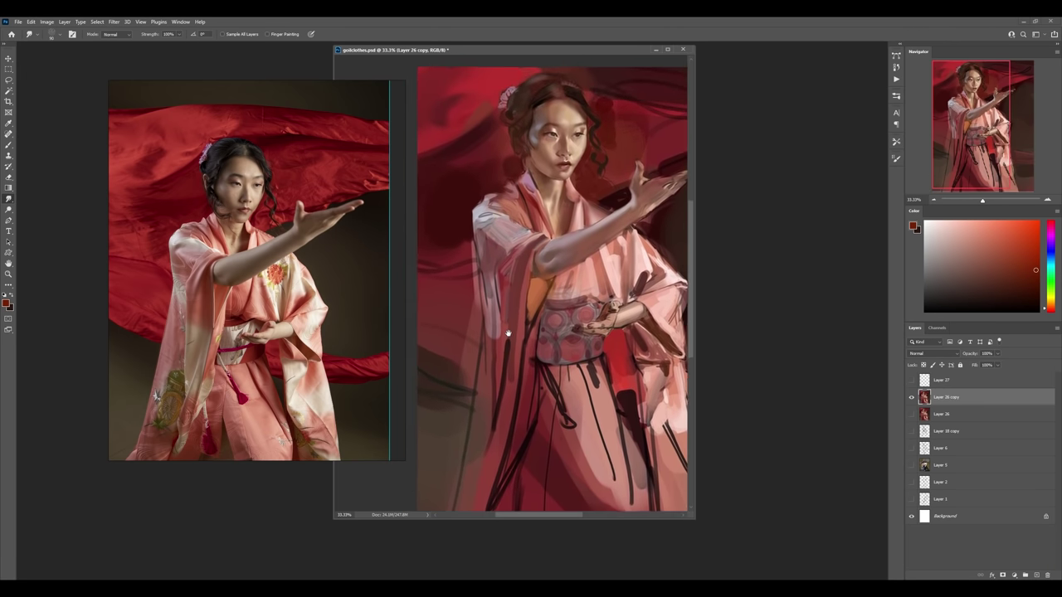
# - Switch to the regular paint brush and reset colours to black and white
pyautogui.press('b')
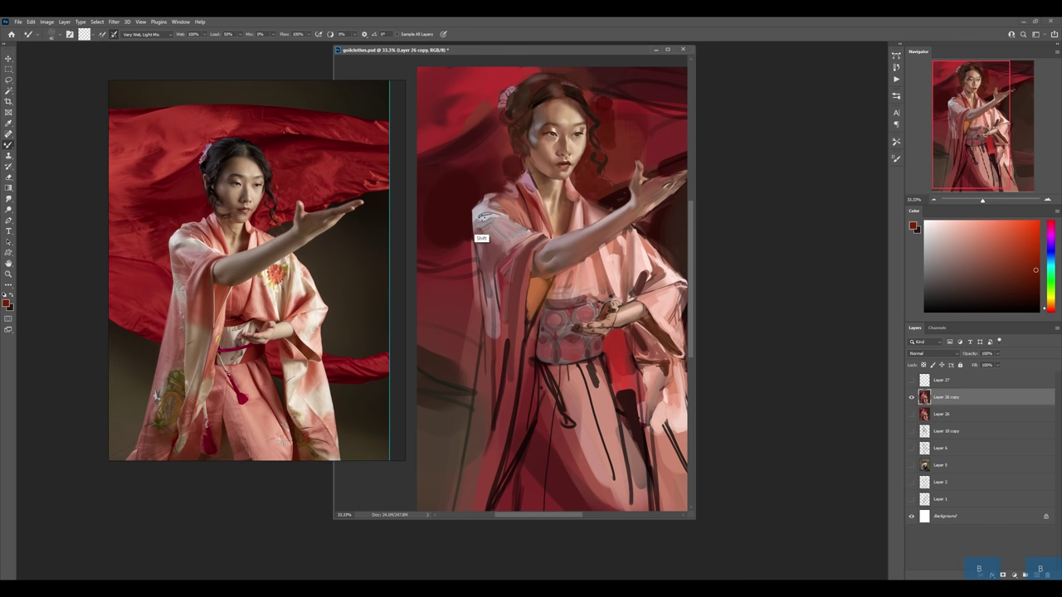
pyautogui.hotkey('shift', 'b')
pyautogui.keyDown('alt'); pyautogui.click(486, 227); pyautogui.keyUp('alt')
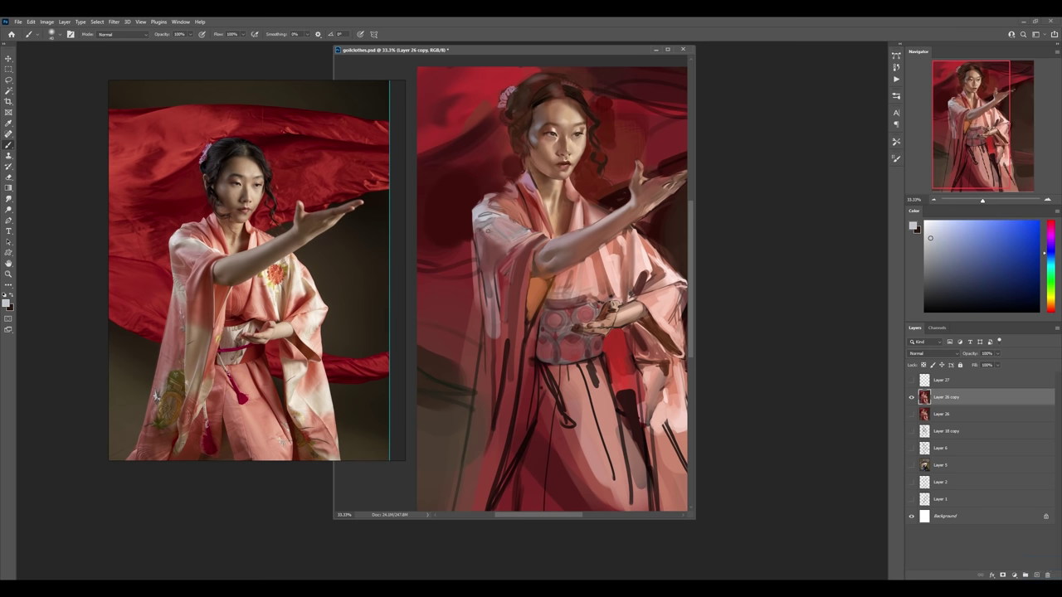
pyautogui.keyDown('alt'); pyautogui.click(496, 249); pyautogui.keyUp('alt')
pyautogui.press('d')
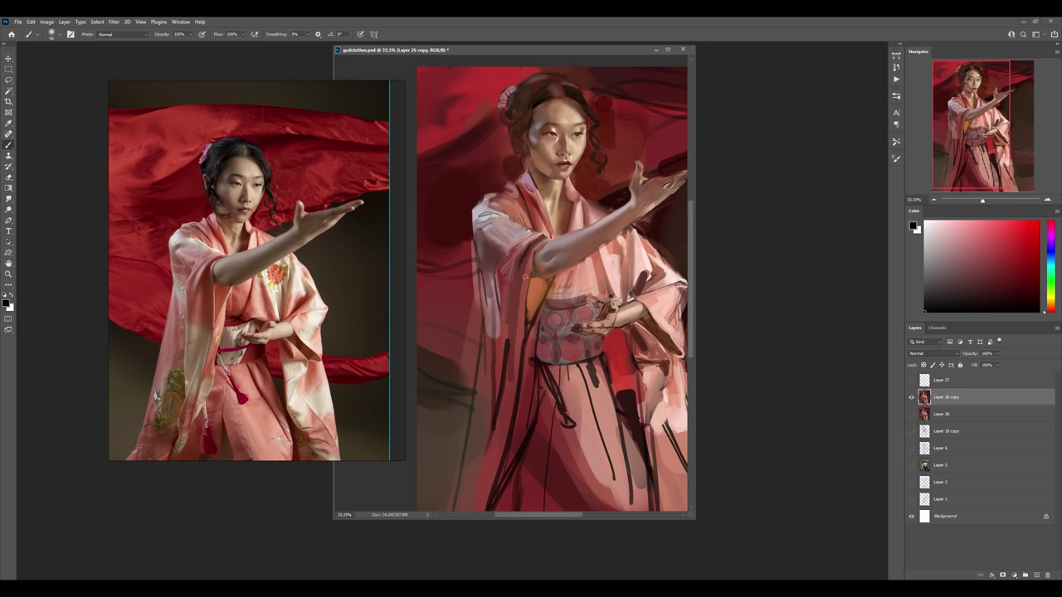
# - Sample a pink and paint a light pink highlight along the left sleeve edge
pyautogui.keyDown('alt'); pyautogui.click(582, 216); pyautogui.keyUp('alt')
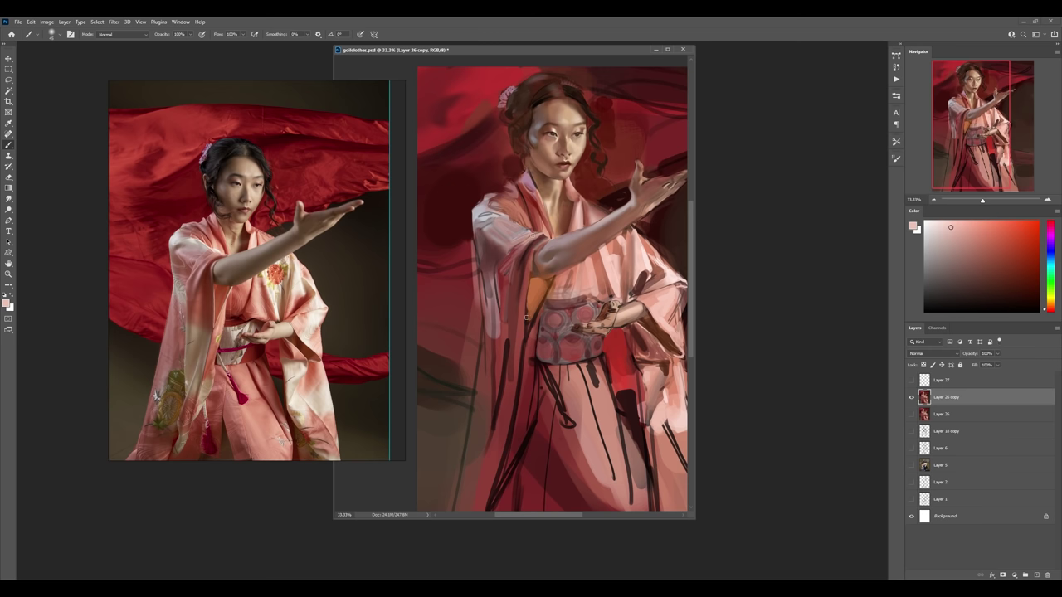
pyautogui.moveTo(507, 274); pyautogui.dragTo(509, 268)
pyautogui.keyDown('alt'); pyautogui.click(506, 304); pyautogui.keyUp('alt')
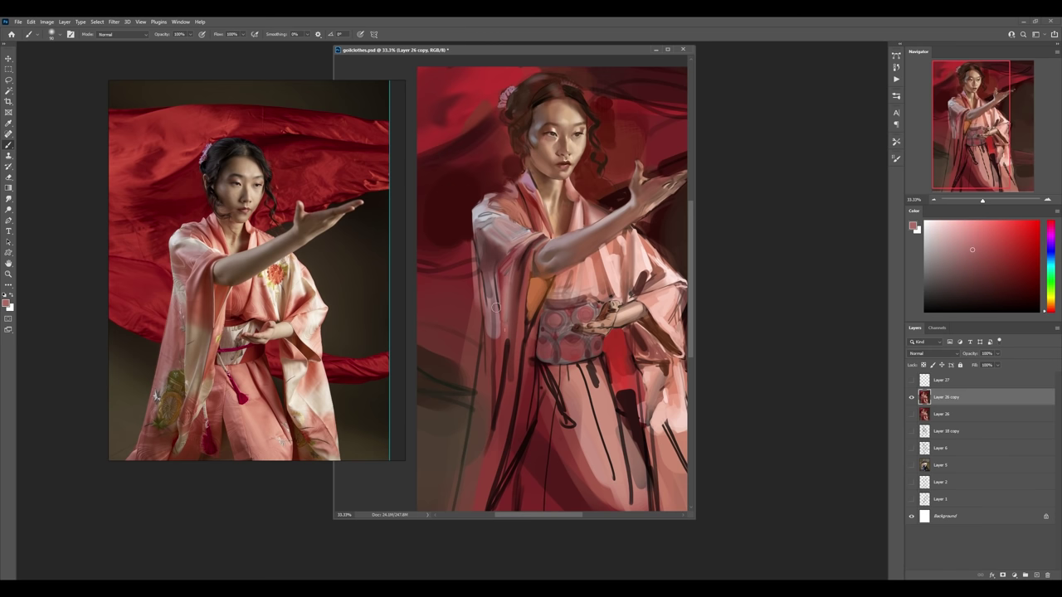
pyautogui.keyDown('alt'); pyautogui.click(486, 205); pyautogui.keyUp('alt')
pyautogui.keyDown('alt'); pyautogui.click(462, 304); pyautogui.keyUp('alt')
pyautogui.rightClick(538, 290)
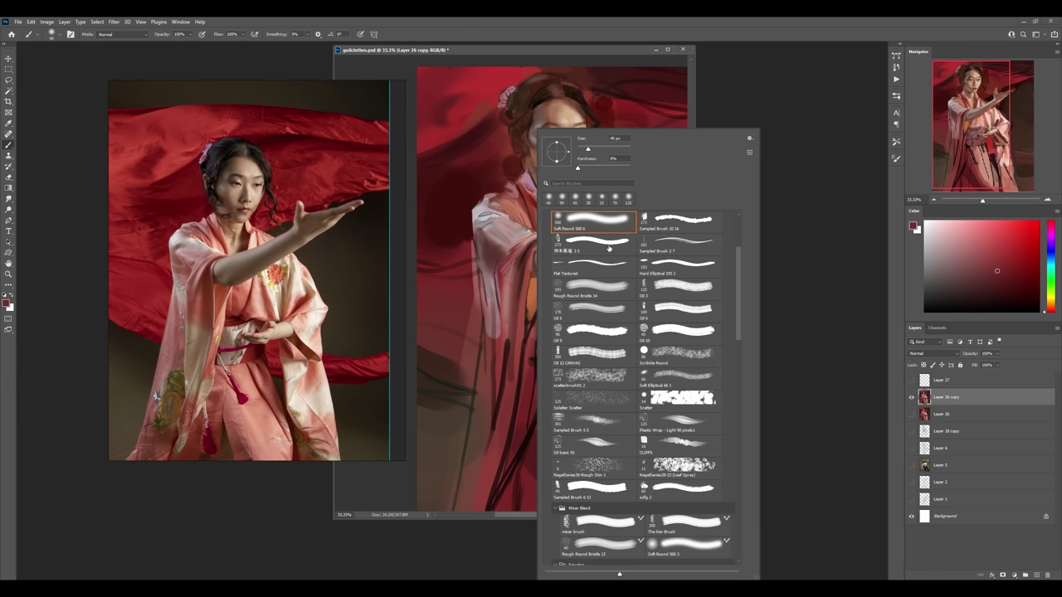
# - With a new brush preset, paint dark maroon strokes and sampled pinks along the left sleeve edge
pyautogui.click(610, 247)
pyautogui.keyDown('alt'); pyautogui.click(464, 270); pyautogui.keyUp('alt')
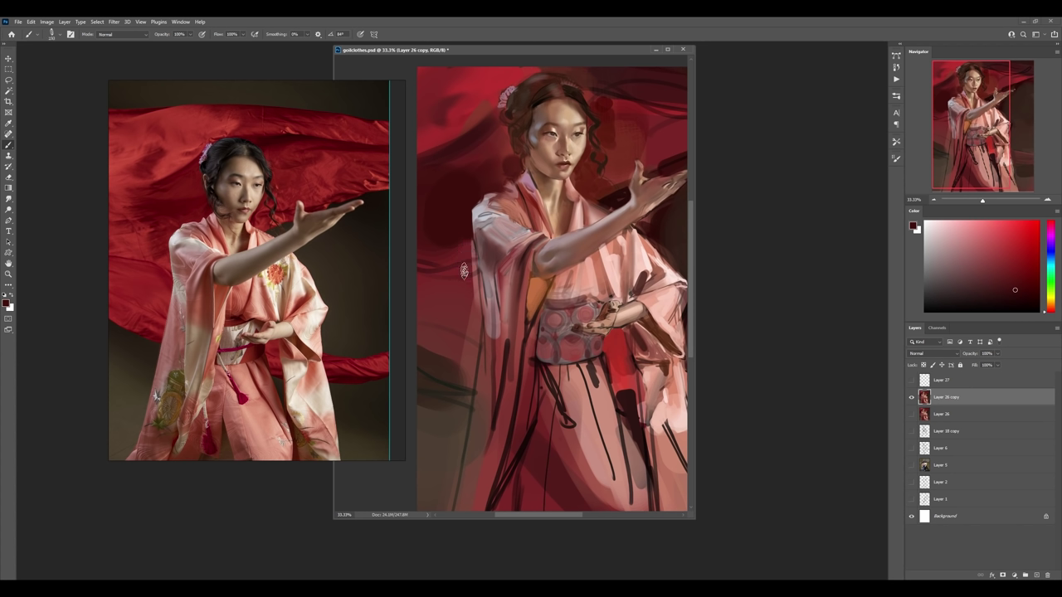
pyautogui.moveTo(464, 270)
pyautogui.mouseDown()
pyautogui.moveTo(477, 303)
pyautogui.moveTo(438, 249)
pyautogui.mouseUp()
pyautogui.keyDown('alt'); pyautogui.click(494, 204); pyautogui.keyUp('alt')
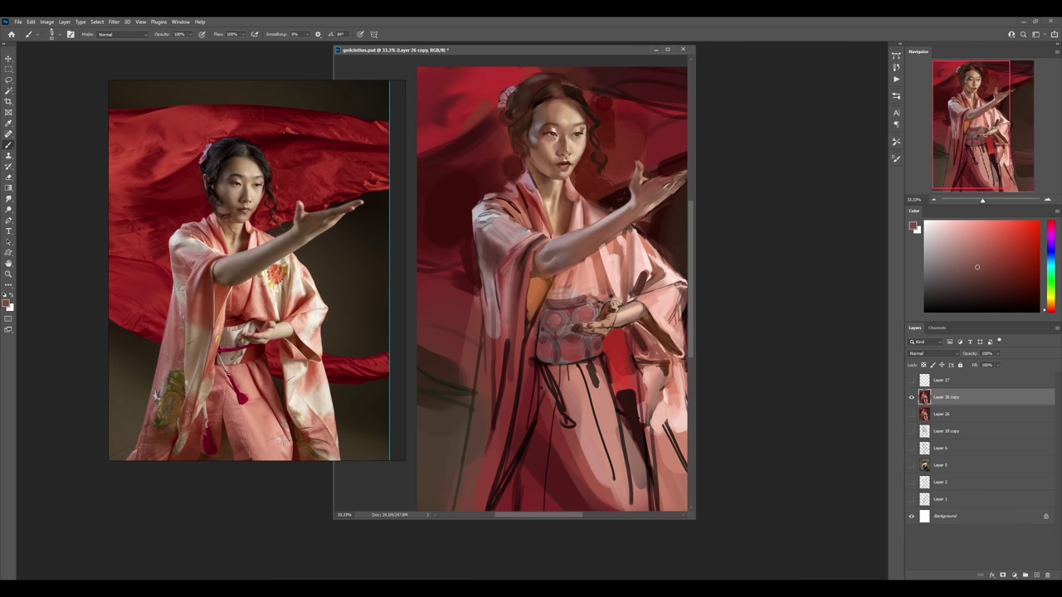
pyautogui.keyDown('alt'); pyautogui.click(487, 270); pyautogui.keyUp('alt')
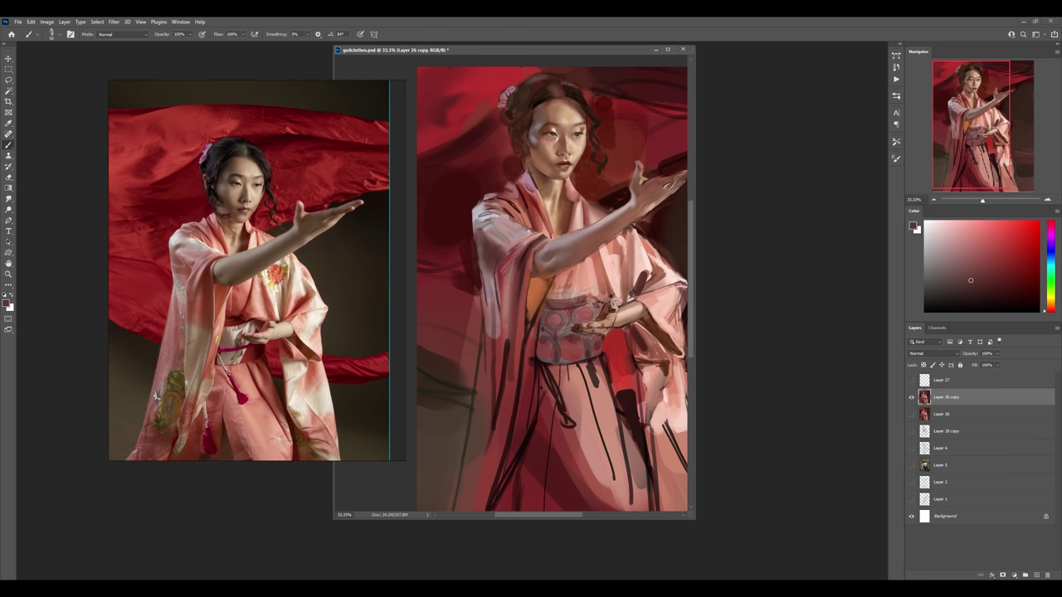
pyautogui.keyDown('alt'); pyautogui.click(488, 249); pyautogui.keyUp('alt')
pyautogui.keyDown('alt'); pyautogui.click(496, 214); pyautogui.keyUp('alt')
pyautogui.keyDown('alt'); pyautogui.click(651, 285); pyautogui.keyUp('alt')
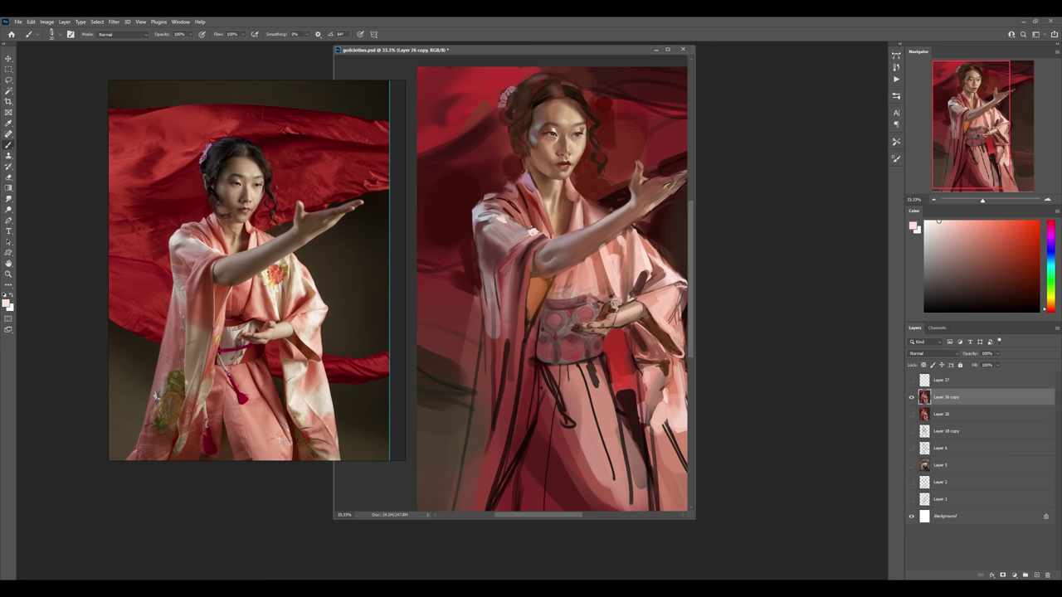
pyautogui.scroll(2, 540, 220)
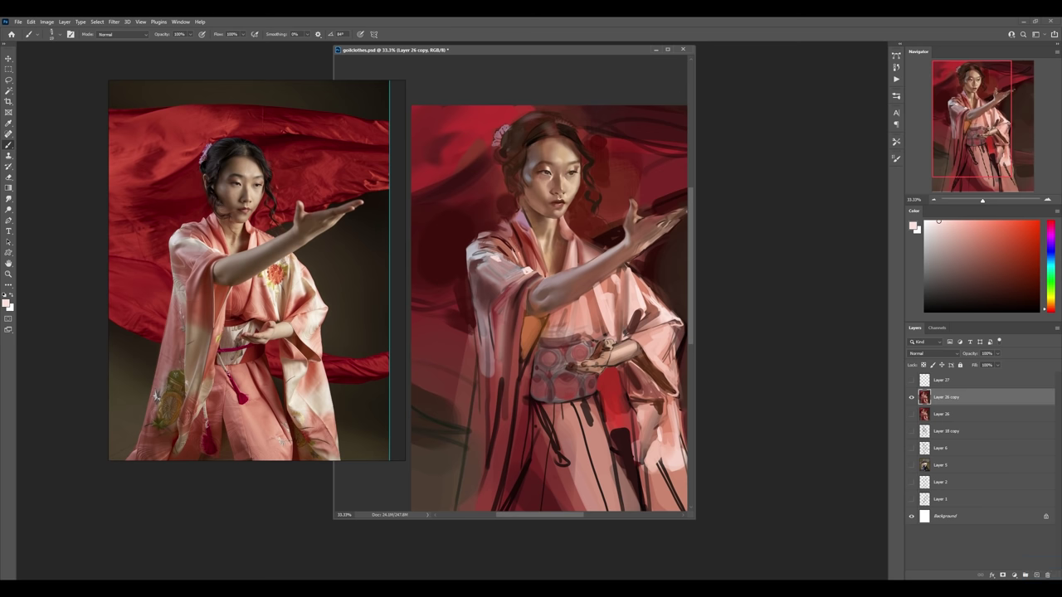
# - Sample salmon and dark red from the painting and switch to the Transparent brush preset
pyautogui.keyDown('alt'); pyautogui.click(540, 268); pyautogui.keyUp('alt')
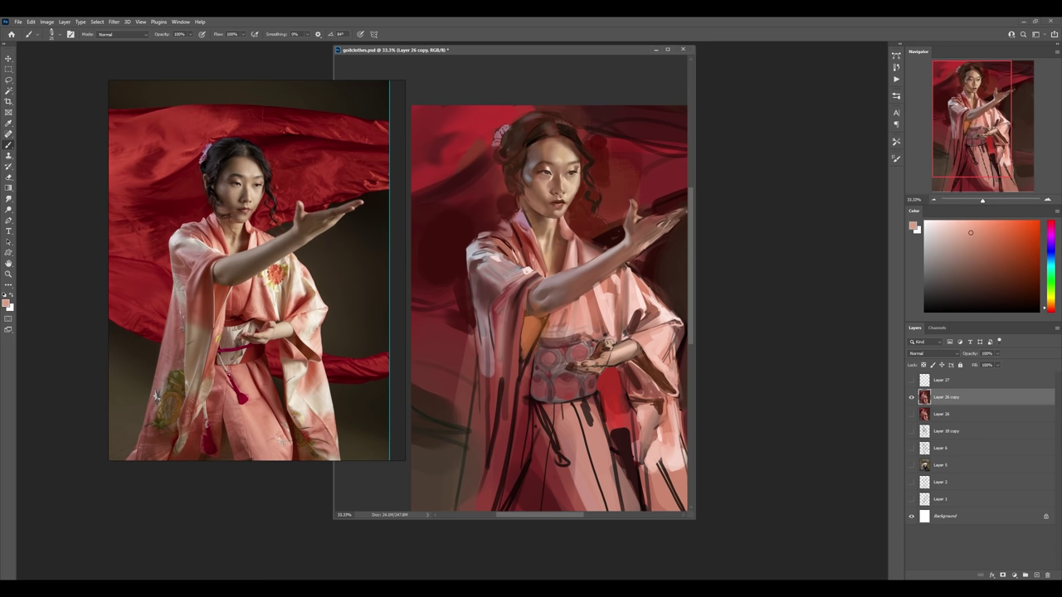
pyautogui.keyDown('alt'); pyautogui.click(506, 233); pyautogui.keyUp('alt')
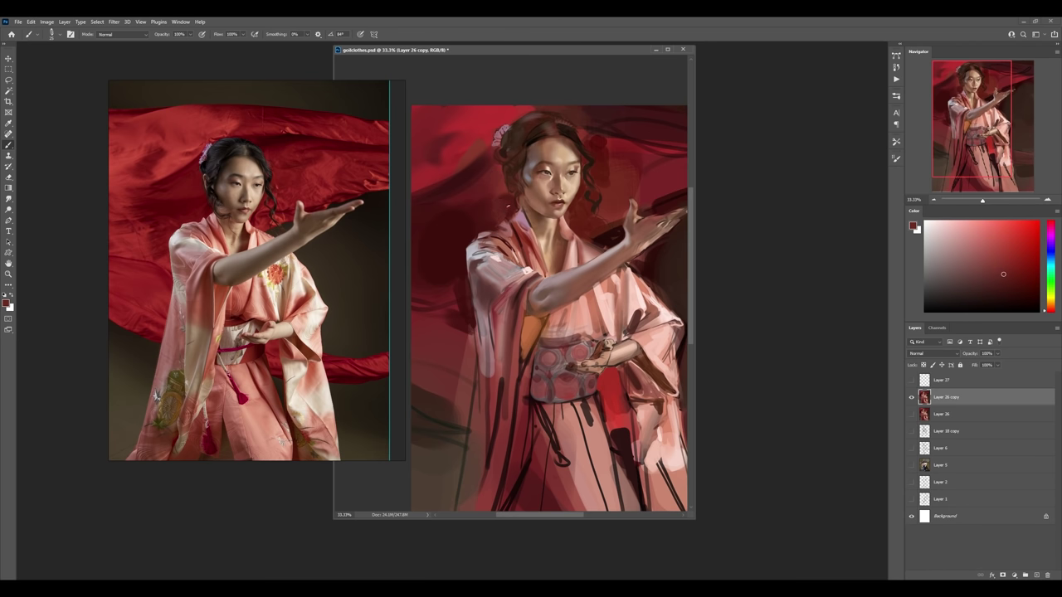
pyautogui.moveTo(516, 326); pyautogui.dragTo(508, 305)
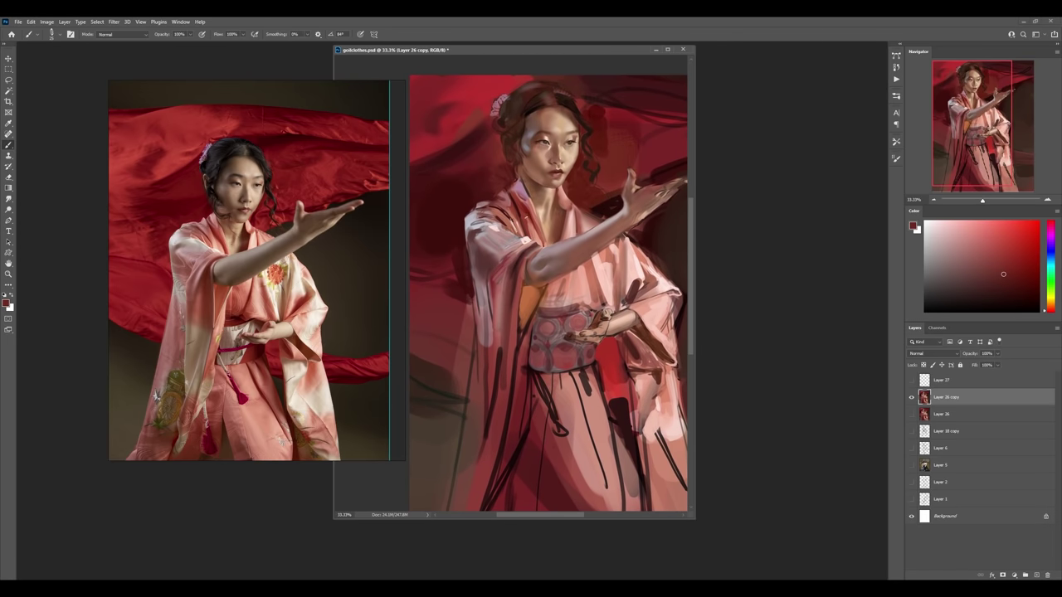
pyautogui.rightClick(531, 131)
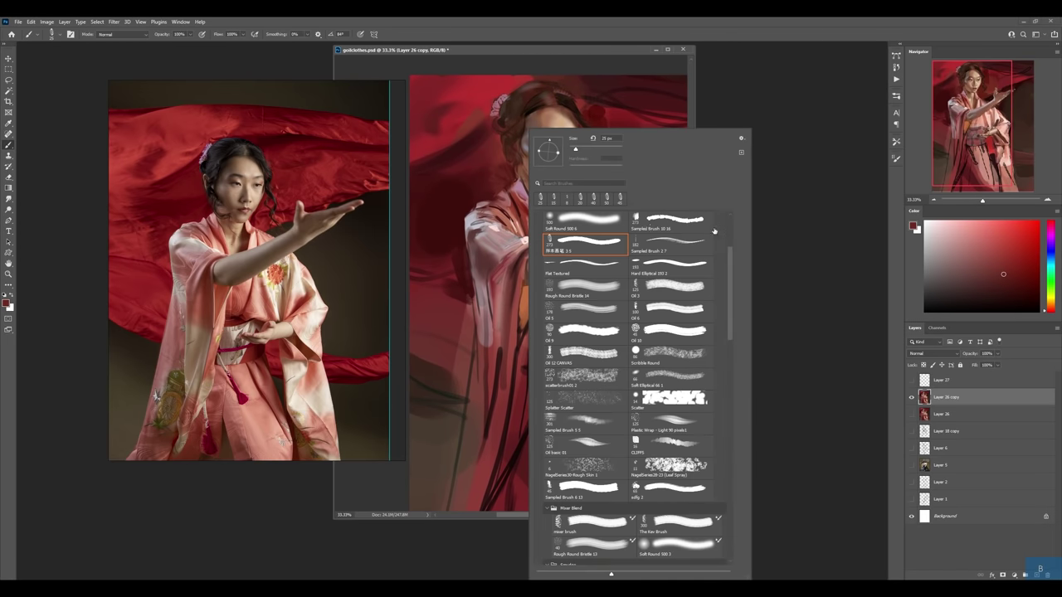
pyautogui.scroll(3, 730, 229)
pyautogui.click(655, 314)
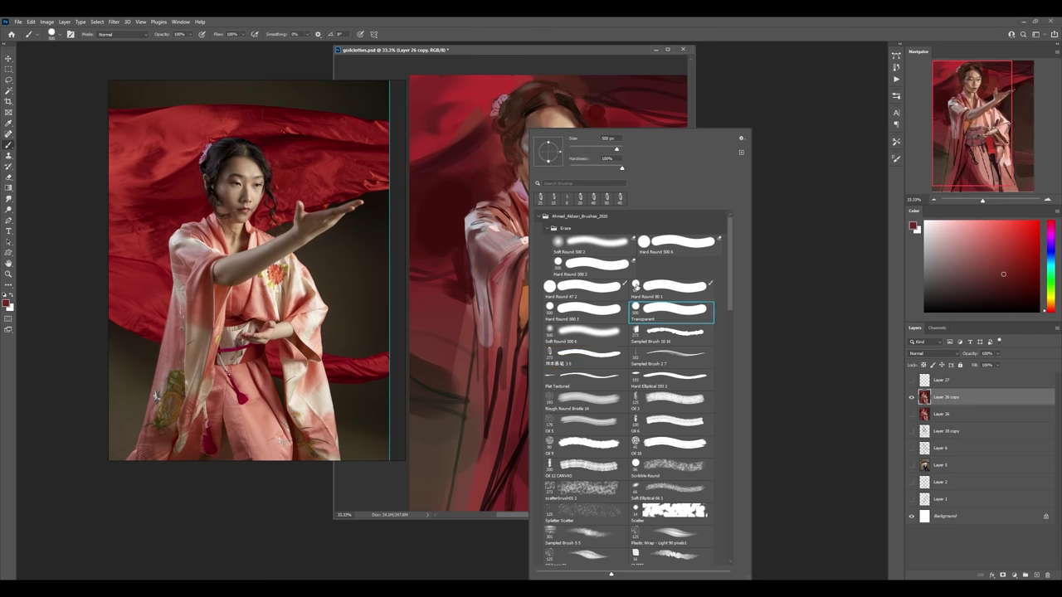
pyautogui.click(511, 242)
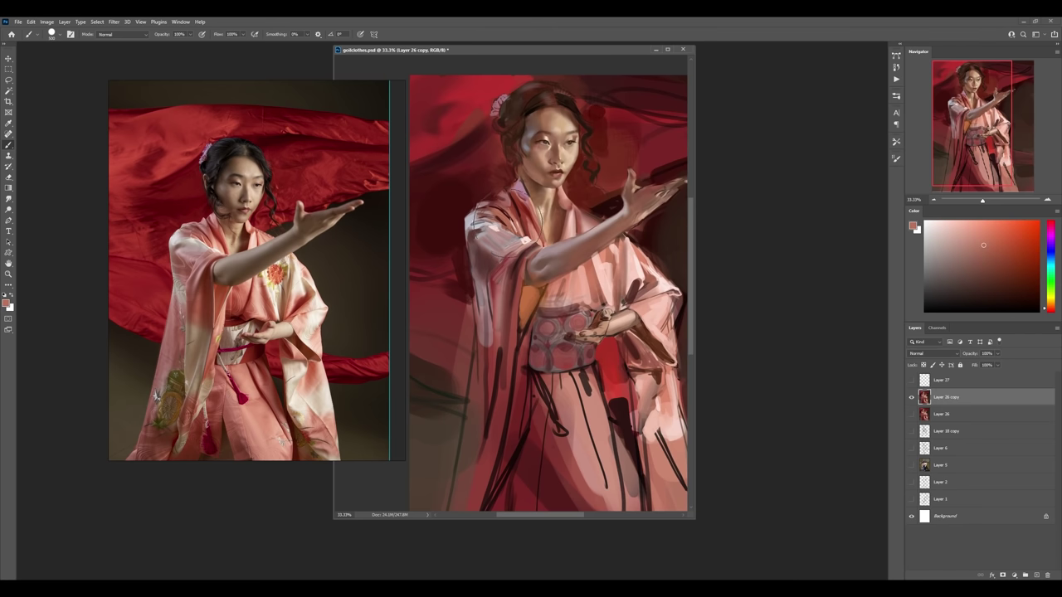
# - Repaint the left shoulder pinker on a trial Lighten layer at 80% opacity, then delete it
pyautogui.keyDown('alt'); pyautogui.click(516, 213); pyautogui.keyUp('alt')
pyautogui.hotkey('ctrl', 'alt', '1')
pyautogui.moveTo(506, 195); pyautogui.dragTo(494, 236)
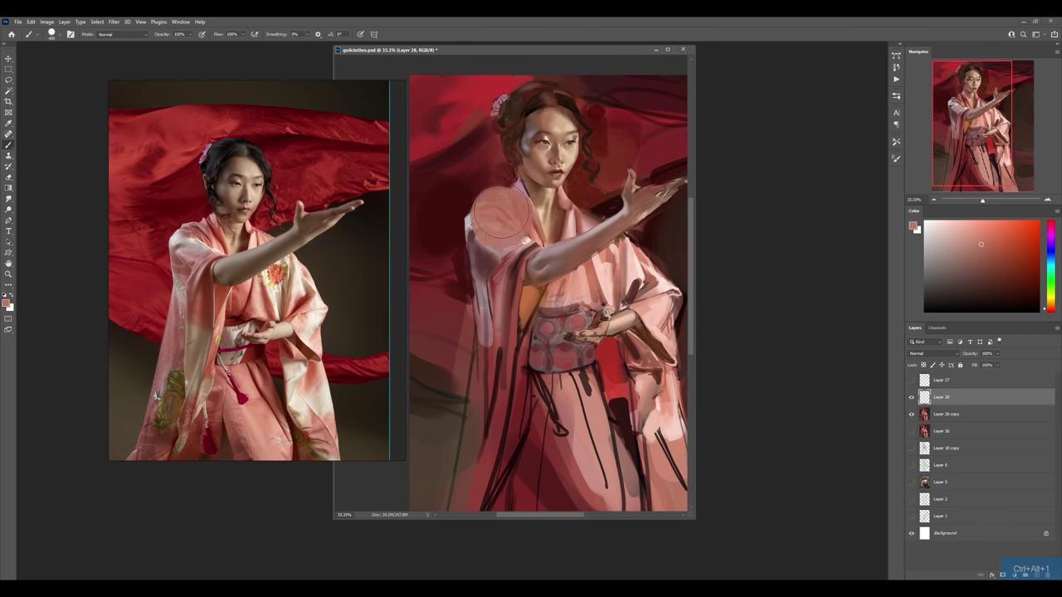
pyautogui.click(918, 353)
pyautogui.click(933, 423)
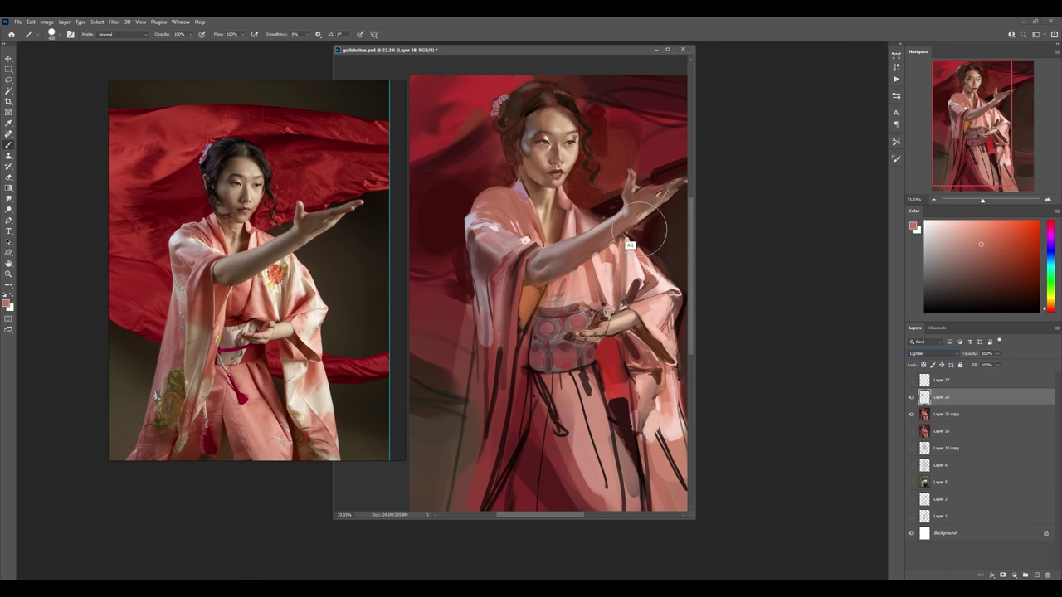
pyautogui.keyDown('alt'); pyautogui.click(485, 193); pyautogui.keyUp('alt')
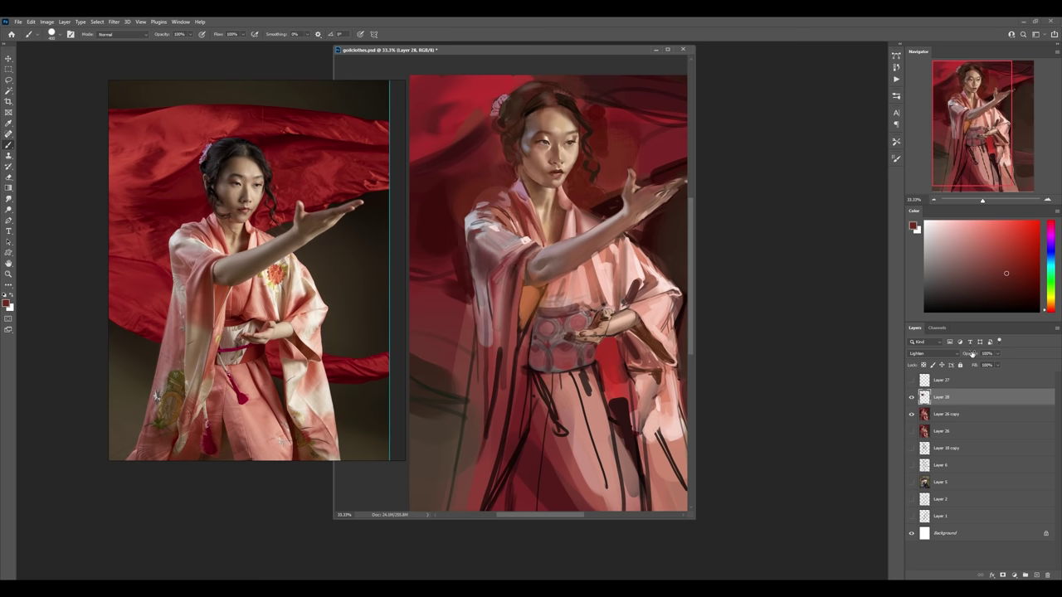
pyautogui.moveTo(973, 354); pyautogui.dragTo(973, 357)
pyautogui.press('Delete')
# - Sample peach and brownish red, then paint a lighter pink stroke along the left sleeve
pyautogui.scroll(-2, 560, 288)
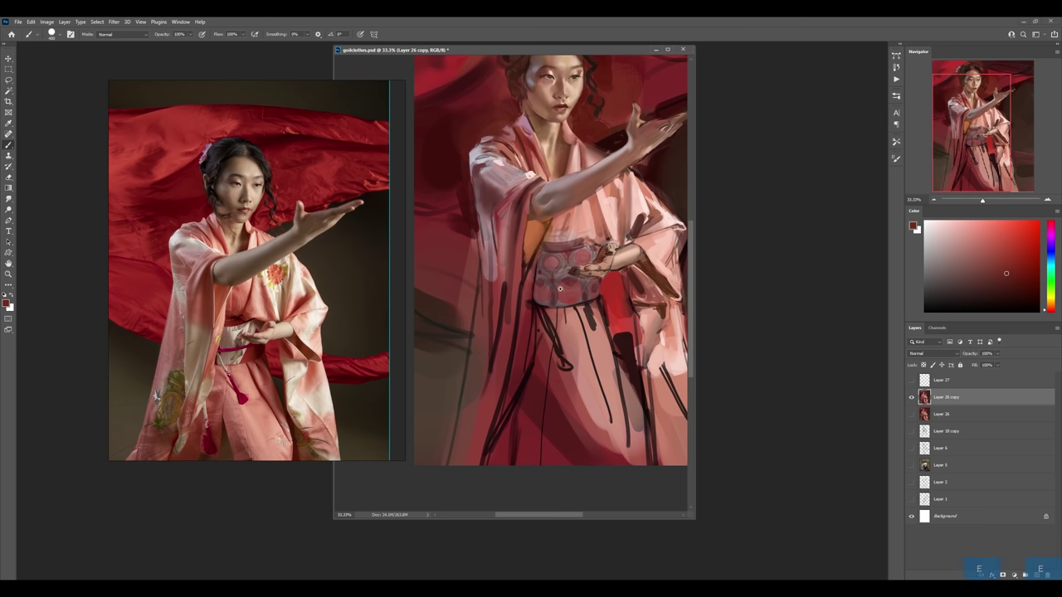
pyautogui.scroll(-2, 560, 288)
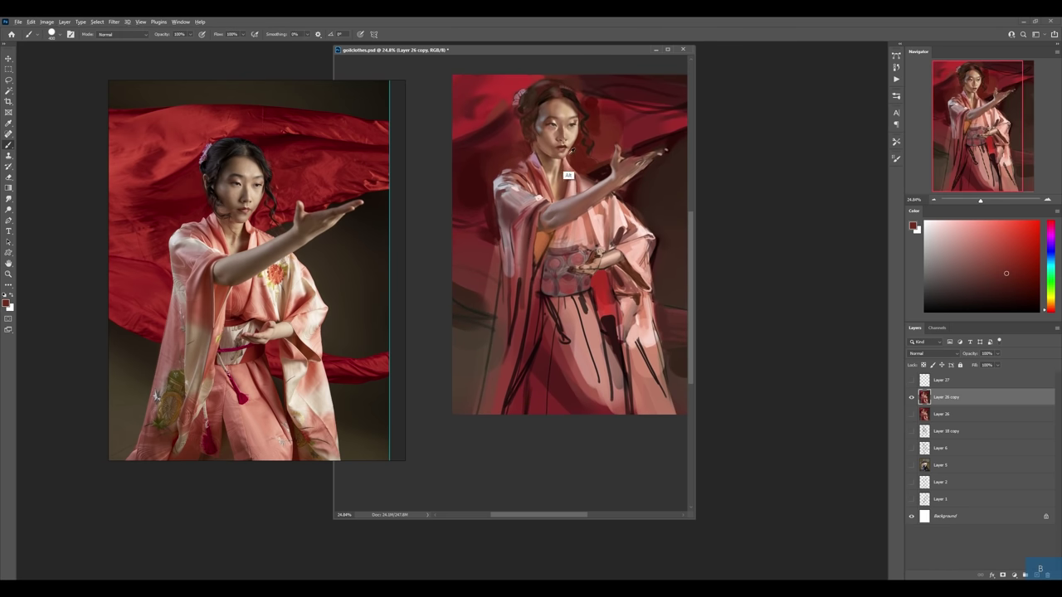
pyautogui.keyDown('alt'); pyautogui.click(574, 156); pyautogui.keyUp('alt')
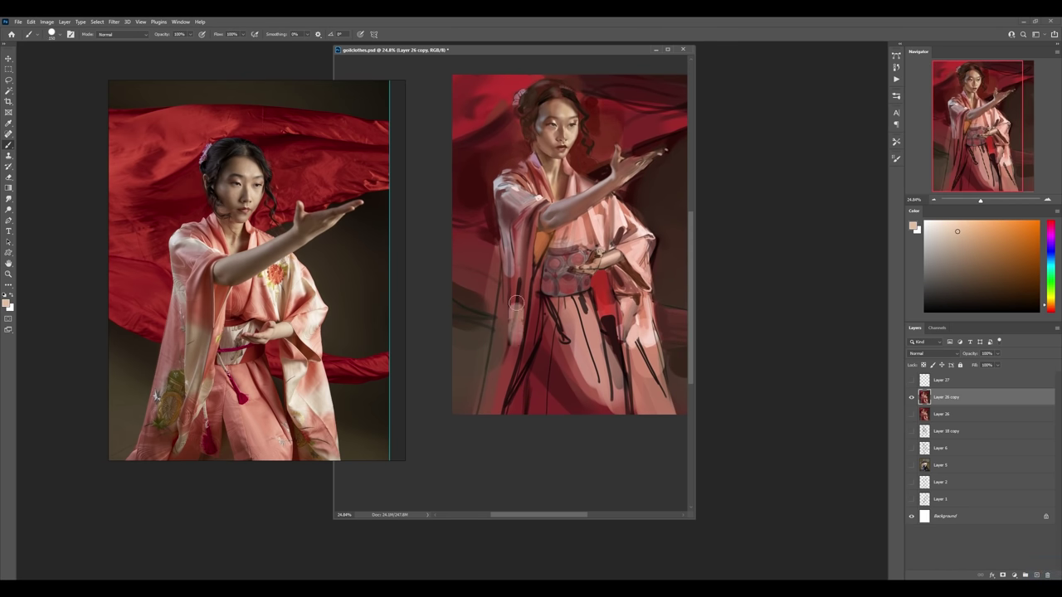
pyautogui.keyDown('alt'); pyautogui.click(561, 202); pyautogui.keyUp('alt')
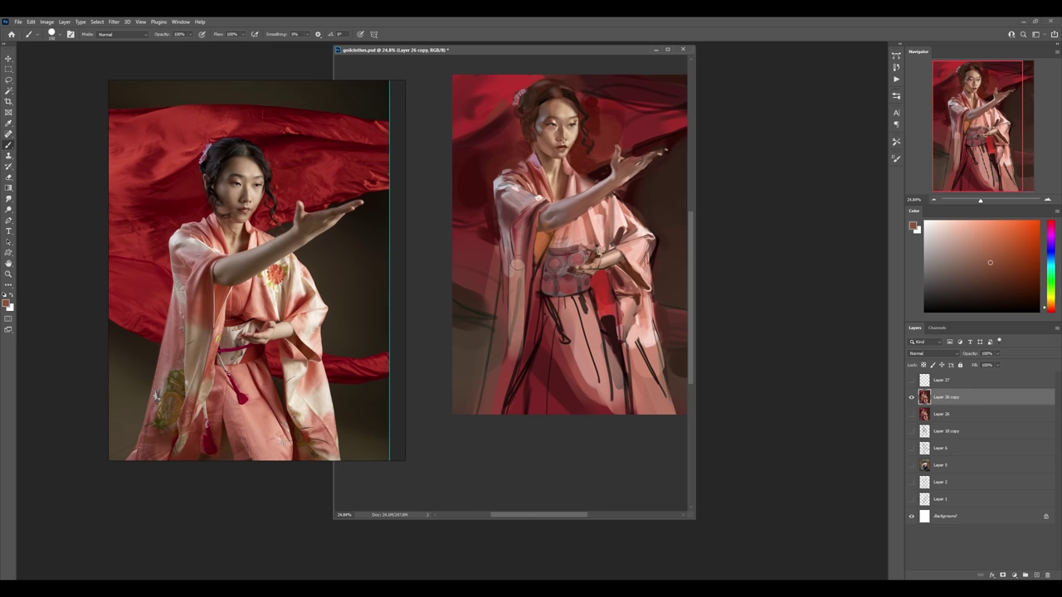
pyautogui.moveTo(517, 274)
pyautogui.mouseDown()
pyautogui.moveTo(523, 364)
pyautogui.moveTo(512, 403)
pyautogui.mouseUp()
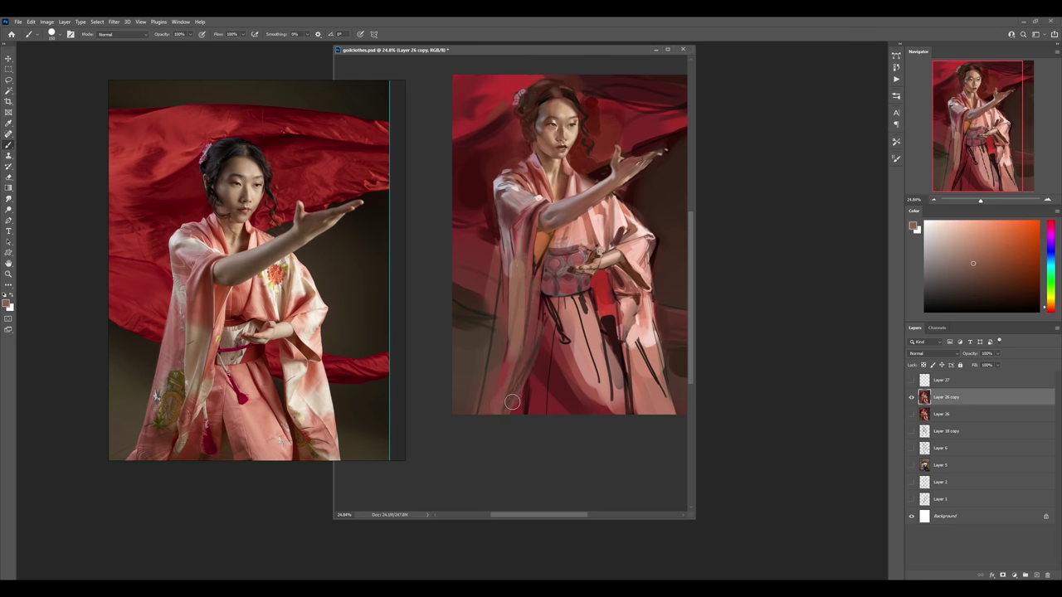
# - Zoom in on the hands, sample light pinks, brownish orange and muted red, then zoom out
pyautogui.press('z')
pyautogui.click(612, 254)
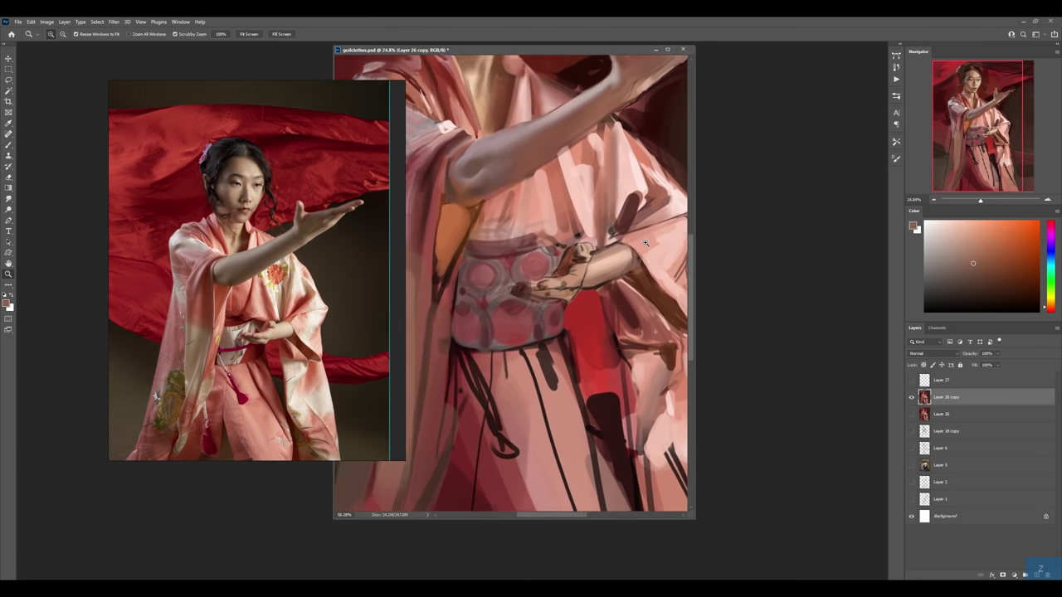
pyautogui.press('b')
pyautogui.keyDown('alt'); pyautogui.click(598, 271); pyautogui.keyUp('alt')
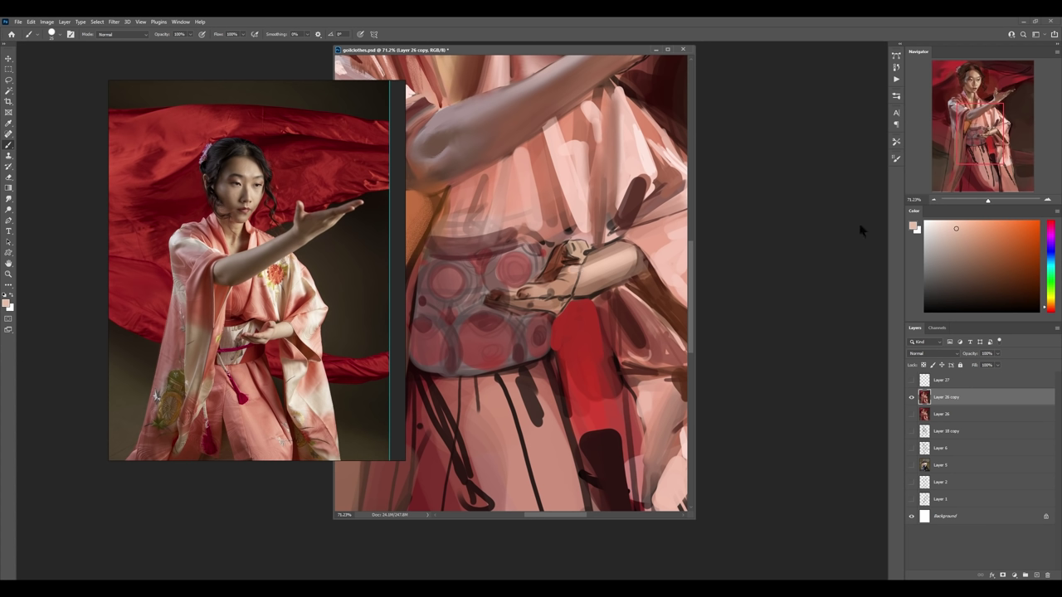
pyautogui.click(935, 222)
pyautogui.press('z')
pyautogui.moveTo(604, 238); pyautogui.dragTo(581, 295)
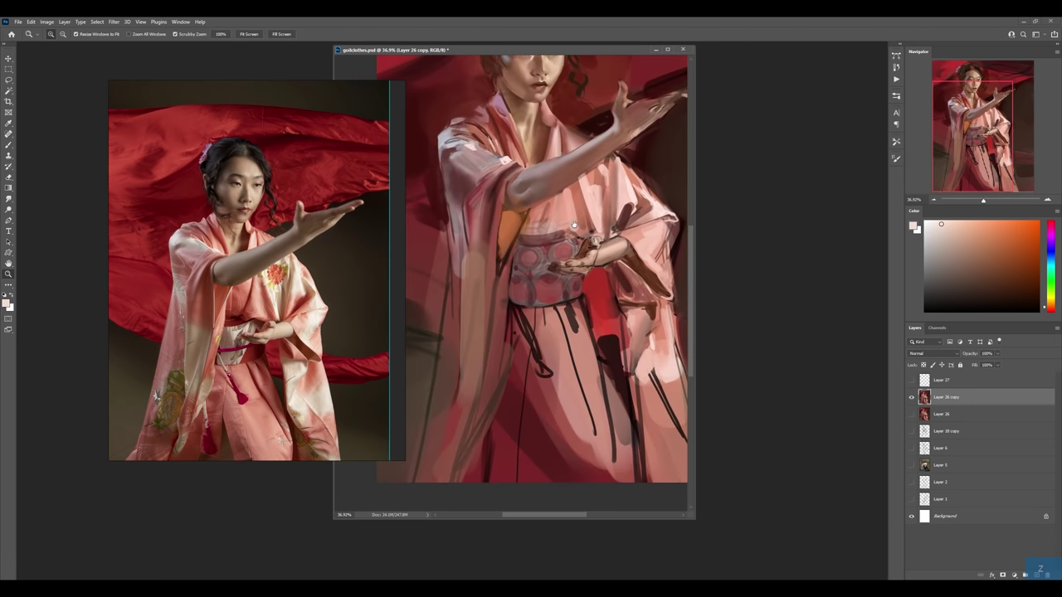
pyautogui.press('b')
pyautogui.keyDown('alt'); pyautogui.click(510, 326); pyautogui.keyUp('alt')
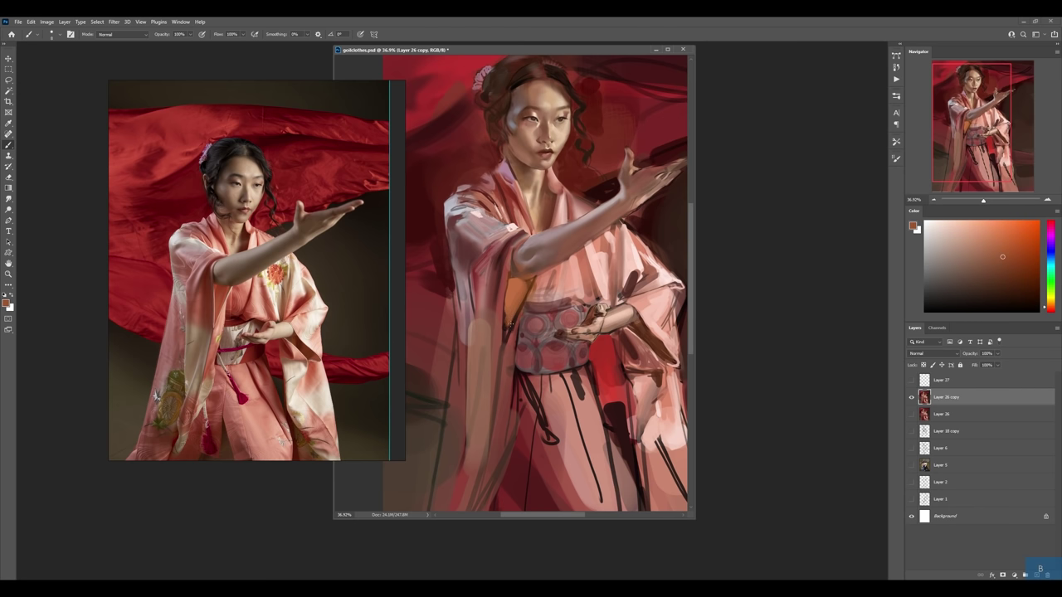
pyautogui.keyDown('alt'); pyautogui.click(503, 330); pyautogui.keyUp('alt')
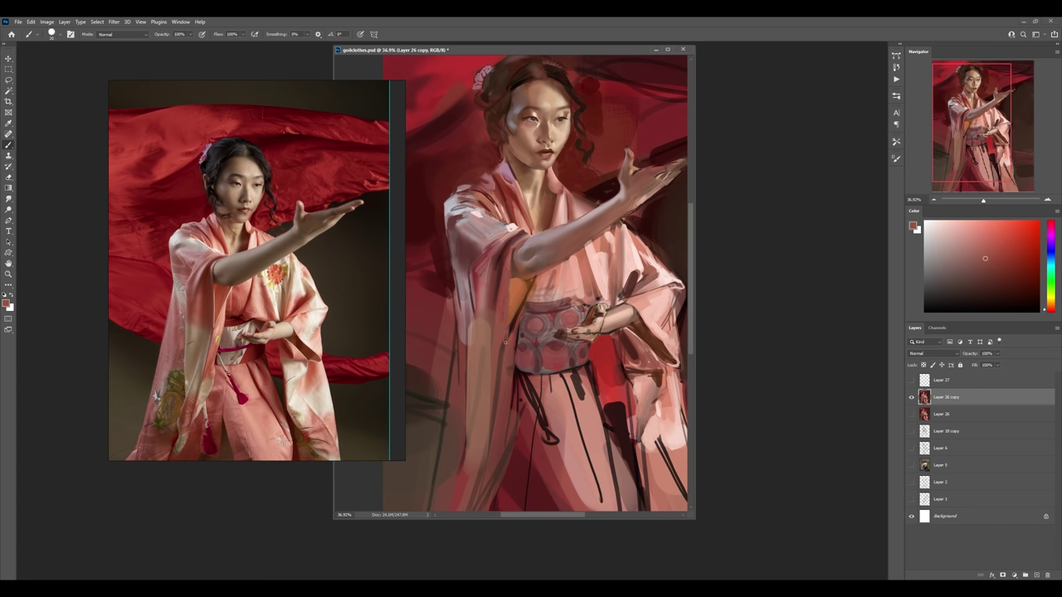
pyautogui.keyDown('alt'); pyautogui.click(607, 293); pyautogui.keyUp('alt')
# - On a new layer, paint a thin light pink line along the sleeve edge and erase part
pyautogui.hotkey('ctrl', 'shift', 'alt', 'n')
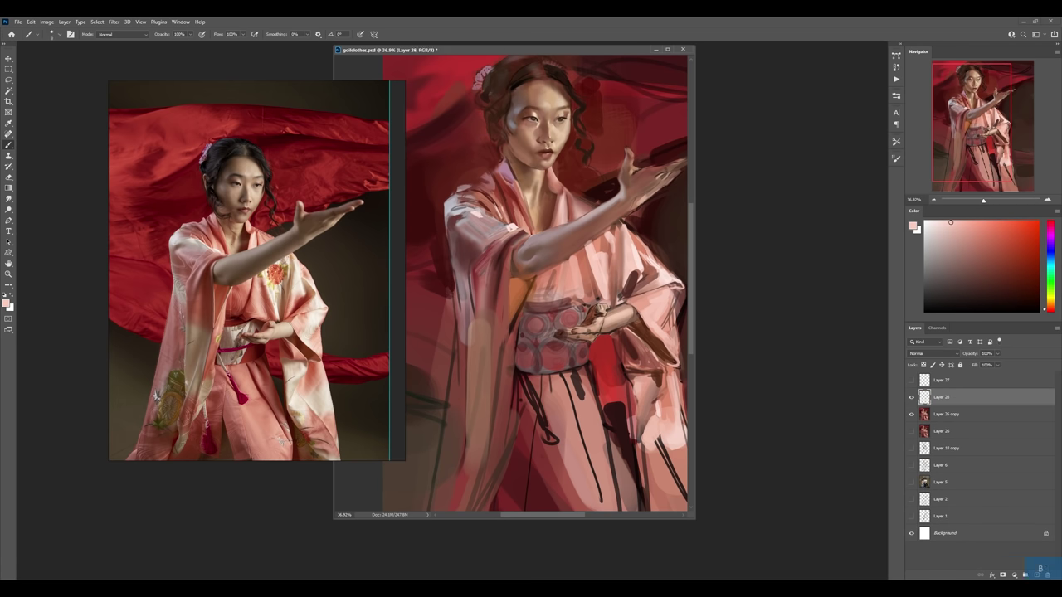
pyautogui.moveTo(511, 254); pyautogui.dragTo(510, 305)
pyautogui.press('e')
pyautogui.moveTo(511, 259); pyautogui.dragTo(511, 281)
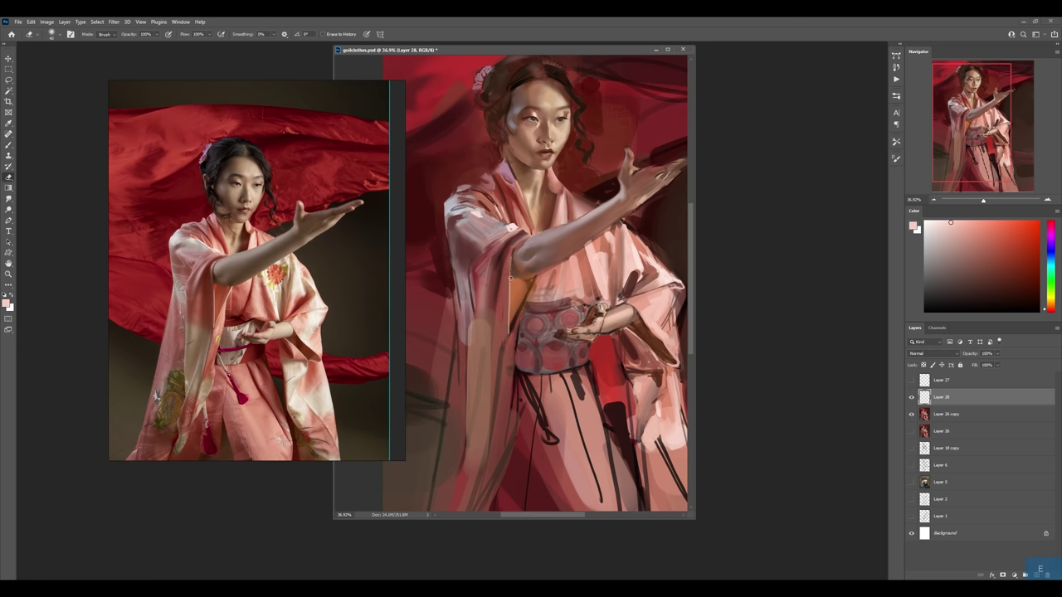
pyautogui.press('b')
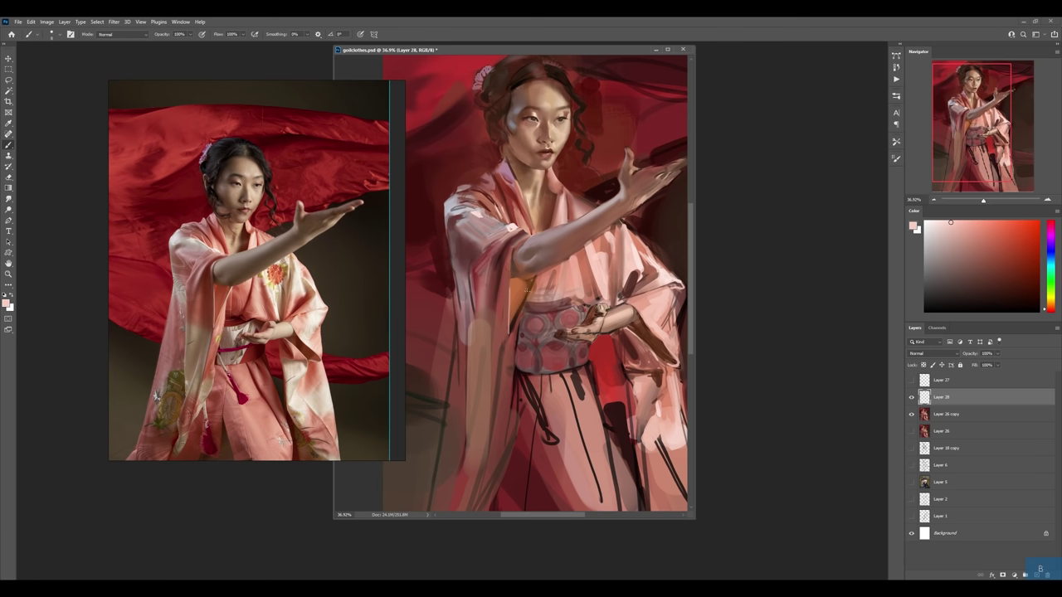
# - Paint a thin orange line down the sleeve edge on another layer, rotate it slightly, then merge
pyautogui.hotkey('ctrl', 'alt', '1')
pyautogui.moveTo(533, 273); pyautogui.dragTo(509, 340)
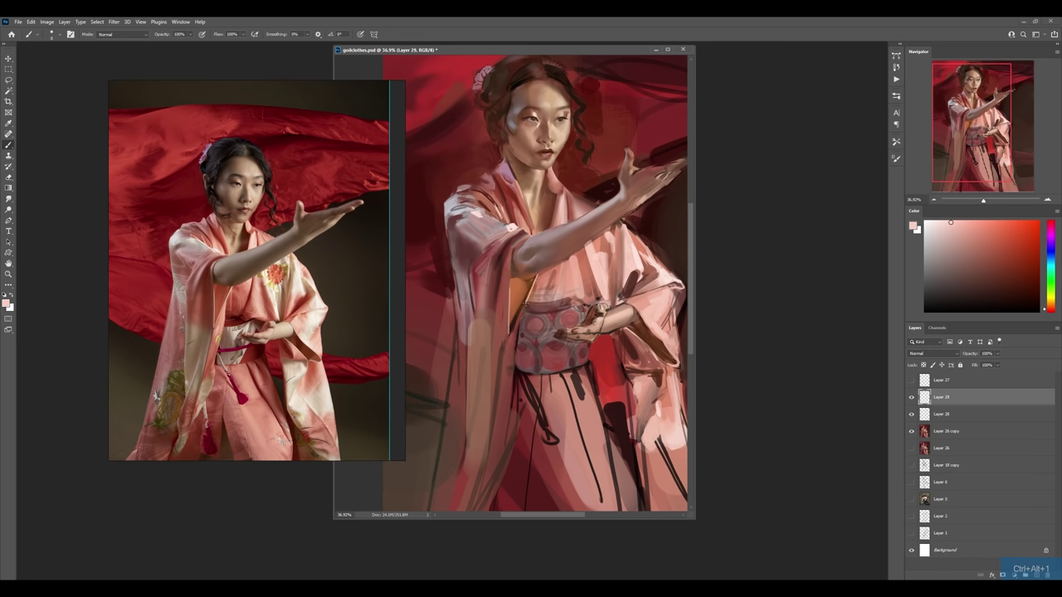
pyautogui.press('e')
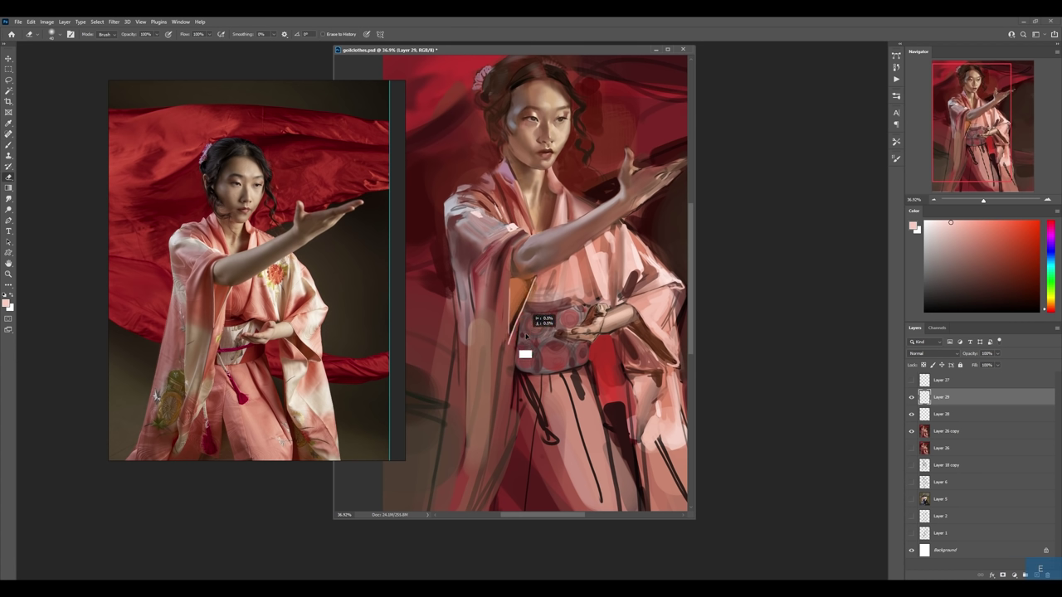
pyautogui.hotkey('ctrl', 't')
pyautogui.moveTo(552, 292)
pyautogui.mouseDown()
pyautogui.moveTo(558, 286)
pyautogui.moveTo(529, 312)
pyautogui.mouseUp()
pyautogui.press('Return')
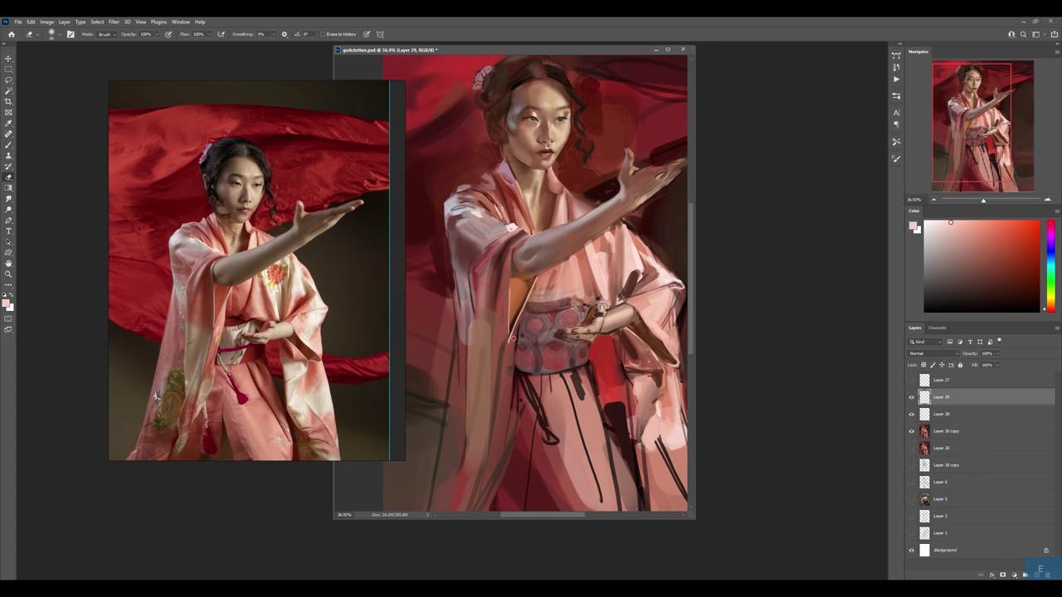
pyautogui.press('b')
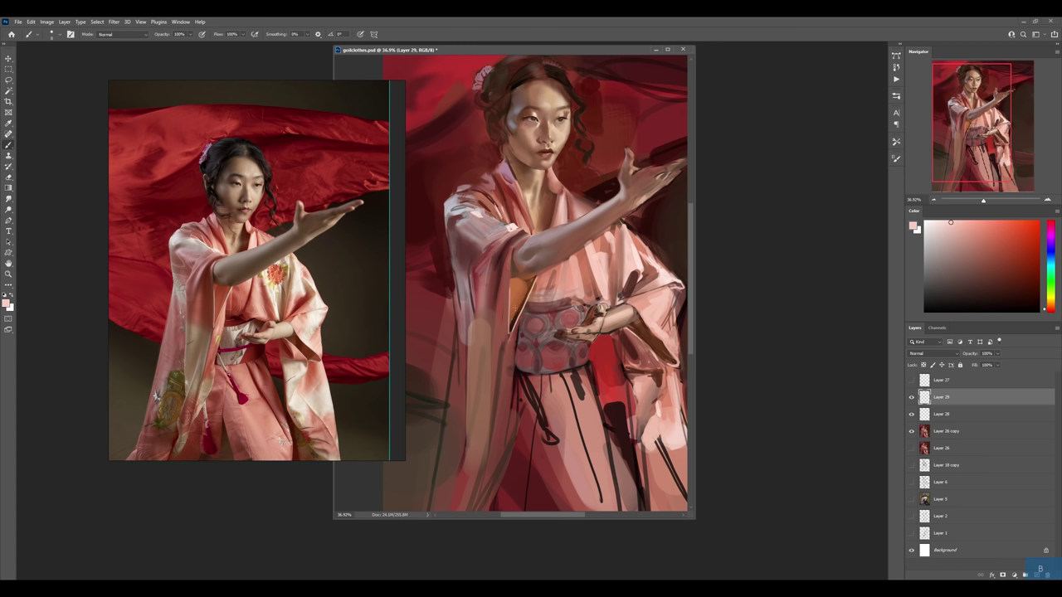
pyautogui.keyDown('alt'); pyautogui.click(519, 332); pyautogui.keyUp('alt')
pyautogui.hotkey('ctrl', 'e')
pyautogui.hotkey('ctrl', 'e')
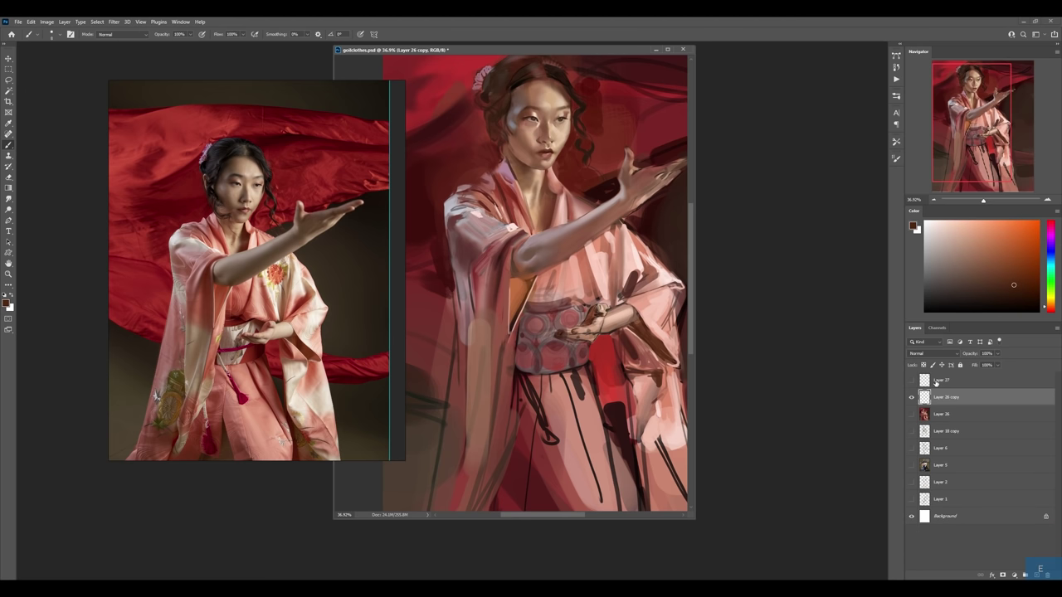
# - Paint an orange collar stroke on a Lighten layer, try and undo an erase, then merge it into Layer 26 copy
pyautogui.hotkey('ctrl', 'shift', 'alt', 'n')
pyautogui.click(931, 354)
pyautogui.click(924, 407)
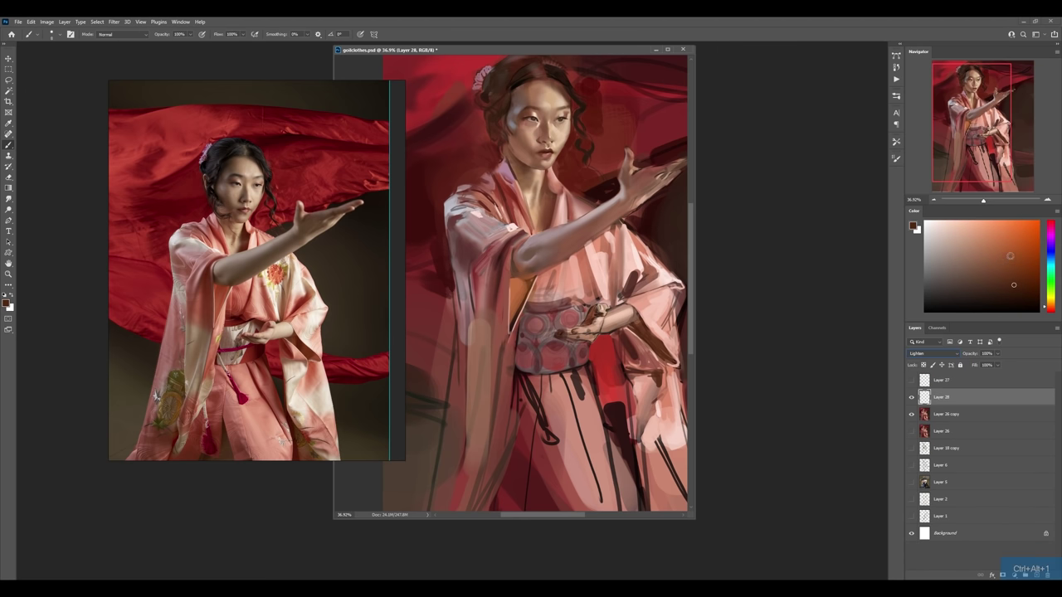
pyautogui.press('b')
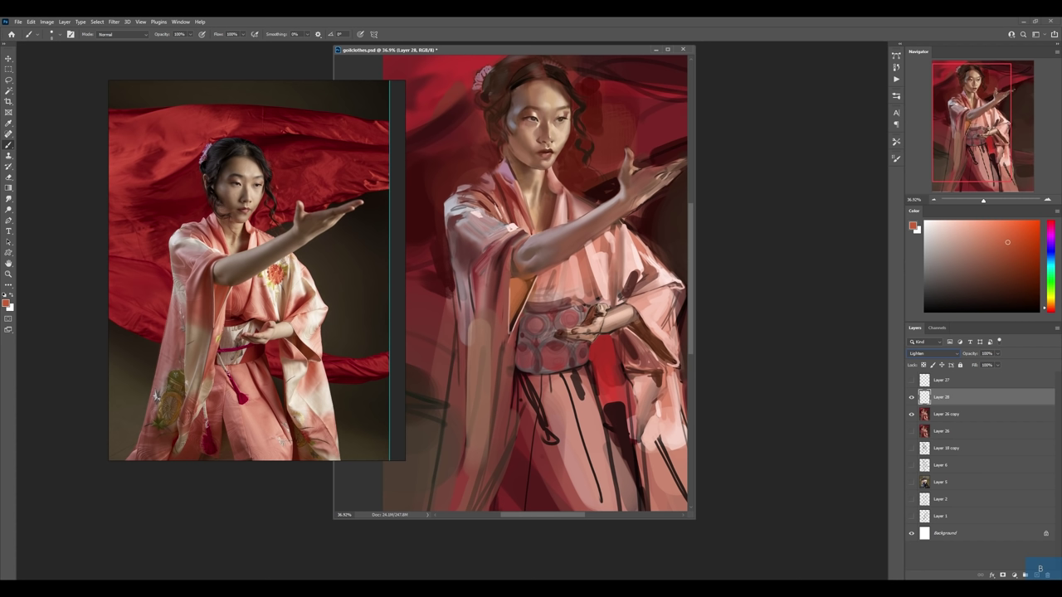
pyautogui.moveTo(531, 281); pyautogui.dragTo(511, 332)
pyautogui.hotkey('ctrl', 'z')
pyautogui.moveTo(531, 278); pyautogui.dragTo(511, 330)
pyautogui.press('e')
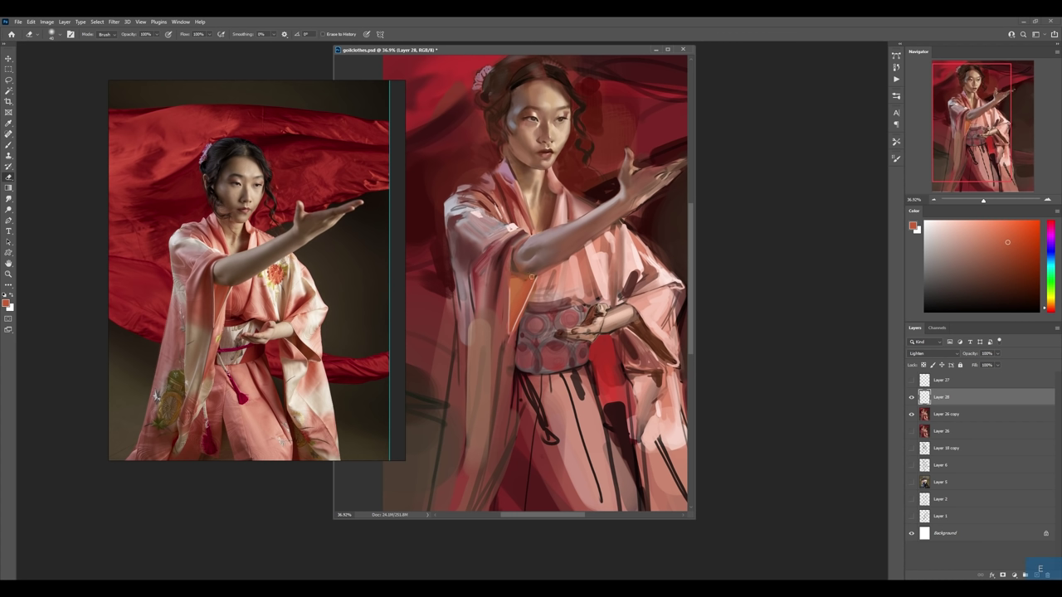
pyautogui.moveTo(546, 268); pyautogui.dragTo(514, 331)
pyautogui.hotkey('ctrl', 'z')
pyautogui.hotkey('ctrl', 'e')
# - Sample a colour from the painting and reframe the view on the figure
pyautogui.press('b')
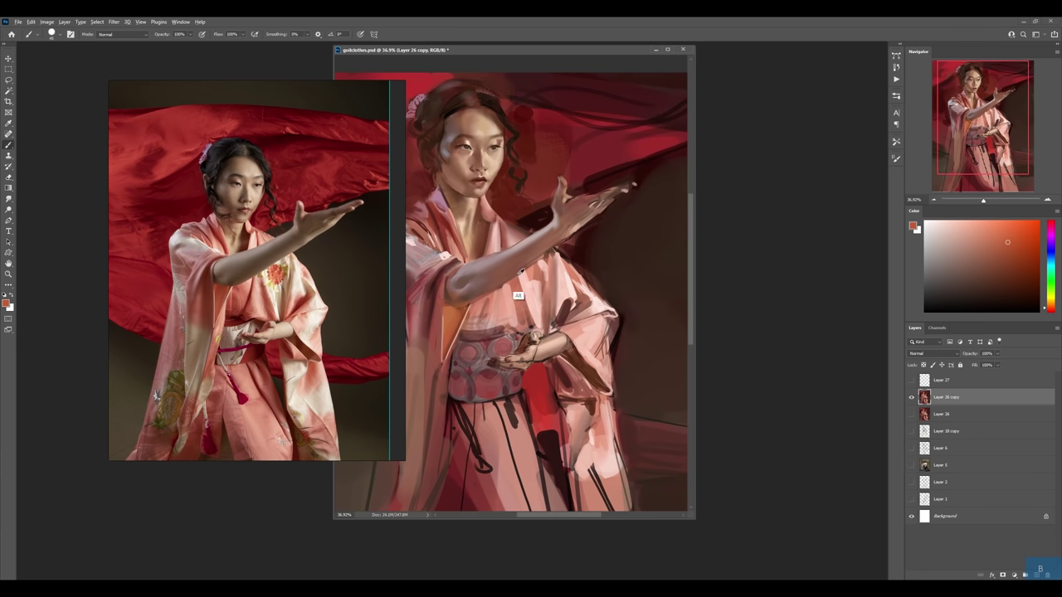
pyautogui.keyDown('alt'); pyautogui.click(508, 280); pyautogui.keyUp('alt')
pyautogui.press('z')
pyautogui.moveTo(496, 314); pyautogui.dragTo(519, 317)
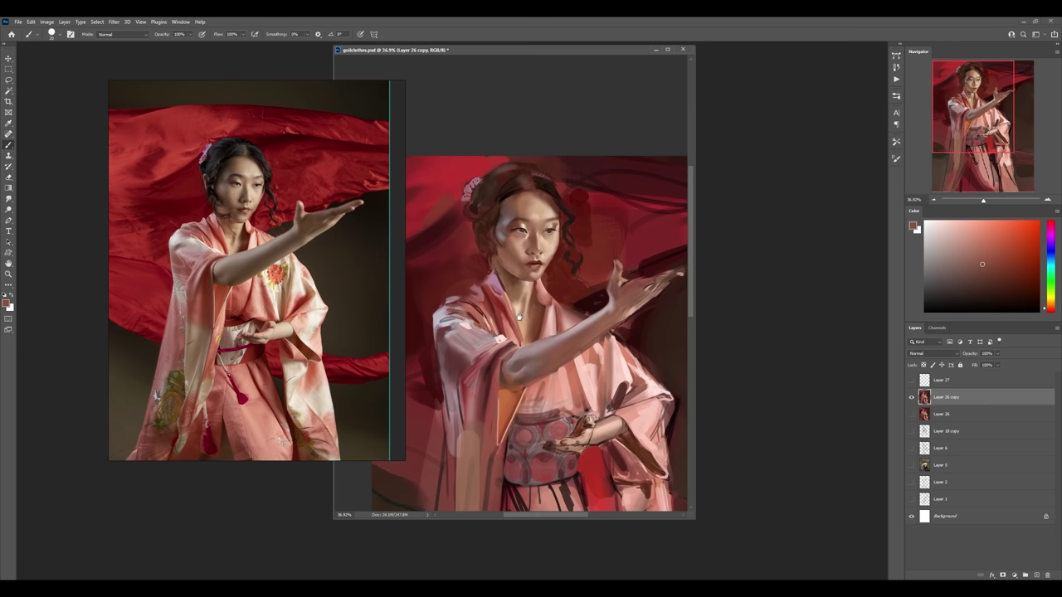
# - Zoom in on the face and brush light beige highlights on the cheek curl and upper hair strand
pyautogui.press('z')
pyautogui.moveTo(549, 226); pyautogui.dragTo(630, 228)
pyautogui.press('b')
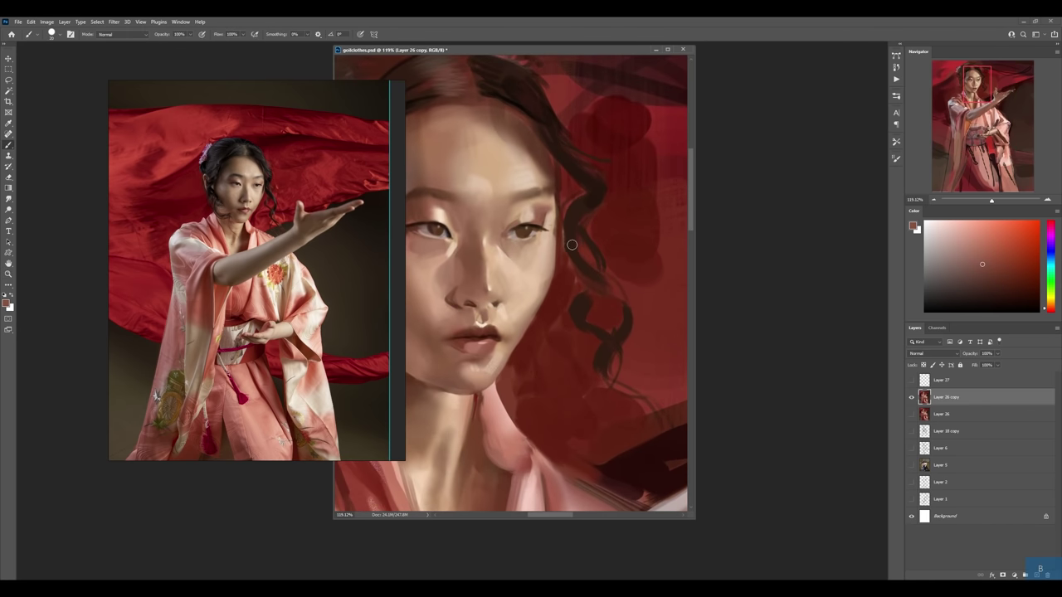
pyautogui.keyDown('alt'); pyautogui.click(588, 273); pyautogui.keyUp('alt')
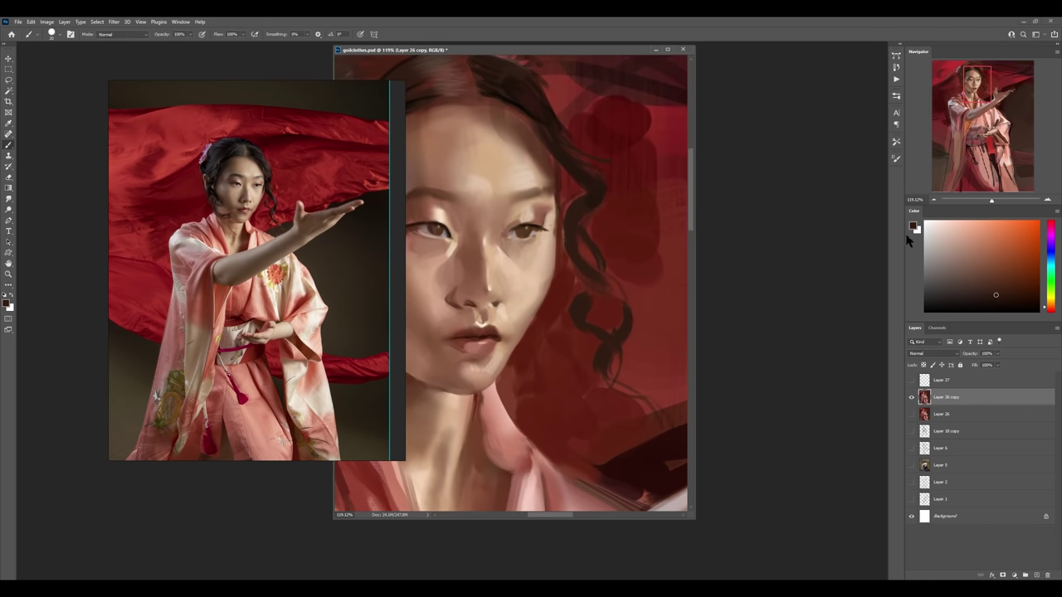
pyautogui.click(938, 233)
pyautogui.moveTo(618, 297); pyautogui.dragTo(607, 287)
pyautogui.moveTo(586, 180); pyautogui.dragTo(575, 172)
# - Reframe at 64%, darken the hair beside the flower ornament with near-black, and sample more colours
pyautogui.keyDown('alt'); pyautogui.click(606, 373); pyautogui.keyUp('alt')
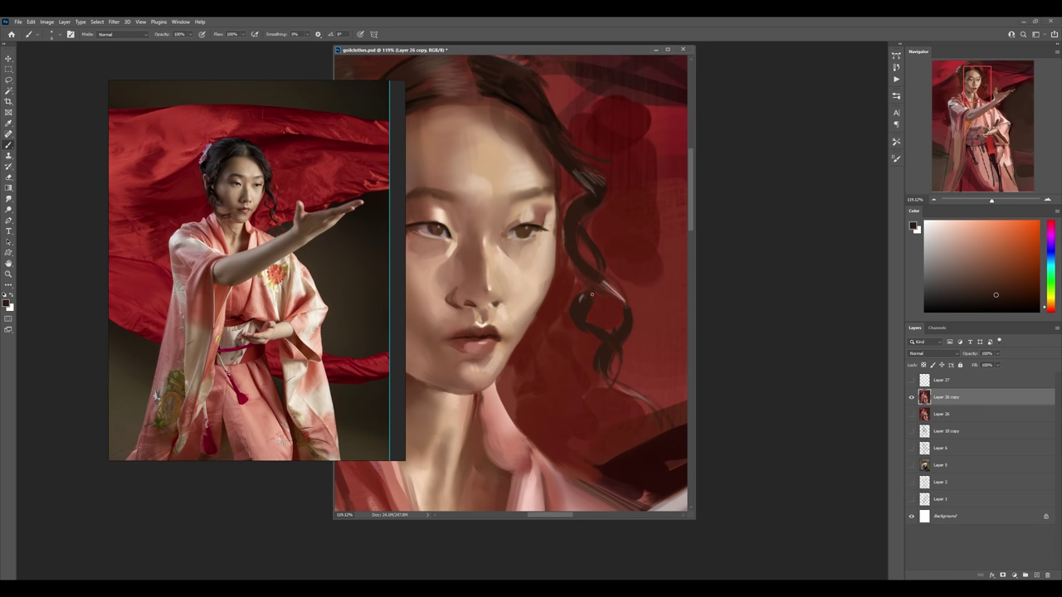
pyautogui.press('z')
pyautogui.moveTo(592, 294); pyautogui.dragTo(592, 318)
pyautogui.moveTo(574, 217); pyautogui.dragTo(614, 217)
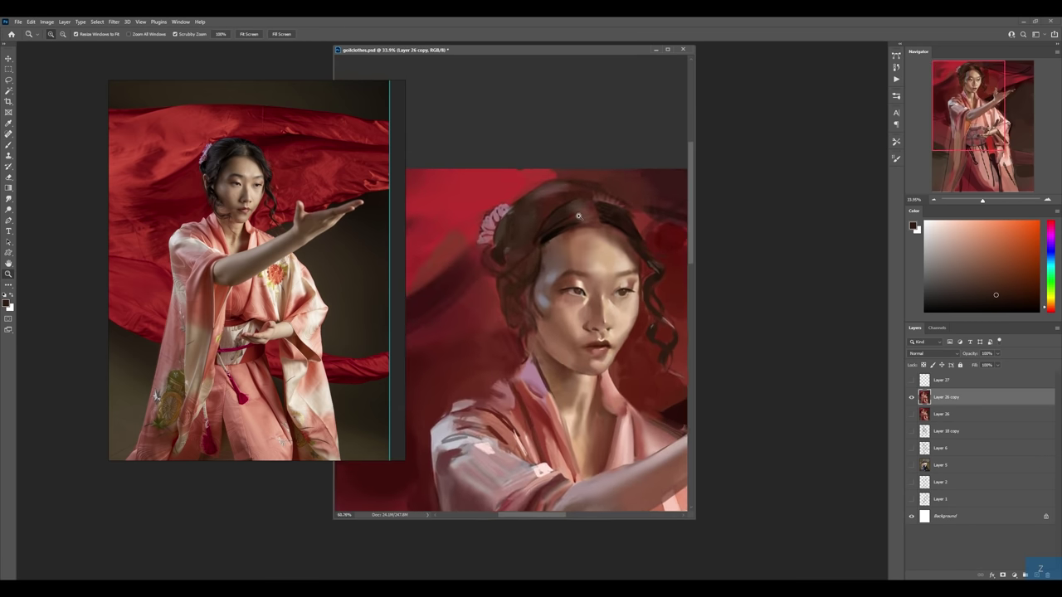
pyautogui.press('b')
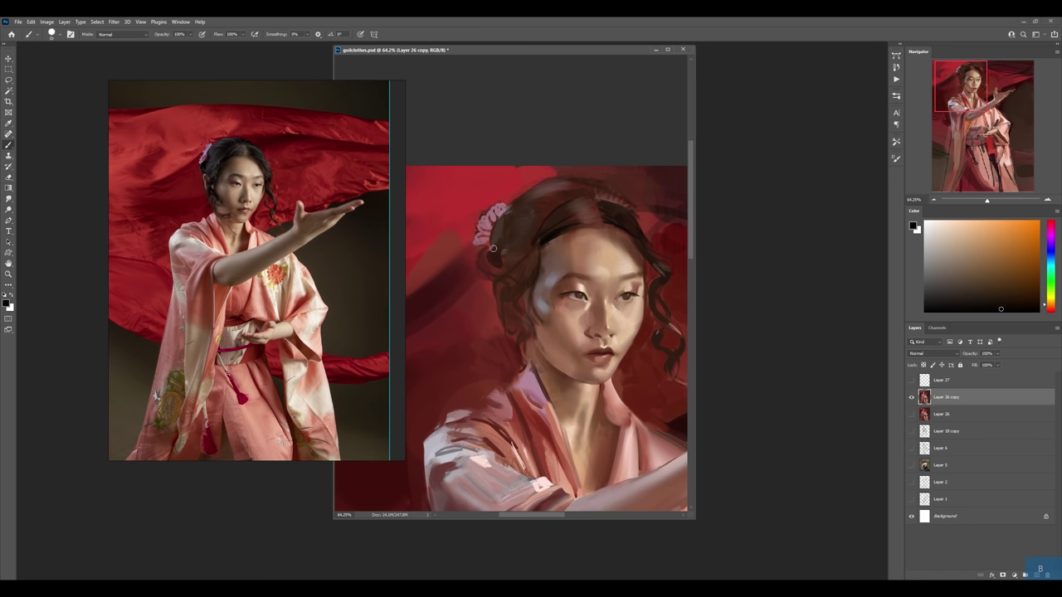
pyautogui.moveTo(499, 233); pyautogui.dragTo(487, 258)
pyautogui.keyDown('alt'); pyautogui.click(546, 368); pyautogui.keyUp('alt')
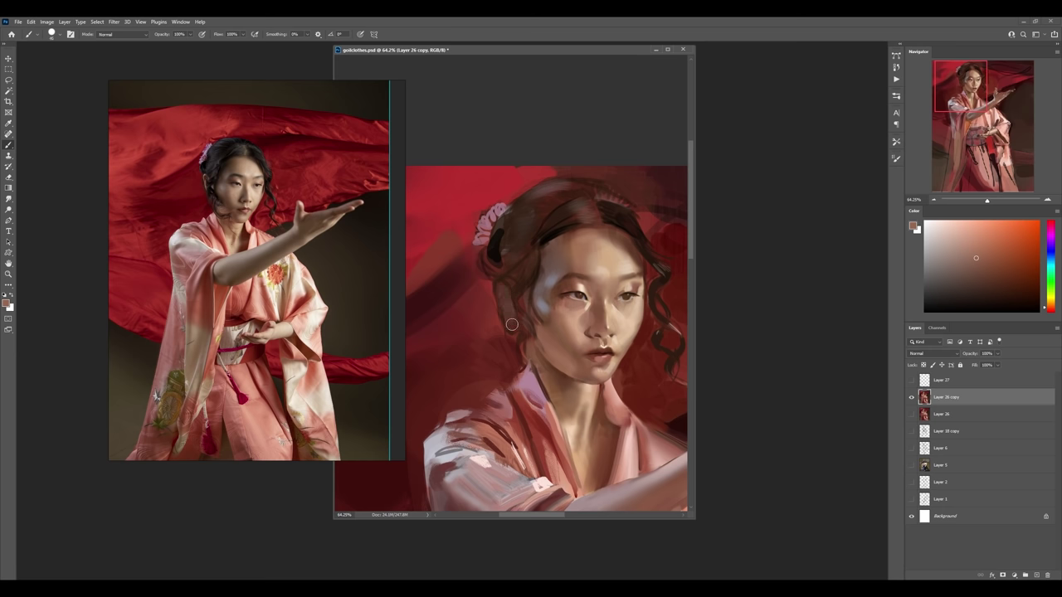
pyautogui.keyDown('alt'); pyautogui.click(543, 304); pyautogui.keyUp('alt')
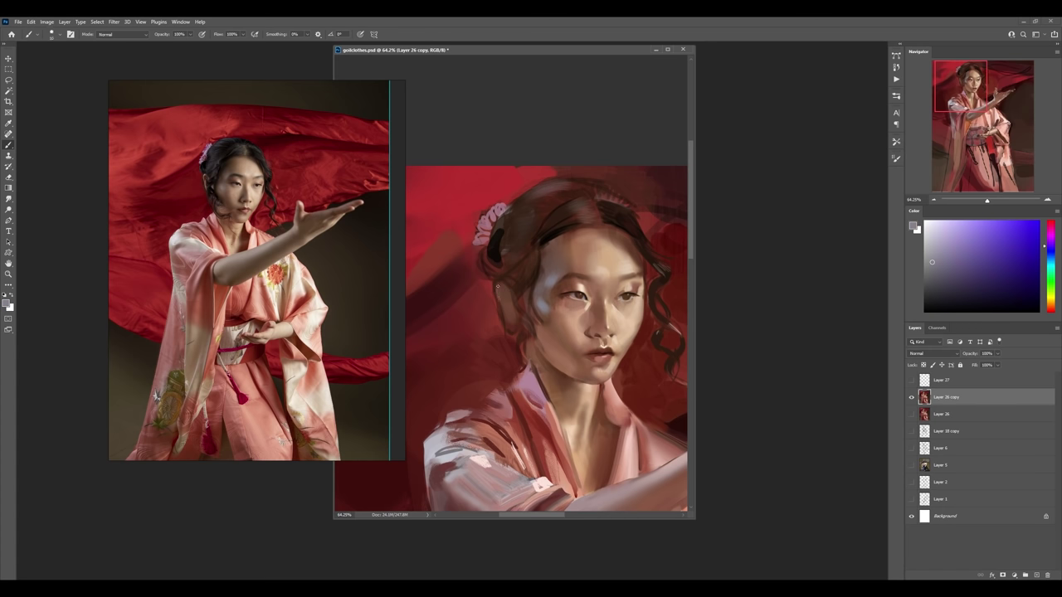
pyautogui.keyDown('alt'); pyautogui.click(498, 276); pyautogui.keyUp('alt')
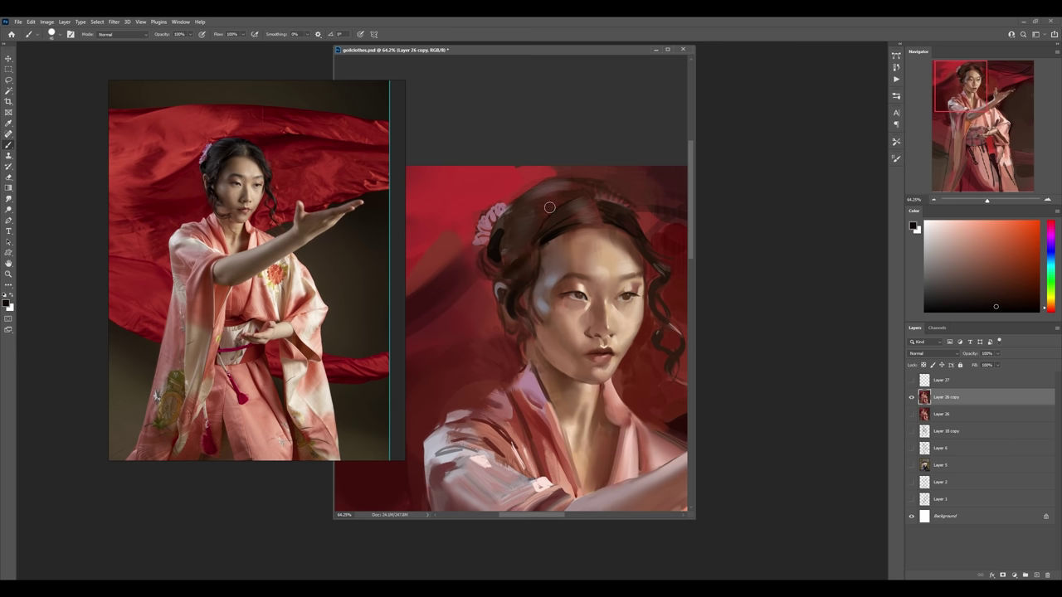
# - On a new layer, paint a faint stroke over the hair crown, resample reds and near-black, and add Layer 29
pyautogui.hotkey('ctrl', 'alt', '1')
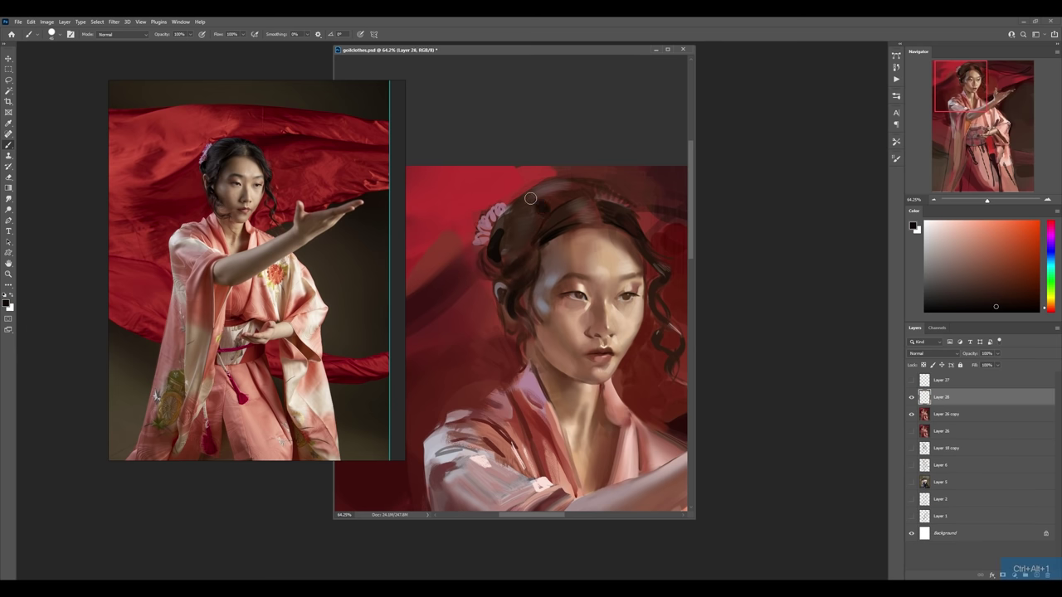
pyautogui.moveTo(537, 207)
pyautogui.mouseDown()
pyautogui.moveTo(578, 191)
pyautogui.moveTo(498, 238)
pyautogui.mouseUp()
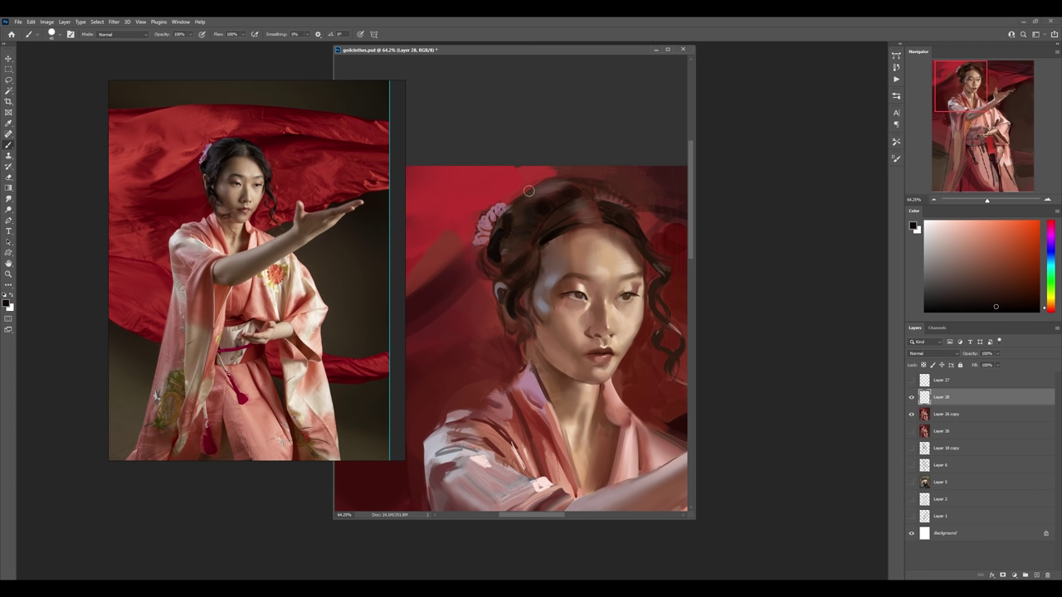
pyautogui.press('[')
pyautogui.press(']')
pyautogui.press(']')
pyautogui.press(']')
pyautogui.keyDown('alt'); pyautogui.click(644, 220); pyautogui.keyUp('alt')
pyautogui.keyDown('alt'); pyautogui.click(548, 169); pyautogui.keyUp('alt')
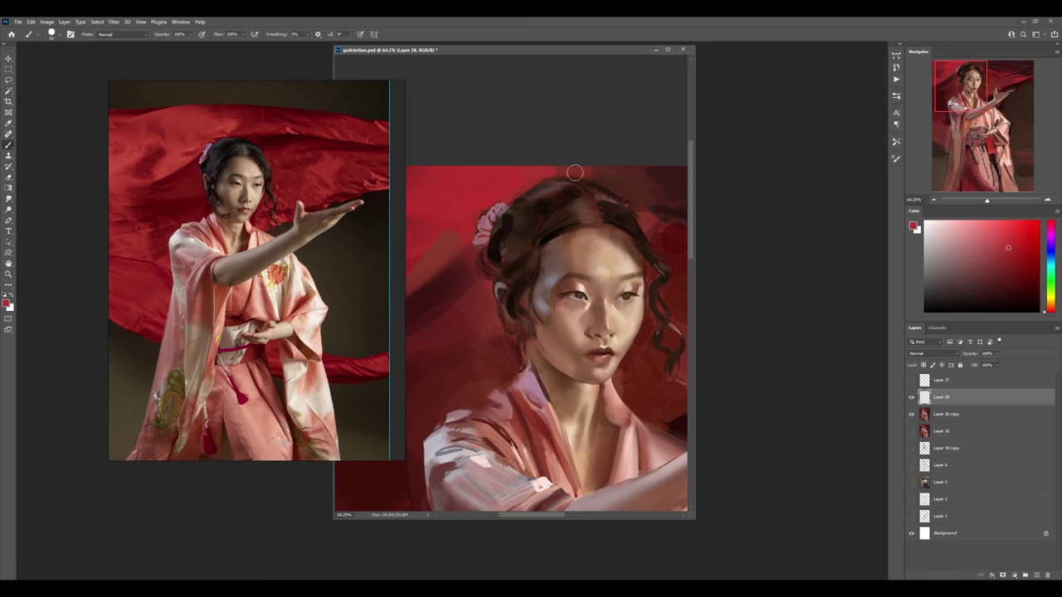
pyautogui.moveTo(575, 173); pyautogui.dragTo(480, 251)
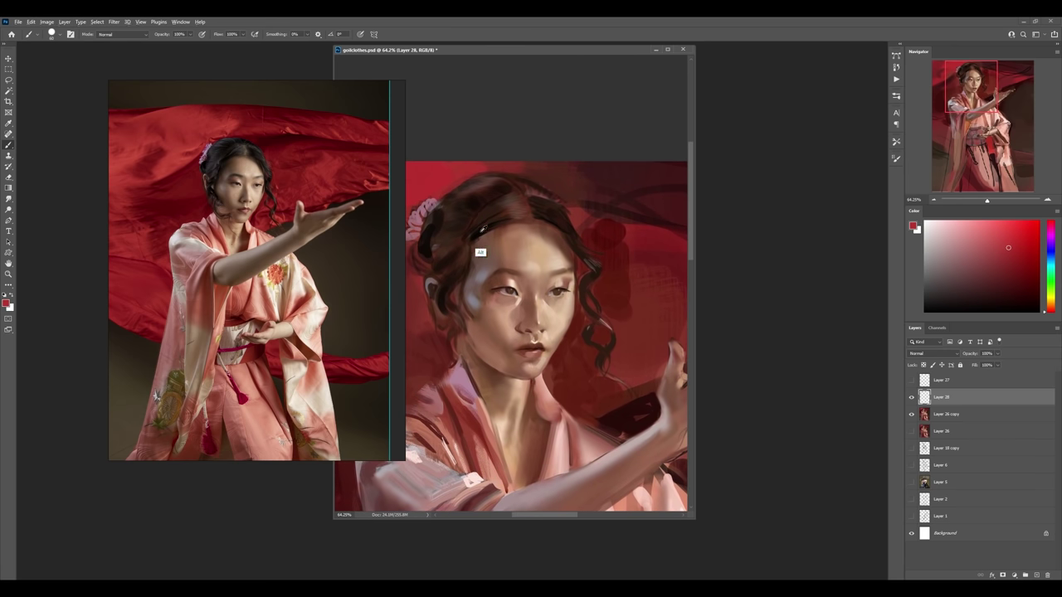
pyautogui.keyDown('alt'); pyautogui.click(477, 234); pyautogui.keyUp('alt')
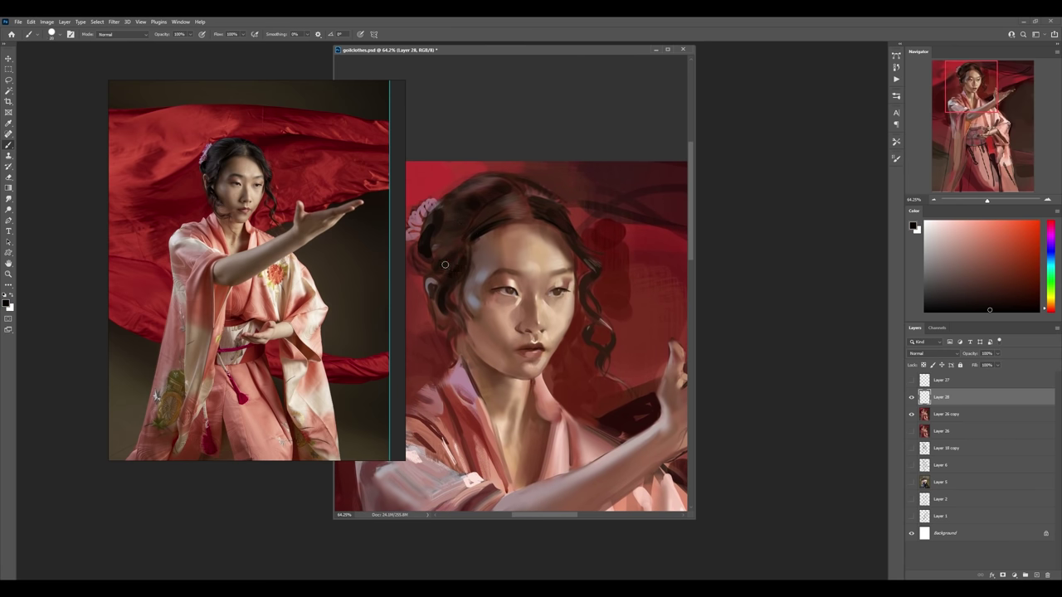
pyautogui.hotkey('ctrl', 'alt', '1')
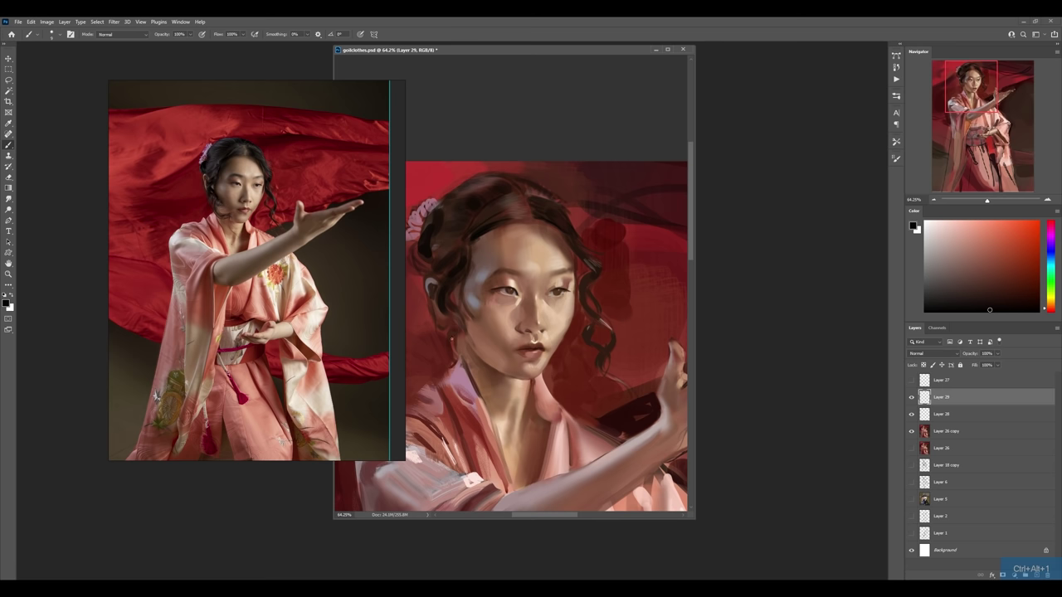
# - Paint dark strokes along the jawline and a black edge along the cheek and hair
pyautogui.moveTo(452, 336)
pyautogui.mouseDown()
pyautogui.moveTo(490, 362)
pyautogui.moveTo(479, 357)
pyautogui.mouseUp()
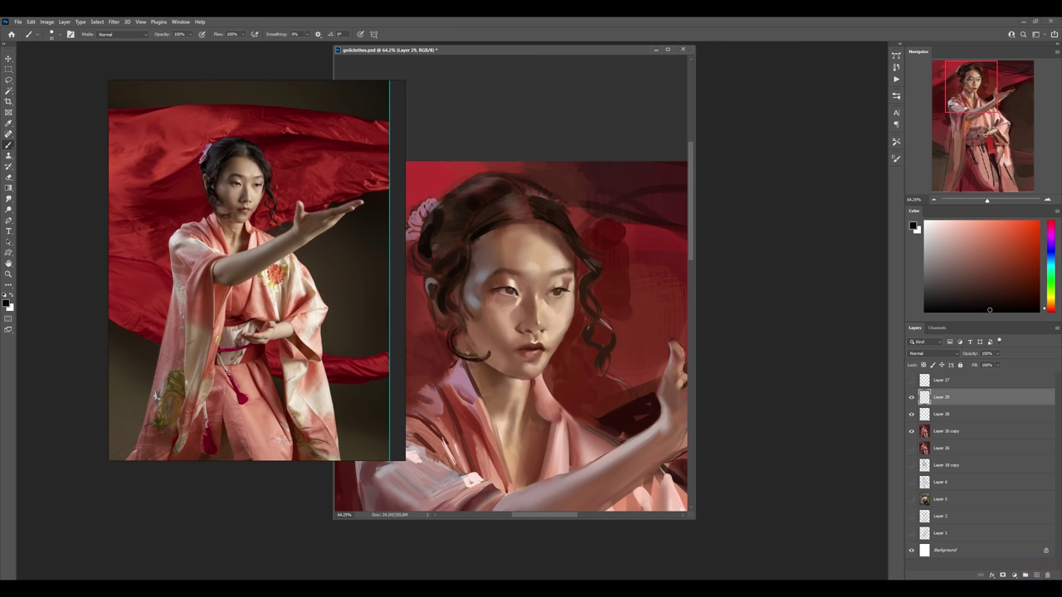
pyautogui.keyDown('alt'); pyautogui.click(442, 290); pyautogui.keyUp('alt')
pyautogui.keyDown('alt'); pyautogui.moveTo(493, 253); pyautogui.dragTo(479, 302); pyautogui.keyUp('alt')
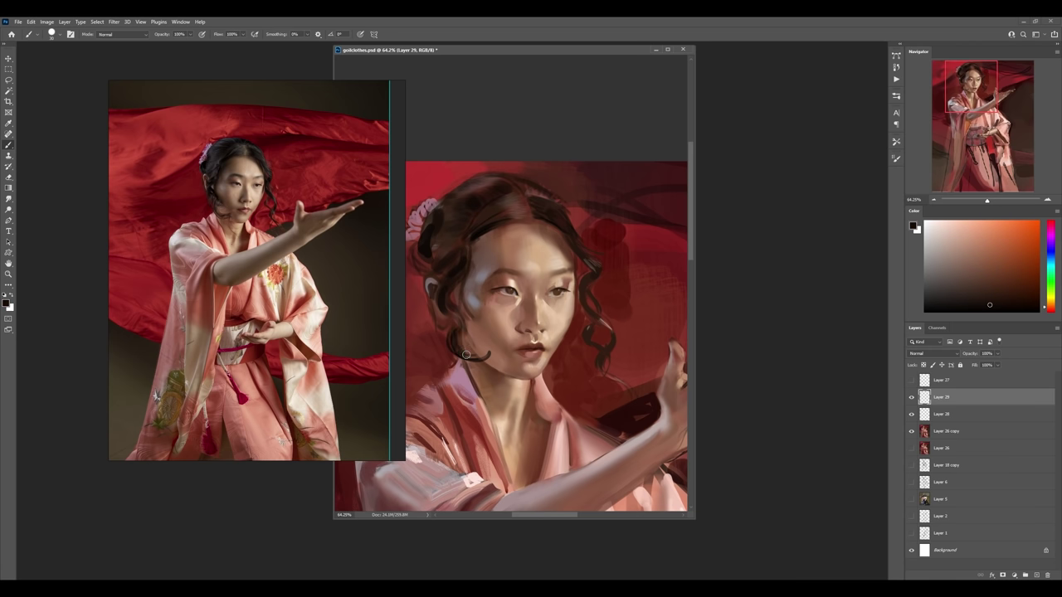
pyautogui.keyDown('alt'); pyautogui.click(455, 273); pyautogui.keyUp('alt')
pyautogui.press('[')
pyautogui.keyDown('alt'); pyautogui.click(444, 325); pyautogui.keyUp('alt')
pyautogui.moveTo(446, 315); pyautogui.dragTo(446, 337)
# - Paint a thin dangling earring below the earlobe and a faint temple stroke, then add Layer 30
pyautogui.press('b')
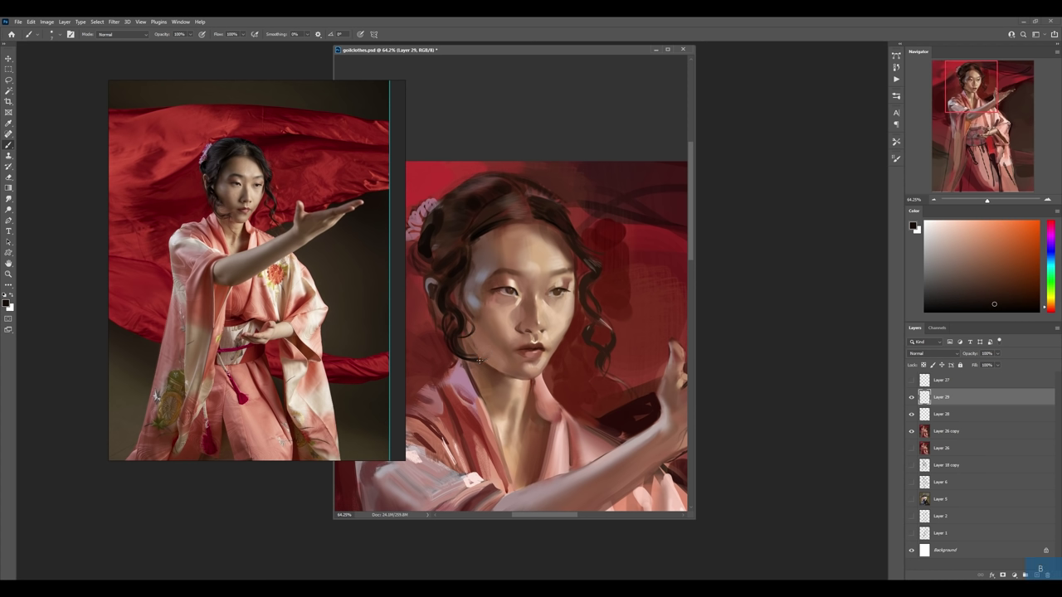
pyautogui.press('z')
pyautogui.moveTo(492, 370); pyautogui.dragTo(492, 384)
pyautogui.press(']')
pyautogui.moveTo(465, 297); pyautogui.dragTo(462, 303)
pyautogui.keyDown('alt'); pyautogui.click(481, 300); pyautogui.keyUp('alt')
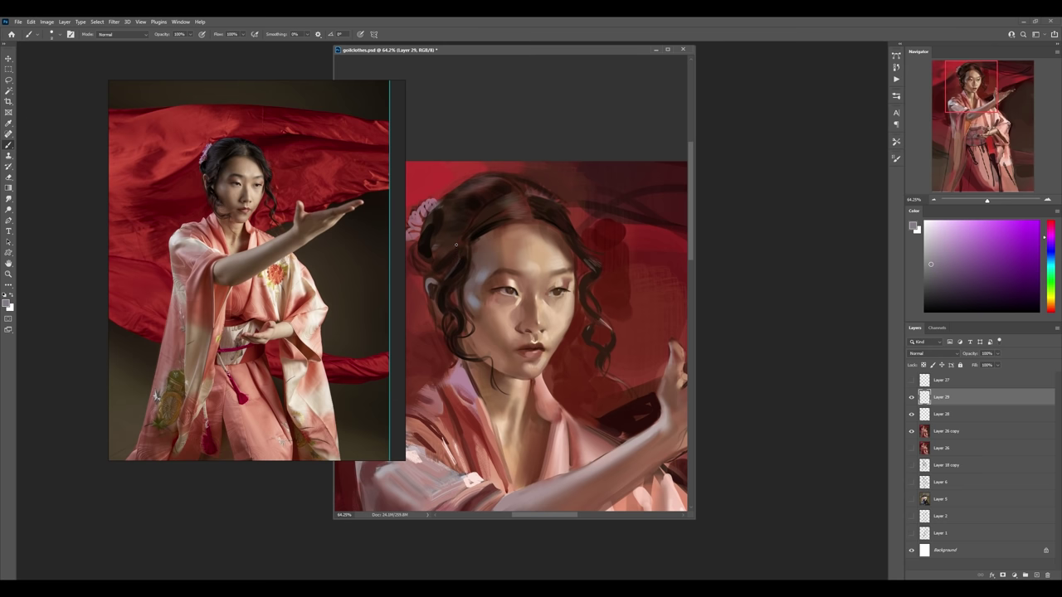
pyautogui.moveTo(455, 244); pyautogui.dragTo(501, 277)
pyautogui.hotkey('ctrl', 'shift', 'alt', 'n')
# - Adjust the brush size and switch to the Rough Round Bristle eraser preset
pyautogui.press(']')
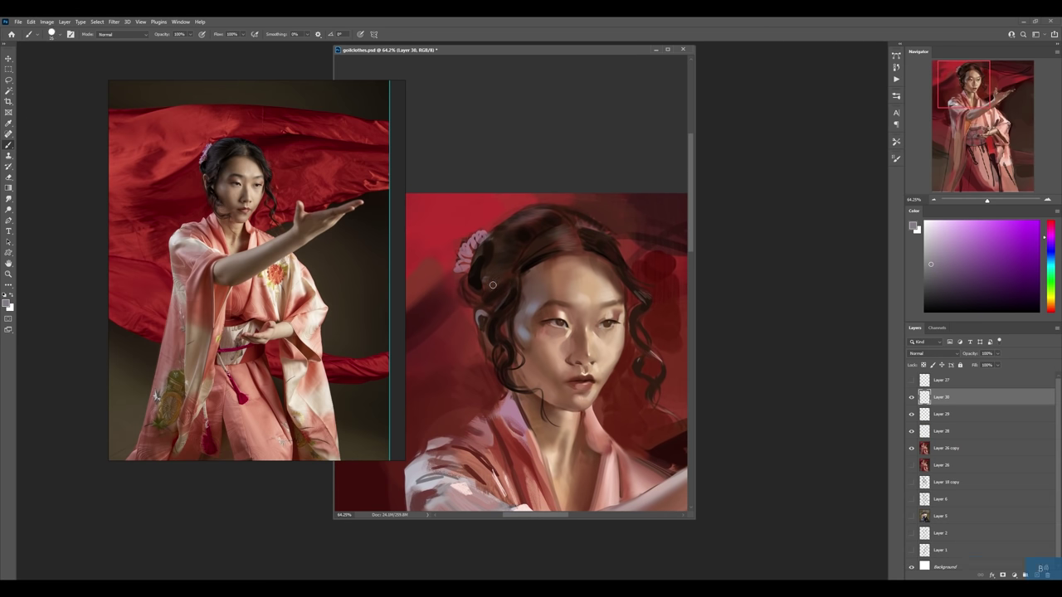
pyautogui.press('[')
pyautogui.press(']')
pyautogui.press('[')
pyautogui.press('e')
pyautogui.rightClick(578, 249)
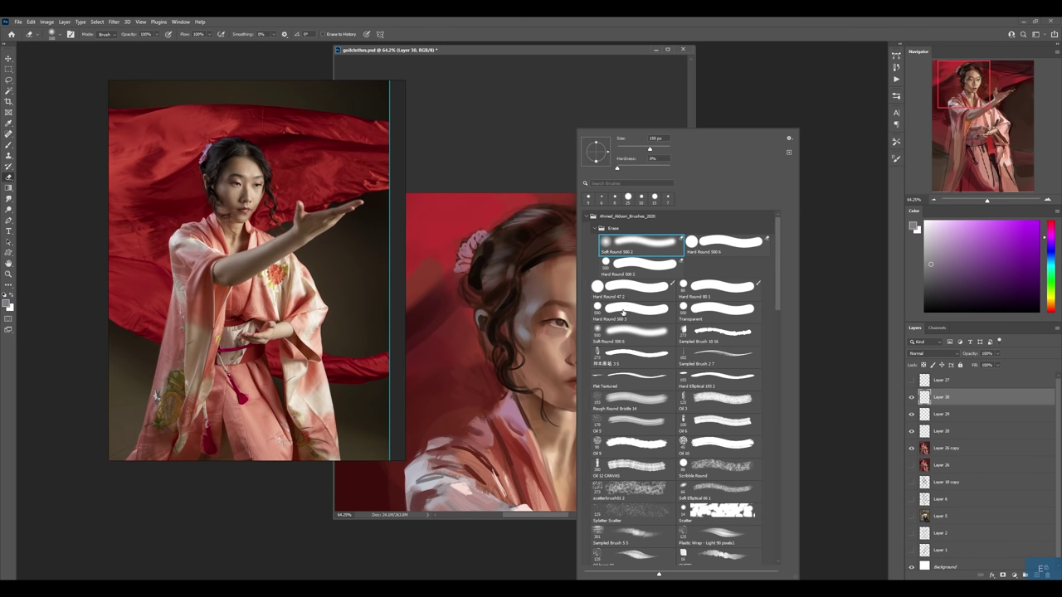
pyautogui.doubleClick(613, 400)
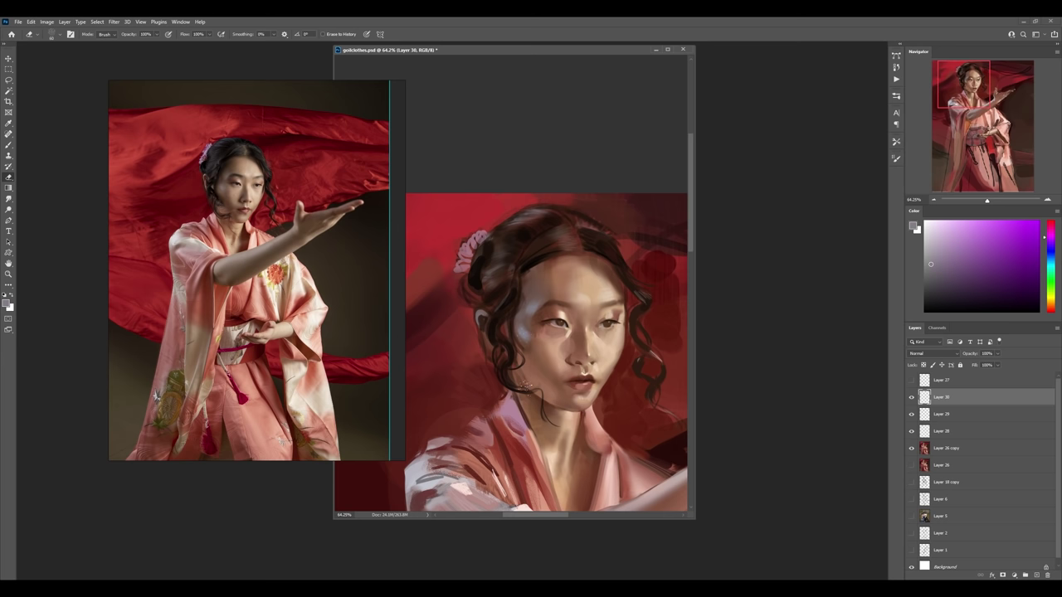
# - Merge Layers 28–30 into Layer 26 copy, sample brown, greyish-pink and deep red, and zoom out
pyautogui.hotkey('ctrl', 'e')
pyautogui.hotkey('ctrl', 'e')
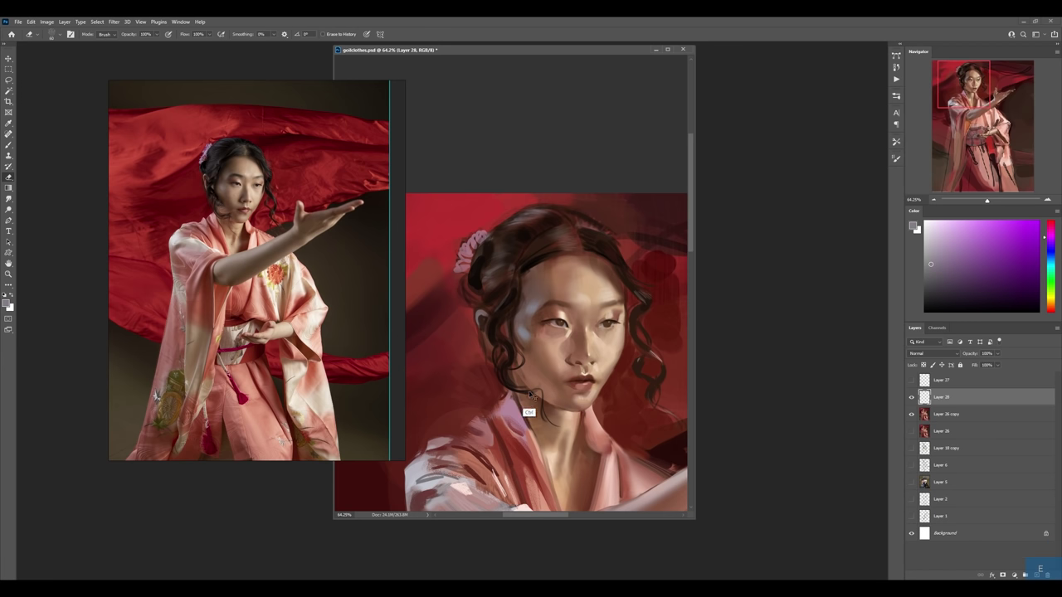
pyautogui.hotkey('ctrl', 'e')
pyautogui.press('b')
pyautogui.keyDown('alt'); pyautogui.click(482, 316); pyautogui.keyUp('alt')
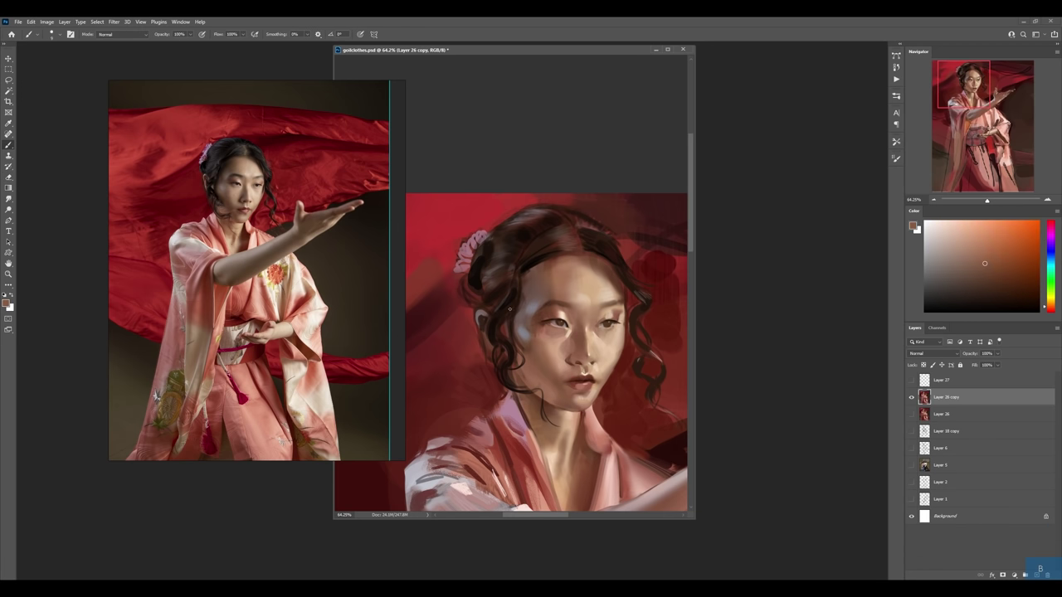
pyautogui.press('[')
pyautogui.keyDown('alt'); pyautogui.click(490, 350); pyautogui.keyUp('alt')
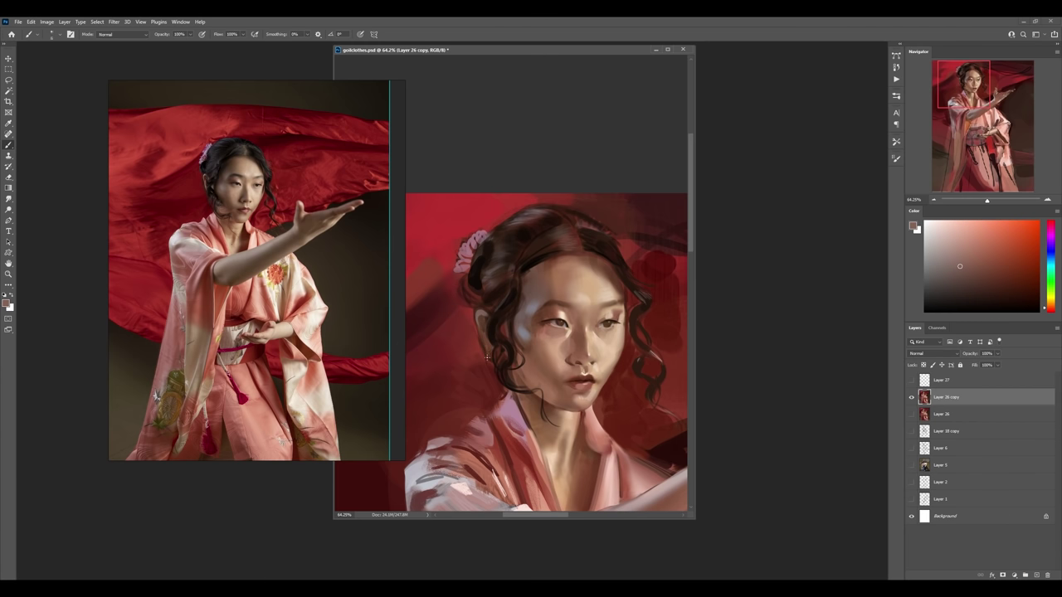
pyautogui.keyDown('alt'); pyautogui.click(477, 347); pyautogui.keyUp('alt')
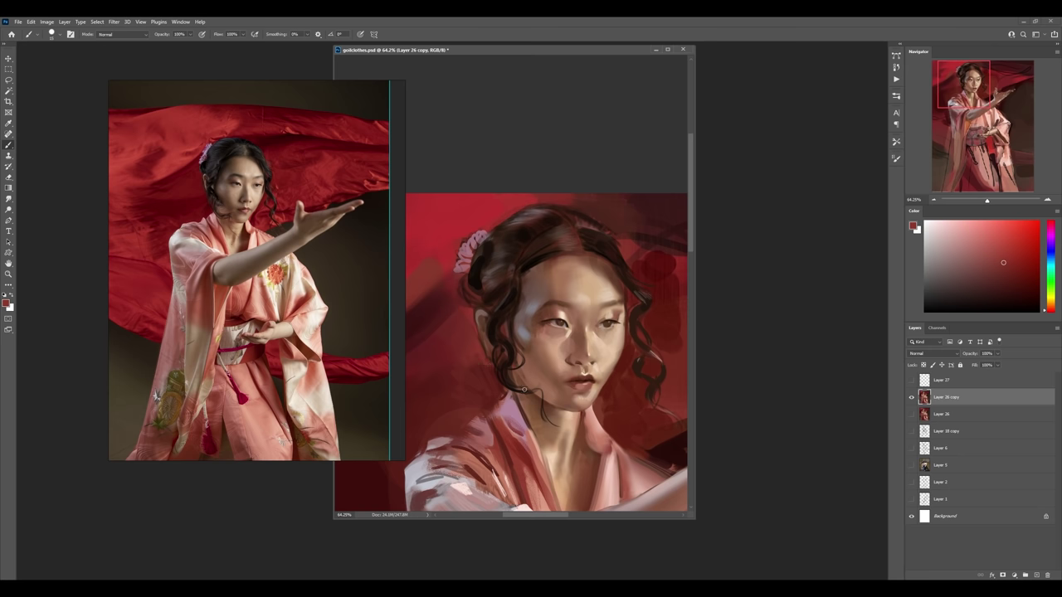
pyautogui.scroll(-4, 523, 389)
pyautogui.keyDown('alt'); pyautogui.click(523, 356); pyautogui.keyUp('alt')
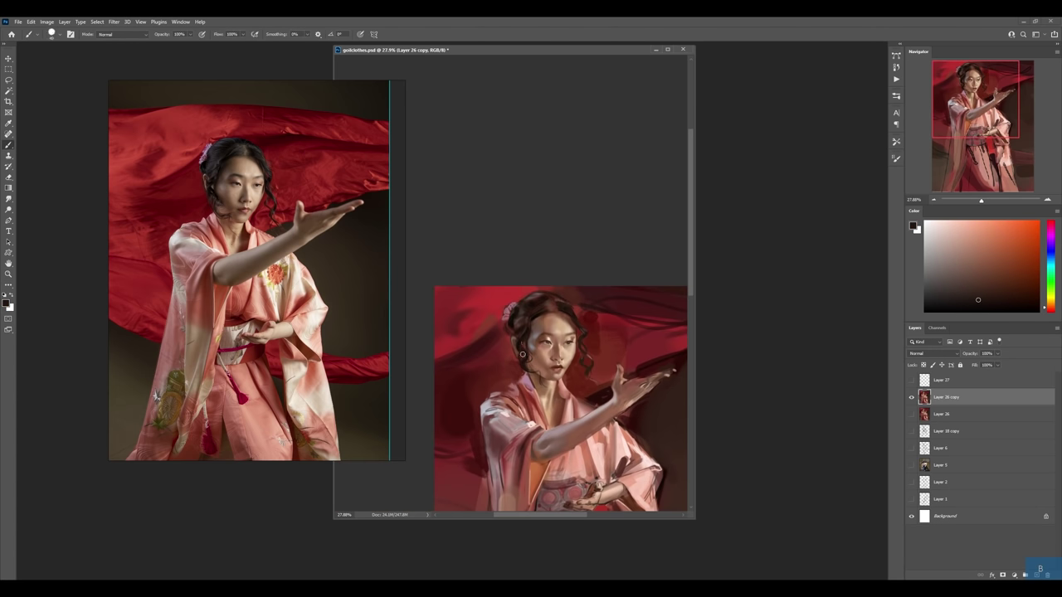
# - Bring the lower figure into view and smudge the kimono sleeve strokes into the dark background
pyautogui.hotkey('shift', 'b')
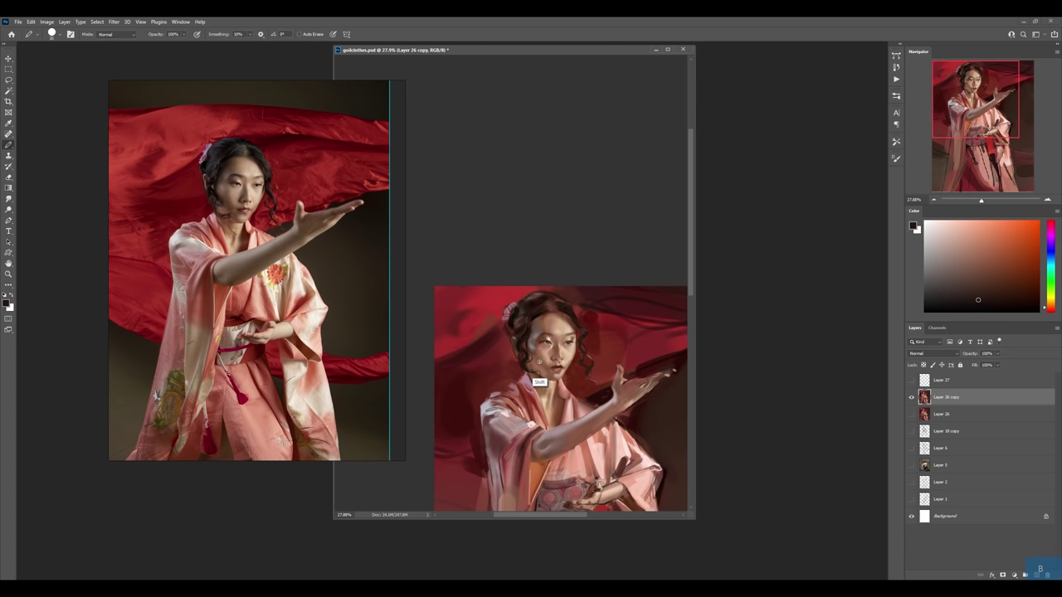
pyautogui.hotkey('shift', 'b')
pyautogui.hotkey('shift', 'b')
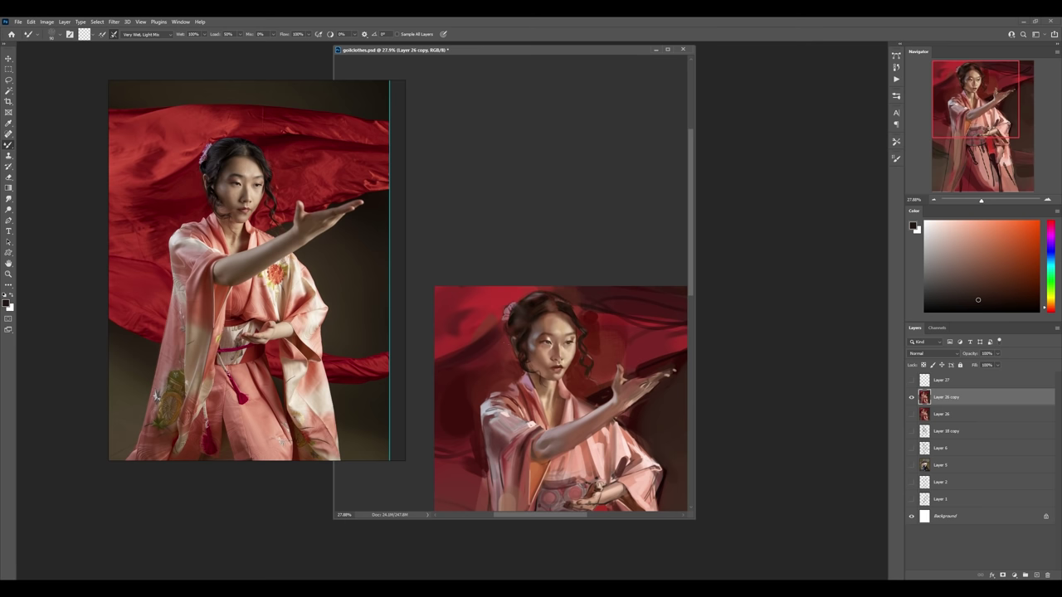
pyautogui.moveTo(528, 460); pyautogui.dragTo(535, 301)
pyautogui.press('r')
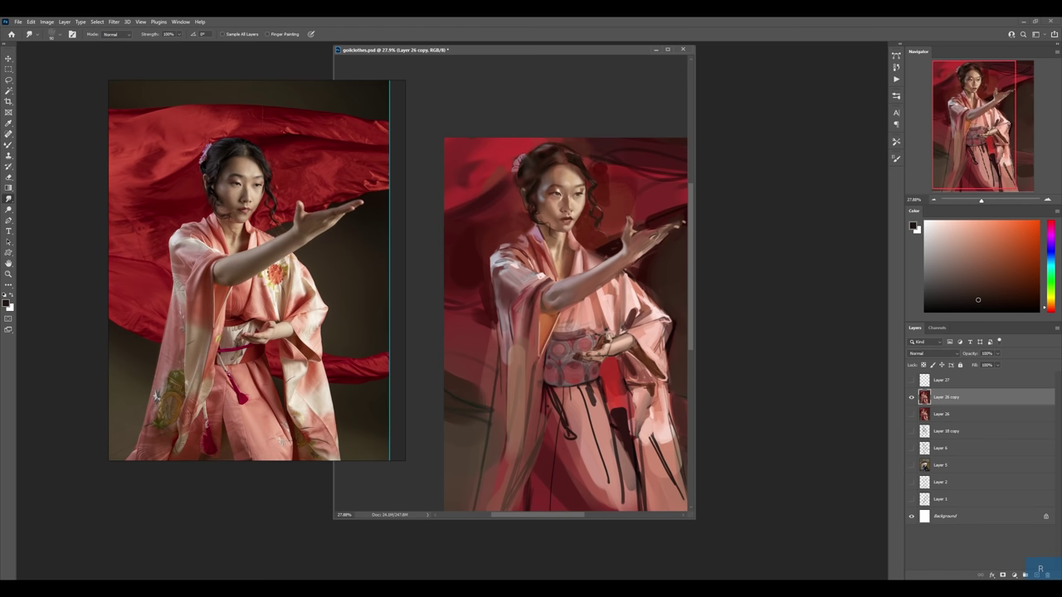
pyautogui.moveTo(518, 387)
pyautogui.mouseDown()
pyautogui.moveTo(527, 324)
pyautogui.moveTo(515, 393)
pyautogui.mouseUp()
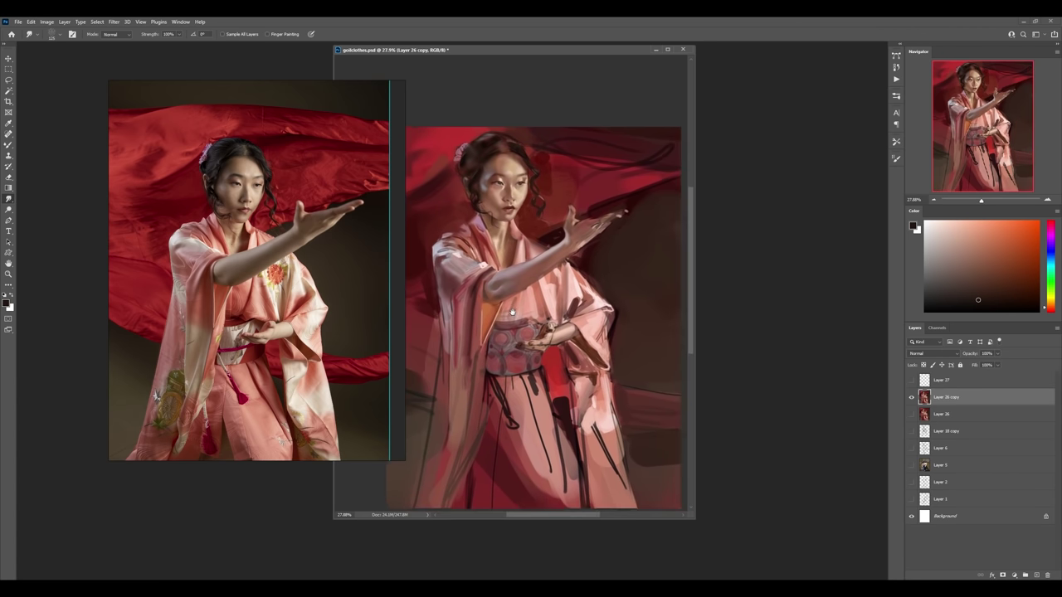
pyautogui.press('z')
pyautogui.moveTo(512, 312); pyautogui.dragTo(533, 359)
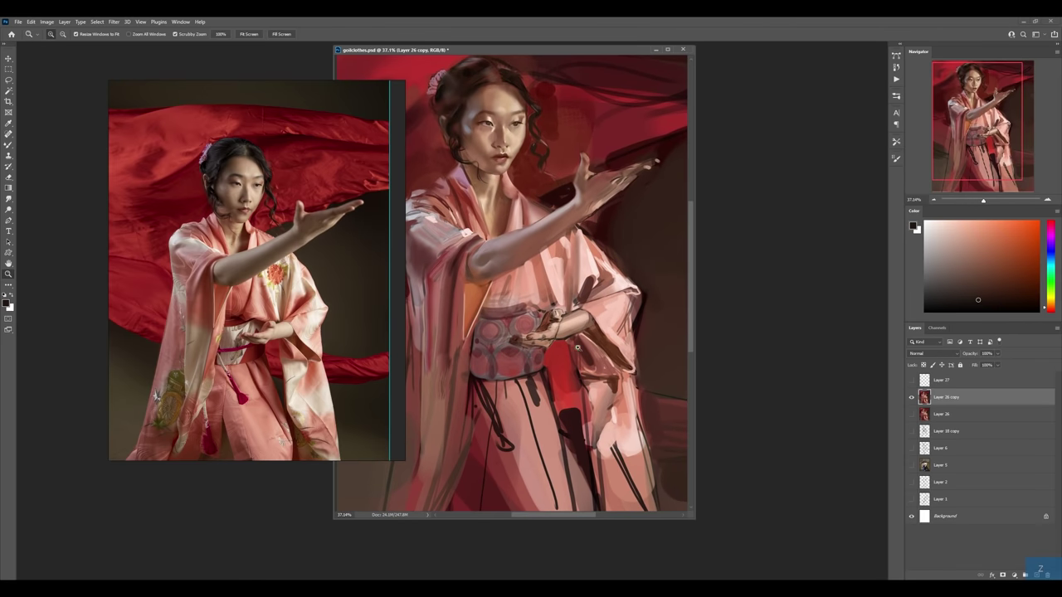
# - Duplicate the painting layer, brighten it with Levels, and hide it behind a black mask
pyautogui.moveTo(946, 397); pyautogui.dragTo(946, 415)
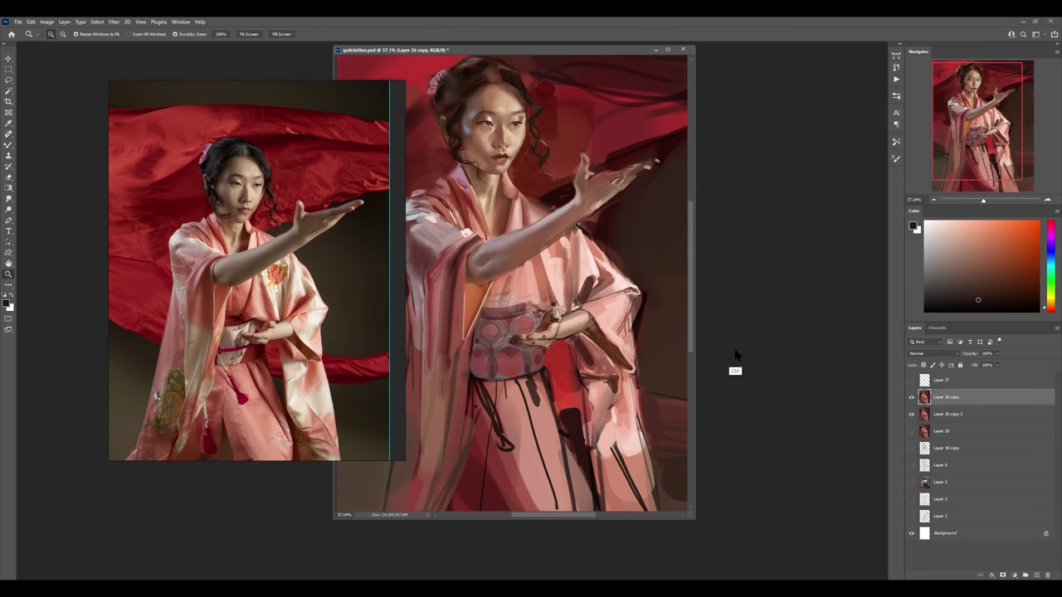
pyautogui.hotkey('ctrl', 'l')
pyautogui.moveTo(881, 339); pyautogui.dragTo(801, 336)
pyautogui.press('Return')
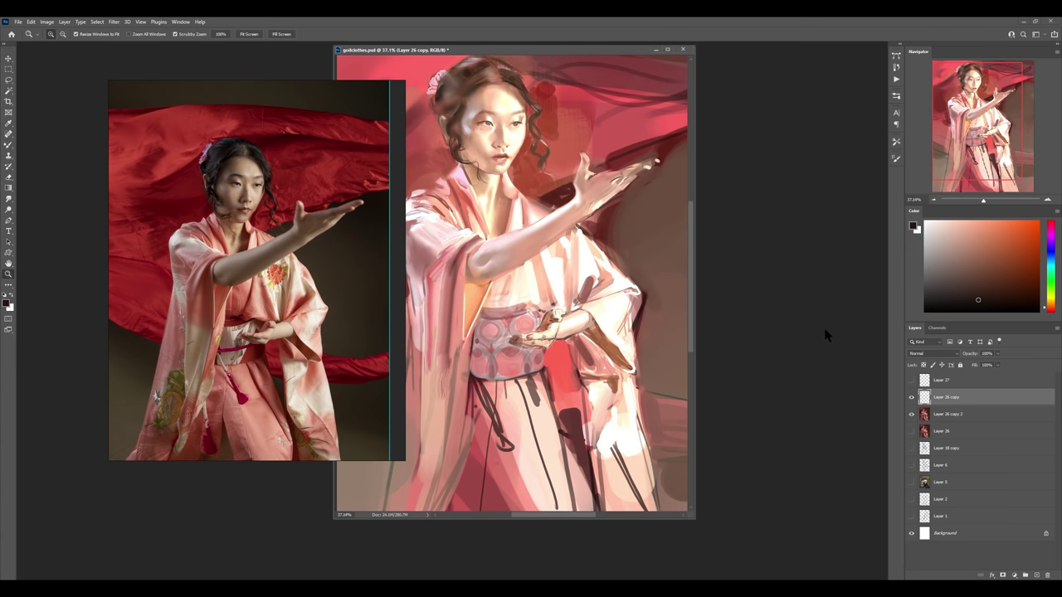
pyautogui.keyDown('alt'); pyautogui.click(1003, 575); pyautogui.keyUp('alt')
# - Paint on the mask with the regular brush to reveal brightened highlights on the obi
pyautogui.press('b')
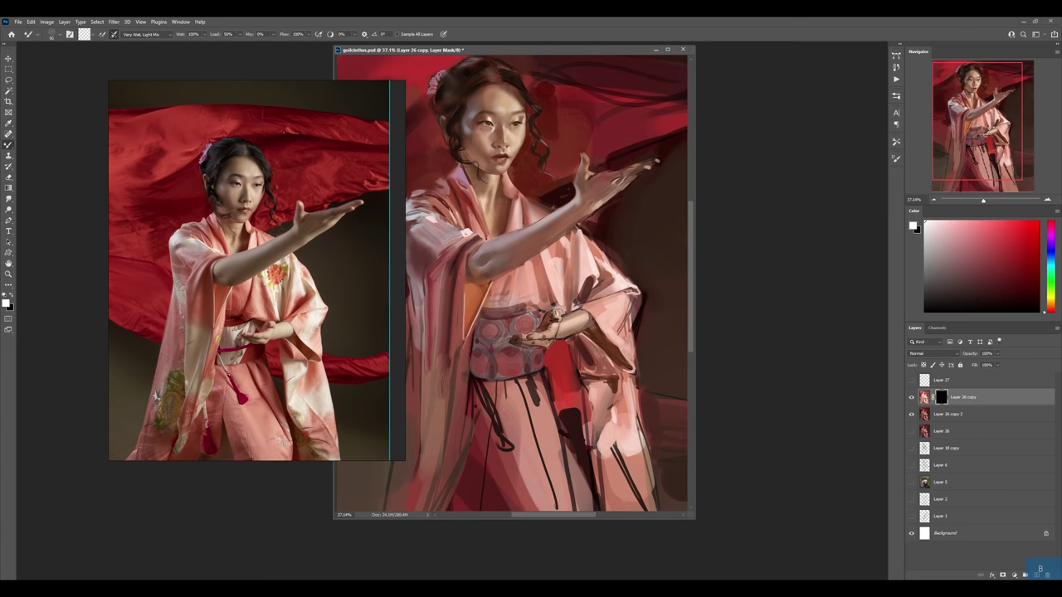
pyautogui.hotkey('shift', 'b')
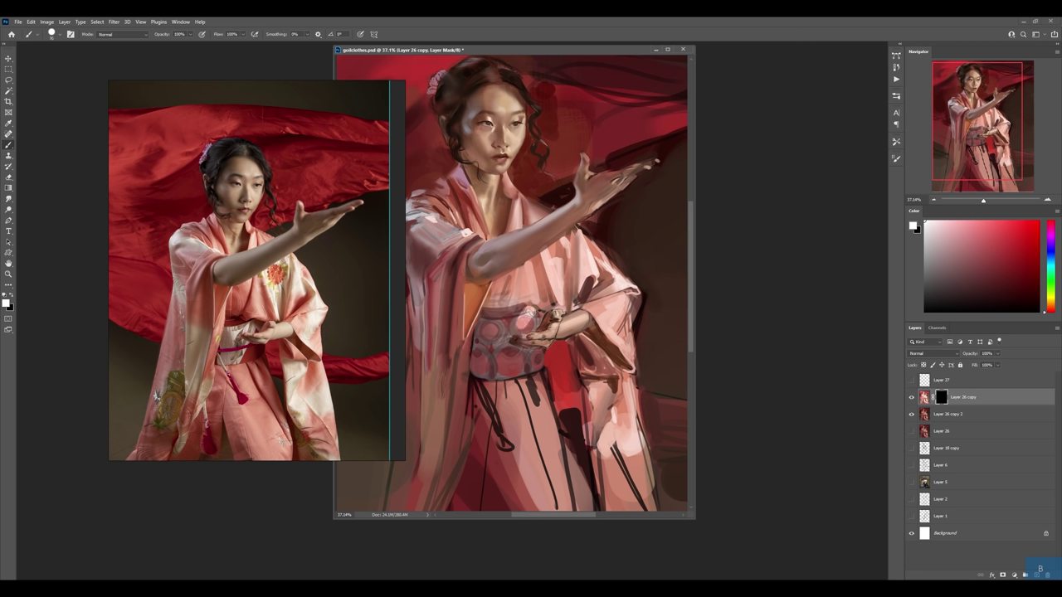
pyautogui.moveTo(531, 308)
pyautogui.mouseDown()
pyautogui.moveTo(539, 331)
pyautogui.moveTo(510, 328)
pyautogui.moveTo(523, 301)
pyautogui.moveTo(525, 325)
pyautogui.moveTo(496, 362)
pyautogui.moveTo(501, 349)
pyautogui.moveTo(543, 357)
pyautogui.moveTo(537, 372)
pyautogui.moveTo(554, 369)
pyautogui.moveTo(553, 356)
pyautogui.moveTo(551, 382)
pyautogui.moveTo(505, 365)
pyautogui.moveTo(501, 382)
pyautogui.moveTo(525, 354)
pyautogui.mouseUp()
# - Tone down the left obi, the area near the hand and an obi spot, then merge down
pyautogui.press('x')
pyautogui.press('x')
pyautogui.press('e')
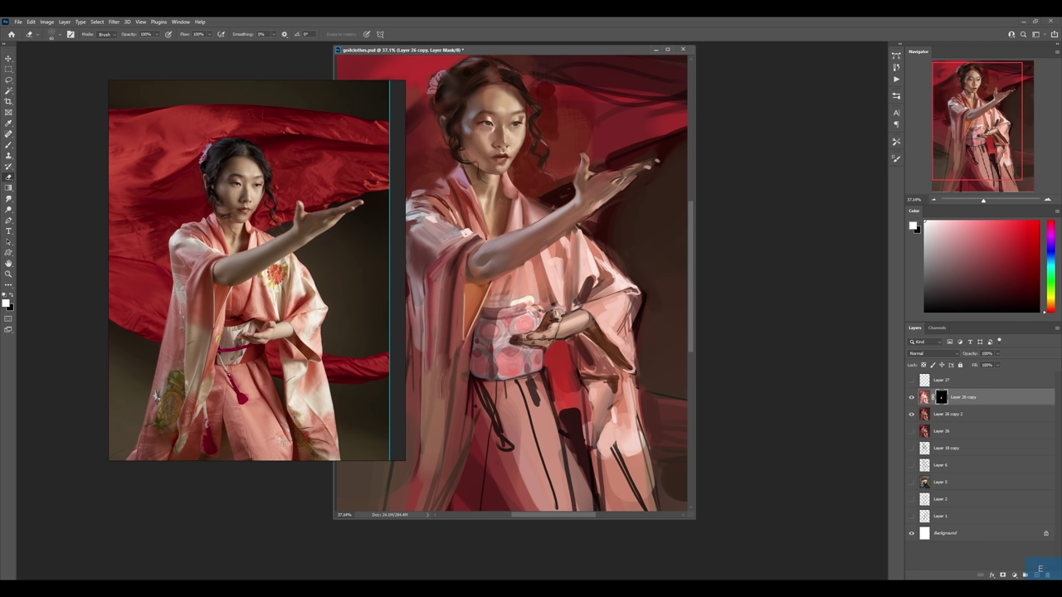
pyautogui.moveTo(488, 314)
pyautogui.mouseDown()
pyautogui.moveTo(497, 323)
pyautogui.moveTo(486, 353)
pyautogui.moveTo(502, 378)
pyautogui.moveTo(498, 325)
pyautogui.moveTo(531, 302)
pyautogui.moveTo(540, 309)
pyautogui.mouseUp()
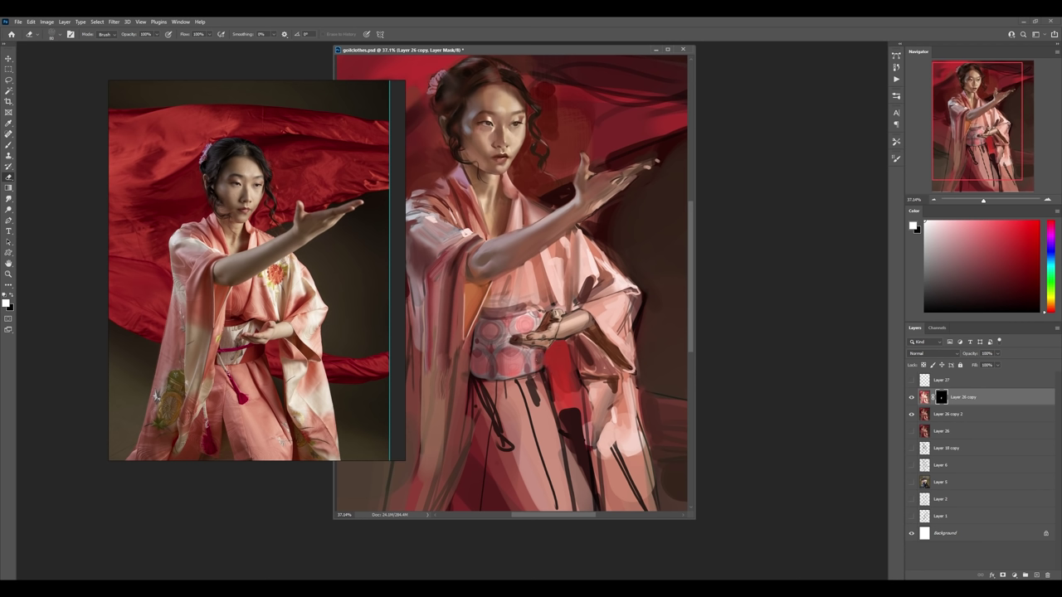
pyautogui.moveTo(531, 351); pyautogui.dragTo(534, 375)
pyautogui.moveTo(543, 309)
pyautogui.mouseDown()
pyautogui.moveTo(543, 323)
pyautogui.moveTo(523, 323)
pyautogui.mouseUp()
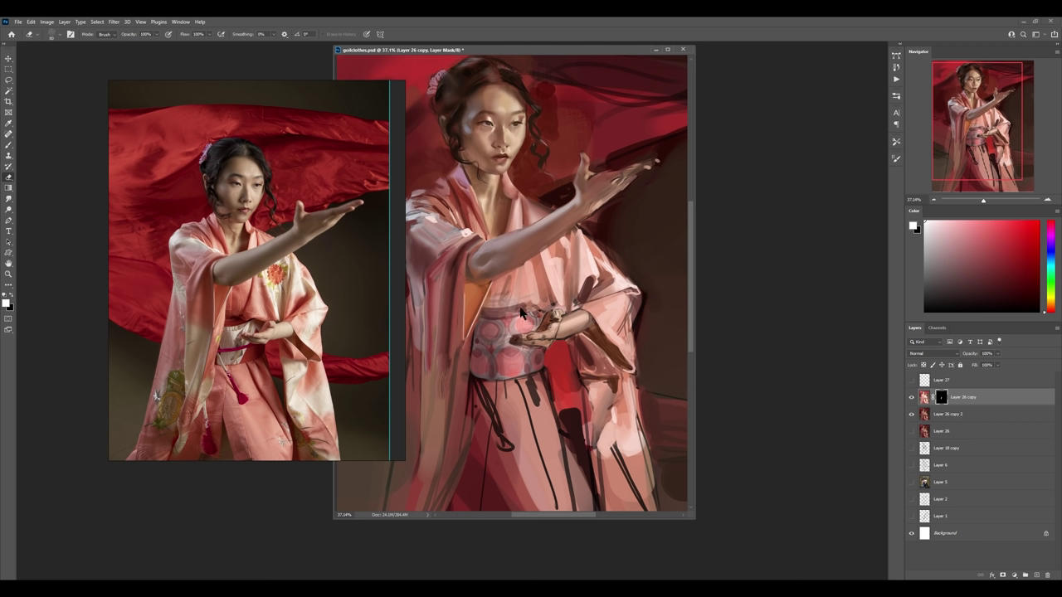
pyautogui.press('b')
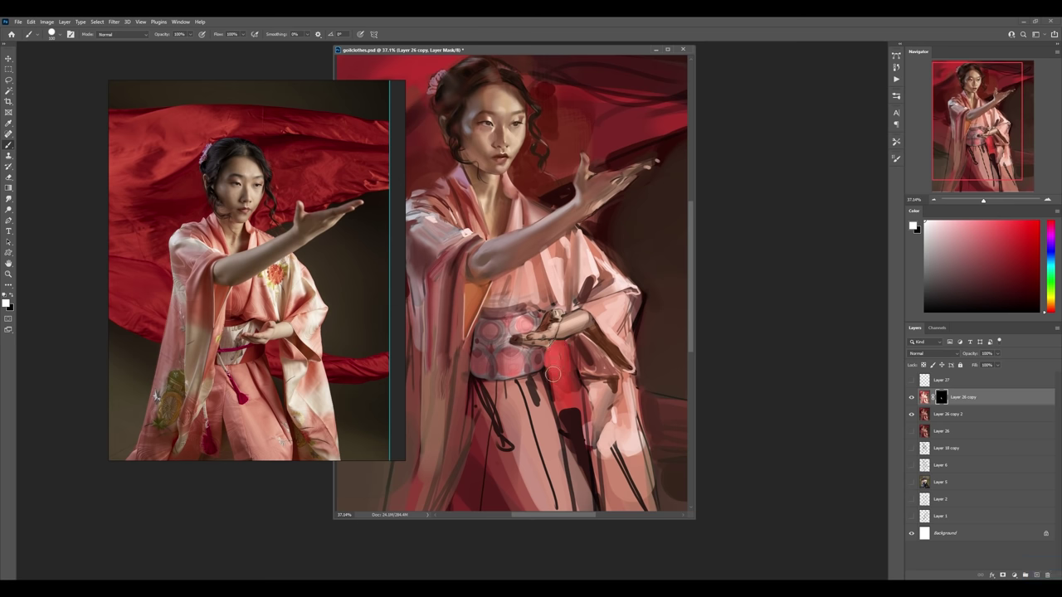
pyautogui.hotkey('ctrl', 'e')
pyautogui.keyDown('alt'); pyautogui.click(551, 375); pyautogui.keyUp('alt')
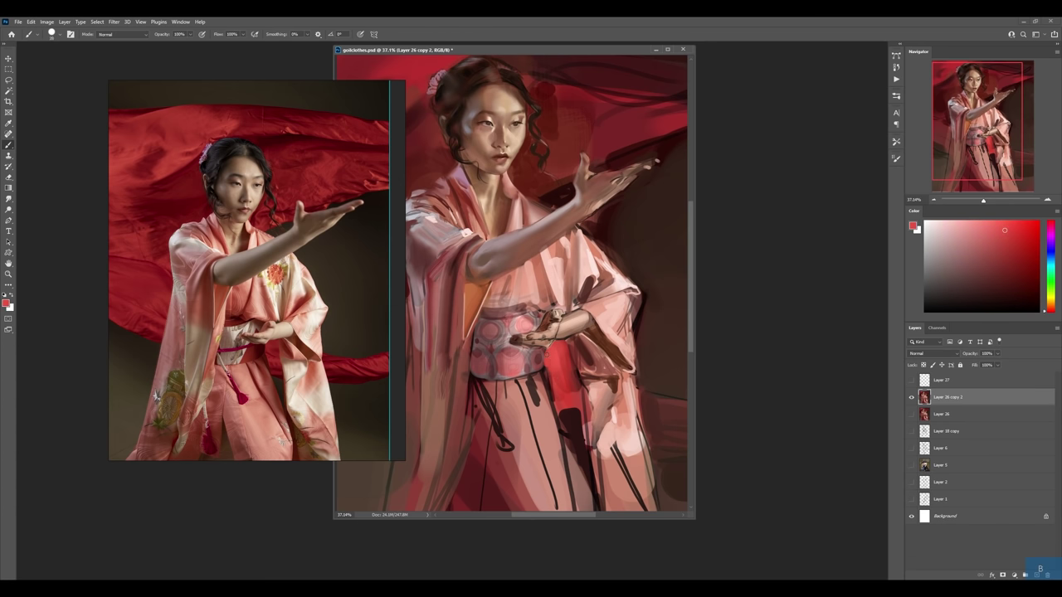
# - Add a new layer and paint dark maroon strokes near the forearm and obi
pyautogui.press('[')
pyautogui.moveTo(540, 419); pyautogui.dragTo(566, 430)
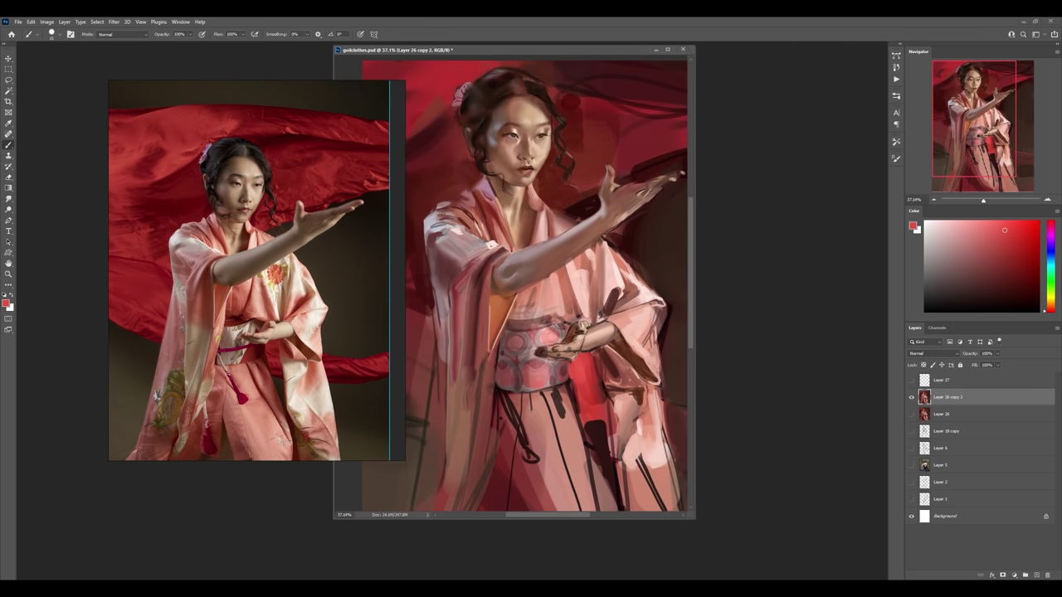
pyautogui.keyDown('alt'); pyautogui.click(598, 436); pyautogui.keyUp('alt')
pyautogui.hotkey('ctrl', 'alt', '1')
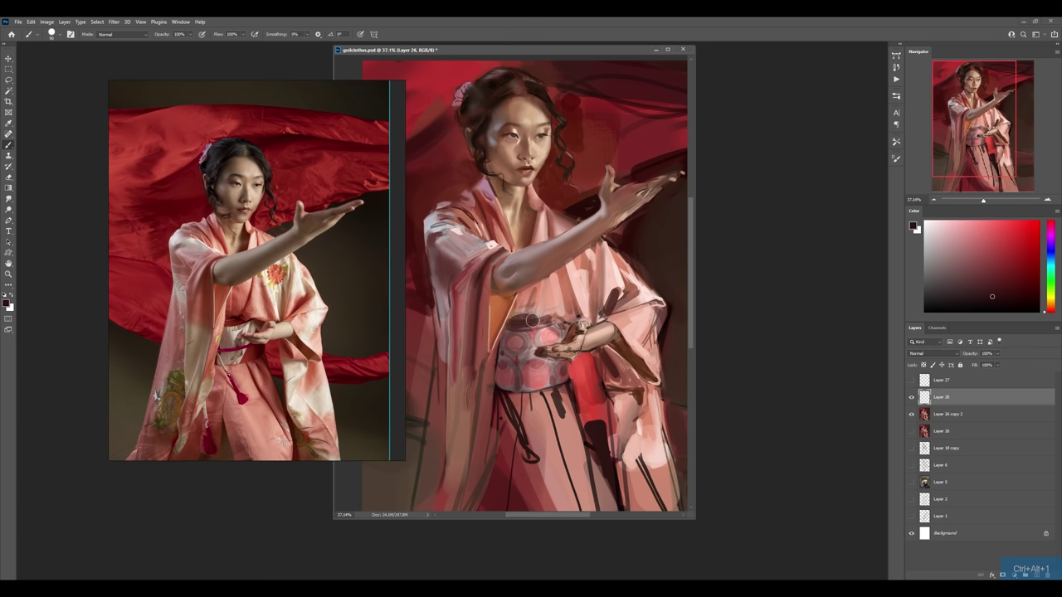
pyautogui.press('[')
pyautogui.press('[')
pyautogui.press('[')
pyautogui.moveTo(546, 279); pyautogui.dragTo(536, 316)
# - Paint small dark maroon lines and accents along the obi's top and bottom edges
pyautogui.keyDown('alt'); pyautogui.click(549, 300); pyautogui.keyUp('alt')
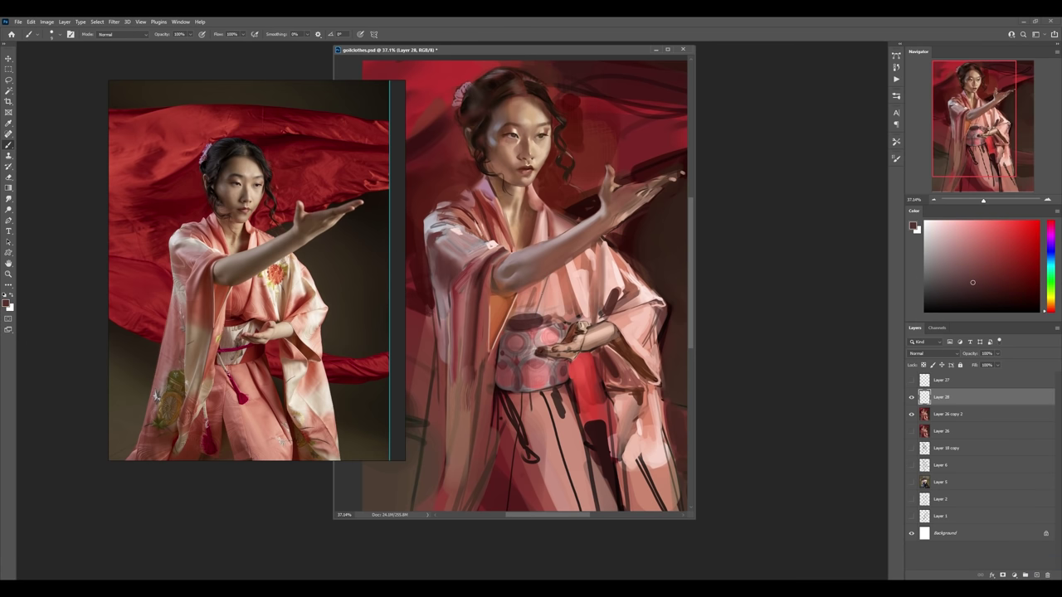
pyautogui.keyDown('alt'); pyautogui.click(535, 343); pyautogui.keyUp('alt')
pyautogui.moveTo(524, 292); pyautogui.dragTo(525, 315)
pyautogui.keyDown('alt'); pyautogui.click(528, 346); pyautogui.keyUp('alt')
pyautogui.press(']')
pyautogui.moveTo(531, 319); pyautogui.dragTo(546, 330)
pyautogui.press('[')
pyautogui.press('[')
pyautogui.press('[')
pyautogui.moveTo(564, 381)
pyautogui.mouseDown()
pyautogui.moveTo(530, 386)
pyautogui.moveTo(561, 387)
pyautogui.mouseUp()
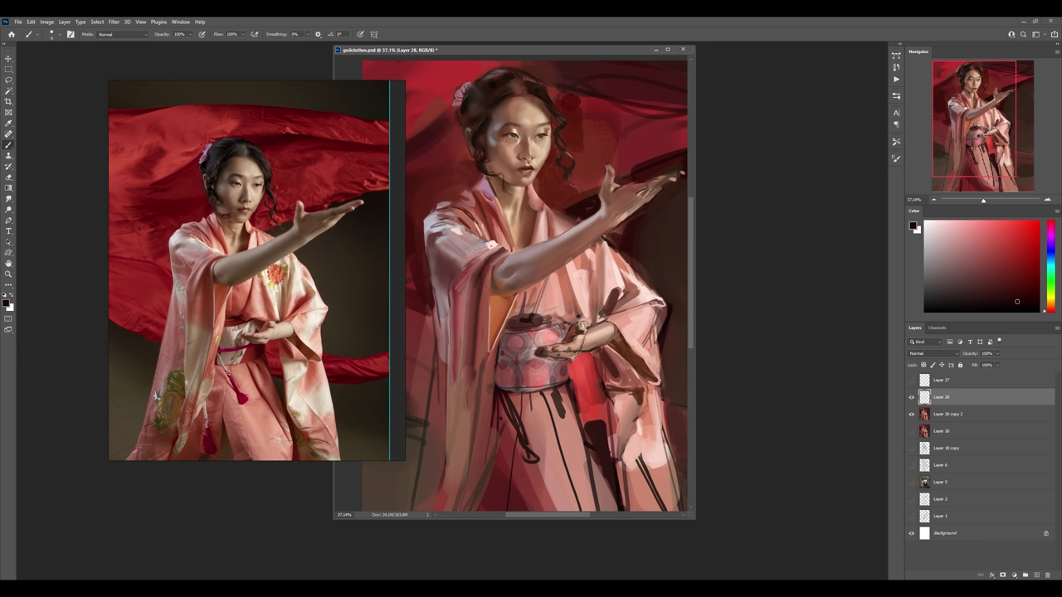
# - Paint a soft red stroke over the obi and pick a dark brownish red
pyautogui.keyDown('alt'); pyautogui.click(491, 215); pyautogui.keyUp('alt')
pyautogui.press(']')
pyautogui.press(']')
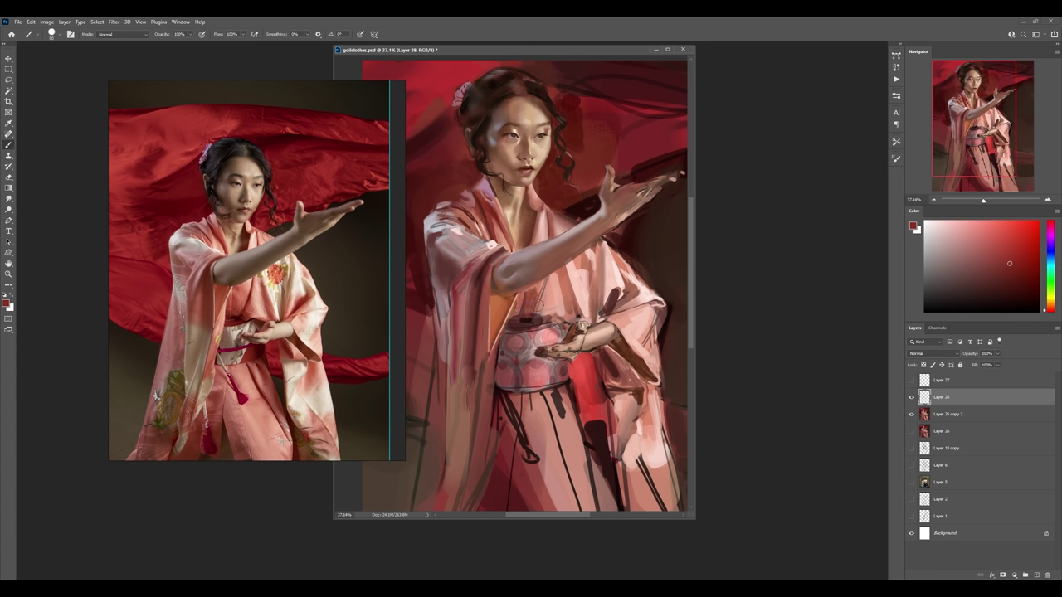
pyautogui.moveTo(544, 290)
pyautogui.mouseDown()
pyautogui.moveTo(541, 319)
pyautogui.moveTo(571, 299)
pyautogui.mouseUp()
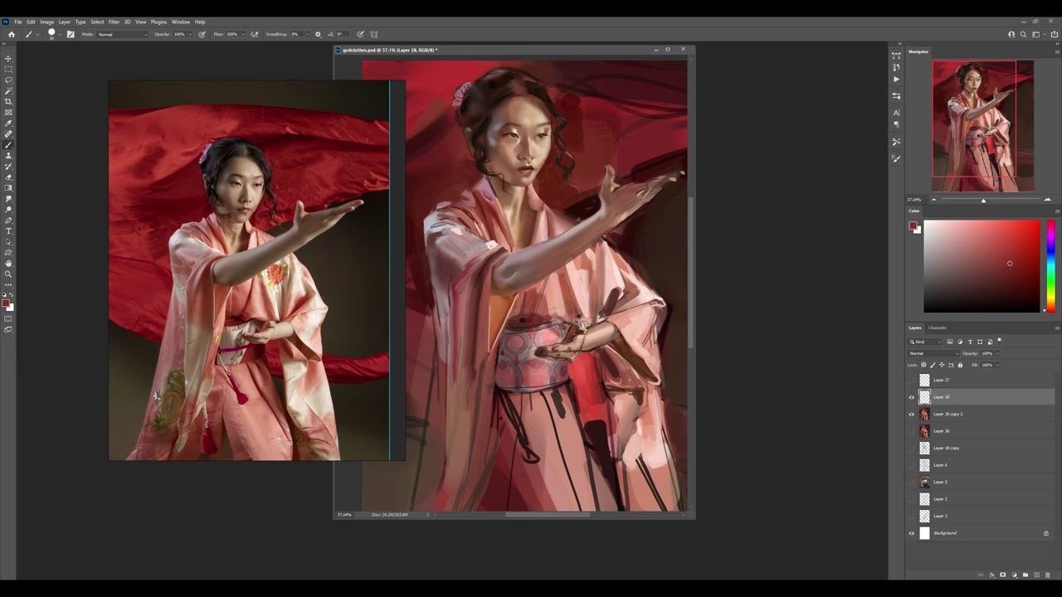
pyautogui.keyDown('alt'); pyautogui.click(523, 348); pyautogui.keyUp('alt')
pyautogui.press('d')
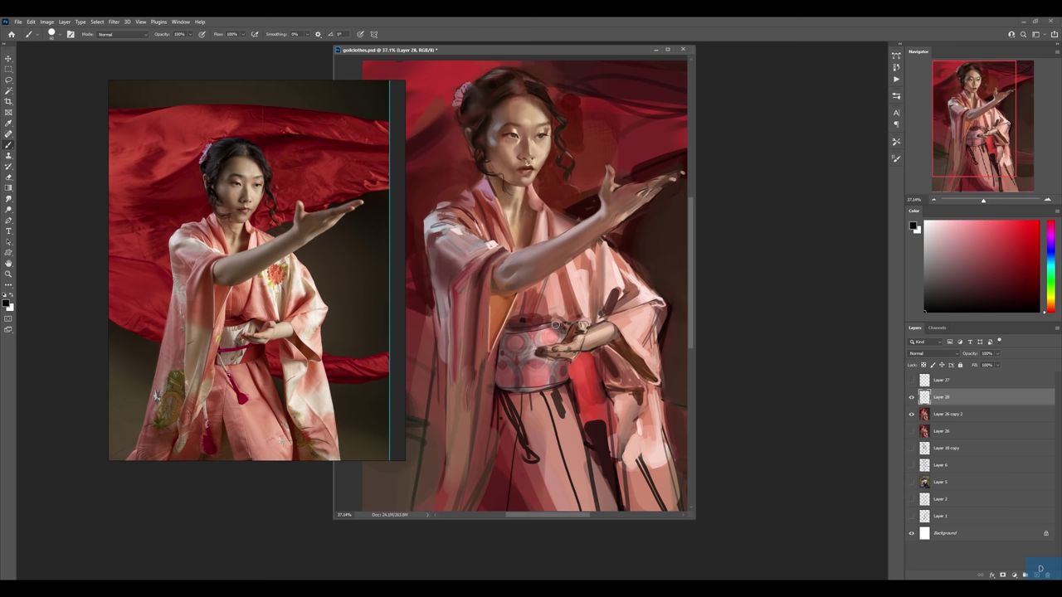
pyautogui.keyDown('alt'); pyautogui.click(554, 327); pyautogui.keyUp('alt')
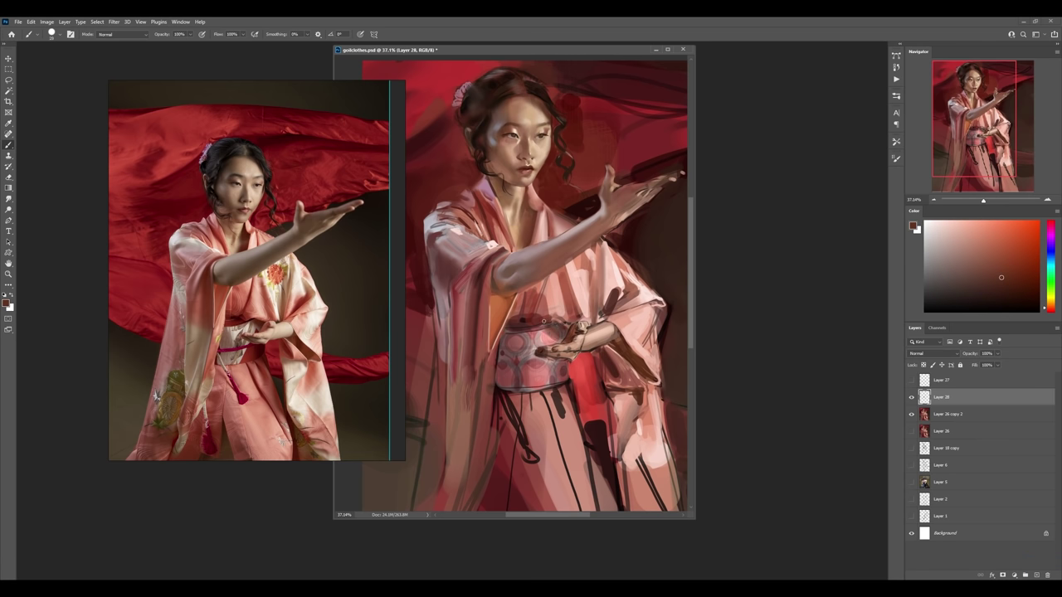
# - Sample salmon pink, muted red, light pink and dark brown from the obi
pyautogui.keyDown('alt'); pyautogui.click(524, 320); pyautogui.keyUp('alt')
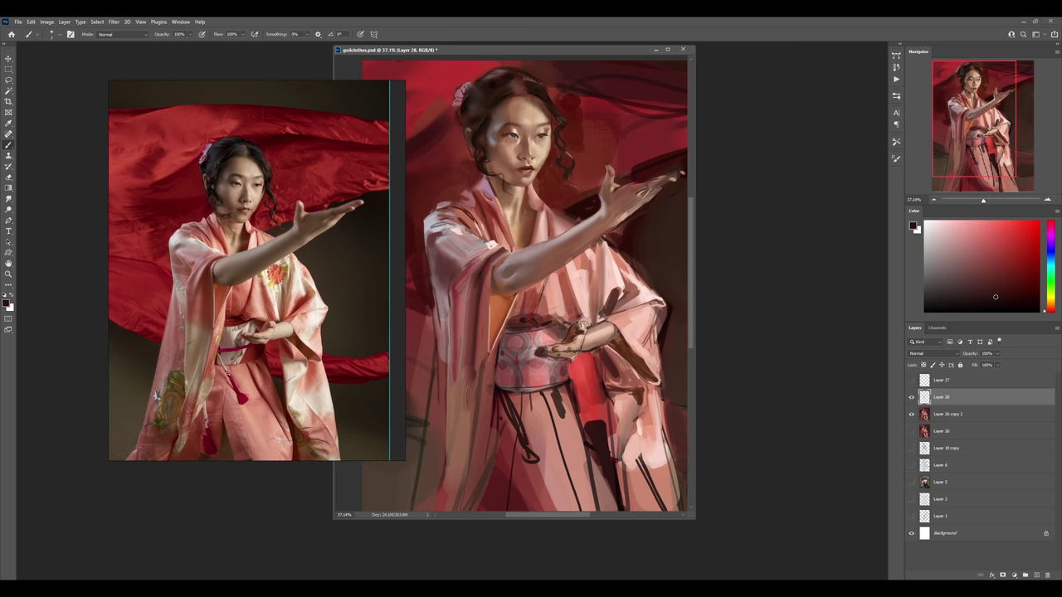
pyautogui.keyDown('alt'); pyautogui.click(538, 309); pyautogui.keyUp('alt')
pyautogui.press(']')
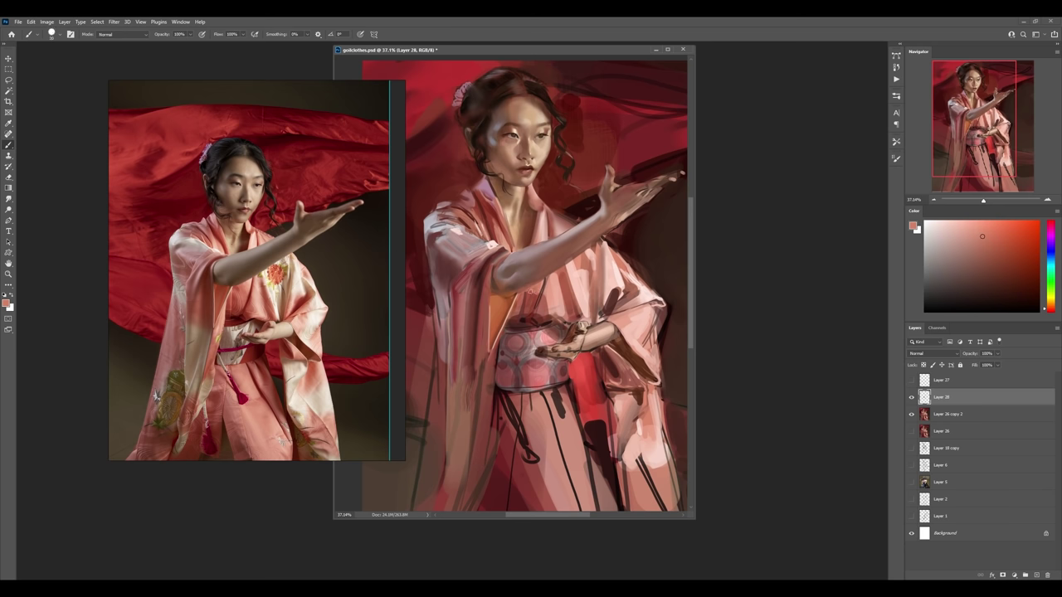
pyautogui.keyDown('alt'); pyautogui.click(561, 303); pyautogui.keyUp('alt')
pyautogui.keyDown('alt'); pyautogui.click(554, 316); pyautogui.keyUp('alt')
pyautogui.keyDown('alt'); pyautogui.click(554, 311); pyautogui.keyUp('alt')
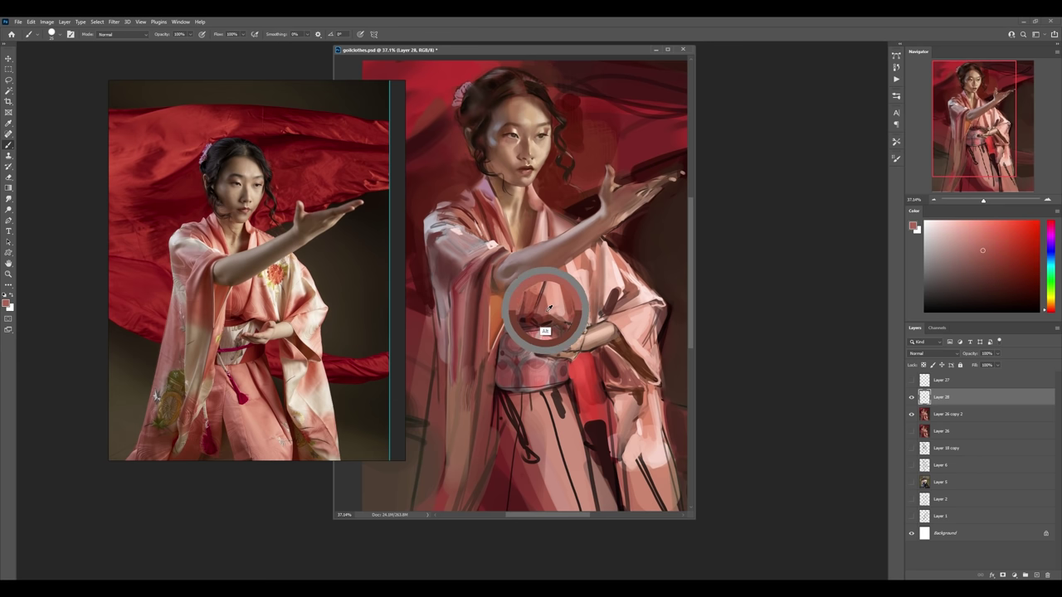
pyautogui.keyDown('alt'); pyautogui.click(558, 309); pyautogui.keyUp('alt')
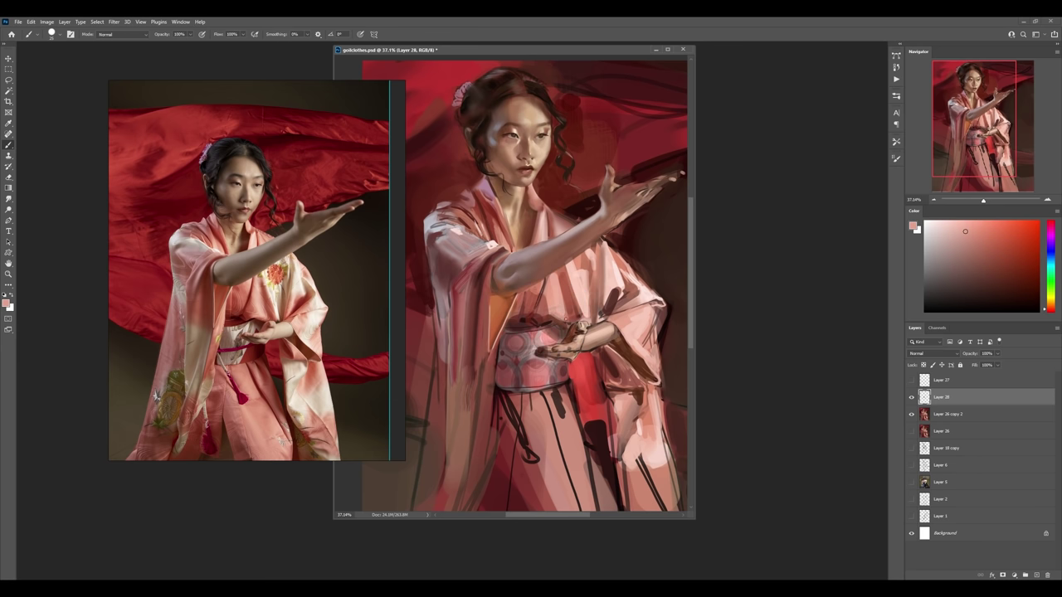
pyautogui.keyDown('alt'); pyautogui.click(548, 320); pyautogui.keyUp('alt')
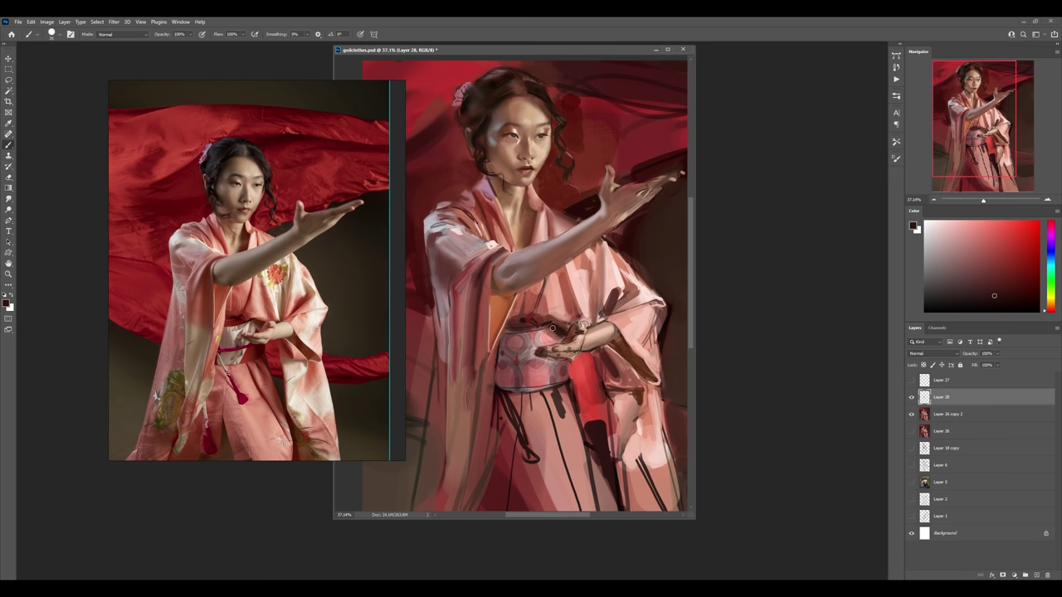
# - Add Layer 29 above Layer 28 and set its blend mode to Lighten
pyautogui.hotkey('ctrl', 'shift', 'alt', 'n')
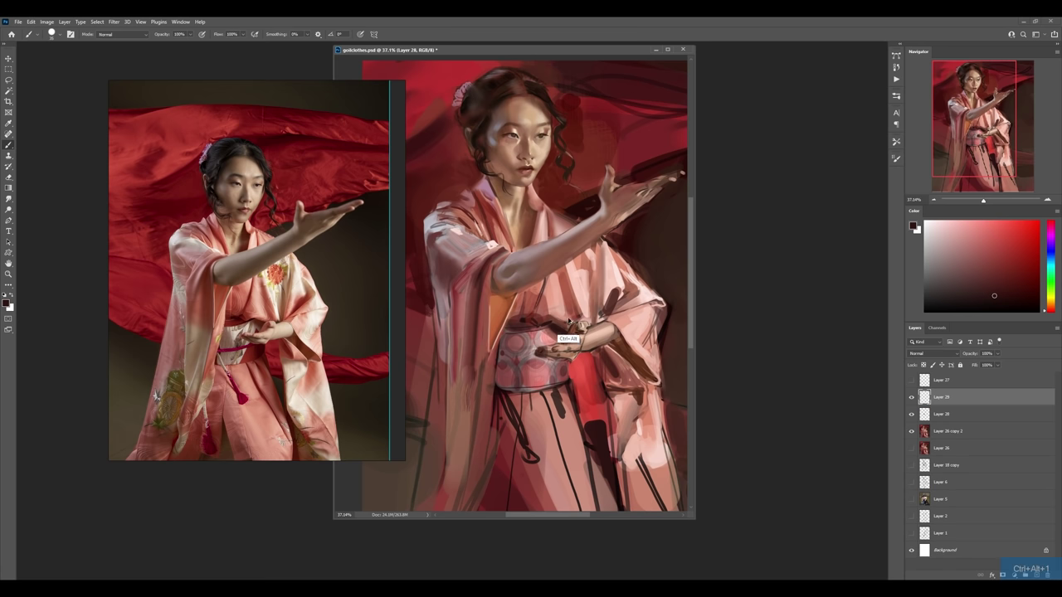
pyautogui.keyDown('alt'); pyautogui.click(573, 310); pyautogui.keyUp('alt')
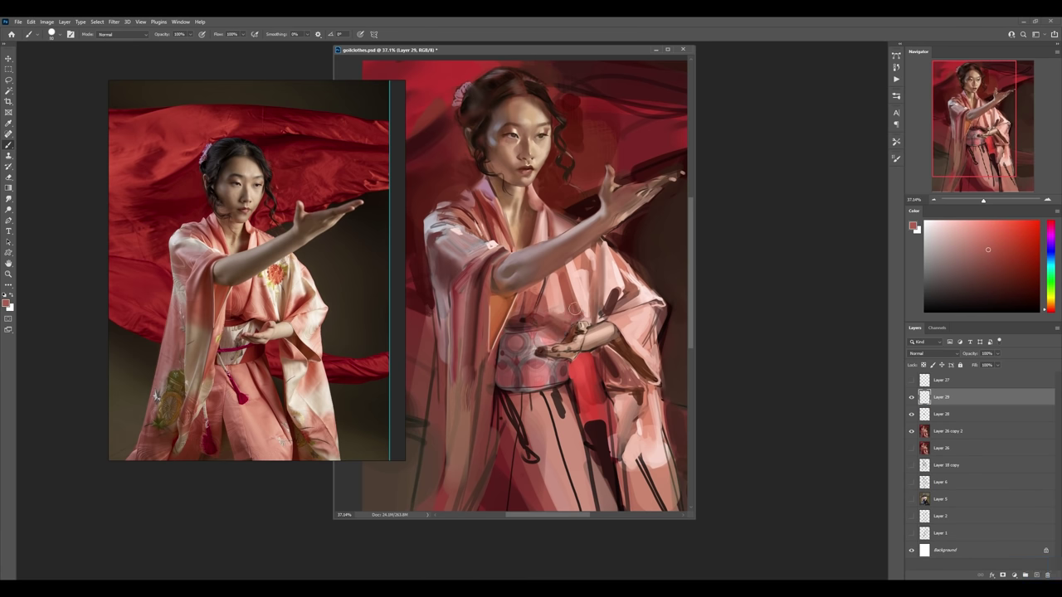
pyautogui.click(926, 355)
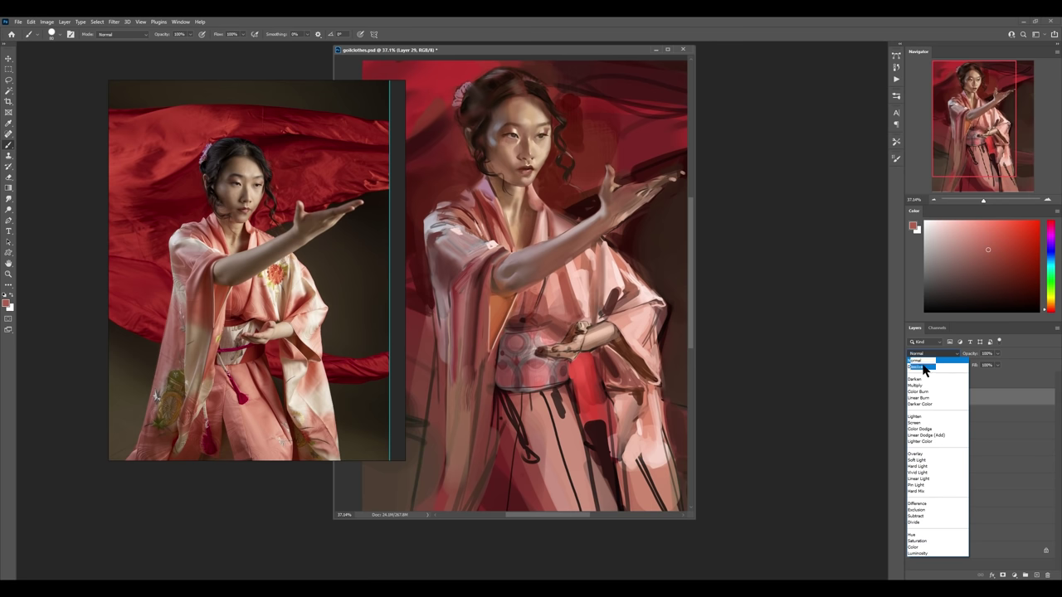
pyautogui.click(914, 417)
pyautogui.press('b')
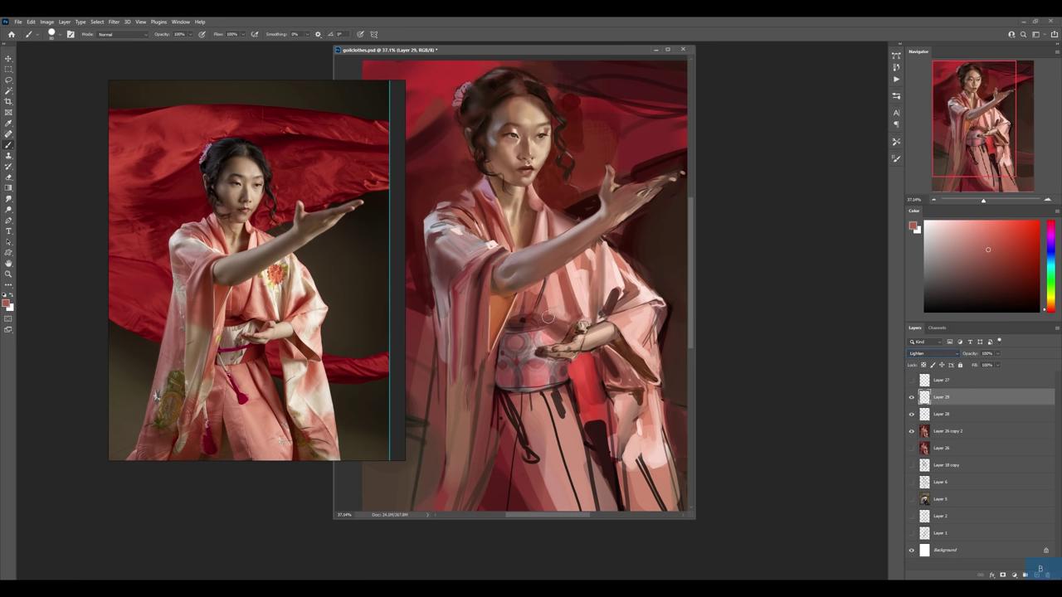
pyautogui.keyDown('alt'); pyautogui.click(550, 353); pyautogui.keyUp('alt')
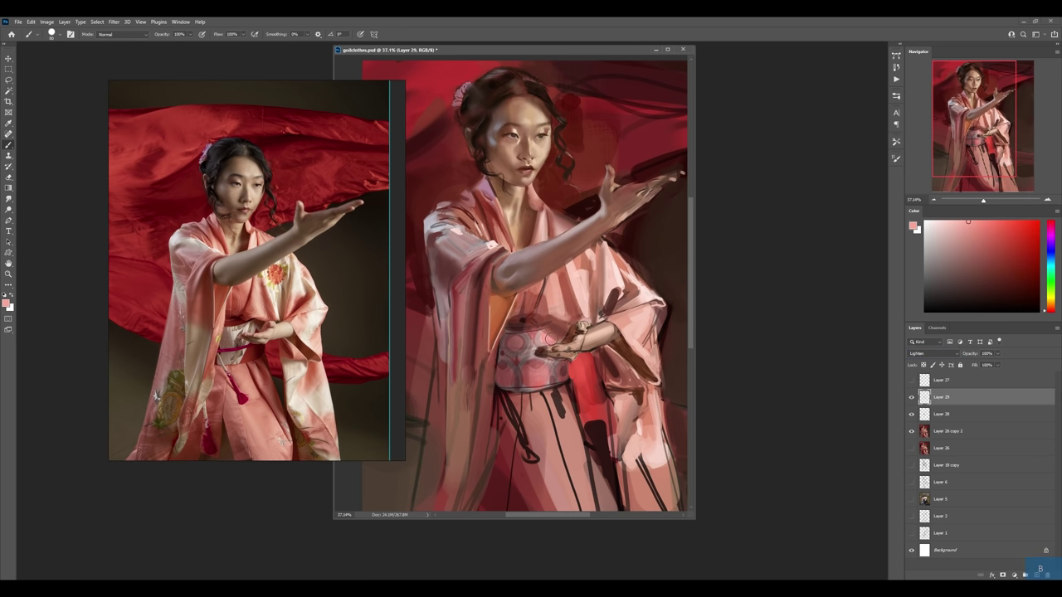
# - Merge Layer 29, Layer 28 and Layer 26 copy 2, then paint dark strokes near the hand on a new layer
pyautogui.keyDown('shift'); pyautogui.click(946, 432); pyautogui.keyUp('shift')
pyautogui.hotkey('ctrl', 'e')
pyautogui.keyDown('alt'); pyautogui.click(521, 341); pyautogui.keyUp('alt')
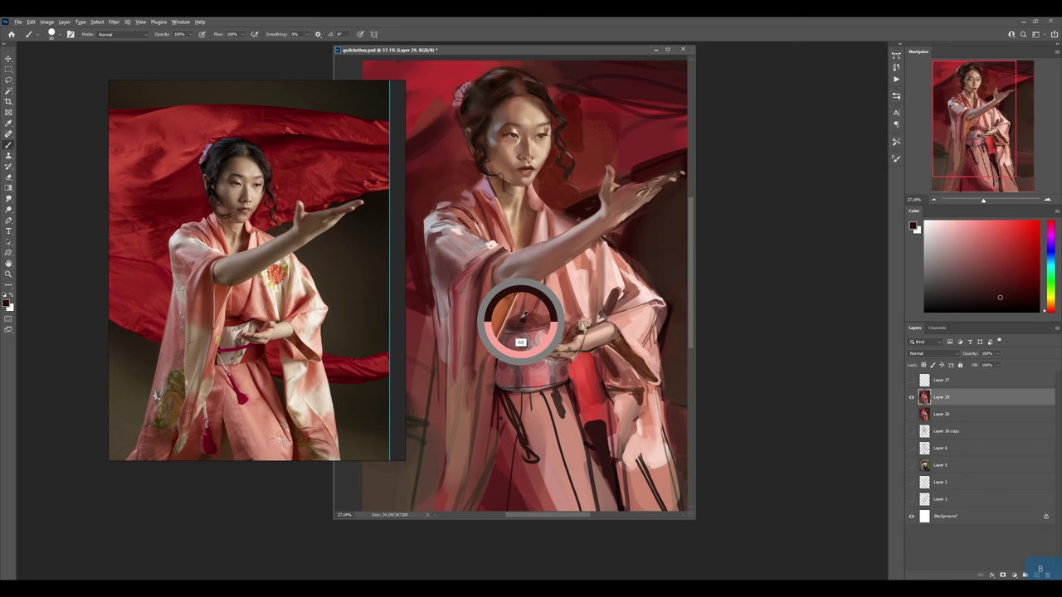
pyautogui.hotkey('ctrl', 'shift', 'alt', 'n')
pyautogui.moveTo(541, 340)
pyautogui.mouseDown()
pyautogui.moveTo(551, 329)
pyautogui.moveTo(576, 336)
pyautogui.mouseUp()
pyautogui.keyDown('alt'); pyautogui.click(523, 320); pyautogui.keyUp('alt')
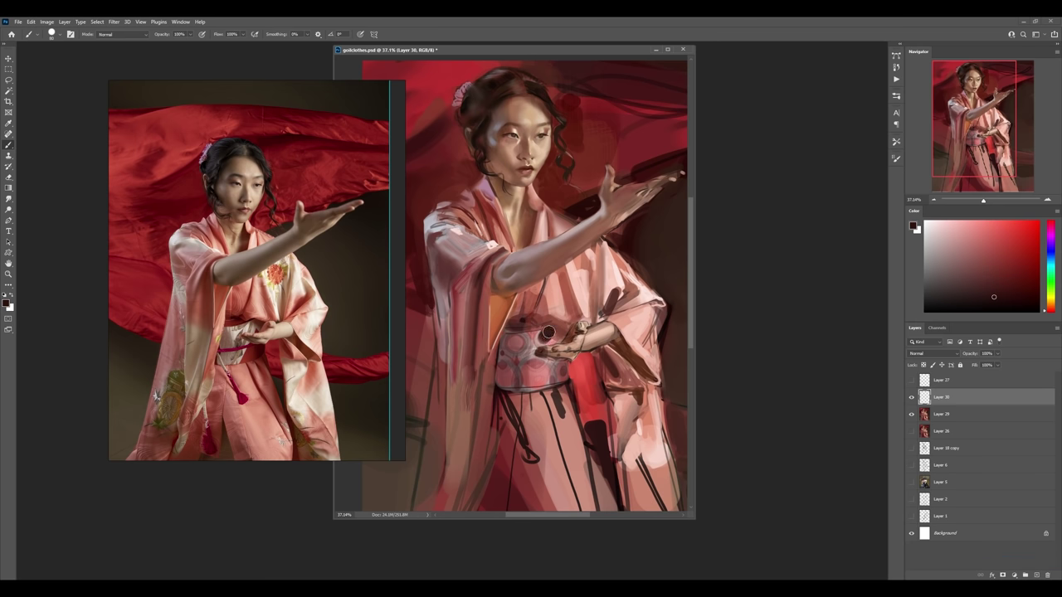
# - Erase the hand strokes with a large soft round eraser and merge Layer 30 into Layer 29
pyautogui.press('e')
pyautogui.rightClick(579, 343)
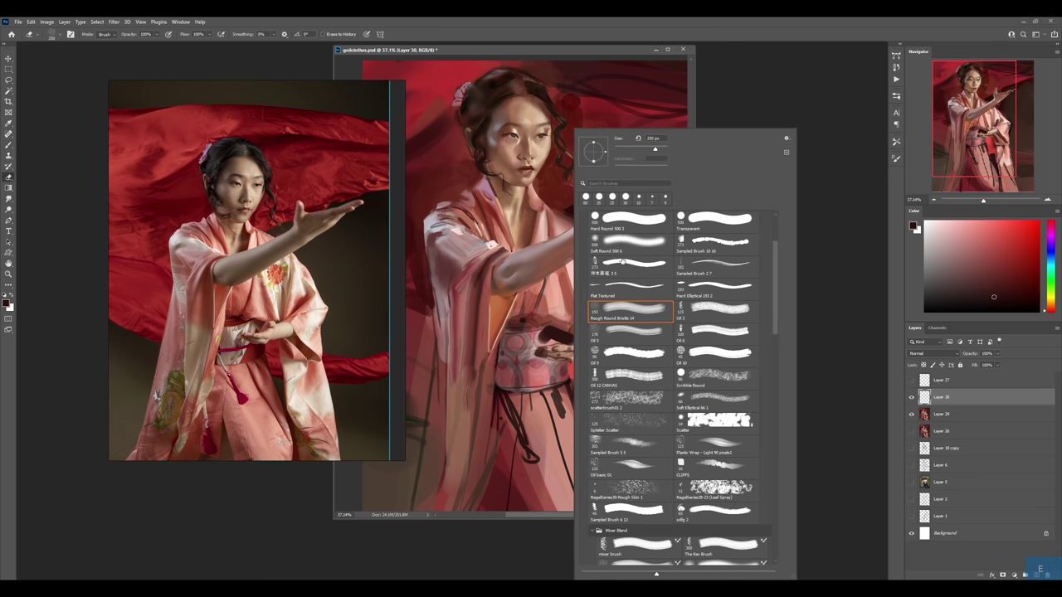
pyautogui.click(620, 245)
pyautogui.press('Return')
pyautogui.moveTo(538, 348)
pyautogui.mouseDown()
pyautogui.moveTo(581, 338)
pyautogui.moveTo(539, 332)
pyautogui.moveTo(571, 336)
pyautogui.mouseUp()
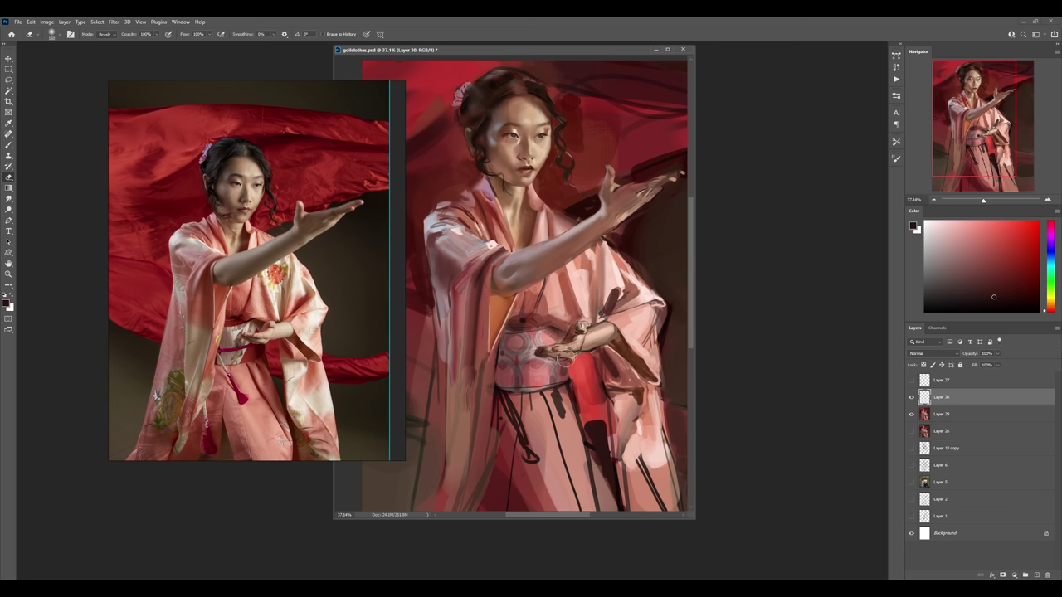
pyautogui.press('b')
pyautogui.hotkey('ctrl', 'e')
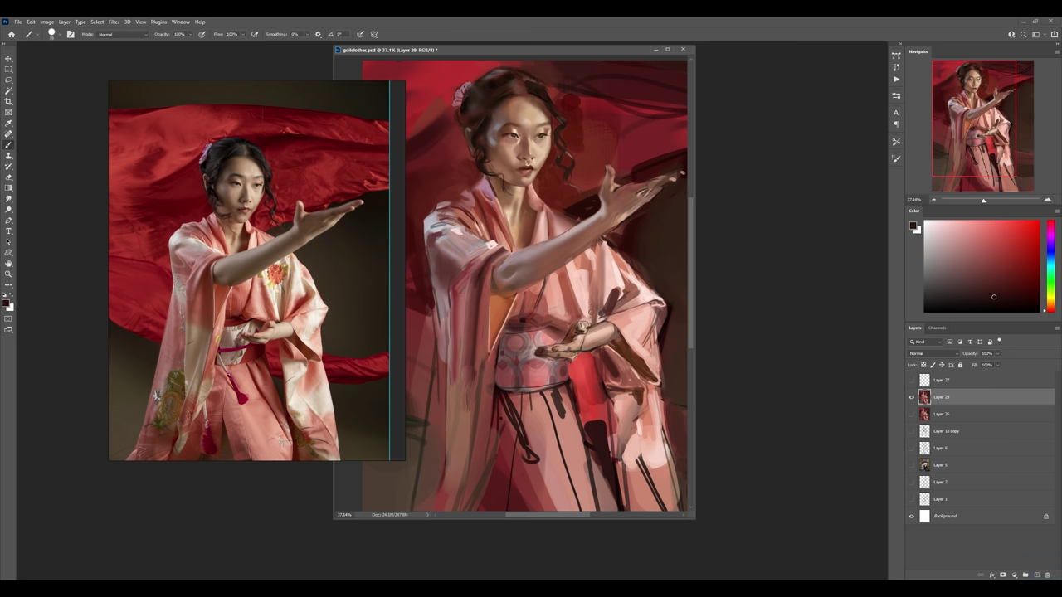
# - On a new layer, paint a thin dark red stroke upward beside the hand
pyautogui.keyDown('alt'); pyautogui.click(609, 326); pyautogui.keyUp('alt')
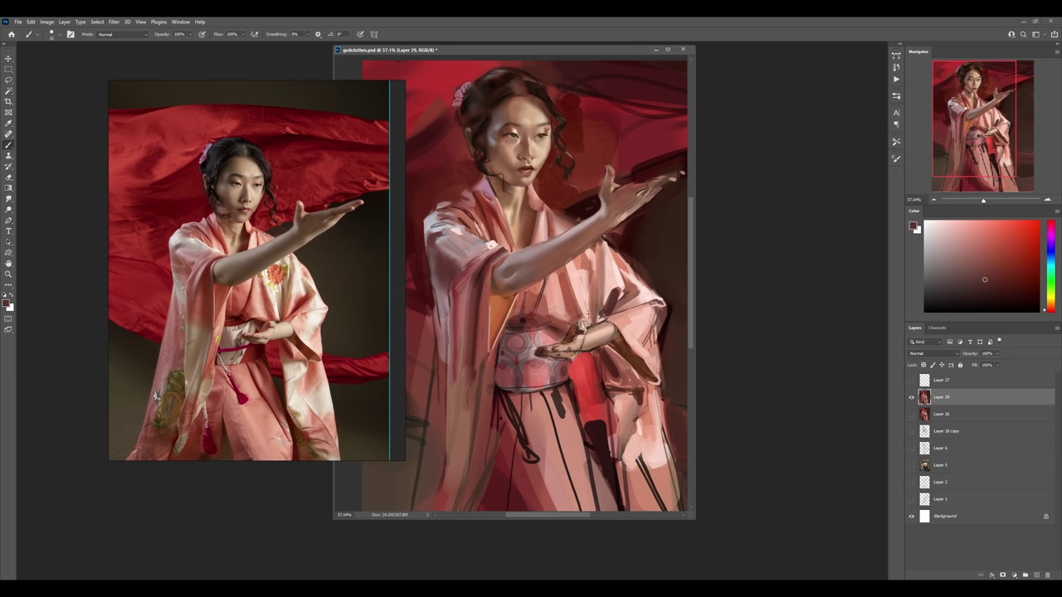
pyautogui.hotkey('ctrl', 'alt', '1')
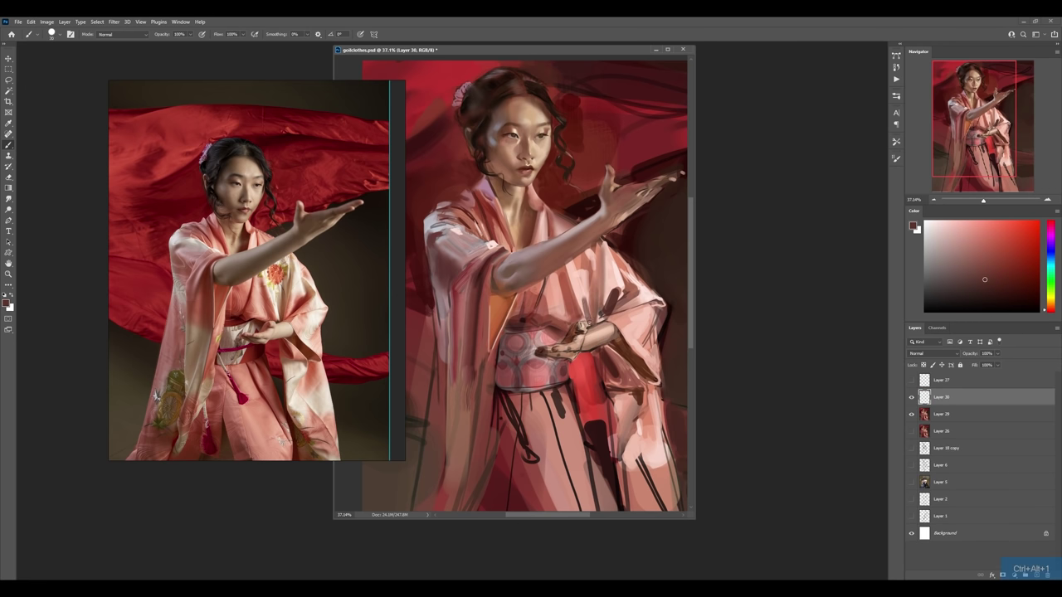
pyautogui.press('z')
pyautogui.keyDown('alt'); pyautogui.click(587, 348); pyautogui.keyUp('alt')
pyautogui.keyDown('alt'); pyautogui.click(590, 343); pyautogui.keyUp('alt')
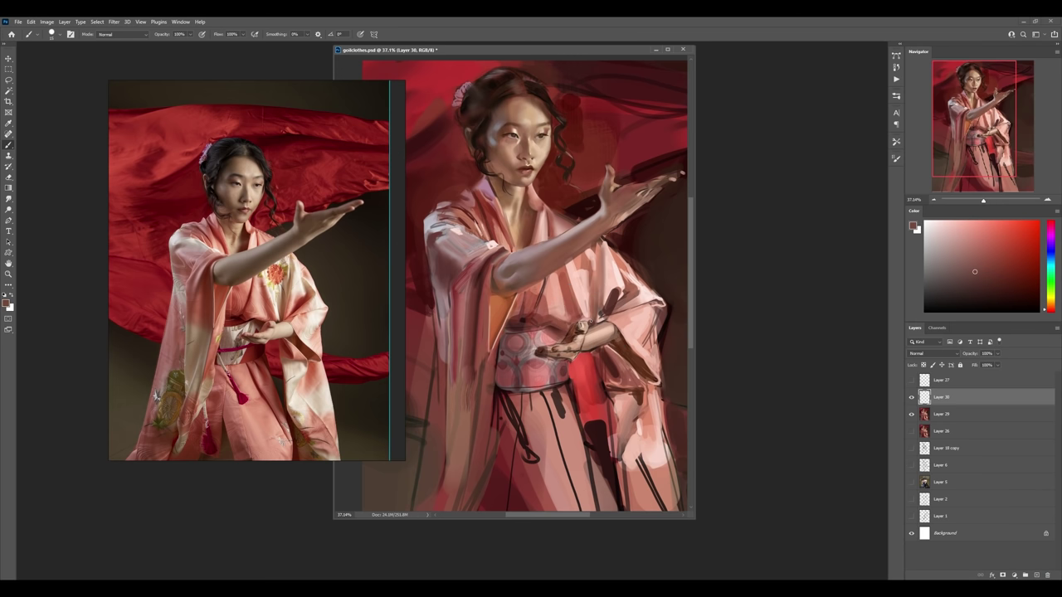
pyautogui.moveTo(591, 323)
pyautogui.mouseDown()
pyautogui.moveTo(588, 297)
pyautogui.moveTo(571, 308)
pyautogui.mouseUp()
# - Sample sleeve tones and add dark maroon strokes down the sleeve
pyautogui.keyDown('alt'); pyautogui.click(605, 264); pyautogui.keyUp('alt')
pyautogui.keyDown('alt'); pyautogui.click(621, 273); pyautogui.keyUp('alt')
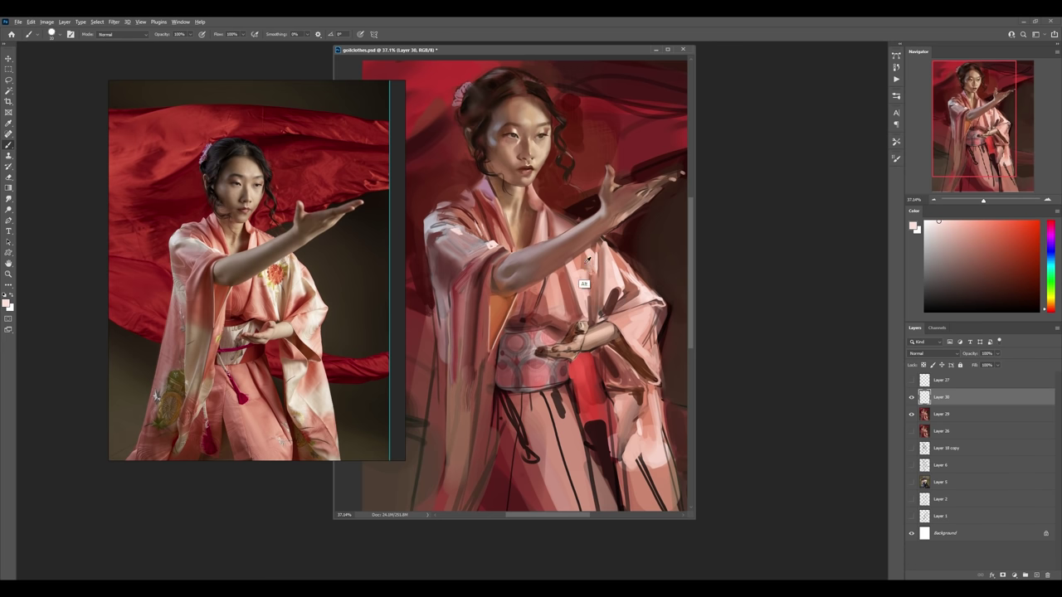
pyautogui.keyDown('alt'); pyautogui.click(587, 260); pyautogui.keyUp('alt')
pyautogui.keyDown('alt'); pyautogui.click(626, 273); pyautogui.keyUp('alt')
pyautogui.moveTo(621, 249)
pyautogui.mouseDown()
pyautogui.moveTo(642, 274)
pyautogui.moveTo(631, 304)
pyautogui.mouseUp()
# - Delete the empty Layer 30 and pick a small light pink brush
pyautogui.press('z')
pyautogui.press('b')
pyautogui.keyDown('alt'); pyautogui.click(627, 299); pyautogui.keyUp('alt')
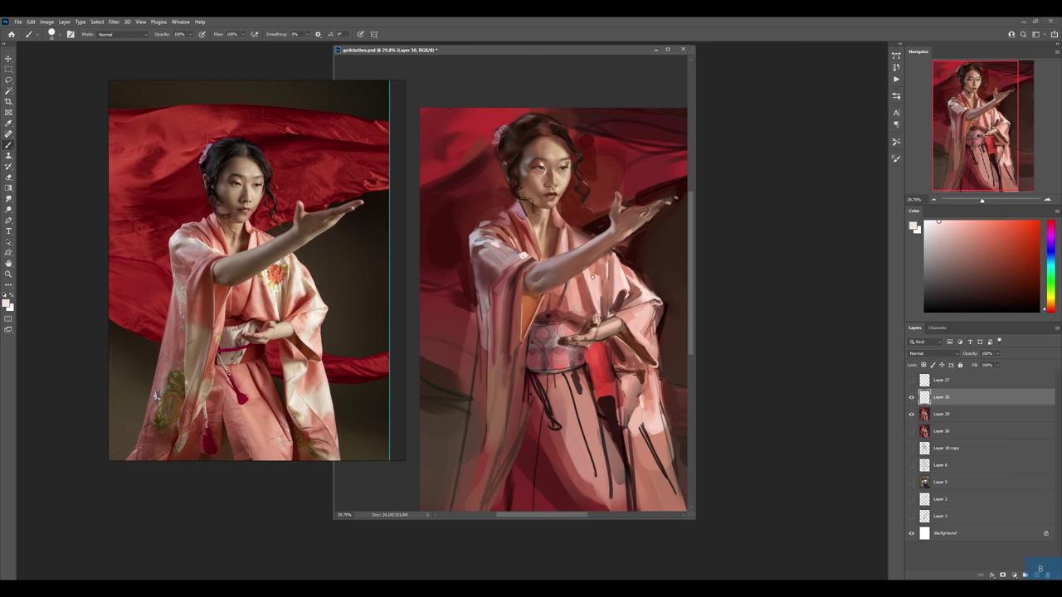
pyautogui.press('[')
pyautogui.press('[')
pyautogui.press('[')
pyautogui.press('Delete')
pyautogui.hotkey('shift', 'b')
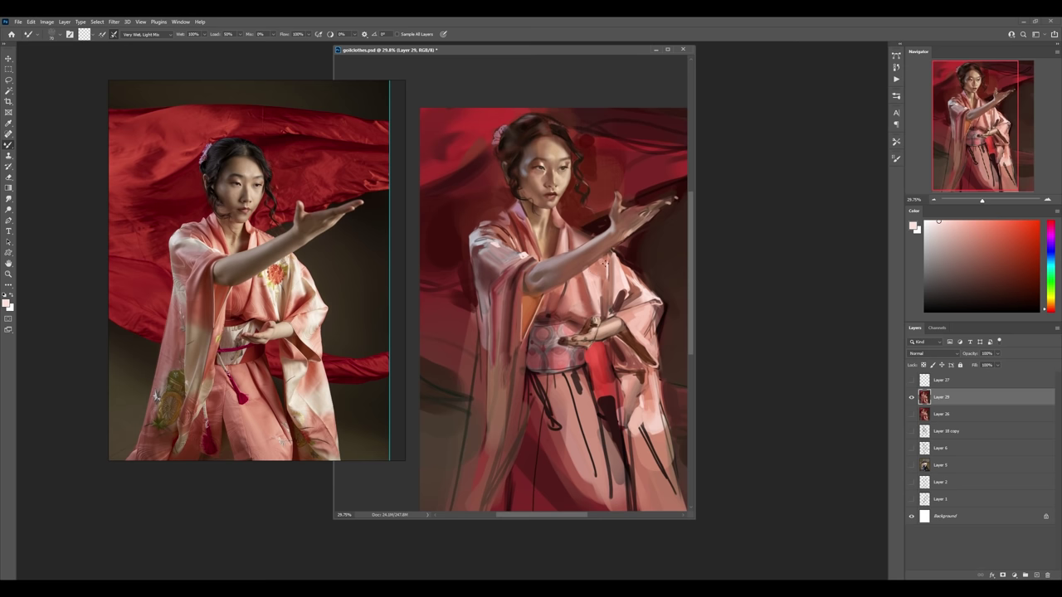
pyautogui.press('b')
# - Paint a faint light-pink stroke on the kimono below the arm, then zoom out to the whole painting
pyautogui.scroll(5, 603, 262)
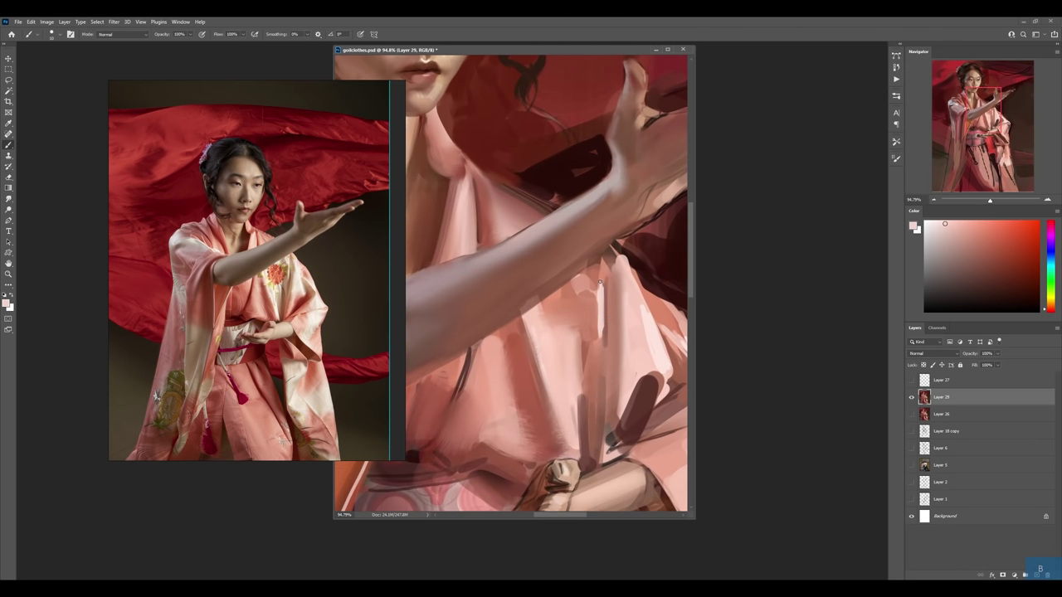
pyautogui.moveTo(601, 287)
pyautogui.mouseDown()
pyautogui.moveTo(591, 268)
pyautogui.moveTo(549, 309)
pyautogui.moveTo(570, 334)
pyautogui.mouseUp()
pyautogui.press(']')
pyautogui.keyDown('alt'); pyautogui.click(575, 271); pyautogui.keyUp('alt')
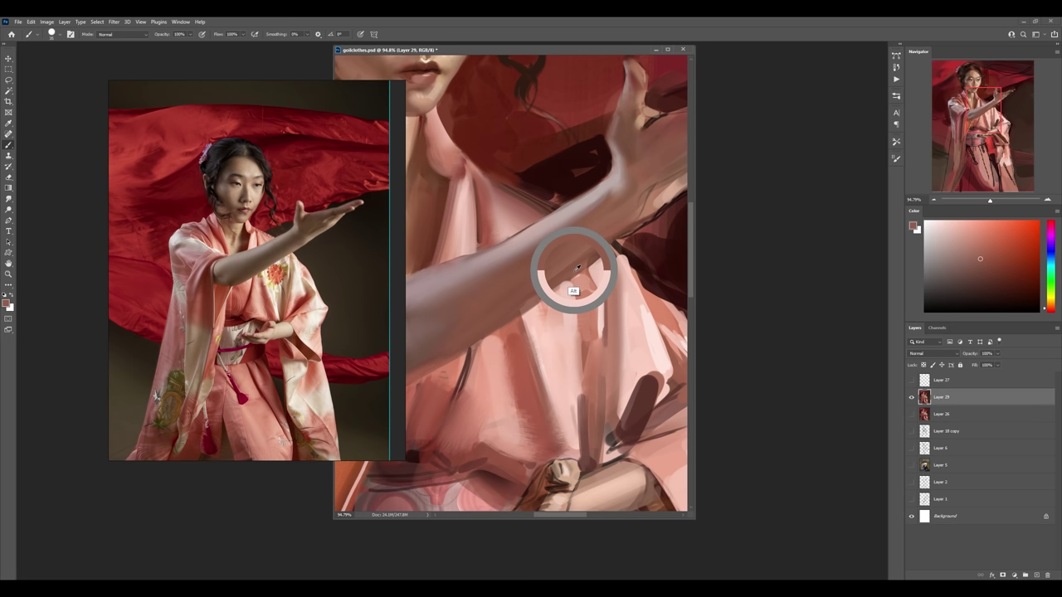
pyautogui.press('z')
pyautogui.moveTo(619, 244); pyautogui.dragTo(546, 297)
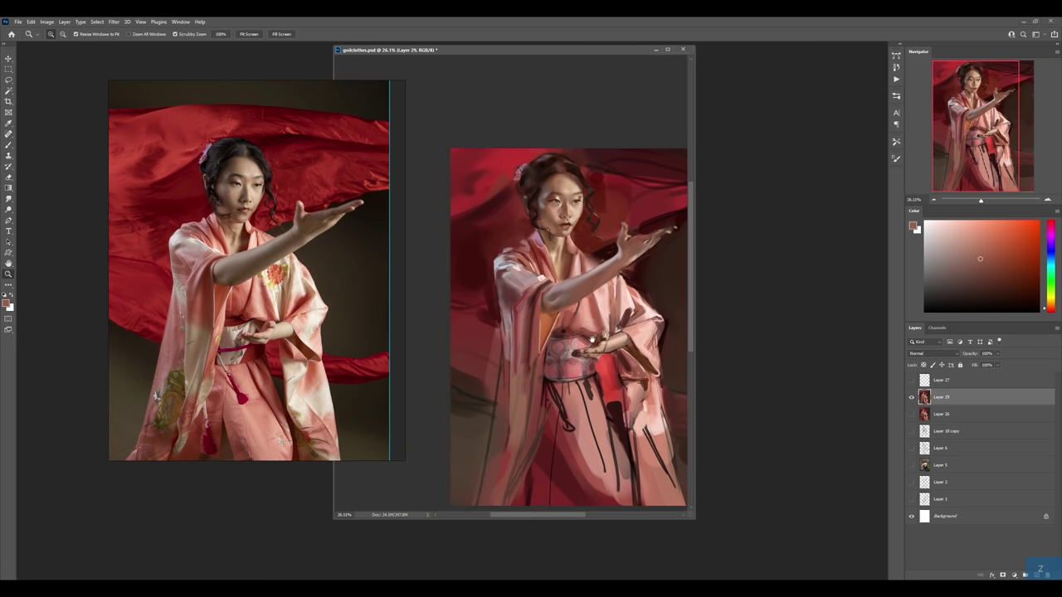
pyautogui.press('b')
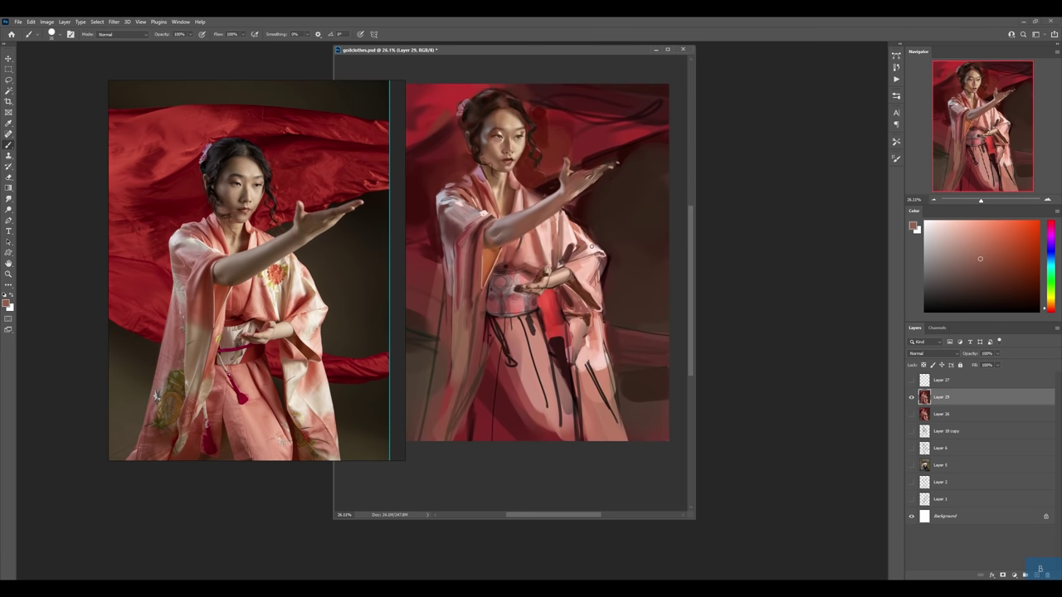
pyautogui.keyDown('alt'); pyautogui.click(590, 270); pyautogui.keyUp('alt')
# - Add Layer 30 in Lighten mode and paint red strokes on the sleeve
pyautogui.hotkey('ctrl', 'alt', '1')
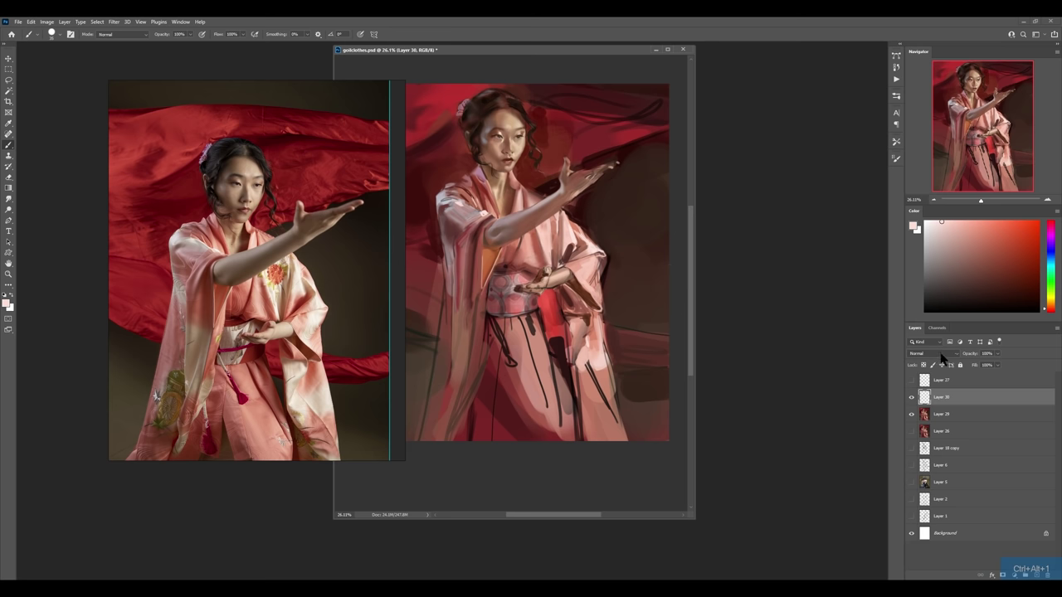
pyautogui.click(938, 355)
pyautogui.click(917, 417)
pyautogui.keyDown('alt'); pyautogui.click(550, 328); pyautogui.keyUp('alt')
pyautogui.moveTo(589, 251); pyautogui.dragTo(569, 264)
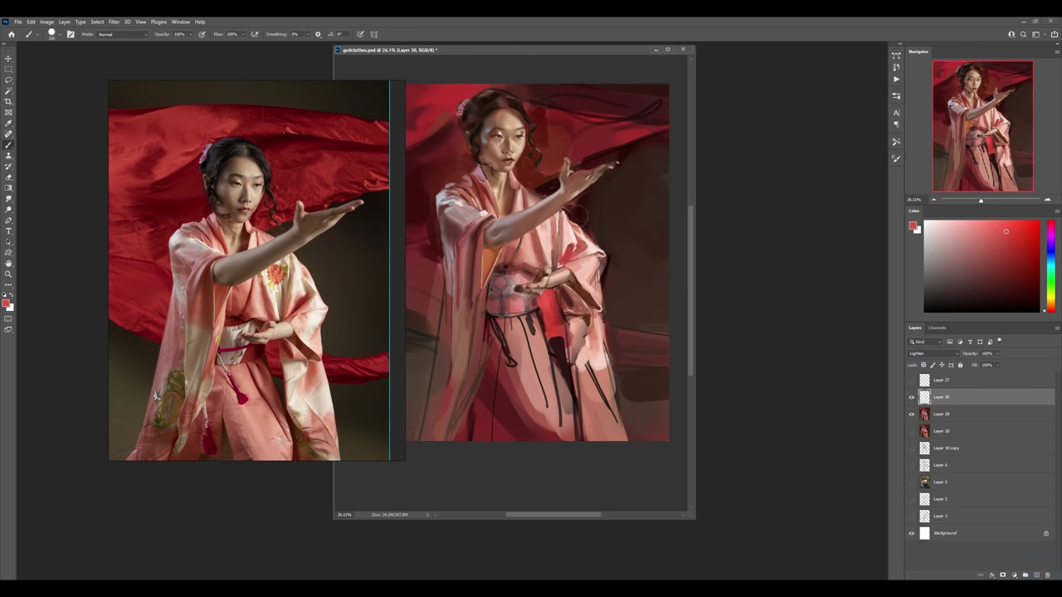
# - Shift the colour to brown-orange and paint warm strokes down the sleeve, robe and hanging sleeve
pyautogui.moveTo(1050, 311); pyautogui.dragTo(1050, 307)
pyautogui.click(1024, 261)
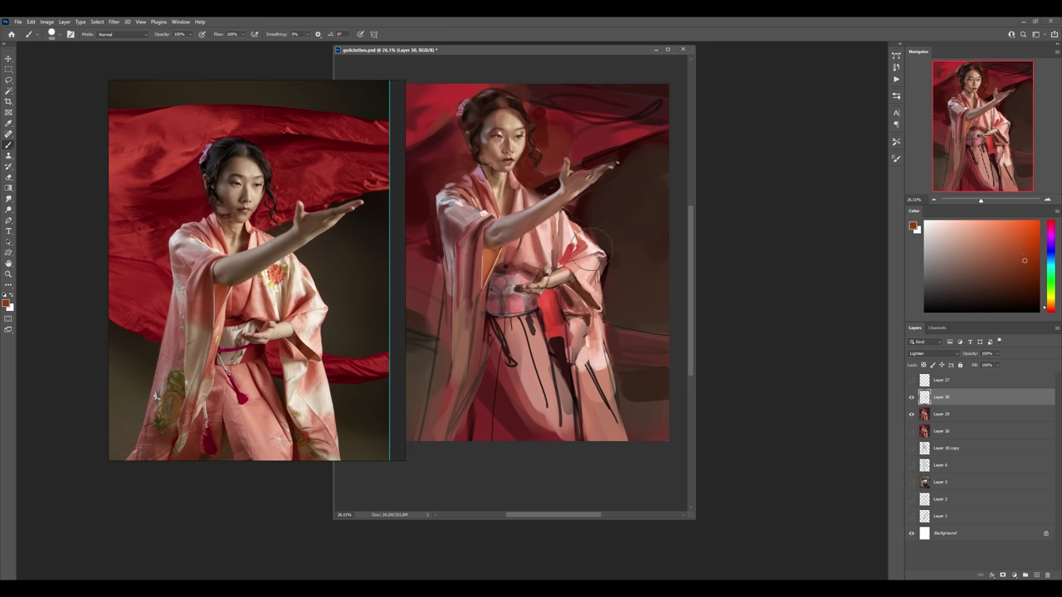
pyautogui.moveTo(567, 286); pyautogui.dragTo(585, 316)
pyautogui.moveTo(581, 365); pyautogui.dragTo(593, 394)
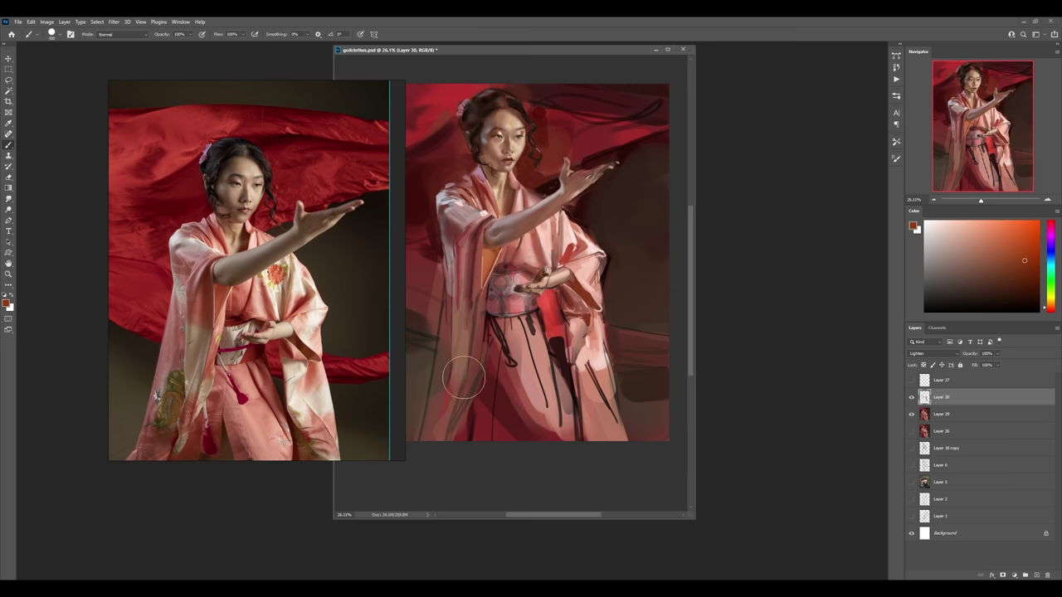
pyautogui.moveTo(472, 340); pyautogui.dragTo(466, 399)
pyautogui.moveTo(423, 220); pyautogui.dragTo(453, 262)
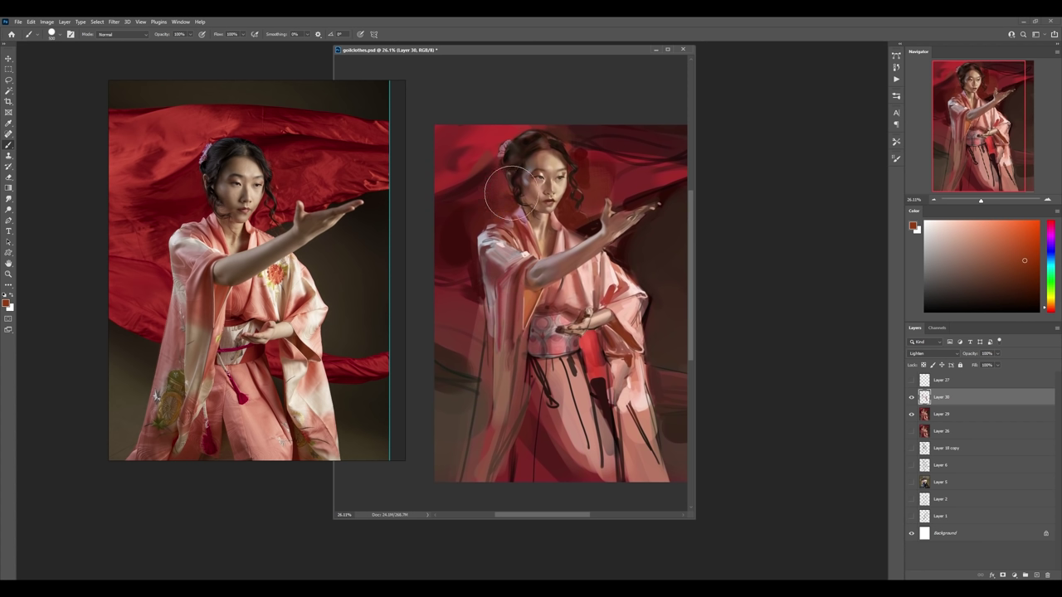
# - Merge Layer 30 into Layer 29 and sample red-brown, salmon and arm pink tones
pyautogui.hotkey('ctrl', 'e')
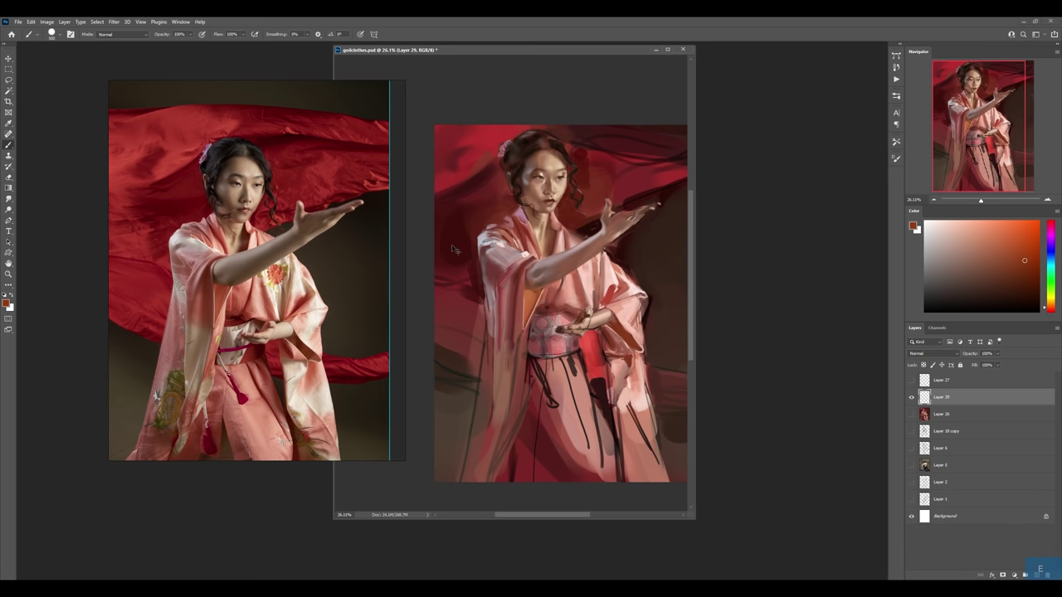
pyautogui.moveTo(495, 291); pyautogui.dragTo(467, 296)
pyautogui.scroll(3, 510, 241)
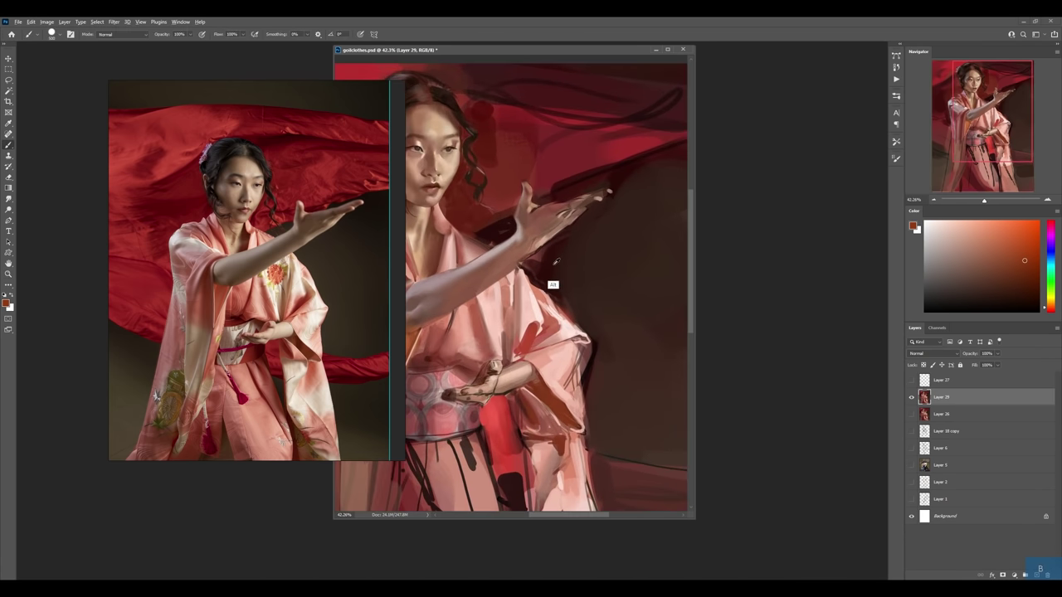
pyautogui.keyDown('alt'); pyautogui.click(550, 285); pyautogui.keyUp('alt')
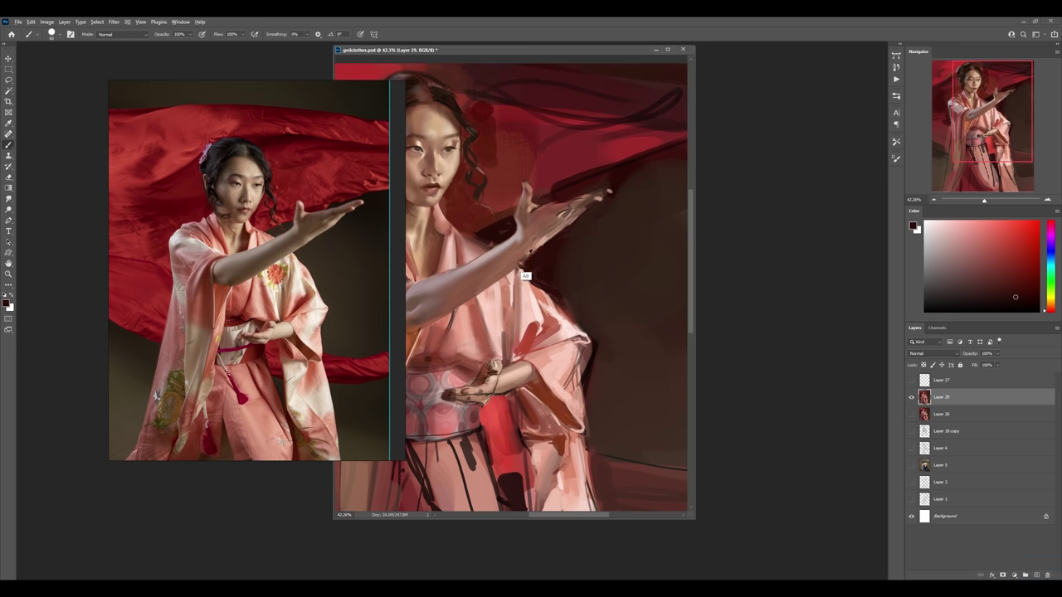
pyautogui.keyDown('alt'); pyautogui.click(523, 255); pyautogui.keyUp('alt')
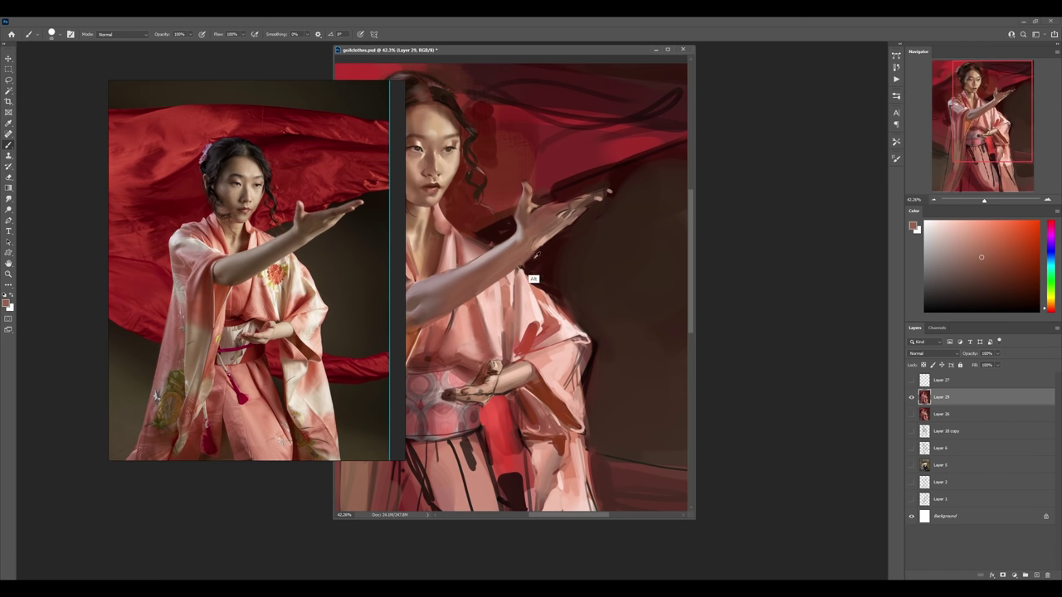
pyautogui.keyDown('alt'); pyautogui.click(533, 261); pyautogui.keyUp('alt')
pyautogui.keyDown('alt'); pyautogui.click(540, 240); pyautogui.keyUp('alt')
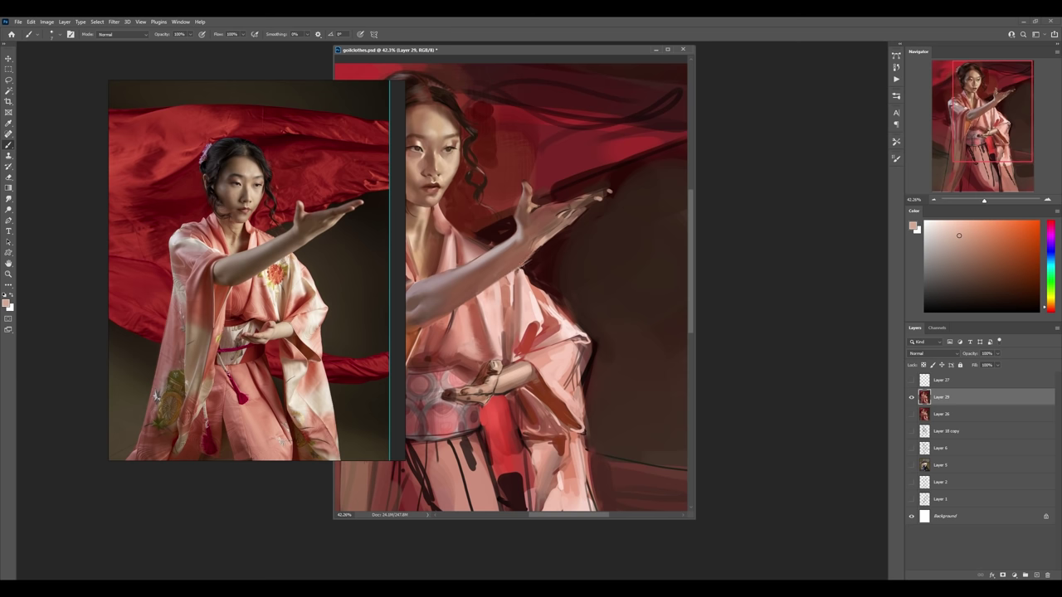
# - Sample a range of dark browns, light pinks and medium reds from the kimono
pyautogui.keyDown('alt'); pyautogui.click(531, 263); pyautogui.keyUp('alt')
pyautogui.keyDown('alt'); pyautogui.click(517, 277); pyautogui.keyUp('alt')
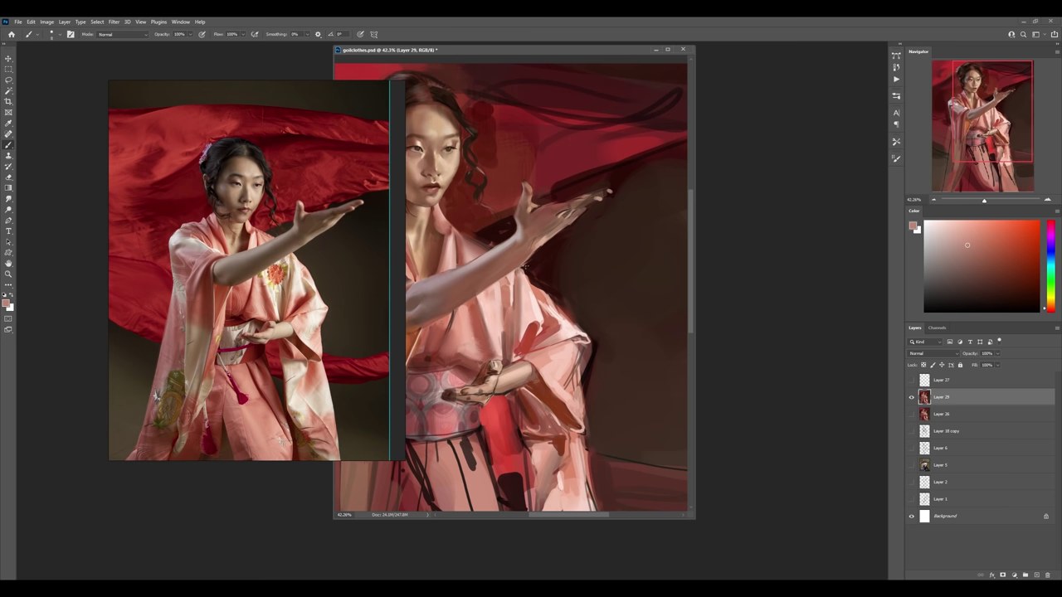
pyautogui.keyDown('alt'); pyautogui.click(528, 263); pyautogui.keyUp('alt')
pyautogui.keyDown('alt'); pyautogui.click(527, 281); pyautogui.keyUp('alt')
pyautogui.keyDown('alt'); pyautogui.click(565, 327); pyautogui.keyUp('alt')
pyautogui.keyDown('alt'); pyautogui.click(556, 330); pyautogui.keyUp('alt')
pyautogui.keyDown('alt'); pyautogui.click(556, 346); pyautogui.keyUp('alt')
pyautogui.keyDown('alt'); pyautogui.click(550, 338); pyautogui.keyUp('alt')
pyautogui.keyDown('alt'); pyautogui.click(537, 276); pyautogui.keyUp('alt')
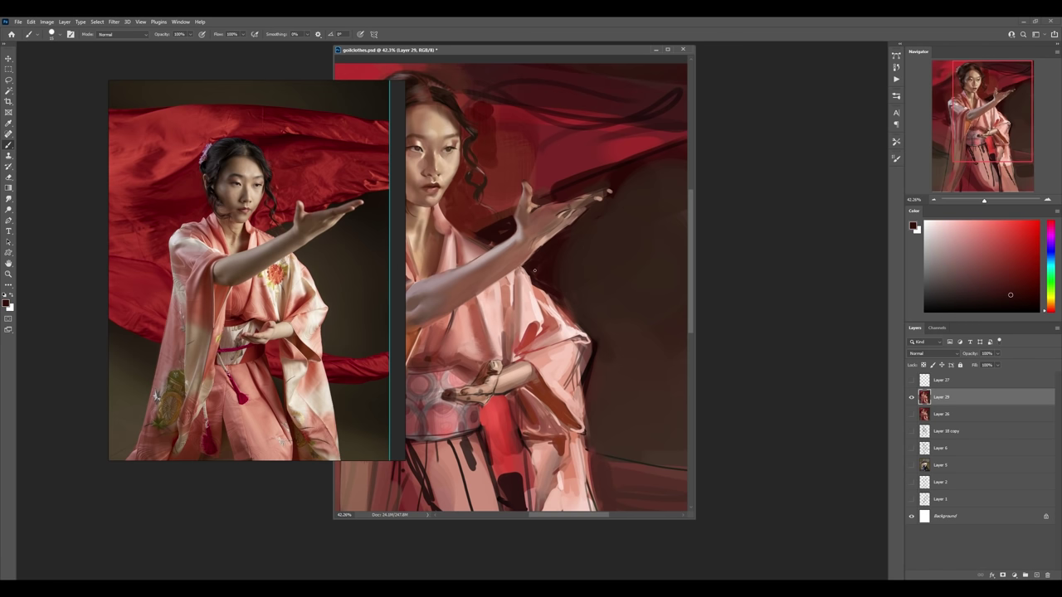
# - Paint a dark brown kimono stroke on a new layer, erase it back, and merge into Layer 29
pyautogui.hotkey('ctrl', 'alt', '1')
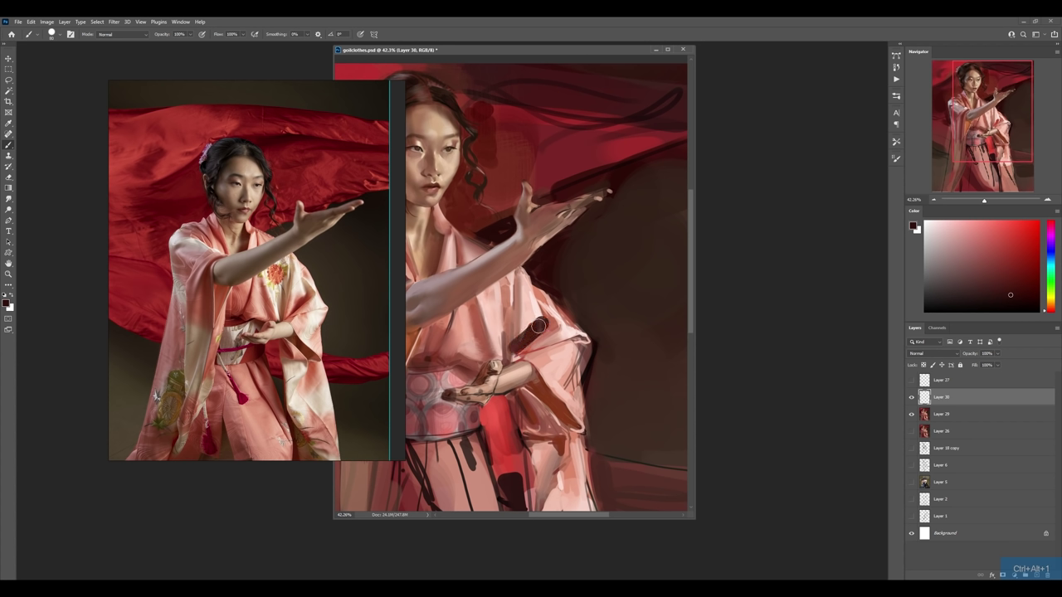
pyautogui.moveTo(546, 315)
pyautogui.mouseDown()
pyautogui.moveTo(526, 337)
pyautogui.moveTo(527, 313)
pyautogui.mouseUp()
pyautogui.press('e')
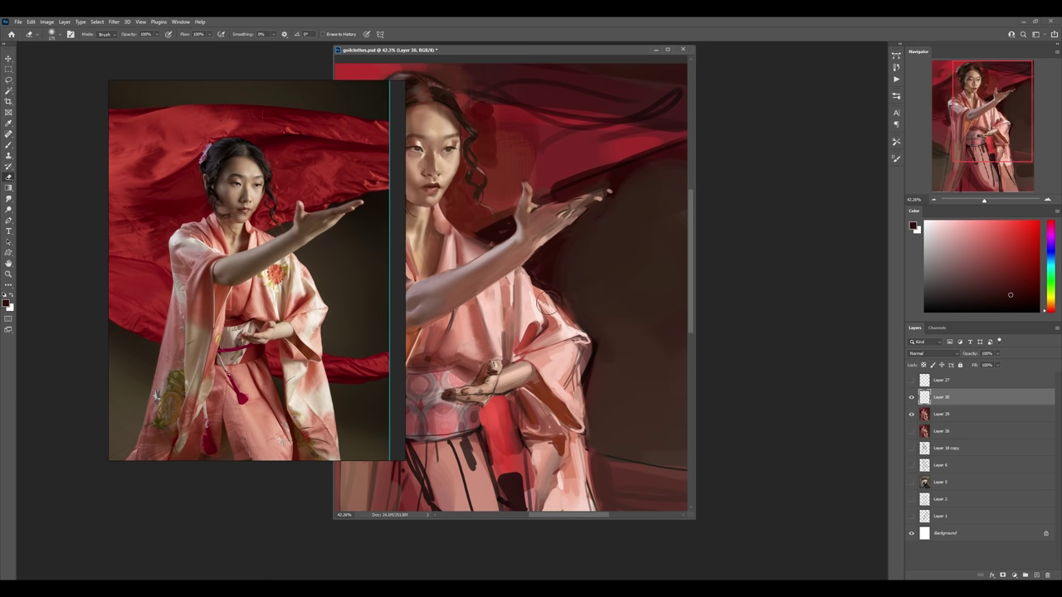
pyautogui.hotkey('ctrl', 'e')
pyautogui.press('b')
# - Smudge the right sleeve edge softly into the background
pyautogui.hotkey('shift', 'b')
pyautogui.hotkey('shift', 'b')
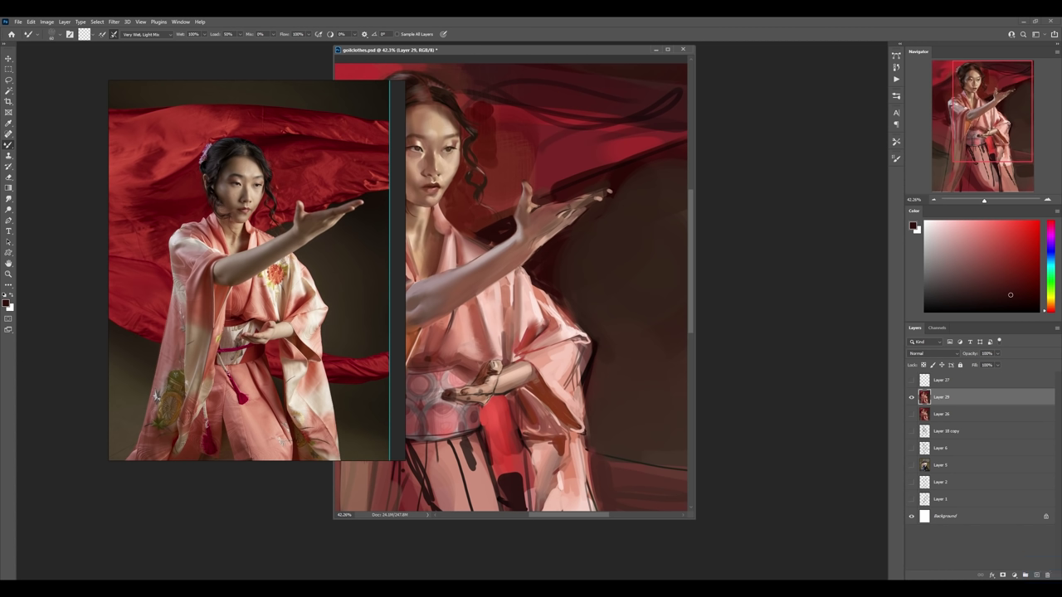
pyautogui.press('r')
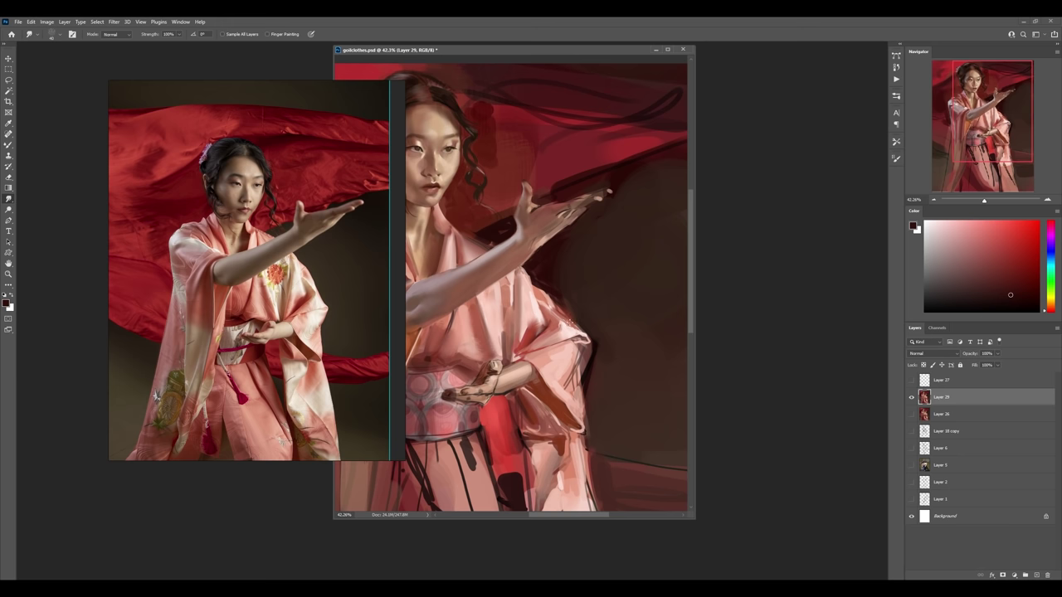
pyautogui.press('z')
pyautogui.moveTo(556, 362); pyautogui.dragTo(592, 279)
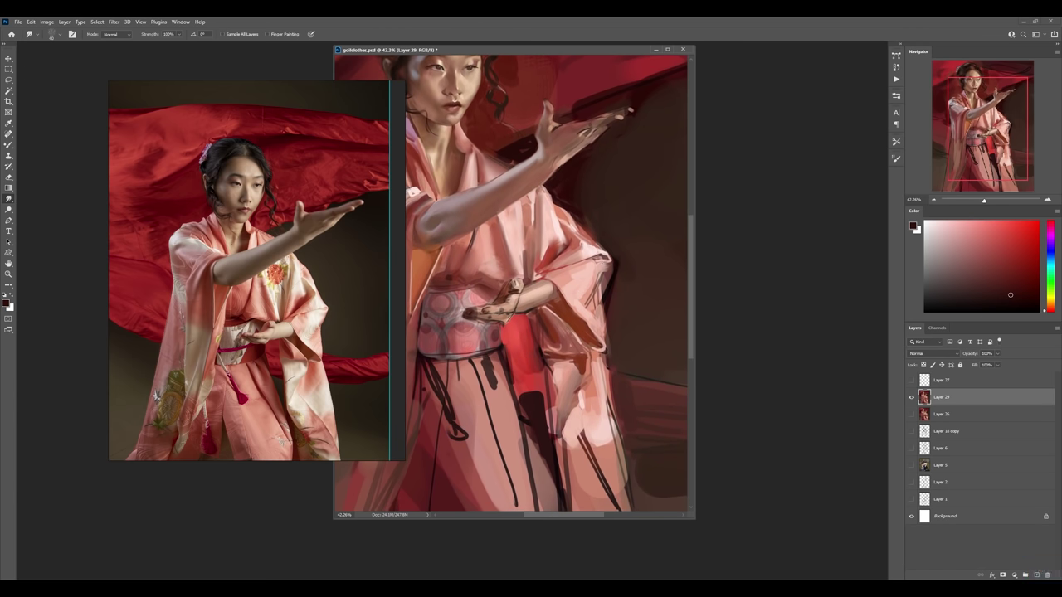
pyautogui.moveTo(592, 276)
pyautogui.mouseDown()
pyautogui.moveTo(586, 304)
pyautogui.moveTo(600, 280)
pyautogui.mouseUp()
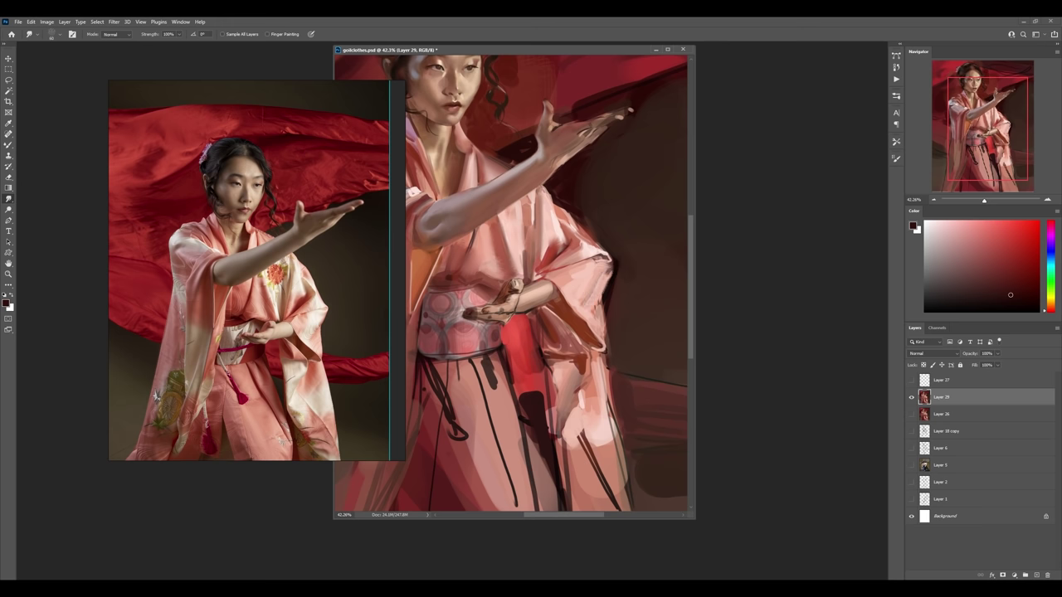
# - Zoom in on the face and raised hand and add a new empty Layer 30
pyautogui.press('z')
pyautogui.keyDown('alt'); pyautogui.click(592, 276); pyautogui.keyUp('alt')
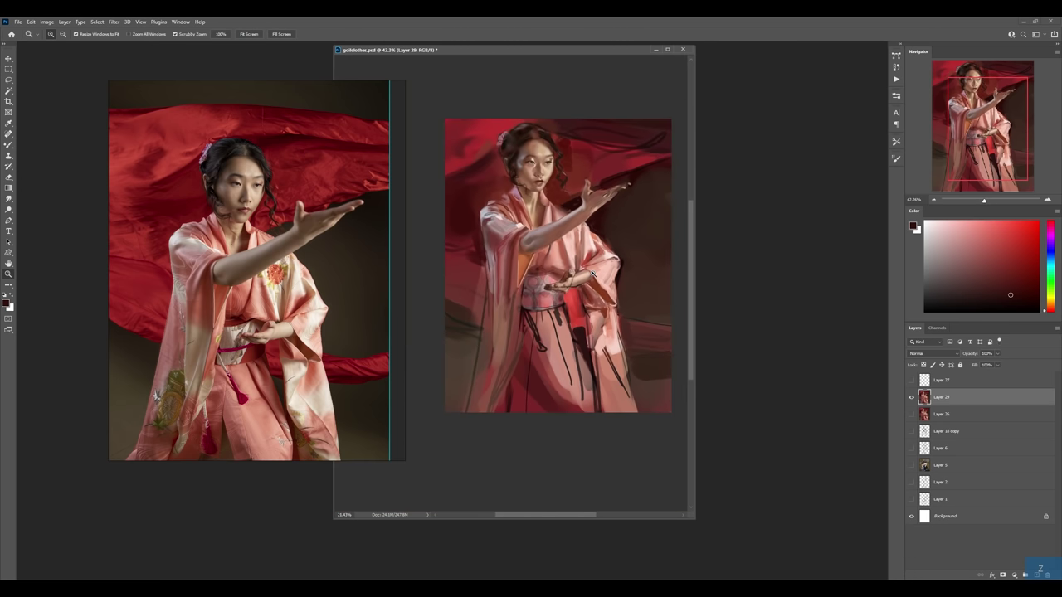
pyautogui.click(601, 181)
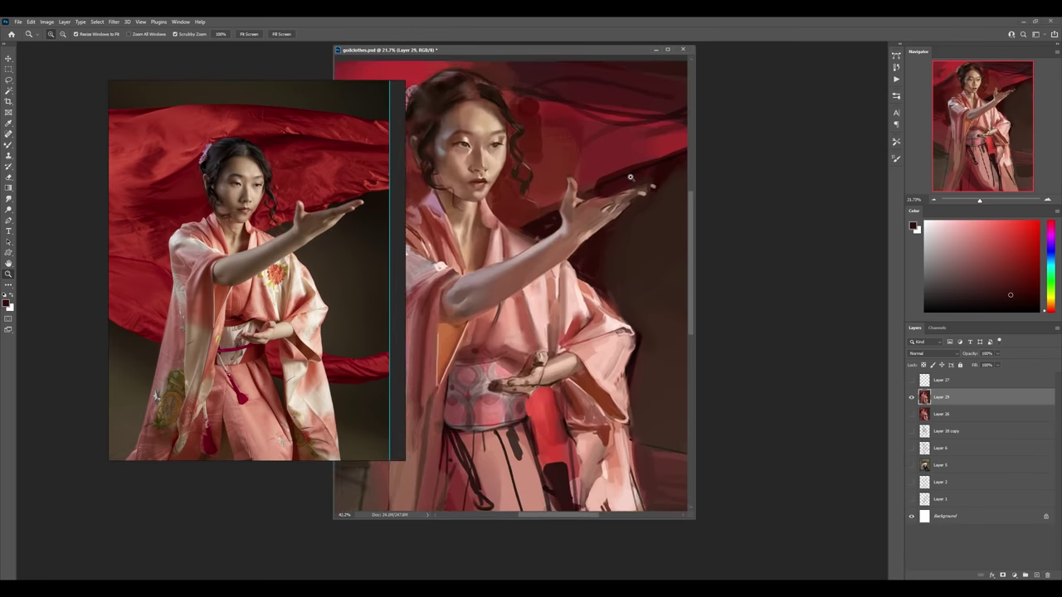
pyautogui.moveTo(630, 177); pyautogui.dragTo(595, 222)
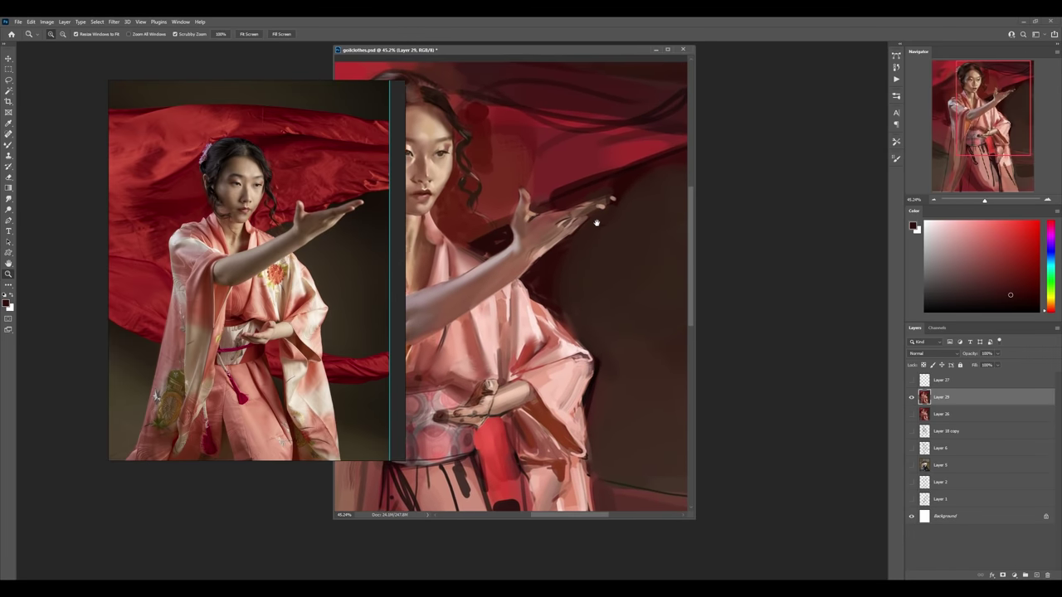
pyautogui.hotkey('ctrl', 'shift', 'alt', 'n')
# - Set Layer 30 to Multiply and brush brownish-pink shading over the hand and fingers
pyautogui.press('b')
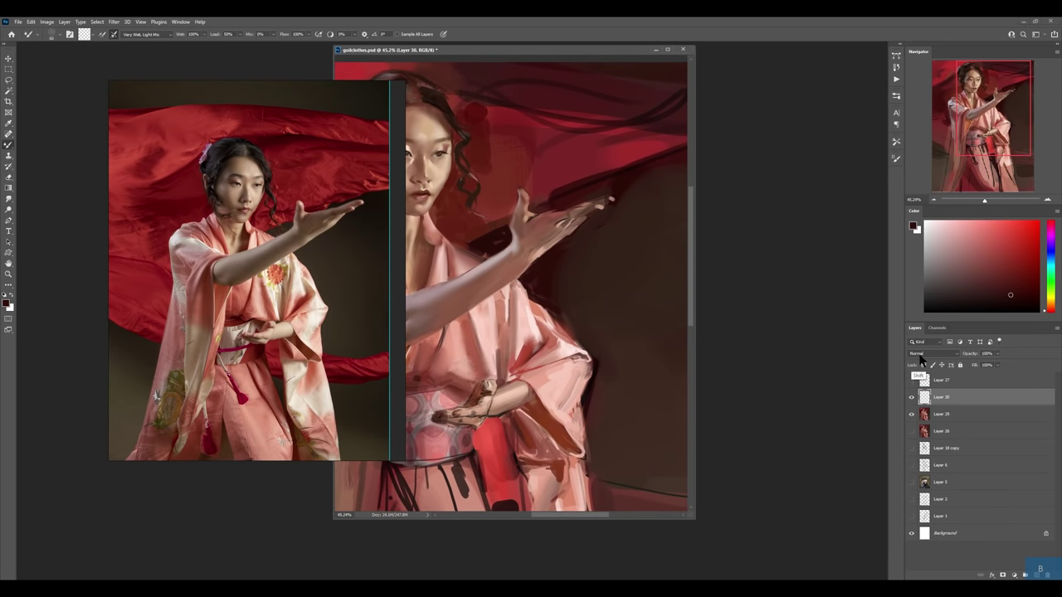
pyautogui.click(929, 354)
pyautogui.click(926, 383)
pyautogui.hotkey('shift', 'b')
pyautogui.keyDown('alt'); pyautogui.click(543, 230); pyautogui.keyUp('alt')
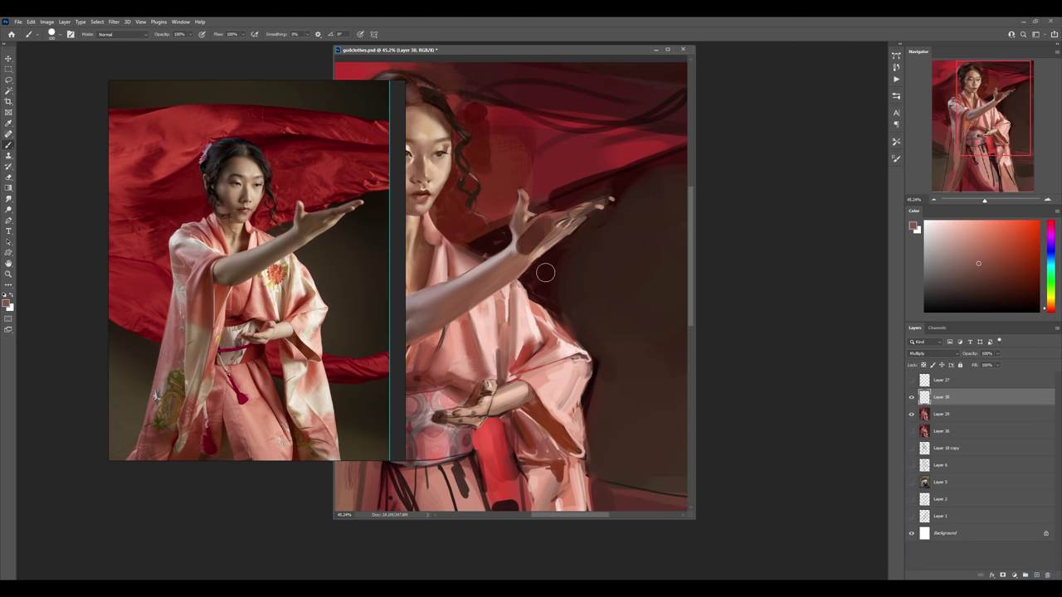
pyautogui.rightClick(542, 273)
pyautogui.doubleClick(587, 243)
pyautogui.moveTo(539, 239); pyautogui.dragTo(588, 213)
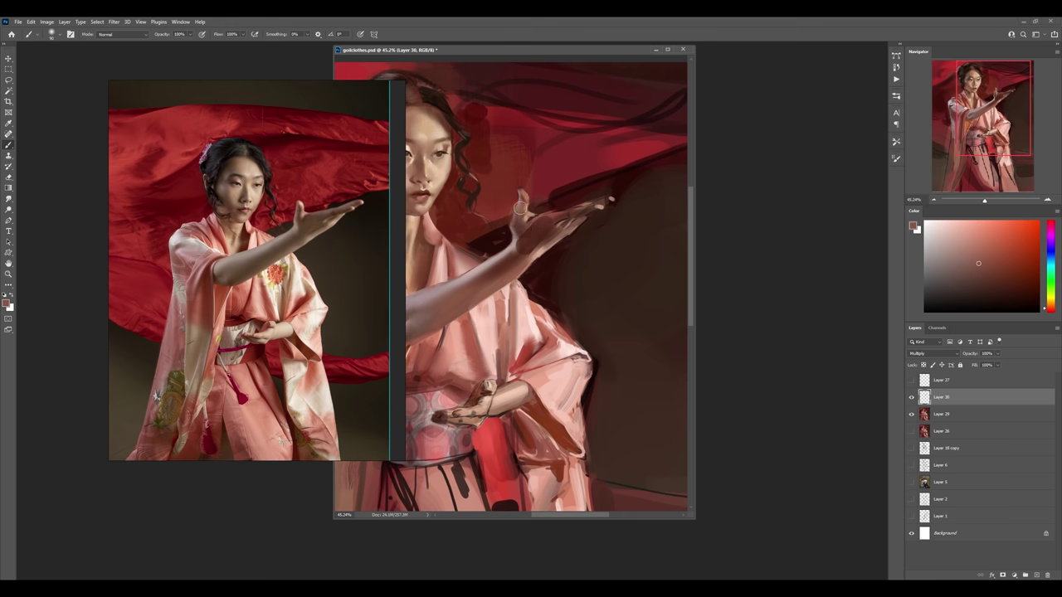
# - Zoom out, lower the shading layer's opacity to judge it, then delete Layer 30
pyautogui.press('z')
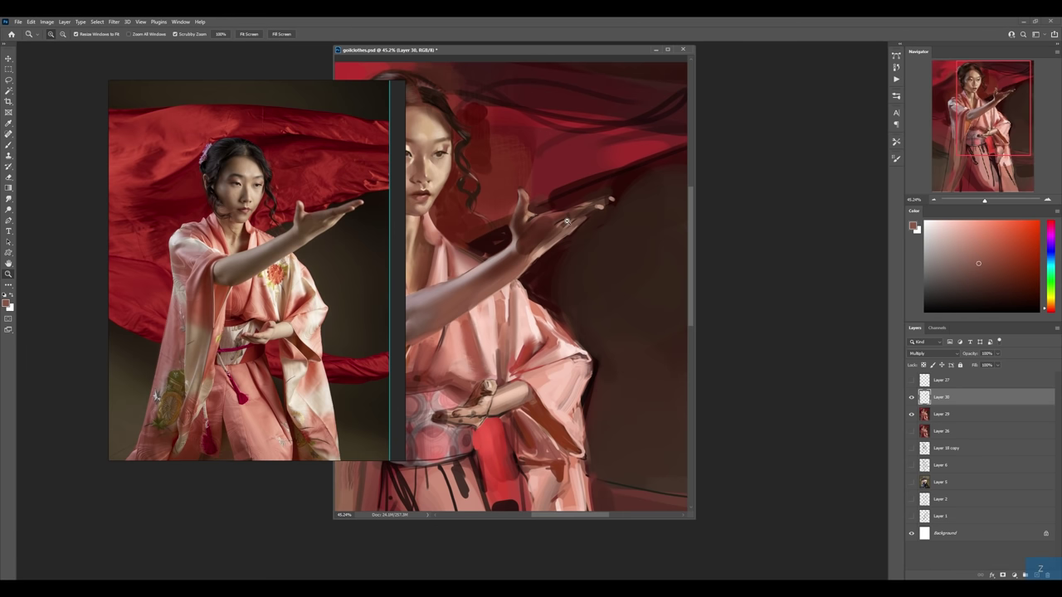
pyautogui.scroll(-2, 620, 231)
pyautogui.moveTo(621, 230); pyautogui.dragTo(614, 249)
pyautogui.press('b')
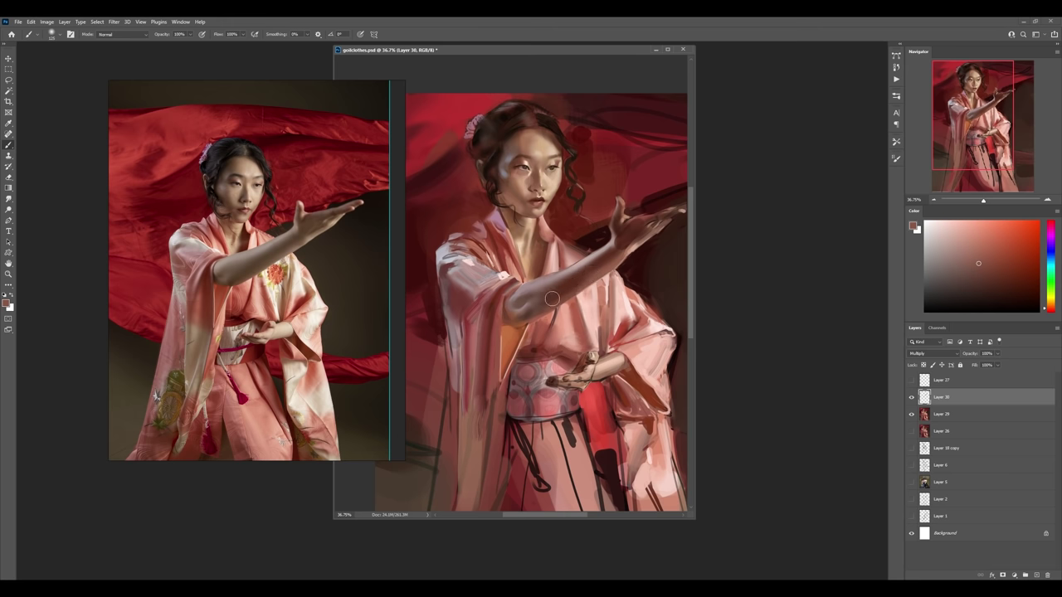
pyautogui.press('z')
pyautogui.moveTo(614, 277); pyautogui.dragTo(544, 288)
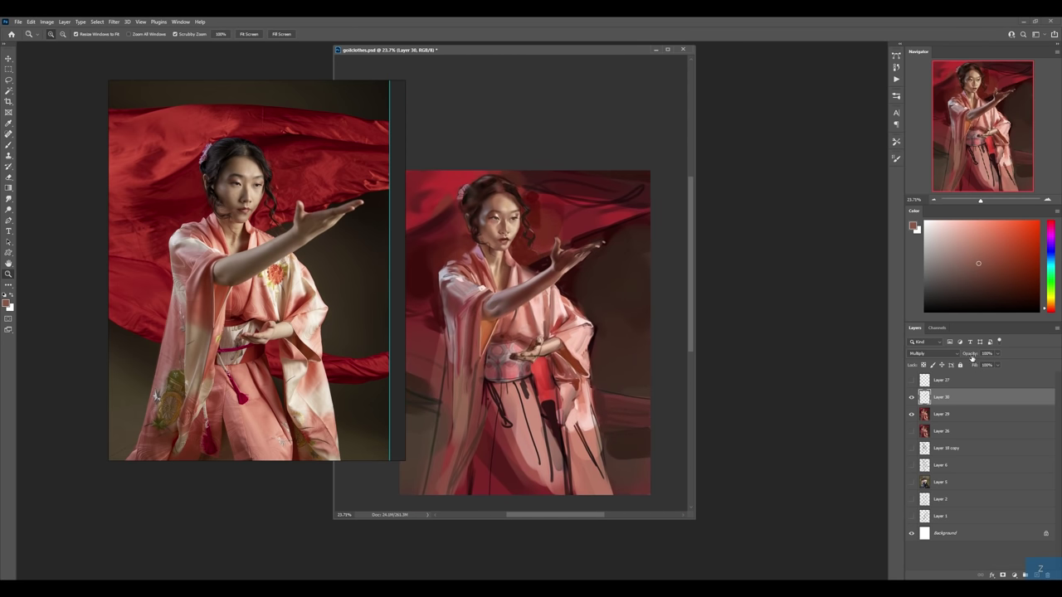
pyautogui.moveTo(967, 355); pyautogui.dragTo(977, 354)
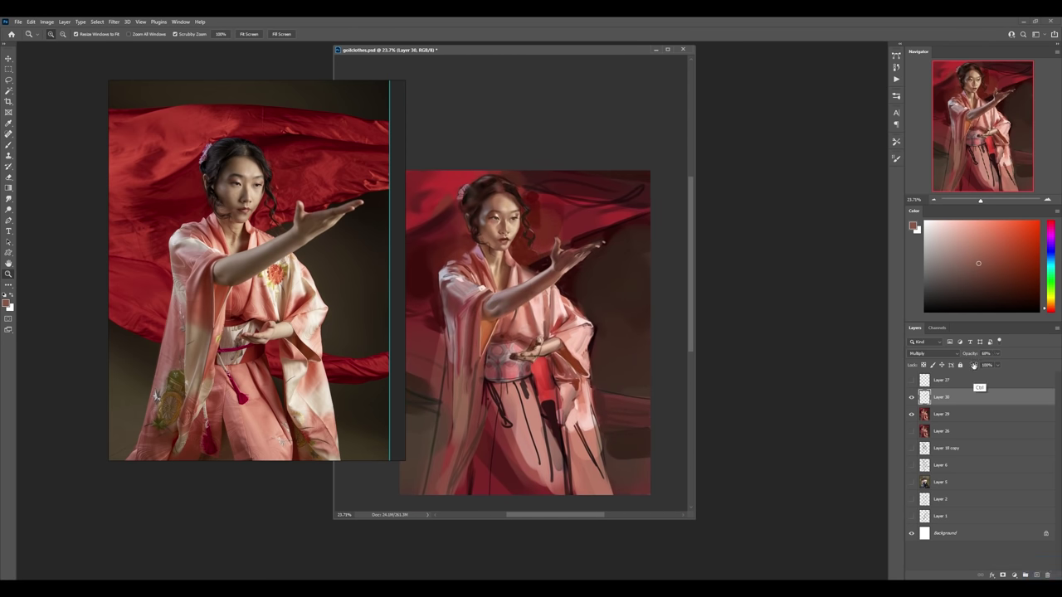
pyautogui.press('Delete')
# - Zoom in on the belt and paint a light skin tone over the hand
pyautogui.moveTo(533, 371); pyautogui.dragTo(571, 375)
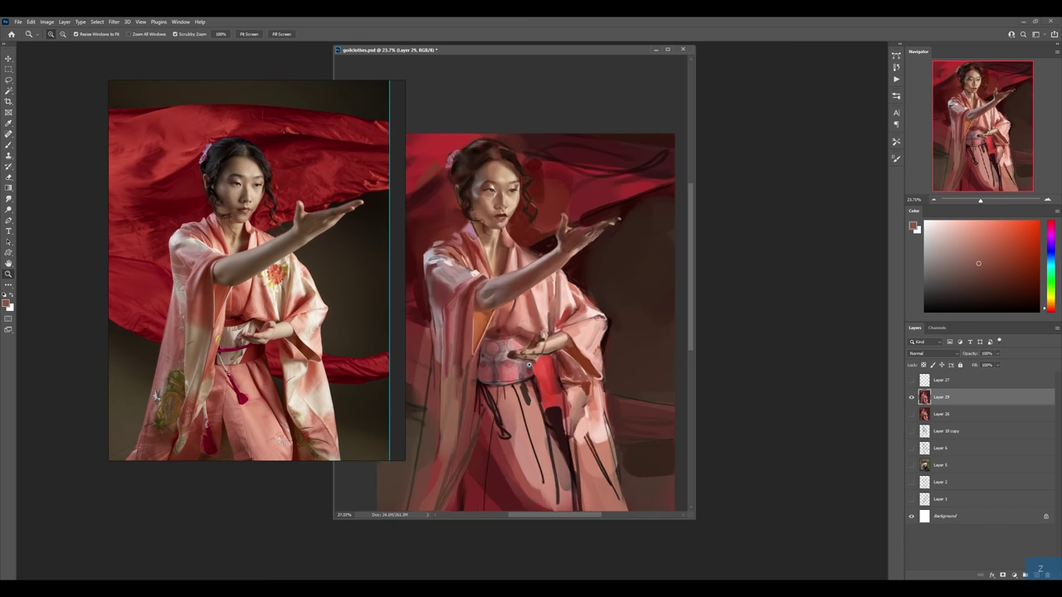
pyautogui.press('b')
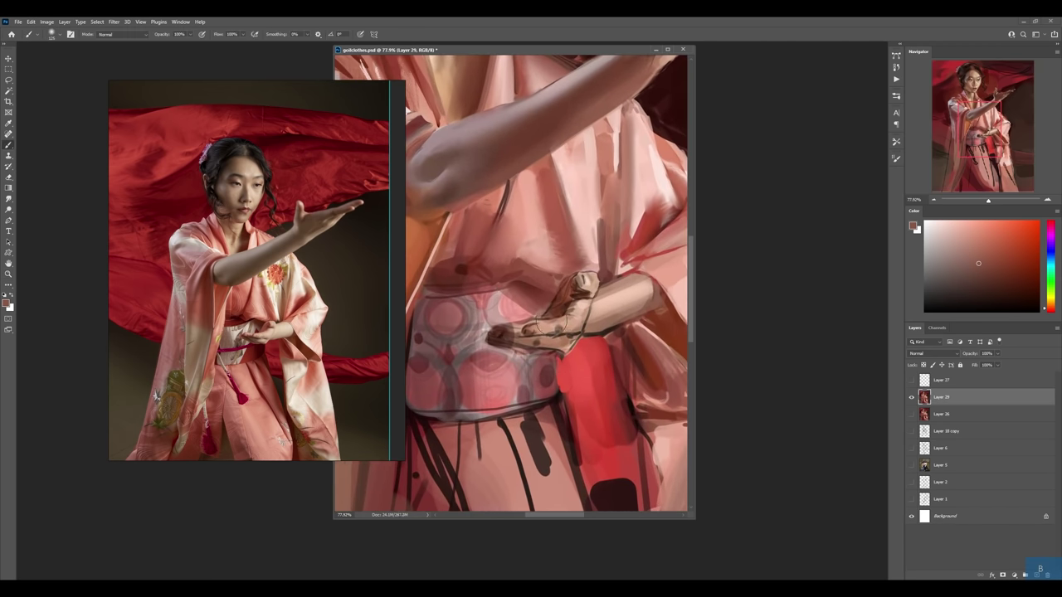
pyautogui.rightClick(572, 373)
pyautogui.keyDown('alt'); pyautogui.click(550, 341); pyautogui.keyUp('alt')
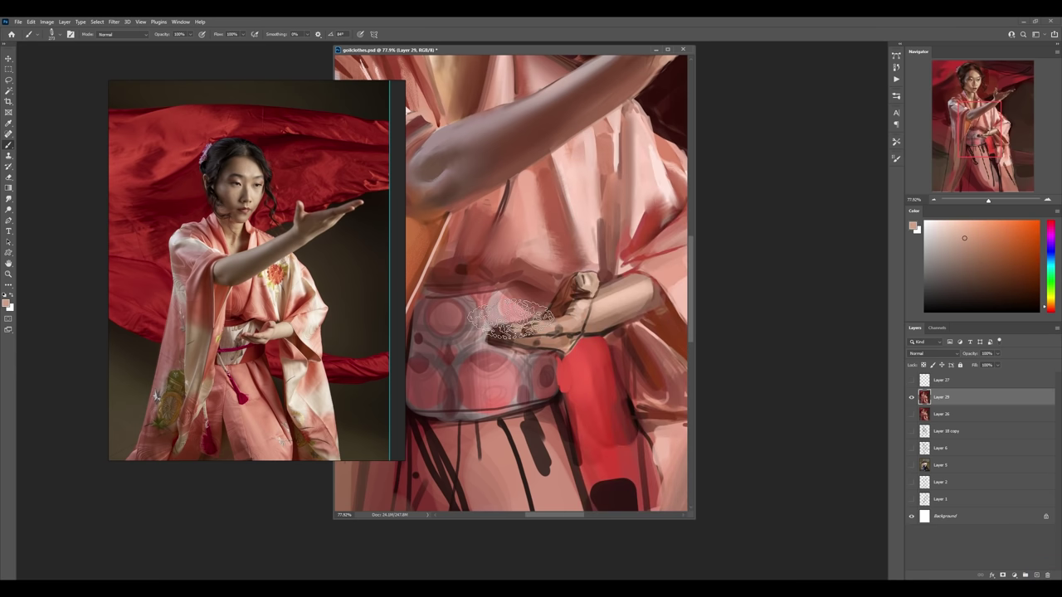
pyautogui.moveTo(556, 303)
pyautogui.mouseDown()
pyautogui.moveTo(485, 332)
pyautogui.moveTo(504, 327)
pyautogui.mouseUp()
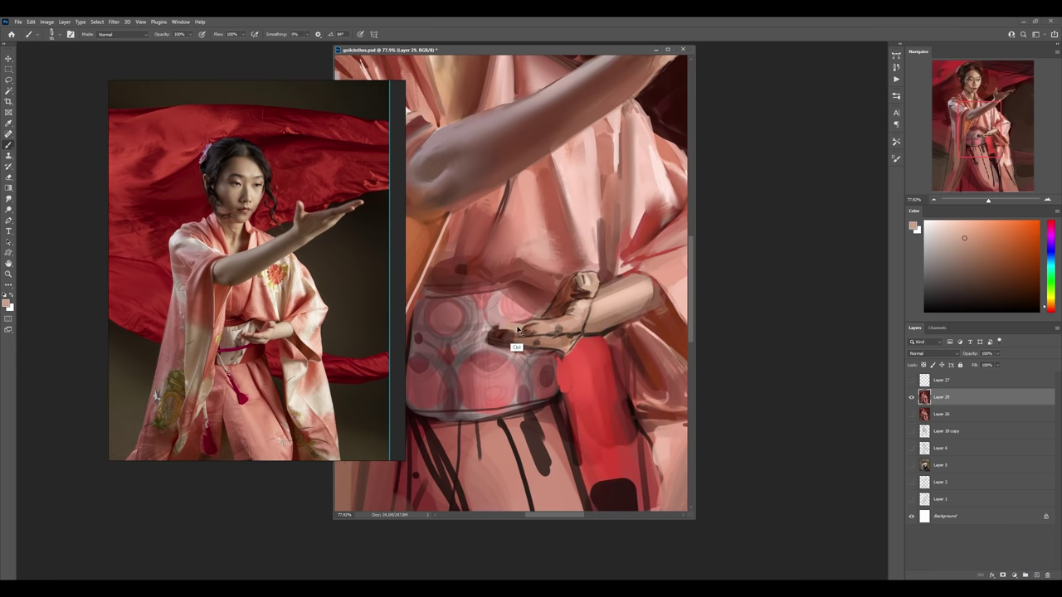
# - Sample skin and dark brown tones from the hand and lighten the dark fingertip
pyautogui.keyDown('alt'); pyautogui.click(548, 319); pyautogui.keyUp('alt')
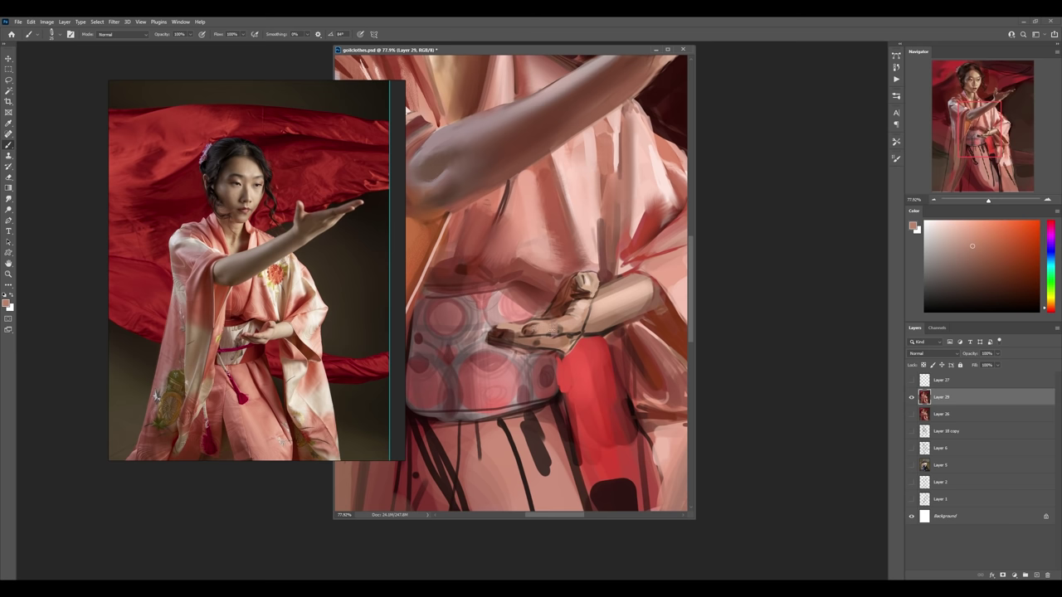
pyautogui.keyDown('alt'); pyautogui.click(554, 335); pyautogui.keyUp('alt')
pyautogui.keyDown('alt'); pyautogui.click(538, 343); pyautogui.keyUp('alt')
pyautogui.keyDown('alt'); pyautogui.click(514, 341); pyautogui.keyUp('alt')
pyautogui.moveTo(499, 335); pyautogui.dragTo(493, 330)
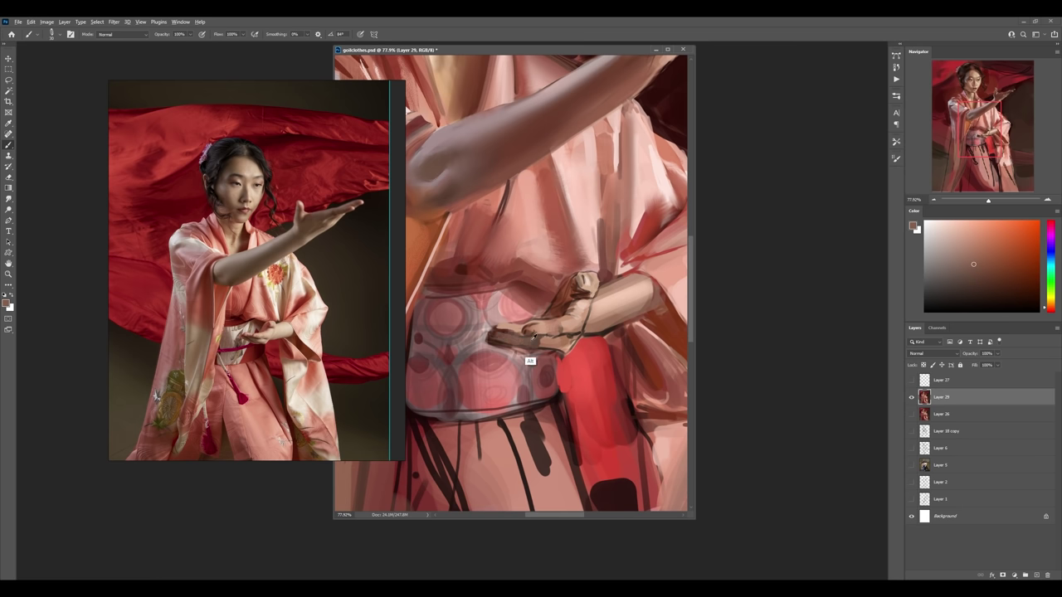
# - Sample browns, light pinks and reds from the hand and sash, ending on dark maroon
pyautogui.keyDown('alt'); pyautogui.click(498, 337); pyautogui.keyUp('alt')
pyautogui.keyDown('alt'); pyautogui.click(503, 360); pyautogui.keyUp('alt')
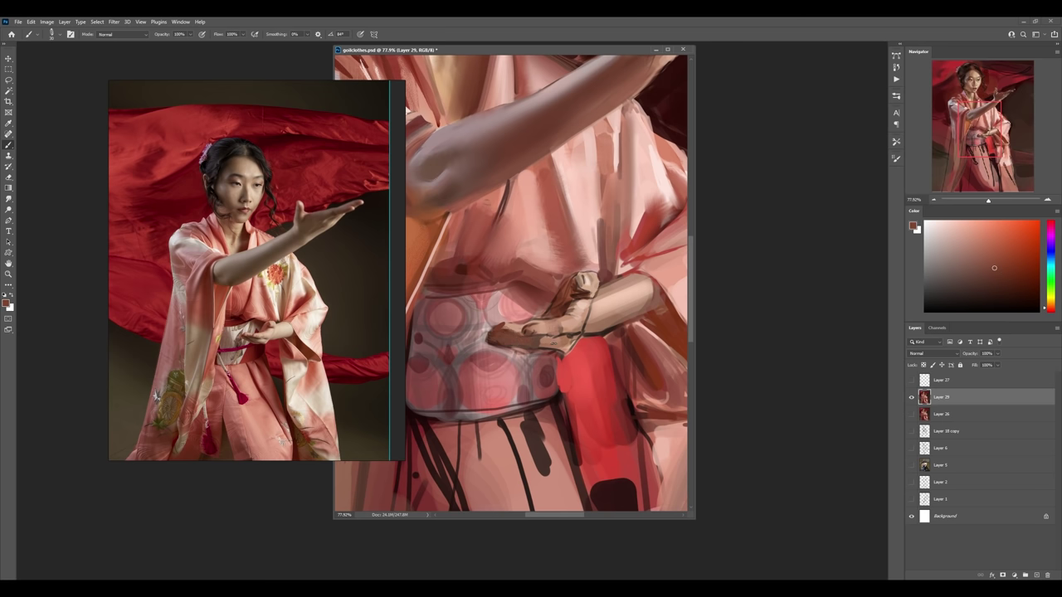
pyautogui.keyDown('alt'); pyautogui.click(563, 333); pyautogui.keyUp('alt')
pyautogui.keyDown('alt'); pyautogui.click(541, 330); pyautogui.keyUp('alt')
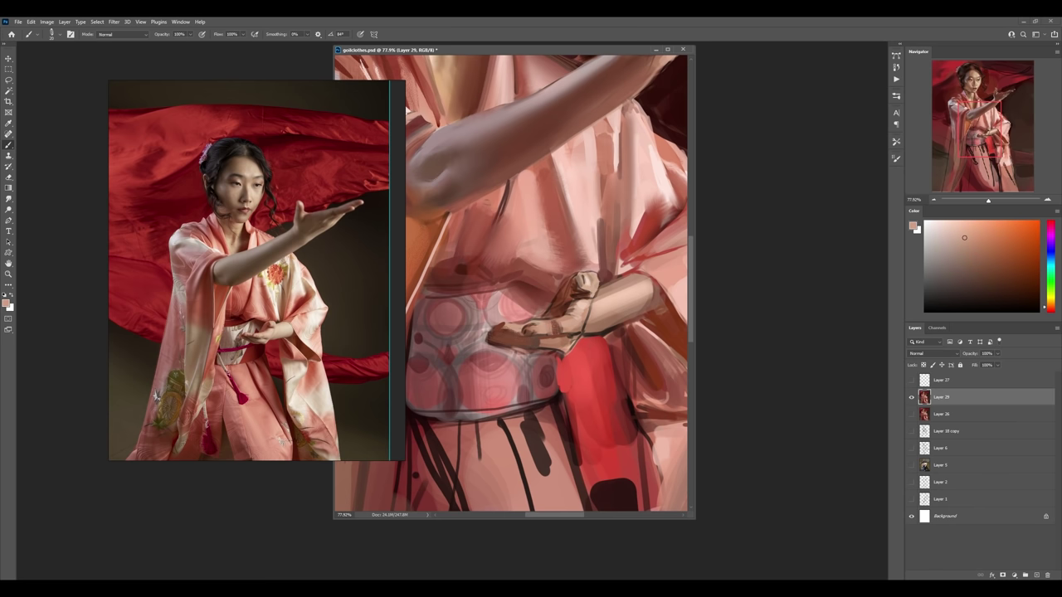
pyautogui.keyDown('alt'); pyautogui.click(529, 353); pyautogui.keyUp('alt')
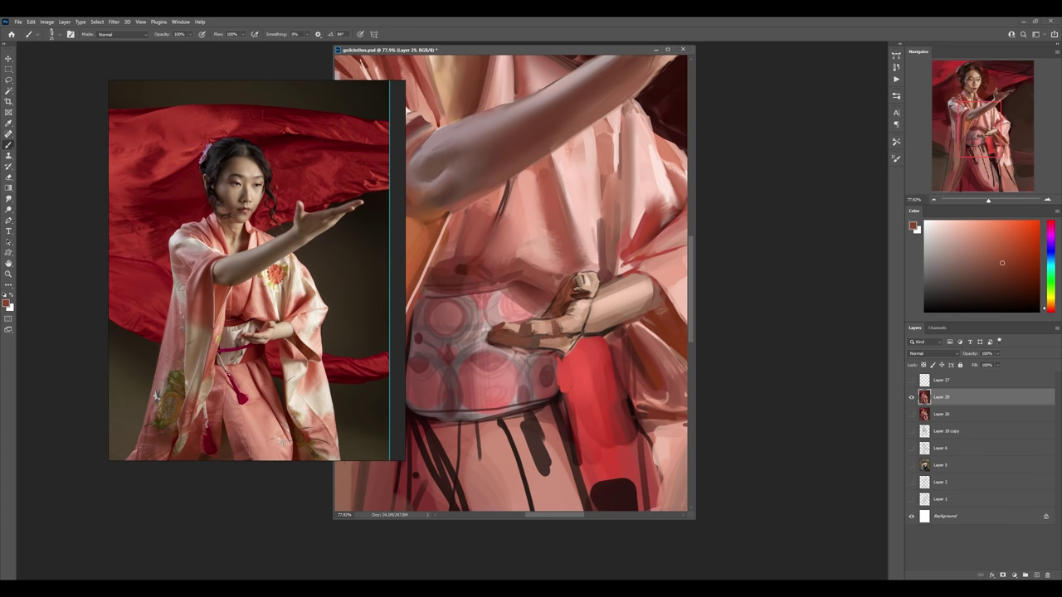
pyautogui.keyDown('alt'); pyautogui.click(586, 291); pyautogui.keyUp('alt')
pyautogui.keyDown('alt'); pyautogui.click(615, 302); pyautogui.keyUp('alt')
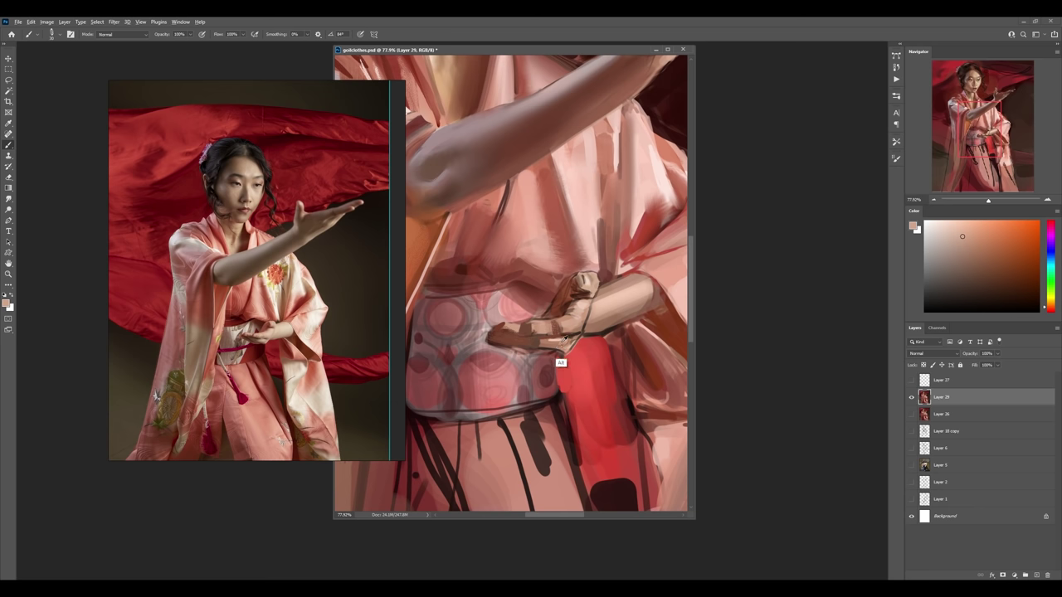
pyautogui.keyDown('alt'); pyautogui.click(553, 341); pyautogui.keyUp('alt')
pyautogui.keyDown('alt'); pyautogui.click(574, 366); pyautogui.keyUp('alt')
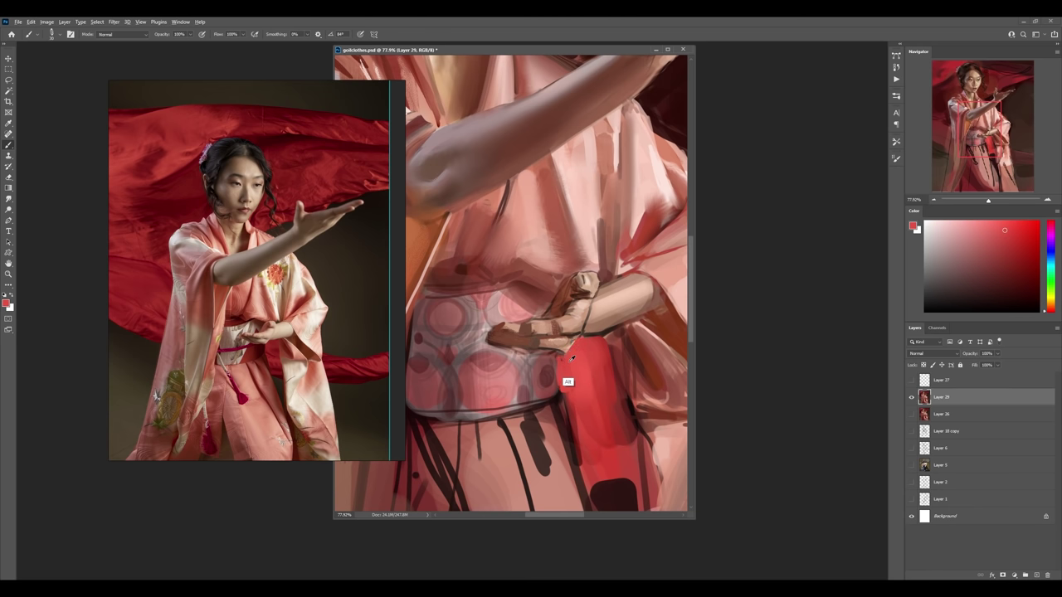
pyautogui.keyDown('alt'); pyautogui.click(558, 390); pyautogui.keyUp('alt')
pyautogui.keyDown('alt'); pyautogui.click(558, 396); pyautogui.keyUp('alt')
# - Test a dark maroon dab on a new layer, then erase it and delete the layer
pyautogui.hotkey('ctrl', 'alt', '1')
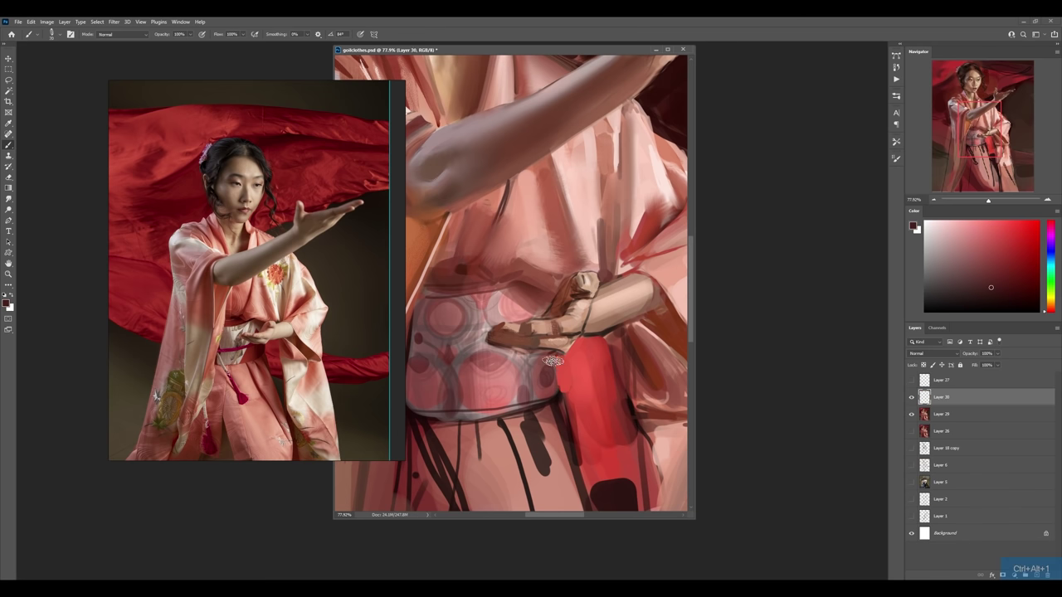
pyautogui.moveTo(549, 358)
pyautogui.mouseDown()
pyautogui.moveTo(552, 375)
pyautogui.moveTo(525, 380)
pyautogui.mouseUp()
pyautogui.press('e')
pyautogui.press('b')
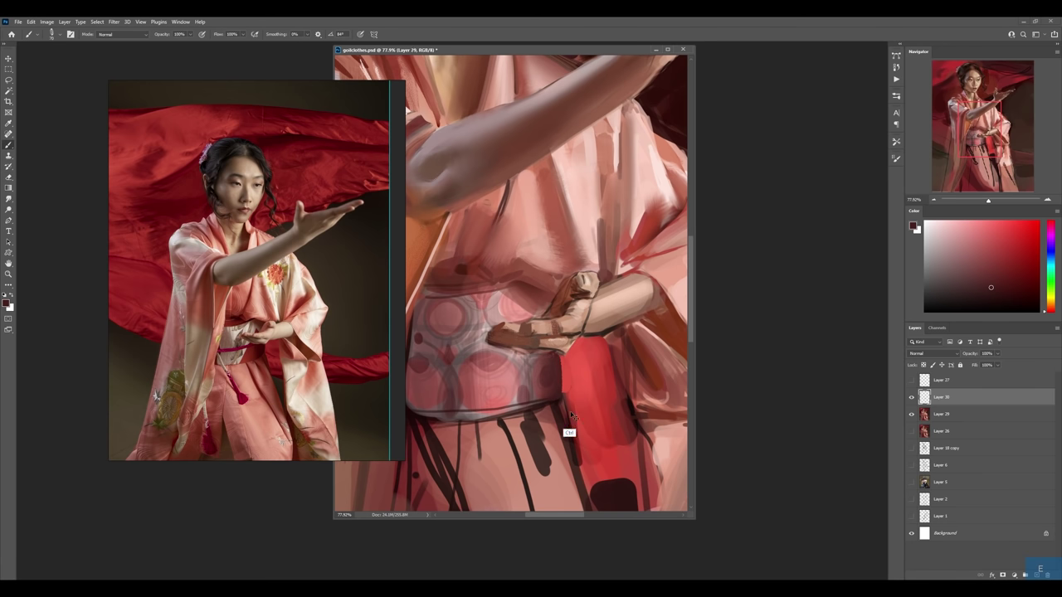
pyautogui.press('Delete')
# - Sample lighter pinks below the hand and zoom back out
pyautogui.keyDown('alt'); pyautogui.click(560, 410); pyautogui.keyUp('alt')
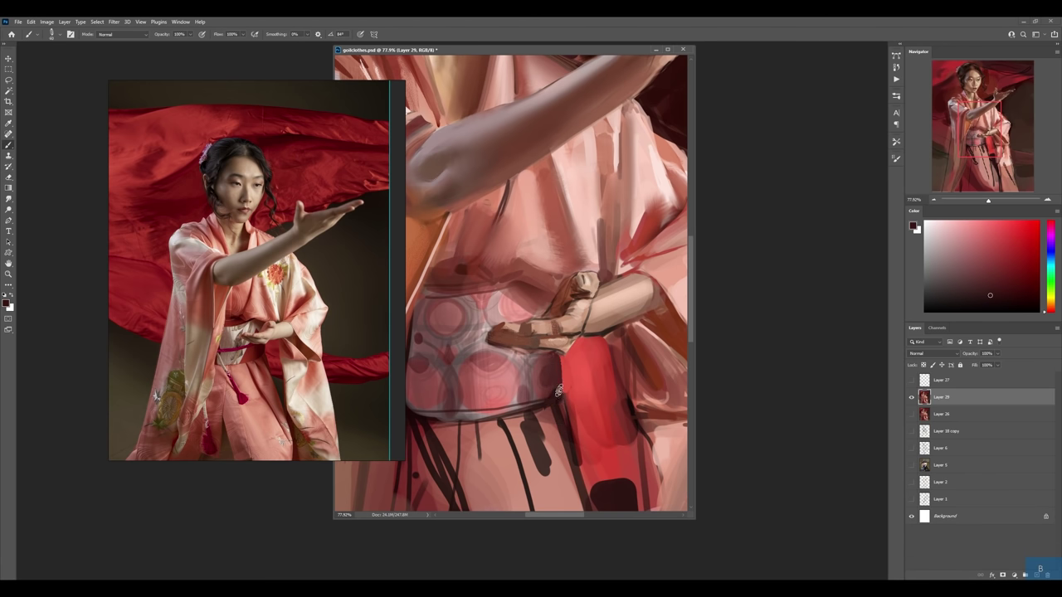
pyautogui.keyDown('alt'); pyautogui.click(546, 424); pyautogui.keyUp('alt')
pyautogui.press('z')
pyautogui.keyDown('alt'); pyautogui.click(578, 367); pyautogui.keyUp('alt')
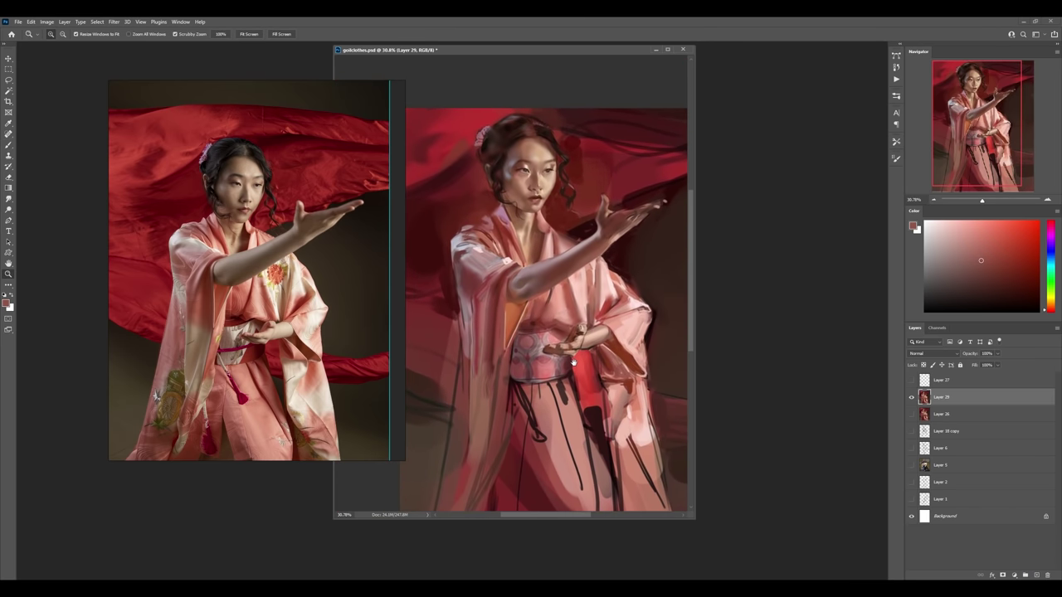
# - Zoom in on the hands and sample skin, very dark brown and dark red
pyautogui.moveTo(605, 342); pyautogui.dragTo(620, 342)
pyautogui.press('b')
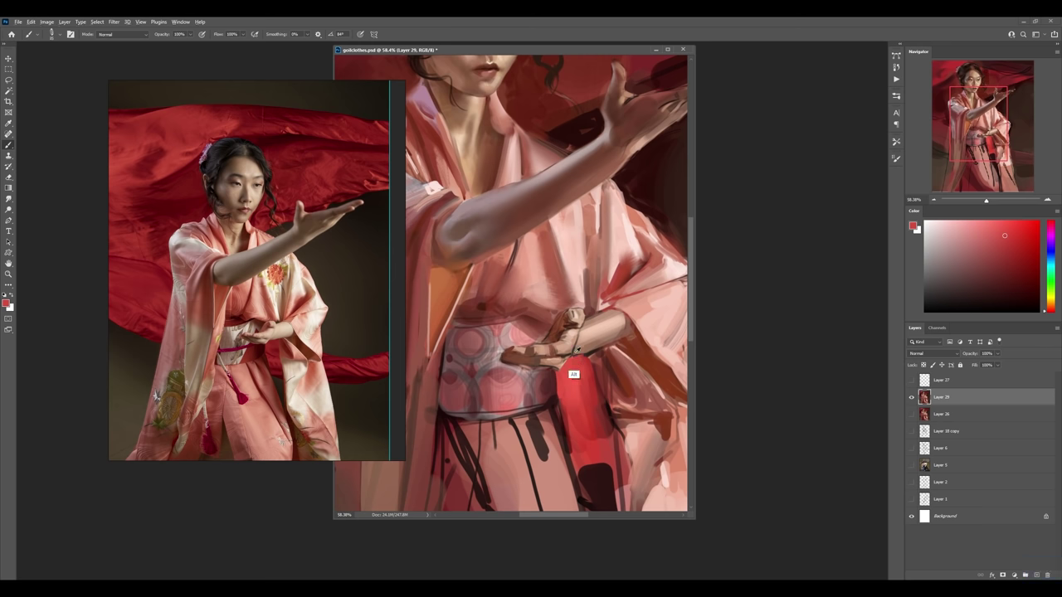
pyautogui.keyDown('alt'); pyautogui.click(577, 349); pyautogui.keyUp('alt')
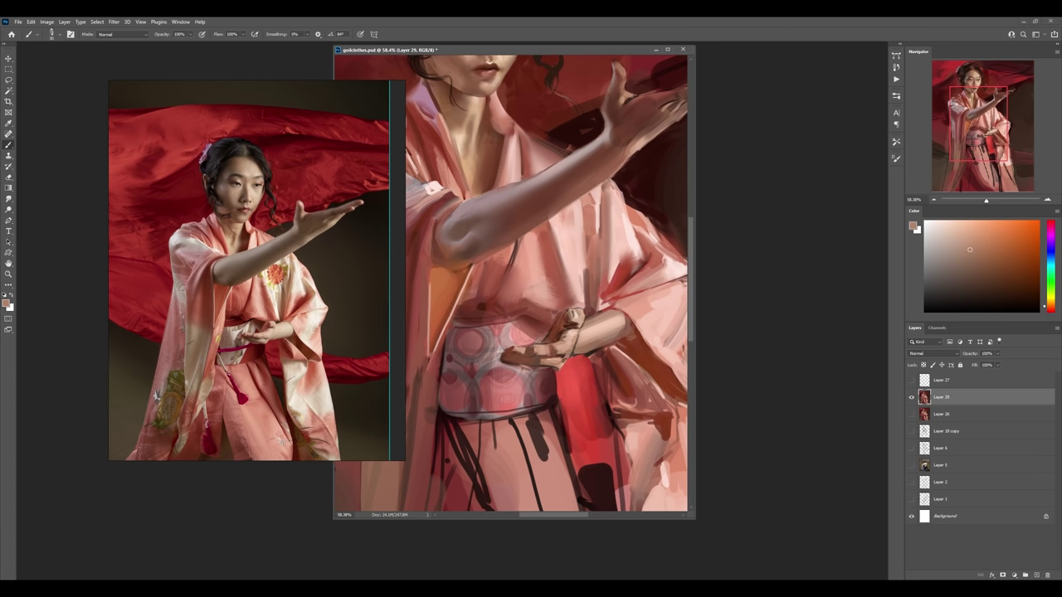
pyautogui.keyDown('alt'); pyautogui.click(583, 351); pyautogui.keyUp('alt')
pyautogui.keyDown('alt'); pyautogui.click(614, 444); pyautogui.keyUp('alt')
# - Paint light salmon-pink strokes and a highlight on the lower right kimono
pyautogui.moveTo(613, 411); pyautogui.dragTo(571, 321)
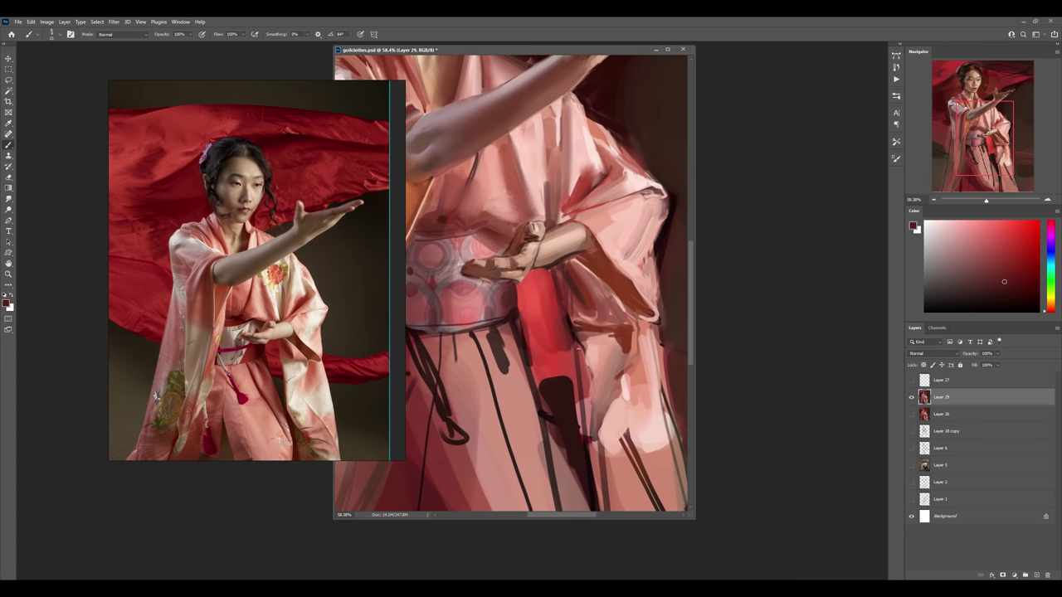
pyautogui.keyDown('alt'); pyautogui.click(595, 406); pyautogui.keyUp('alt')
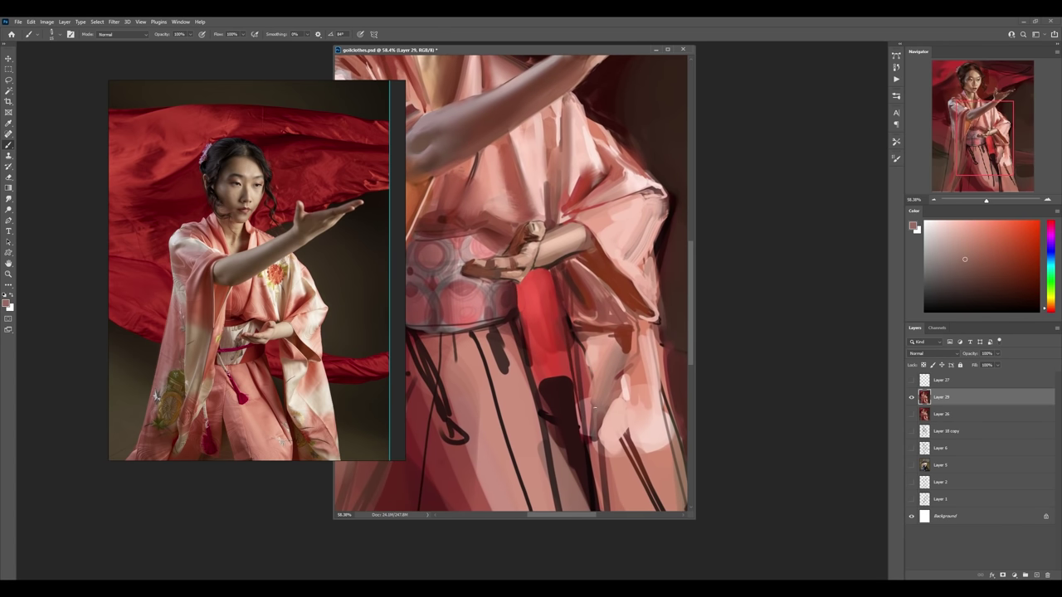
pyautogui.moveTo(601, 382)
pyautogui.mouseDown()
pyautogui.moveTo(579, 349)
pyautogui.moveTo(594, 442)
pyautogui.mouseUp()
pyautogui.keyDown('alt'); pyautogui.click(592, 423); pyautogui.keyUp('alt')
pyautogui.scroll(-5, 597, 406)
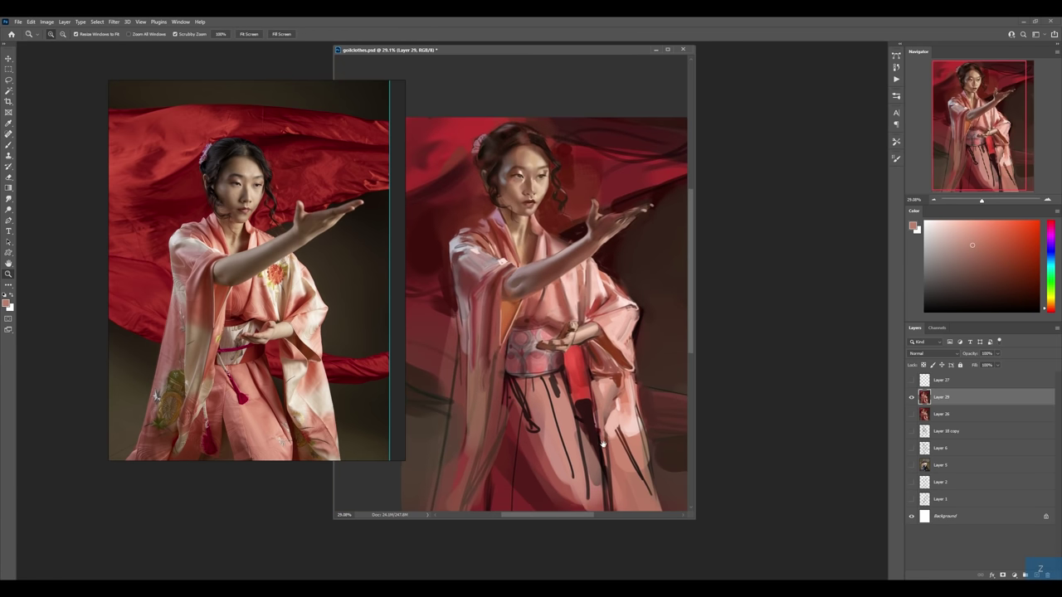
pyautogui.keyDown('alt'); pyautogui.click(609, 382); pyautogui.keyUp('alt')
pyautogui.click(946, 222)
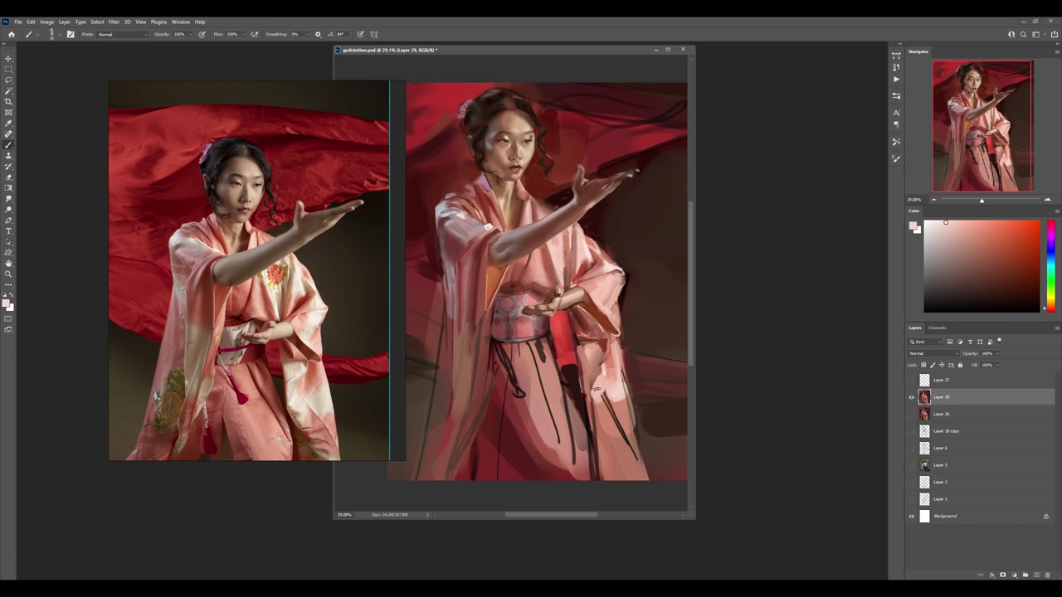
pyautogui.moveTo(594, 379); pyautogui.dragTo(620, 423)
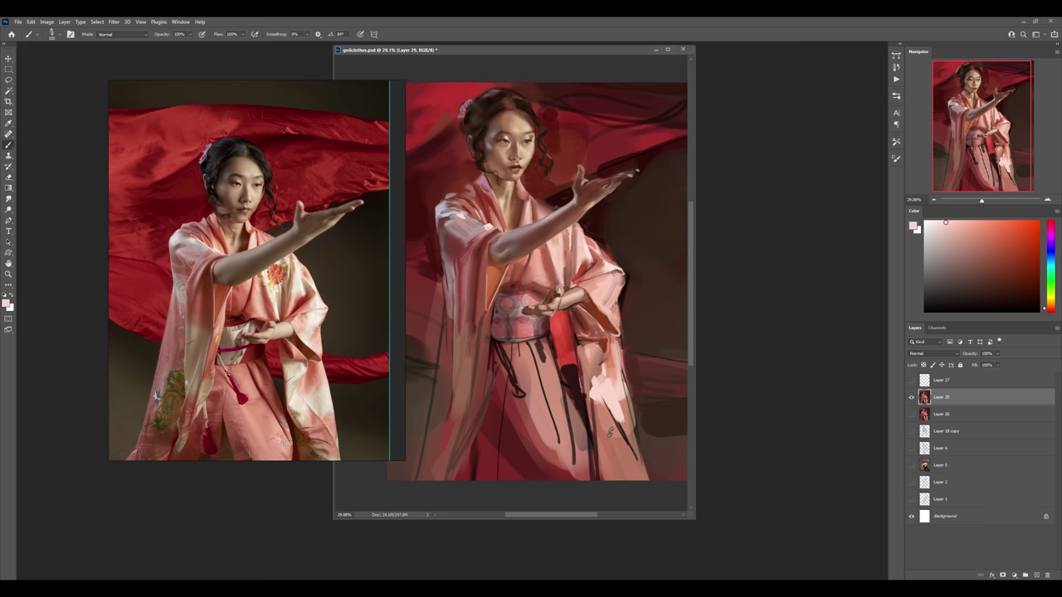
# - Paint dark maroon fold strokes down the lower kimono
pyautogui.keyDown('alt'); pyautogui.click(581, 403); pyautogui.keyUp('alt')
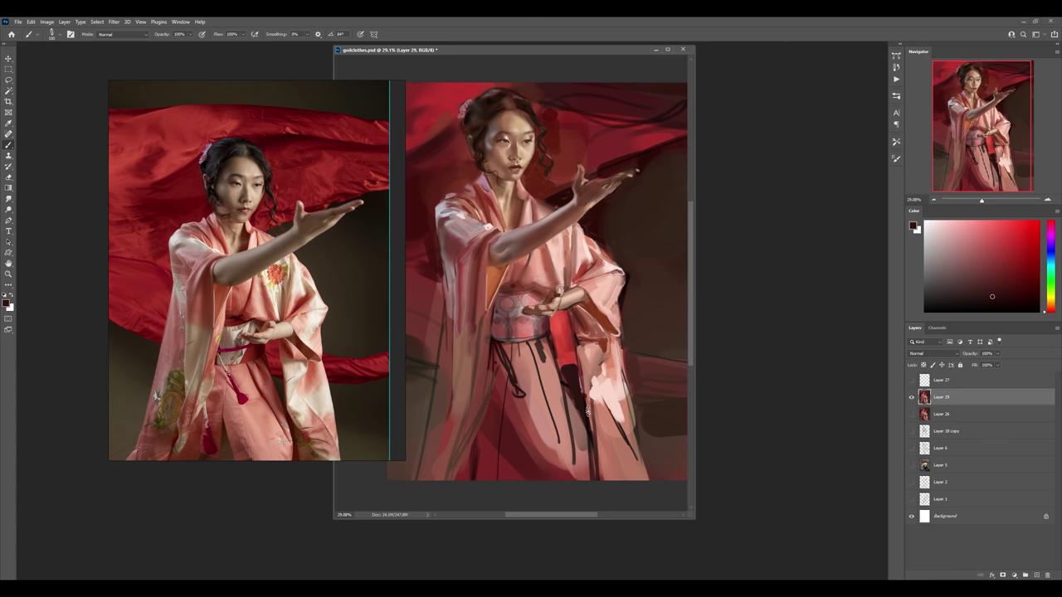
pyautogui.moveTo(585, 403); pyautogui.dragTo(626, 475)
pyautogui.keyDown('alt'); pyautogui.click(618, 461); pyautogui.keyUp('alt')
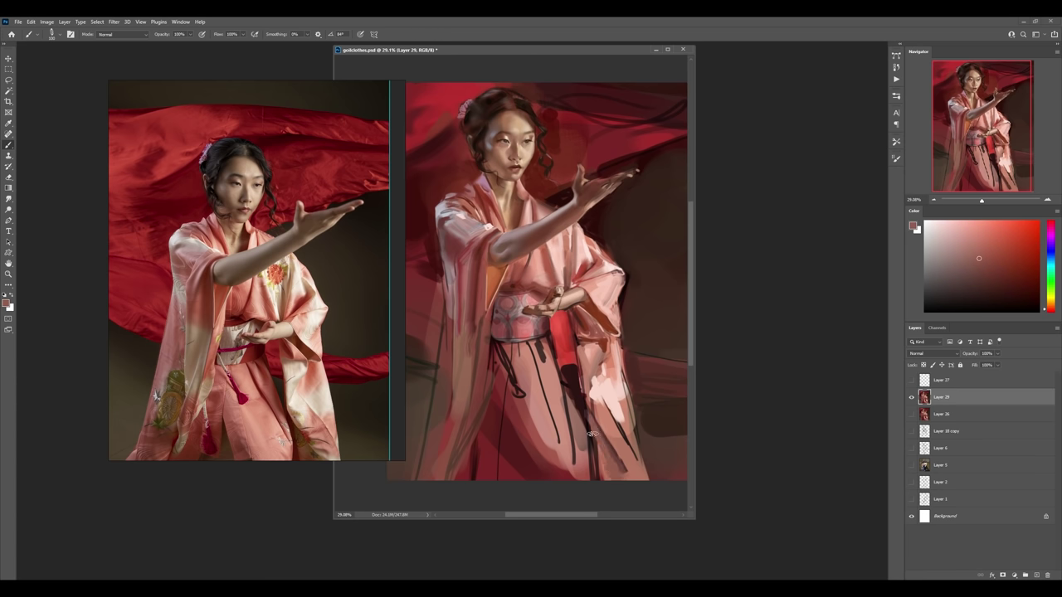
pyautogui.keyDown('alt'); pyautogui.click(580, 405); pyautogui.keyUp('alt')
pyautogui.moveTo(591, 415); pyautogui.dragTo(623, 479)
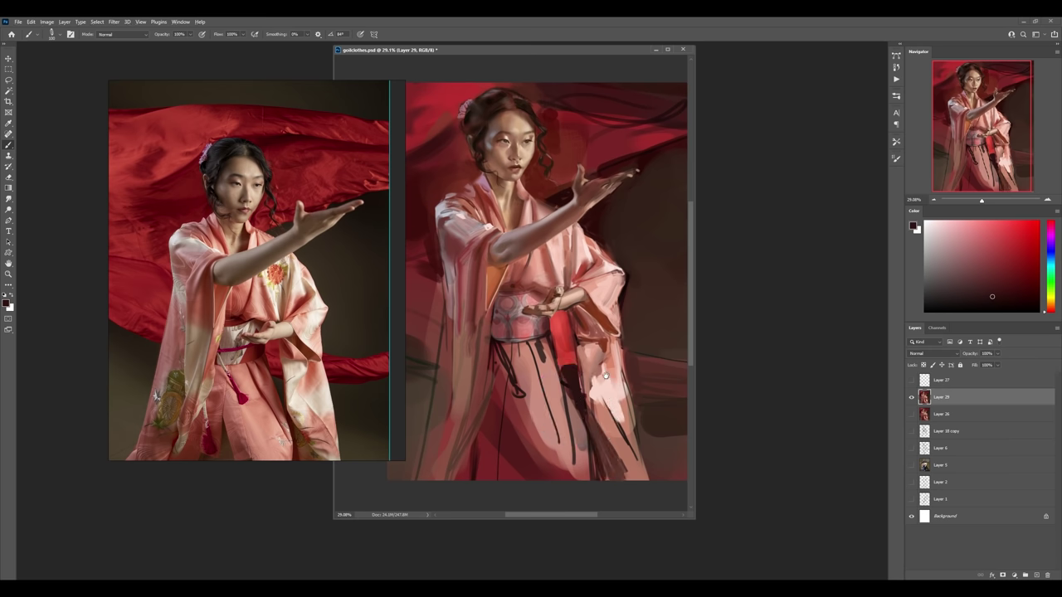
# - Reposition the view and sample light pink and dark maroon-brown tones
pyautogui.moveTo(604, 375); pyautogui.dragTo(612, 412)
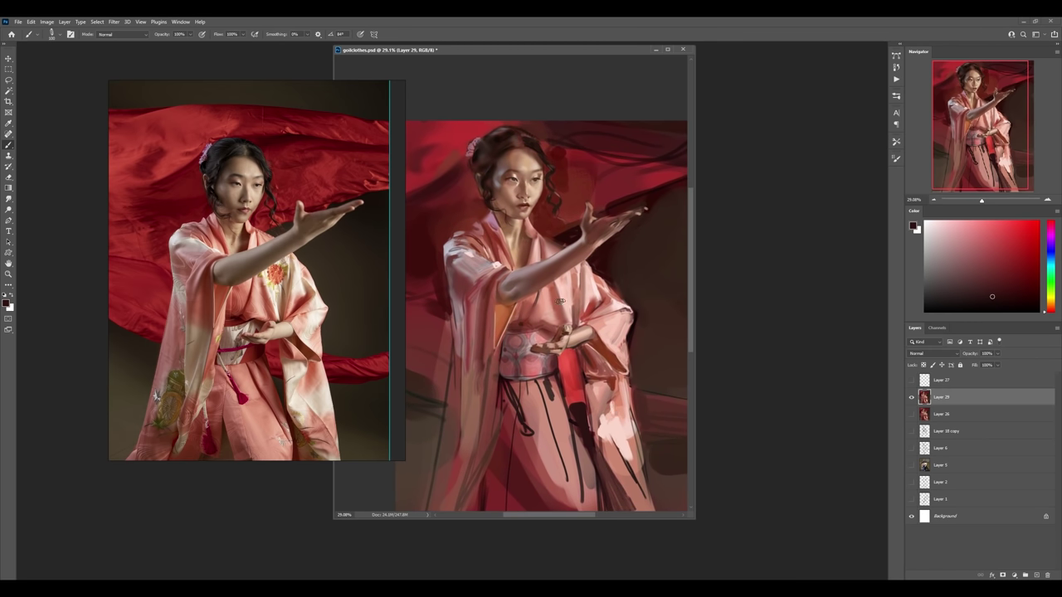
pyautogui.keyDown('alt'); pyautogui.click(578, 280); pyautogui.keyUp('alt')
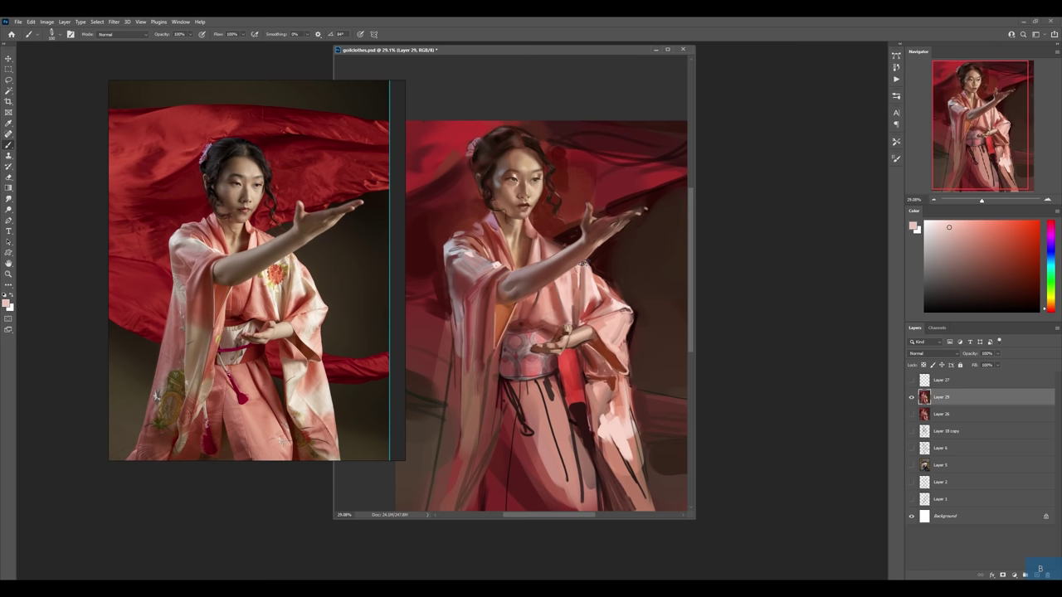
pyautogui.moveTo(599, 252); pyautogui.dragTo(598, 293)
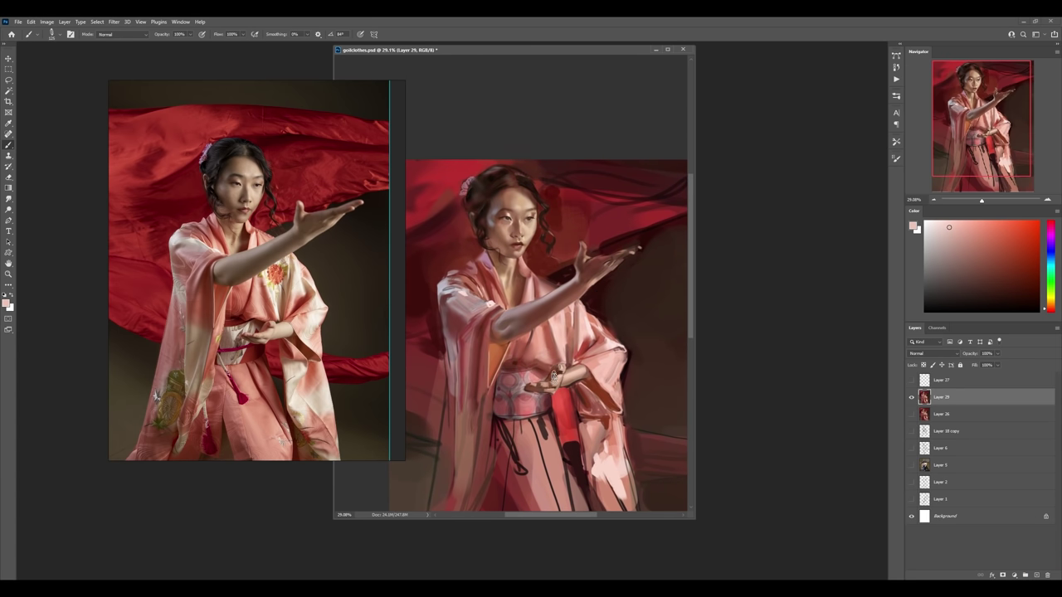
pyautogui.moveTo(554, 375); pyautogui.dragTo(557, 299)
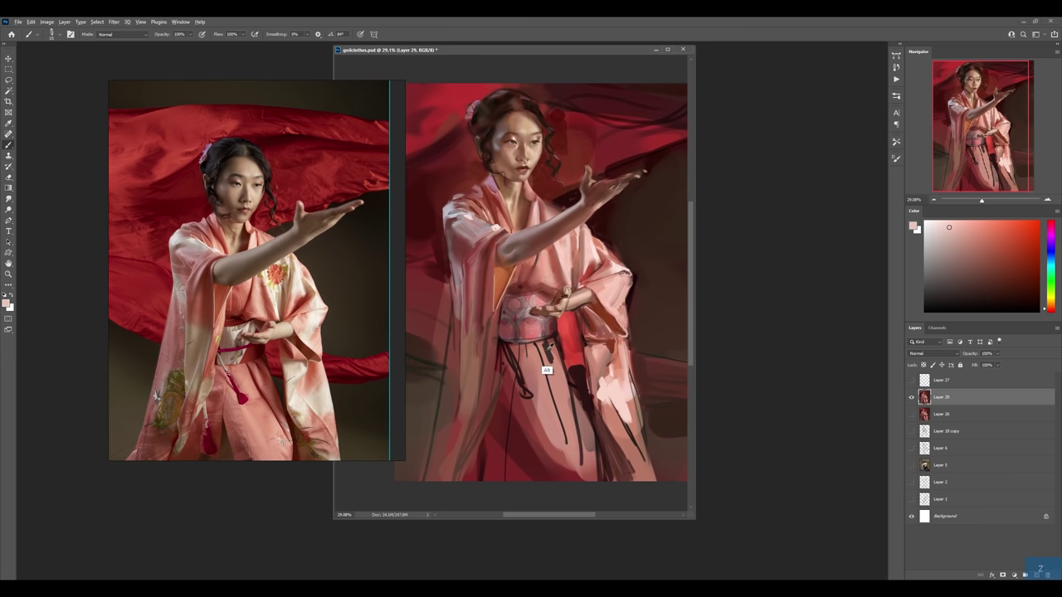
pyautogui.keyDown('alt'); pyautogui.click(546, 371); pyautogui.keyUp('alt')
# - On a new layer, paint faint light pink strokes on the left sleeve
pyautogui.keyDown('alt'); pyautogui.click(455, 259); pyautogui.keyUp('alt')
pyautogui.hotkey('ctrl', 'alt', '1')
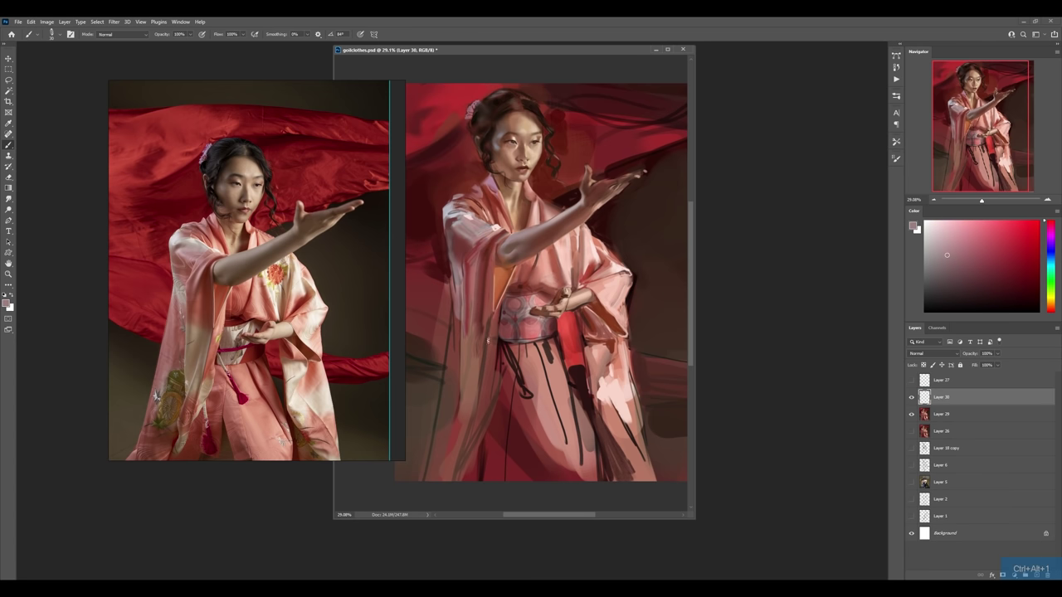
pyautogui.moveTo(479, 382)
pyautogui.mouseDown()
pyautogui.moveTo(484, 319)
pyautogui.moveTo(478, 356)
pyautogui.mouseUp()
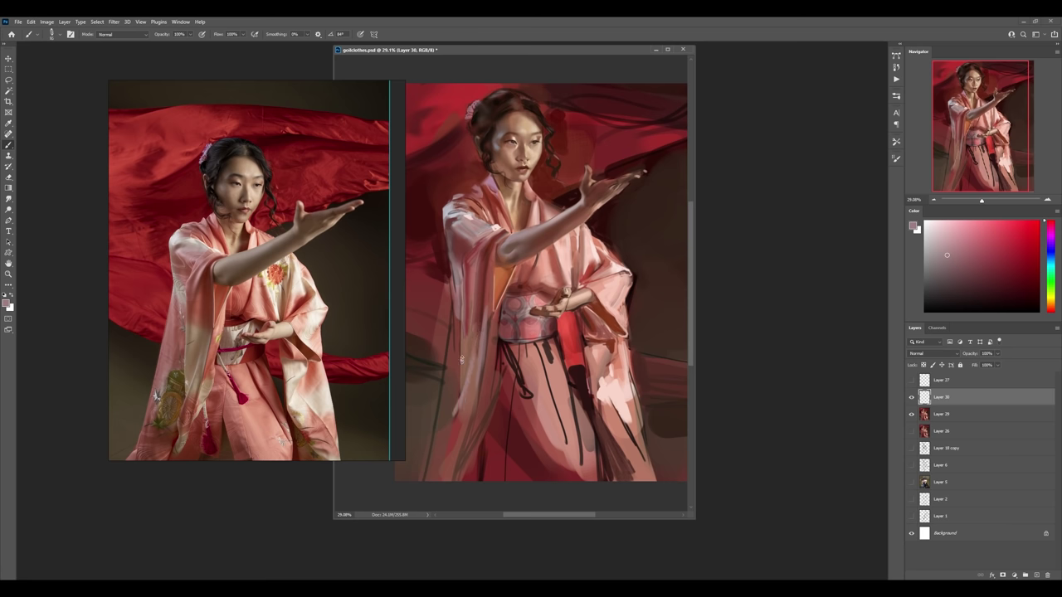
pyautogui.moveTo(461, 312); pyautogui.dragTo(462, 391)
pyautogui.moveTo(448, 311)
pyautogui.mouseDown()
pyautogui.moveTo(446, 410)
pyautogui.moveTo(444, 399)
pyautogui.mouseUp()
# - Zoom out and darken the lower-left sleeve with darker red strokes
pyautogui.press('z')
pyautogui.moveTo(485, 342); pyautogui.dragTo(473, 341)
pyautogui.press('b')
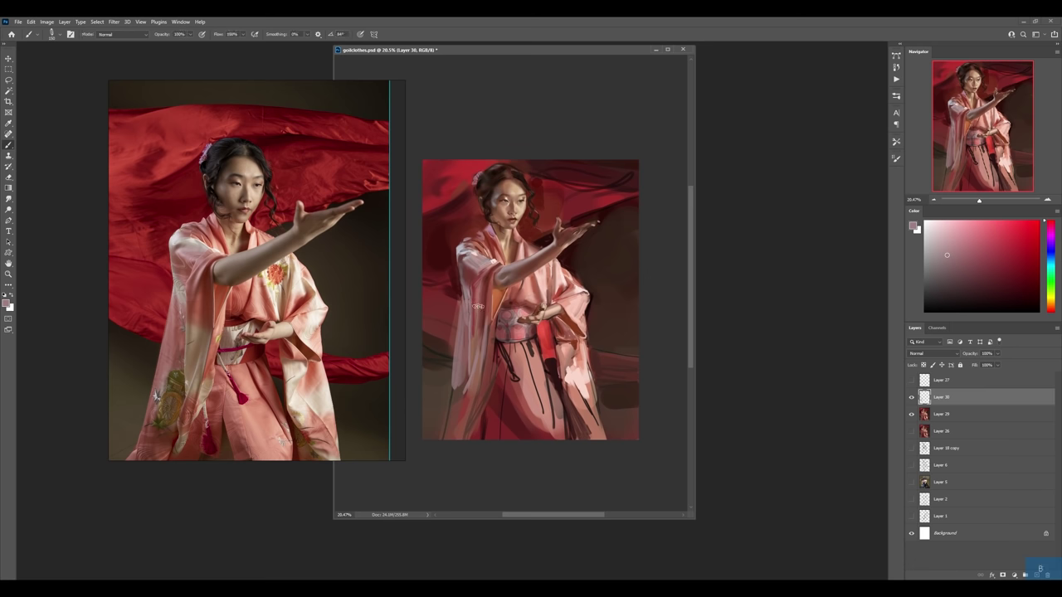
pyautogui.keyDown('alt'); pyautogui.click(458, 389); pyautogui.keyUp('alt')
pyautogui.moveTo(465, 413)
pyautogui.mouseDown()
pyautogui.moveTo(461, 442)
pyautogui.moveTo(453, 411)
pyautogui.mouseUp()
pyautogui.keyDown('alt'); pyautogui.click(461, 387); pyautogui.keyUp('alt')
pyautogui.keyDown('alt'); pyautogui.click(457, 391); pyautogui.keyUp('alt')
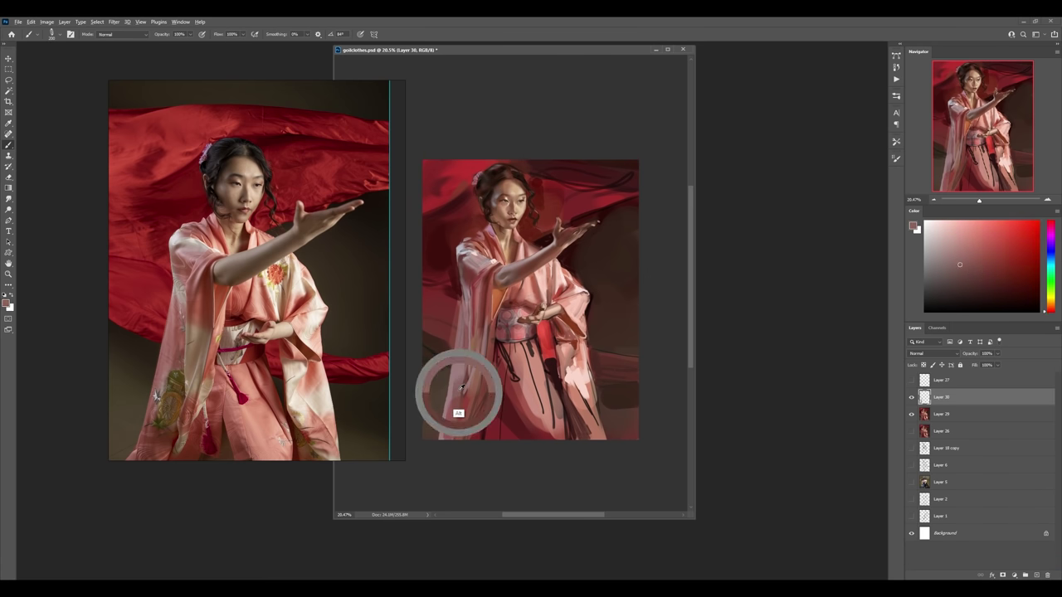
pyautogui.moveTo(456, 365); pyautogui.dragTo(438, 436)
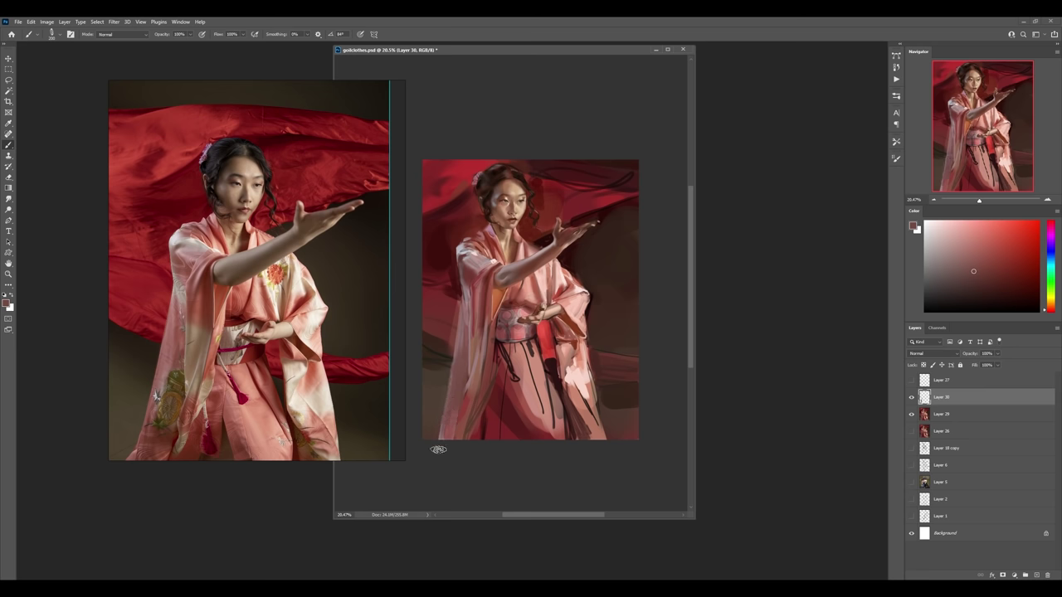
# - Sample reds and pinks from the sleeve area and dab dark red on it
pyautogui.keyDown('alt'); pyautogui.click(463, 341); pyautogui.keyUp('alt')
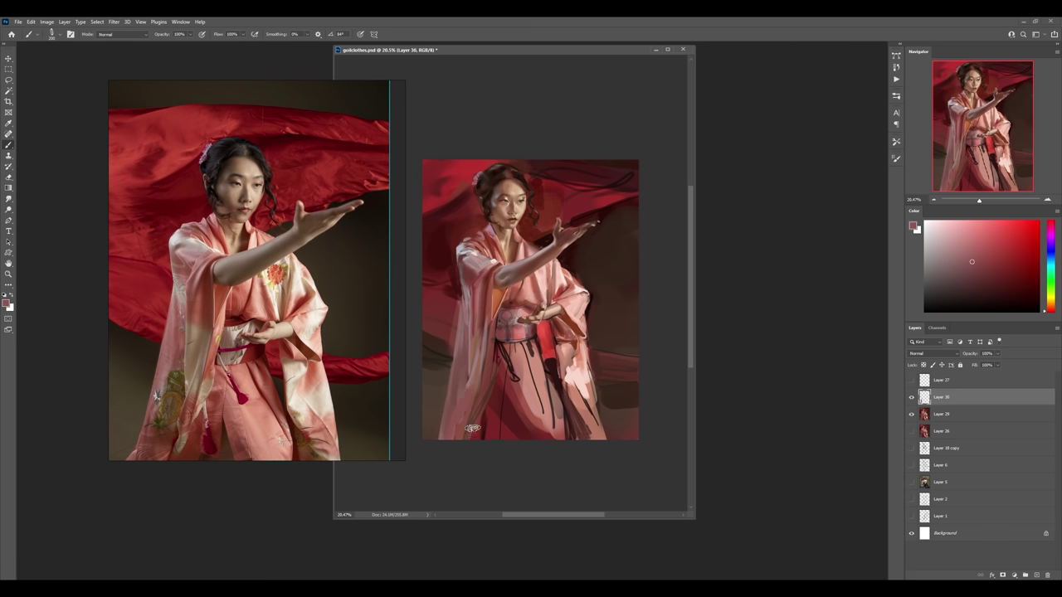
pyautogui.keyDown('alt'); pyautogui.click(478, 370); pyautogui.keyUp('alt')
pyautogui.keyDown('alt'); pyautogui.click(493, 403); pyautogui.keyUp('alt')
pyautogui.click(455, 413)
pyautogui.keyDown('alt'); pyautogui.click(462, 356); pyautogui.keyUp('alt')
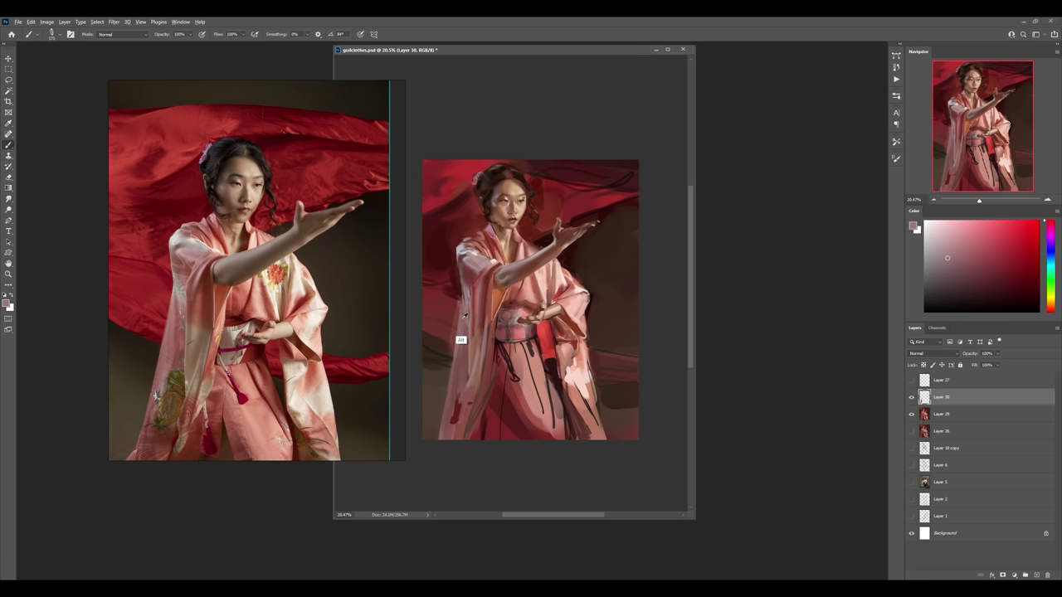
pyautogui.keyDown('alt'); pyautogui.click(462, 342); pyautogui.keyUp('alt')
# - Undo the last two strokes on the left sleeve and return to the Brush
pyautogui.hotkey('ctrl', 'z')
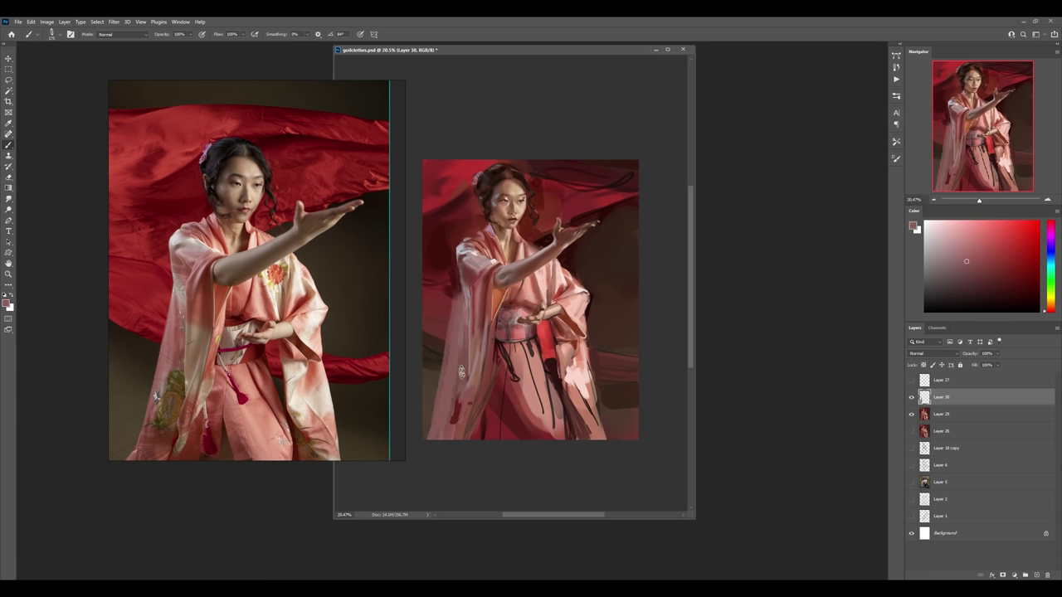
pyautogui.hotkey('ctrl', 'z')
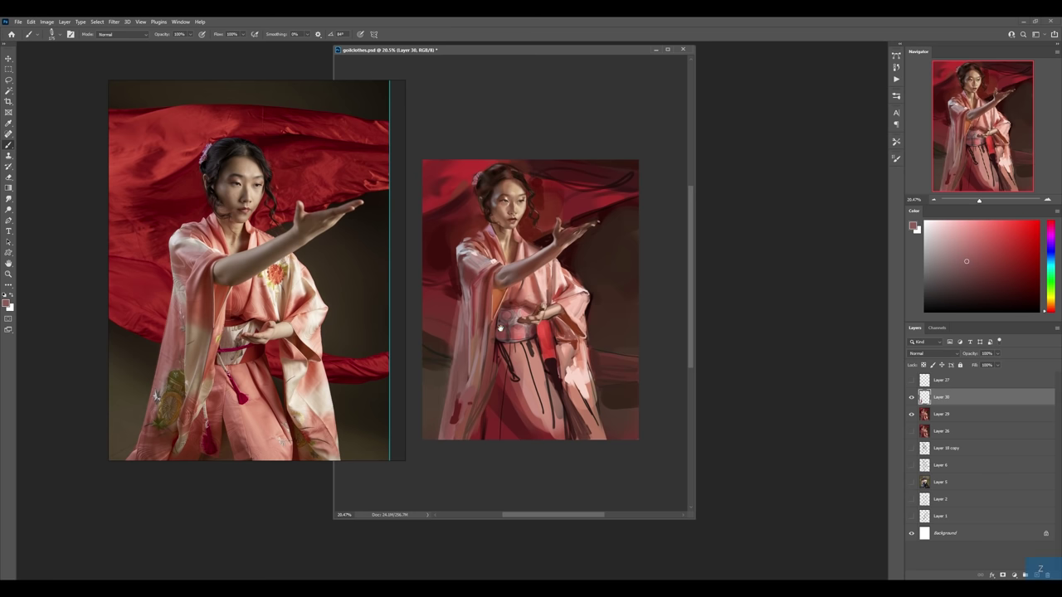
pyautogui.moveTo(505, 331); pyautogui.dragTo(479, 389)
pyautogui.press('b')
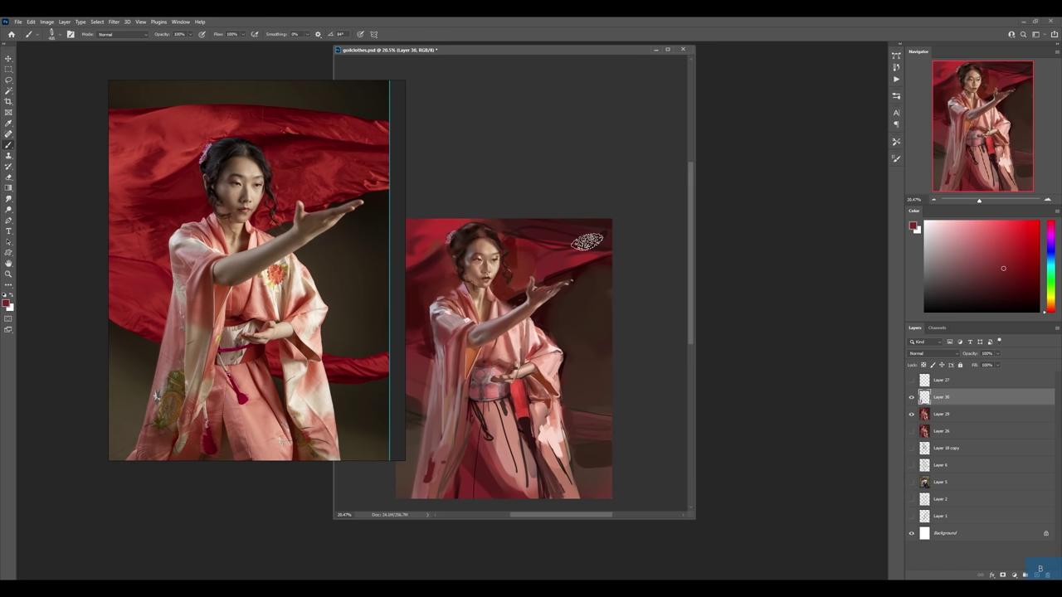
# - Sample dark brown and red, then move the painting window further right
pyautogui.keyDown('alt'); pyautogui.click(591, 278); pyautogui.keyUp('alt')
pyautogui.keyDown('alt'); pyautogui.click(564, 257); pyautogui.keyUp('alt')
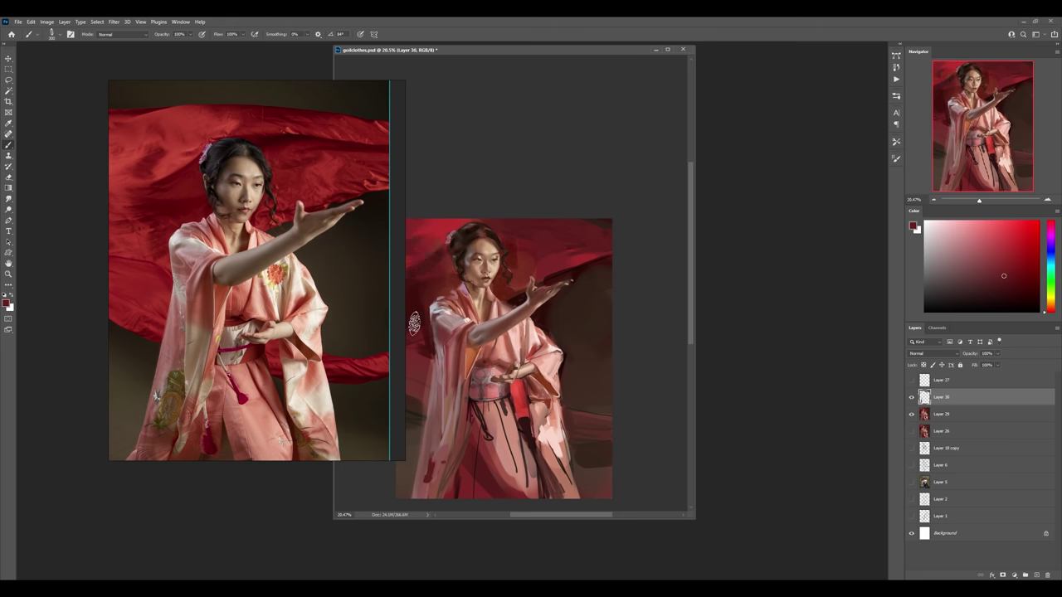
pyautogui.moveTo(405, 278)
pyautogui.mouseDown()
pyautogui.moveTo(411, 332)
pyautogui.moveTo(468, 324)
pyautogui.mouseUp()
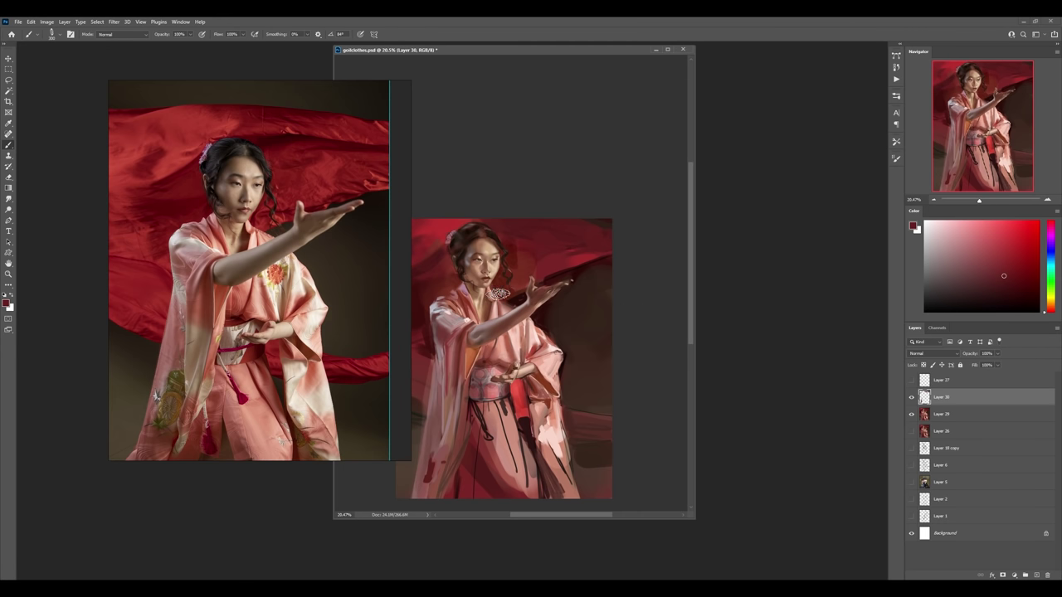
pyautogui.moveTo(621, 50); pyautogui.dragTo(727, 46)
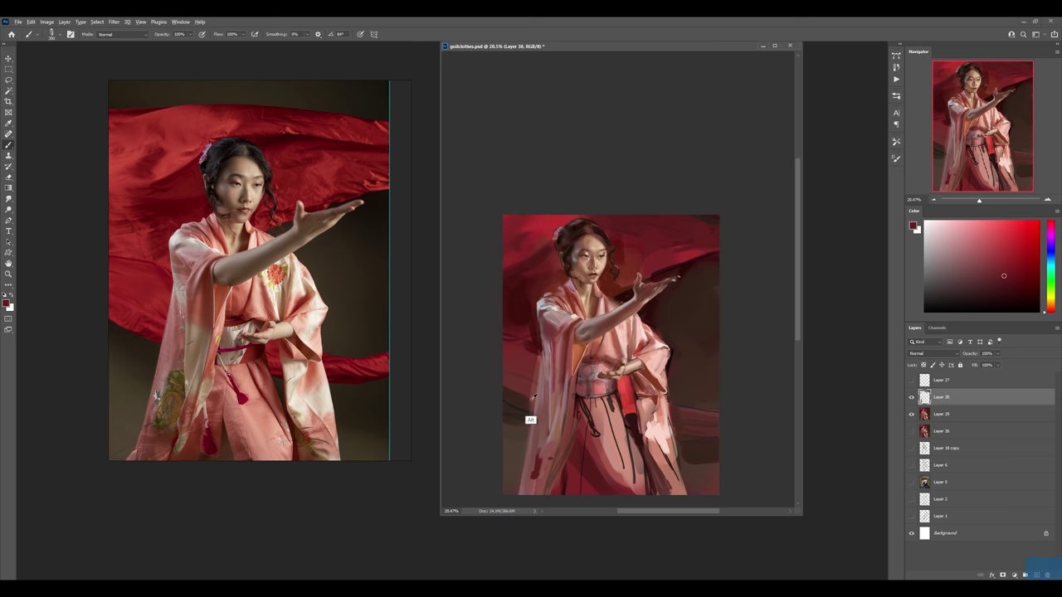
# - Darken the painting's left edge with brown and red strokes and add fresh red to the sash
pyautogui.keyDown('alt'); pyautogui.click(524, 413); pyautogui.keyUp('alt')
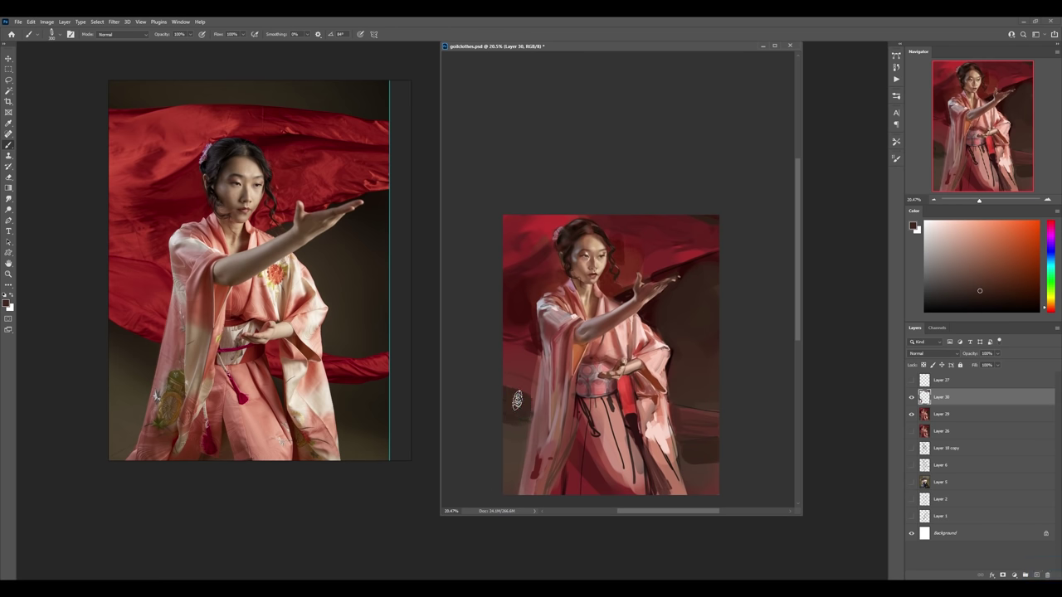
pyautogui.moveTo(521, 406); pyautogui.dragTo(502, 392)
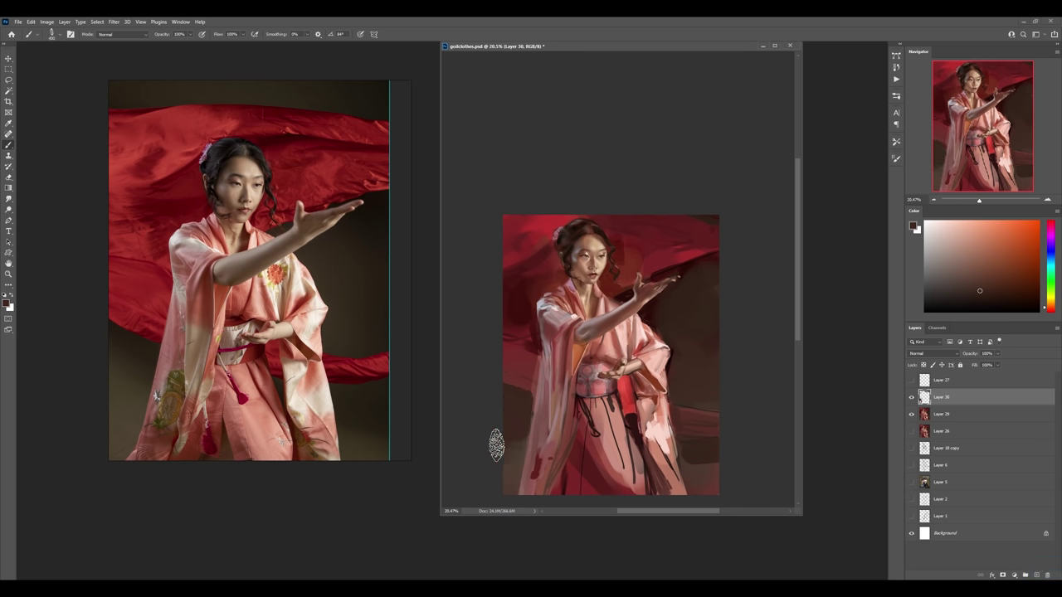
pyautogui.keyDown('alt'); pyautogui.click(521, 326); pyautogui.keyUp('alt')
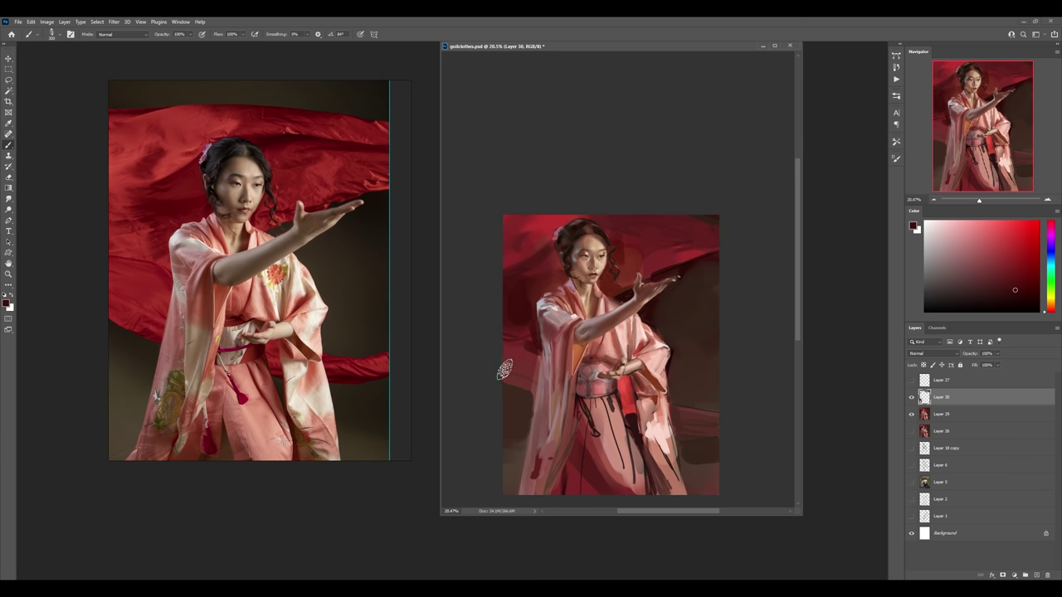
pyautogui.moveTo(505, 370)
pyautogui.mouseDown()
pyautogui.moveTo(530, 379)
pyautogui.moveTo(522, 358)
pyautogui.mouseUp()
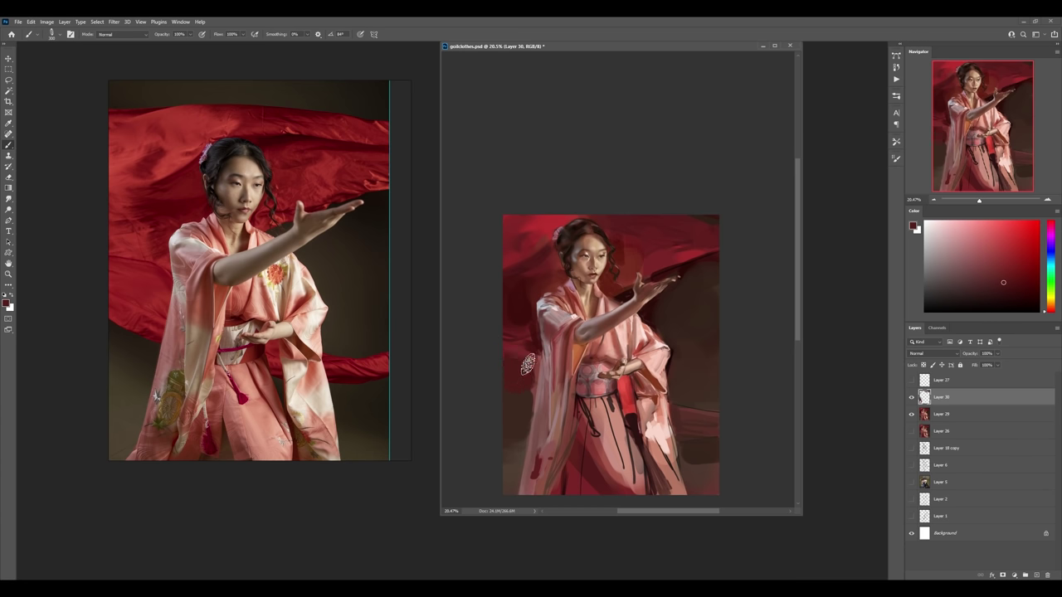
pyautogui.keyDown('alt'); pyautogui.click(657, 241); pyautogui.keyUp('alt')
pyautogui.moveTo(620, 393); pyautogui.dragTo(630, 413)
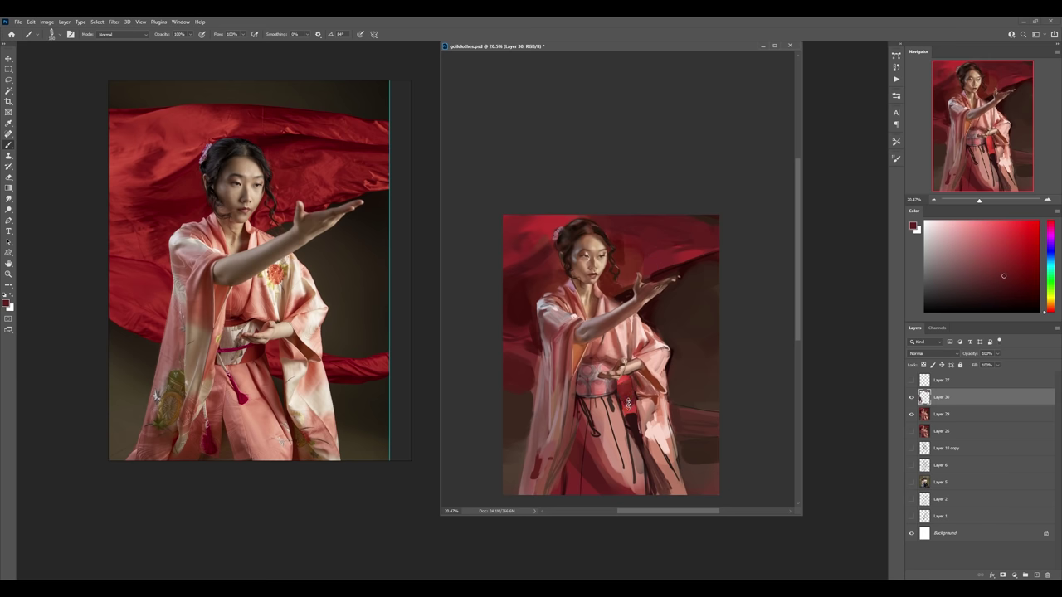
# - Sample muted pinks from the skirt and paint over the dark squiggle
pyautogui.keyDown('alt'); pyautogui.click(683, 470); pyautogui.keyUp('alt')
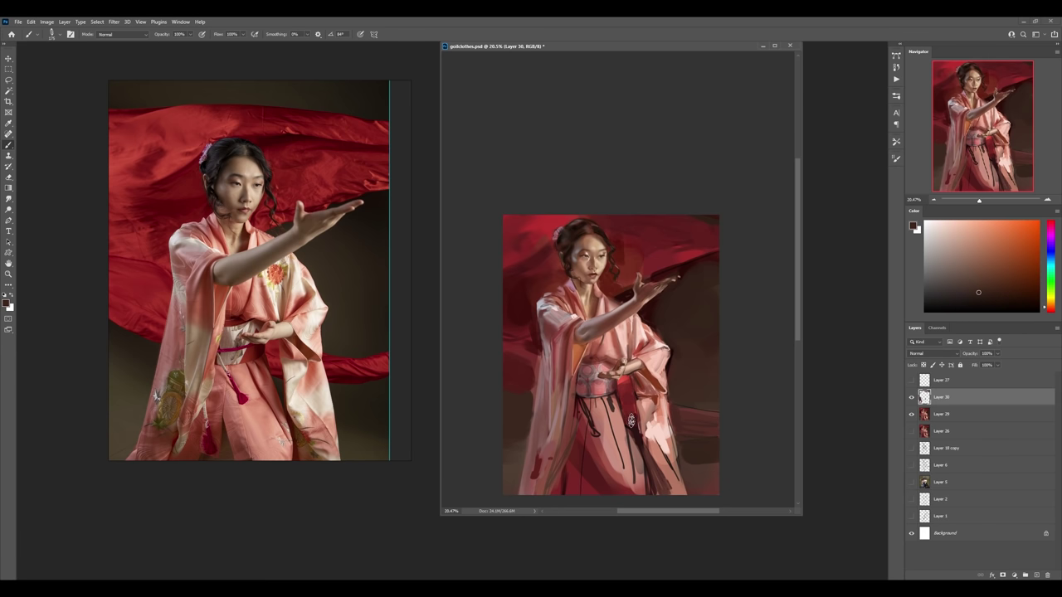
pyautogui.keyDown('alt'); pyautogui.click(645, 427); pyautogui.keyUp('alt')
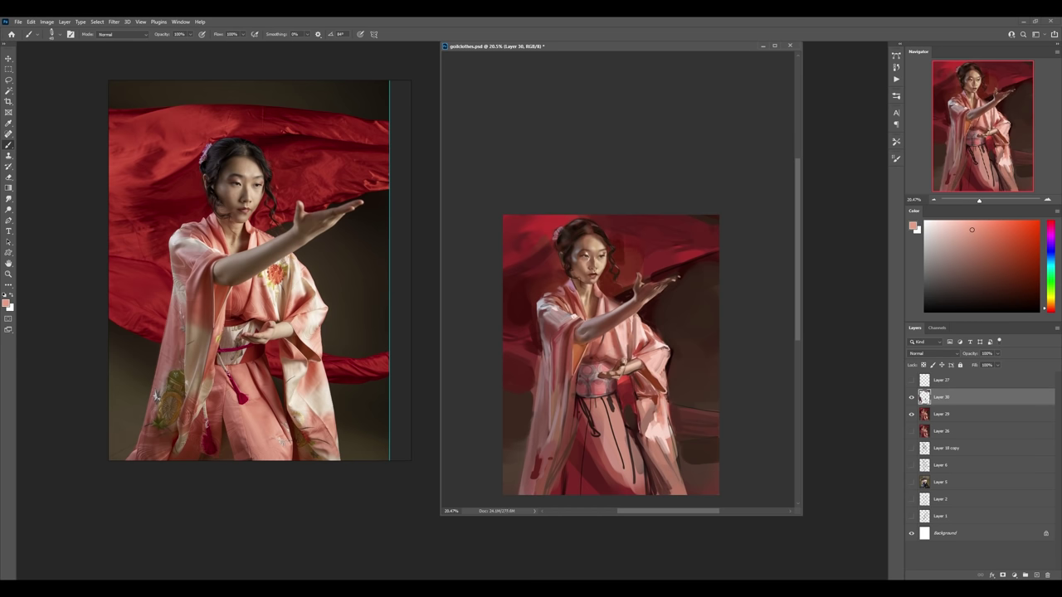
pyautogui.keyDown('alt'); pyautogui.click(658, 441); pyautogui.keyUp('alt')
pyautogui.keyDown('alt'); pyautogui.click(653, 444); pyautogui.keyUp('alt')
pyautogui.keyDown('alt'); pyautogui.click(654, 429); pyautogui.keyUp('alt')
pyautogui.keyDown('alt'); pyautogui.click(657, 449); pyautogui.keyUp('alt')
pyautogui.keyDown('alt'); pyautogui.click(664, 452); pyautogui.keyUp('alt')
pyautogui.moveTo(664, 435); pyautogui.dragTo(684, 488)
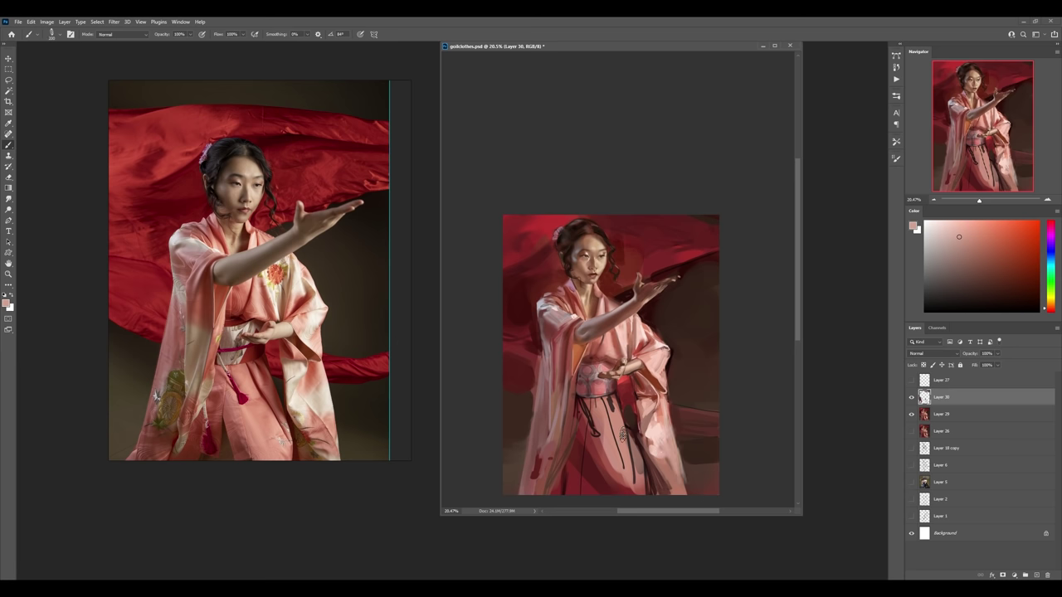
# - Add Layer 31 in Lighten mode and paint red patterns on the sash and skirt
pyautogui.hotkey('ctrl', 'shift', 'alt', 'n')
pyautogui.click(936, 354)
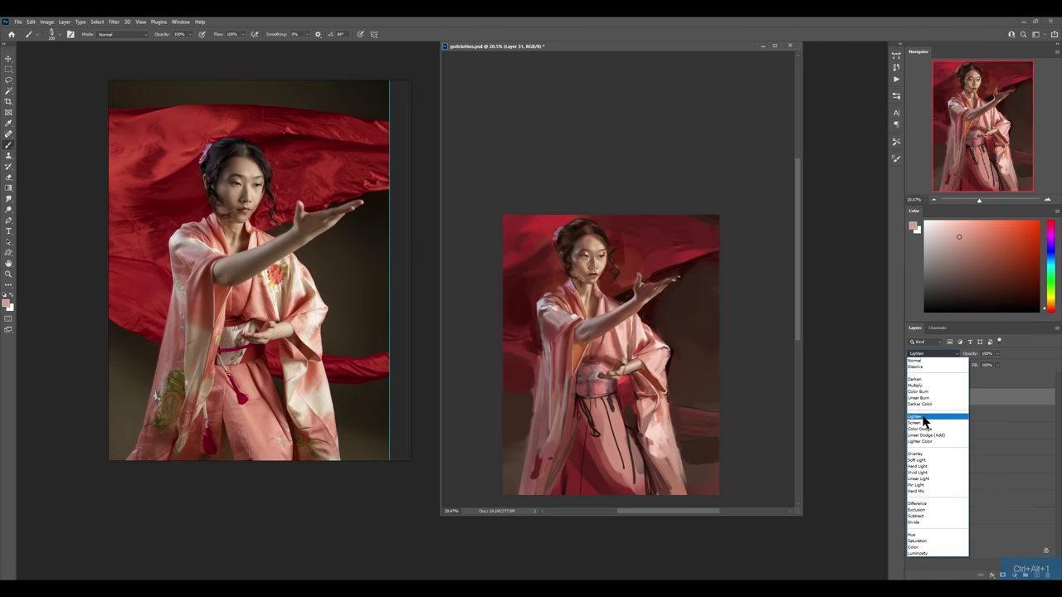
pyautogui.click(929, 419)
pyautogui.keyDown('alt'); pyautogui.click(624, 390); pyautogui.keyUp('alt')
pyautogui.moveTo(624, 390)
pyautogui.mouseDown()
pyautogui.moveTo(616, 448)
pyautogui.moveTo(639, 502)
pyautogui.moveTo(656, 506)
pyautogui.moveTo(585, 406)
pyautogui.moveTo(598, 502)
pyautogui.mouseUp()
pyautogui.moveTo(576, 432); pyautogui.dragTo(576, 519)
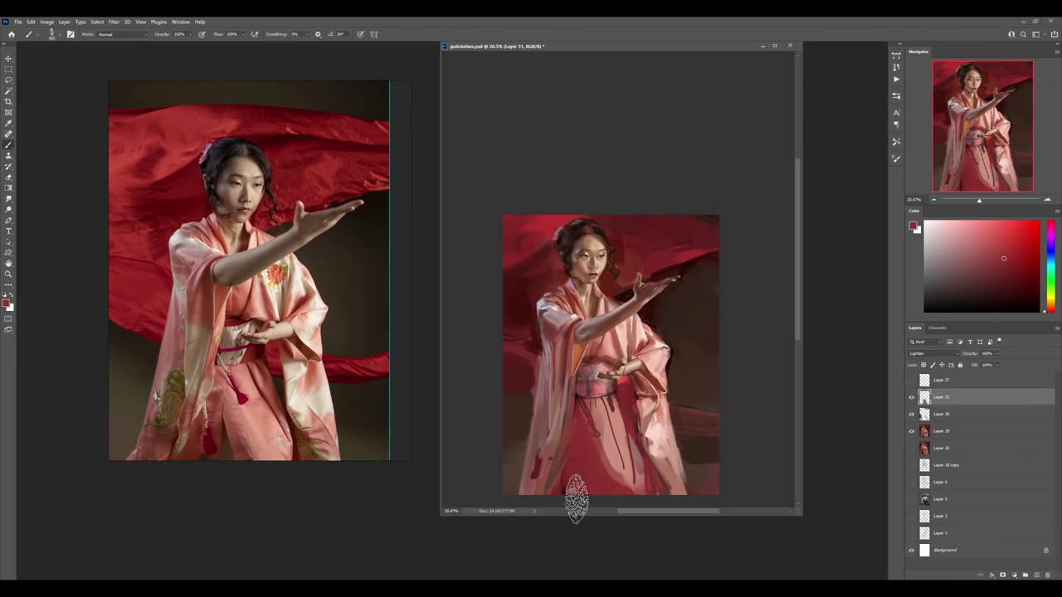
# - Try magenta strokes across the sash, then undo them
pyautogui.moveTo(1051, 237); pyautogui.dragTo(1050, 227)
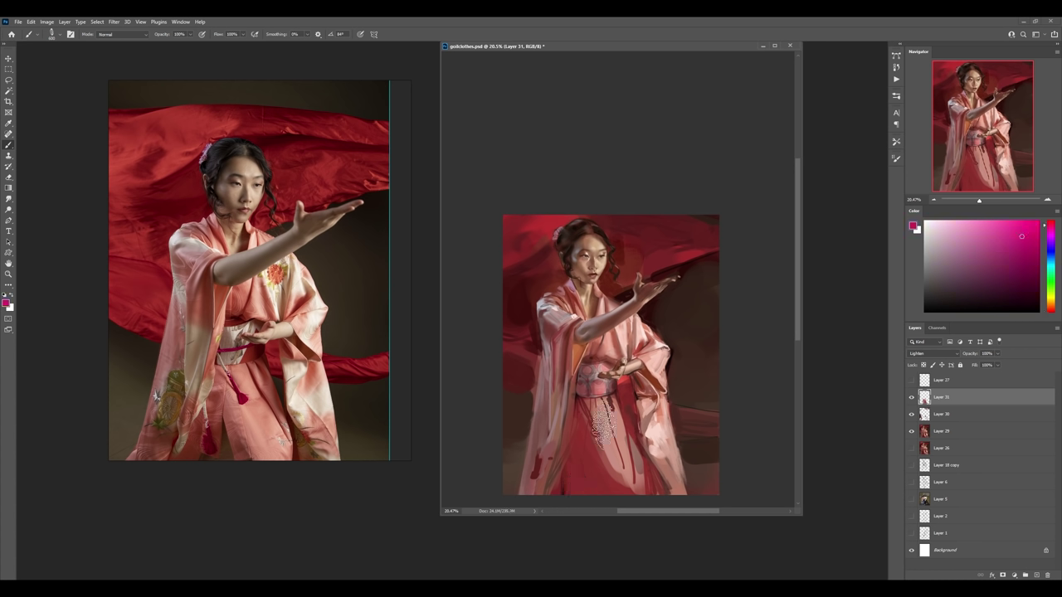
pyautogui.moveTo(607, 409); pyautogui.dragTo(601, 448)
pyautogui.moveTo(560, 387); pyautogui.dragTo(585, 427)
pyautogui.moveTo(602, 380); pyautogui.dragTo(652, 415)
pyautogui.hotkey('ctrl', 'z')
pyautogui.hotkey('ctrl', 'z')
# - Paint darker magenta over the sash, down the skirt and beside the raised hand
pyautogui.moveTo(1024, 278); pyautogui.dragTo(1013, 271)
pyautogui.click(579, 392)
pyautogui.moveTo(579, 392); pyautogui.dragTo(649, 417)
pyautogui.moveTo(630, 364)
pyautogui.mouseDown()
pyautogui.moveTo(654, 459)
pyautogui.moveTo(618, 493)
pyautogui.mouseUp()
pyautogui.moveTo(643, 343); pyautogui.dragTo(680, 340)
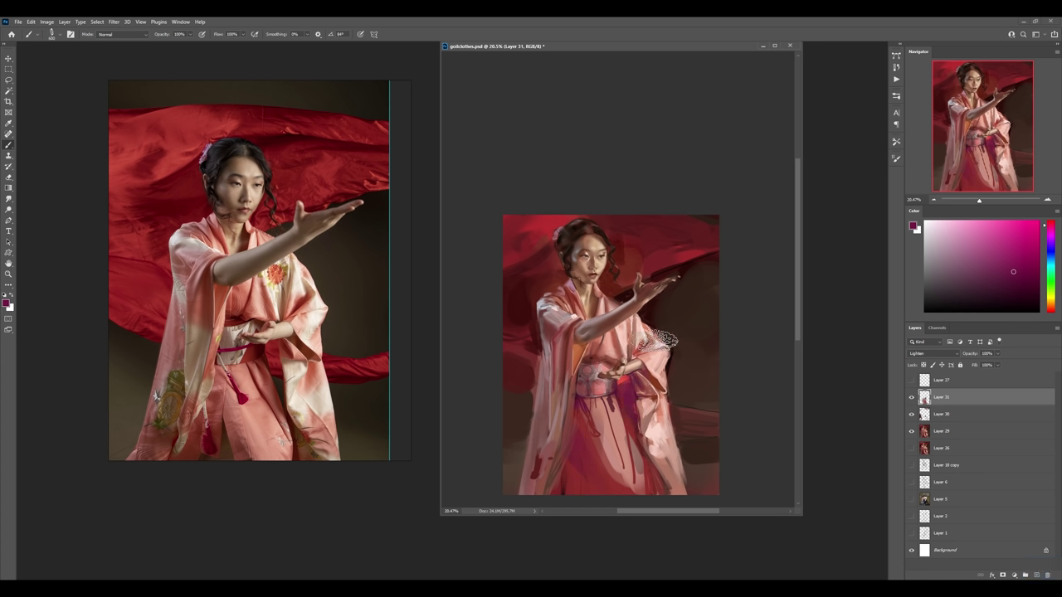
# - Switch back to red and merge Layers 29, 30 and 31 into Layer 31
pyautogui.keyDown('alt'); pyautogui.click(664, 278); pyautogui.keyUp('alt')
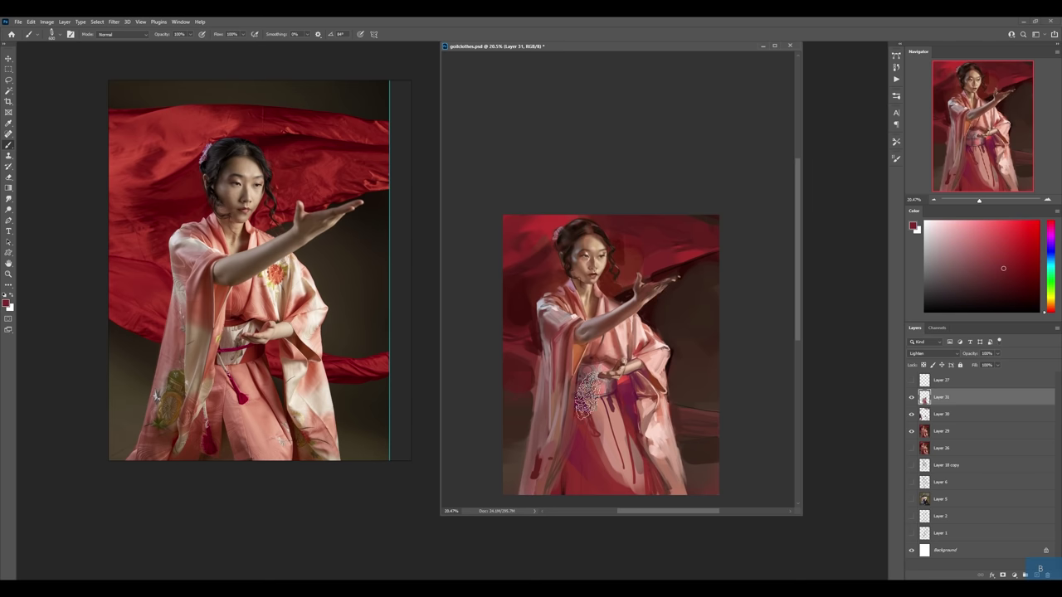
pyautogui.keyDown('shift'); pyautogui.click(954, 433); pyautogui.keyUp('shift')
pyautogui.hotkey('ctrl', 'e')
pyautogui.keyDown('alt'); pyautogui.click(519, 382); pyautogui.keyUp('alt')
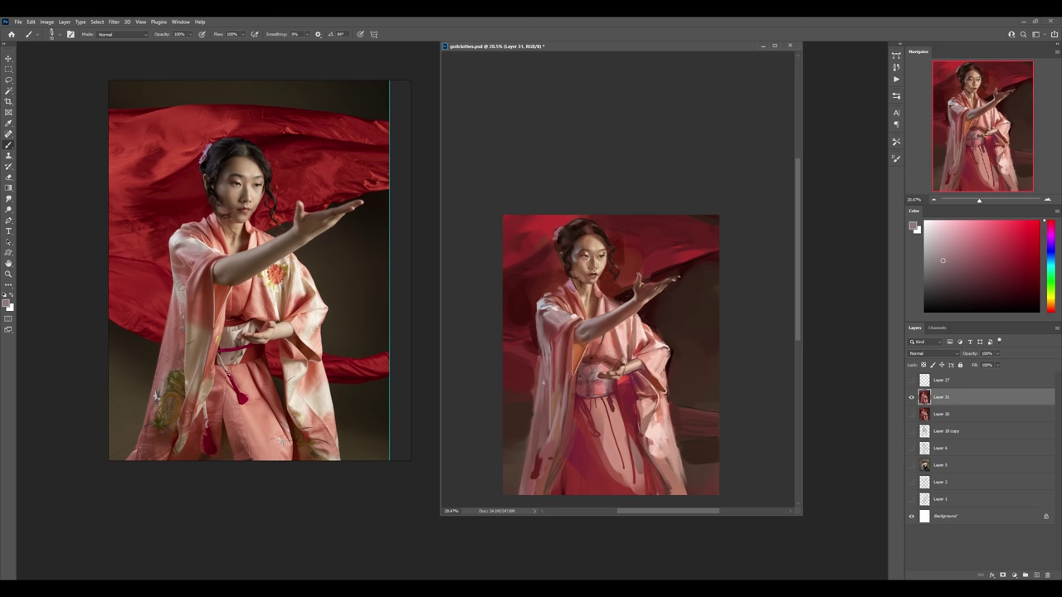
# - On new Layer 32, lighten the left sleeve edge with sampled pinks
pyautogui.hotkey('ctrl', 'alt', '1')
pyautogui.keyDown('alt'); pyautogui.click(545, 403); pyautogui.keyUp('alt')
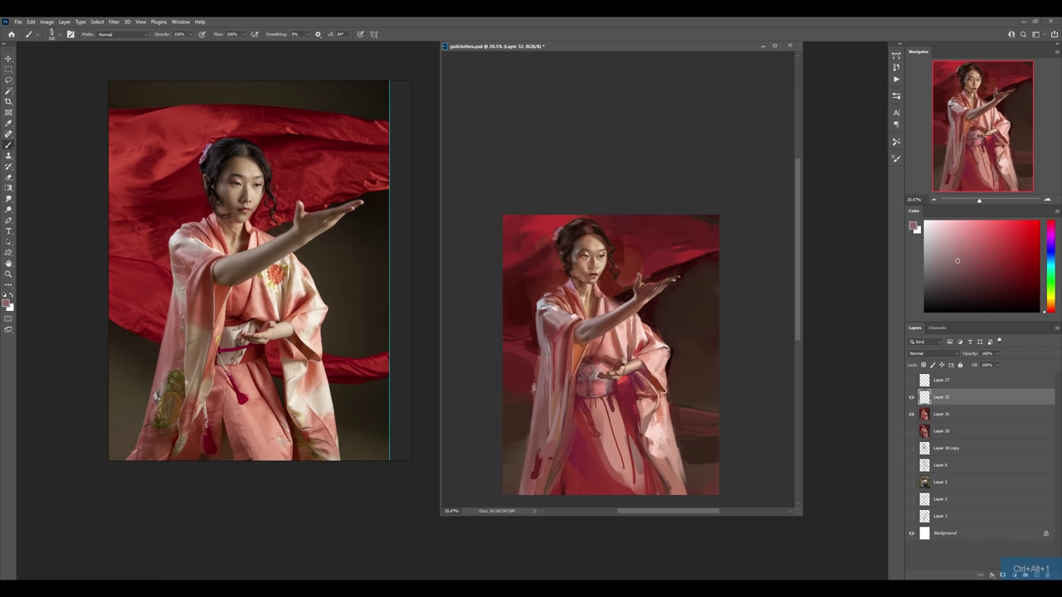
pyautogui.moveTo(538, 352); pyautogui.dragTo(524, 453)
pyautogui.keyDown('alt'); pyautogui.click(540, 422); pyautogui.keyUp('alt')
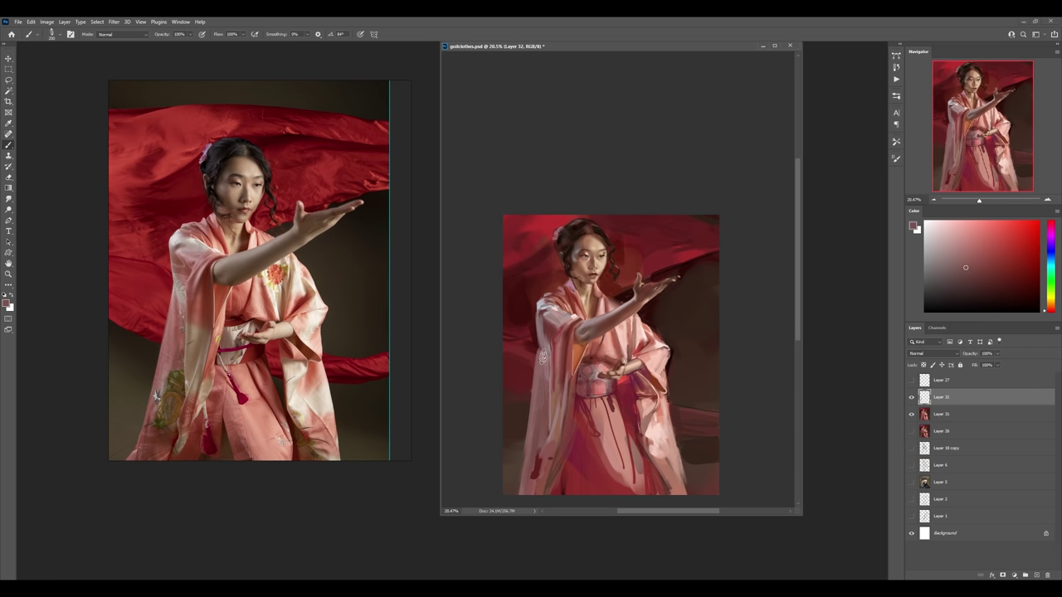
pyautogui.keyDown('alt'); pyautogui.click(545, 365); pyautogui.keyUp('alt')
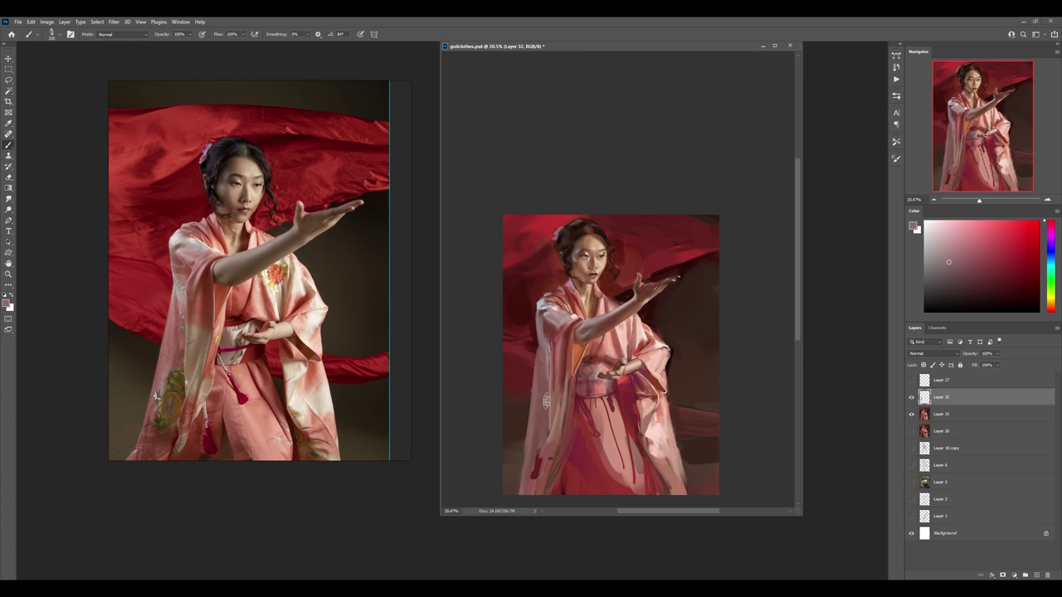
pyautogui.keyDown('alt'); pyautogui.click(539, 340); pyautogui.keyUp('alt')
pyautogui.keyDown('alt'); pyautogui.click(537, 369); pyautogui.keyUp('alt')
# - Paint dark maroon strokes on the kimono's right edge, lower skirt and belt
pyautogui.keyDown('alt'); pyautogui.click(524, 338); pyautogui.keyUp('alt')
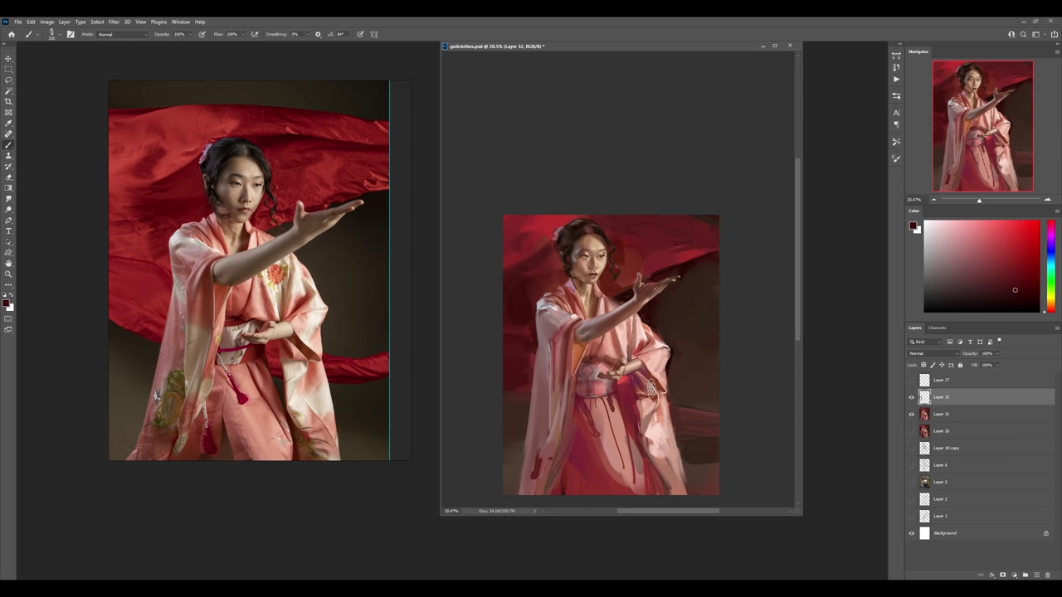
pyautogui.moveTo(687, 415)
pyautogui.mouseDown()
pyautogui.moveTo(687, 460)
pyautogui.moveTo(669, 461)
pyautogui.mouseUp()
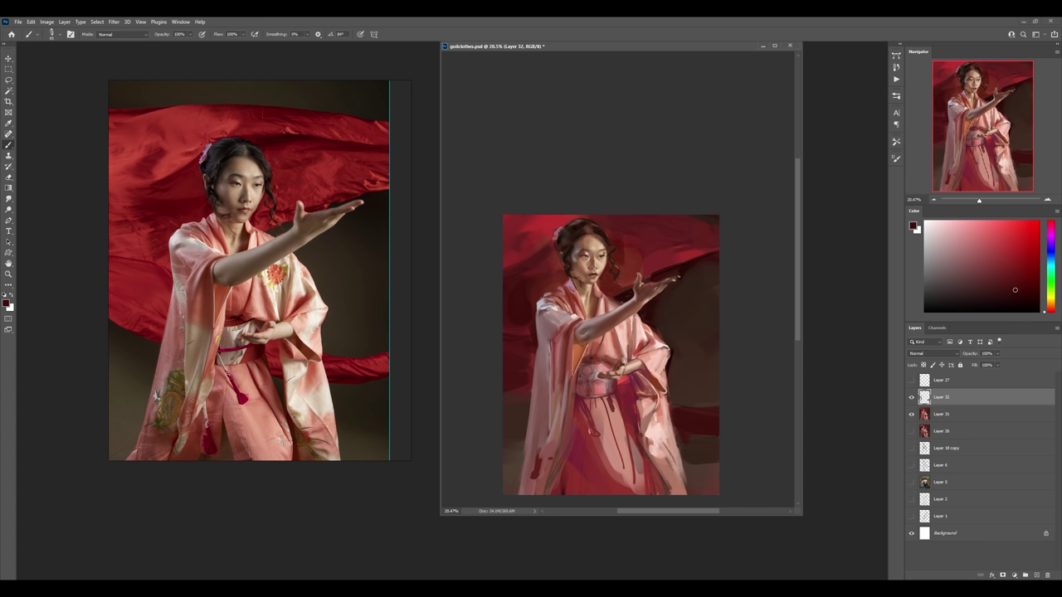
pyautogui.moveTo(588, 400); pyautogui.dragTo(580, 487)
pyautogui.moveTo(590, 440); pyautogui.dragTo(586, 491)
pyautogui.keyDown('alt'); pyautogui.click(692, 469); pyautogui.keyUp('alt')
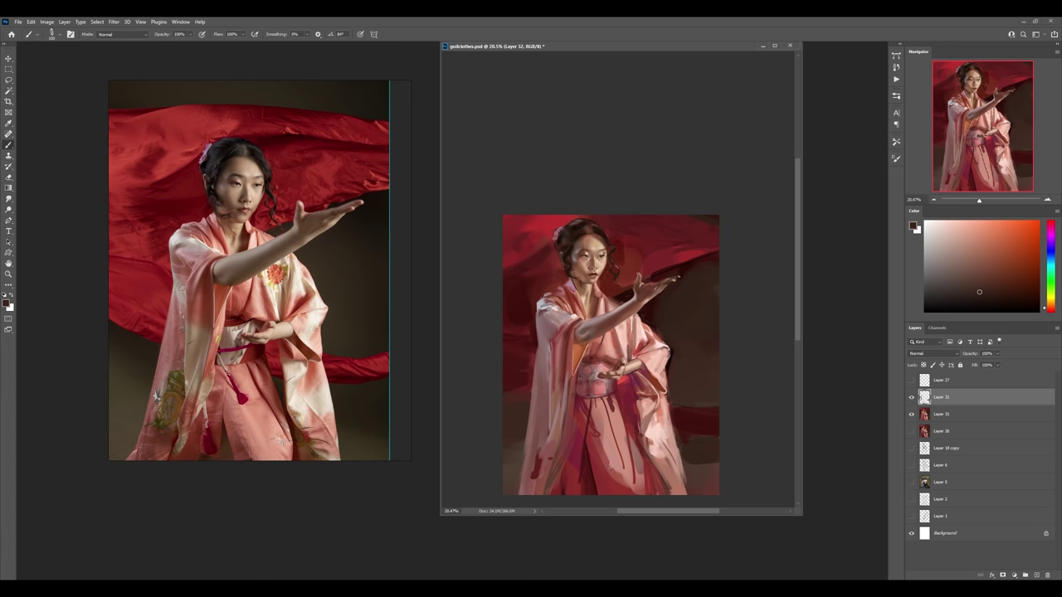
pyautogui.moveTo(580, 482); pyautogui.dragTo(571, 494)
pyautogui.moveTo(585, 379); pyautogui.dragTo(584, 386)
pyautogui.keyDown('alt'); pyautogui.click(619, 419); pyautogui.keyUp('alt')
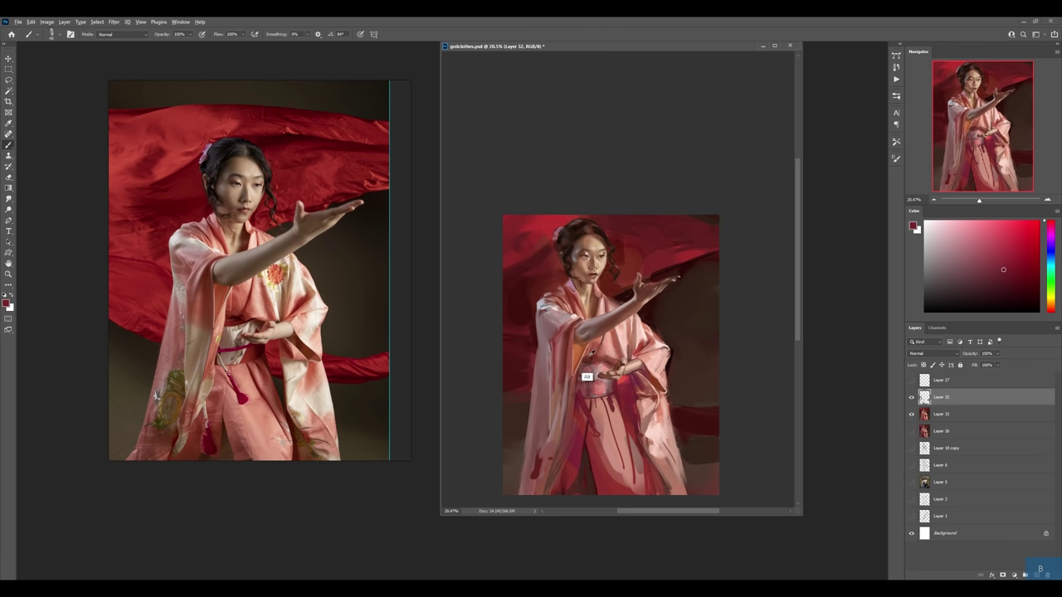
# - Paint a thin dark stroke and small light marks on the kimono's left sleeve
pyautogui.keyDown('alt'); pyautogui.click(589, 378); pyautogui.keyUp('alt')
pyautogui.moveTo(543, 351); pyautogui.dragTo(544, 415)
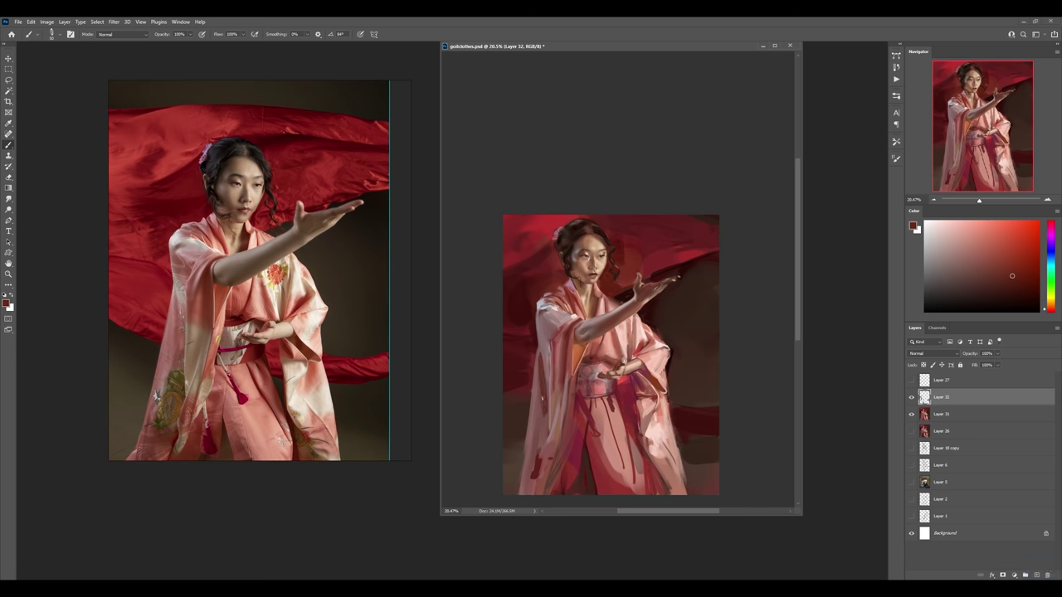
pyautogui.keyDown('alt'); pyautogui.click(570, 332); pyautogui.keyUp('alt')
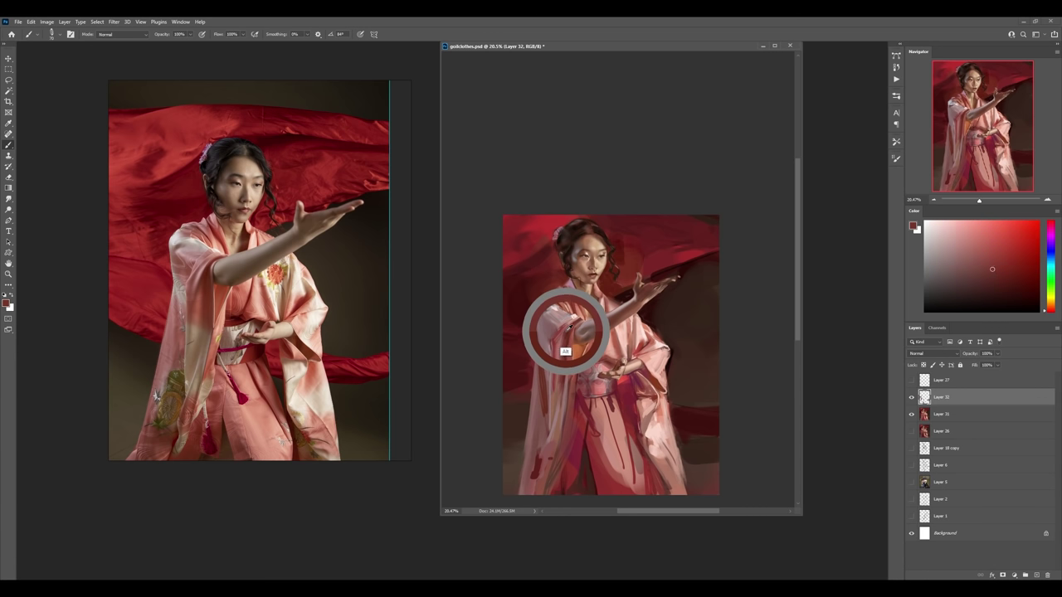
pyautogui.moveTo(556, 331); pyautogui.dragTo(551, 345)
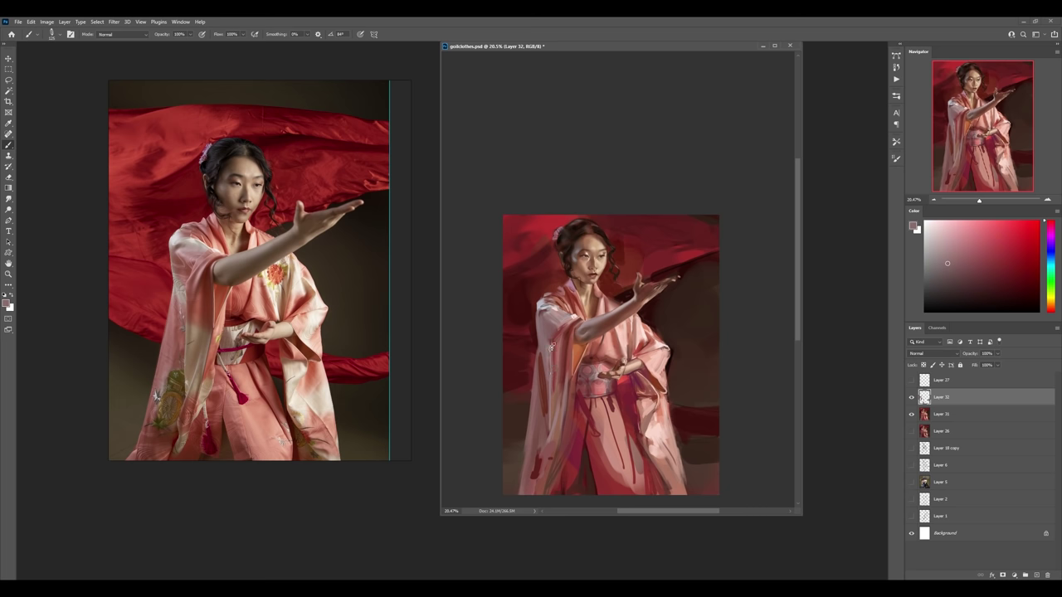
pyautogui.keyDown('alt'); pyautogui.click(550, 356); pyautogui.keyUp('alt')
pyautogui.moveTo(553, 387); pyautogui.dragTo(554, 412)
# - Sample reds and pinks, then paint a short dark-red fold at the robe centre
pyautogui.keyDown('alt'); pyautogui.click(567, 297); pyautogui.keyUp('alt')
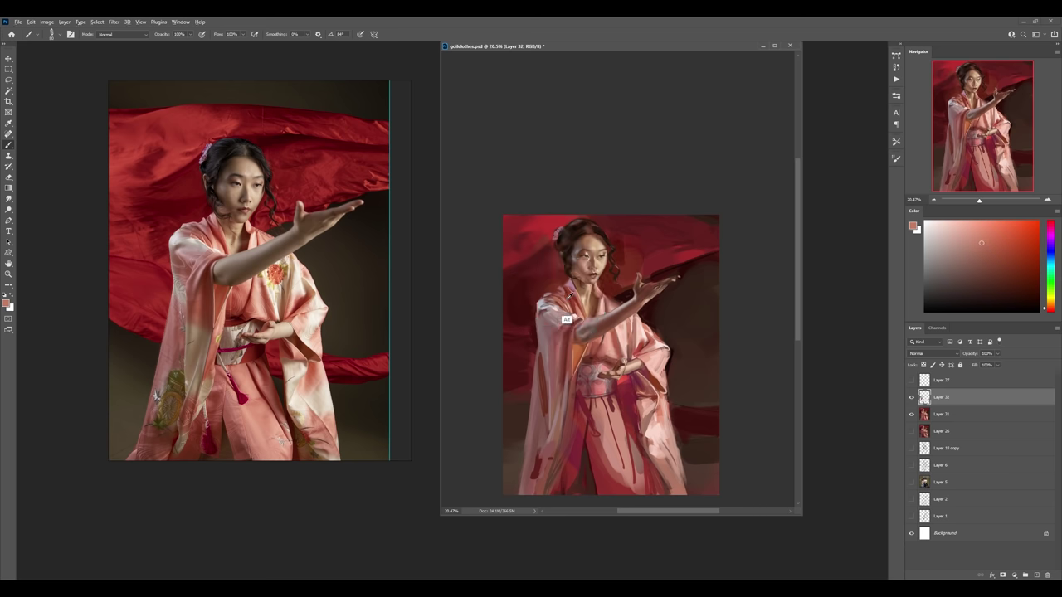
pyautogui.keyDown('alt'); pyautogui.click(570, 295); pyautogui.keyUp('alt')
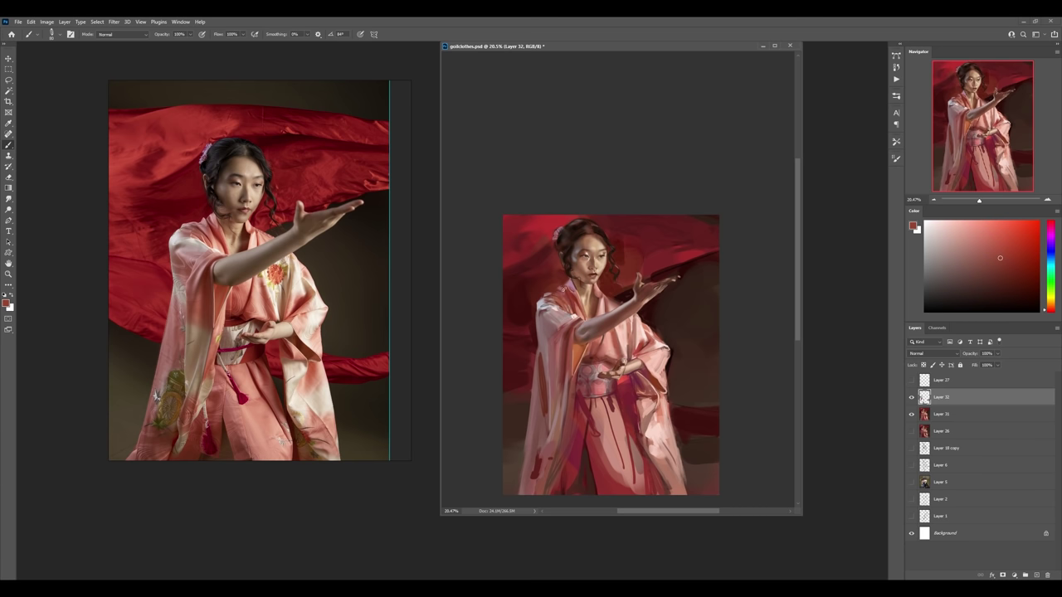
pyautogui.keyDown('alt'); pyautogui.click(561, 337); pyautogui.keyUp('alt')
pyautogui.keyDown('alt'); pyautogui.click(540, 303); pyautogui.keyUp('alt')
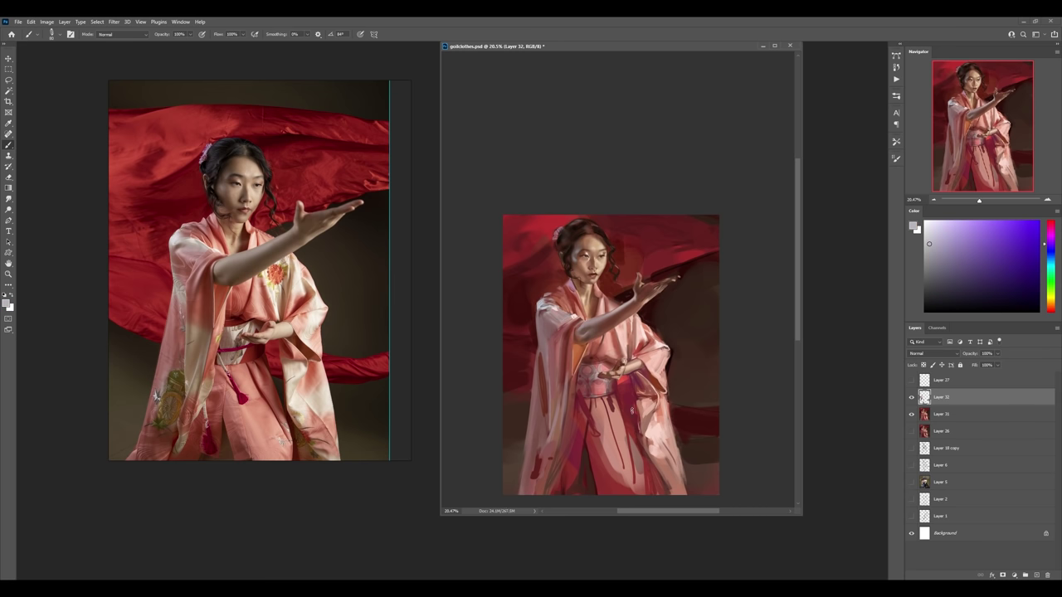
pyautogui.keyDown('alt'); pyautogui.click(610, 463); pyautogui.keyUp('alt')
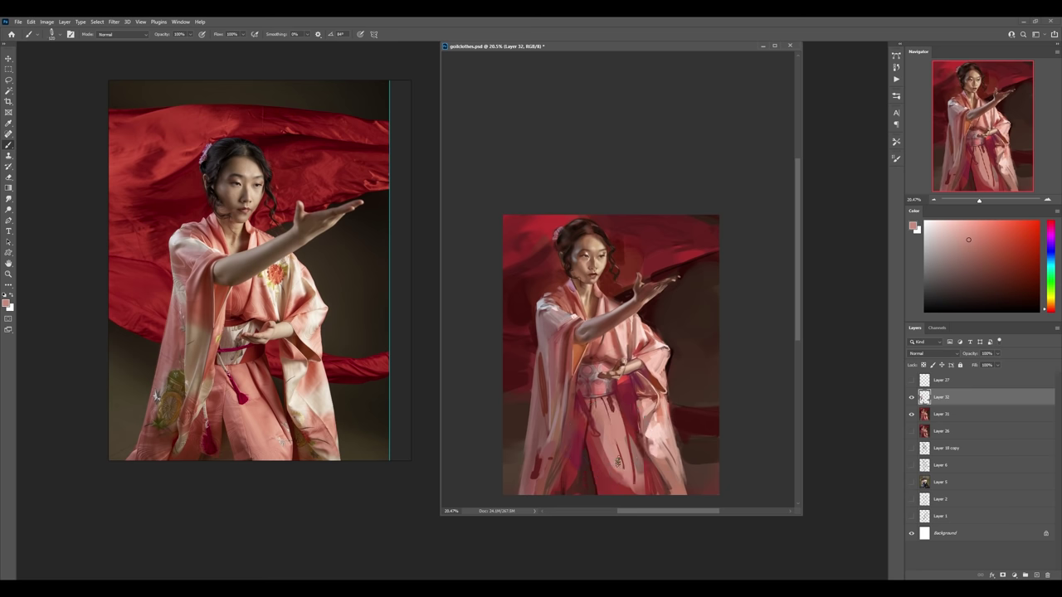
pyautogui.keyDown('alt'); pyautogui.click(652, 479); pyautogui.keyUp('alt')
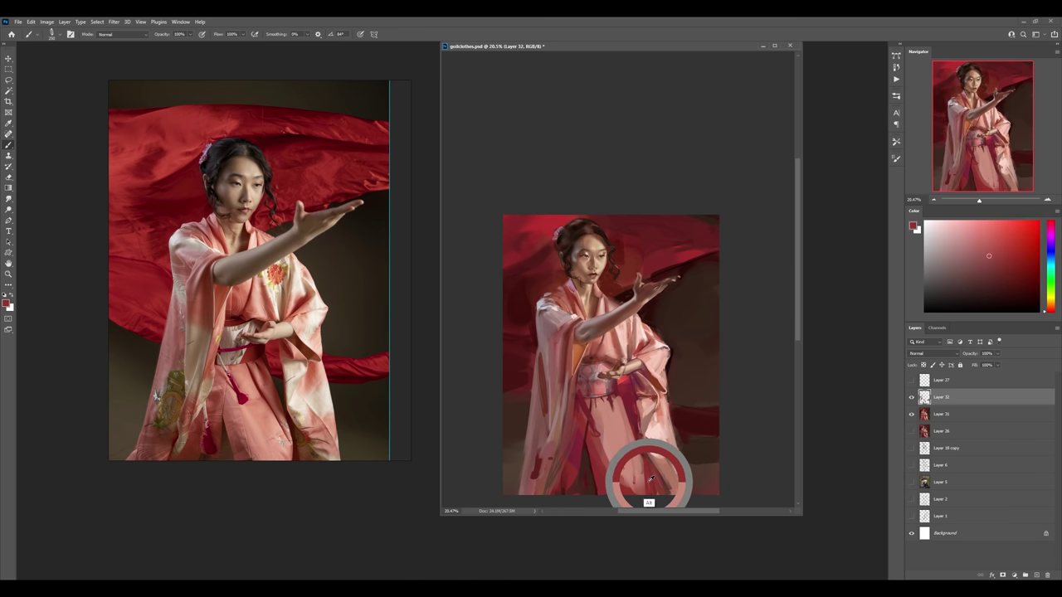
pyautogui.moveTo(614, 406)
pyautogui.mouseDown()
pyautogui.moveTo(614, 433)
pyautogui.moveTo(636, 461)
pyautogui.mouseUp()
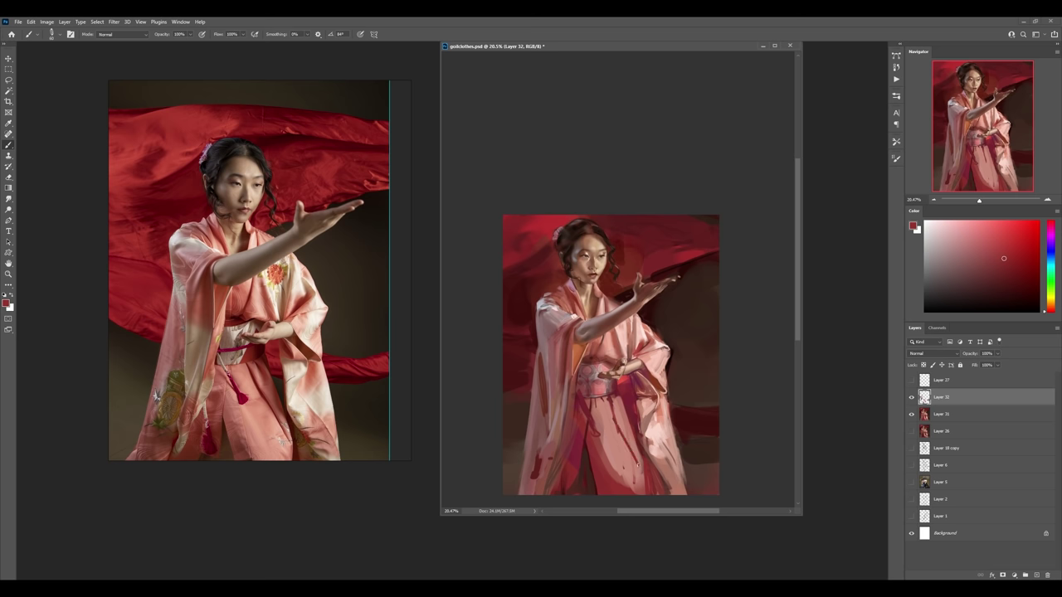
# - Fine-tune the colour, resample light pinks, and pick a very dark red
pyautogui.keyDown('alt'); pyautogui.click(624, 409); pyautogui.keyUp('alt')
pyautogui.keyDown('alt'); pyautogui.click(621, 410); pyautogui.keyUp('alt')
pyautogui.keyDown('alt'); pyautogui.click(655, 430); pyautogui.keyUp('alt')
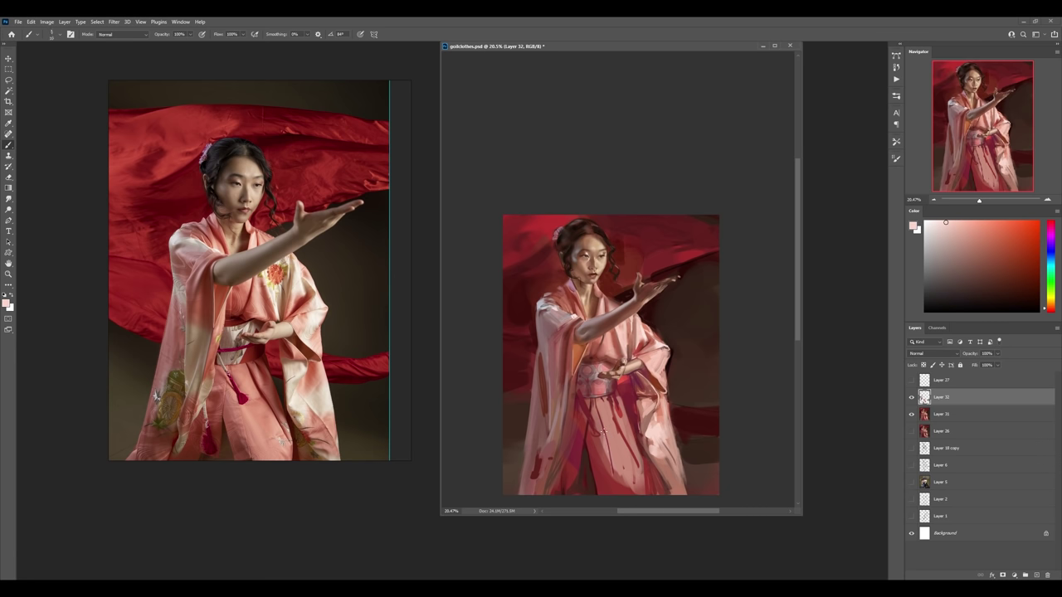
pyautogui.keyDown('alt'); pyautogui.click(667, 427); pyautogui.keyUp('alt')
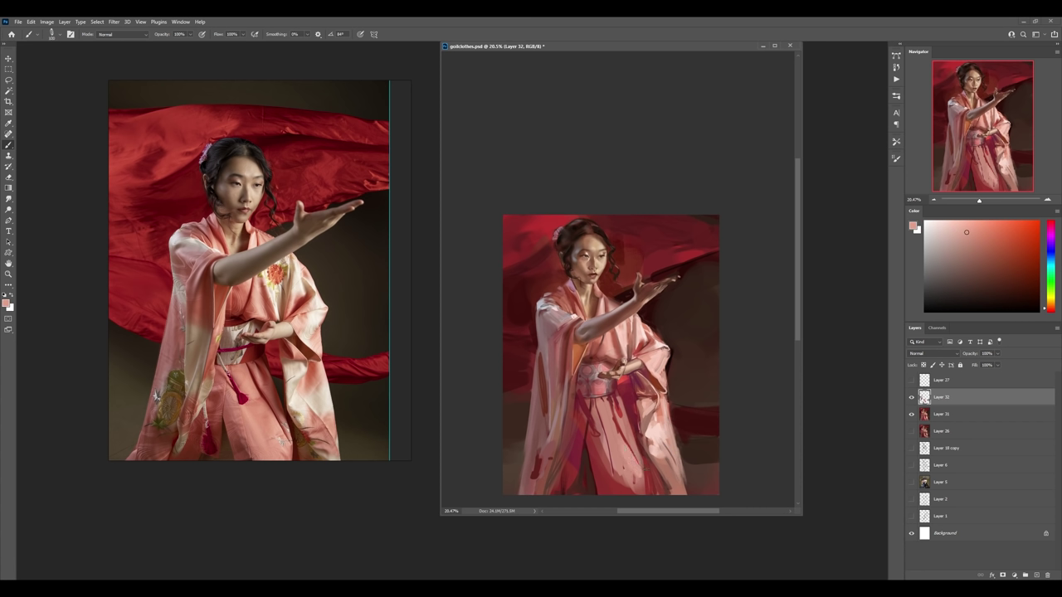
pyautogui.keyDown('alt'); pyautogui.click(683, 304); pyautogui.keyUp('alt')
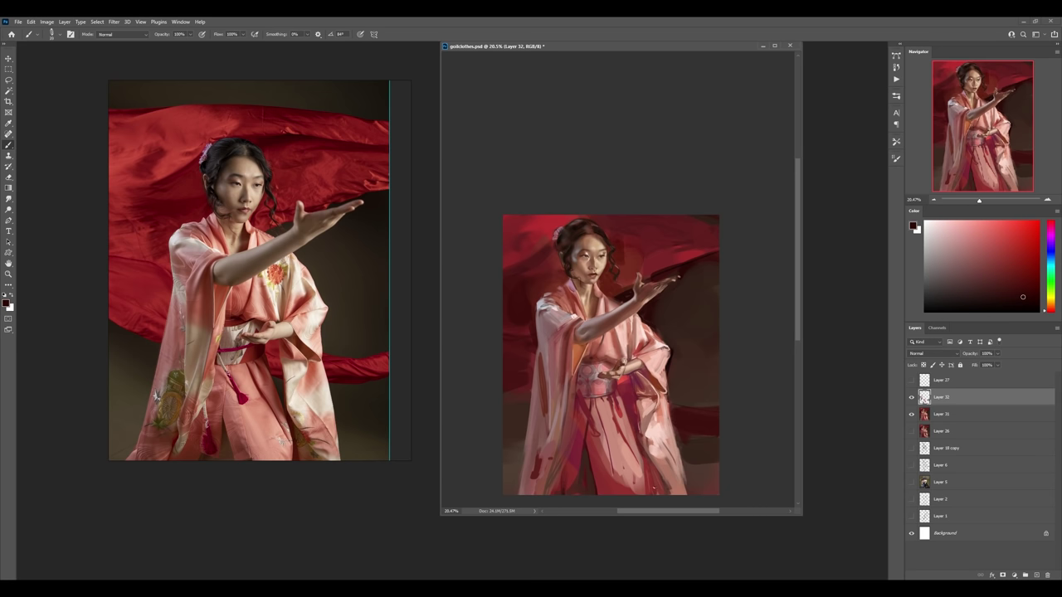
# - Add dark-red strokes, small dark marks and a thin fold line on the lower robe
pyautogui.moveTo(650, 470); pyautogui.dragTo(651, 497)
pyautogui.moveTo(639, 422); pyautogui.dragTo(639, 452)
pyautogui.press('alt')
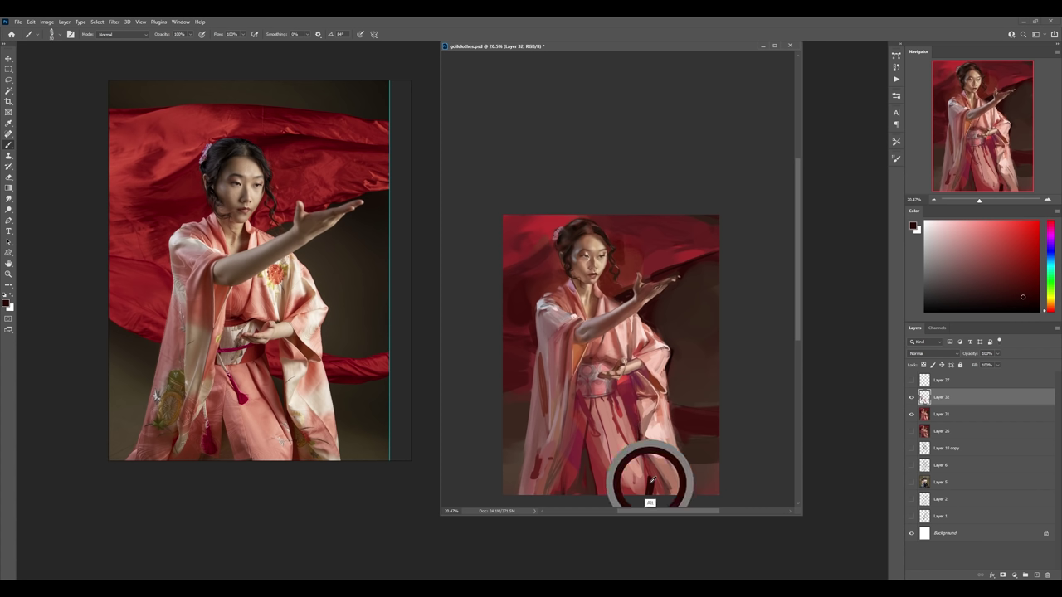
pyautogui.moveTo(649, 473); pyautogui.dragTo(662, 490)
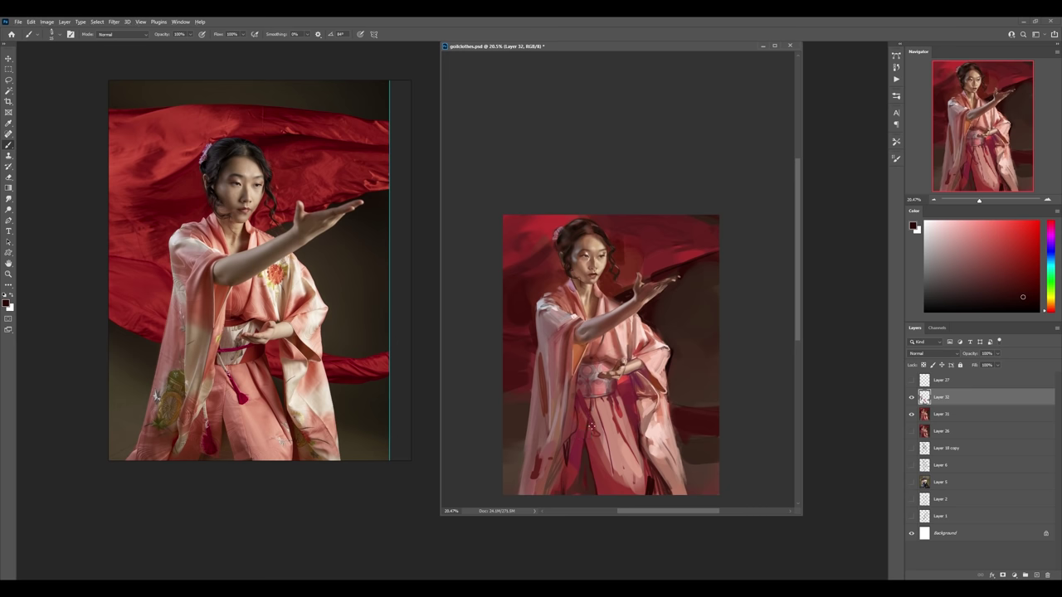
# - Paint lighter pink strokes near the sash and dark maroon accents on it
pyautogui.keyDown('alt'); pyautogui.click(591, 425); pyautogui.keyUp('alt')
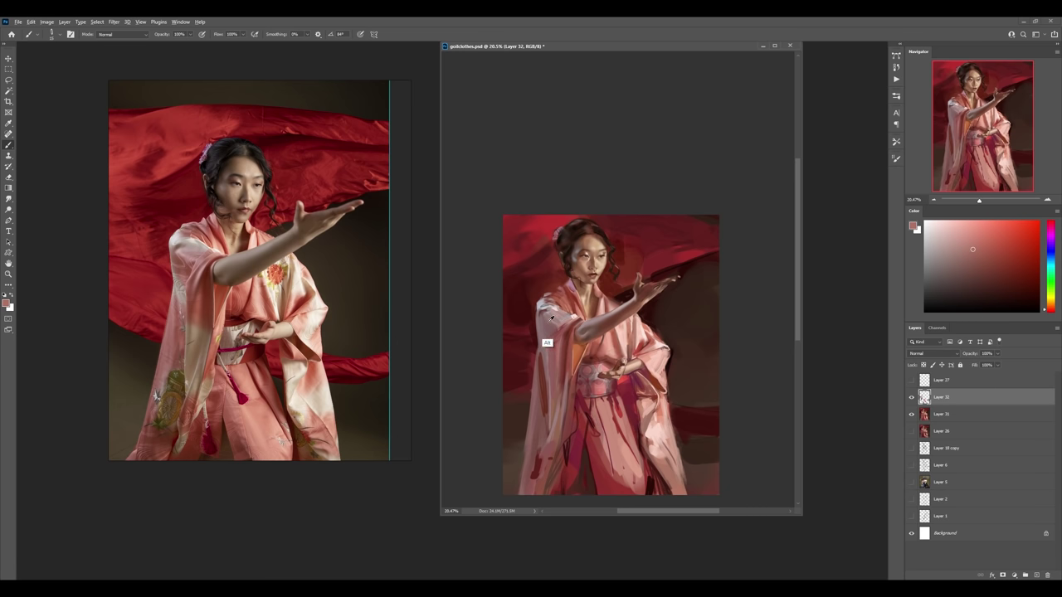
pyautogui.keyDown('alt'); pyautogui.click(577, 379); pyautogui.keyUp('alt')
pyautogui.moveTo(585, 396); pyautogui.dragTo(586, 415)
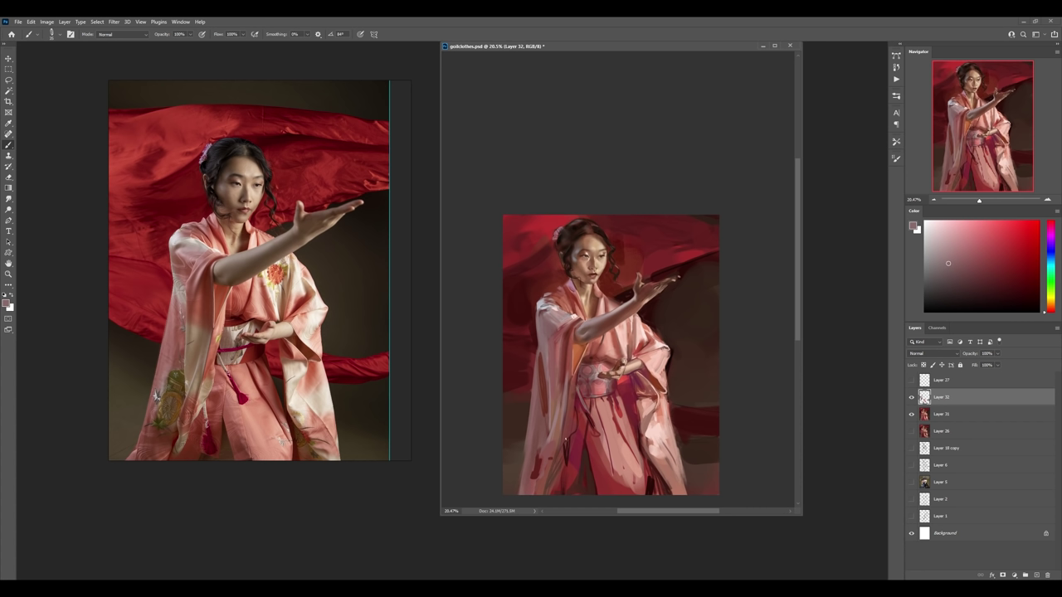
pyautogui.keyDown('alt'); pyautogui.click(706, 466); pyautogui.keyUp('alt')
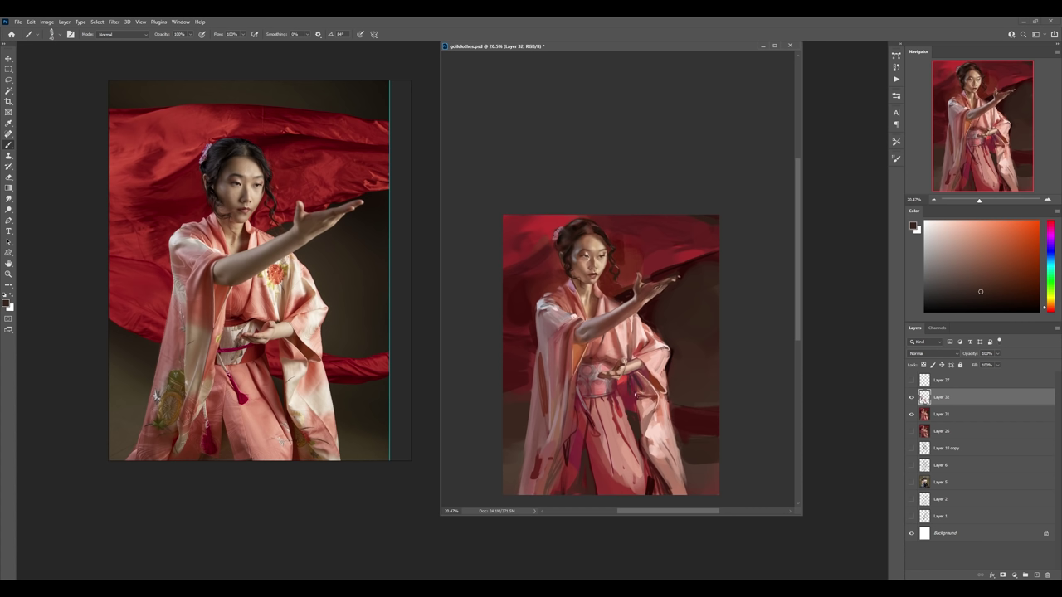
pyautogui.moveTo(629, 378); pyautogui.dragTo(632, 407)
# - Sample dark maroon and brown tones, then add Layer 33 above Layer 32
pyautogui.keyDown('alt'); pyautogui.click(658, 273); pyautogui.keyUp('alt')
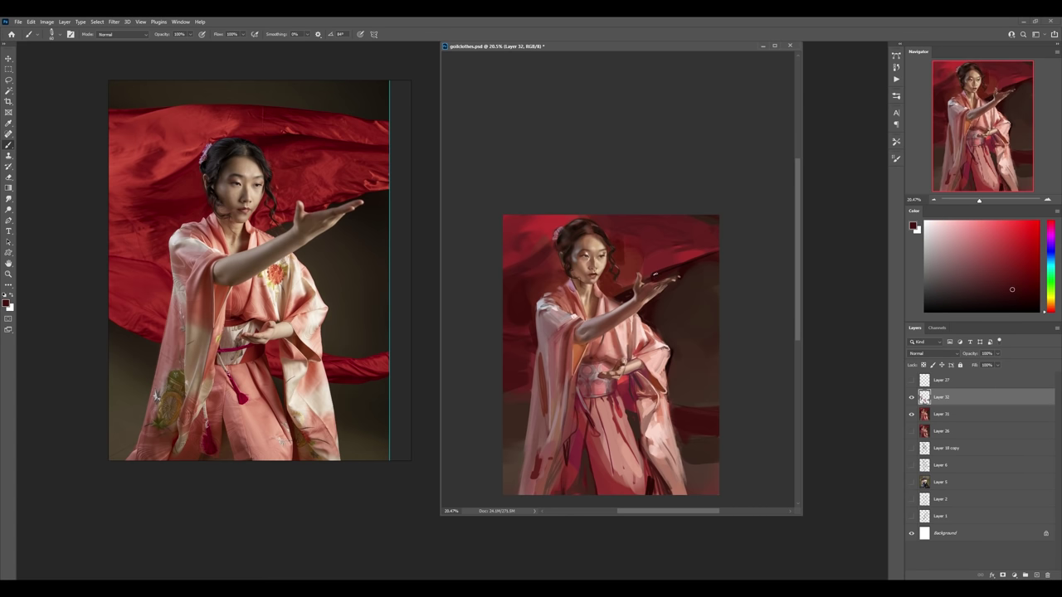
pyautogui.keyDown('alt'); pyautogui.click(659, 267); pyautogui.keyUp('alt')
pyautogui.keyDown('alt'); pyautogui.click(699, 287); pyautogui.keyUp('alt')
pyautogui.hotkey('ctrl', 'alt', '1')
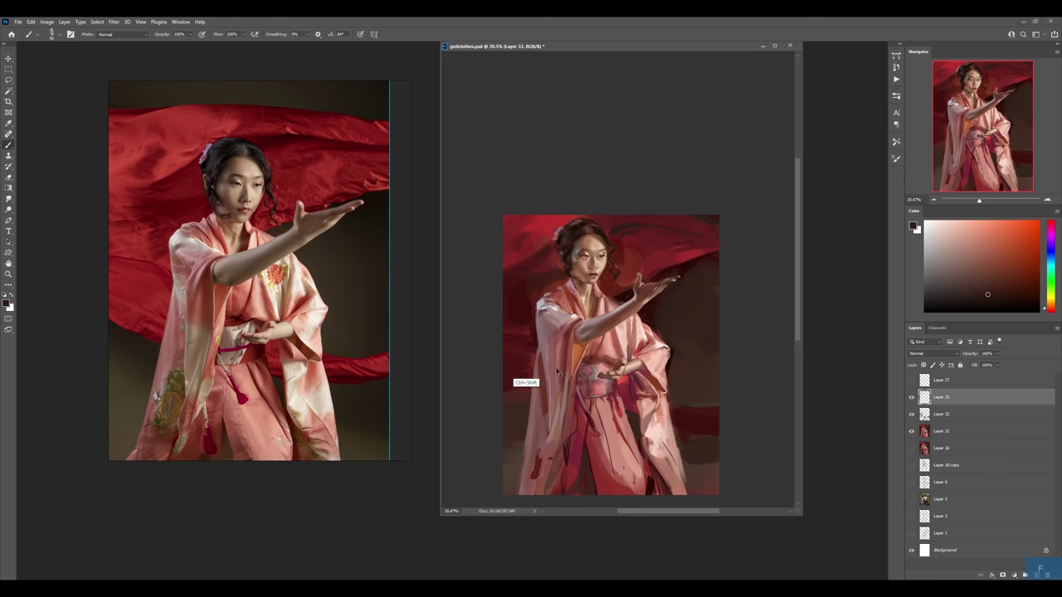
# - Mirror the painting and reference, then darken and pink-touch the lower robe
pyautogui.press('f')
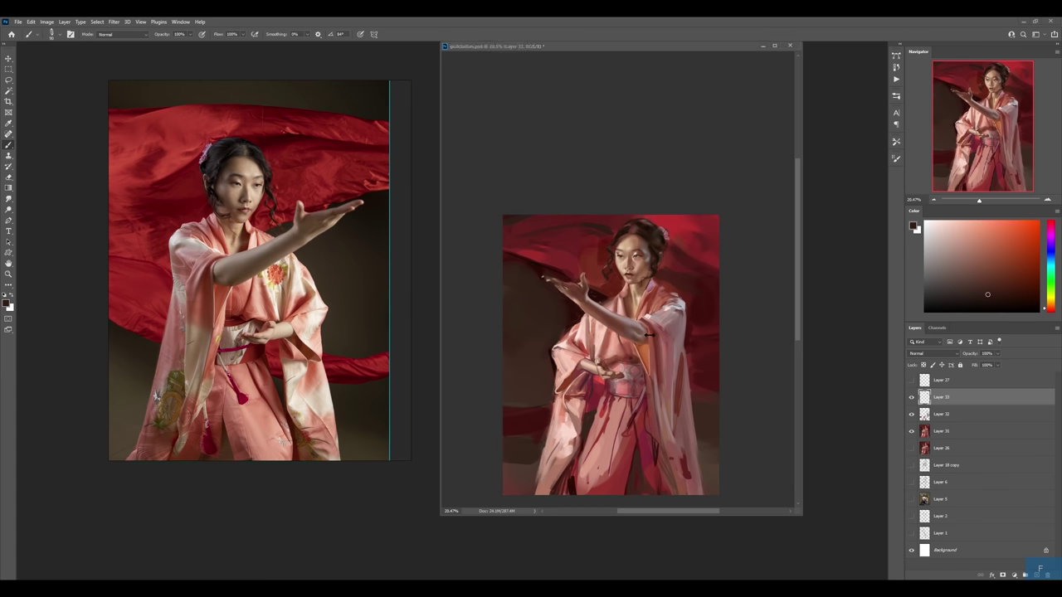
pyautogui.press('f')
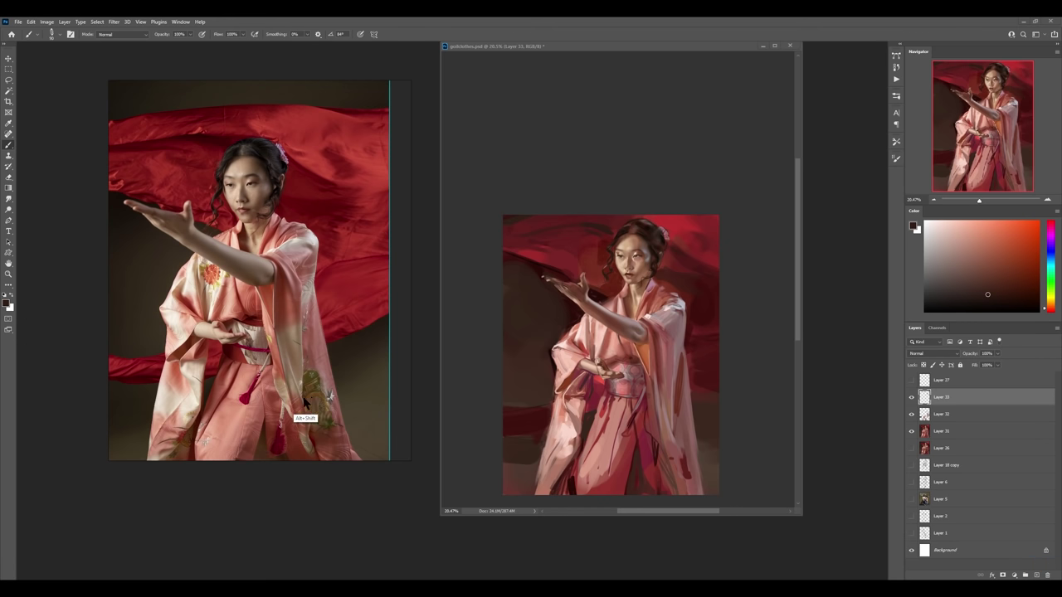
pyautogui.press('b')
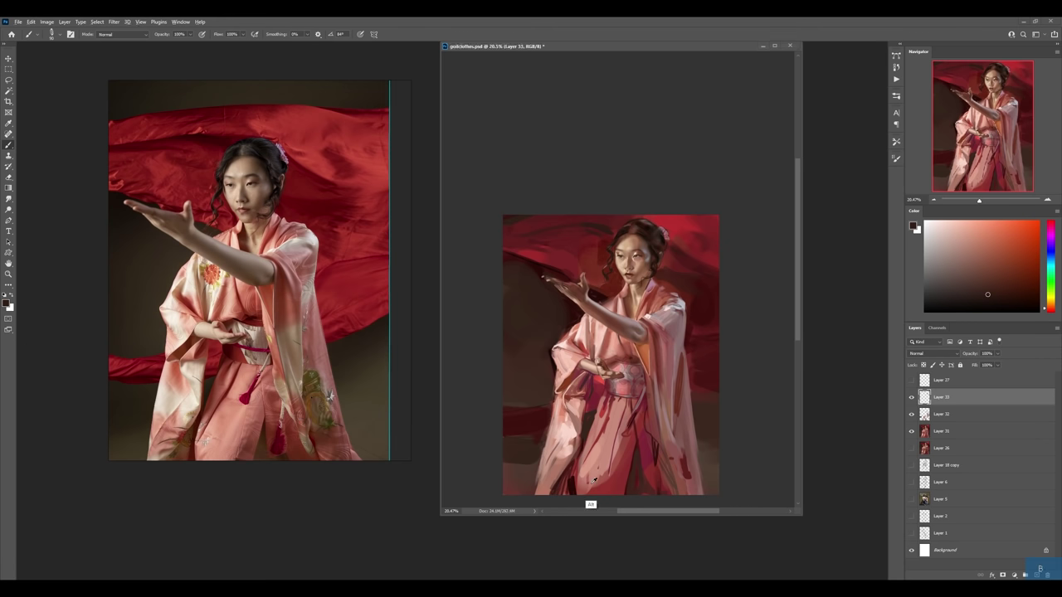
pyautogui.keyDown('alt'); pyautogui.click(581, 495); pyautogui.keyUp('alt')
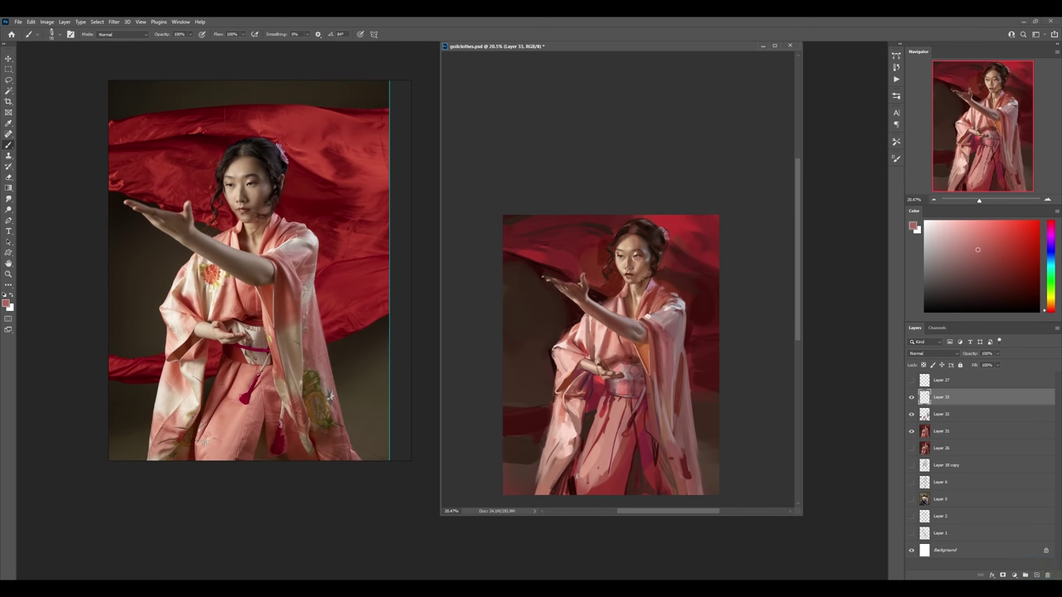
pyautogui.keyDown('alt'); pyautogui.click(584, 495); pyautogui.keyUp('alt')
pyautogui.keyDown('alt'); pyautogui.click(593, 433); pyautogui.keyUp('alt')
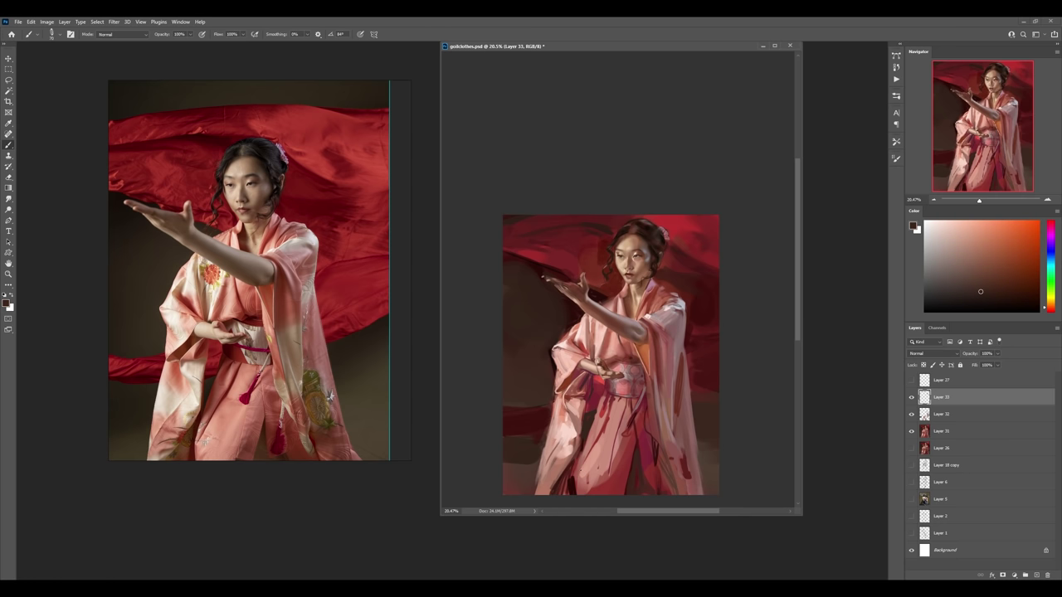
pyautogui.moveTo(583, 456); pyautogui.dragTo(583, 477)
pyautogui.keyDown('alt'); pyautogui.click(597, 448); pyautogui.keyUp('alt')
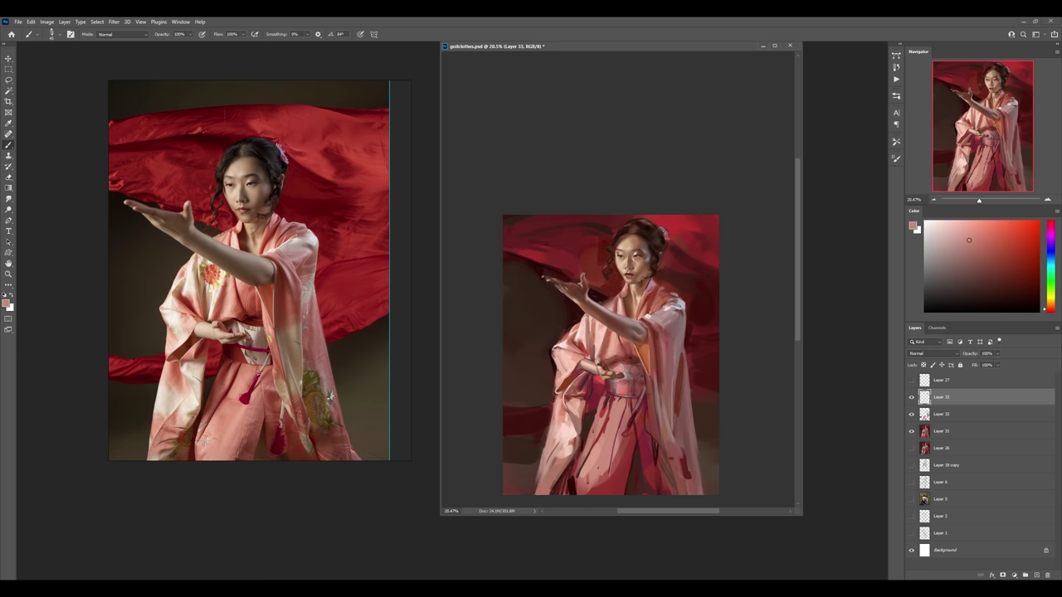
pyautogui.moveTo(591, 401); pyautogui.dragTo(584, 446)
# - Add Layer 34, switch to a large Soft Round brush, and sample dark reds
pyautogui.hotkey('ctrl', 'shift', 'alt', 'n')
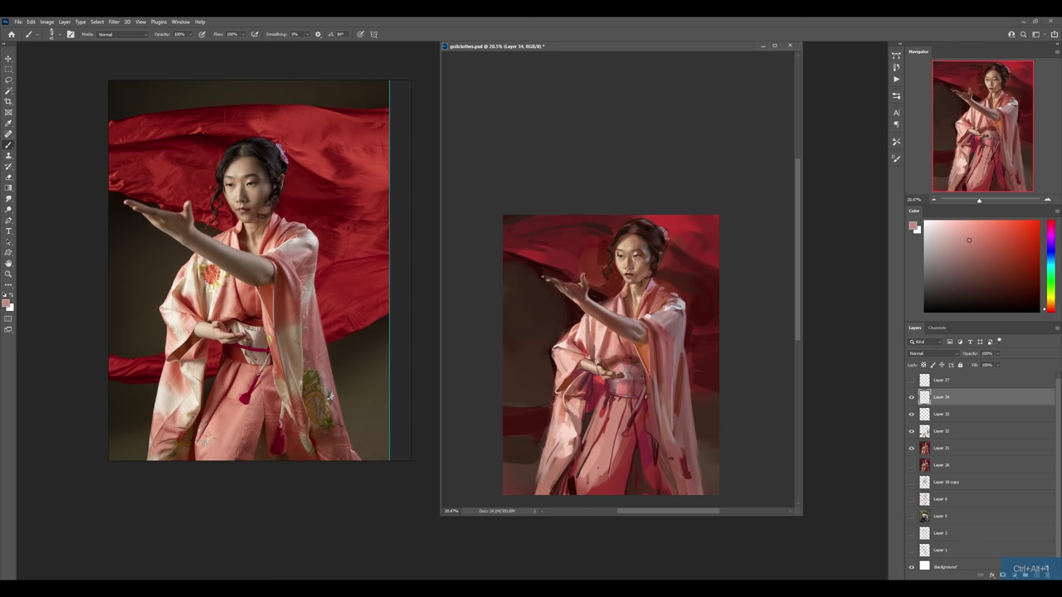
pyautogui.rightClick(661, 421)
pyautogui.click(682, 247)
pyautogui.press('Return')
pyautogui.keyDown('alt'); pyautogui.click(604, 245); pyautogui.keyUp('alt')
pyautogui.keyDown('alt'); pyautogui.click(539, 272); pyautogui.keyUp('alt')
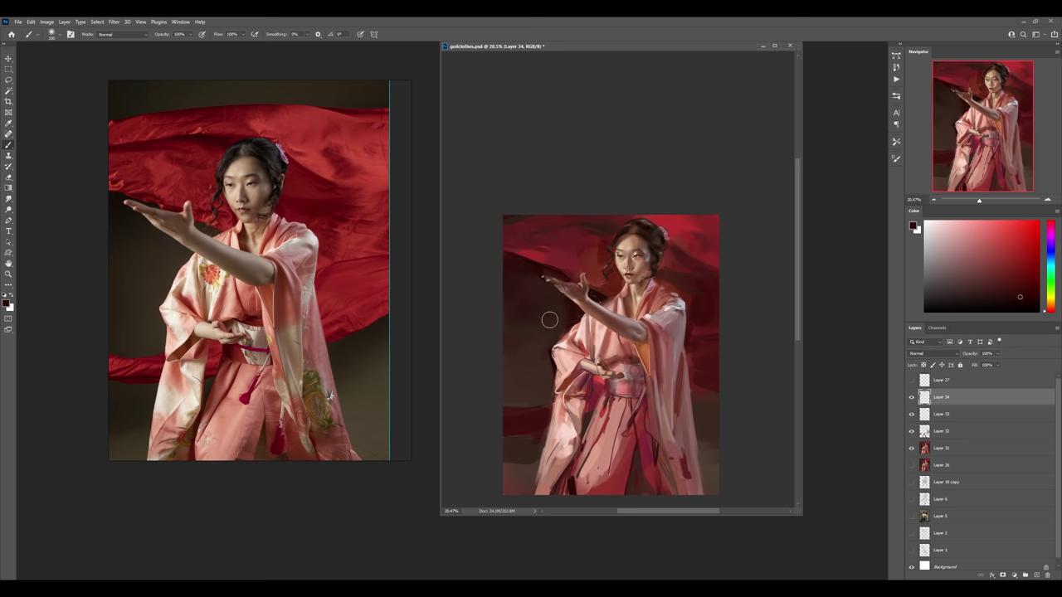
pyautogui.keyDown('alt'); pyautogui.click(682, 223); pyautogui.keyUp('alt')
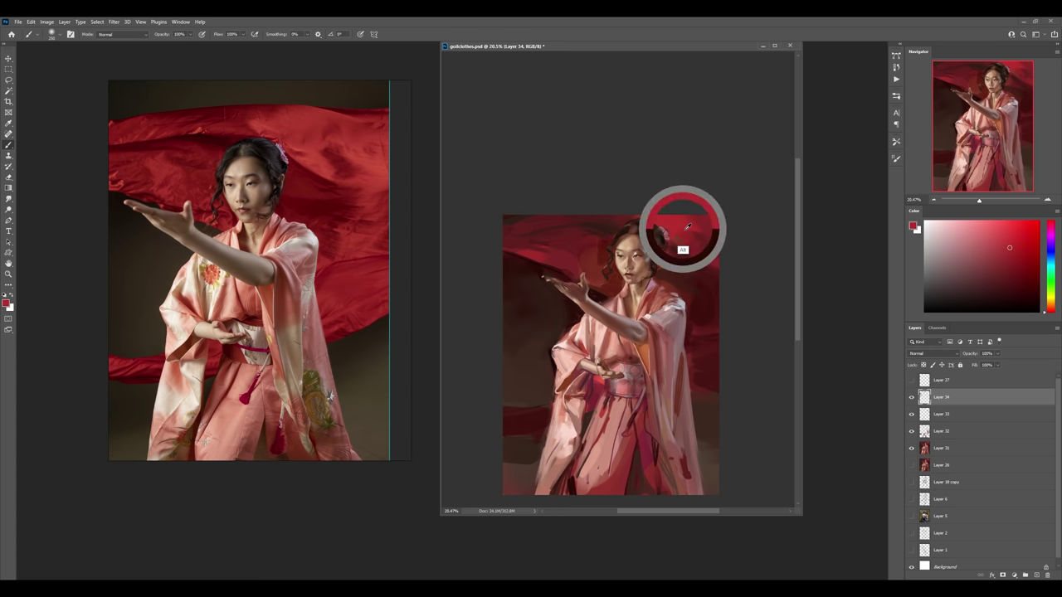
# - Pick another brush, add Layer 35, and paint red glow right of the figure
pyautogui.rightClick(705, 240)
pyautogui.doubleClick(729, 267)
pyautogui.keyDown('alt'); pyautogui.click(683, 230); pyautogui.keyUp('alt')
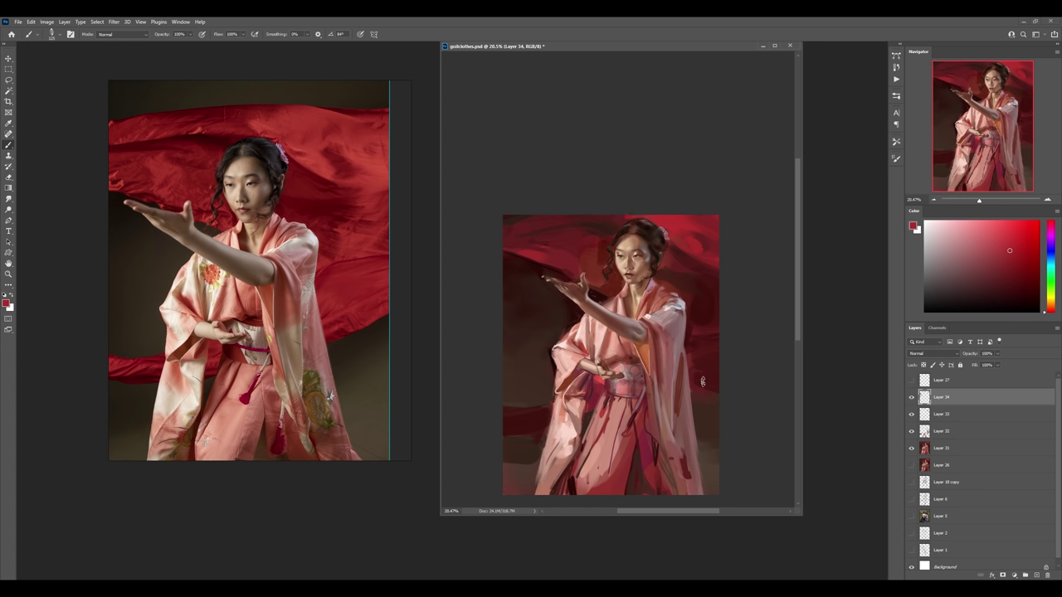
pyautogui.hotkey('ctrl', 'alt', '1')
pyautogui.moveTo(704, 363)
pyautogui.mouseDown()
pyautogui.moveTo(723, 366)
pyautogui.moveTo(723, 348)
pyautogui.moveTo(691, 335)
pyautogui.mouseUp()
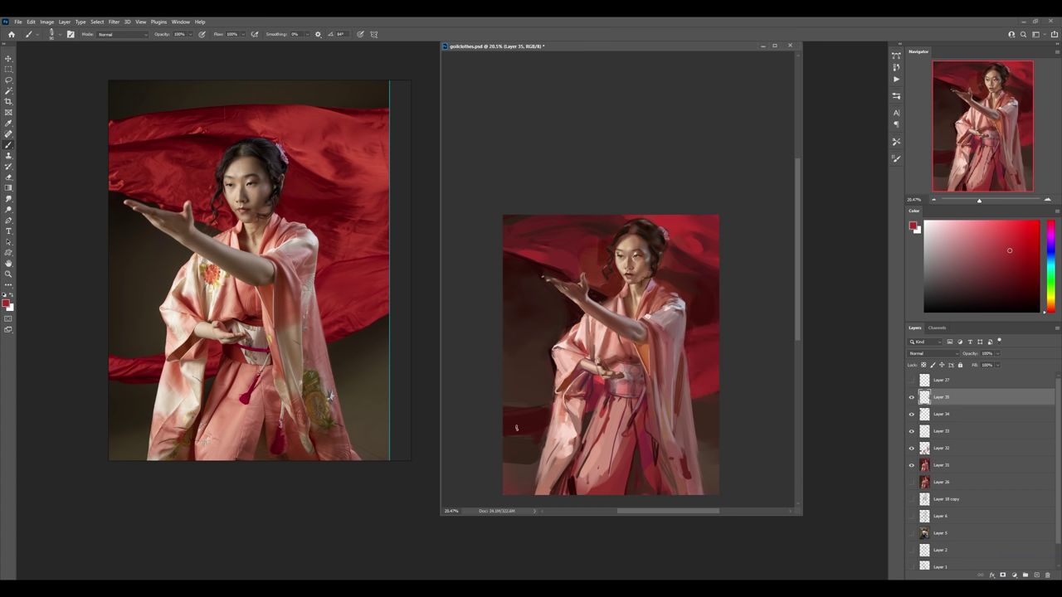
# - Paint red across the lower-left background and sample several darker and brighter reds
pyautogui.moveTo(528, 415)
pyautogui.mouseDown()
pyautogui.moveTo(548, 411)
pyautogui.moveTo(514, 422)
pyautogui.mouseUp()
pyautogui.keyDown('alt'); pyautogui.click(531, 457); pyautogui.keyUp('alt')
pyautogui.keyDown('alt'); pyautogui.click(540, 430); pyautogui.keyUp('alt')
pyautogui.keyDown('alt'); pyautogui.click(551, 405); pyautogui.keyUp('alt')
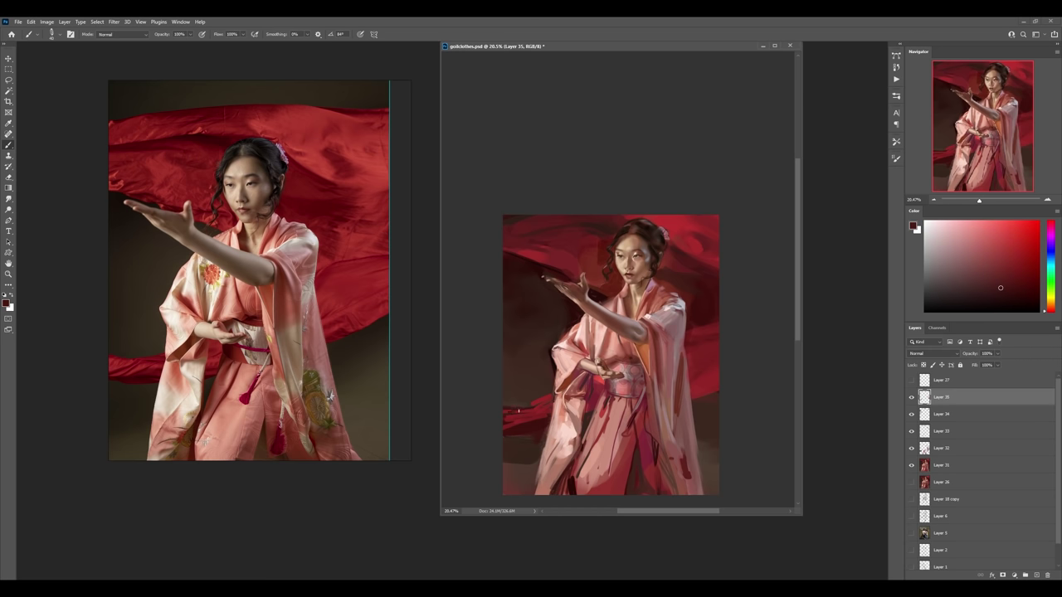
pyautogui.keyDown('alt'); pyautogui.click(502, 409); pyautogui.keyUp('alt')
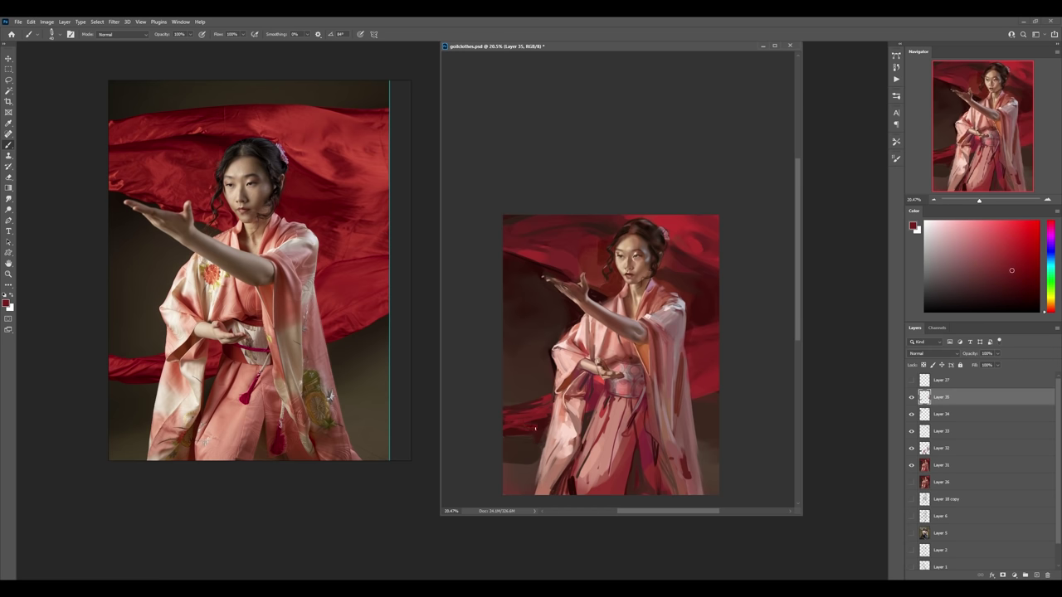
pyautogui.keyDown('alt'); pyautogui.click(529, 270); pyautogui.keyUp('alt')
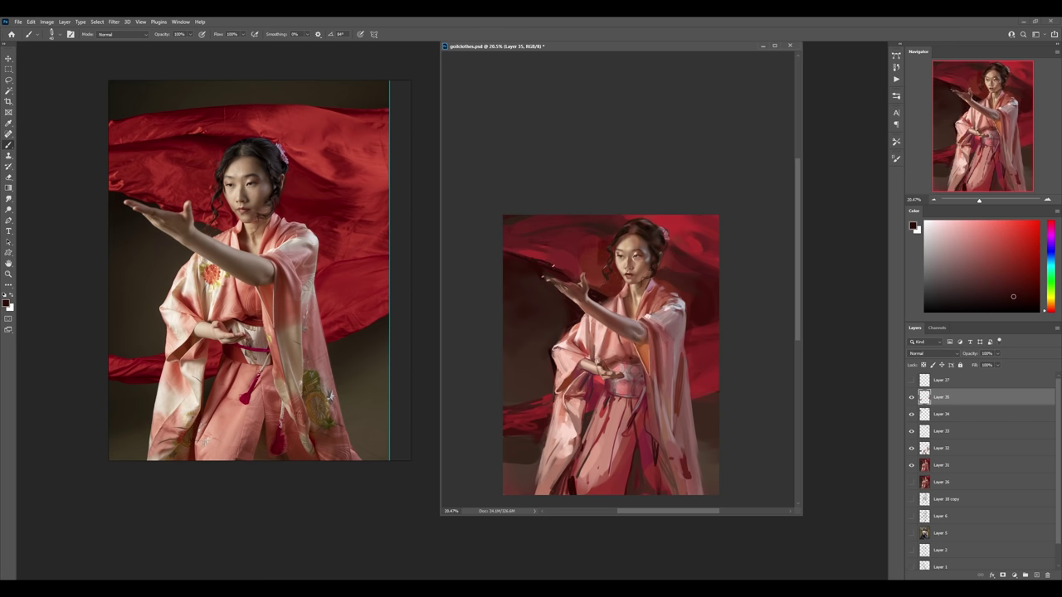
pyautogui.keyDown('alt'); pyautogui.click(562, 285); pyautogui.keyUp('alt')
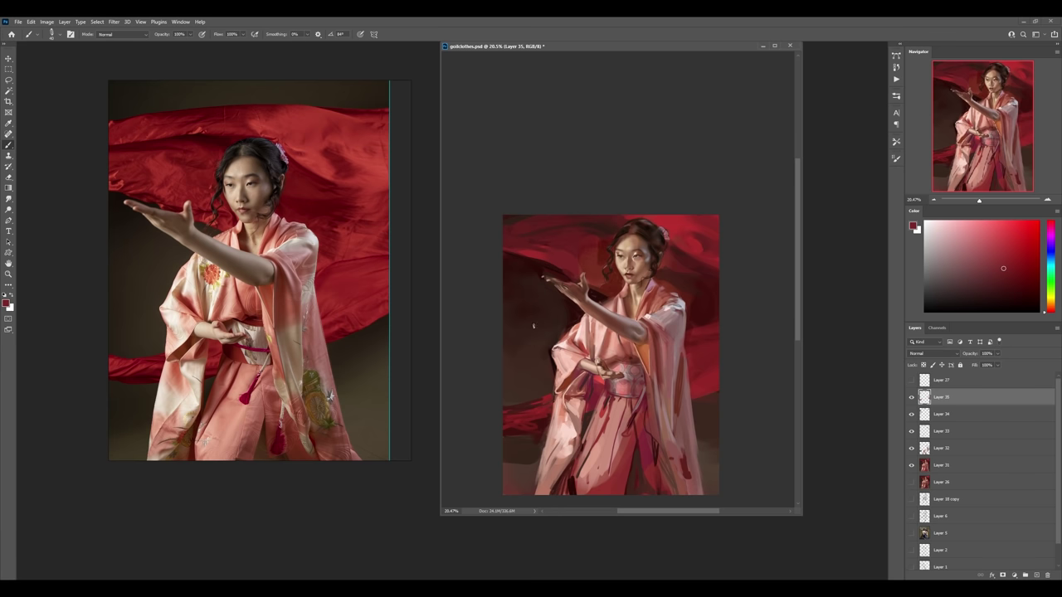
# - Try small dark marks near the collar, then undo the last stroke
pyautogui.keyDown('alt'); pyautogui.click(684, 319); pyautogui.keyUp('alt')
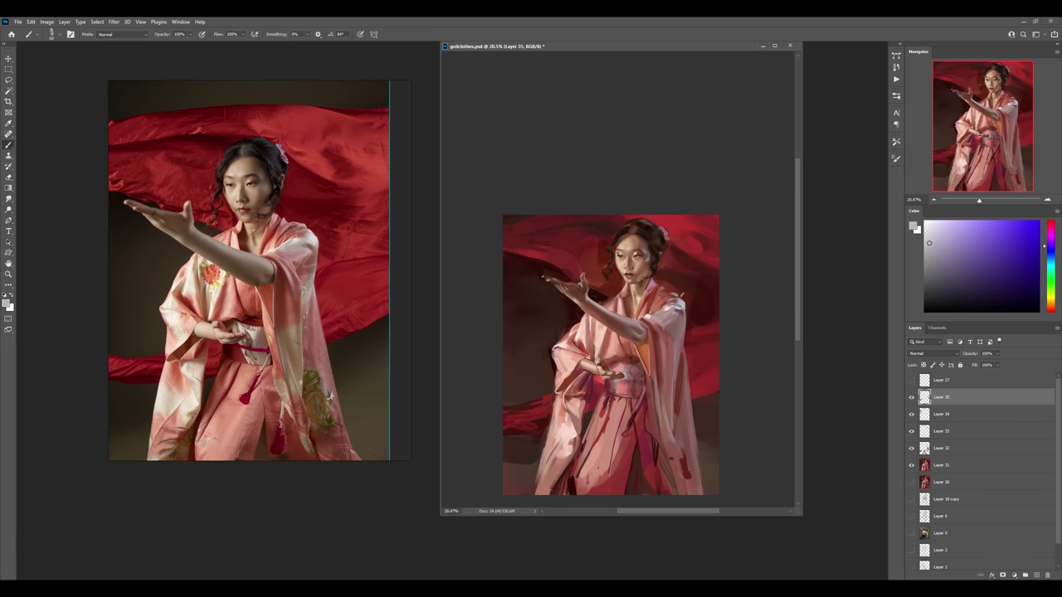
pyautogui.keyDown('alt'); pyautogui.click(677, 300); pyautogui.keyUp('alt')
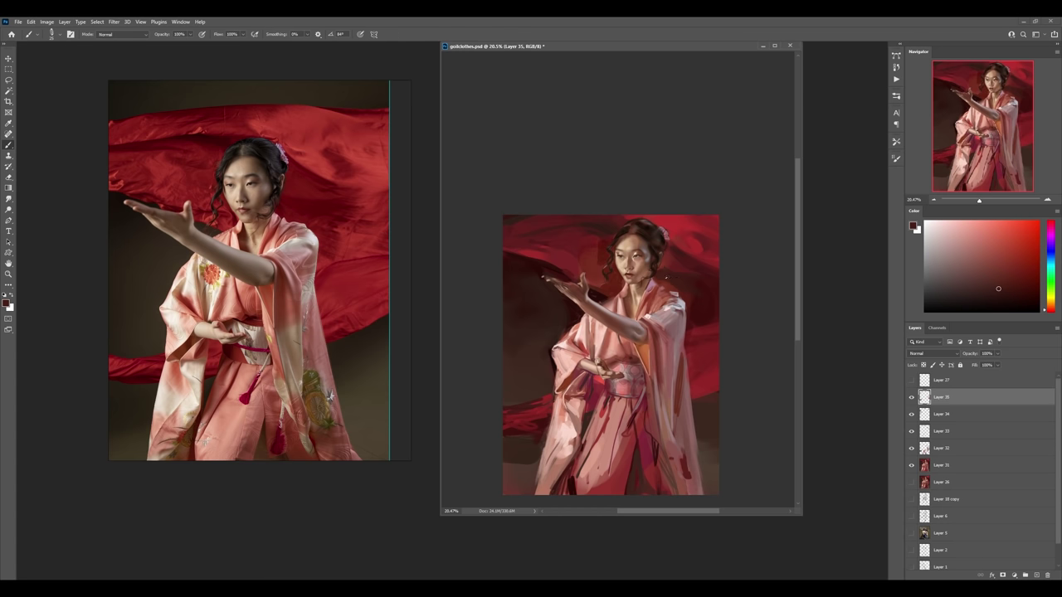
pyautogui.click(664, 280)
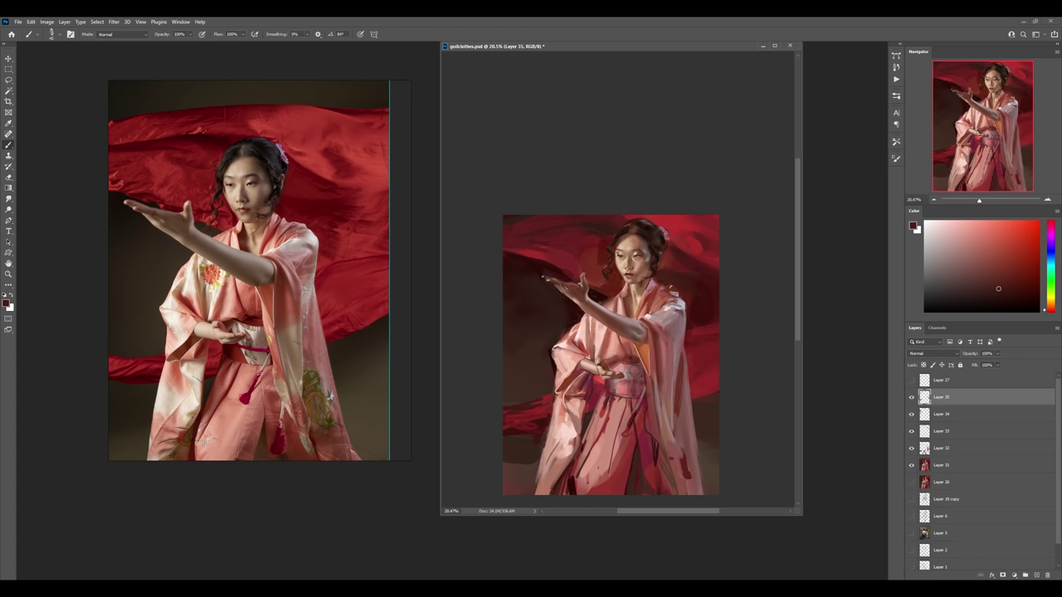
pyautogui.keyDown('alt'); pyautogui.click(650, 285); pyautogui.keyUp('alt')
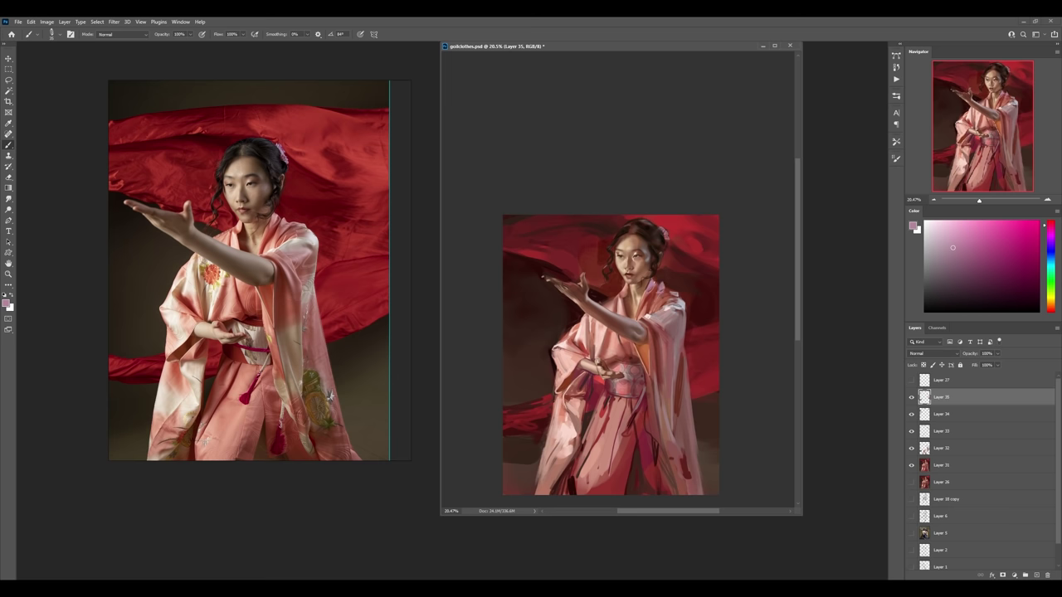
pyautogui.keyDown('alt'); pyautogui.click(660, 269); pyautogui.keyUp('alt')
pyautogui.moveTo(656, 292); pyautogui.dragTo(662, 303)
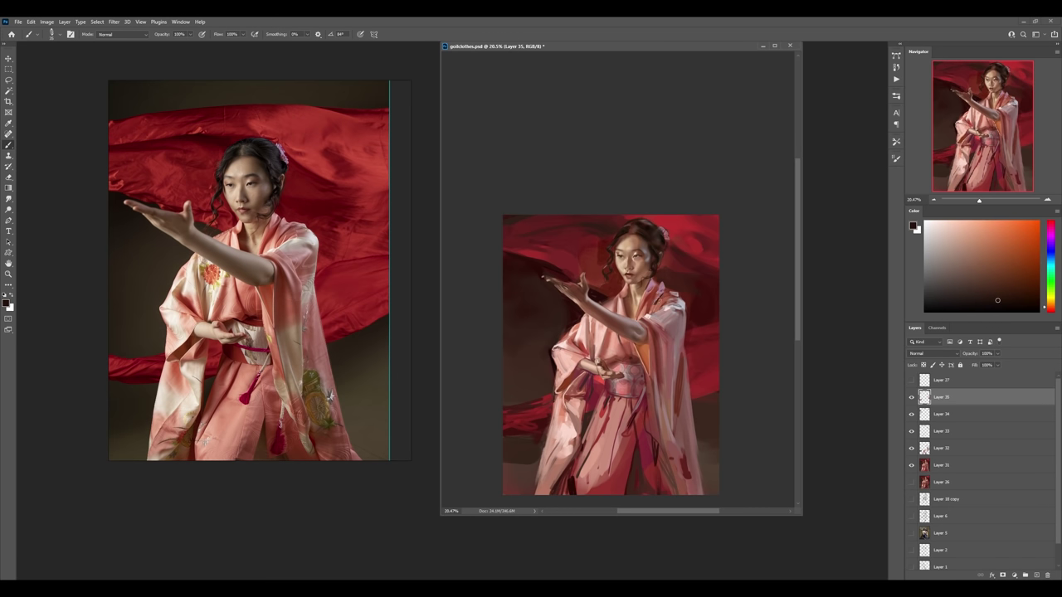
pyautogui.hotkey('ctrl', 'z')
# - Paint dark strokes along the figure's lower-left edge and show the mirrored reference photo
pyautogui.press('z')
pyautogui.moveTo(699, 314); pyautogui.dragTo(672, 394)
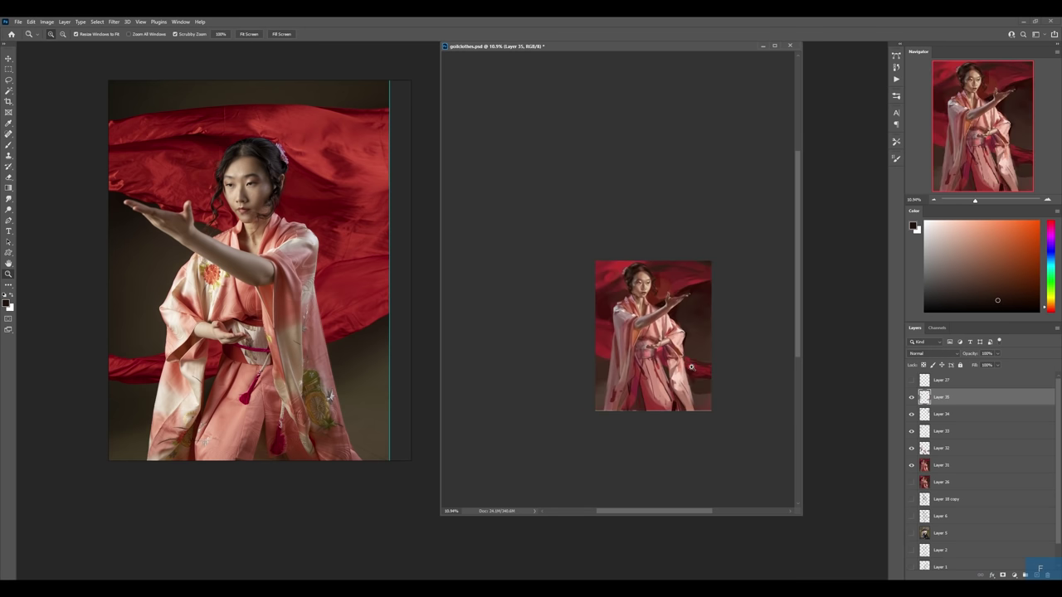
pyautogui.moveTo(648, 355); pyautogui.dragTo(663, 355)
pyautogui.press('b')
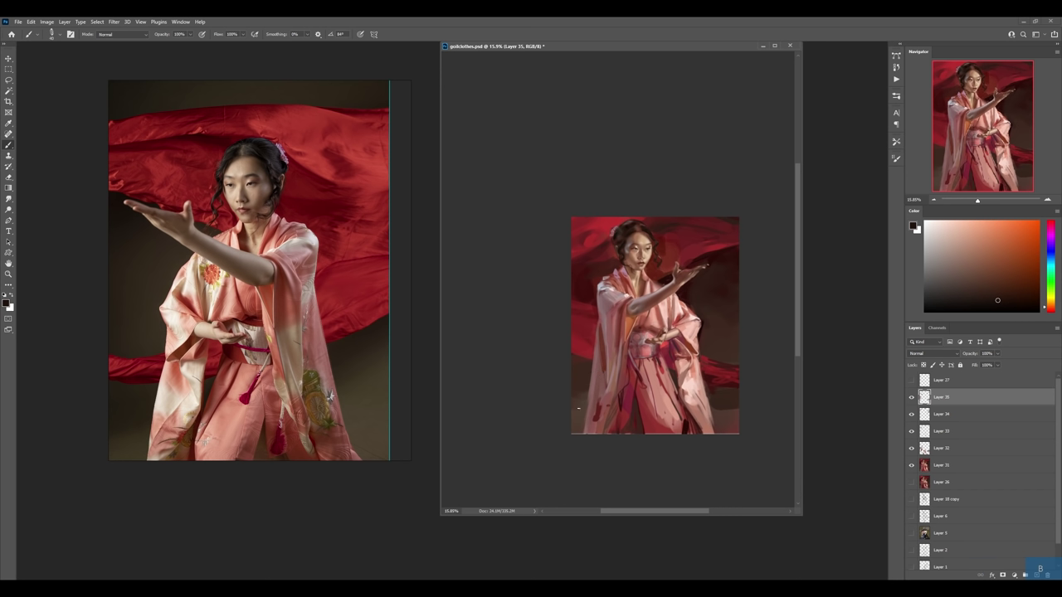
pyautogui.moveTo(578, 408); pyautogui.dragTo(574, 431)
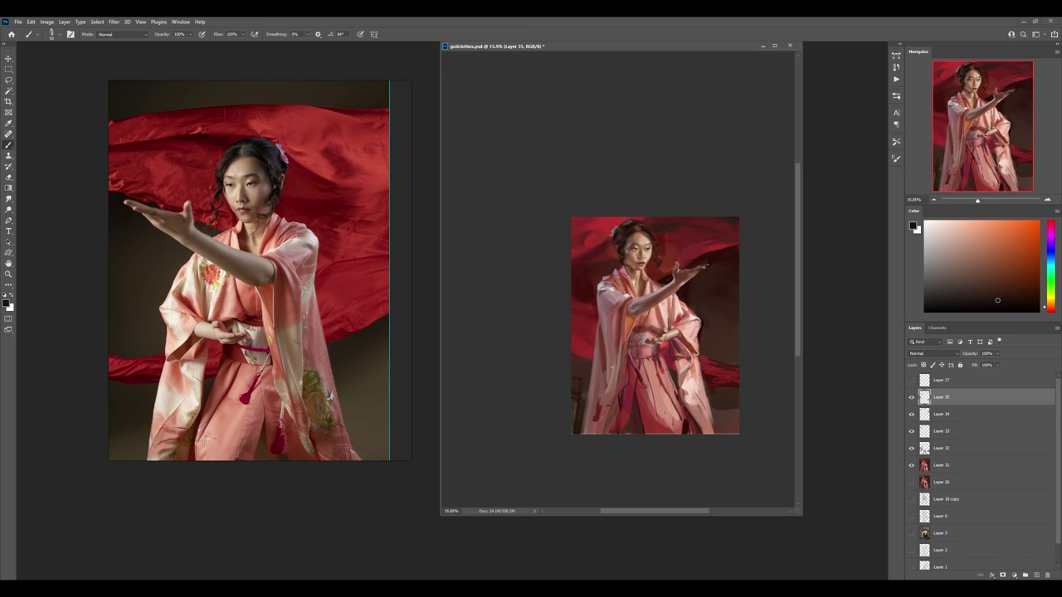
pyautogui.click(340, 434)
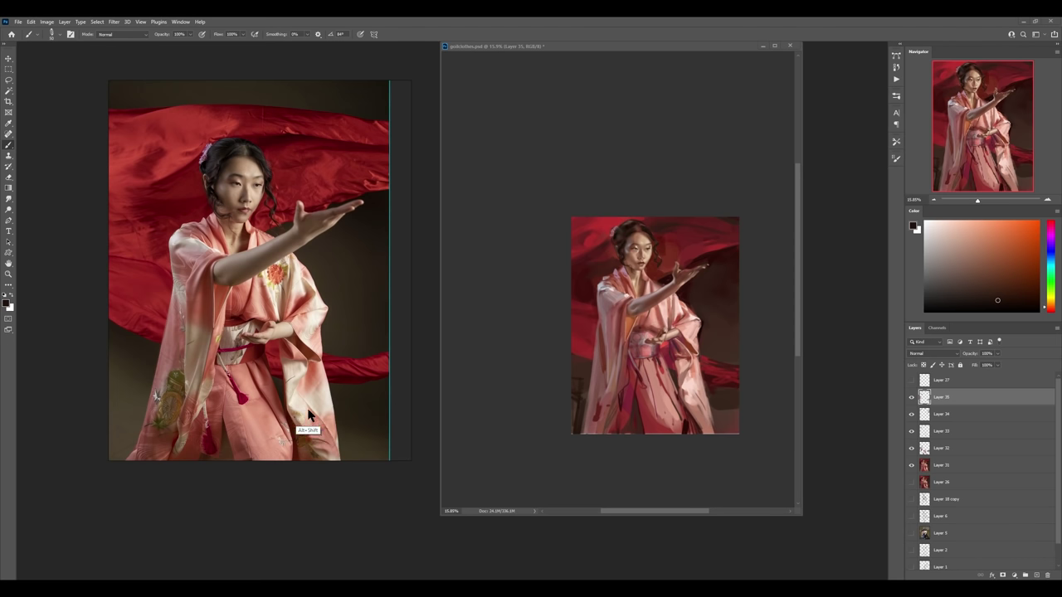
# - Merge the recent stroke layers and paint a small dark brown mark on the kimono
pyautogui.click(687, 328)
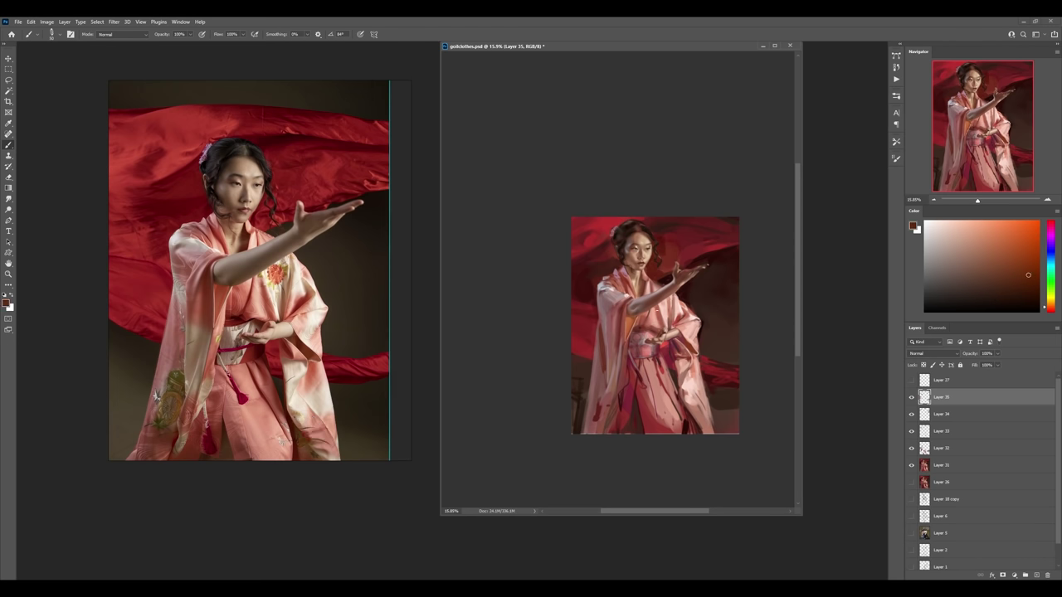
pyautogui.hotkey('ctrl', 'e')
pyautogui.hotkey('ctrl', 'e')
pyautogui.hotkey('ctrl', 'e')
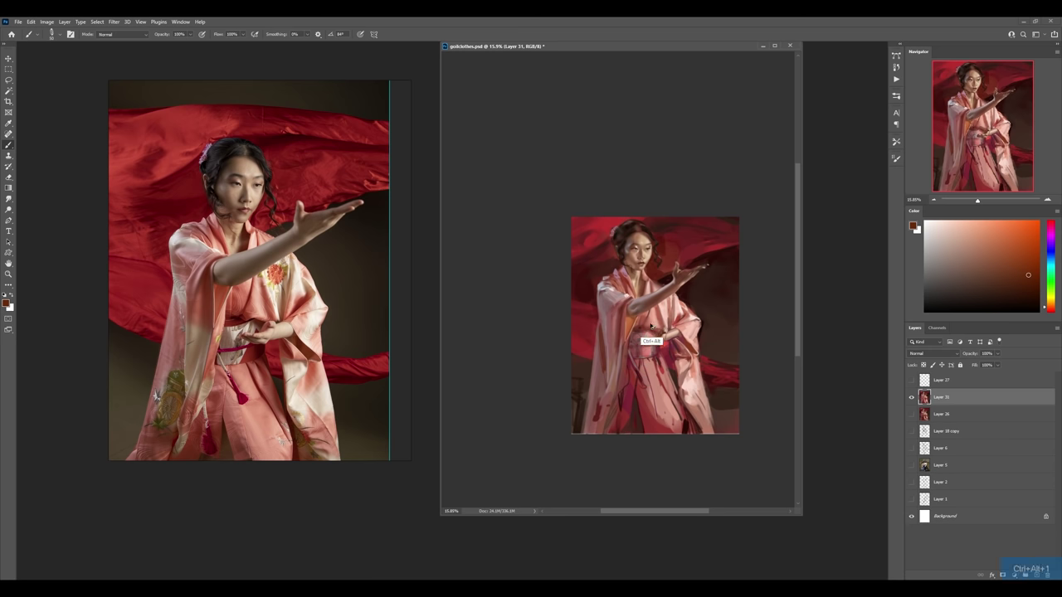
pyautogui.scroll(5, 658, 287)
pyautogui.moveTo(652, 322)
pyautogui.mouseDown()
pyautogui.moveTo(644, 338)
pyautogui.moveTo(661, 345)
pyautogui.moveTo(654, 313)
pyautogui.moveTo(632, 332)
pyautogui.moveTo(659, 352)
pyautogui.mouseUp()
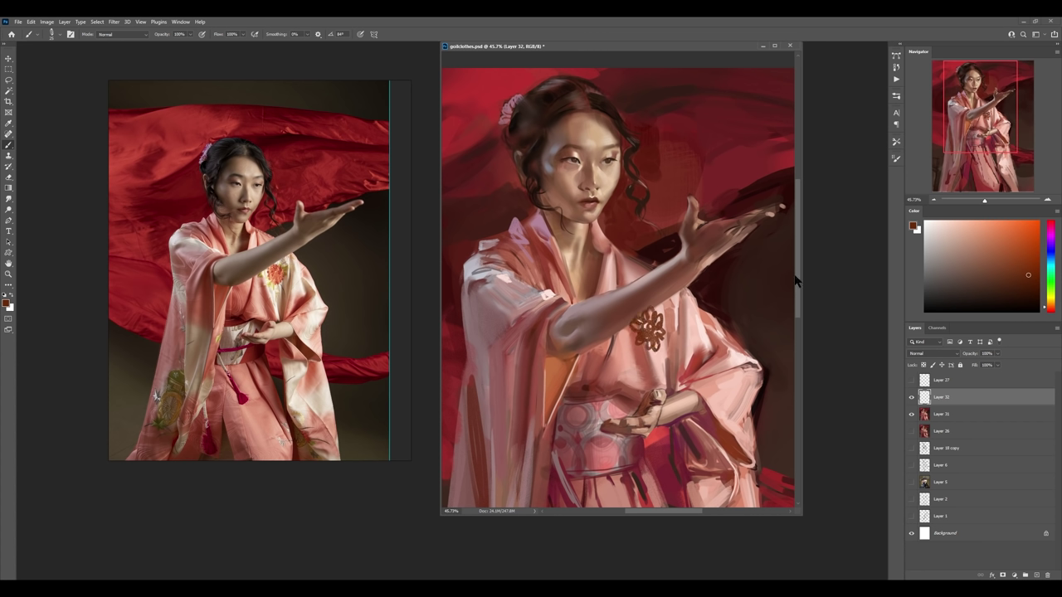
# - Lock transparency, recolour the chest emblem orange with salmon-pink petals, and merge into Layer 31
pyautogui.click(925, 366)
pyautogui.moveTo(645, 314)
pyautogui.mouseDown()
pyautogui.moveTo(657, 343)
pyautogui.moveTo(661, 335)
pyautogui.moveTo(657, 344)
pyautogui.moveTo(635, 331)
pyautogui.moveTo(656, 352)
pyautogui.mouseUp()
pyautogui.keyDown('alt'); pyautogui.click(664, 357); pyautogui.keyUp('alt')
pyautogui.moveTo(650, 312)
pyautogui.mouseDown()
pyautogui.moveTo(654, 350)
pyautogui.moveTo(642, 340)
pyautogui.moveTo(624, 355)
pyautogui.moveTo(622, 444)
pyautogui.mouseUp()
pyautogui.press('z')
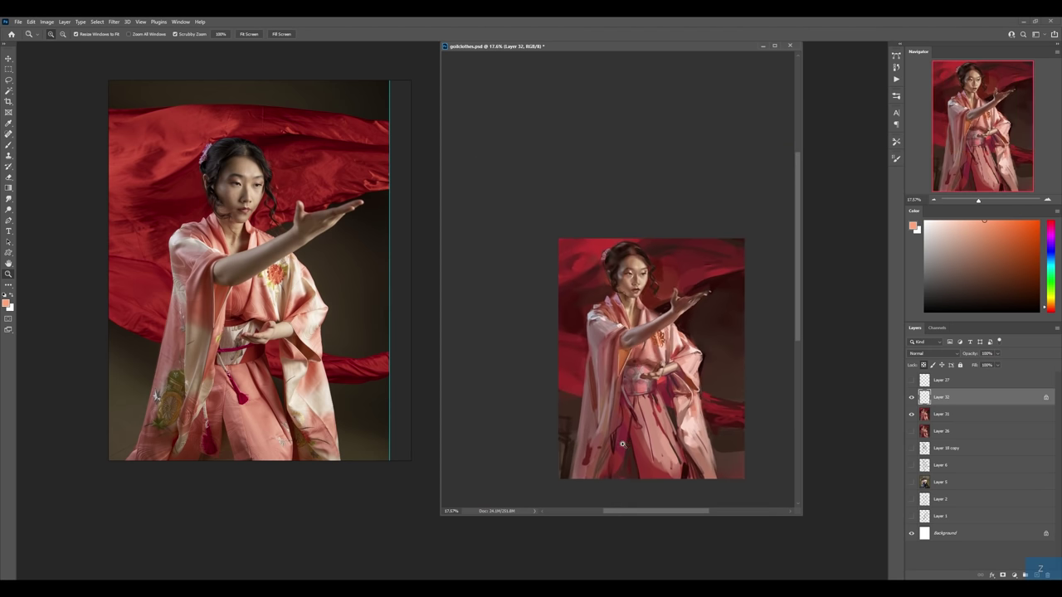
pyautogui.hotkey('ctrl', 'e')
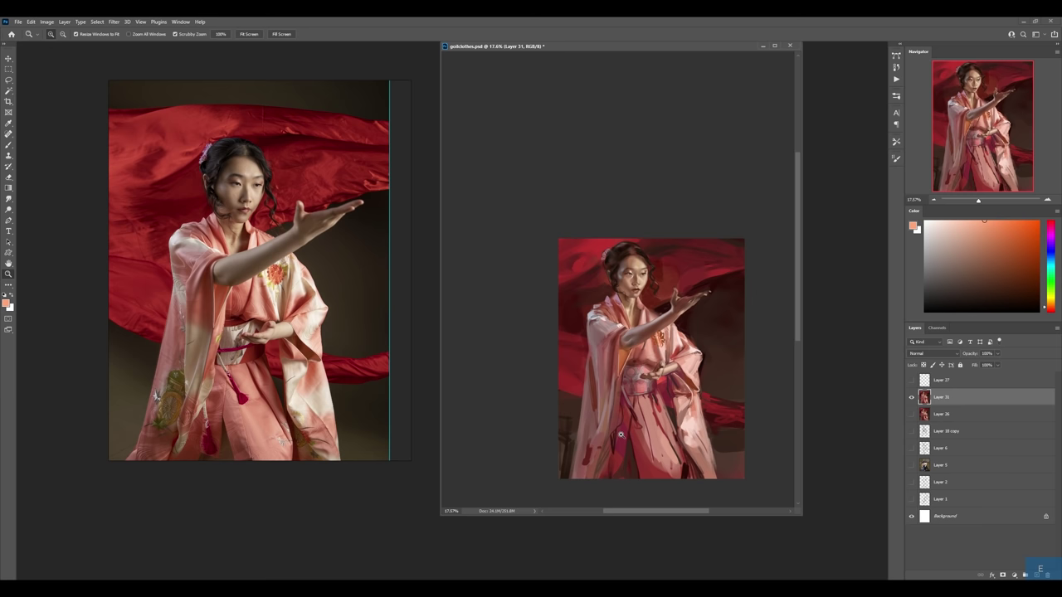
# - On a new layer above Layer 31, dab light pink onto the neck
pyautogui.hotkey('ctrl', 'shift', 'alt', 'n')
pyautogui.moveTo(658, 364); pyautogui.dragTo(697, 362)
pyautogui.press('b')
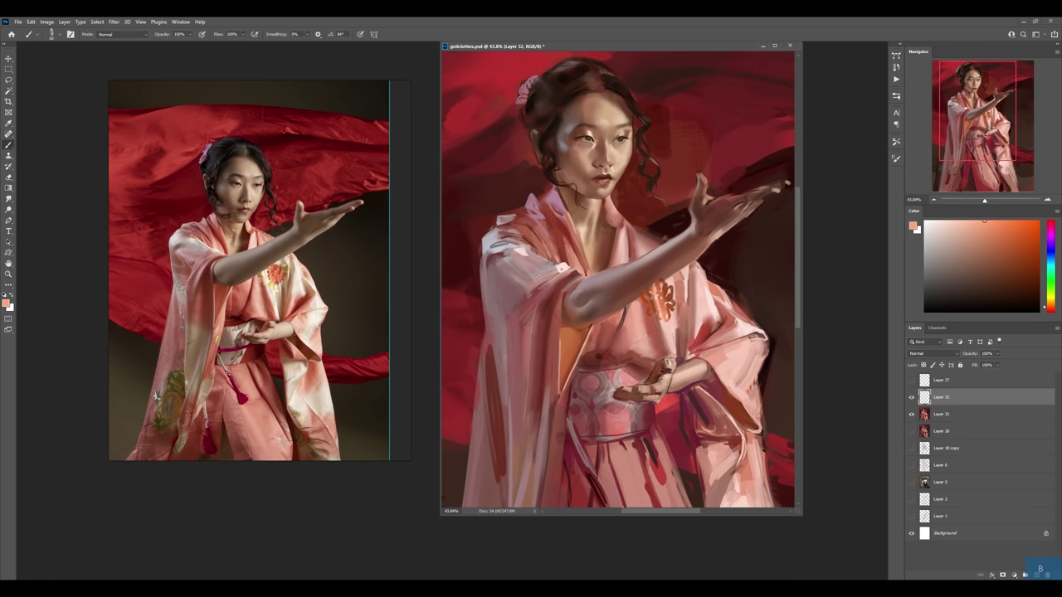
pyautogui.keyDown('alt'); pyautogui.click(598, 379); pyautogui.keyUp('alt')
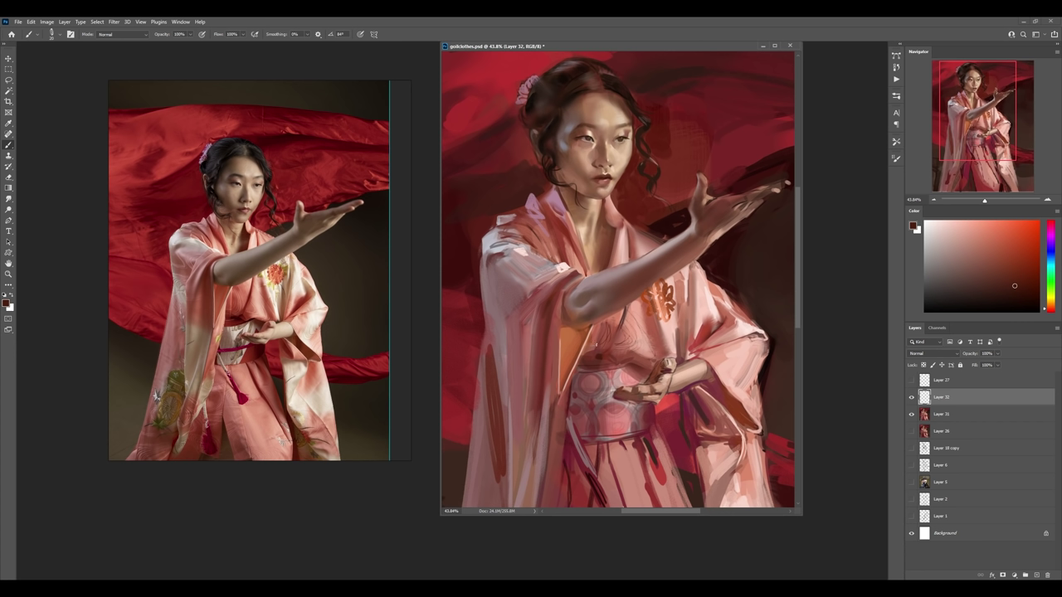
pyautogui.keyDown('alt'); pyautogui.click(639, 336); pyautogui.keyUp('alt')
pyautogui.moveTo(620, 221); pyautogui.dragTo(624, 230)
pyautogui.press('z')
pyautogui.moveTo(614, 305); pyautogui.dragTo(544, 278)
# - On a new layer, paint a light shoulder stroke and hatch light strokes down the robe
pyautogui.press('b')
pyautogui.keyDown('alt'); pyautogui.click(539, 279); pyautogui.keyUp('alt')
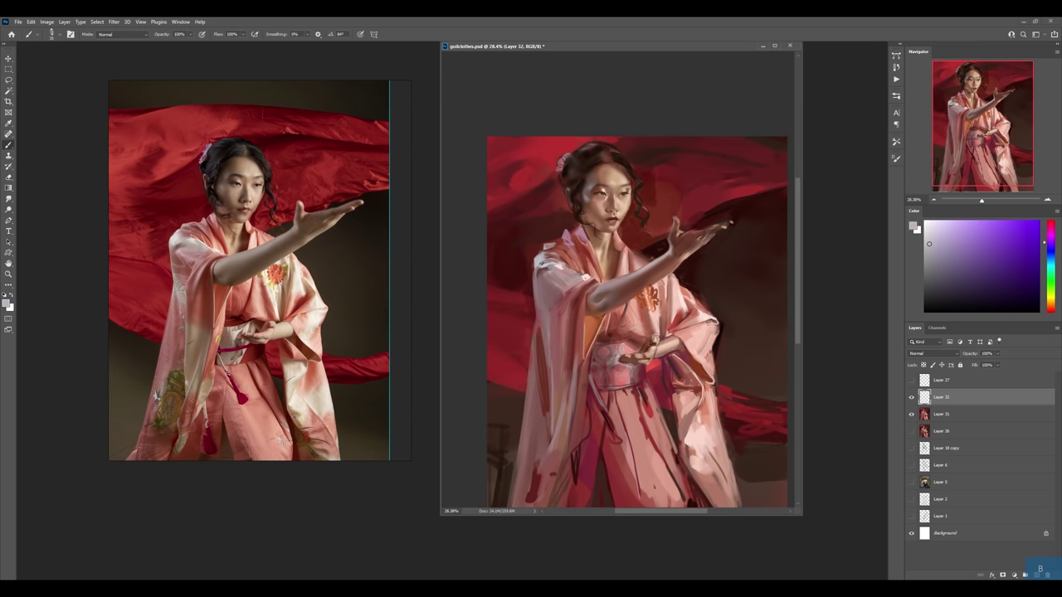
pyautogui.hotkey('ctrl', 'alt', '1')
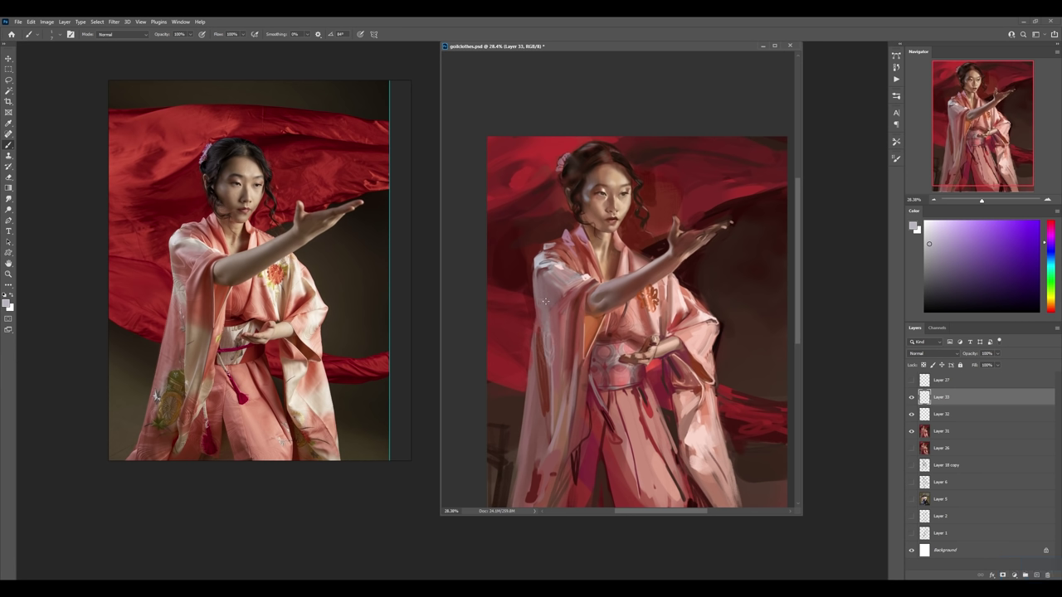
pyautogui.moveTo(546, 306); pyautogui.dragTo(562, 289)
pyautogui.scroll(-3, 548, 395)
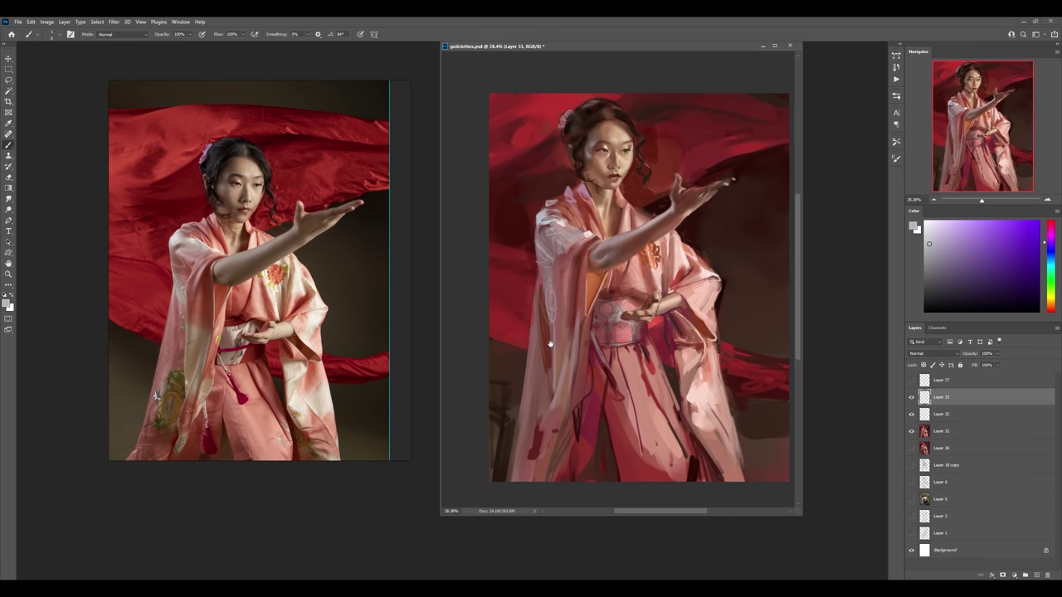
pyautogui.keyDown('alt'); pyautogui.click(566, 281); pyautogui.keyUp('alt')
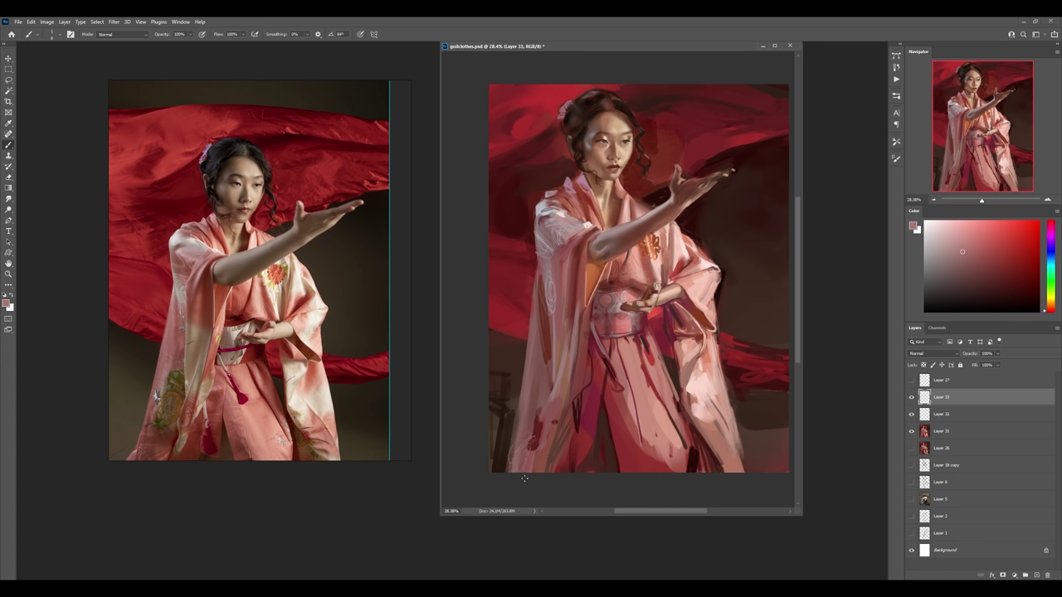
pyautogui.press(']')
pyautogui.moveTo(602, 405)
pyautogui.mouseDown()
pyautogui.moveTo(581, 411)
pyautogui.moveTo(581, 433)
pyautogui.mouseUp()
# - Merge the strokes down, shift them upward, merge into Layer 31, and add a layer
pyautogui.press('e')
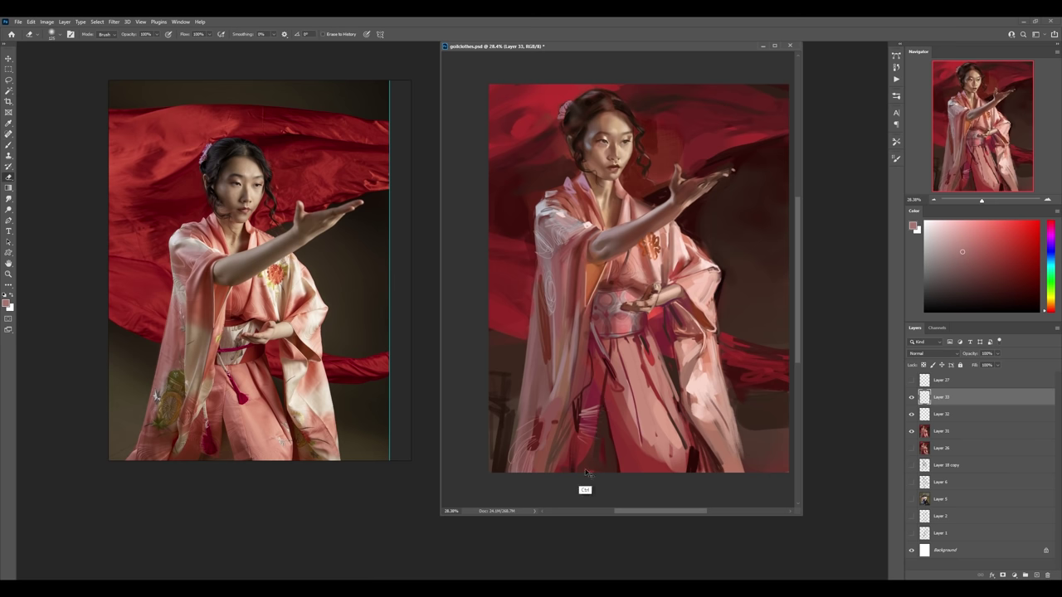
pyautogui.hotkey('ctrl', 'e')
pyautogui.moveTo(602, 409)
pyautogui.mouseDown()
pyautogui.moveTo(603, 365)
pyautogui.moveTo(599, 392)
pyautogui.mouseUp()
pyautogui.hotkey('ctrl', 'e')
pyautogui.hotkey('ctrl', 'shift', 'alt', 'n')
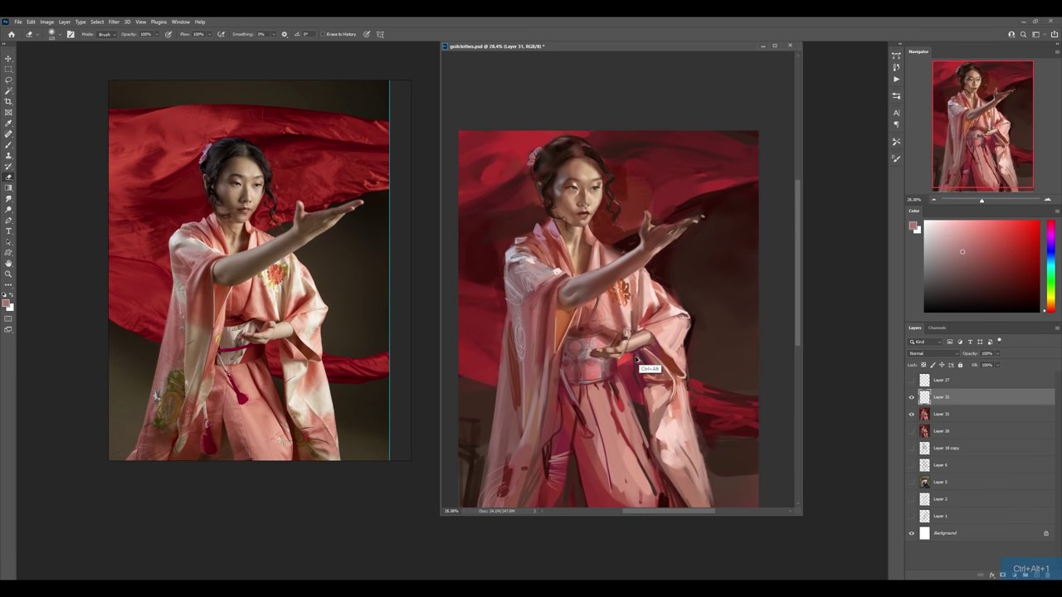
# - Paint dark red marks along the right sleeve edge and merge them into Layer 31
pyautogui.press('b')
pyautogui.keyDown('alt'); pyautogui.click(661, 370); pyautogui.keyUp('alt')
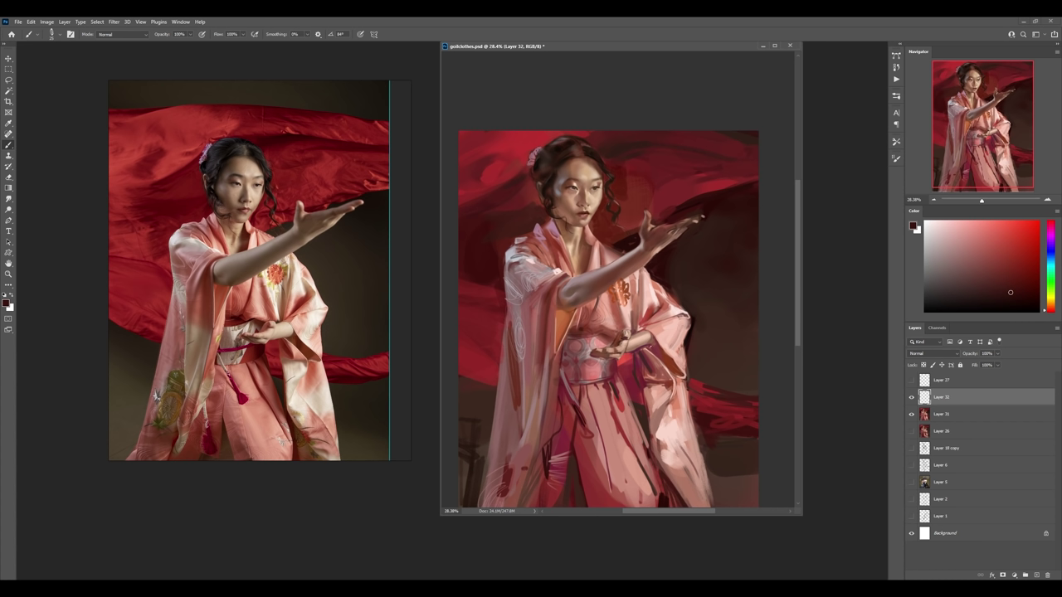
pyautogui.moveTo(652, 351); pyautogui.dragTo(660, 345)
pyautogui.keyDown('alt'); pyautogui.click(675, 378); pyautogui.keyUp('alt')
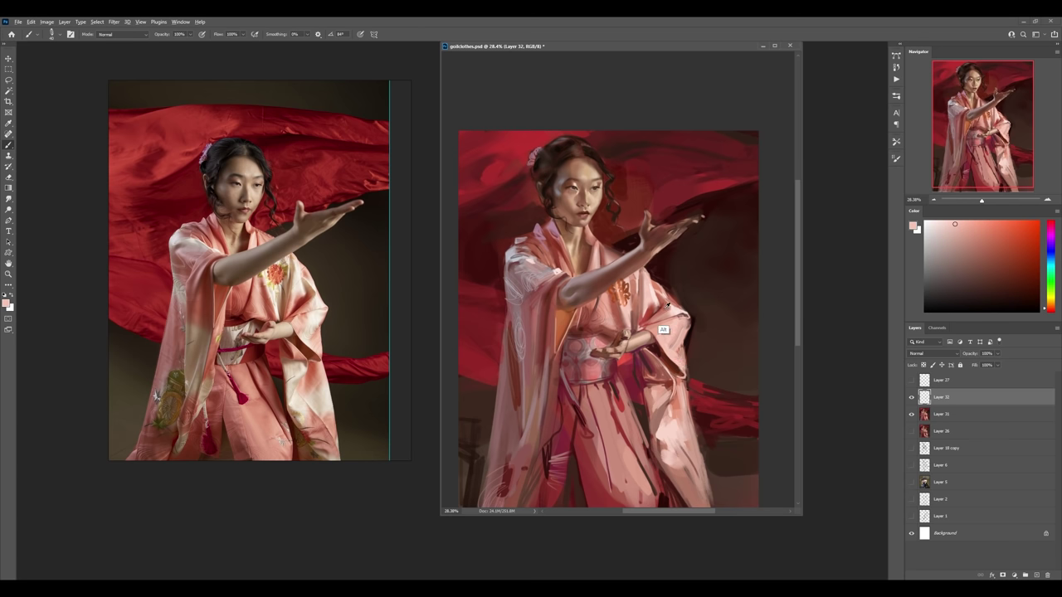
pyautogui.keyDown('alt'); pyautogui.click(666, 330); pyautogui.keyUp('alt')
pyautogui.moveTo(679, 344); pyautogui.dragTo(677, 339)
pyautogui.keyDown('alt'); pyautogui.click(666, 344); pyautogui.keyUp('alt')
pyautogui.hotkey('ctrl', 'e')
# - Add a new layer above Layer 31 and sample pink, salmon and skin tones
pyautogui.keyDown('alt'); pyautogui.click(682, 358); pyautogui.keyUp('alt')
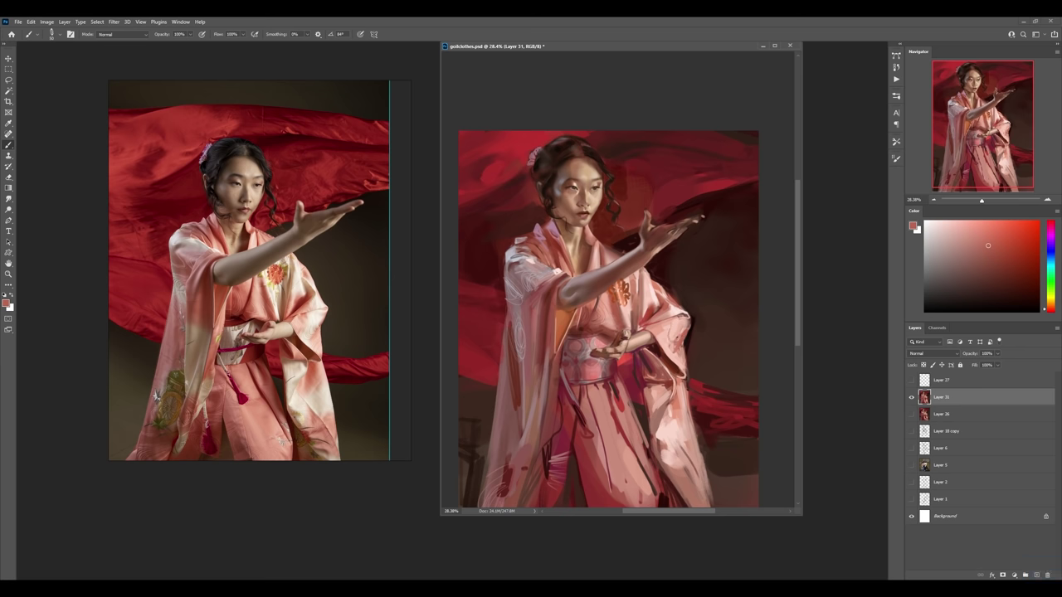
pyautogui.hotkey('ctrl', 'alt', '1')
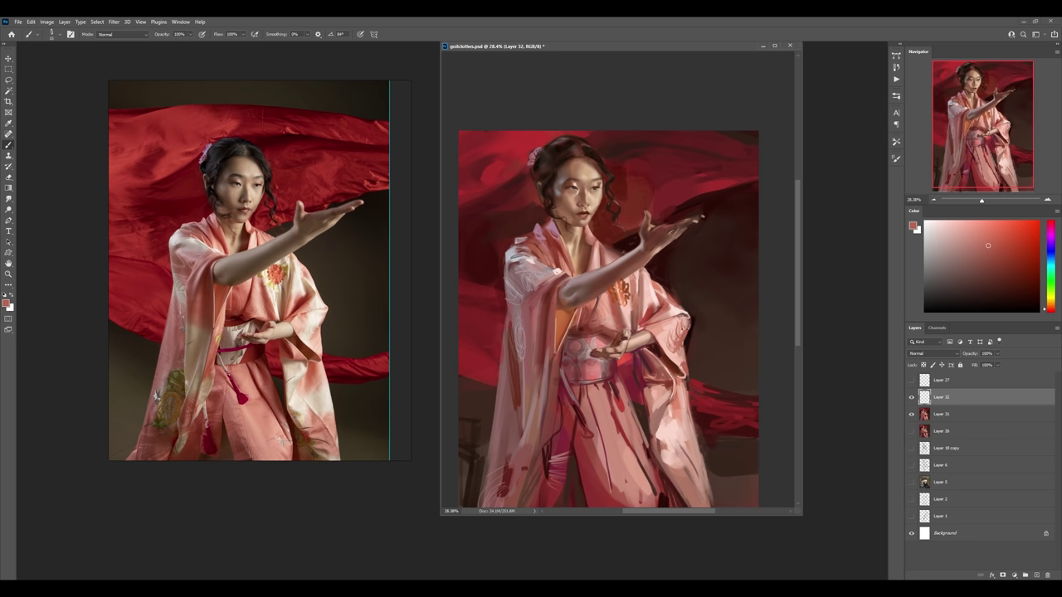
pyautogui.keyDown('alt'); pyautogui.click(663, 321); pyautogui.keyUp('alt')
pyautogui.keyDown('alt'); pyautogui.click(661, 330); pyautogui.keyUp('alt')
pyautogui.keyDown('alt'); pyautogui.click(633, 345); pyautogui.keyUp('alt')
pyautogui.keyDown('alt'); pyautogui.click(630, 338); pyautogui.keyUp('alt')
# - Add a new paint layer and sample reds, pale pink and a peach skin tone
pyautogui.scroll(-2, 660, 324)
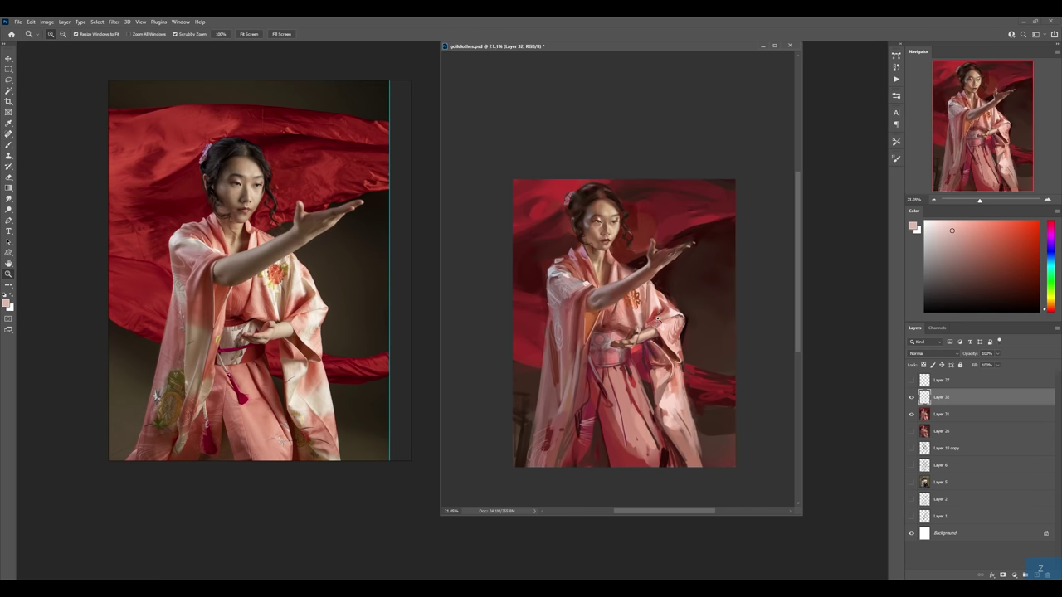
pyautogui.press('b')
pyautogui.keyDown('alt'); pyautogui.click(655, 324); pyautogui.keyUp('alt')
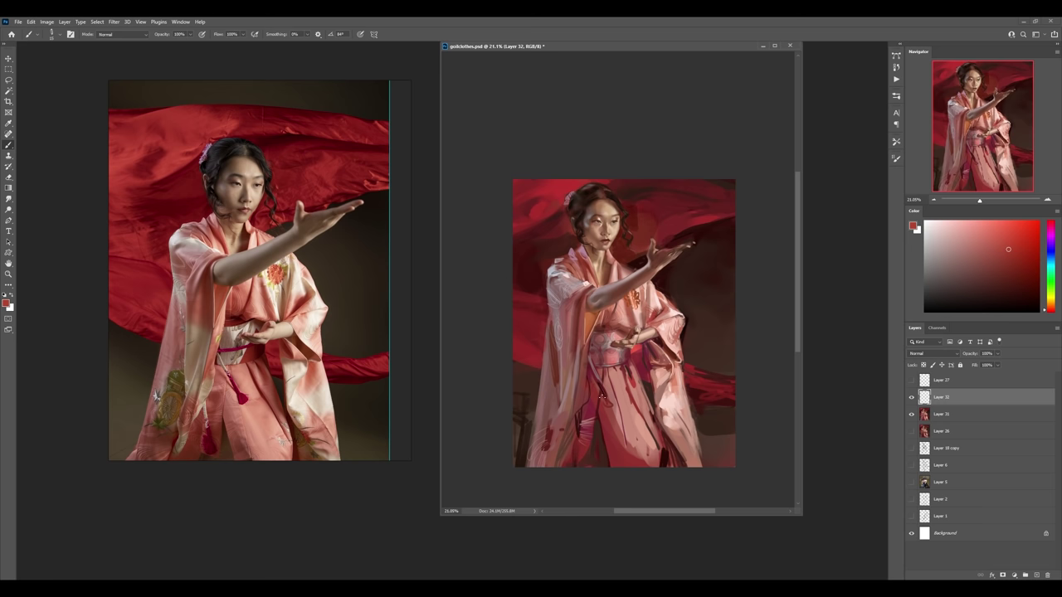
pyautogui.keyDown('alt'); pyautogui.click(619, 439); pyautogui.keyUp('alt')
pyautogui.hotkey('ctrl', 'alt', '1')
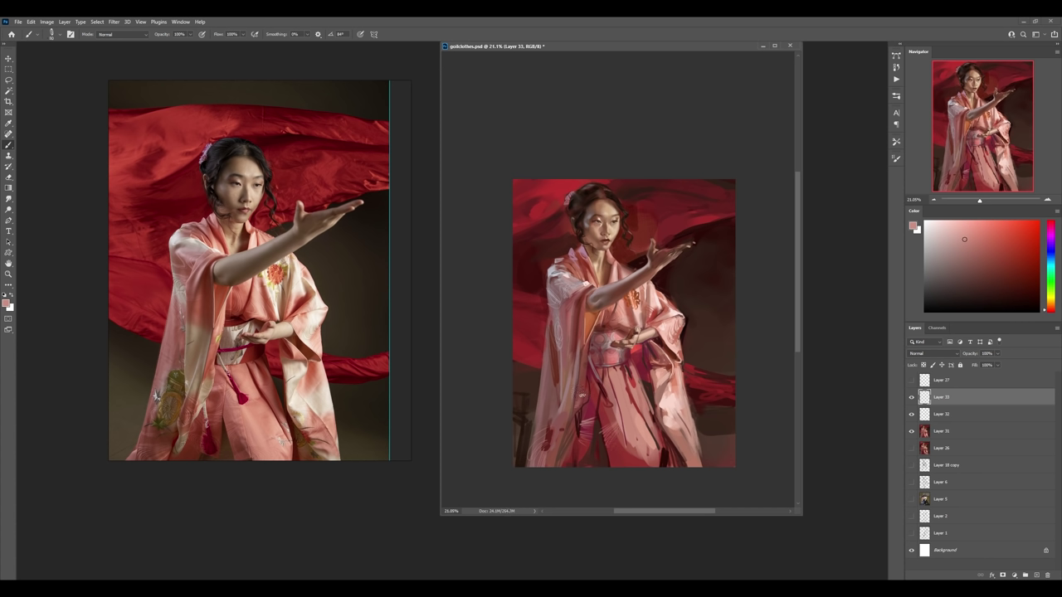
pyautogui.keyDown('alt'); pyautogui.click(580, 426); pyautogui.keyUp('alt')
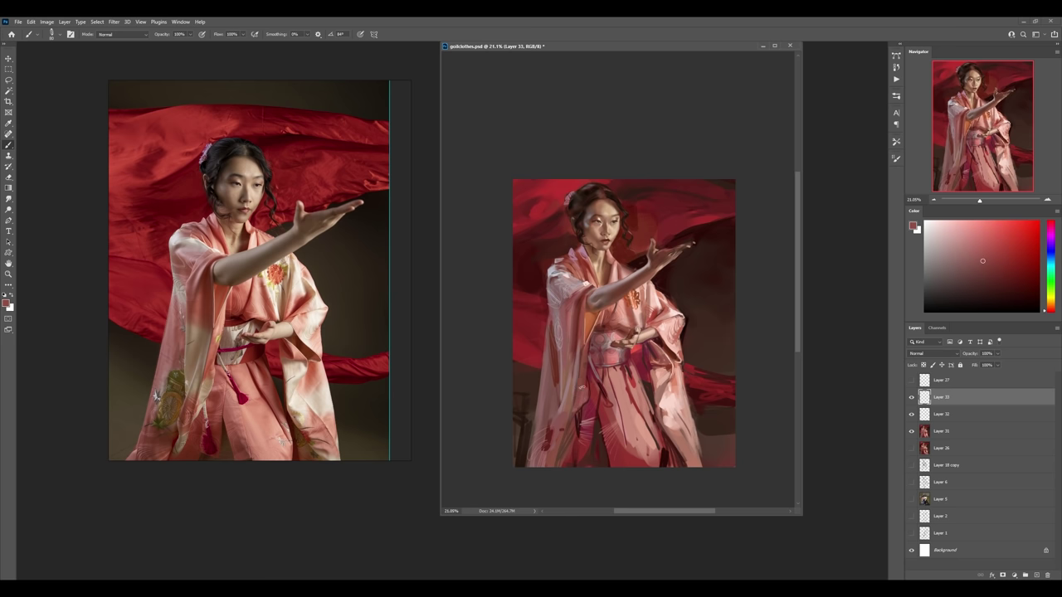
pyautogui.keyDown('alt'); pyautogui.click(584, 415); pyautogui.keyUp('alt')
pyautogui.keyDown('alt'); pyautogui.click(606, 225); pyautogui.keyUp('alt')
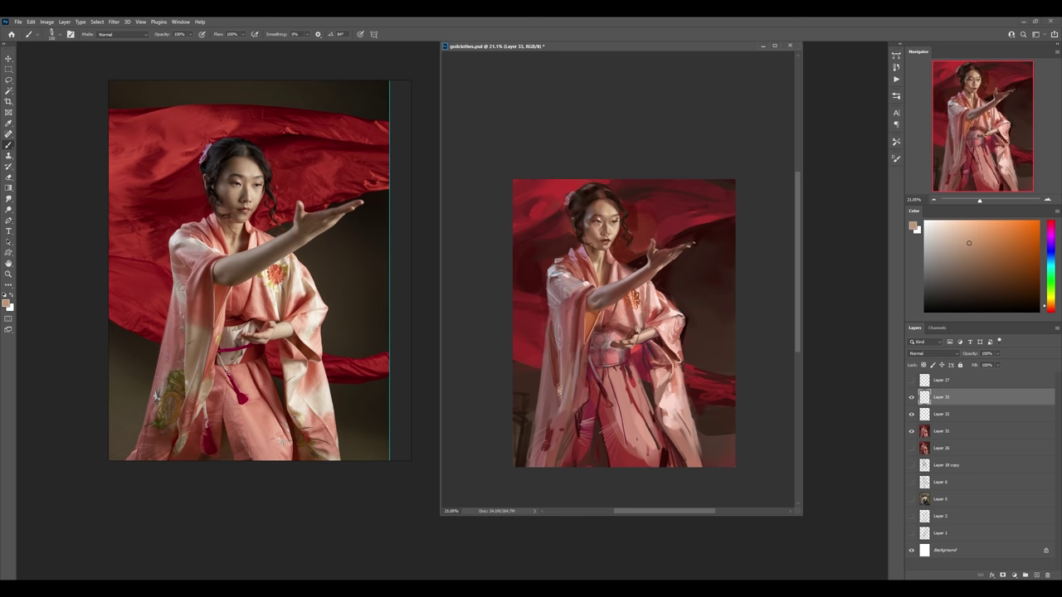
# - Sample darker browns near the left edge and merge Layers 33 and 32 into Layer 31
pyautogui.keyDown('alt'); pyautogui.click(570, 401); pyautogui.keyUp('alt')
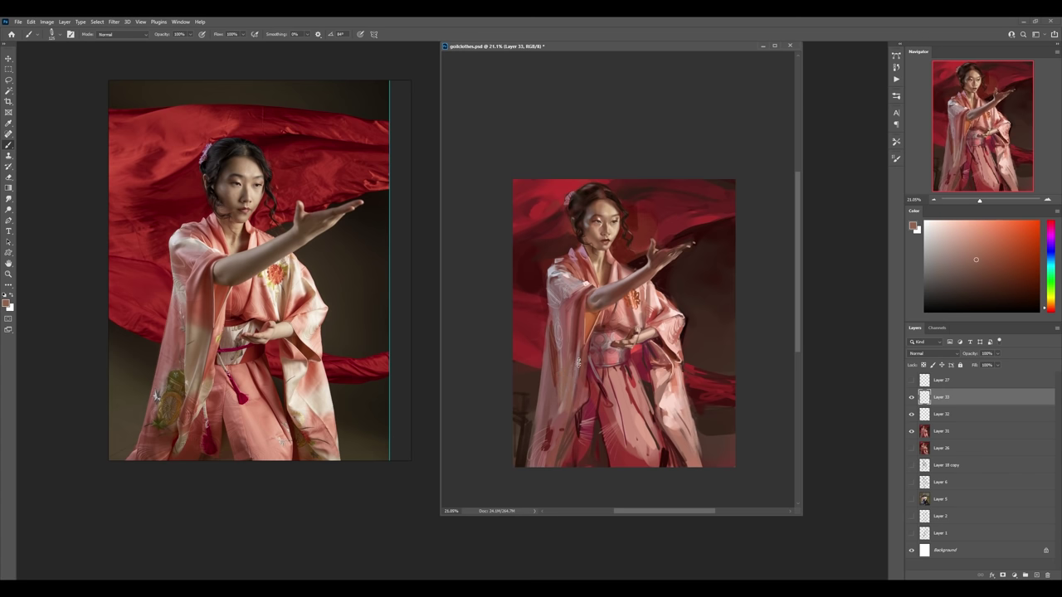
pyautogui.keyDown('alt'); pyautogui.click(565, 410); pyautogui.keyUp('alt')
pyautogui.keyDown('alt'); pyautogui.click(544, 404); pyautogui.keyUp('alt')
pyautogui.keyDown('alt'); pyautogui.click(522, 417); pyautogui.keyUp('alt')
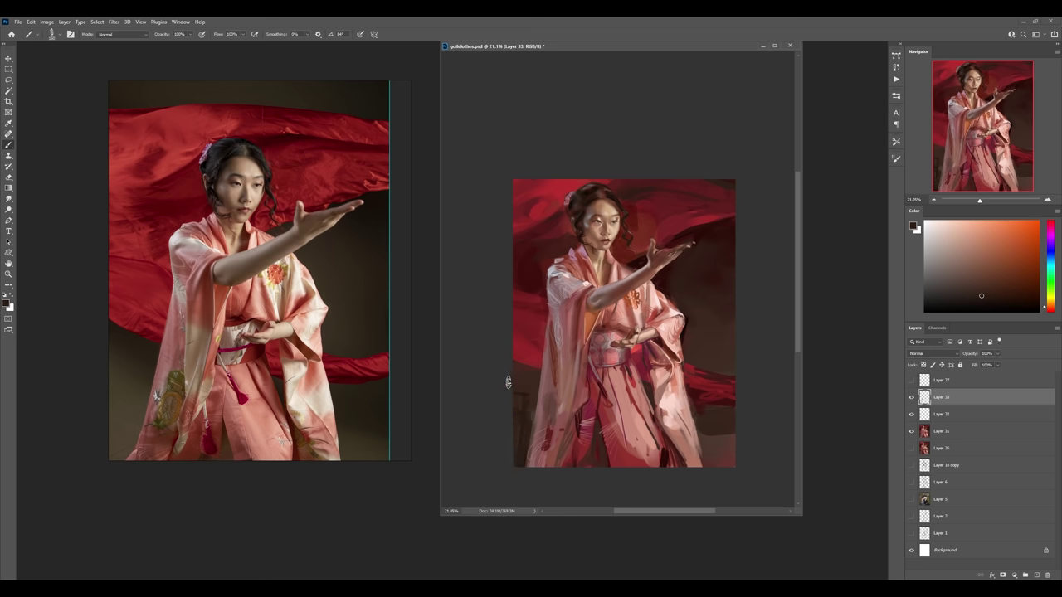
pyautogui.hotkey('ctrl', 'e')
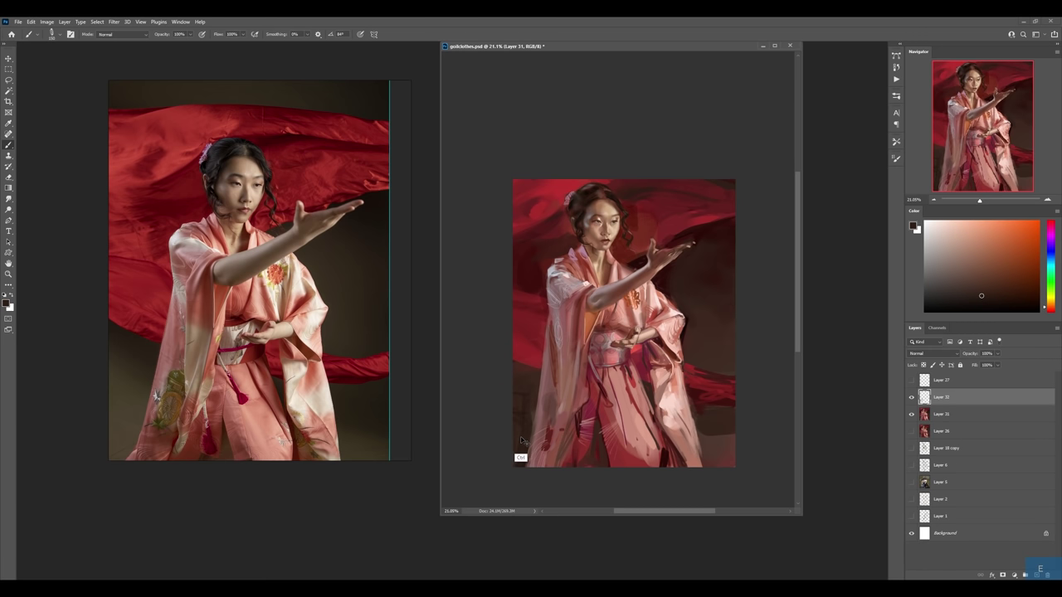
pyautogui.hotkey('ctrl', 'e')
pyautogui.hotkey('shift', 'b')
pyautogui.hotkey('shift', 'b')
pyautogui.hotkey('shift', 'b')
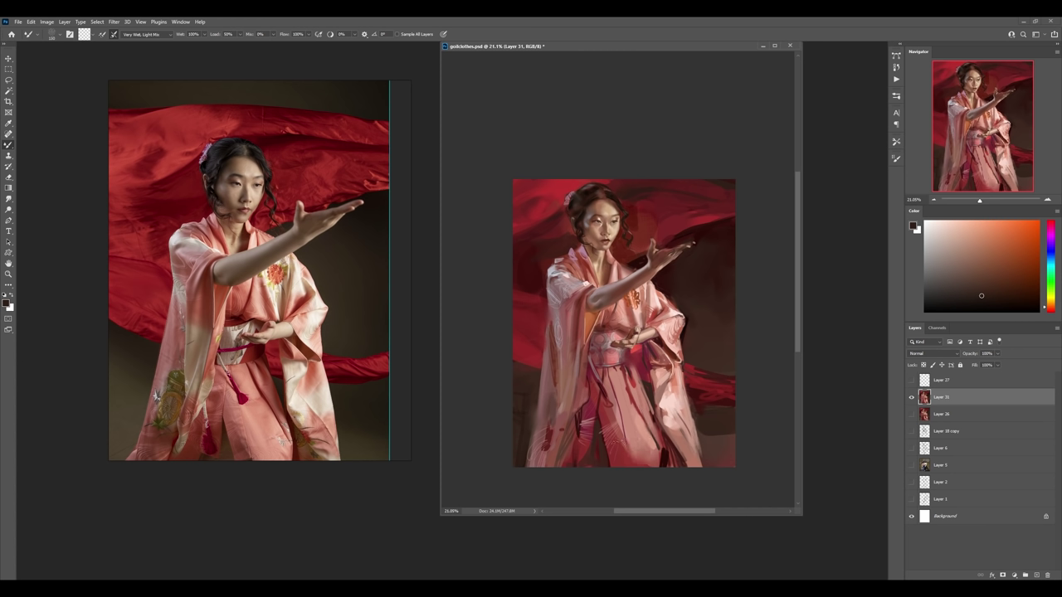
# - Sample reds, crimsons and pinks from the painting and reference to touch up the lower kimono
pyautogui.hotkey('shift', 'b')
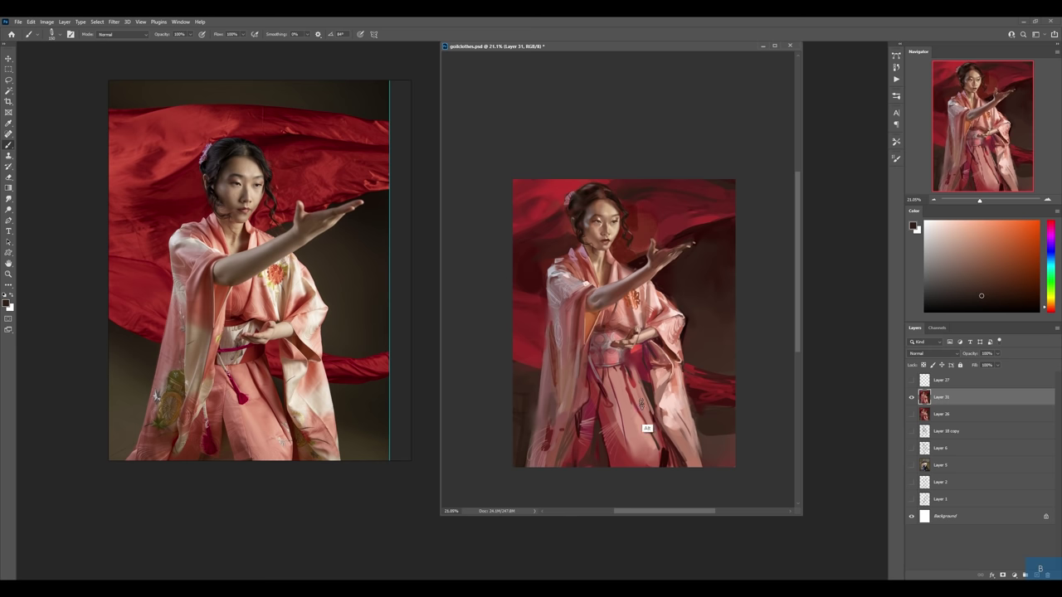
pyautogui.keyDown('alt'); pyautogui.click(631, 415); pyautogui.keyUp('alt')
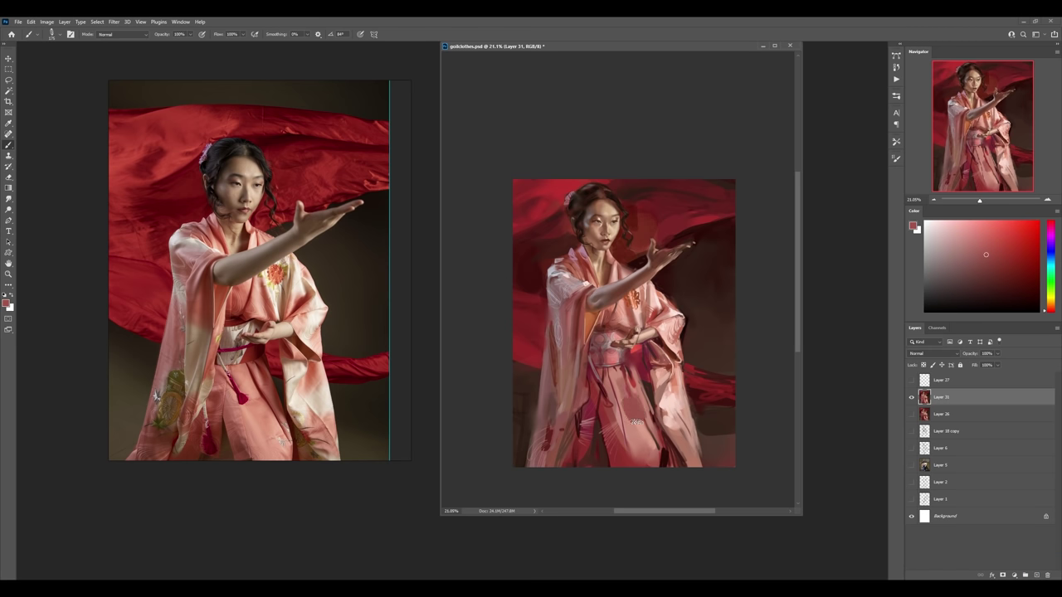
pyautogui.keyDown('alt'); pyautogui.click(646, 397); pyautogui.keyUp('alt')
pyautogui.keyDown('alt'); pyautogui.click(648, 390); pyautogui.keyUp('alt')
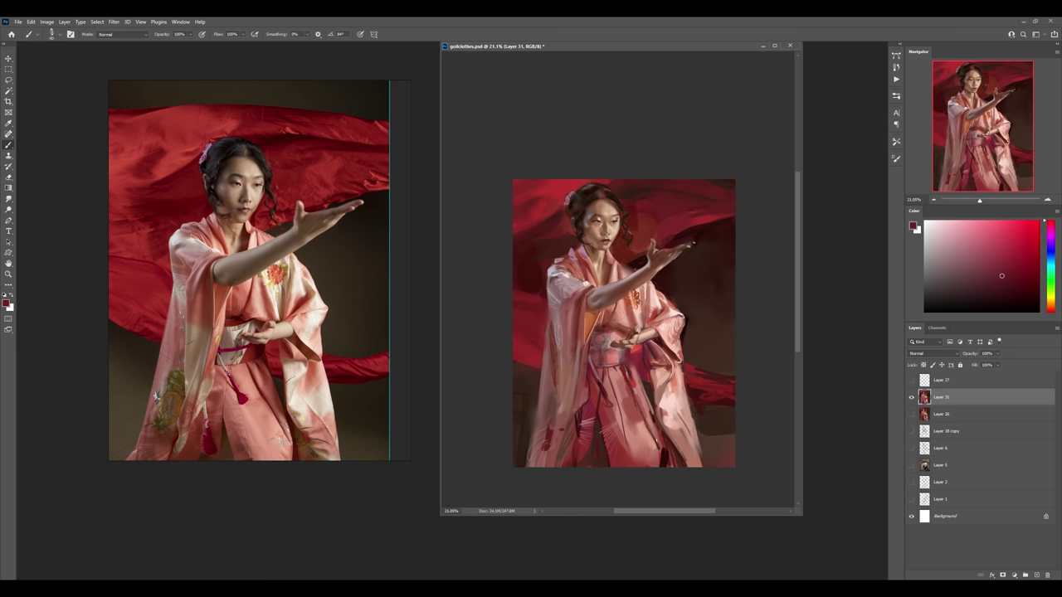
pyautogui.keyDown('alt'); pyautogui.click(654, 451); pyautogui.keyUp('alt')
pyautogui.keyDown('alt'); pyautogui.click(650, 439); pyautogui.keyUp('alt')
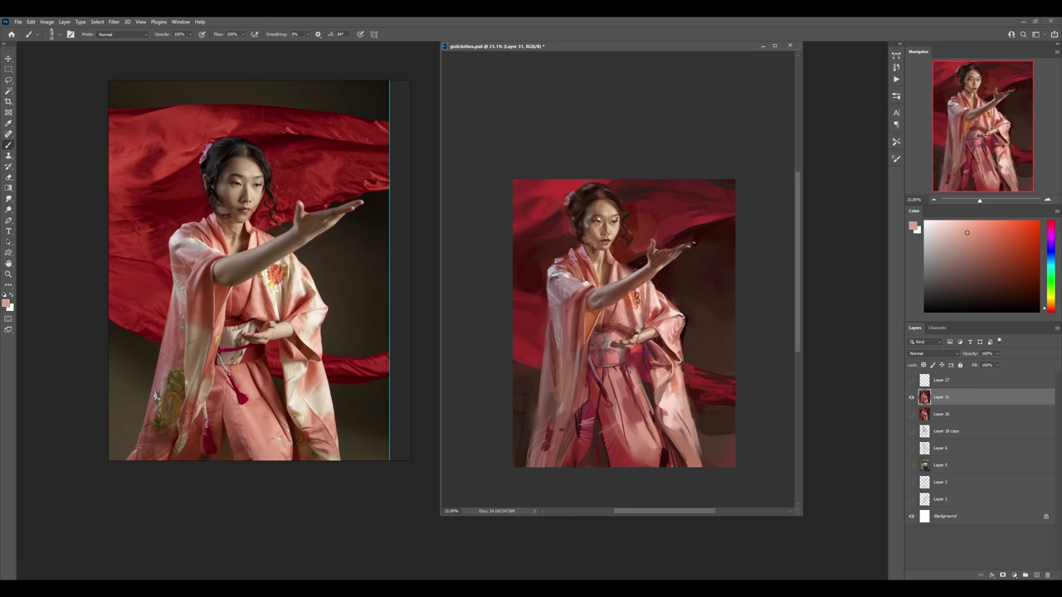
pyautogui.keyDown('alt'); pyautogui.click(635, 397); pyautogui.keyUp('alt')
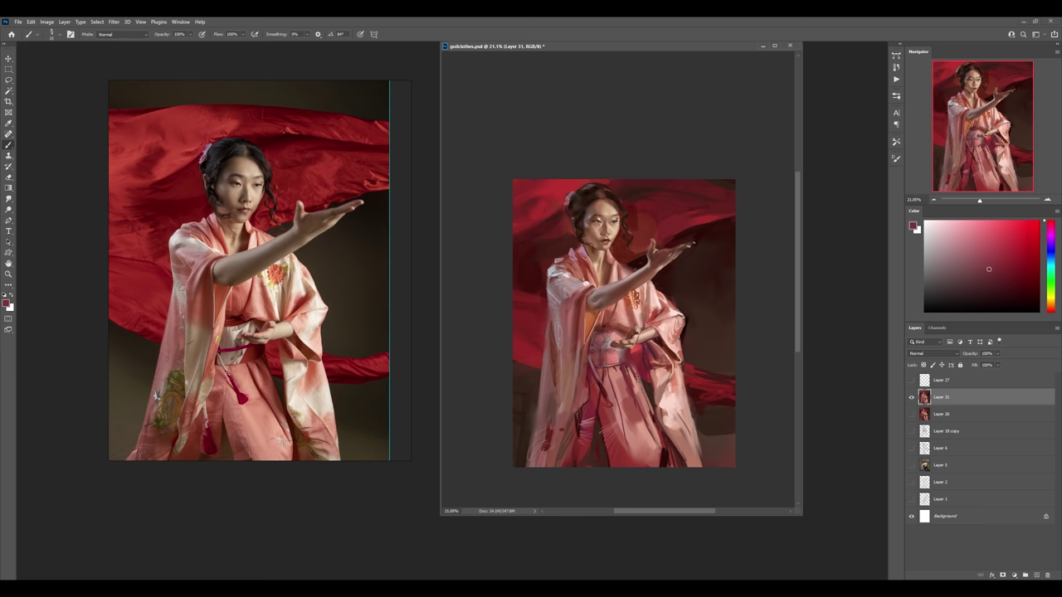
pyautogui.keyDown('alt'); pyautogui.click(155, 397); pyautogui.keyUp('alt')
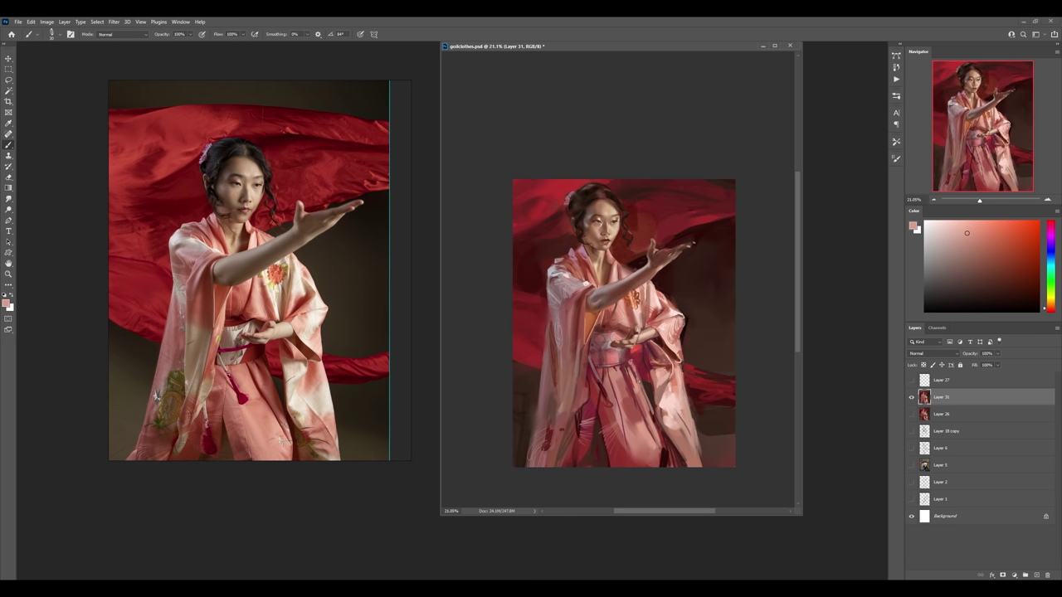
# - Blend with the mixer brush, mix a richer crimson, and add Layer 32 for Overlay
pyautogui.hotkey('shift', 'b')
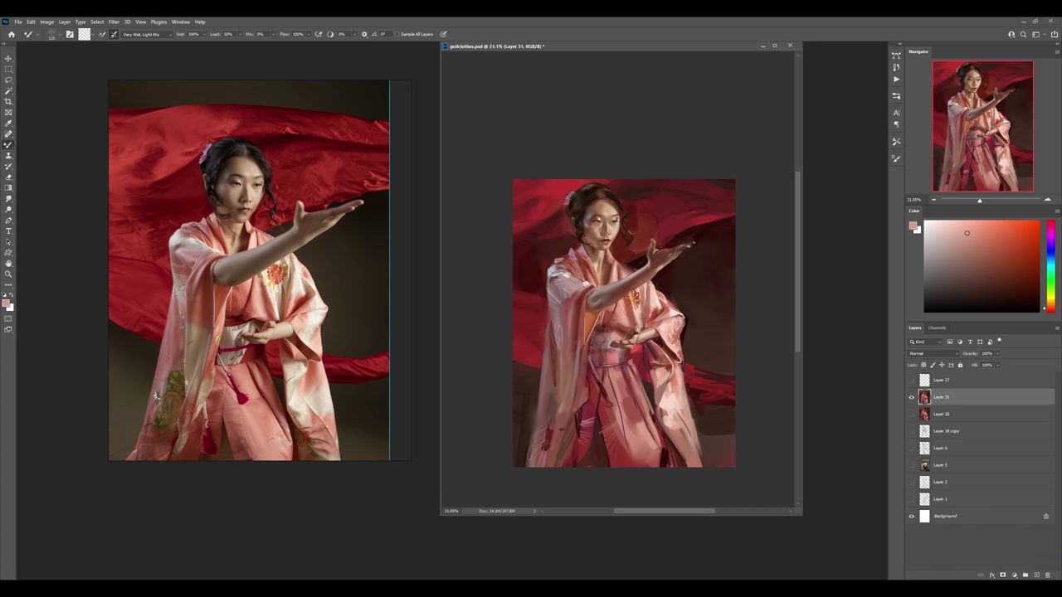
pyautogui.hotkey('shift', 'b')
pyautogui.keyDown('alt'); pyautogui.click(635, 366); pyautogui.keyUp('alt')
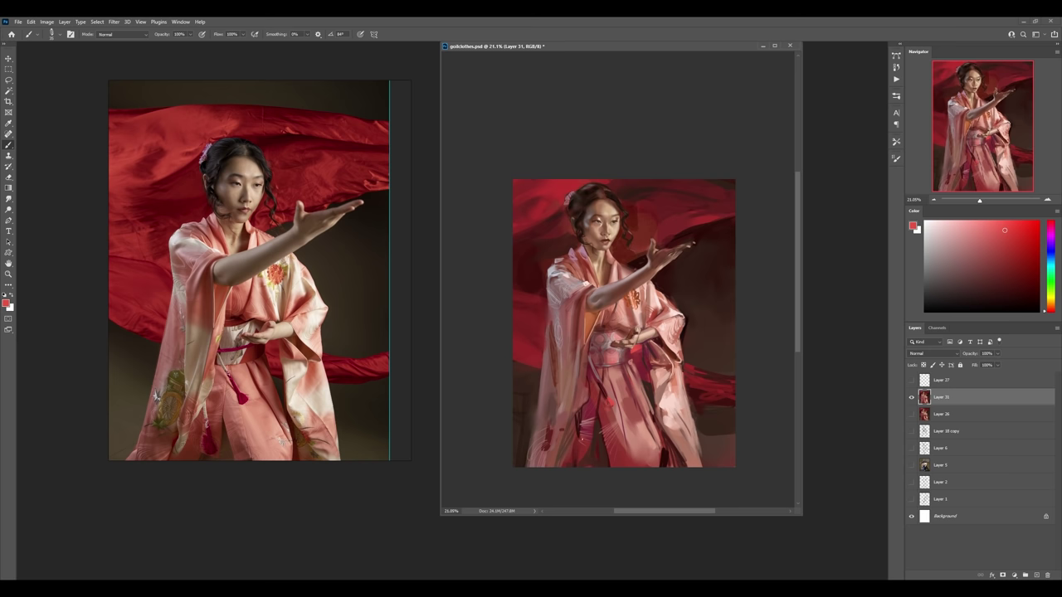
pyautogui.click(1051, 231)
pyautogui.click(1021, 231)
pyautogui.click(1038, 262)
pyautogui.keyDown('alt'); pyautogui.click(620, 418); pyautogui.keyUp('alt')
pyautogui.hotkey('ctrl', 'alt', '1')
pyautogui.click(955, 354)
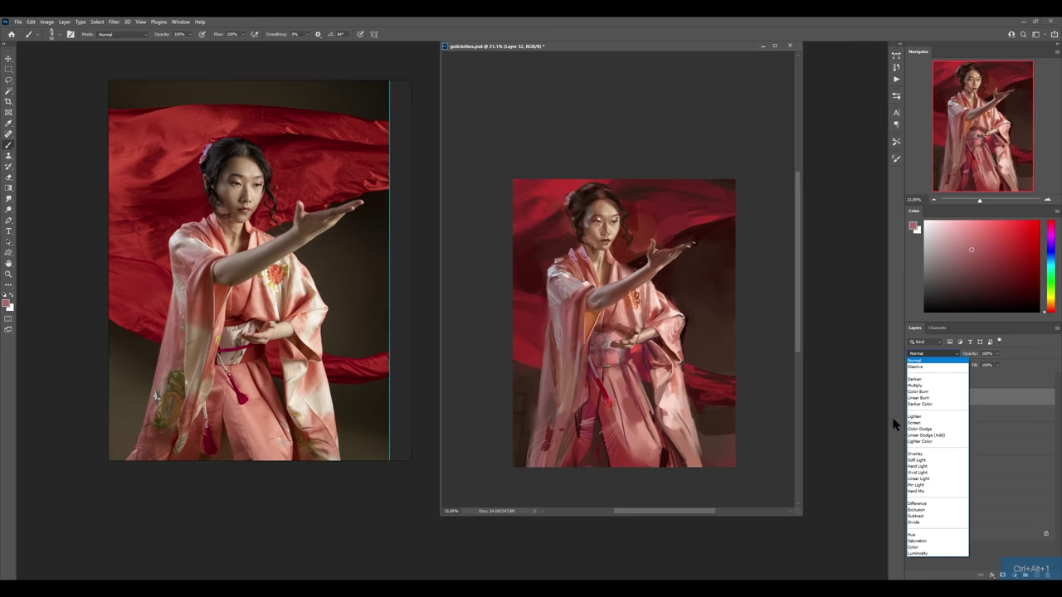
# - Set Layer 32 to Overlay and paint thin red strokes on the kimono's right side with a textured brush
pyautogui.click(921, 455)
pyautogui.rightClick(664, 131)
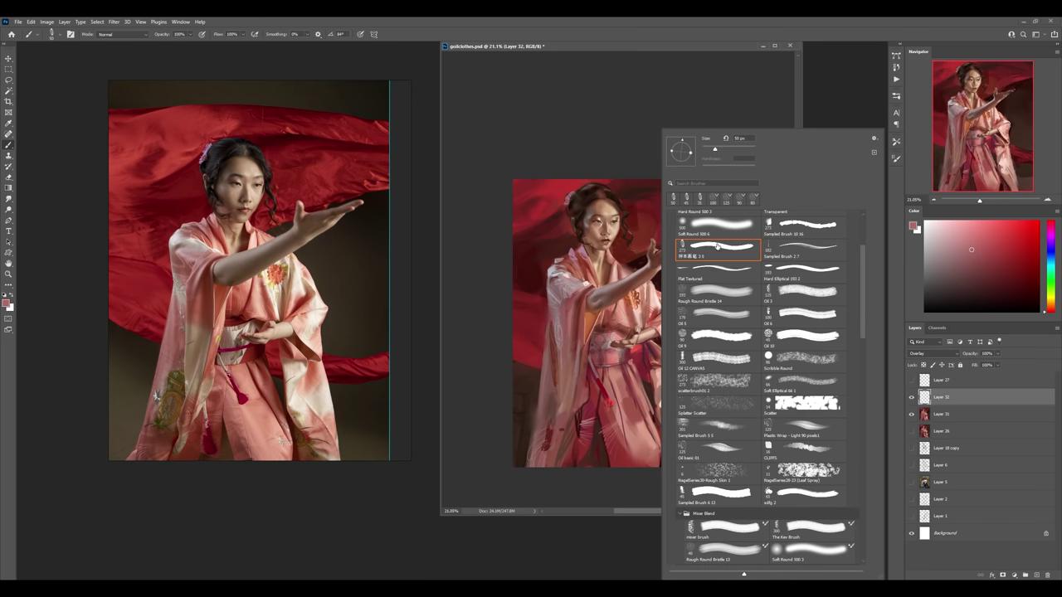
pyautogui.click(718, 247)
pyautogui.keyDown('alt'); pyautogui.click(633, 416); pyautogui.keyUp('alt')
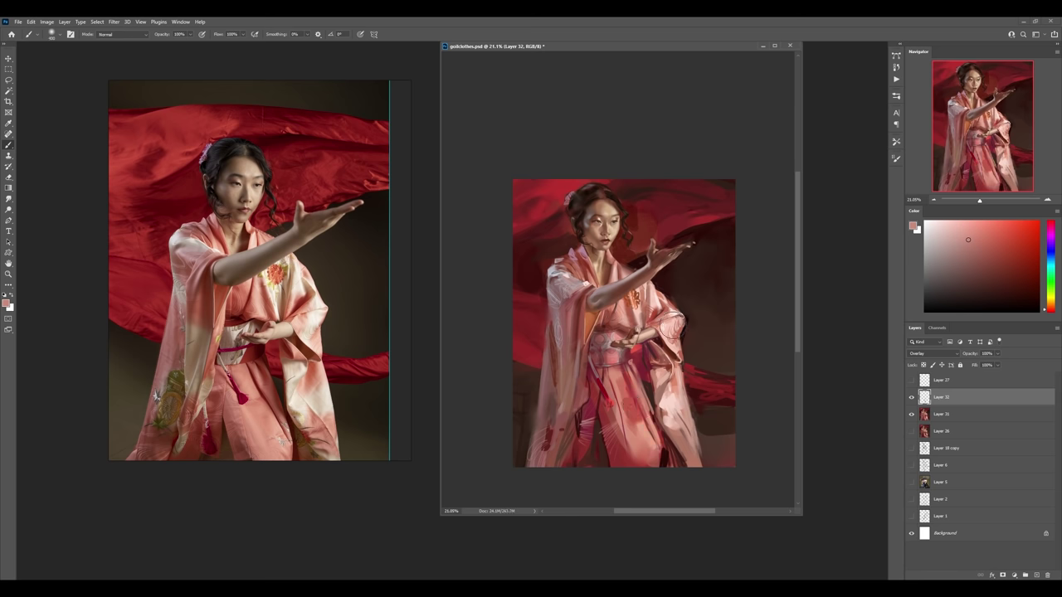
pyautogui.moveTo(677, 330); pyautogui.dragTo(669, 372)
# - Brush light pink highlights over chest, obi and left sleeve, settling Layer 32 opacity at 39%
pyautogui.keyDown('alt'); pyautogui.click(668, 354); pyautogui.keyUp('alt')
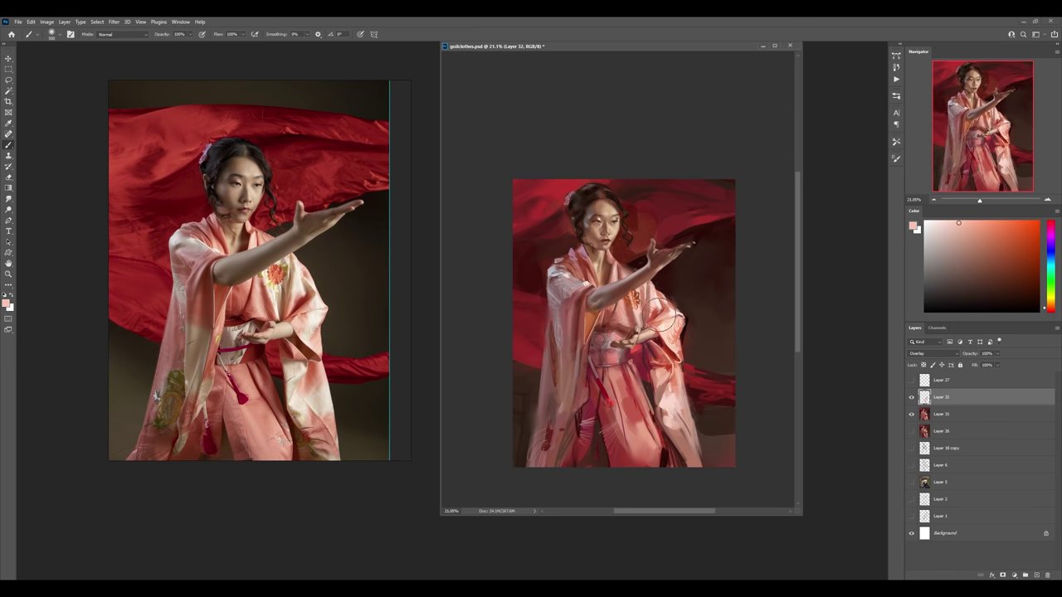
pyautogui.moveTo(637, 322); pyautogui.dragTo(622, 287)
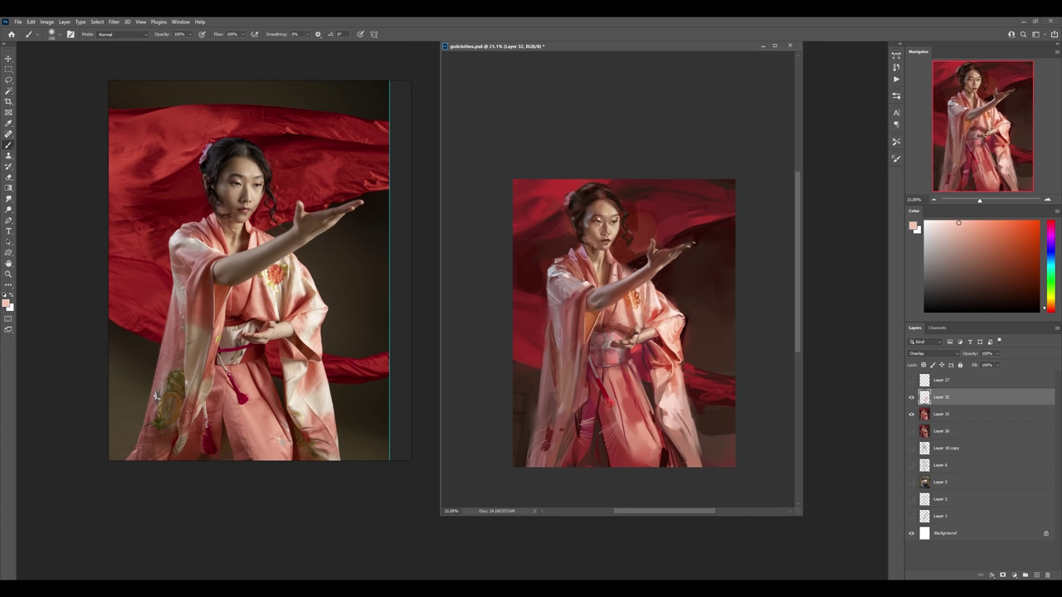
pyautogui.moveTo(662, 335); pyautogui.dragTo(688, 461)
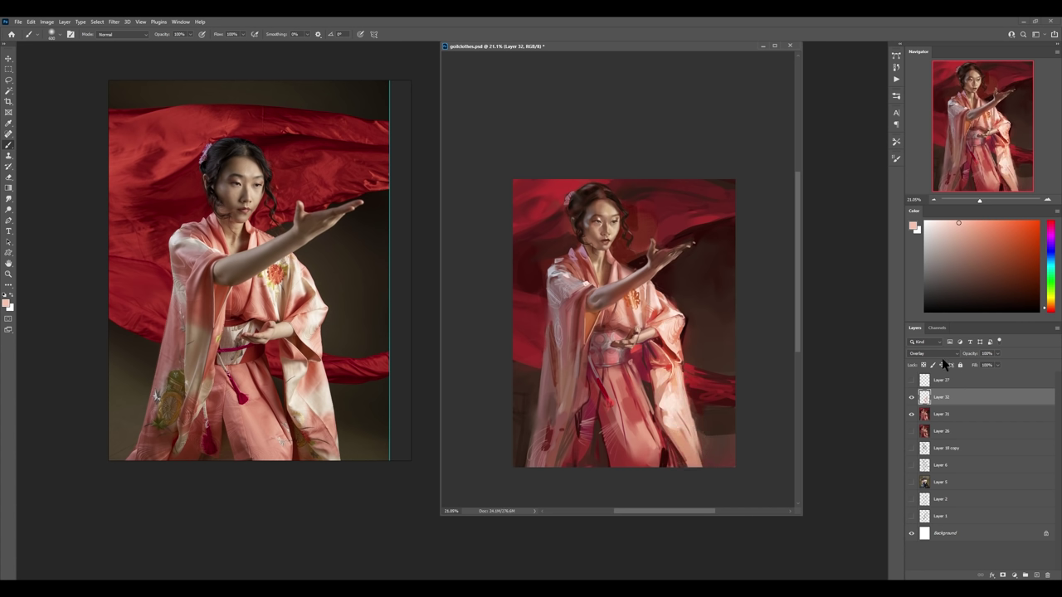
pyautogui.moveTo(971, 353); pyautogui.dragTo(964, 355)
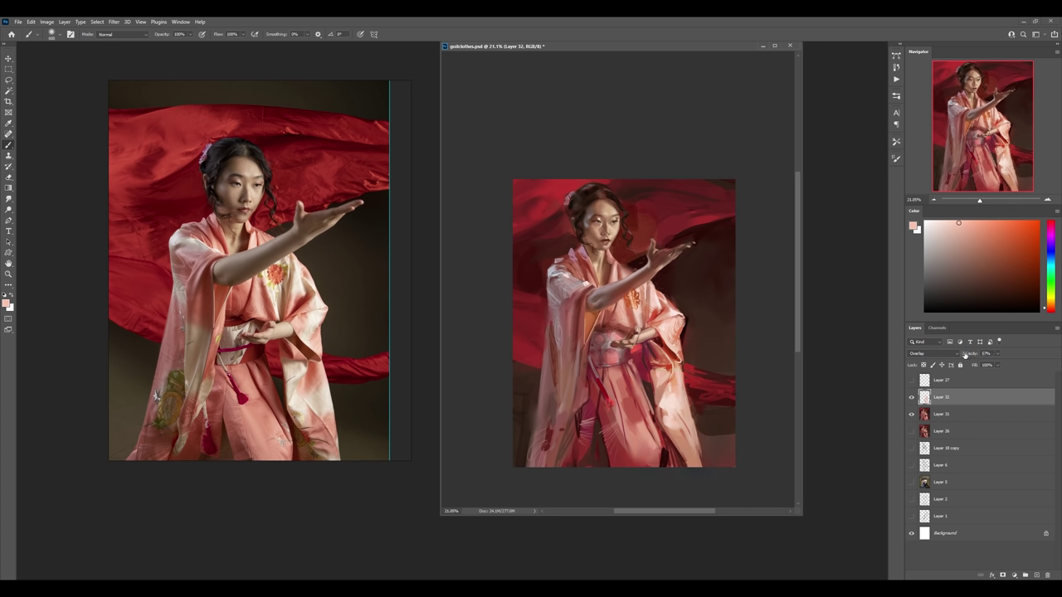
pyautogui.moveTo(574, 256); pyautogui.dragTo(554, 291)
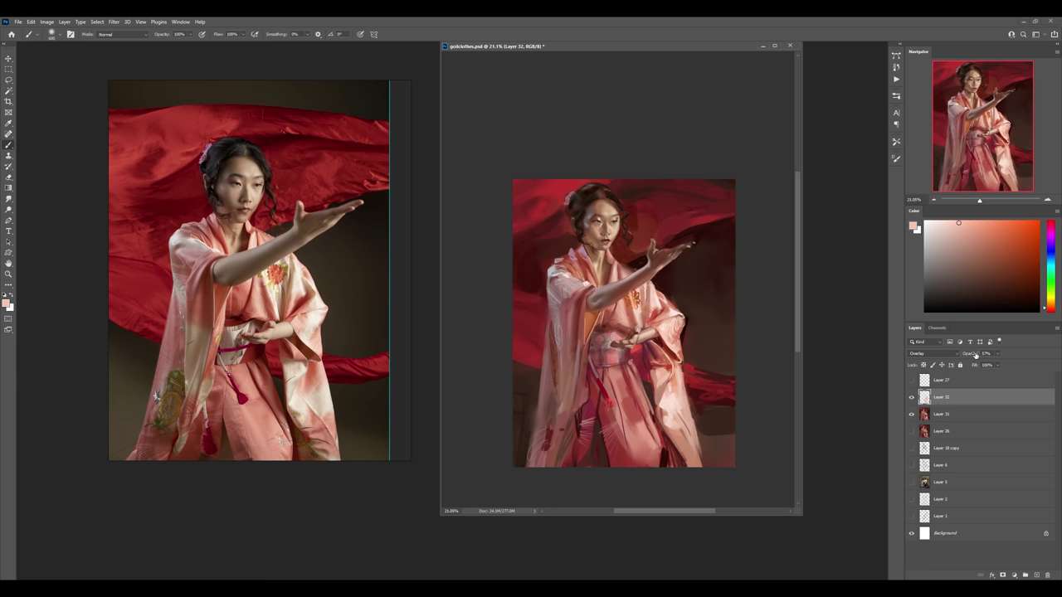
pyautogui.moveTo(976, 355); pyautogui.dragTo(970, 355)
# - Merge the overlay strokes into Layer 31 and zoom in on the face and raised arm
pyautogui.hotkey('ctrl', 'e')
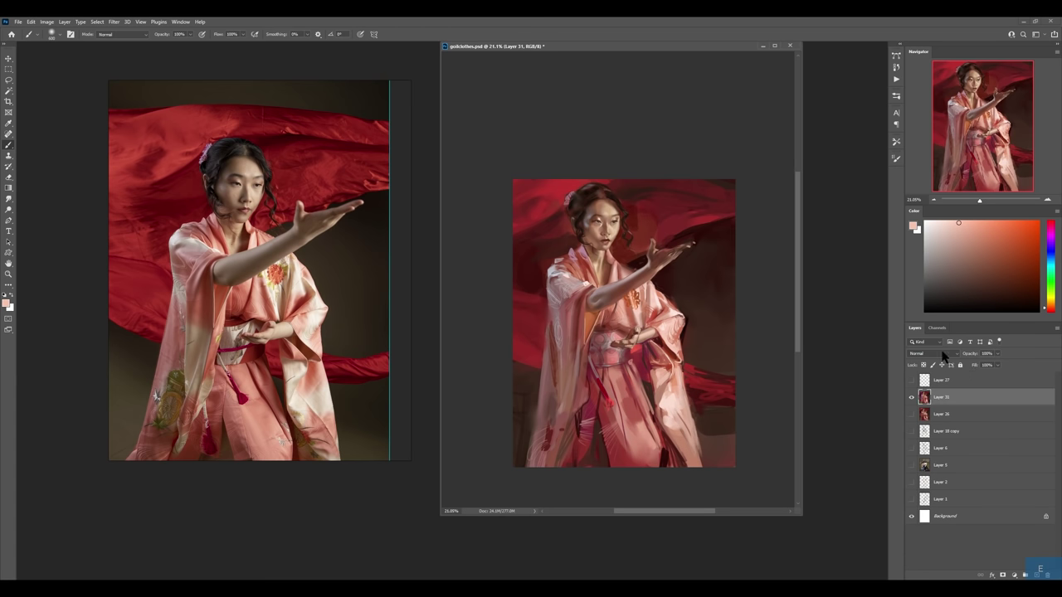
pyautogui.press('z')
pyautogui.click(679, 224)
# - On a new layer, dab a pale pink glow with a soft brush near the raised hand
pyautogui.hotkey('ctrl', 'shift', 'alt', 'n')
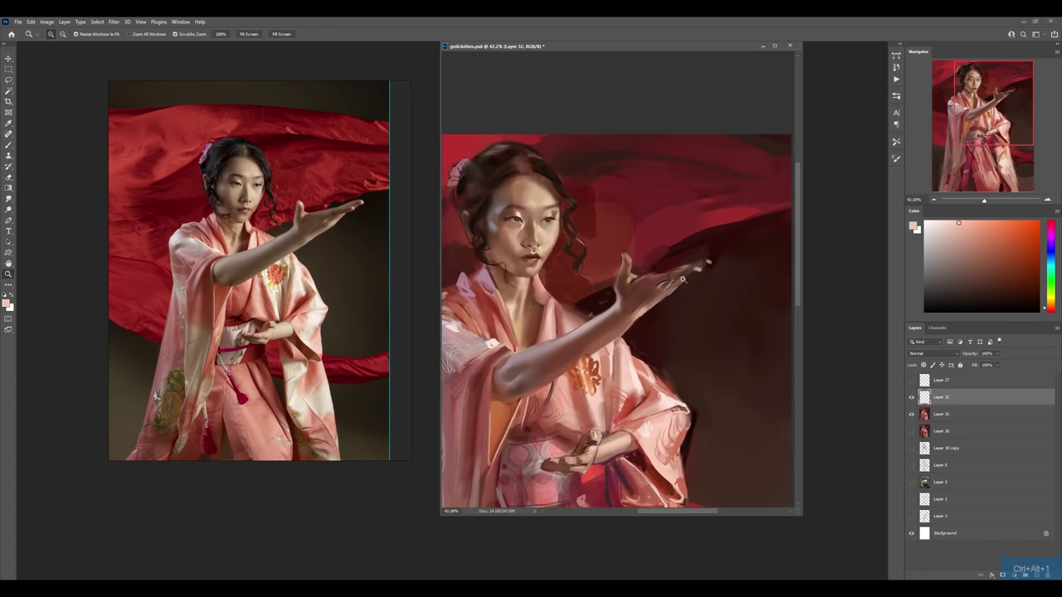
pyautogui.press('b')
pyautogui.rightClick(681, 278)
pyautogui.click(748, 256)
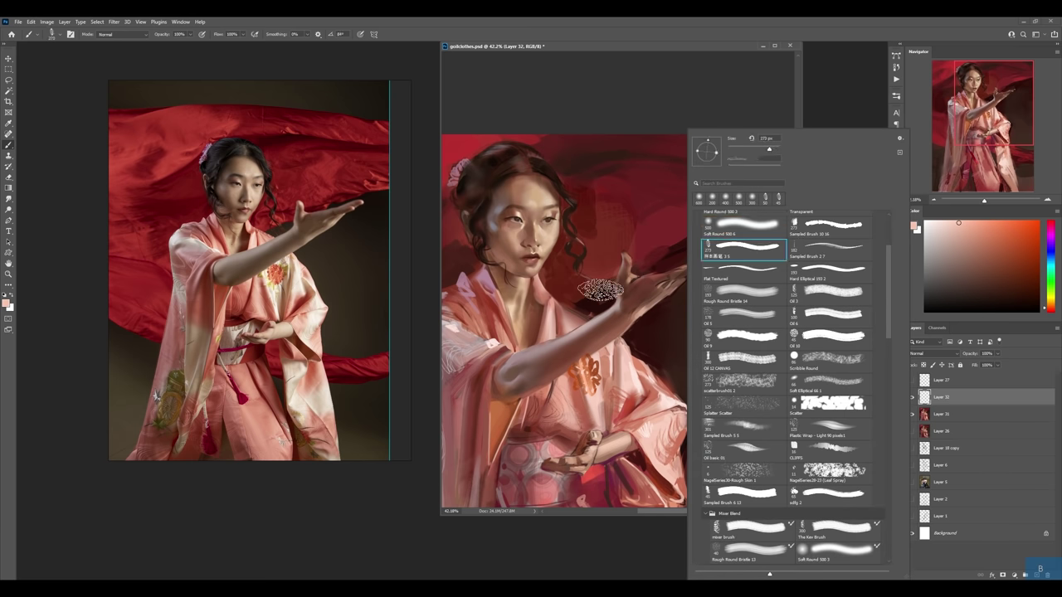
pyautogui.click(451, 348)
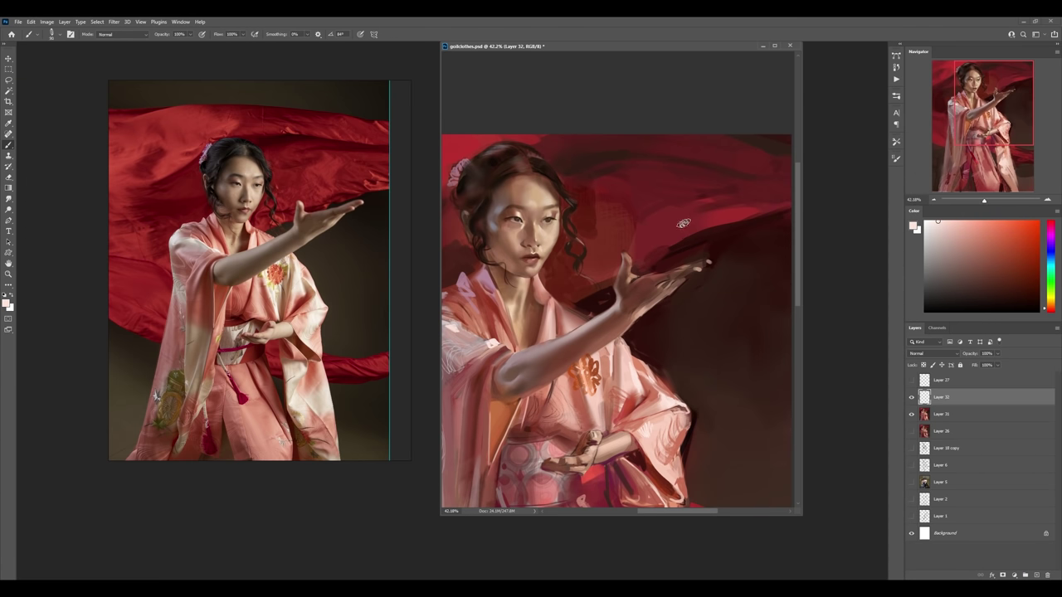
pyautogui.moveTo(671, 222); pyautogui.dragTo(671, 222)
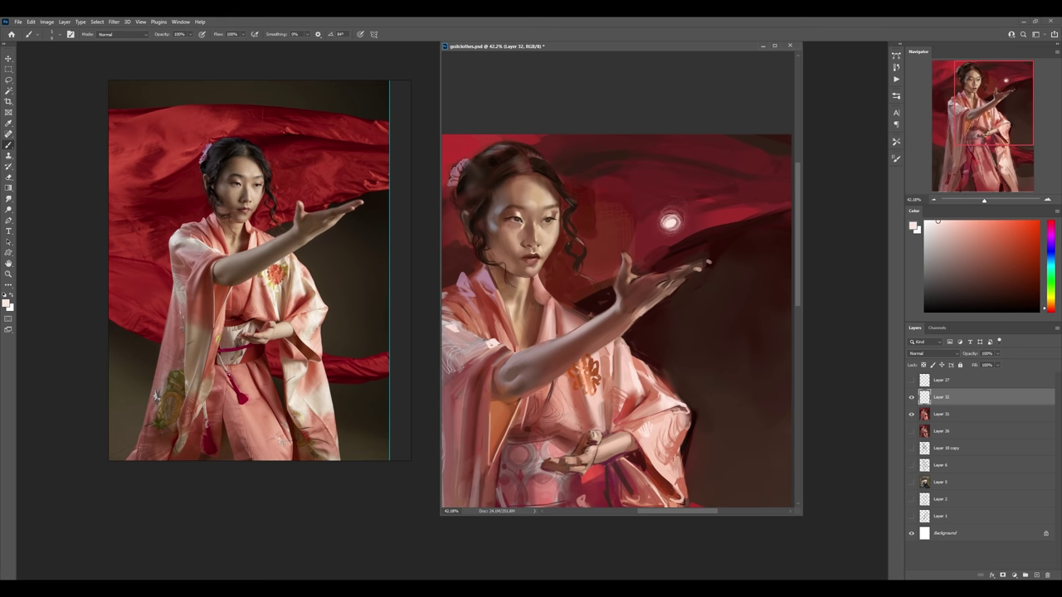
pyautogui.press('z')
pyautogui.moveTo(719, 208); pyautogui.dragTo(744, 290)
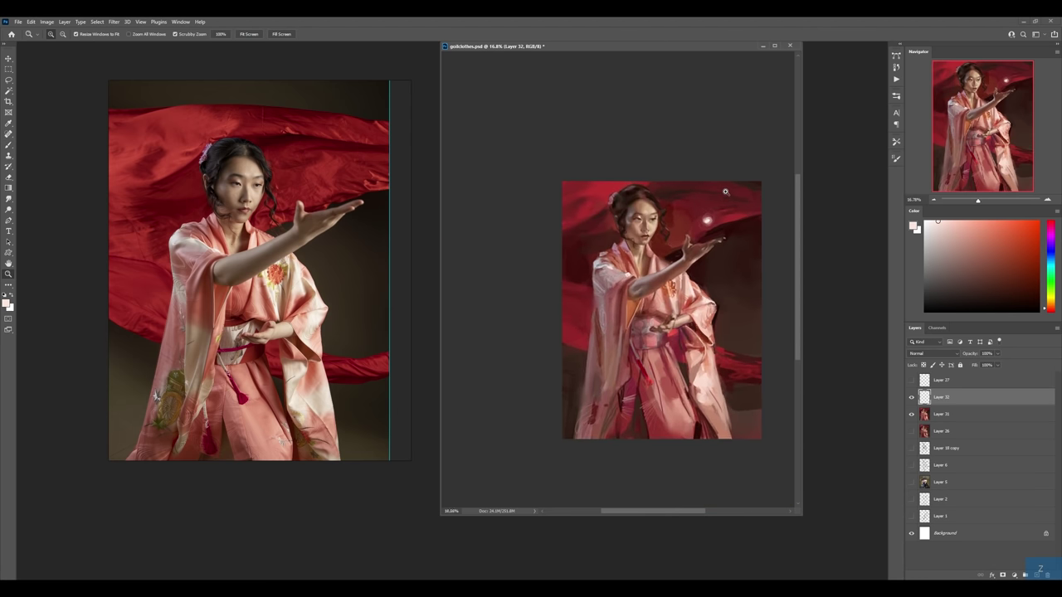
# - On another new layer, paint a light lavender glow onto the orb
pyautogui.hotkey('ctrl', 'alt', '1')
pyautogui.press('b')
pyautogui.rightClick(720, 298)
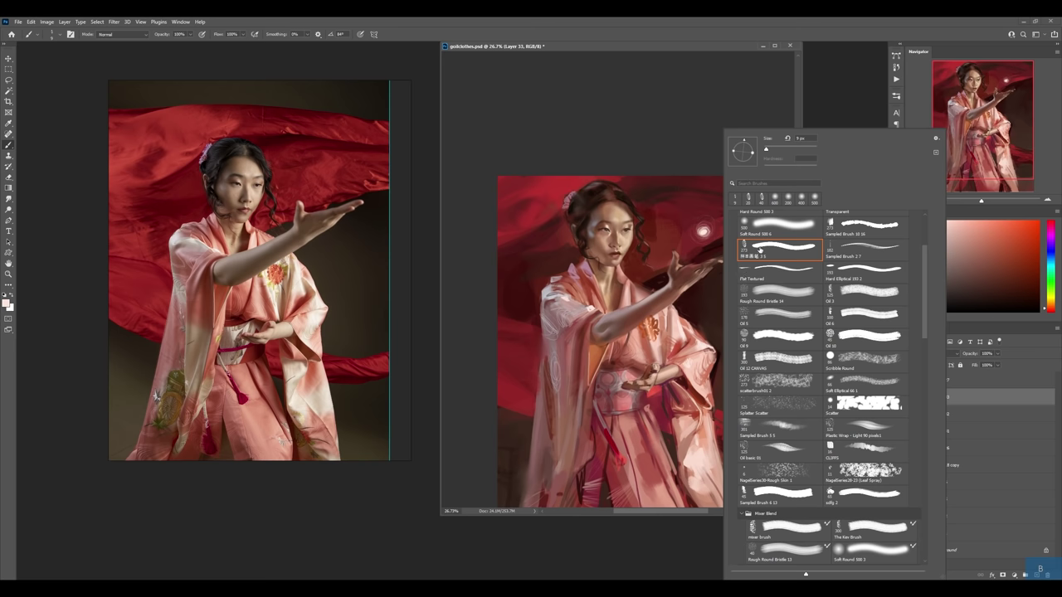
pyautogui.click(772, 227)
pyautogui.press('Return')
pyautogui.click(1051, 248)
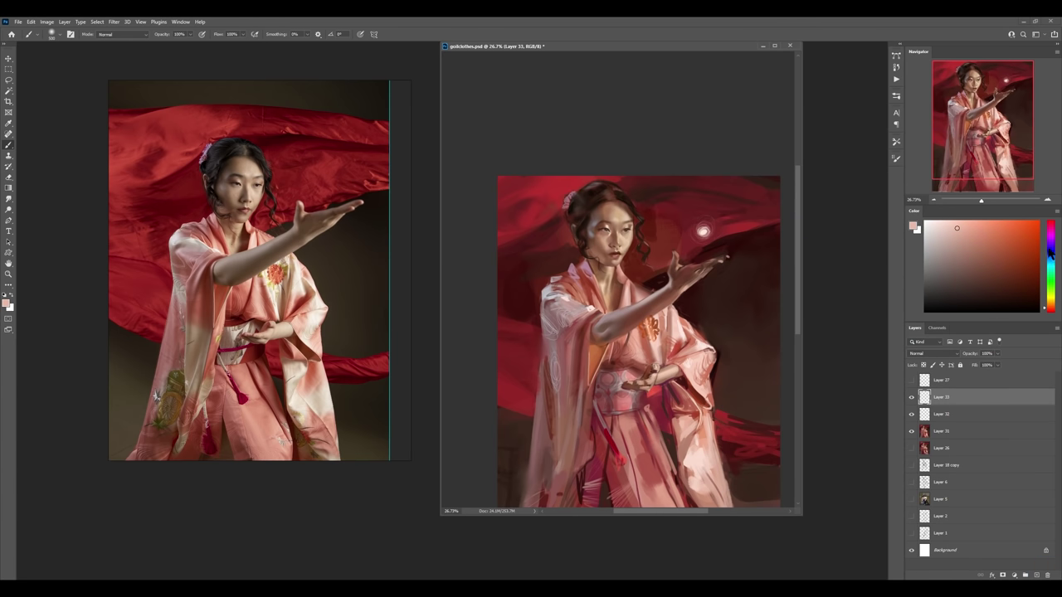
pyautogui.click(986, 227)
pyautogui.click(703, 230)
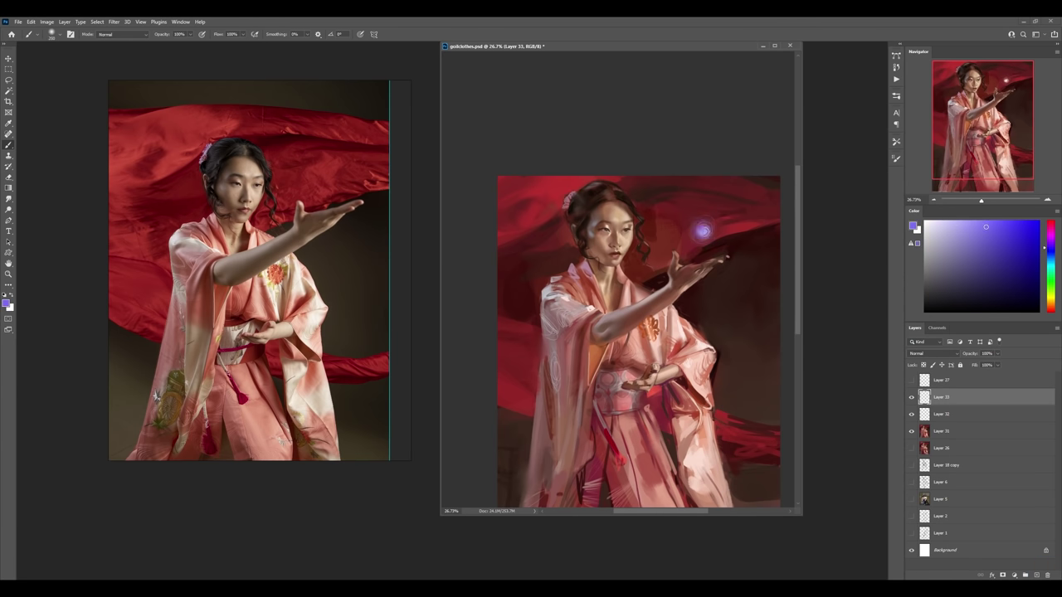
# - Keep the glow layer in Overlay after trying Color Dodge, and merge the three layers into Layer 33
pyautogui.click(938, 354)
pyautogui.click(925, 453)
pyautogui.click(939, 355)
pyautogui.click(932, 430)
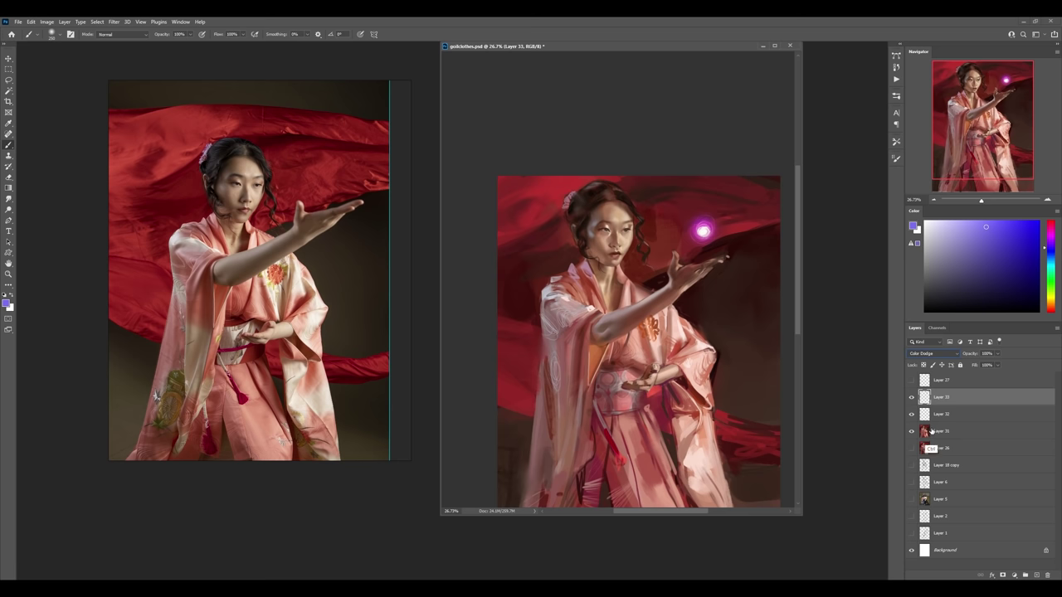
pyautogui.hotkey('ctrl', 'z')
pyautogui.keyDown('shift'); pyautogui.click(936, 432); pyautogui.keyUp('shift')
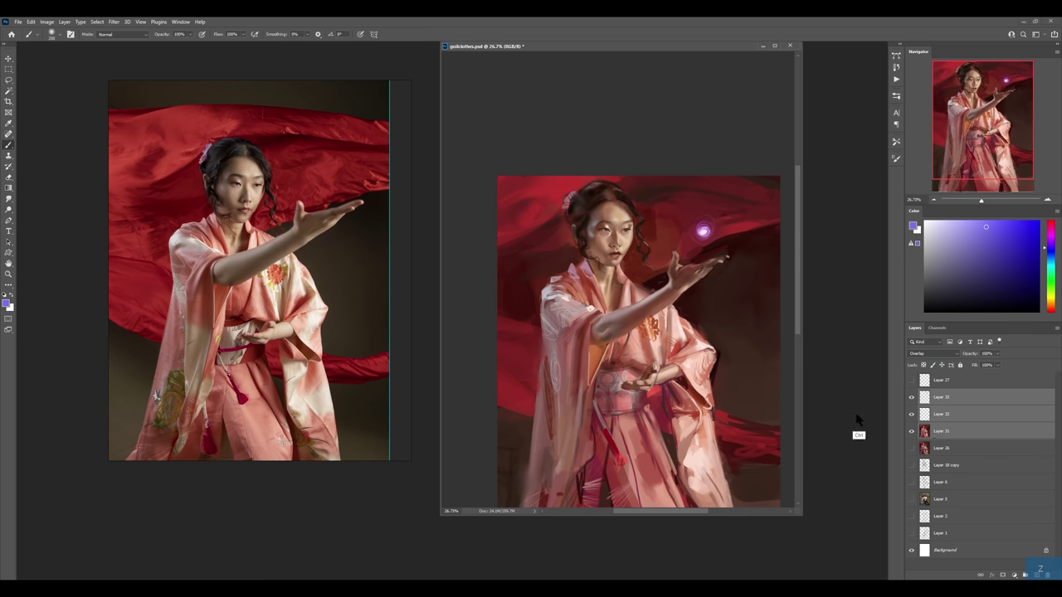
pyautogui.hotkey('ctrl', 'e')
pyautogui.press('z')
pyautogui.moveTo(754, 313); pyautogui.dragTo(731, 352)
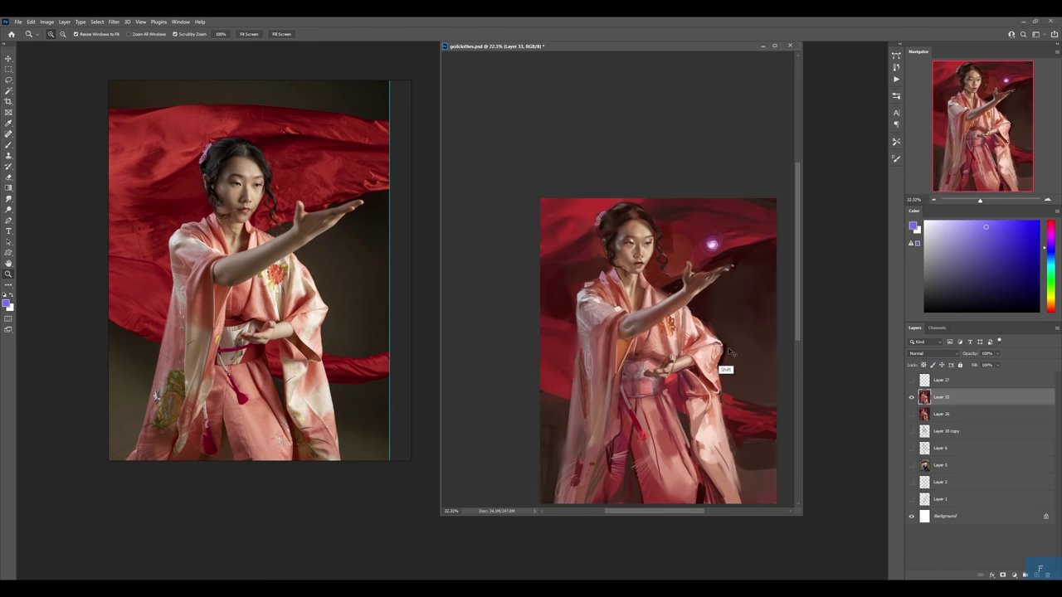
# - Mirror the view and build a large soft glow around the orb on a new layer
pyautogui.press('h')
pyautogui.hotkey('ctrl', 'shift', 'alt', 'n')
pyautogui.press('b')
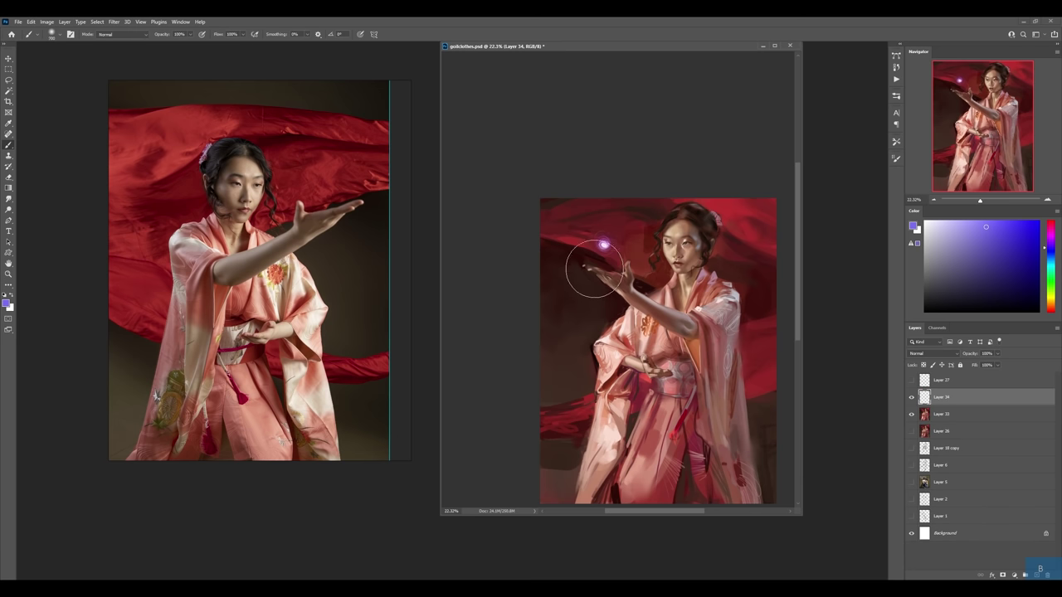
pyautogui.click(611, 244)
pyautogui.click(607, 254)
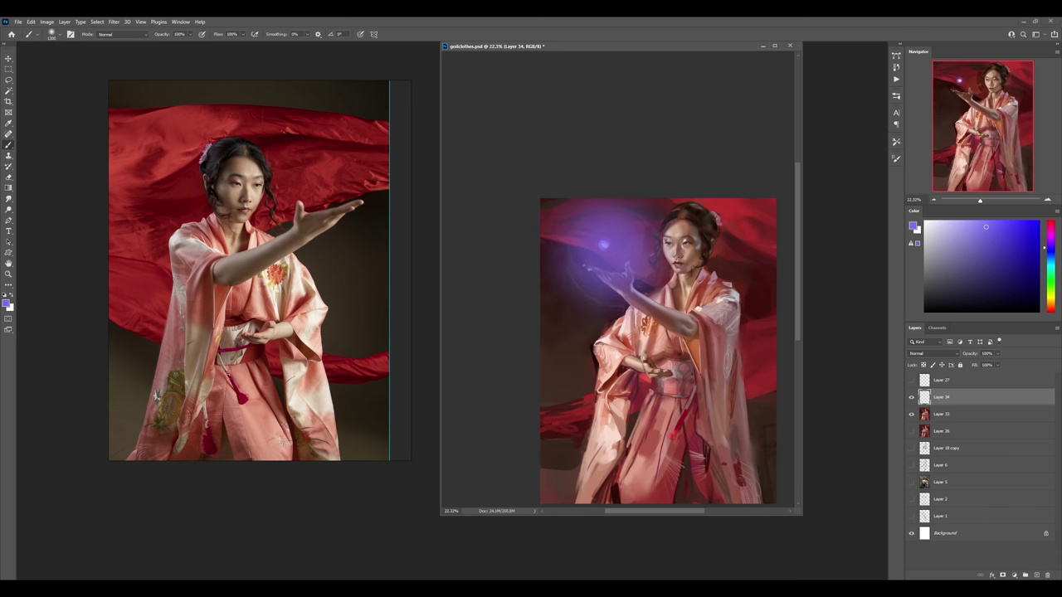
pyautogui.click(605, 247)
# - Set the glow layer to Lighten and tint the background around the orb with darker blue
pyautogui.click(947, 354)
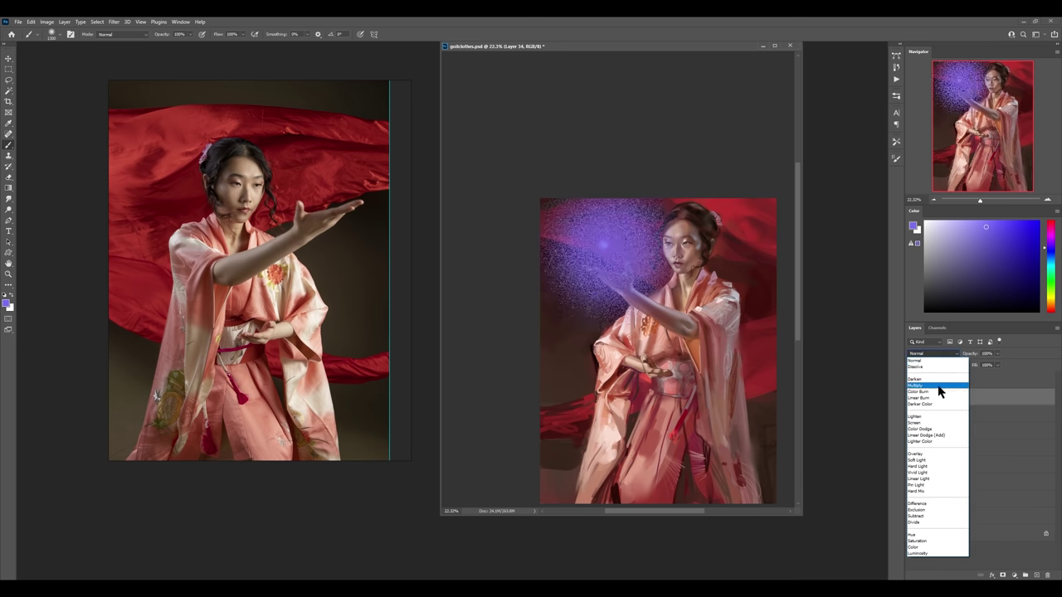
pyautogui.click(931, 422)
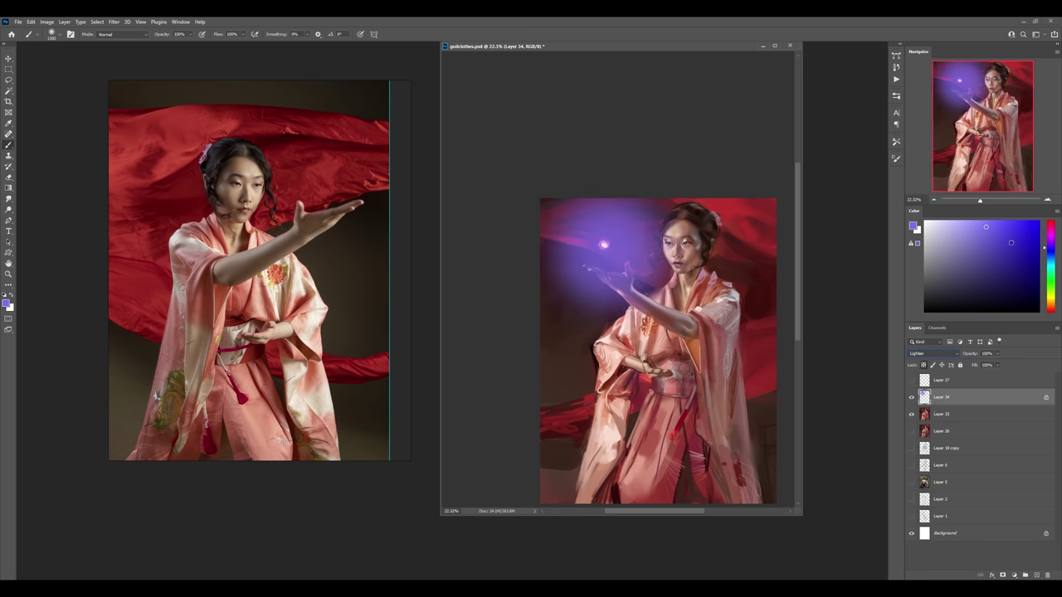
pyautogui.click(1007, 253)
pyautogui.moveTo(759, 297)
pyautogui.mouseDown()
pyautogui.moveTo(659, 237)
pyautogui.moveTo(534, 249)
pyautogui.mouseUp()
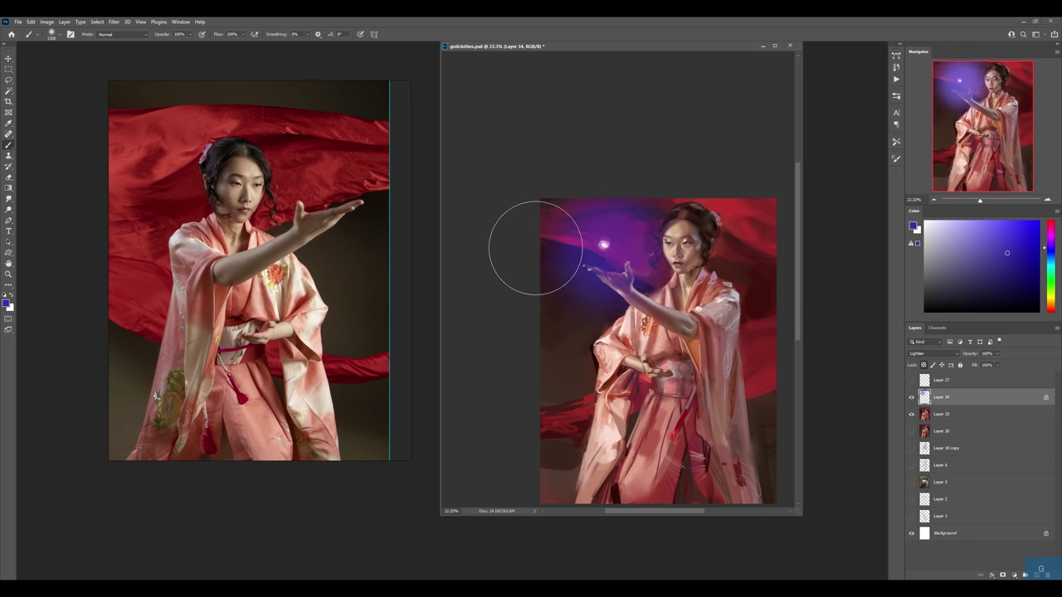
# - Erase excess haze with a soft round eraser, merge into Layer 33, and add empty Layer 34
pyautogui.press('e')
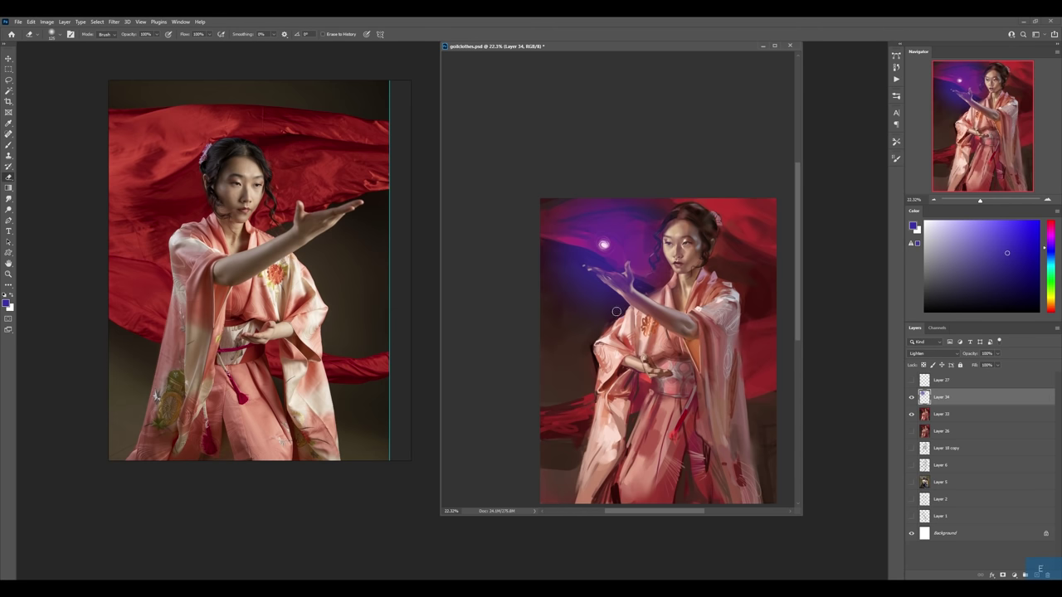
pyautogui.rightClick(644, 307)
pyautogui.doubleClick(673, 235)
pyautogui.moveTo(560, 195); pyautogui.dragTo(626, 185)
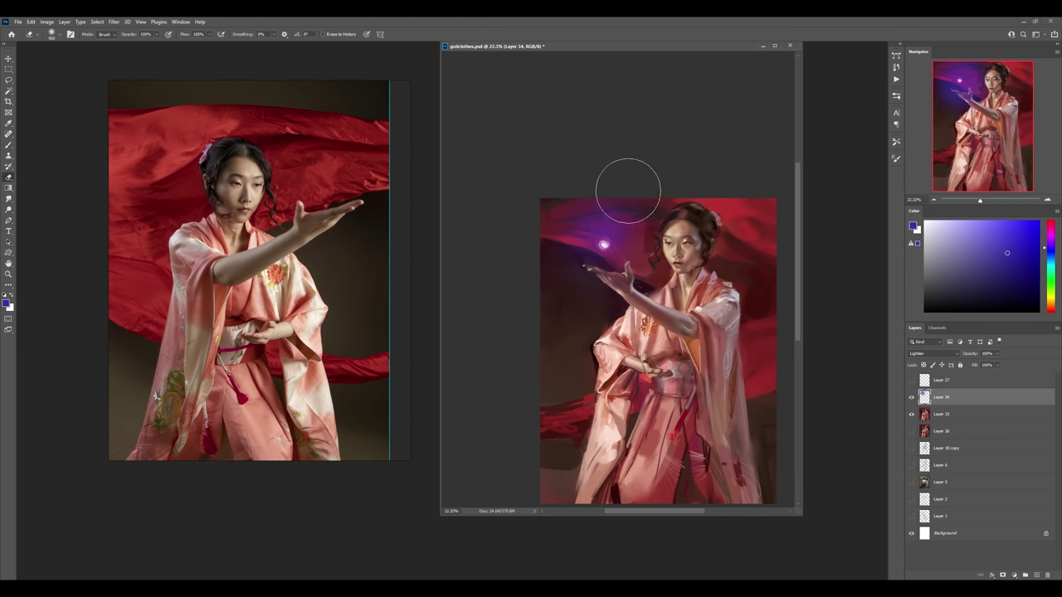
pyautogui.moveTo(587, 317)
pyautogui.mouseDown()
pyautogui.moveTo(569, 256)
pyautogui.moveTo(623, 194)
pyautogui.mouseUp()
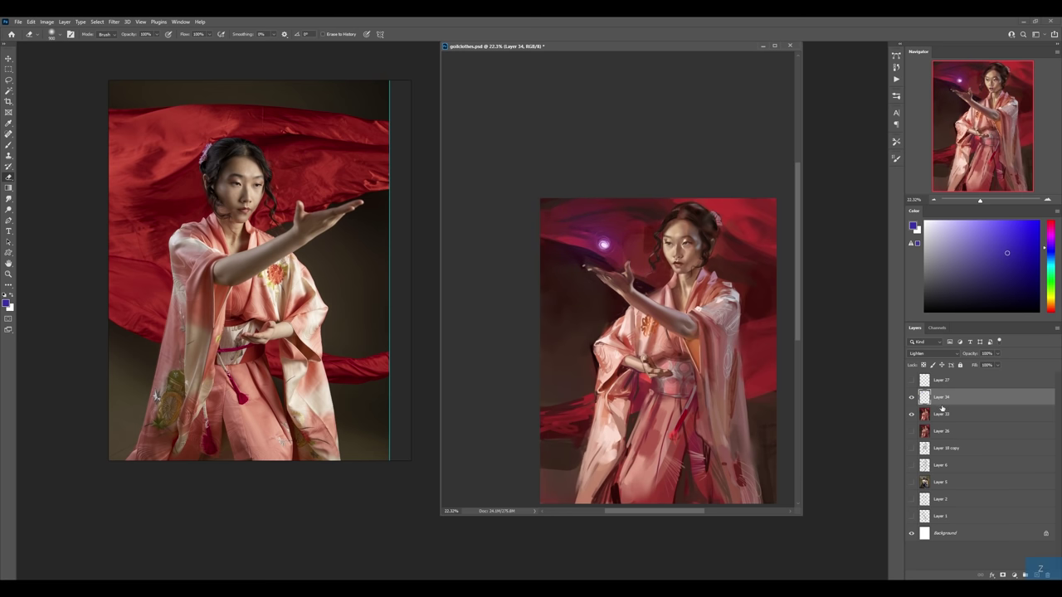
pyautogui.hotkey('ctrl', 'e')
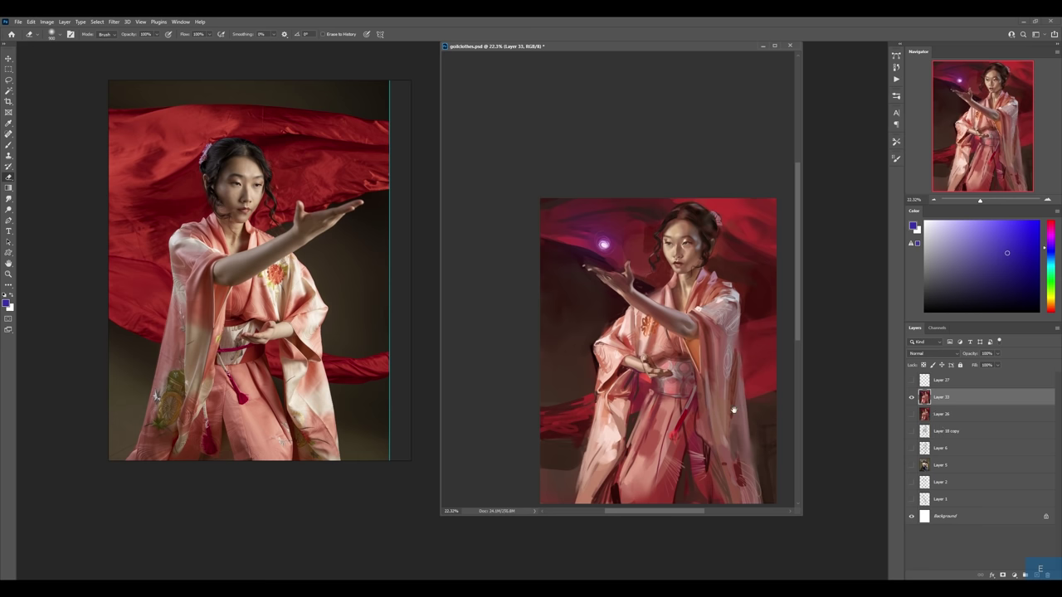
pyautogui.moveTo(734, 413); pyautogui.dragTo(699, 374)
pyautogui.hotkey('ctrl', 'shift', 'alt', 'n')
# - With a medium brush and the view flipped back, paint a thin light pink kimono stroke
pyautogui.press('b')
pyautogui.rightClick(711, 289)
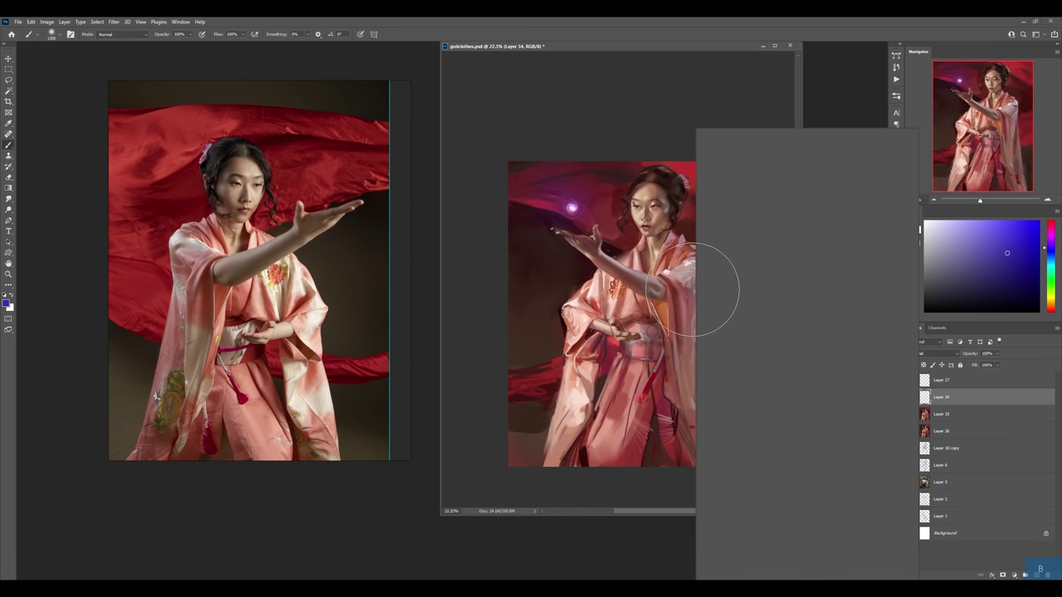
pyautogui.click(729, 251)
pyautogui.press('Return')
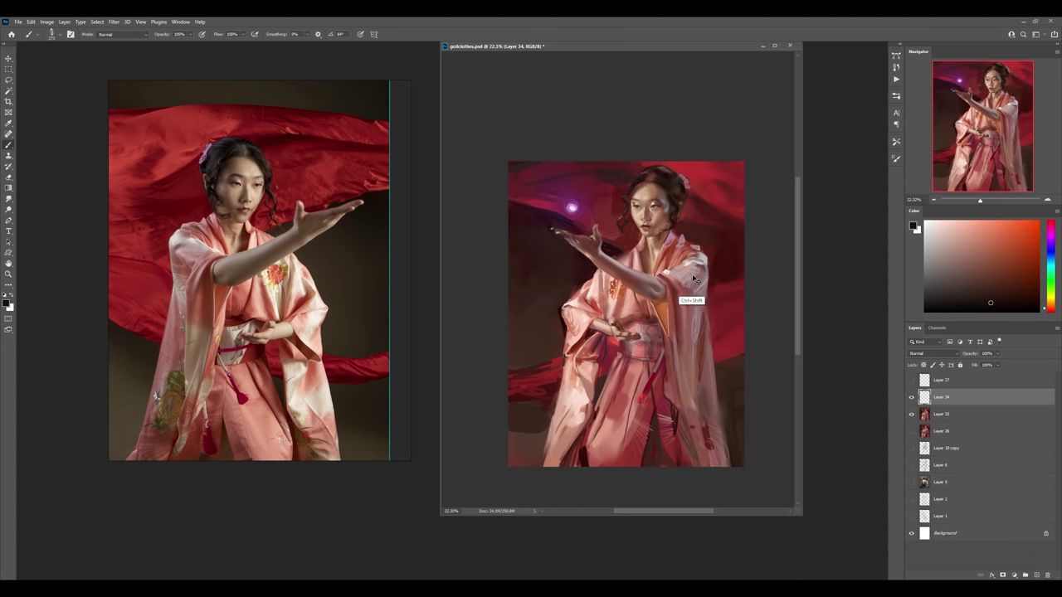
pyautogui.hotkey('ctrl', 'shift', 'h')
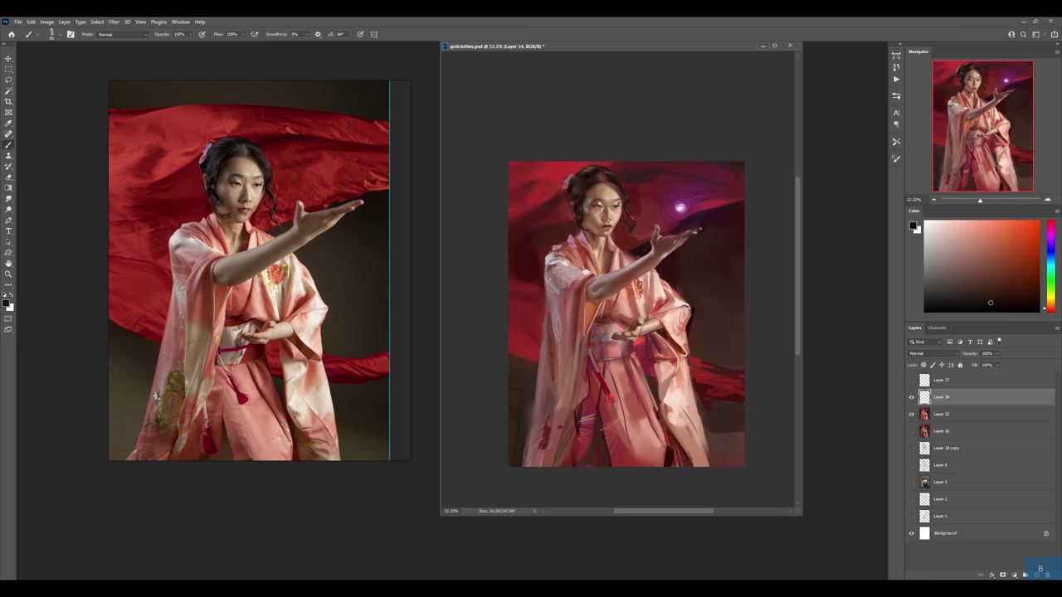
pyautogui.press('z')
pyautogui.press('z')
pyautogui.keyDown('alt'); pyautogui.click(567, 290); pyautogui.keyUp('alt')
pyautogui.moveTo(557, 353)
pyautogui.mouseDown()
pyautogui.moveTo(556, 395)
pyautogui.moveTo(568, 372)
pyautogui.mouseUp()
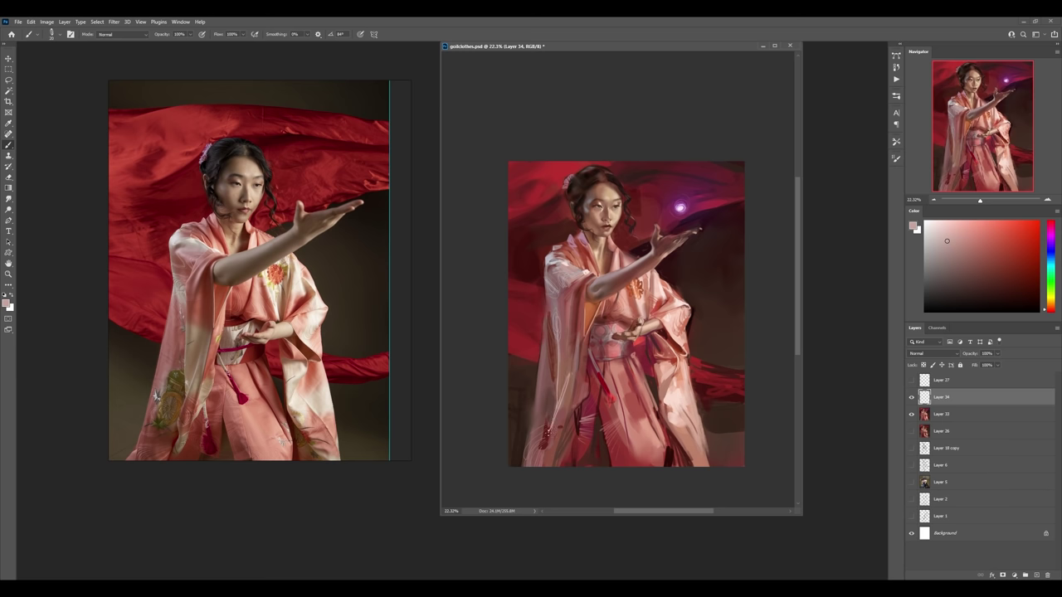
# - Paint a dark red fold and light skin-tone highlights along the kimono's folds
pyautogui.keyDown('alt'); pyautogui.click(577, 311); pyautogui.keyUp('alt')
pyautogui.moveTo(572, 370); pyautogui.dragTo(562, 423)
pyautogui.keyDown('alt'); pyautogui.click(558, 393); pyautogui.keyUp('alt')
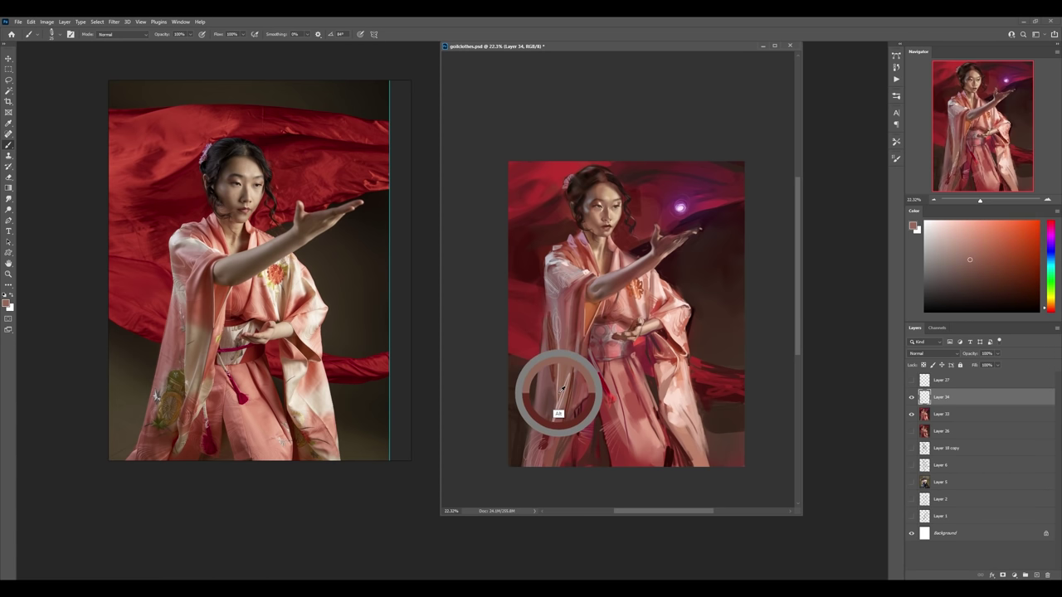
pyautogui.keyDown('alt'); pyautogui.click(598, 251); pyautogui.keyUp('alt')
pyautogui.keyDown('alt'); pyautogui.click(606, 257); pyautogui.keyUp('alt')
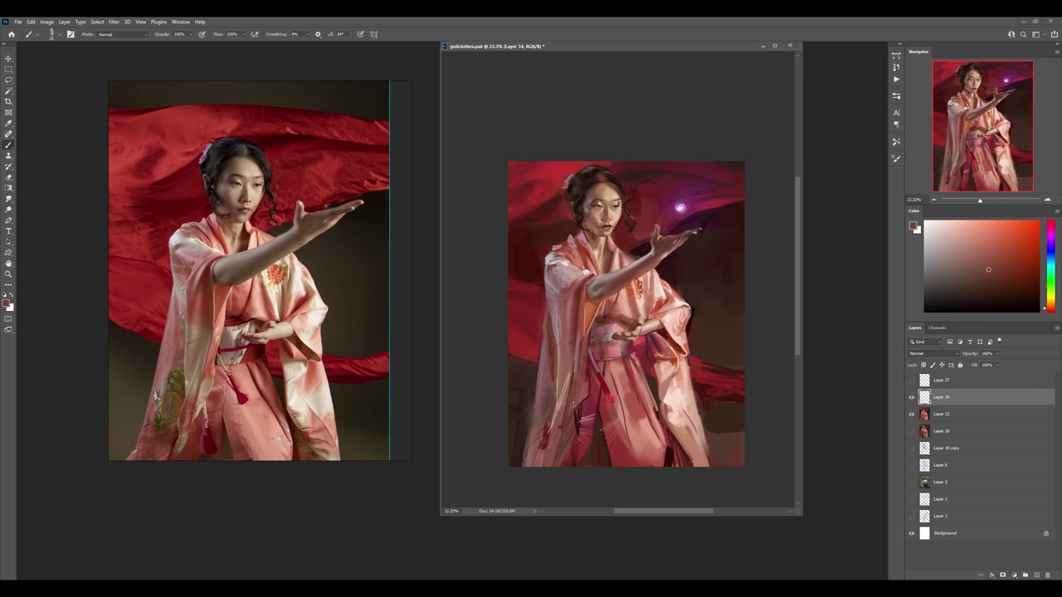
pyautogui.keyDown('alt'); pyautogui.click(612, 193); pyautogui.keyUp('alt')
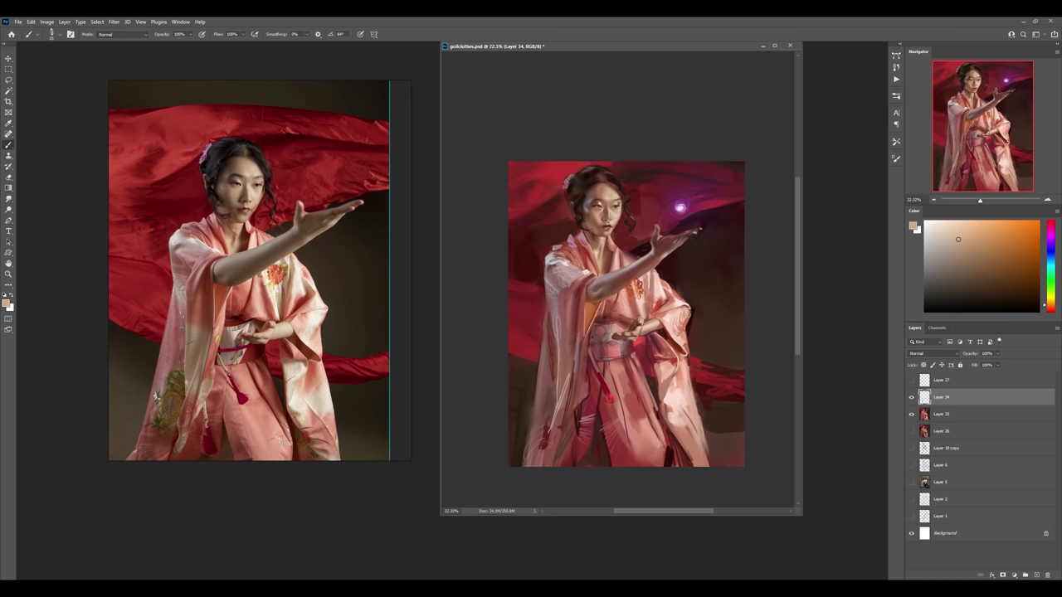
pyautogui.moveTo(571, 408); pyautogui.dragTo(576, 377)
pyautogui.moveTo(583, 433)
pyautogui.mouseDown()
pyautogui.moveTo(580, 407)
pyautogui.moveTo(580, 416)
pyautogui.mouseUp()
pyautogui.moveTo(588, 374); pyautogui.dragTo(585, 401)
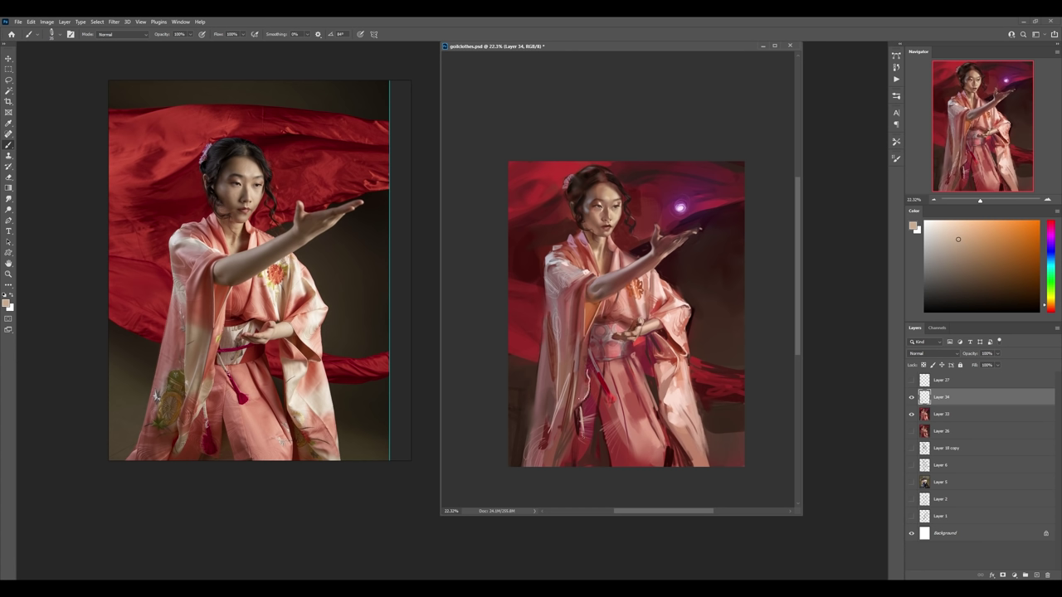
# - Merge the new kimono strokes down into Layer 33
pyautogui.keyDown('alt'); pyautogui.click(623, 317); pyautogui.keyUp('alt')
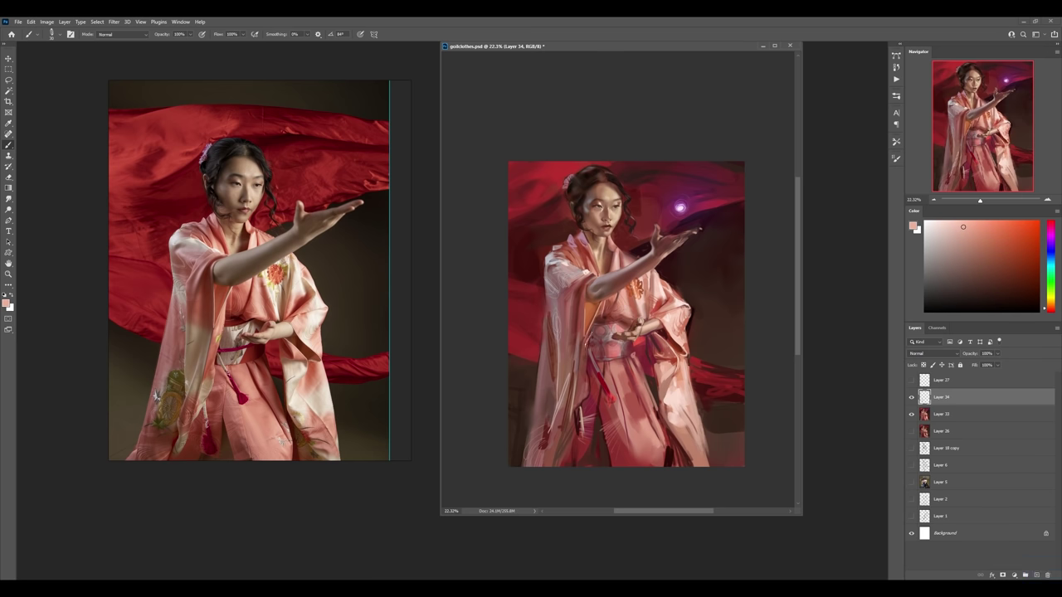
pyautogui.hotkey('ctrl', 'alt', '1')
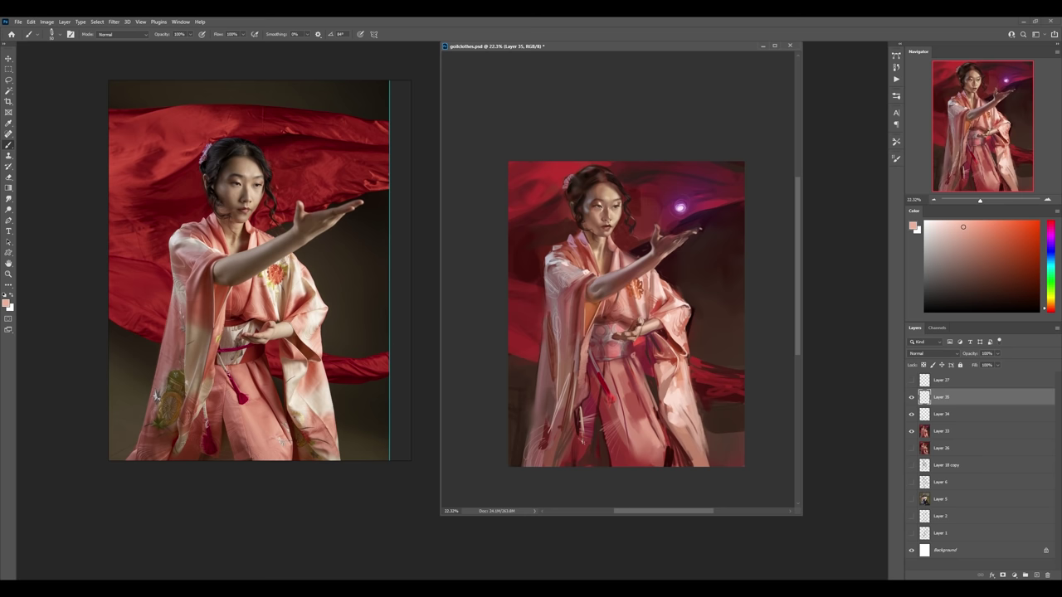
pyautogui.hotkey('ctrl', 'e')
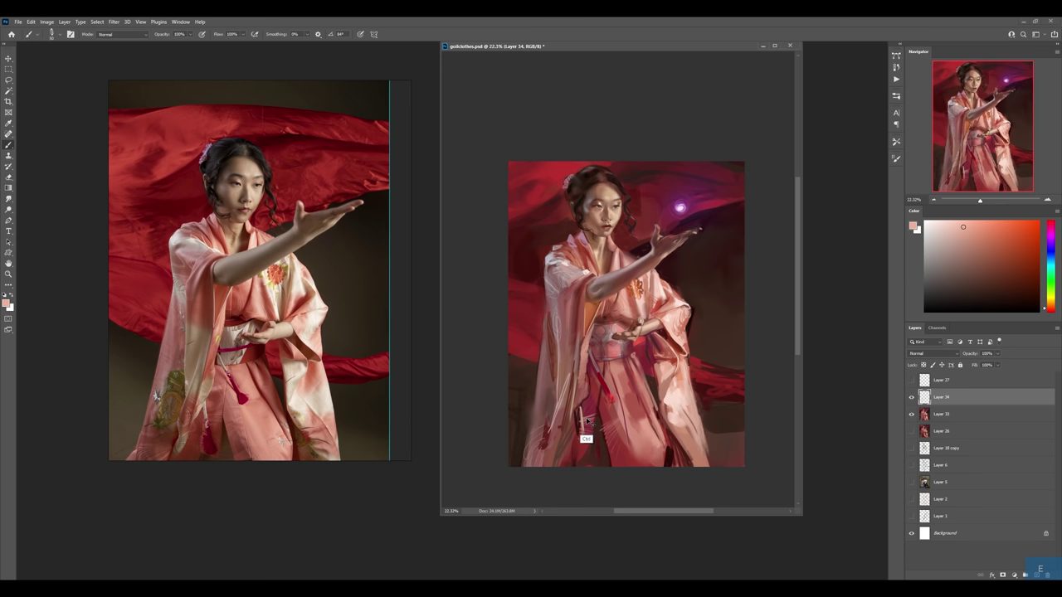
pyautogui.hotkey('ctrl', 'e')
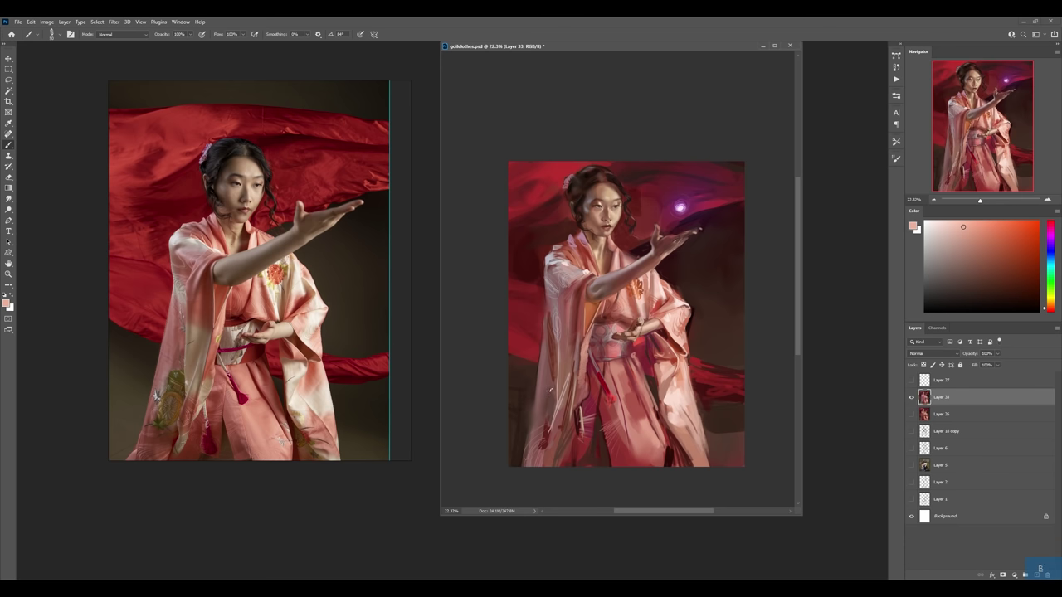
# - Add a dark red and a light pink stroke on the robe, then start a new layer in very dark red
pyautogui.keyDown('alt'); pyautogui.click(676, 270); pyautogui.keyUp('alt')
pyautogui.moveTo(527, 400); pyautogui.dragTo(530, 394)
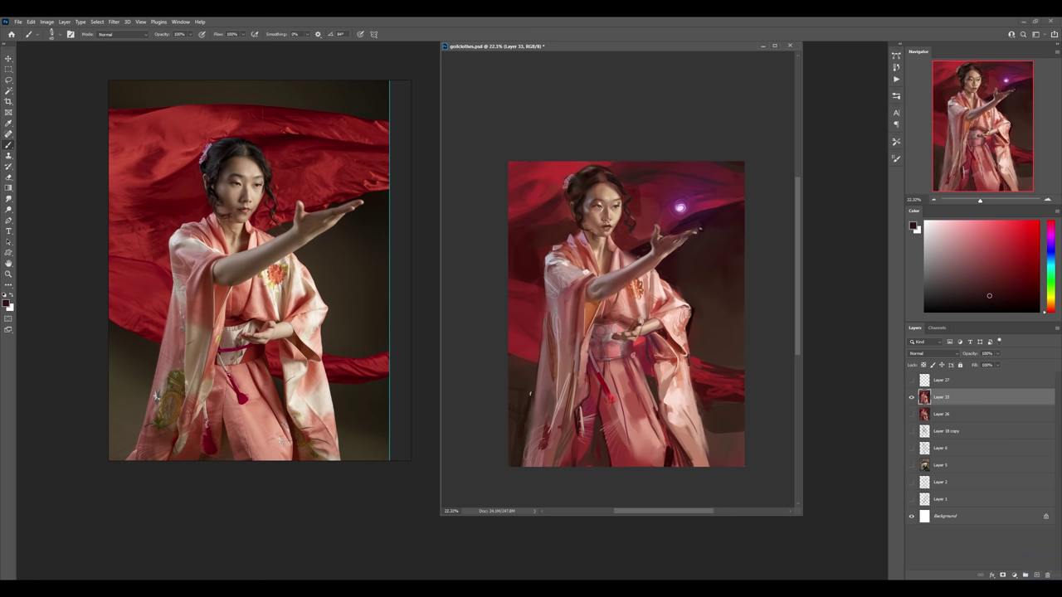
pyautogui.keyDown('alt'); pyautogui.click(540, 419); pyautogui.keyUp('alt')
pyautogui.moveTo(532, 442); pyautogui.dragTo(531, 401)
pyautogui.hotkey('ctrl', 'shift', 'alt', 'n')
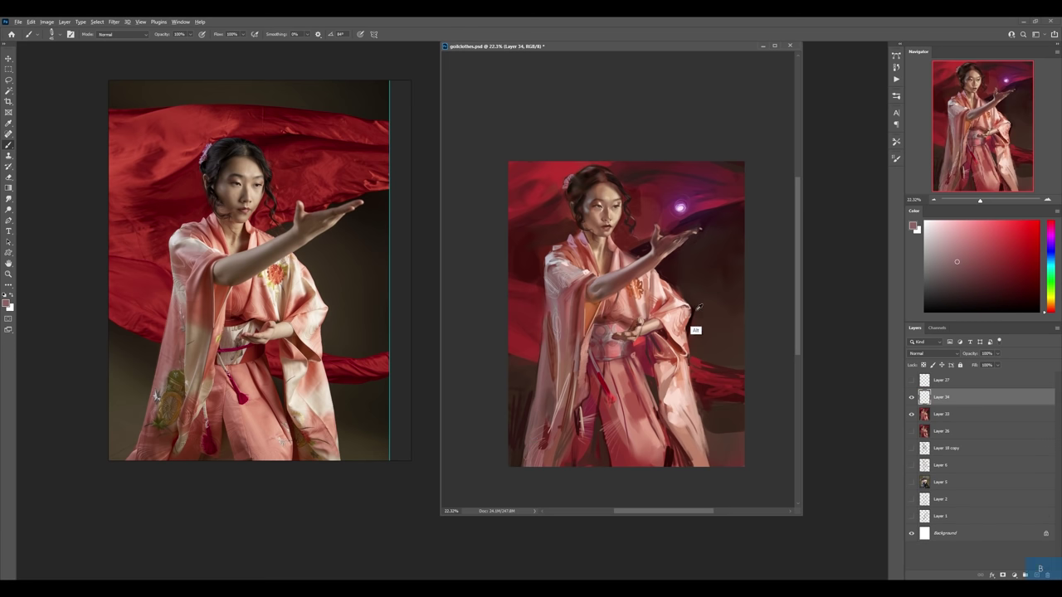
pyautogui.keyDown('alt'); pyautogui.click(696, 333); pyautogui.keyUp('alt')
pyautogui.scroll(3, 503, 439)
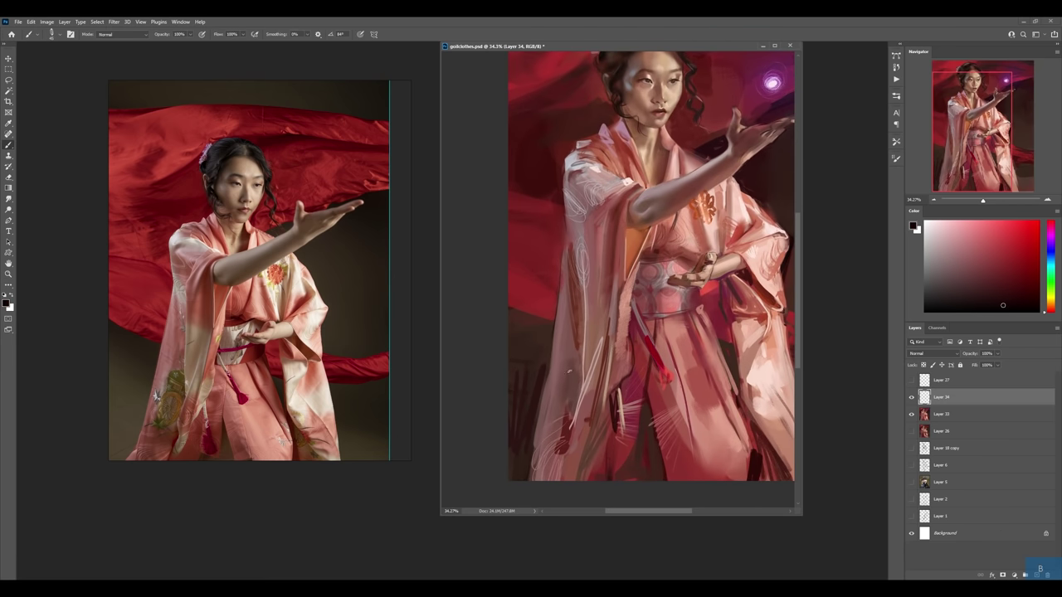
# - Sketch a dark circular doodle pattern on the lower-left robe
pyautogui.moveTo(559, 383); pyautogui.dragTo(555, 408)
pyautogui.moveTo(561, 404); pyautogui.dragTo(554, 412)
pyautogui.moveTo(563, 376)
pyautogui.mouseDown()
pyautogui.moveTo(583, 346)
pyautogui.moveTo(582, 358)
pyautogui.mouseUp()
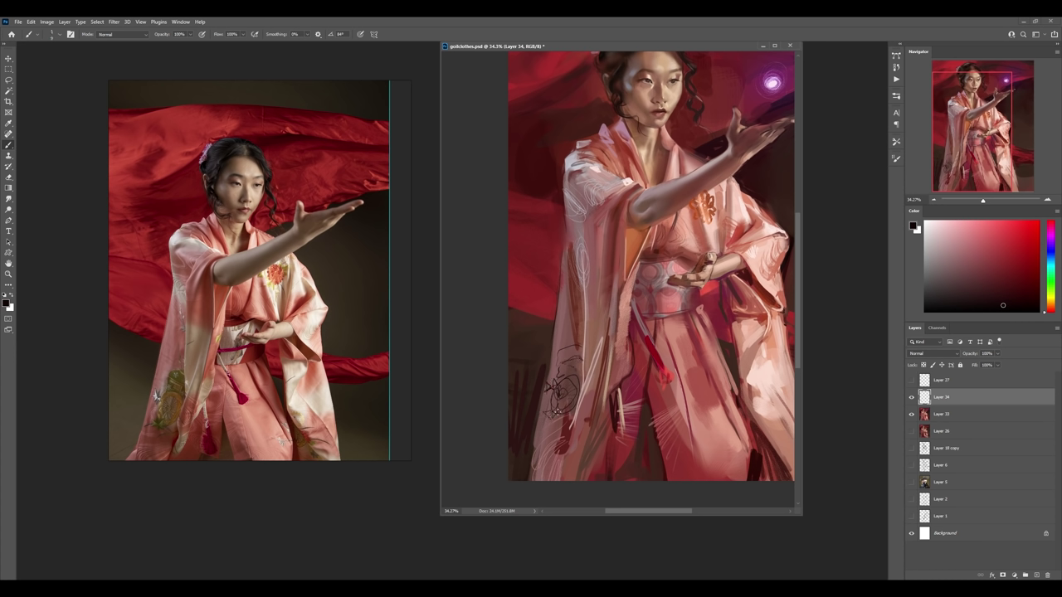
pyautogui.moveTo(557, 410)
pyautogui.mouseDown()
pyautogui.moveTo(546, 428)
pyautogui.moveTo(558, 427)
pyautogui.mouseUp()
# - On new Layer 35, paint an olive-green patch over the doodle, then deepen it to darker green
pyautogui.click(933, 415)
pyautogui.hotkey('ctrl', 'shift', 'alt', 'n')
pyautogui.press('b')
pyautogui.keyDown('alt'); pyautogui.click(752, 142); pyautogui.keyUp('alt')
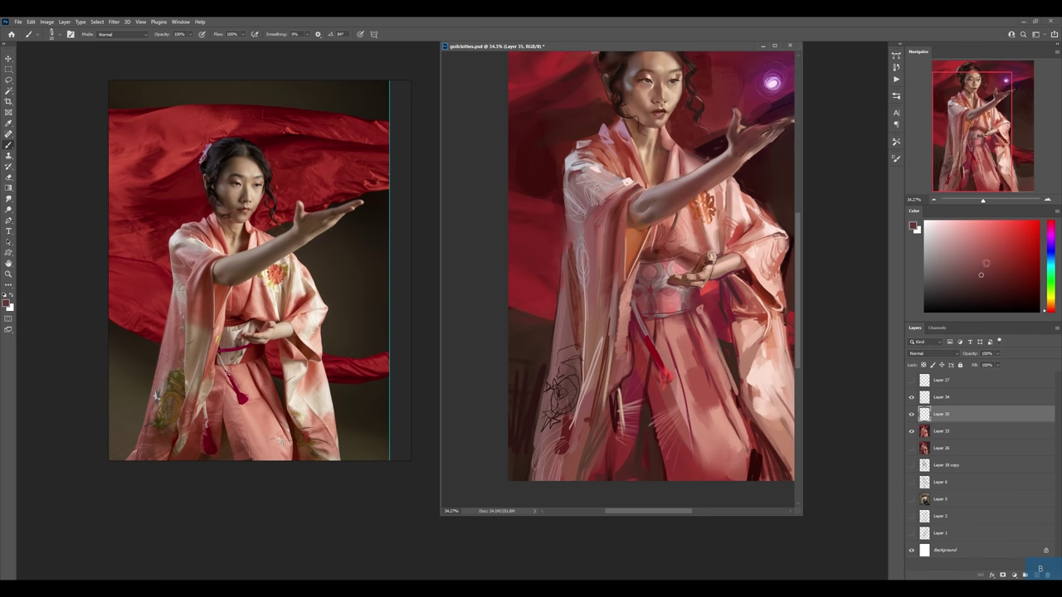
pyautogui.click(986, 267)
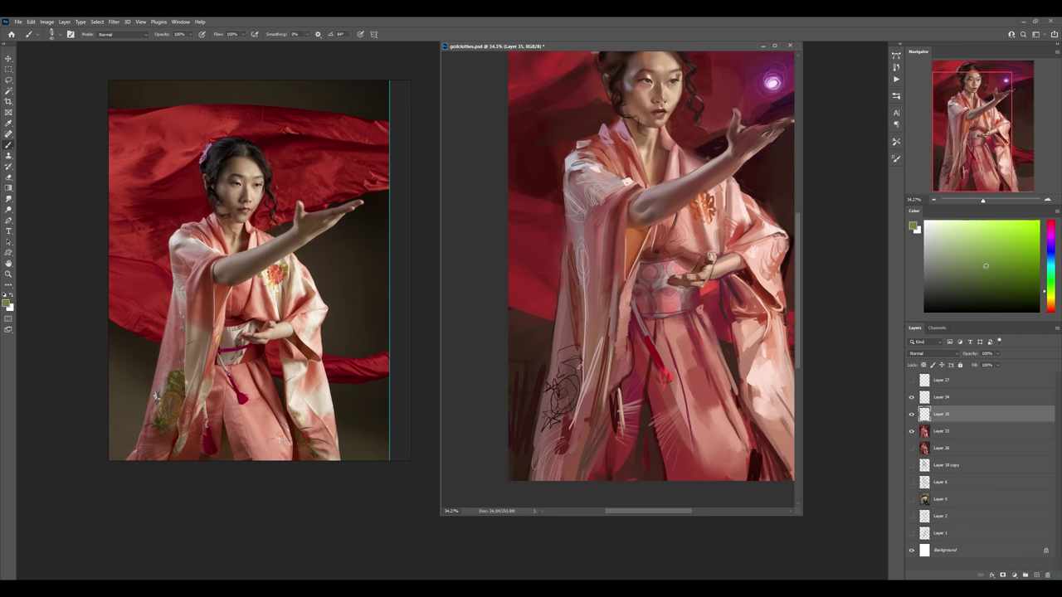
pyautogui.moveTo(576, 367); pyautogui.dragTo(561, 377)
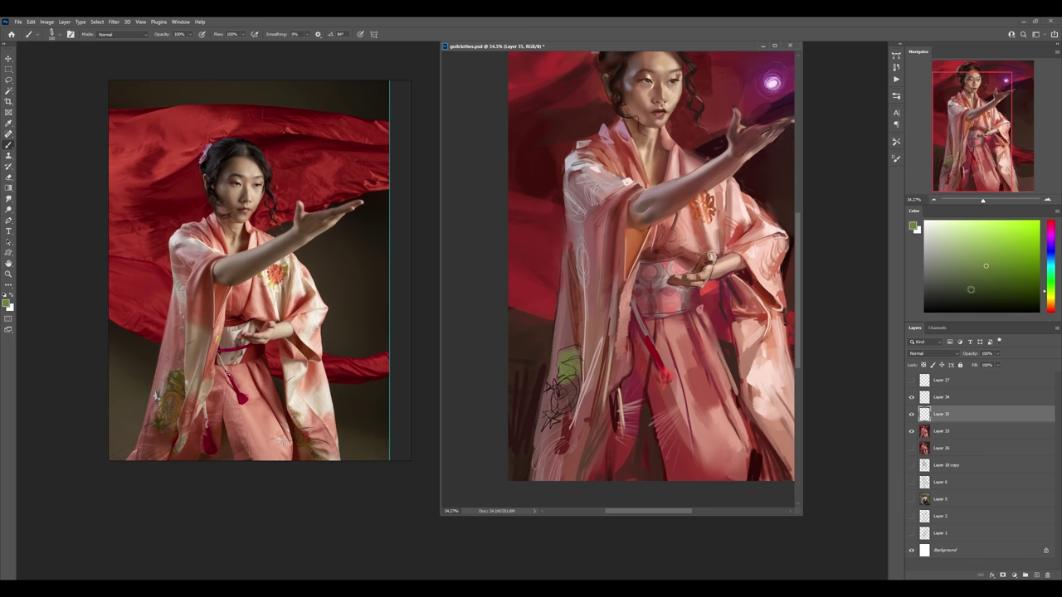
pyautogui.click(977, 279)
pyautogui.moveTo(564, 349)
pyautogui.mouseDown()
pyautogui.moveTo(571, 377)
pyautogui.moveTo(550, 419)
pyautogui.mouseUp()
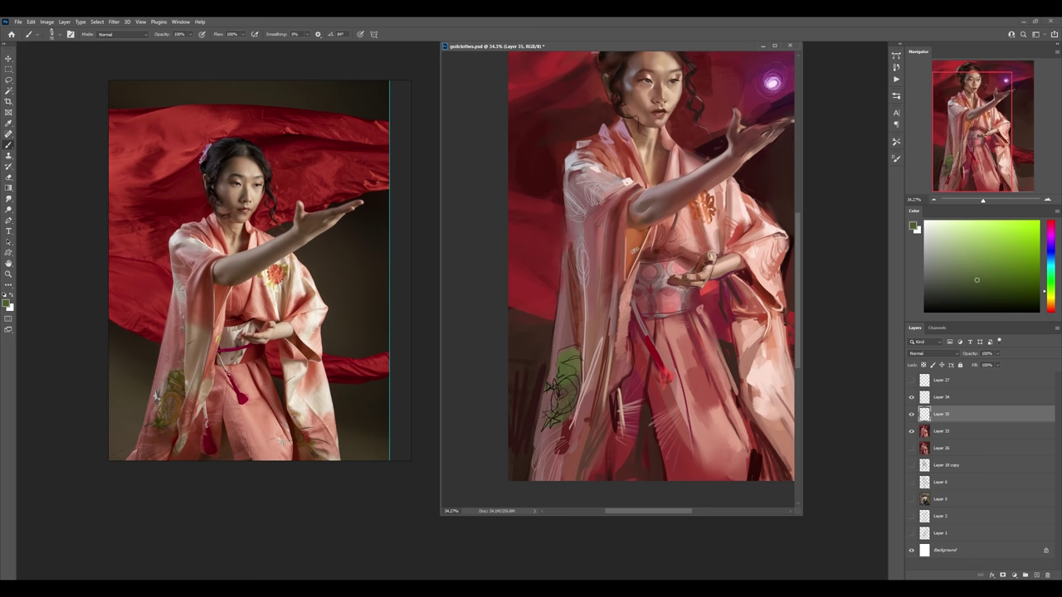
# - Paint sampled orange over the green patch, then cap Layer 35's Levels output white at 201
pyautogui.keyDown('alt'); pyautogui.click(639, 245); pyautogui.keyUp('alt')
pyautogui.moveTo(567, 373)
pyautogui.mouseDown()
pyautogui.moveTo(561, 416)
pyautogui.moveTo(585, 370)
pyautogui.mouseUp()
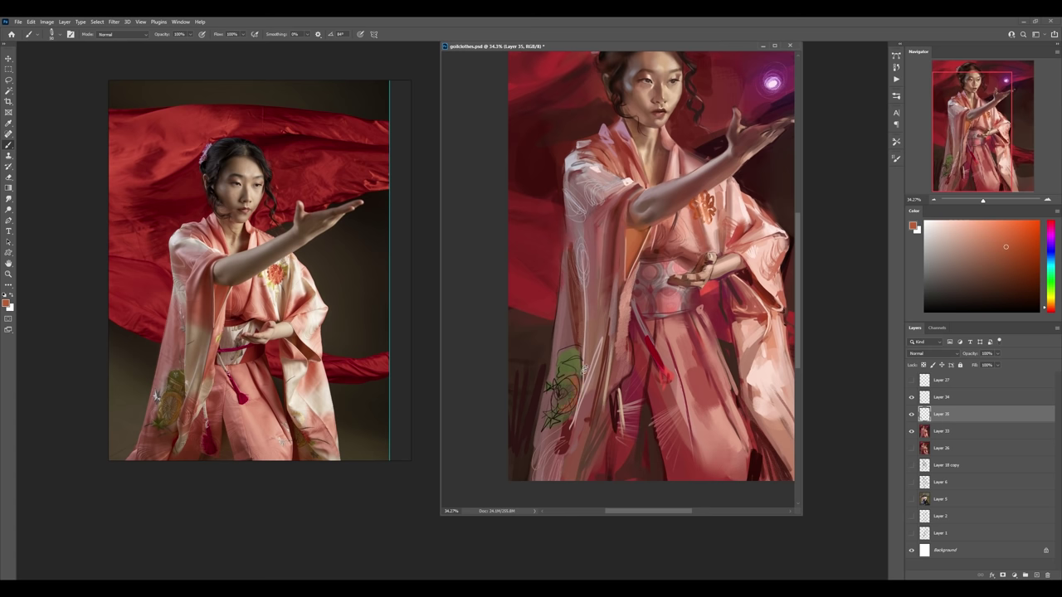
pyautogui.hotkey('ctrl', 'l')
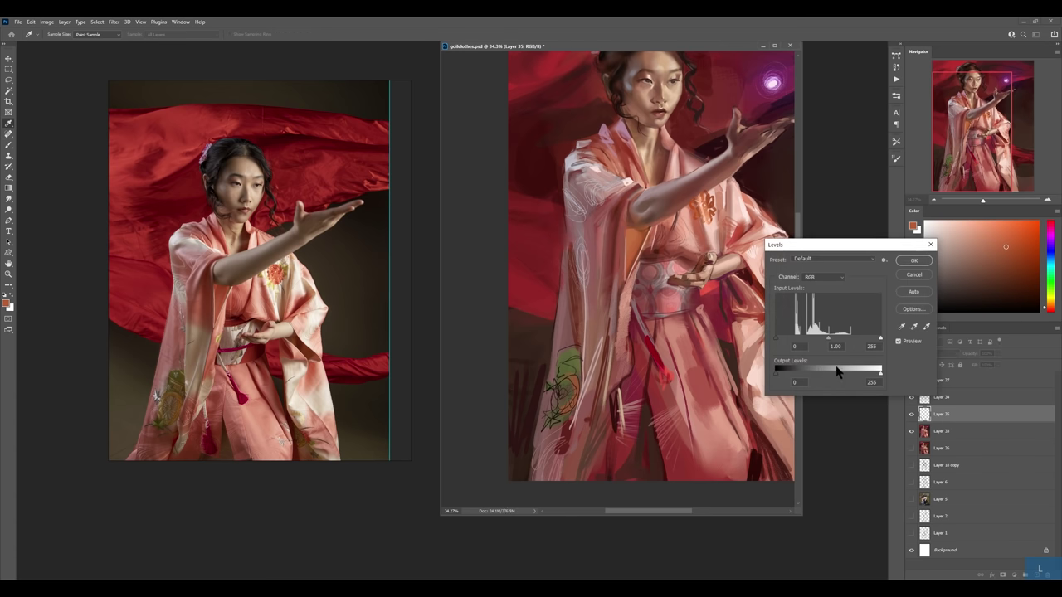
pyautogui.moveTo(880, 374); pyautogui.dragTo(859, 375)
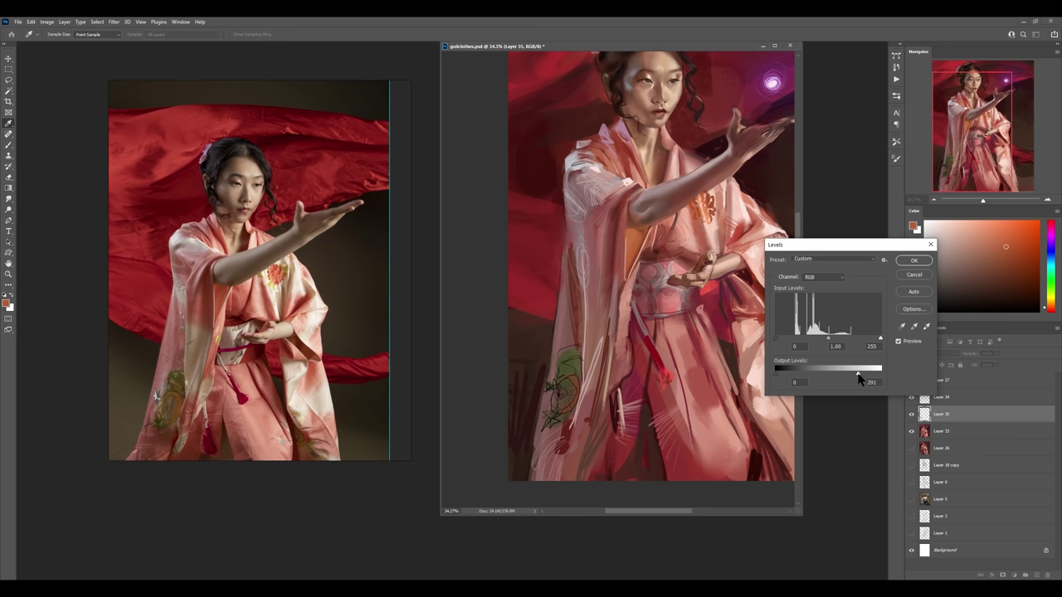
pyautogui.press('Return')
pyautogui.press('z')
pyautogui.moveTo(588, 373)
pyautogui.mouseDown()
pyautogui.moveTo(563, 379)
pyautogui.moveTo(572, 379)
pyautogui.mouseUp()
# - Select Layer 34 and merge the separate stroke layers down into Layer 33
pyautogui.press('b')
pyautogui.click(946, 396)
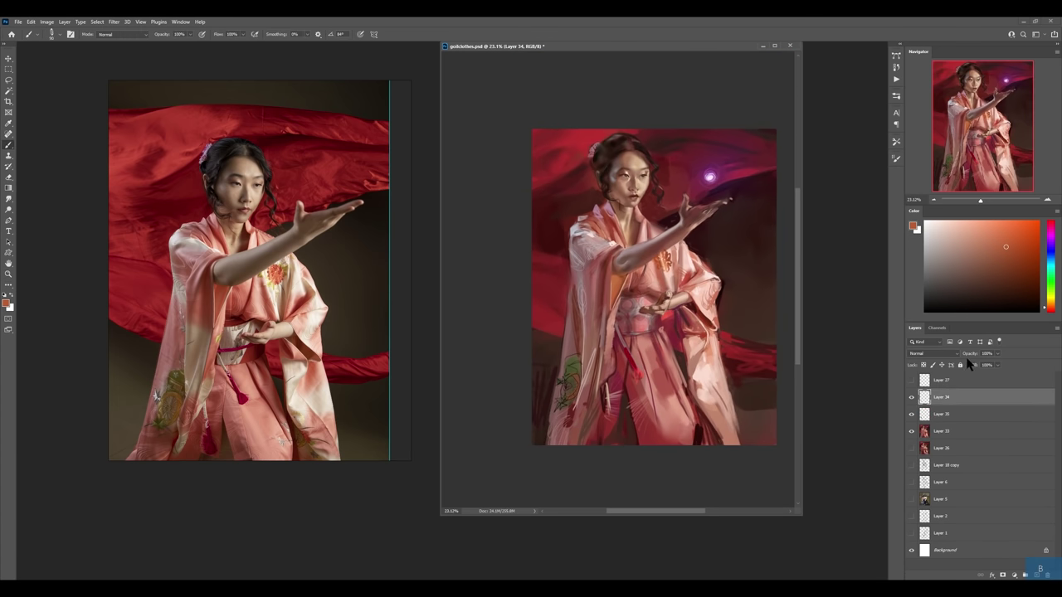
pyautogui.hotkey('ctrl', 'e')
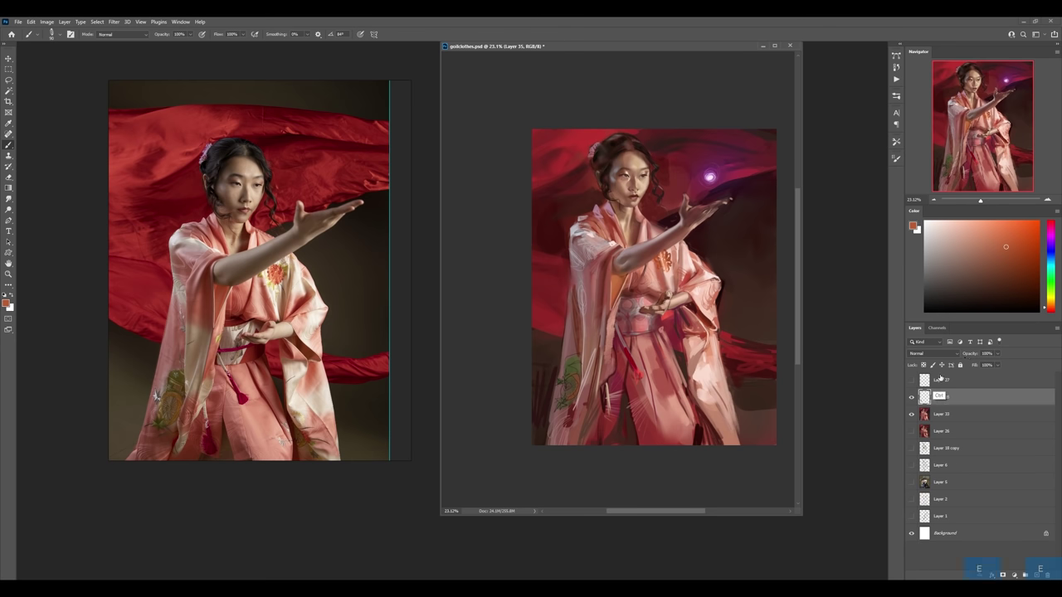
pyautogui.hotkey('ctrl', 'e')
pyautogui.press('r')
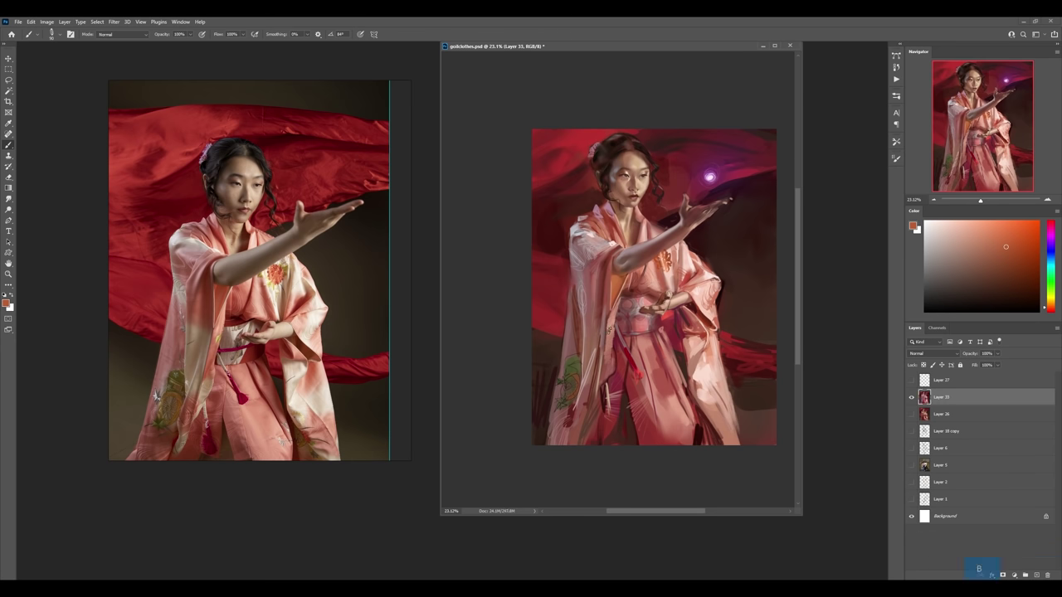
pyautogui.press('b')
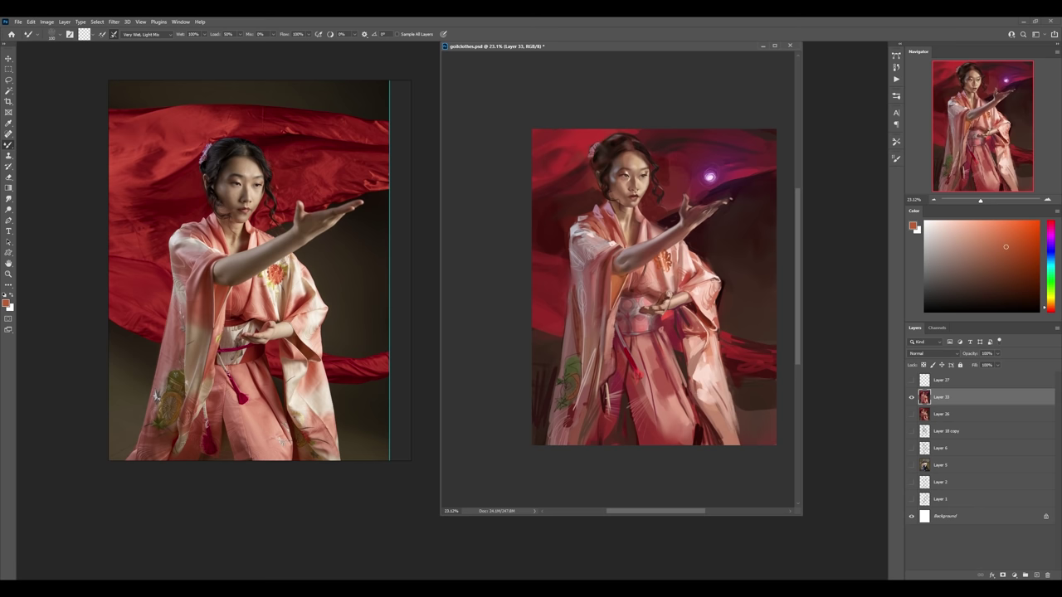
# - Add a new layer above Layer 33 set to Darken, with a sampled dark red
pyautogui.hotkey('ctrl', 'shift', 'alt', 'n')
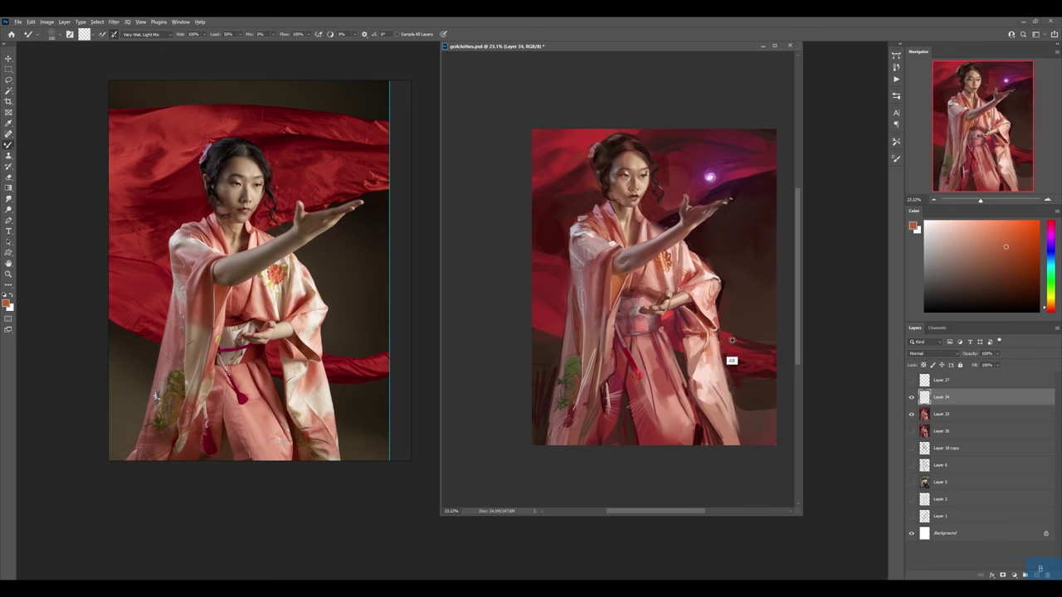
pyautogui.press('b')
pyautogui.keyDown('alt'); pyautogui.click(751, 345); pyautogui.keyUp('alt')
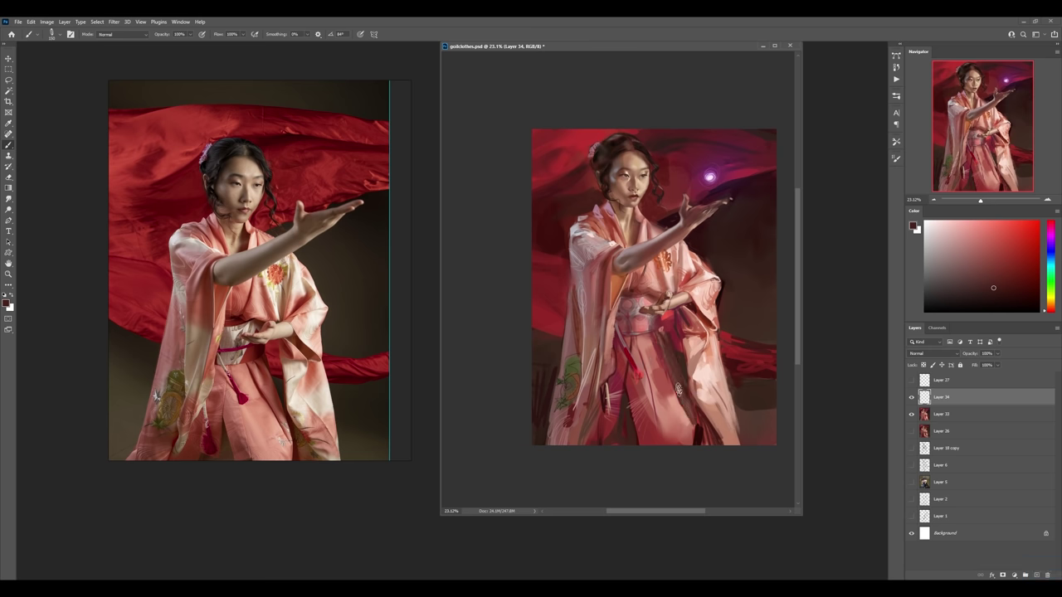
pyautogui.click(934, 354)
pyautogui.click(931, 375)
pyautogui.rightClick(673, 354)
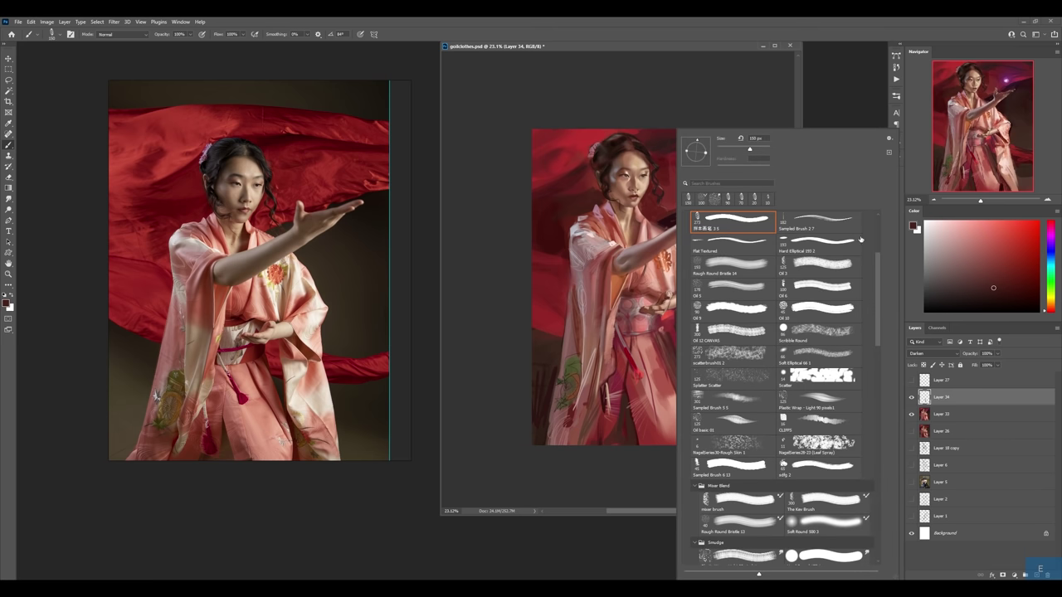
pyautogui.scroll(3, 877, 233)
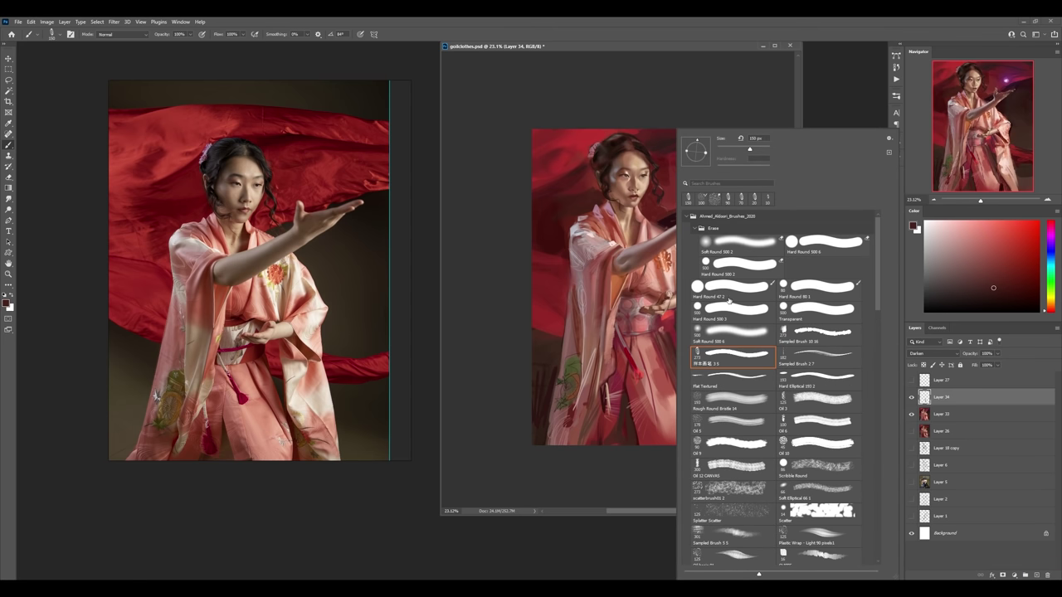
pyautogui.doubleClick(743, 242)
# - Erase small areas on the lower kimono and merge the Darken layer into Layer 33
pyautogui.press('e')
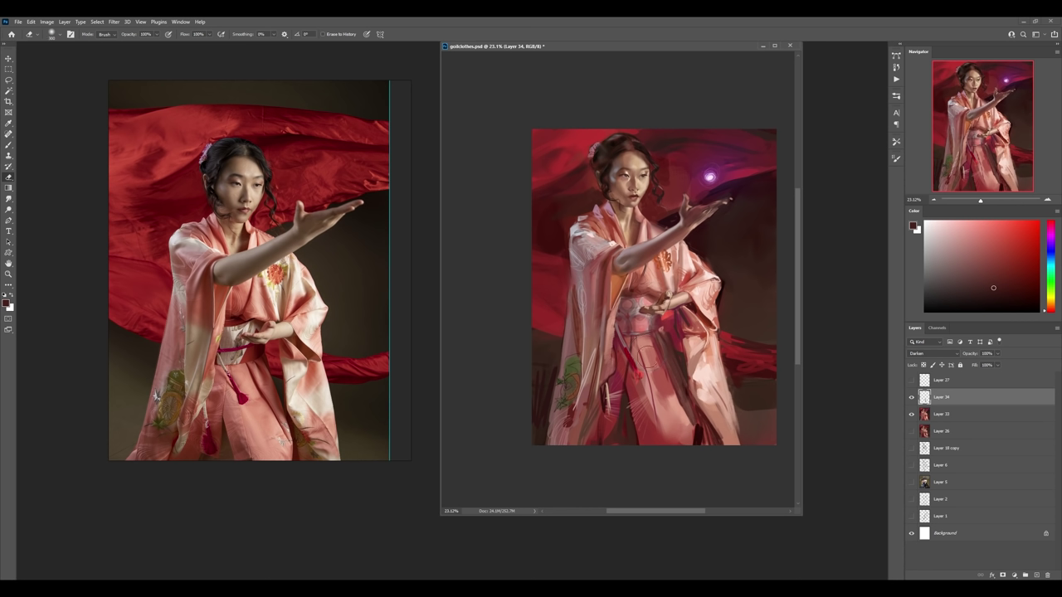
pyautogui.press('[')
pyautogui.moveTo(687, 424); pyautogui.dragTo(686, 390)
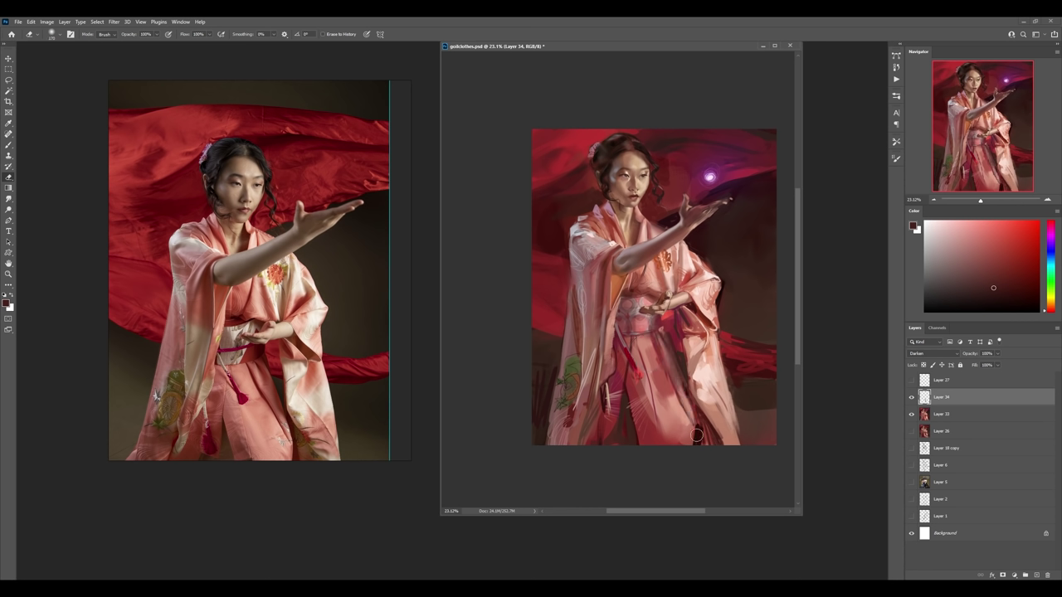
pyautogui.press('ctrl')
pyautogui.hotkey('ctrl', 'e')
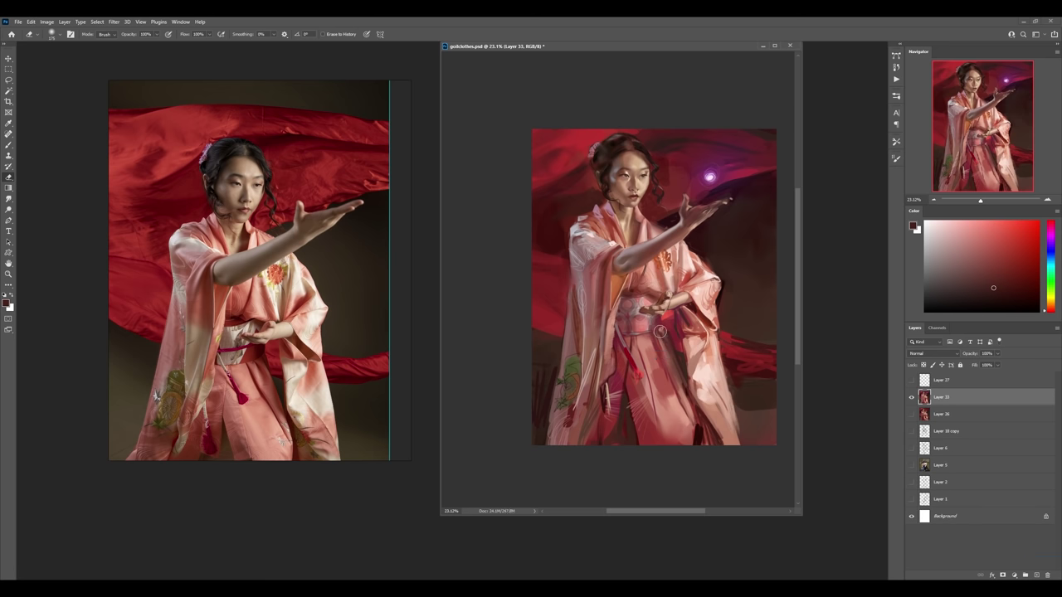
pyautogui.press('b')
pyautogui.keyDown('alt'); pyautogui.click(614, 339); pyautogui.keyUp('alt')
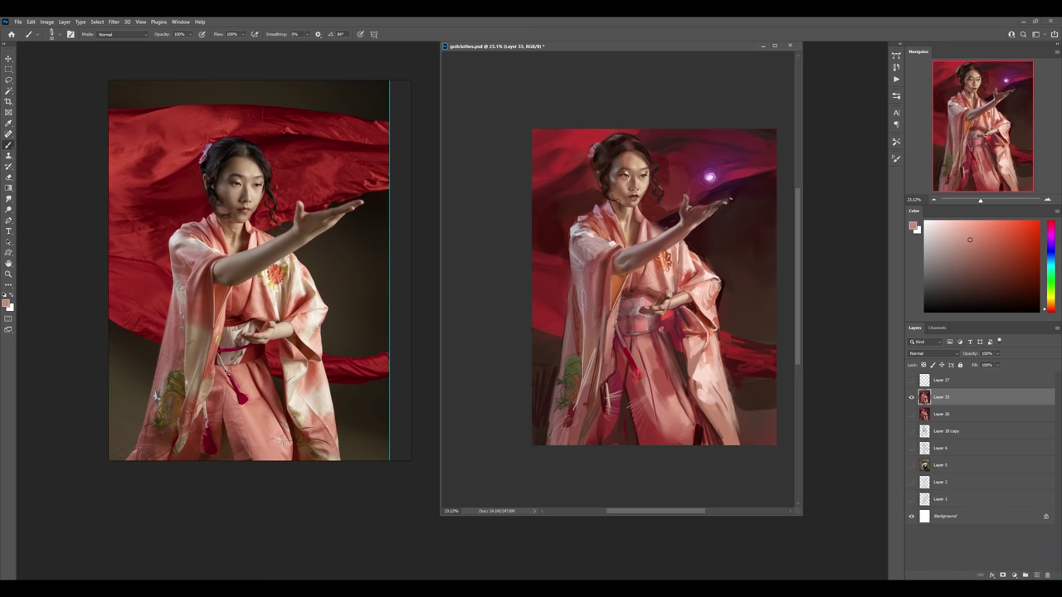
# - Paint a small dark maroon stroke and short light strokes on the lower robe
pyautogui.keyDown('alt'); pyautogui.click(694, 329); pyautogui.keyUp('alt')
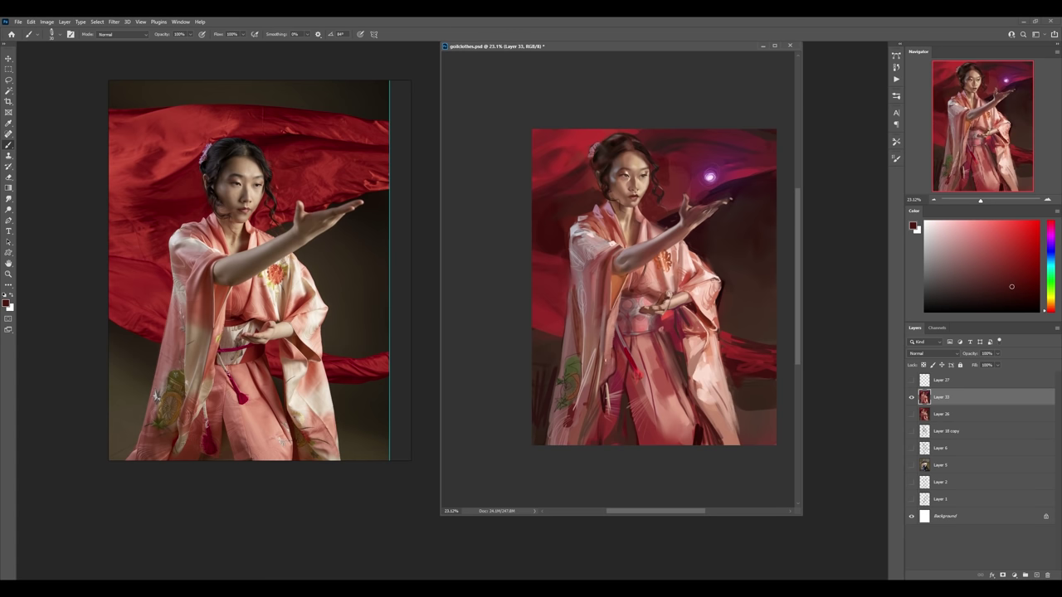
pyautogui.moveTo(609, 340); pyautogui.dragTo(608, 368)
pyautogui.keyDown('alt'); pyautogui.click(614, 350); pyautogui.keyUp('alt')
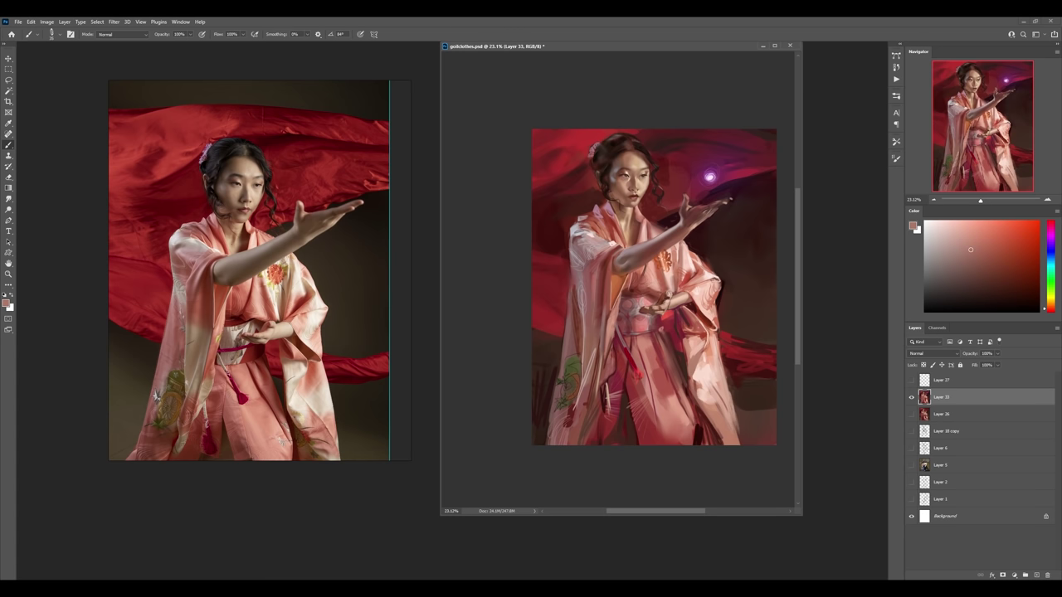
pyautogui.keyDown('alt'); pyautogui.click(597, 378); pyautogui.keyUp('alt')
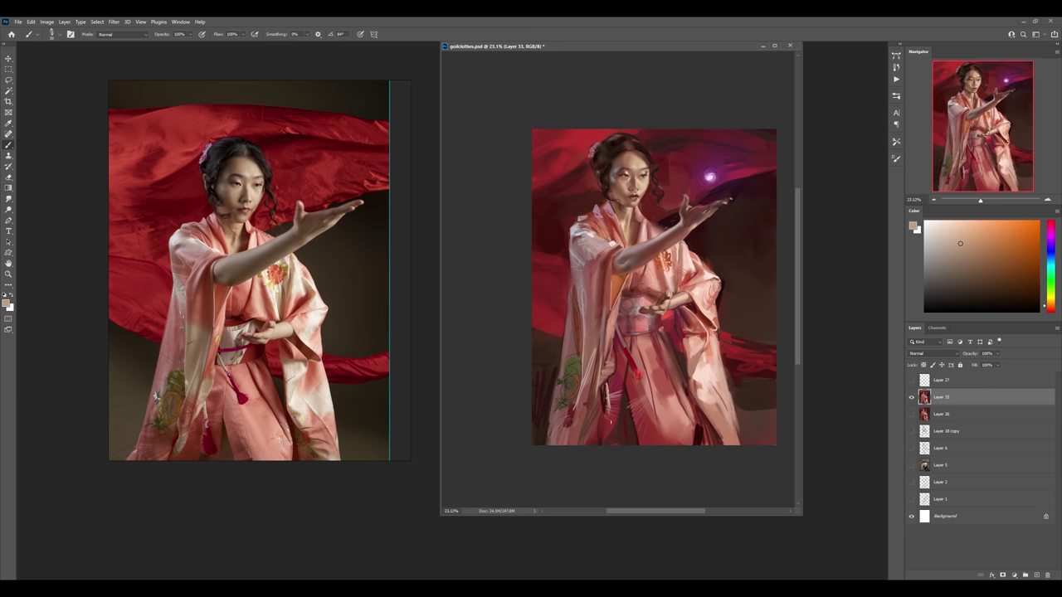
pyautogui.keyDown('alt'); pyautogui.click(615, 436); pyautogui.keyUp('alt')
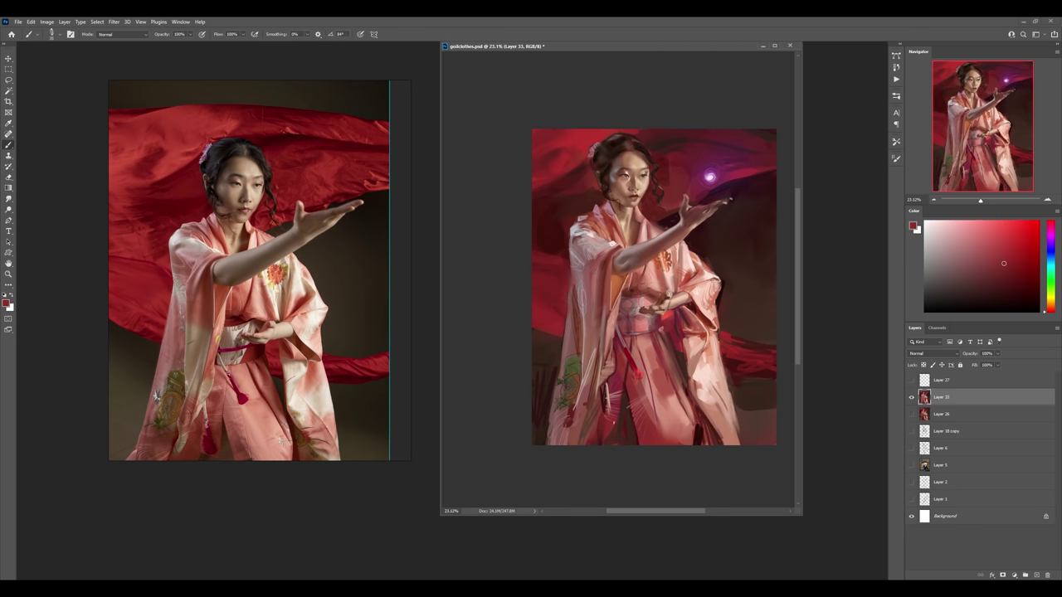
pyautogui.keyDown('alt'); pyautogui.click(658, 449); pyautogui.keyUp('alt')
pyautogui.moveTo(618, 437); pyautogui.dragTo(617, 405)
pyautogui.moveTo(598, 445)
pyautogui.mouseDown()
pyautogui.moveTo(609, 424)
pyautogui.moveTo(613, 437)
pyautogui.mouseUp()
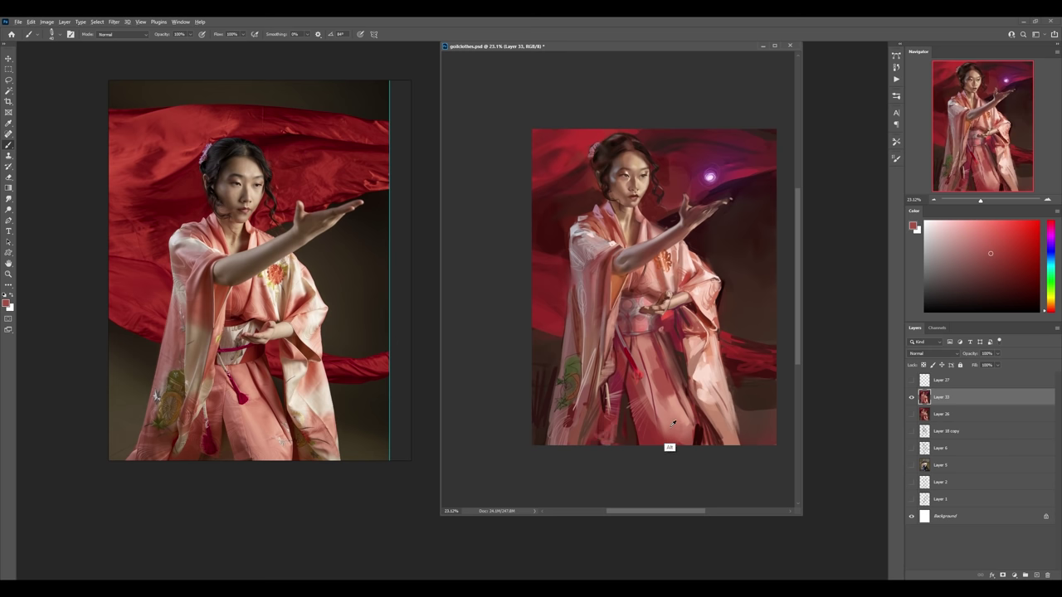
# - With the Transparent brush preset, paint light strokes on the lower kimono and a light-pink sash highlight
pyautogui.keyDown('alt'); pyautogui.click(688, 386); pyautogui.keyUp('alt')
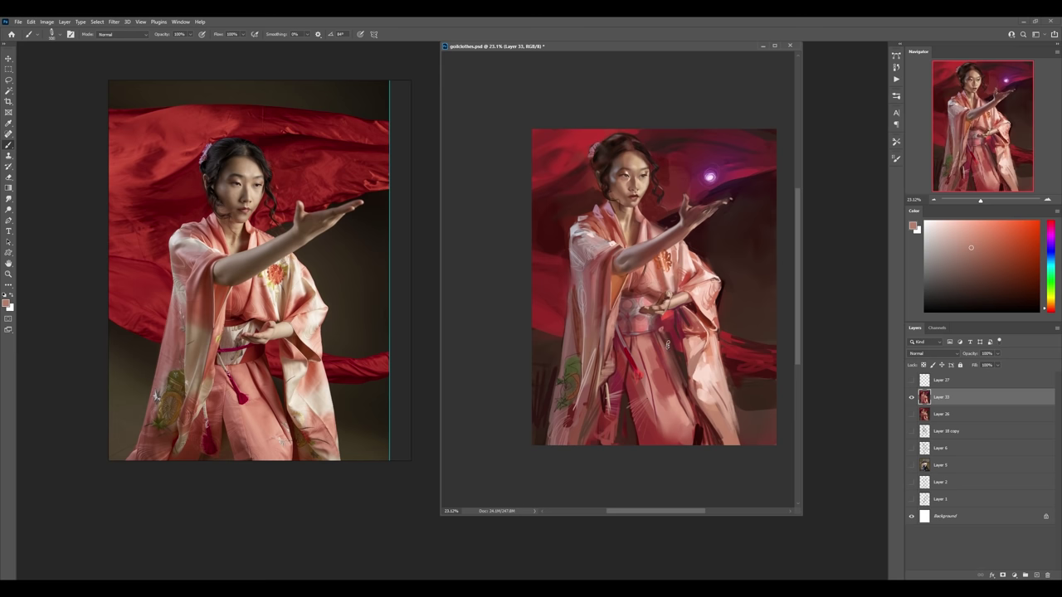
pyautogui.rightClick(668, 346)
pyautogui.doubleClick(795, 310)
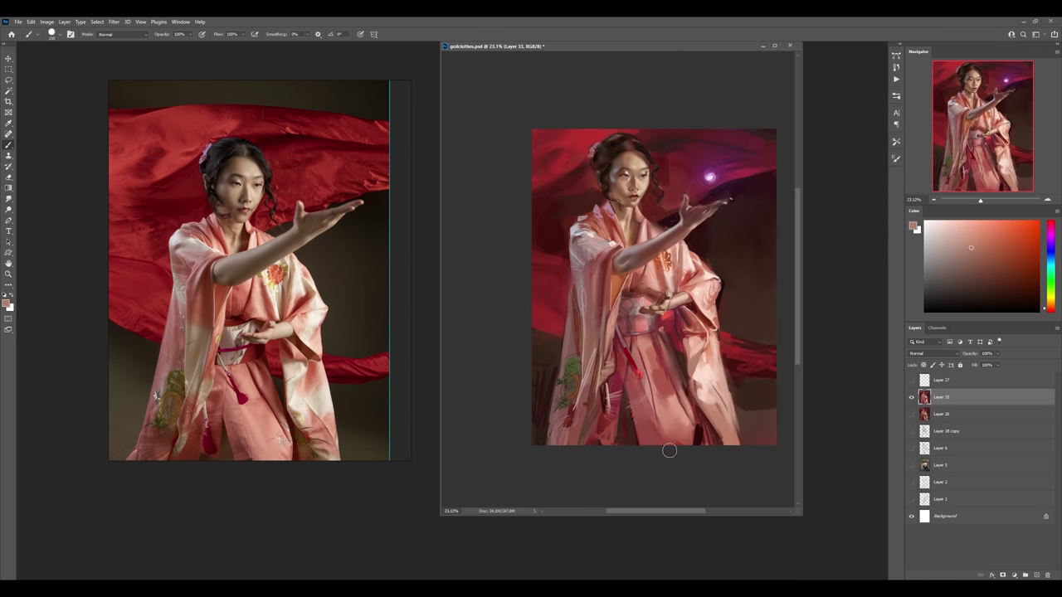
pyautogui.moveTo(658, 428); pyautogui.dragTo(657, 353)
pyautogui.moveTo(626, 364); pyautogui.dragTo(624, 344)
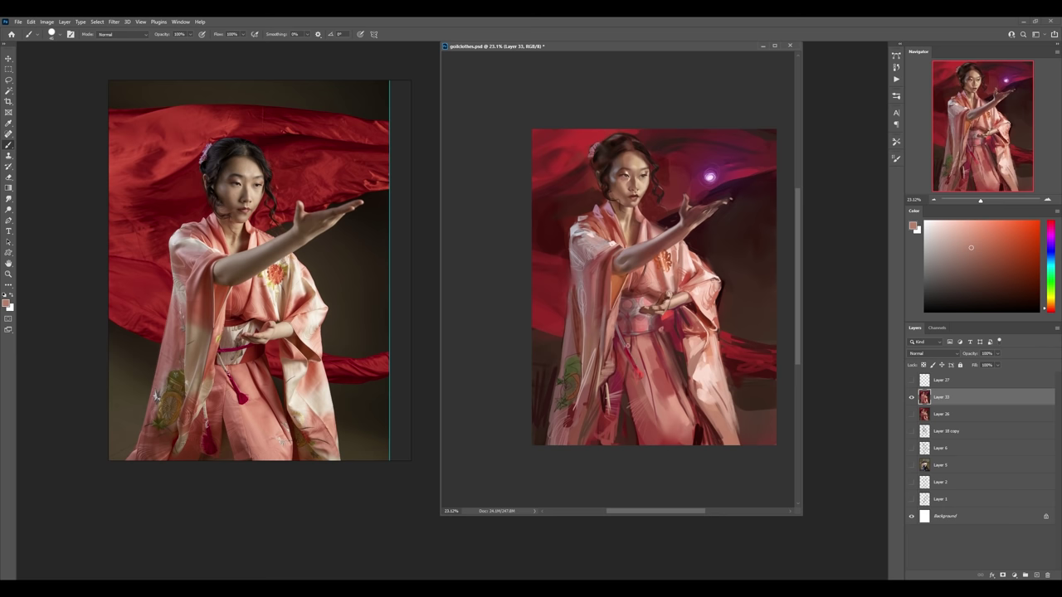
pyautogui.keyDown('alt'); pyautogui.click(693, 306); pyautogui.keyUp('alt')
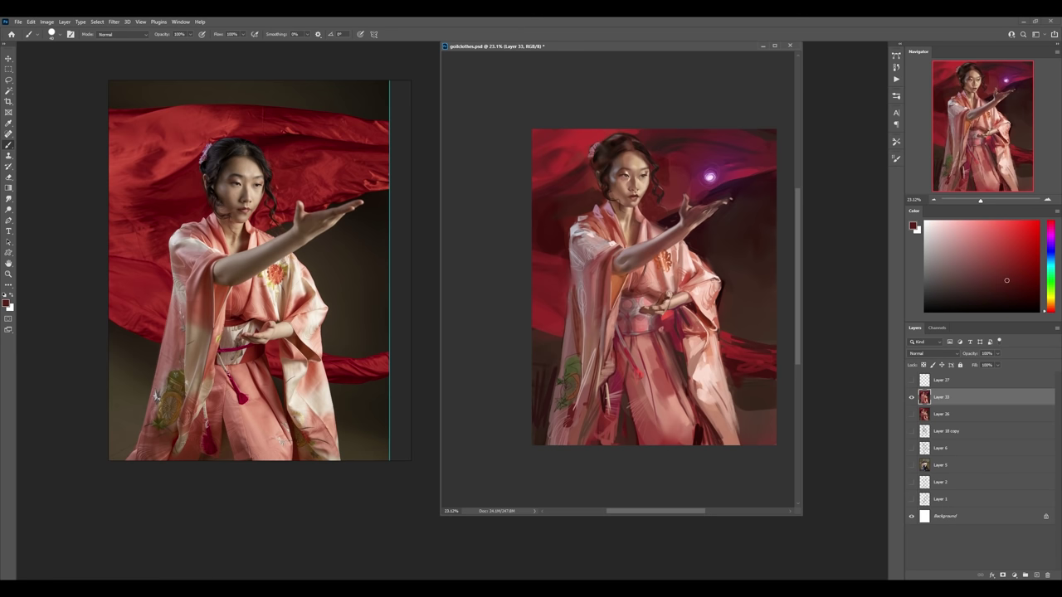
pyautogui.keyDown('alt'); pyautogui.click(700, 395); pyautogui.keyUp('alt')
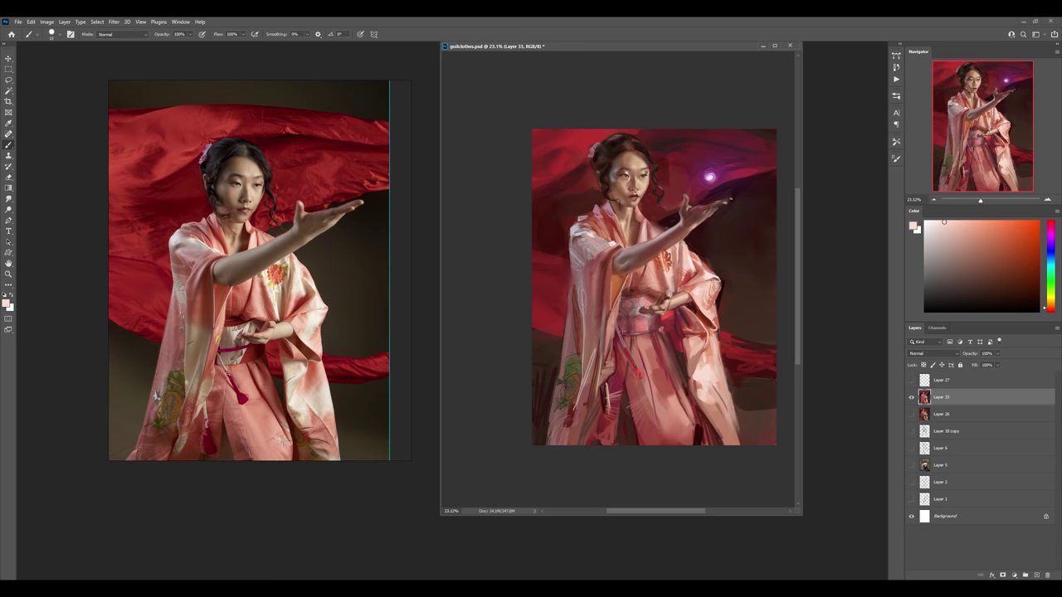
pyautogui.moveTo(624, 348); pyautogui.dragTo(622, 330)
# - Try red, dark magenta and crimson colours before settling on a light pink
pyautogui.keyDown('alt'); pyautogui.click(641, 390); pyautogui.keyUp('alt')
pyautogui.click(1050, 226)
pyautogui.click(1012, 272)
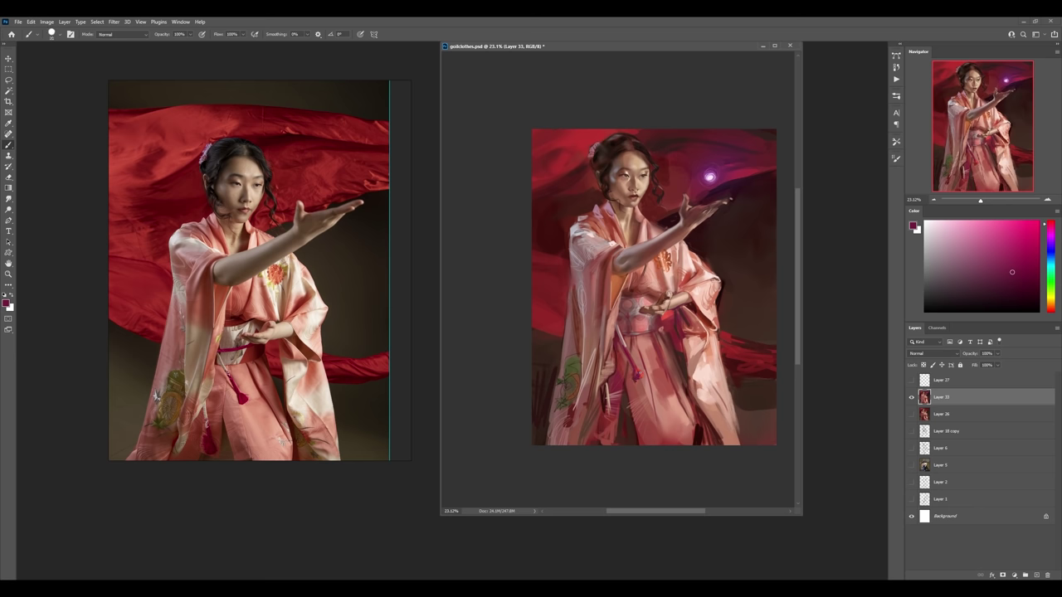
pyautogui.keyDown('alt'); pyautogui.click(634, 411); pyautogui.keyUp('alt')
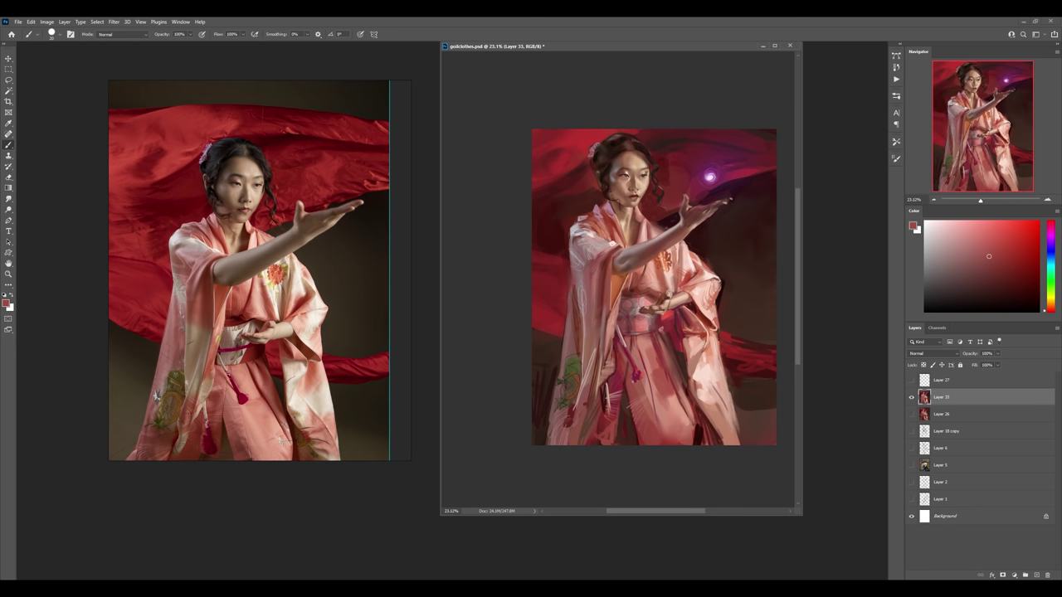
pyautogui.keyDown('alt'); pyautogui.click(636, 378); pyautogui.keyUp('alt')
pyautogui.keyDown('alt'); pyautogui.click(679, 379); pyautogui.keyUp('alt')
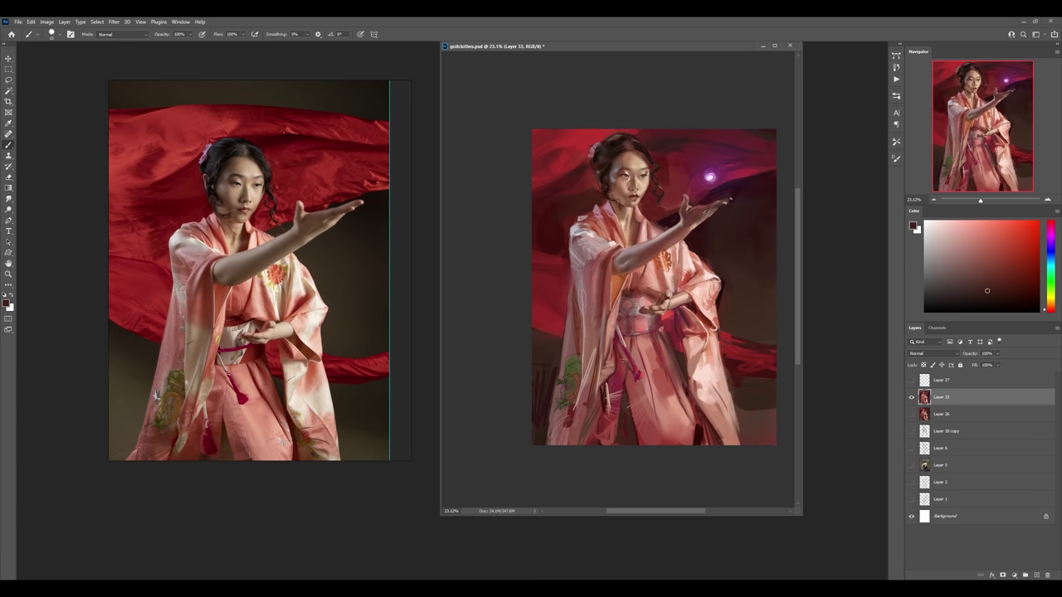
pyautogui.keyDown('alt'); pyautogui.click(638, 355); pyautogui.keyUp('alt')
pyautogui.keyDown('alt'); pyautogui.click(677, 362); pyautogui.keyUp('alt')
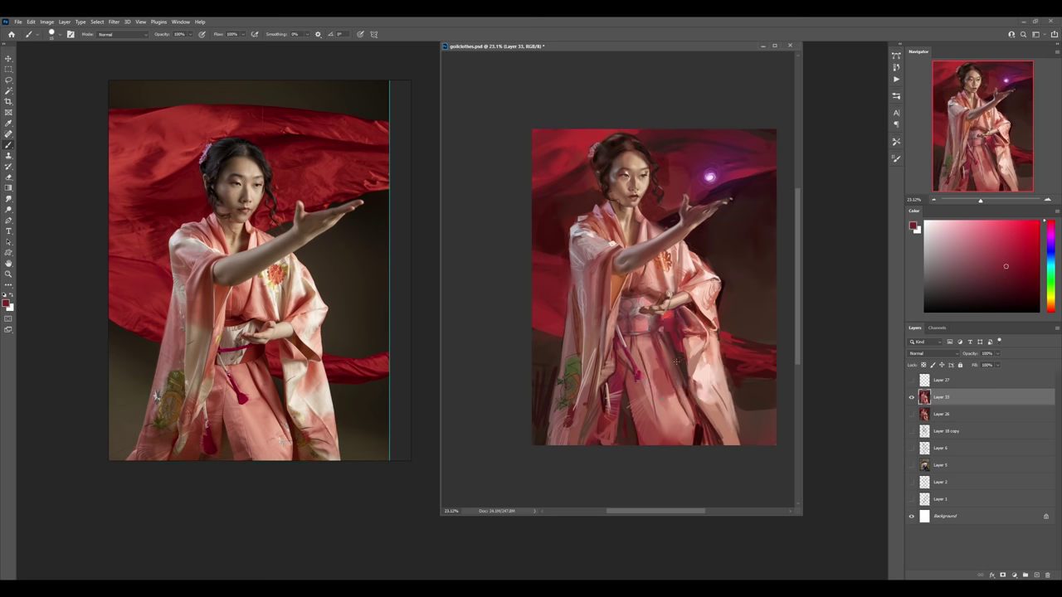
pyautogui.keyDown('alt'); pyautogui.click(694, 307); pyautogui.keyUp('alt')
pyautogui.keyDown('alt'); pyautogui.click(647, 411); pyautogui.keyUp('alt')
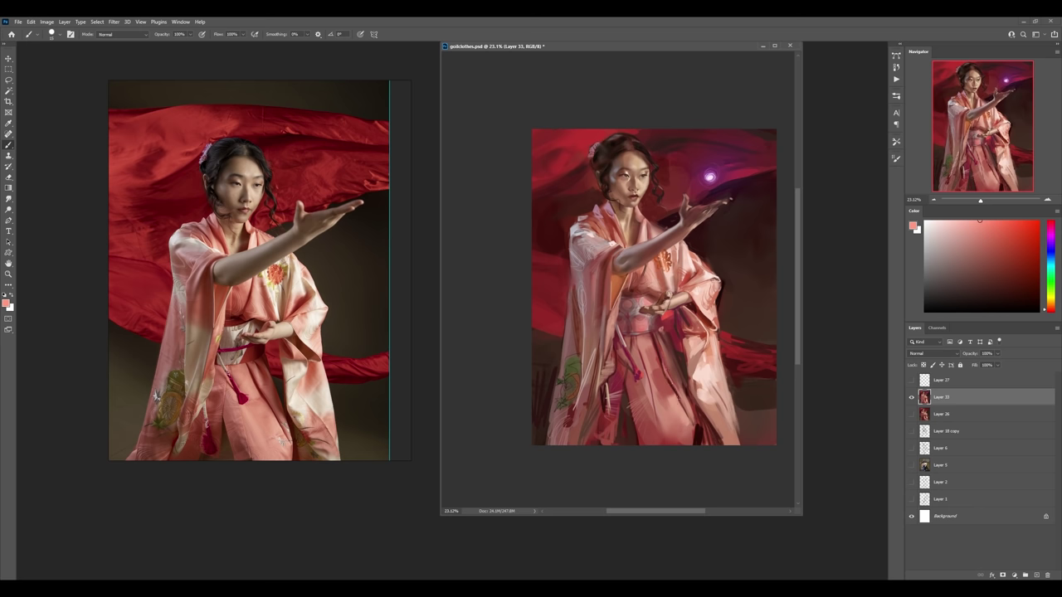
# - Paint a light pink sleeve stroke on a new layer, compare it, and merge into Layer 33
pyautogui.moveTo(719, 273); pyautogui.dragTo(708, 300)
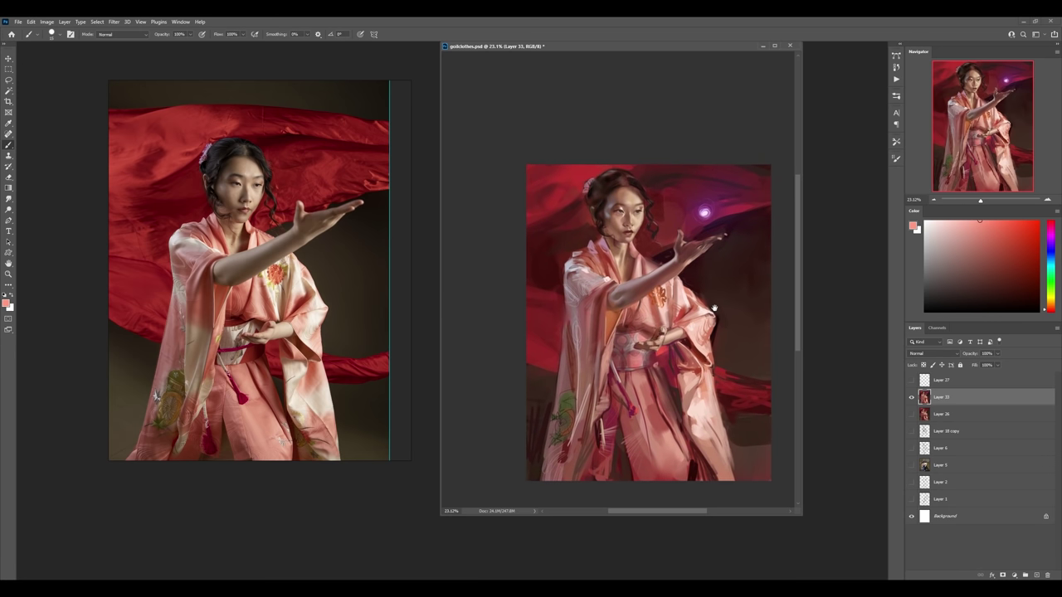
pyautogui.hotkey('ctrl', 'alt', '1')
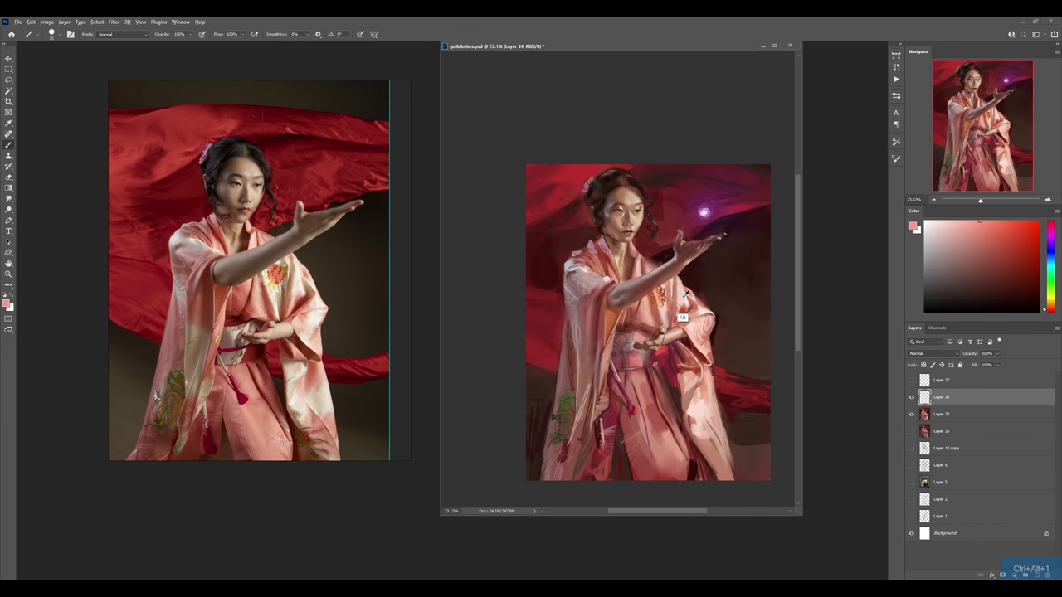
pyautogui.keyDown('alt'); pyautogui.click(684, 317); pyautogui.keyUp('alt')
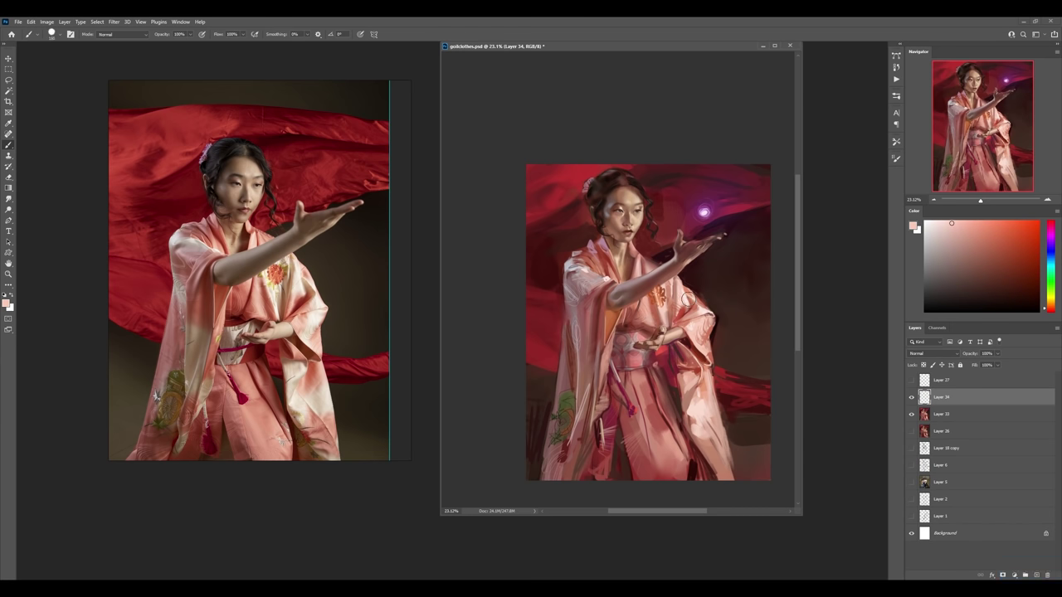
pyautogui.moveTo(694, 310); pyautogui.dragTo(669, 293)
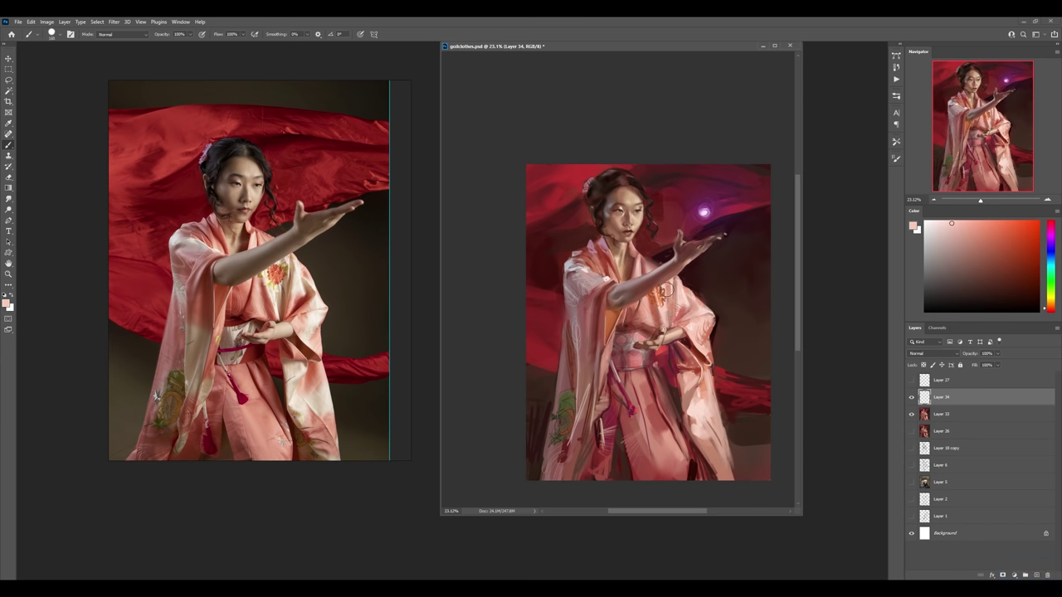
pyautogui.press('e')
pyautogui.rightClick(695, 301)
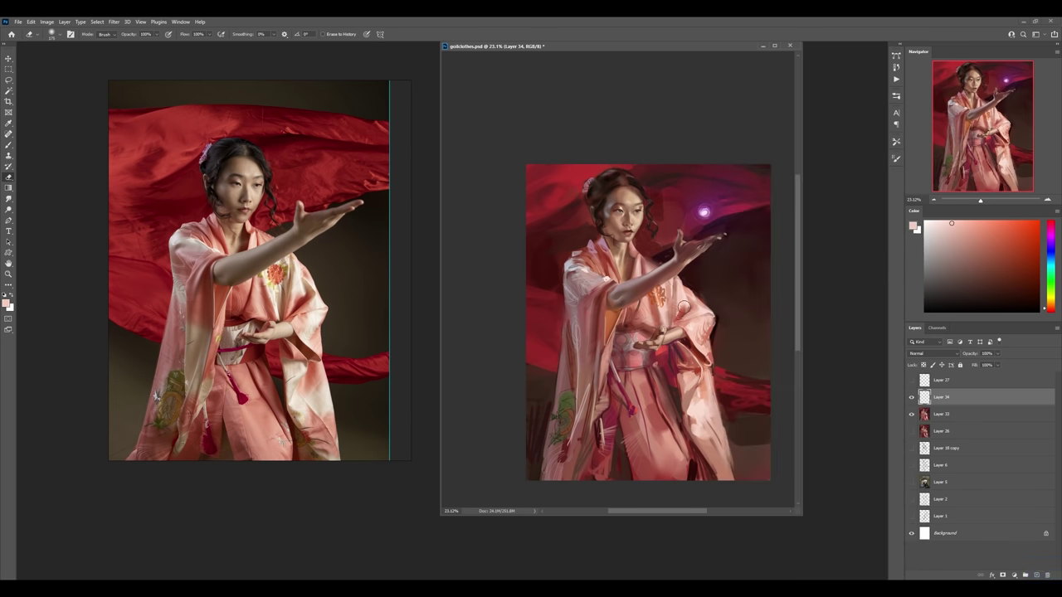
pyautogui.click(912, 398)
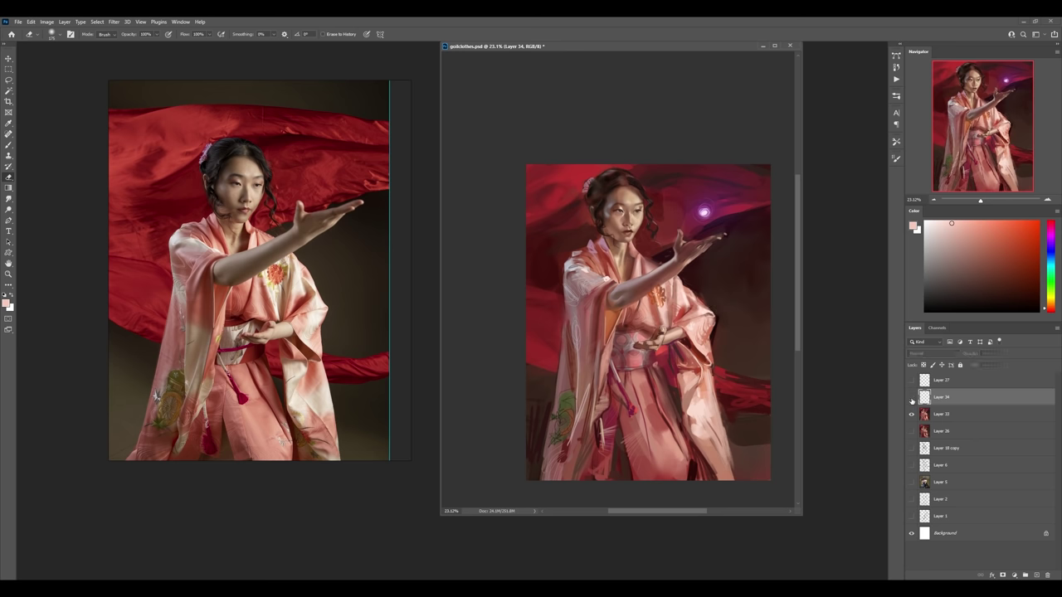
pyautogui.click(912, 397)
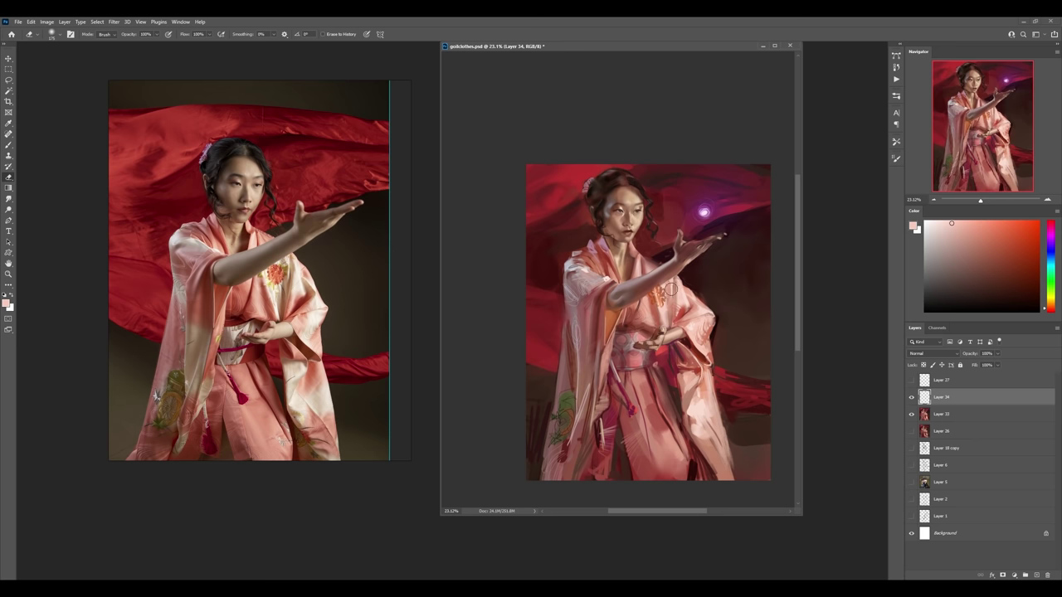
pyautogui.hotkey('ctrl', 'e')
# - Zoom around the figure and sample dark red, salmon and lighter pinks from the kimono
pyautogui.press('z')
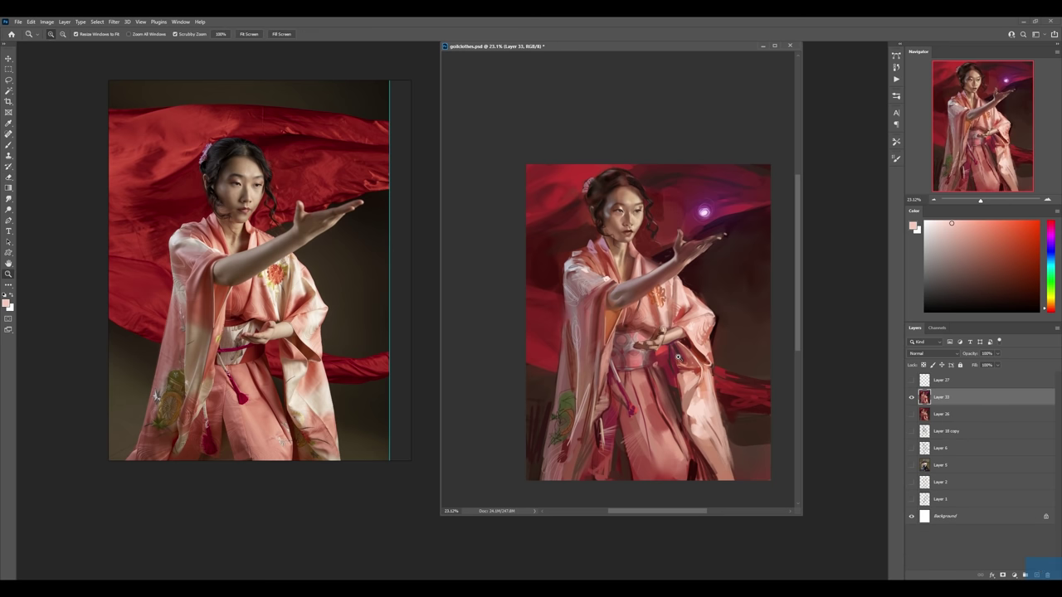
pyautogui.moveTo(681, 357)
pyautogui.mouseDown()
pyautogui.moveTo(659, 347)
pyautogui.moveTo(674, 340)
pyautogui.mouseUp()
pyautogui.press('b')
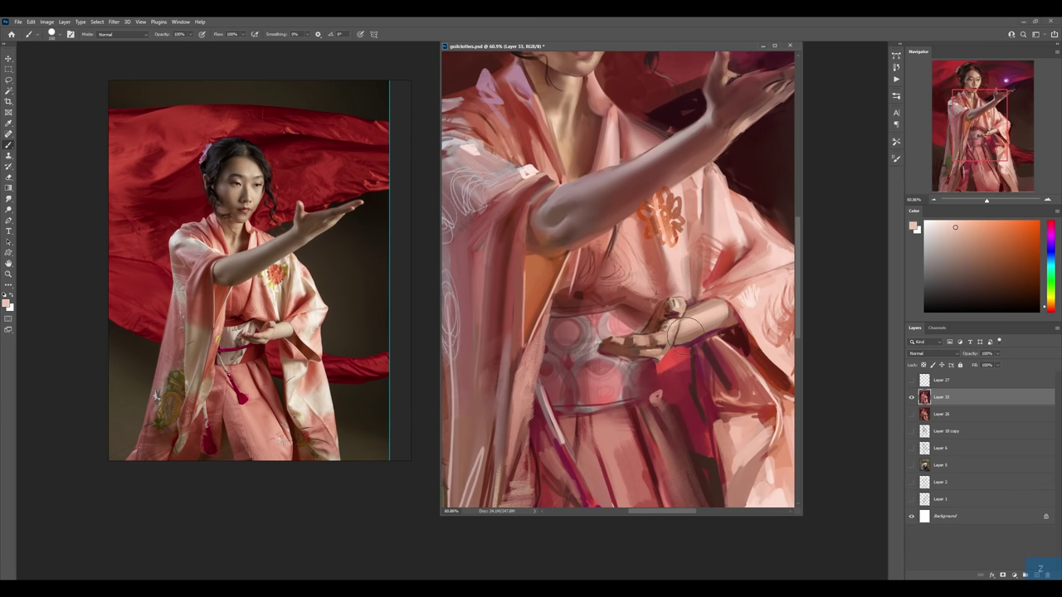
pyautogui.press('z')
pyautogui.moveTo(676, 349); pyautogui.dragTo(651, 341)
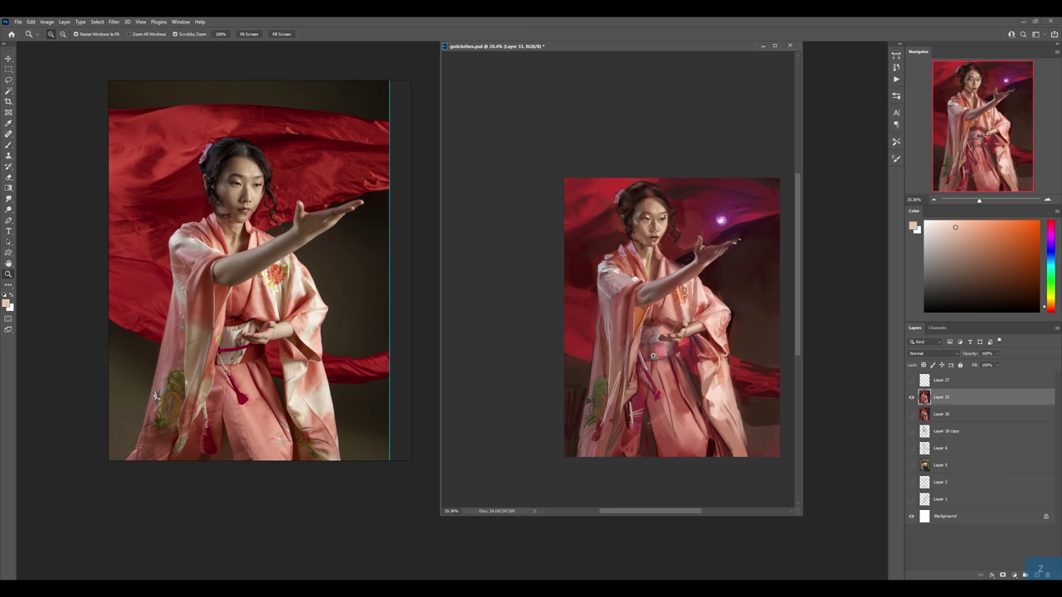
pyautogui.press('b')
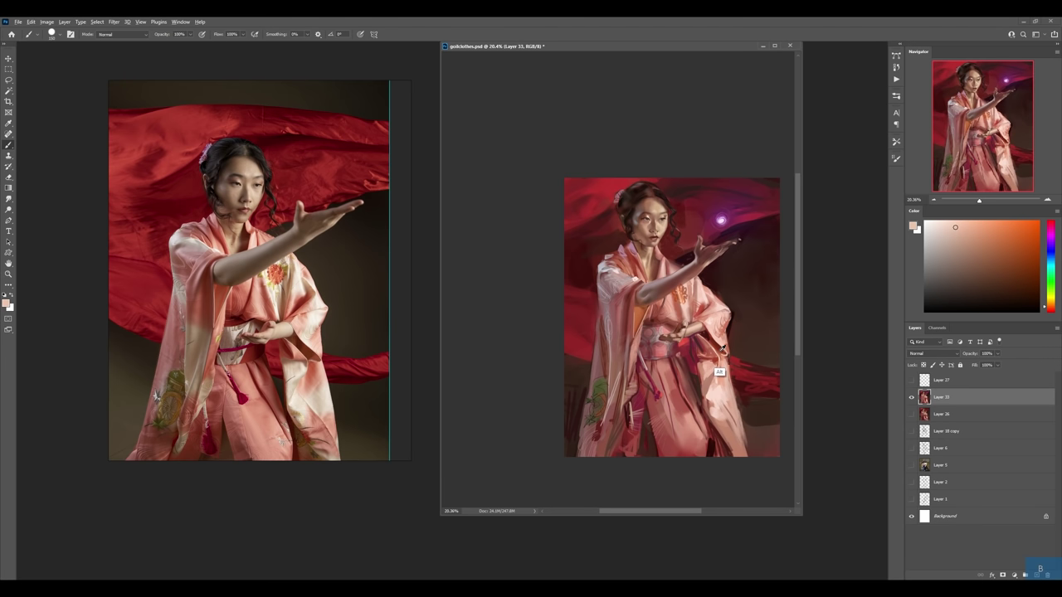
pyautogui.keyDown('alt'); pyautogui.click(721, 349); pyautogui.keyUp('alt')
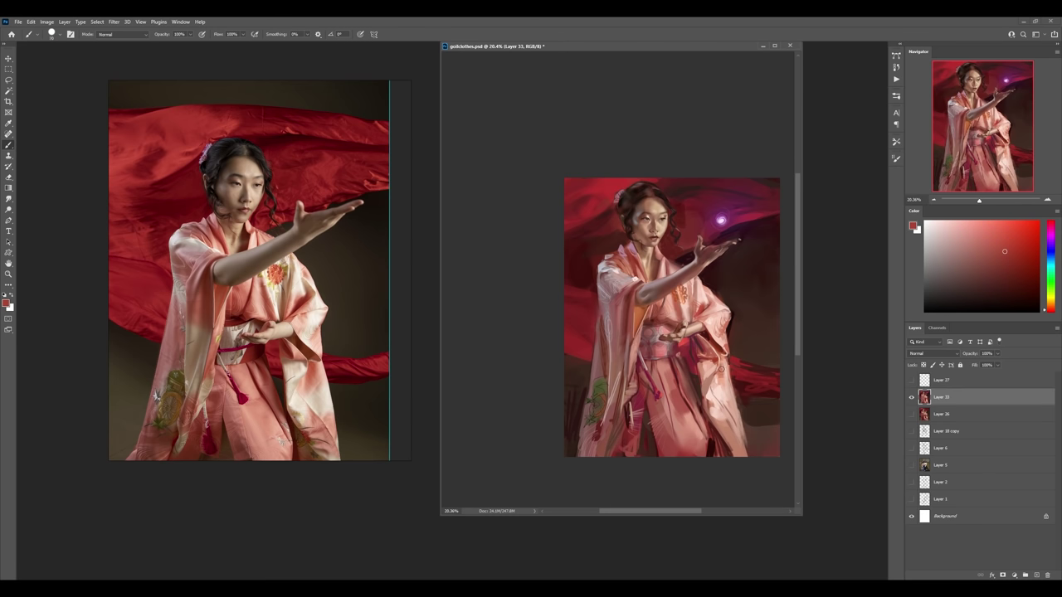
pyautogui.keyDown('alt'); pyautogui.click(724, 370); pyautogui.keyUp('alt')
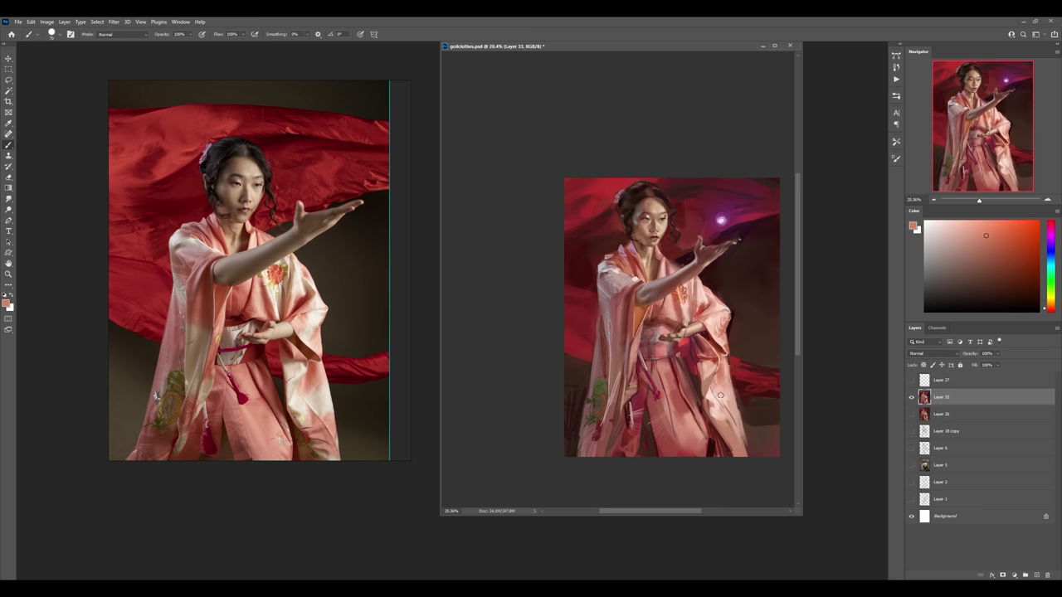
pyautogui.keyDown('alt'); pyautogui.click(710, 428); pyautogui.keyUp('alt')
pyautogui.keyDown('alt'); pyautogui.click(723, 450); pyautogui.keyUp('alt')
# - Enlarge the brush and sample lavender-grey, pale pink, dark red and brown, ending on light pink
pyautogui.keyDown('alt'); pyautogui.click(602, 265); pyautogui.keyUp('alt')
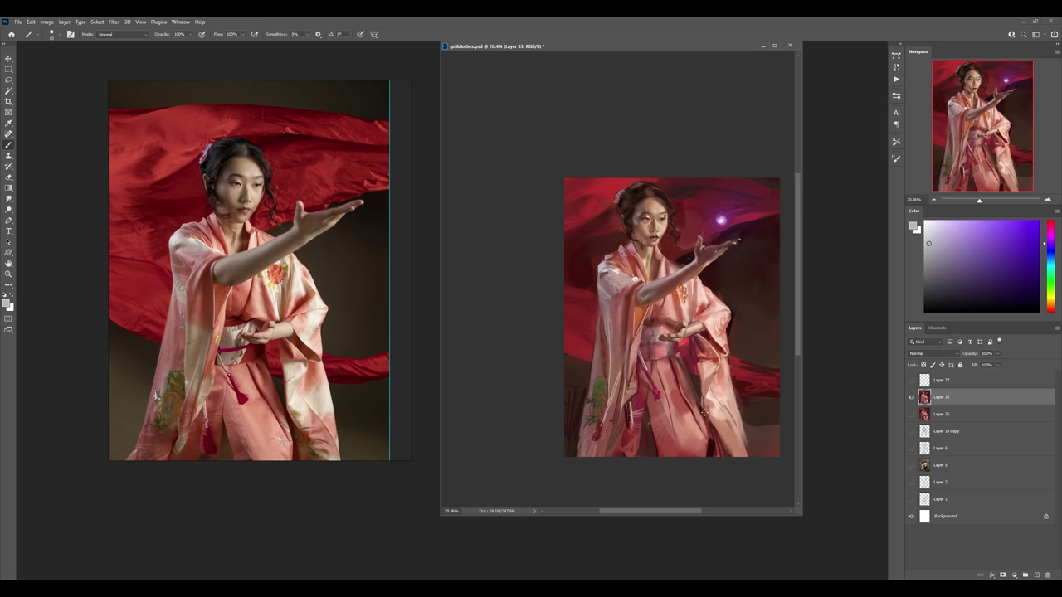
pyautogui.press(']')
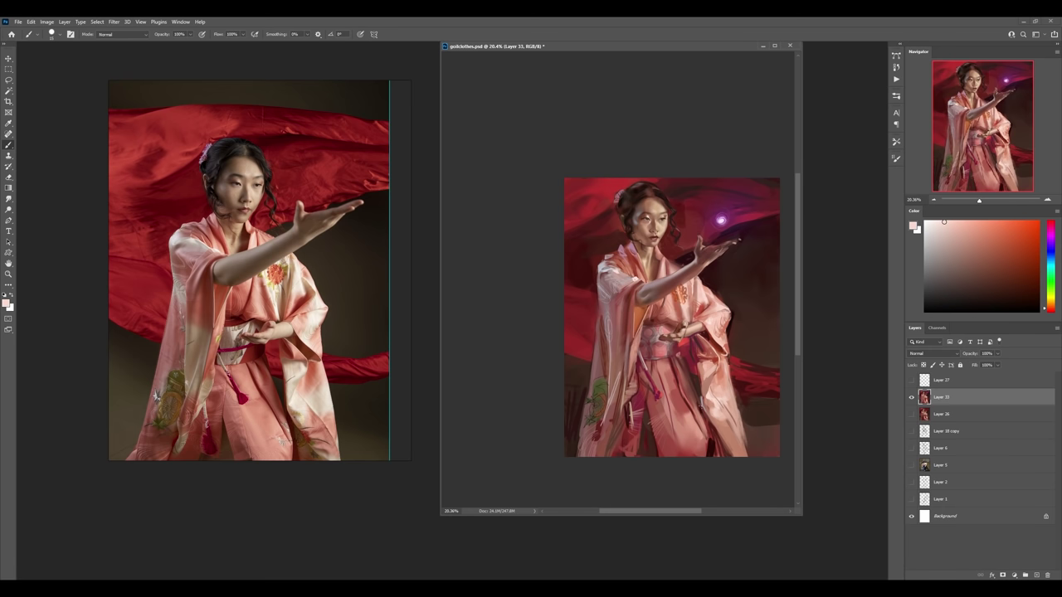
pyautogui.keyDown('alt'); pyautogui.click(702, 404); pyautogui.keyUp('alt')
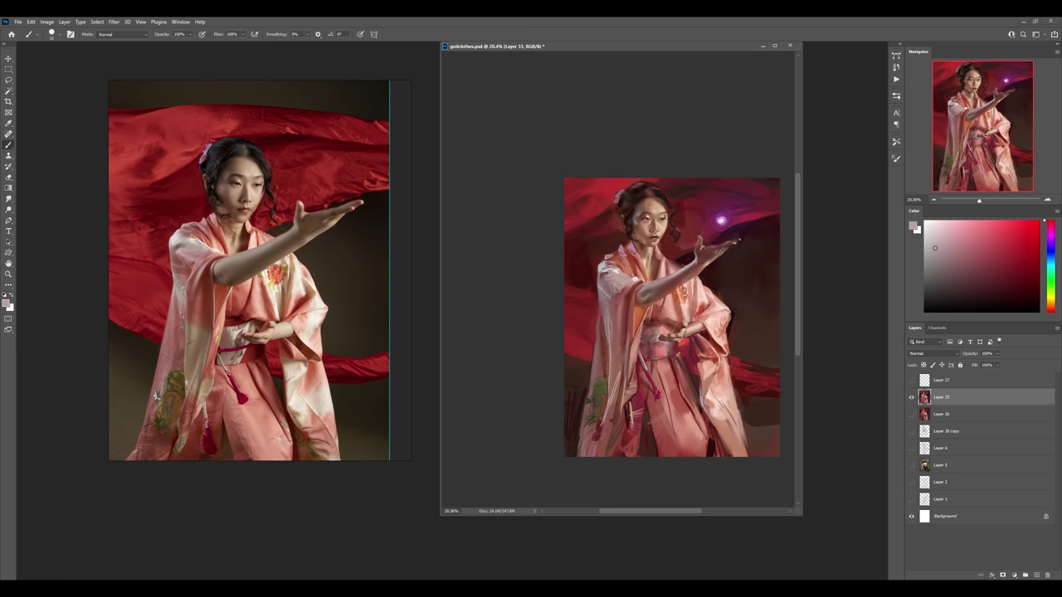
pyautogui.keyDown('alt'); pyautogui.click(718, 440); pyautogui.keyUp('alt')
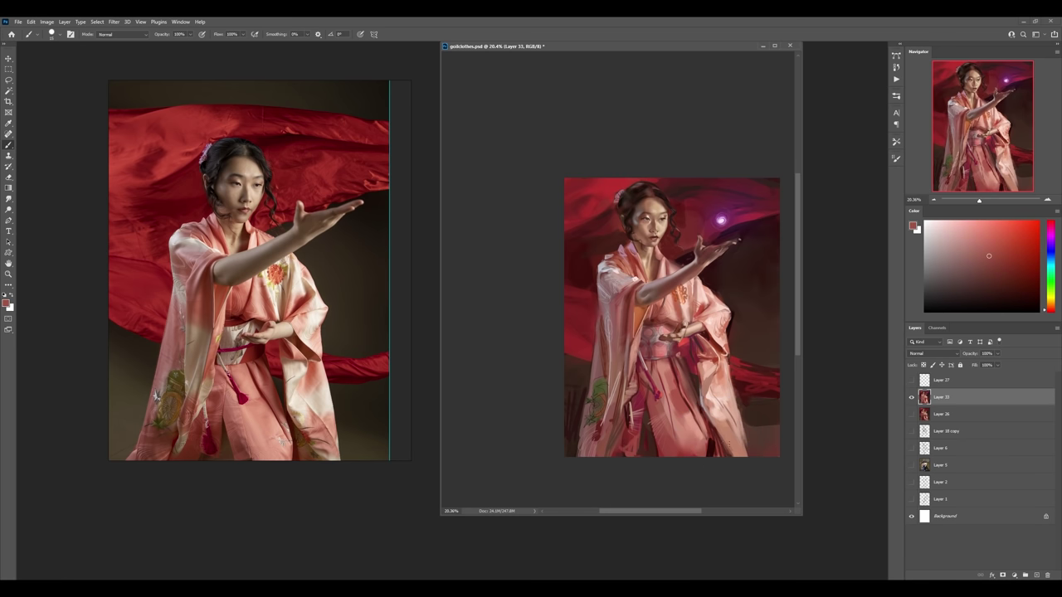
pyautogui.keyDown('alt'); pyautogui.click(748, 418); pyautogui.keyUp('alt')
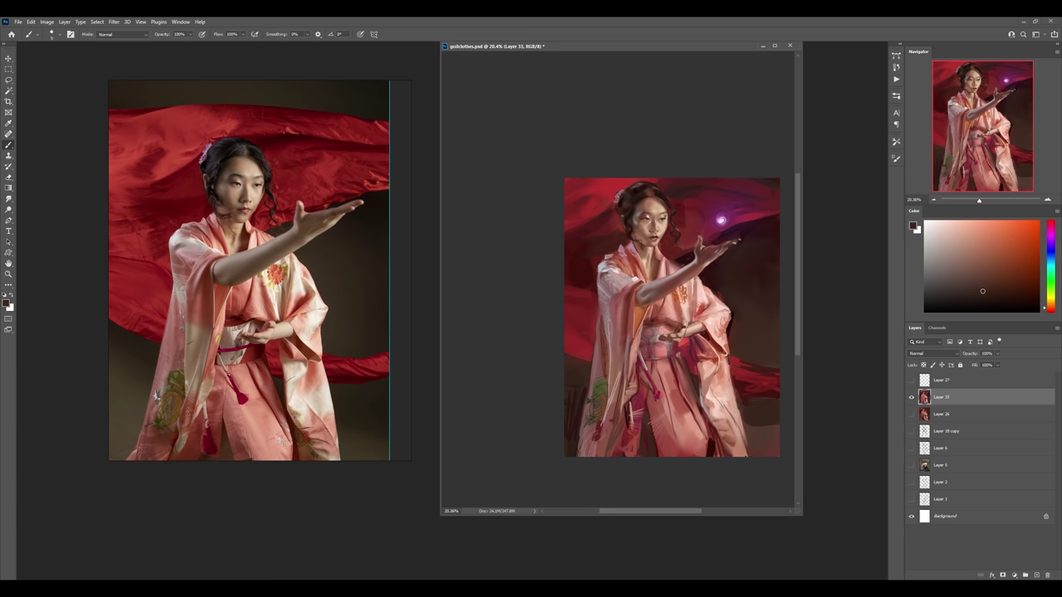
pyautogui.keyDown('alt'); pyautogui.click(740, 421); pyautogui.keyUp('alt')
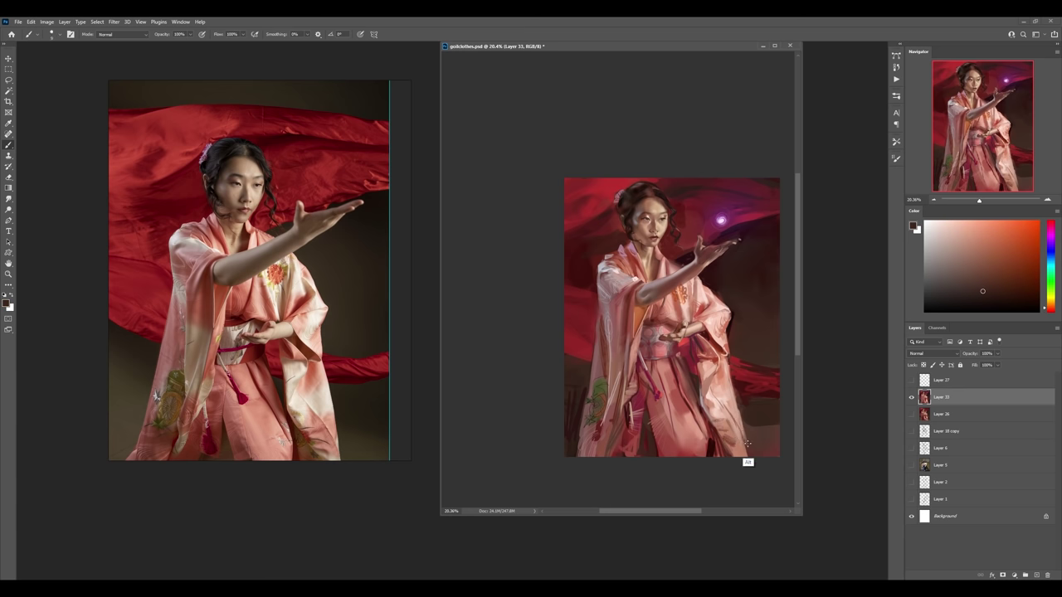
pyautogui.keyDown('alt'); pyautogui.click(718, 400); pyautogui.keyUp('alt')
# - Duplicate Layer 33 and brighten the copy with Levels, white input at 163
pyautogui.moveTo(921, 404); pyautogui.dragTo(953, 422)
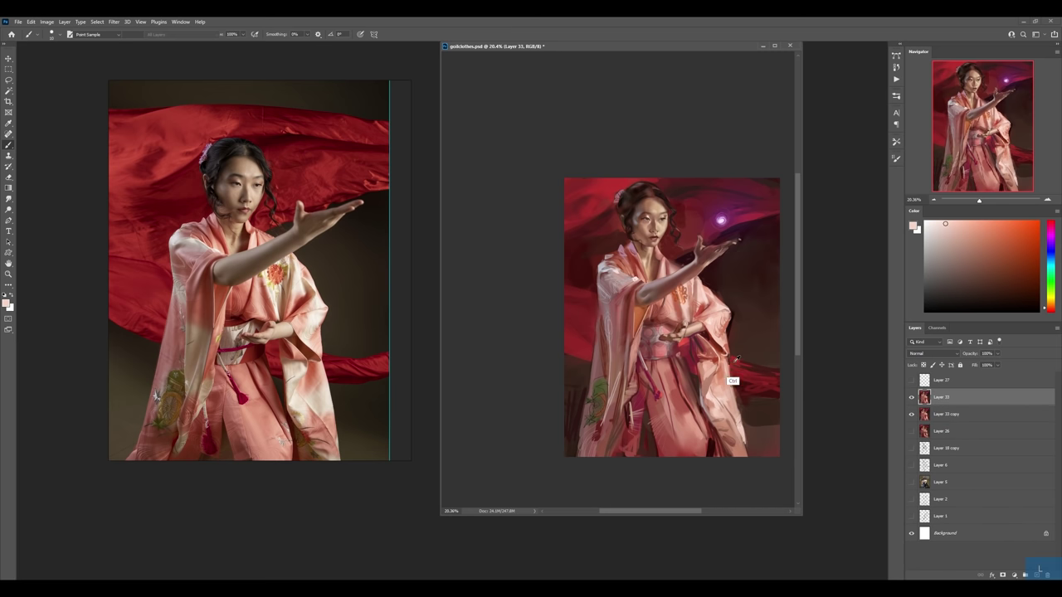
pyautogui.hotkey('ctrl', 'l')
pyautogui.moveTo(879, 337); pyautogui.dragTo(842, 338)
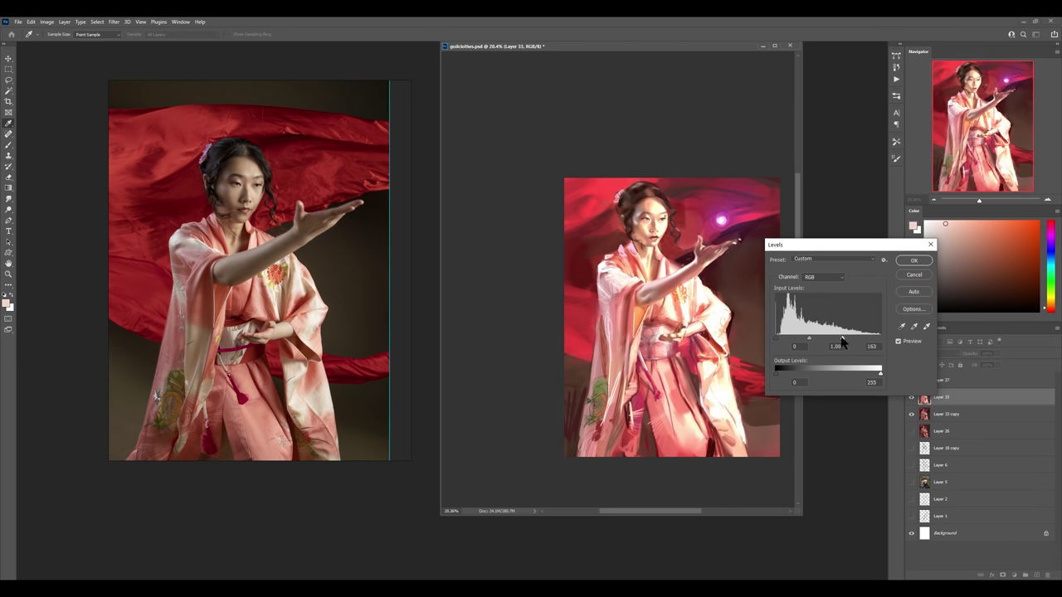
pyautogui.press('Return')
pyautogui.press('b')
# - Add a black mask and reveal the brightening on the robe with a Soft Round brush
pyautogui.keyDown('alt'); pyautogui.click(1002, 575); pyautogui.keyUp('alt')
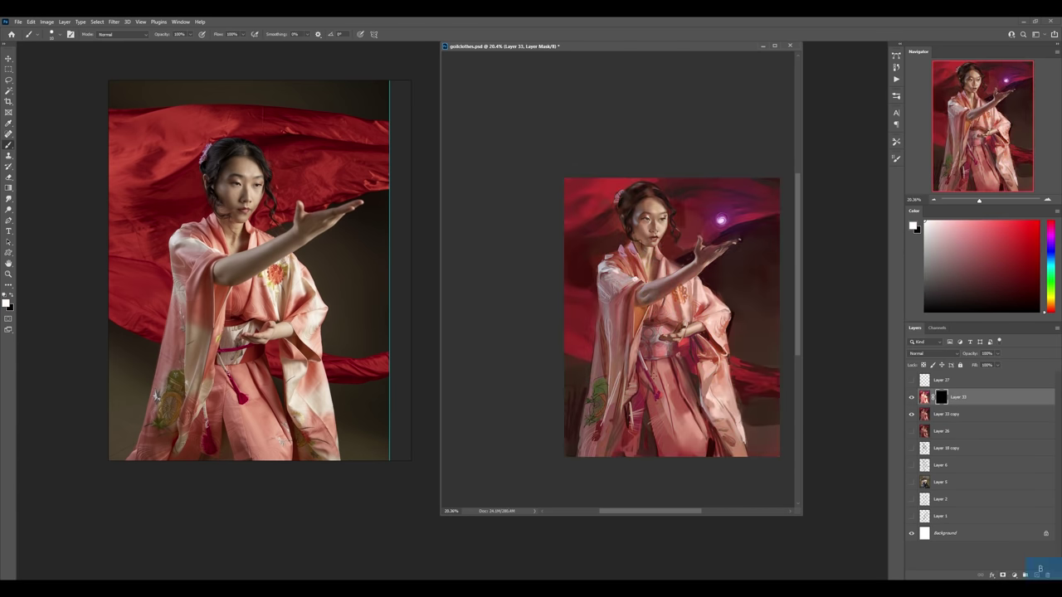
pyautogui.rightClick(684, 131)
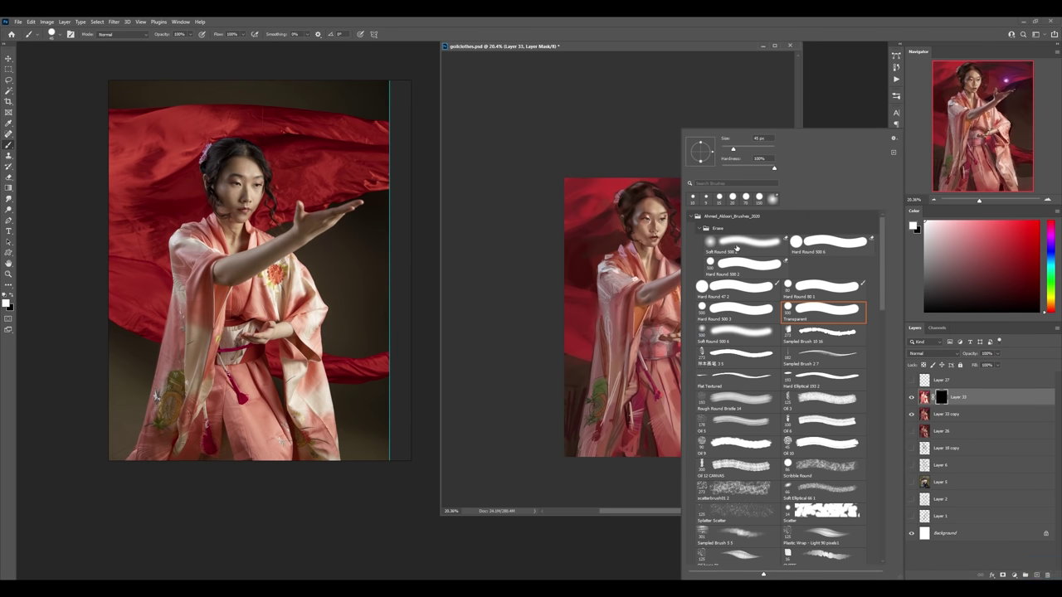
pyautogui.doubleClick(721, 341)
pyautogui.moveTo(662, 368); pyautogui.dragTo(687, 445)
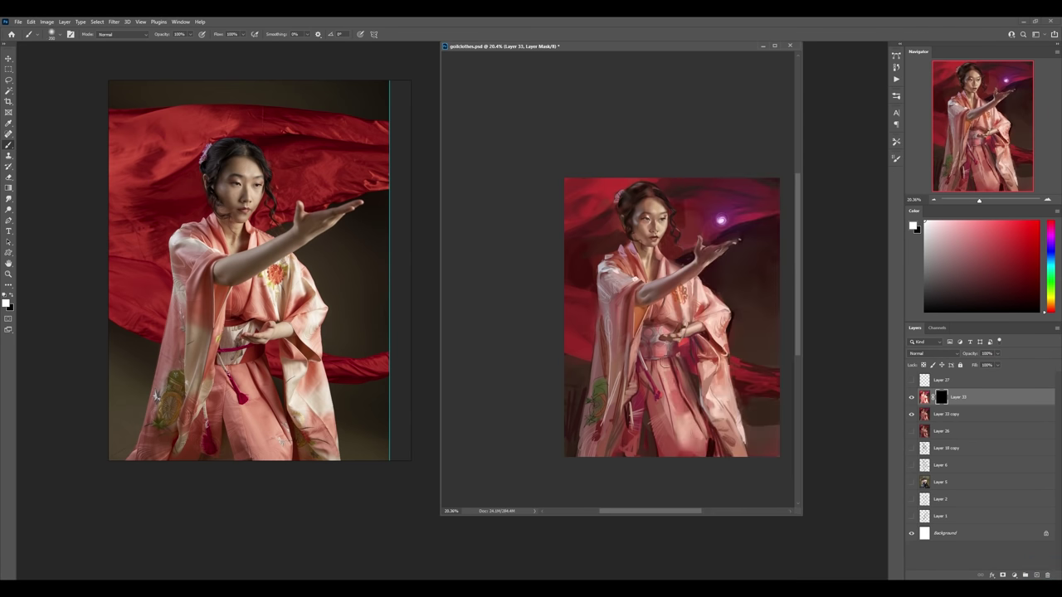
pyautogui.moveTo(669, 386); pyautogui.dragTo(686, 421)
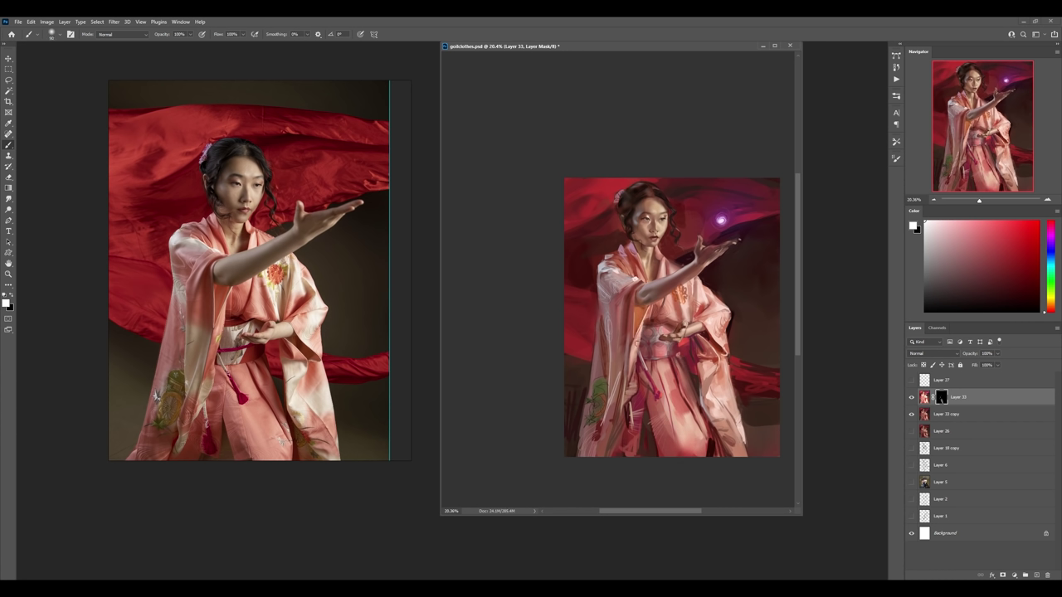
# - Hide the brightening near the leg, merge into Layer 33 copy, and flip the canvas horizontally
pyautogui.press('x')
pyautogui.press('x')
pyautogui.press('x')
pyautogui.click(632, 398)
pyautogui.press('x')
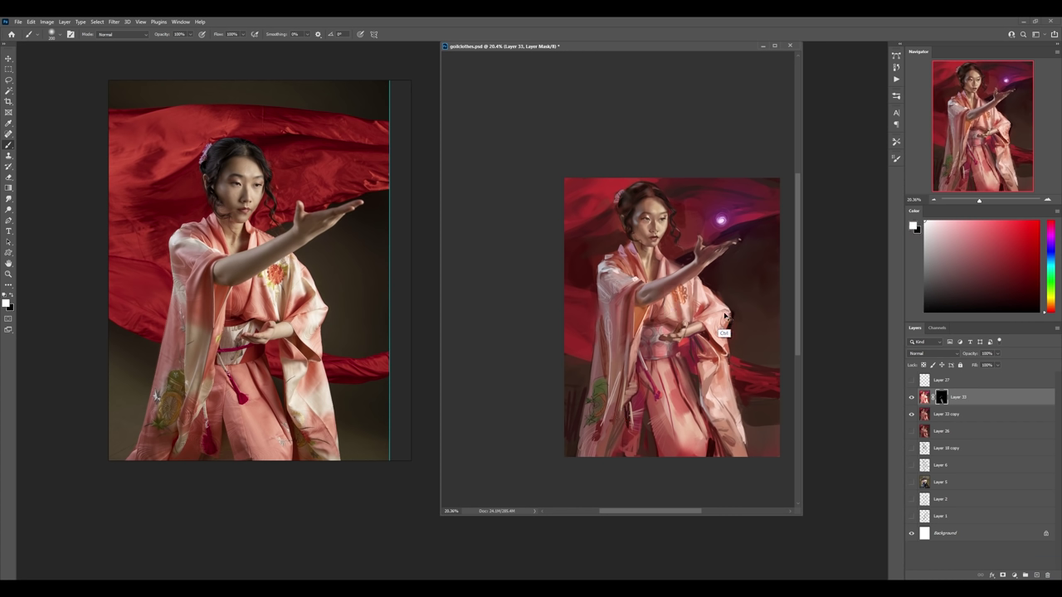
pyautogui.press('x')
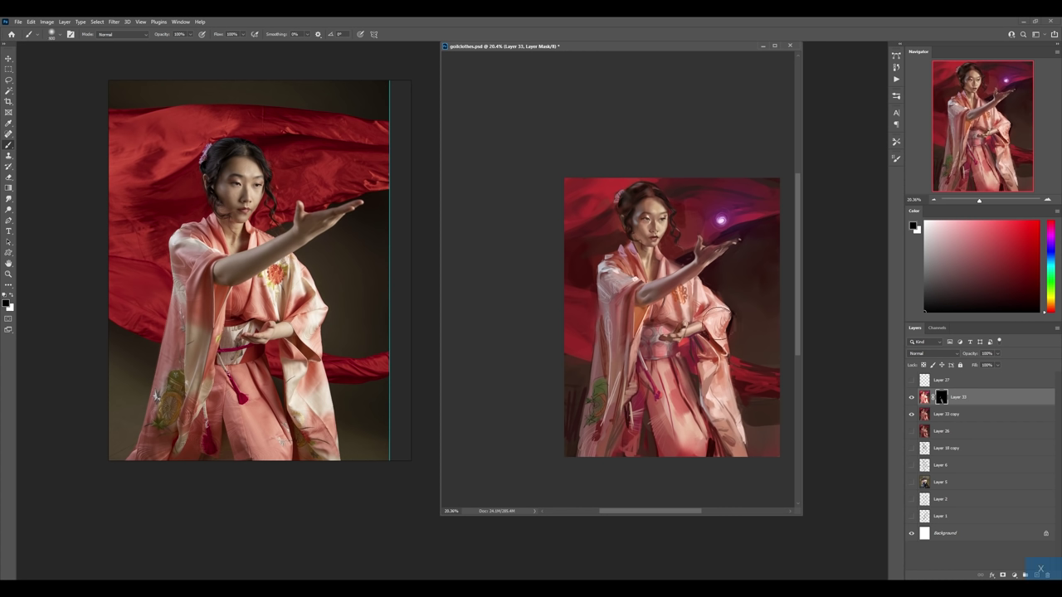
pyautogui.hotkey('ctrl', 'e')
pyautogui.keyDown('alt'); pyautogui.click(697, 345); pyautogui.keyUp('alt')
pyautogui.hotkey('ctrl', 'shift', 'h')
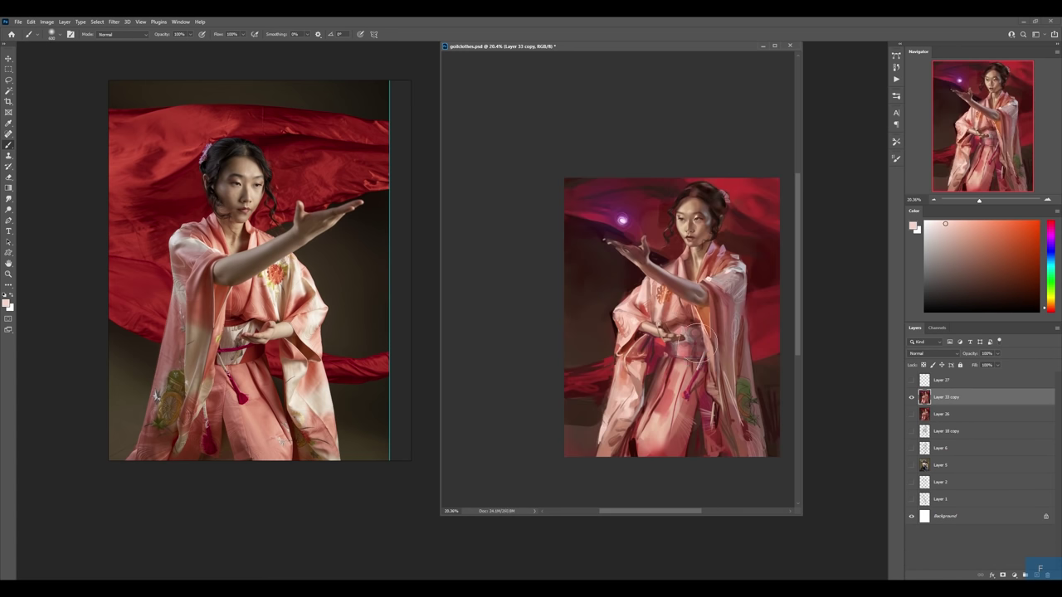
# - Mirror the reference photo horizontally and sample red-orange and beige skin colours
pyautogui.hotkey('ctrl', 'shift', 'h')
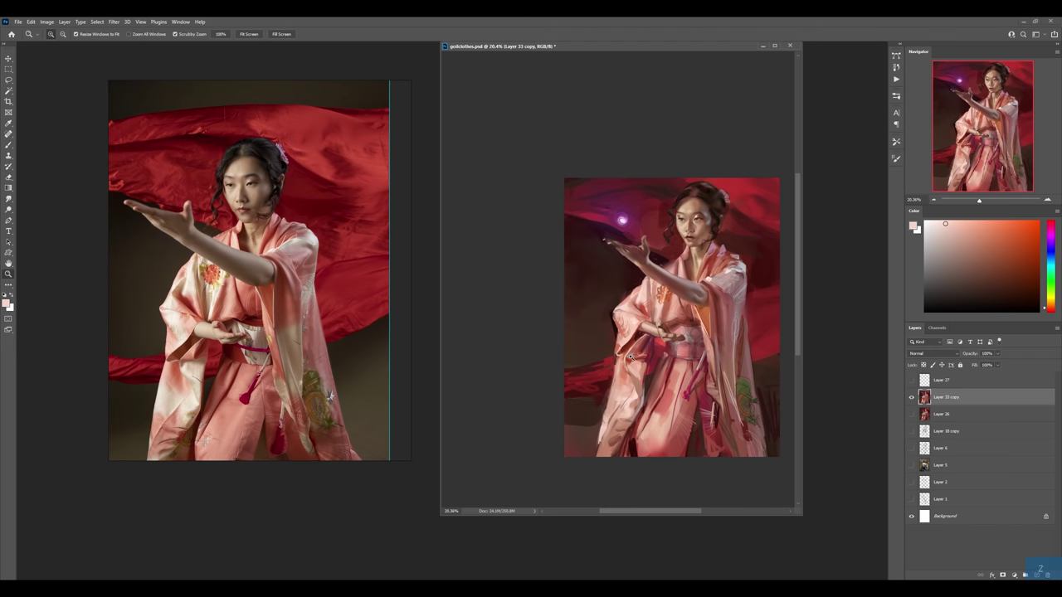
pyautogui.scroll(3, 653, 375)
pyautogui.rightClick(668, 346)
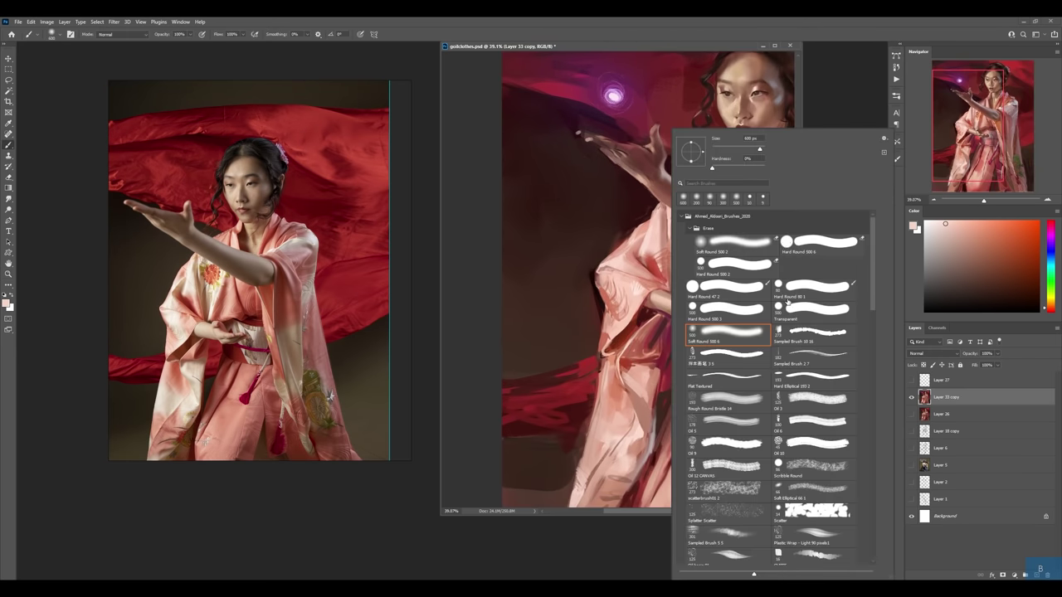
pyautogui.keyDown('alt'); pyautogui.click(624, 386); pyautogui.keyUp('alt')
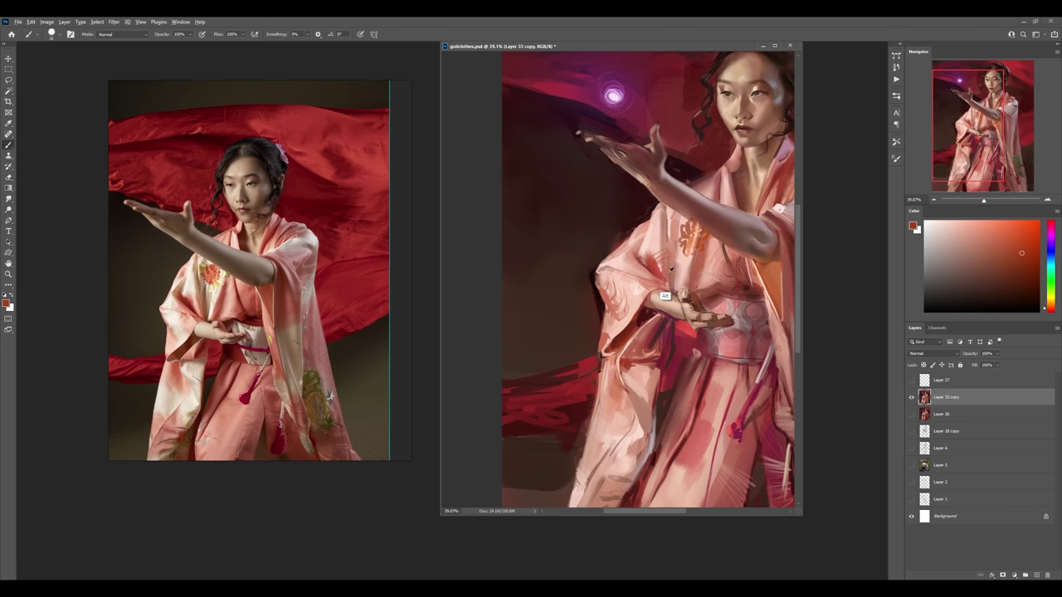
pyautogui.keyDown('alt'); pyautogui.click(737, 87); pyautogui.keyUp('alt')
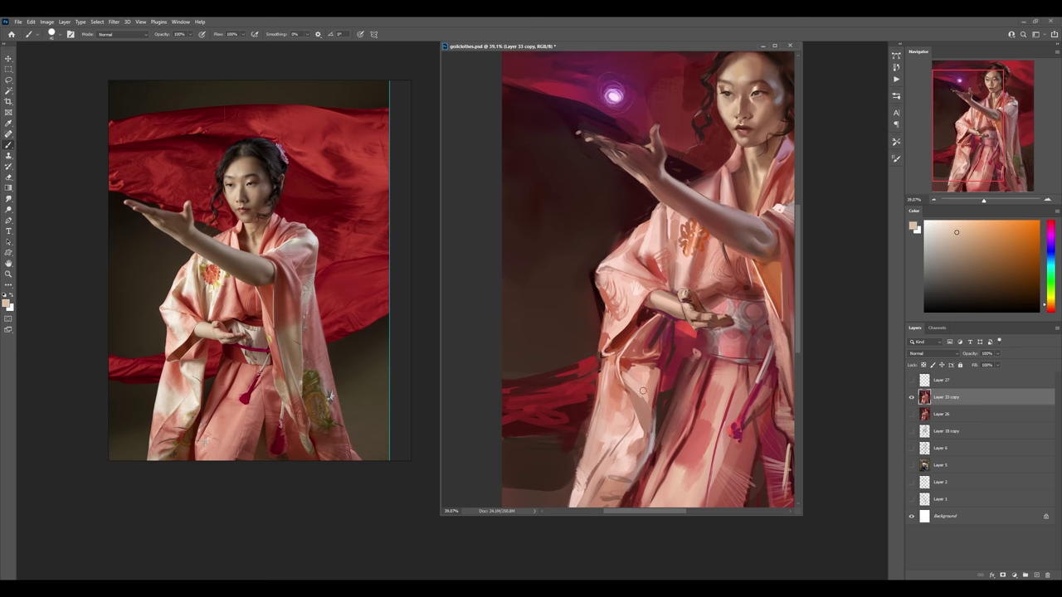
# - On a new layer, paint light highlight strokes along the hanging sleeve, then sample sleeve pinks
pyautogui.hotkey('ctrl', 'alt', '1')
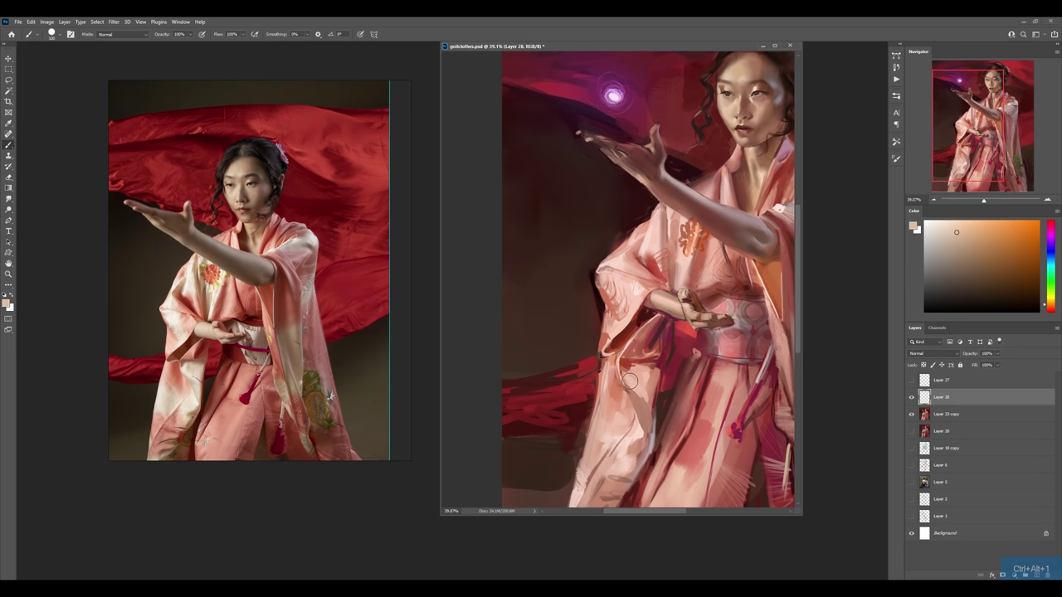
pyautogui.moveTo(620, 369)
pyautogui.mouseDown()
pyautogui.moveTo(639, 397)
pyautogui.moveTo(644, 438)
pyautogui.moveTo(621, 370)
pyautogui.mouseUp()
pyautogui.keyDown('alt'); pyautogui.click(644, 436); pyautogui.keyUp('alt')
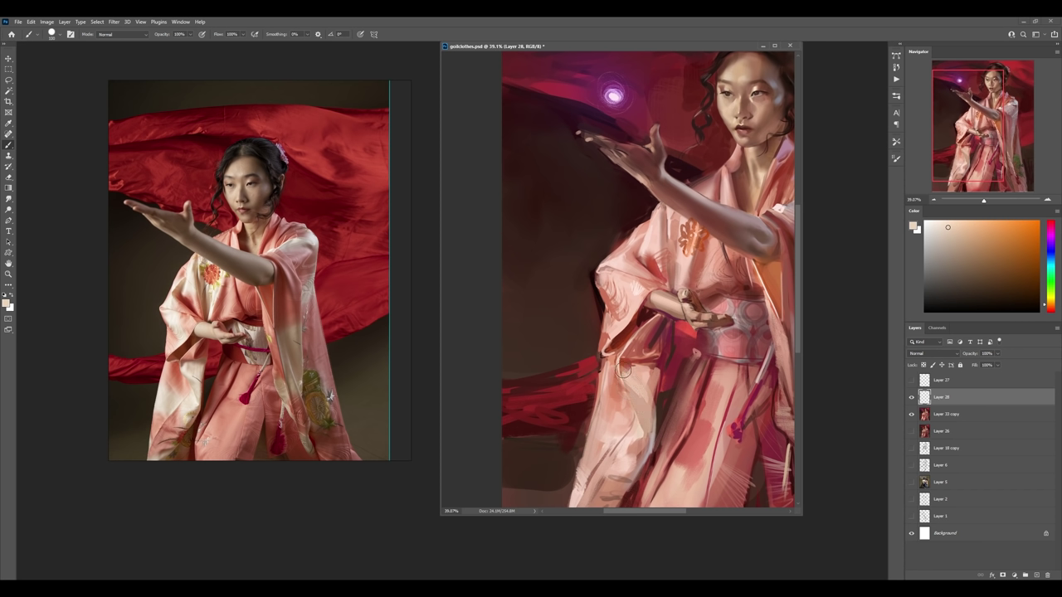
pyautogui.moveTo(644, 404)
pyautogui.mouseDown()
pyautogui.moveTo(651, 376)
pyautogui.moveTo(627, 367)
pyautogui.moveTo(607, 448)
pyautogui.moveTo(610, 402)
pyautogui.mouseUp()
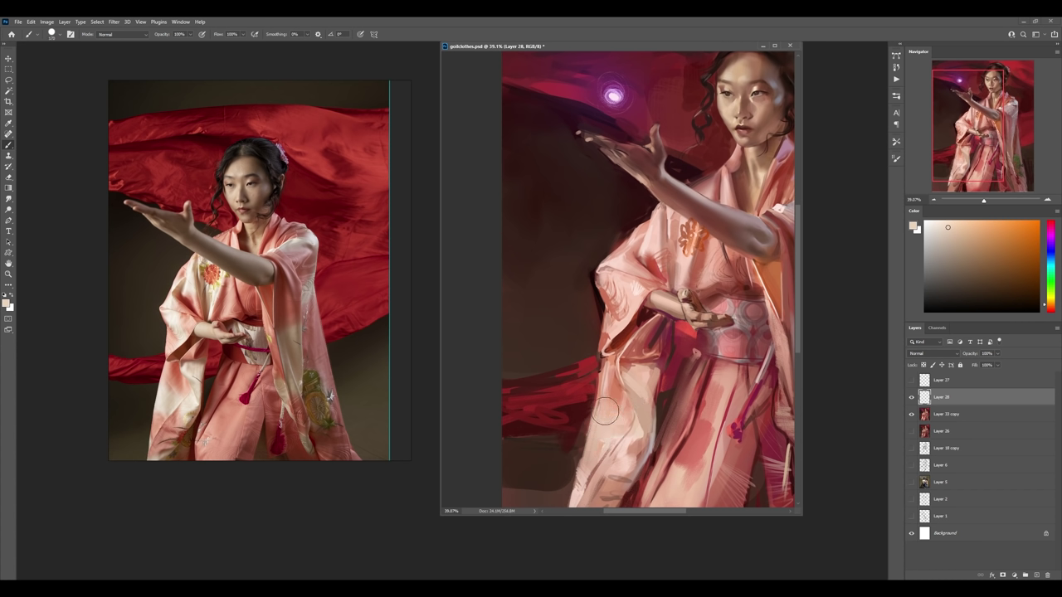
pyautogui.press('[')
pyautogui.press('[')
pyautogui.press('[')
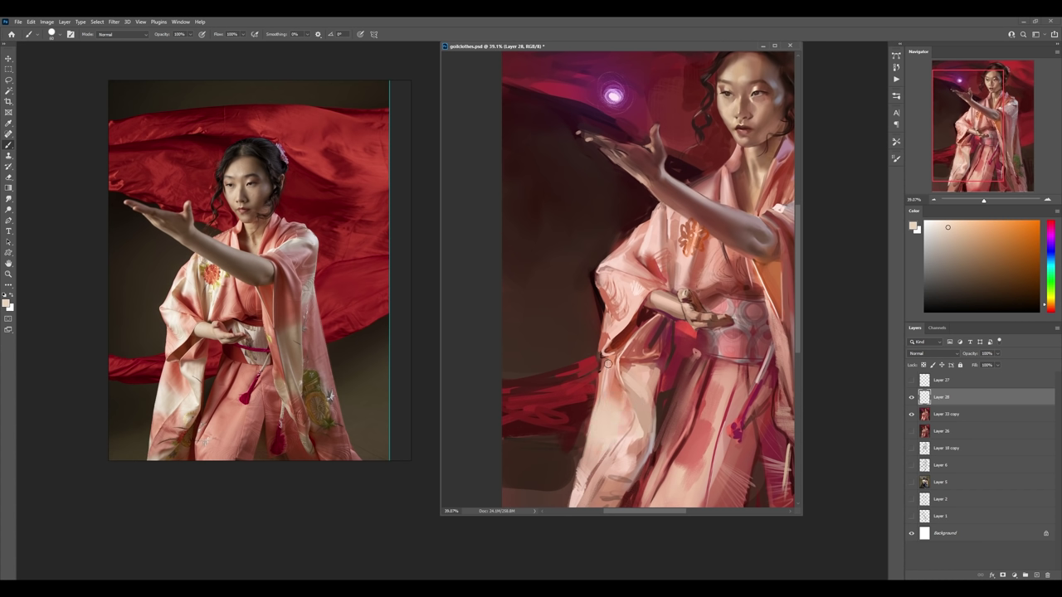
pyautogui.moveTo(604, 407); pyautogui.dragTo(610, 392)
pyautogui.keyDown('alt'); pyautogui.click(609, 392); pyautogui.keyUp('alt')
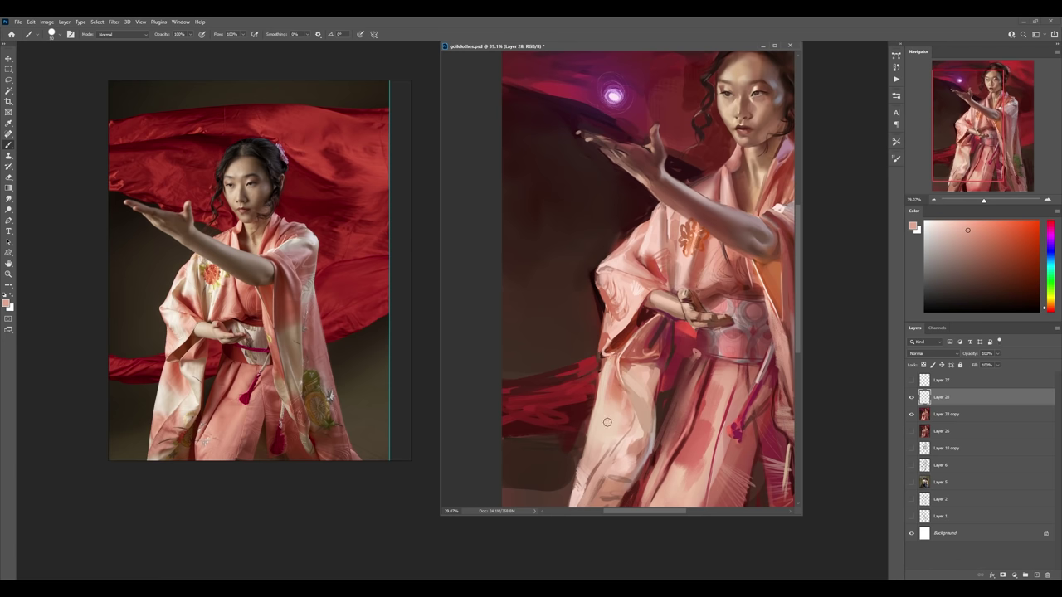
pyautogui.moveTo(628, 313); pyautogui.dragTo(635, 330)
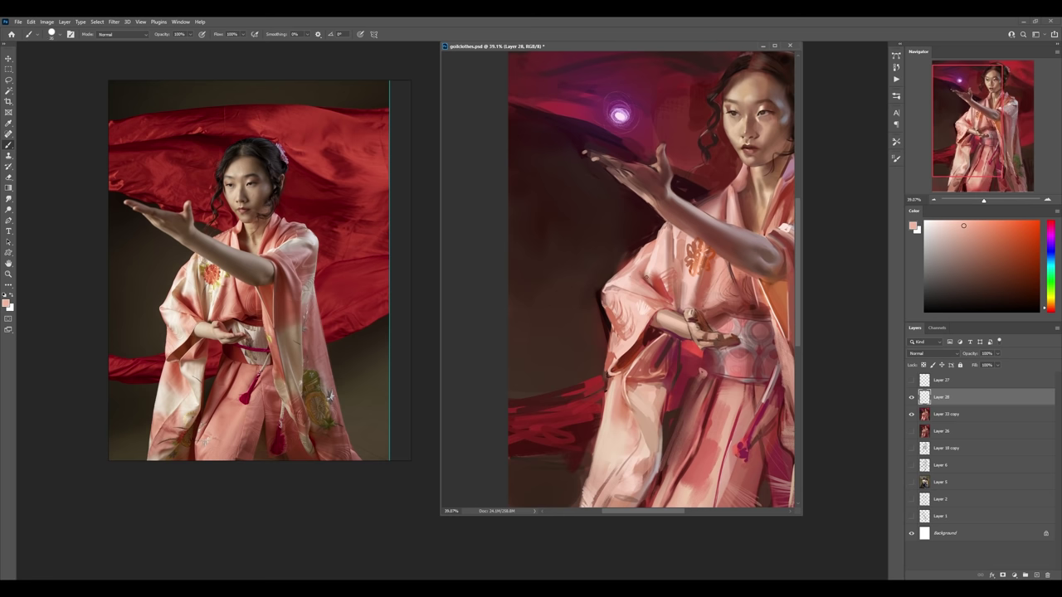
pyautogui.keyDown('alt'); pyautogui.click(652, 284); pyautogui.keyUp('alt')
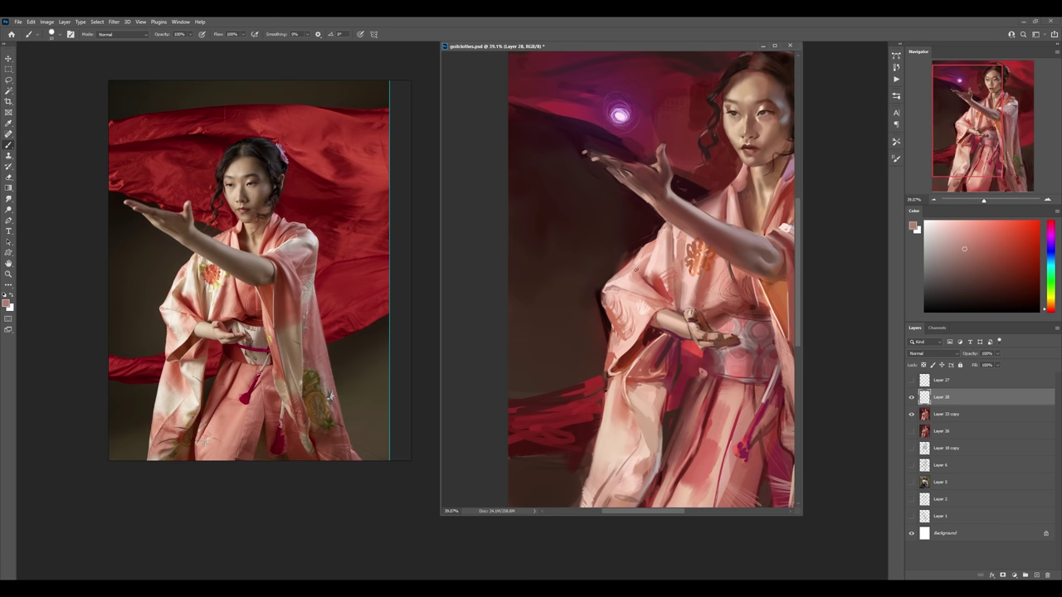
pyautogui.keyDown('alt'); pyautogui.click(648, 300); pyautogui.keyUp('alt')
pyautogui.keyDown('alt'); pyautogui.click(652, 285); pyautogui.keyUp('alt')
# - Add a new layer above Layer 28 and paint a small dark mark on the sleeve
pyautogui.hotkey('ctrl', 'alt', '1')
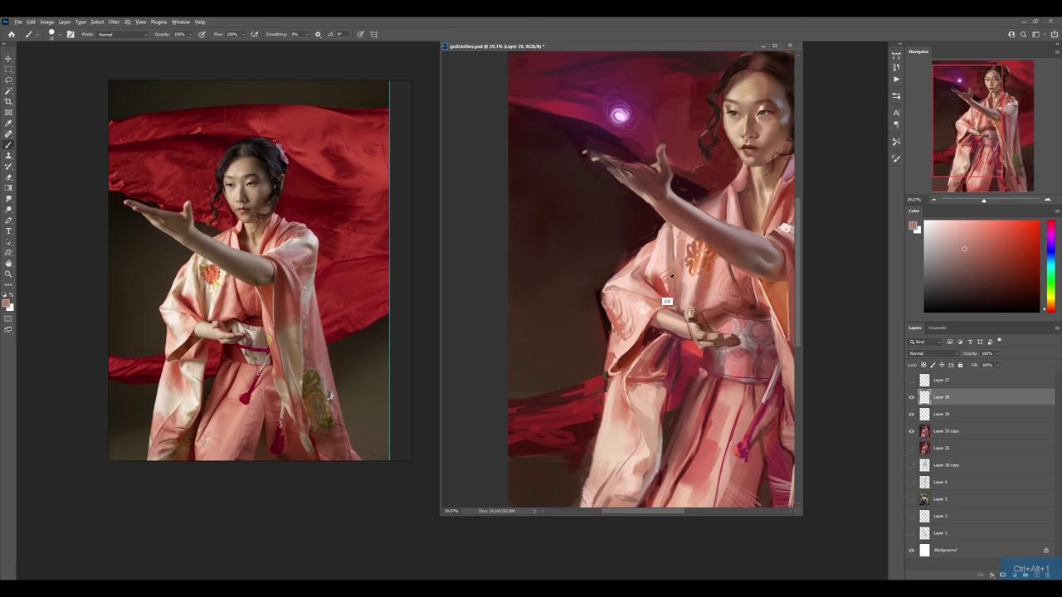
pyautogui.keyDown('alt'); pyautogui.click(657, 289); pyautogui.keyUp('alt')
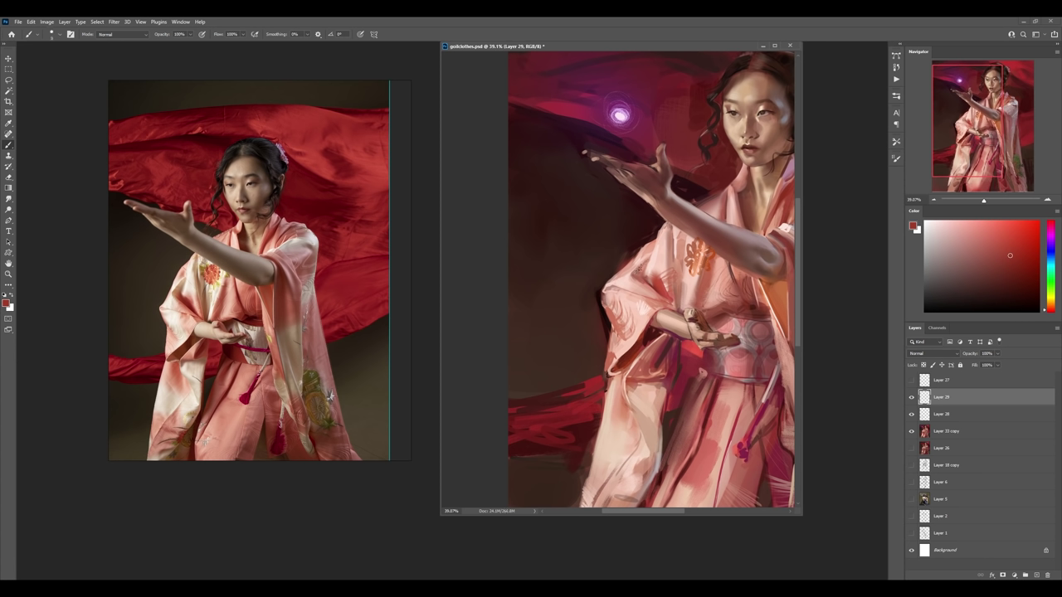
pyautogui.press(']')
pyautogui.press(']')
pyautogui.keyDown('alt'); pyautogui.click(650, 355); pyautogui.keyUp('alt')
pyautogui.moveTo(653, 290); pyautogui.dragTo(668, 303)
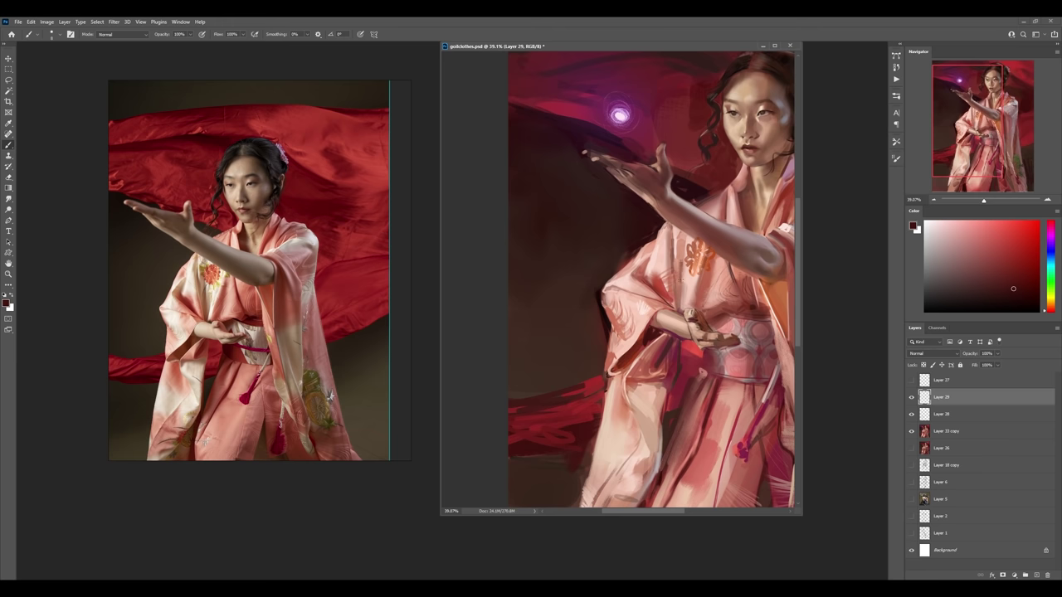
# - Sample salmon, light pink, dark maroon and light peach tones from the painting
pyautogui.moveTo(687, 247); pyautogui.dragTo(684, 295)
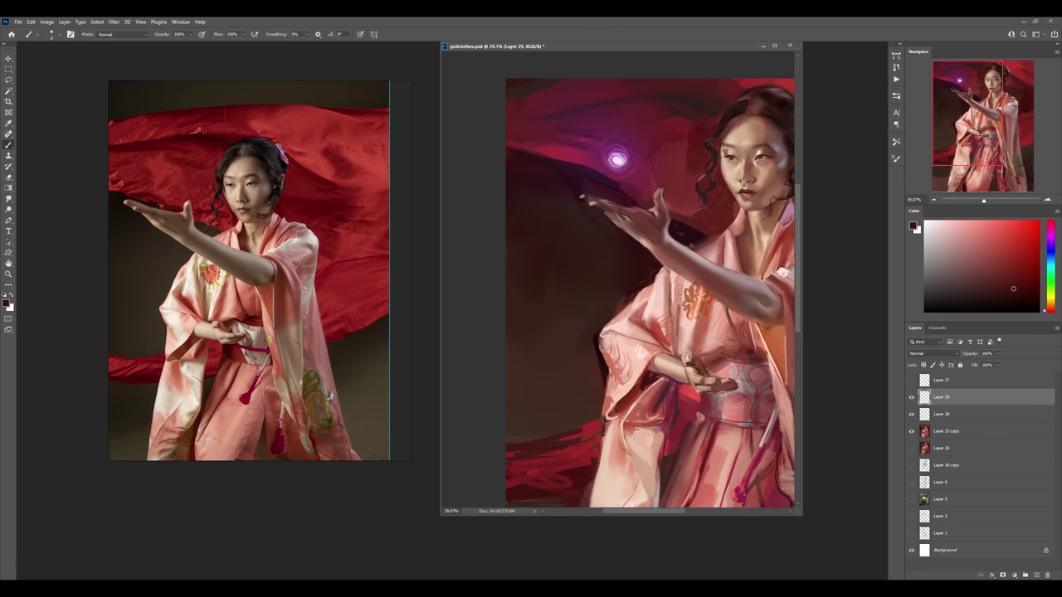
pyautogui.keyDown('alt'); pyautogui.click(676, 299); pyautogui.keyUp('alt')
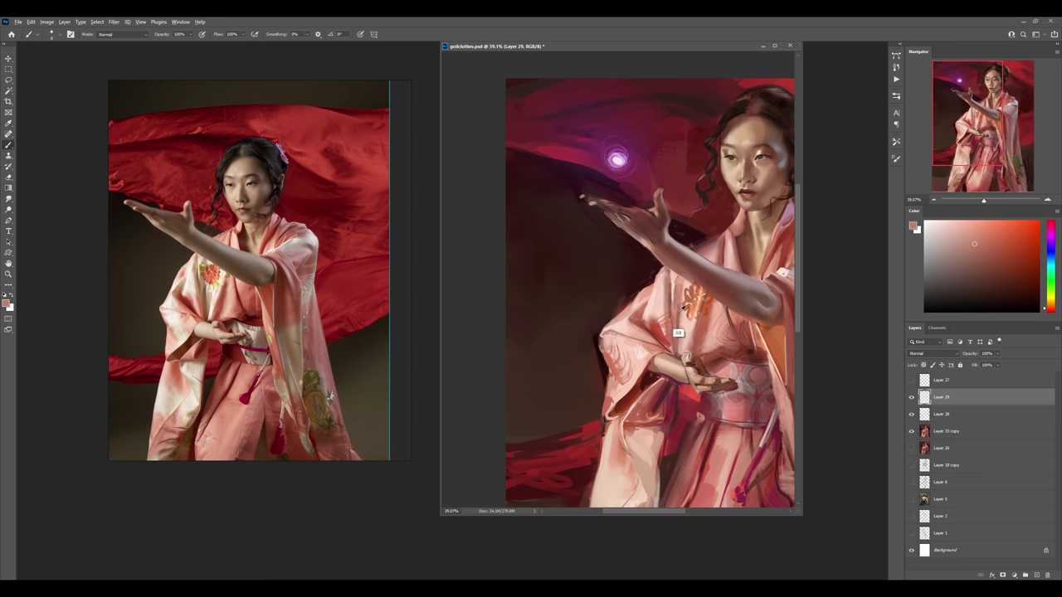
pyautogui.keyDown('alt'); pyautogui.click(679, 338); pyautogui.keyUp('alt')
pyautogui.keyDown('alt'); pyautogui.click(655, 313); pyautogui.keyUp('alt')
pyautogui.keyDown('alt'); pyautogui.click(697, 390); pyautogui.keyUp('alt')
pyautogui.keyDown('alt'); pyautogui.click(684, 381); pyautogui.keyUp('alt')
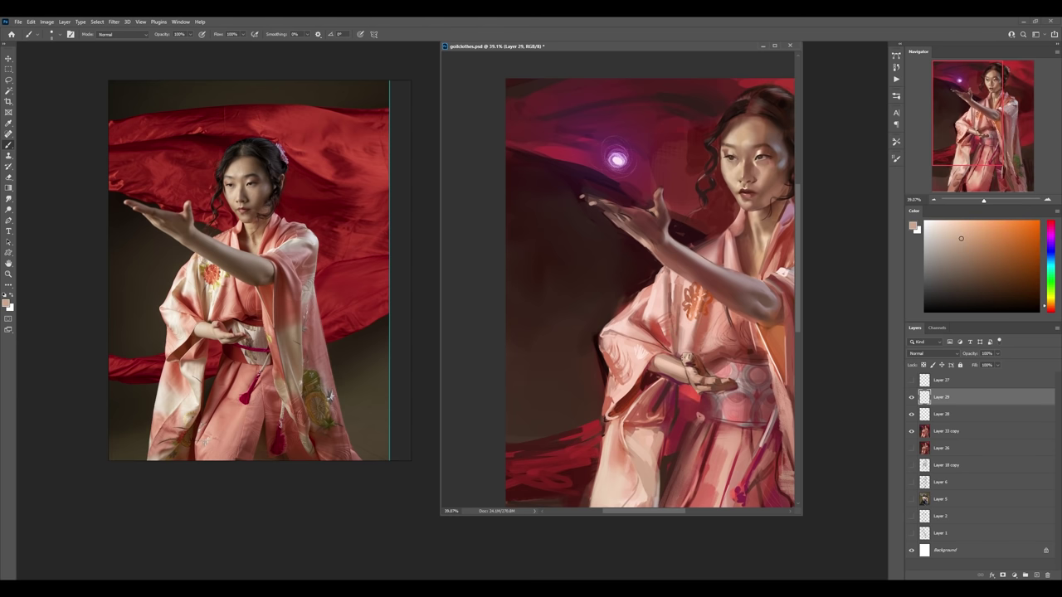
# - Zoom back in on the obi, enlarge the brush and sample dark maroon for obi details
pyautogui.press('z')
pyautogui.moveTo(730, 394); pyautogui.dragTo(679, 394)
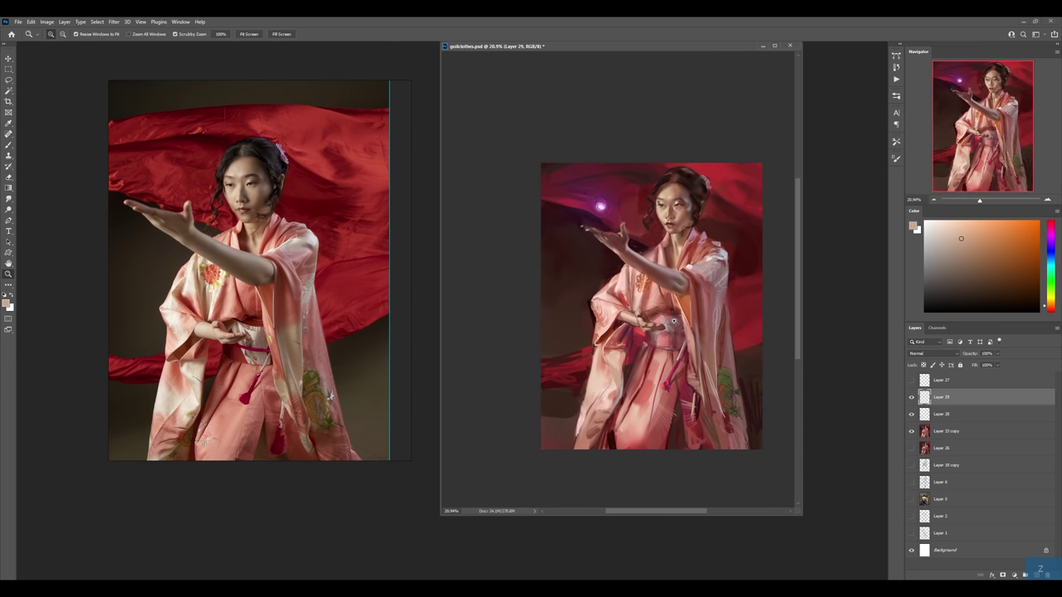
pyautogui.moveTo(676, 323); pyautogui.dragTo(692, 318)
pyautogui.press('b')
pyautogui.keyDown('alt'); pyautogui.click(573, 342); pyautogui.keyUp('alt')
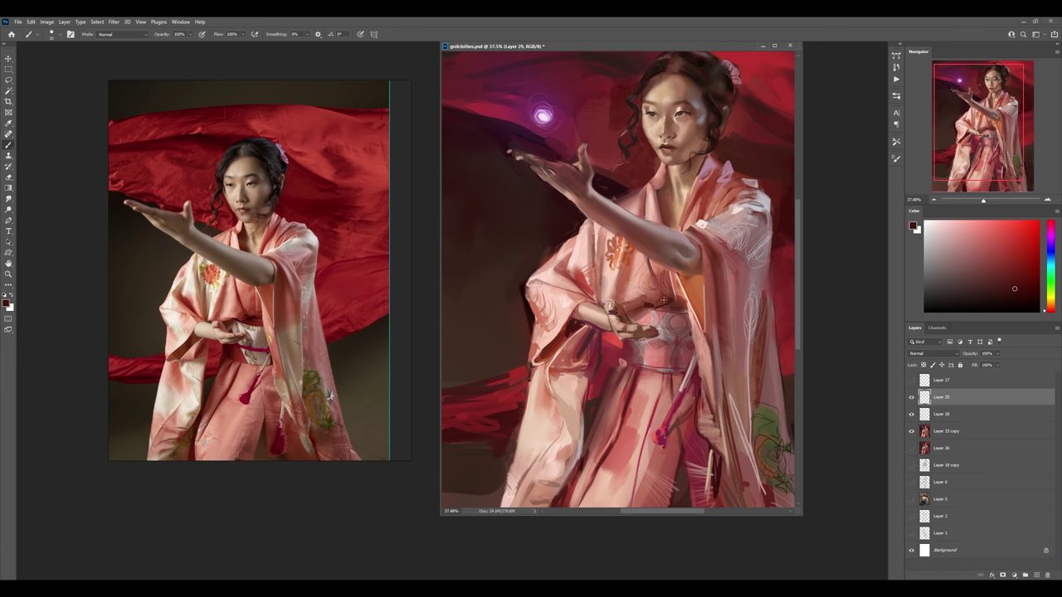
pyautogui.press(']')
pyautogui.keyDown('alt'); pyautogui.click(695, 314); pyautogui.keyUp('alt')
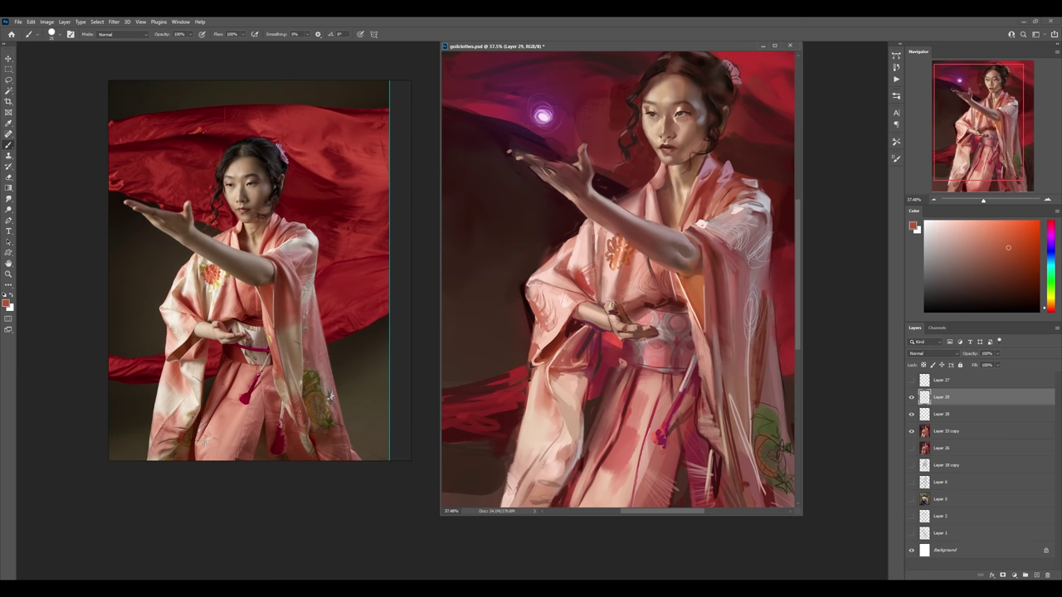
pyautogui.keyDown('alt'); pyautogui.click(691, 314); pyautogui.keyUp('alt')
pyautogui.keyDown('alt'); pyautogui.click(772, 239); pyautogui.keyUp('alt')
# - Zoom close on the obi and, on a new layer, paint a dark-red diamond and dark pattern outlines
pyautogui.moveTo(664, 326); pyautogui.dragTo(682, 326)
pyautogui.hotkey('ctrl', 'shift', 'alt', 'n')
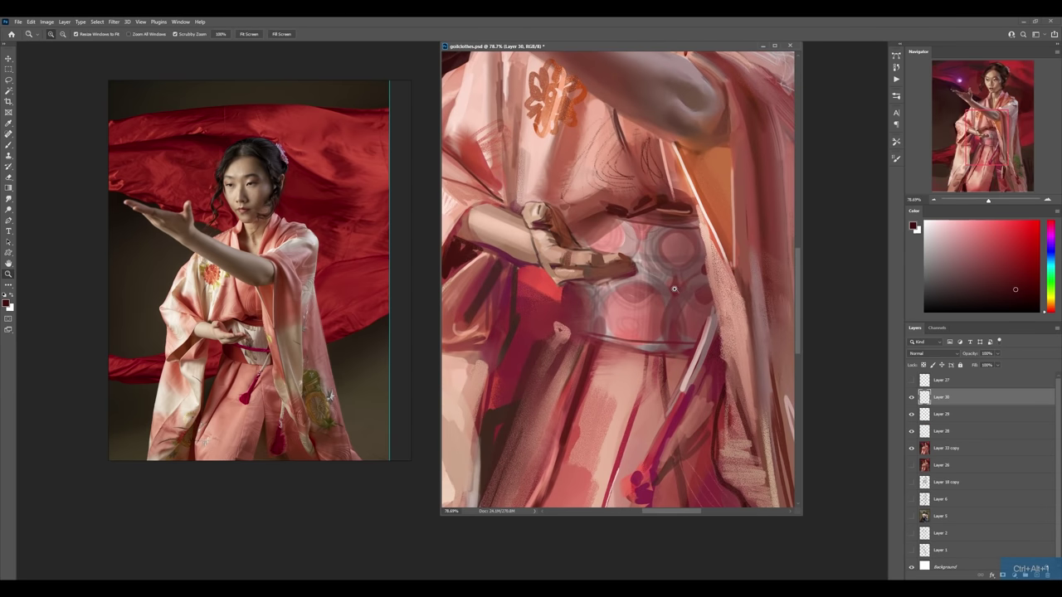
pyautogui.press('b')
pyautogui.moveTo(672, 279); pyautogui.dragTo(679, 289)
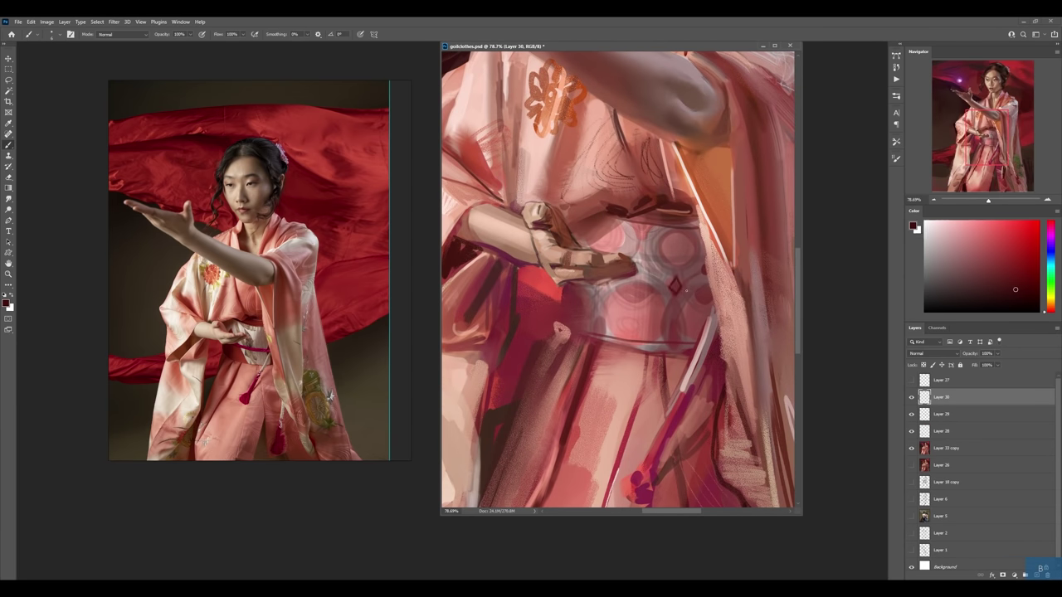
pyautogui.moveTo(598, 313); pyautogui.dragTo(603, 334)
pyautogui.moveTo(646, 242)
pyautogui.mouseDown()
pyautogui.moveTo(648, 267)
pyautogui.moveTo(692, 266)
pyautogui.mouseUp()
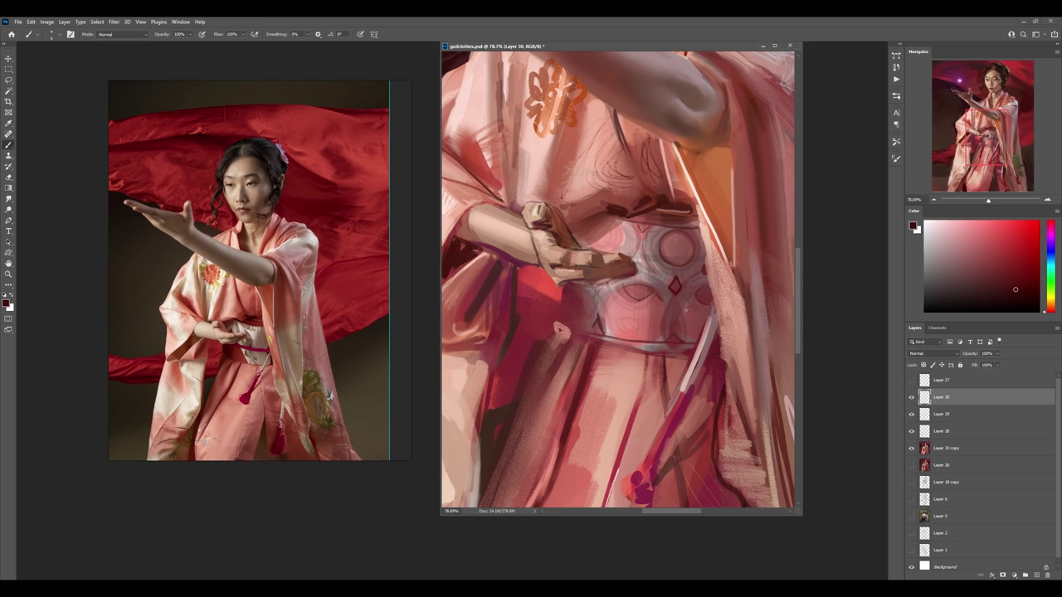
pyautogui.moveTo(691, 303)
pyautogui.mouseDown()
pyautogui.moveTo(701, 315)
pyautogui.moveTo(686, 336)
pyautogui.mouseUp()
pyautogui.moveTo(610, 324); pyautogui.dragTo(623, 339)
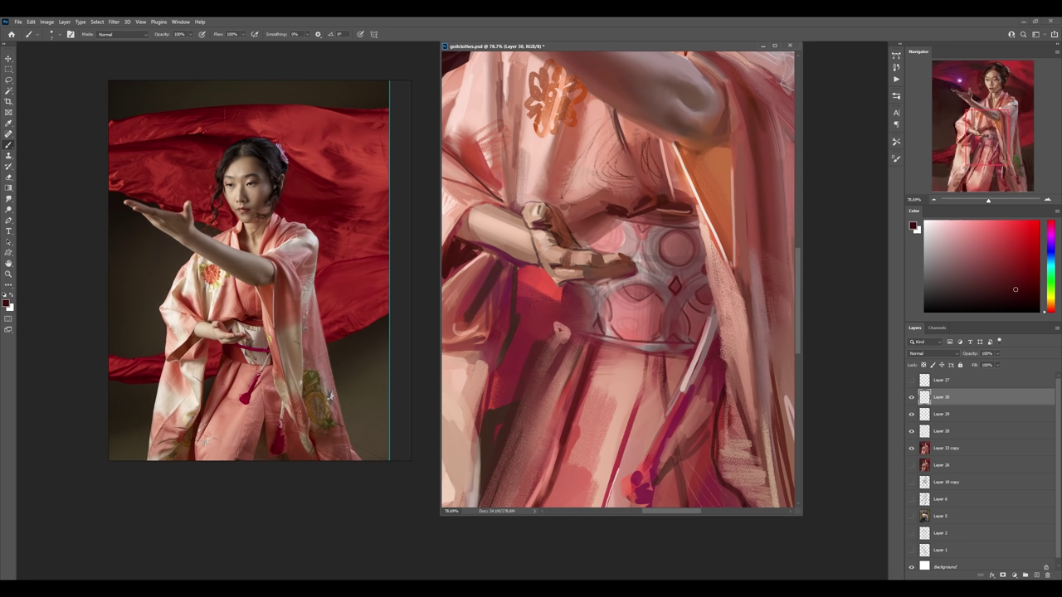
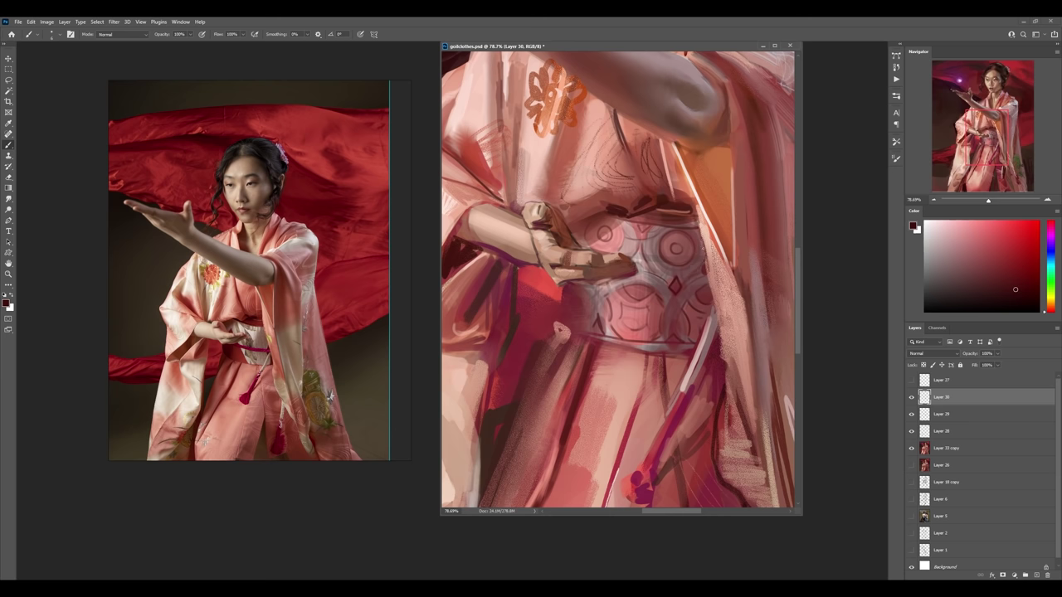
# - Zoom out to the whole figure and merge Layers 30 and 29 down
pyautogui.press('z')
pyautogui.moveTo(704, 245); pyautogui.dragTo(633, 358)
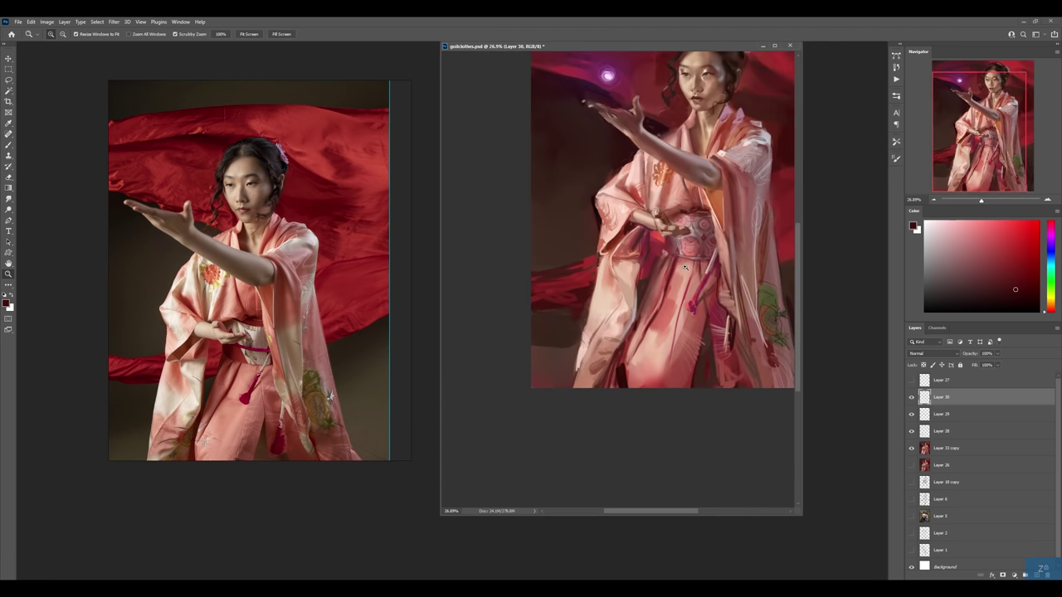
pyautogui.hotkey('ctrl', 'e')
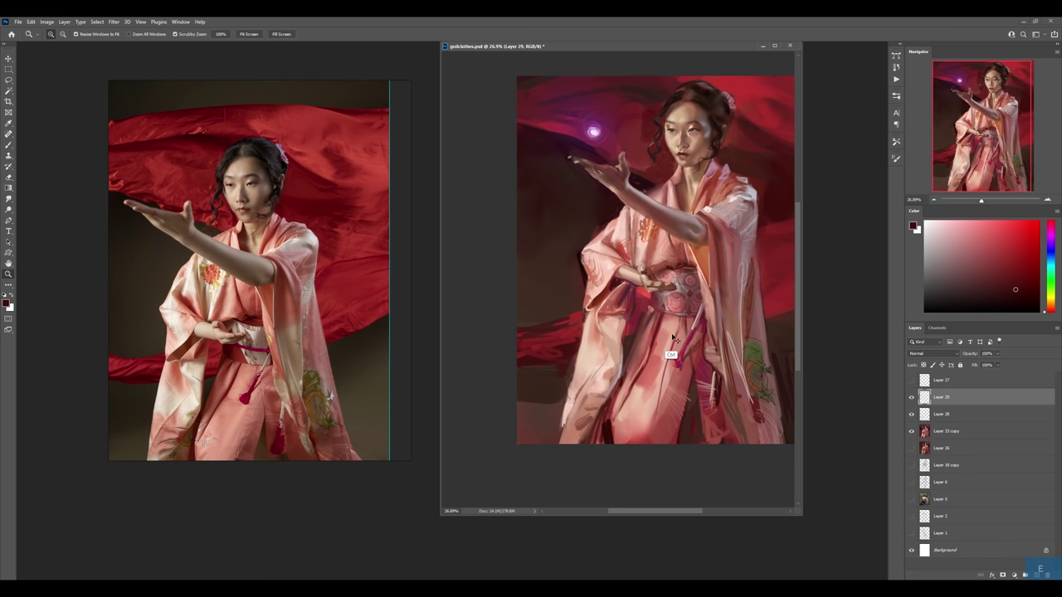
pyautogui.hotkey('ctrl', 'e')
# - Brighten Layer 33 copy with Levels, white input at 208
pyautogui.click(950, 398)
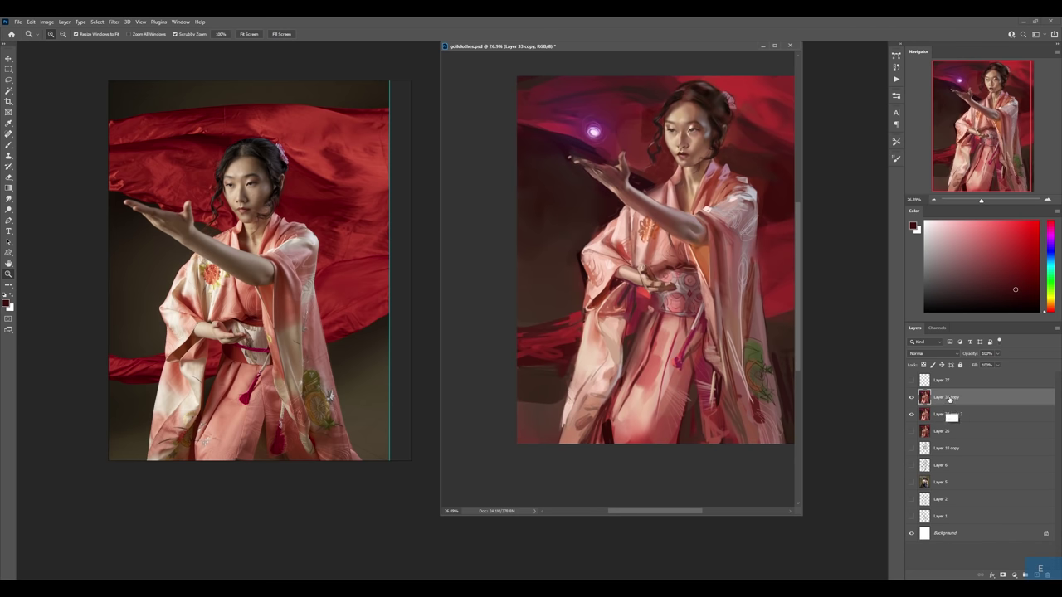
pyautogui.hotkey('ctrl', 'l')
pyautogui.moveTo(880, 339); pyautogui.dragTo(863, 345)
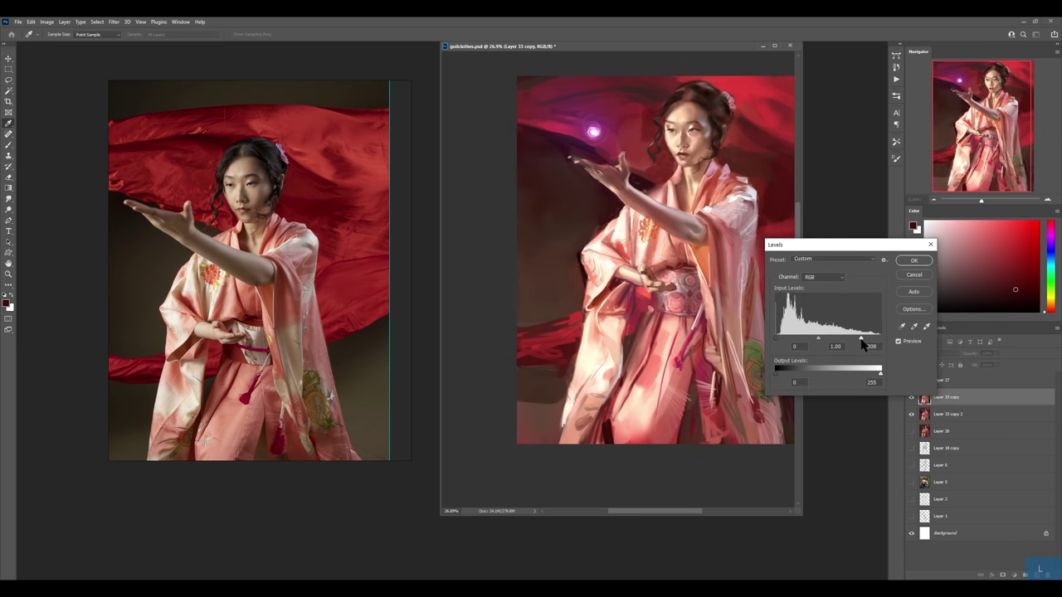
pyautogui.press('Return')
# - Add a black mask and paint white to reveal the brightened layer on the obi
pyautogui.keyDown('alt'); pyautogui.click(1001, 575); pyautogui.keyUp('alt')
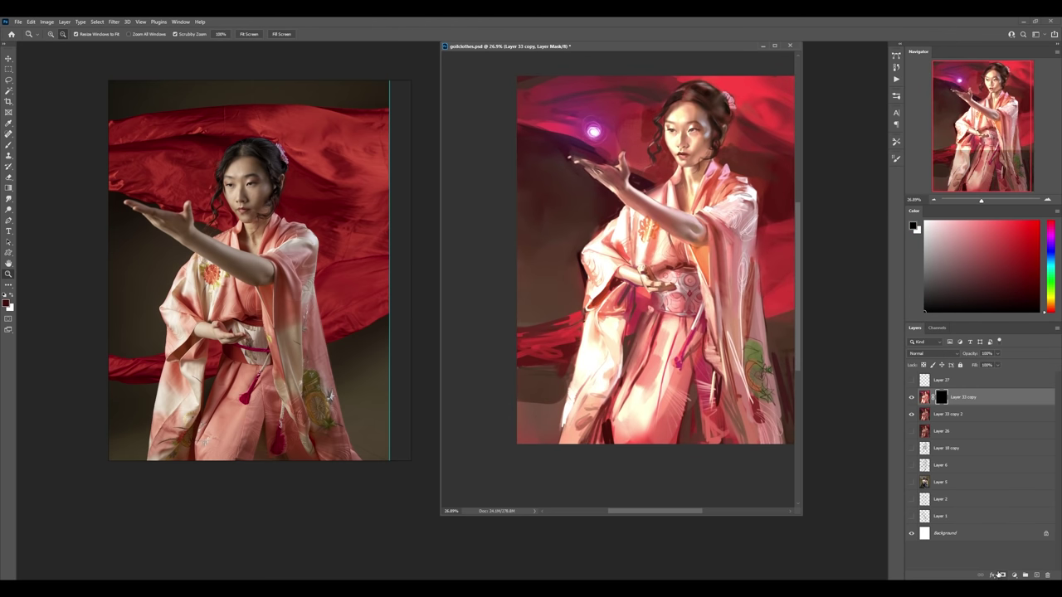
pyautogui.moveTo(683, 279); pyautogui.dragTo(730, 279)
pyautogui.press('b')
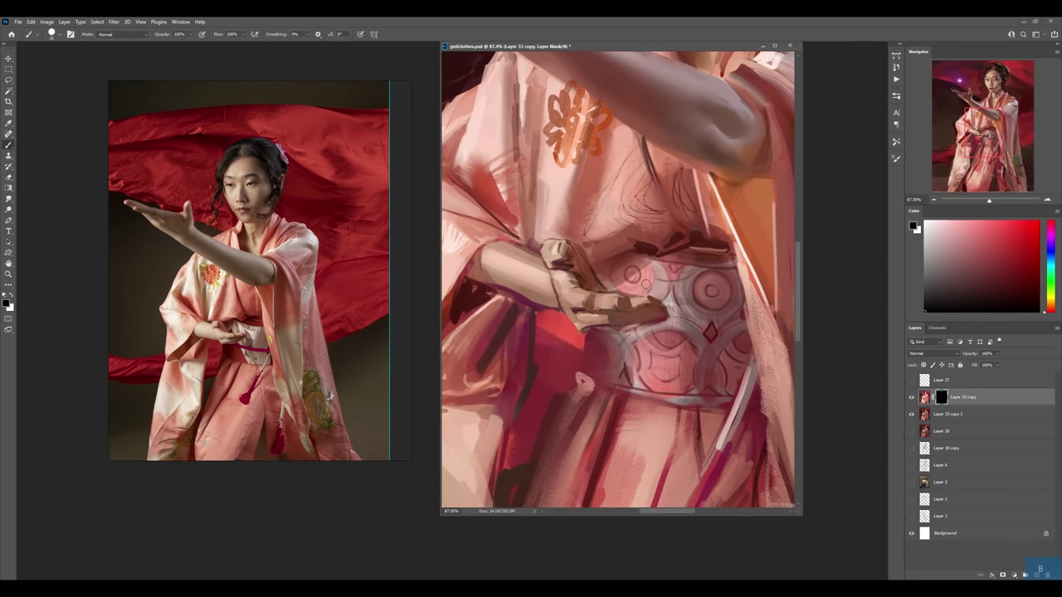
pyautogui.press('x')
pyautogui.moveTo(652, 270)
pyautogui.mouseDown()
pyautogui.moveTo(673, 307)
pyautogui.moveTo(676, 270)
pyautogui.mouseUp()
pyautogui.moveTo(660, 325)
pyautogui.mouseDown()
pyautogui.moveTo(672, 379)
pyautogui.moveTo(651, 328)
pyautogui.moveTo(664, 392)
pyautogui.mouseUp()
pyautogui.moveTo(651, 257)
pyautogui.mouseDown()
pyautogui.moveTo(648, 289)
pyautogui.moveTo(682, 386)
pyautogui.mouseUp()
pyautogui.press('e')
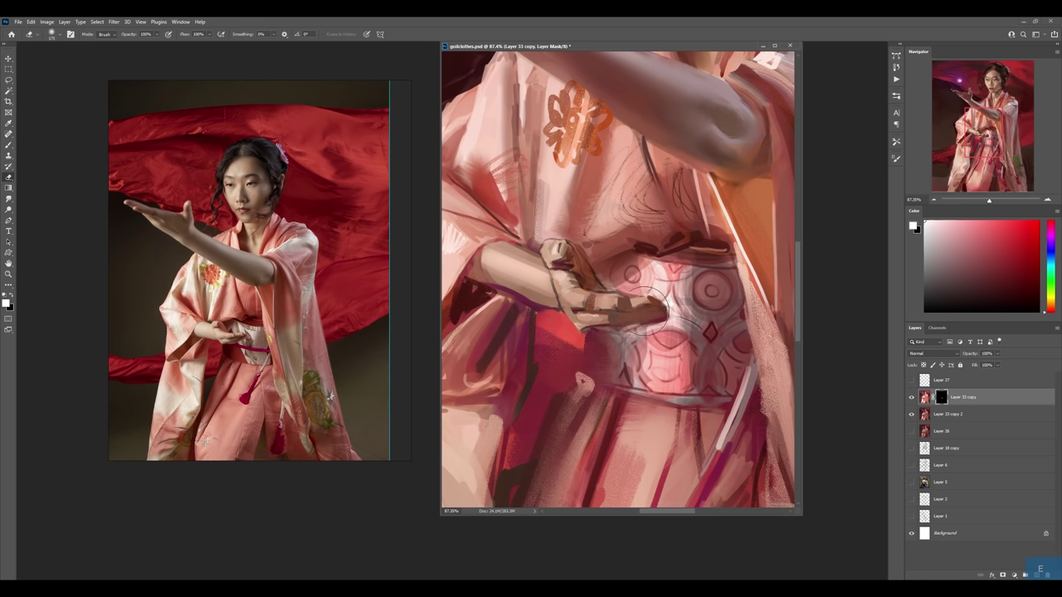
pyautogui.press('z')
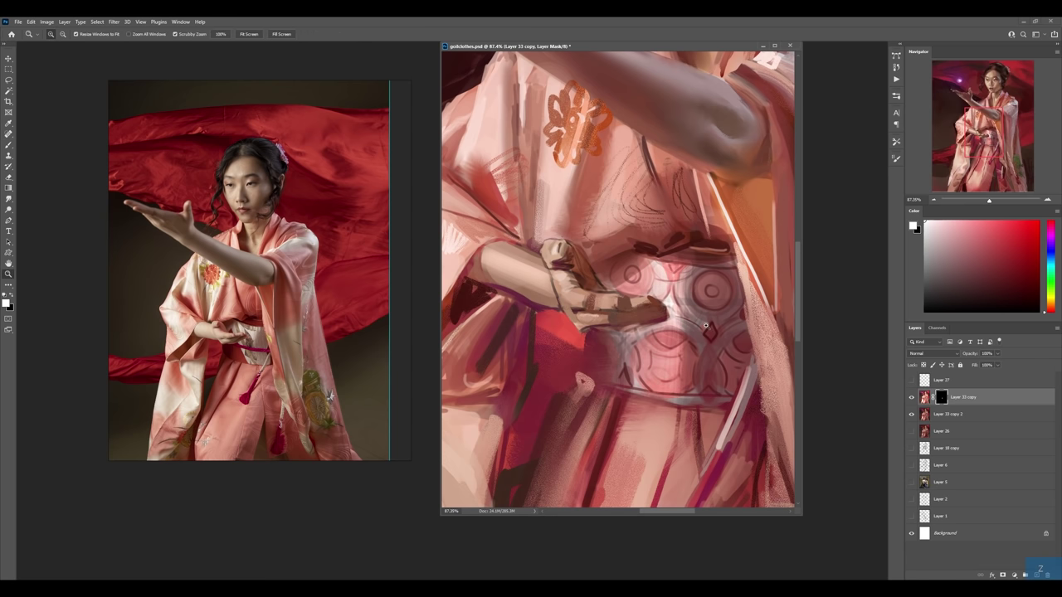
pyautogui.moveTo(705, 326); pyautogui.dragTo(628, 380)
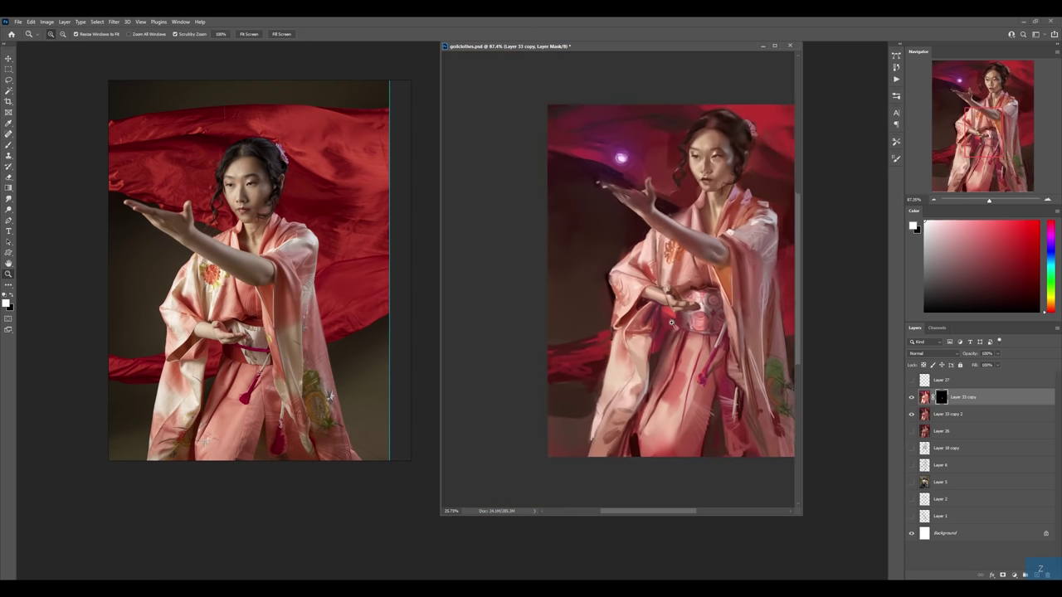
# - Delete Layer 33 copy and flip both the painting and reference horizontally
pyautogui.keyDown('alt'); pyautogui.click(628, 380); pyautogui.keyUp('alt')
pyautogui.press('Delete')
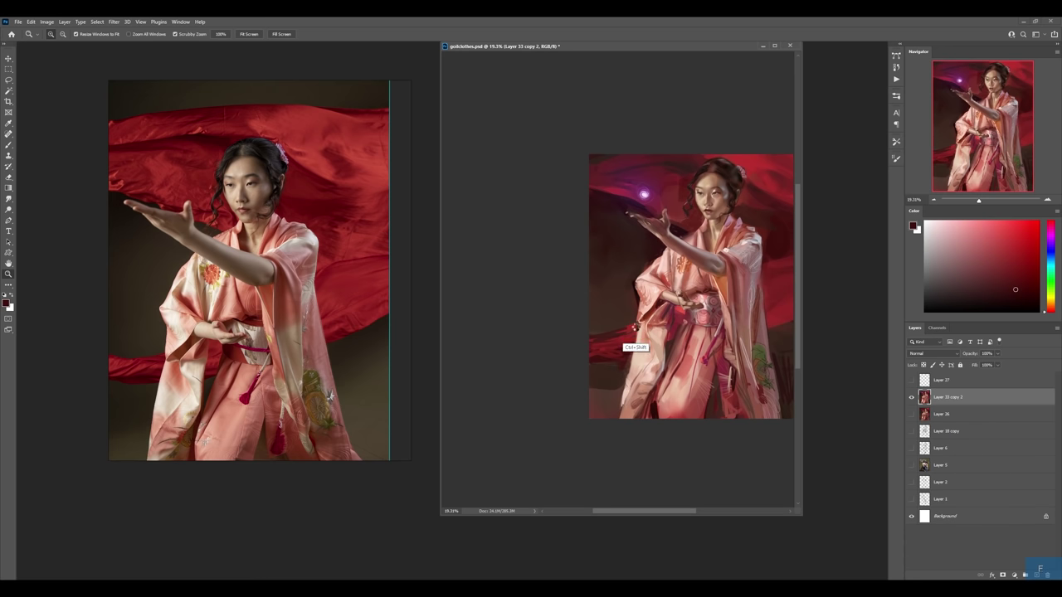
pyautogui.hotkey('ctrl', 'shift', 'h')
pyautogui.click(353, 382)
pyautogui.hotkey('alt', 'shift', 'h')
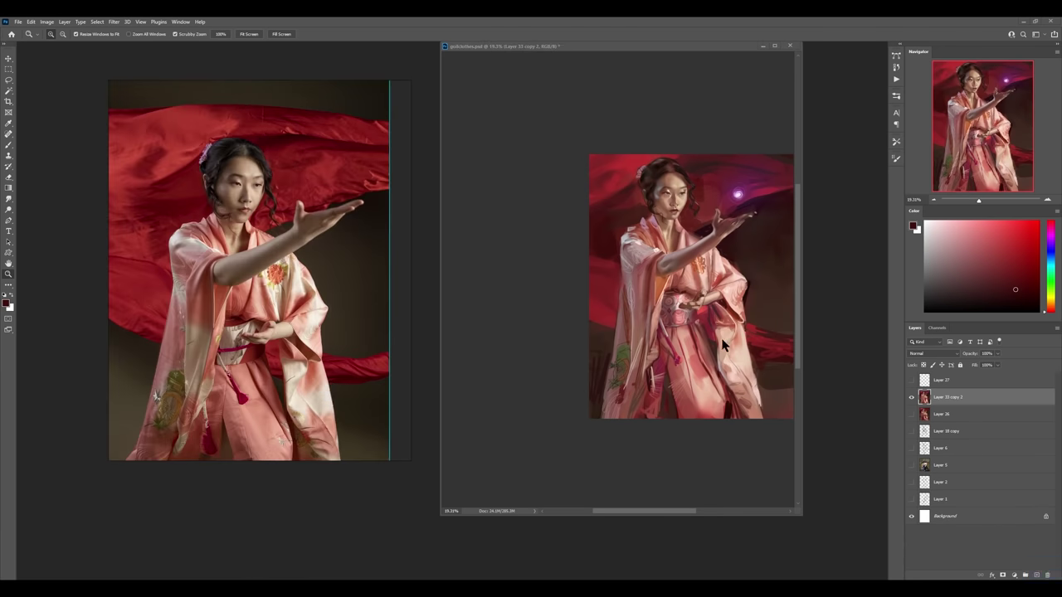
# - On a new Layer 28, paint sampled dark red strokes beside the shoulder
pyautogui.click(736, 390)
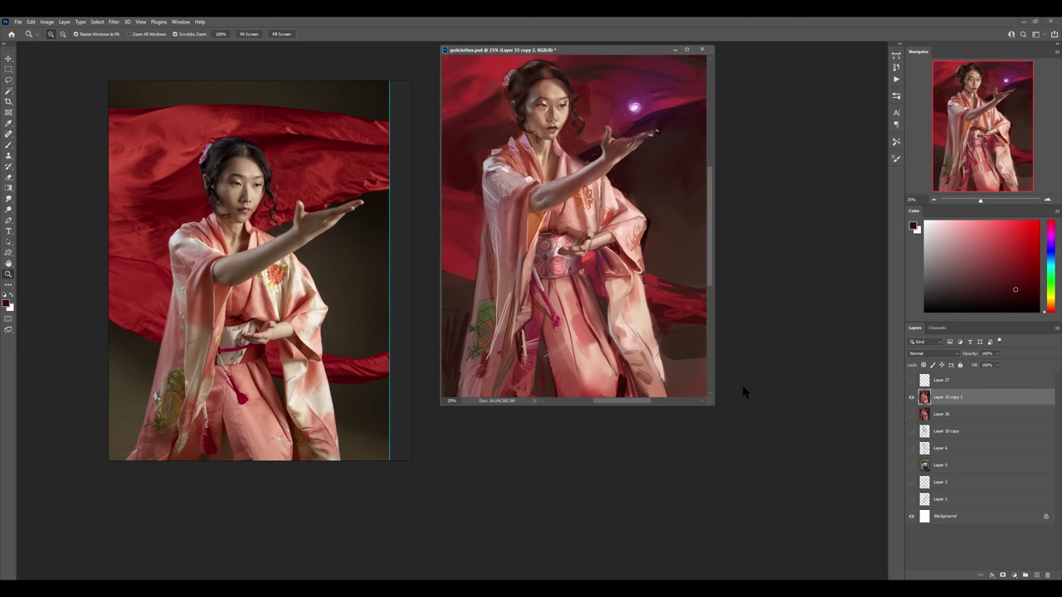
pyautogui.click(690, 373)
pyautogui.moveTo(705, 321); pyautogui.dragTo(743, 350)
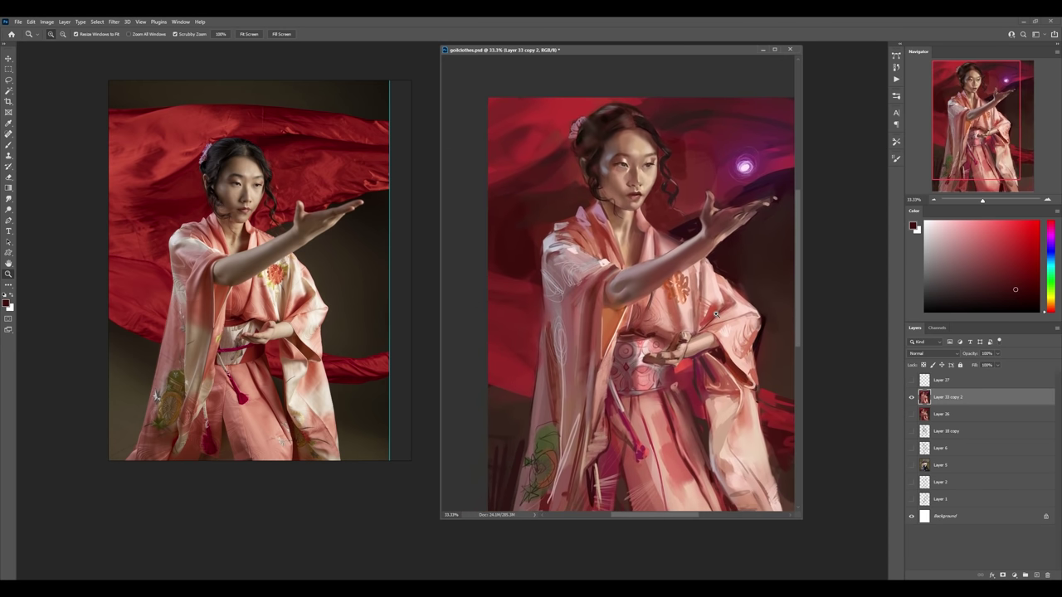
pyautogui.hotkey('ctrl', 'shift', 'alt', 'n')
pyautogui.press('b')
pyautogui.keyDown('alt'); pyautogui.click(562, 175); pyautogui.keyUp('alt')
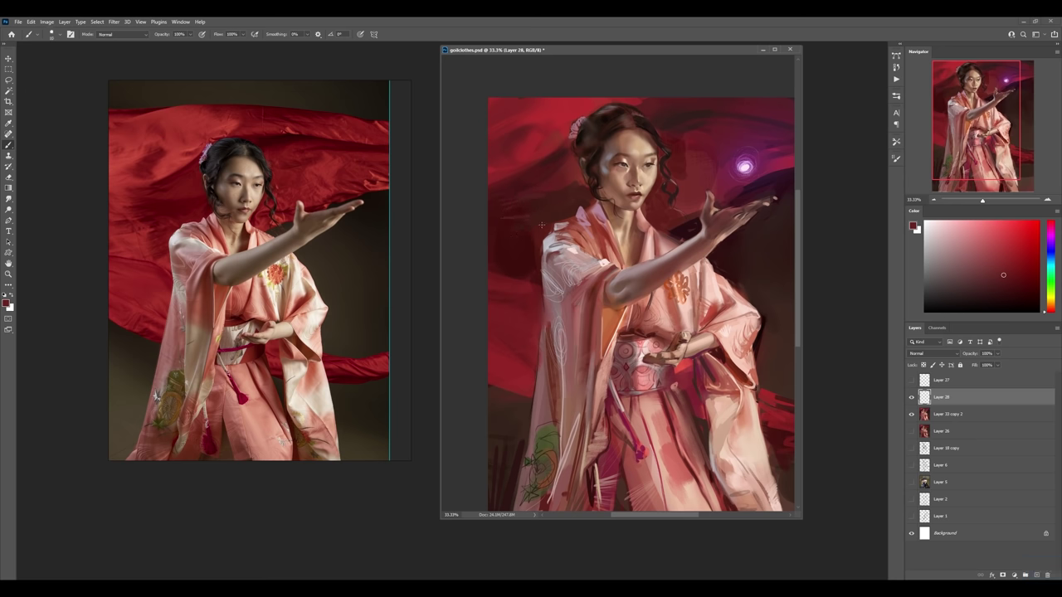
pyautogui.keyDown('alt'); pyautogui.click(512, 265); pyautogui.keyUp('alt')
pyautogui.moveTo(503, 304)
pyautogui.mouseDown()
pyautogui.moveTo(498, 294)
pyautogui.moveTo(515, 275)
pyautogui.moveTo(506, 304)
pyautogui.moveTo(528, 348)
pyautogui.moveTo(517, 363)
pyautogui.moveTo(503, 329)
pyautogui.moveTo(526, 336)
pyautogui.moveTo(533, 353)
pyautogui.moveTo(503, 365)
pyautogui.moveTo(526, 374)
pyautogui.moveTo(512, 385)
pyautogui.moveTo(528, 382)
pyautogui.moveTo(491, 370)
pyautogui.moveTo(497, 382)
pyautogui.mouseUp()
pyautogui.scroll(-2, 503, 266)
pyautogui.scroll(-1, 503, 260)
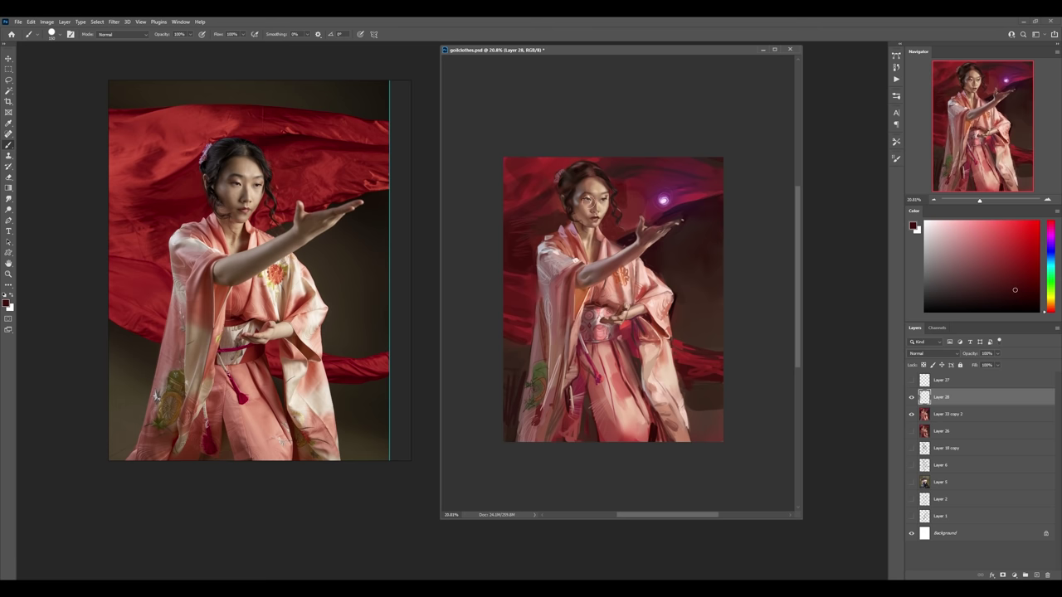
# - Zoom in on the figure and make the brush smaller
pyautogui.press('z')
pyautogui.moveTo(577, 195); pyautogui.dragTo(599, 189)
pyautogui.press('b')
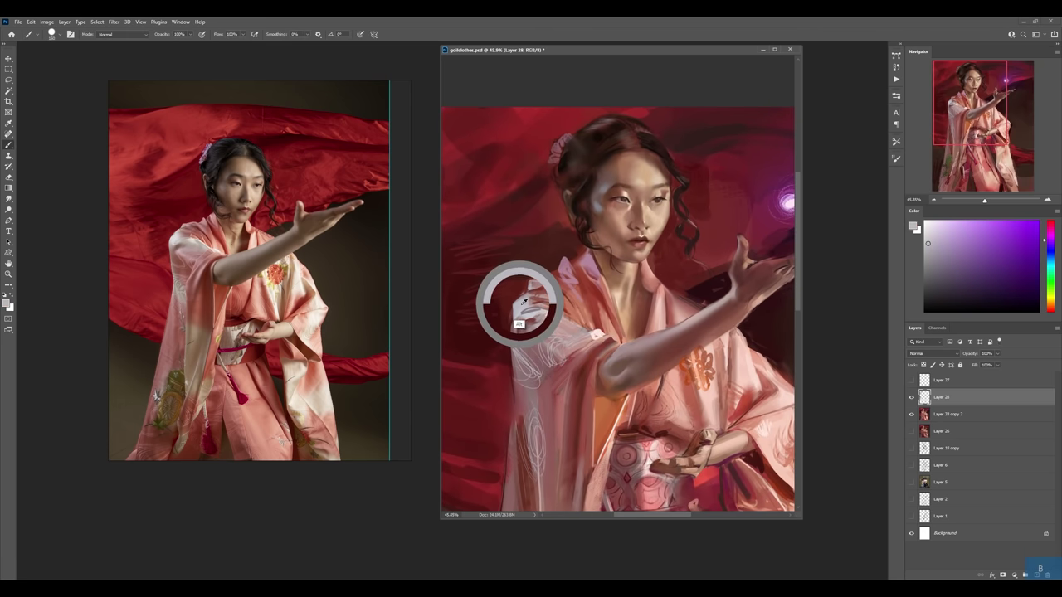
pyautogui.press('[')
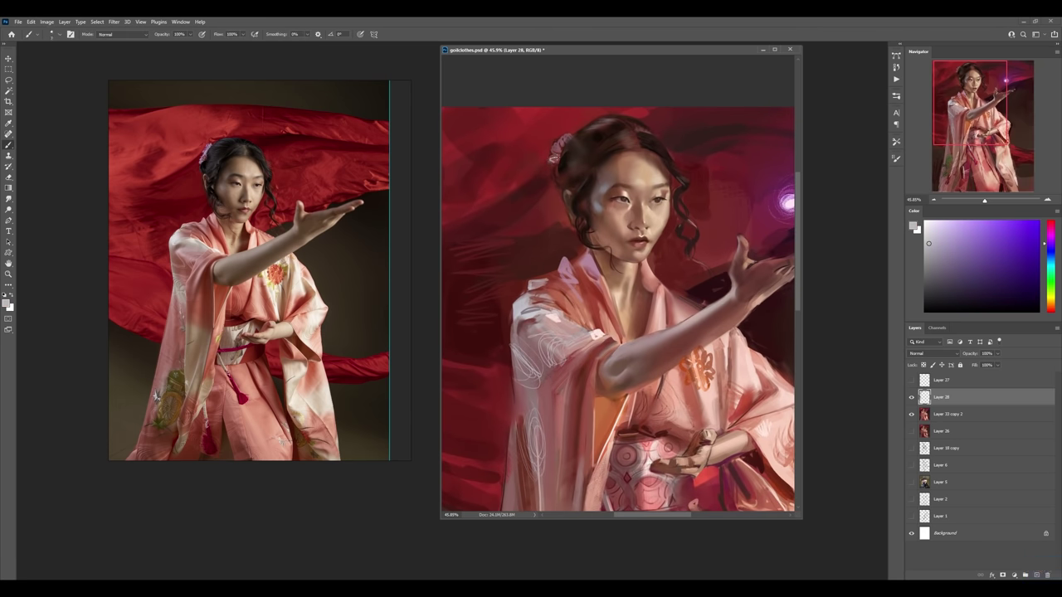
pyautogui.press('z')
pyautogui.moveTo(599, 189); pyautogui.dragTo(544, 139)
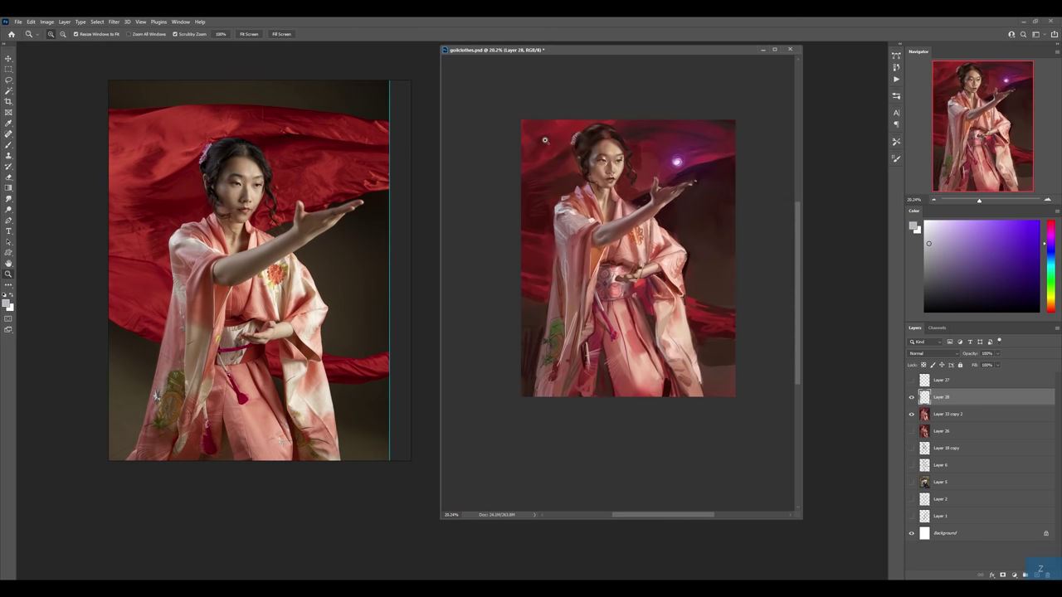
pyautogui.moveTo(716, 264); pyautogui.dragTo(738, 257)
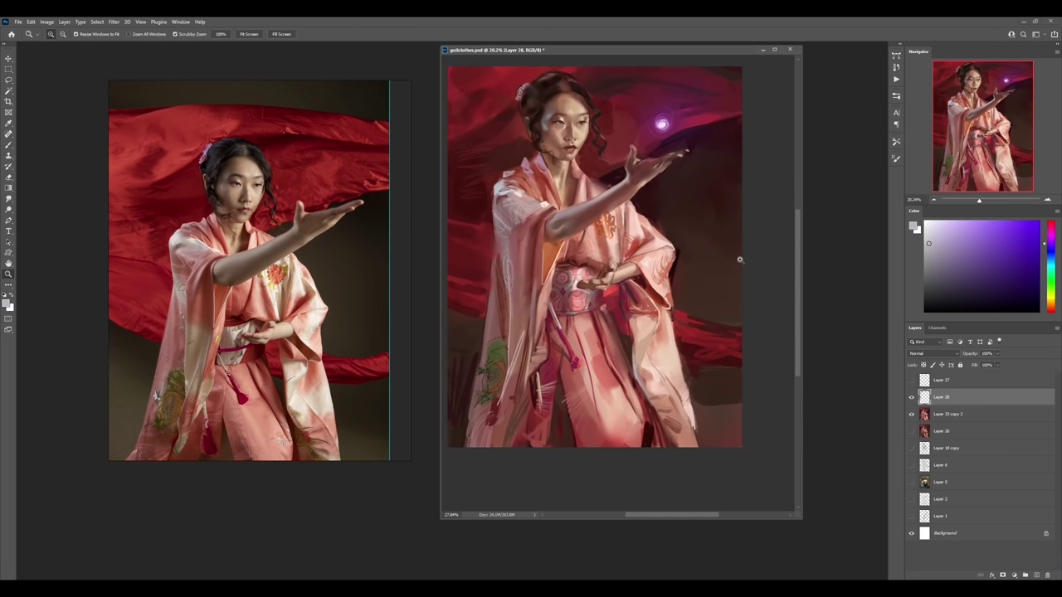
pyautogui.press('b')
# - Sample dark reds and shade the background along the lower right sleeve edge on Layer 28
pyautogui.keyDown('alt'); pyautogui.click(694, 136); pyautogui.keyUp('alt')
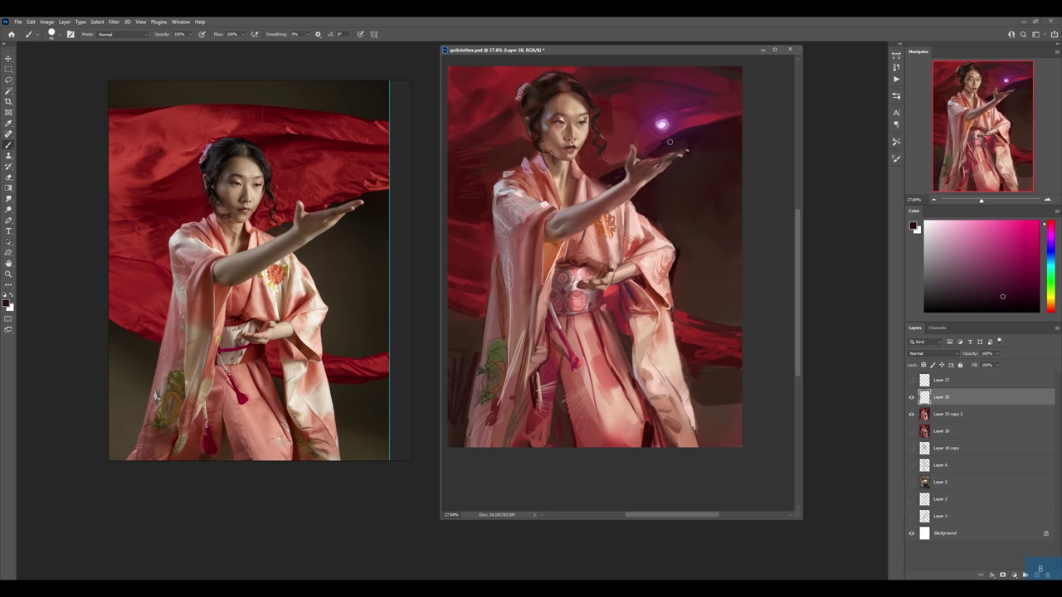
pyautogui.keyDown('alt'); pyautogui.click(667, 140); pyautogui.keyUp('alt')
pyautogui.keyDown('alt'); pyautogui.click(709, 145); pyautogui.keyUp('alt')
pyautogui.keyDown('alt'); pyautogui.click(603, 203); pyautogui.keyUp('alt')
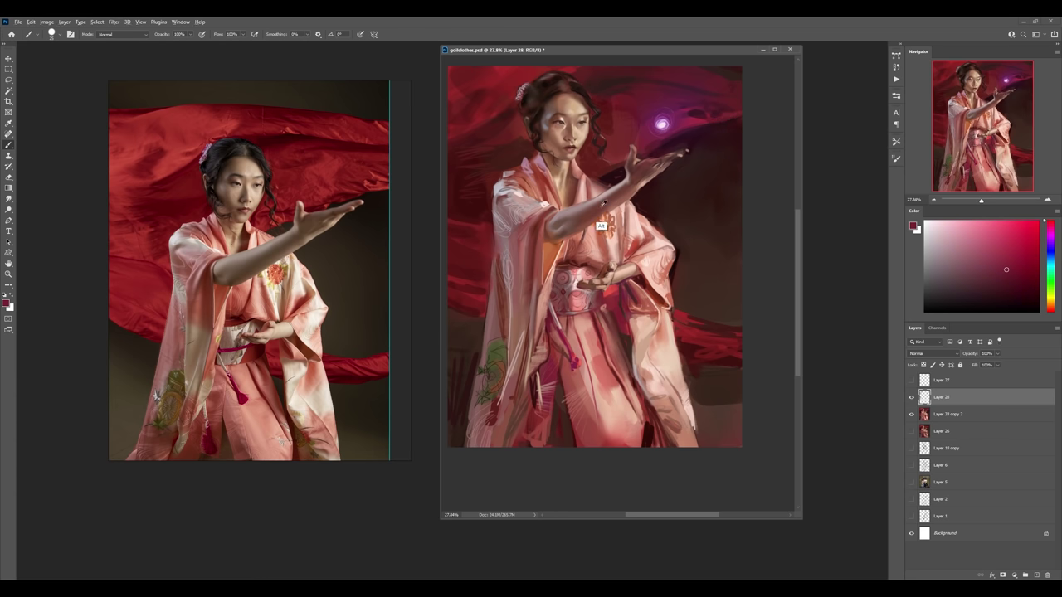
pyautogui.keyDown('alt'); pyautogui.click(685, 336); pyautogui.keyUp('alt')
pyautogui.press('z')
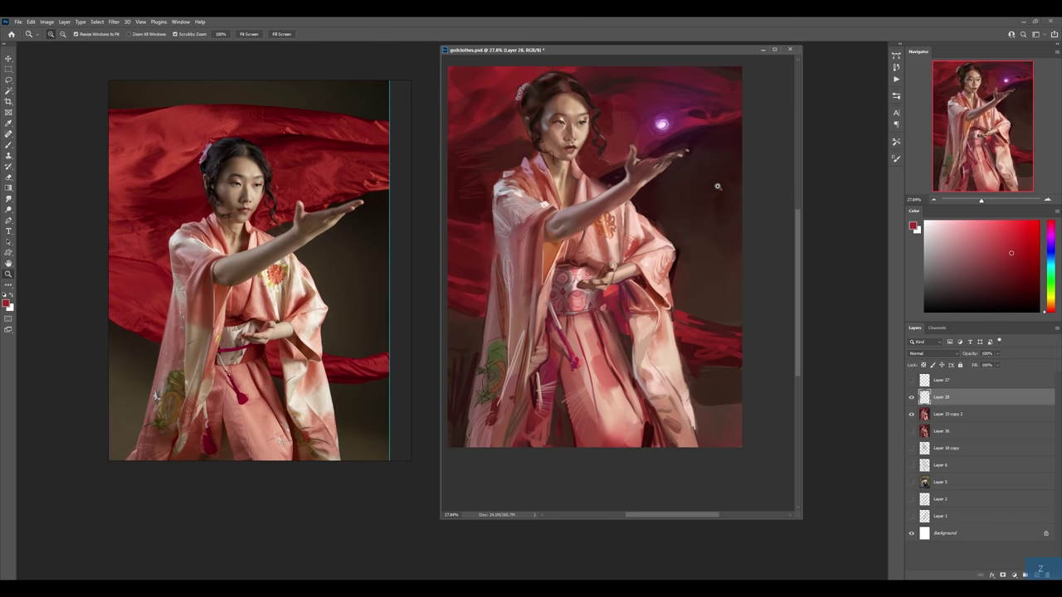
pyautogui.moveTo(735, 171); pyautogui.dragTo(713, 176)
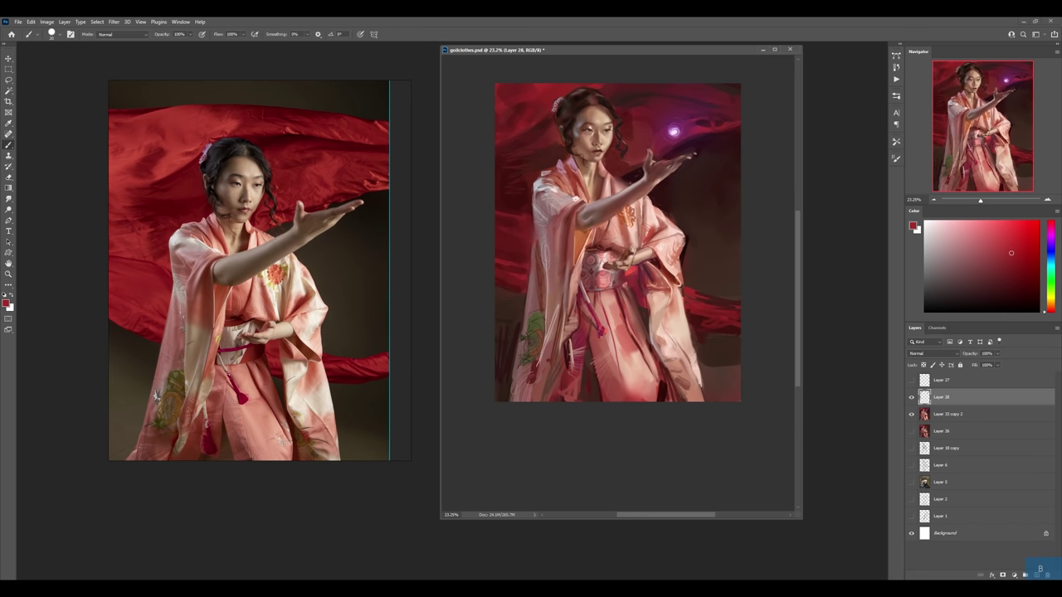
pyautogui.keyDown('alt'); pyautogui.click(683, 253); pyautogui.keyUp('alt')
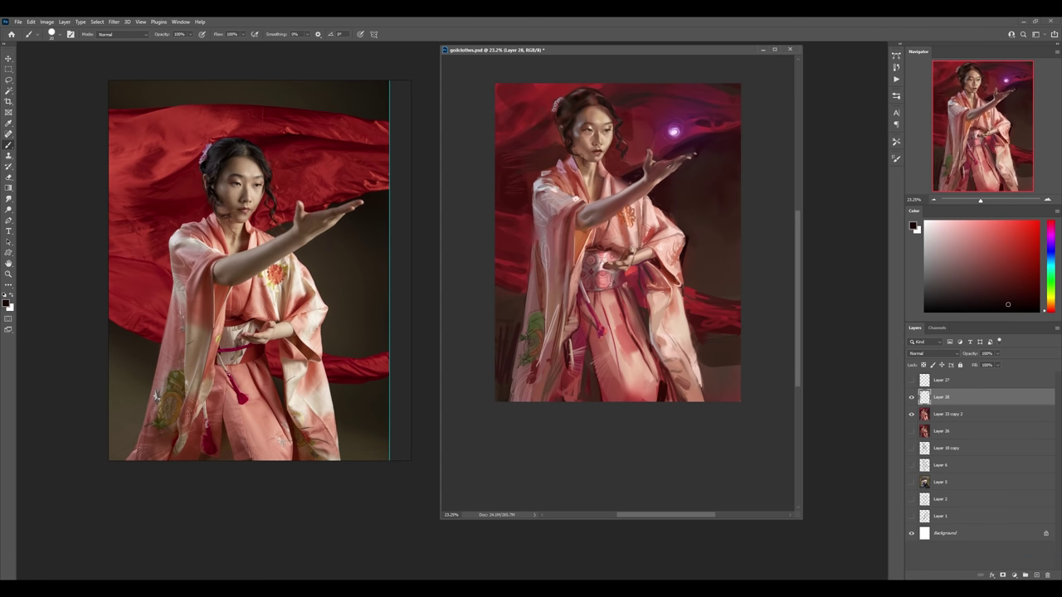
pyautogui.keyDown('alt'); pyautogui.click(534, 187); pyautogui.keyUp('alt')
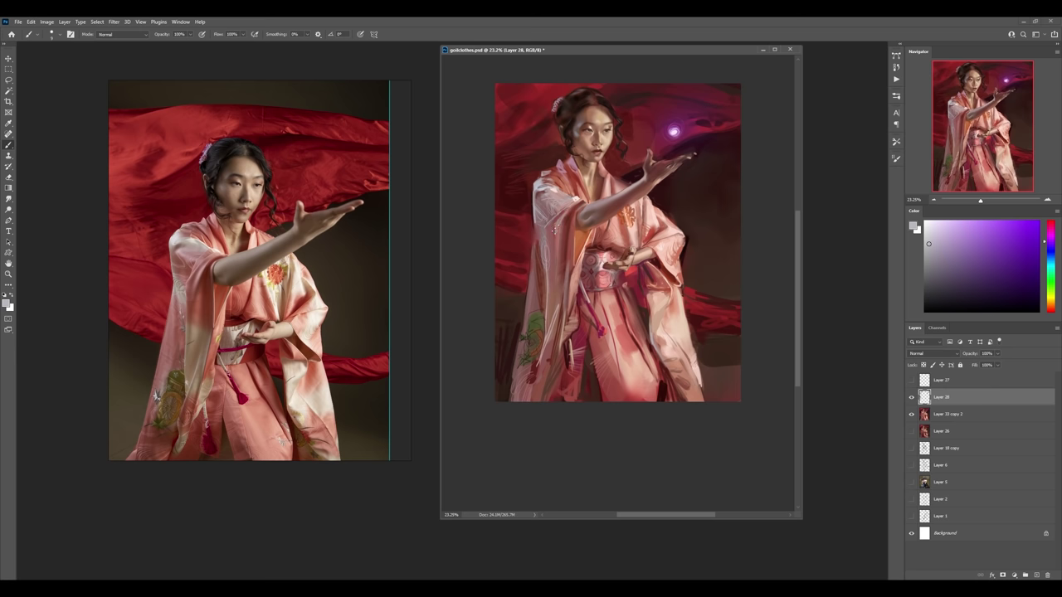
pyautogui.keyDown('alt'); pyautogui.click(558, 237); pyautogui.keyUp('alt')
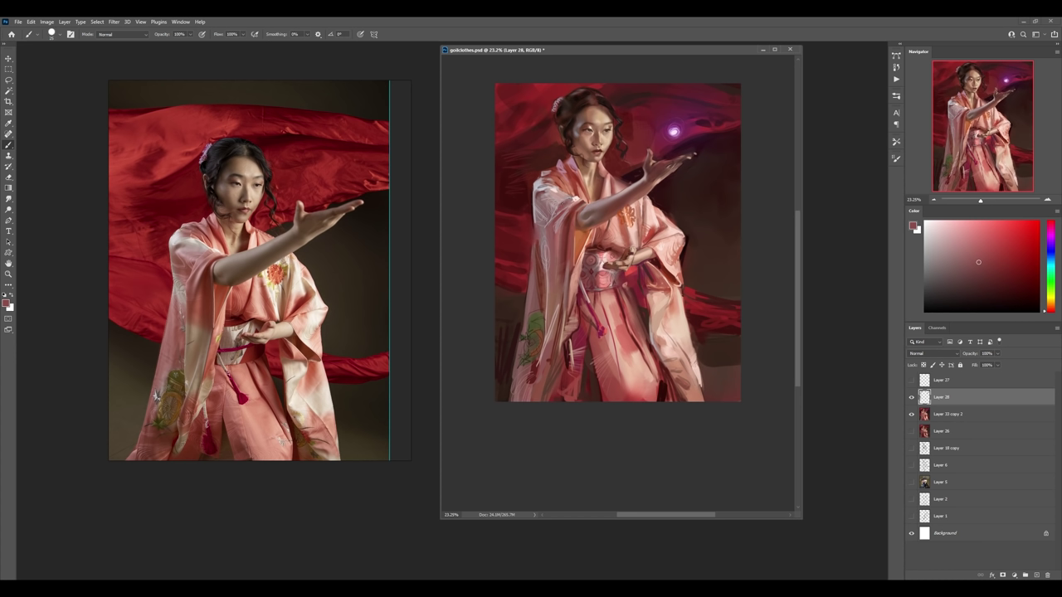
pyautogui.press('z')
pyautogui.moveTo(579, 217); pyautogui.dragTo(534, 309)
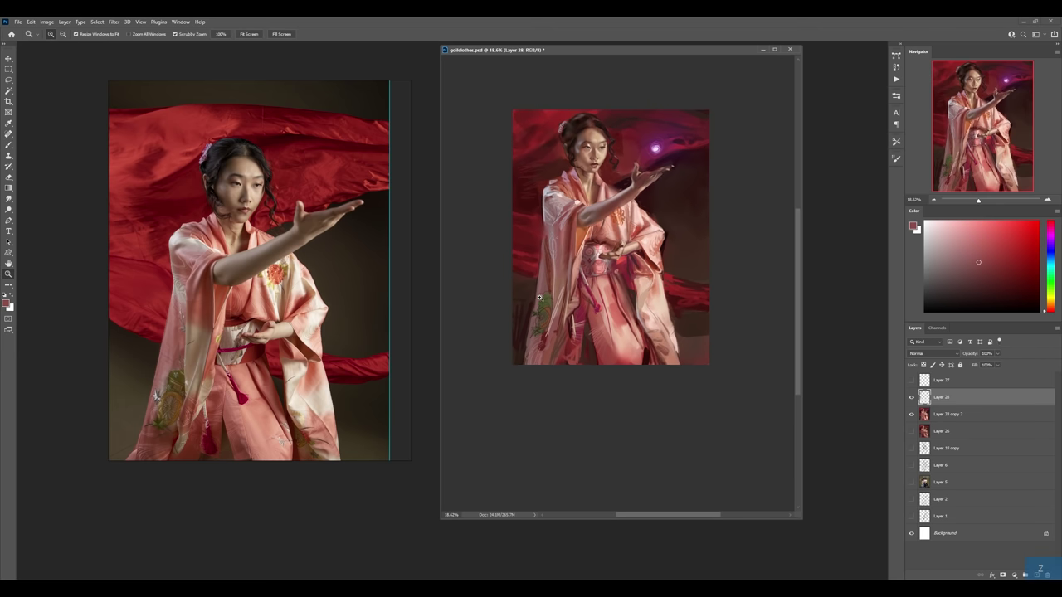
# - Merge Layer 28 into Layer 33 copy 2 and mirror both painting and reference
pyautogui.hotkey('ctrl', 'e')
pyautogui.hotkey('ctrl', 'h')
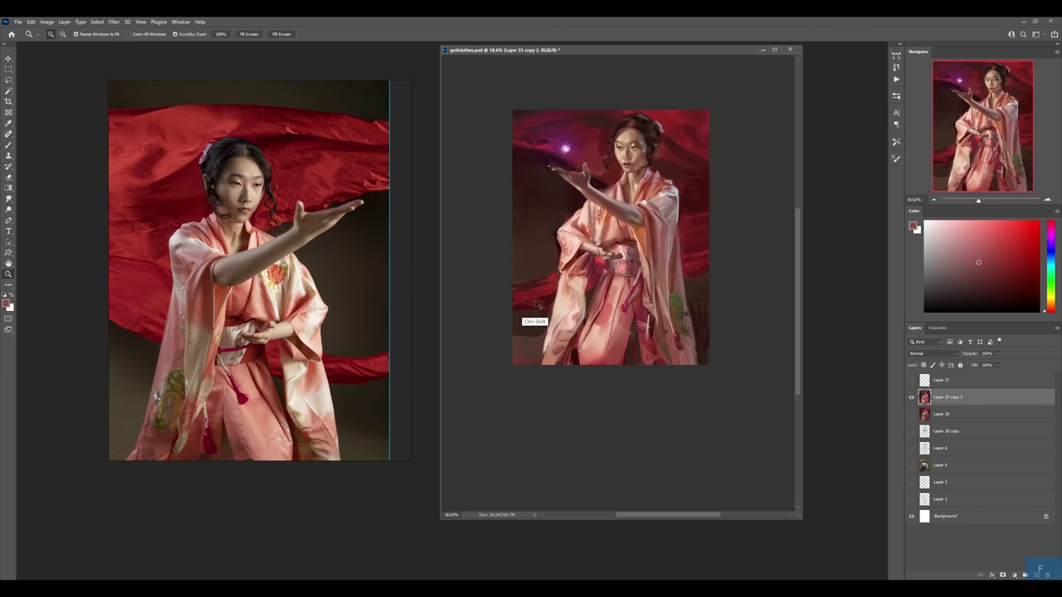
pyautogui.click(369, 404)
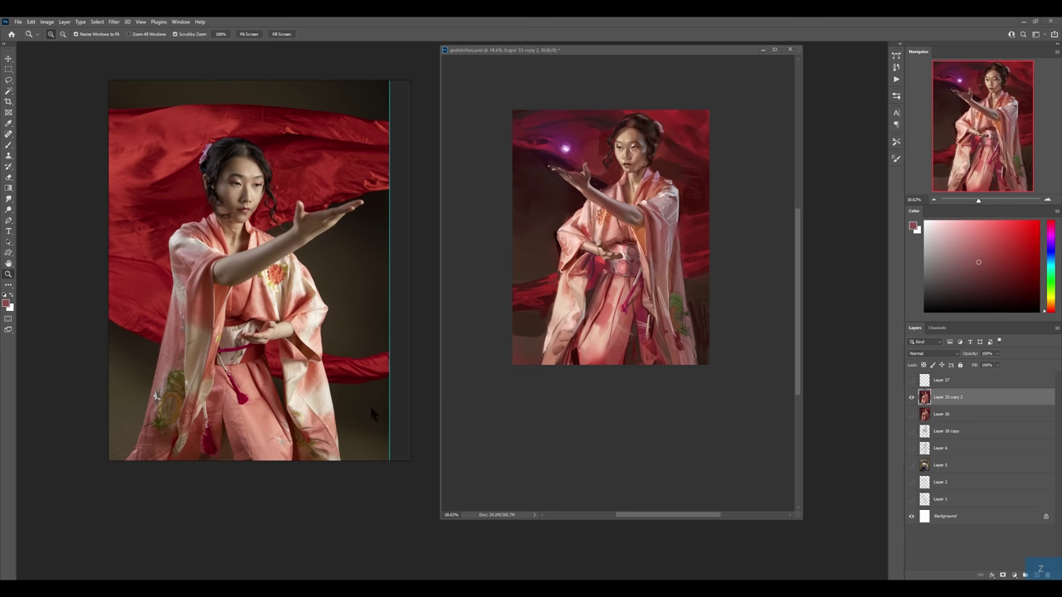
pyautogui.hotkey('alt', 'shift', 'h')
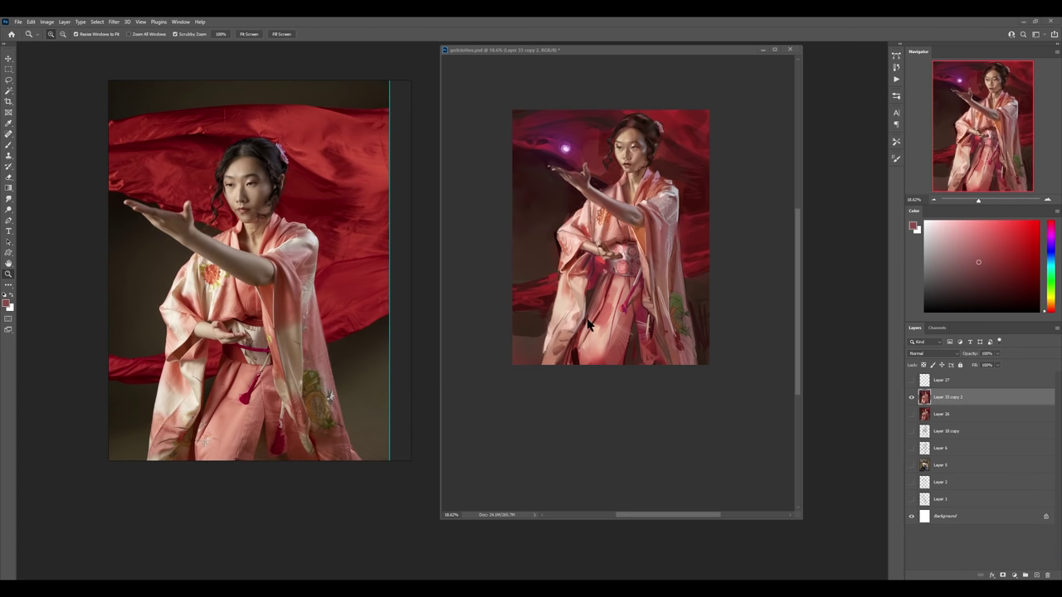
pyautogui.click(592, 325)
# - Sample colours from the robe and add a new empty Layer 28 on top
pyautogui.press('b')
pyautogui.keyDown('alt'); pyautogui.click(535, 330); pyautogui.keyUp('alt')
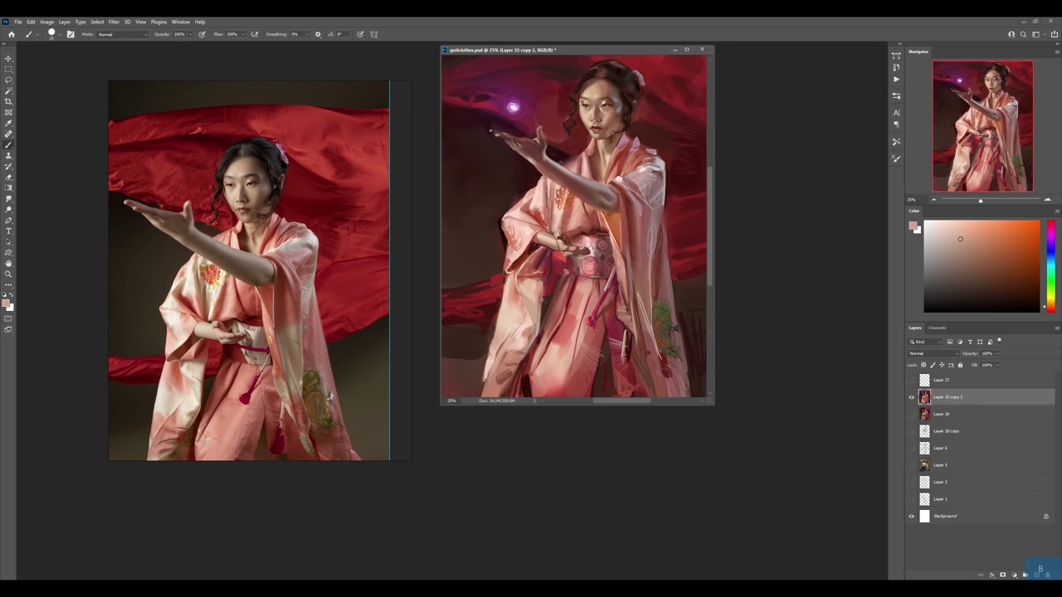
pyautogui.keyDown('alt'); pyautogui.click(546, 299); pyautogui.keyUp('alt')
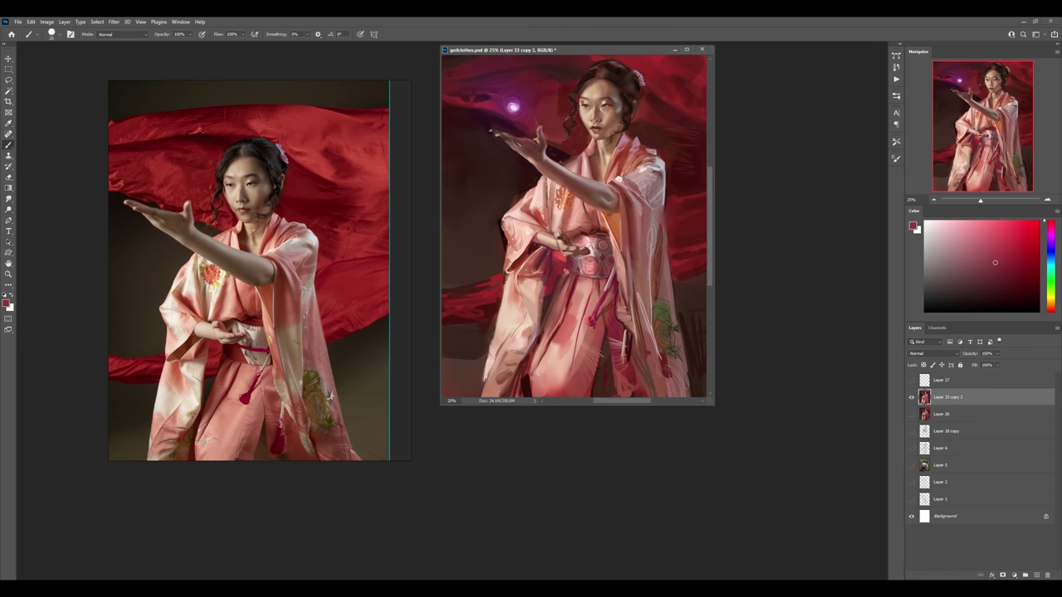
pyautogui.keyDown('alt'); pyautogui.click(612, 246); pyautogui.keyUp('alt')
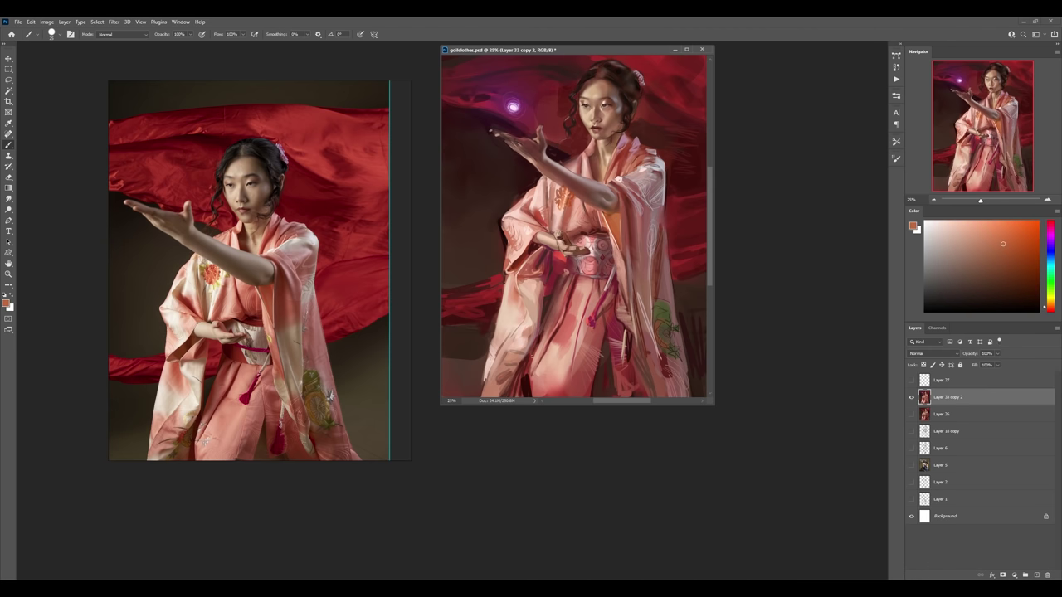
pyautogui.scroll(-2, 569, 293)
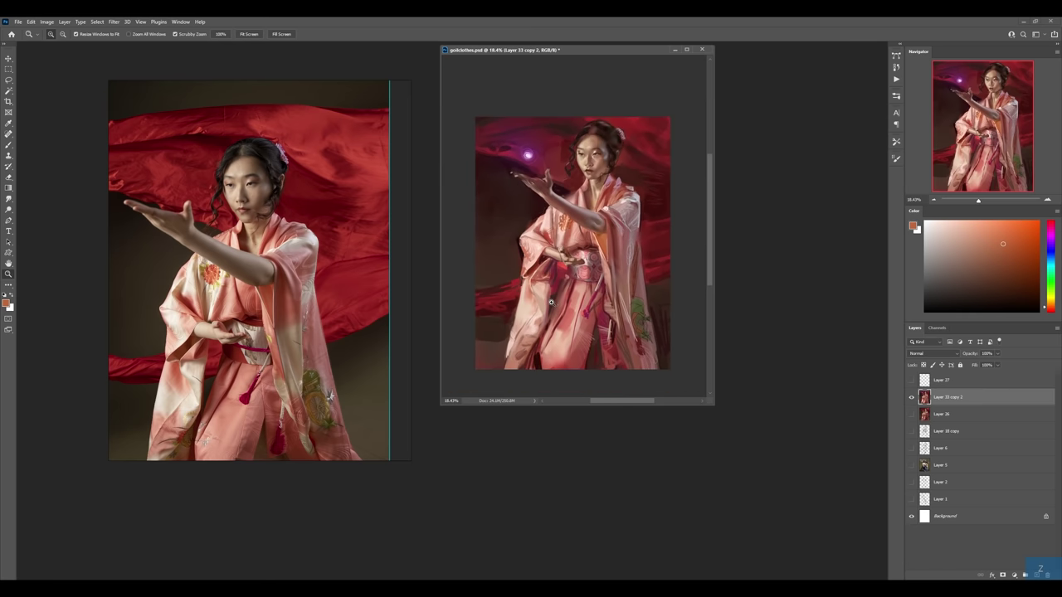
pyautogui.hotkey('ctrl', 'shift', 'alt', 'n')
pyautogui.keyDown('alt'); pyautogui.click(550, 322); pyautogui.keyUp('alt')
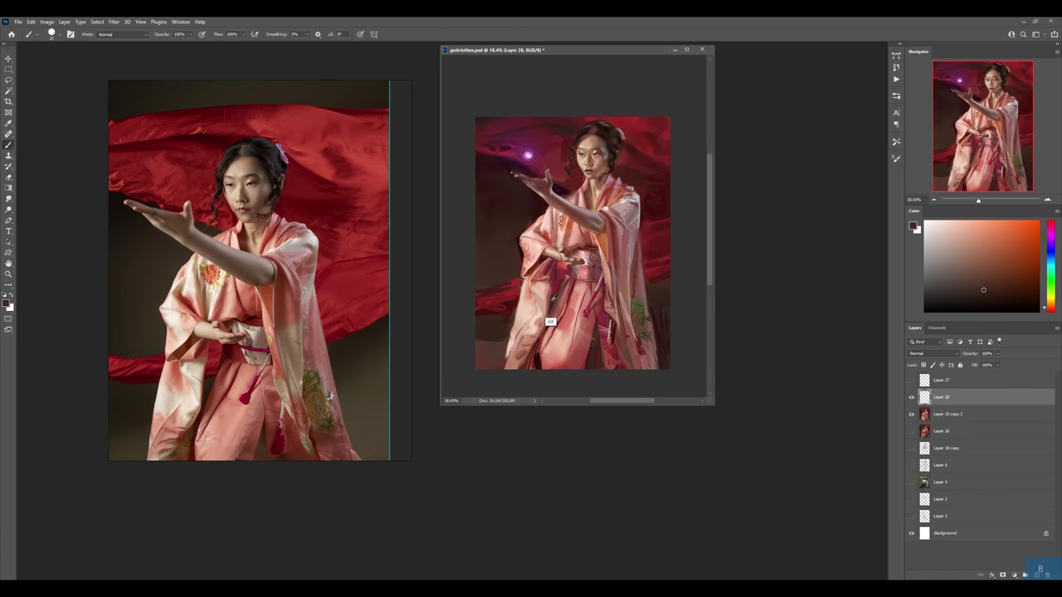
# - Set Layer 28 to Multiply and paint dark shading on the lower robe
pyautogui.click(930, 355)
pyautogui.click(930, 387)
pyautogui.moveTo(502, 363)
pyautogui.mouseDown()
pyautogui.moveTo(532, 331)
pyautogui.moveTo(522, 366)
pyautogui.mouseUp()
pyautogui.press('e')
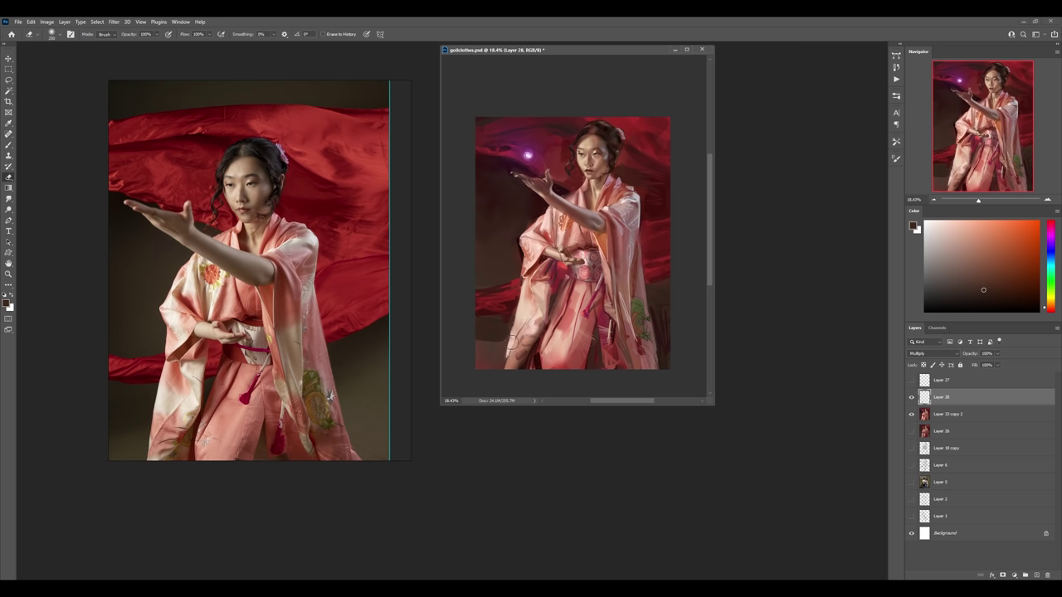
pyautogui.press('b')
# - Paint red shading on the lower-right robe with Soft Round 500, then merge into Layer 33 copy 2
pyautogui.rightClick(646, 313)
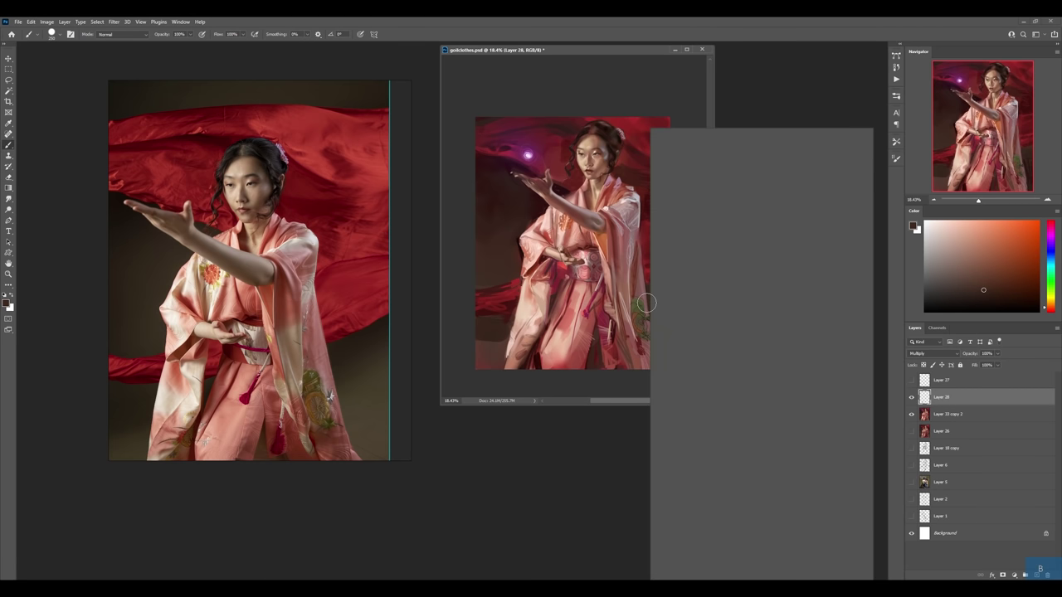
pyautogui.doubleClick(690, 340)
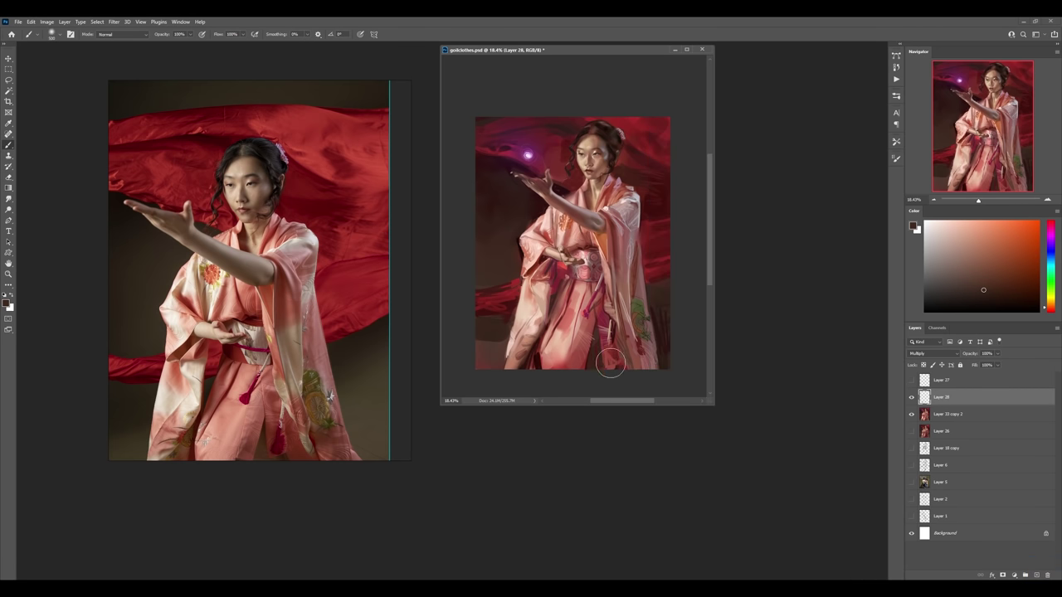
pyautogui.moveTo(635, 373); pyautogui.dragTo(633, 332)
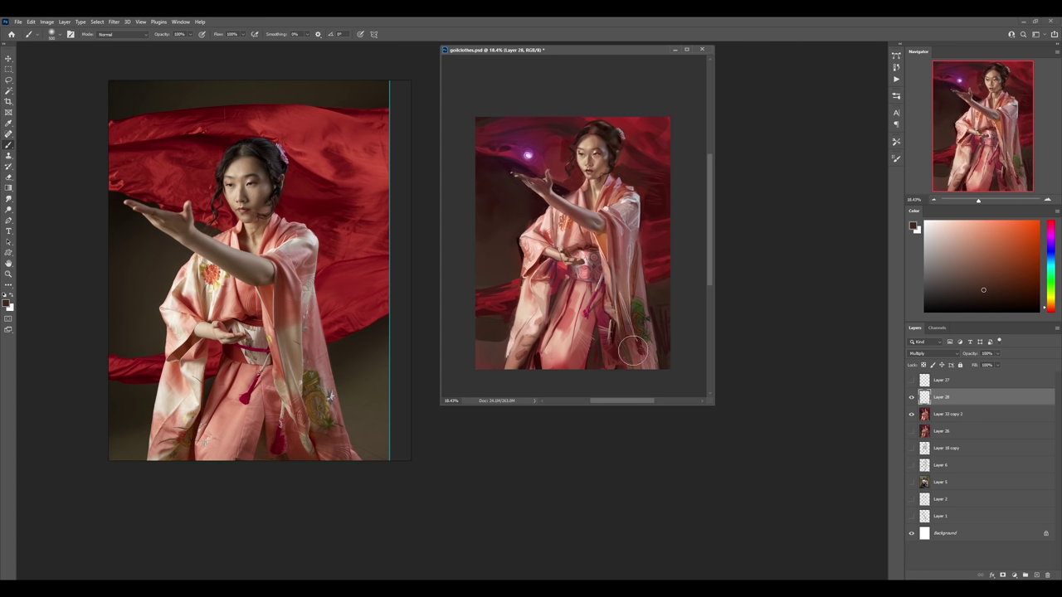
pyautogui.press('e')
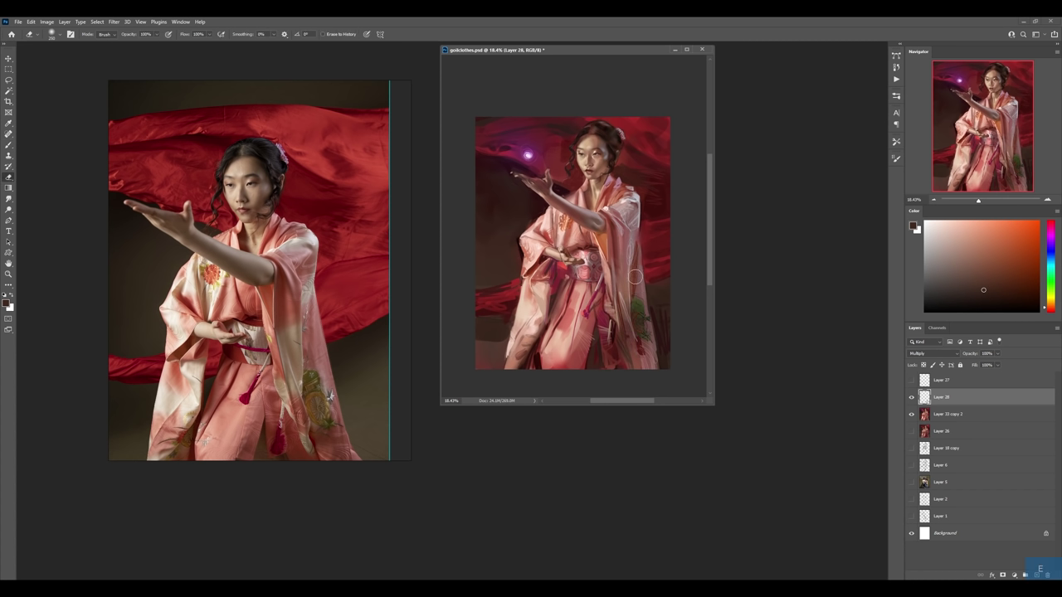
pyautogui.press('b')
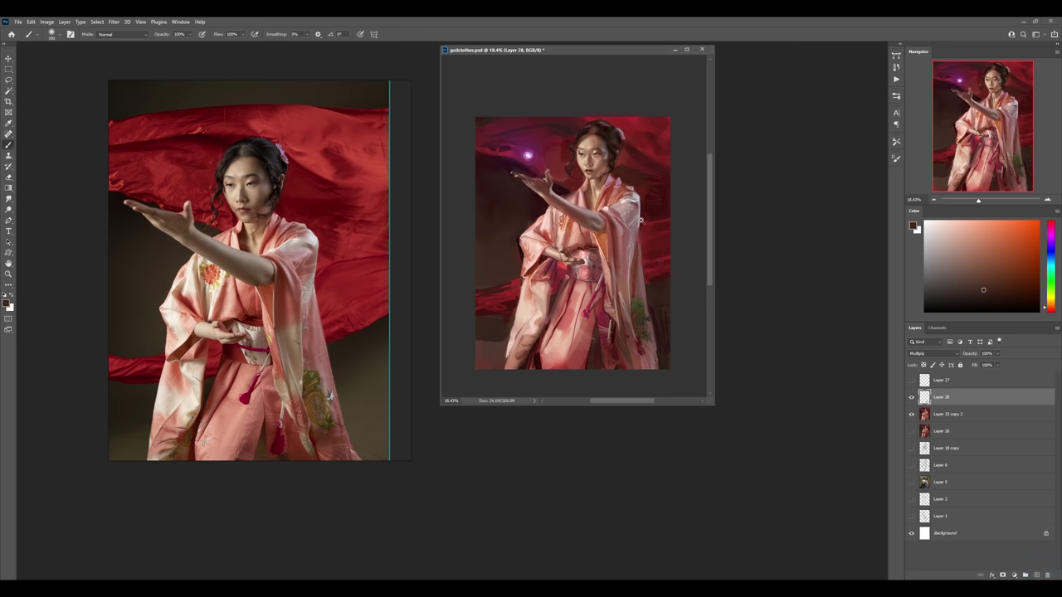
pyautogui.press('z')
pyautogui.moveTo(585, 149); pyautogui.dragTo(656, 148)
pyautogui.hotkey('ctrl', 'e')
# - Undo the merge, set Layer 28 to Darken, paint a skin-tone mark over the eyebrow, and merge it down
pyautogui.press('b')
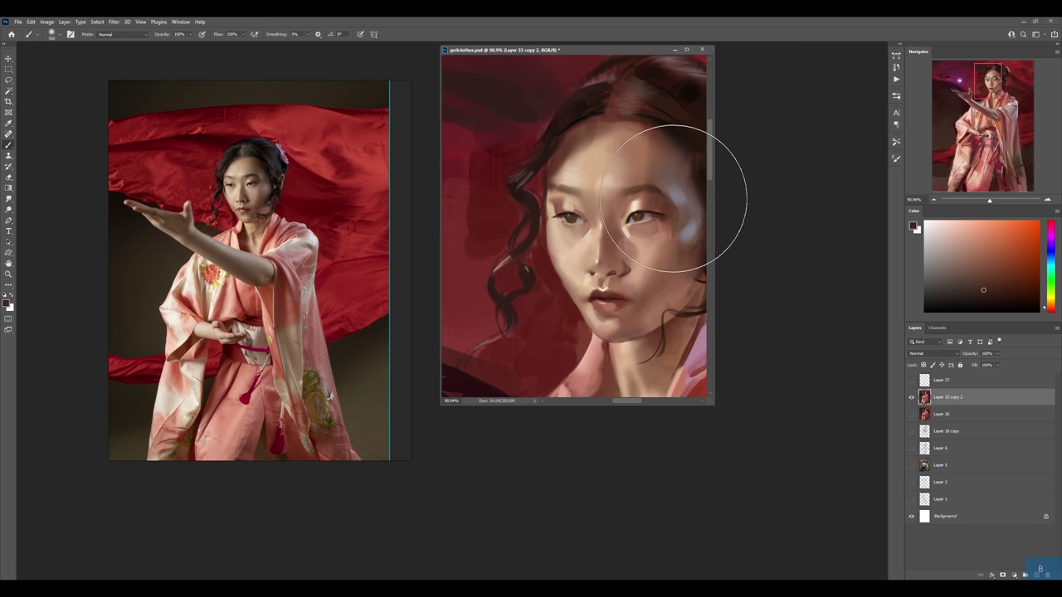
pyautogui.hotkey('ctrl', 'alt', 'z')
pyautogui.click(928, 354)
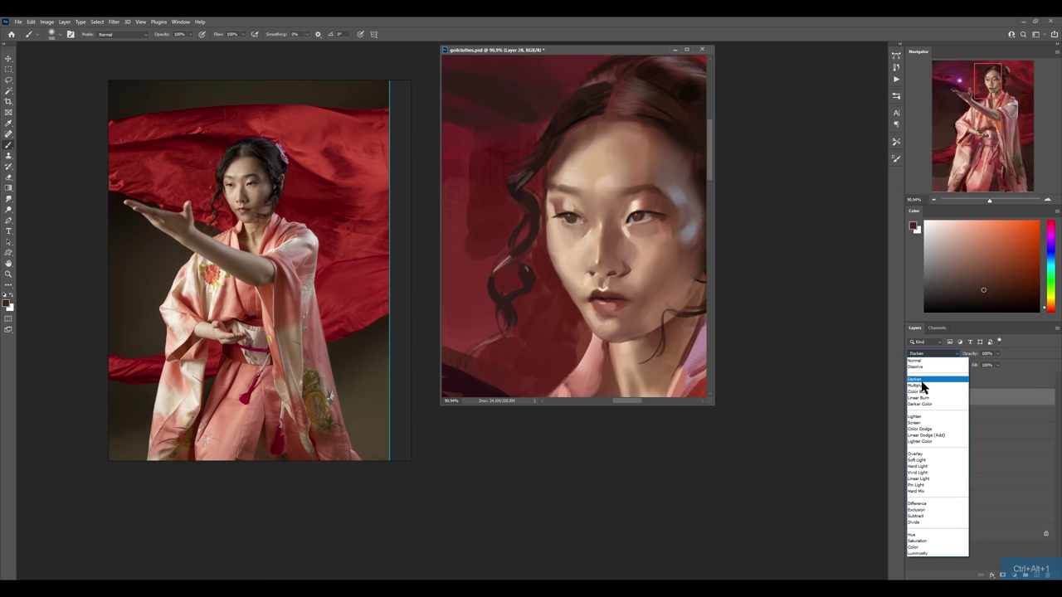
pyautogui.click(915, 379)
pyautogui.keyDown('alt'); pyautogui.click(654, 242); pyautogui.keyUp('alt')
pyautogui.press('[')
pyautogui.press('[')
pyautogui.press('[')
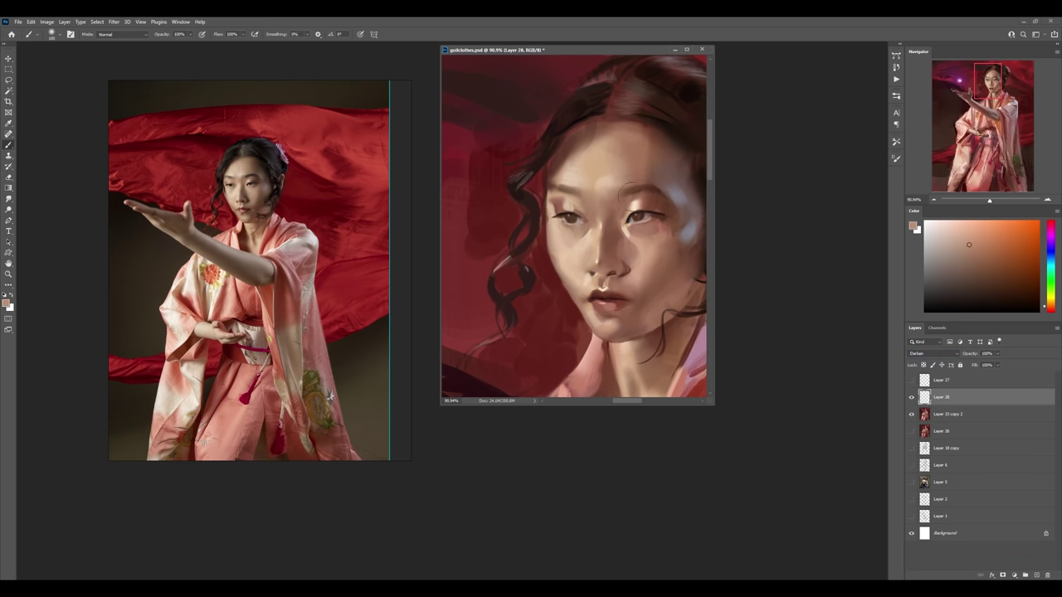
pyautogui.moveTo(629, 196)
pyautogui.mouseDown()
pyautogui.moveTo(603, 300)
pyautogui.moveTo(573, 285)
pyautogui.mouseUp()
pyautogui.press('z')
pyautogui.hotkey('ctrl', 'e')
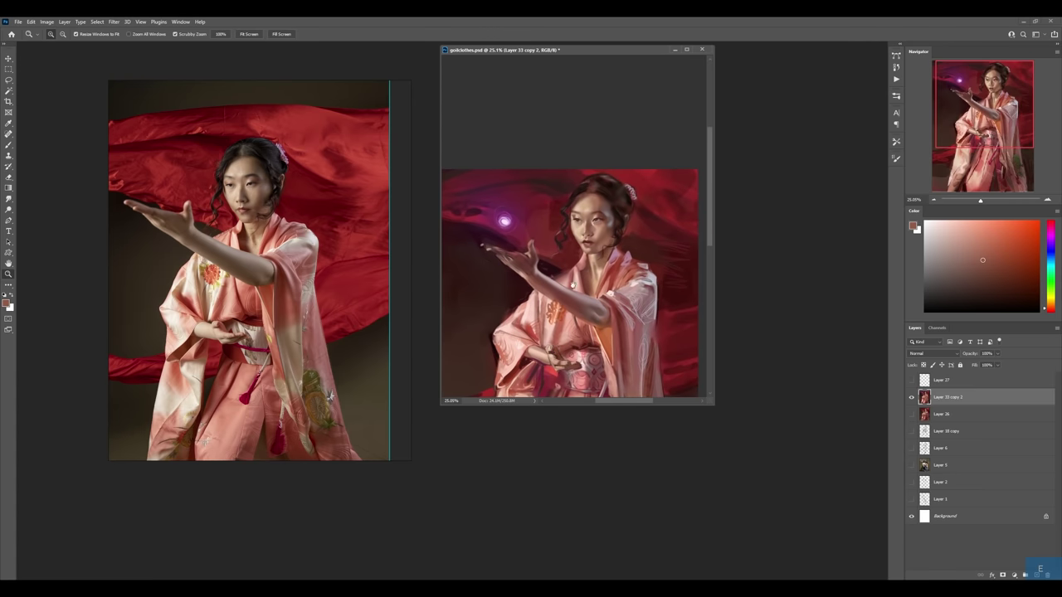
# - On a new layer, darken the shadow under the chin with dark maroon
pyautogui.press('z')
pyautogui.moveTo(629, 221); pyautogui.dragTo(642, 222)
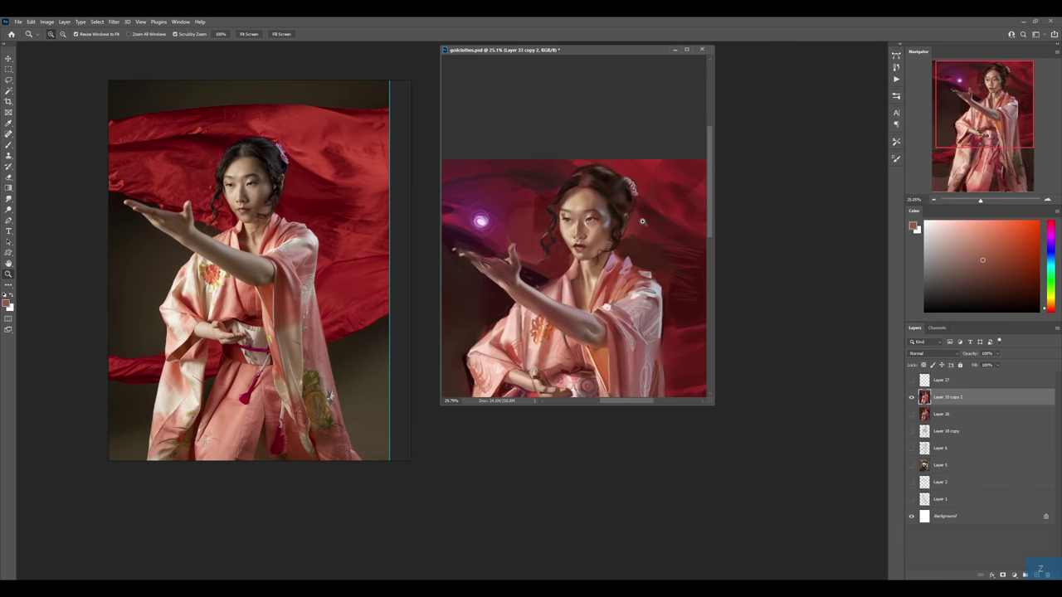
pyautogui.moveTo(575, 287)
pyautogui.mouseDown()
pyautogui.moveTo(599, 235)
pyautogui.moveTo(655, 234)
pyautogui.mouseUp()
pyautogui.press('b')
pyautogui.rightClick(631, 133)
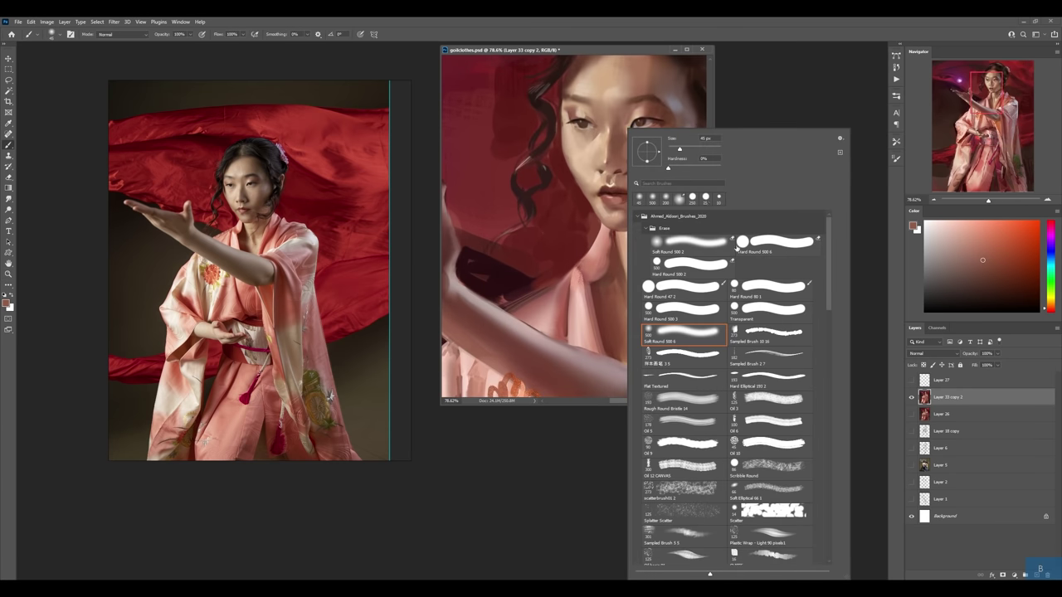
pyautogui.click(685, 352)
pyautogui.keyDown('alt'); pyautogui.click(517, 297); pyautogui.keyUp('alt')
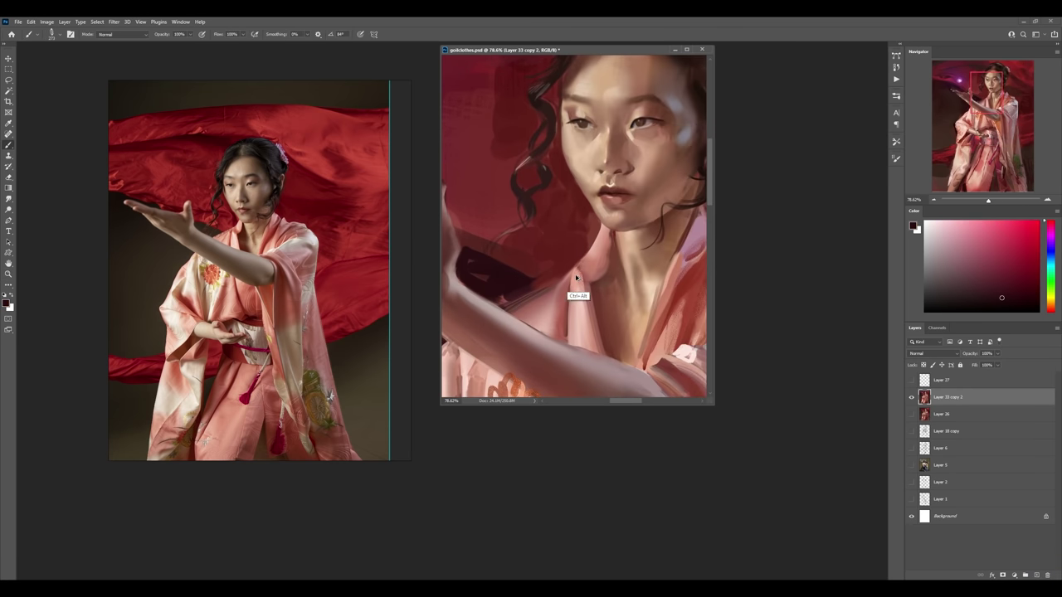
pyautogui.hotkey('ctrl', 'alt', '1')
pyautogui.moveTo(635, 208)
pyautogui.mouseDown()
pyautogui.moveTo(595, 274)
pyautogui.moveTo(611, 235)
pyautogui.mouseUp()
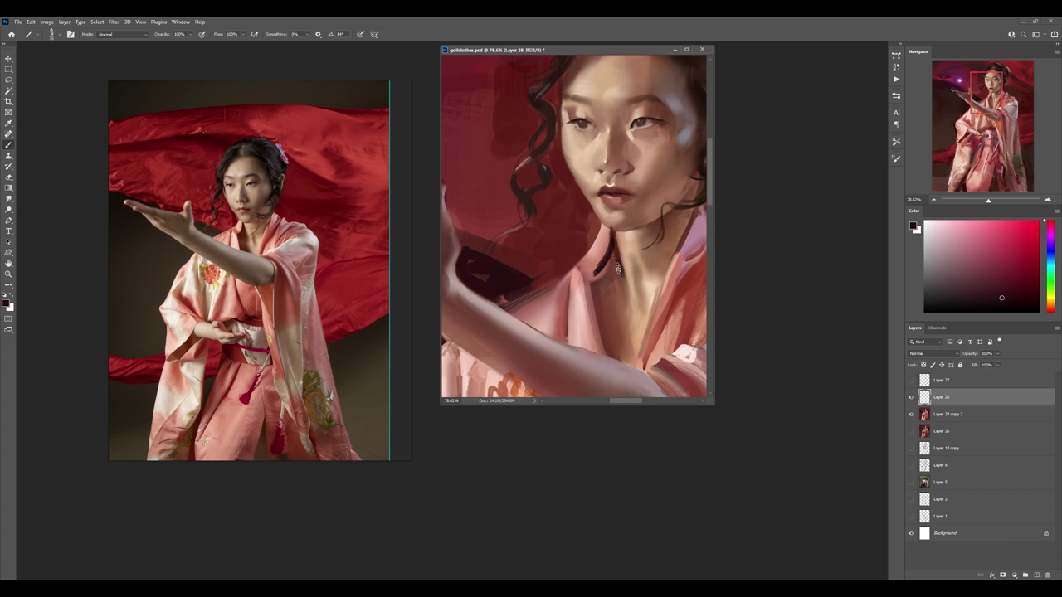
# - Switch the eraser tip to Hard Round 500 2
pyautogui.press('e')
pyautogui.rightClick(629, 226)
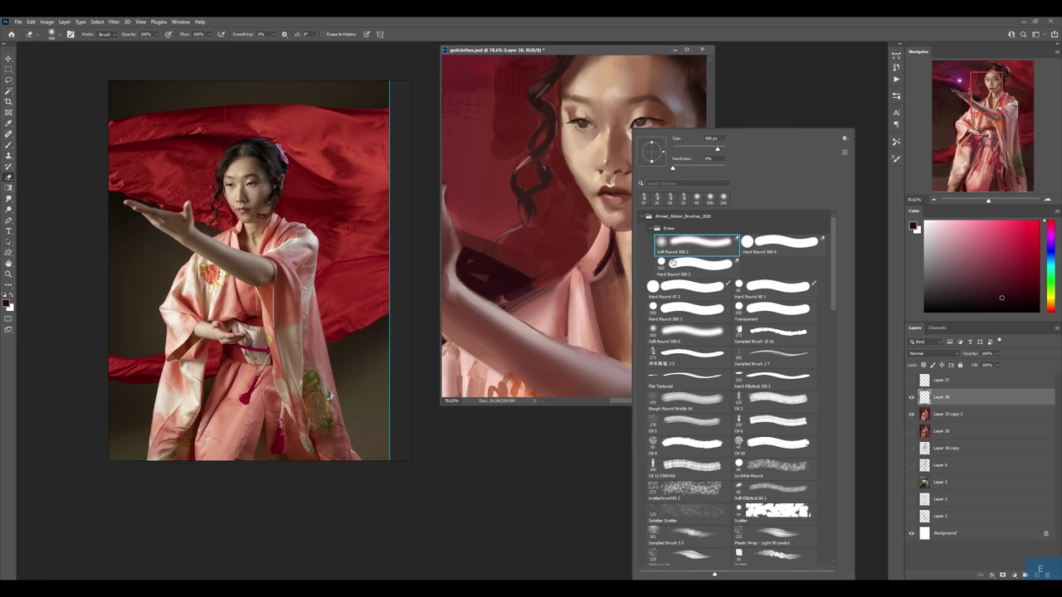
pyautogui.click(673, 262)
pyautogui.click(610, 203)
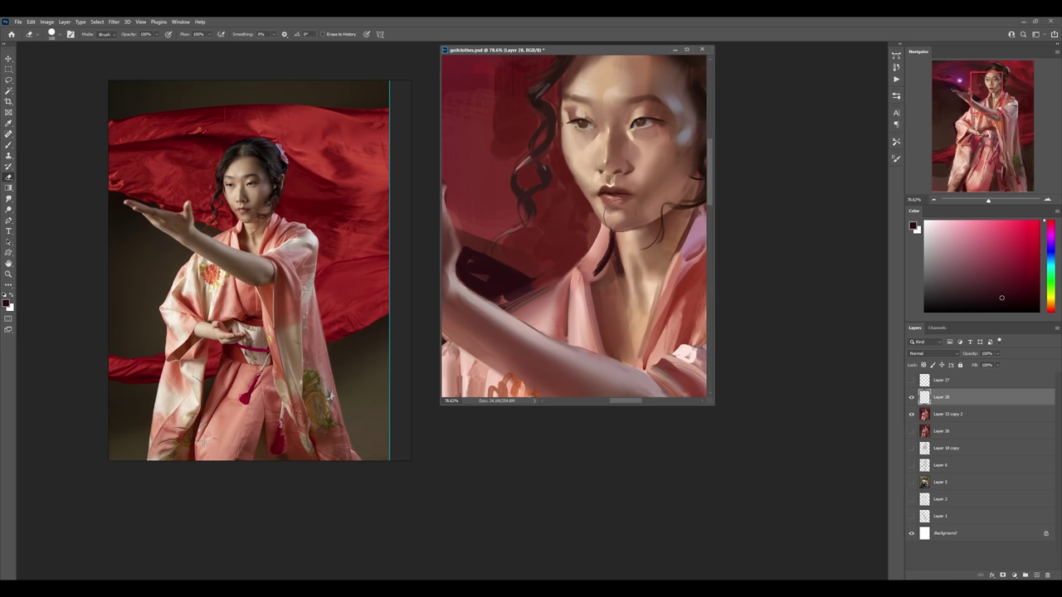
# - Sample darker reds and paint shading on the upper chest below the collar
pyautogui.press('b')
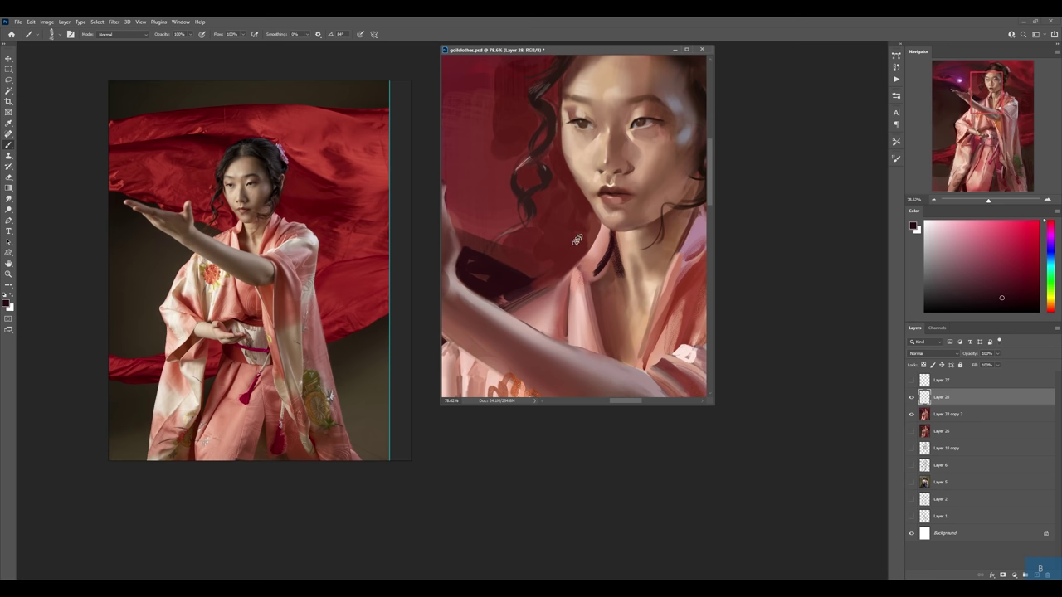
pyautogui.press('alt')
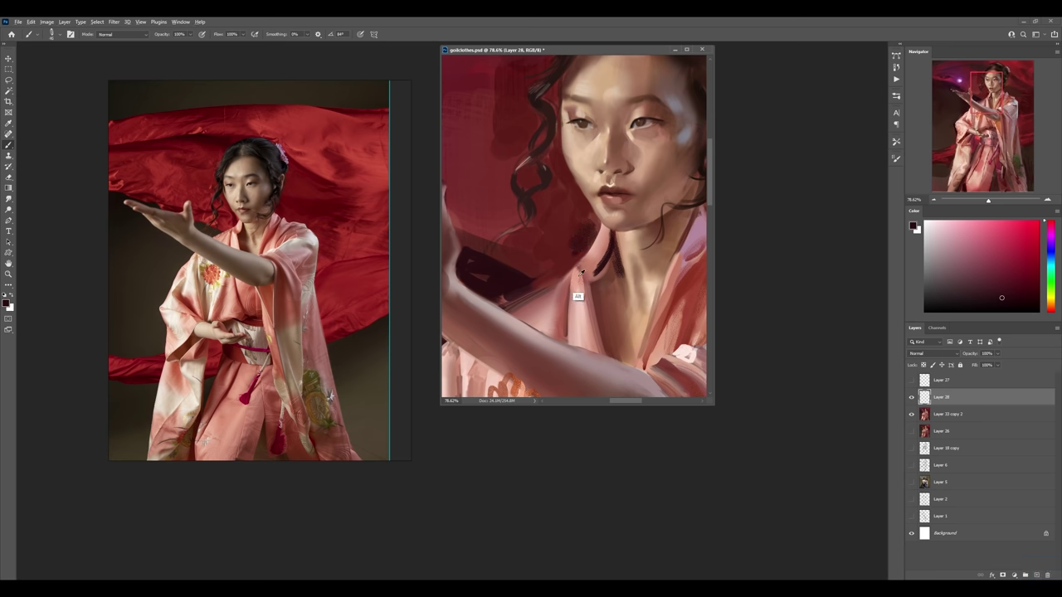
pyautogui.keyDown('alt'); pyautogui.click(580, 274); pyautogui.keyUp('alt')
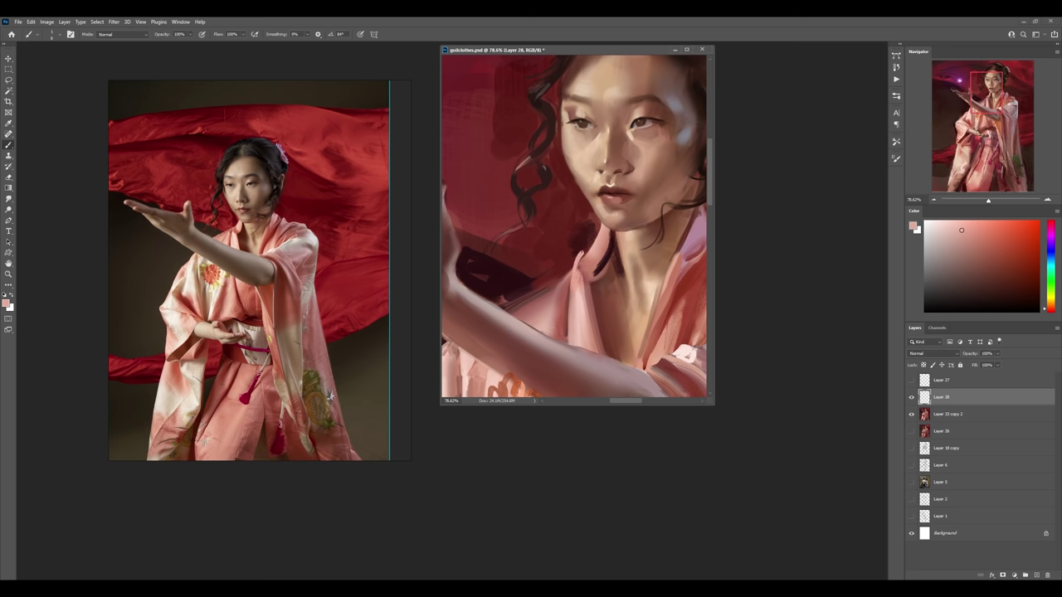
pyautogui.keyDown('alt'); pyautogui.click(587, 297); pyautogui.keyUp('alt')
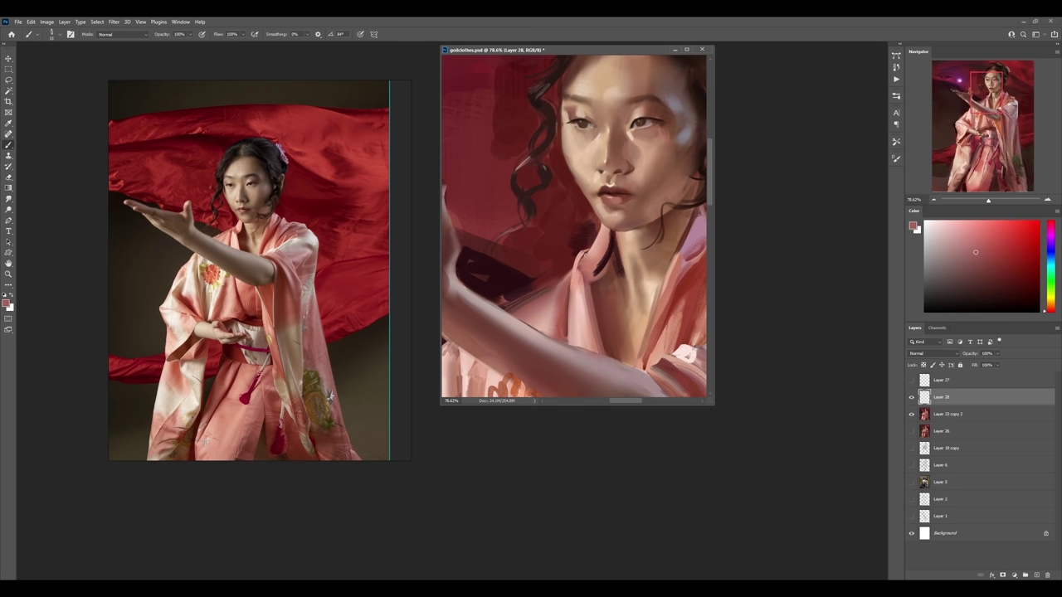
pyautogui.keyDown('alt'); pyautogui.click(604, 263); pyautogui.keyUp('alt')
pyautogui.keyDown('alt'); pyautogui.click(614, 298); pyautogui.keyUp('alt')
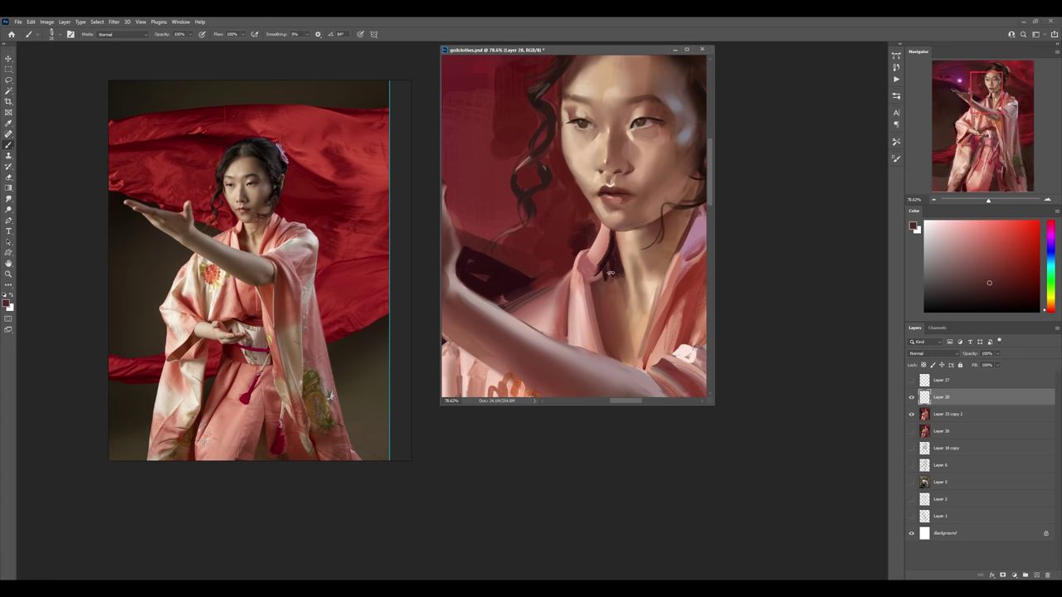
pyautogui.moveTo(602, 303); pyautogui.dragTo(614, 332)
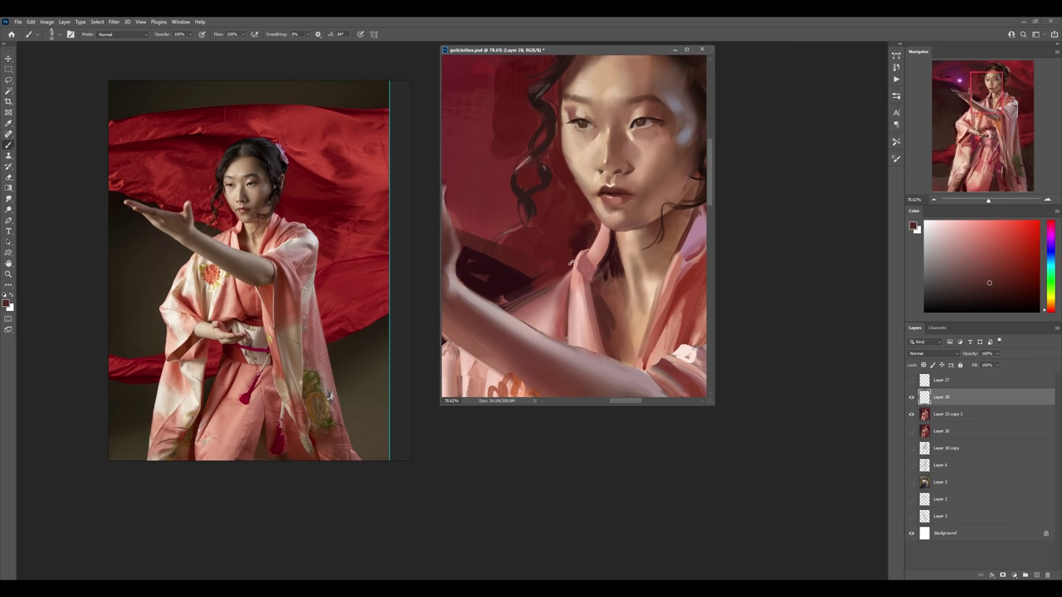
pyautogui.keyDown('alt'); pyautogui.click(516, 304); pyautogui.keyUp('alt')
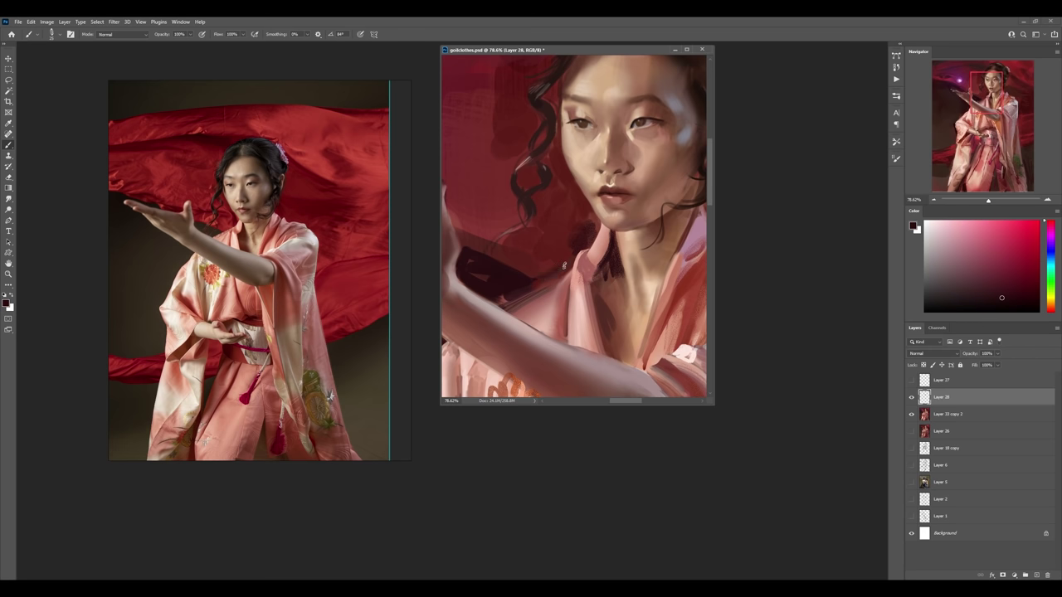
# - Zoom out to view the whole figure, then back in on the torso
pyautogui.press('z')
pyautogui.moveTo(548, 266); pyautogui.dragTo(511, 264)
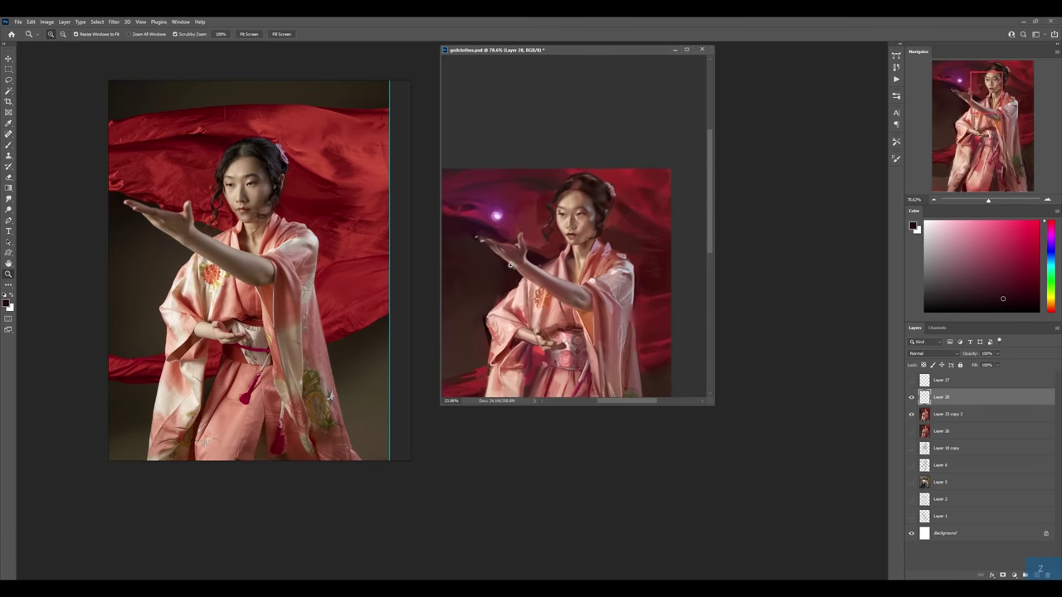
pyautogui.hotkey('ctrl', '-')
pyautogui.hotkey('ctrl', '-')
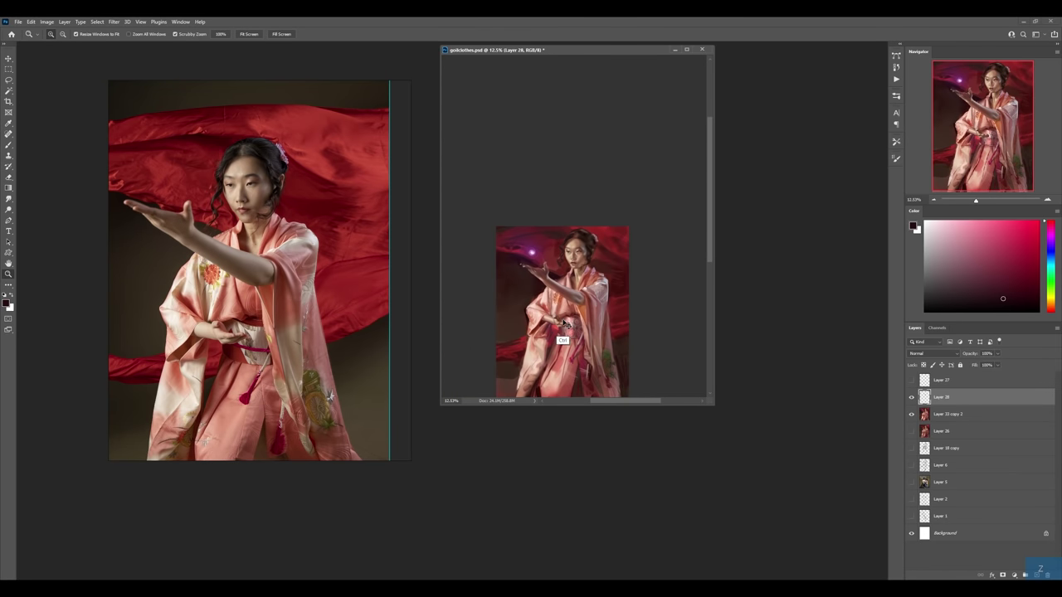
pyautogui.press('Delete')
pyautogui.moveTo(569, 318)
pyautogui.mouseDown()
pyautogui.moveTo(597, 311)
pyautogui.moveTo(585, 316)
pyautogui.moveTo(591, 357)
pyautogui.mouseUp()
pyautogui.hotkey('ctrl', 'z')
pyautogui.press('b')
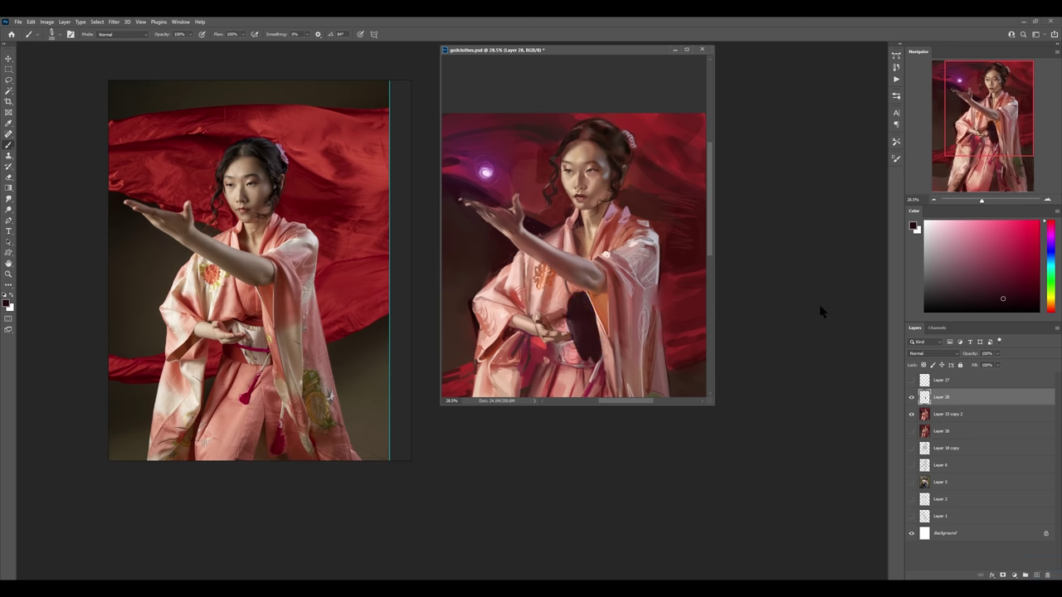
# - Set the dark shadow layer to Multiply, erase its excess on the kimono, and merge it down
pyautogui.click(934, 353)
pyautogui.click(923, 384)
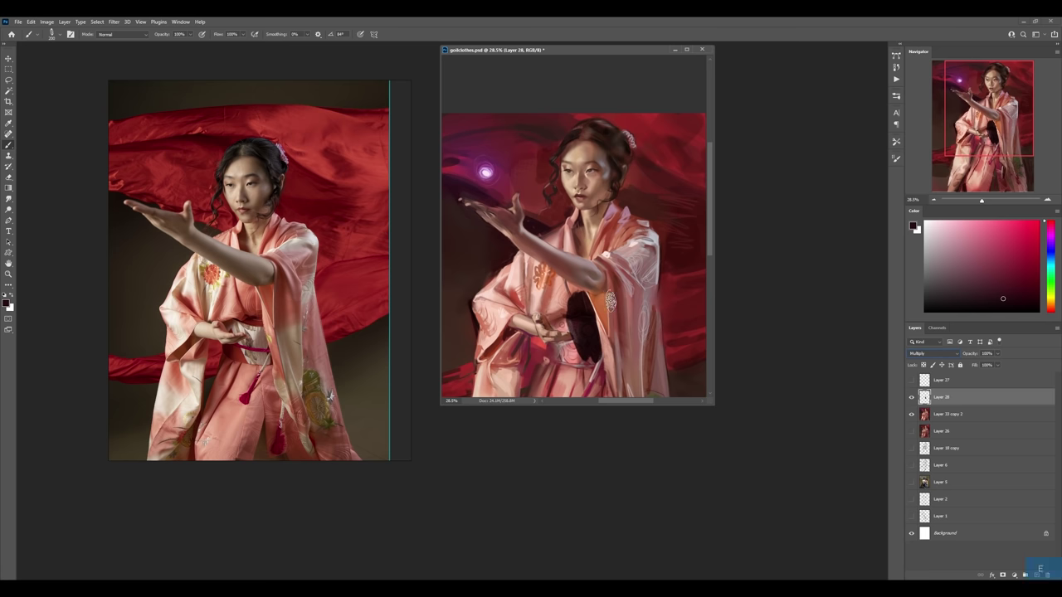
pyautogui.rightClick(610, 297)
pyautogui.press('e')
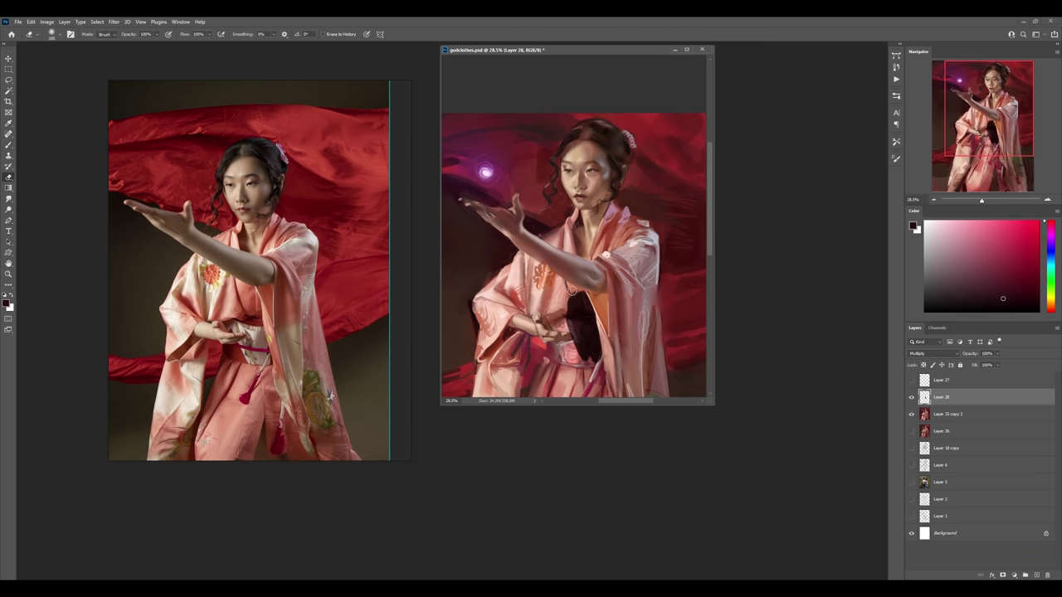
pyautogui.moveTo(578, 286)
pyautogui.mouseDown()
pyautogui.moveTo(588, 360)
pyautogui.moveTo(606, 344)
pyautogui.moveTo(589, 336)
pyautogui.mouseUp()
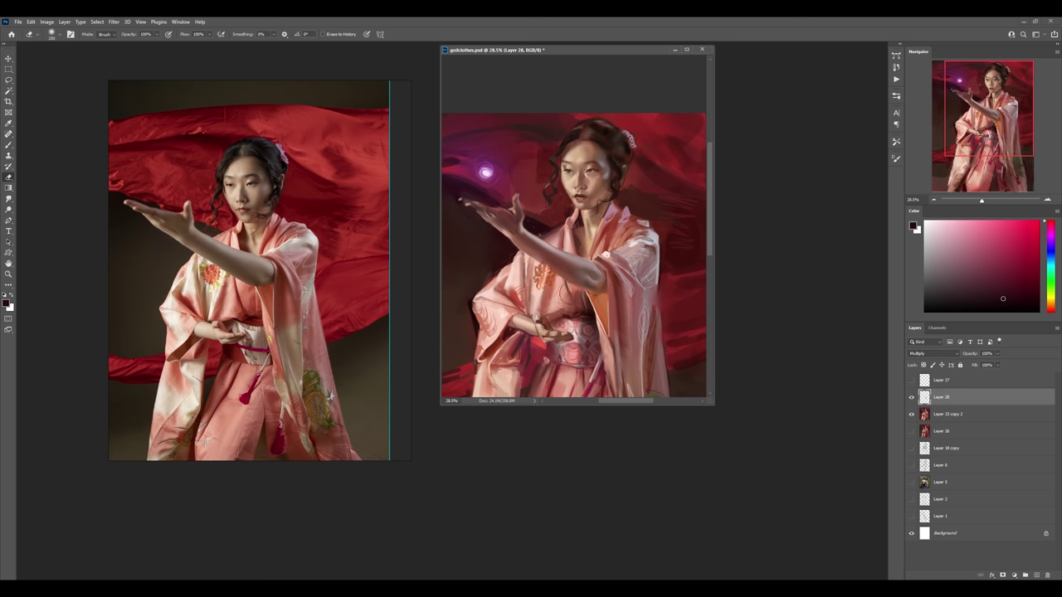
pyautogui.press('z')
pyautogui.moveTo(614, 346); pyautogui.dragTo(590, 346)
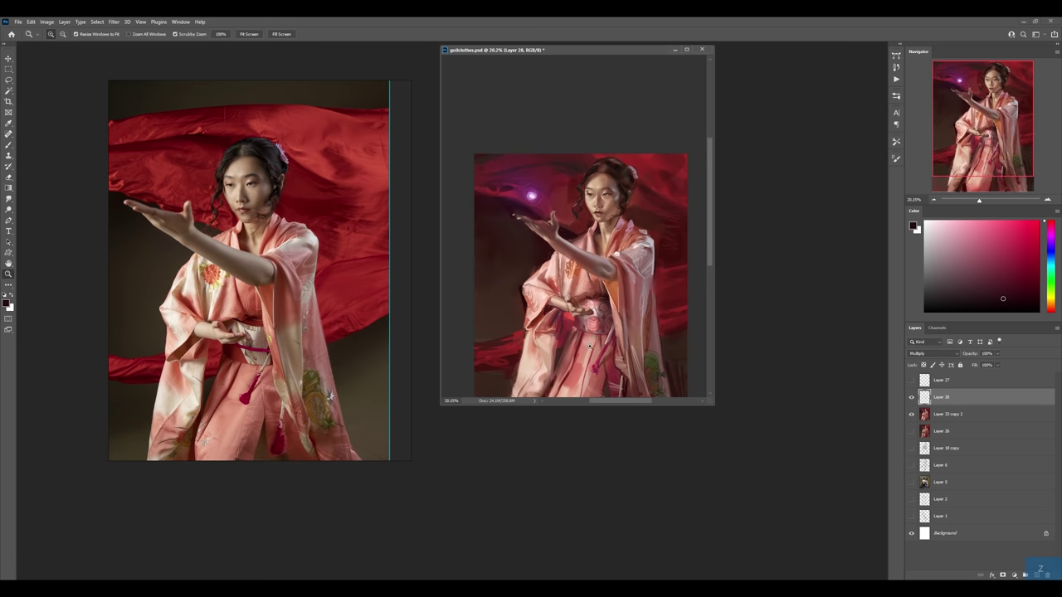
pyautogui.hotkey('ctrl', 'e')
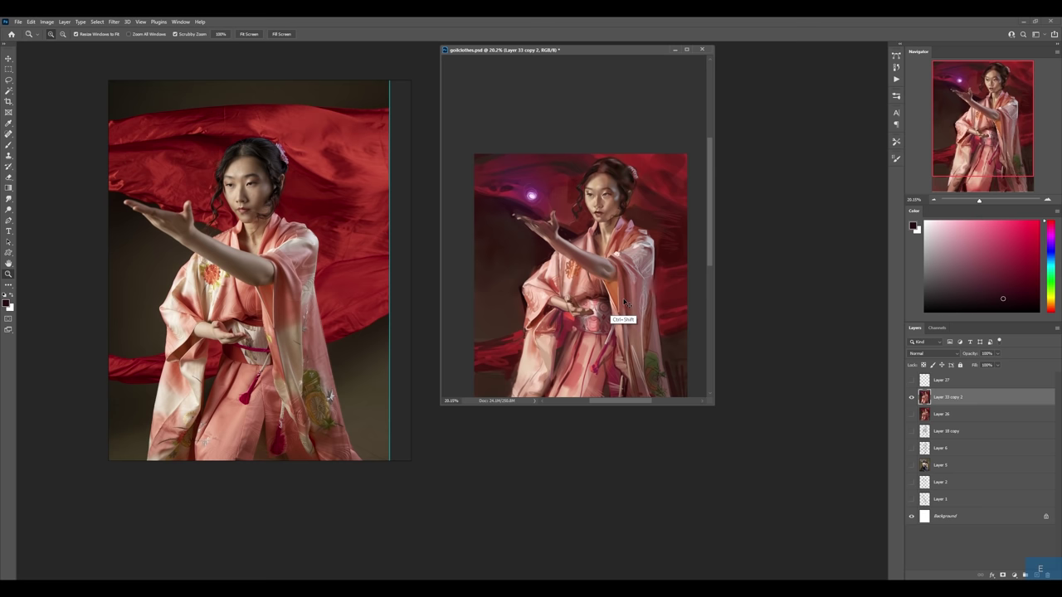
# - Mirror both the painting and the reference photo horizontally
pyautogui.hotkey('ctrl', 'shift', 'h')
pyautogui.scroll(-2, 624, 286)
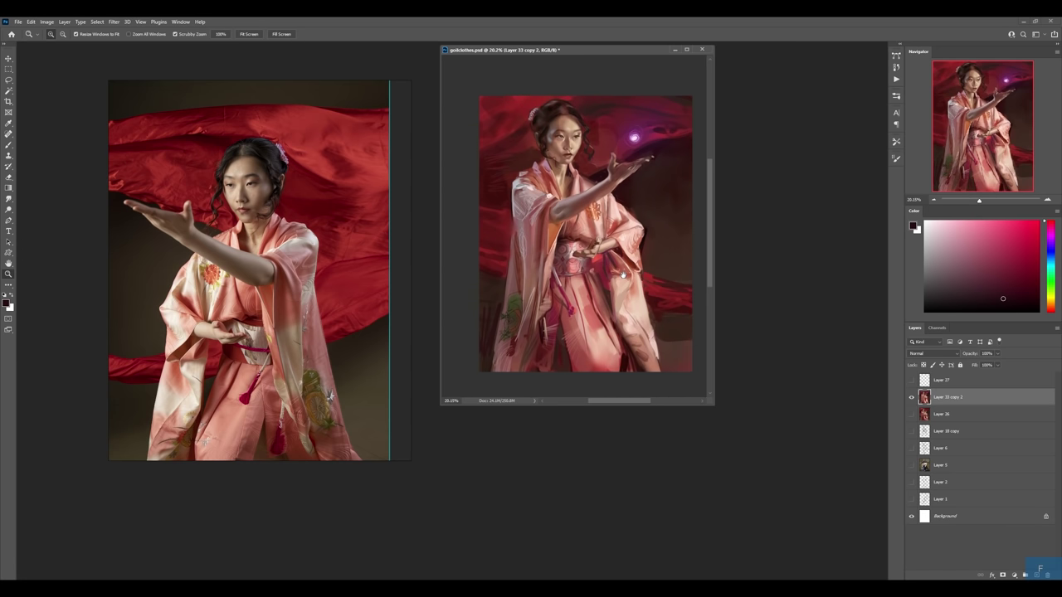
pyautogui.scroll(-2, 623, 273)
pyautogui.hotkey('alt', 'shift', 'h')
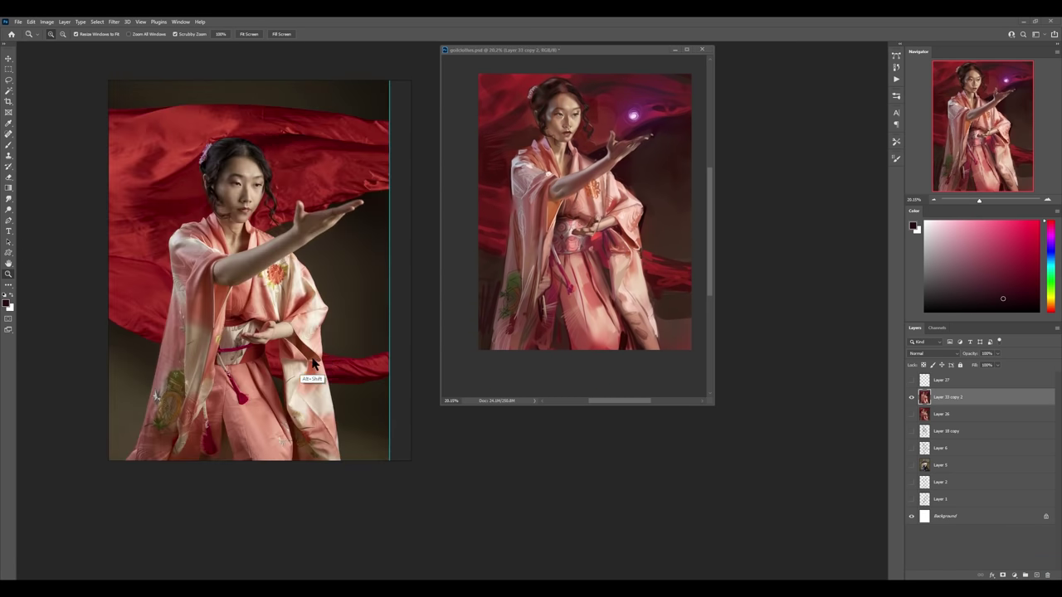
pyautogui.click(630, 266)
pyautogui.keyDown('alt'); pyautogui.click(632, 263); pyautogui.keyUp('alt')
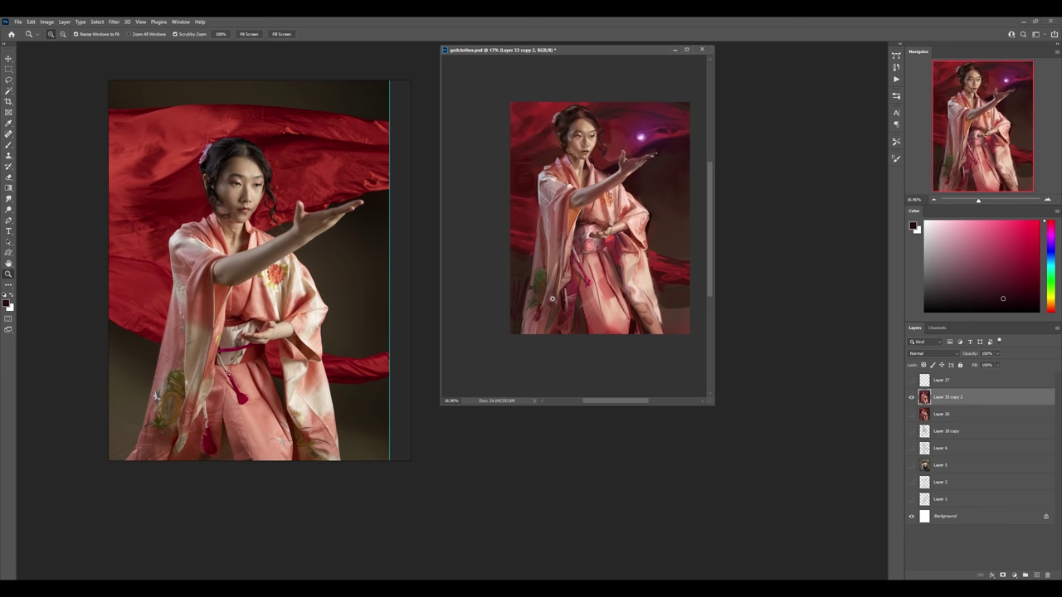
# - Smudge the kimono strokes and blend the blank top corners into the dark red background
pyautogui.hotkey('ctrl', 'alt', '1')
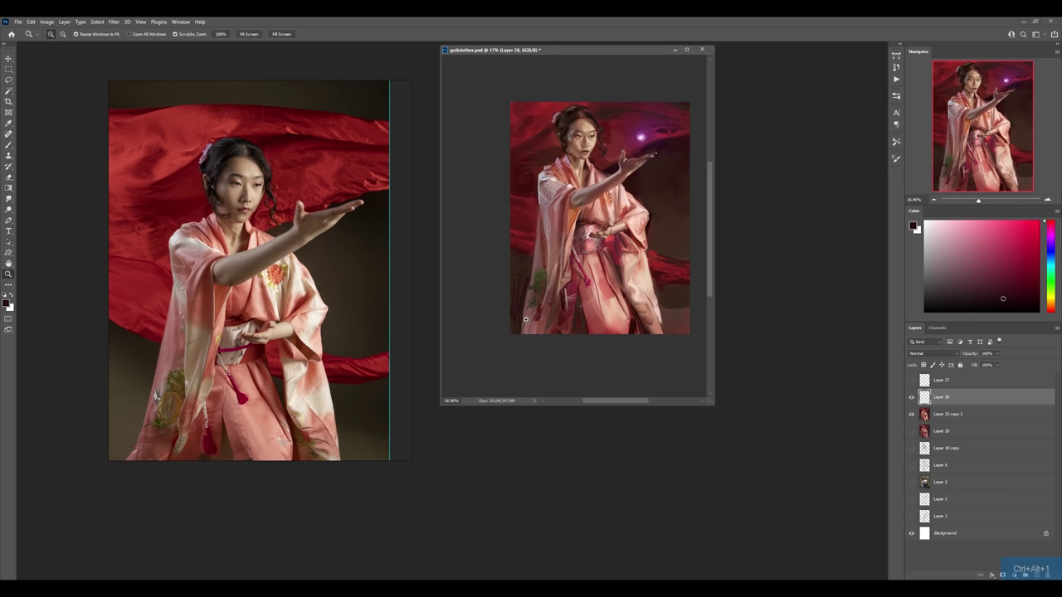
pyautogui.hotkey('ctrl', 'z')
pyautogui.press('r')
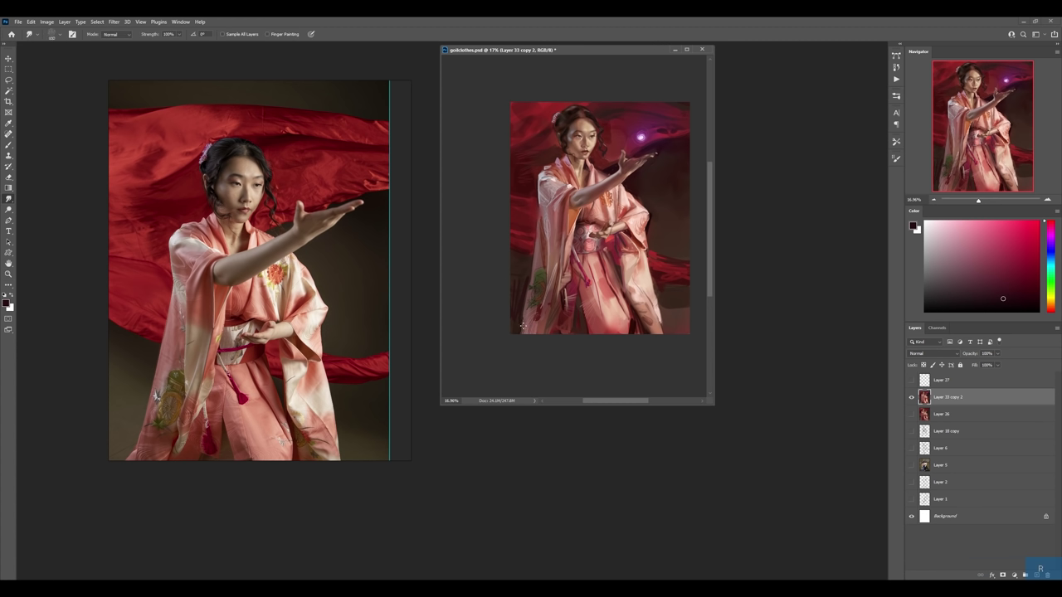
pyautogui.press(']')
pyautogui.press('ctrl')
pyautogui.moveTo(672, 314); pyautogui.dragTo(662, 292)
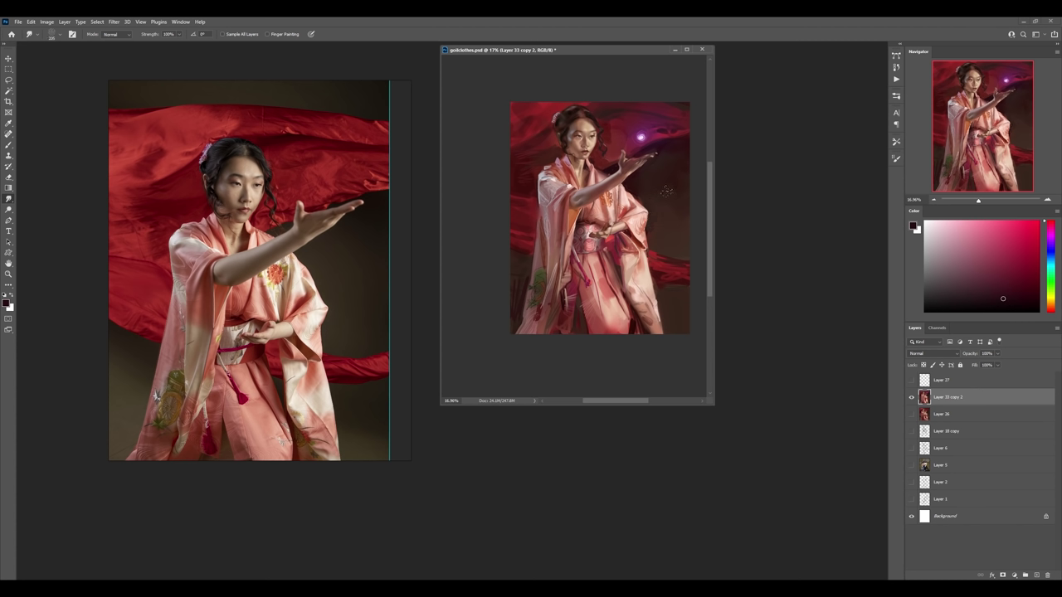
pyautogui.press('[')
pyautogui.press('[')
pyautogui.press('[')
pyautogui.press('[')
pyautogui.press('[')
pyautogui.moveTo(521, 114); pyautogui.dragTo(508, 100)
pyautogui.moveTo(686, 102); pyautogui.dragTo(698, 100)
pyautogui.press('l')
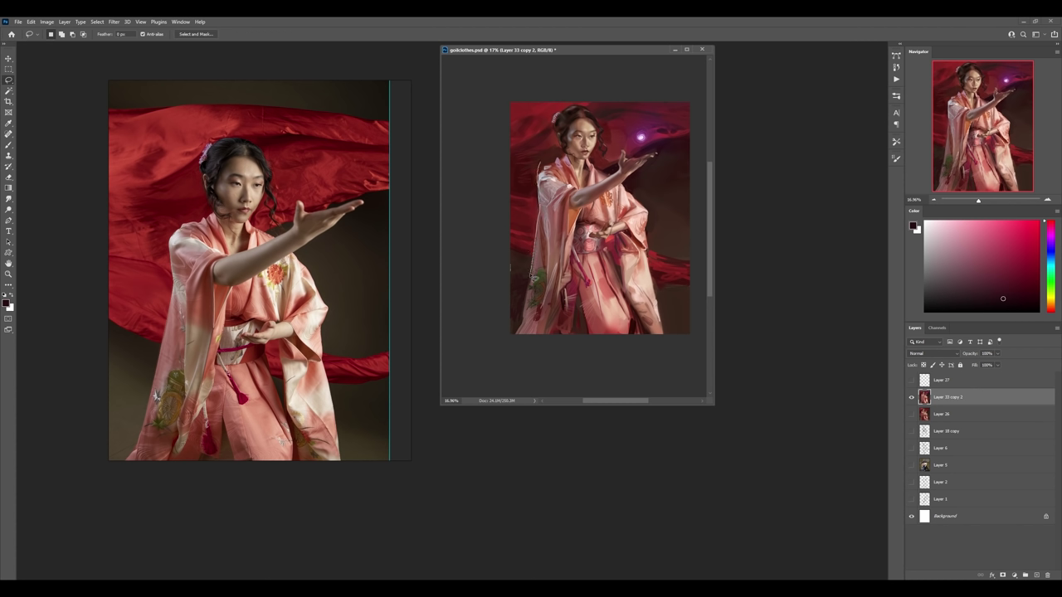
# - Lasso around the left sleeve edge, smudge it softly into the dark background, then deselect
pyautogui.moveTo(538, 229); pyautogui.dragTo(511, 333)
pyautogui.press('r')
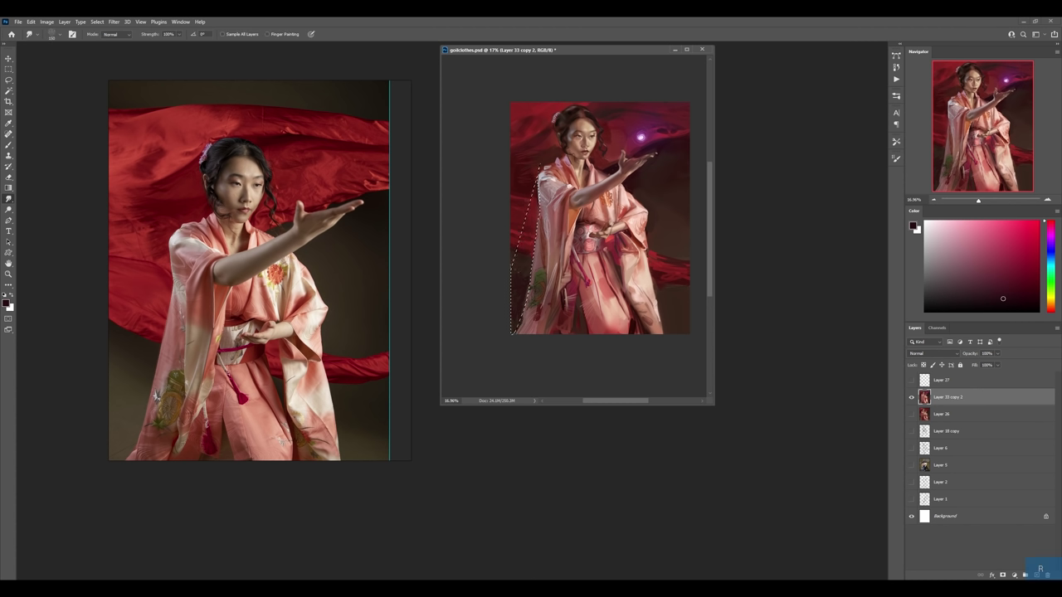
pyautogui.press('l')
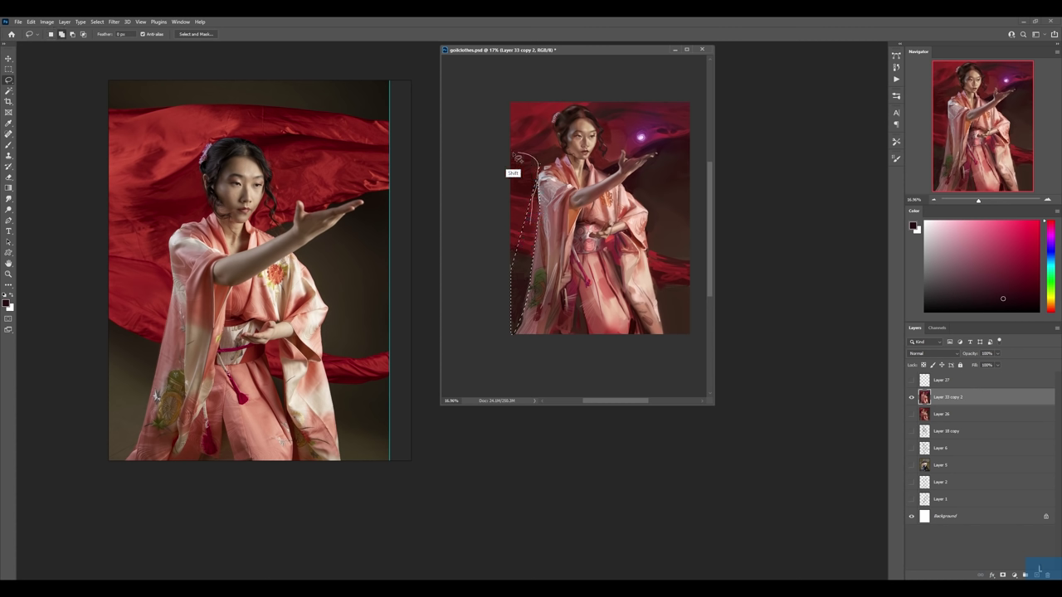
pyautogui.moveTo(531, 214); pyautogui.dragTo(474, 349)
pyautogui.press('b')
pyautogui.press('r')
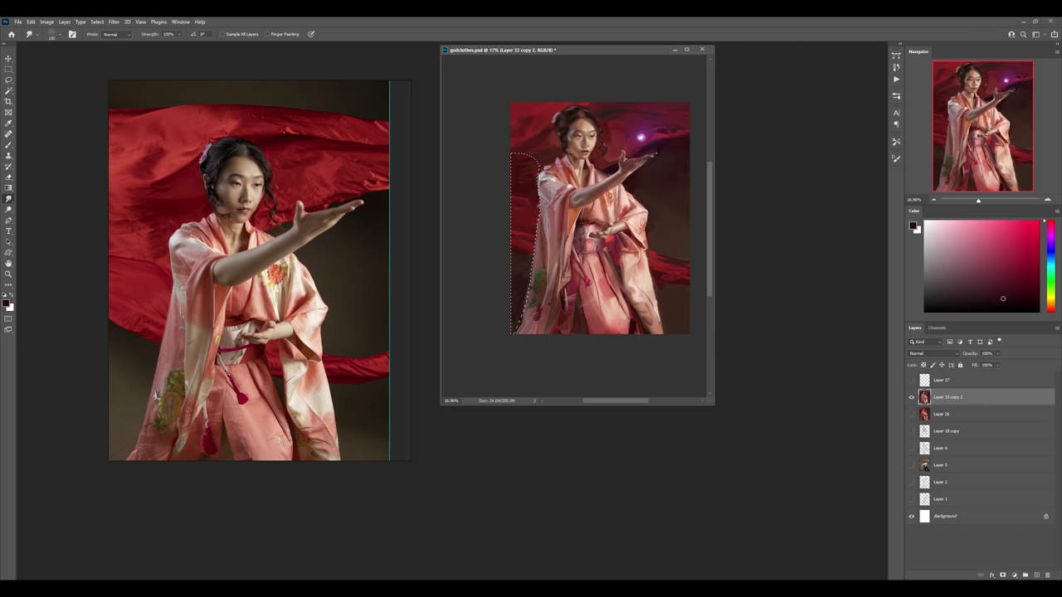
pyautogui.hotkey('ctrl', 'd')
# - Zoom in on the upper body, add a new layer, and pick a larger brush preset
pyautogui.press('z')
pyautogui.moveTo(610, 157); pyautogui.dragTo(640, 147)
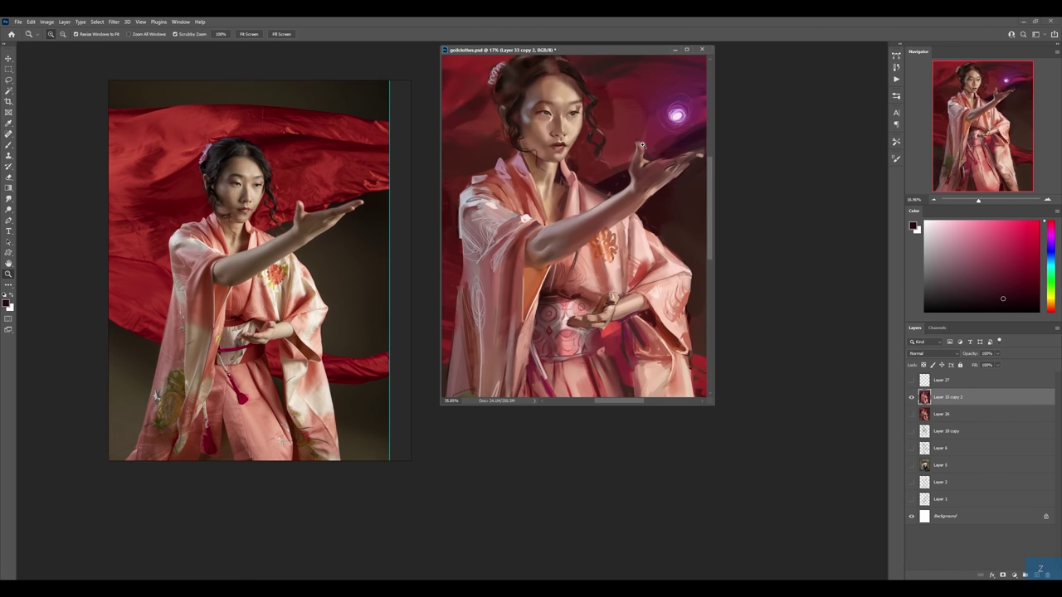
pyautogui.hotkey('ctrl', 'shift', 'alt', 'n')
pyautogui.press('b')
pyautogui.rightClick(614, 183)
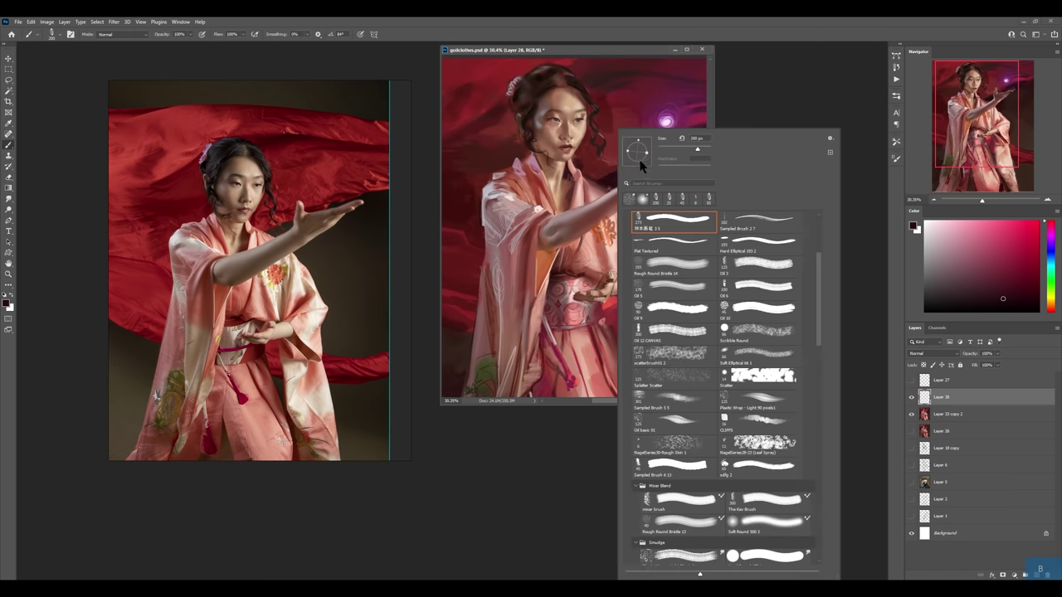
pyautogui.moveTo(664, 150); pyautogui.dragTo(697, 150)
pyautogui.click(577, 114)
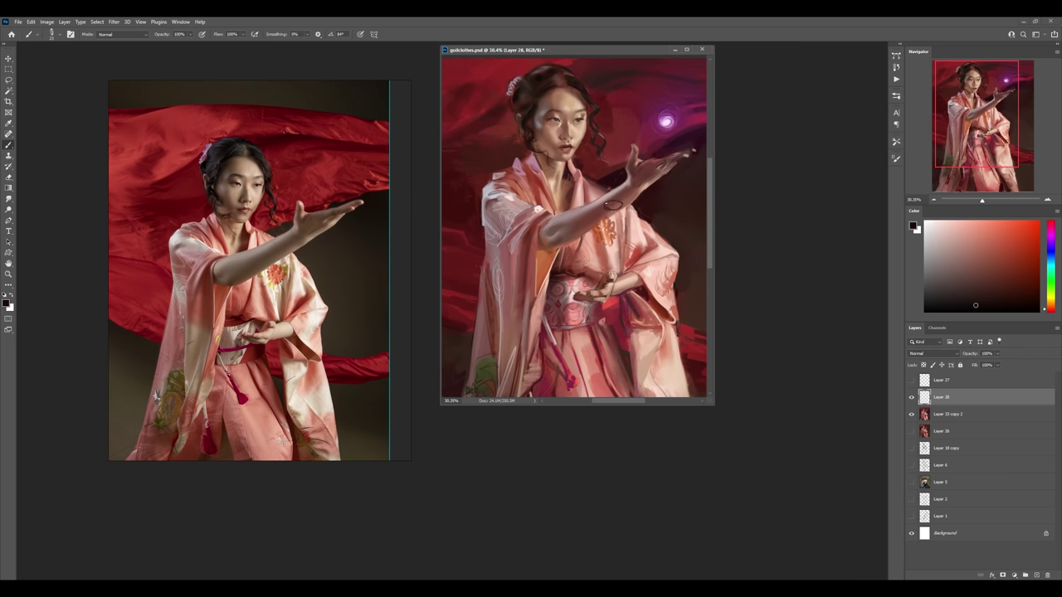
# - Paint dark henna-like tattoo swirls and curls along the forearm and raised hand
pyautogui.moveTo(614, 203)
pyautogui.mouseDown()
pyautogui.moveTo(633, 196)
pyautogui.moveTo(611, 206)
pyautogui.mouseUp()
pyautogui.moveTo(574, 227); pyautogui.dragTo(605, 219)
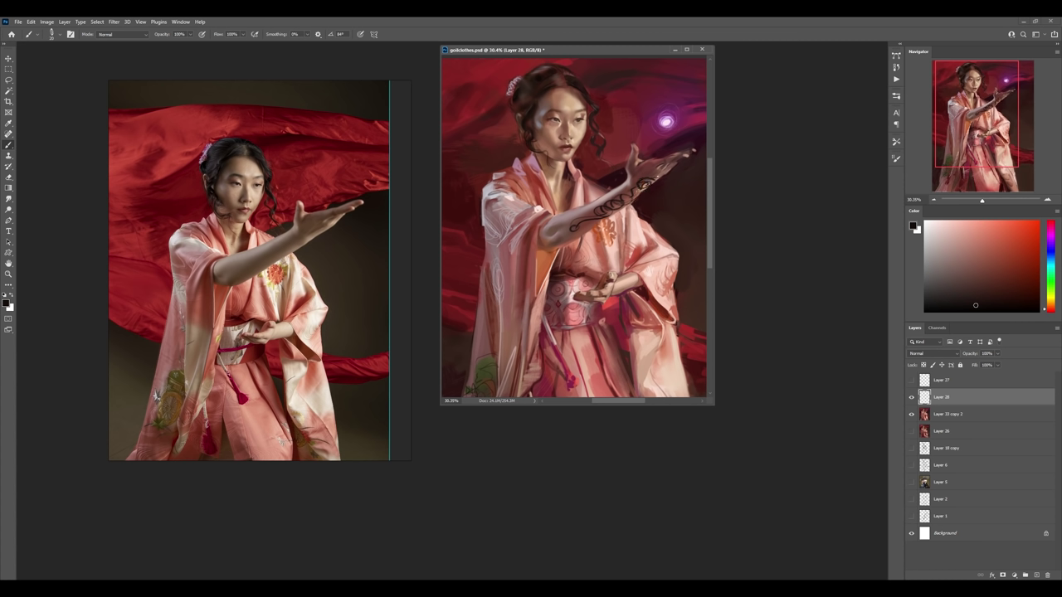
pyautogui.moveTo(637, 171); pyautogui.dragTo(662, 168)
pyautogui.moveTo(591, 222); pyautogui.dragTo(606, 213)
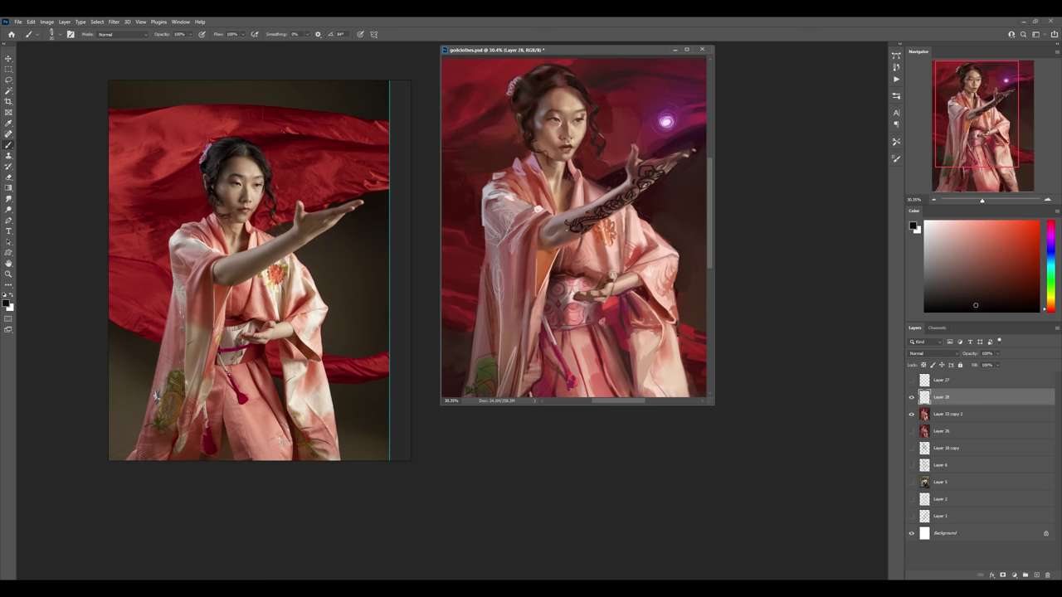
# - Mirror the canvas view horizontally
pyautogui.press('z')
pyautogui.scroll(-3, 580, 276)
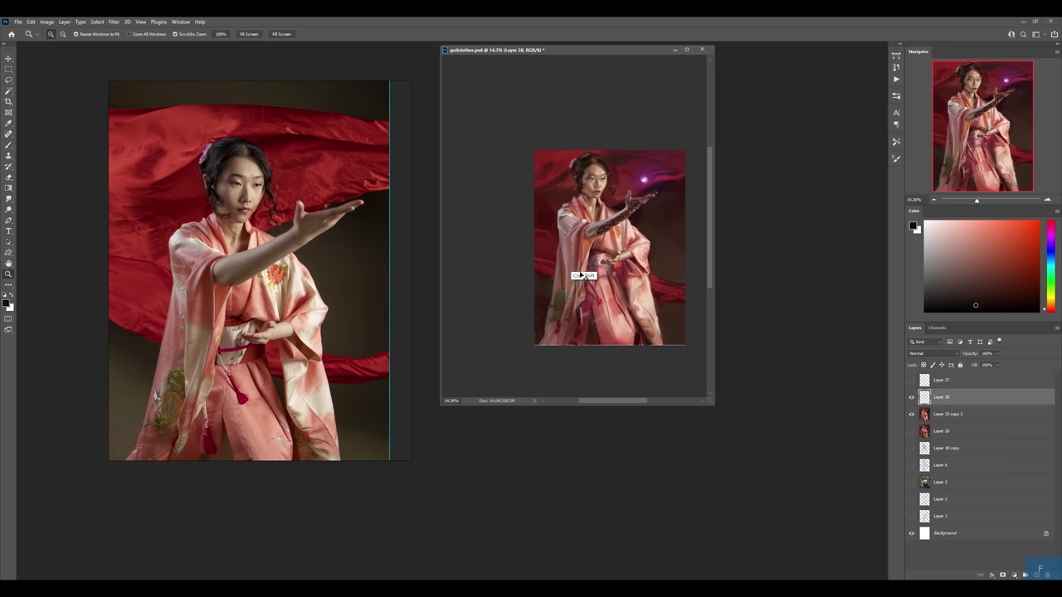
pyautogui.press('h')
pyautogui.scroll(3, 639, 197)
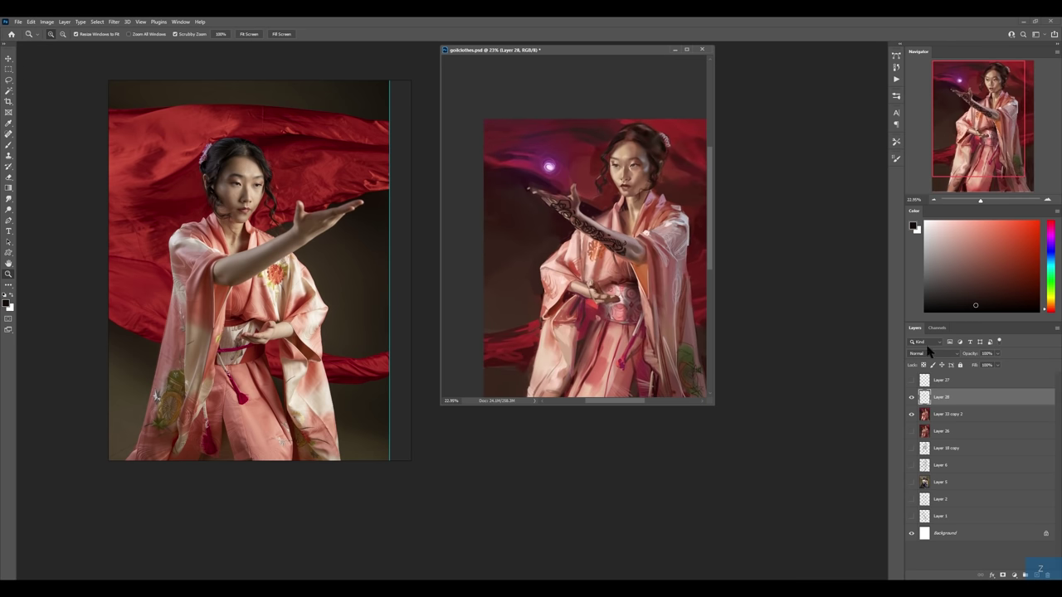
# - Fade the tattoo Layer 28 to 48% opacity and add an empty Layer 29 above it
pyautogui.moveTo(968, 357); pyautogui.dragTo(966, 356)
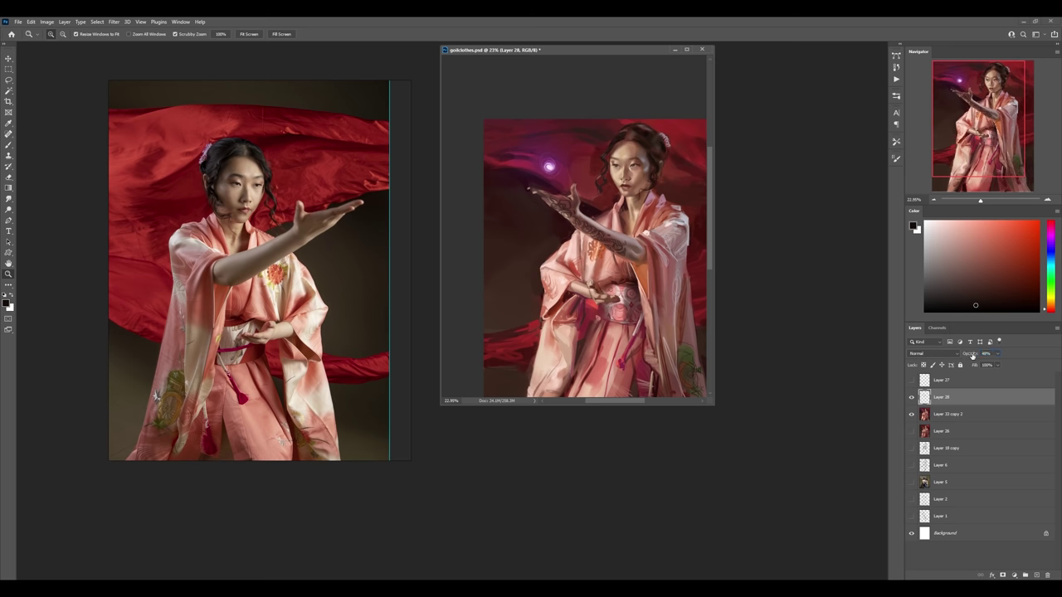
pyautogui.press('z')
pyautogui.scroll(-1, 644, 297)
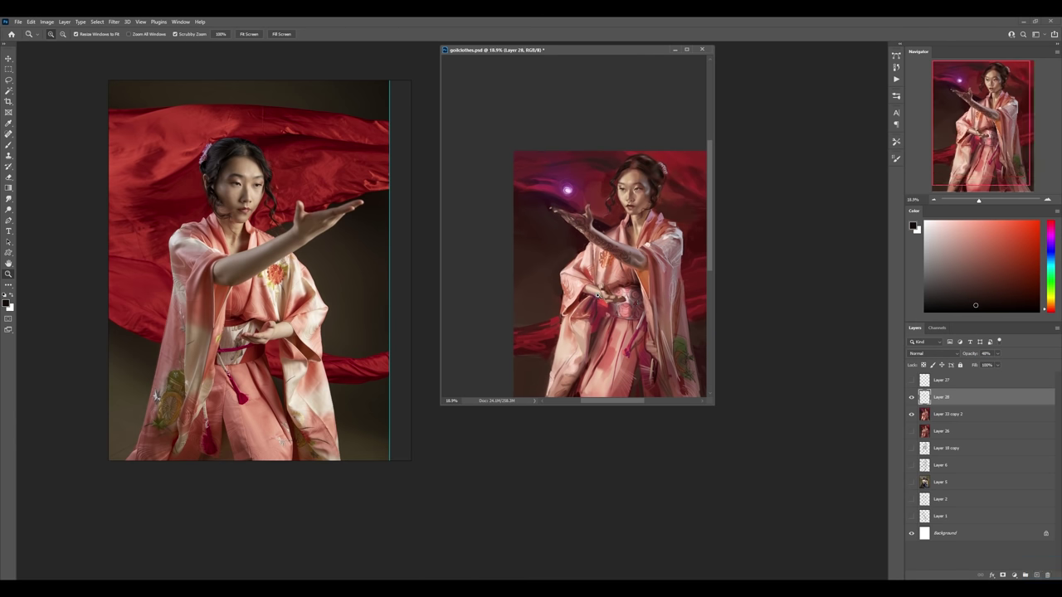
pyautogui.scroll(5, 614, 298)
pyautogui.hotkey('ctrl', 'shift', 'alt', 'n')
# - Paint looping dark tattoo lines over the lower hand, then reframe on the whole figure
pyautogui.press('b')
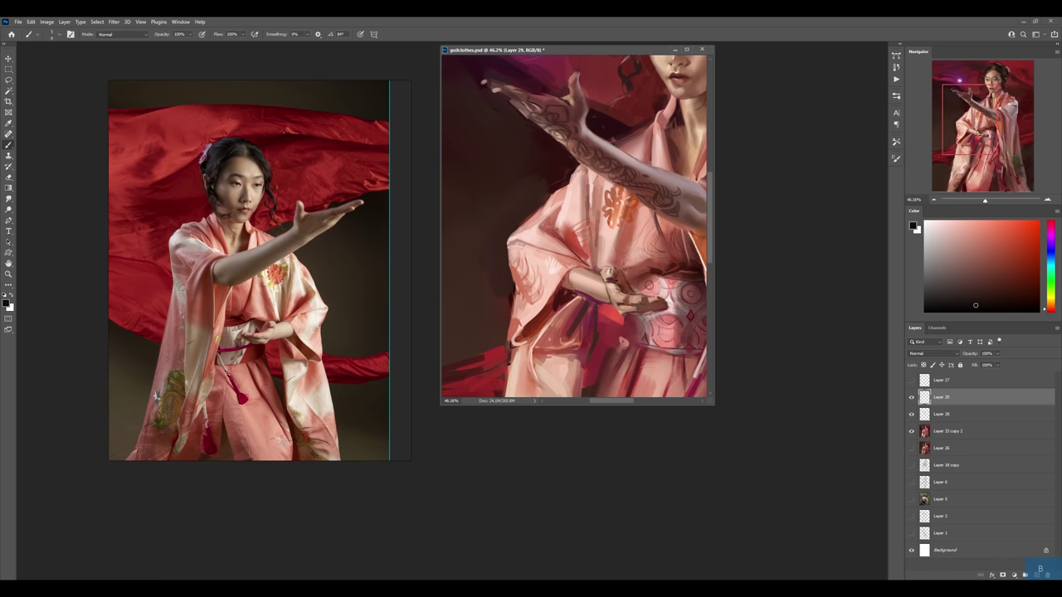
pyautogui.moveTo(566, 282)
pyautogui.mouseDown()
pyautogui.moveTo(609, 304)
pyautogui.moveTo(598, 292)
pyautogui.mouseUp()
pyautogui.press('z')
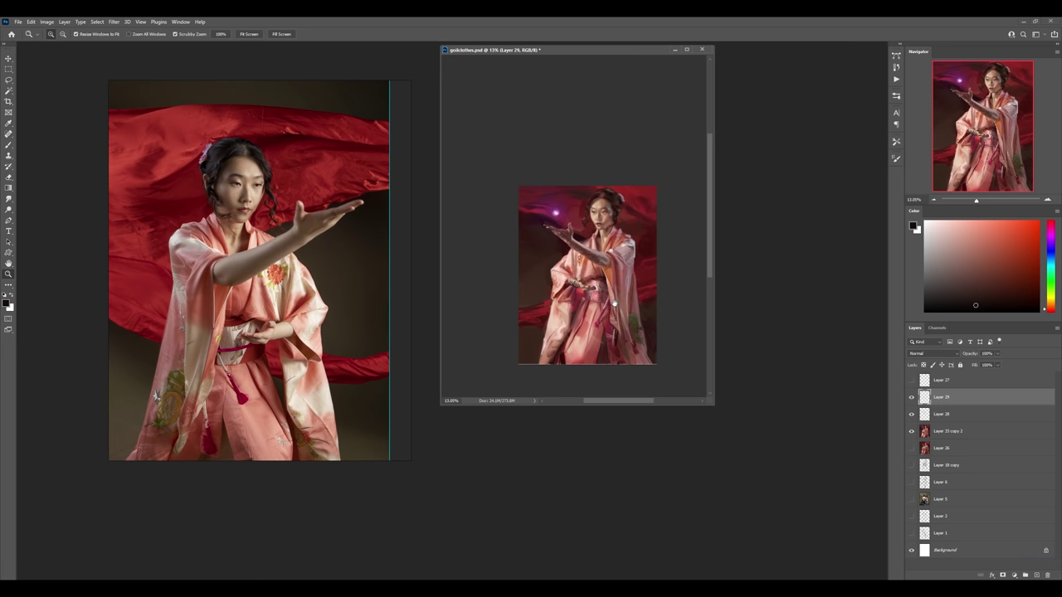
pyautogui.moveTo(633, 303)
pyautogui.mouseDown()
pyautogui.moveTo(648, 300)
pyautogui.moveTo(614, 257)
pyautogui.moveTo(622, 286)
pyautogui.moveTo(641, 253)
pyautogui.mouseUp()
# - Try out spiralling loop strokes over the kimono on new trial layers, erasing as you go
pyautogui.hotkey('ctrl', 'shift', 'alt', 'n')
pyautogui.press('b')
pyautogui.press('e')
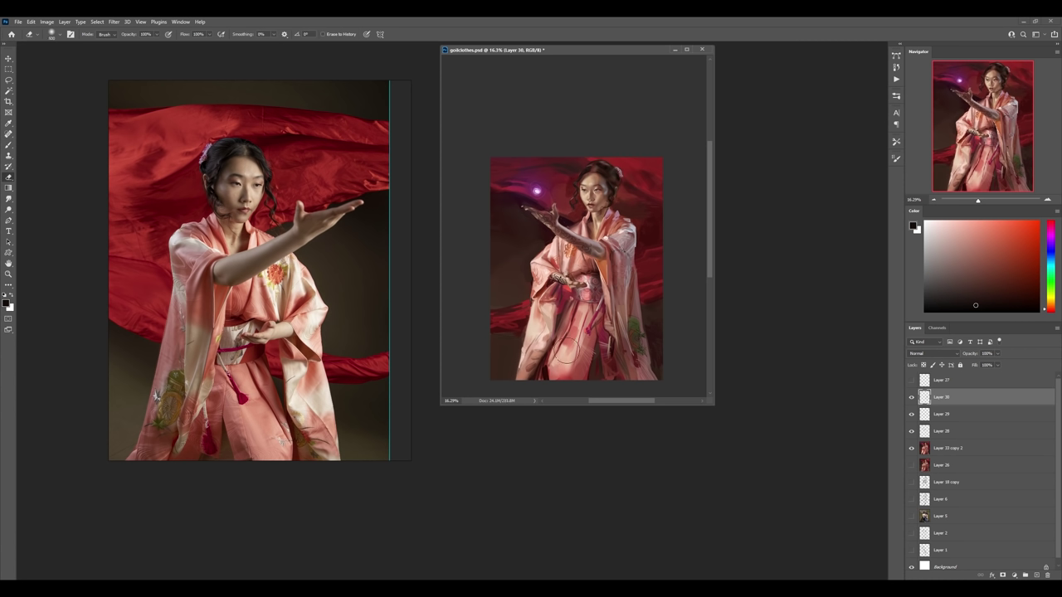
pyautogui.hotkey('ctrl', 'shift', 'alt', 'n')
pyautogui.press('b')
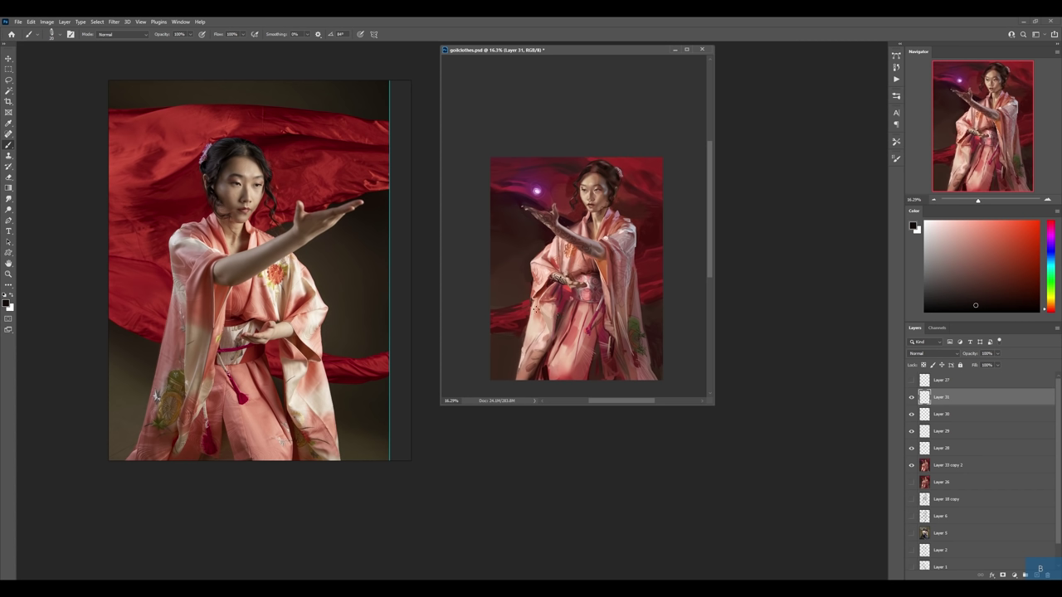
pyautogui.moveTo(536, 307)
pyautogui.mouseDown()
pyautogui.moveTo(526, 348)
pyautogui.moveTo(571, 346)
pyautogui.mouseUp()
pyautogui.press('e')
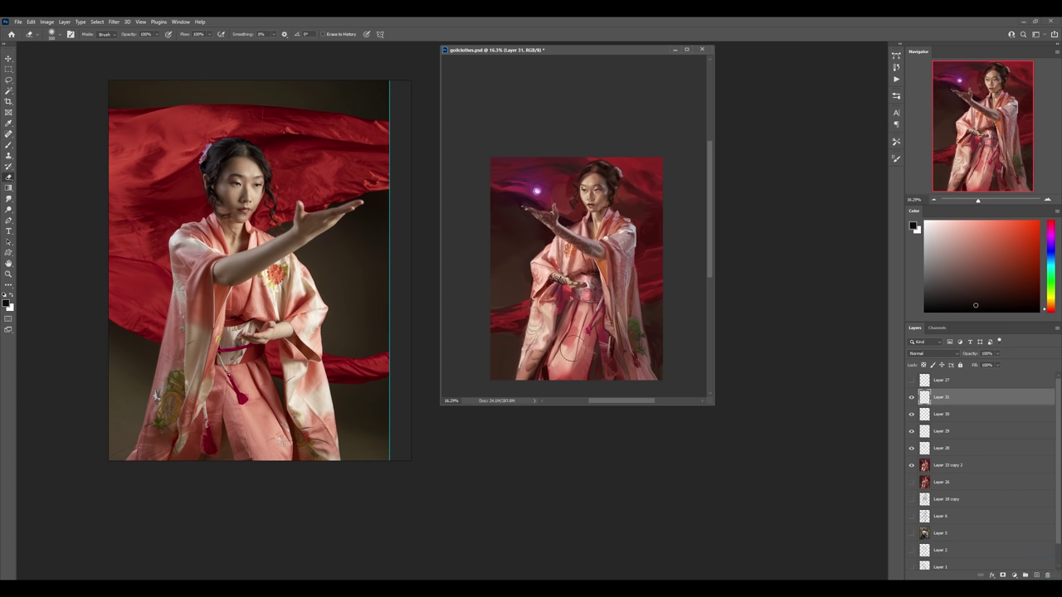
pyautogui.press('b')
pyautogui.moveTo(557, 374)
pyautogui.mouseDown()
pyautogui.moveTo(573, 328)
pyautogui.moveTo(564, 289)
pyautogui.mouseUp()
pyautogui.press('e')
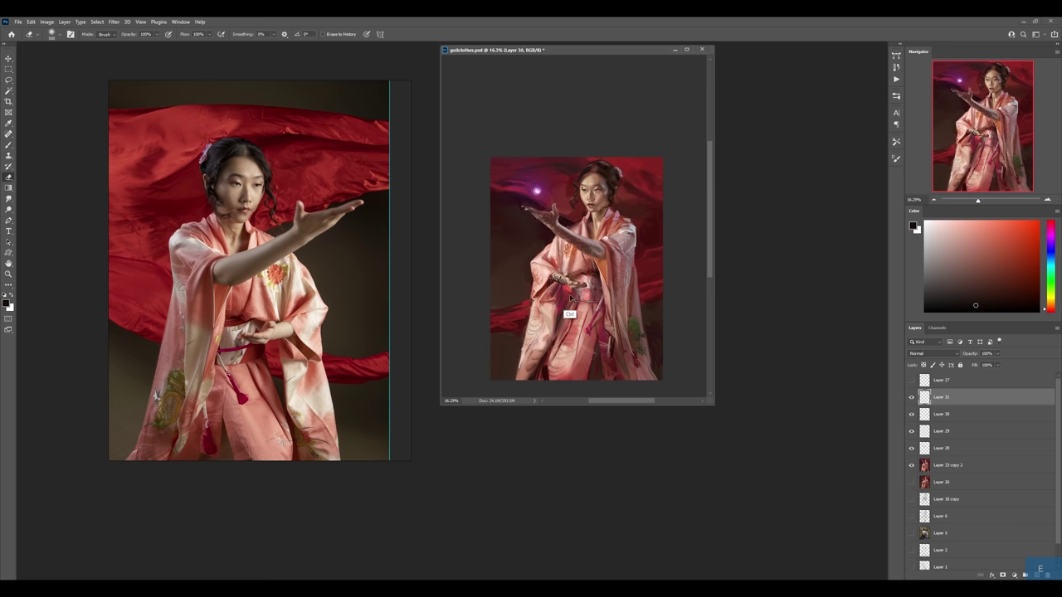
# - Remove the trial kimono-loop layers, unflip the canvas view, and add a fresh Layer 30
pyautogui.press('Delete')
pyautogui.hotkey('ctrl', 'z')
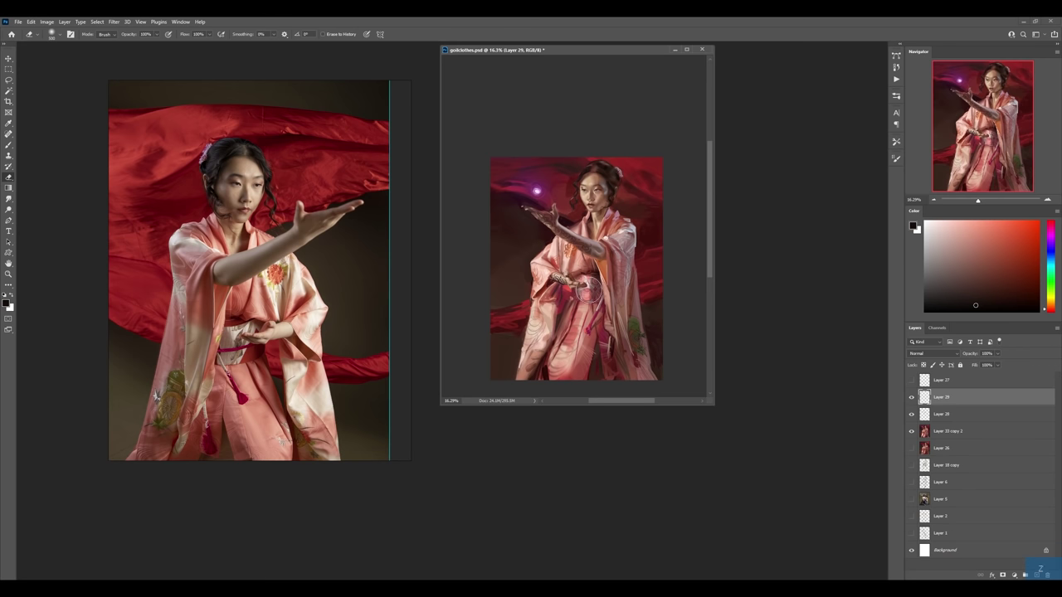
pyautogui.hotkey('ctrl', 'f')
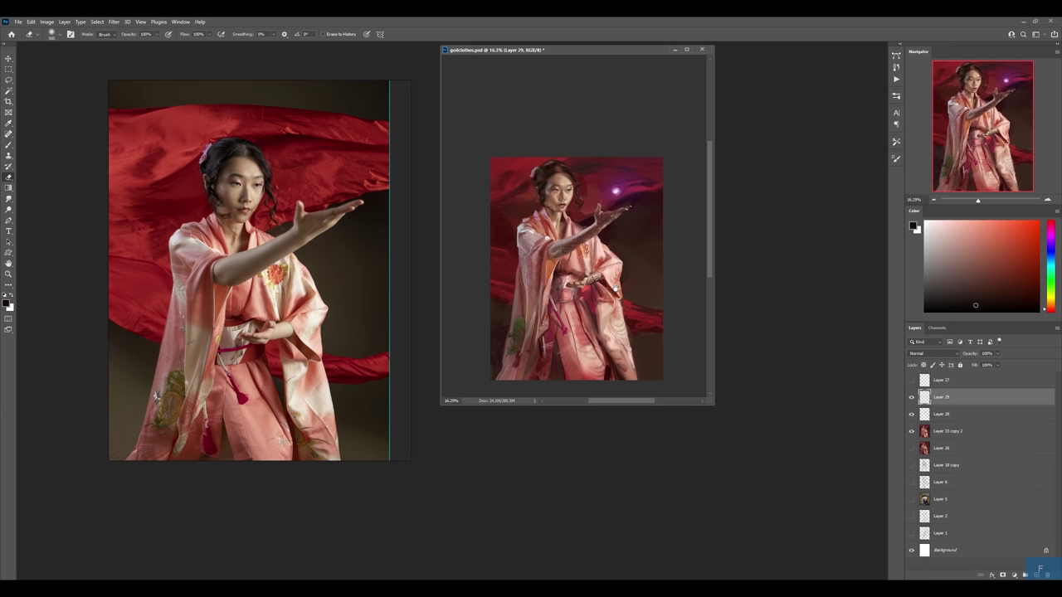
pyautogui.hotkey('ctrl', 'shift', 'alt', 'n')
# - Sample the kimono's soft pink as the brush colour and zoom in on the painting
pyautogui.press('b')
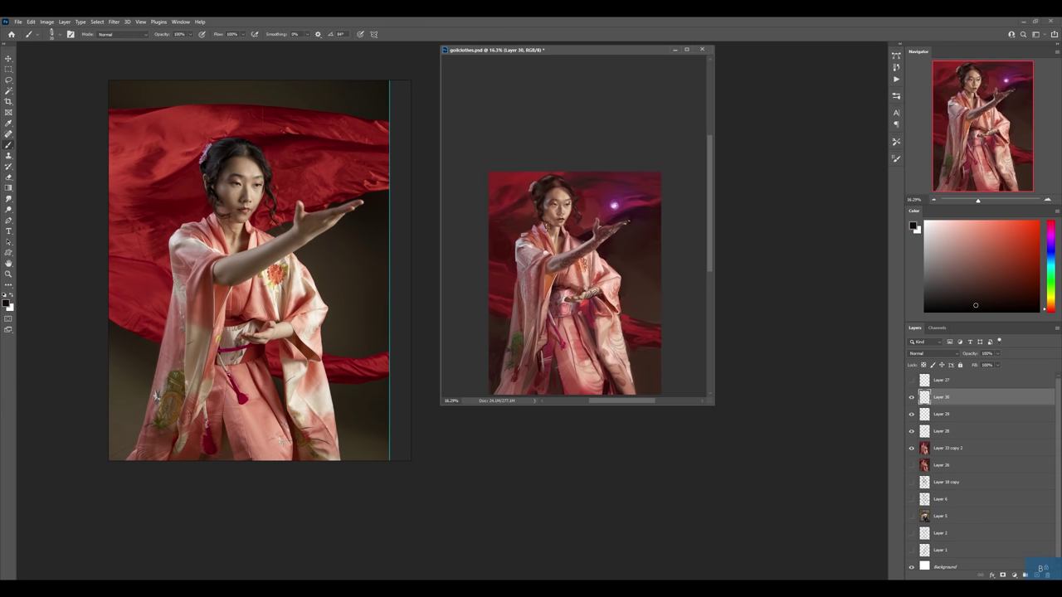
pyautogui.keyDown('alt'); pyautogui.click(545, 249); pyautogui.keyUp('alt')
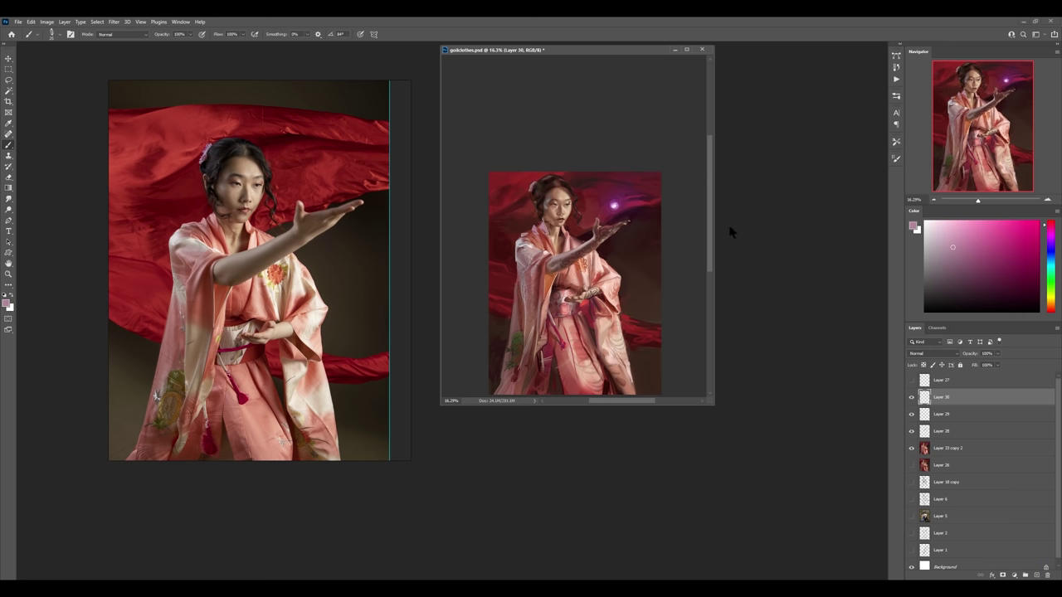
pyautogui.press('z')
pyautogui.press('z')
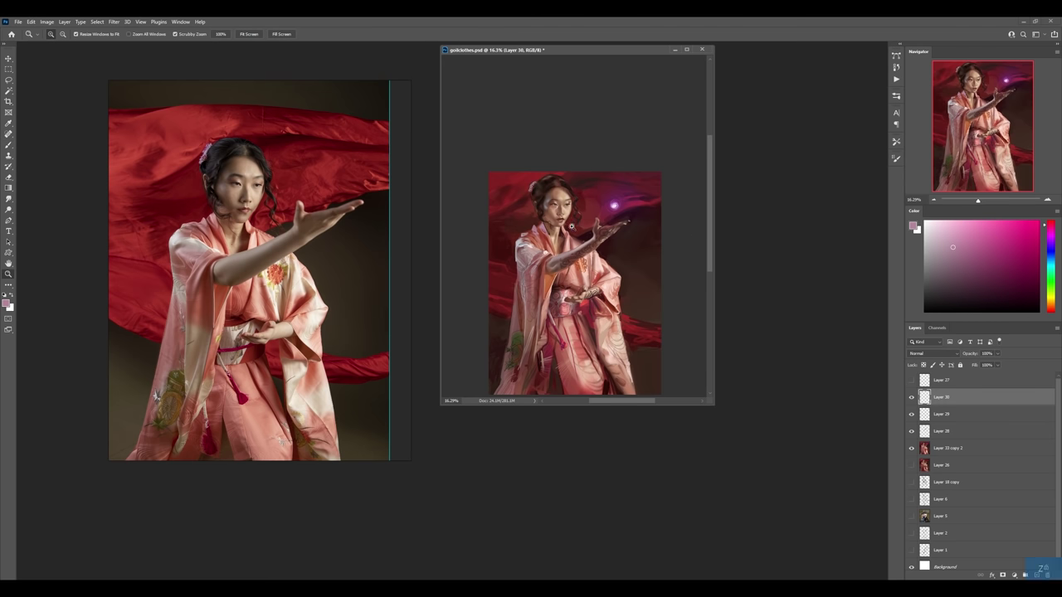
pyautogui.click(601, 230)
pyautogui.moveTo(600, 231)
pyautogui.mouseDown()
pyautogui.moveTo(624, 236)
pyautogui.moveTo(677, 192)
pyautogui.mouseUp()
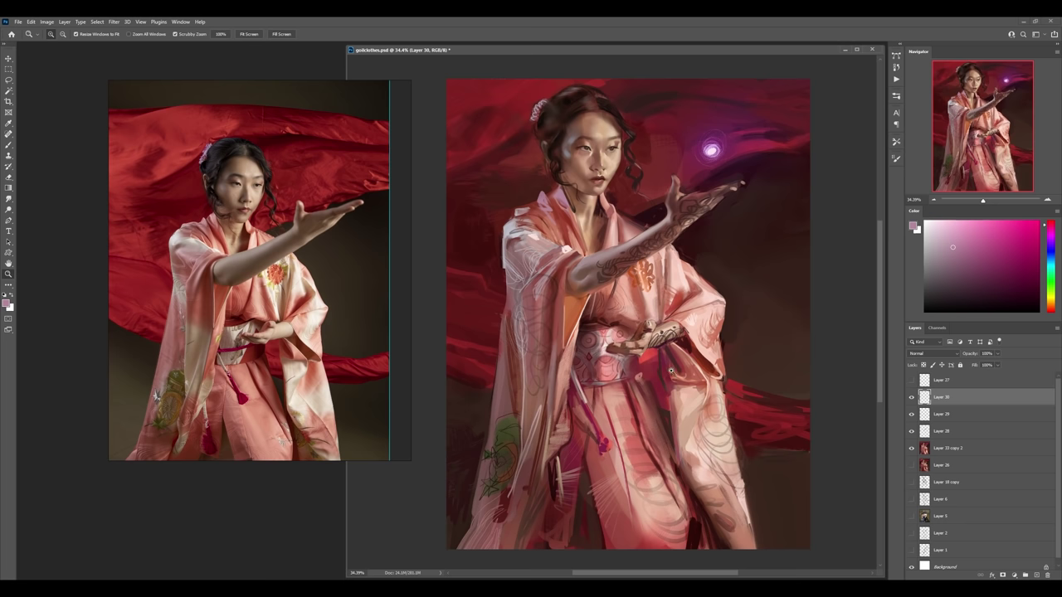
pyautogui.moveTo(671, 371)
pyautogui.mouseDown()
pyautogui.moveTo(730, 391)
pyautogui.moveTo(676, 315)
pyautogui.moveTo(679, 291)
pyautogui.mouseUp()
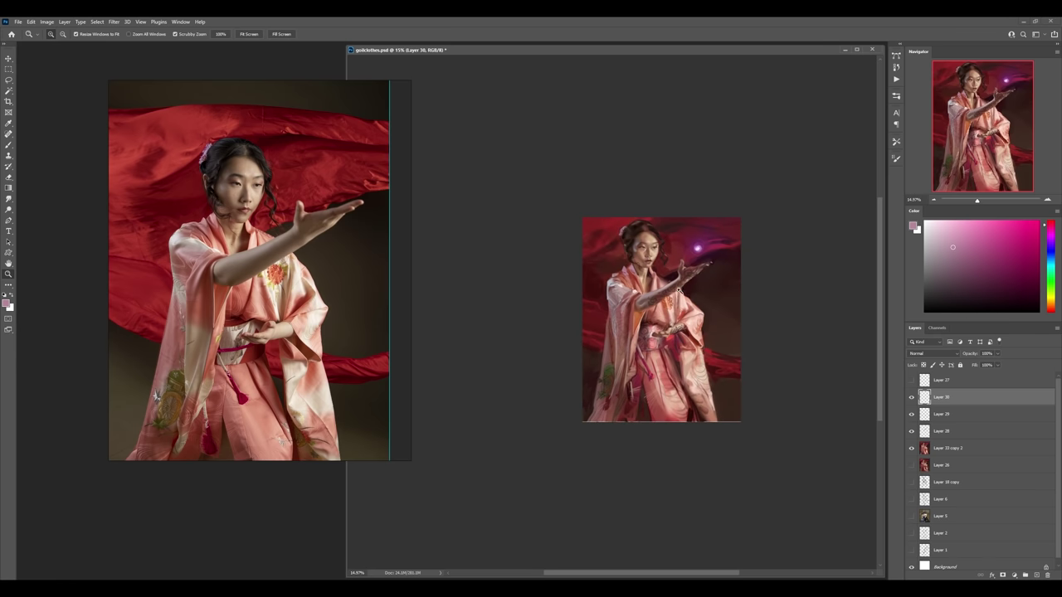
pyautogui.scroll(5, 676, 340)
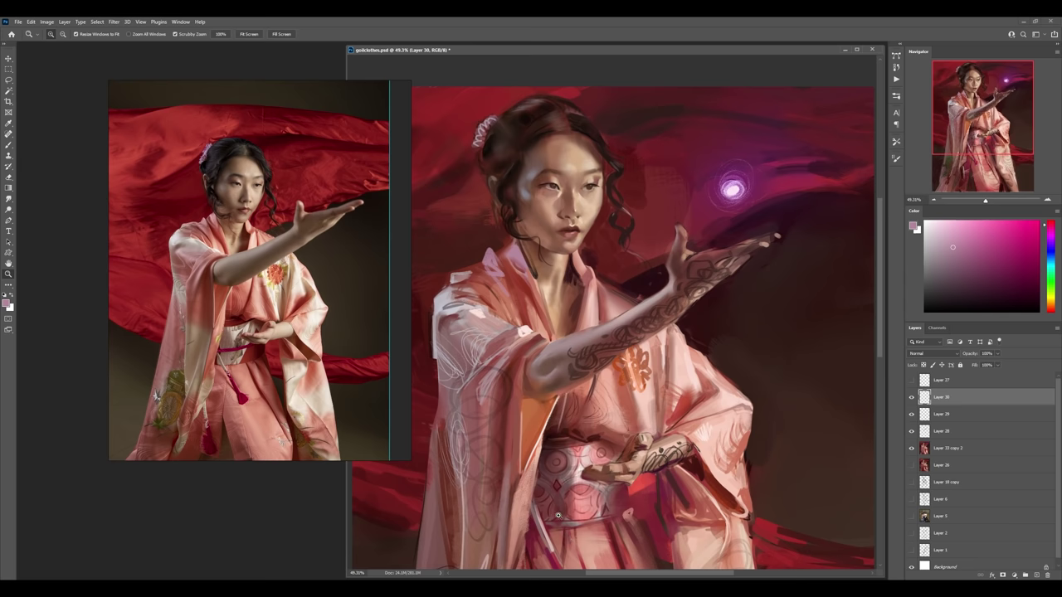
pyautogui.scroll(4, 564, 531)
pyautogui.scroll(1, 564, 531)
pyautogui.scroll(-5, 564, 531)
pyautogui.scroll(-1, 564, 531)
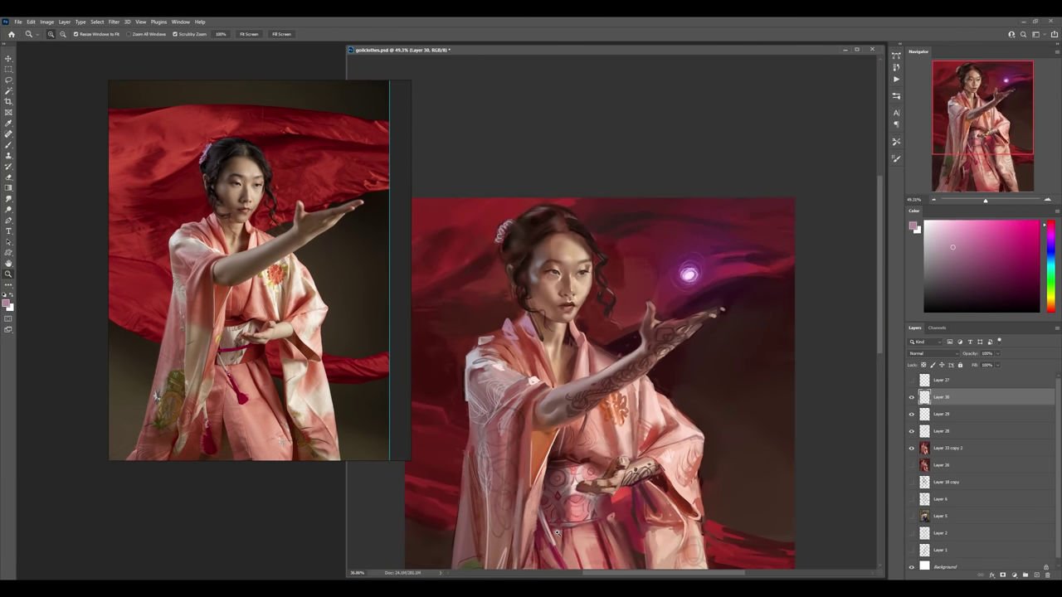
pyautogui.scroll(3, 744, 268)
pyautogui.scroll(3, 743, 268)
pyautogui.scroll(-3, 744, 268)
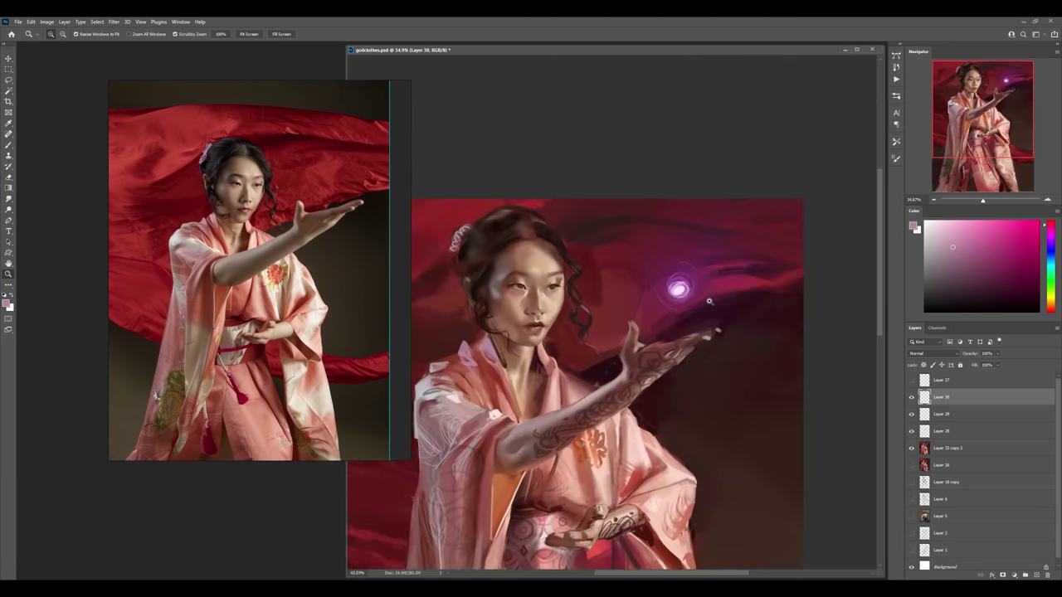
pyautogui.scroll(-2, 743, 268)
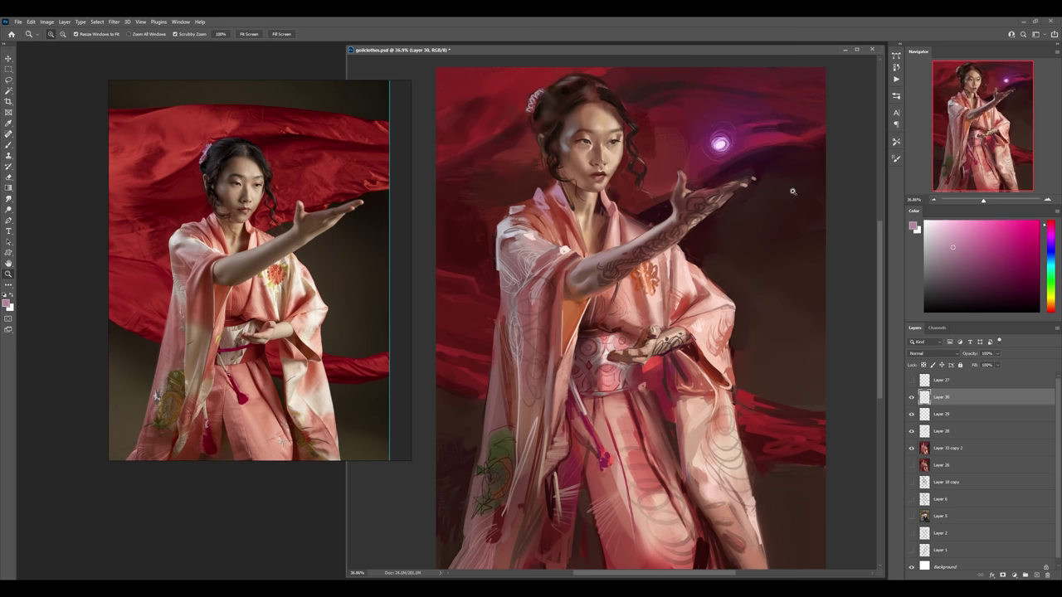
pyautogui.moveTo(809, 196)
pyautogui.mouseDown()
pyautogui.moveTo(766, 204)
pyautogui.moveTo(785, 208)
pyautogui.mouseUp()
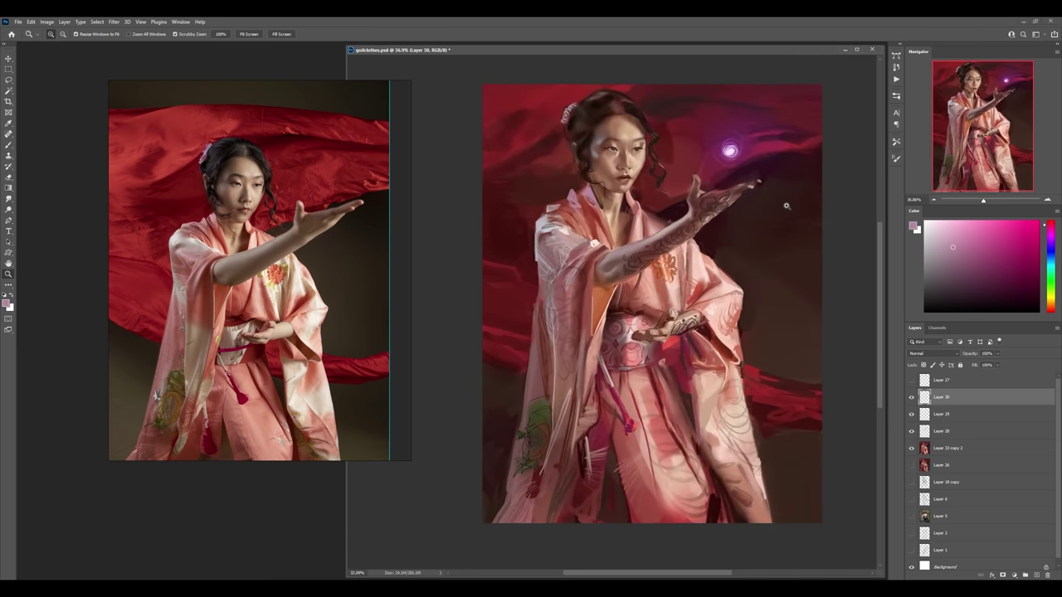